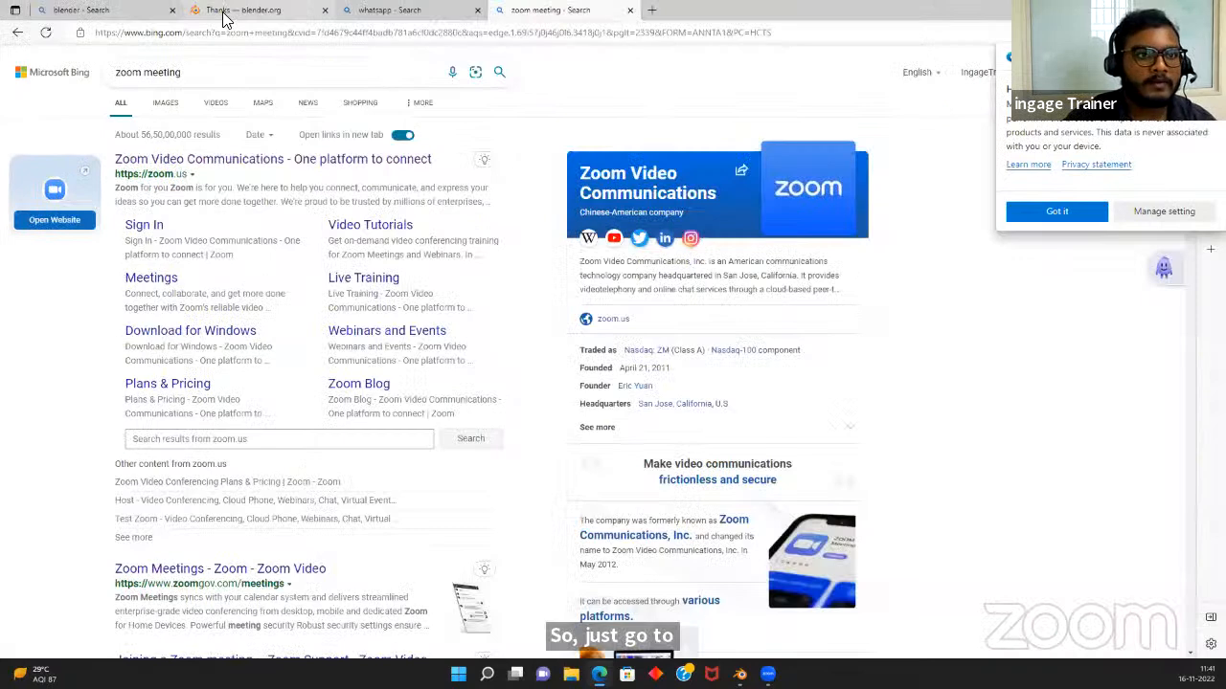
Search the web for "download blender" and open the official blender.org download page
{"action": "left_click", "coordinate": [226, 14]}
{"action": "key", "text": "ctrl+l"}
{"action": "type", "text": "do"}
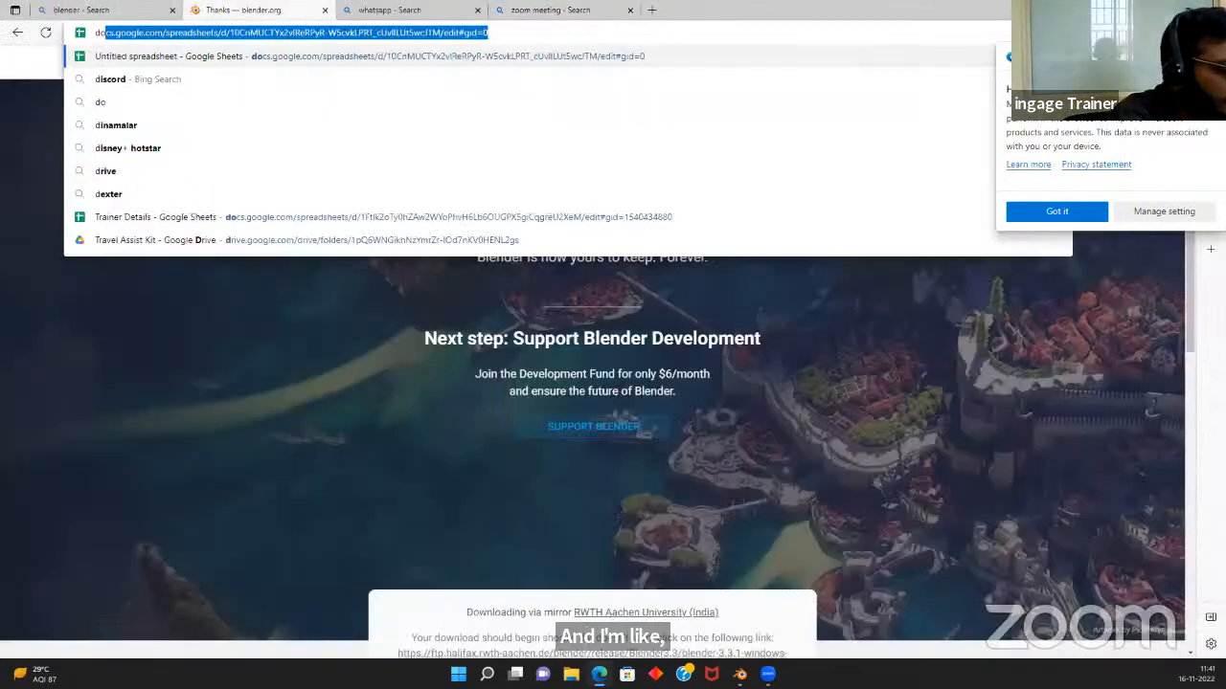
{"action": "type", "text": "wnload blend"}
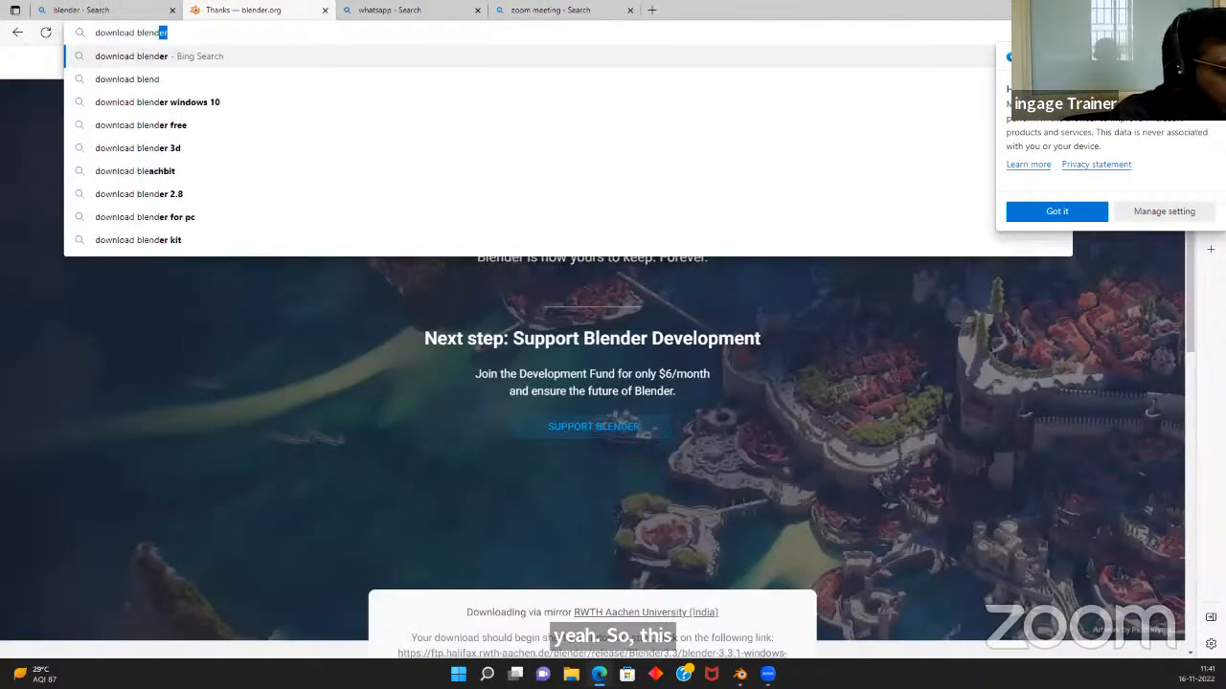
{"action": "key", "text": "Return"}
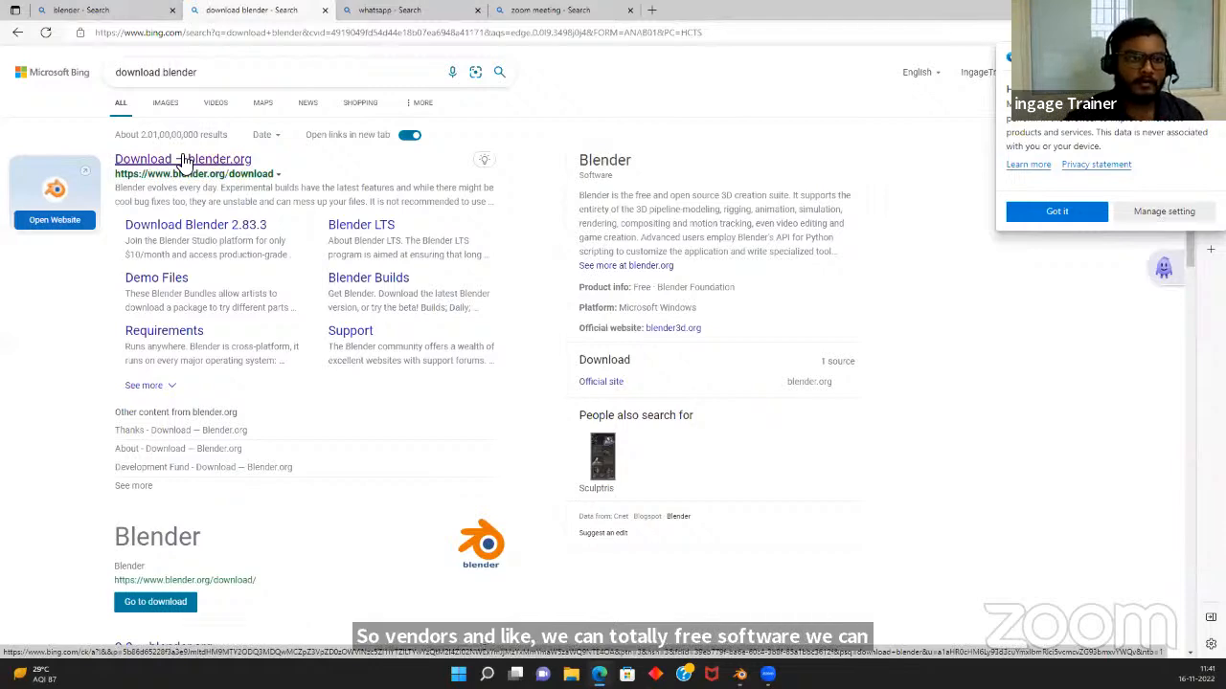
{"action": "left_click", "coordinate": [184, 160]}
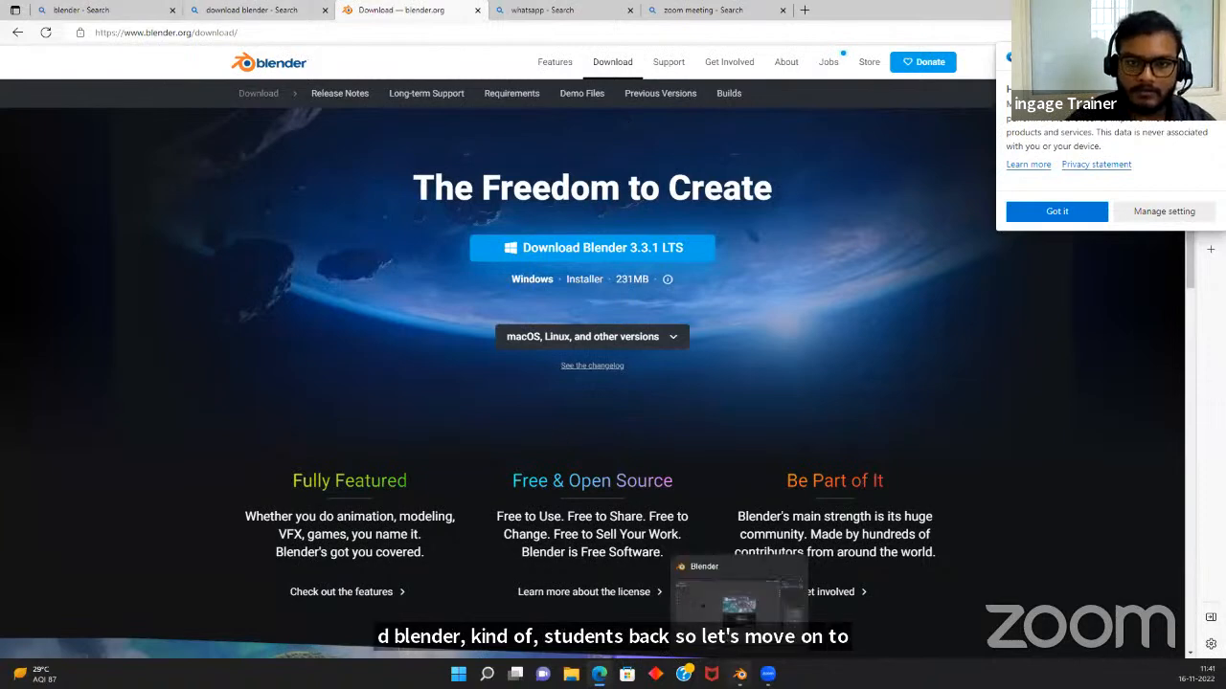
Switch to Blender, accept the Quick Setup defaults, and open and close the file browser without loading a file
{"action": "left_click", "coordinate": [740, 674]}
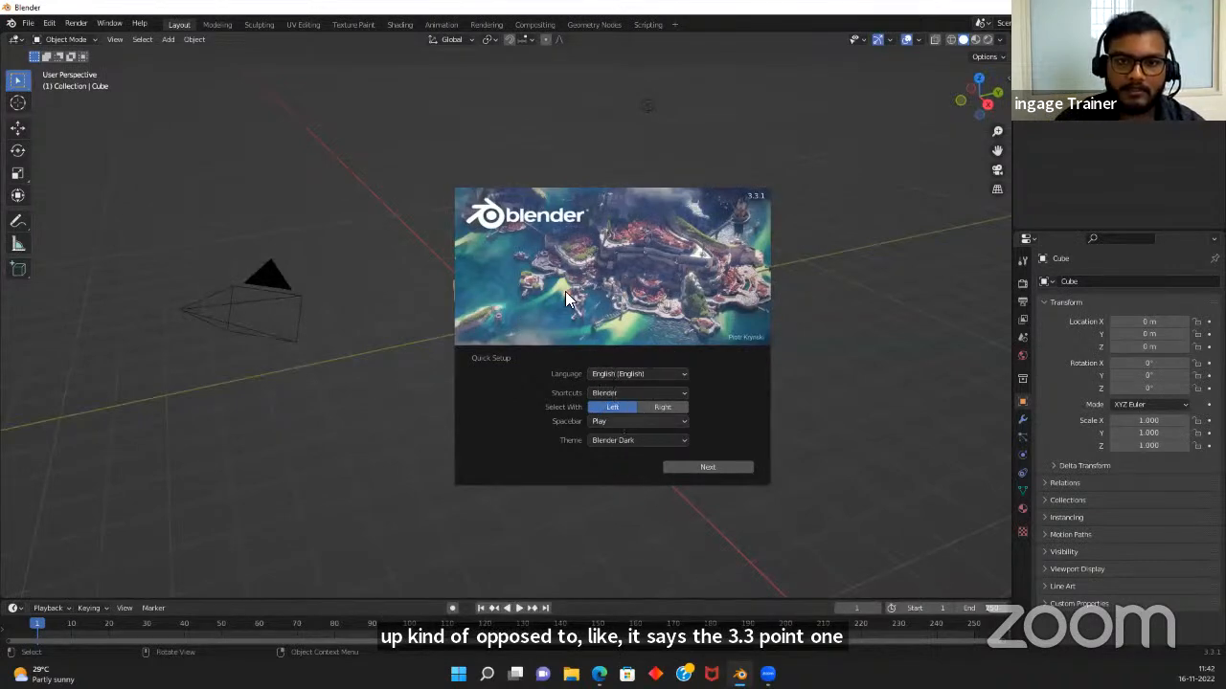
{"action": "left_click", "coordinate": [695, 465]}
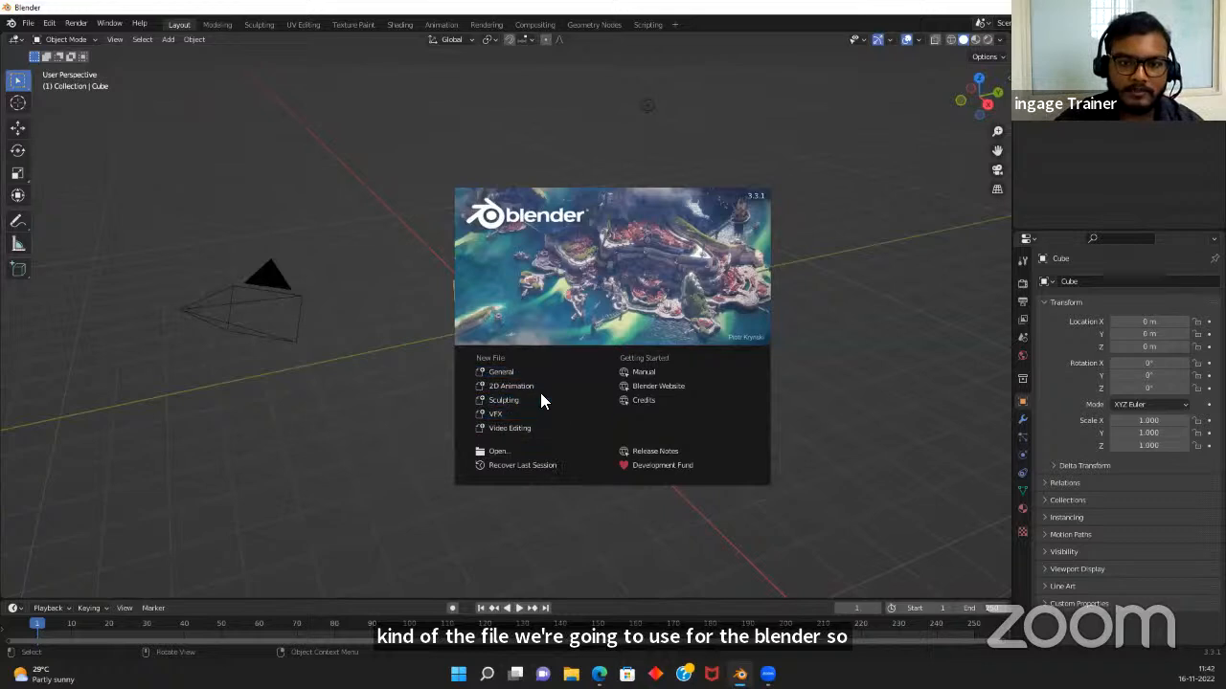
{"action": "left_click", "coordinate": [496, 454]}
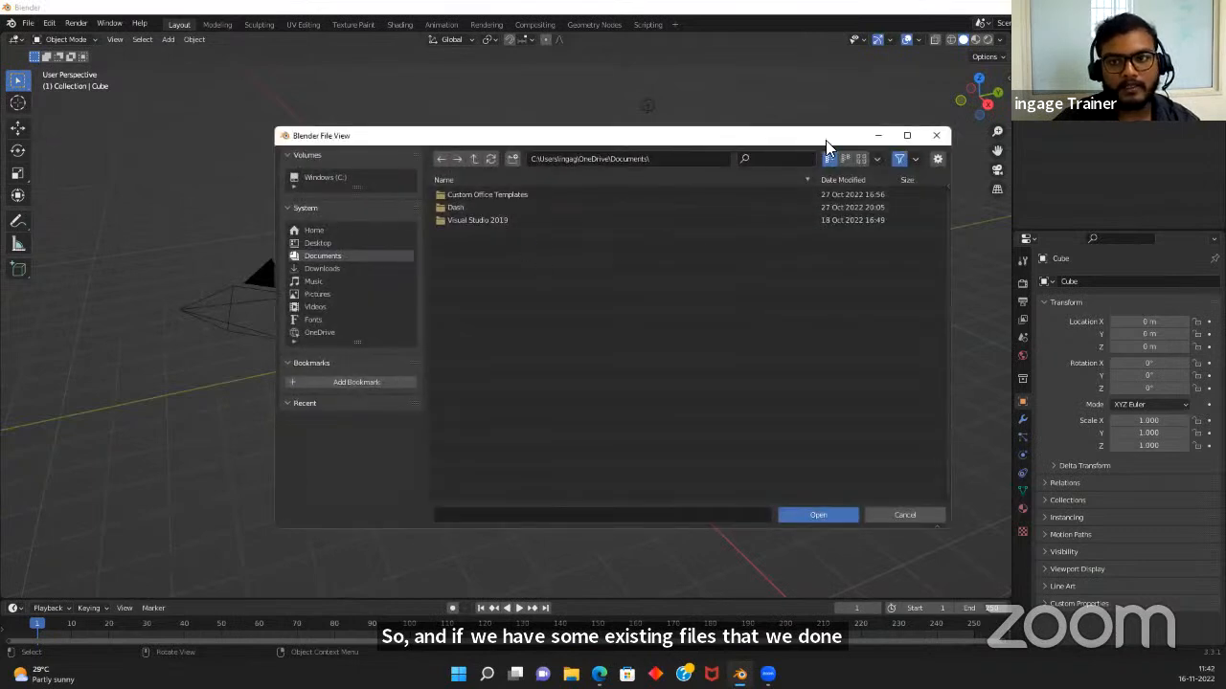
{"action": "left_click", "coordinate": [935, 135]}
Examine the default cube, camera and light from several distances and angles, and enlarge the Outliner area
{"action": "scroll", "coordinate": [627, 350], "scroll_direction": "down", "scroll_amount": 4}
{"action": "scroll", "coordinate": [618, 335], "scroll_direction": "up", "scroll_amount": 4}
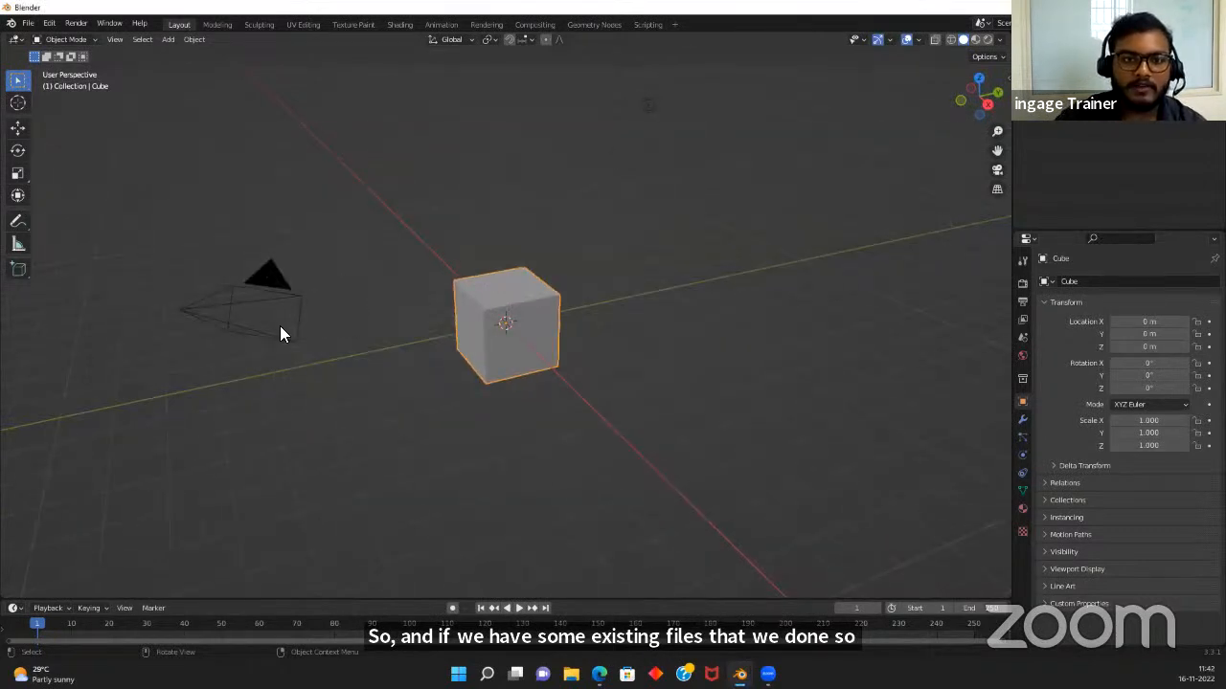
{"action": "scroll", "coordinate": [276, 287], "scroll_direction": "down", "scroll_amount": 4}
{"action": "middle_click_drag", "start_coordinate": [492, 178], "coordinate": [509, 333]}
{"action": "scroll", "coordinate": [616, 238], "scroll_direction": "up", "scroll_amount": 4}
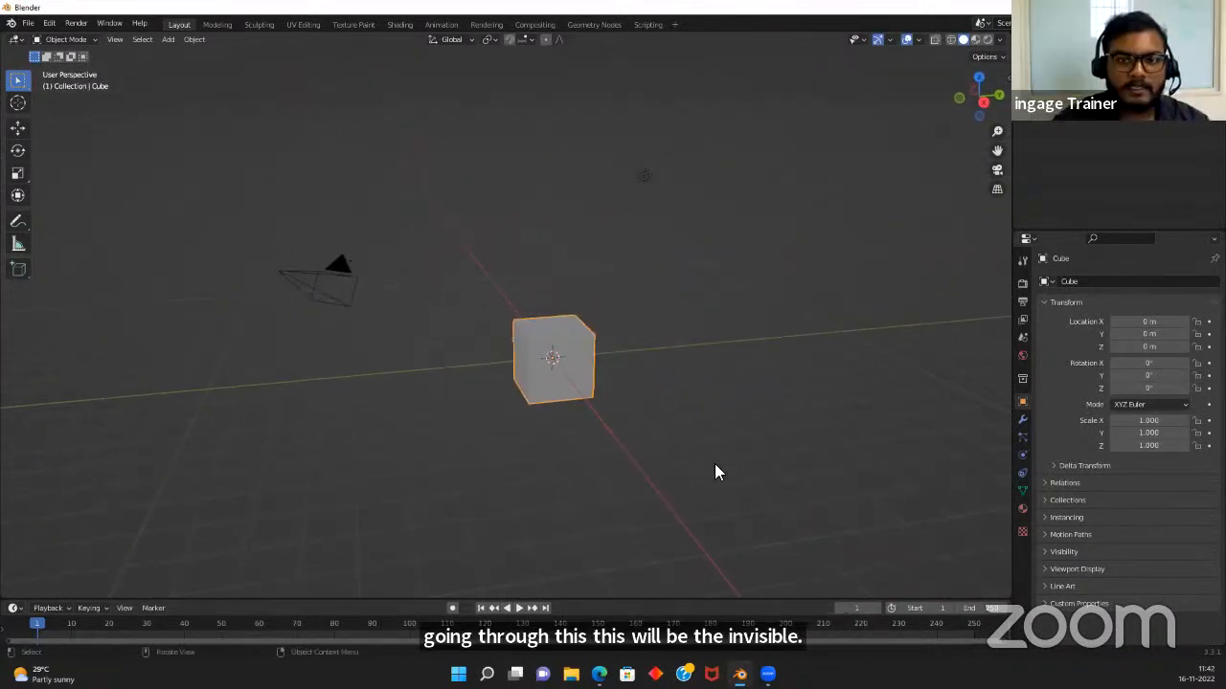
{"action": "scroll", "coordinate": [474, 356], "scroll_direction": "down", "scroll_amount": 3}
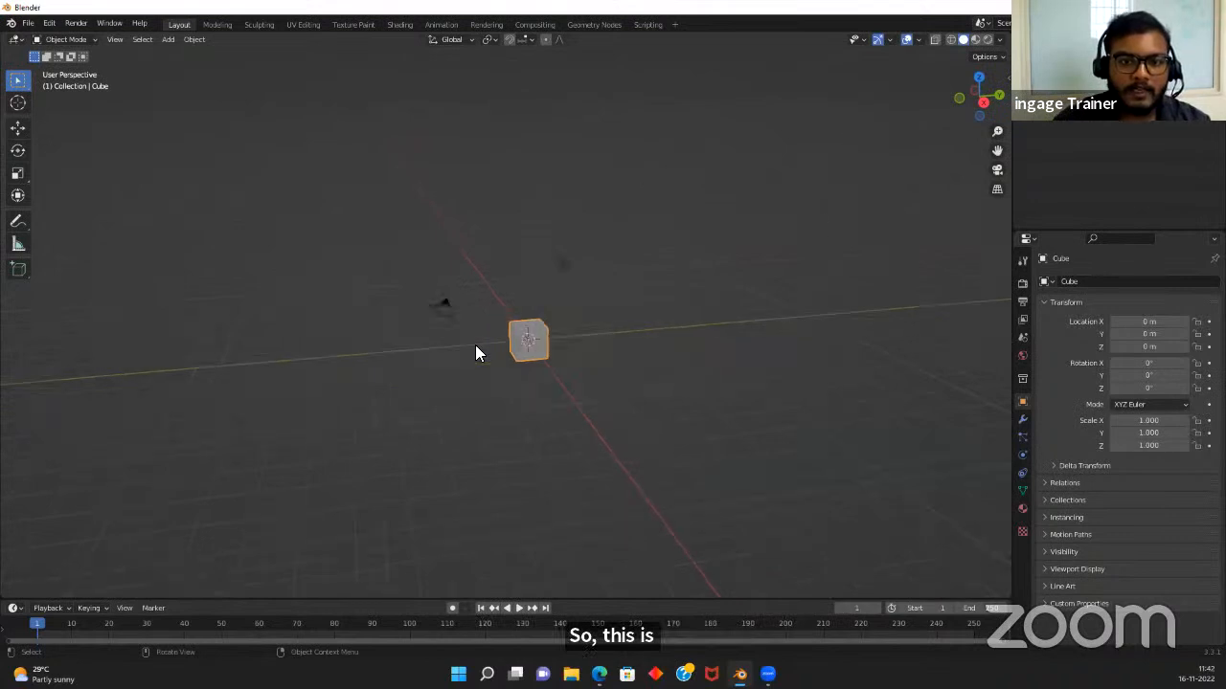
{"action": "scroll", "coordinate": [474, 346], "scroll_direction": "up", "scroll_amount": 3}
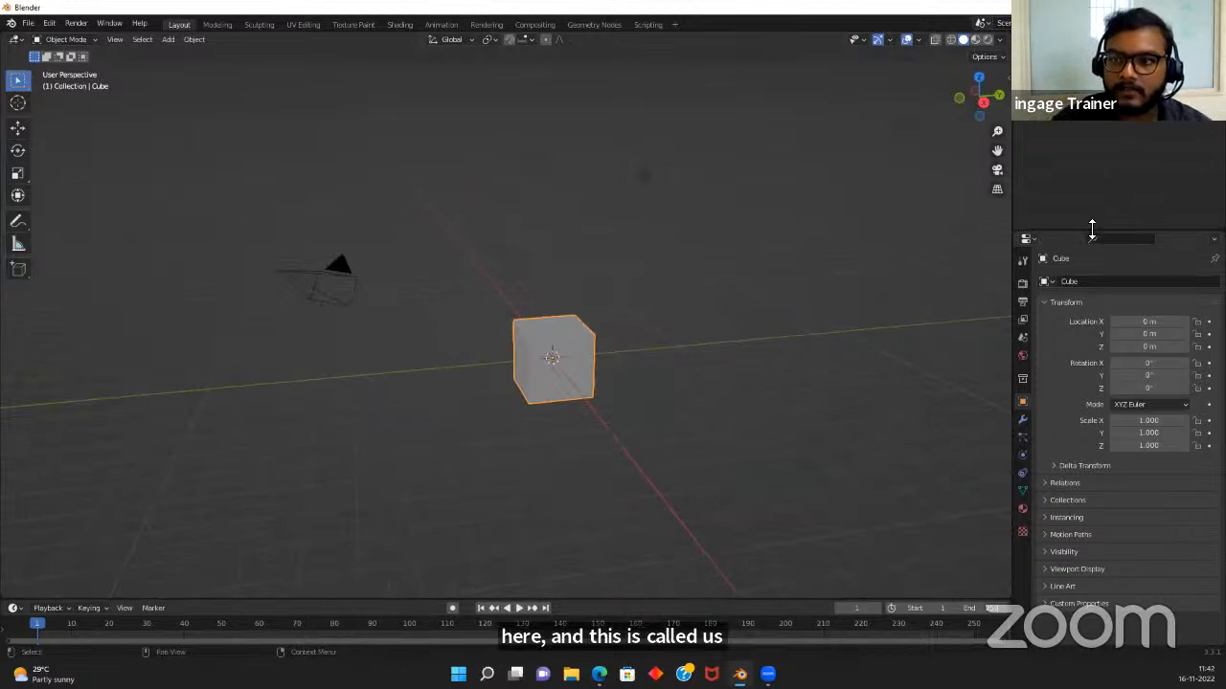
{"action": "left_click_drag", "start_coordinate": [1091, 230], "coordinate": [1089, 288]}
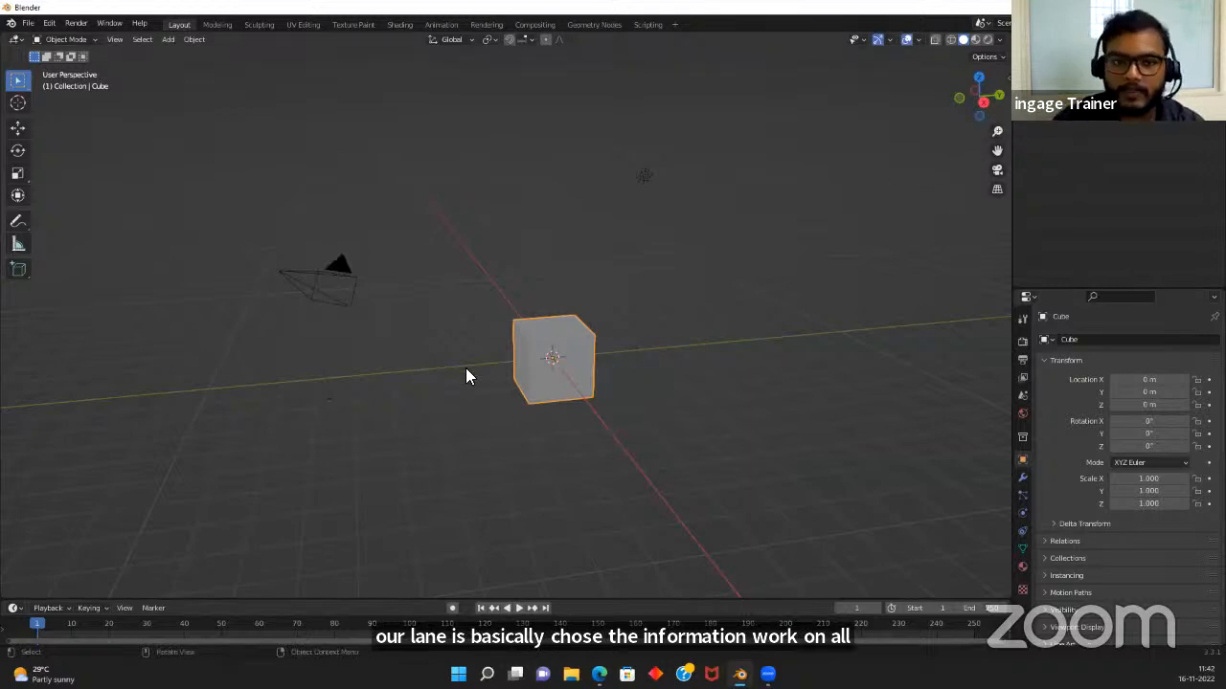
Delete the camera from the default scene and undo the deletion
{"action": "left_click", "coordinate": [348, 281]}
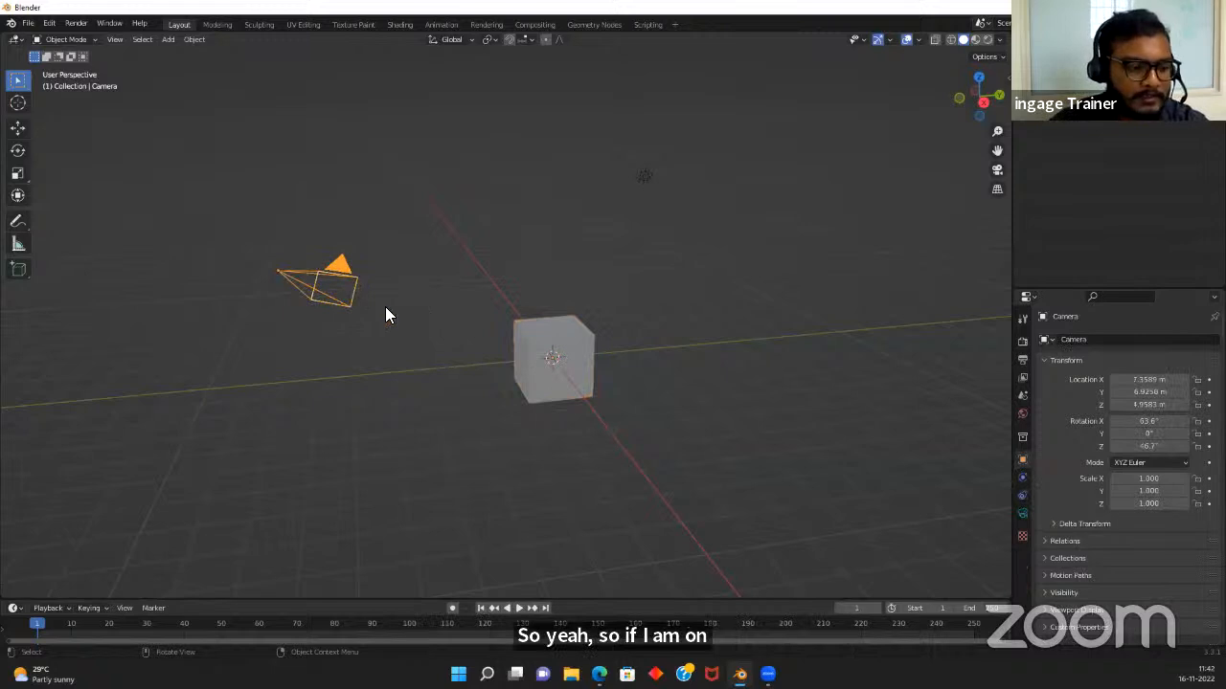
{"action": "key", "text": "Delete"}
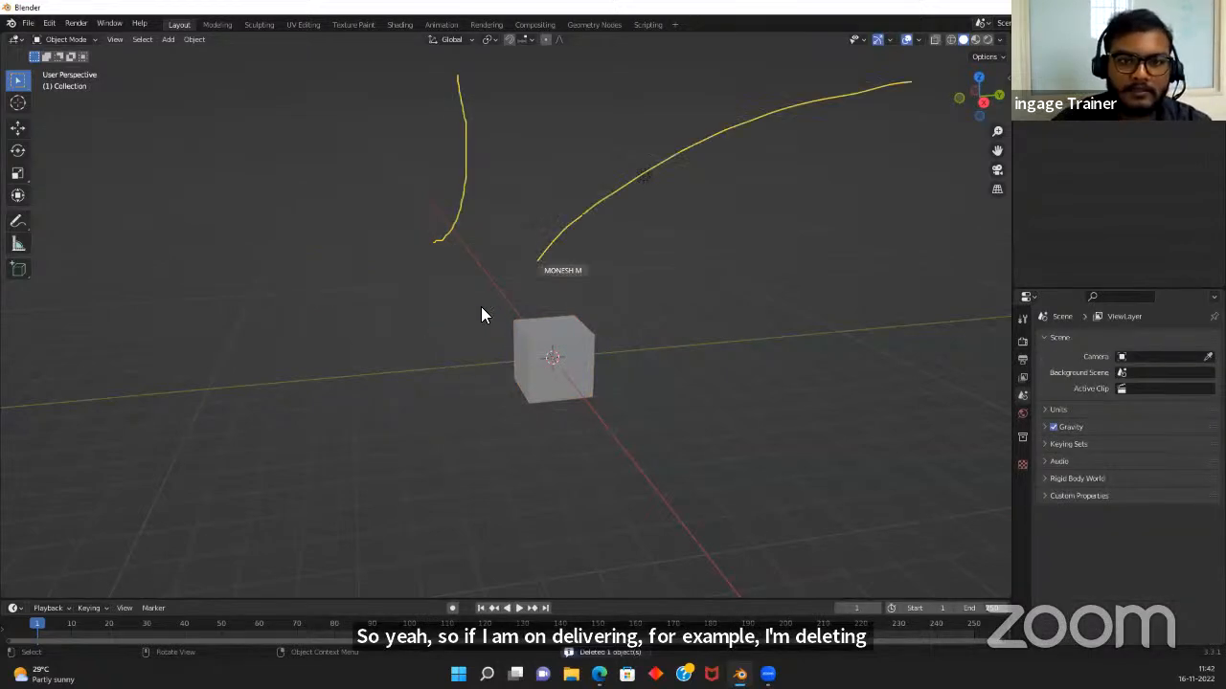
{"action": "scroll", "coordinate": [622, 325], "scroll_direction": "up", "scroll_amount": 4}
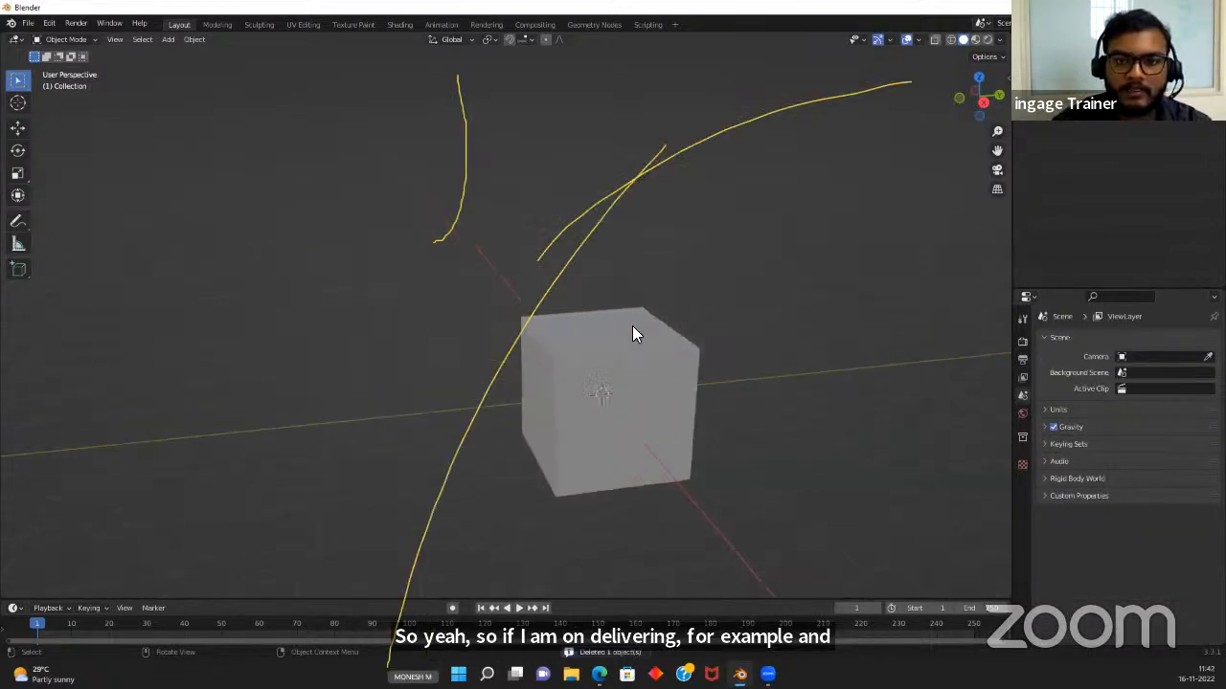
{"action": "scroll", "coordinate": [642, 328], "scroll_direction": "down", "scroll_amount": 5}
{"action": "scroll", "coordinate": [697, 290], "scroll_direction": "up", "scroll_amount": 4}
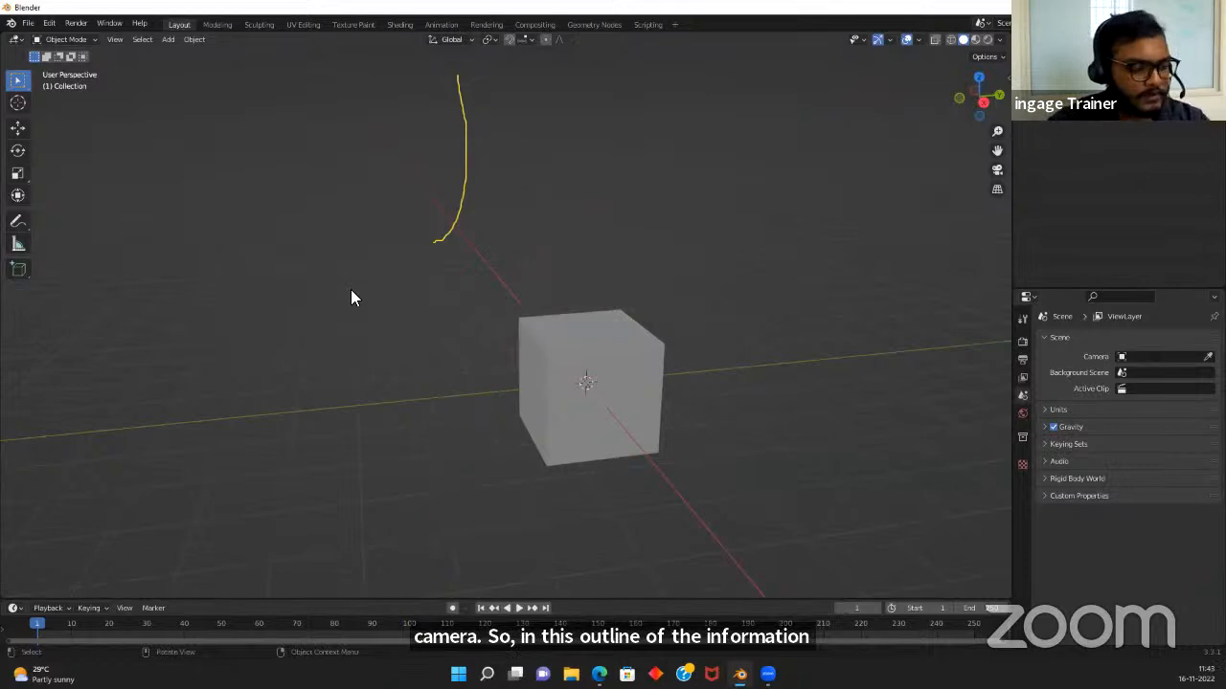
{"action": "key", "text": "ctrl+z"}
{"action": "scroll", "coordinate": [431, 318], "scroll_direction": "down", "scroll_amount": 5}
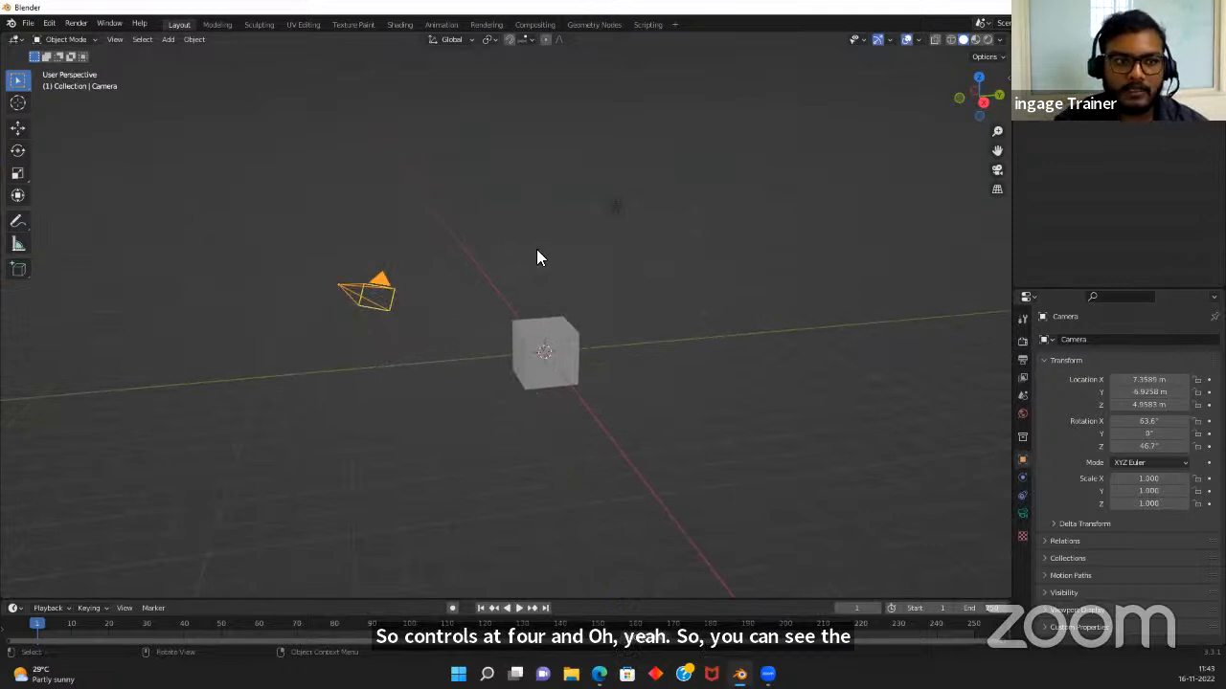
Explore the 3D viewport around the cube and camera by zooming, orbiting and panning
{"action": "scroll", "coordinate": [565, 270], "scroll_direction": "up", "scroll_amount": 4}
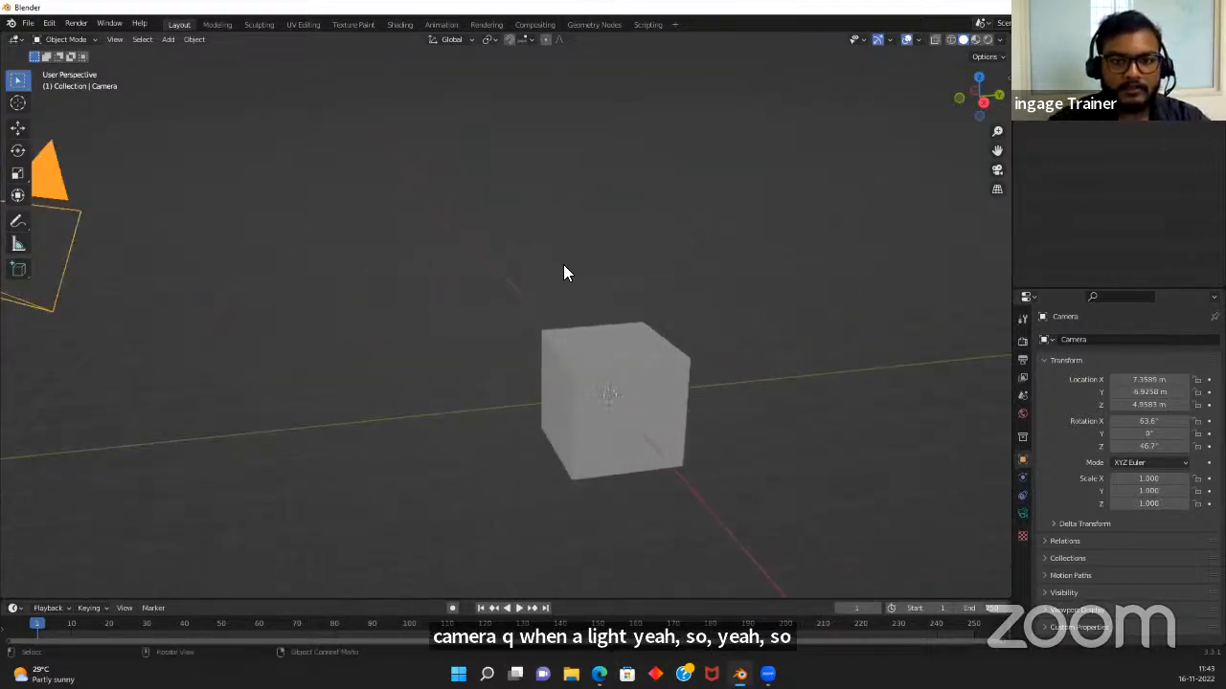
{"action": "scroll", "coordinate": [477, 218], "scroll_direction": "down", "scroll_amount": 5}
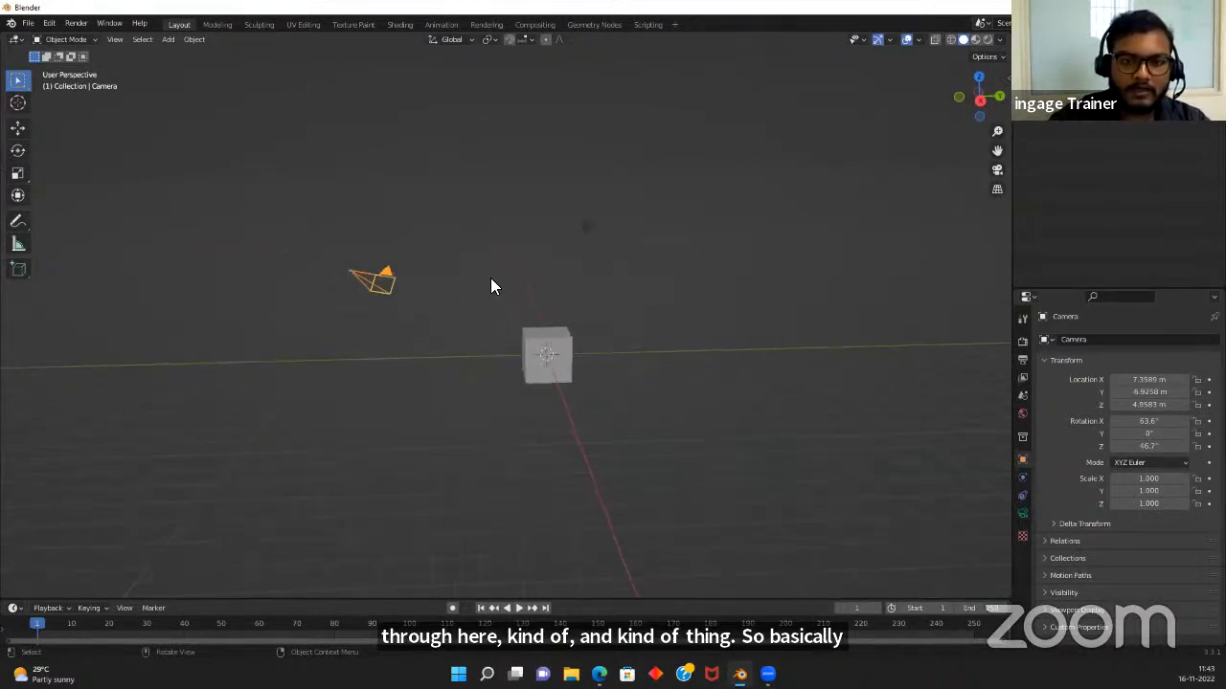
{"action": "scroll", "coordinate": [491, 278], "scroll_direction": "down", "scroll_amount": 1}
{"action": "scroll", "coordinate": [496, 279], "scroll_direction": "up", "scroll_amount": 4}
{"action": "middle_click_drag", "start_coordinate": [499, 277], "coordinate": [610, 262]}
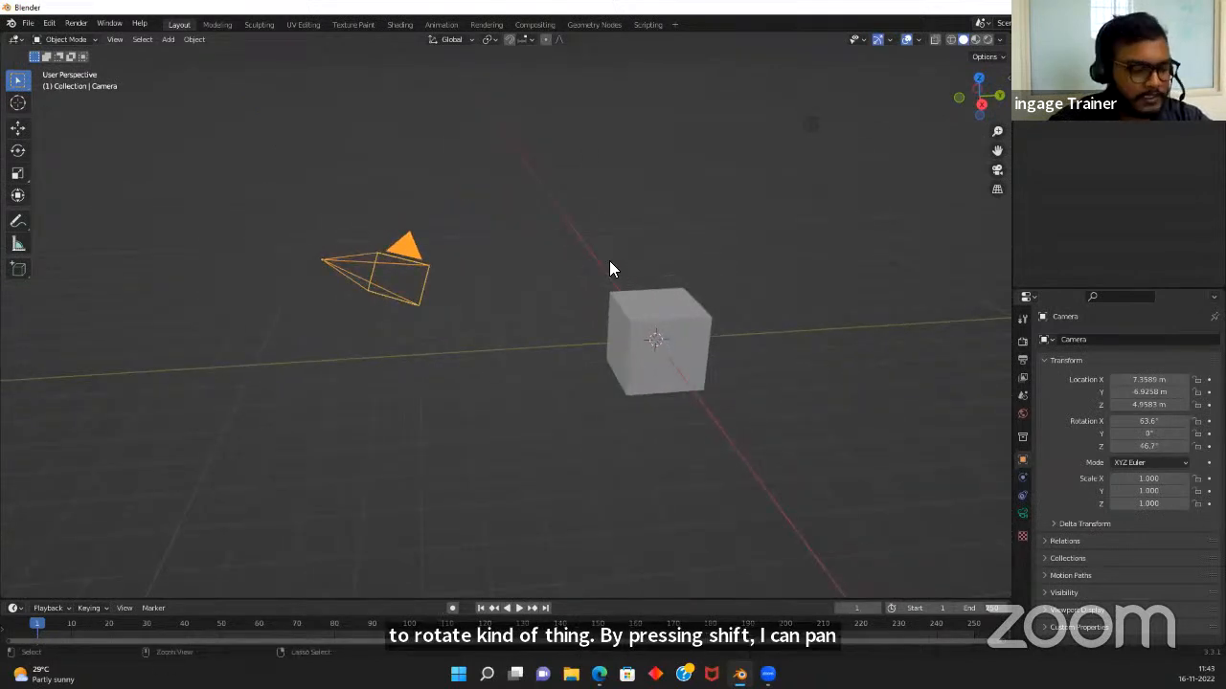
{"action": "middle_click_drag", "start_coordinate": [709, 337], "coordinate": [622, 344], "text": "ctrl"}
{"action": "scroll", "coordinate": [620, 343], "scroll_direction": "up", "scroll_amount": 1}
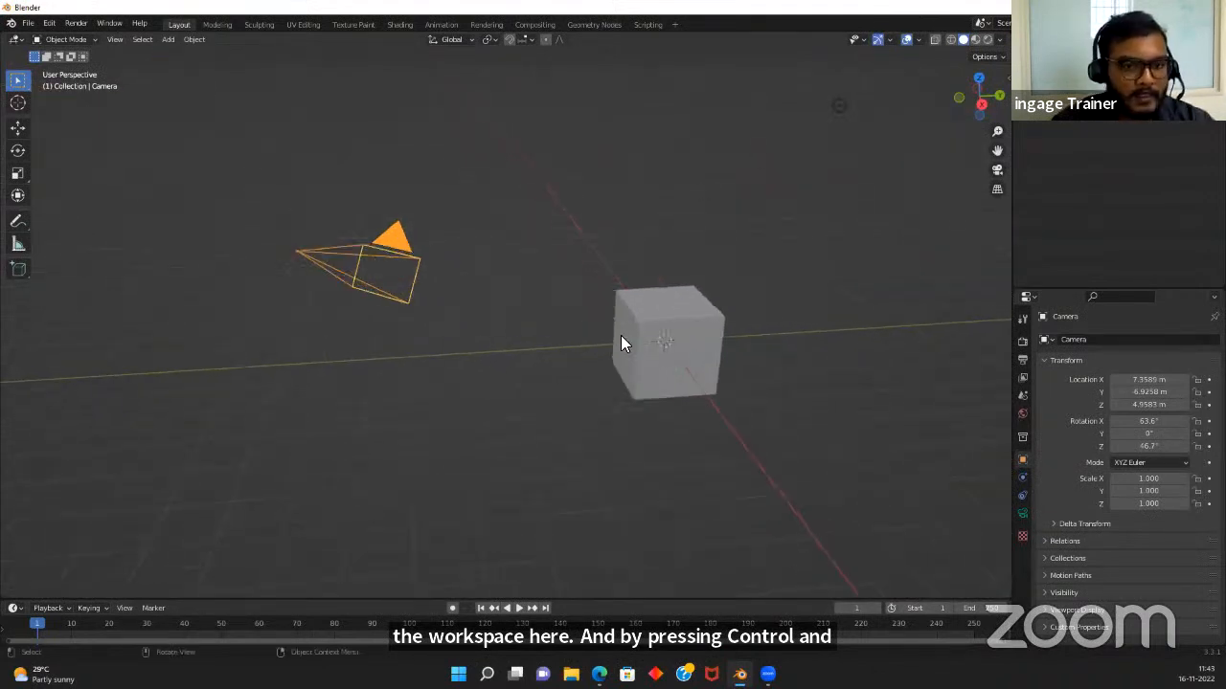
{"action": "scroll", "coordinate": [621, 343], "scroll_direction": "down", "scroll_amount": 3}
{"action": "middle_click_drag", "start_coordinate": [709, 342], "coordinate": [250, 160]}
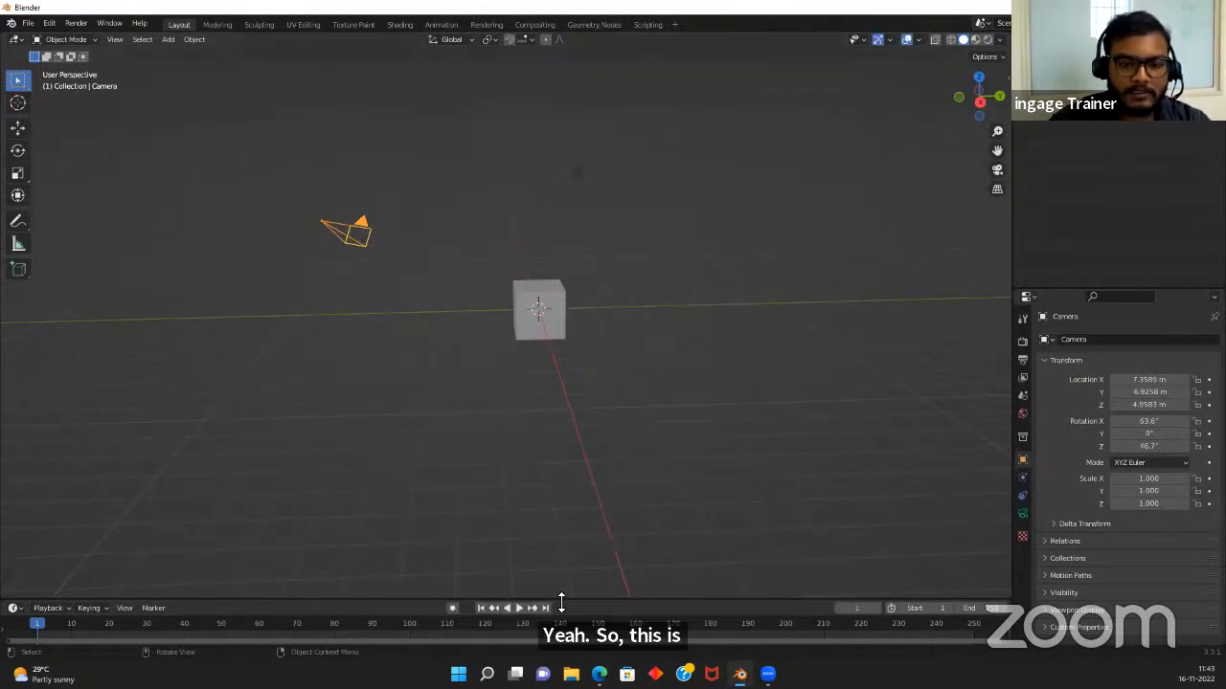
Enlarge the timeline area to inspect it and shrink it back
{"action": "left_click_drag", "start_coordinate": [561, 602], "coordinate": [561, 535]}
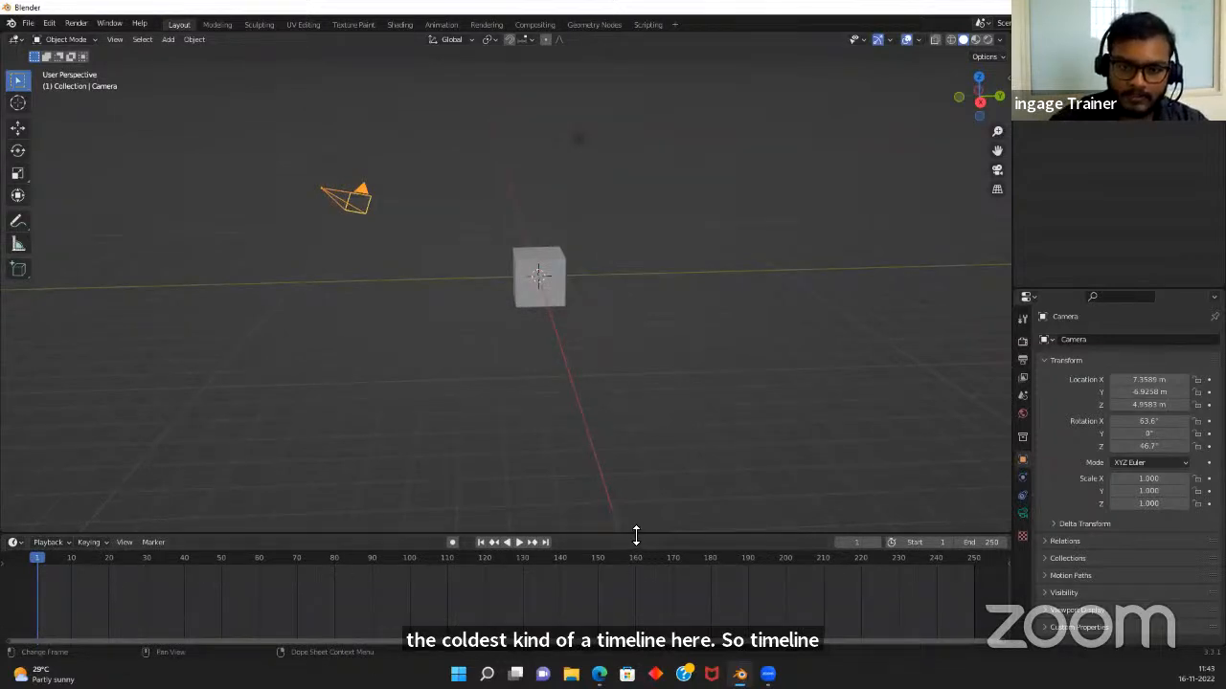
{"action": "left_click_drag", "start_coordinate": [636, 536], "coordinate": [636, 609]}
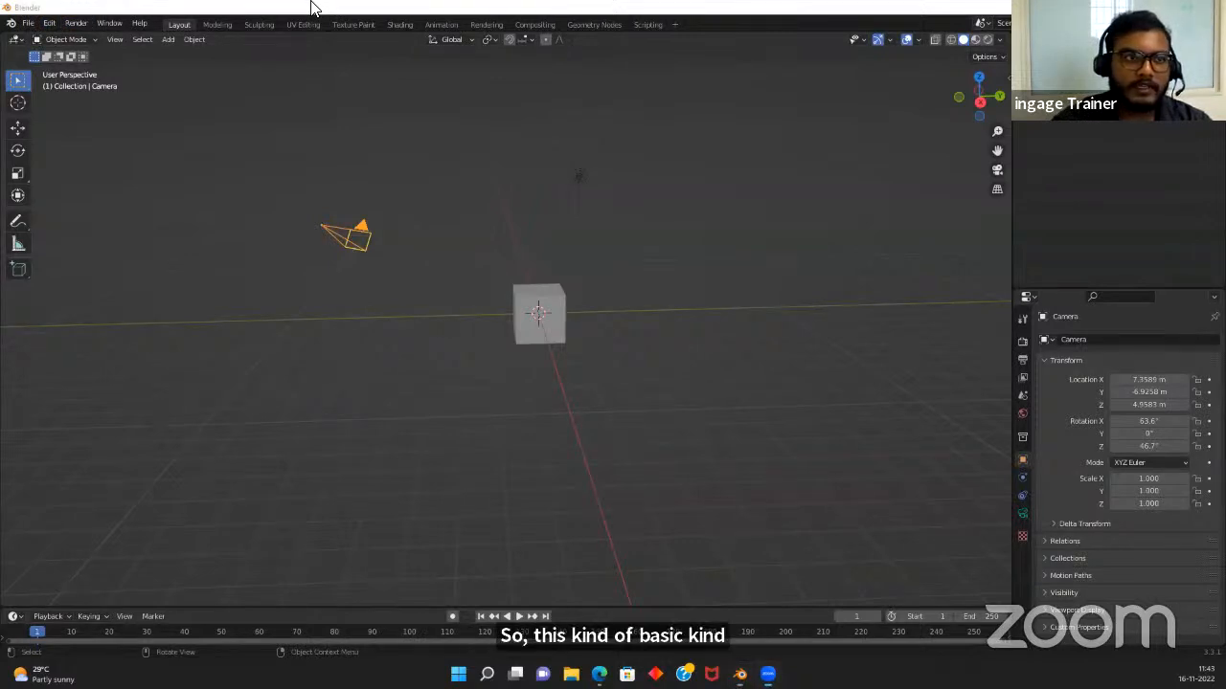
Review the file and editing commands, view the Themes and Viewport preferences, and close the preferences without changes
{"action": "left_click", "coordinate": [27, 22]}
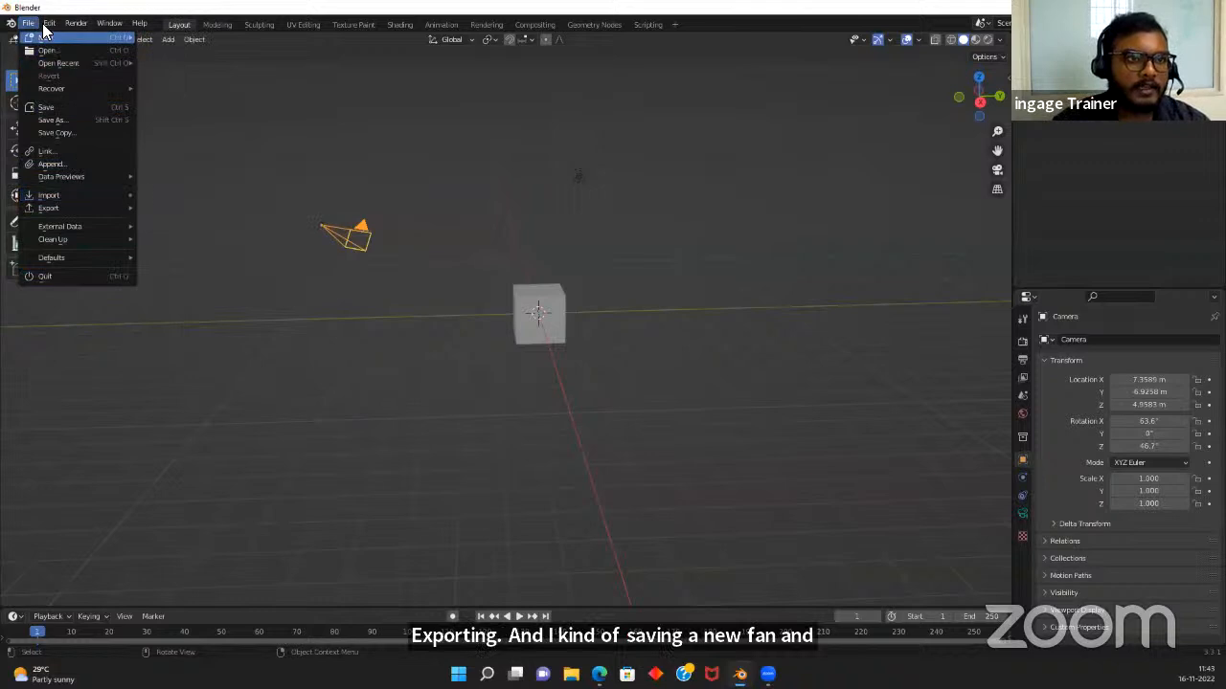
{"action": "mouse_move", "coordinate": [49, 22]}
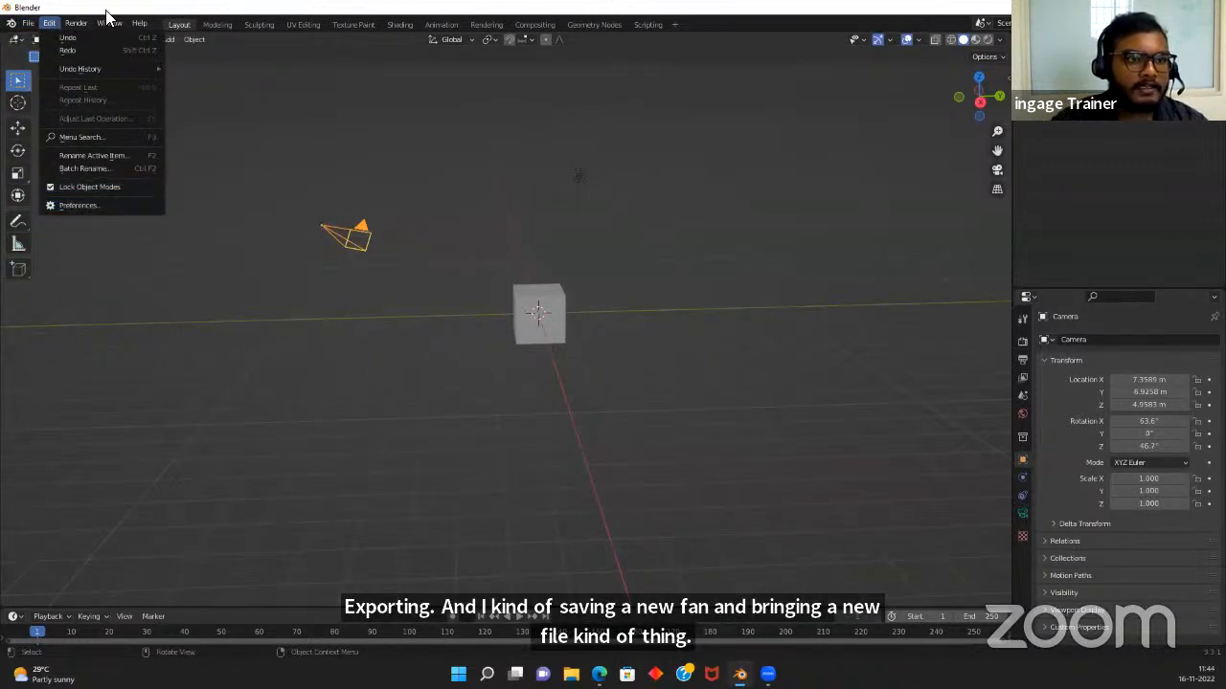
{"action": "mouse_move", "coordinate": [109, 22]}
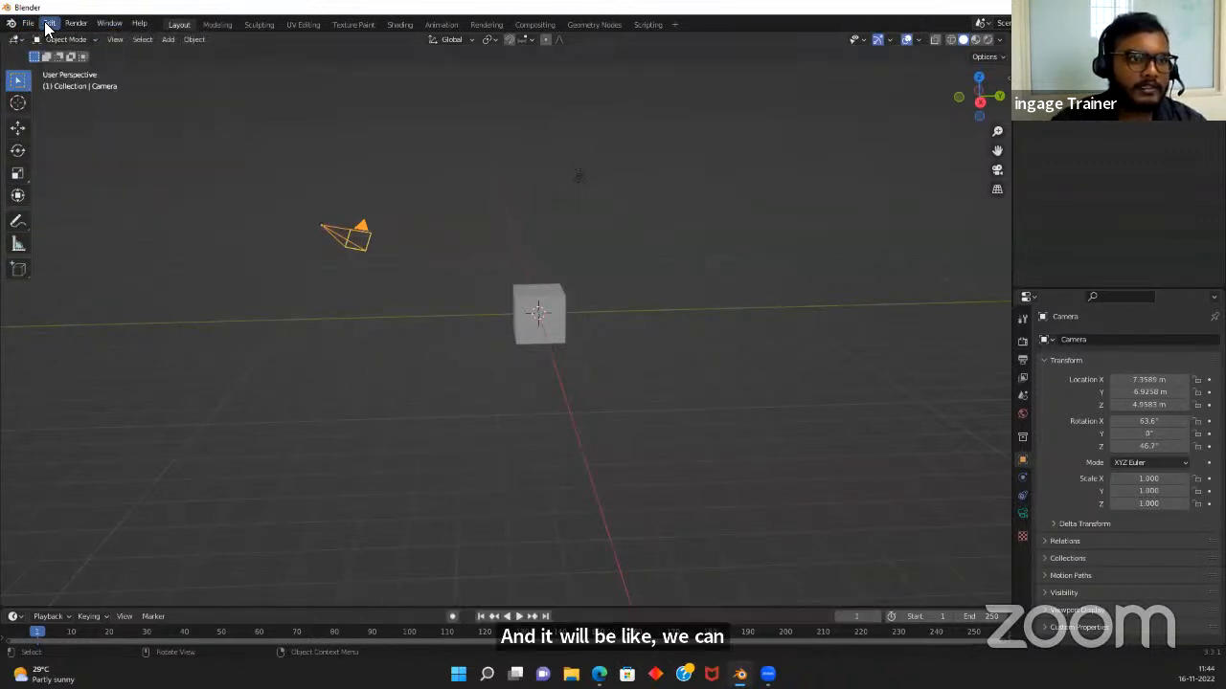
{"action": "left_click", "coordinate": [47, 23]}
{"action": "left_click", "coordinate": [77, 205]}
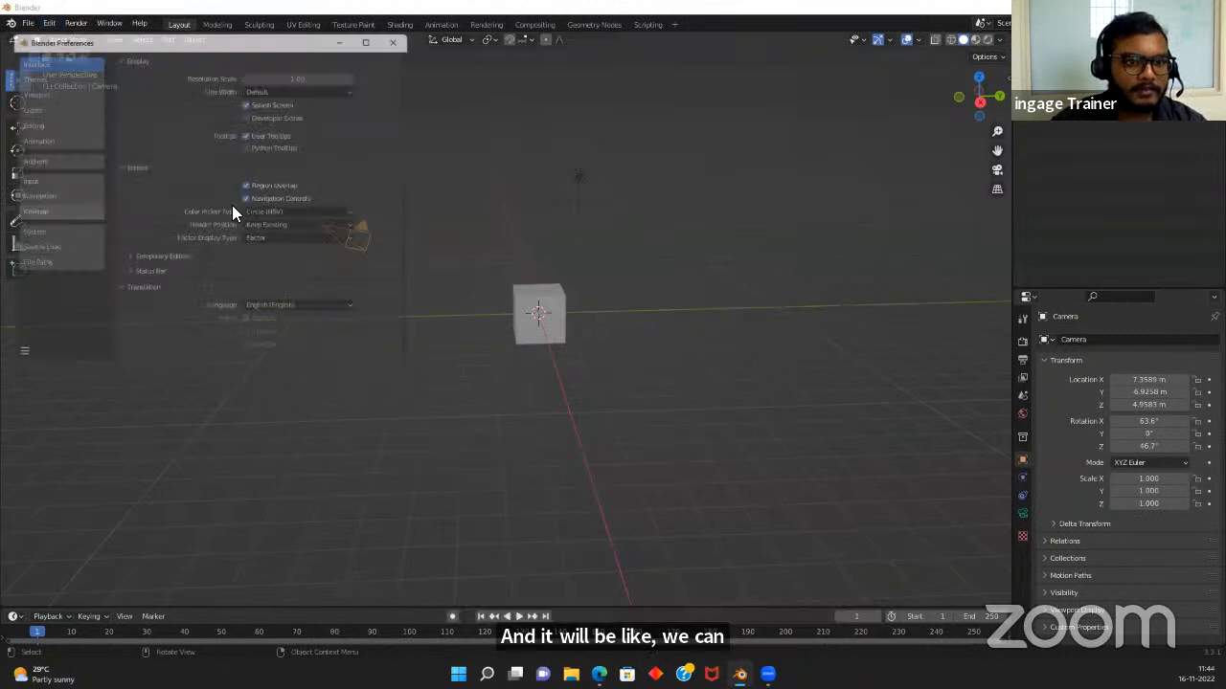
{"action": "left_click", "coordinate": [34, 72]}
{"action": "left_click", "coordinate": [52, 89]}
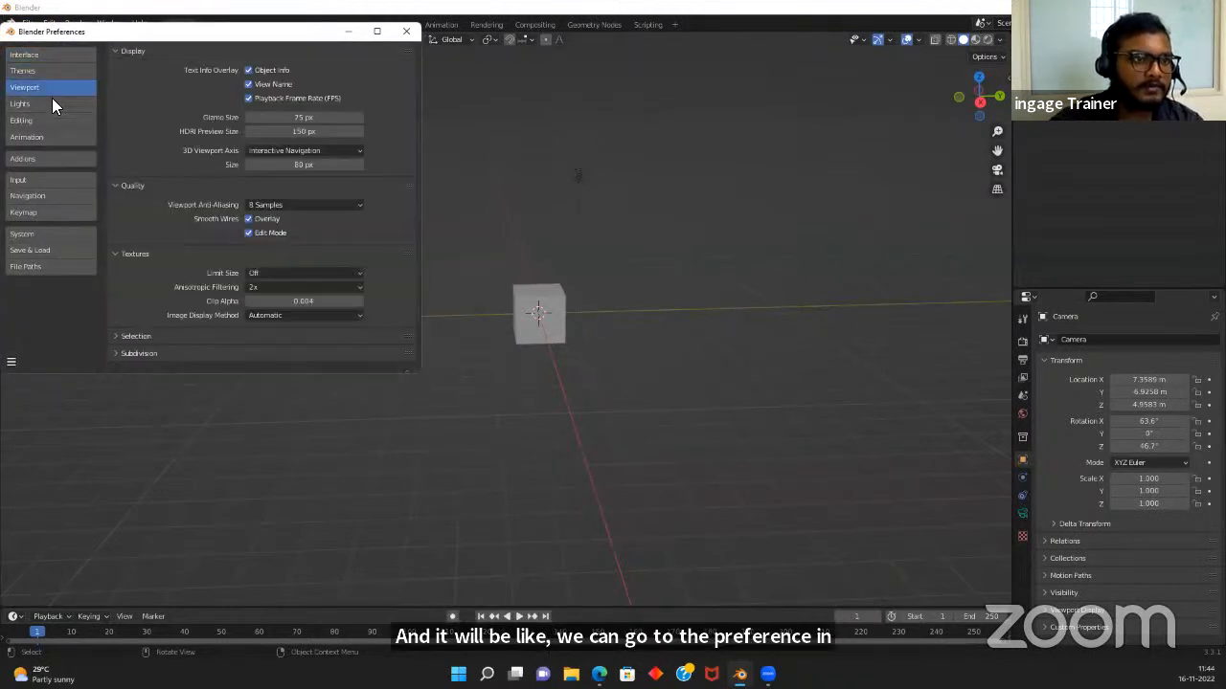
{"action": "left_click", "coordinate": [405, 31]}
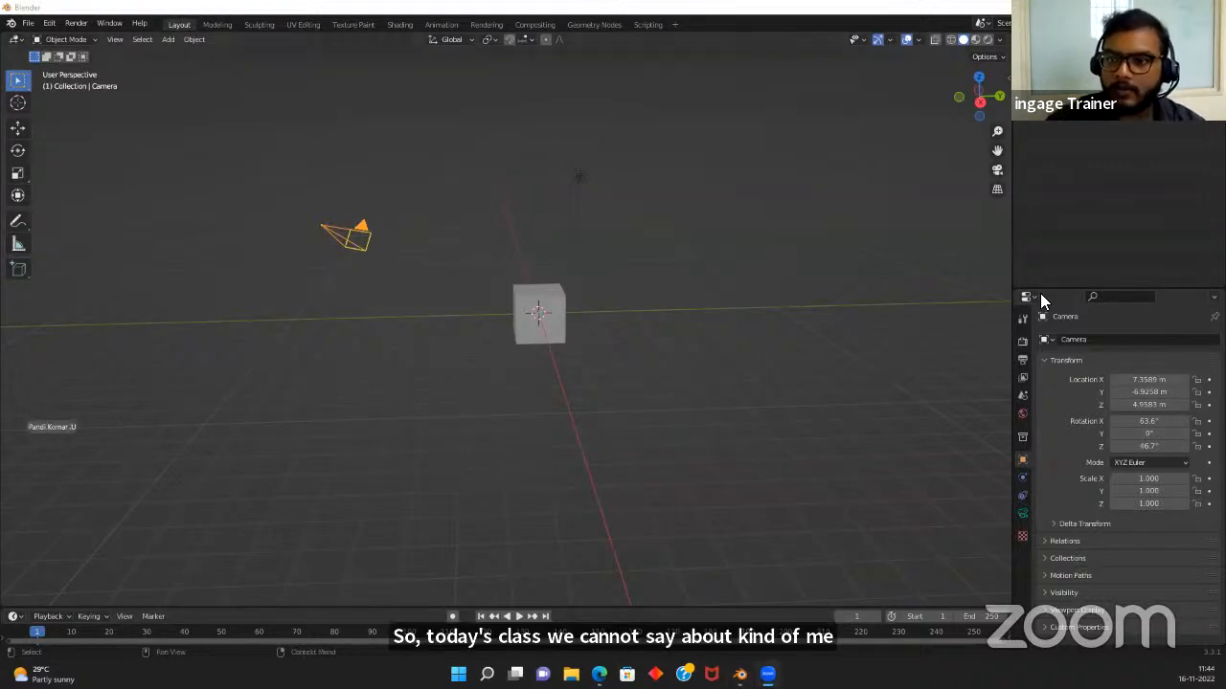
Enlarge the Properties editor upward so that all of the camera's object property sections fit
{"action": "left_click_drag", "start_coordinate": [1048, 291], "coordinate": [1083, 179]}
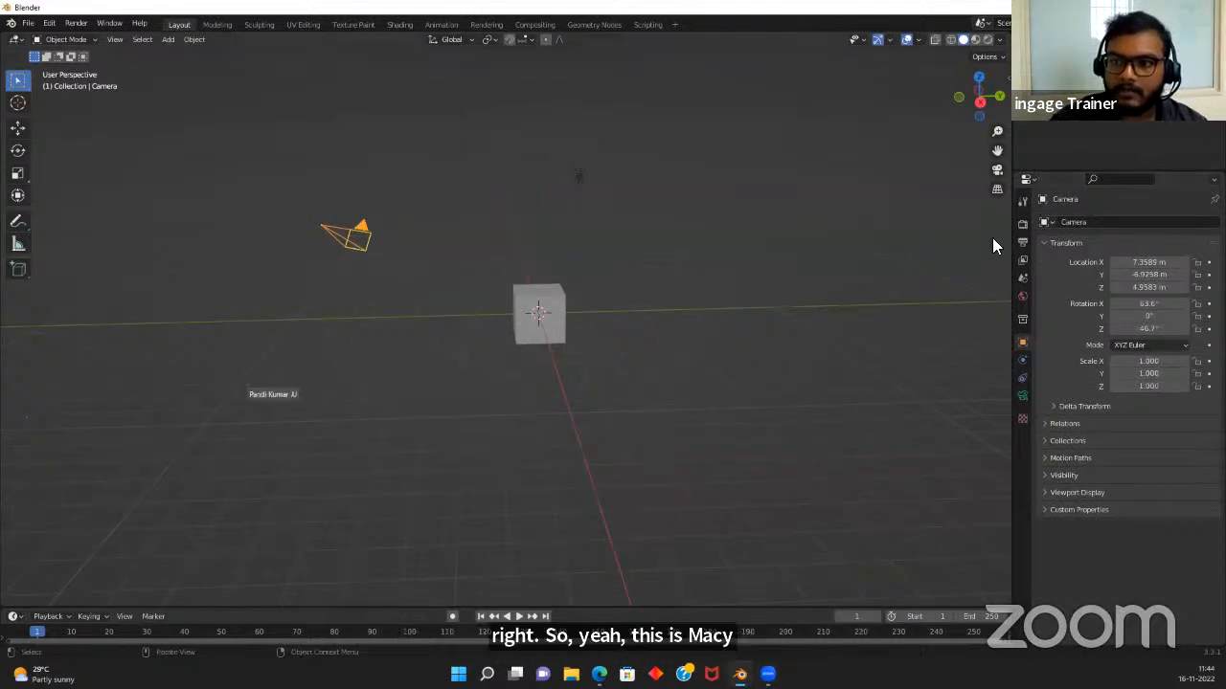
{"action": "scroll", "coordinate": [500, 339], "scroll_direction": "up", "scroll_amount": 3}
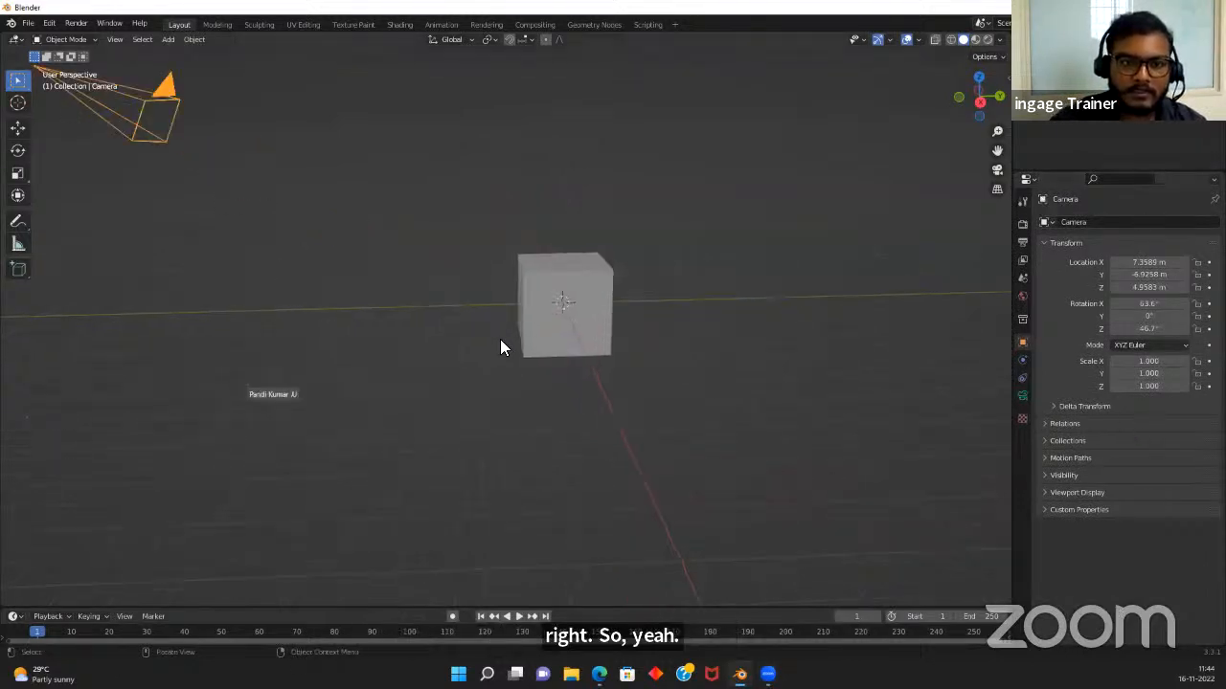
{"action": "scroll", "coordinate": [544, 295], "scroll_direction": "down", "scroll_amount": 2}
{"action": "scroll", "coordinate": [540, 292], "scroll_direction": "down", "scroll_amount": 2}
{"action": "scroll", "coordinate": [547, 278], "scroll_direction": "up", "scroll_amount": 2}
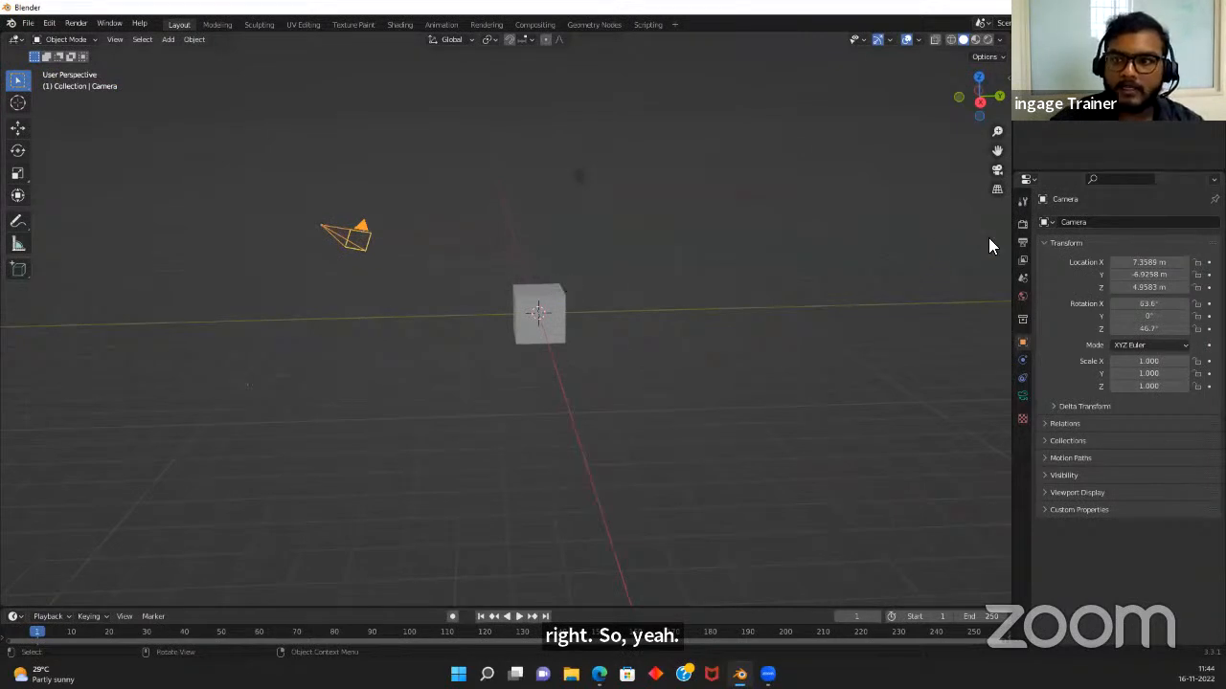
Review the tool, render, output, view layer, scene, world, collection and object properties in the Properties editor
{"action": "left_click", "coordinate": [1021, 202]}
{"action": "left_click", "coordinate": [1021, 223]}
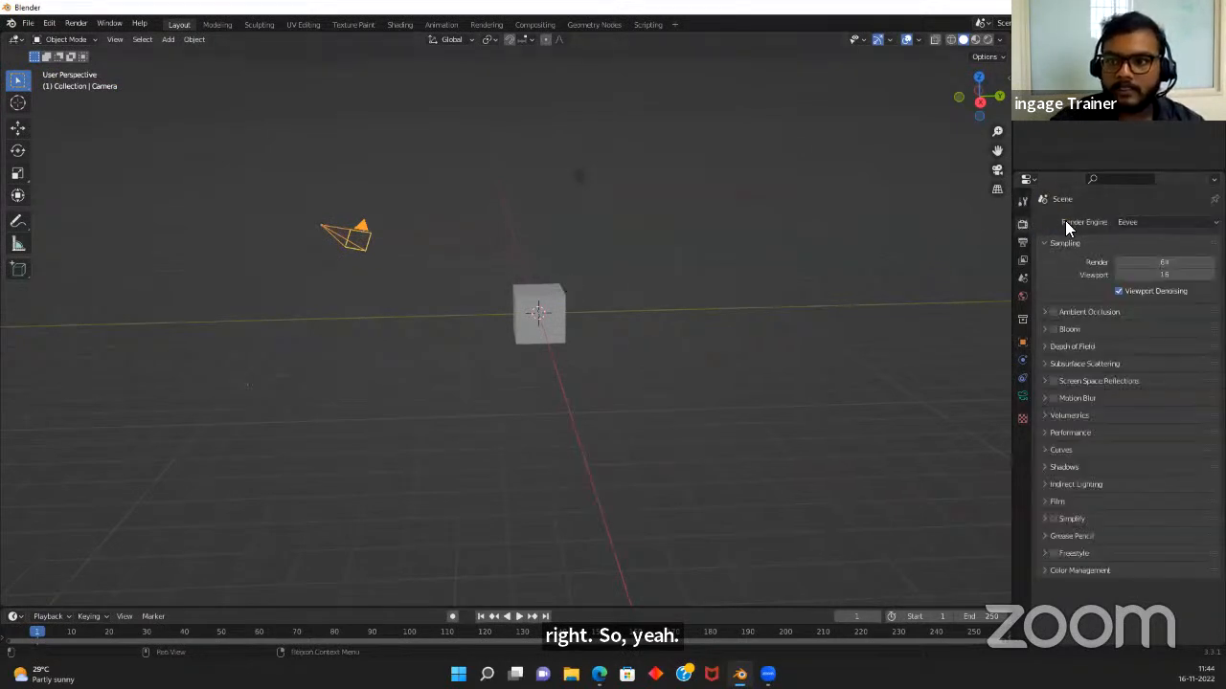
{"action": "left_click", "coordinate": [1020, 243]}
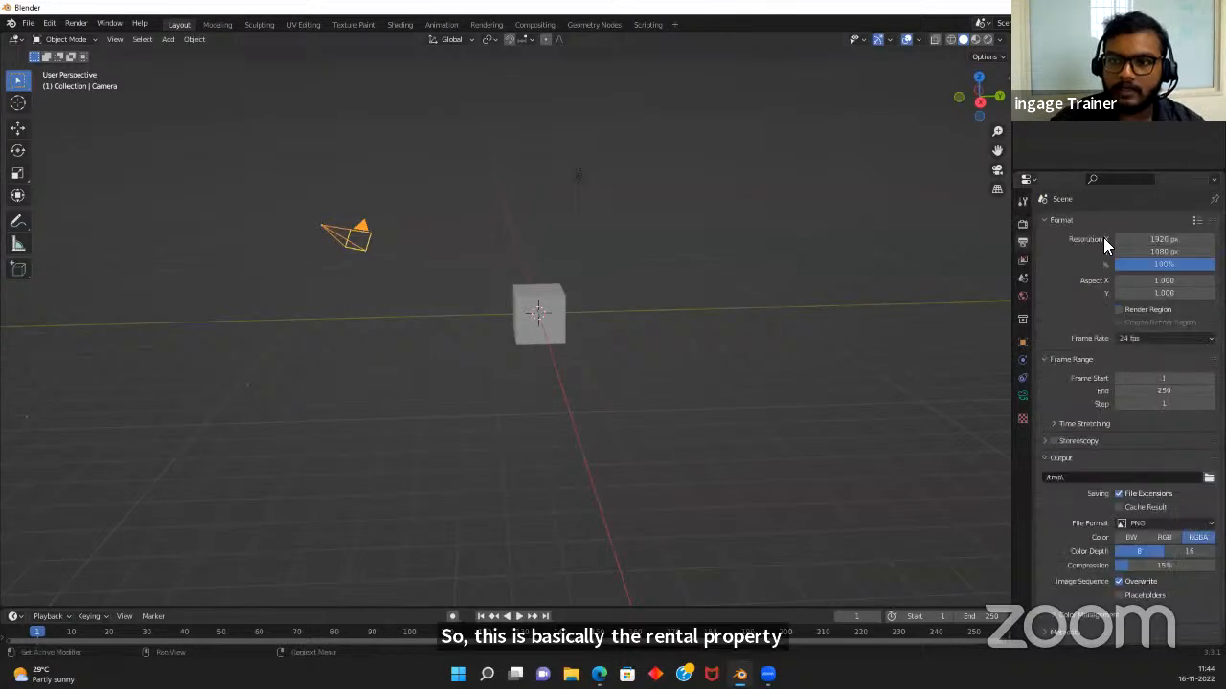
{"action": "left_click", "coordinate": [1021, 259]}
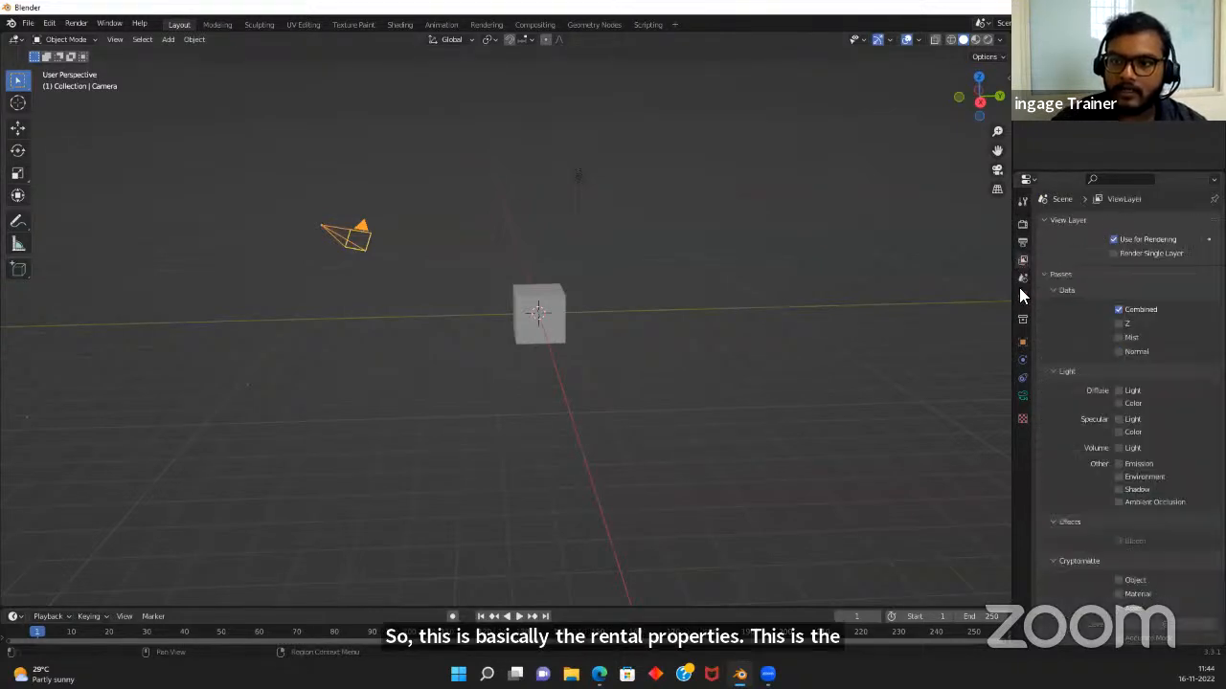
{"action": "left_click", "coordinate": [1021, 278]}
{"action": "left_click", "coordinate": [1021, 296]}
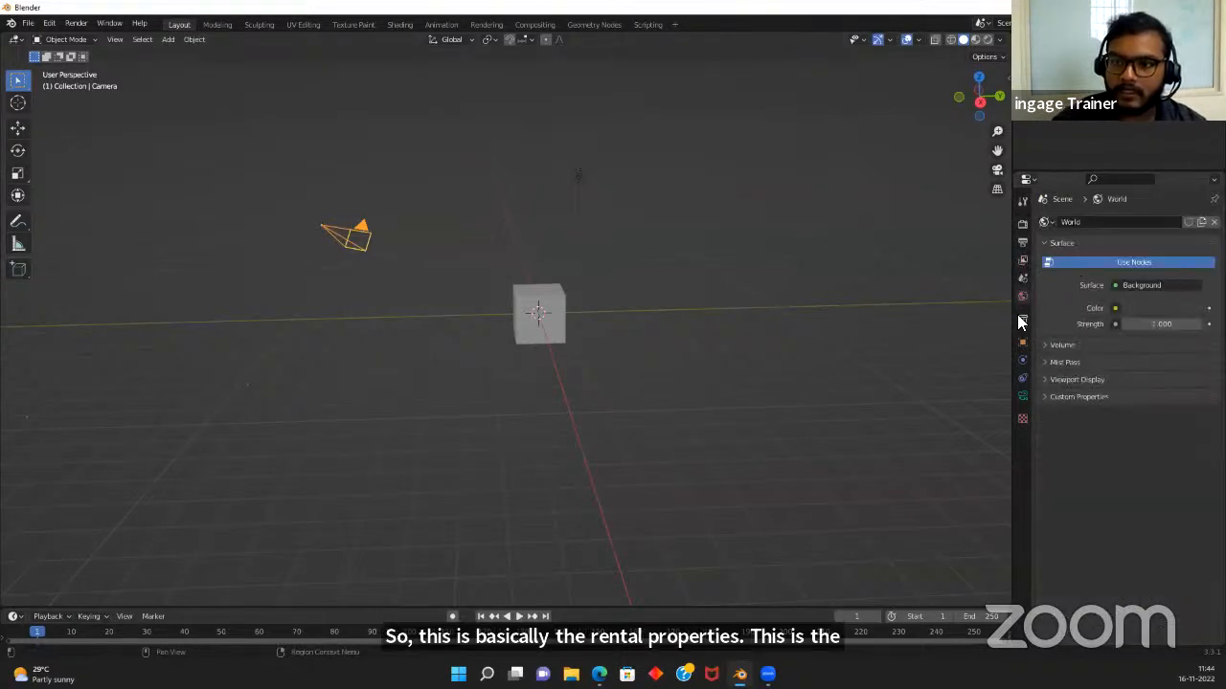
{"action": "left_click", "coordinate": [1021, 319]}
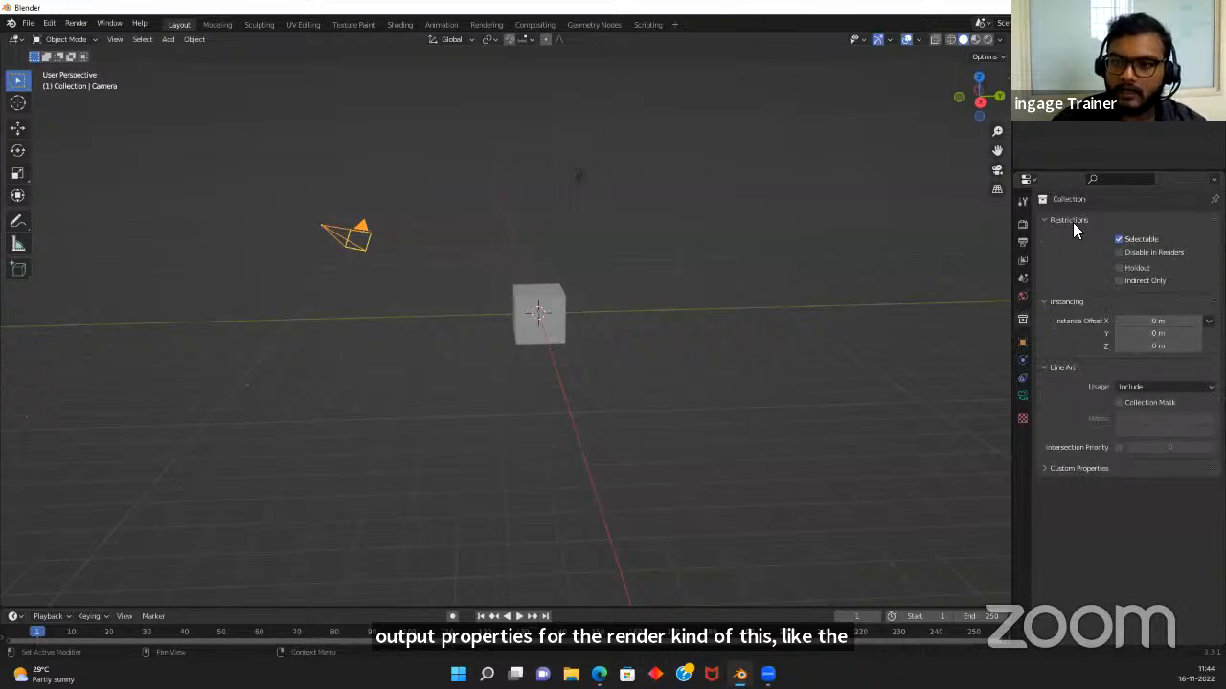
{"action": "left_click", "coordinate": [1022, 342]}
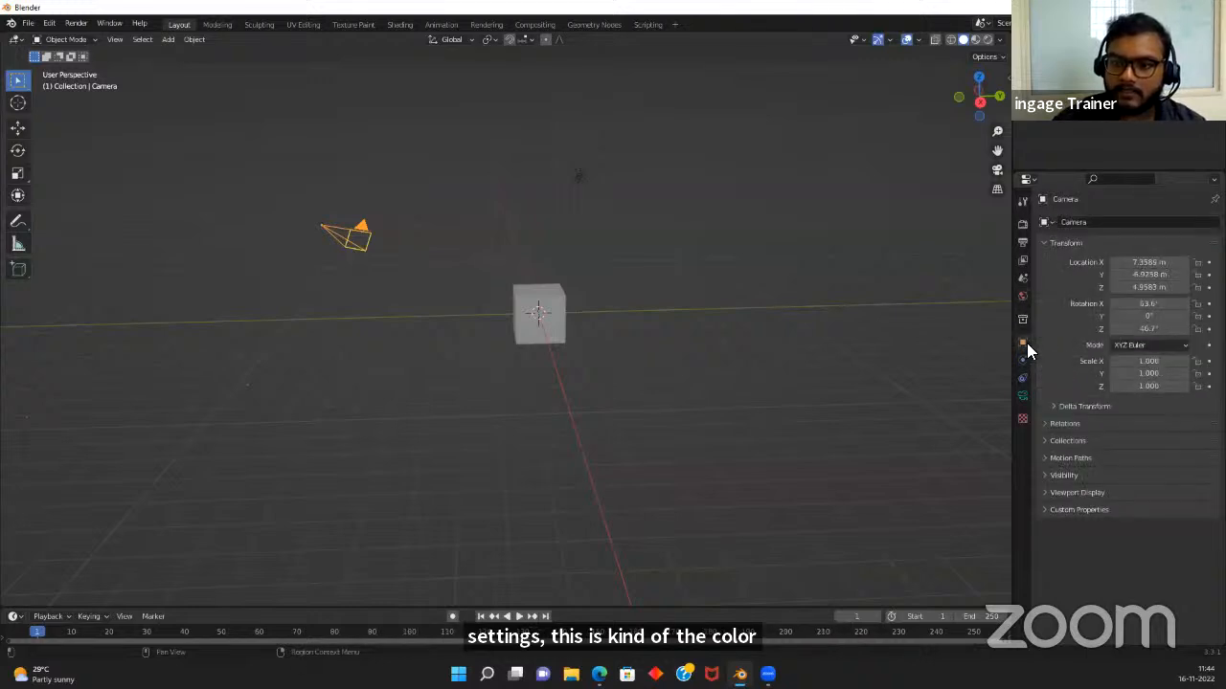
Select the cube to show its object properties and reduce the height of the Properties editor
{"action": "left_click", "coordinate": [559, 309]}
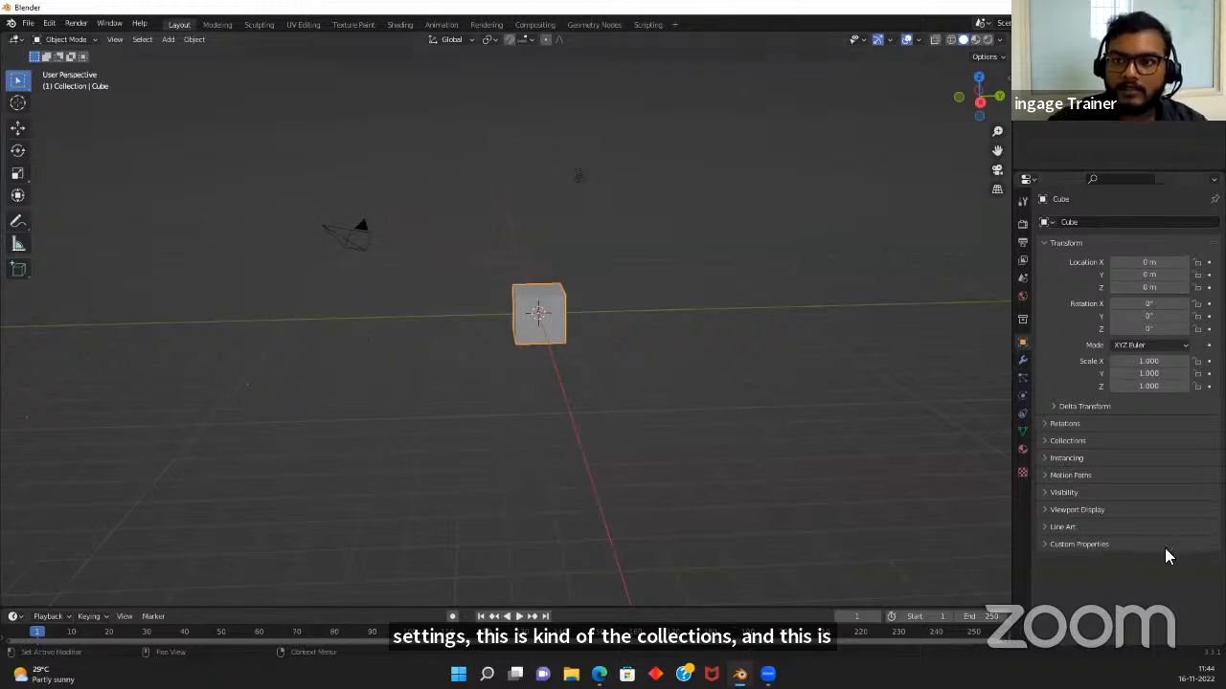
{"action": "left_click_drag", "start_coordinate": [1050, 173], "coordinate": [1053, 220]}
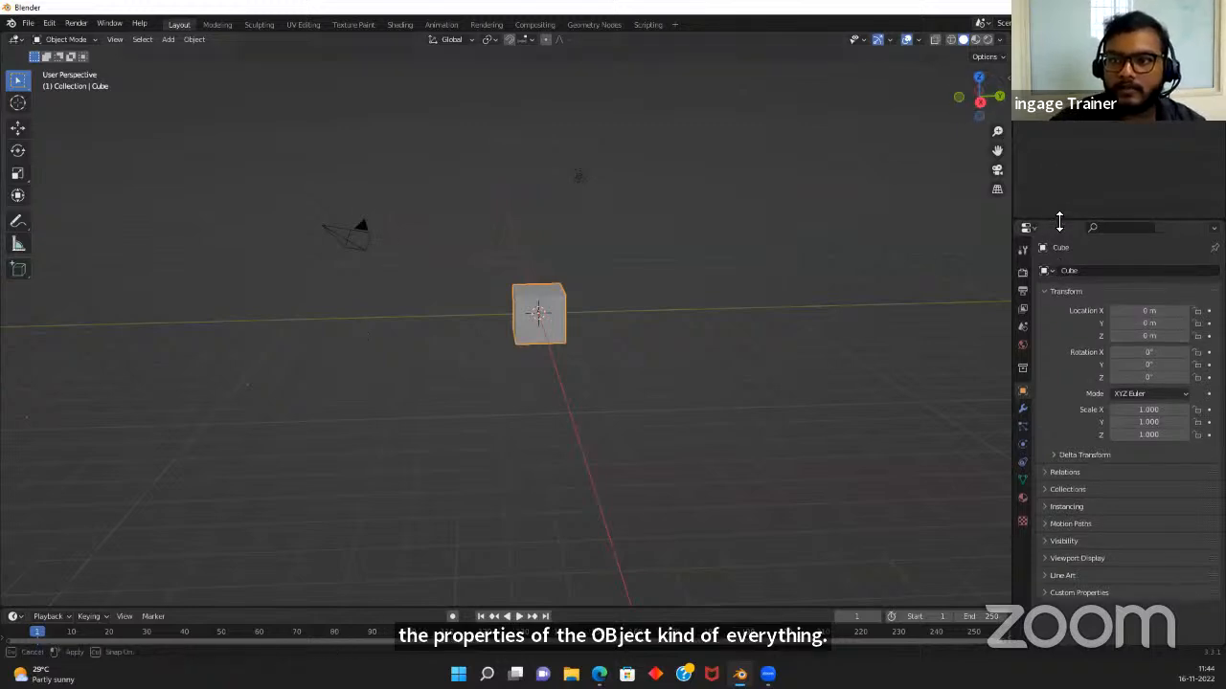
{"action": "scroll", "coordinate": [450, 345], "scroll_direction": "down", "scroll_amount": 3}
{"action": "scroll", "coordinate": [503, 329], "scroll_direction": "up", "scroll_amount": 4}
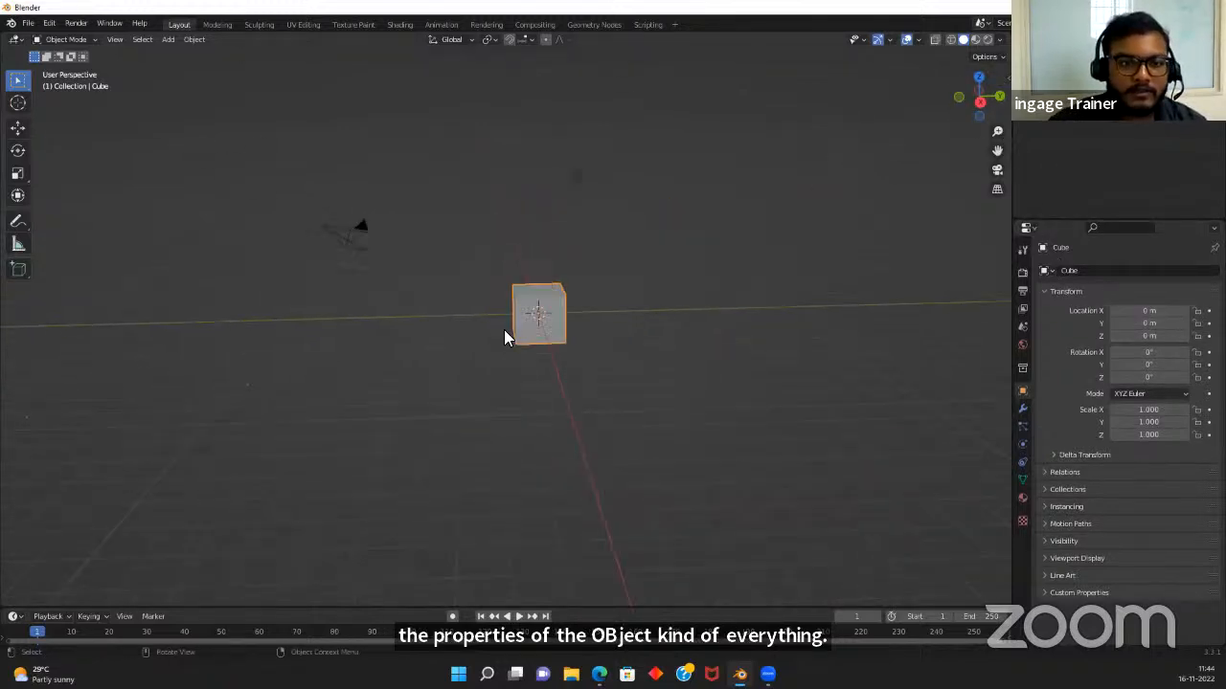
{"action": "scroll", "coordinate": [399, 379], "scroll_direction": "down", "scroll_amount": 4}
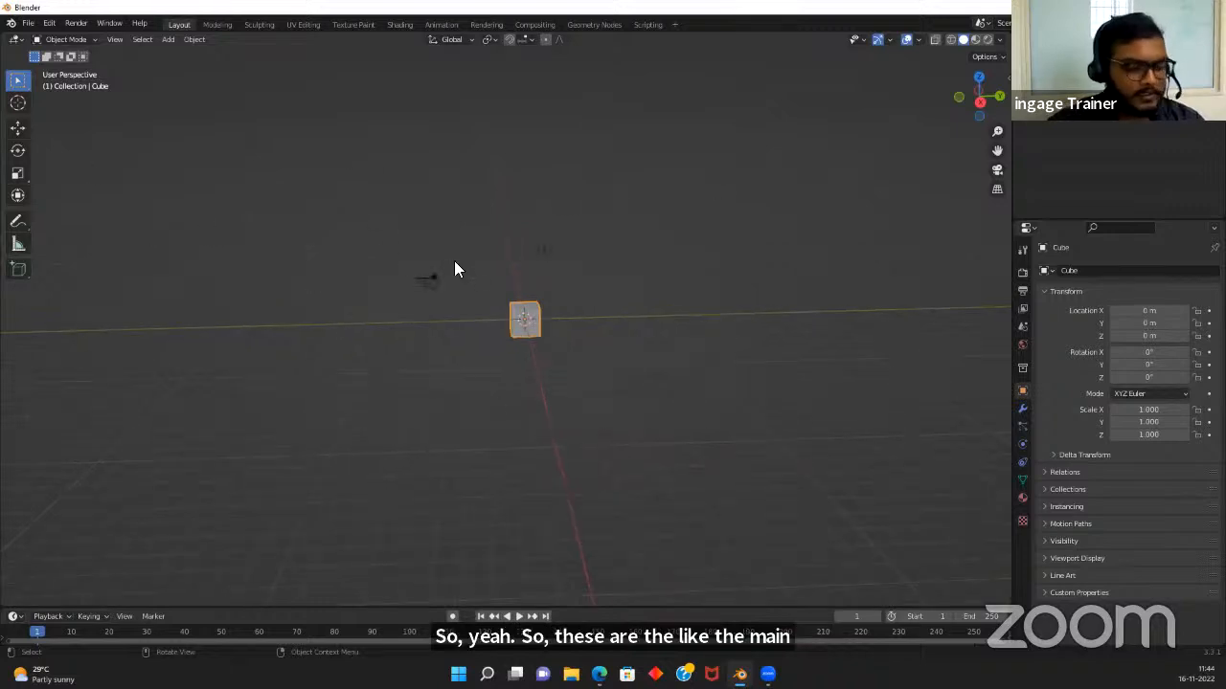
{"action": "scroll", "coordinate": [584, 337], "scroll_direction": "up", "scroll_amount": 3}
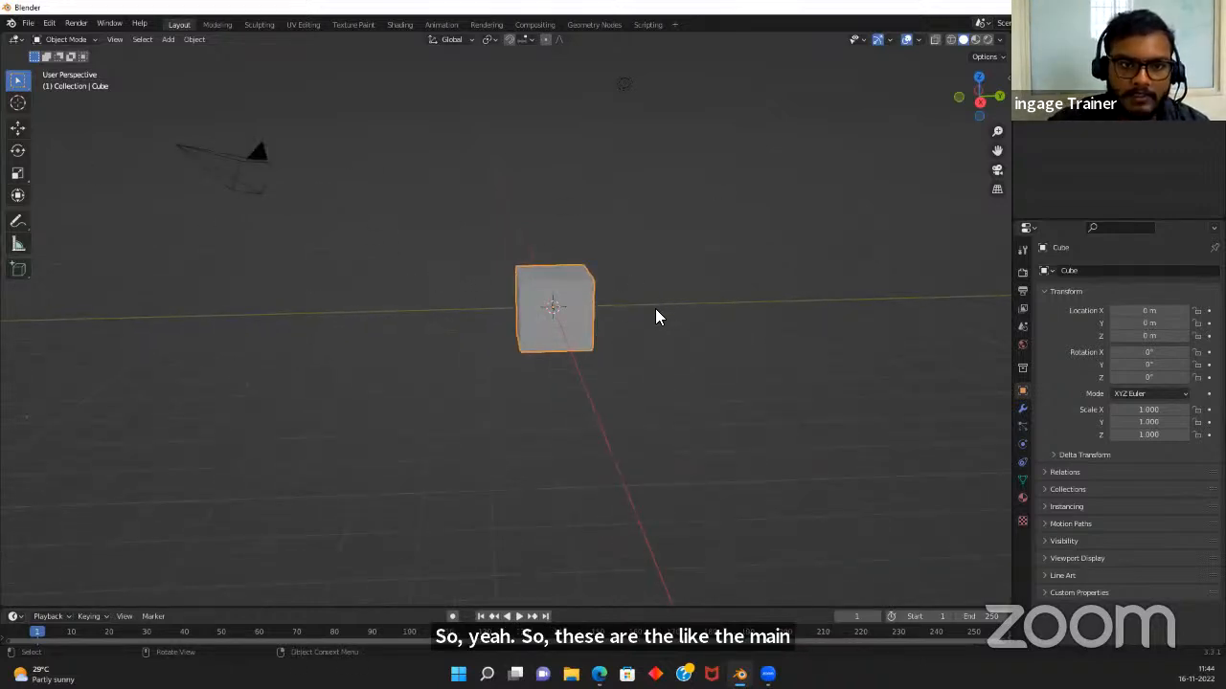
{"action": "scroll", "coordinate": [642, 307], "scroll_direction": "down", "scroll_amount": 4}
Select and delete all objects in the scene, and undo the deletion
{"action": "key", "text": "a"}
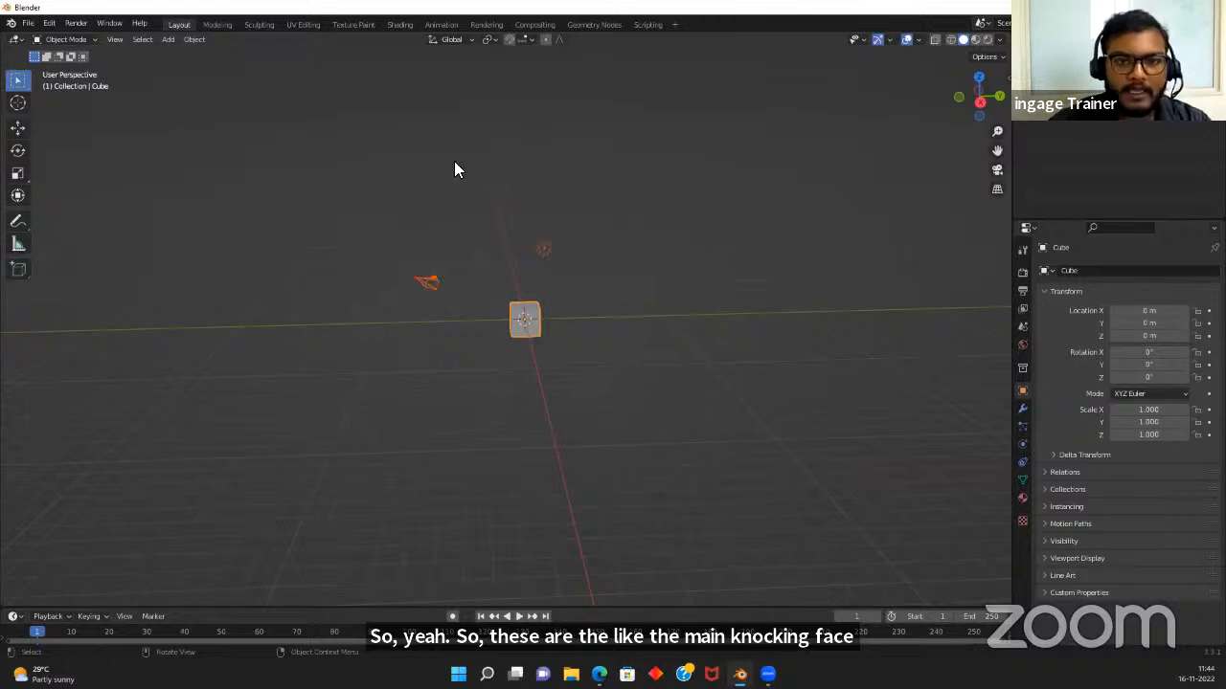
{"action": "scroll", "coordinate": [598, 351], "scroll_direction": "up", "scroll_amount": 2}
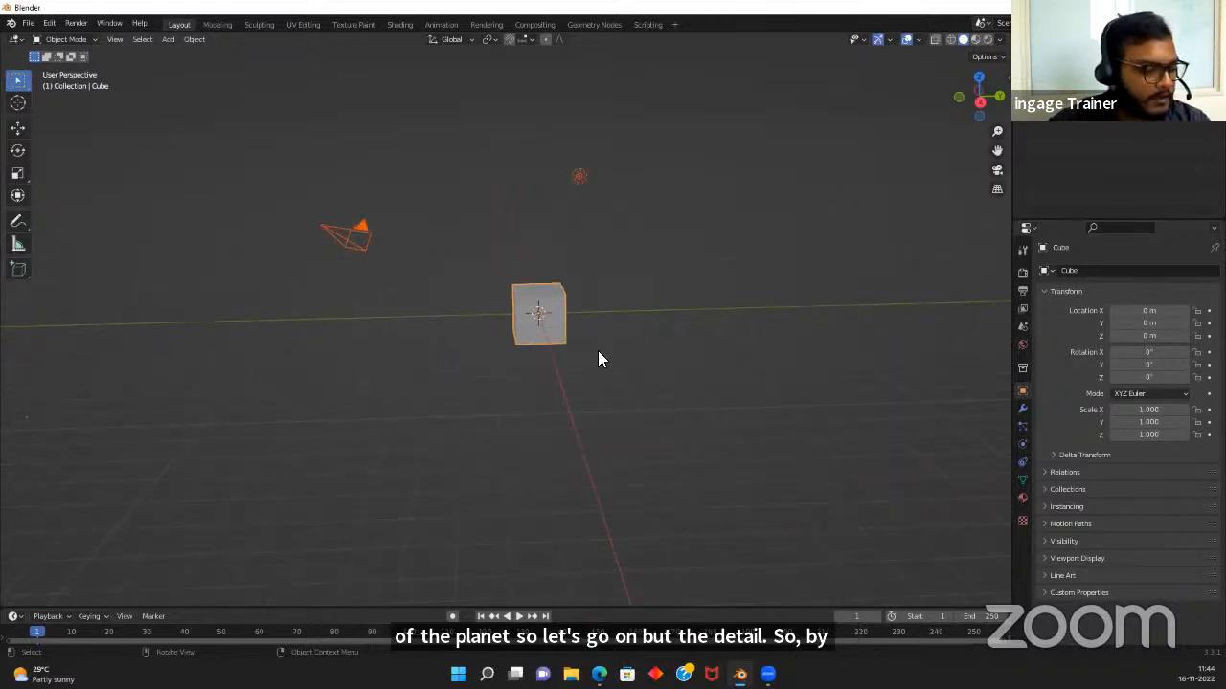
{"action": "key", "text": "x"}
{"action": "left_click", "coordinate": [565, 360]}
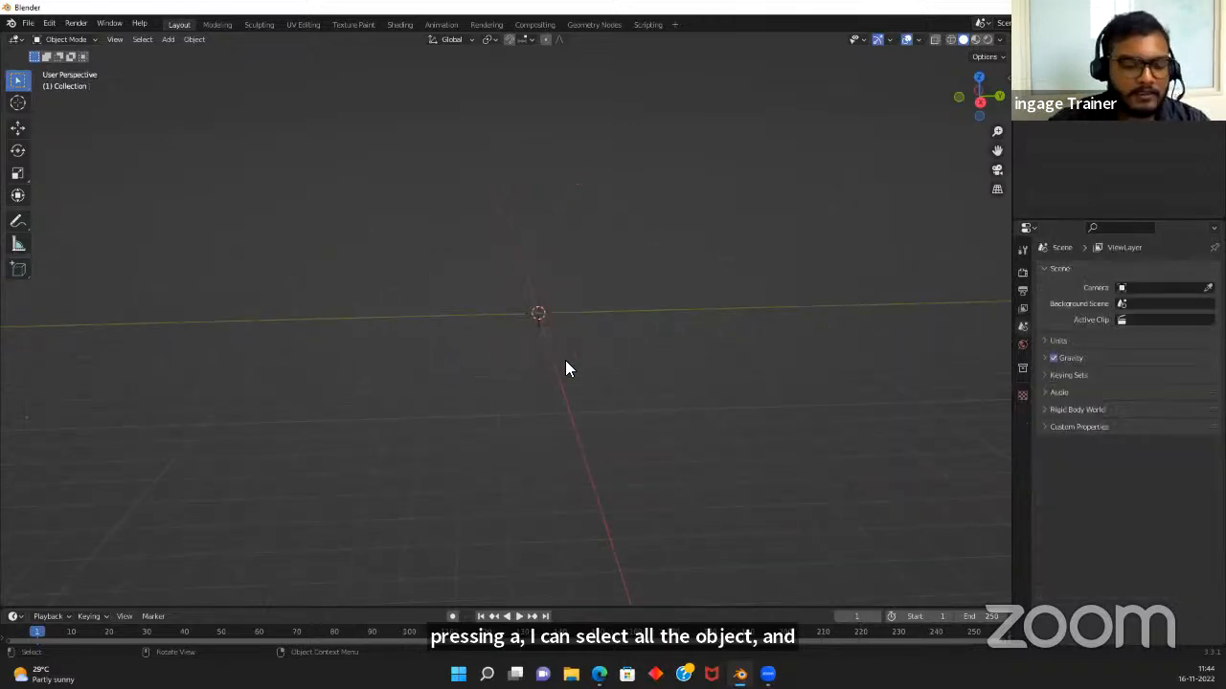
{"action": "key", "text": "ctrl+z"}
{"action": "key", "text": "ctrl+z"}
Delete the cube, camera and light together so that the scene is empty
{"action": "key", "text": "a"}
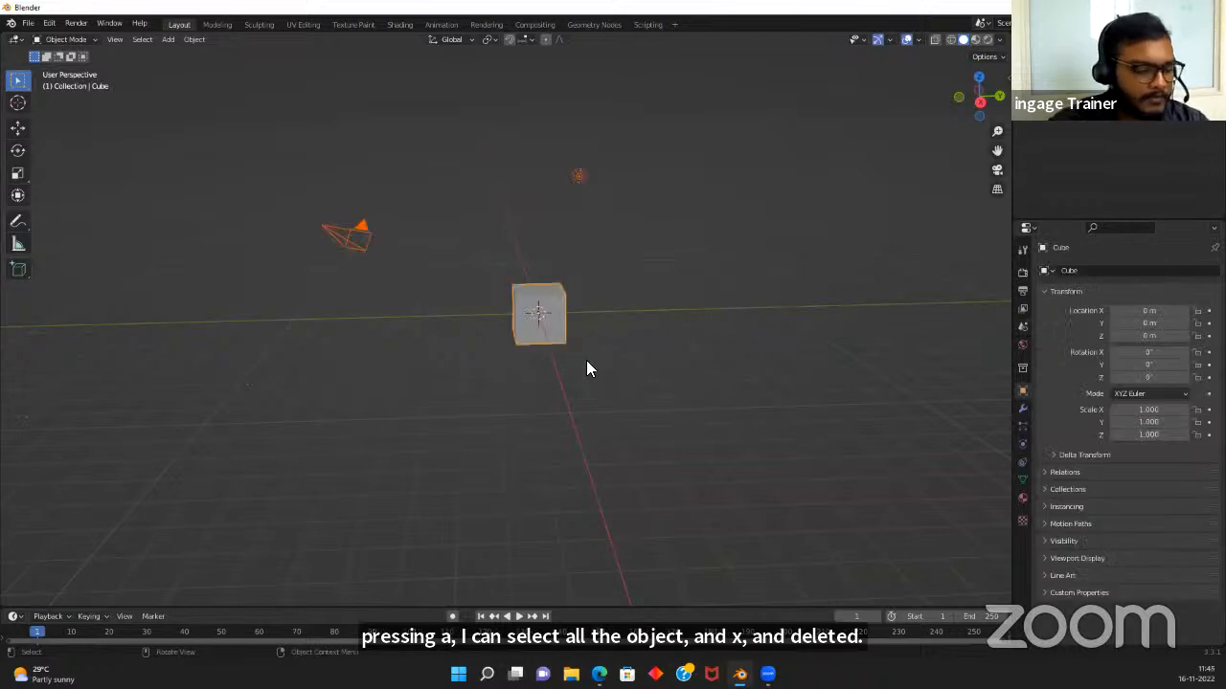
{"action": "key", "text": "x"}
{"action": "left_click", "coordinate": [587, 361]}
Examine the red X axis and green Y axis of the empty scene from several viewing angles
{"action": "middle_click_drag", "start_coordinate": [587, 369], "coordinate": [467, 282]}
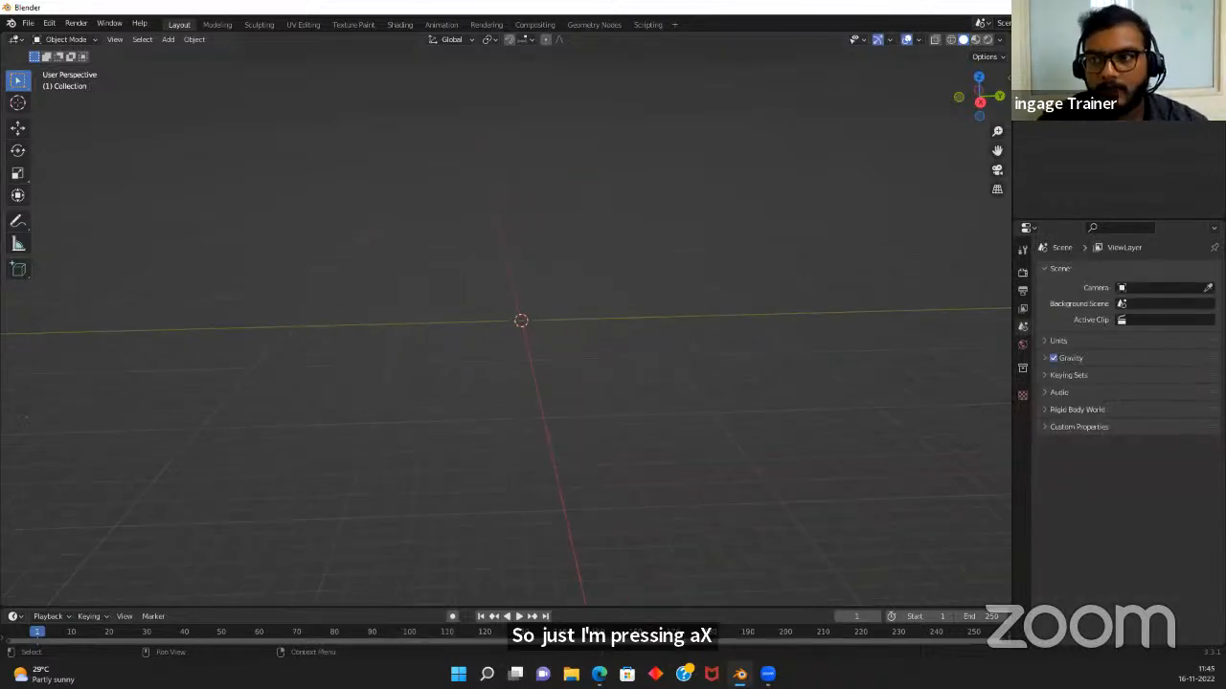
{"action": "middle_click_drag", "start_coordinate": [569, 334], "coordinate": [476, 264]}
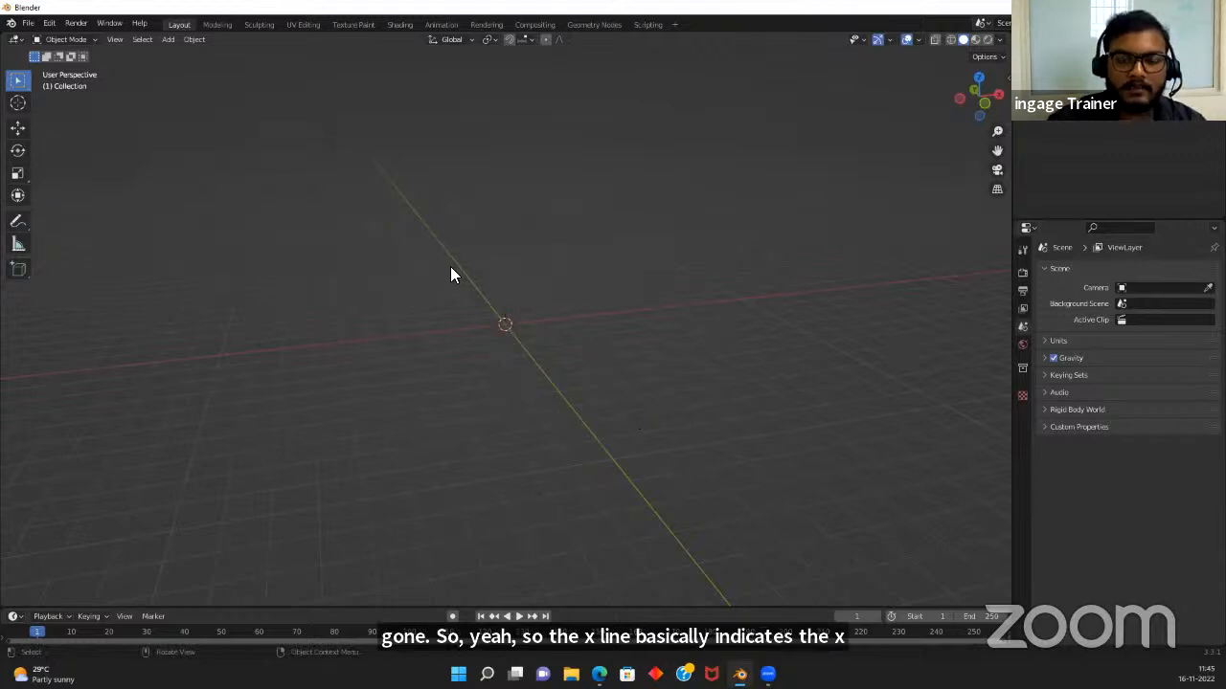
{"action": "middle_click_drag", "start_coordinate": [578, 416], "coordinate": [523, 465]}
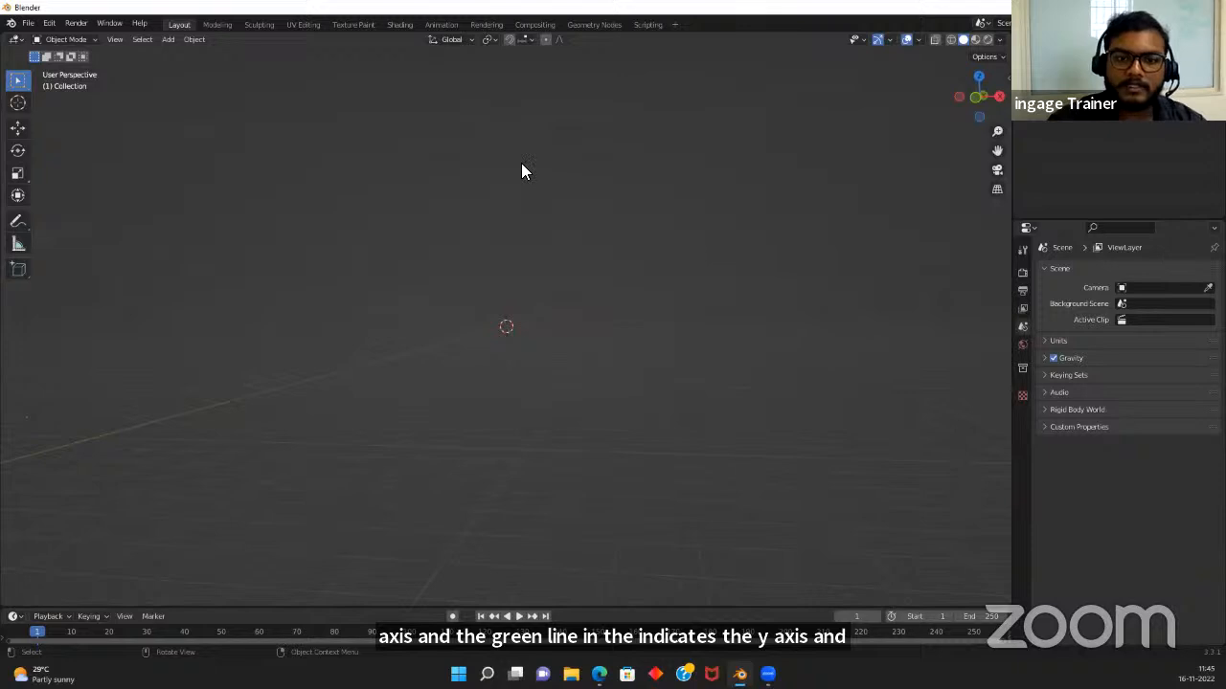
{"action": "middle_click_drag", "start_coordinate": [523, 169], "coordinate": [547, 288]}
{"action": "middle_click_drag", "start_coordinate": [604, 342], "coordinate": [599, 405]}
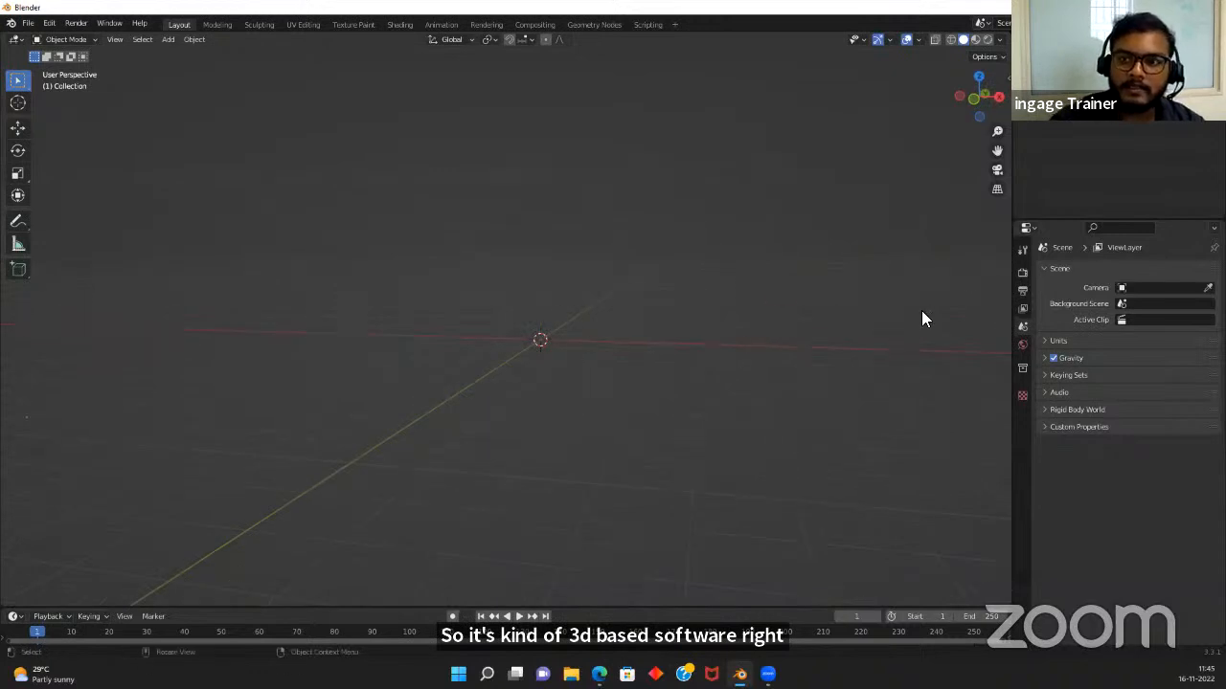
{"action": "mouse_move", "coordinate": [974, 102]}
{"action": "left_mouse_down"}
{"action": "mouse_move", "coordinate": [1015, 106]}
{"action": "mouse_move", "coordinate": [946, 106]}
{"action": "mouse_move", "coordinate": [971, 103]}
{"action": "left_mouse_up"}
{"action": "scroll", "coordinate": [595, 287], "scroll_direction": "up", "scroll_amount": 2}
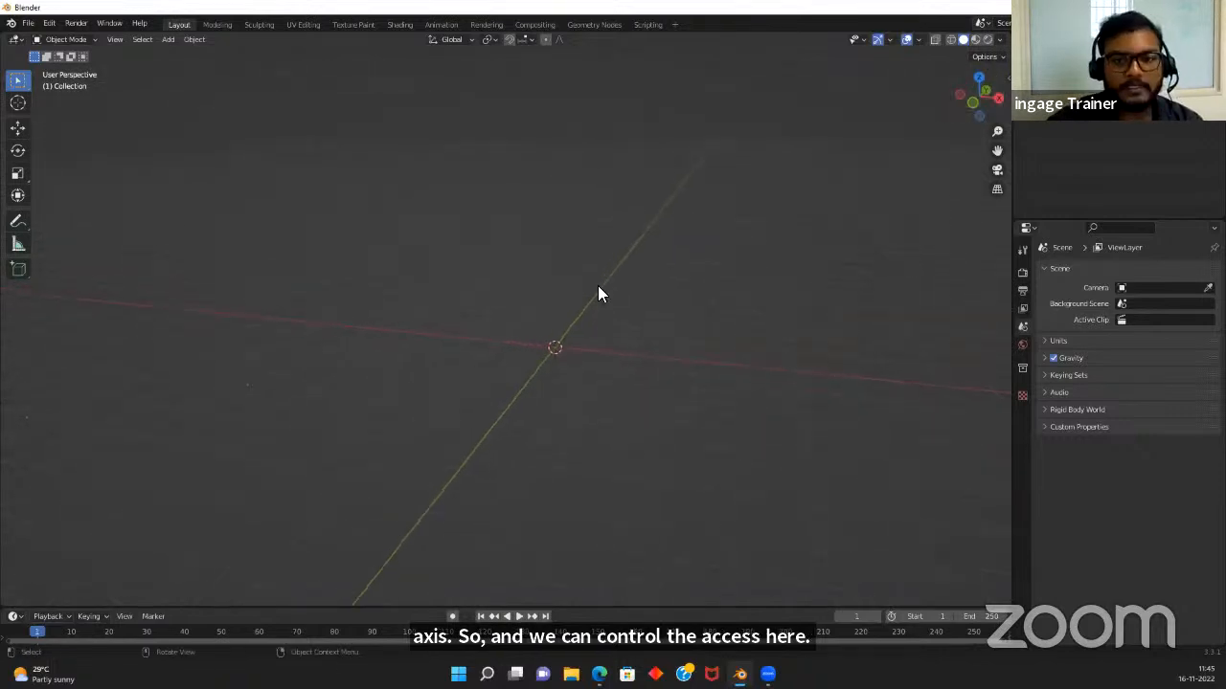
{"action": "middle_click_drag", "start_coordinate": [600, 267], "coordinate": [559, 235], "text": "shift"}
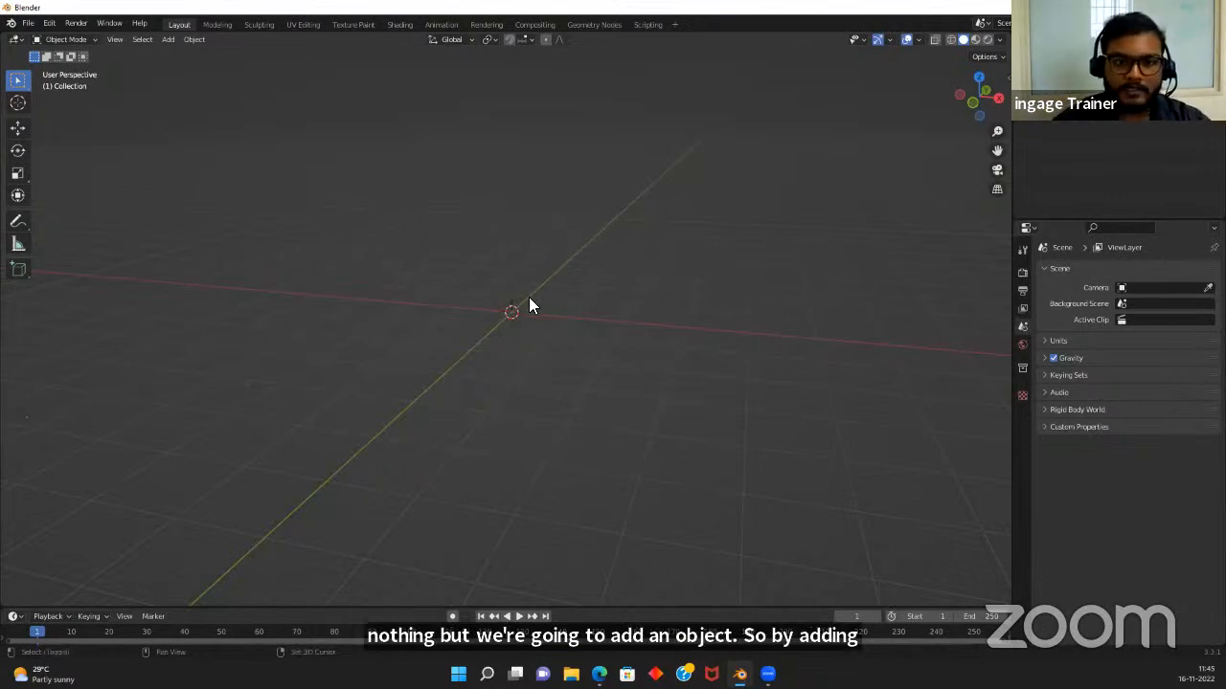
Add a mesh cube at the scene origin and frame it in the viewport
{"action": "key", "text": "shift+a"}
{"action": "key", "text": "Escape"}
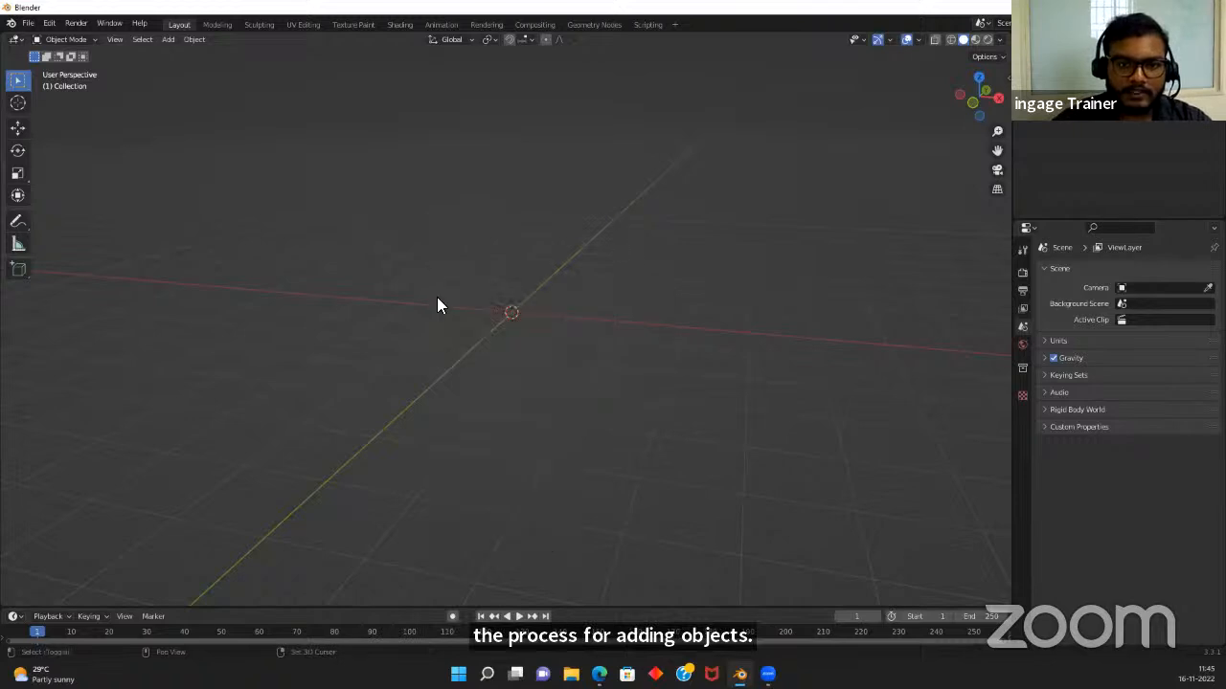
{"action": "key", "text": "shift+a"}
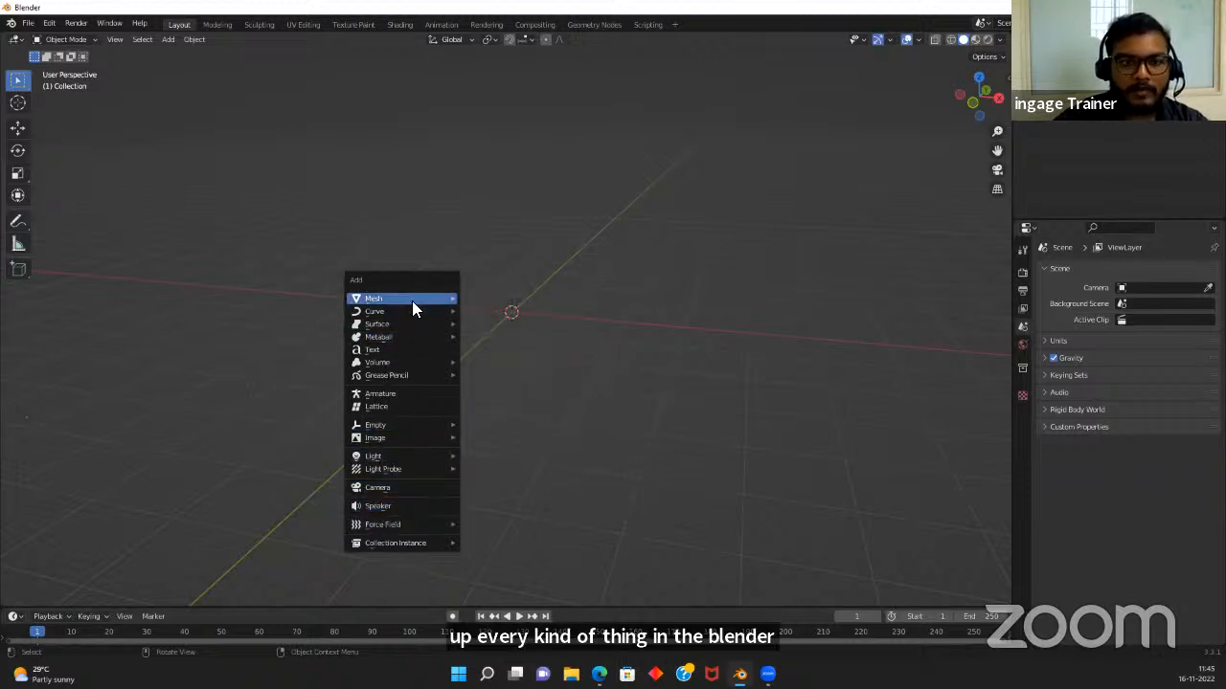
{"action": "mouse_move", "coordinate": [412, 300]}
{"action": "left_click", "coordinate": [475, 310]}
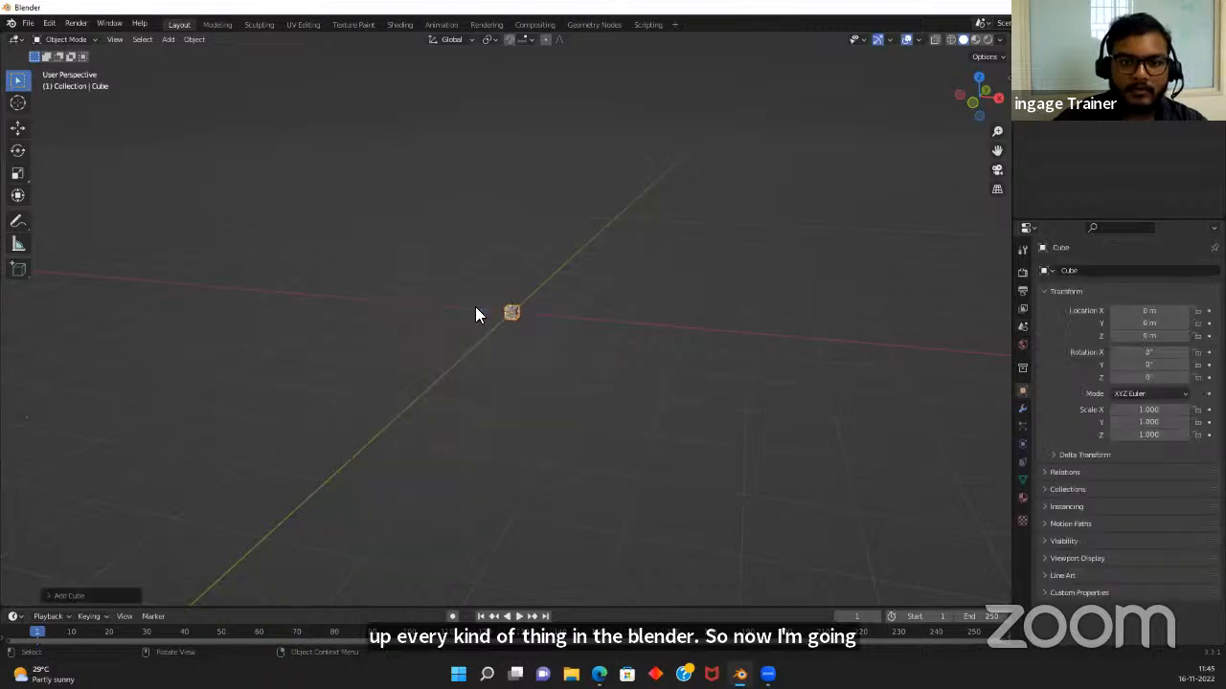
{"action": "scroll", "coordinate": [578, 238], "scroll_direction": "up", "scroll_amount": 9}
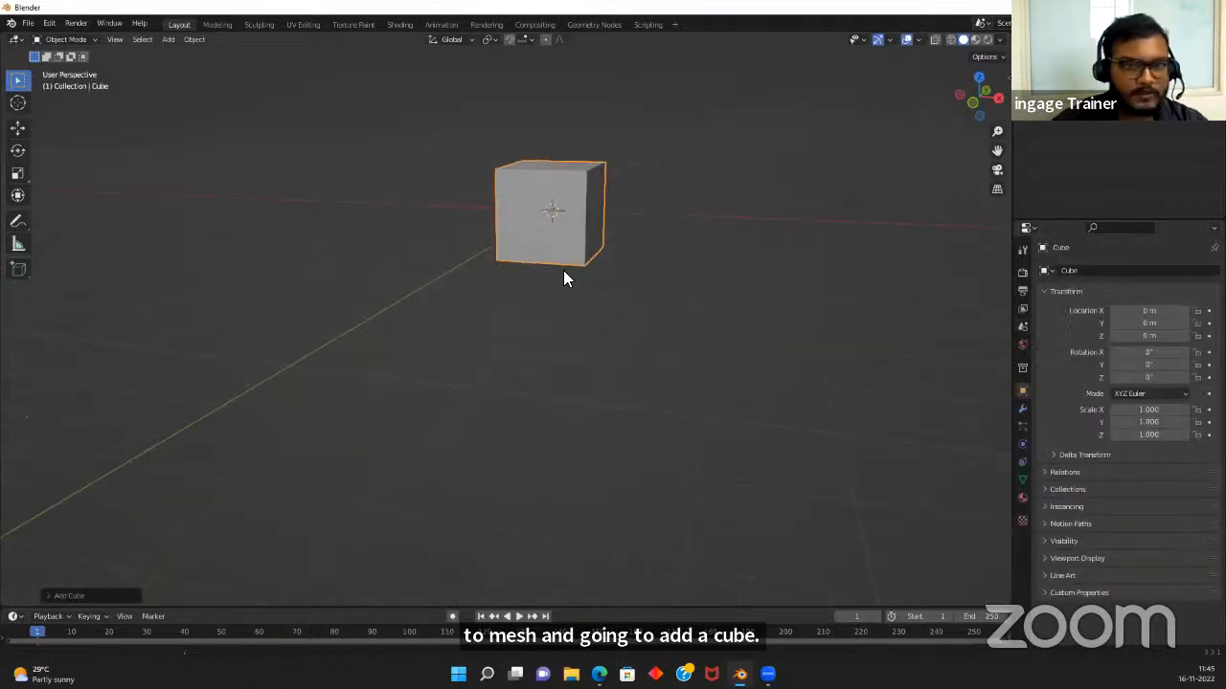
{"action": "middle_click_drag", "start_coordinate": [628, 220], "coordinate": [646, 371], "text": "shift"}
{"action": "scroll", "coordinate": [579, 312], "scroll_direction": "up", "scroll_amount": 3}
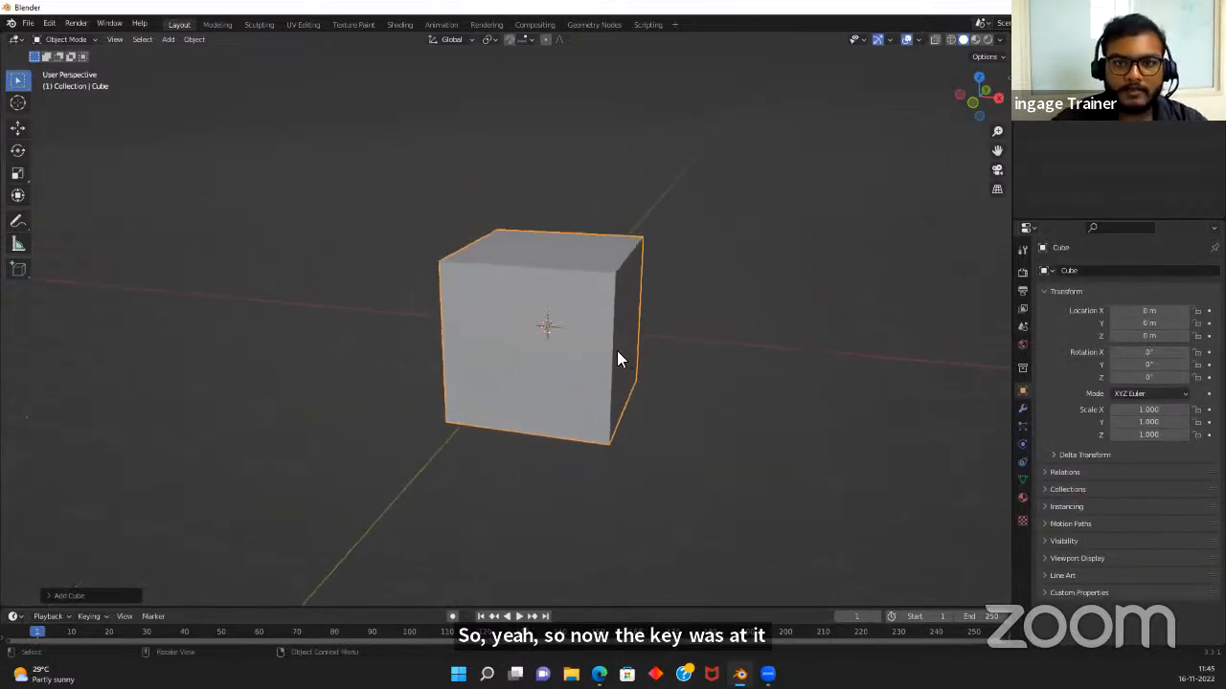
{"action": "scroll", "coordinate": [617, 350], "scroll_direction": "down", "scroll_amount": 1}
{"action": "scroll", "coordinate": [609, 335], "scroll_direction": "up", "scroll_amount": 2}
{"action": "scroll", "coordinate": [622, 325], "scroll_direction": "down", "scroll_amount": 3}
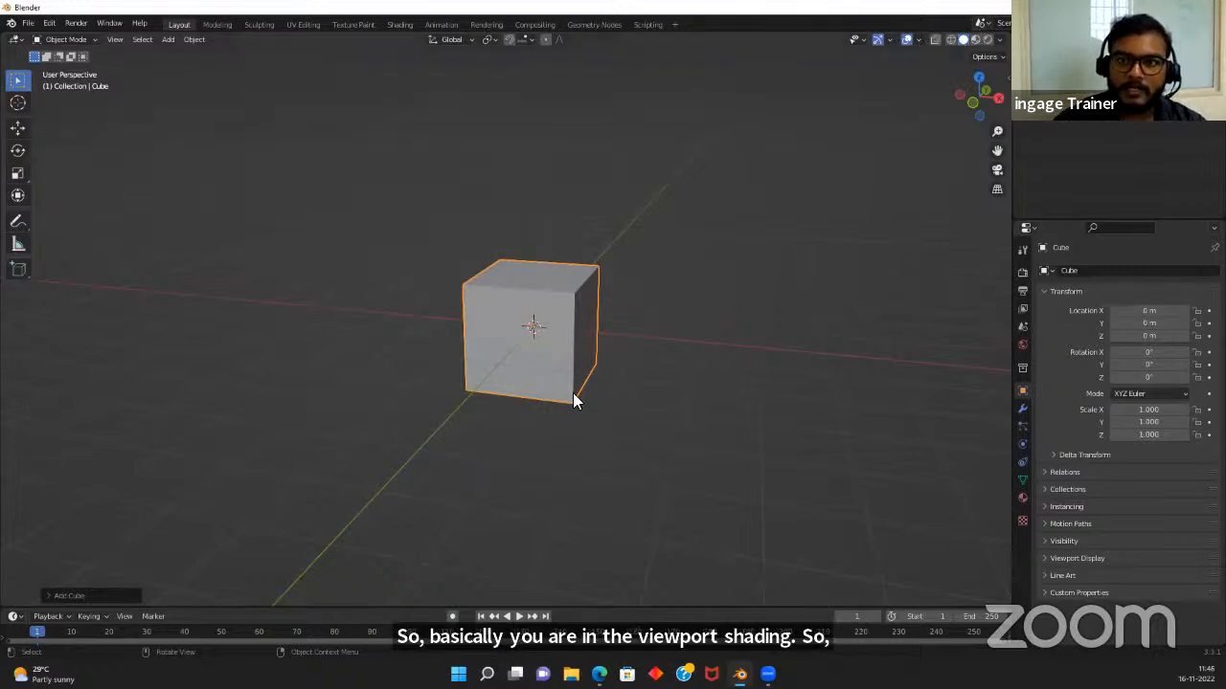
Display the cube in Wireframe shading and inspect its edges from several angles
{"action": "left_click", "coordinate": [951, 39]}
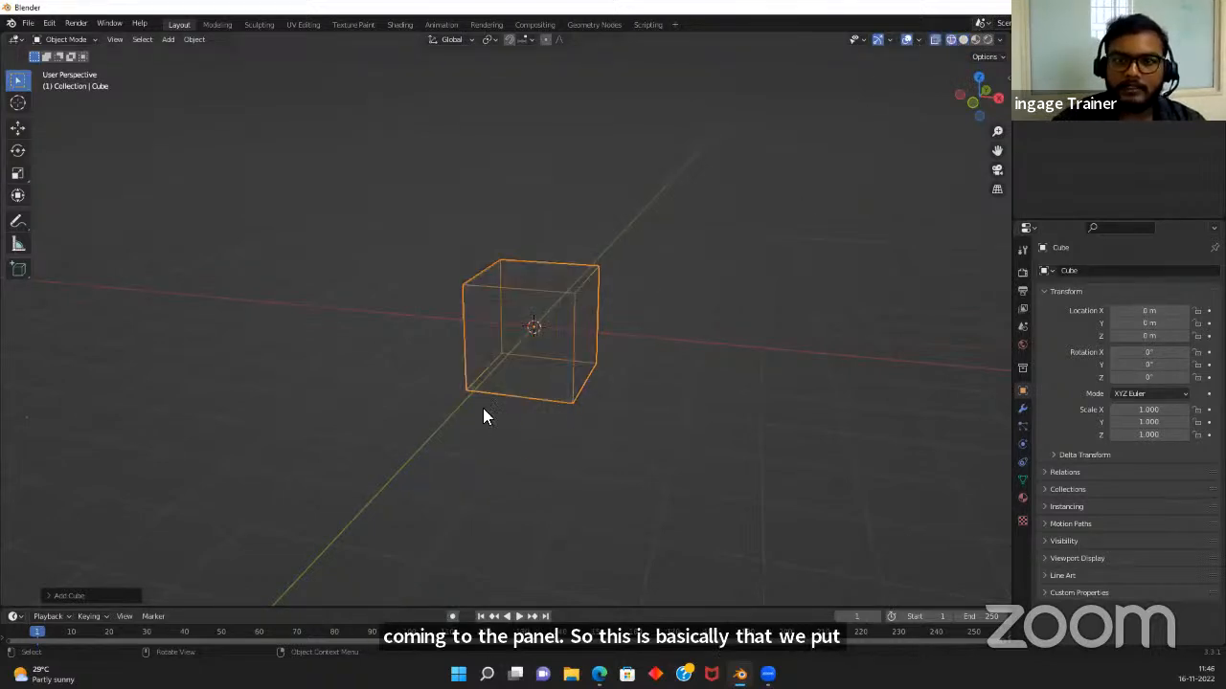
{"action": "middle_click_drag", "start_coordinate": [684, 347], "coordinate": [471, 230]}
{"action": "scroll", "coordinate": [471, 230], "scroll_direction": "up", "scroll_amount": 5}
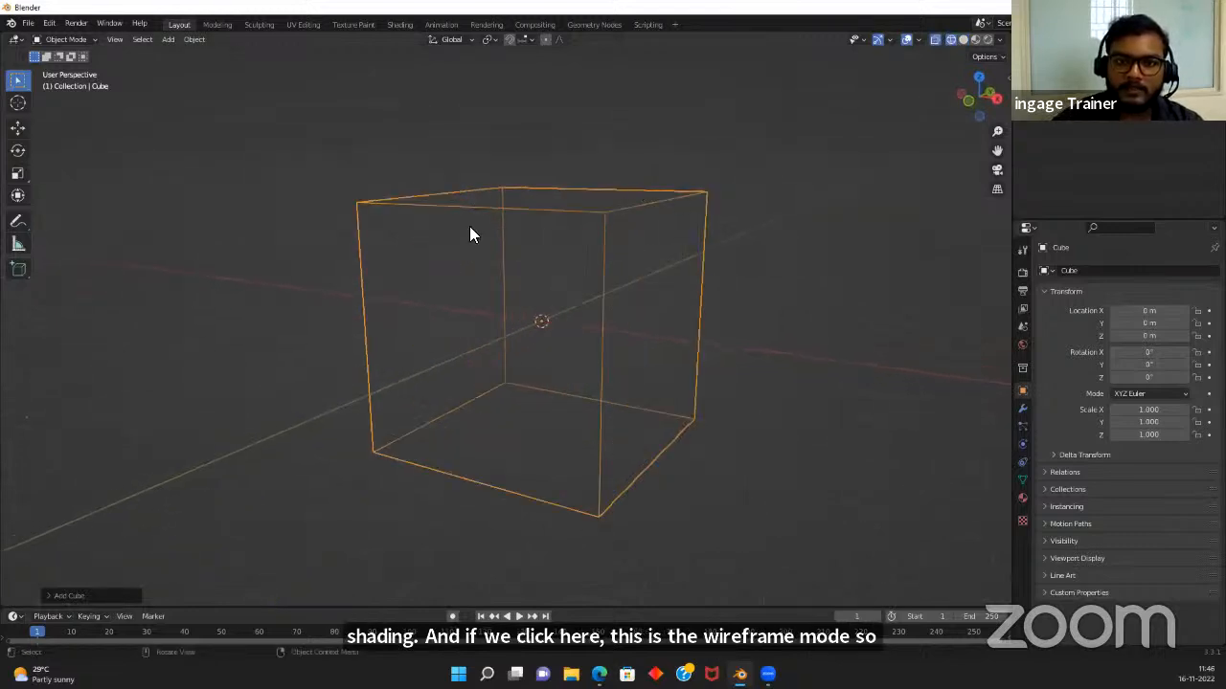
{"action": "scroll", "coordinate": [469, 226], "scroll_direction": "down", "scroll_amount": 4}
{"action": "middle_click_drag", "start_coordinate": [470, 226], "coordinate": [542, 239]}
Switch the viewport shading to Material Preview and inspect the cube from several angles
{"action": "left_click", "coordinate": [975, 43]}
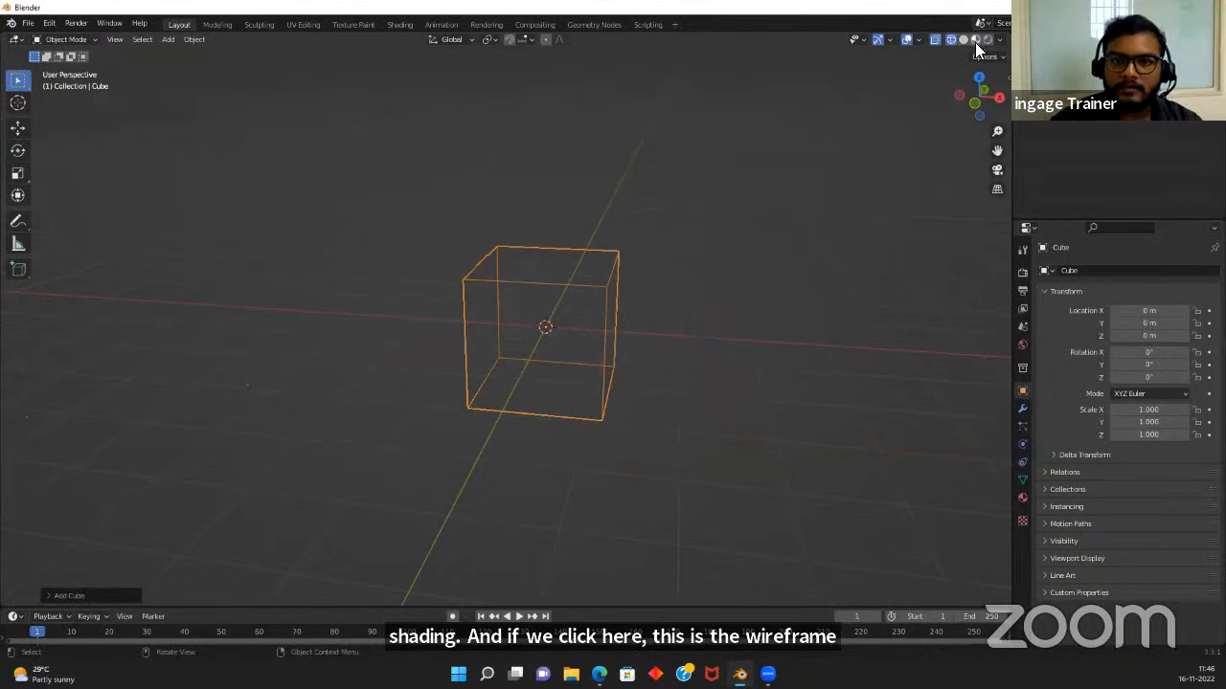
{"action": "scroll", "coordinate": [714, 339], "scroll_direction": "up", "scroll_amount": 4}
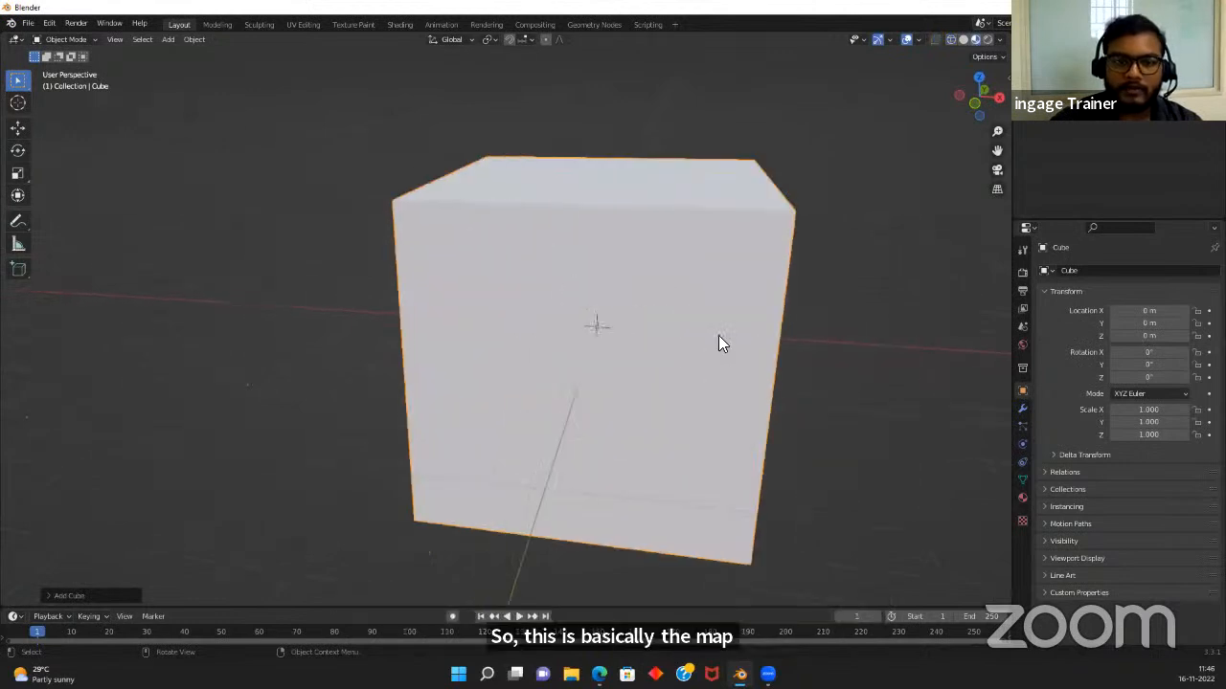
{"action": "scroll", "coordinate": [802, 295], "scroll_direction": "down", "scroll_amount": 5}
{"action": "middle_click_drag", "start_coordinate": [802, 295], "coordinate": [787, 295]}
{"action": "scroll", "coordinate": [468, 258], "scroll_direction": "up", "scroll_amount": 4}
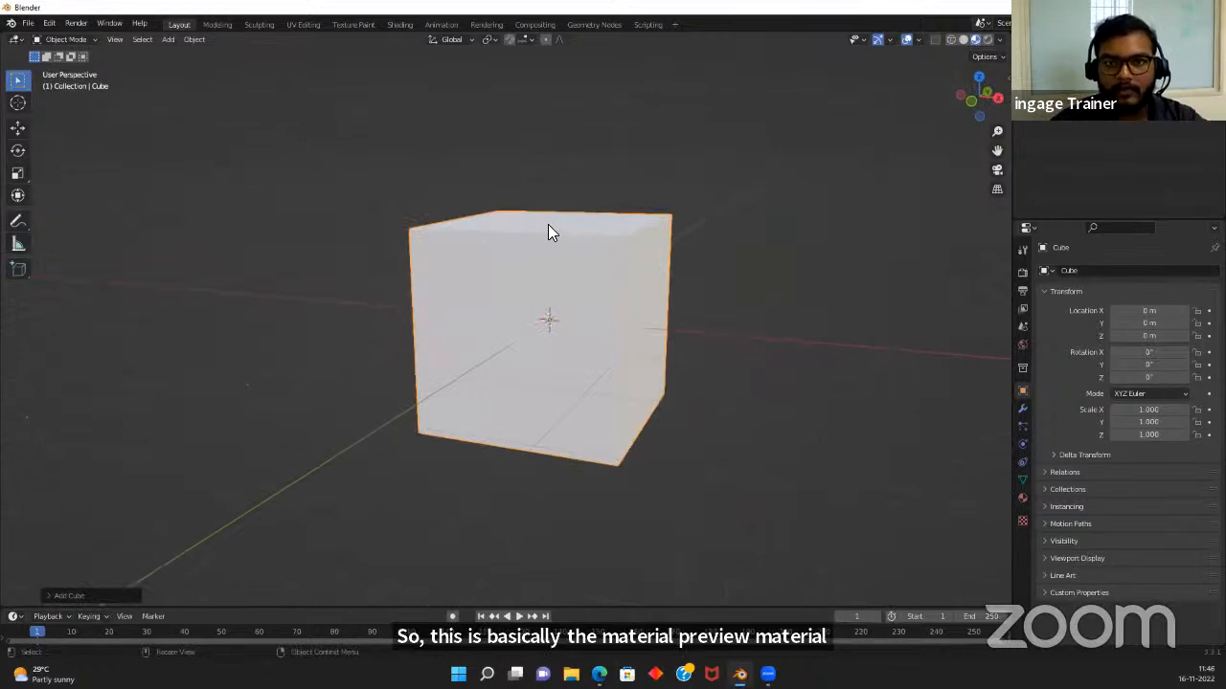
Raise the Material Preview world opacity to its maximum and set the blur to 0.00, showing the environment around the cube
{"action": "left_click", "coordinate": [999, 39]}
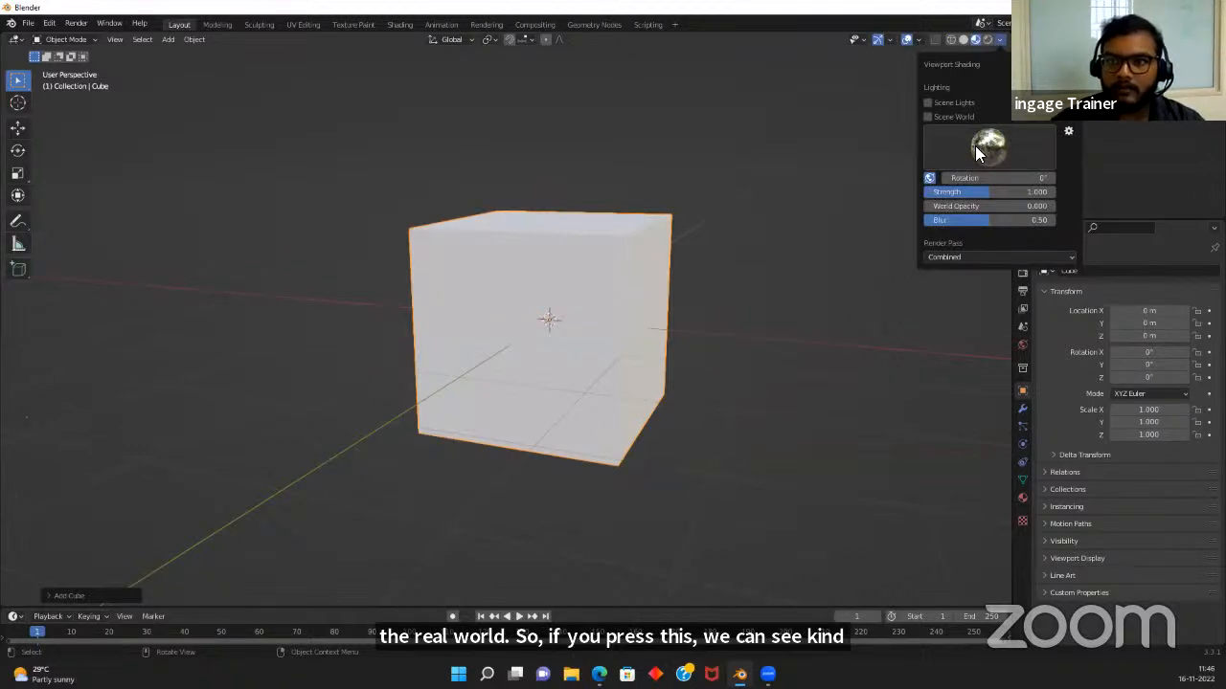
{"action": "left_click", "coordinate": [998, 42]}
{"action": "left_click_drag", "start_coordinate": [930, 204], "coordinate": [1053, 205]}
{"action": "middle_click_drag", "start_coordinate": [443, 319], "coordinate": [745, 215]}
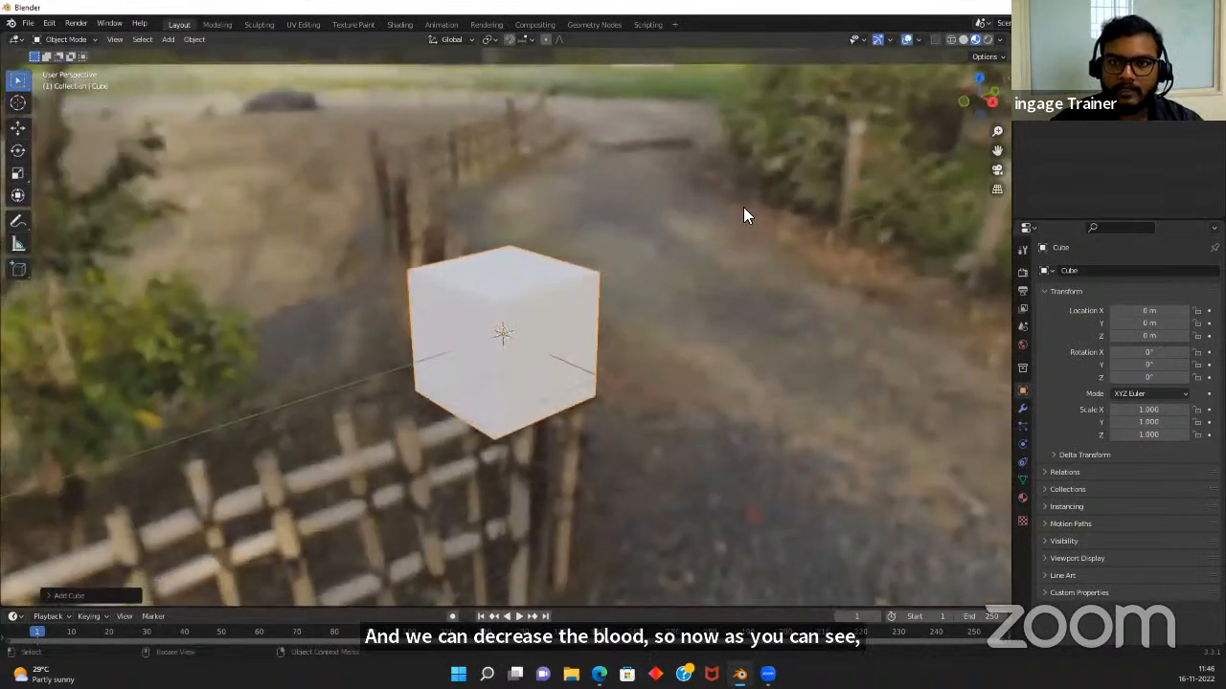
Change the Material Preview lighting environment to the city parking-lot HDRI, and set world opacity to 0.000 and blur to 0.14
{"action": "left_click", "coordinate": [999, 40]}
{"action": "left_click", "coordinate": [988, 150]}
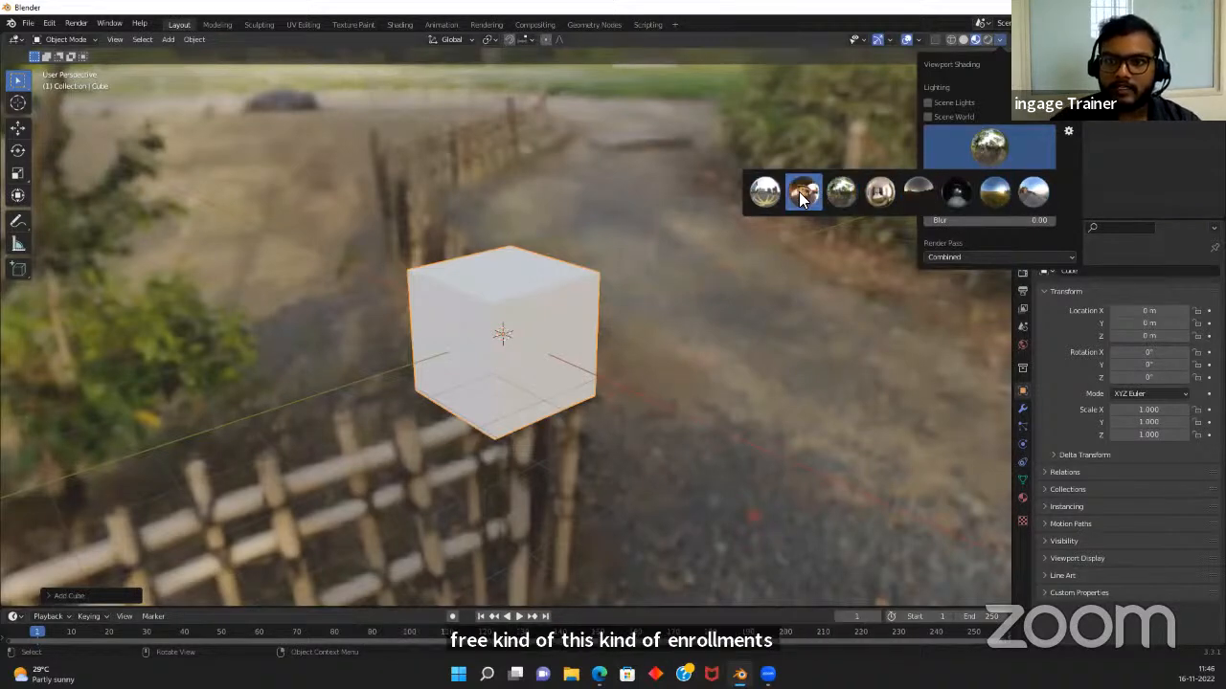
{"action": "left_click", "coordinate": [768, 193]}
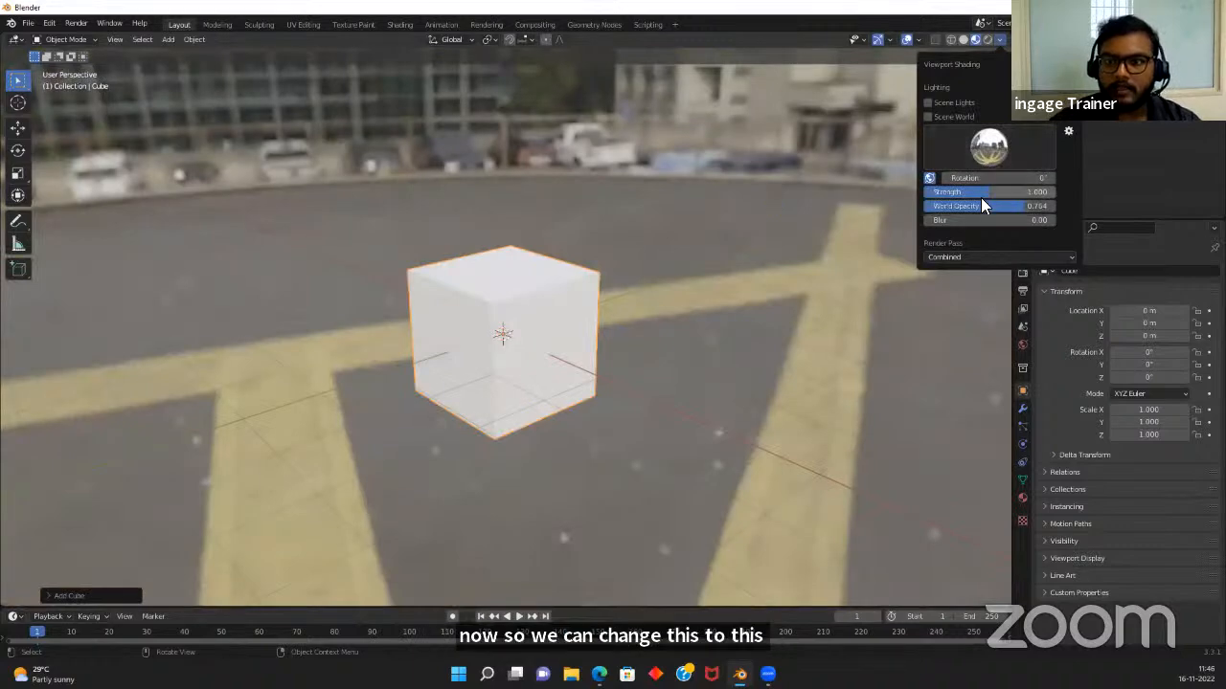
{"action": "mouse_move", "coordinate": [981, 204]}
{"action": "left_mouse_down"}
{"action": "mouse_move", "coordinate": [889, 206]}
{"action": "mouse_move", "coordinate": [981, 220]}
{"action": "left_mouse_up"}
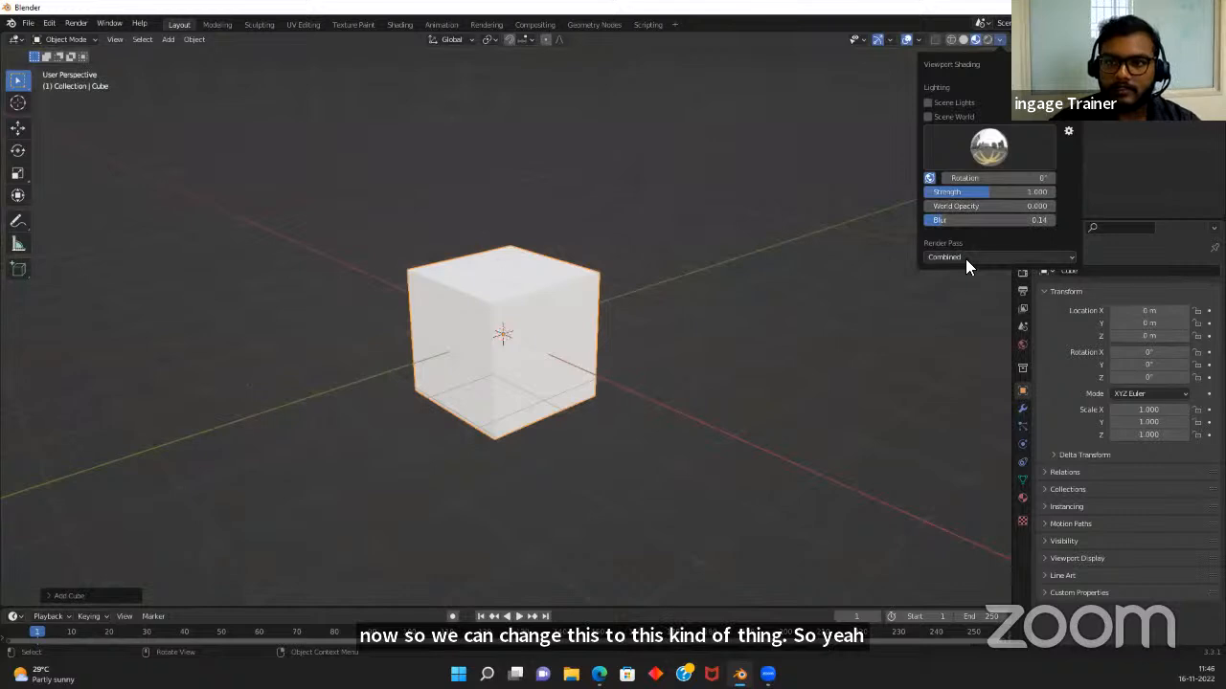
Display the scene in Rendered shading, deselect the cube, and inspect it from a different angle and at several distances
{"action": "left_click", "coordinate": [987, 39]}
{"action": "scroll", "coordinate": [561, 231], "scroll_direction": "up", "scroll_amount": 3}
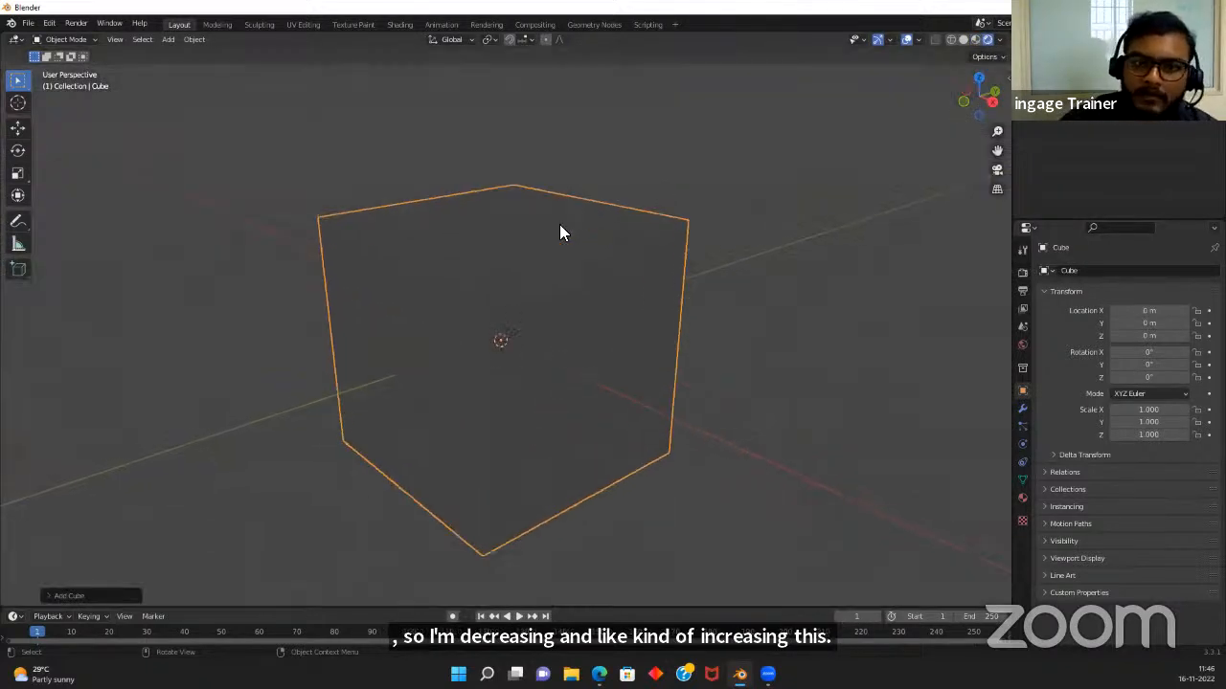
{"action": "scroll", "coordinate": [561, 232], "scroll_direction": "down", "scroll_amount": 4}
{"action": "middle_click_drag", "start_coordinate": [664, 361], "coordinate": [299, 213]}
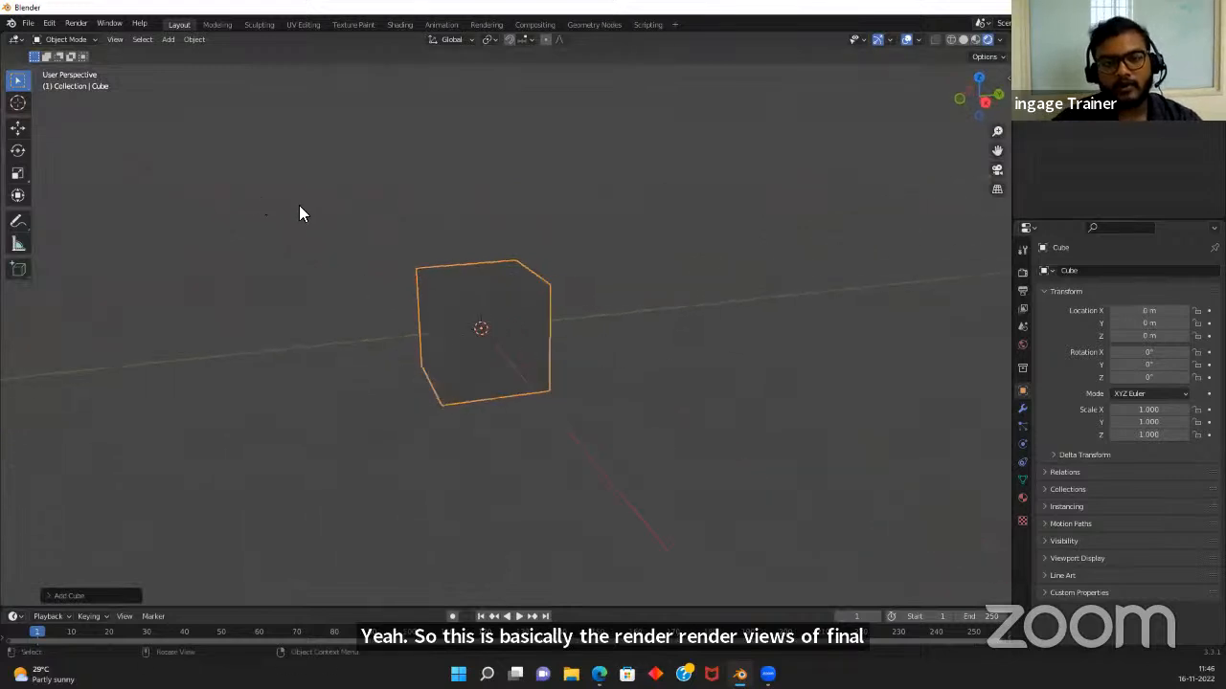
{"action": "left_click", "coordinate": [299, 212]}
{"action": "scroll", "coordinate": [450, 283], "scroll_direction": "up", "scroll_amount": 3}
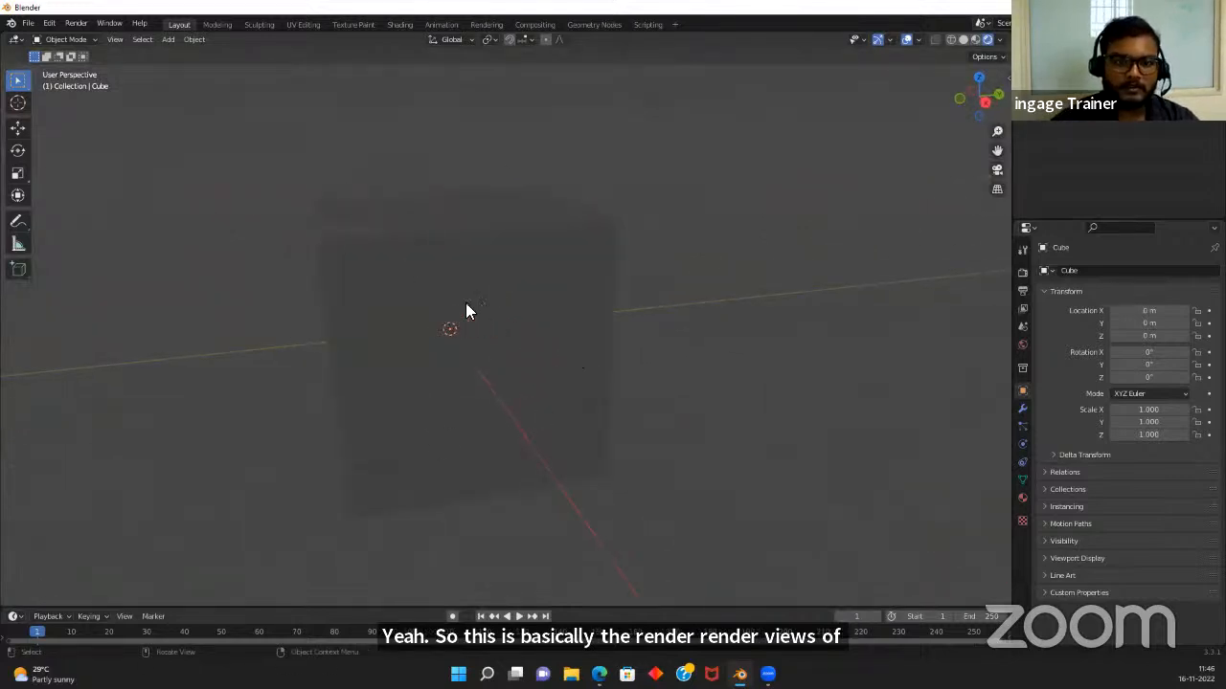
{"action": "scroll", "coordinate": [508, 293], "scroll_direction": "down", "scroll_amount": 2}
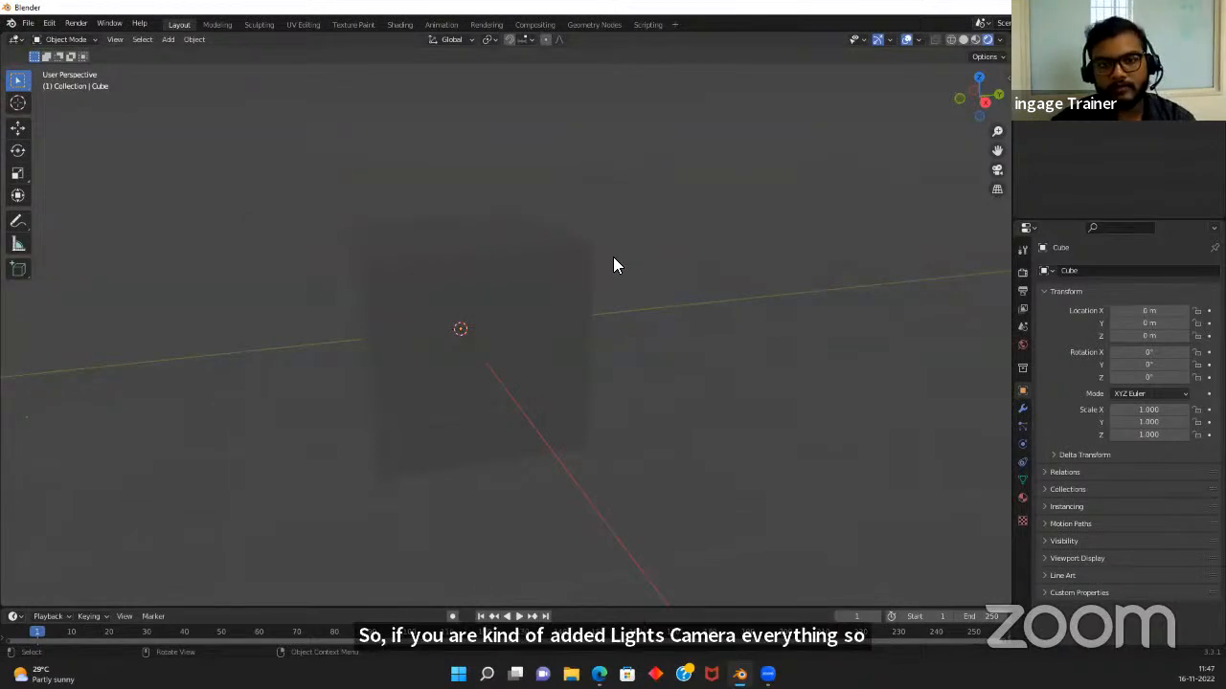
Return the viewport to Solid shading, reselect the cube, and inspect it from several angles
{"action": "left_click", "coordinate": [962, 40]}
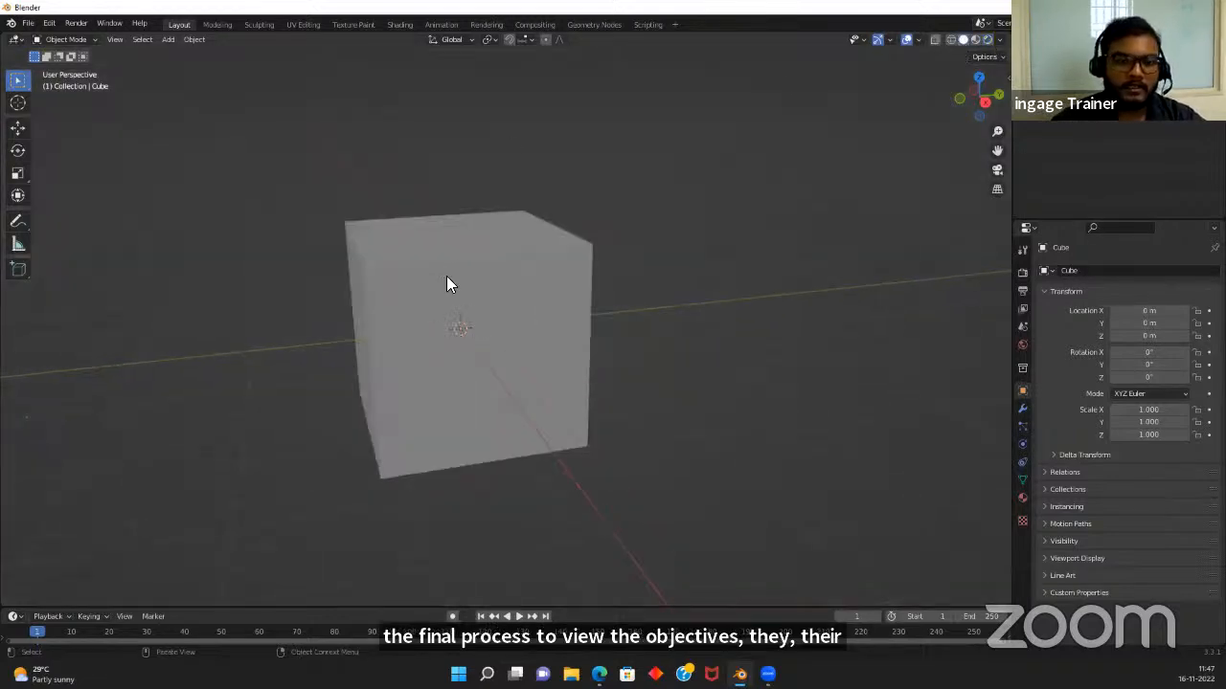
{"action": "middle_click_drag", "start_coordinate": [446, 284], "coordinate": [662, 268]}
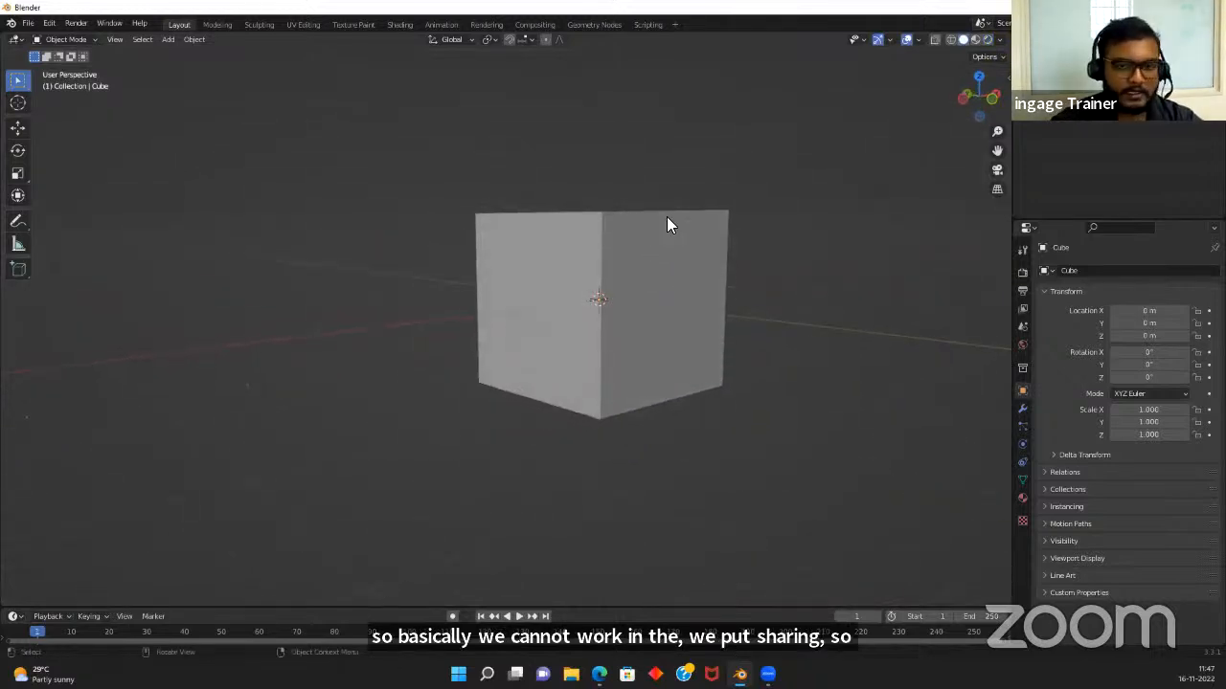
{"action": "middle_click_drag", "start_coordinate": [668, 223], "coordinate": [593, 302]}
{"action": "left_click", "coordinate": [593, 326]}
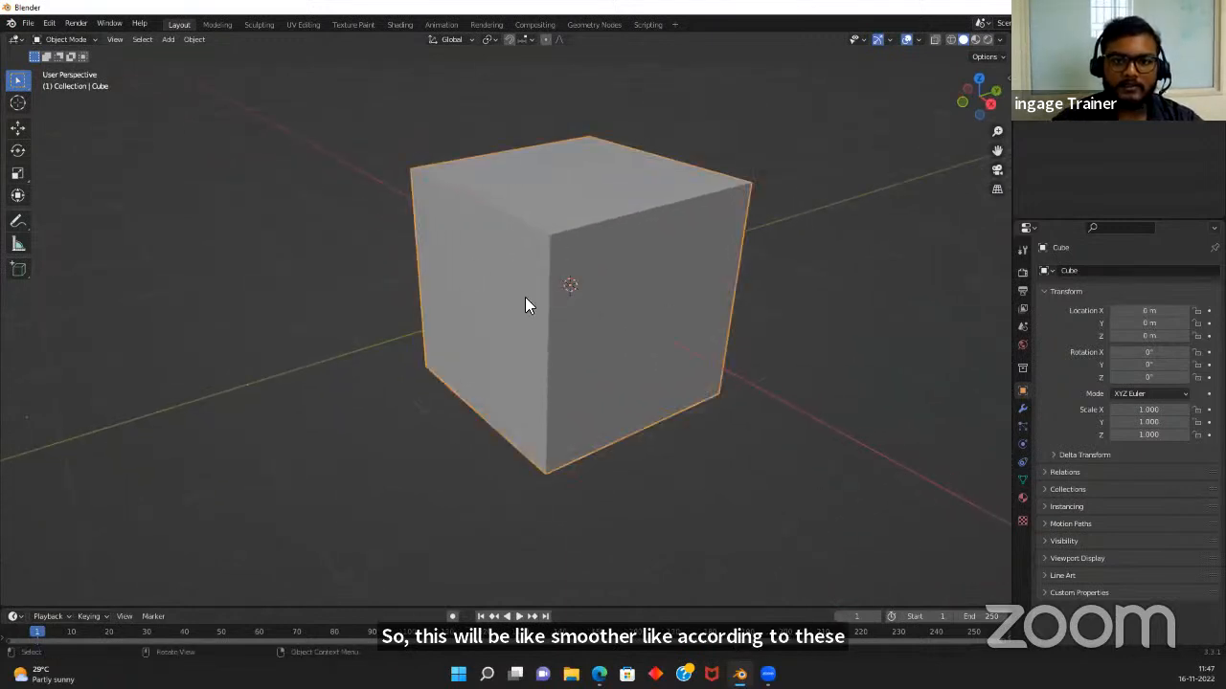
{"action": "scroll", "coordinate": [550, 311], "scroll_direction": "down", "scroll_amount": 4}
{"action": "scroll", "coordinate": [550, 310], "scroll_direction": "up", "scroll_amount": 4}
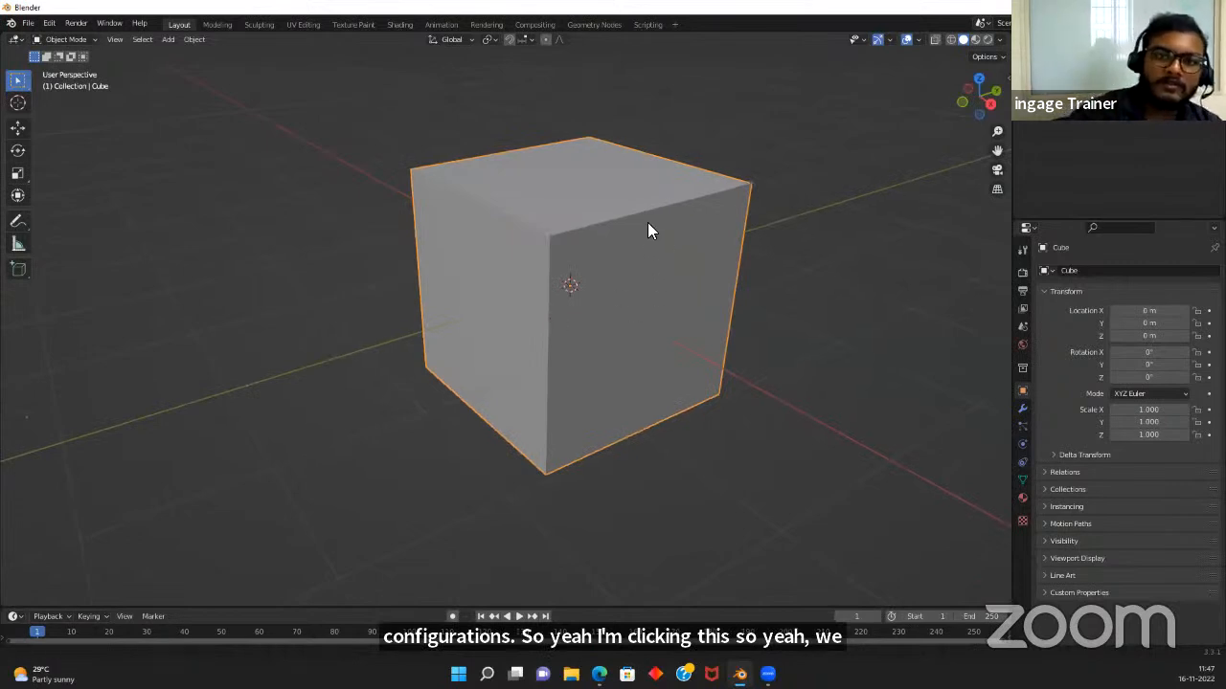
{"action": "middle_click_drag", "start_coordinate": [647, 230], "coordinate": [602, 396]}
{"action": "scroll", "coordinate": [536, 368], "scroll_direction": "down", "scroll_amount": 2}
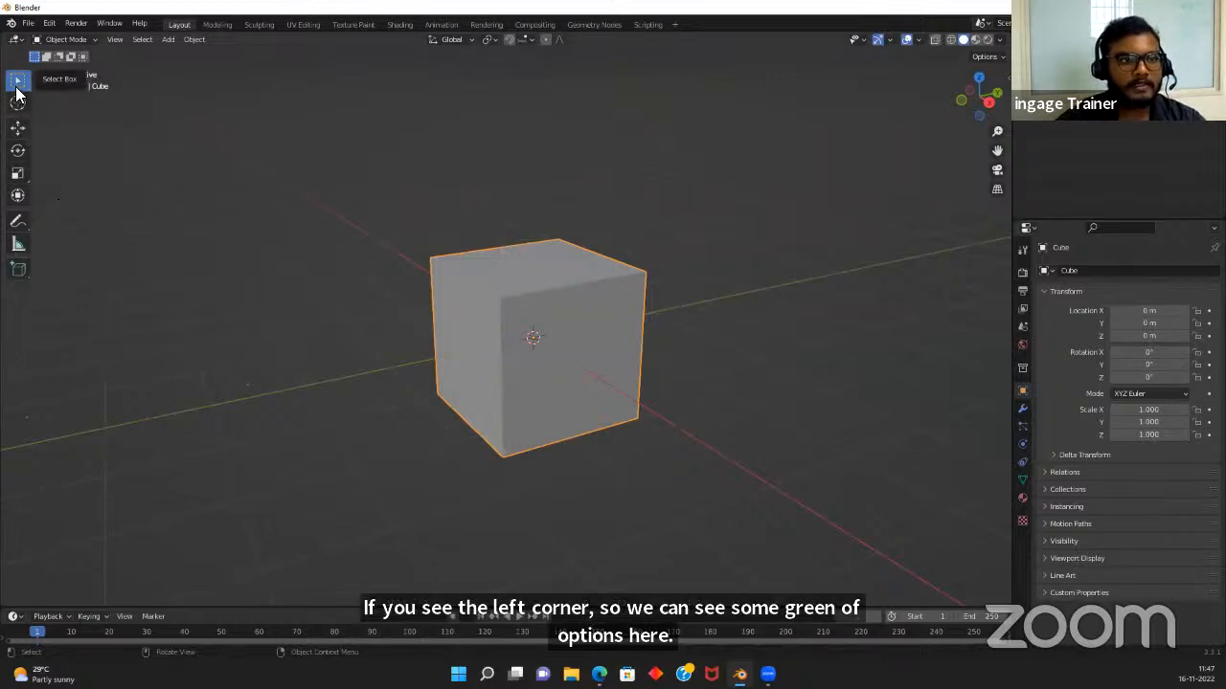
Practise selecting the cube with the Select Box tool by boxing it from empty space, deselecting it and selecting it again
{"action": "left_click_drag", "start_coordinate": [268, 150], "coordinate": [764, 354]}
{"action": "left_click_drag", "start_coordinate": [264, 233], "coordinate": [648, 501]}
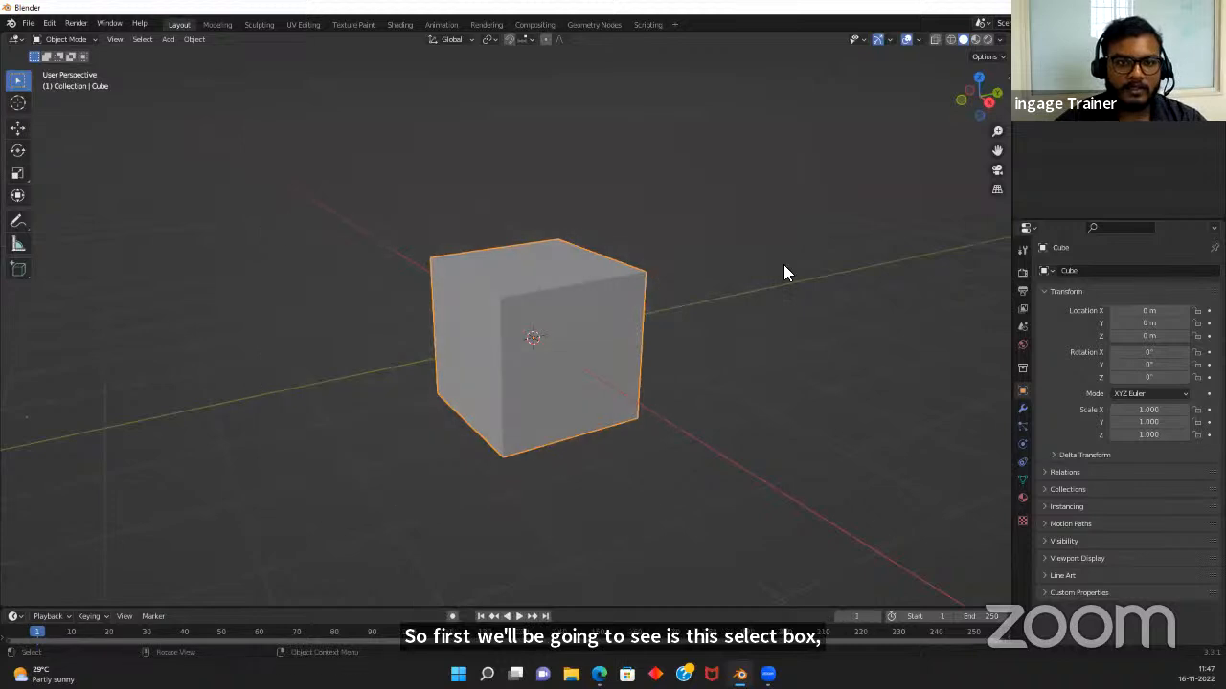
{"action": "left_click", "coordinate": [331, 287]}
{"action": "left_click", "coordinate": [515, 319]}
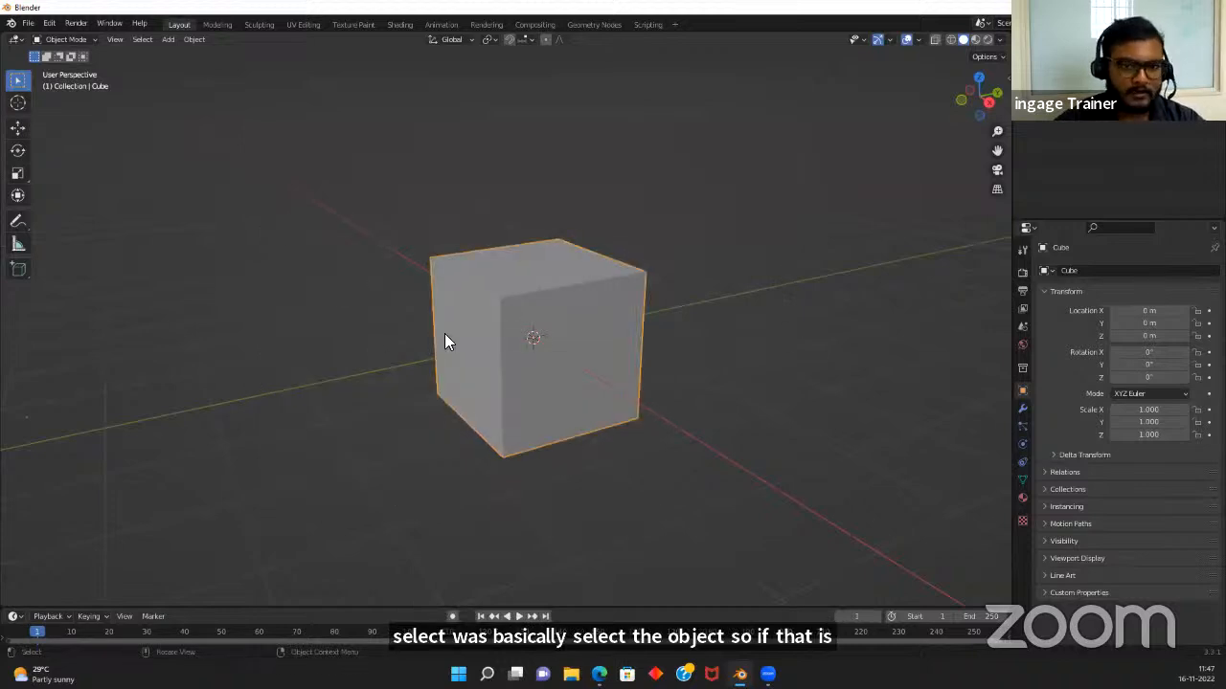
{"action": "left_click_drag", "start_coordinate": [178, 115], "coordinate": [1011, 605]}
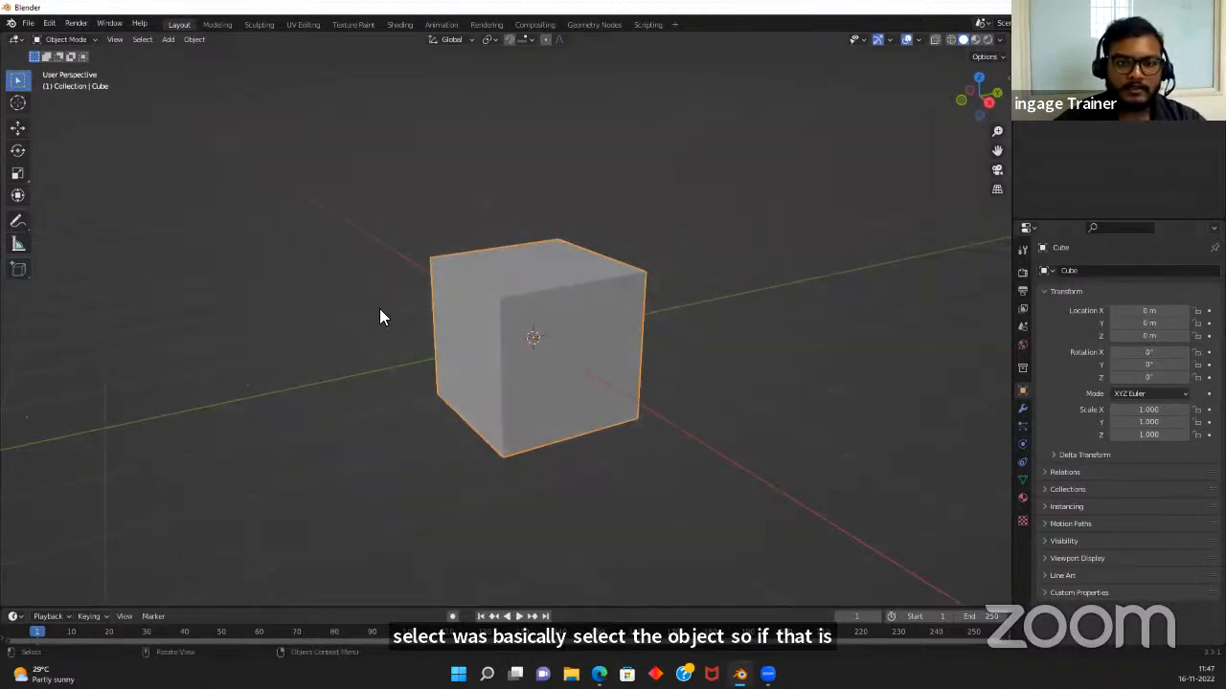
{"action": "left_click_drag", "start_coordinate": [369, 281], "coordinate": [681, 409]}
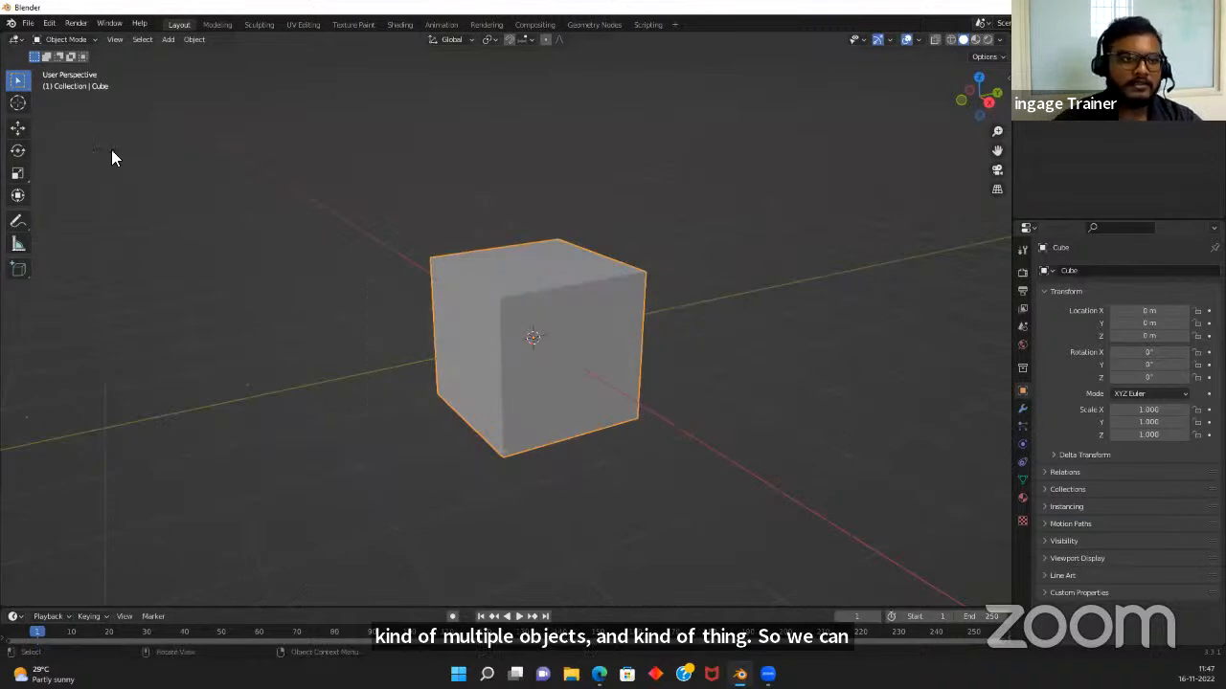
{"action": "left_click_drag", "start_coordinate": [316, 157], "coordinate": [905, 434]}
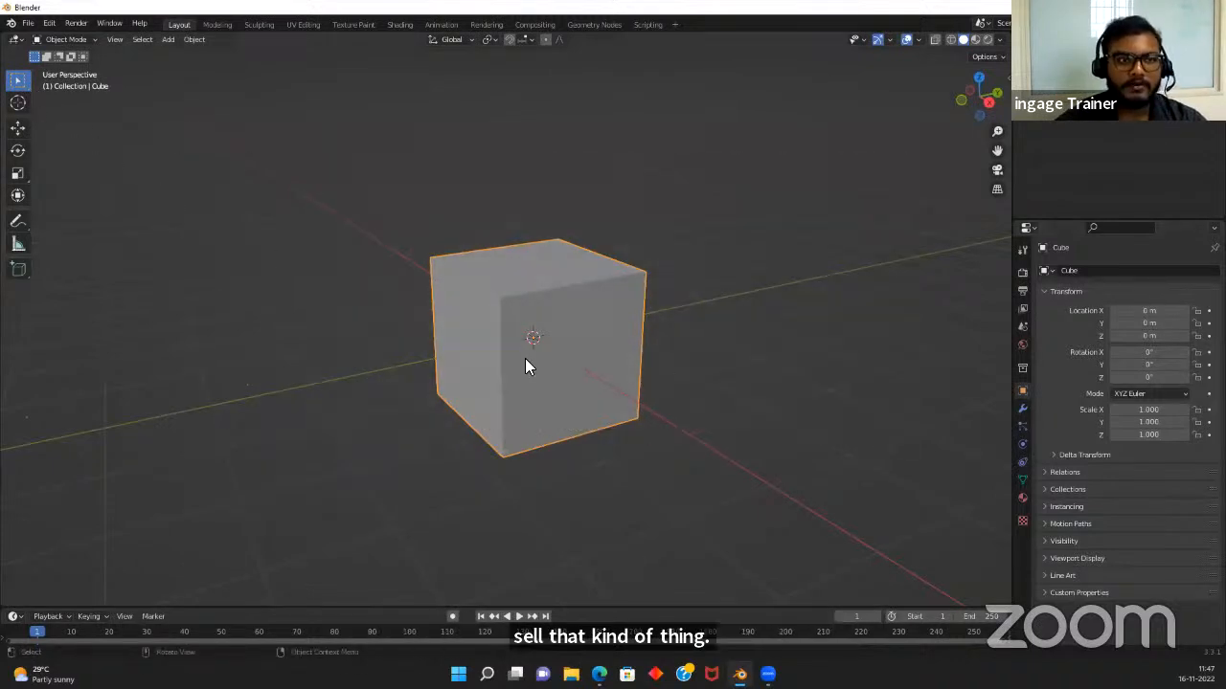
With the Move tool, shift the cube about 1.95 m along X, 1.42 m along Y and 0.88 m along Z
{"action": "left_click", "coordinate": [14, 130]}
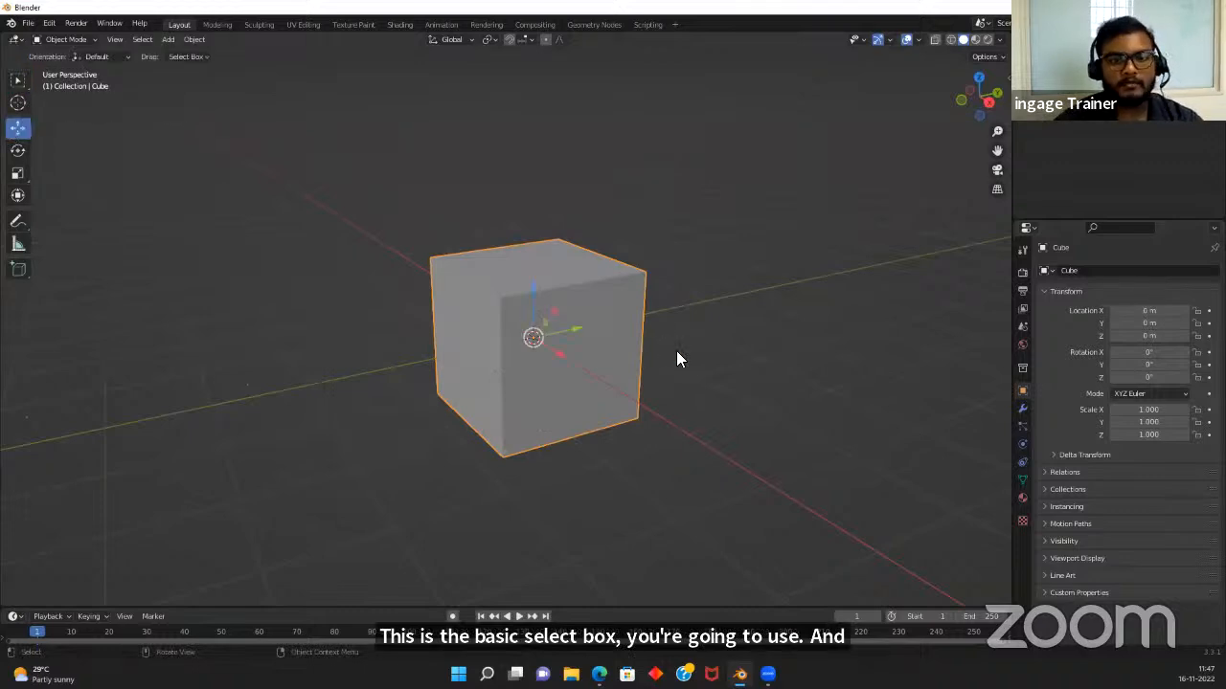
{"action": "middle_click_drag", "start_coordinate": [744, 445], "coordinate": [689, 440]}
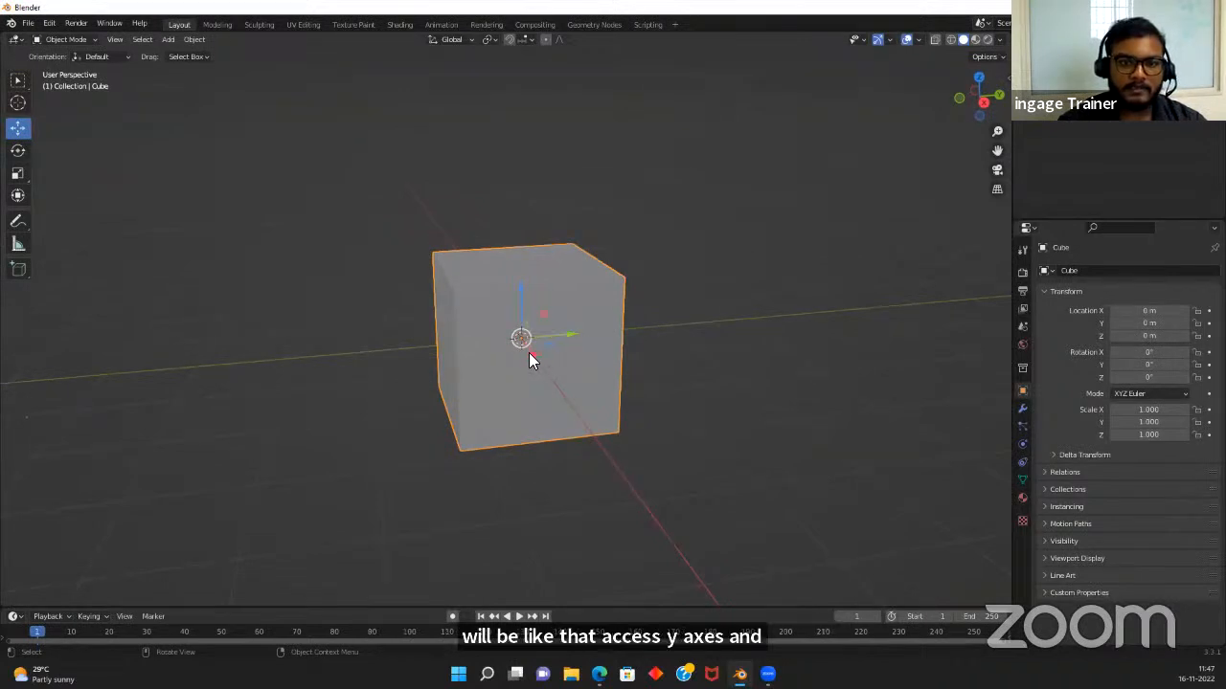
{"action": "left_click_drag", "start_coordinate": [531, 356], "coordinate": [583, 419]}
{"action": "left_click_drag", "start_coordinate": [583, 420], "coordinate": [733, 381]}
{"action": "left_click_drag", "start_coordinate": [693, 339], "coordinate": [699, 262]}
{"action": "middle_click_drag", "start_coordinate": [574, 354], "coordinate": [722, 382]}
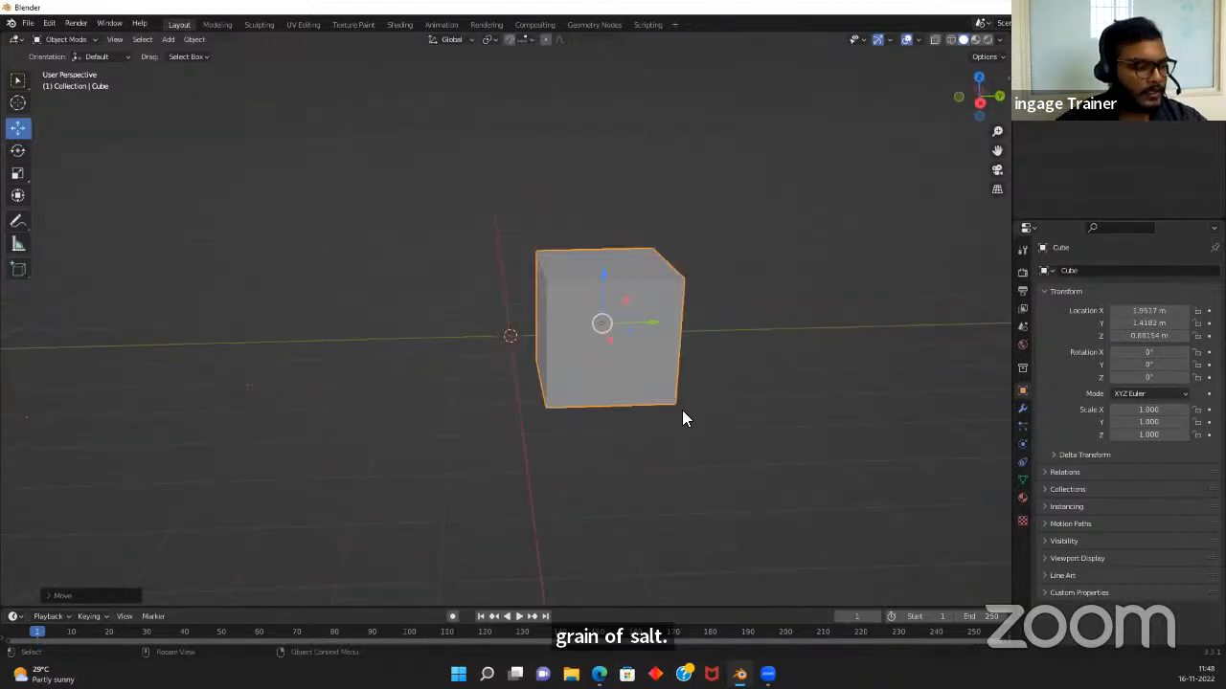
Undo the three axis moves of the cube
{"action": "key", "text": "ctrl+z"}
{"action": "key", "text": "ctrl+z"}
{"action": "key", "text": "ctrl+z"}
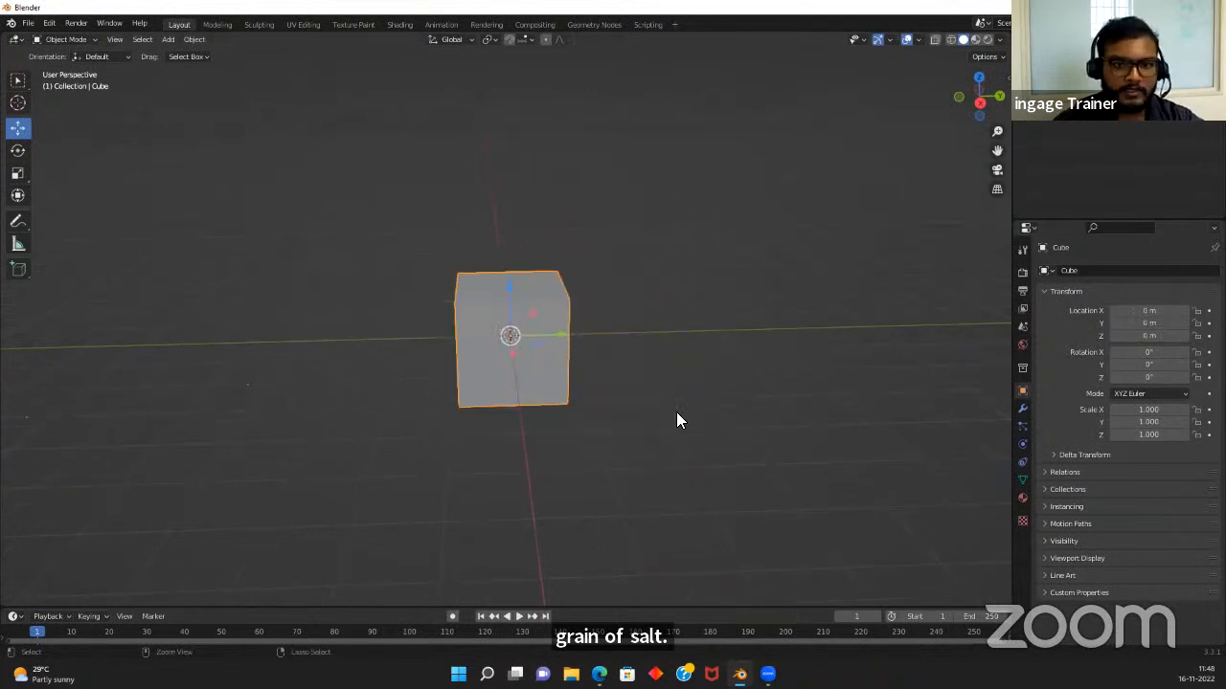
Move the cube freely to about Y 1.25 m and Z 2.79 m, and clear its location back to the origin
{"action": "scroll", "coordinate": [624, 403], "scroll_direction": "up", "scroll_amount": 4}
{"action": "middle_click_drag", "start_coordinate": [712, 356], "coordinate": [623, 404]}
{"action": "scroll", "coordinate": [582, 366], "scroll_direction": "down", "scroll_amount": 4}
{"action": "scroll", "coordinate": [624, 398], "scroll_direction": "up", "scroll_amount": 5}
{"action": "scroll", "coordinate": [660, 387], "scroll_direction": "down", "scroll_amount": 5}
{"action": "scroll", "coordinate": [651, 434], "scroll_direction": "up", "scroll_amount": 2}
{"action": "key", "text": "g"}
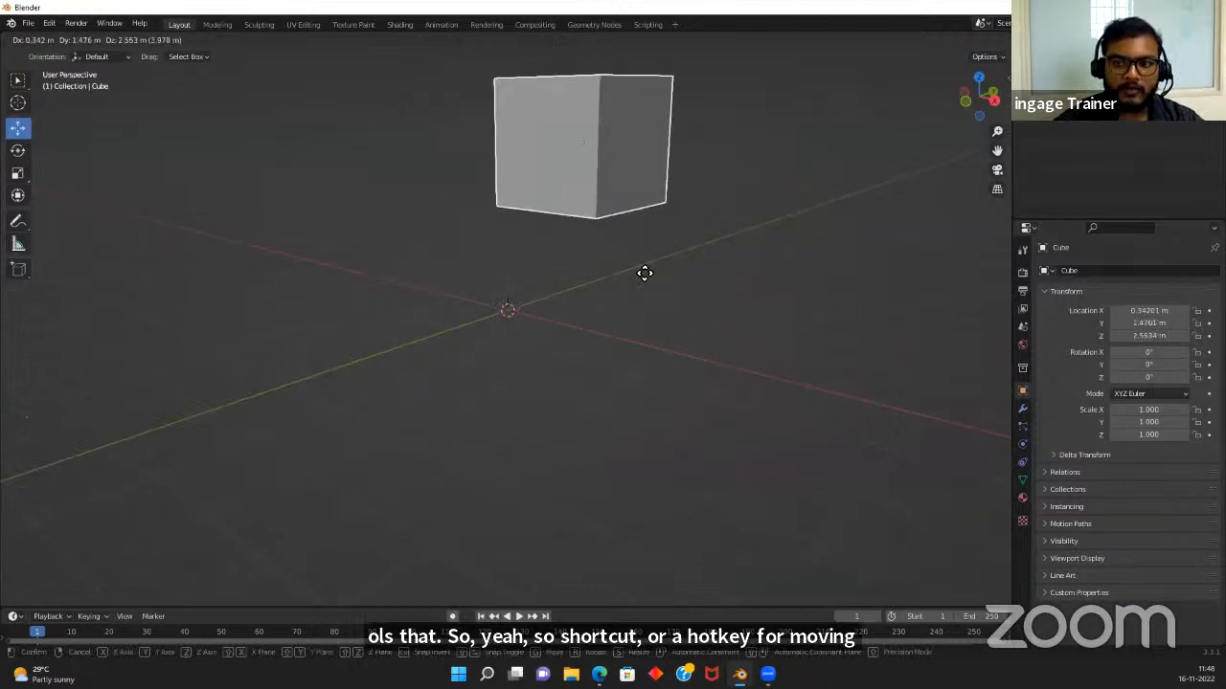
{"action": "left_click", "coordinate": [739, 255]}
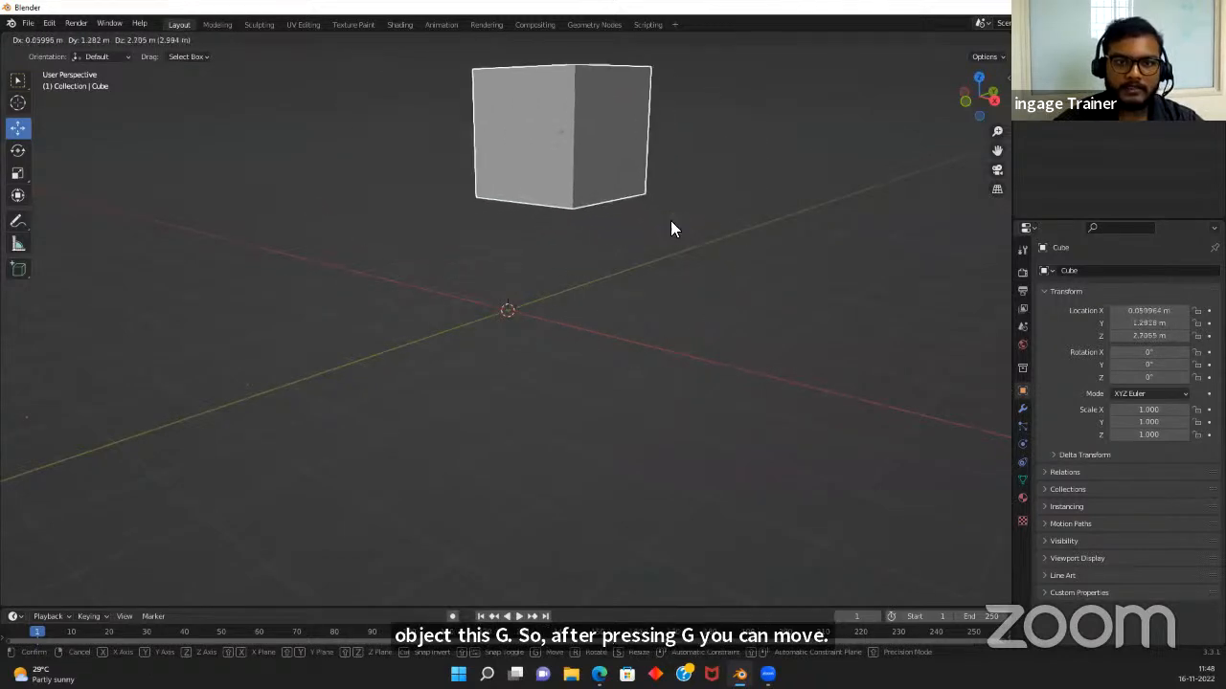
{"action": "middle_click_drag", "start_coordinate": [701, 282], "coordinate": [597, 216]}
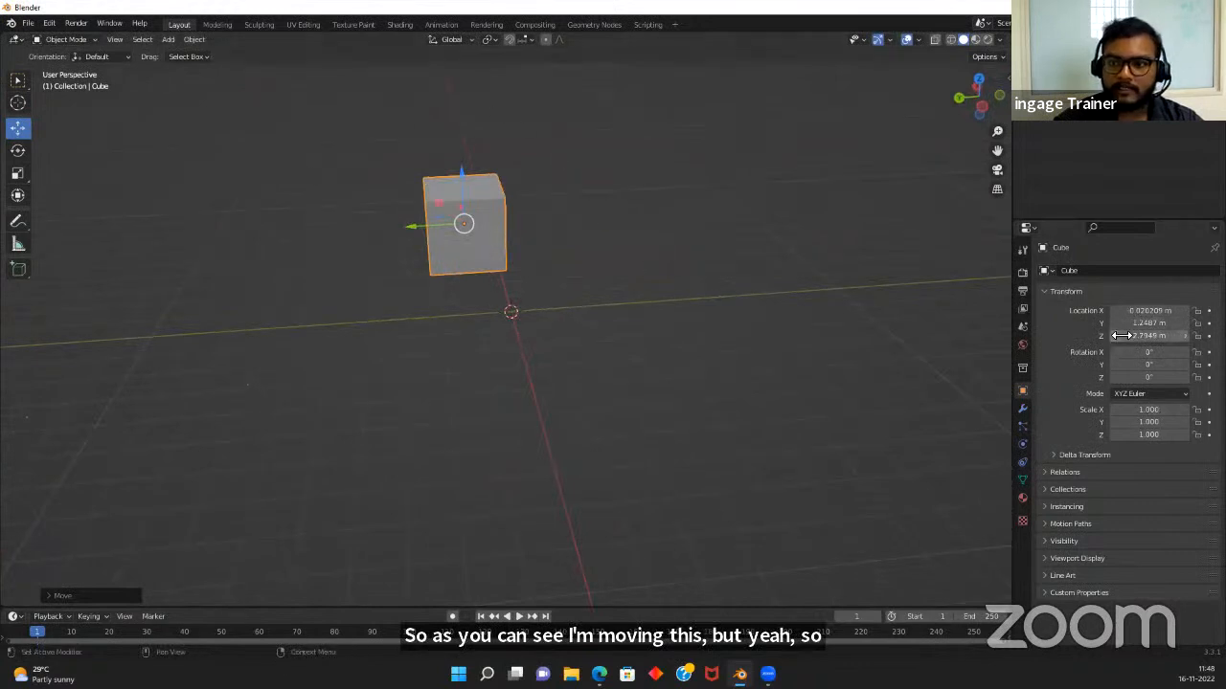
{"action": "key", "text": "alt+g"}
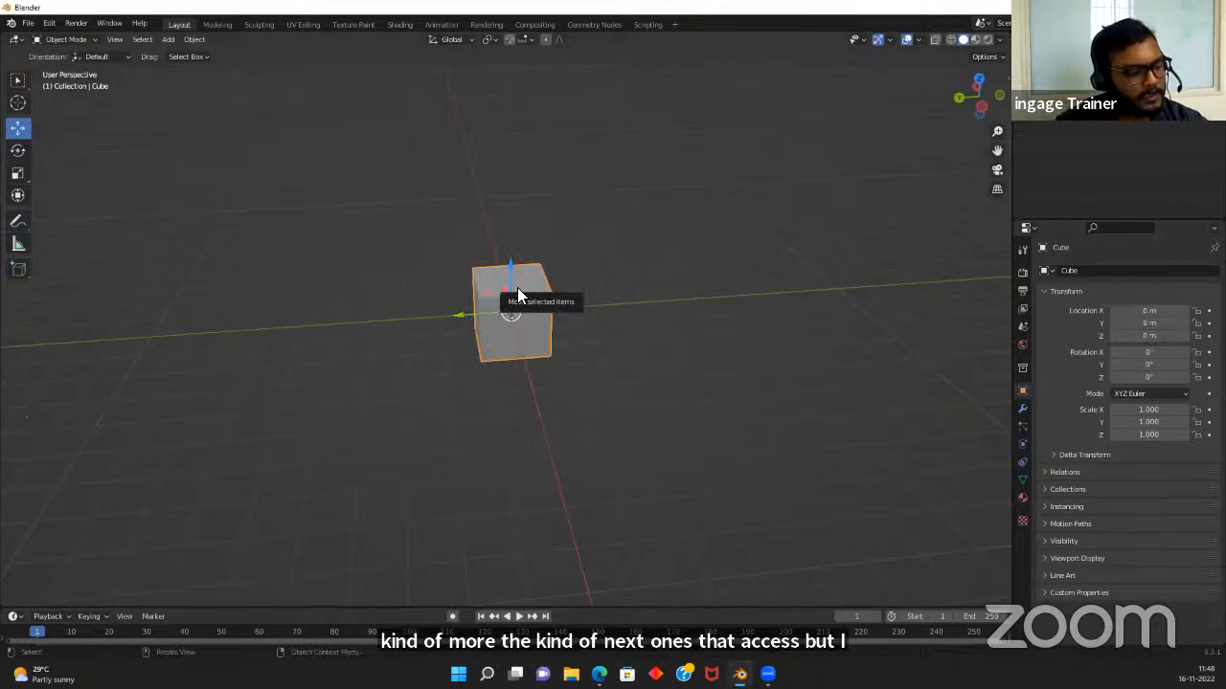
Move the cube about 5.63 m, constrained to the global X axis
{"action": "left_click_drag", "start_coordinate": [517, 287], "coordinate": [519, 291]}
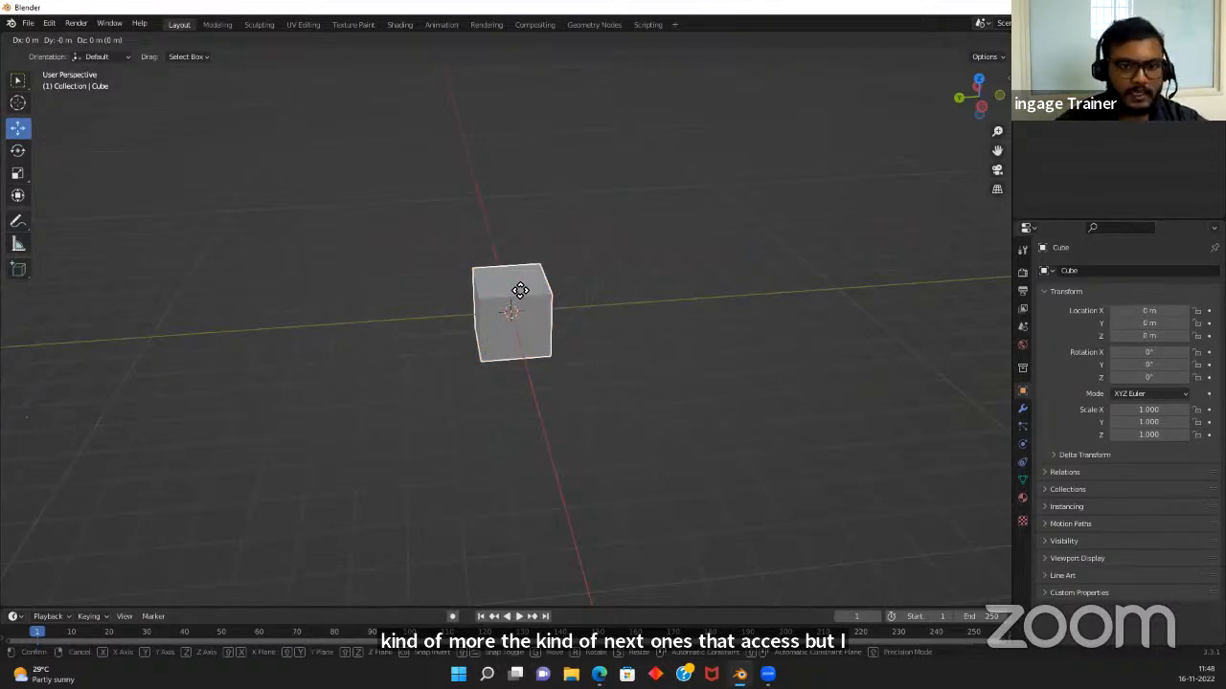
{"action": "key", "text": "x"}
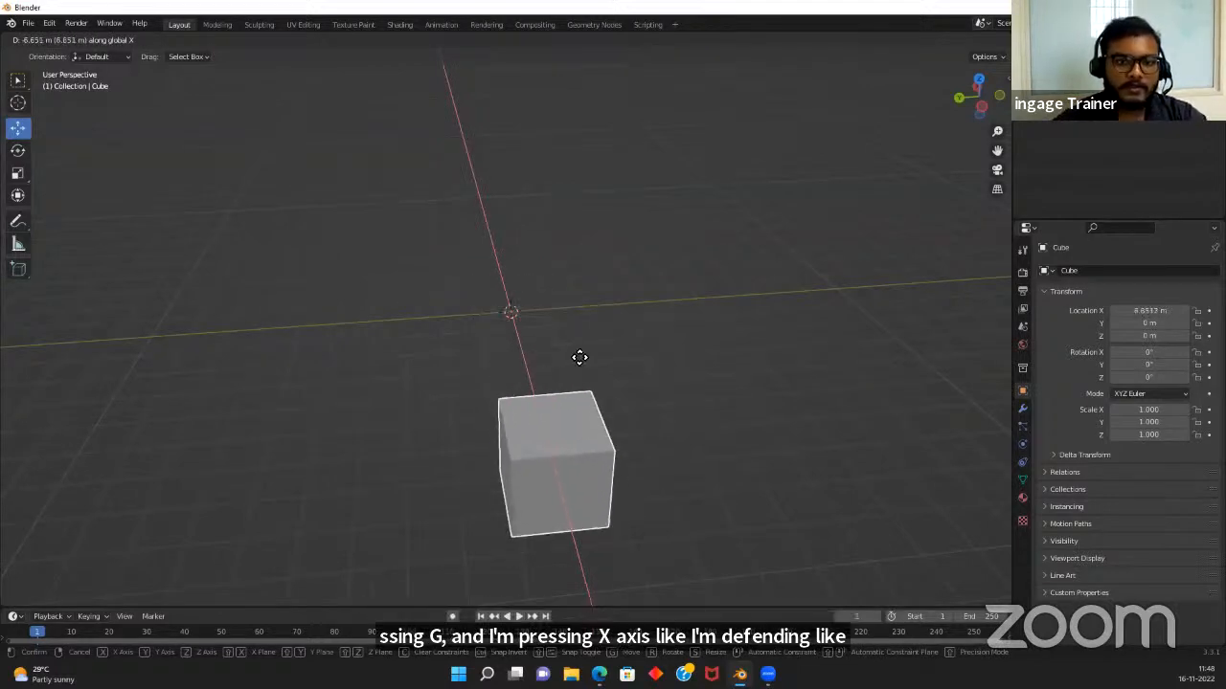
{"action": "left_click", "coordinate": [600, 271]}
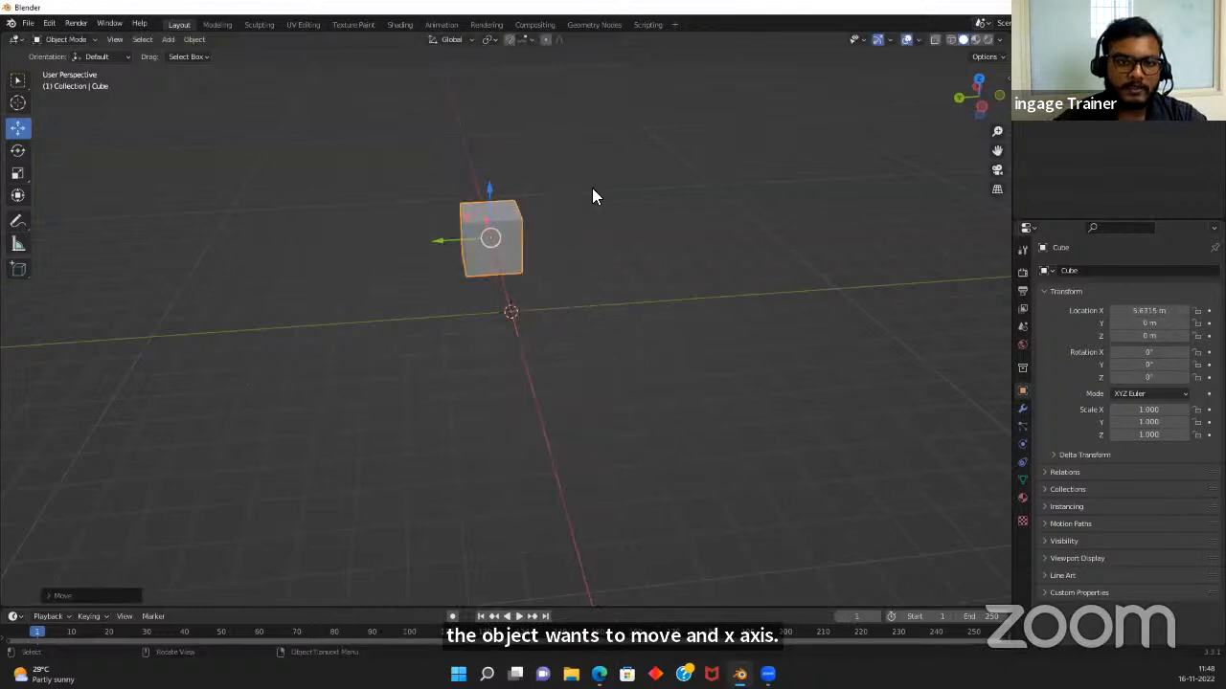
Move the cube about -5.6 m along the global Y axis, and clear its location back to the origin
{"action": "key", "text": "g"}
{"action": "key", "text": "y"}
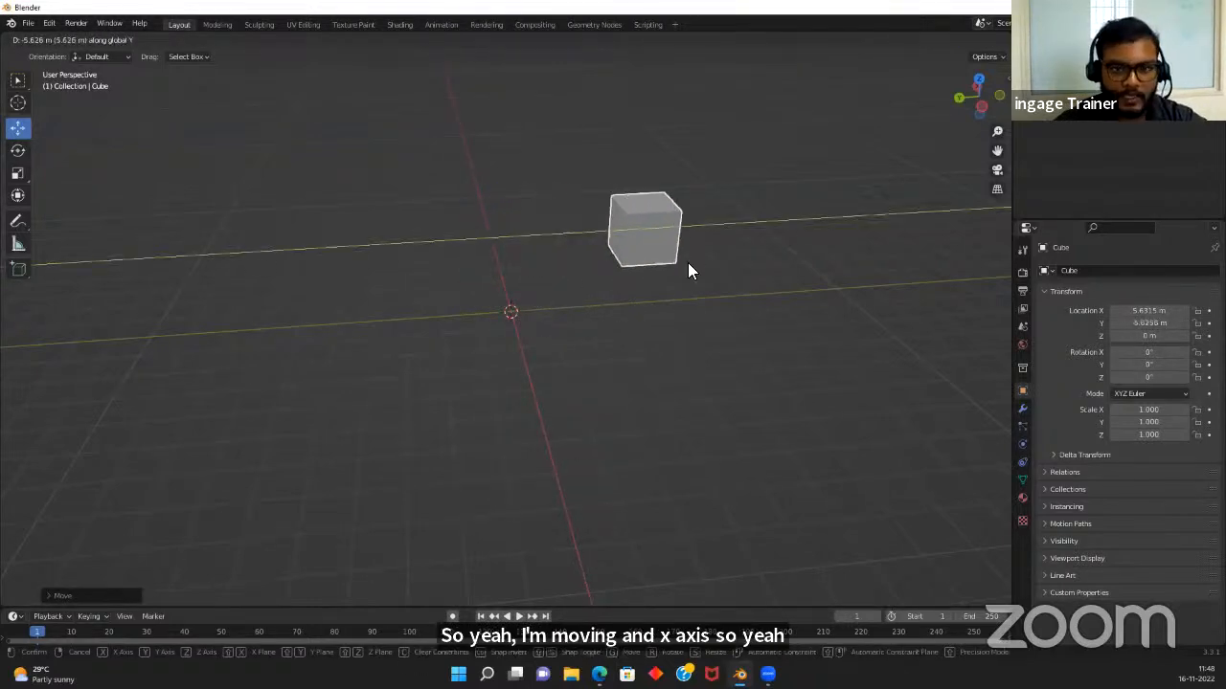
{"action": "left_click", "coordinate": [677, 277]}
{"action": "middle_click_drag", "start_coordinate": [677, 276], "coordinate": [634, 346]}
{"action": "key", "text": "alt+g"}
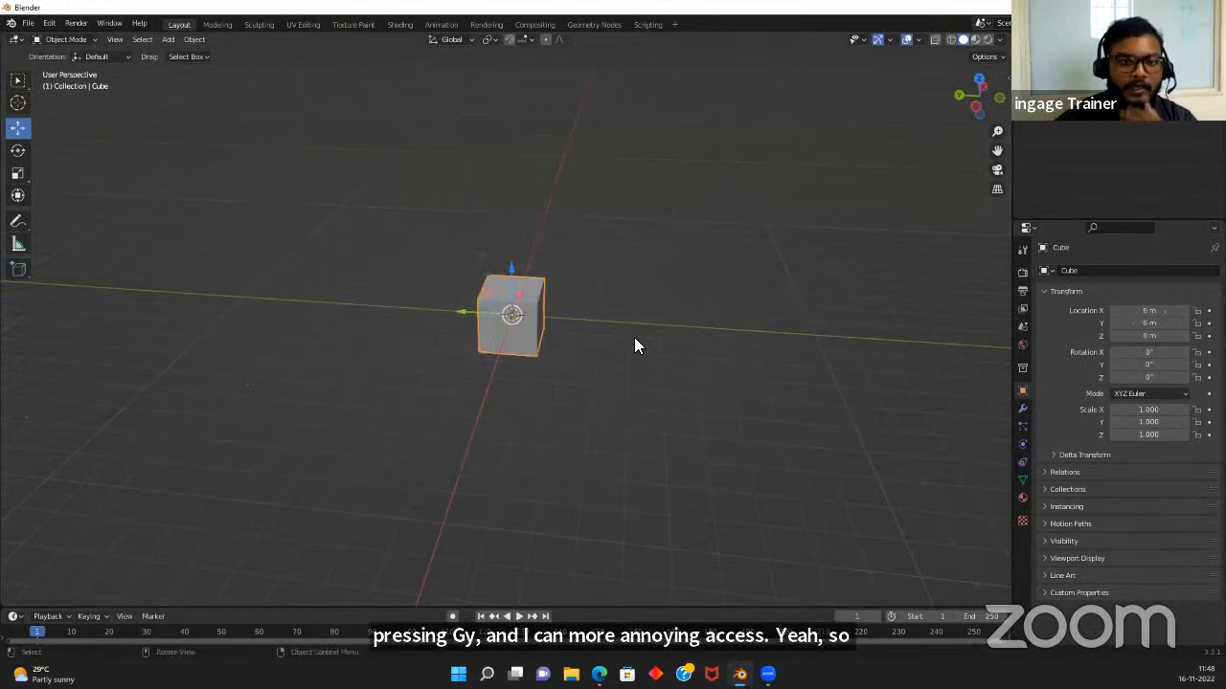
Try a free, unconstrained move of the cube away from the origin and cancel it
{"action": "scroll", "coordinate": [634, 339], "scroll_direction": "up", "scroll_amount": 3}
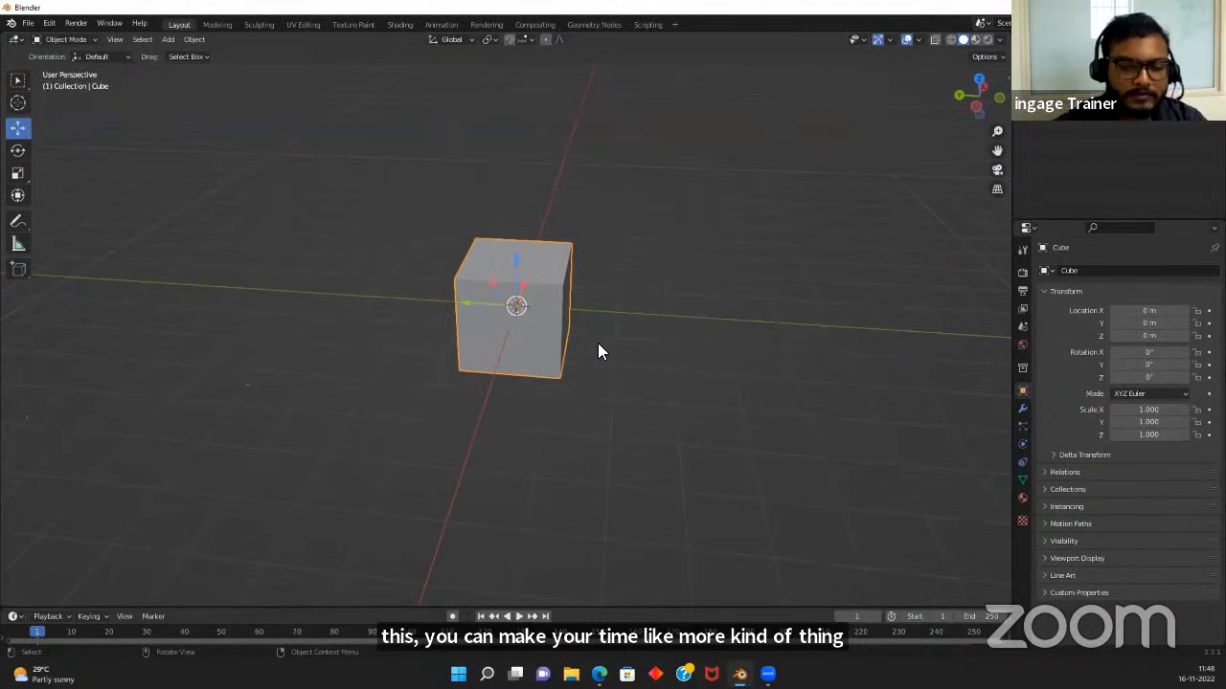
{"action": "scroll", "coordinate": [601, 349], "scroll_direction": "up", "scroll_amount": 2}
{"action": "middle_click_drag", "start_coordinate": [639, 393], "coordinate": [597, 392]}
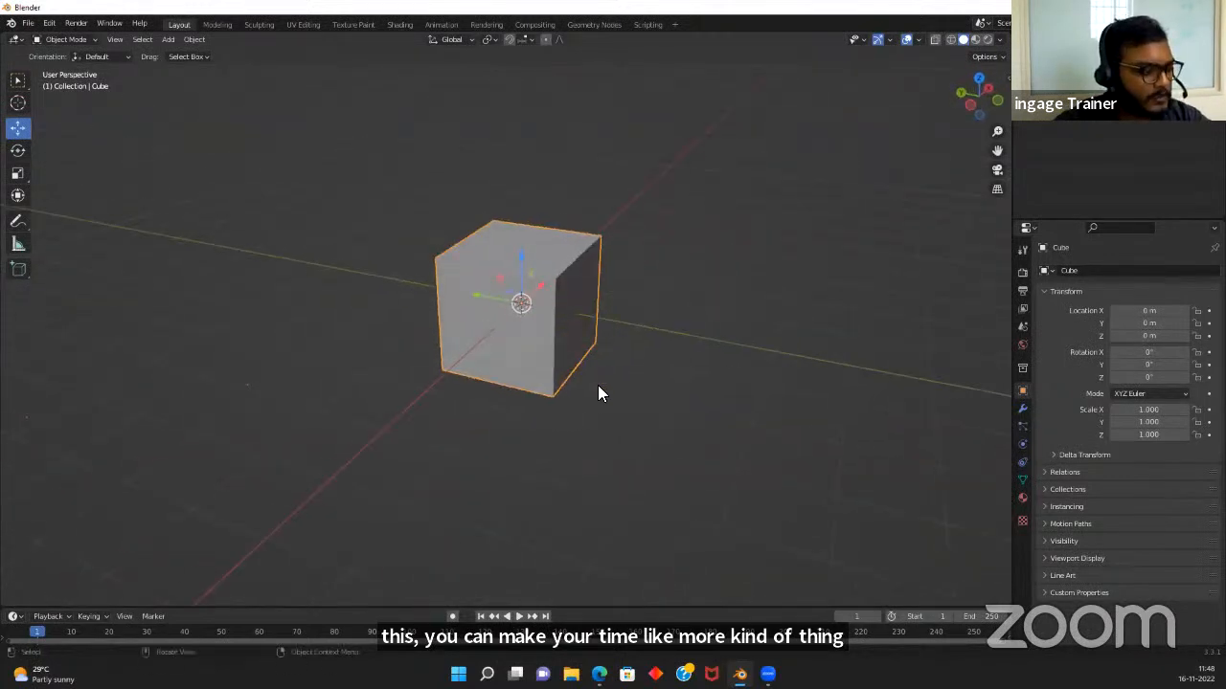
{"action": "key", "text": "g"}
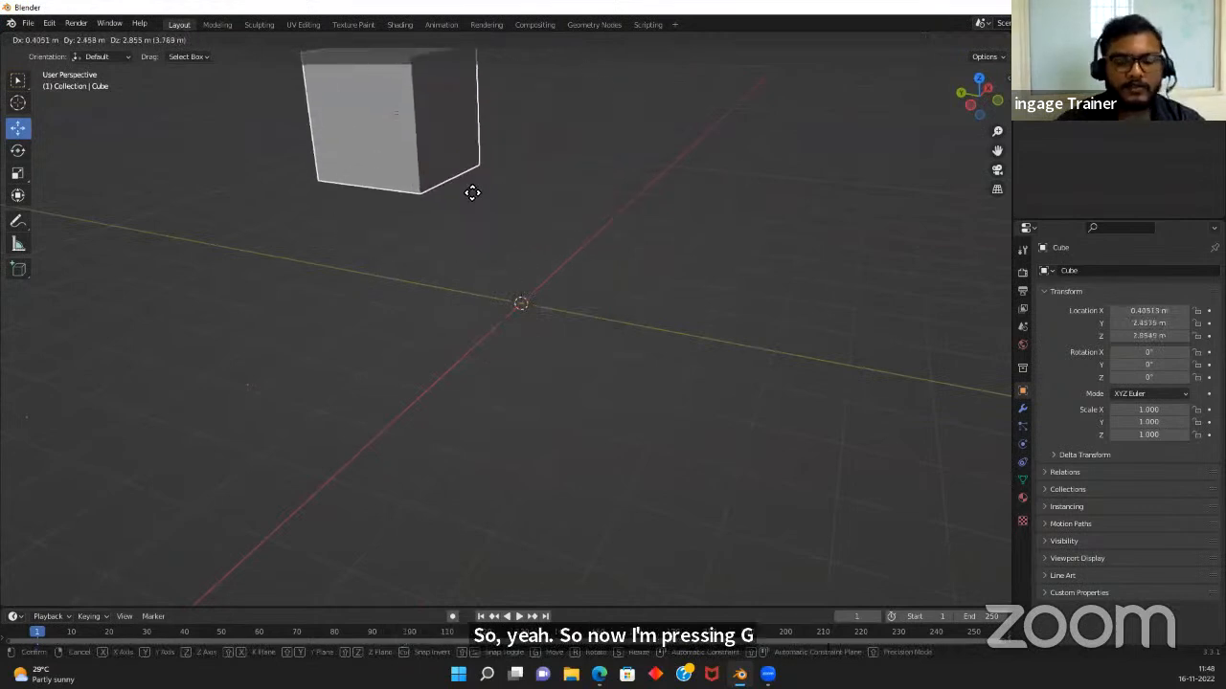
{"action": "right_click", "coordinate": [472, 193]}
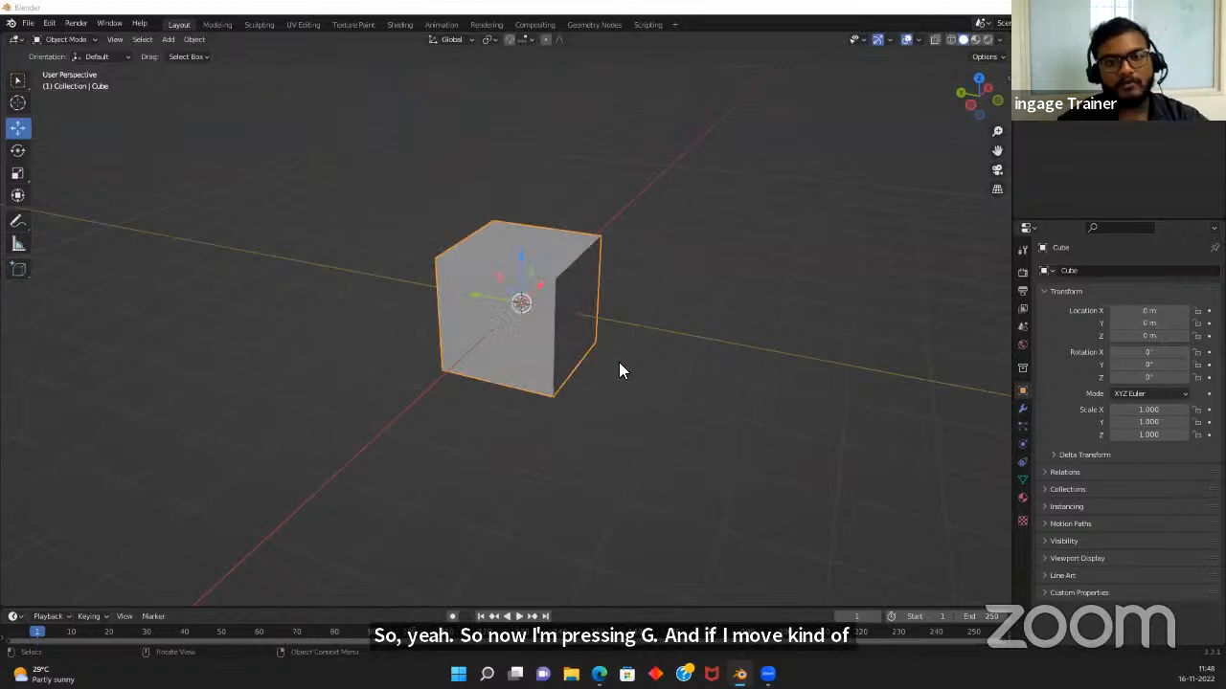
{"action": "middle_click_drag", "start_coordinate": [531, 422], "coordinate": [609, 417]}
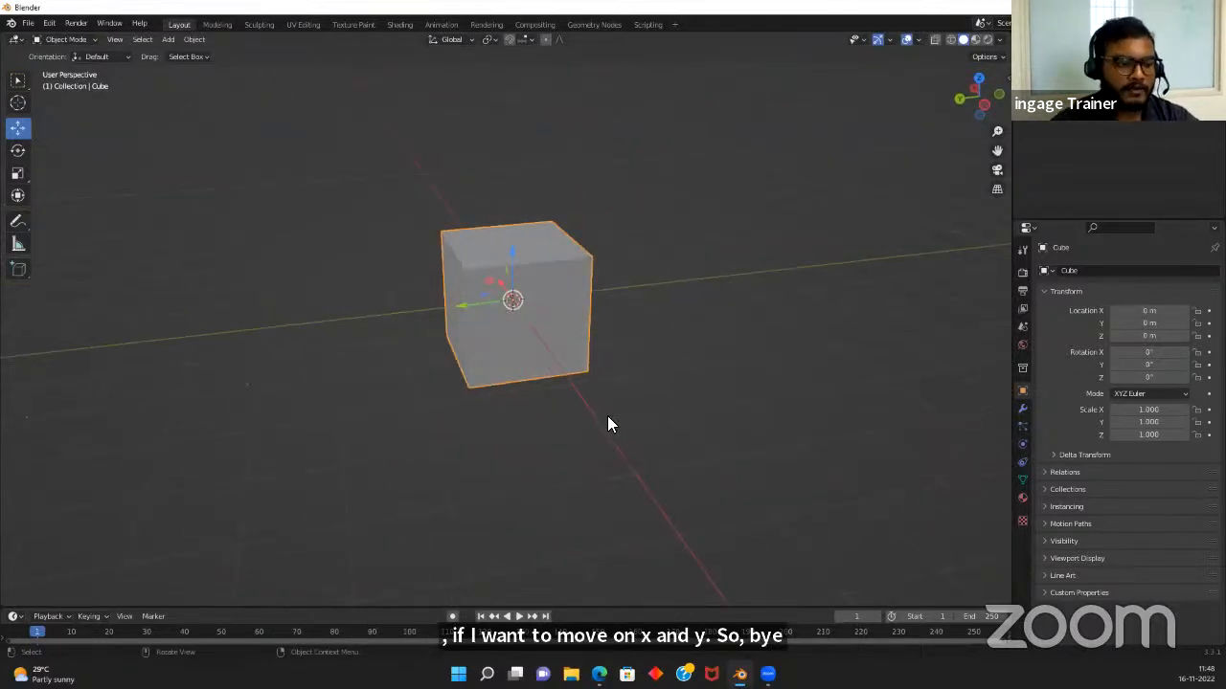
Move the cube with the Z axis locked to about X 8.77 m and Y 0.11 m
{"action": "key", "text": "g"}
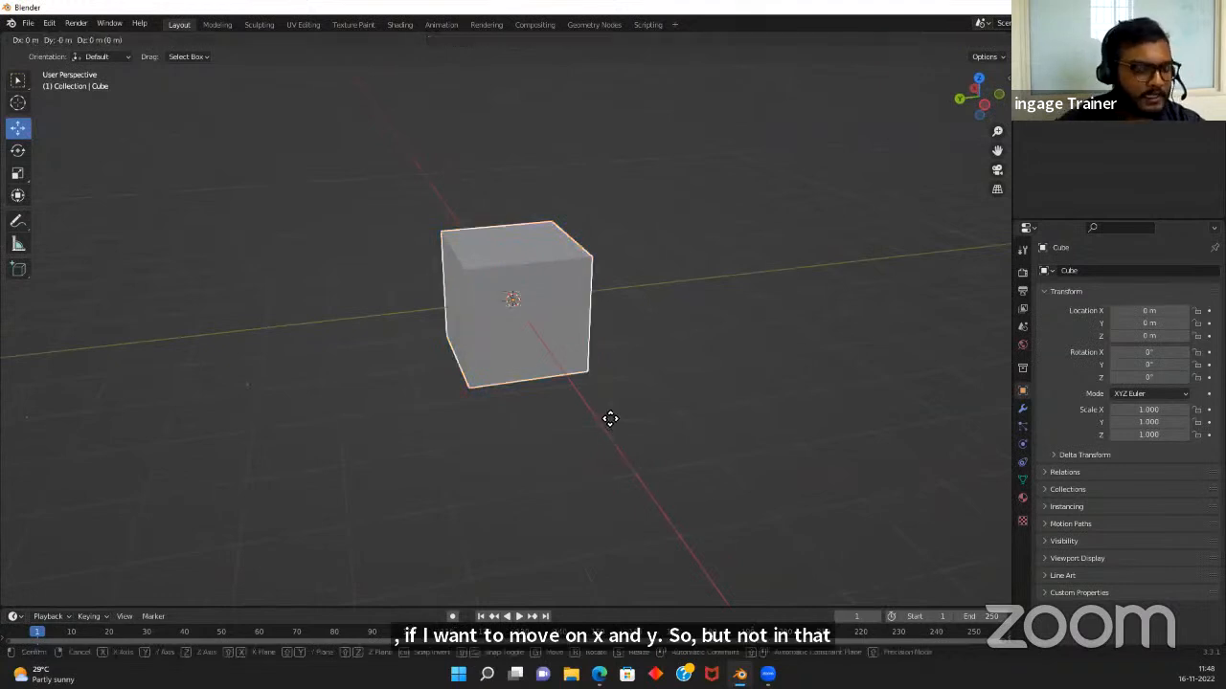
{"action": "key", "text": "shift+z"}
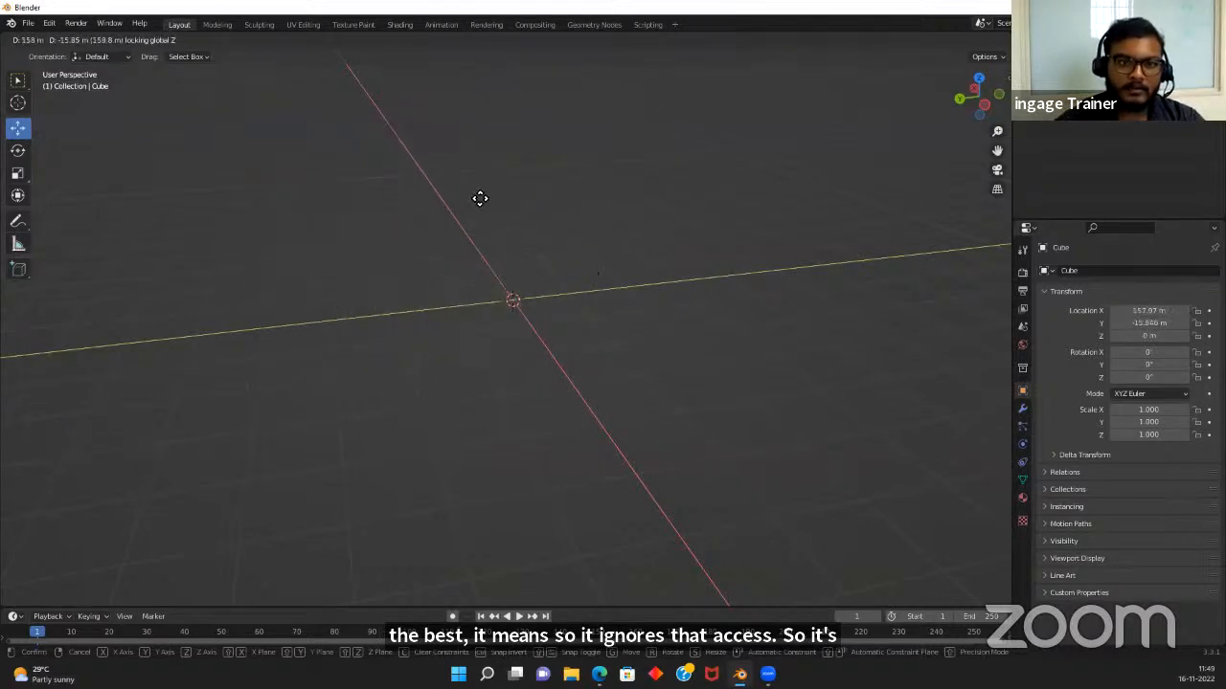
{"action": "left_click", "coordinate": [520, 296]}
{"action": "middle_click_drag", "start_coordinate": [574, 356], "coordinate": [537, 251]}
{"action": "scroll", "coordinate": [537, 255], "scroll_direction": "down", "scroll_amount": 2}
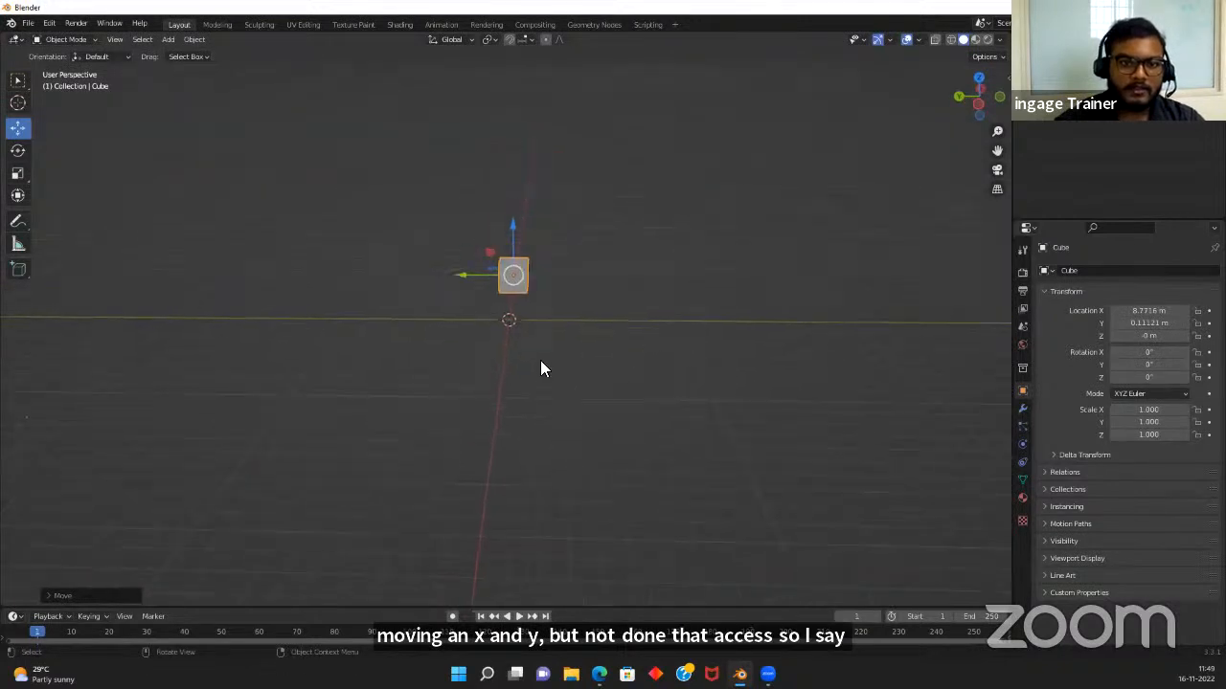
Move the cube about -8.9 m along the global X axis, and clear its location back to the origin
{"action": "middle_click_drag", "start_coordinate": [540, 360], "coordinate": [427, 351]}
{"action": "left_click_drag", "start_coordinate": [693, 313], "coordinate": [550, 342]}
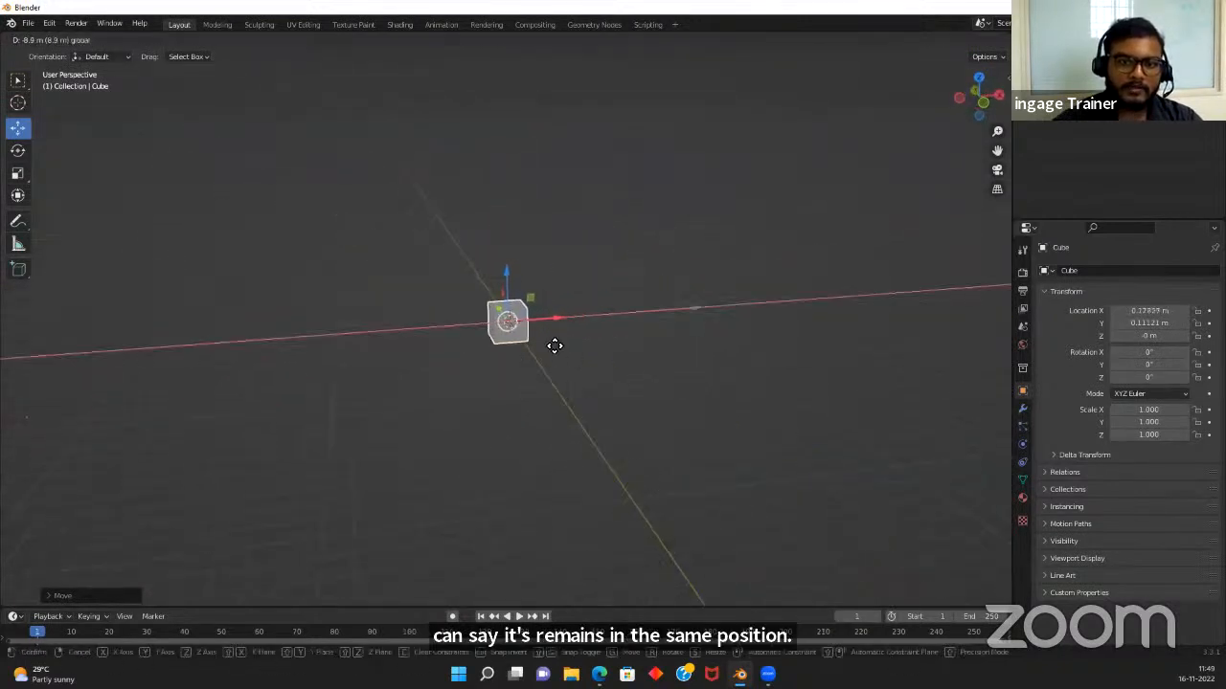
{"action": "right_click", "coordinate": [547, 347]}
{"action": "key", "text": "alt+g"}
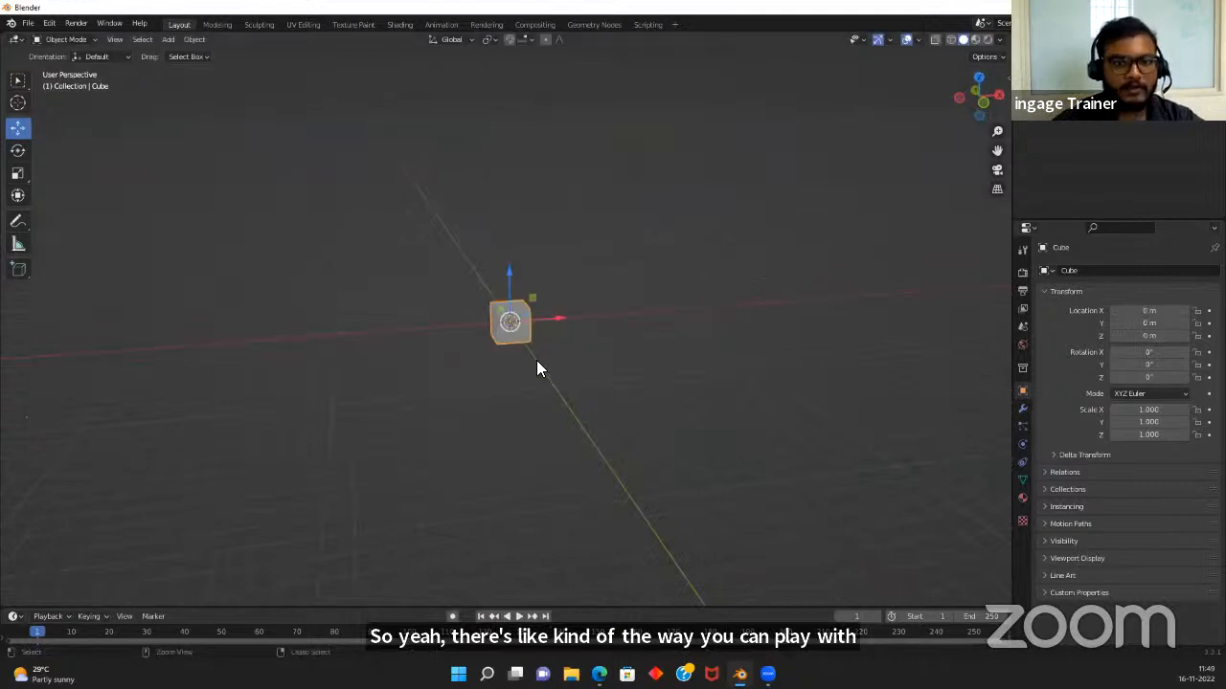
Stretch the cube along the Y axis to a scale of about 9.37 with the Scale tool
{"action": "middle_click_drag", "start_coordinate": [288, 366], "coordinate": [402, 412]}
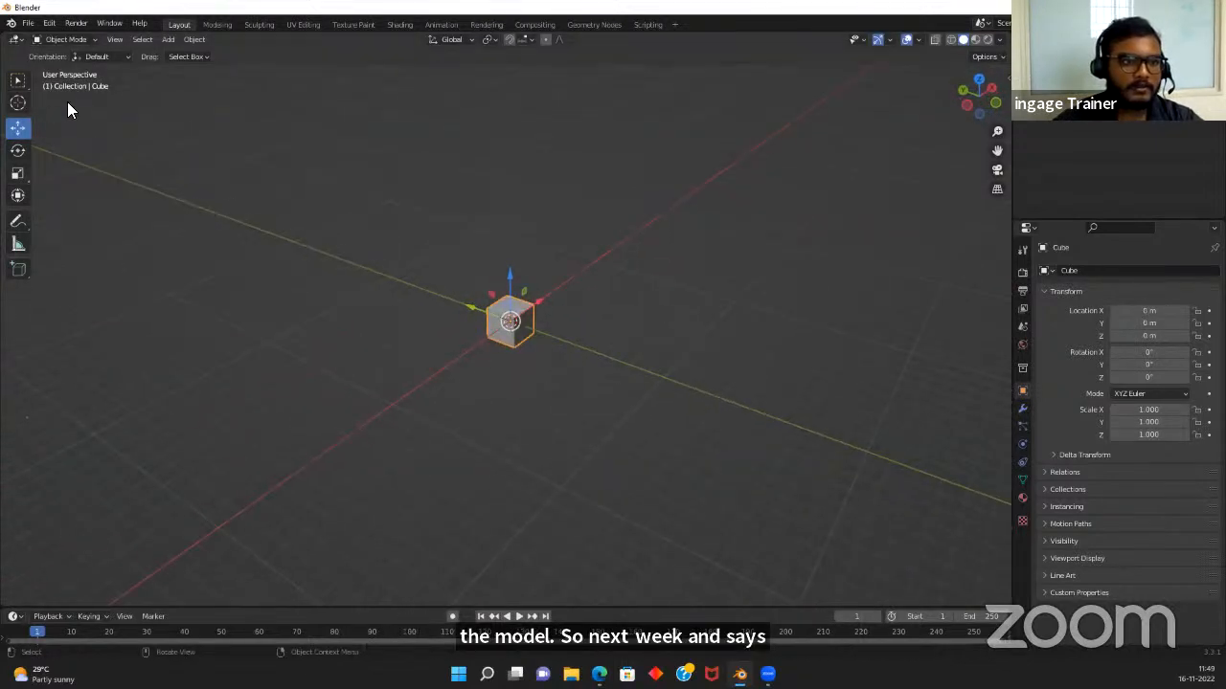
{"action": "left_click", "coordinate": [19, 176]}
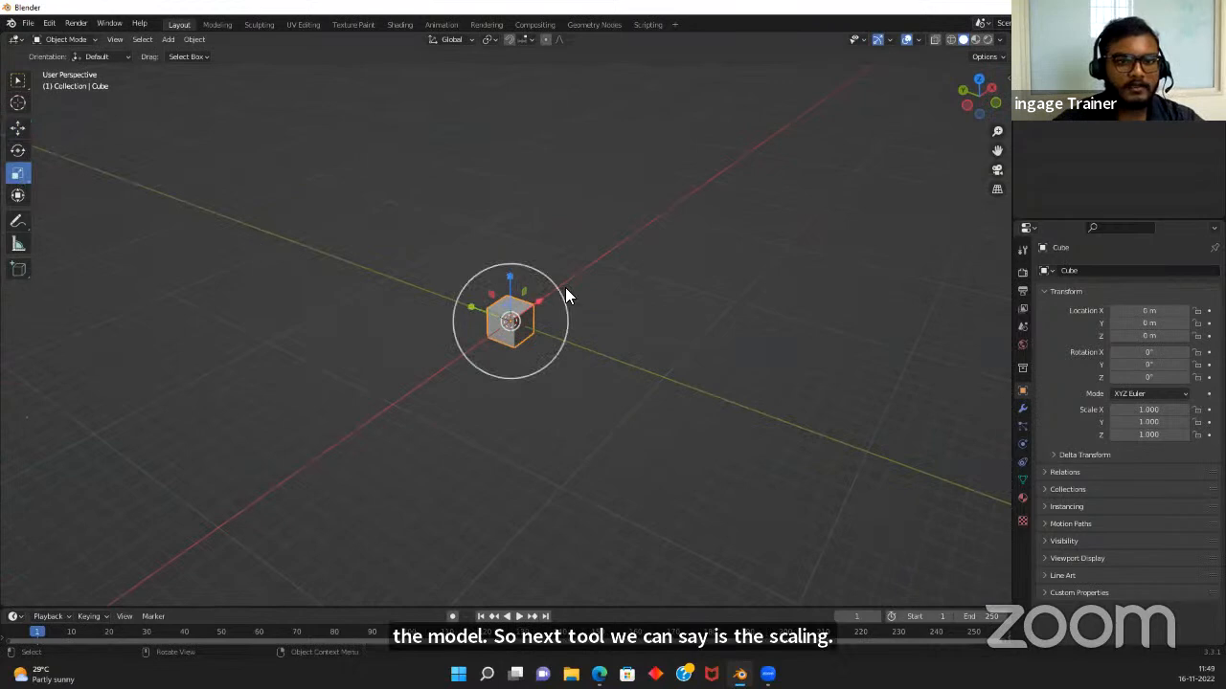
{"action": "scroll", "coordinate": [563, 334], "scroll_direction": "up", "scroll_amount": 4}
{"action": "middle_click_drag", "start_coordinate": [563, 333], "coordinate": [482, 331]}
{"action": "left_click_drag", "start_coordinate": [463, 308], "coordinate": [12, 385]}
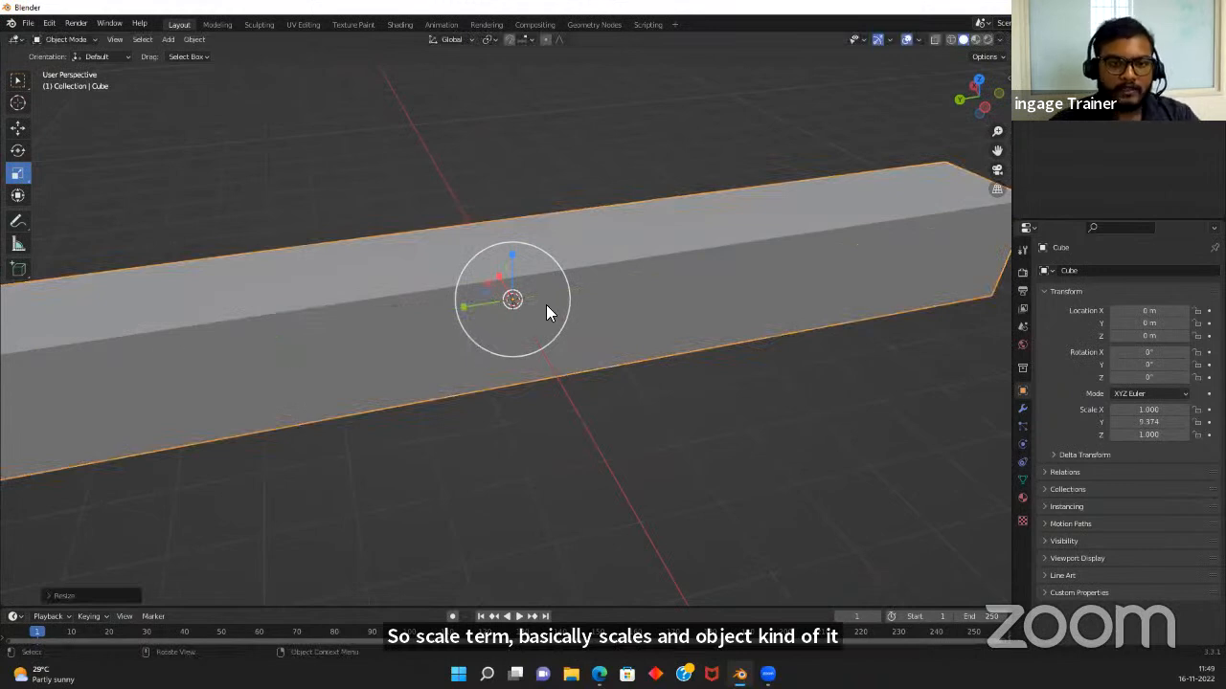
Stretch the cube along the X axis to a scale of about 4.2 and along the Z axis to about 4.8
{"action": "left_click_drag", "start_coordinate": [499, 272], "coordinate": [458, 172]}
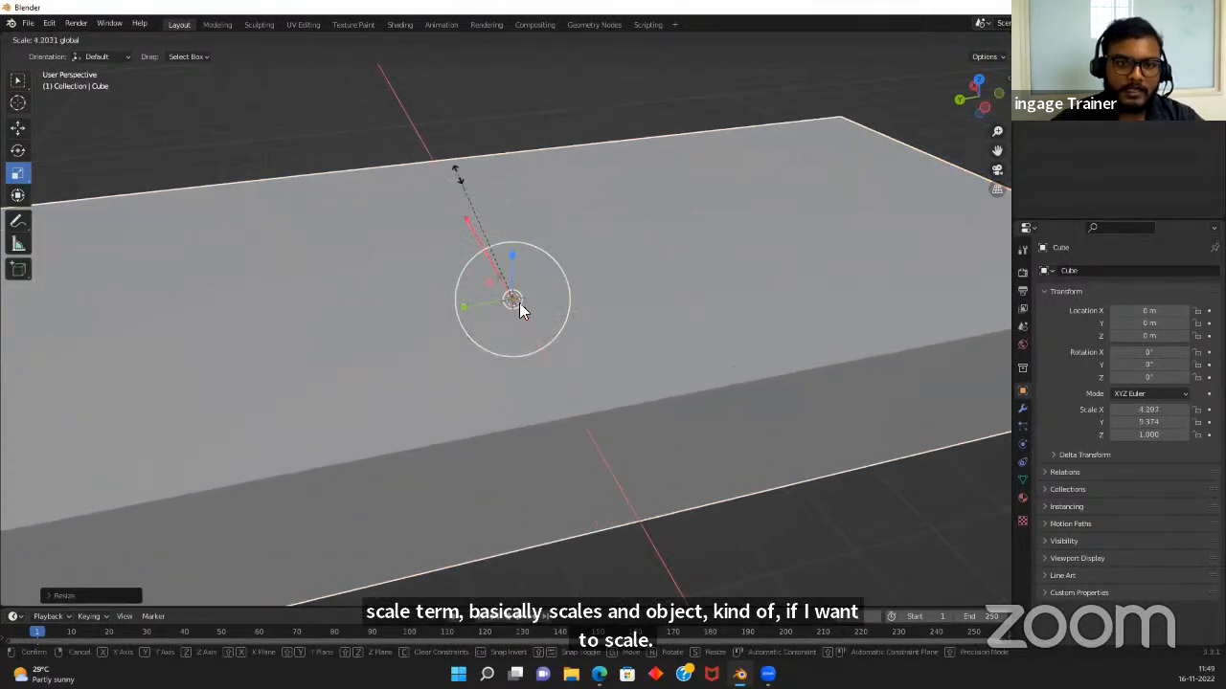
{"action": "scroll", "coordinate": [513, 287], "scroll_direction": "down", "scroll_amount": 5}
{"action": "left_click_drag", "start_coordinate": [506, 279], "coordinate": [517, 88]}
{"action": "scroll", "coordinate": [594, 297], "scroll_direction": "down", "scroll_amount": 3}
{"action": "middle_click_drag", "start_coordinate": [632, 349], "coordinate": [418, 370]}
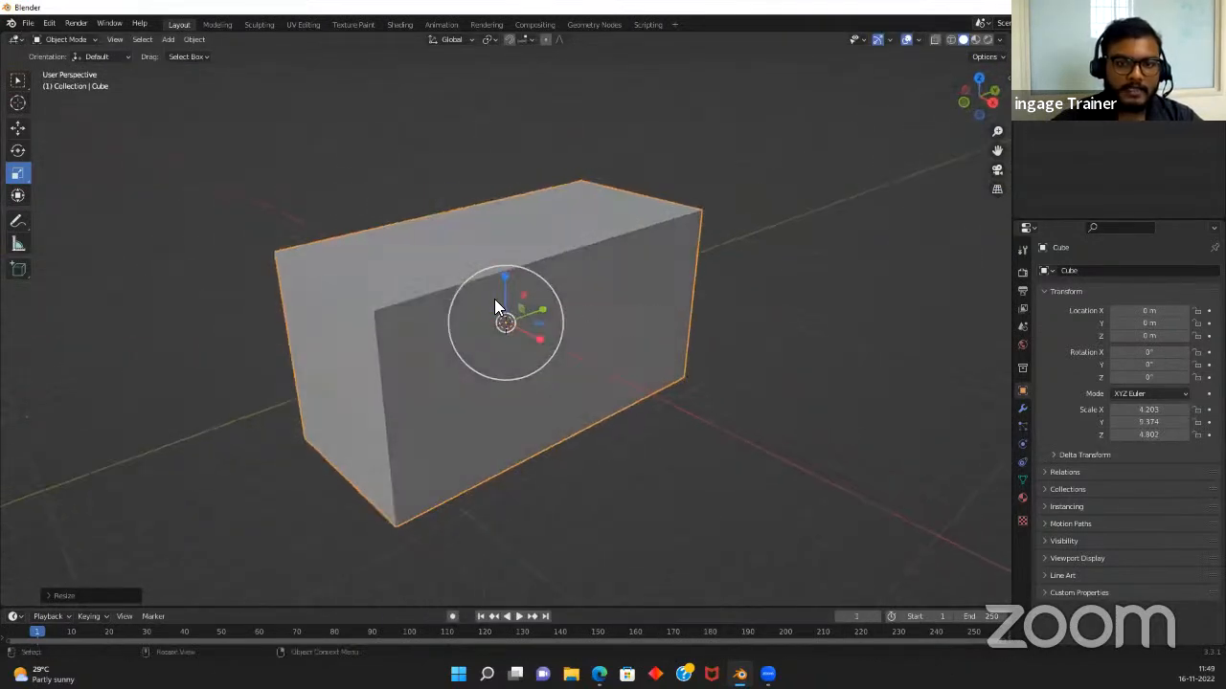
{"action": "middle_click_drag", "start_coordinate": [500, 309], "coordinate": [722, 386]}
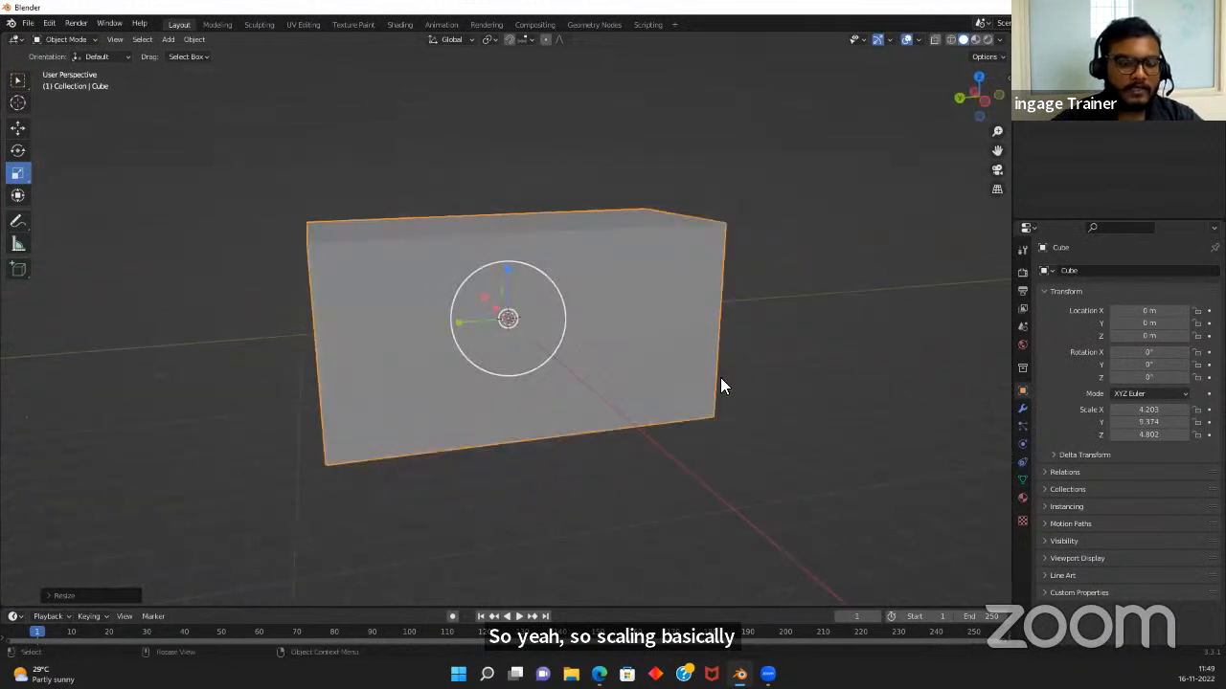
Scale the block uniformly on all three axes to about X 9.14, Y 20.39 and Z 10.45
{"action": "key", "text": "s"}
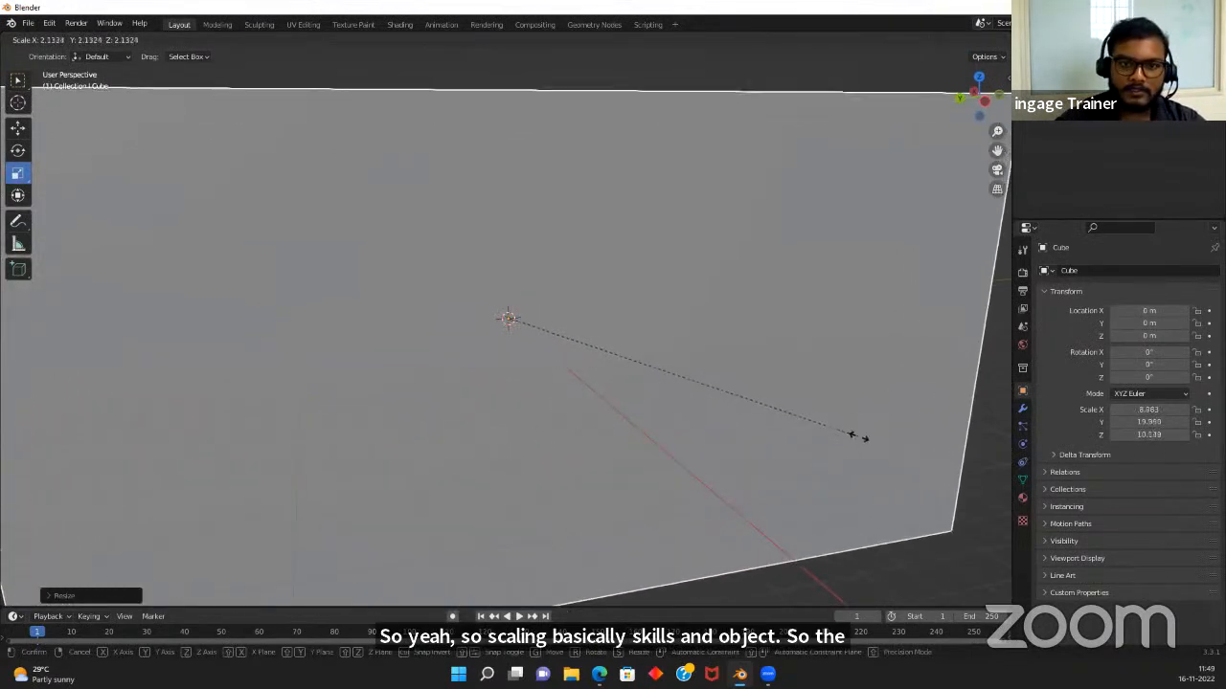
{"action": "left_click", "coordinate": [858, 439]}
{"action": "scroll", "coordinate": [603, 345], "scroll_direction": "down", "scroll_amount": 4}
{"action": "scroll", "coordinate": [615, 350], "scroll_direction": "down", "scroll_amount": 3}
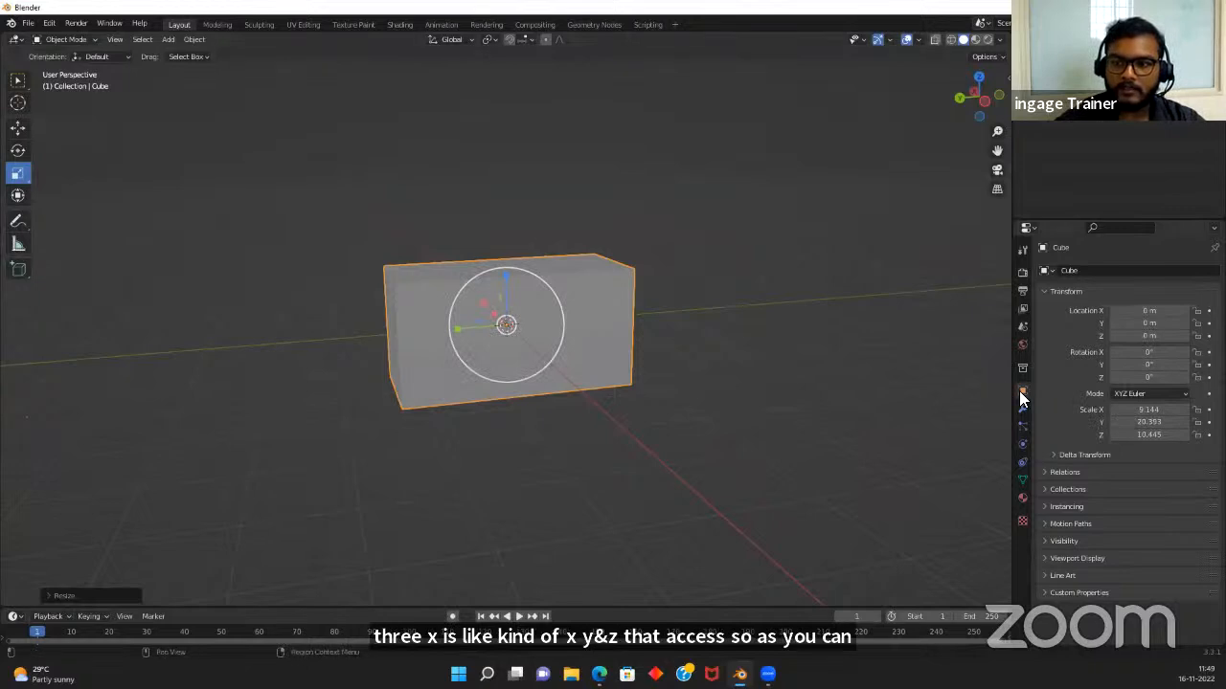
{"action": "middle_click_drag", "start_coordinate": [593, 358], "coordinate": [605, 306]}
{"action": "scroll", "coordinate": [605, 306], "scroll_direction": "down", "scroll_amount": 4}
{"action": "middle_click_drag", "start_coordinate": [368, 341], "coordinate": [505, 371]}
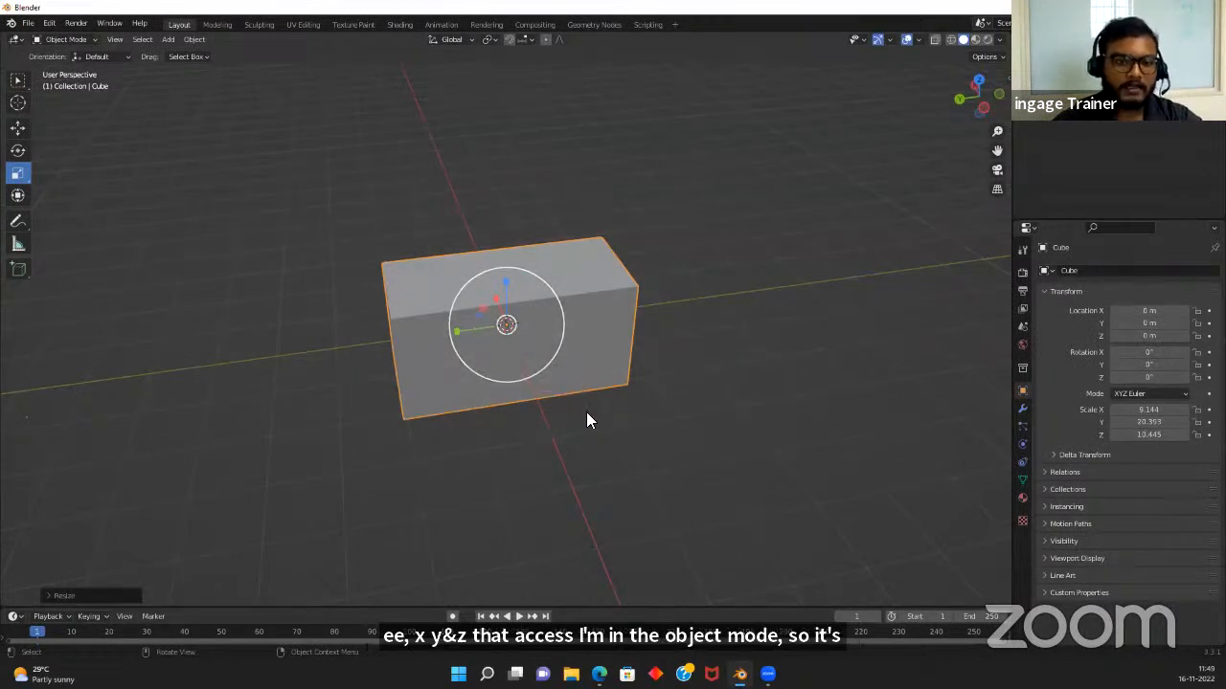
Scale the block along the global X axis to about 34.1 and along the global Y axis to about 29.8
{"action": "scroll", "coordinate": [586, 414], "scroll_direction": "up", "scroll_amount": 2}
{"action": "mouse_move", "coordinate": [574, 402]}
{"action": "middle_mouse_down"}
{"action": "mouse_move", "coordinate": [568, 418]}
{"action": "mouse_move", "coordinate": [570, 402]}
{"action": "middle_mouse_up"}
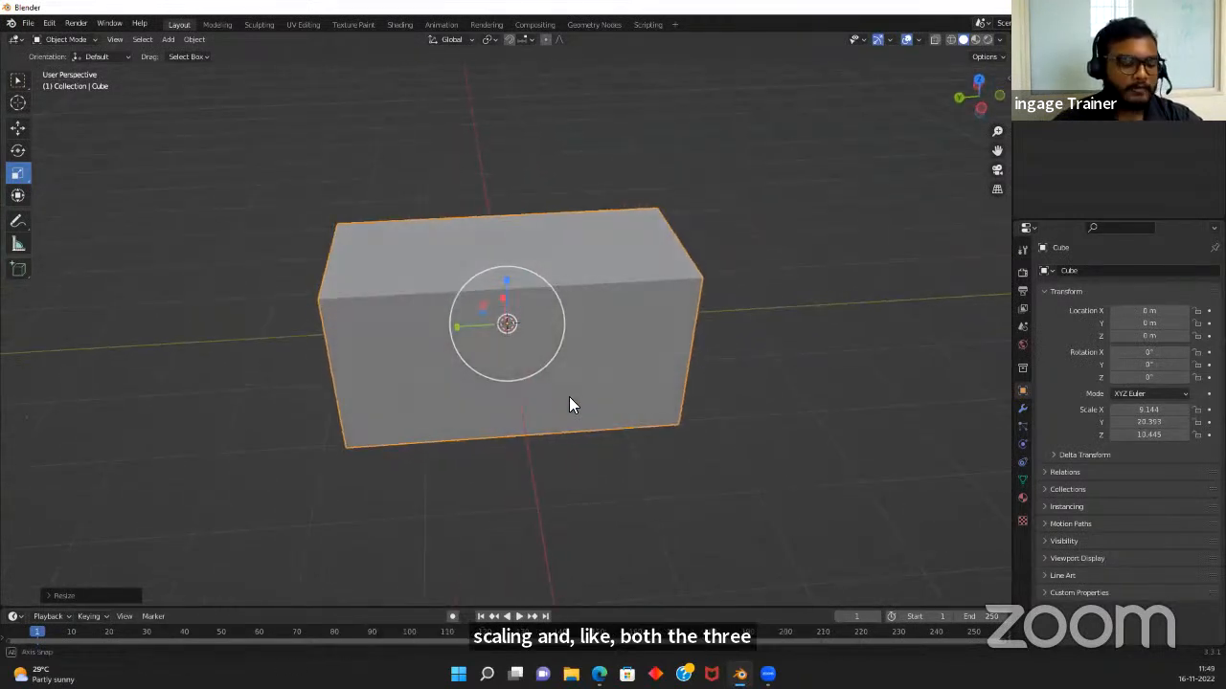
{"action": "key", "text": "s"}
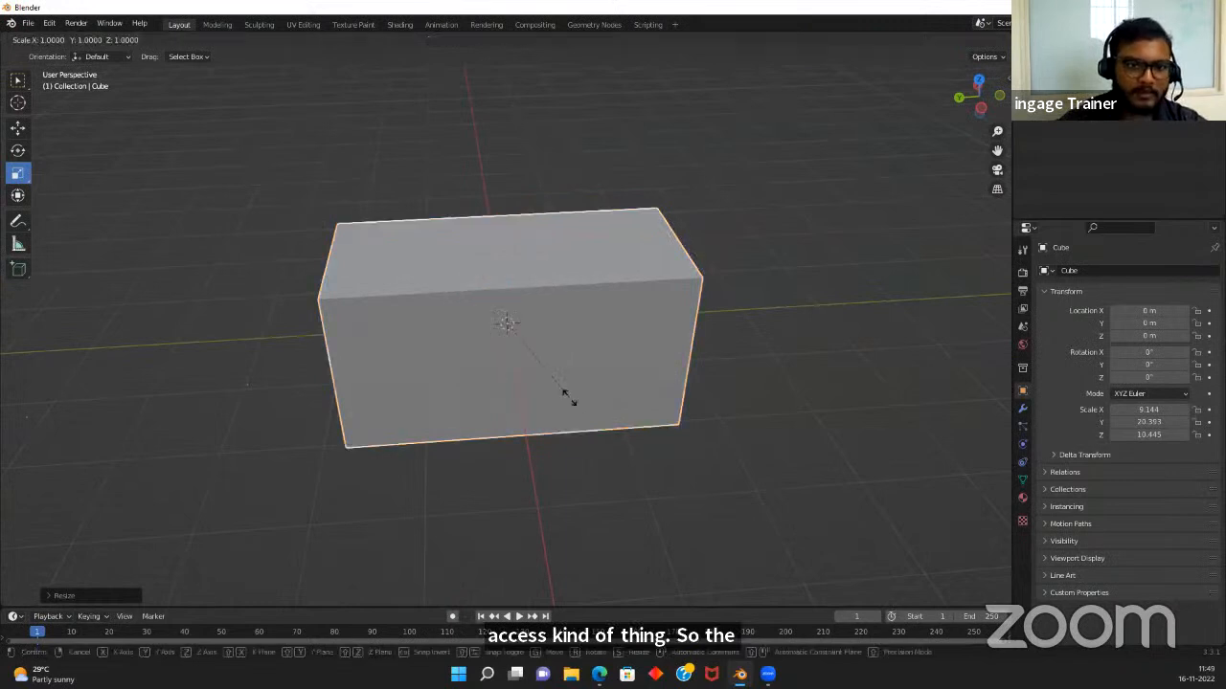
{"action": "key", "text": "x"}
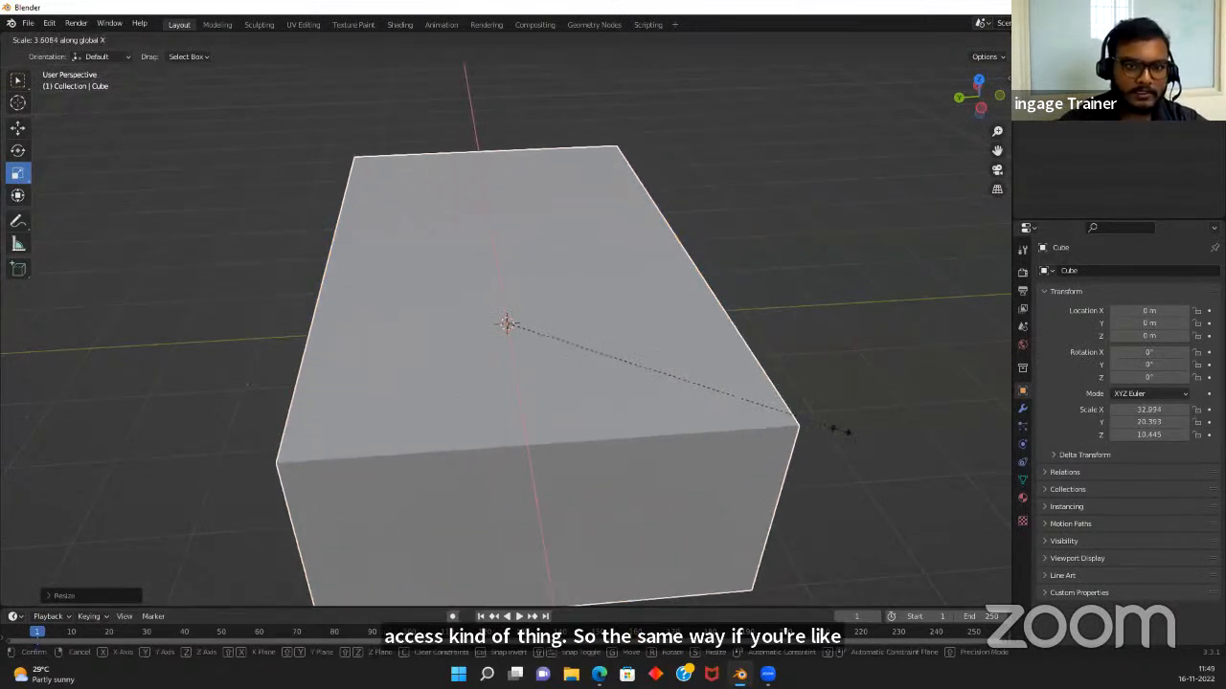
{"action": "left_click", "coordinate": [756, 383]}
{"action": "key", "text": "s"}
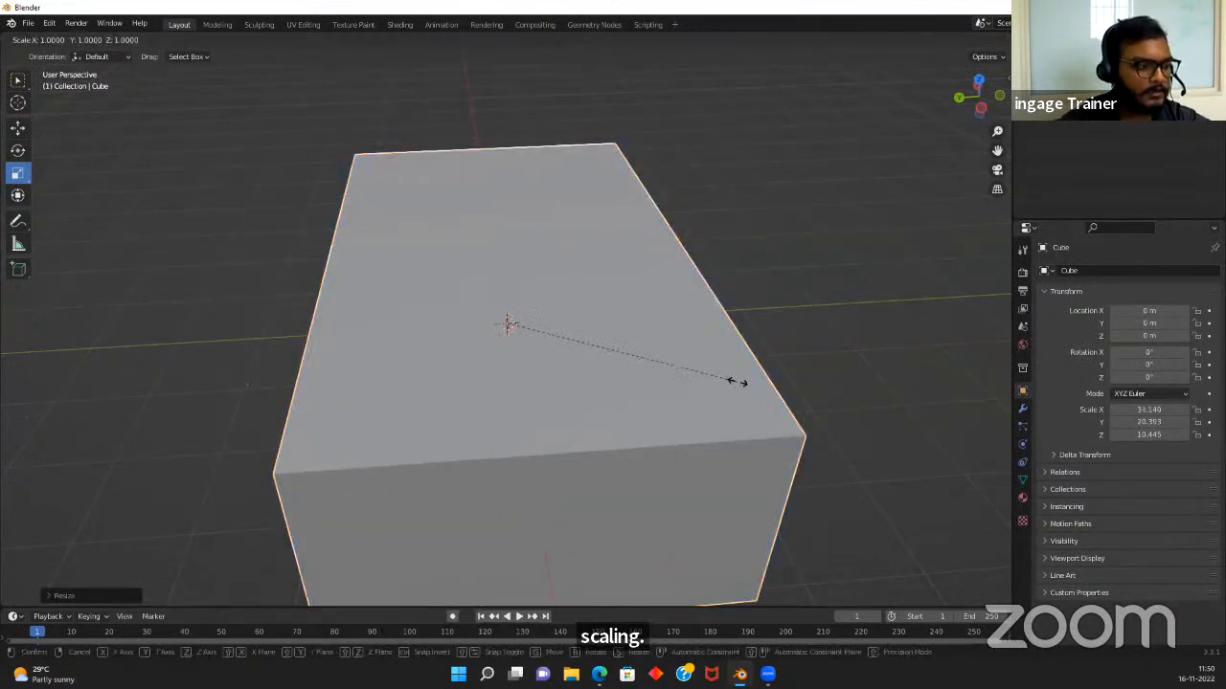
{"action": "key", "text": "y"}
{"action": "left_click", "coordinate": [799, 353]}
{"action": "scroll", "coordinate": [799, 350], "scroll_direction": "down", "scroll_amount": 4}
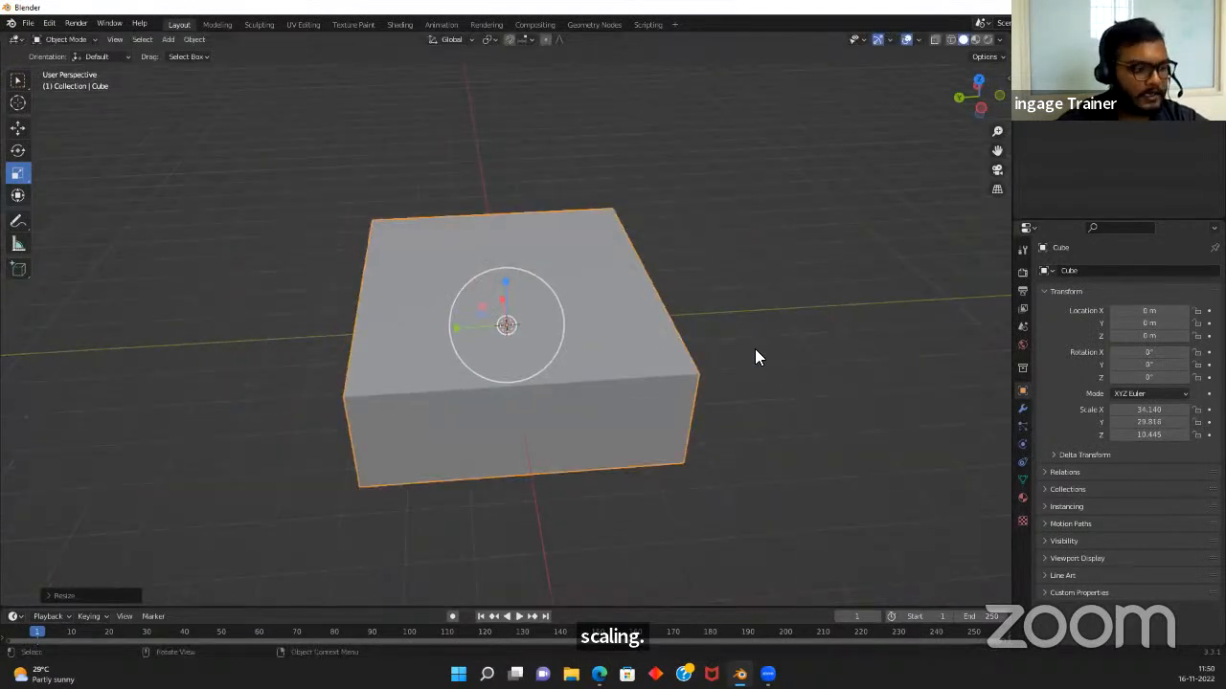
Scale the block along the global Z axis to about 35.2
{"action": "key", "text": "s"}
{"action": "key", "text": "z"}
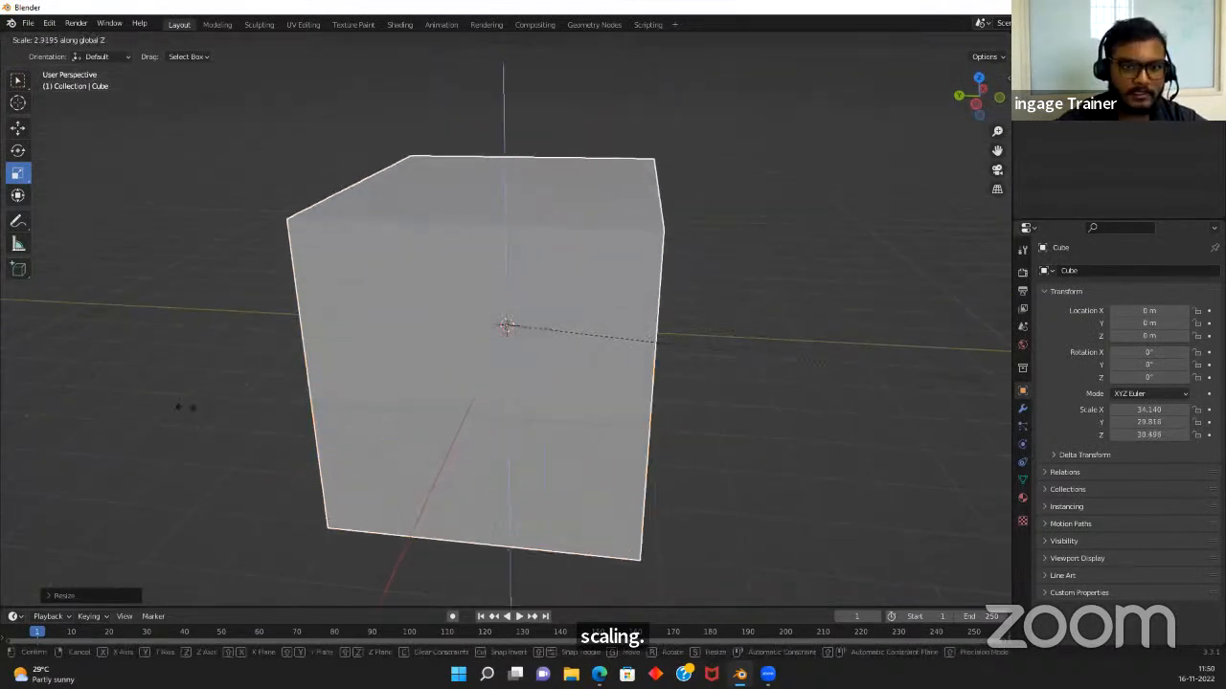
{"action": "left_click", "coordinate": [285, 419]}
Undo all the scaling operations to restore the cube's scale to 1 on every axis
{"action": "key", "text": "ctrl+z"}
{"action": "key", "text": "ctrl+z"}
{"action": "key", "text": "ctrl+z"}
{"action": "key", "text": "ctrl+z"}
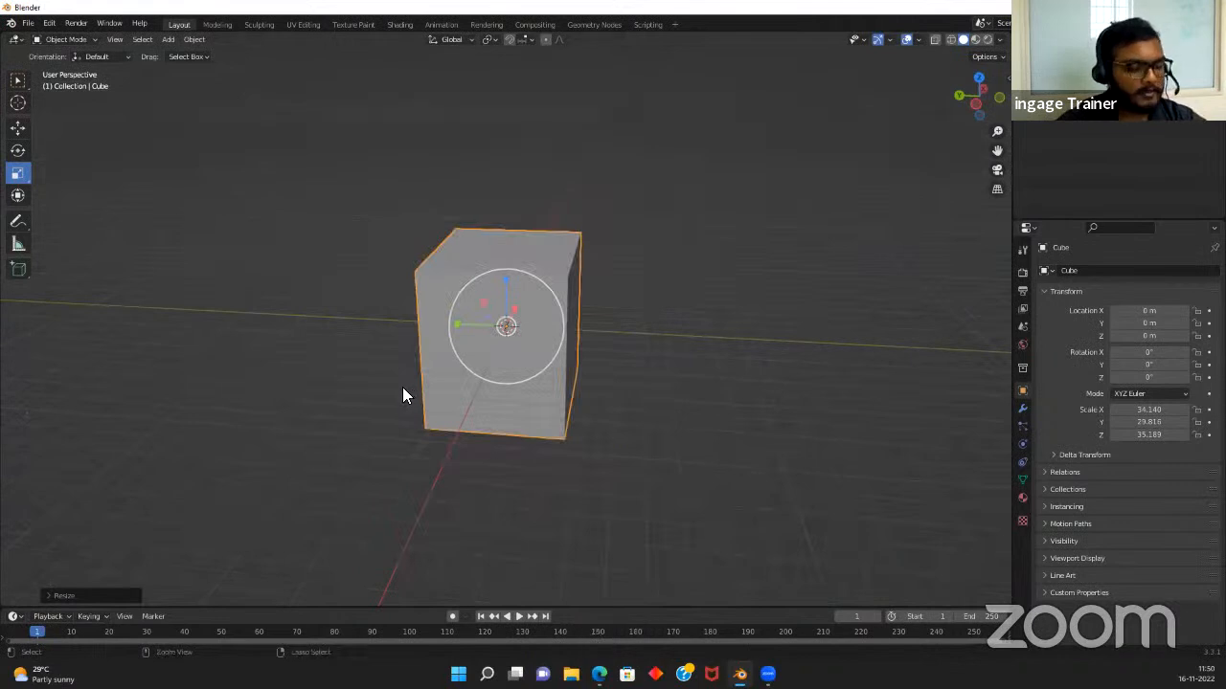
{"action": "key", "text": "ctrl+z"}
{"action": "key", "text": "ctrl+z"}
{"action": "key", "text": "ctrl+z"}
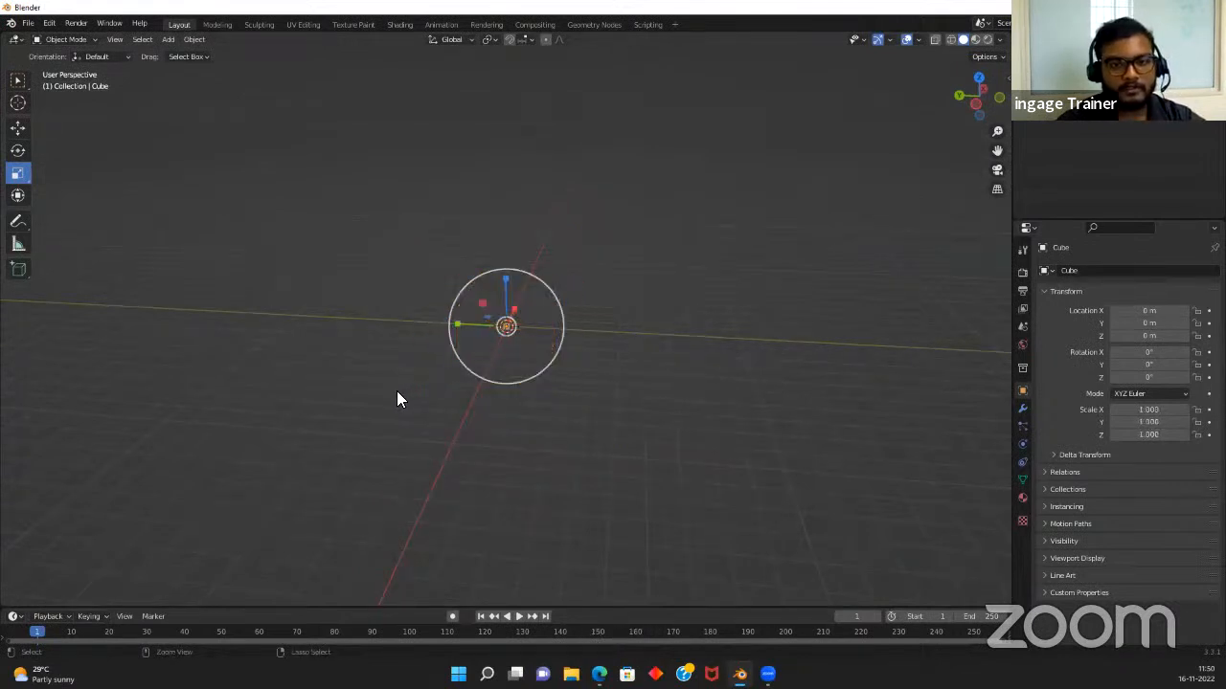
Rotate the cube around several axes with the Rotate tool, clear its rotation, and reselect the cube
{"action": "middle_click_drag", "start_coordinate": [573, 362], "coordinate": [577, 267]}
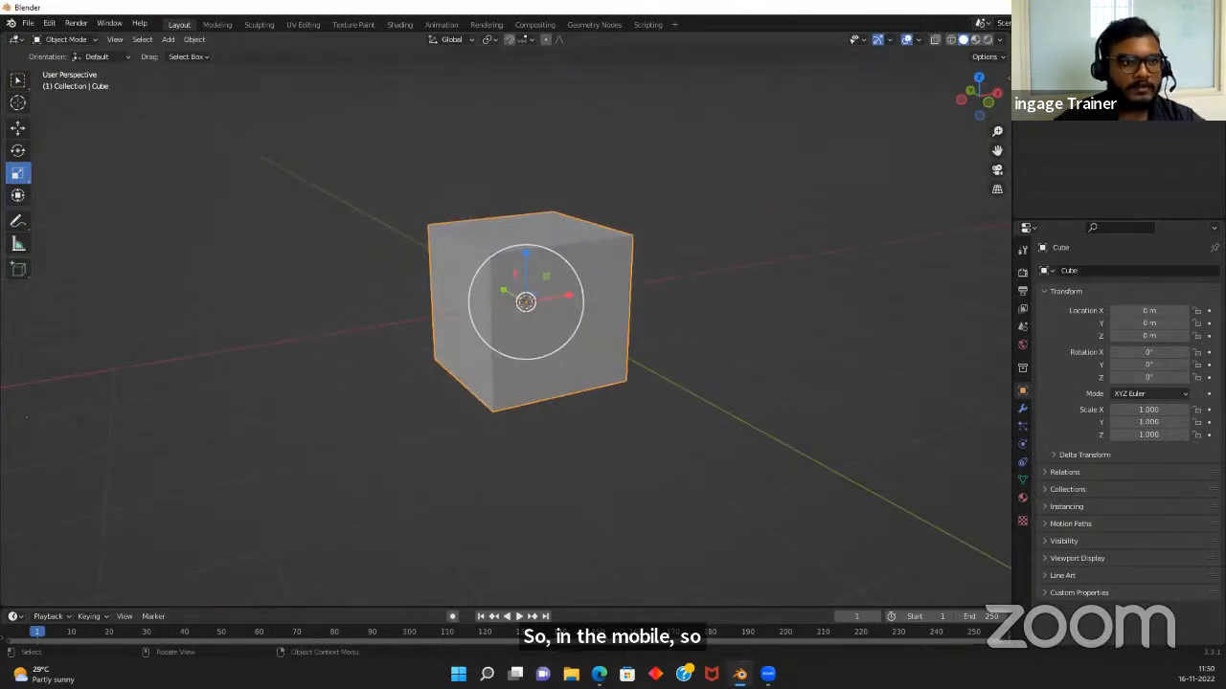
{"action": "left_click", "coordinate": [18, 152]}
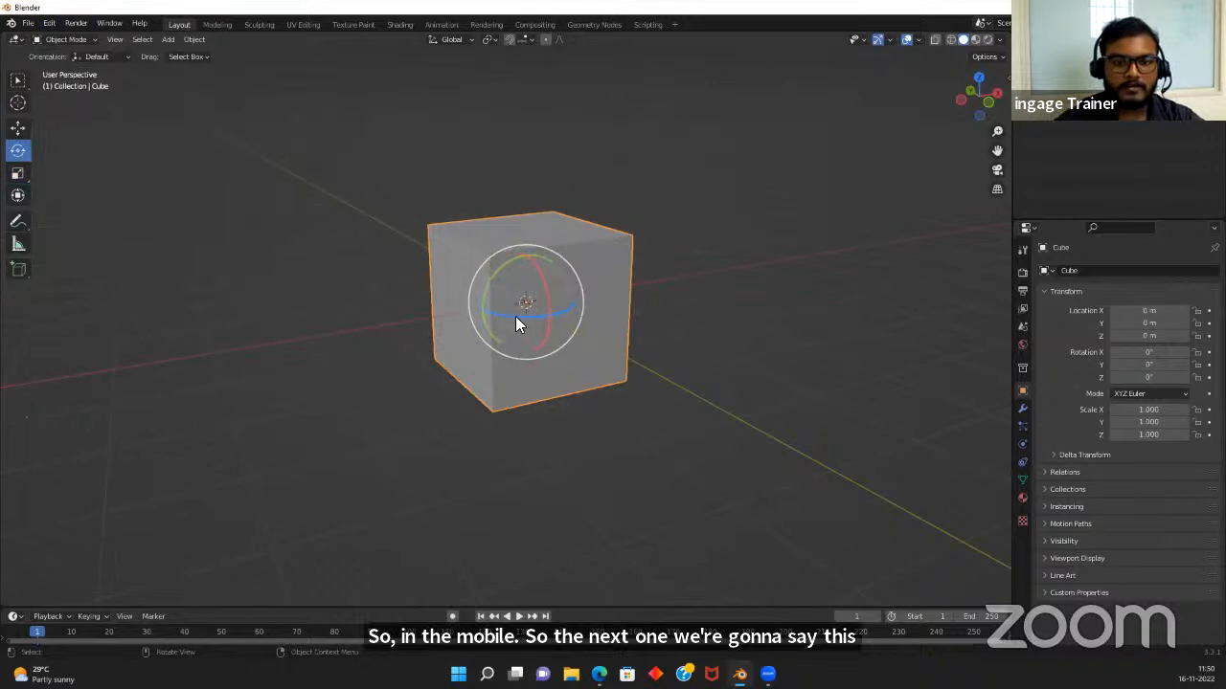
{"action": "left_click_drag", "start_coordinate": [517, 316], "coordinate": [450, 322]}
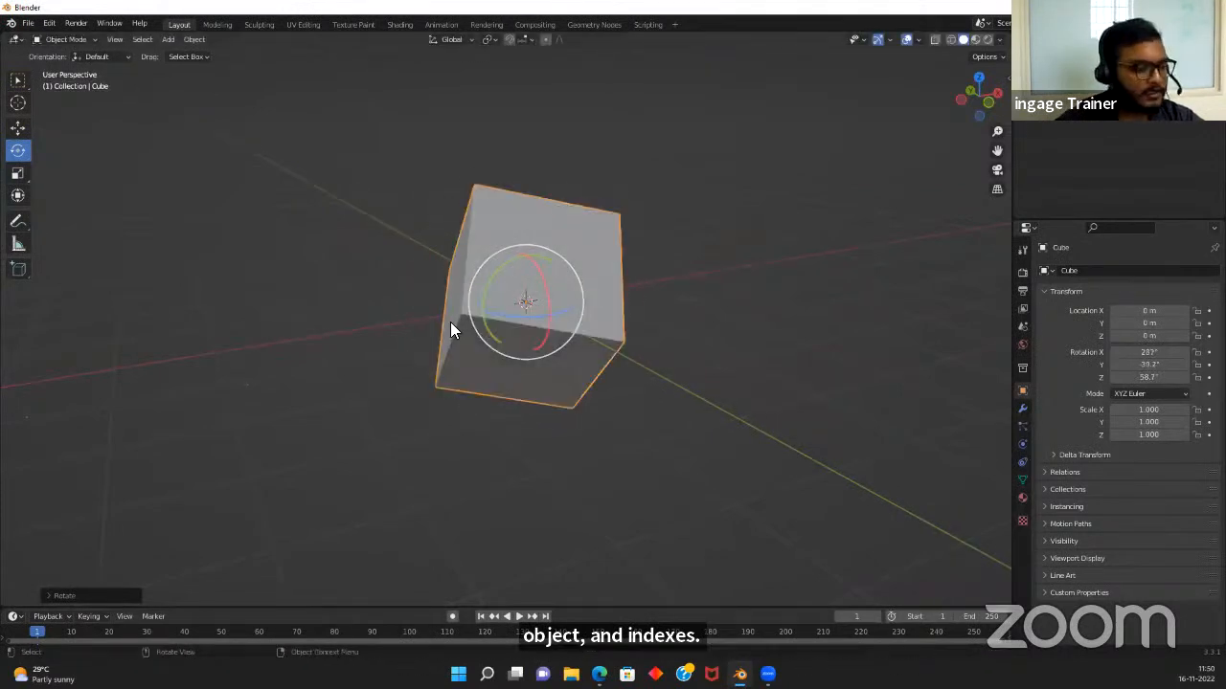
{"action": "key", "text": "alt+r"}
{"action": "left_click", "coordinate": [620, 425]}
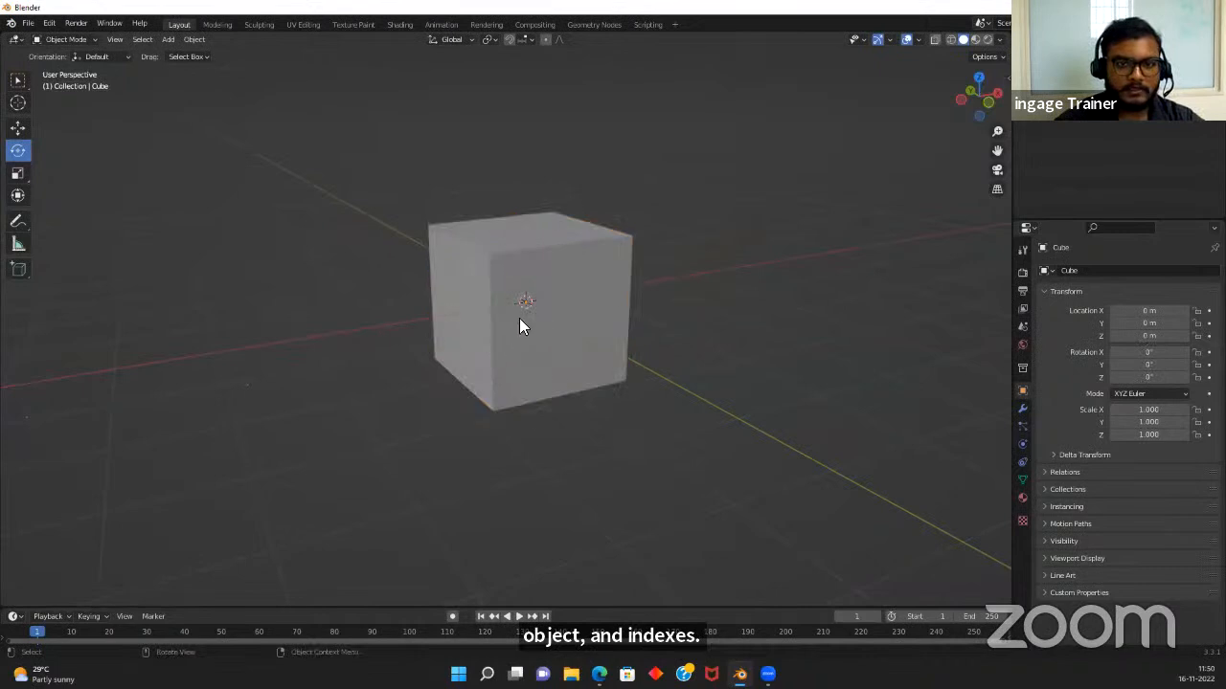
{"action": "left_click", "coordinate": [609, 327]}
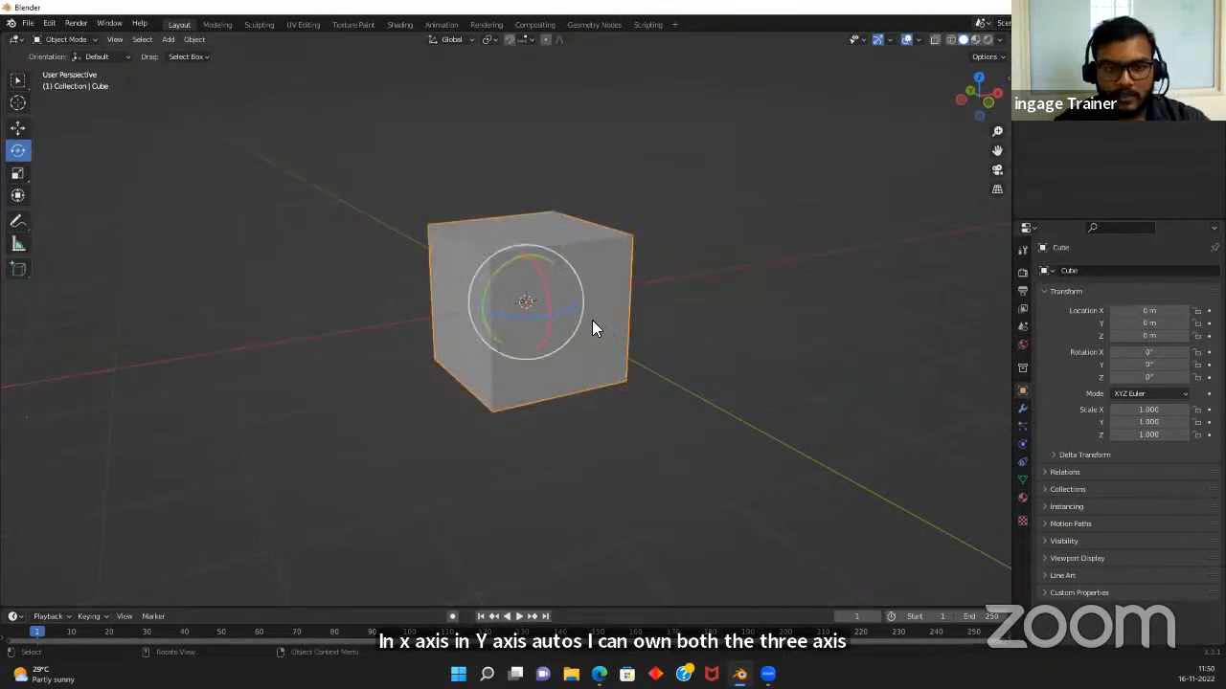
Try a free, unconstrained rotation of the cube and cancel it
{"action": "scroll", "coordinate": [592, 320], "scroll_direction": "down", "scroll_amount": 3}
{"action": "scroll", "coordinate": [582, 313], "scroll_direction": "up", "scroll_amount": 5}
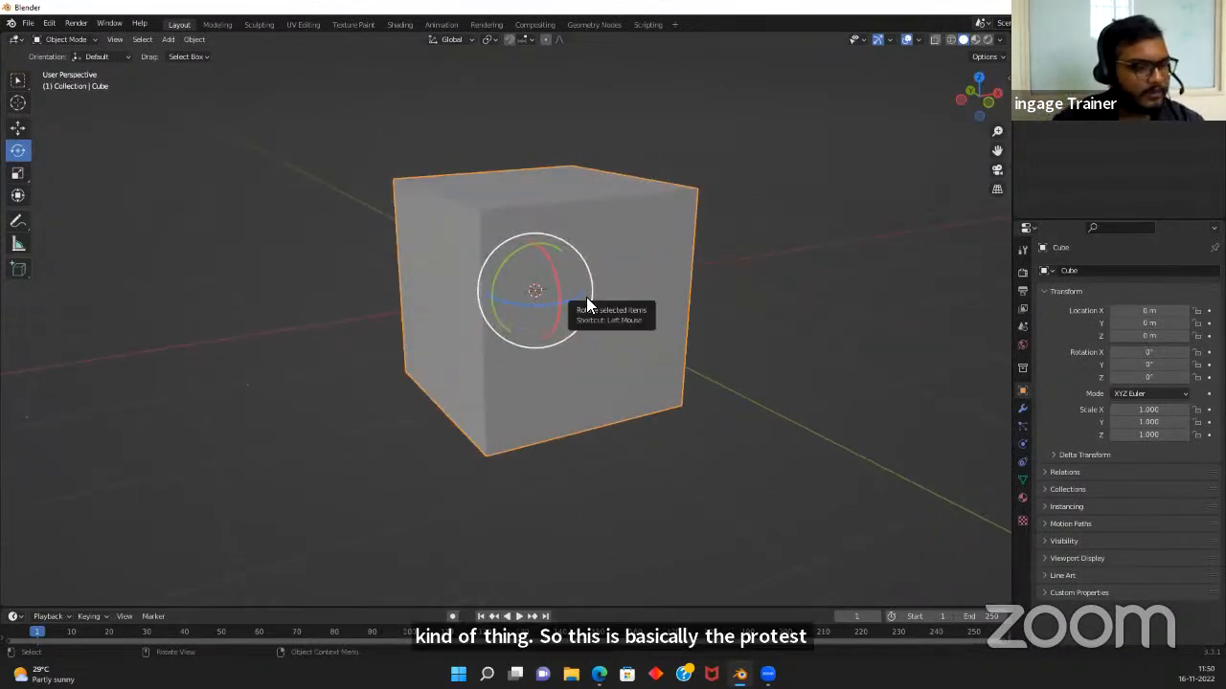
{"action": "key", "text": "r"}
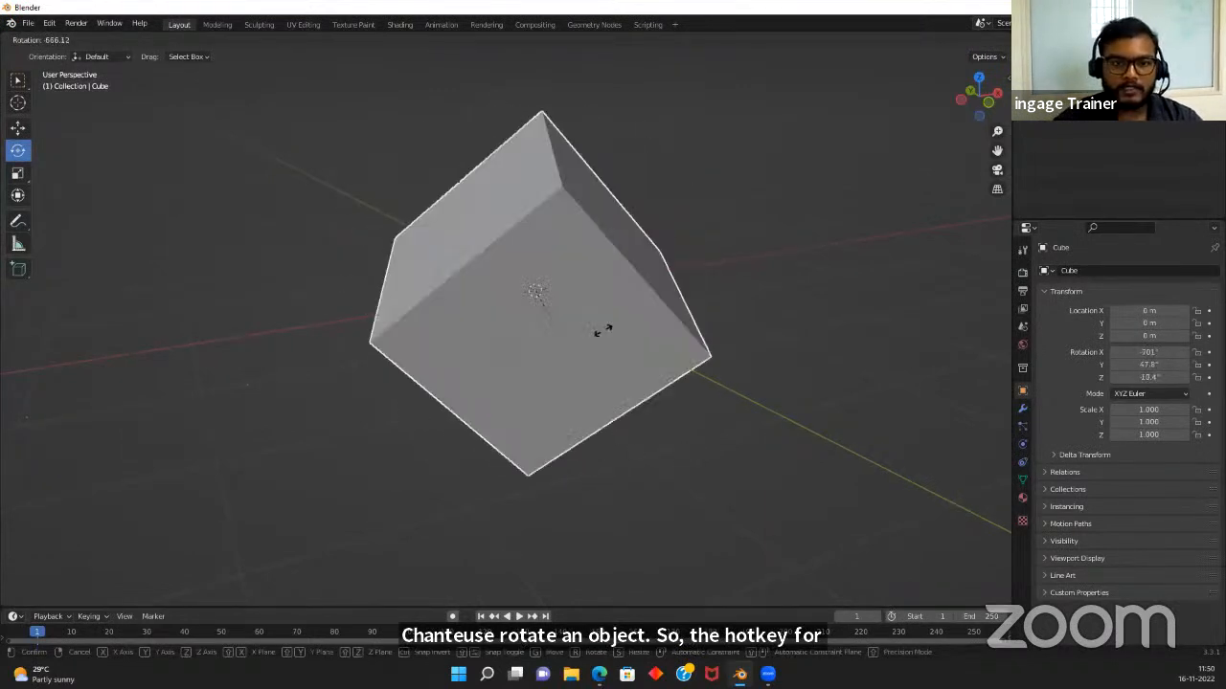
{"action": "key", "text": "Escape"}
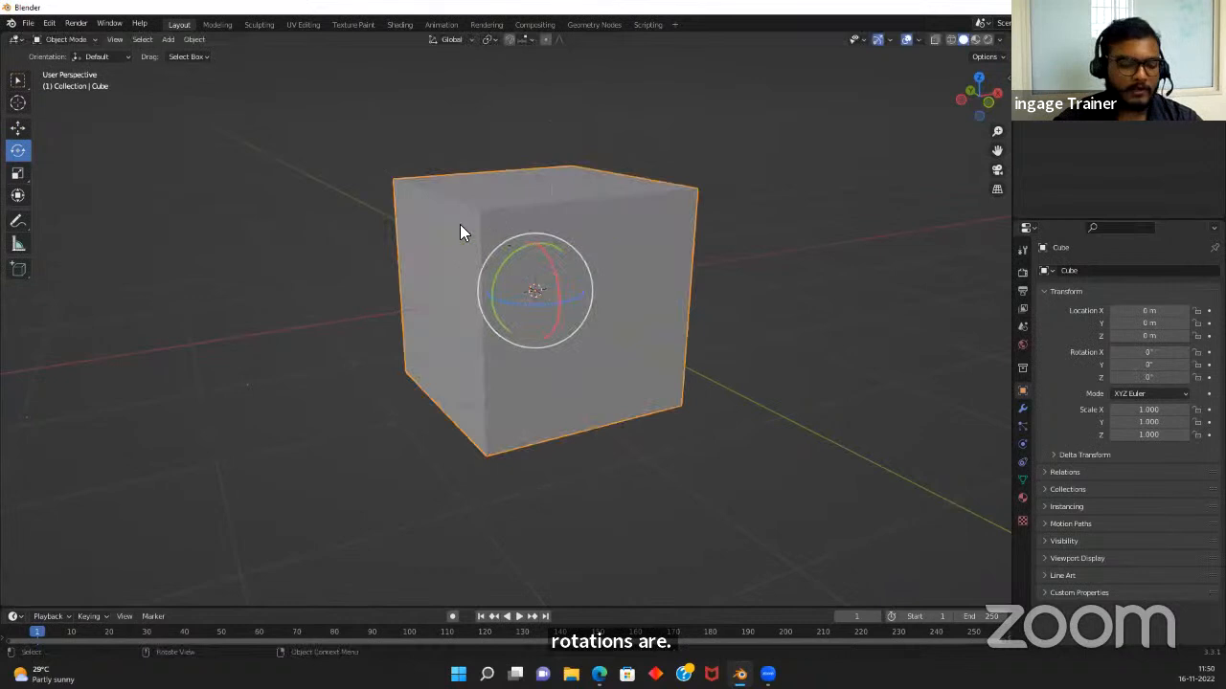
Try rotating the cube about the global X, Y and Z axes in turn, cancel the rotation and deselect the cube
{"action": "key", "text": "r"}
{"action": "key", "text": "x"}
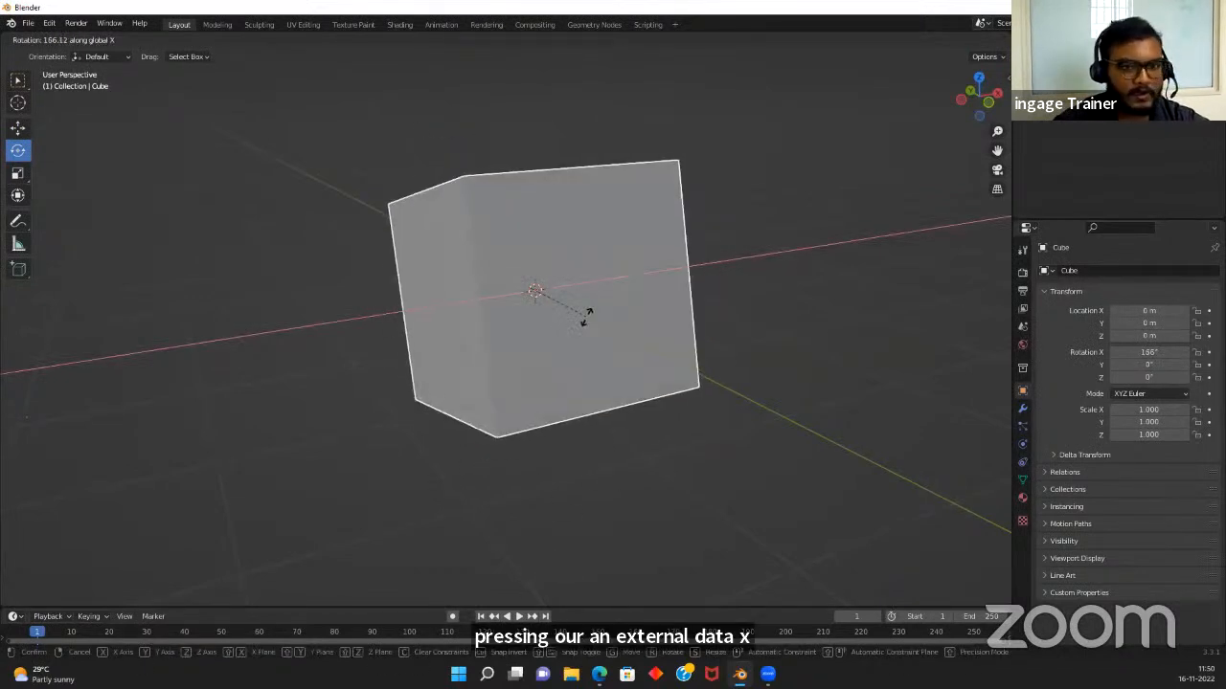
{"action": "key", "text": "y"}
{"action": "key", "text": "z"}
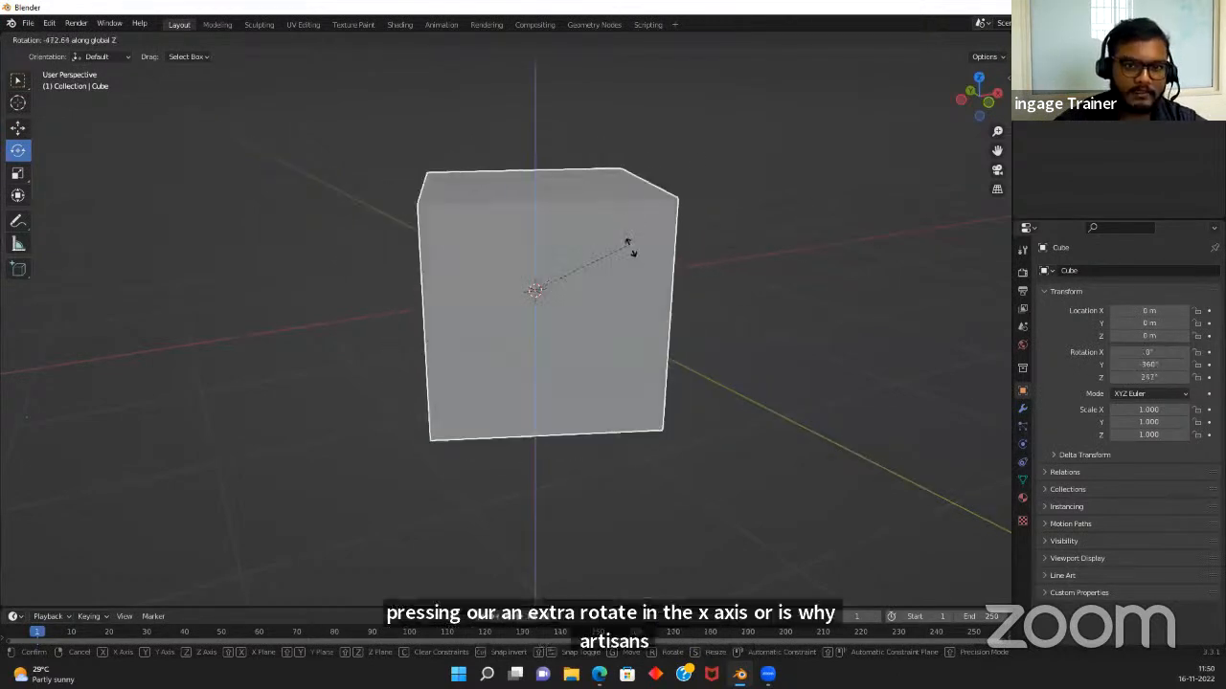
{"action": "key", "text": "x"}
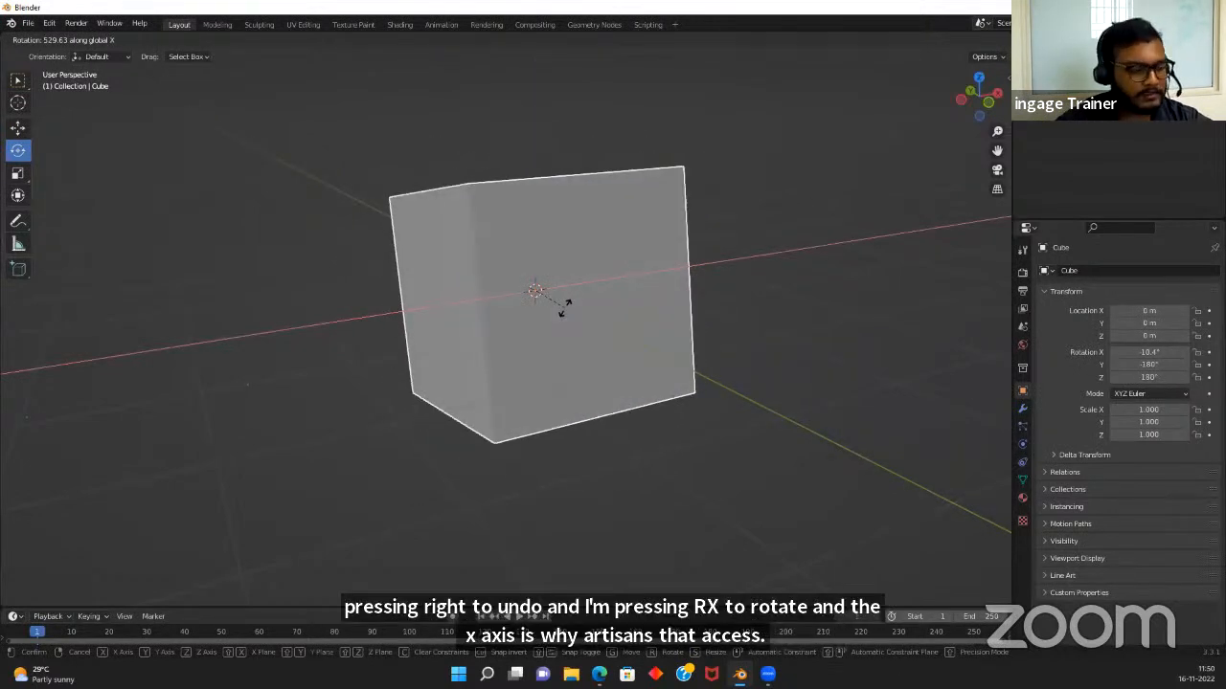
{"action": "key", "text": "y"}
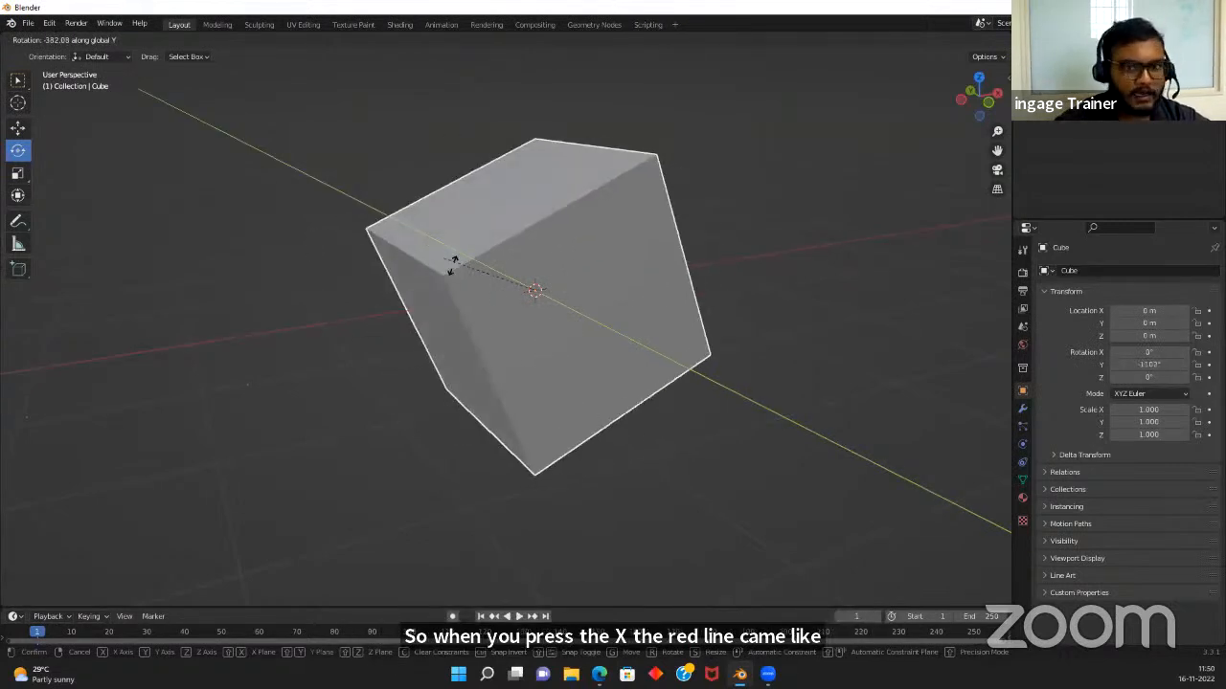
{"action": "key", "text": "z"}
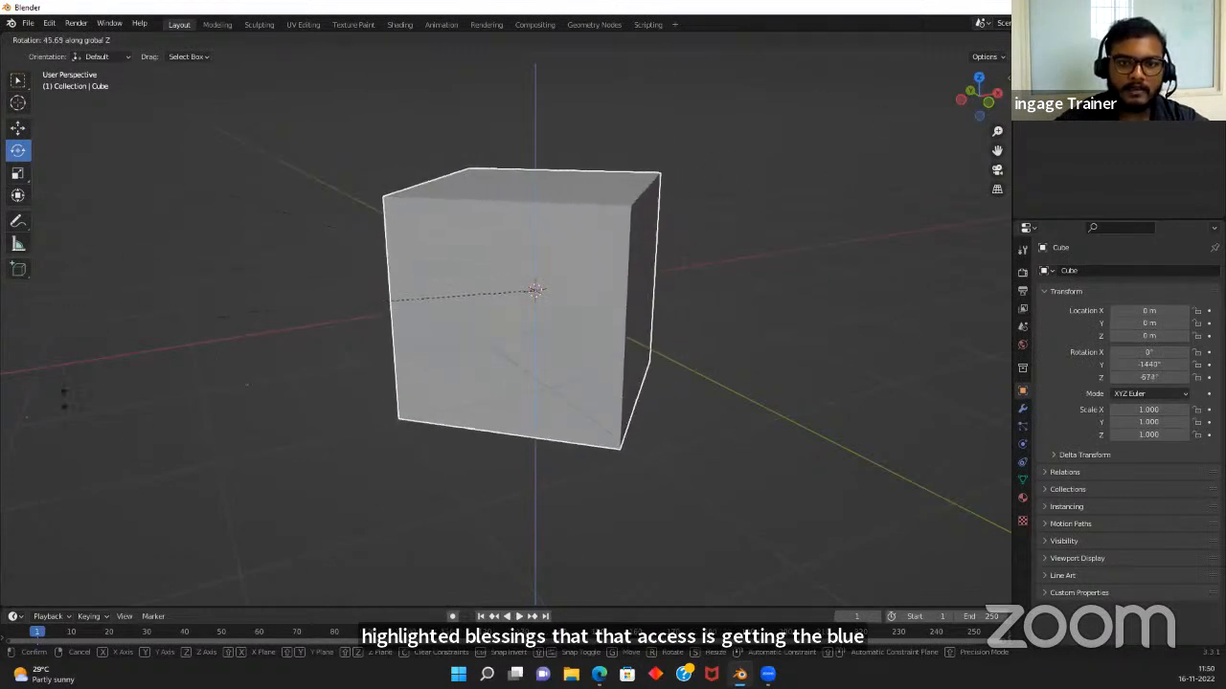
{"action": "right_click", "coordinate": [565, 309]}
{"action": "left_click", "coordinate": [786, 309]}
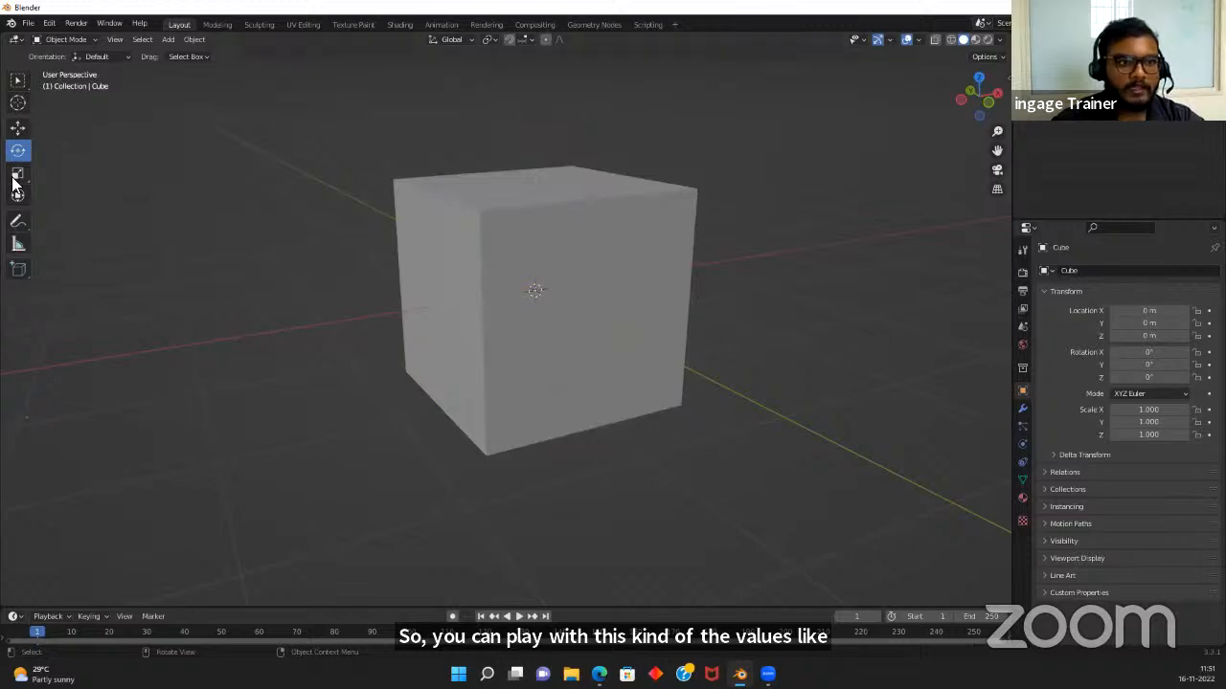
Reselect the cube in the viewport
{"action": "scroll", "coordinate": [623, 269], "scroll_direction": "down", "scroll_amount": 3}
{"action": "middle_click_drag", "start_coordinate": [654, 300], "coordinate": [605, 337]}
{"action": "scroll", "coordinate": [600, 325], "scroll_direction": "up", "scroll_amount": 3}
{"action": "left_click", "coordinate": [560, 339]}
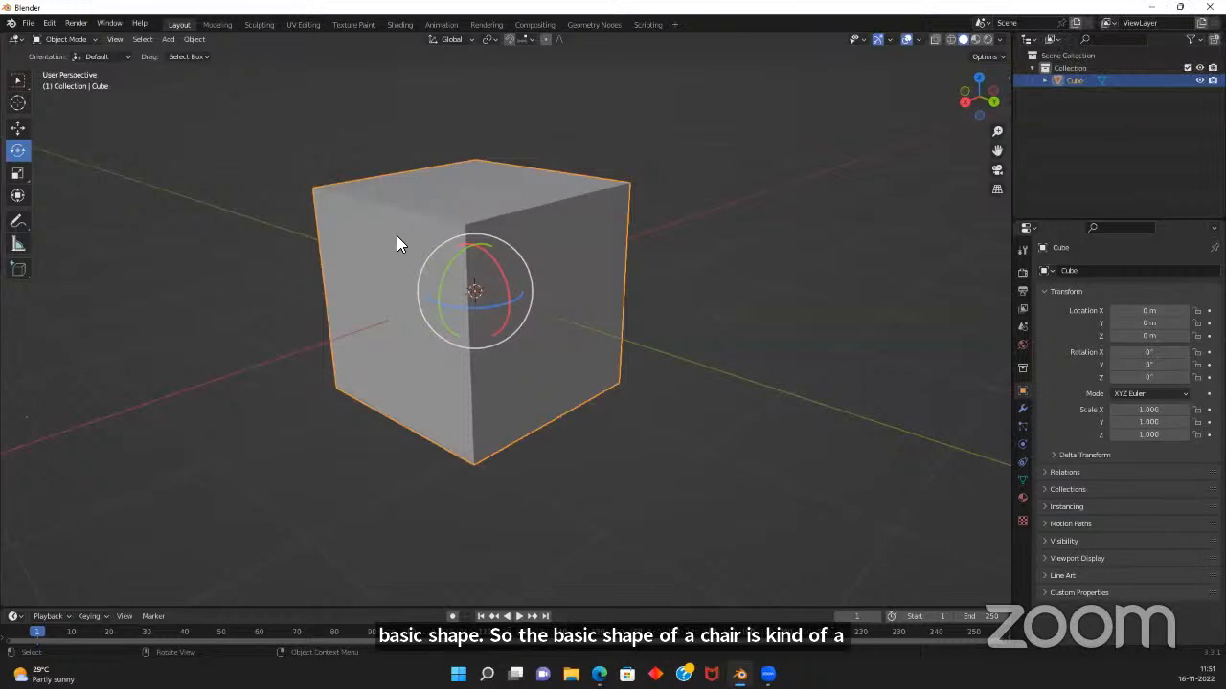
{"action": "scroll", "coordinate": [396, 236], "scroll_direction": "down", "scroll_amount": 2}
{"action": "scroll", "coordinate": [396, 236], "scroll_direction": "up", "scroll_amount": 2}
{"action": "scroll", "coordinate": [395, 237], "scroll_direction": "down", "scroll_amount": 2}
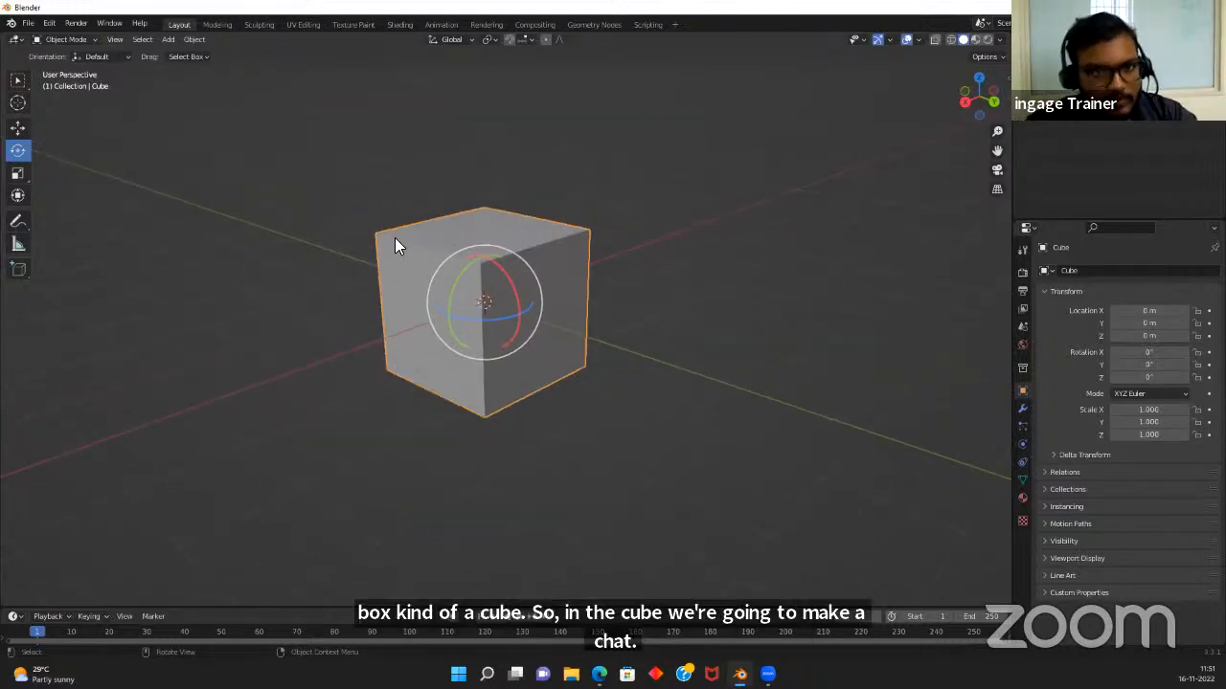
{"action": "scroll", "coordinate": [435, 315], "scroll_direction": "up", "scroll_amount": 2}
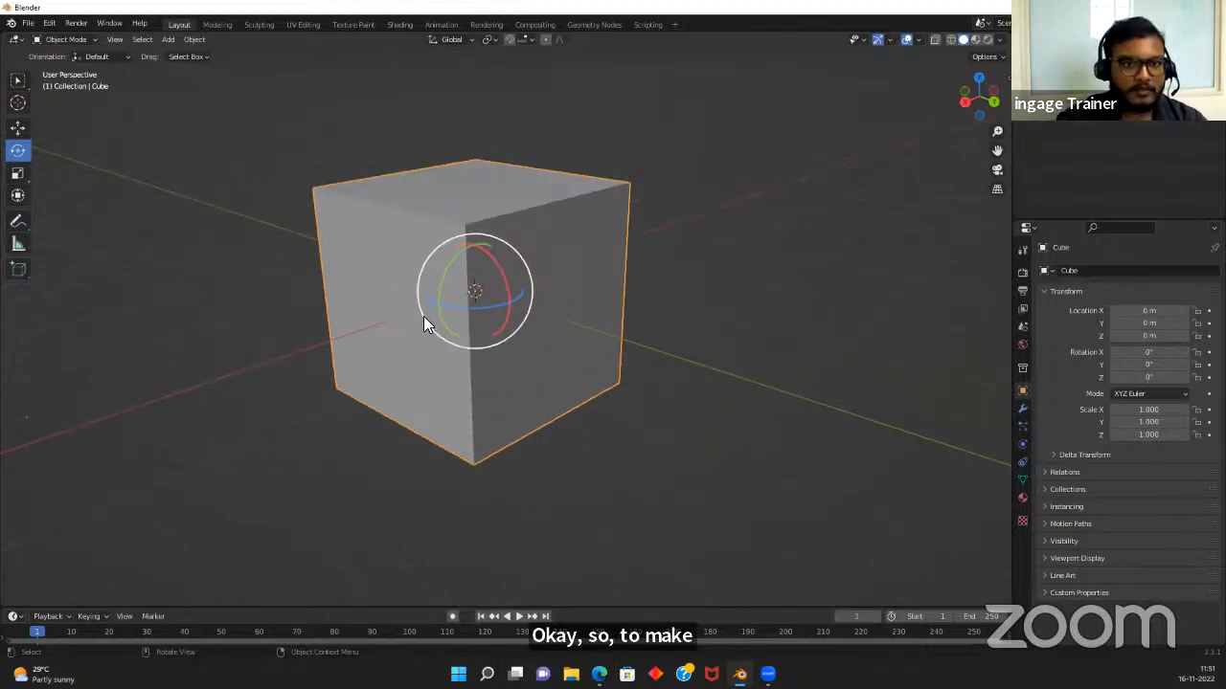
{"action": "scroll", "coordinate": [423, 316], "scroll_direction": "down", "scroll_amount": 3}
{"action": "scroll", "coordinate": [425, 323], "scroll_direction": "up", "scroll_amount": 2}
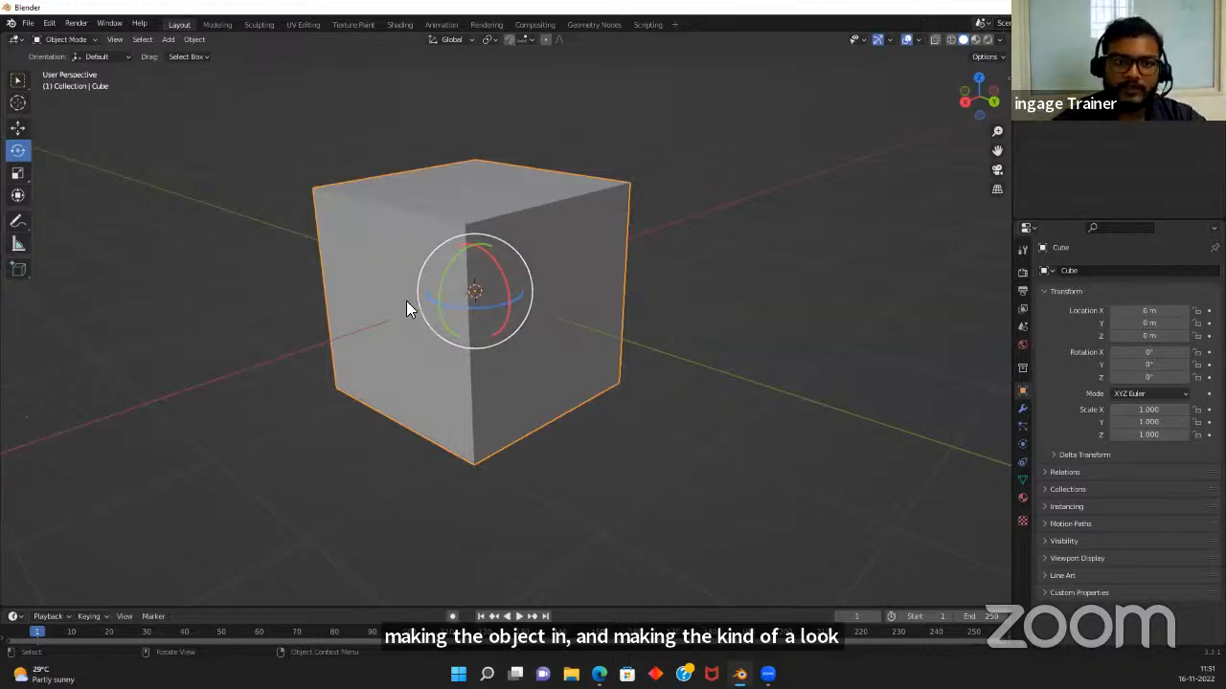
{"action": "middle_click_drag", "start_coordinate": [403, 317], "coordinate": [555, 380]}
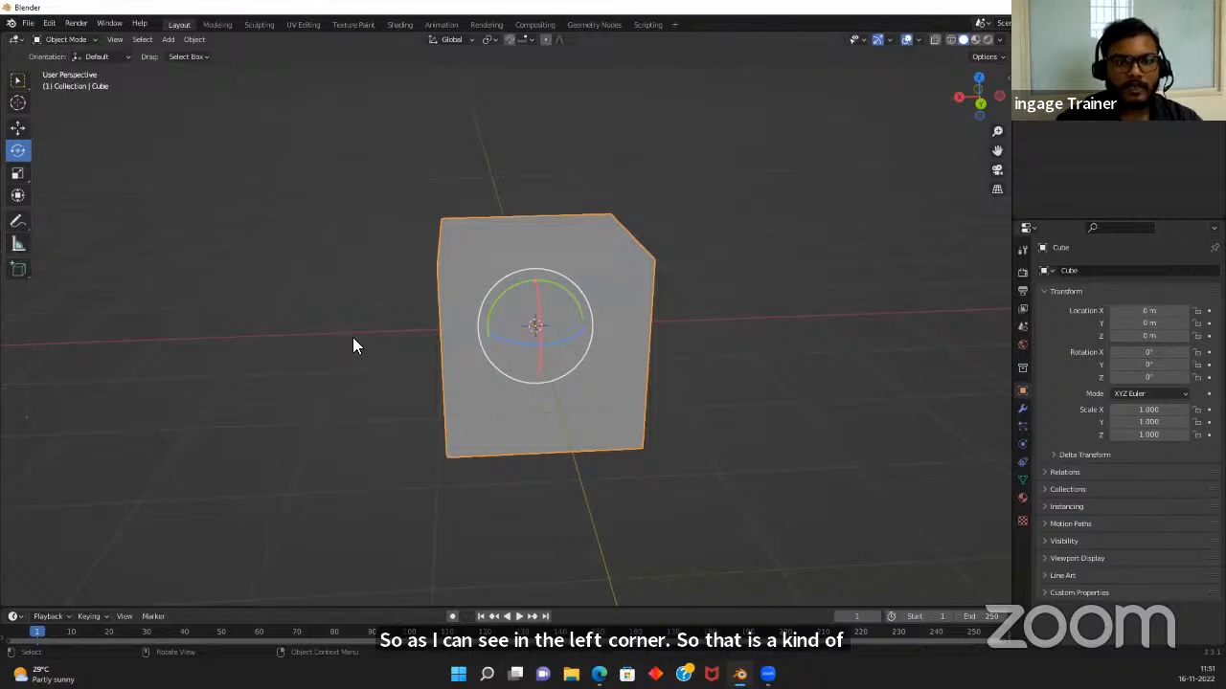
{"action": "middle_click_drag", "start_coordinate": [352, 345], "coordinate": [535, 469]}
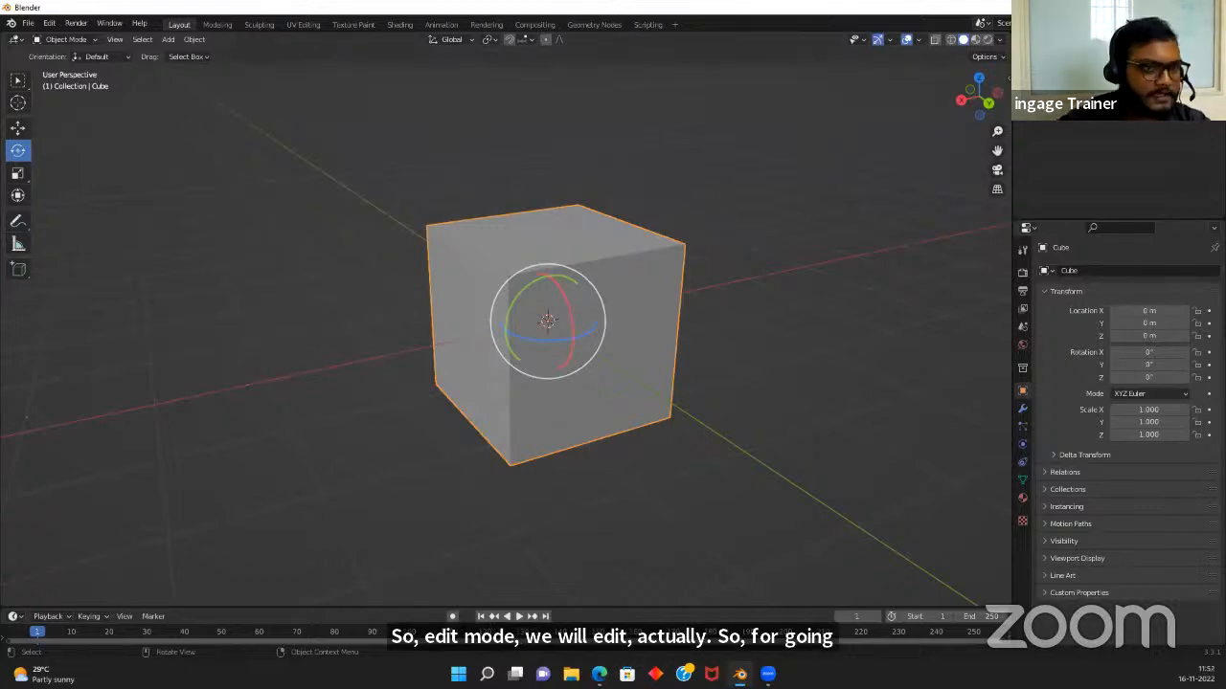
Toggle the cube repeatedly between Object Mode and Edit Mode, ending in Edit Mode
{"action": "key", "text": "Tab"}
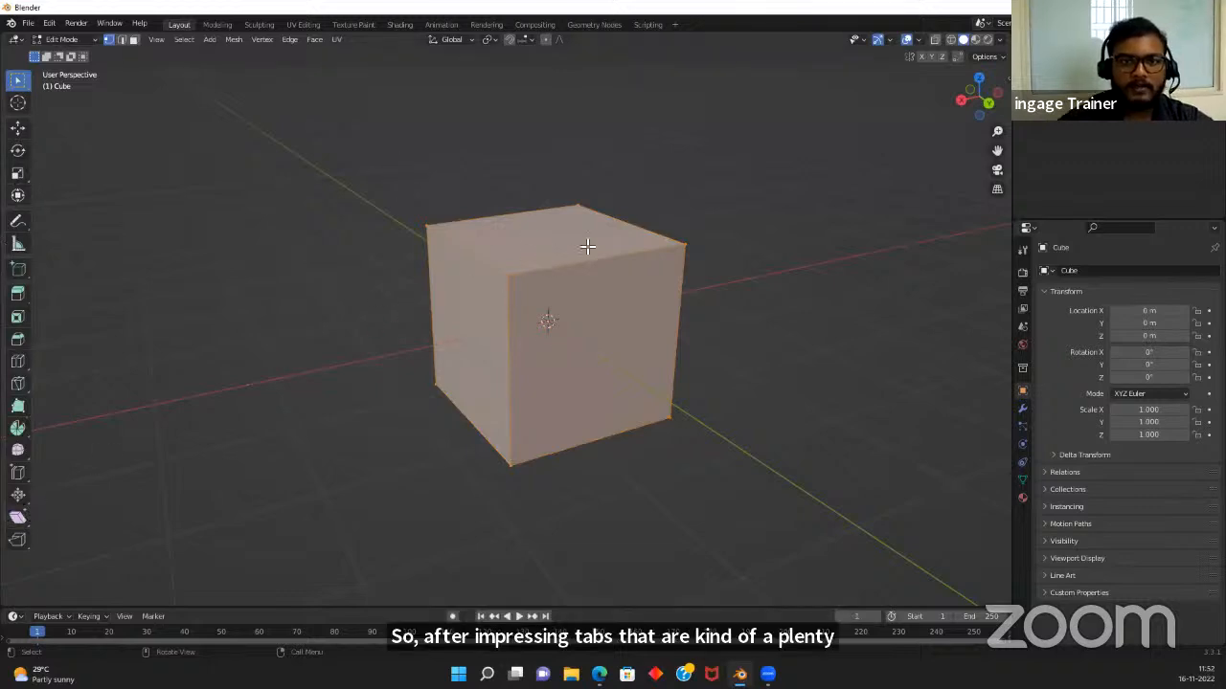
{"action": "key", "text": "Tab"}
{"action": "key", "text": "Tab"}
{"action": "key", "text": "Tab"}
{"action": "key", "text": "Tab"}
{"action": "key", "text": "Tab"}
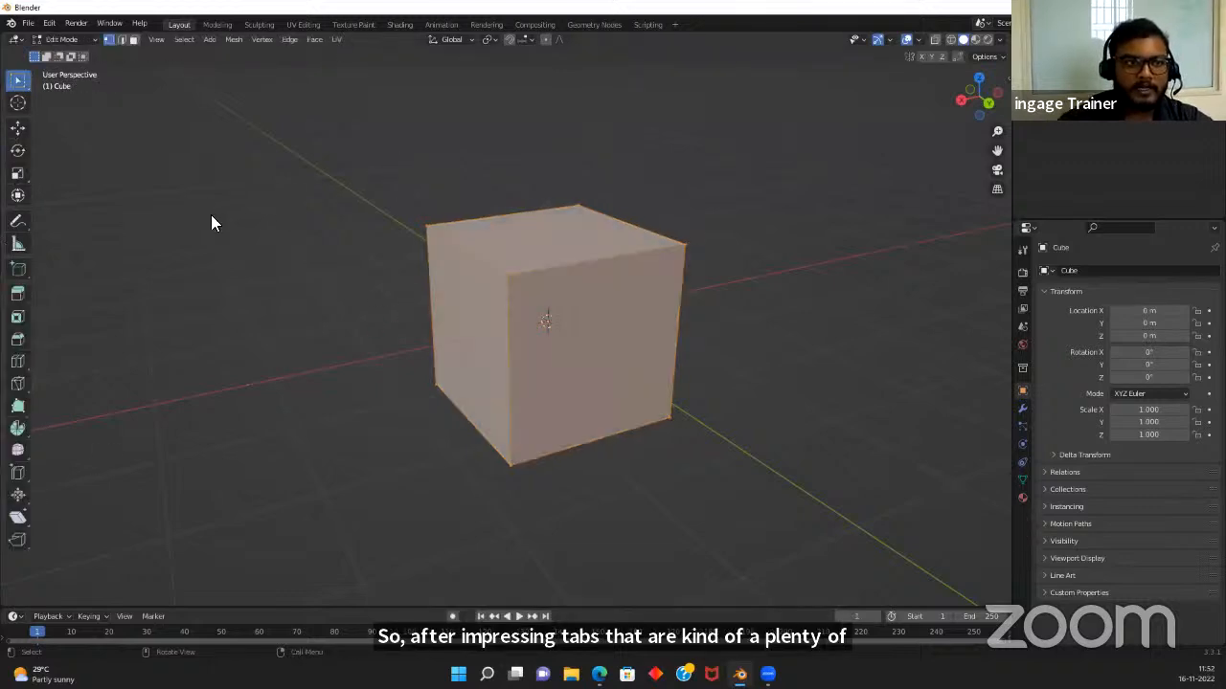
{"action": "key", "text": "Tab"}
{"action": "key", "text": "Tab"}
{"action": "key", "text": "Tab"}
{"action": "key", "text": "Tab"}
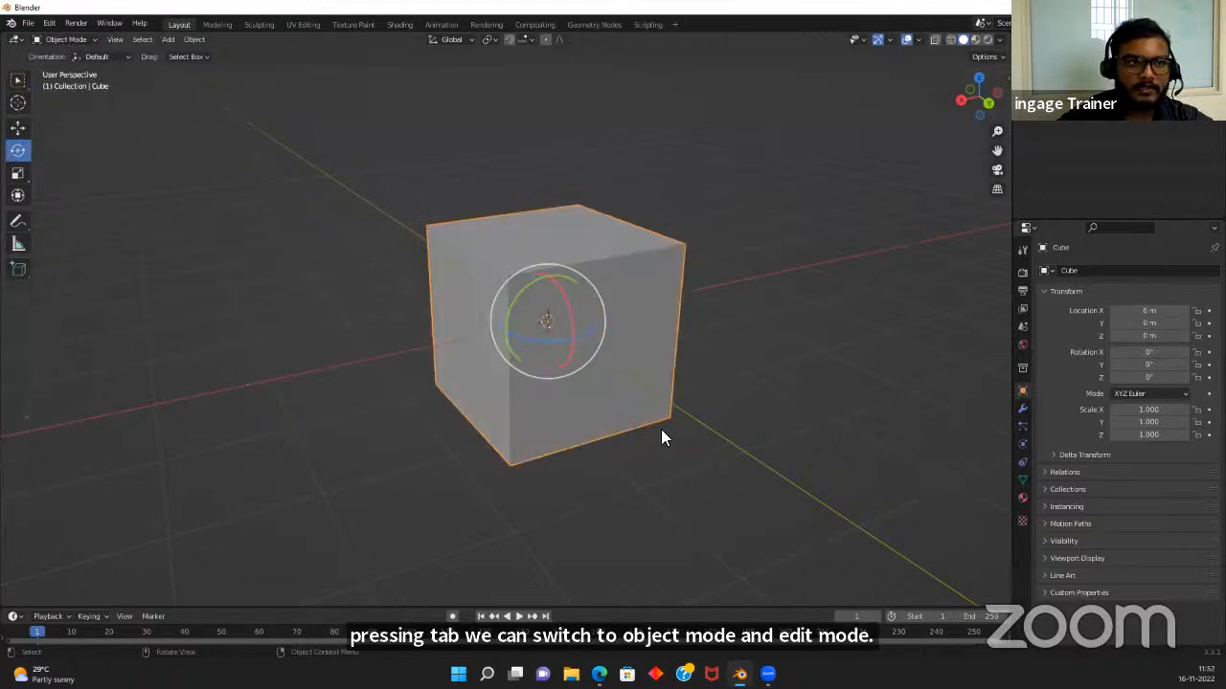
{"action": "key", "text": "Tab"}
{"action": "key", "text": "Tab"}
{"action": "key", "text": "Tab"}
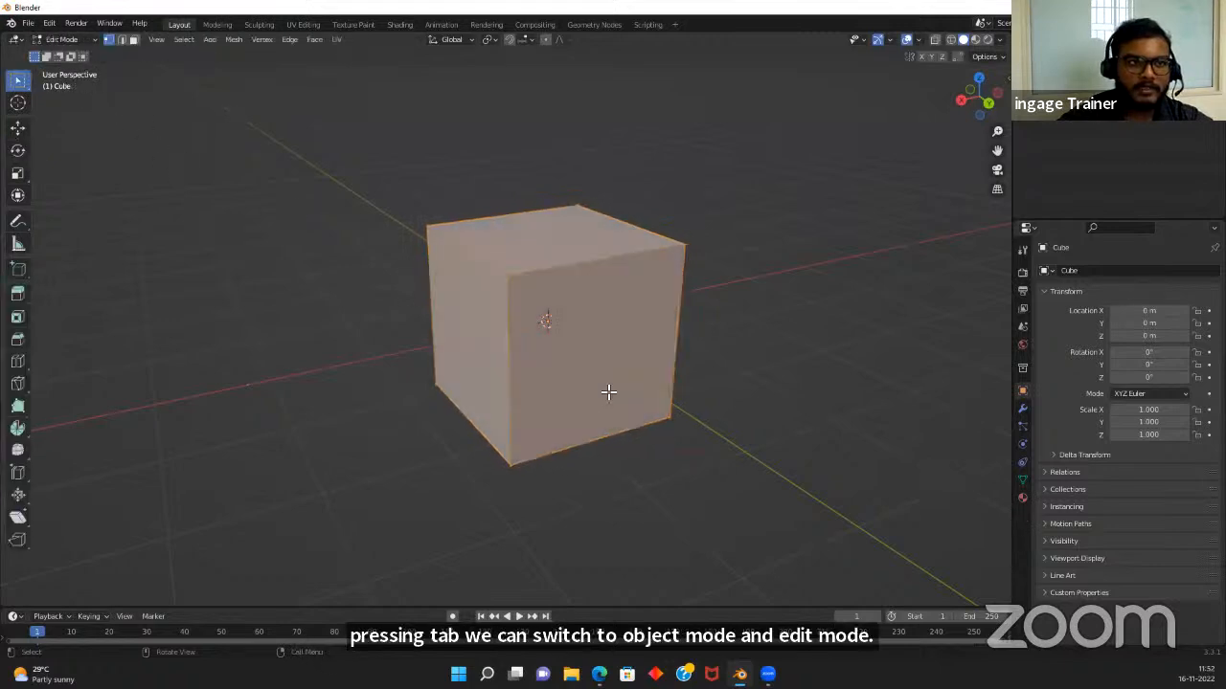
Set the interaction mode to Object Mode and return it to Edit Mode
{"action": "left_click", "coordinate": [88, 38]}
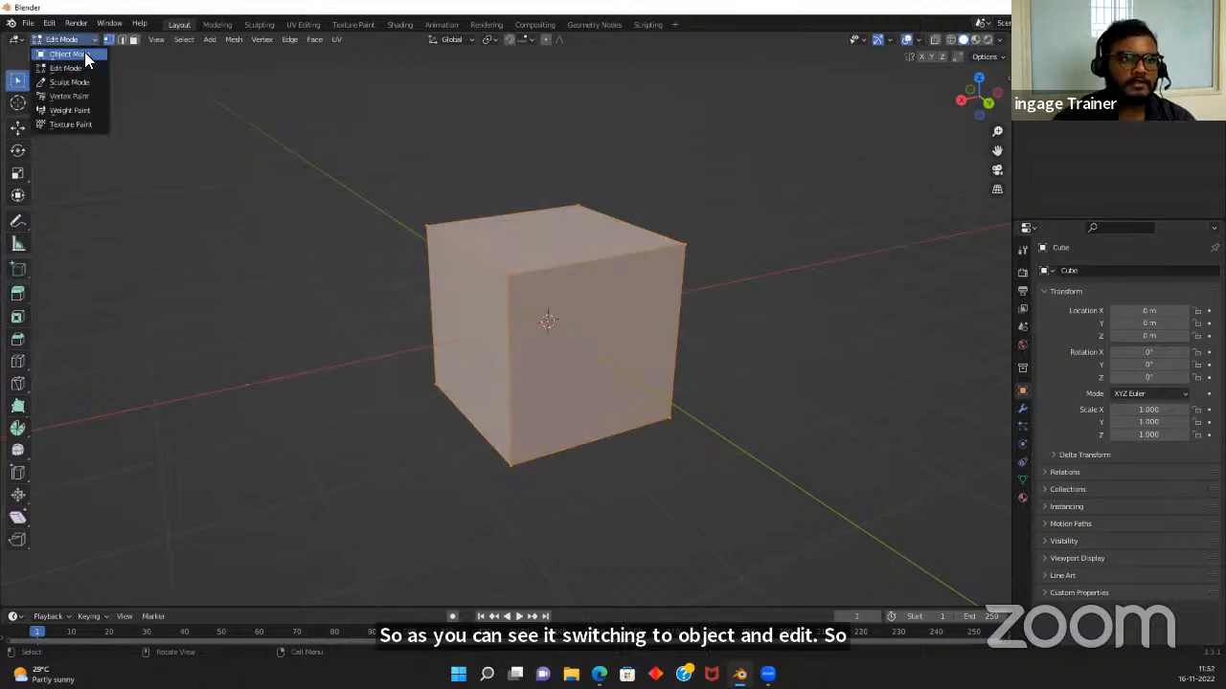
{"action": "left_click", "coordinate": [85, 51]}
{"action": "left_click", "coordinate": [83, 38]}
{"action": "left_click", "coordinate": [75, 61]}
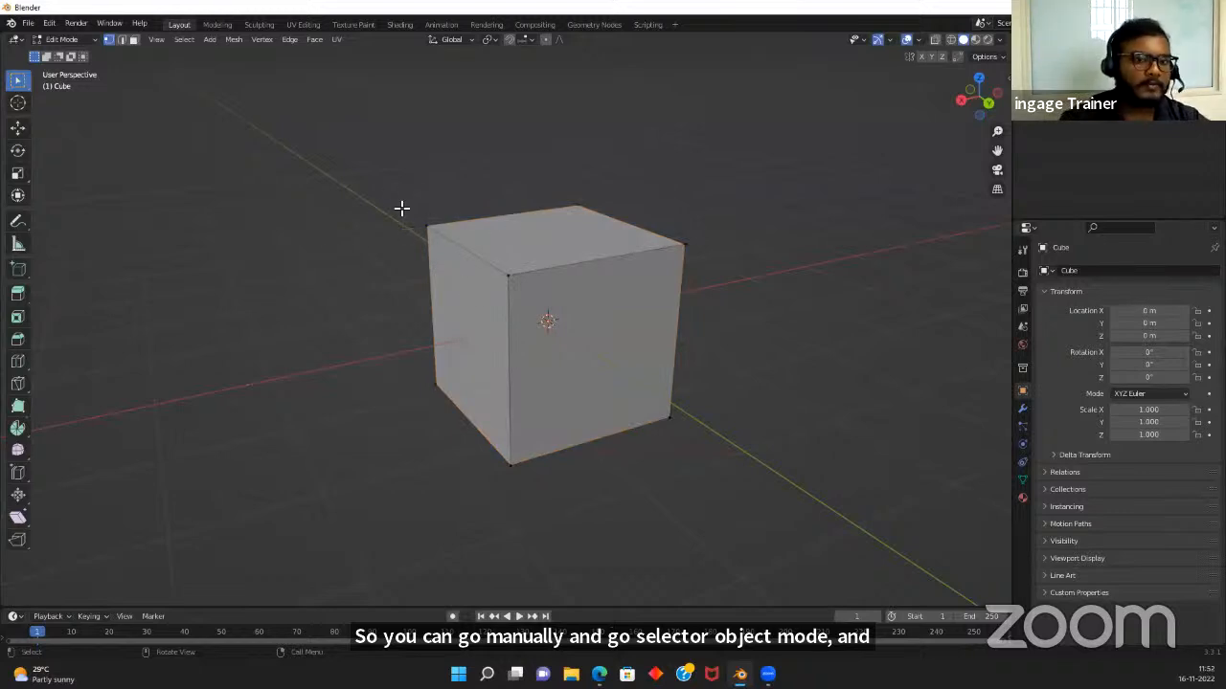
Box-select individual corner vertices of the cube one after another, trying several upper corners and the nearest lower one
{"action": "scroll", "coordinate": [549, 264], "scroll_direction": "up", "scroll_amount": 4}
{"action": "scroll", "coordinate": [549, 264], "scroll_direction": "down", "scroll_amount": 5}
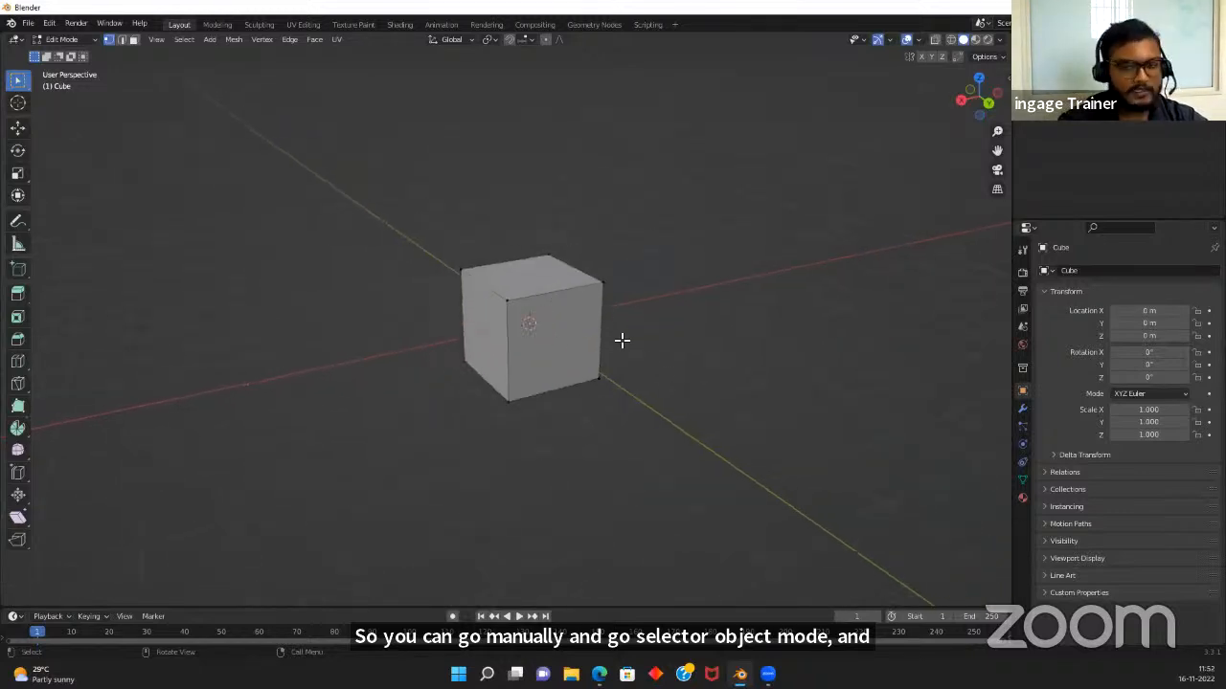
{"action": "middle_click_drag", "start_coordinate": [622, 339], "coordinate": [606, 378]}
{"action": "scroll", "coordinate": [545, 361], "scroll_direction": "up", "scroll_amount": 3}
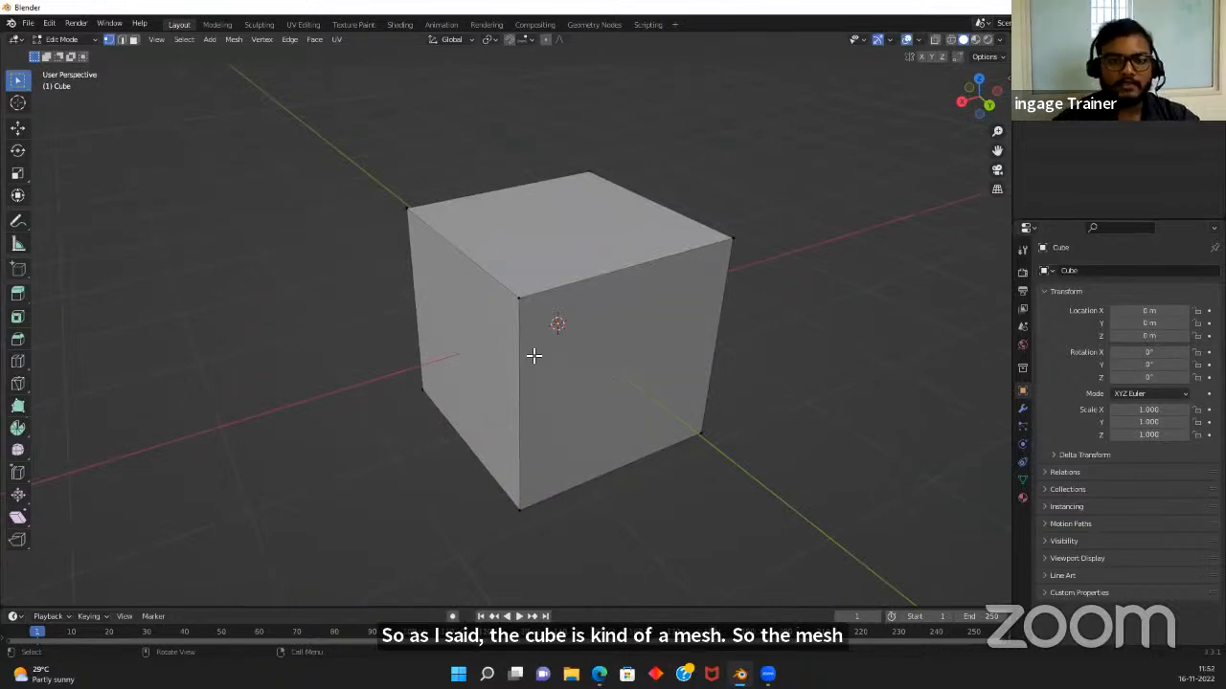
{"action": "left_click_drag", "start_coordinate": [491, 279], "coordinate": [581, 357]}
{"action": "left_click_drag", "start_coordinate": [397, 179], "coordinate": [448, 249]}
{"action": "left_click_drag", "start_coordinate": [710, 220], "coordinate": [748, 278]}
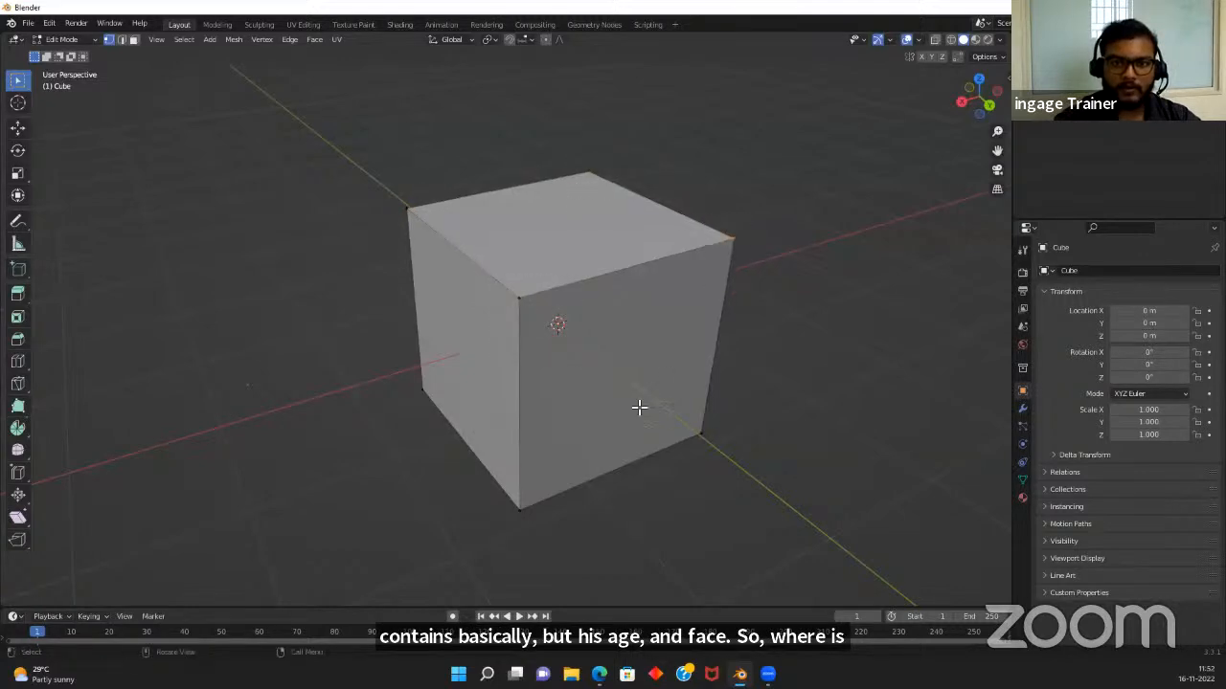
{"action": "middle_click_drag", "start_coordinate": [637, 405], "coordinate": [568, 290]}
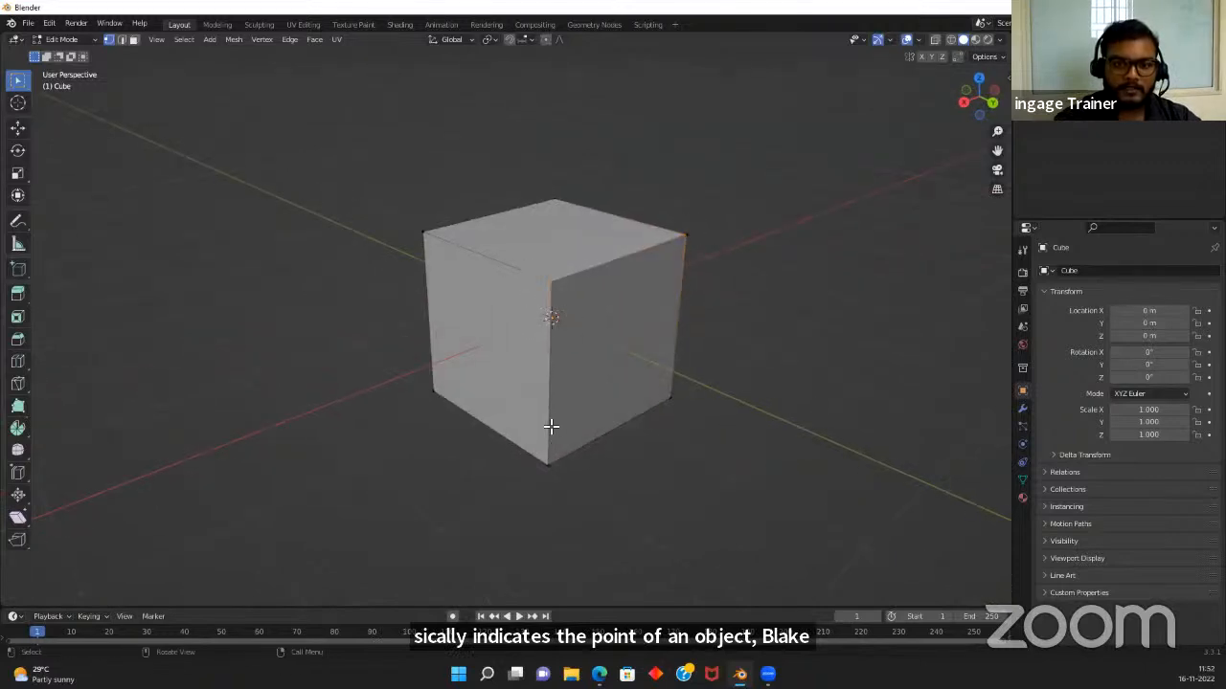
{"action": "left_click_drag", "start_coordinate": [539, 446], "coordinate": [581, 492], "text": "shift"}
{"action": "left_click_drag", "start_coordinate": [402, 220], "coordinate": [587, 301]}
Select the nearest upper corner vertex, try moving it freely and along the global X axis by about 0.88 m, and cancel the move
{"action": "left_click_drag", "start_coordinate": [532, 254], "coordinate": [583, 324]}
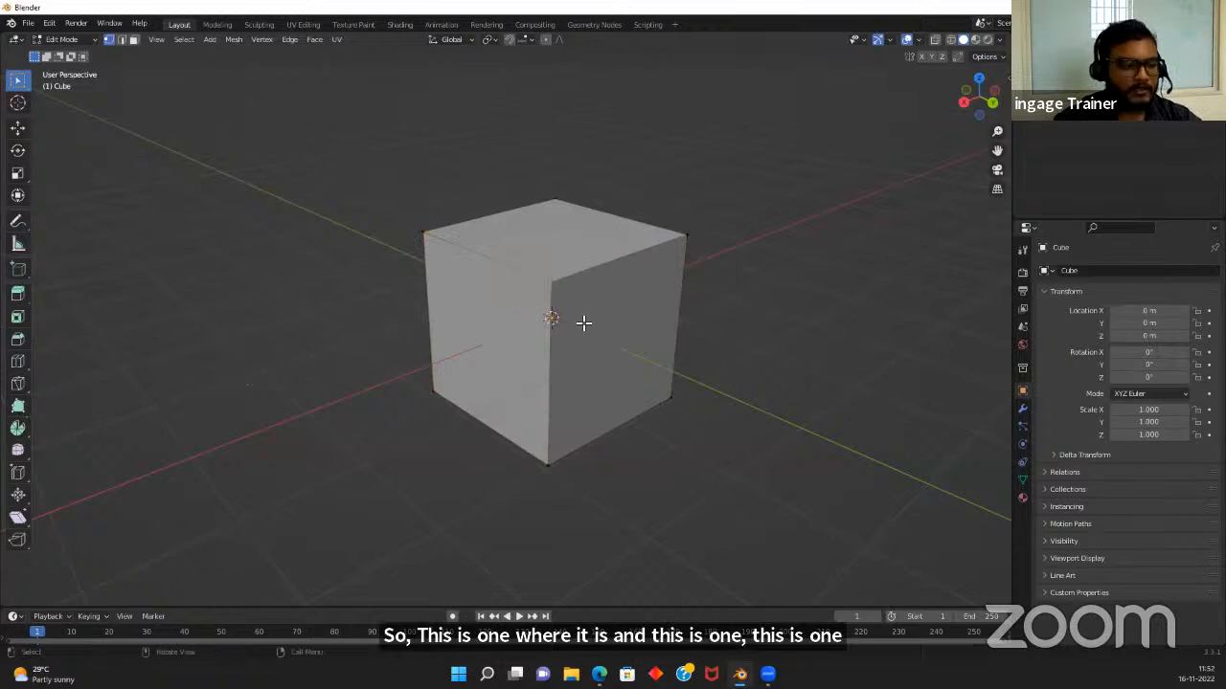
{"action": "key", "text": "g"}
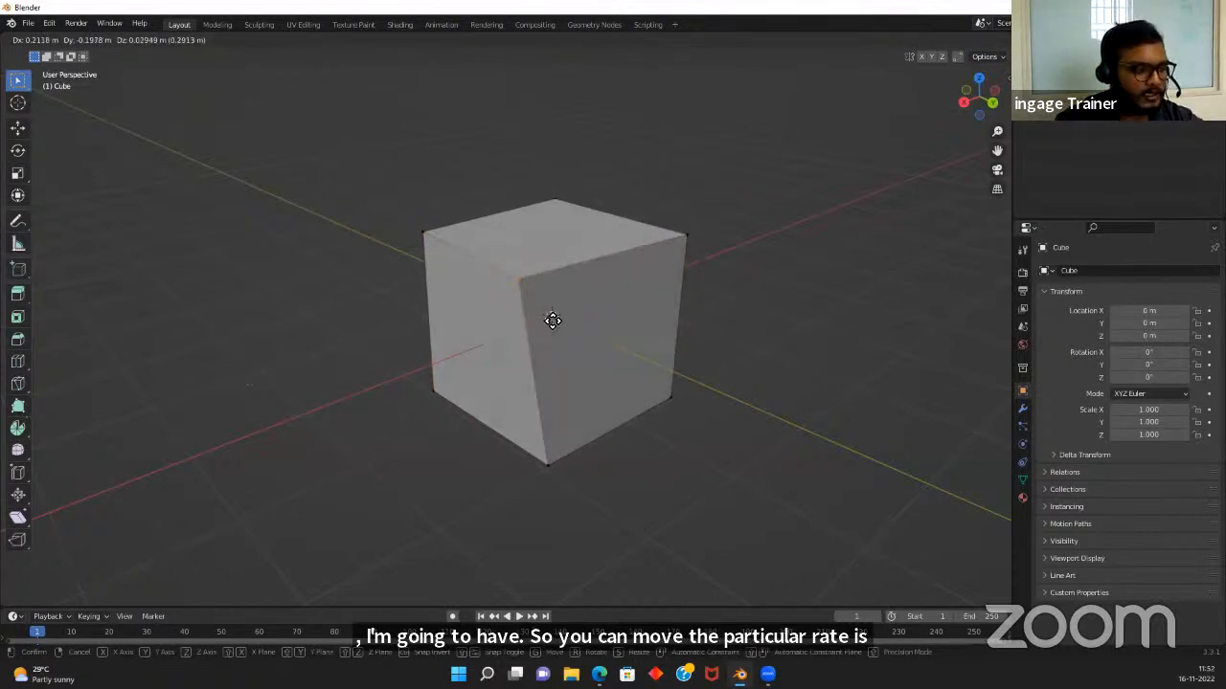
{"action": "key", "text": "x"}
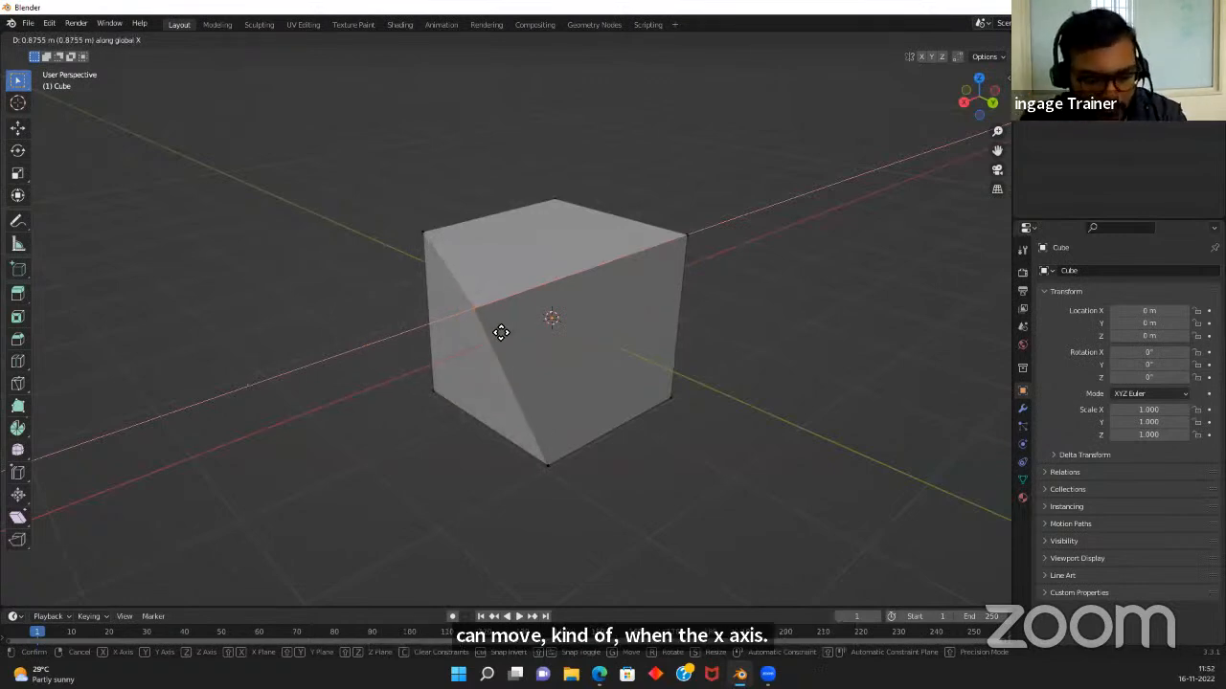
{"action": "right_click", "coordinate": [547, 319]}
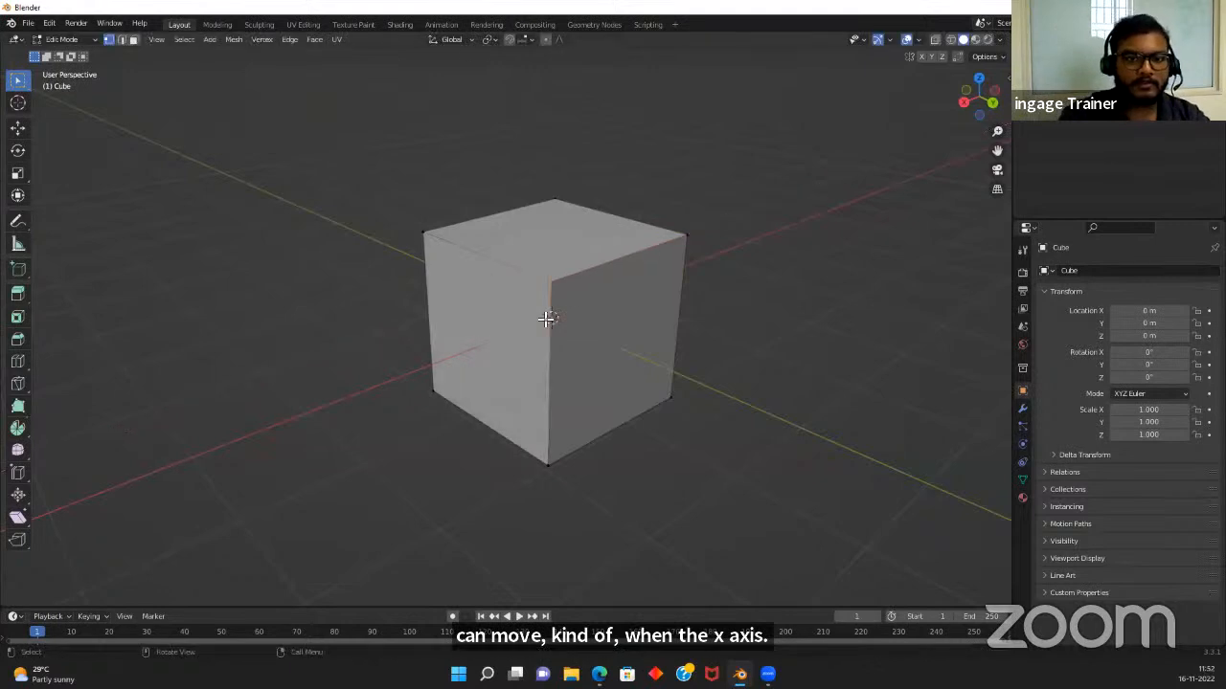
Box-select the cube's top corner vertices, extending the selection until all four are selected together
{"action": "middle_click_drag", "start_coordinate": [648, 363], "coordinate": [612, 326]}
{"action": "left_click_drag", "start_coordinate": [651, 240], "coordinate": [752, 311]}
{"action": "middle_click_drag", "start_coordinate": [826, 443], "coordinate": [672, 411]}
{"action": "left_click_drag", "start_coordinate": [297, 222], "coordinate": [359, 273]}
{"action": "middle_click_drag", "start_coordinate": [399, 282], "coordinate": [450, 289]}
{"action": "left_click_drag", "start_coordinate": [531, 268], "coordinate": [665, 422]}
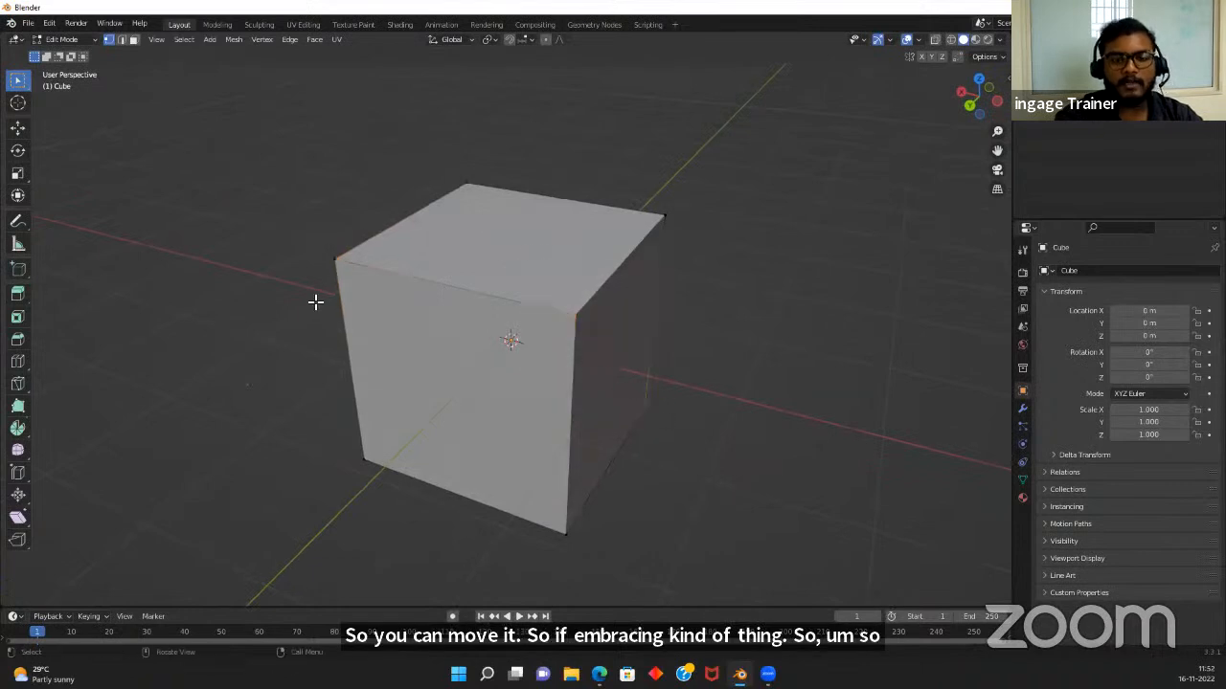
{"action": "middle_click_drag", "start_coordinate": [527, 396], "coordinate": [581, 419]}
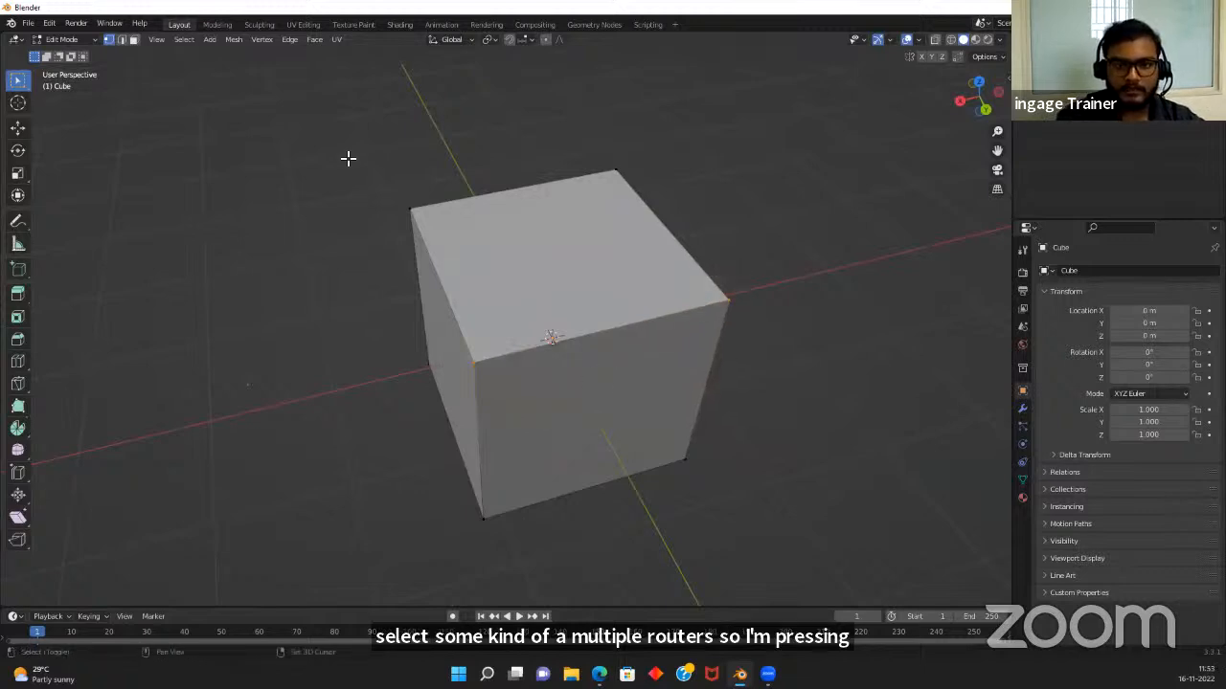
{"action": "left_click_drag", "start_coordinate": [370, 177], "coordinate": [476, 275]}
{"action": "left_click_drag", "start_coordinate": [586, 151], "coordinate": [644, 198], "text": "shift"}
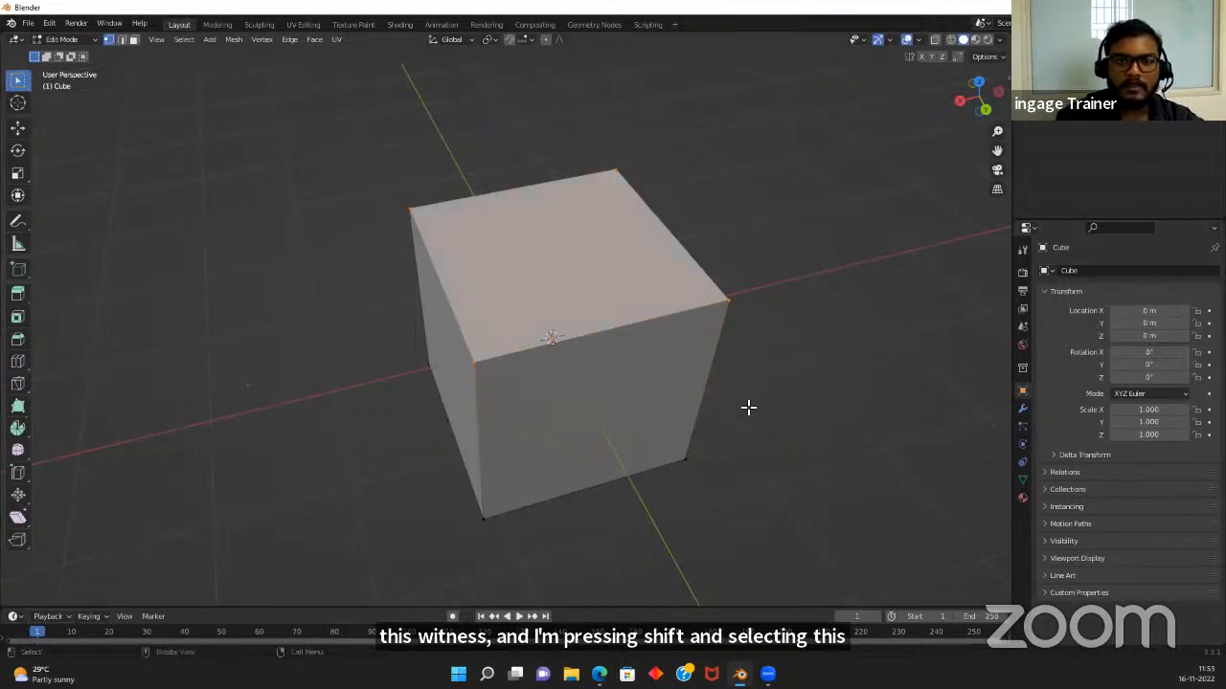
Clear the selection of the cube's top vertices
{"action": "middle_click_drag", "start_coordinate": [747, 407], "coordinate": [219, 97]}
{"action": "left_click", "coordinate": [671, 270]}
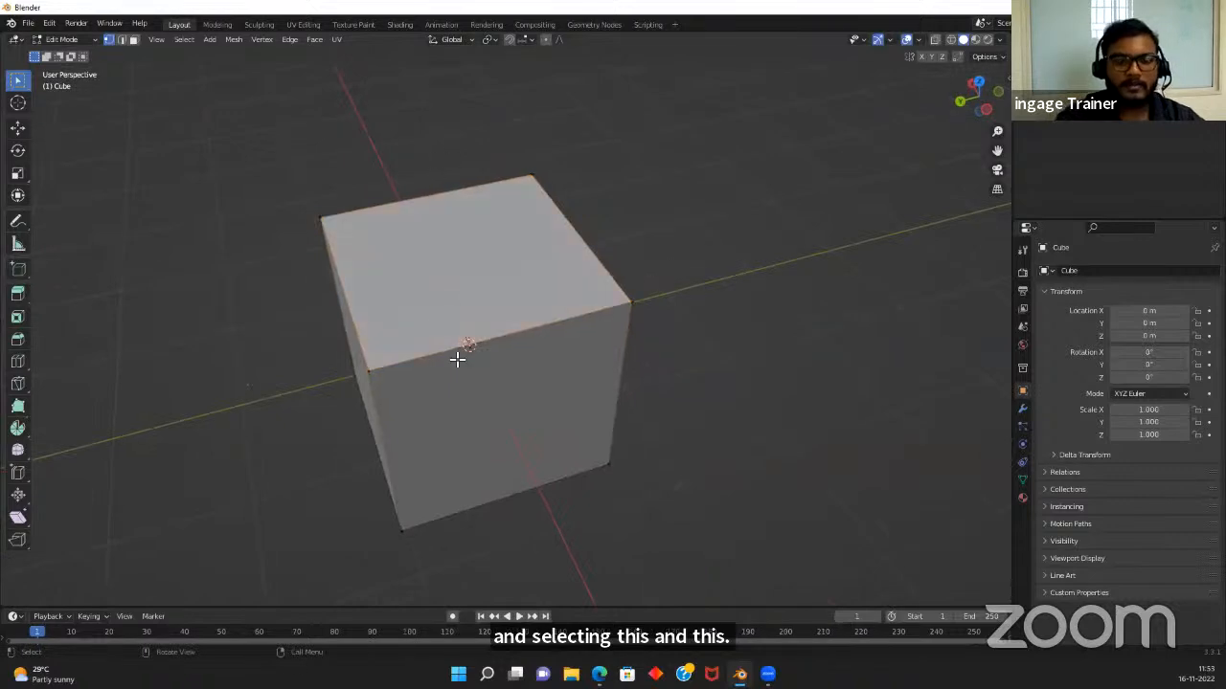
{"action": "scroll", "coordinate": [453, 350], "scroll_direction": "up", "scroll_amount": 2}
{"action": "scroll", "coordinate": [450, 348], "scroll_direction": "down", "scroll_amount": 2}
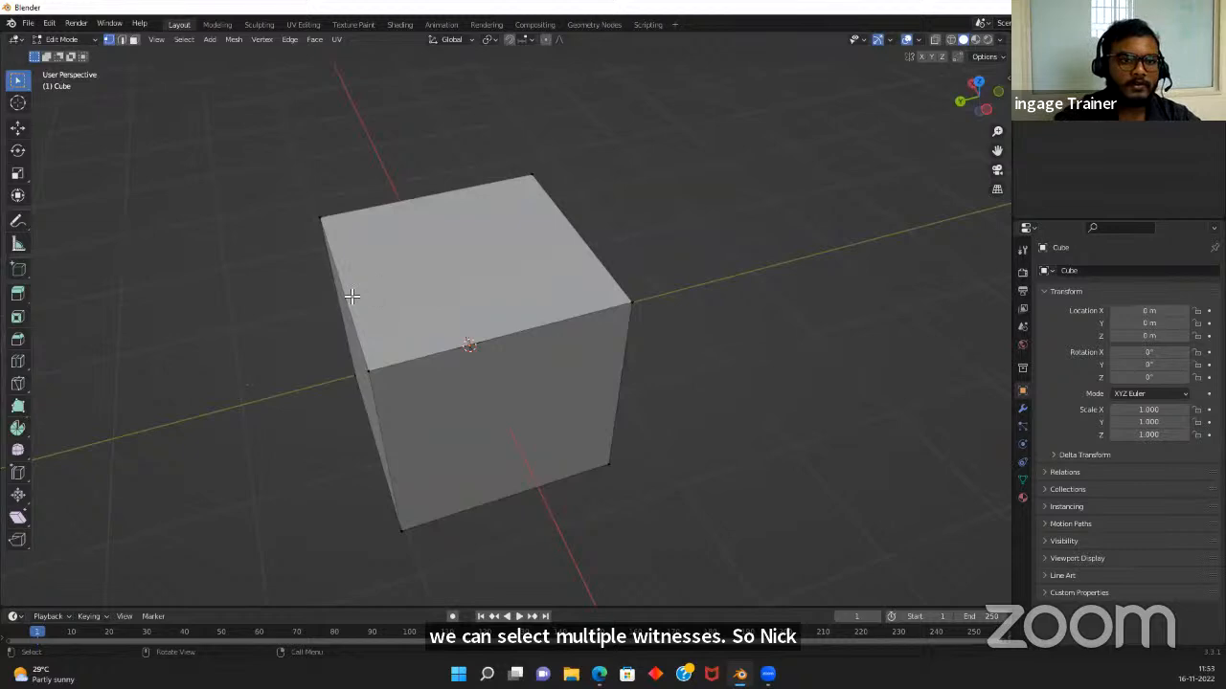
Switch to edge selection and select an edge along the cube's top face
{"action": "left_click", "coordinate": [121, 41]}
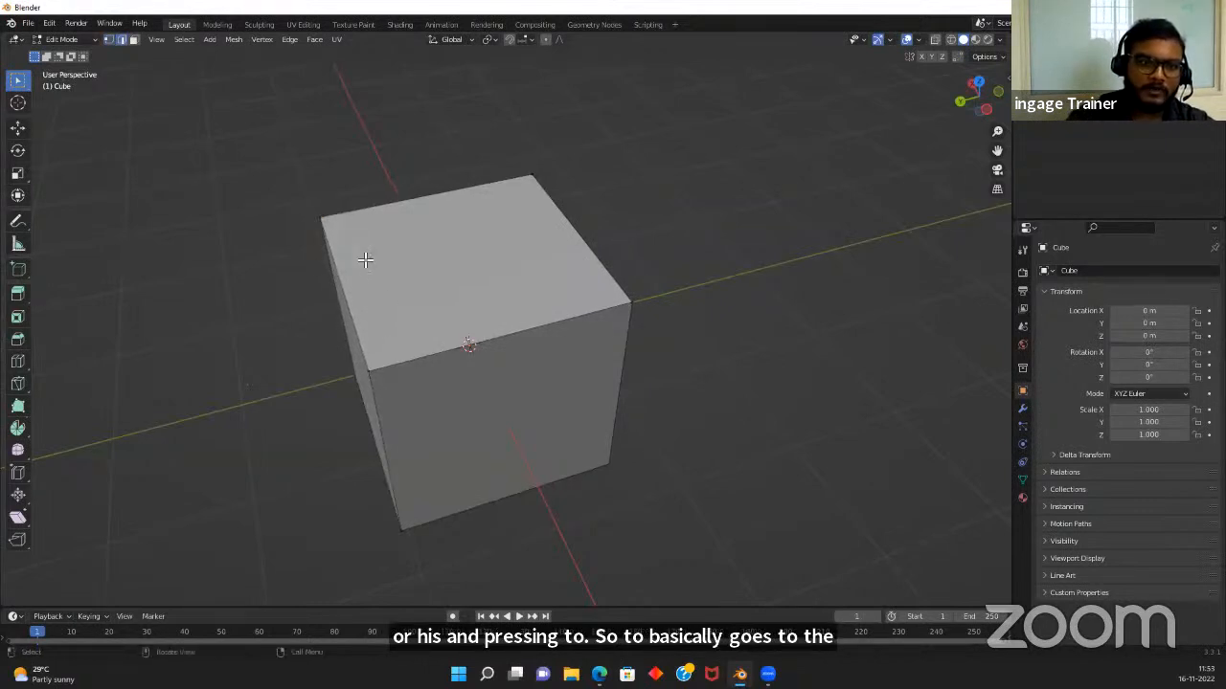
{"action": "left_click", "coordinate": [340, 280]}
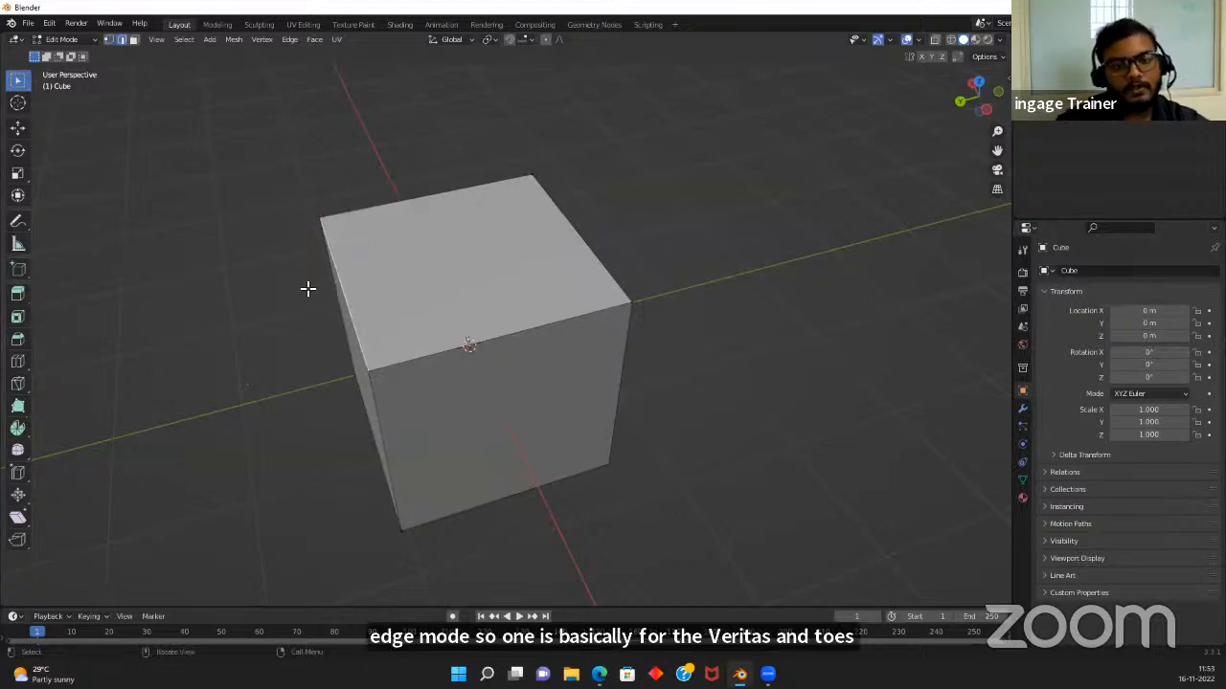
{"action": "middle_click_drag", "start_coordinate": [441, 403], "coordinate": [487, 391]}
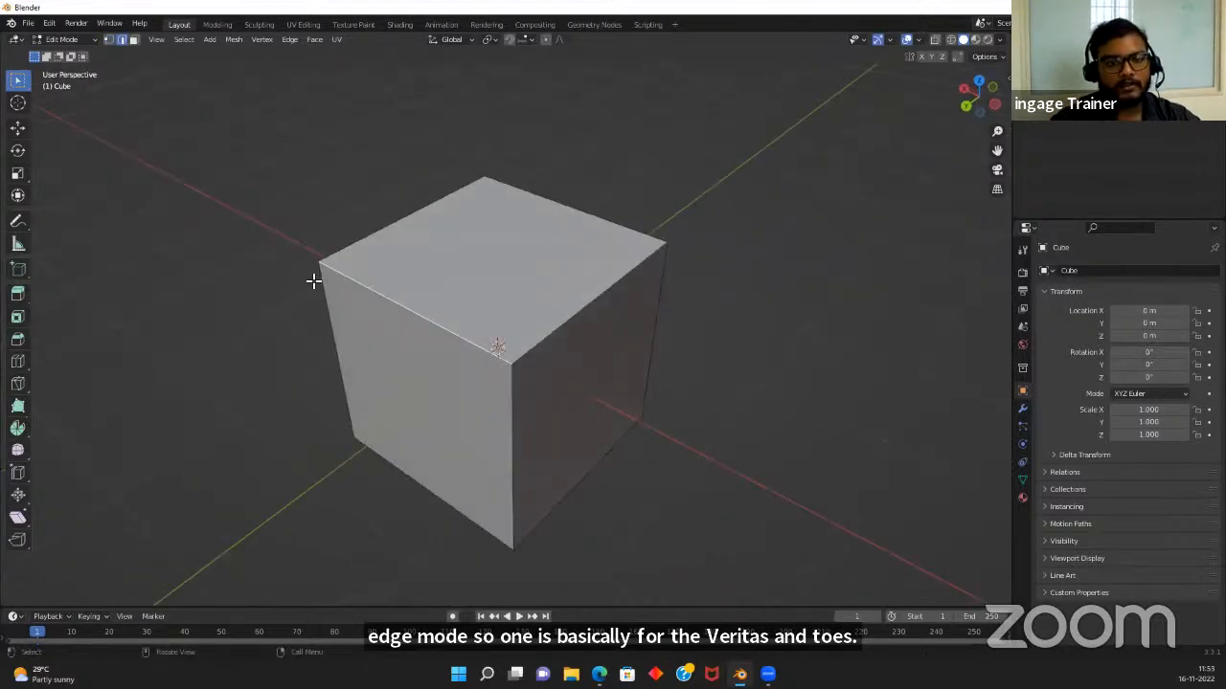
{"action": "left_click", "coordinate": [549, 338]}
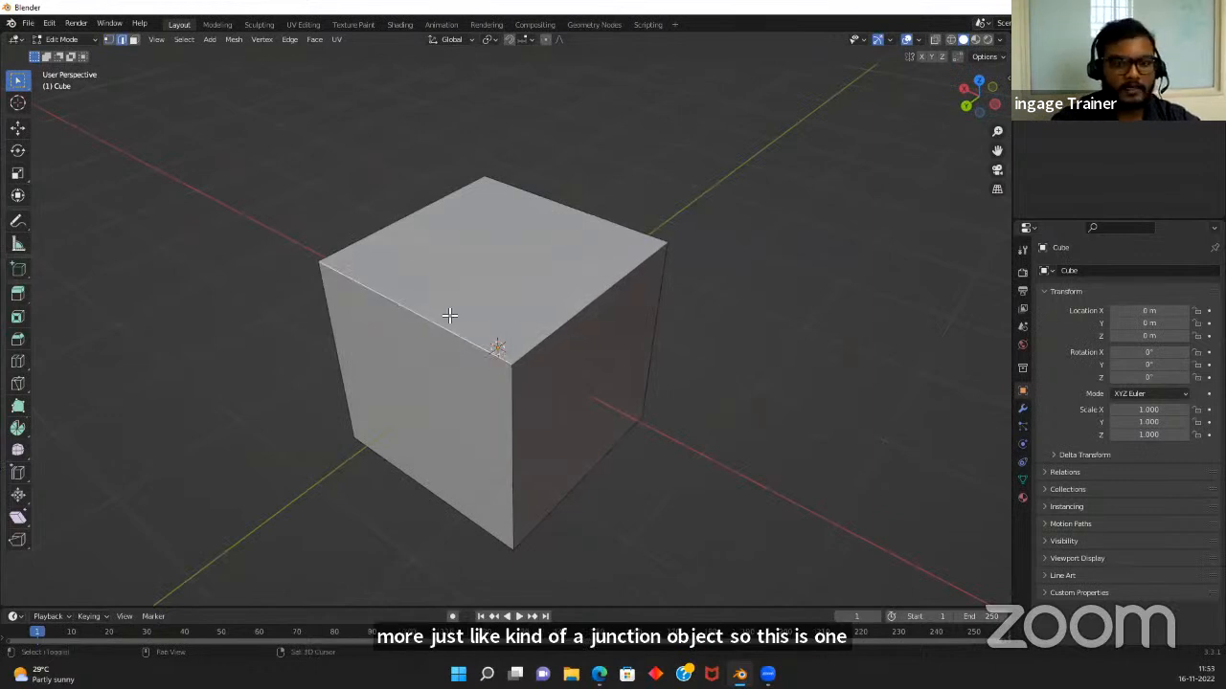
Extend the edge selection around the cube's top face, try moving those edges along the global X axis, and clear the selection
{"action": "left_click", "coordinate": [408, 222], "text": "shift"}
{"action": "left_click", "coordinate": [540, 200], "text": "shift"}
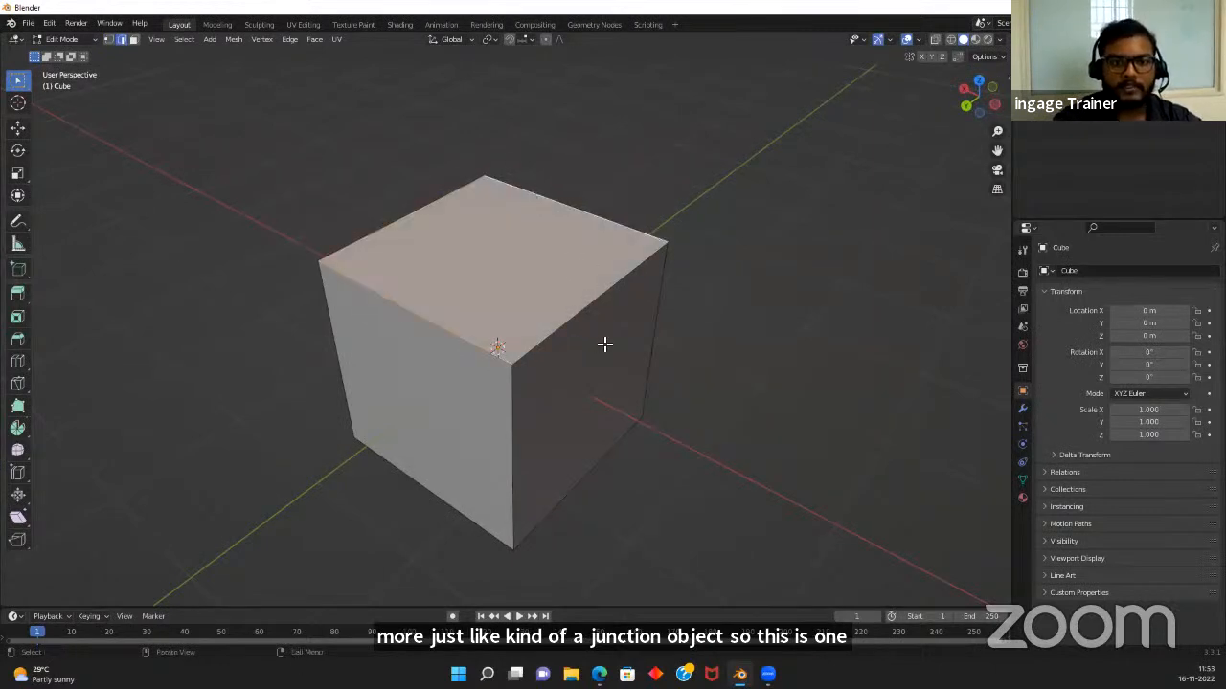
{"action": "middle_click_drag", "start_coordinate": [604, 345], "coordinate": [534, 331]}
{"action": "key", "text": "g"}
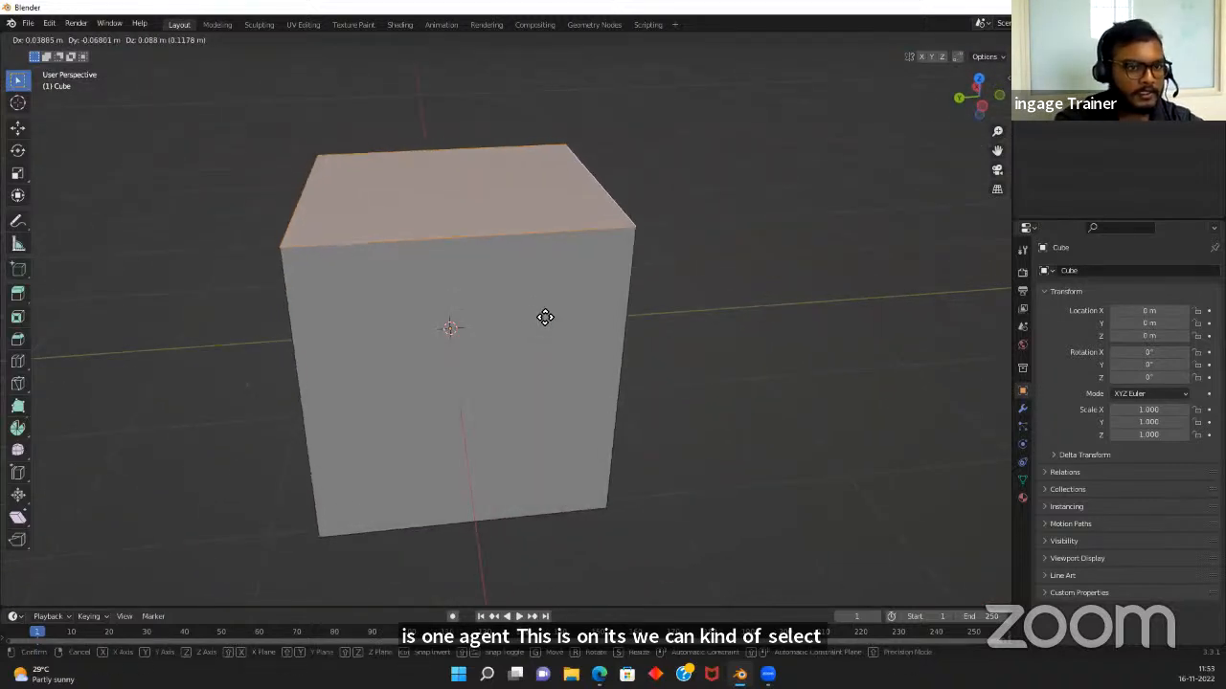
{"action": "key", "text": "x"}
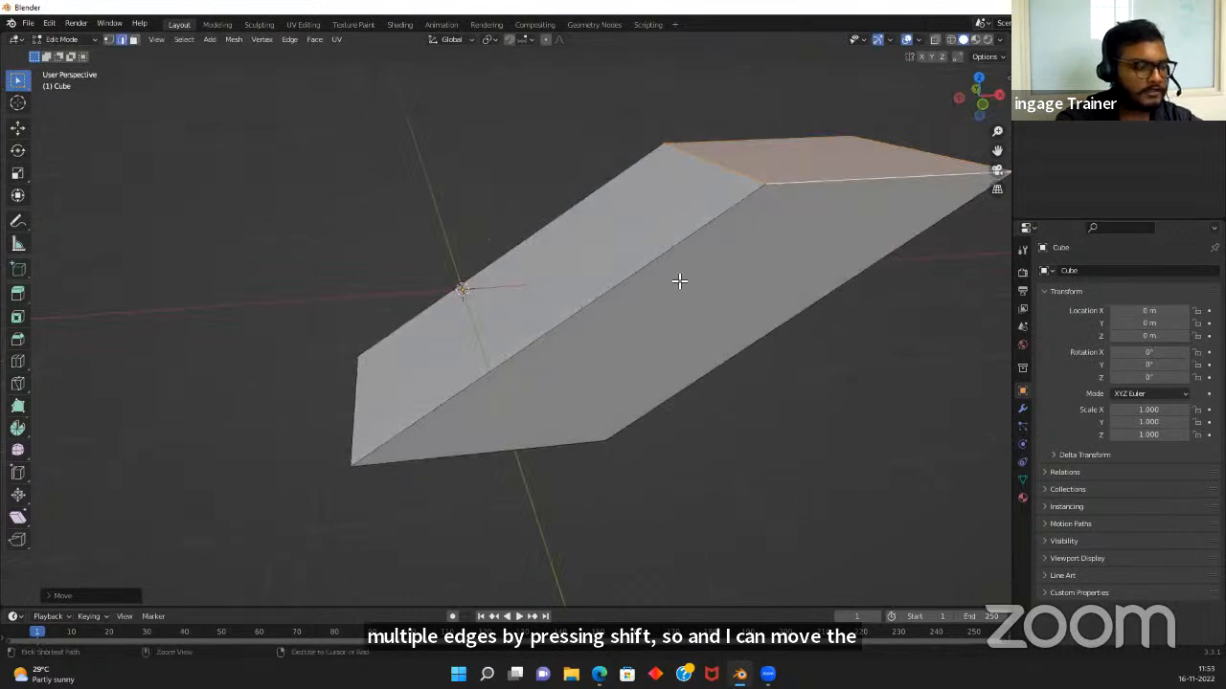
{"action": "key", "text": "Escape"}
{"action": "middle_click_drag", "start_coordinate": [671, 290], "coordinate": [391, 319]}
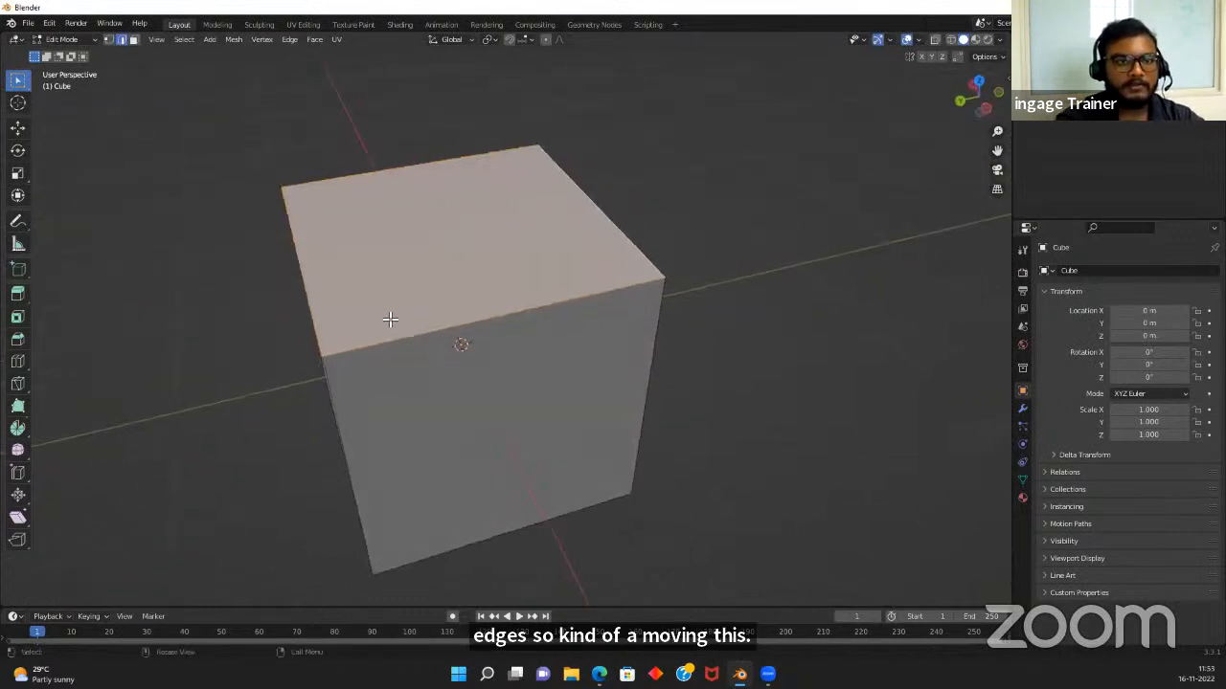
{"action": "key", "text": "alt+a"}
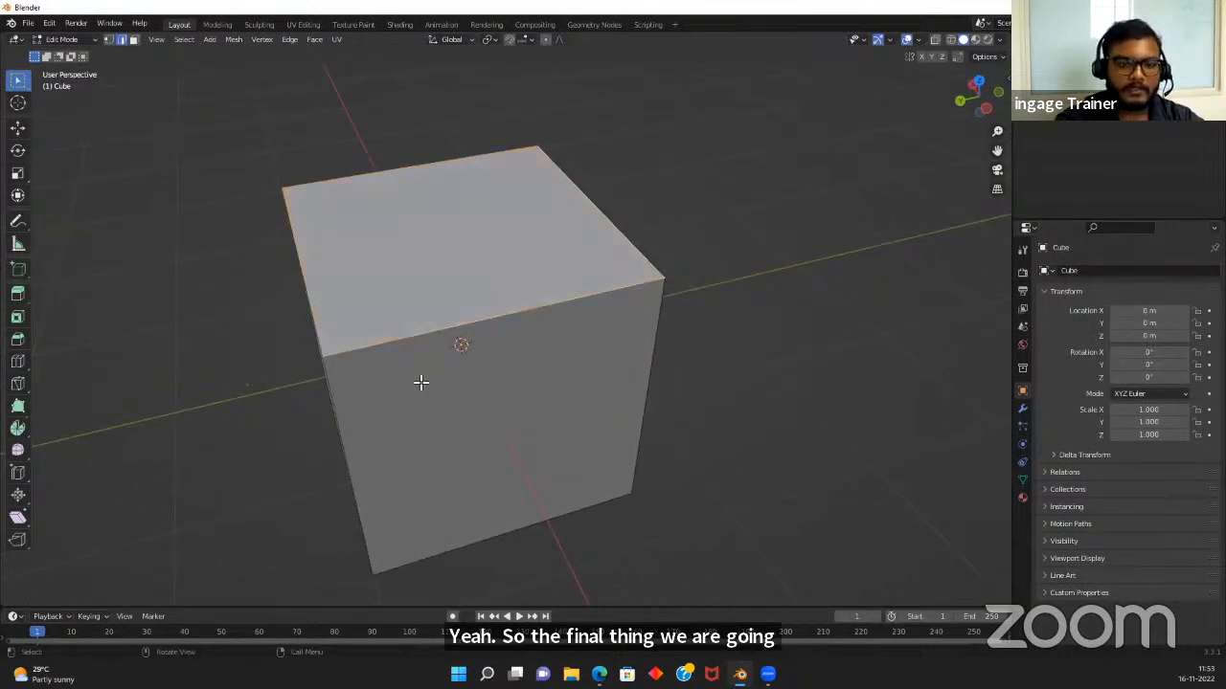
Switch to face selection and select individual faces of the cube, ending with the top face
{"action": "scroll", "coordinate": [406, 366], "scroll_direction": "down", "scroll_amount": 4}
{"action": "scroll", "coordinate": [479, 335], "scroll_direction": "up", "scroll_amount": 1}
{"action": "left_click", "coordinate": [134, 42]}
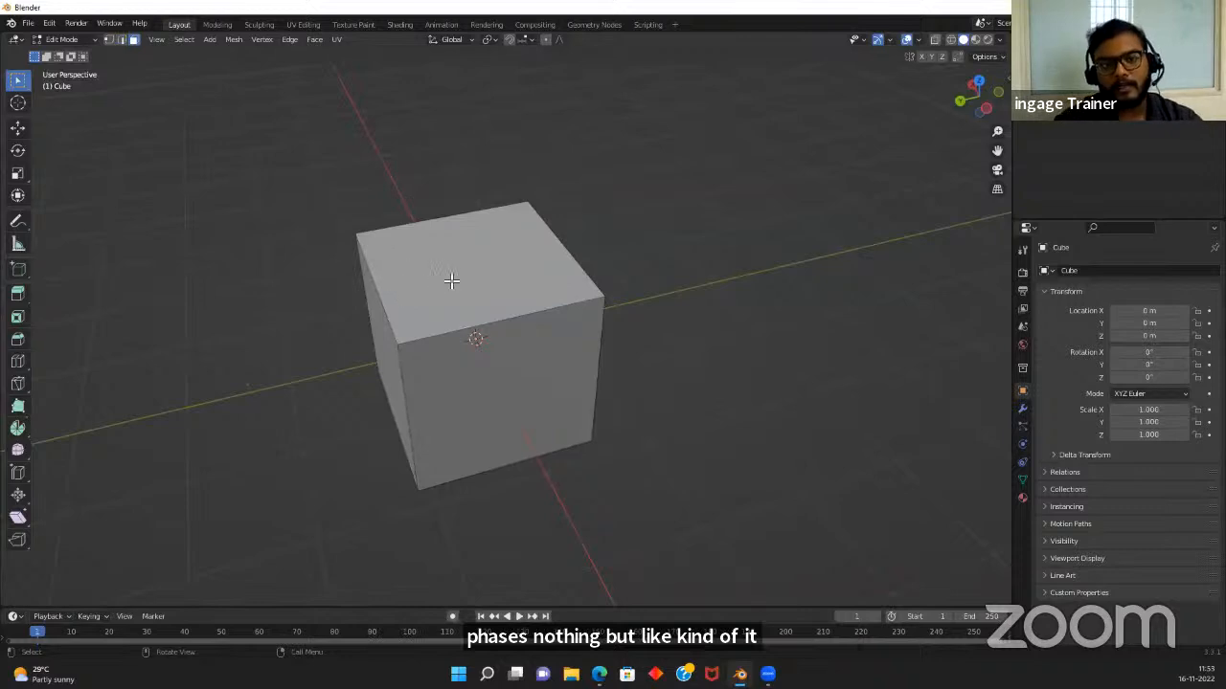
{"action": "left_click", "coordinate": [443, 279]}
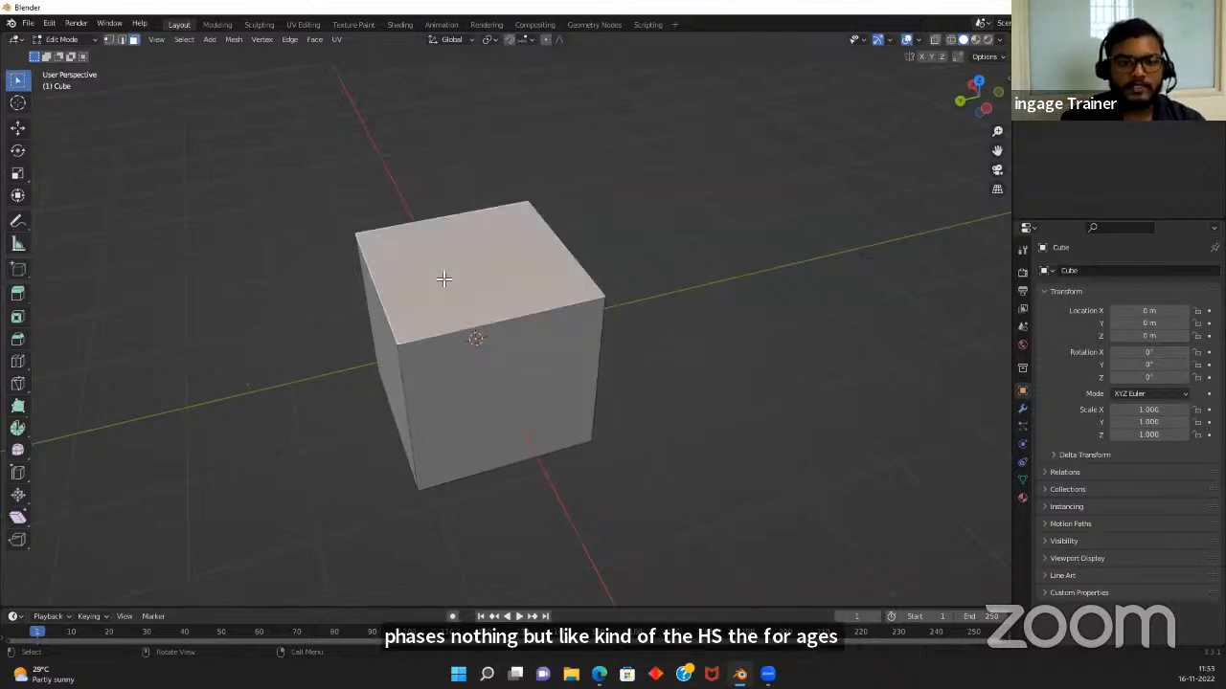
{"action": "left_click", "coordinate": [416, 413]}
{"action": "middle_click_drag", "start_coordinate": [417, 413], "coordinate": [511, 320]}
{"action": "left_click", "coordinate": [443, 408]}
{"action": "left_click", "coordinate": [512, 320]}
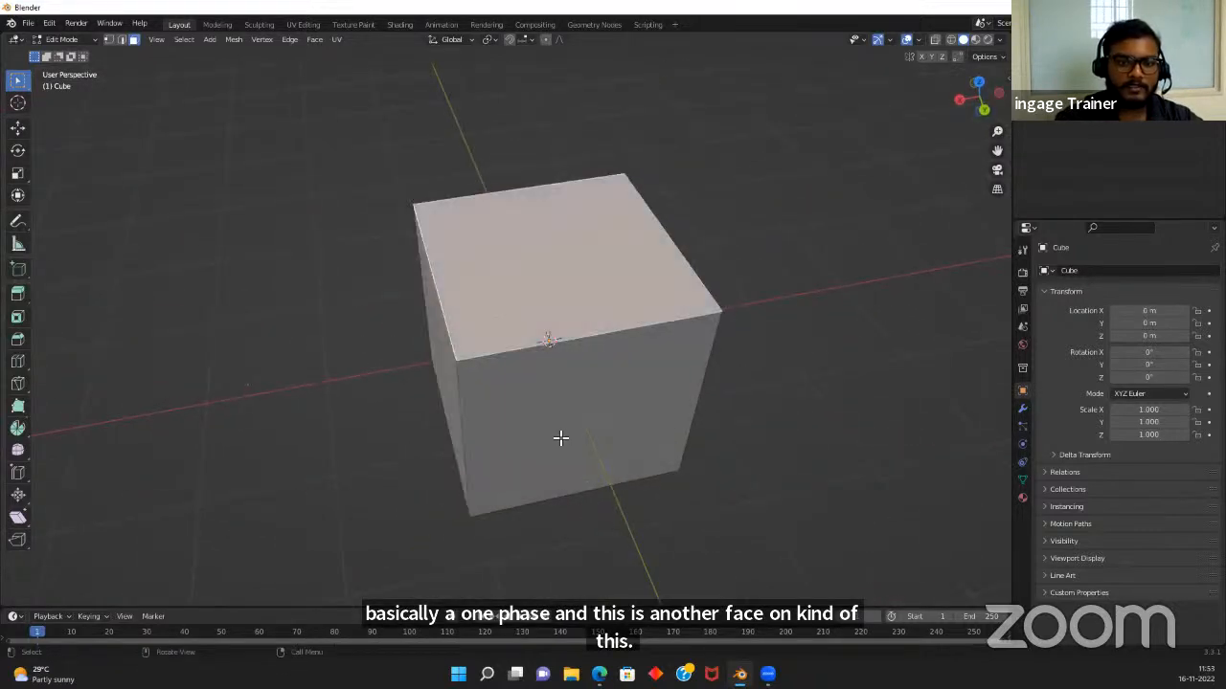
Try moving the top face along the global X axis and scaling it to about half size, and undo both changes
{"action": "middle_click_drag", "start_coordinate": [561, 438], "coordinate": [533, 430]}
{"action": "key", "text": "g"}
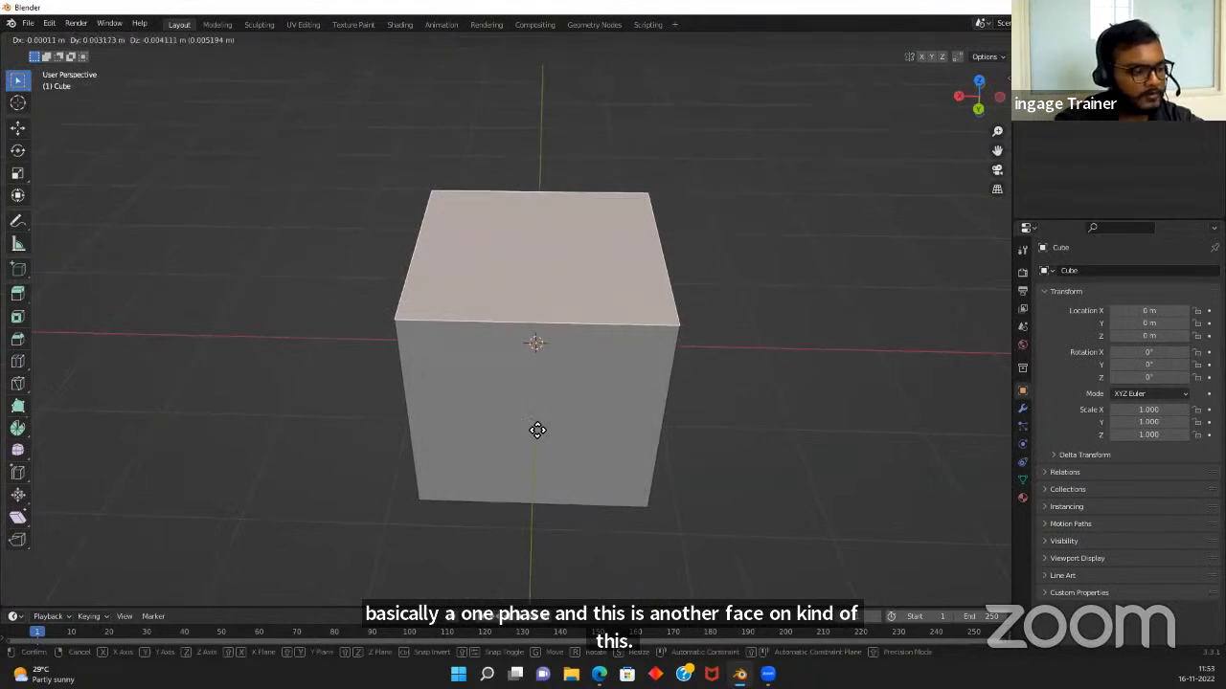
{"action": "key", "text": "x"}
{"action": "left_click", "coordinate": [629, 440]}
{"action": "key", "text": "s"}
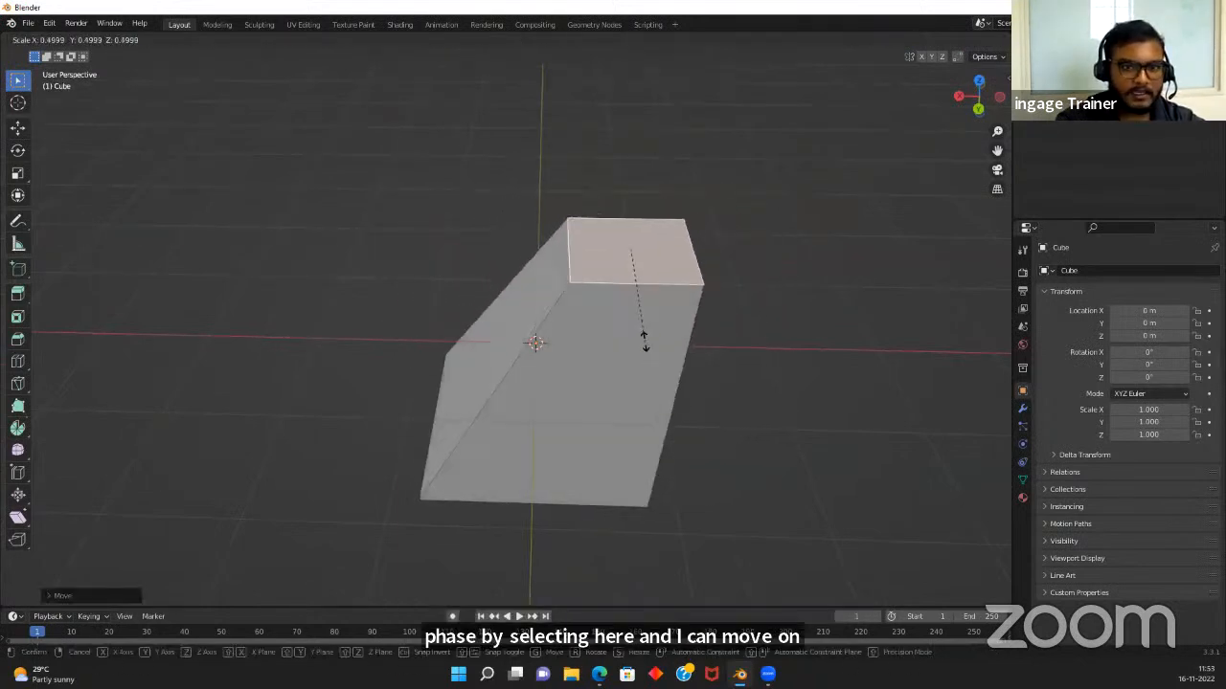
{"action": "left_click", "coordinate": [658, 327]}
{"action": "middle_click_drag", "start_coordinate": [730, 361], "coordinate": [616, 401]}
{"action": "key", "text": "ctrl+z"}
{"action": "key", "text": "ctrl+z"}
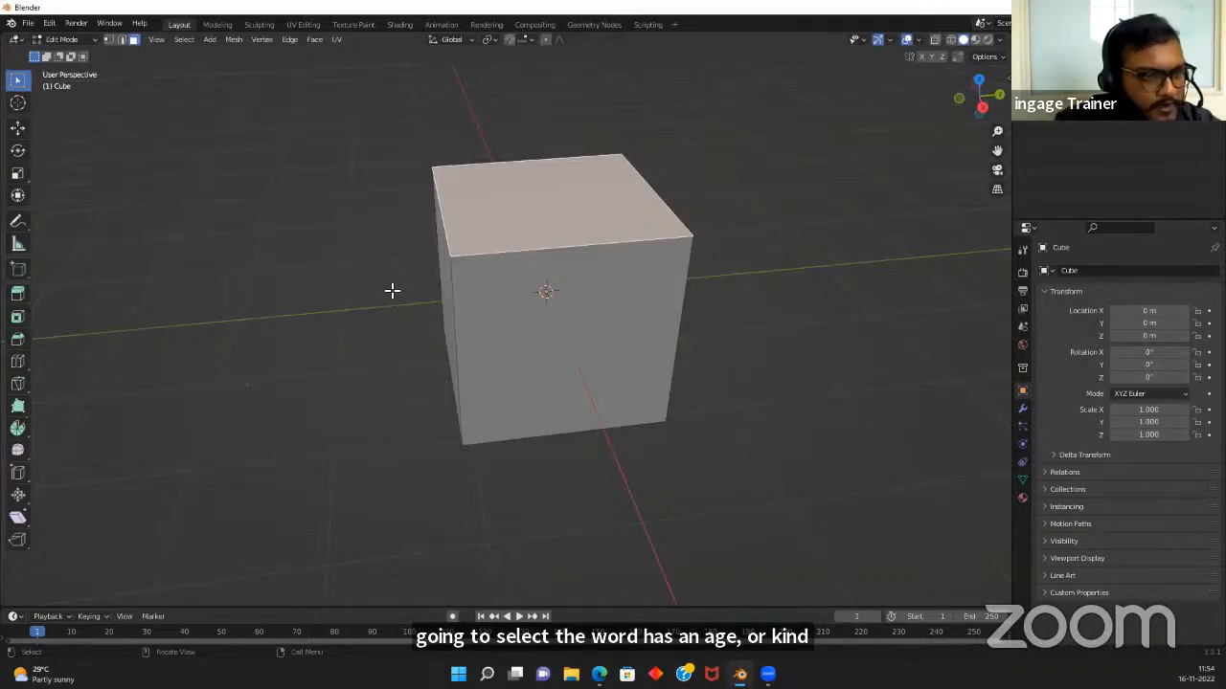
Switch to vertex selection, box-select a rear corner vertex of the top face, and go through edge selection back to face selection
{"action": "key", "text": "1"}
{"action": "left_click", "coordinate": [621, 153], "text": "shift"}
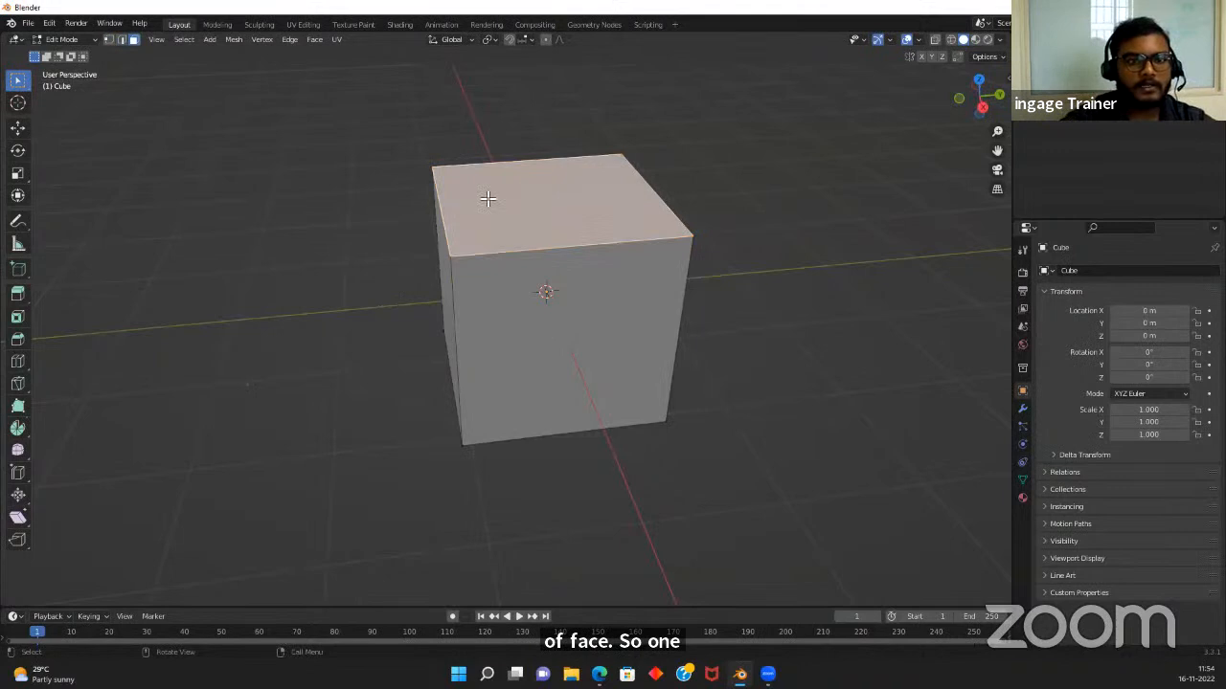
{"action": "middle_click_drag", "start_coordinate": [591, 247], "coordinate": [579, 325]}
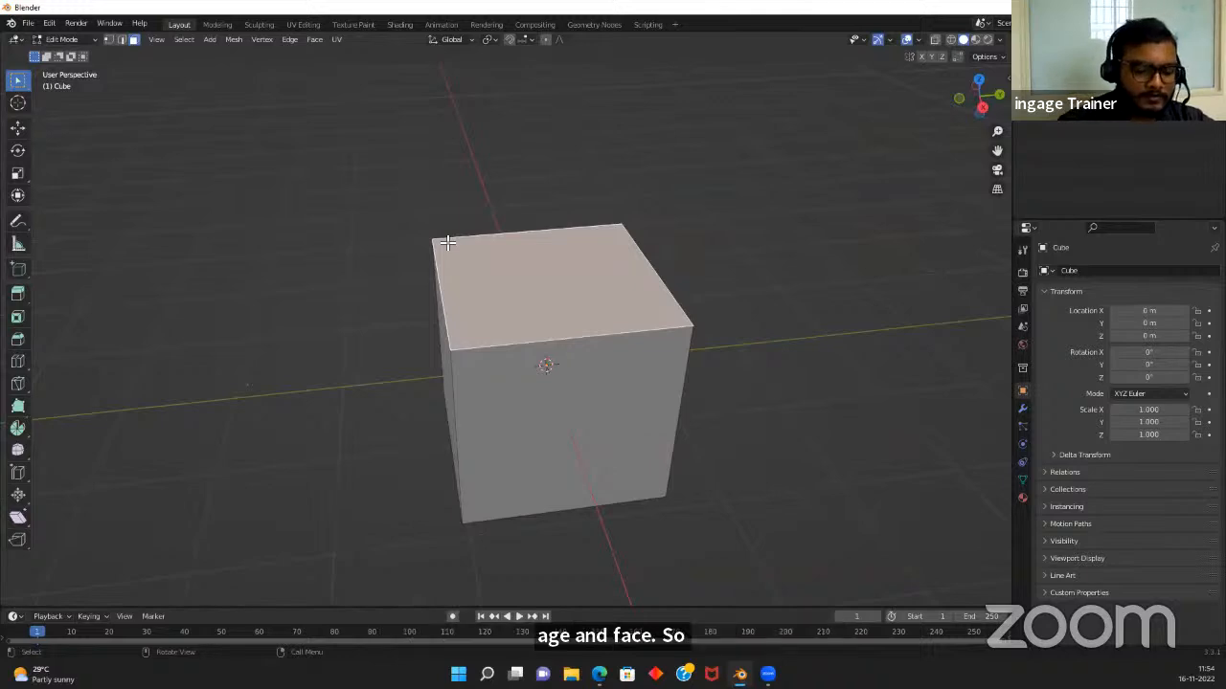
{"action": "key", "text": "1"}
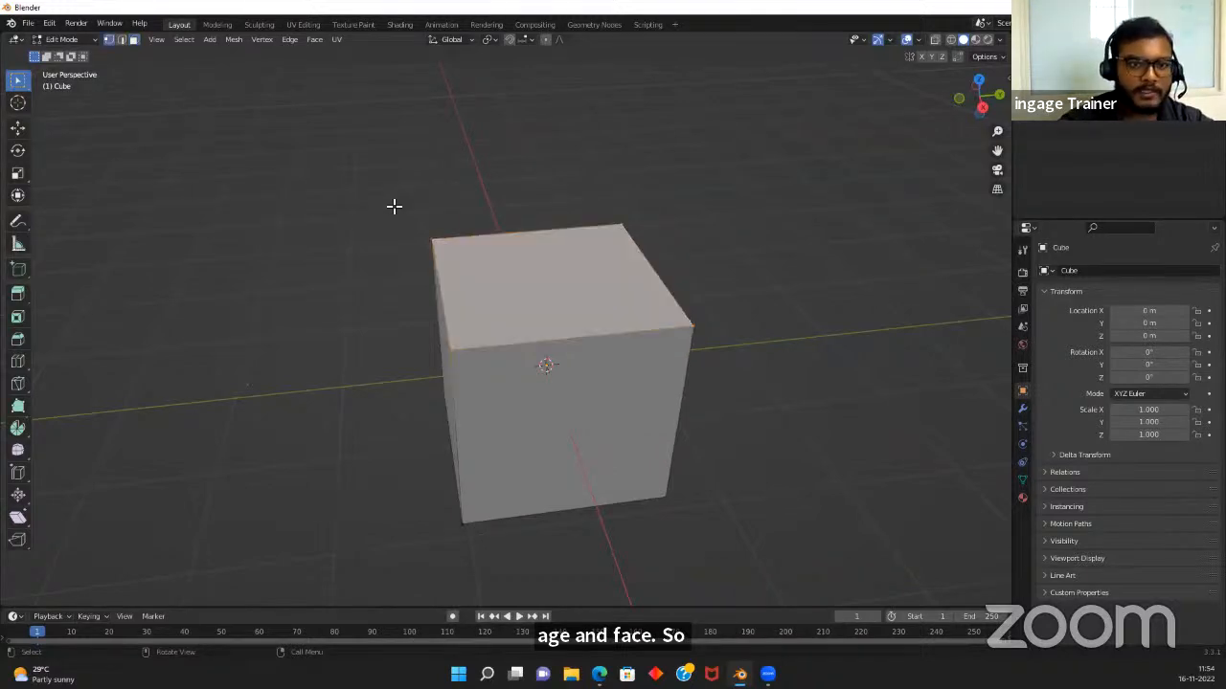
{"action": "left_click_drag", "start_coordinate": [394, 205], "coordinate": [486, 242]}
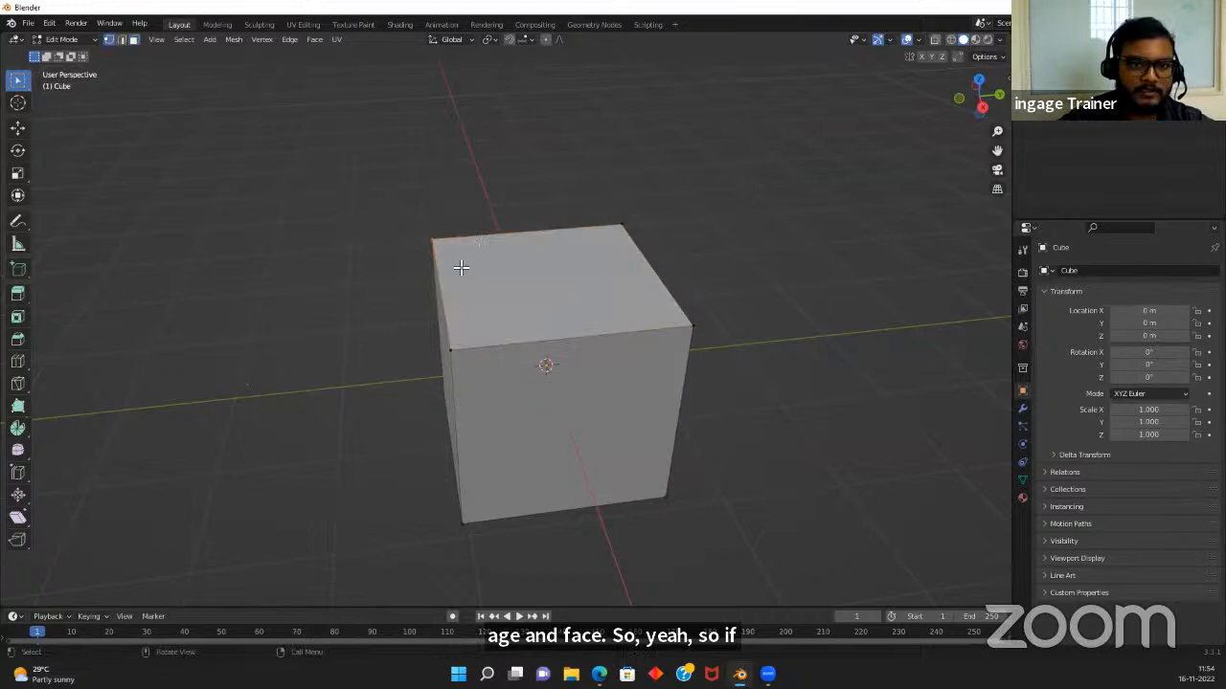
{"action": "key", "text": "2"}
{"action": "key", "text": "3"}
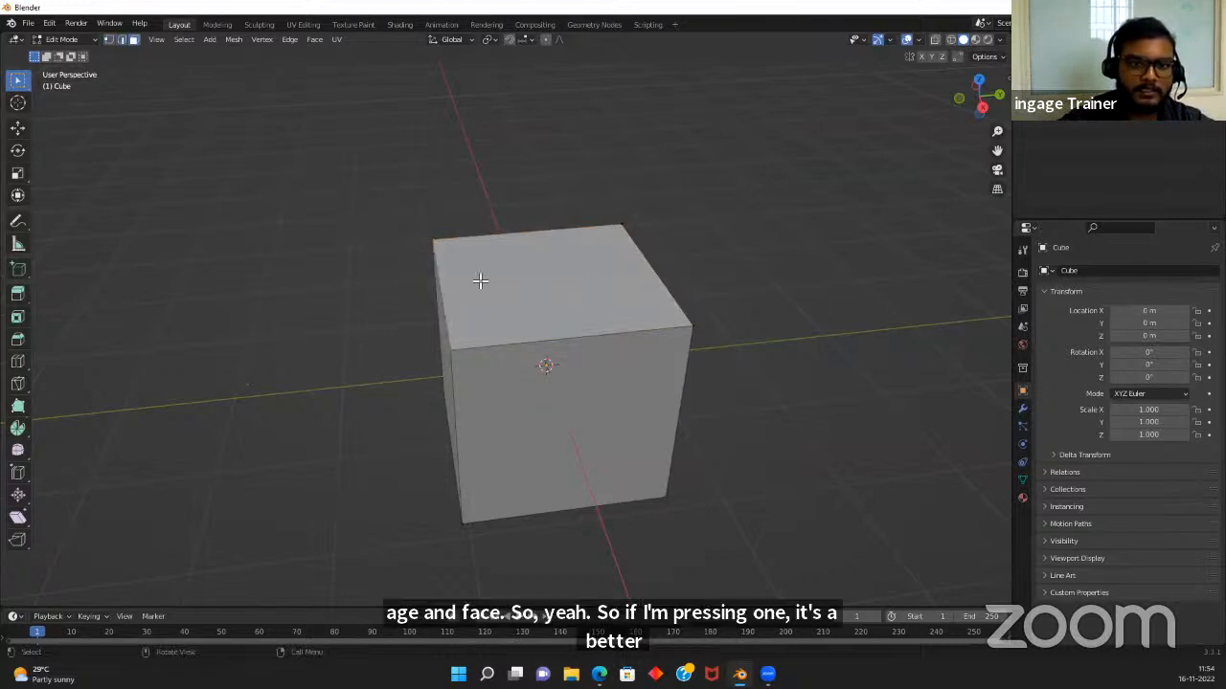
Clear the current selection and select all of the cube's faces together
{"action": "left_click", "coordinate": [481, 281]}
{"action": "key", "text": "a"}
{"action": "left_click", "coordinate": [427, 406]}
{"action": "scroll", "coordinate": [398, 413], "scroll_direction": "down", "scroll_amount": 2}
{"action": "middle_click_drag", "start_coordinate": [450, 413], "coordinate": [514, 414]}
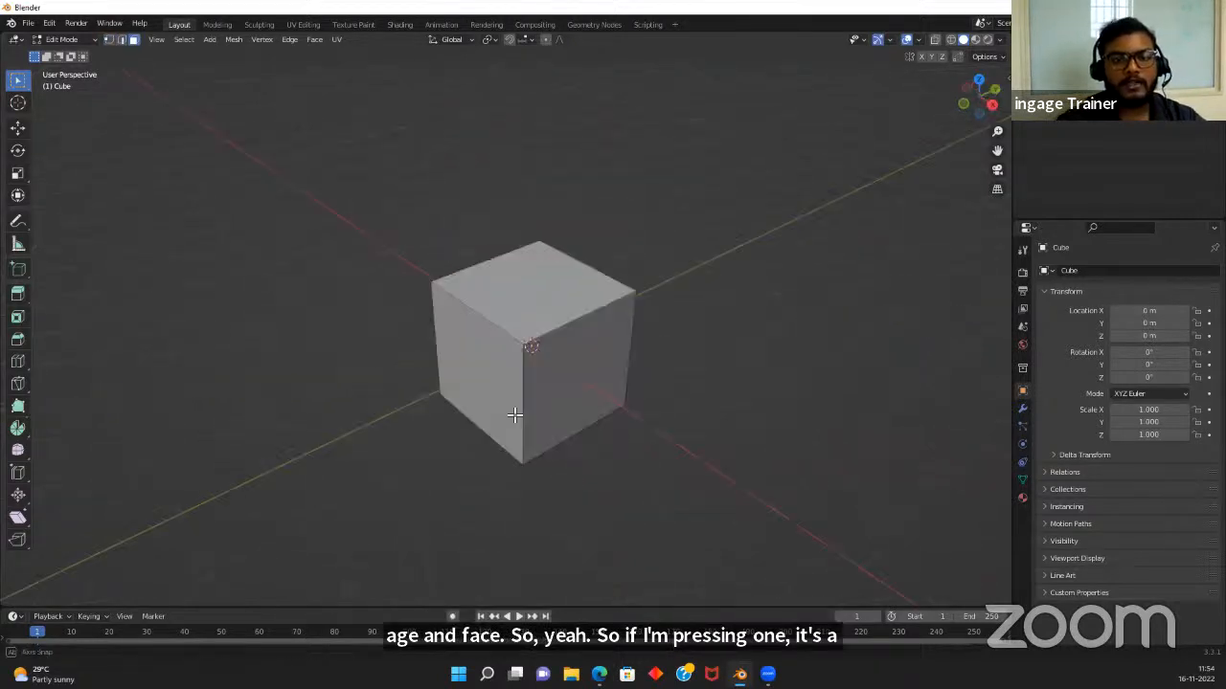
{"action": "middle_click_drag", "start_coordinate": [636, 426], "coordinate": [550, 431]}
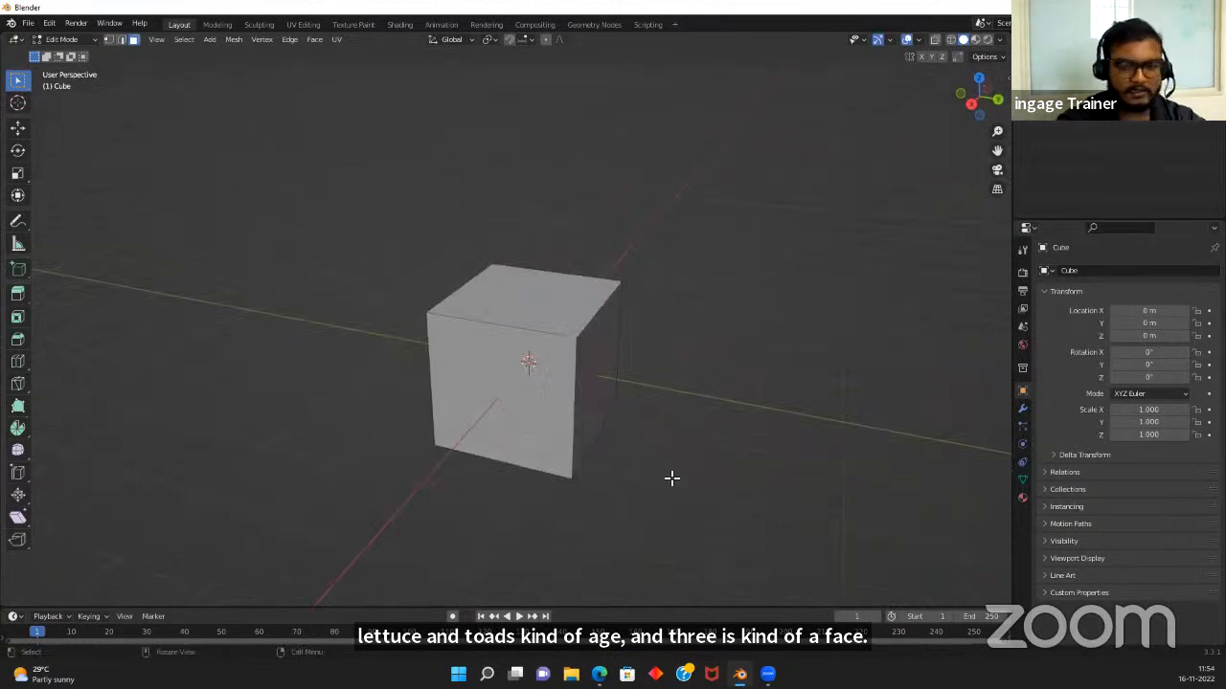
{"action": "middle_click_drag", "start_coordinate": [670, 479], "coordinate": [602, 463]}
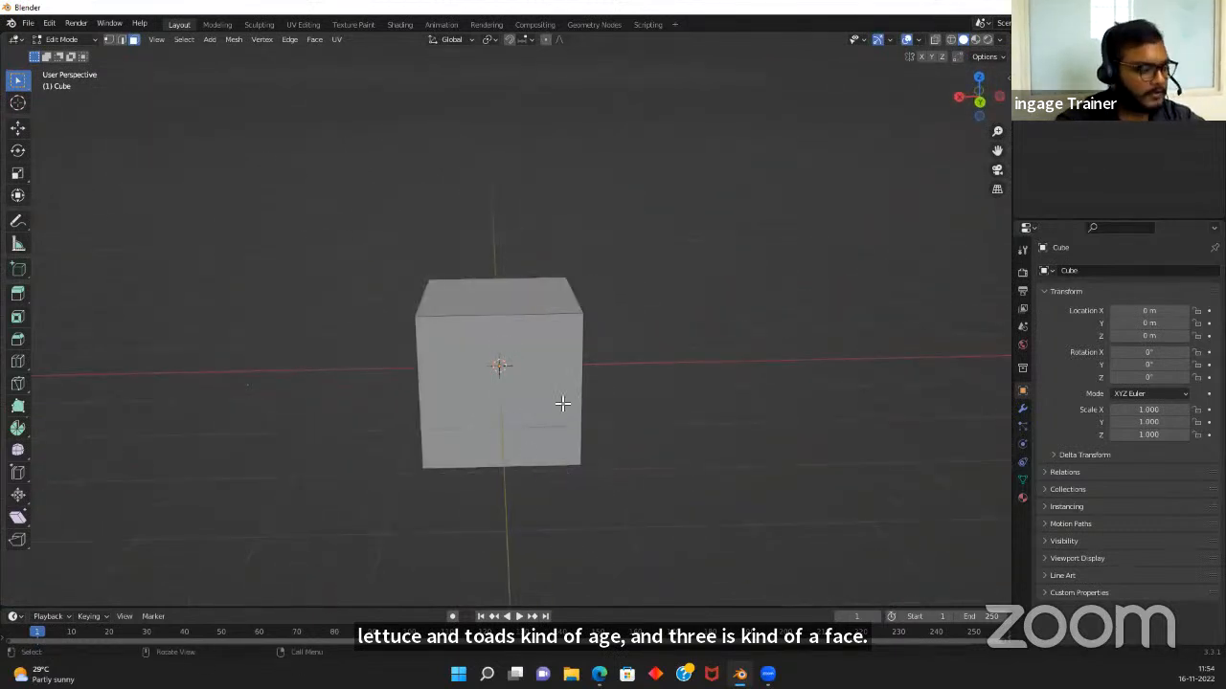
{"action": "key", "text": "a"}
{"action": "middle_click_drag", "start_coordinate": [706, 474], "coordinate": [565, 373]}
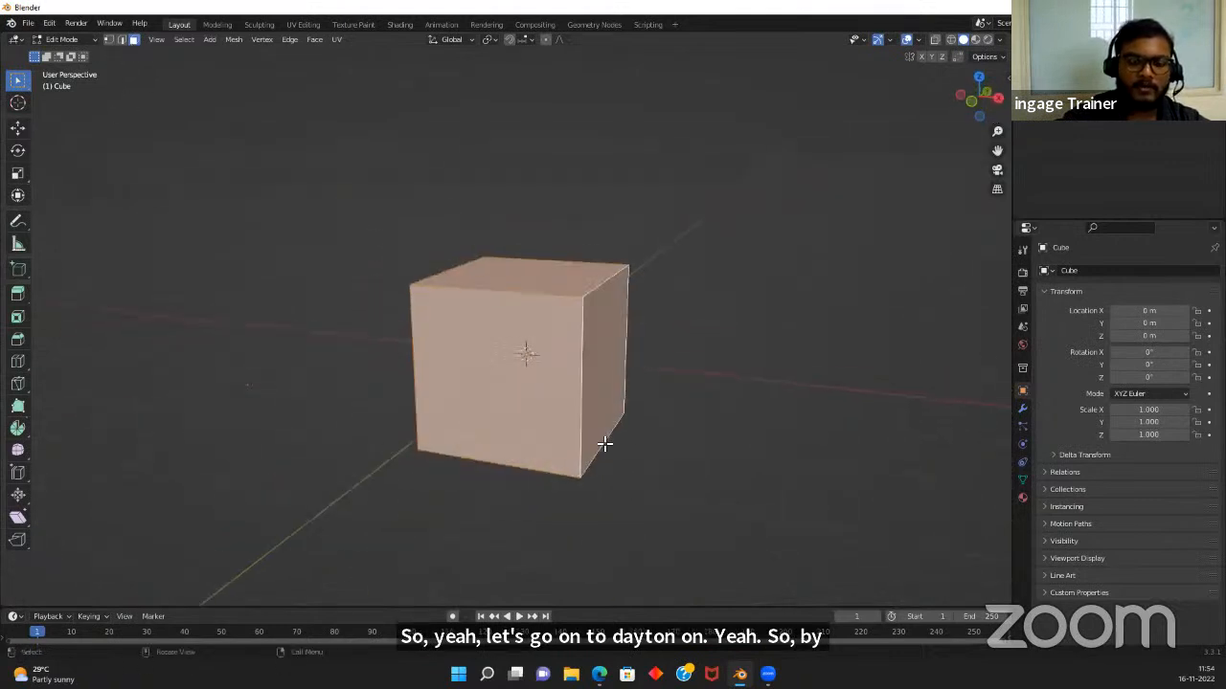
{"action": "middle_click_drag", "start_coordinate": [602, 446], "coordinate": [661, 443]}
{"action": "middle_click_drag", "start_coordinate": [707, 409], "coordinate": [728, 473]}
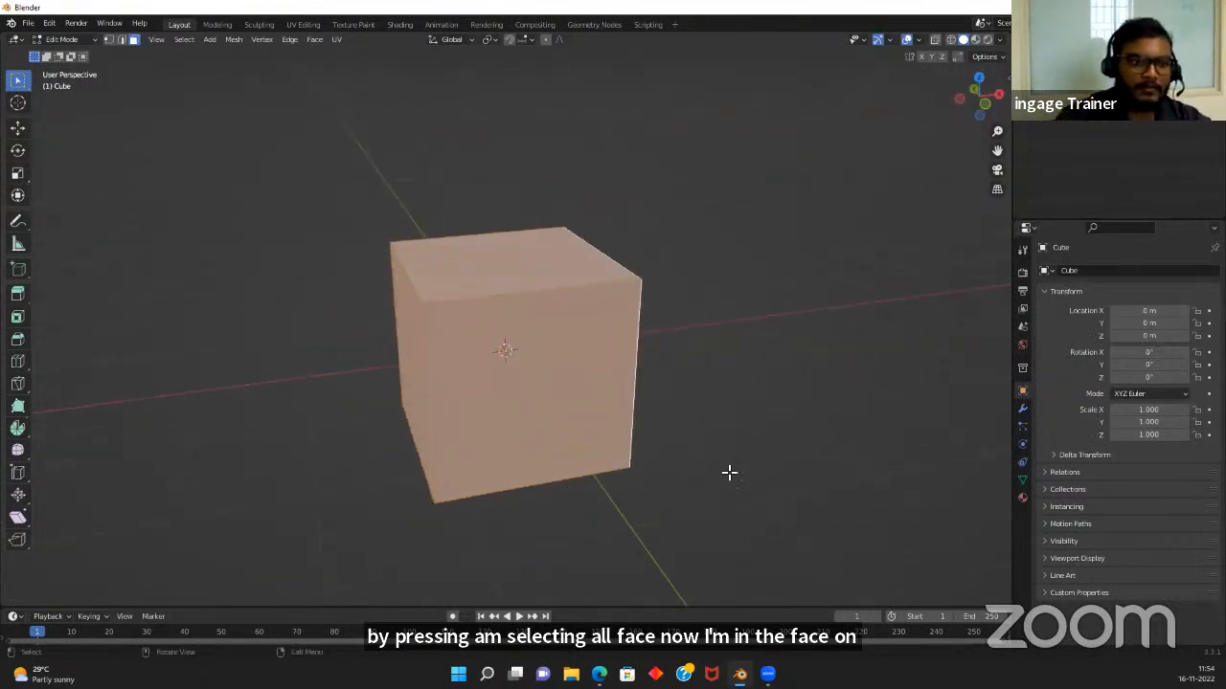
{"action": "middle_click_drag", "start_coordinate": [734, 398], "coordinate": [577, 239]}
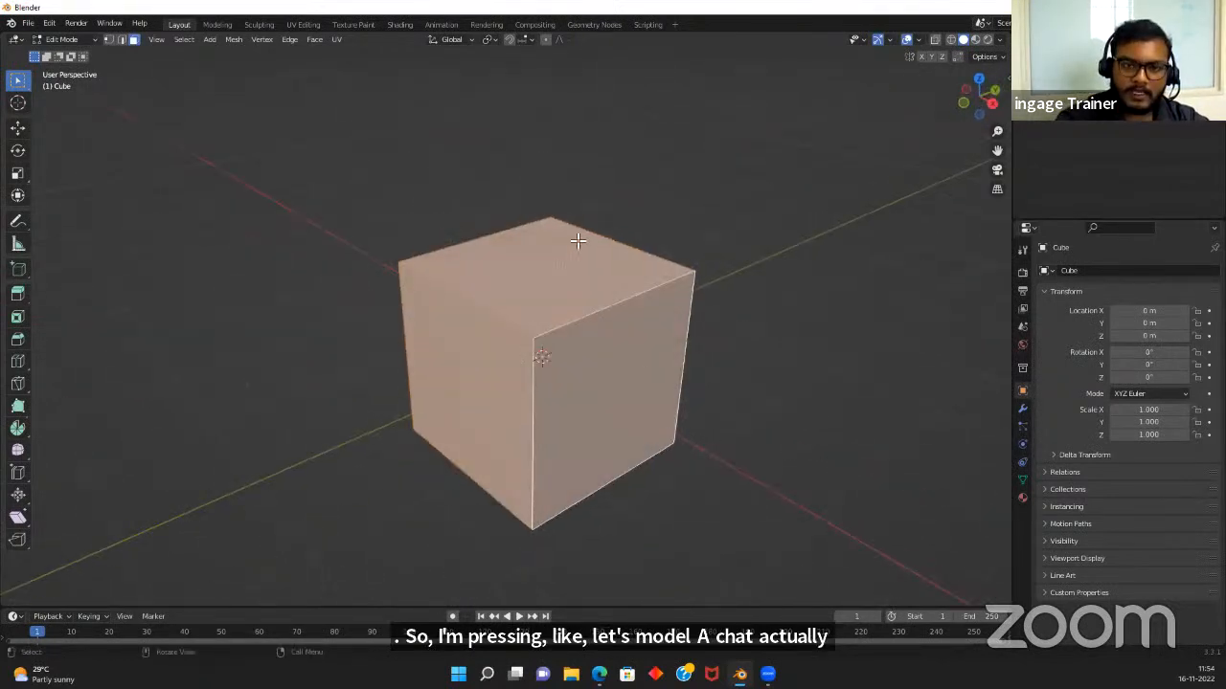
{"action": "middle_click_drag", "start_coordinate": [462, 347], "coordinate": [569, 353]}
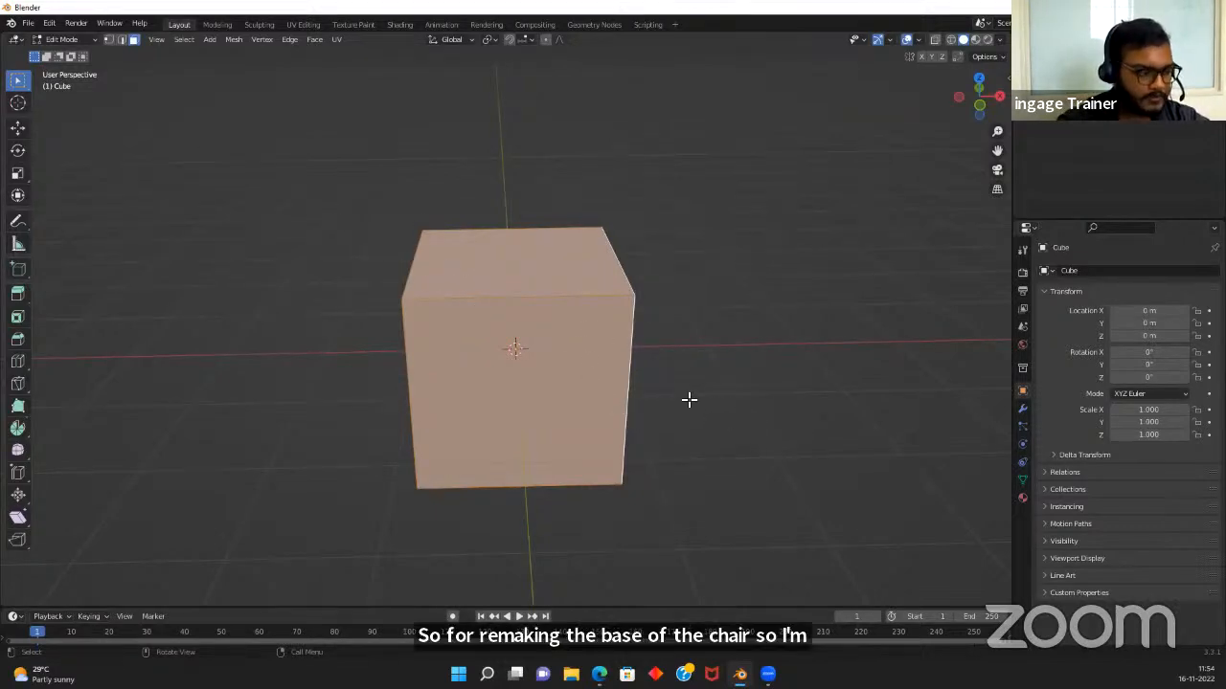
Scale the cube's faces down along the global Z axis into a thin slab for the chair base, and clear the selection
{"action": "key", "text": "s"}
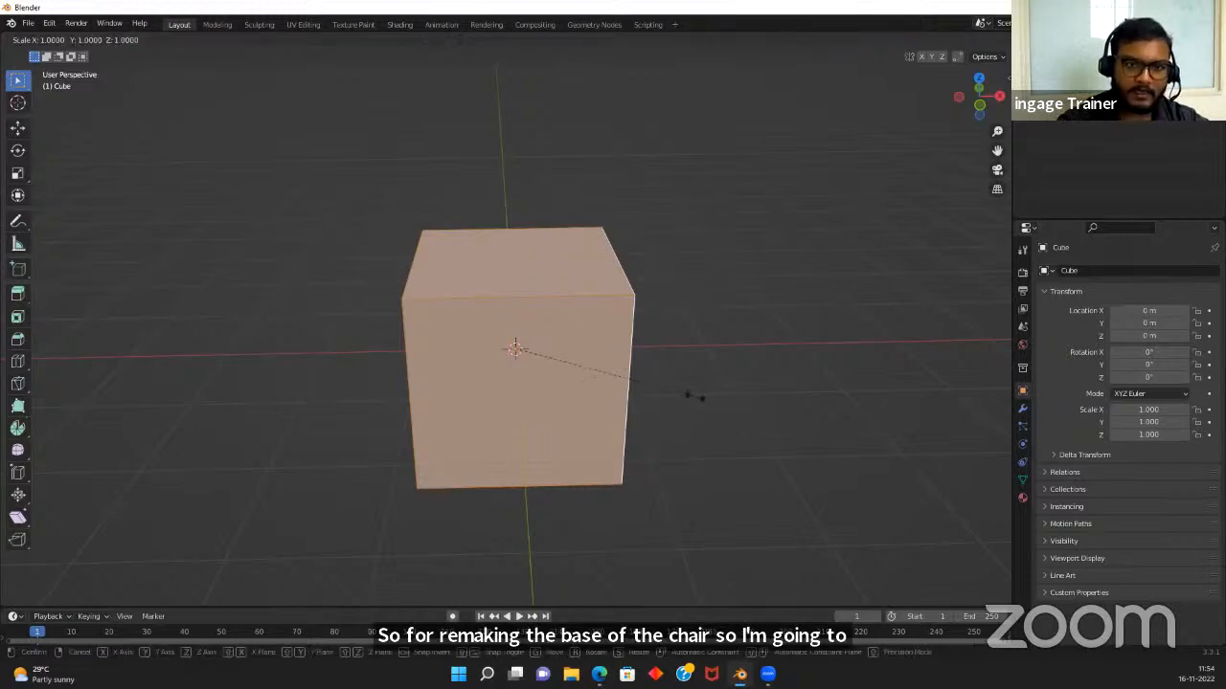
{"action": "key", "text": "z"}
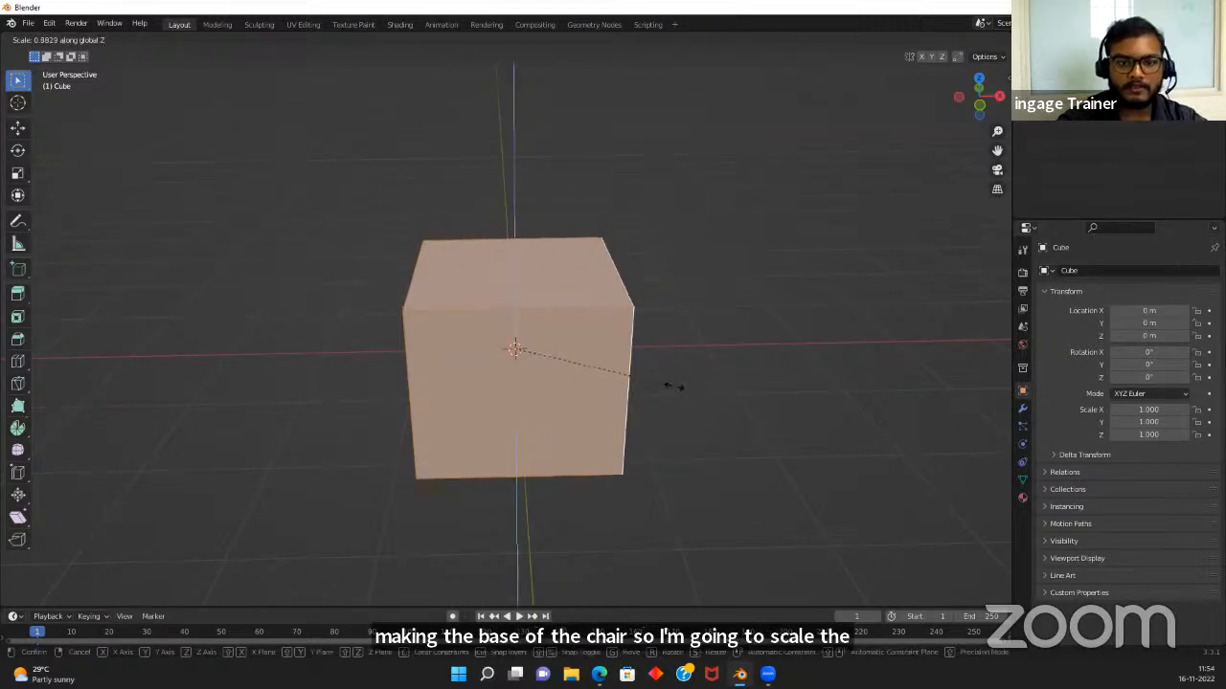
{"action": "left_click", "coordinate": [517, 349]}
{"action": "middle_click_drag", "start_coordinate": [612, 438], "coordinate": [426, 389]}
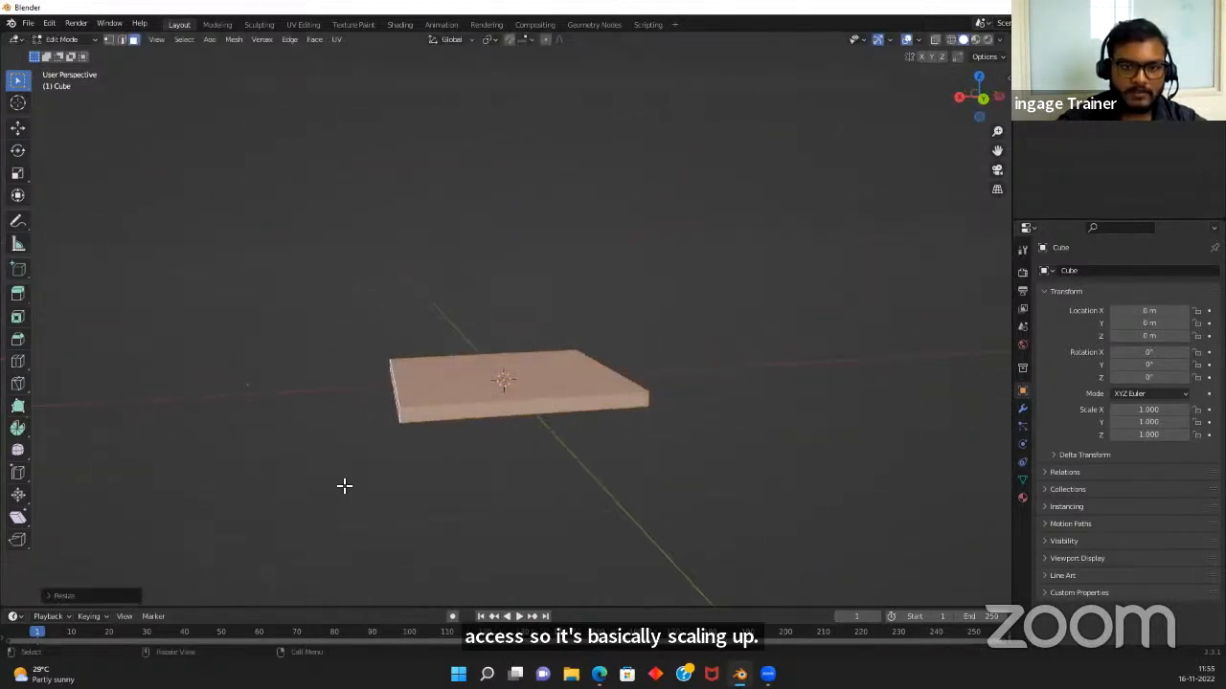
{"action": "middle_click_drag", "start_coordinate": [432, 494], "coordinate": [657, 492]}
{"action": "scroll", "coordinate": [565, 438], "scroll_direction": "up", "scroll_amount": 3}
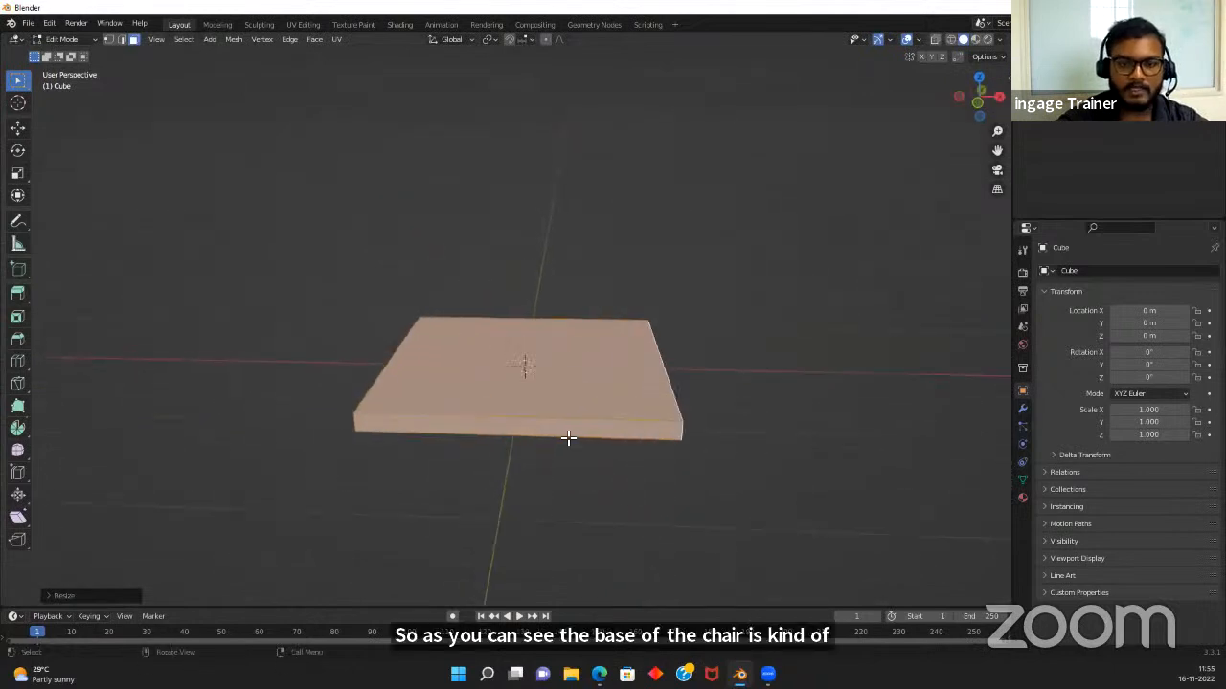
{"action": "middle_click_drag", "start_coordinate": [565, 438], "coordinate": [545, 505]}
{"action": "scroll", "coordinate": [493, 437], "scroll_direction": "up", "scroll_amount": 4}
{"action": "scroll", "coordinate": [528, 470], "scroll_direction": "down", "scroll_amount": 5}
{"action": "left_click", "coordinate": [540, 492]}
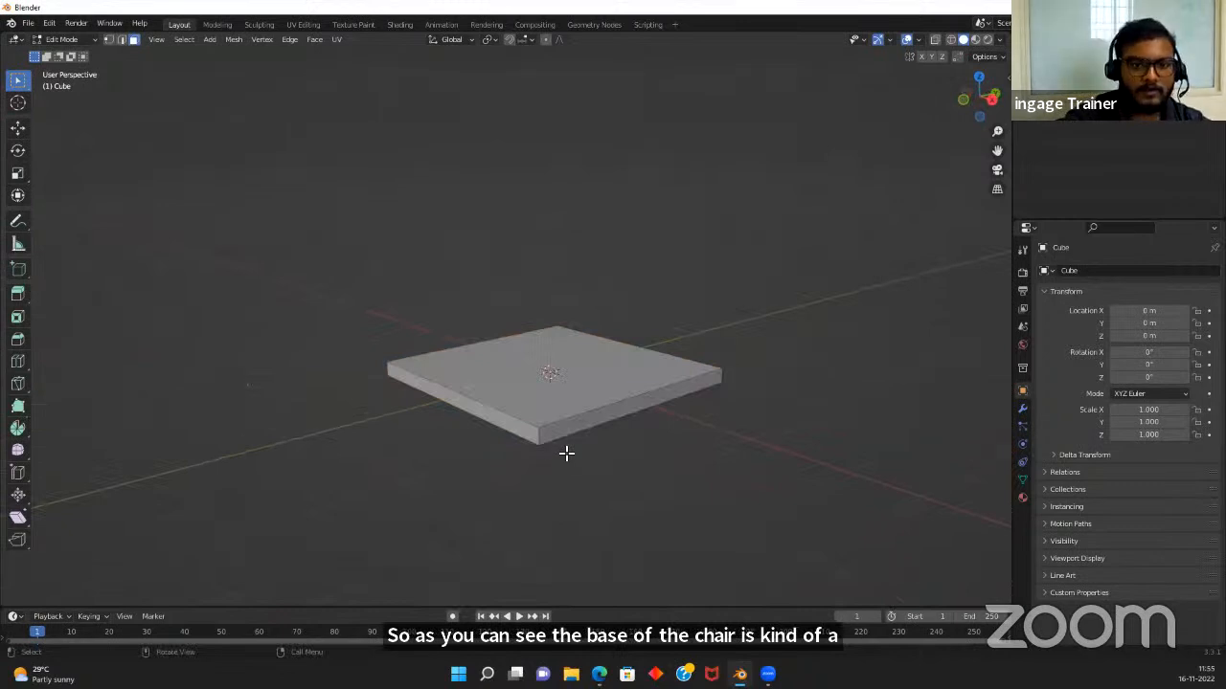
Switch to Object Mode and raise the slab along the Z axis to about 0.54 m with the Move tool
{"action": "key", "text": "Tab"}
{"action": "middle_click_drag", "start_coordinate": [668, 484], "coordinate": [614, 486]}
{"action": "left_click", "coordinate": [615, 495]}
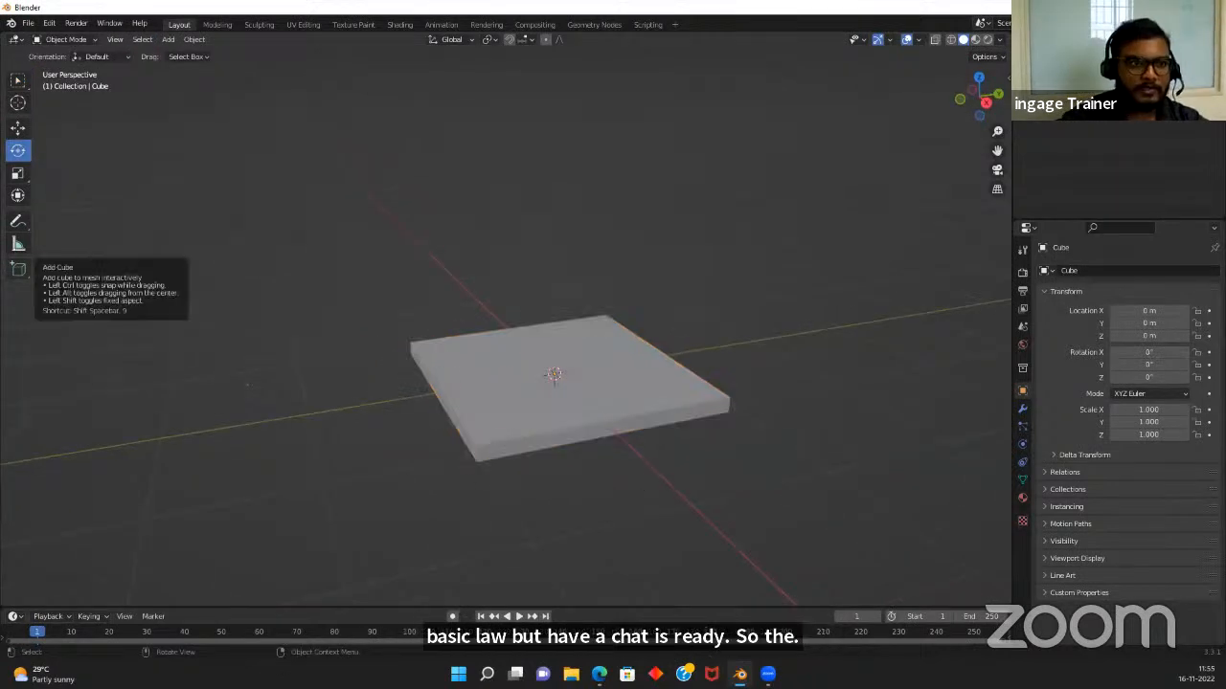
{"action": "left_click", "coordinate": [17, 79]}
{"action": "left_click", "coordinate": [508, 367]}
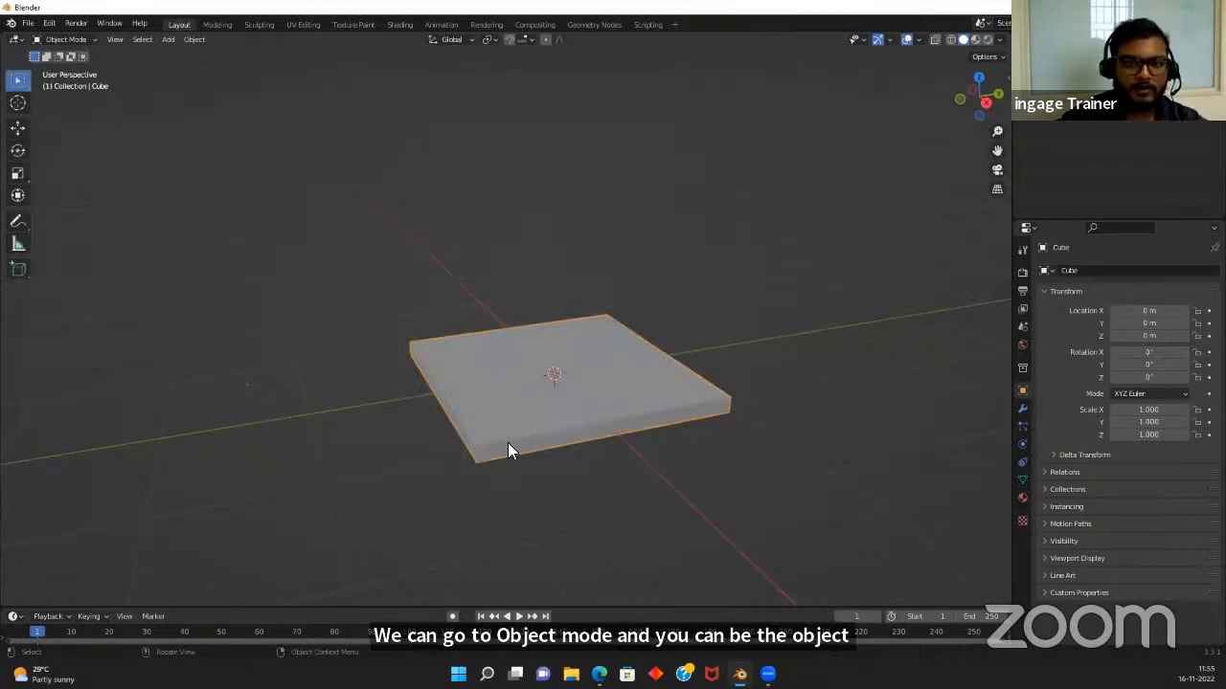
{"action": "left_click", "coordinate": [21, 126]}
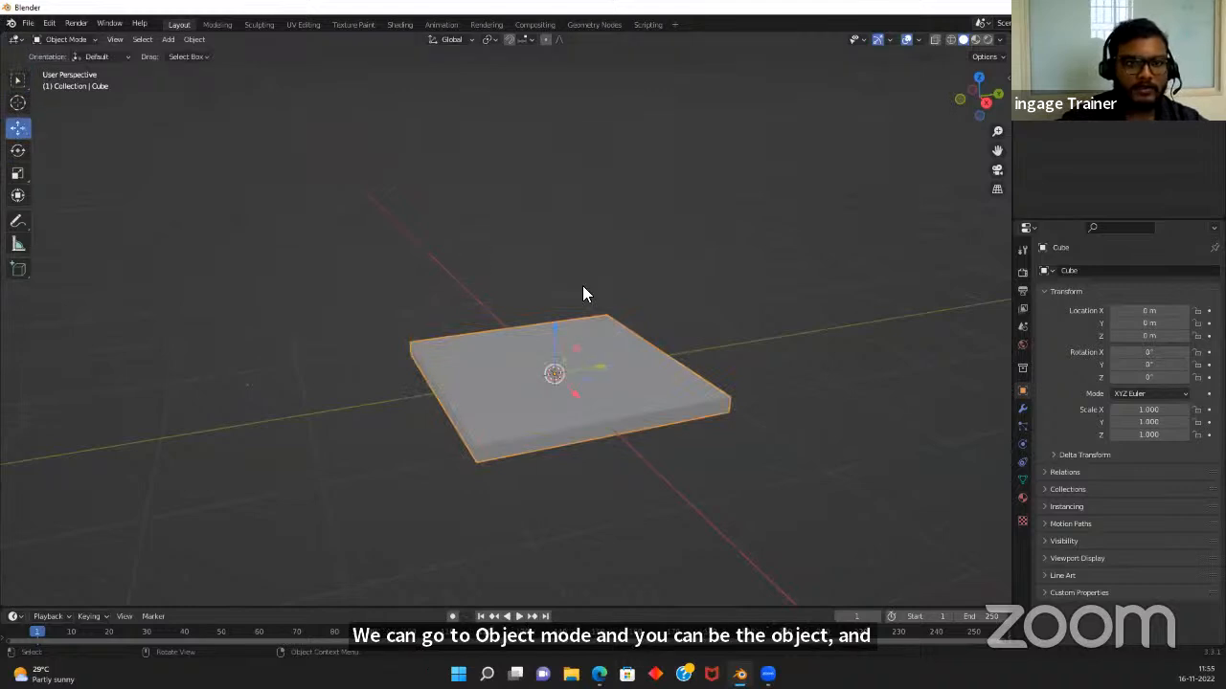
{"action": "left_click_drag", "start_coordinate": [556, 324], "coordinate": [562, 257]}
{"action": "middle_click_drag", "start_coordinate": [473, 430], "coordinate": [489, 377]}
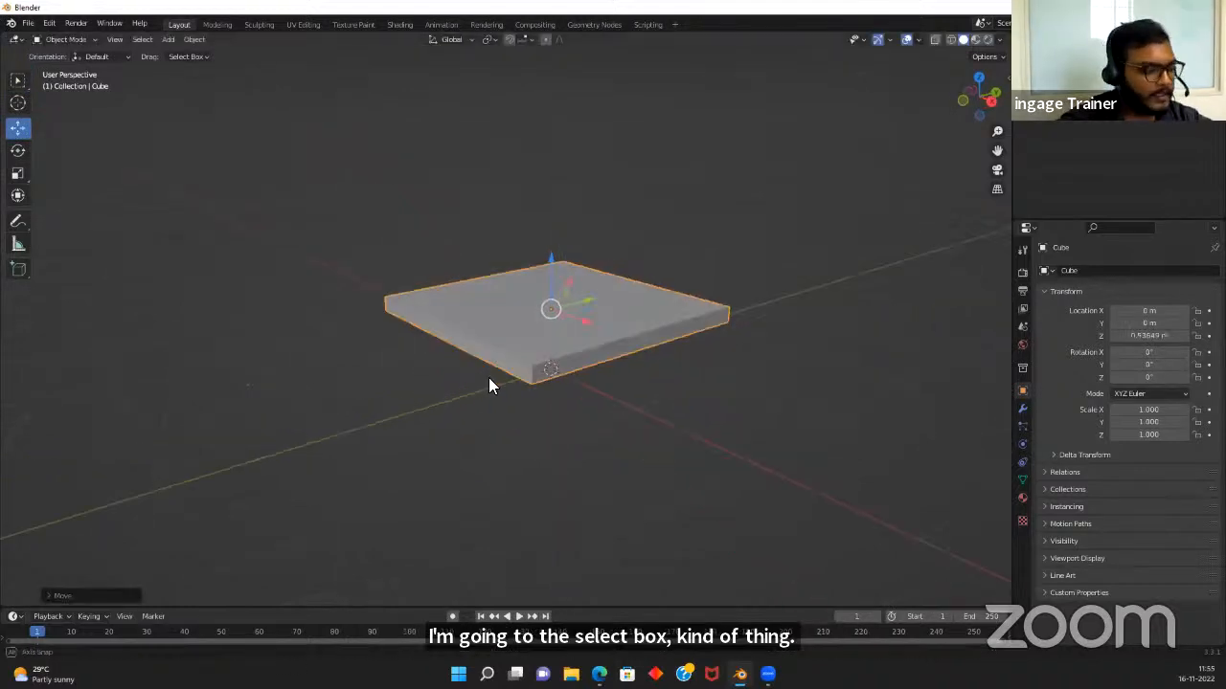
Return to Edit Mode with the slab's top face selected and examine the slab from below and above
{"action": "key", "text": "Tab"}
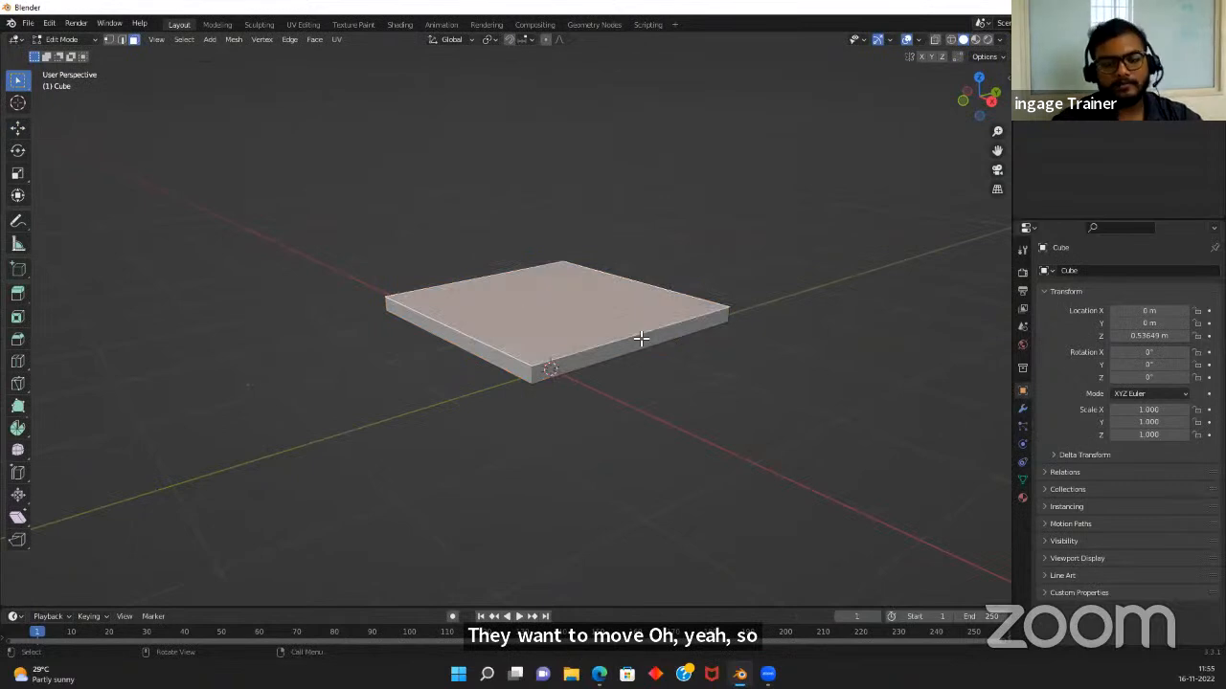
{"action": "middle_click_drag", "start_coordinate": [640, 339], "coordinate": [516, 298]}
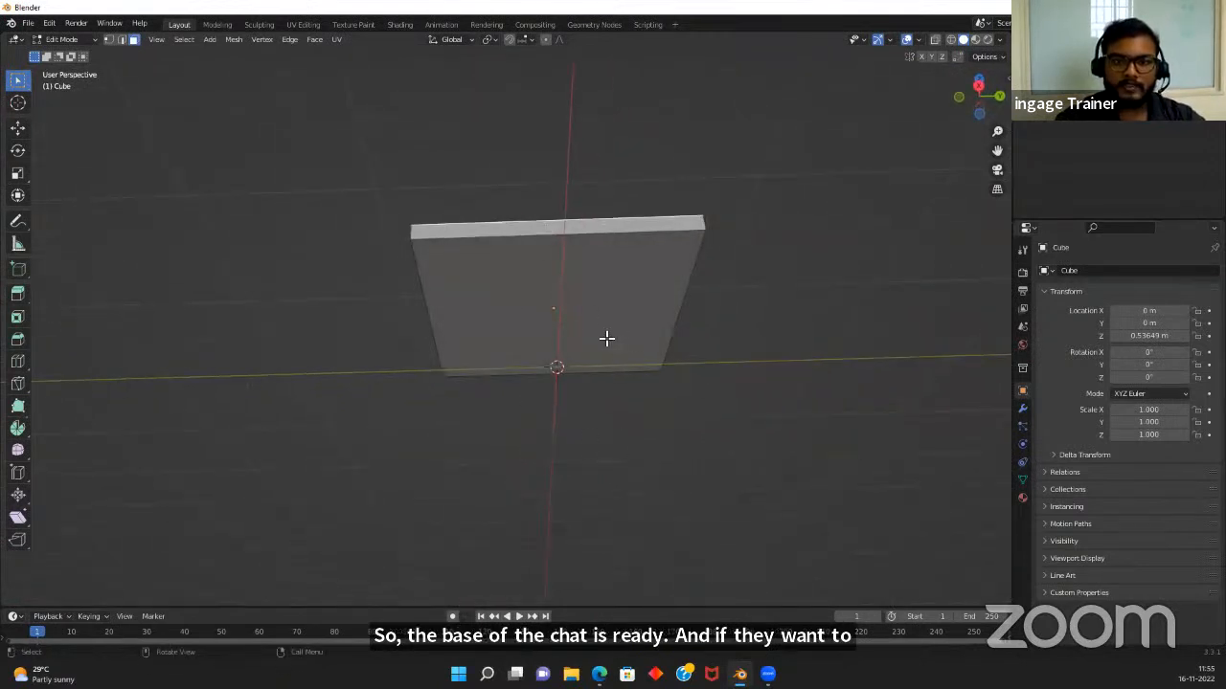
{"action": "middle_click_drag", "start_coordinate": [604, 339], "coordinate": [539, 463]}
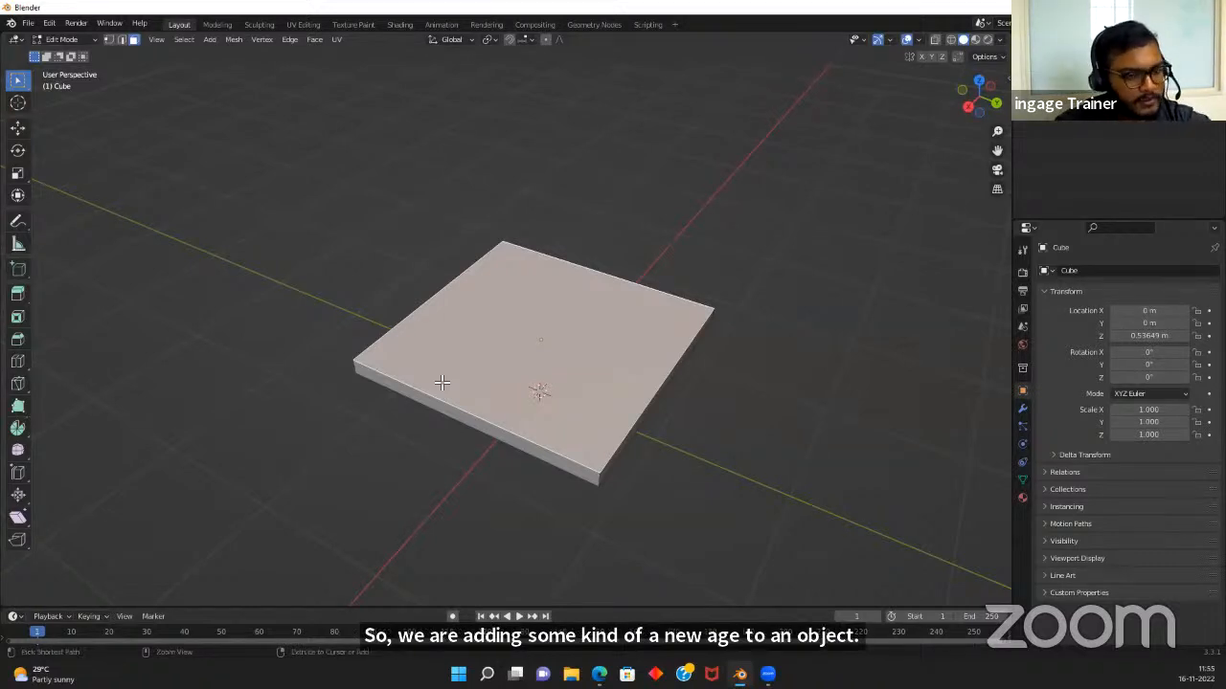
Add a single loop cut across the middle of the slab, dividing it into two halves
{"action": "key", "text": "ctrl+r"}
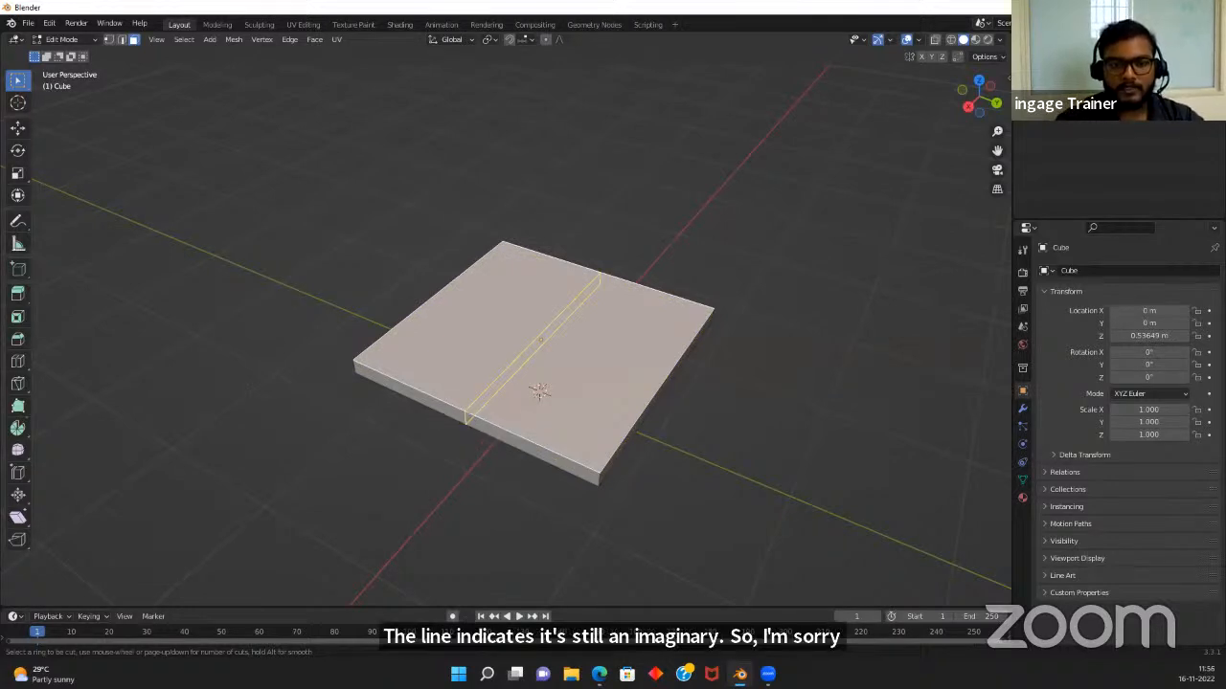
{"action": "left_click", "coordinate": [469, 413]}
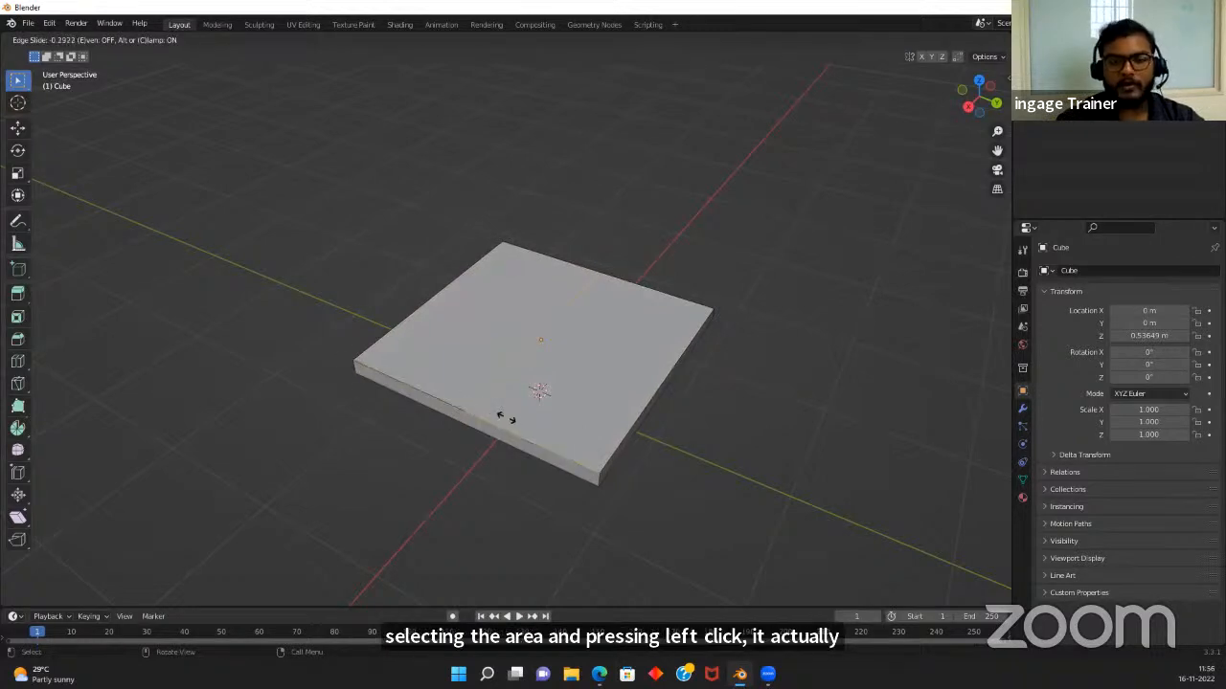
{"action": "left_click", "coordinate": [506, 417]}
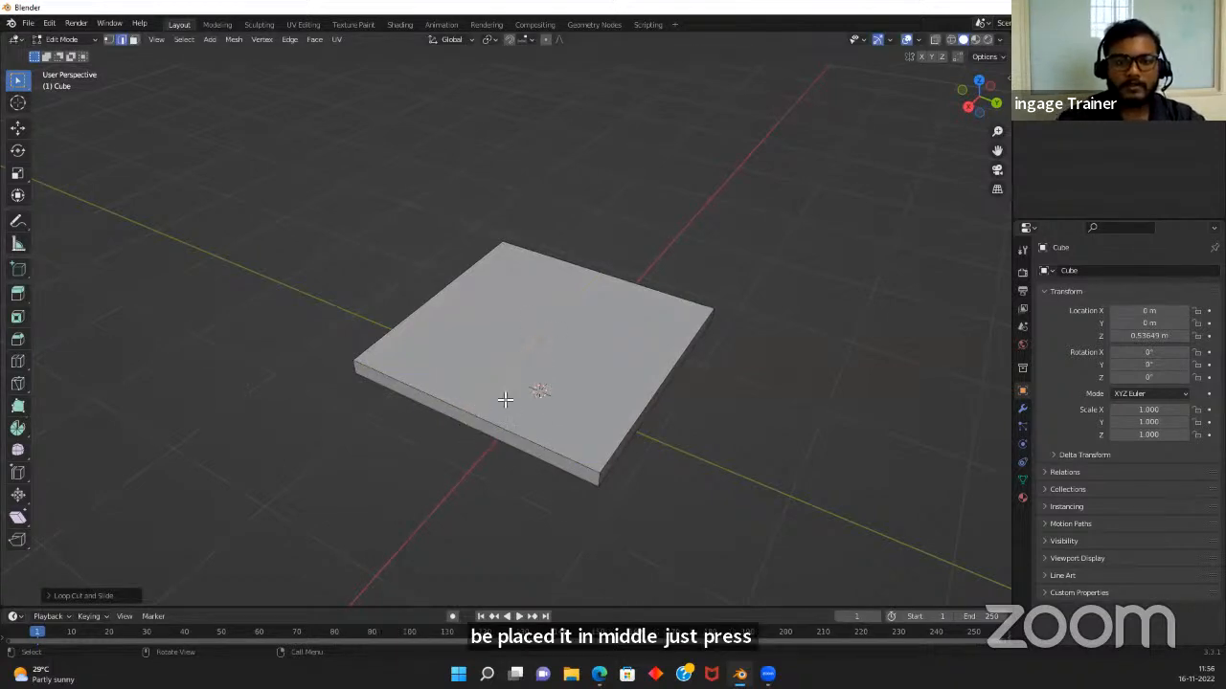
{"action": "mouse_move", "coordinate": [649, 497]}
{"action": "middle_mouse_down"}
{"action": "mouse_move", "coordinate": [632, 504]}
{"action": "mouse_move", "coordinate": [640, 478]}
{"action": "middle_mouse_up"}
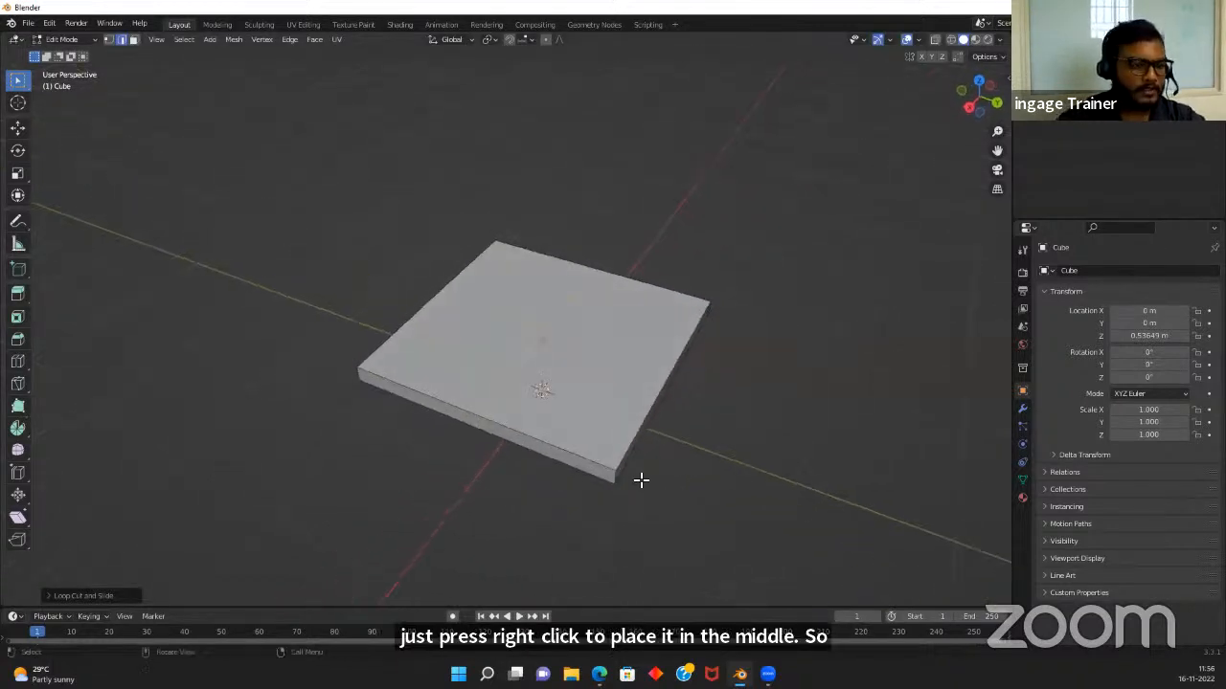
Switch to face selection and select each half of the slab's top surface in turn
{"action": "key", "text": "3"}
{"action": "left_click", "coordinate": [603, 362]}
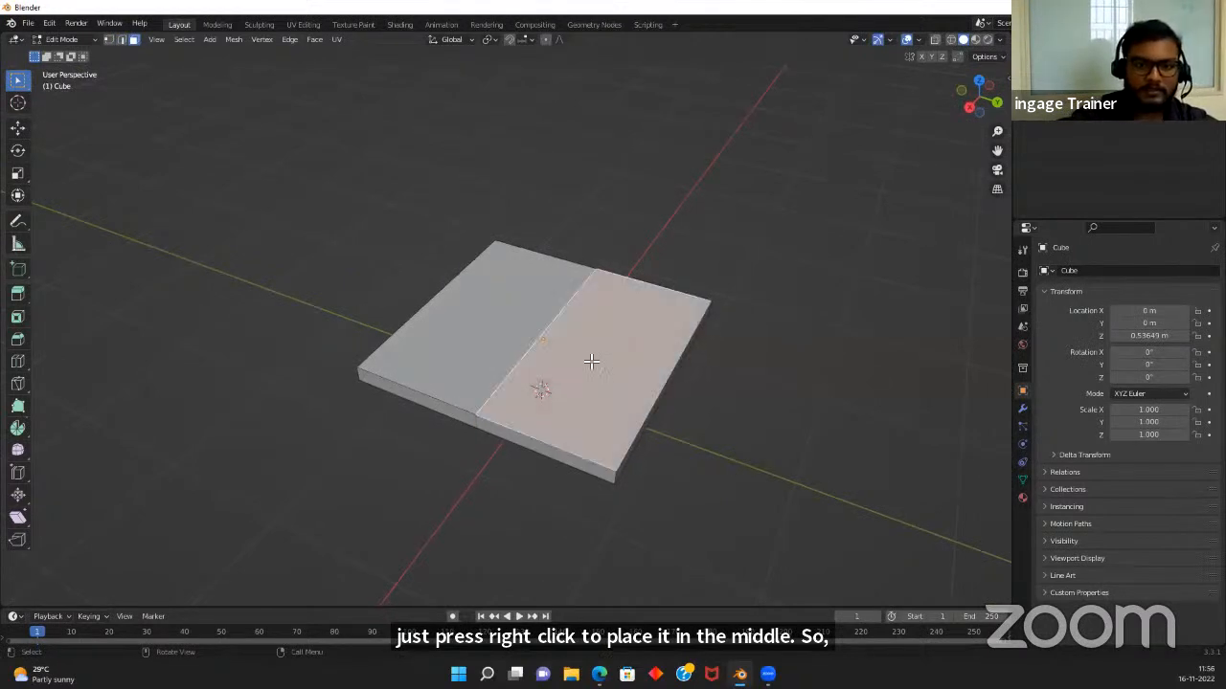
{"action": "left_click", "coordinate": [466, 321]}
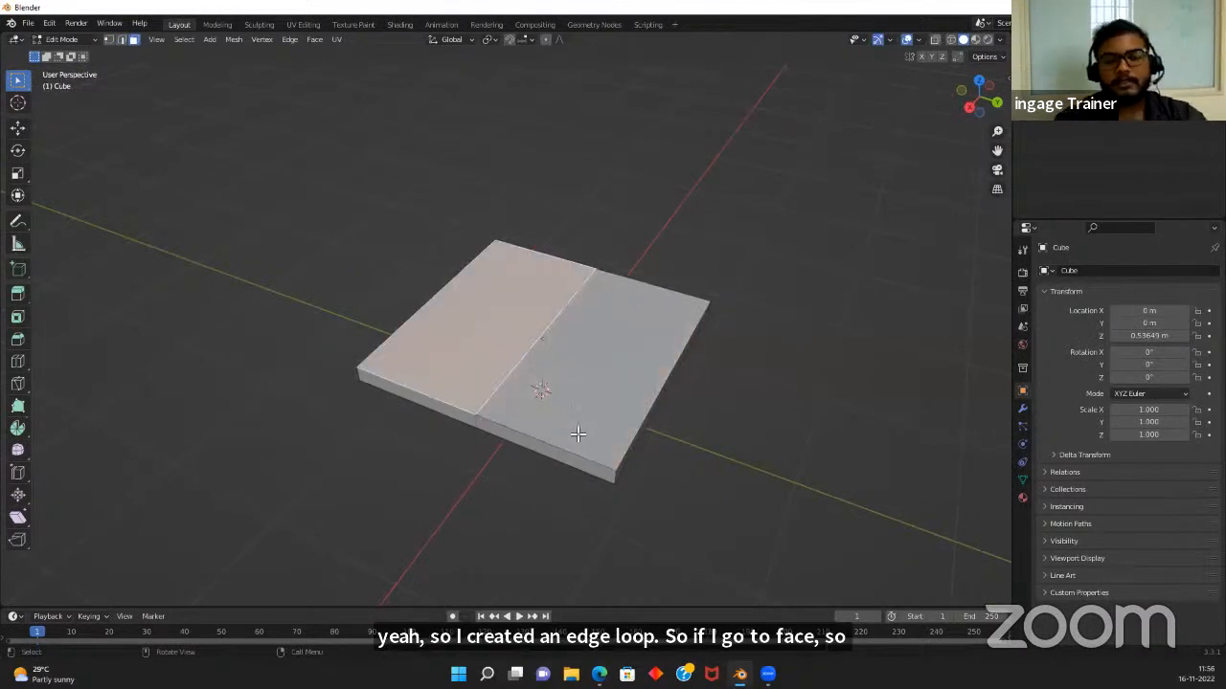
{"action": "left_click", "coordinate": [549, 432]}
{"action": "middle_click_drag", "start_coordinate": [549, 432], "coordinate": [551, 436]}
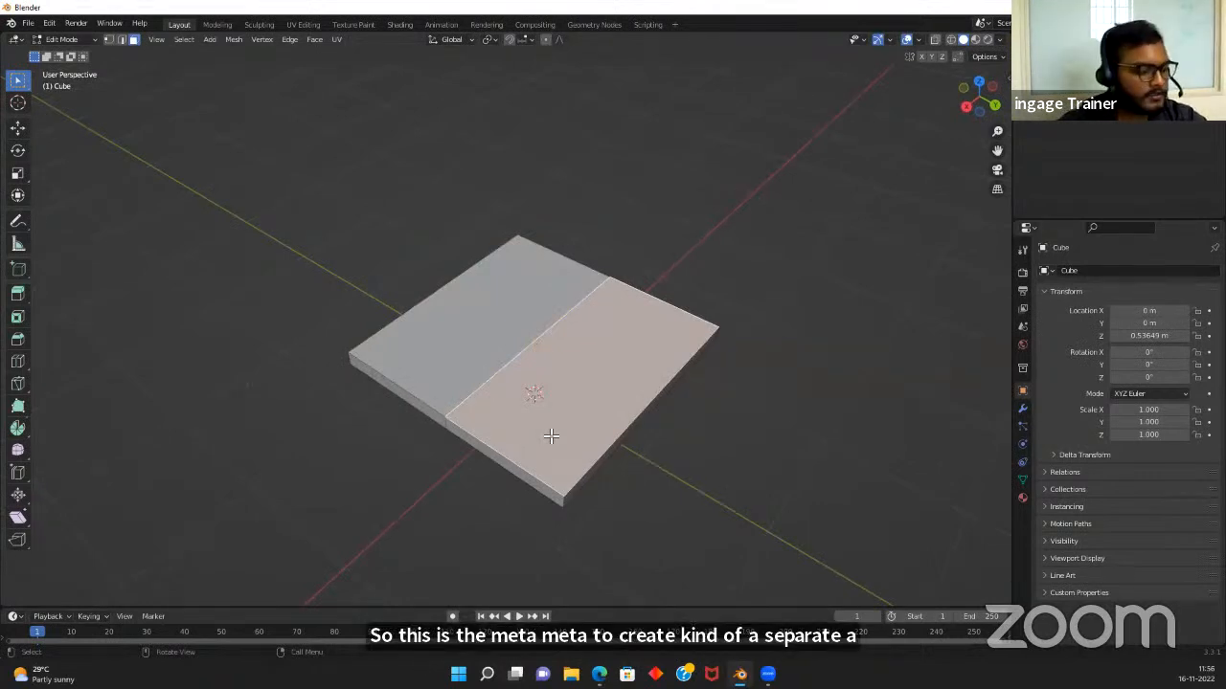
Undo the loop cut on the slab and clear the face selection
{"action": "key", "text": "ctrl+z"}
{"action": "key", "text": "ctrl+z"}
{"action": "key", "text": "ctrl+z"}
{"action": "key", "text": "ctrl+z"}
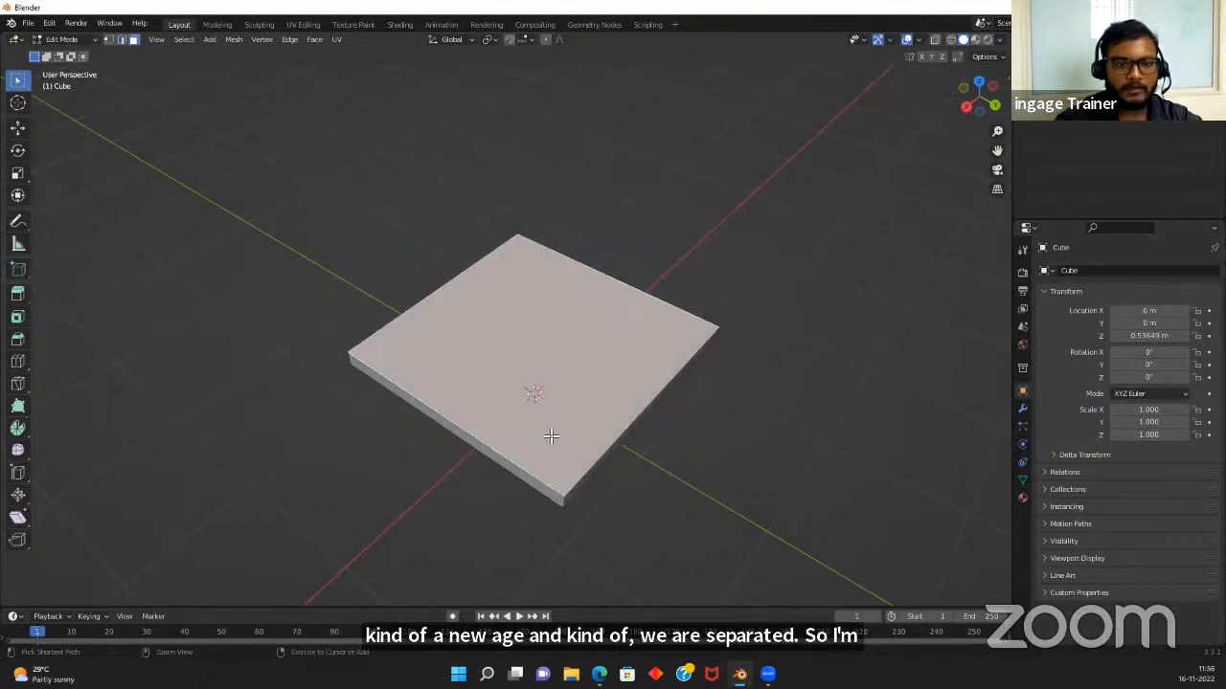
{"action": "scroll", "coordinate": [678, 484], "scroll_direction": "down", "scroll_amount": 1}
{"action": "middle_click_drag", "start_coordinate": [701, 469], "coordinate": [724, 460]}
{"action": "left_click", "coordinate": [686, 476]}
{"action": "scroll", "coordinate": [520, 433], "scroll_direction": "up", "scroll_amount": 3}
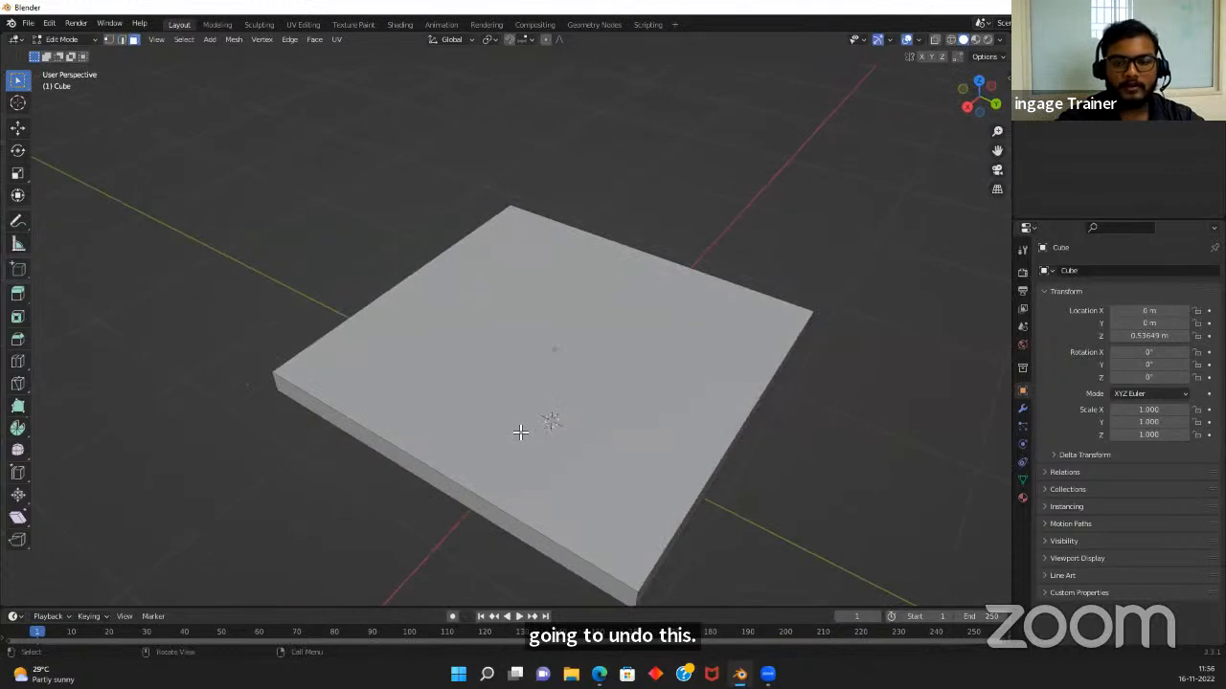
{"action": "scroll", "coordinate": [609, 265], "scroll_direction": "up", "scroll_amount": 1}
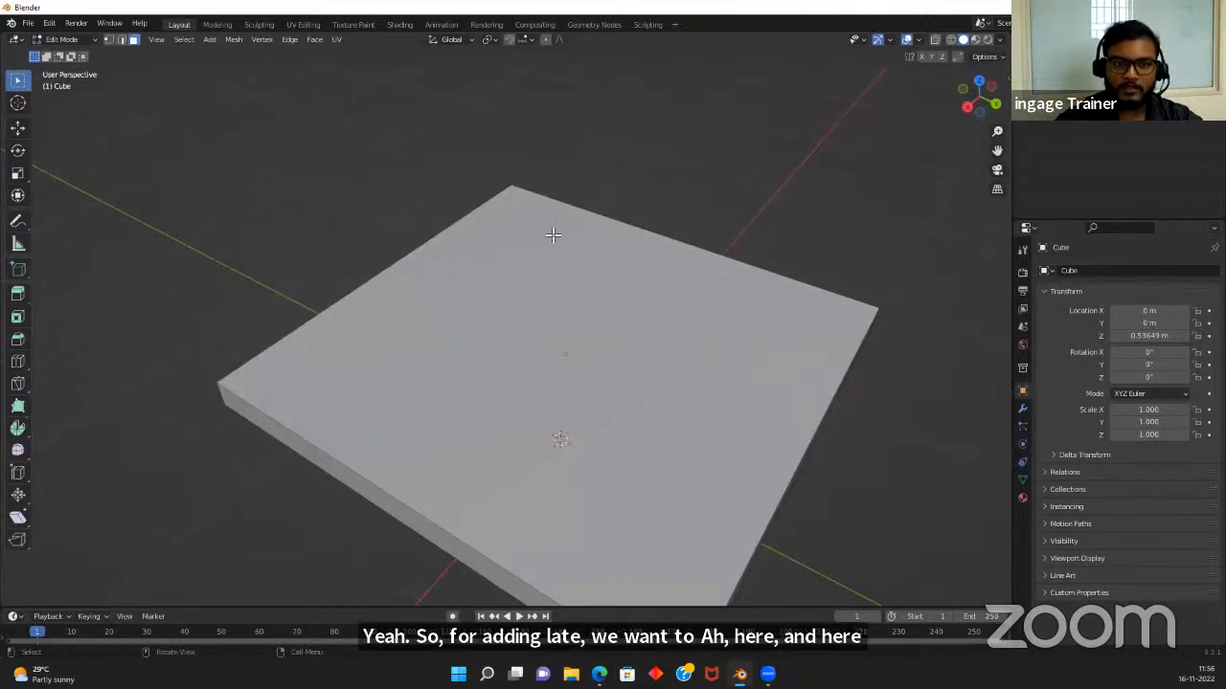
Select the slab's top face and extrude it straight up into a thick block
{"action": "scroll", "coordinate": [522, 237], "scroll_direction": "down", "scroll_amount": 6}
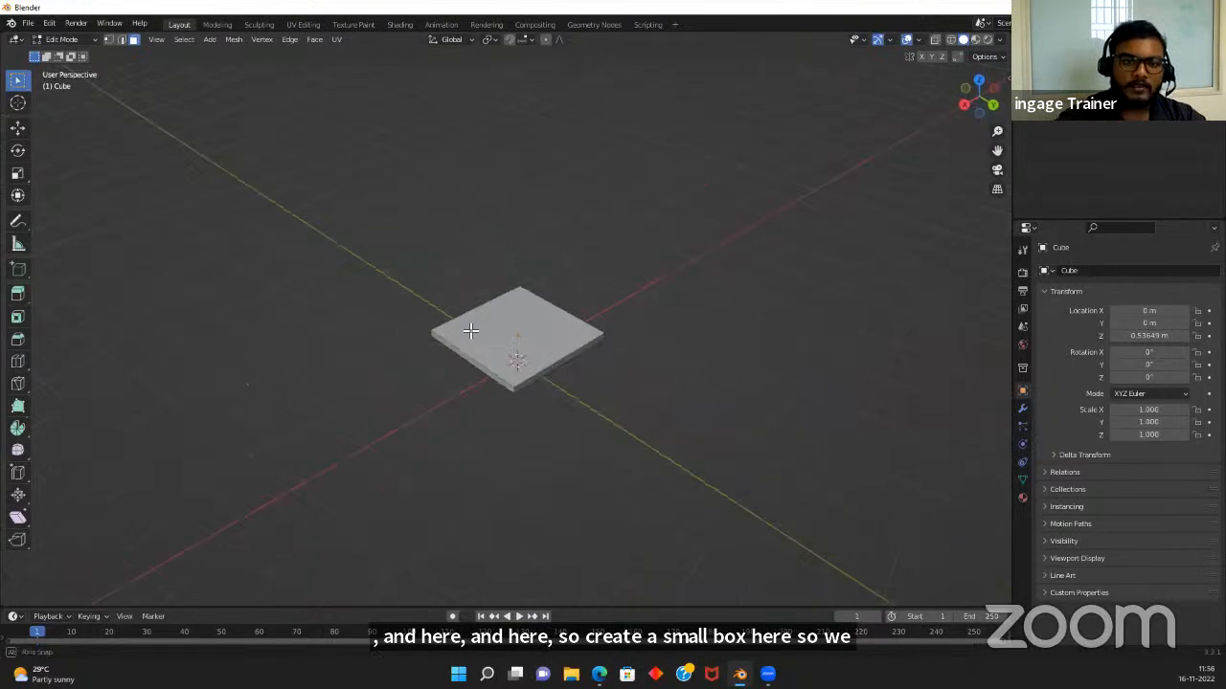
{"action": "middle_click_drag", "start_coordinate": [470, 334], "coordinate": [508, 327]}
{"action": "scroll", "coordinate": [508, 329], "scroll_direction": "up", "scroll_amount": 2}
{"action": "left_click", "coordinate": [508, 338]}
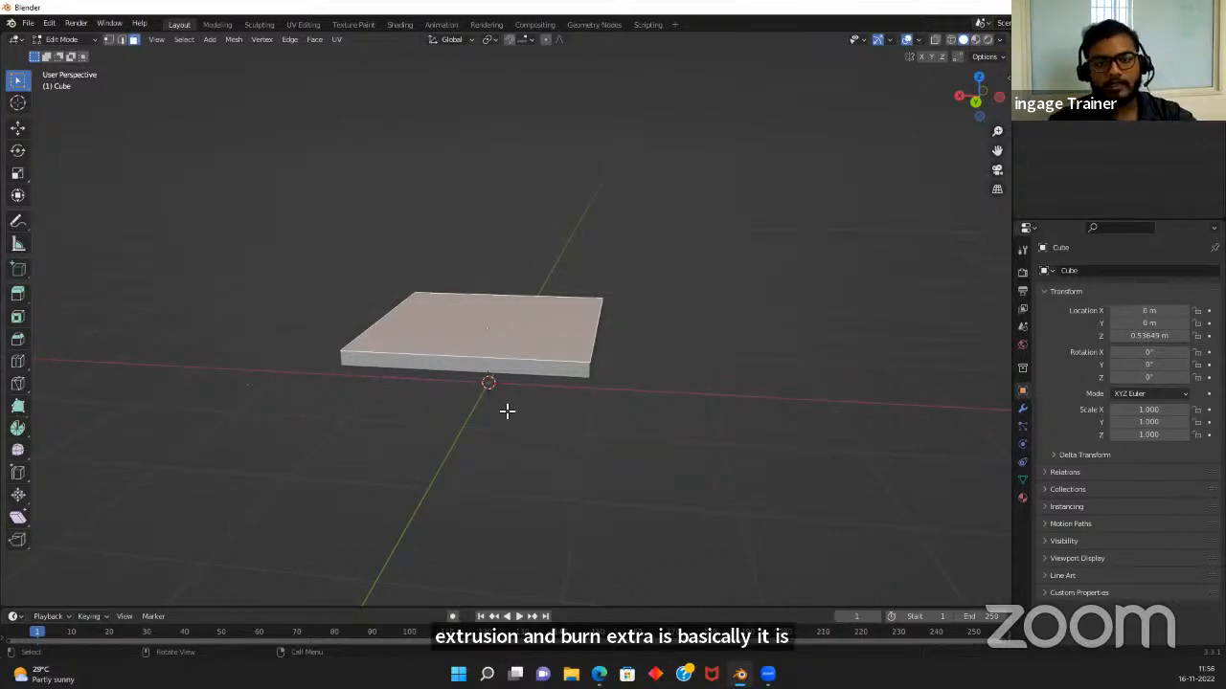
{"action": "scroll", "coordinate": [587, 446], "scroll_direction": "up", "scroll_amount": 5}
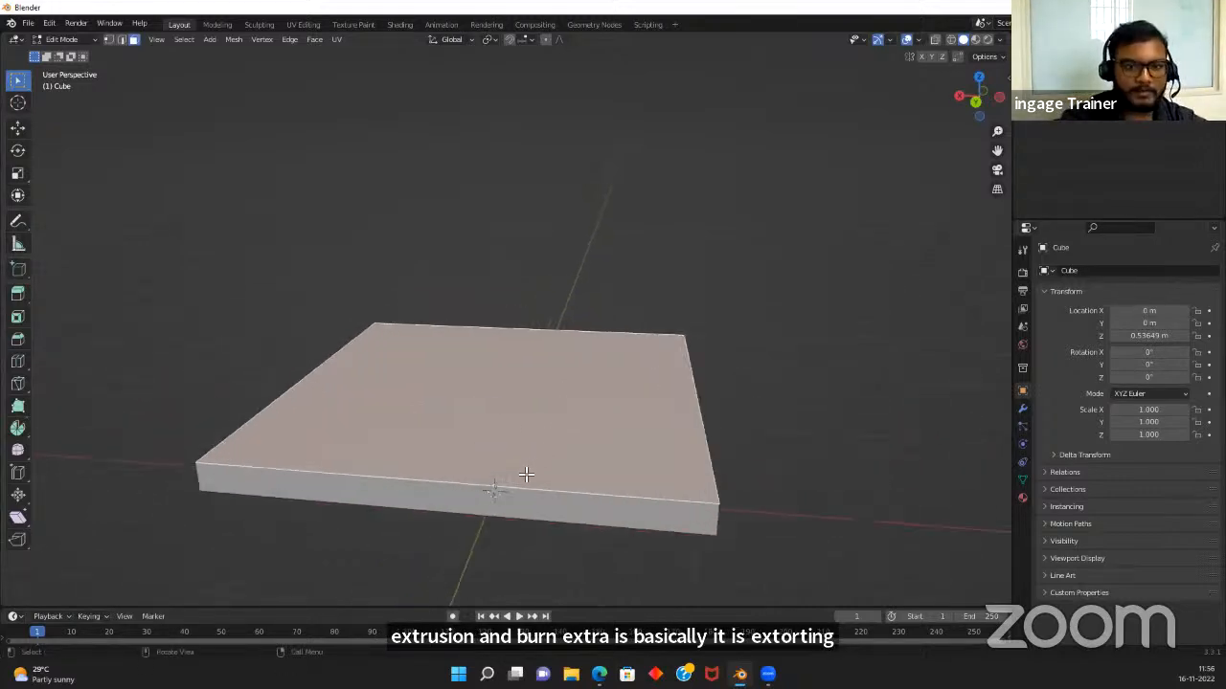
{"action": "key", "text": "e"}
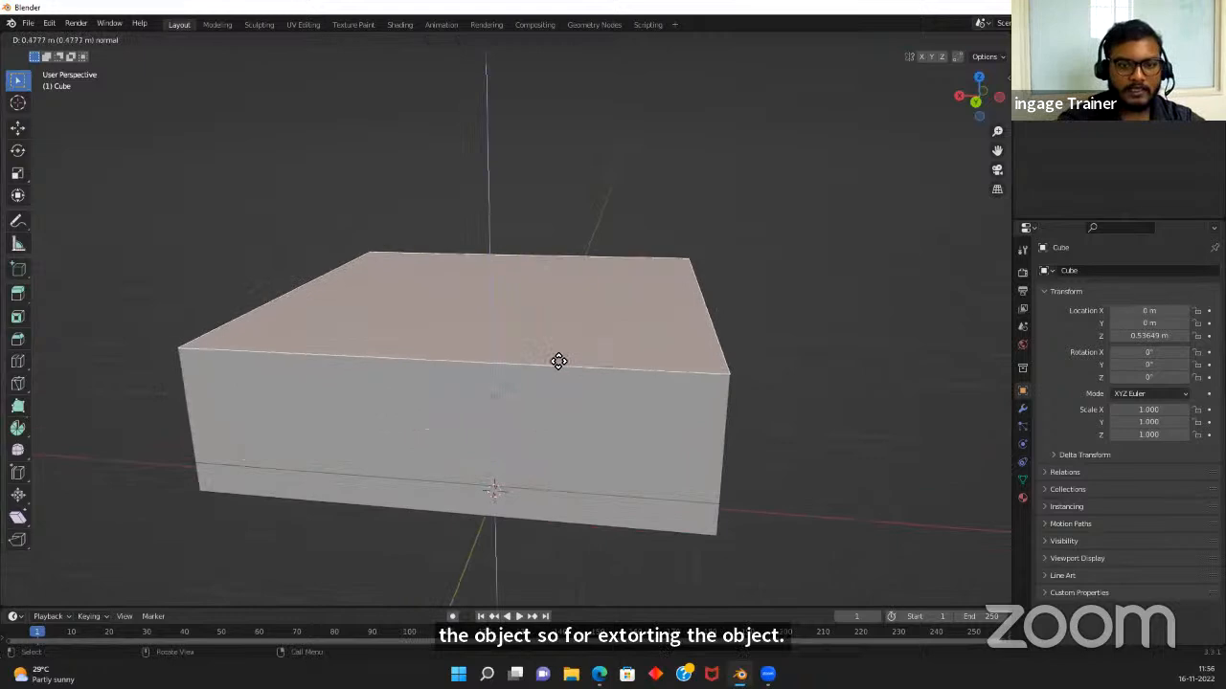
{"action": "left_click", "coordinate": [572, 296]}
{"action": "scroll", "coordinate": [615, 572], "scroll_direction": "down", "scroll_amount": 3}
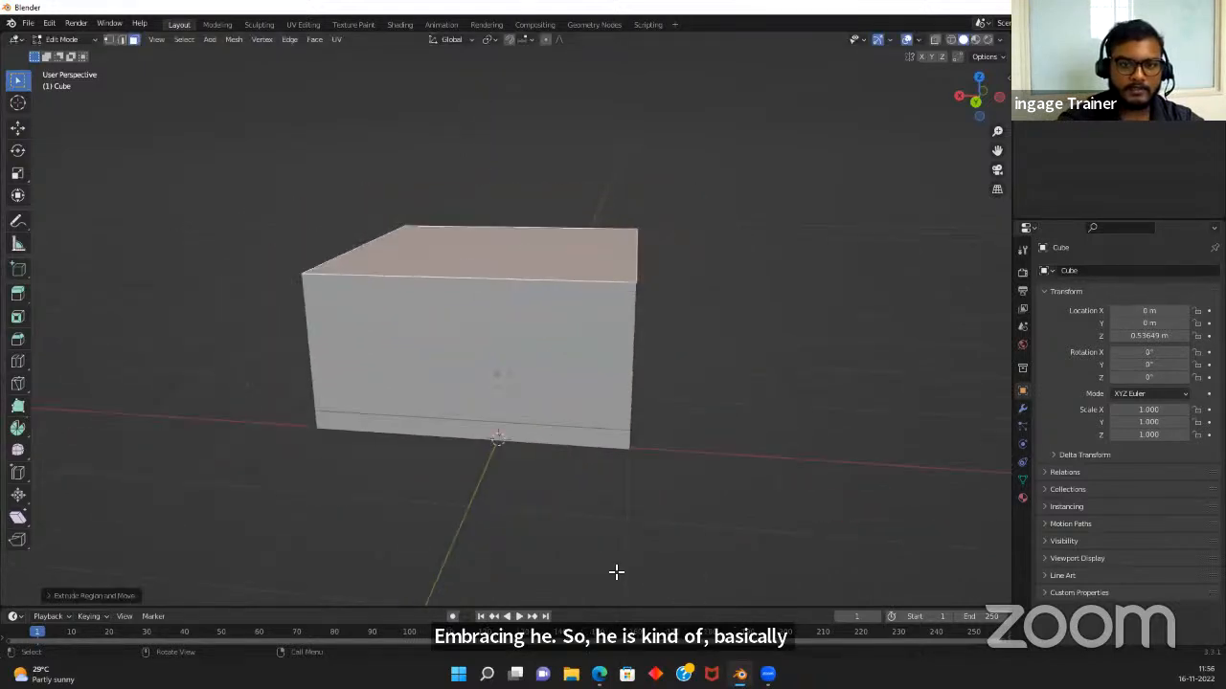
Extrude the block's side face outward in two sections and raise the outer section's top face
{"action": "middle_click_drag", "start_coordinate": [615, 571], "coordinate": [604, 390]}
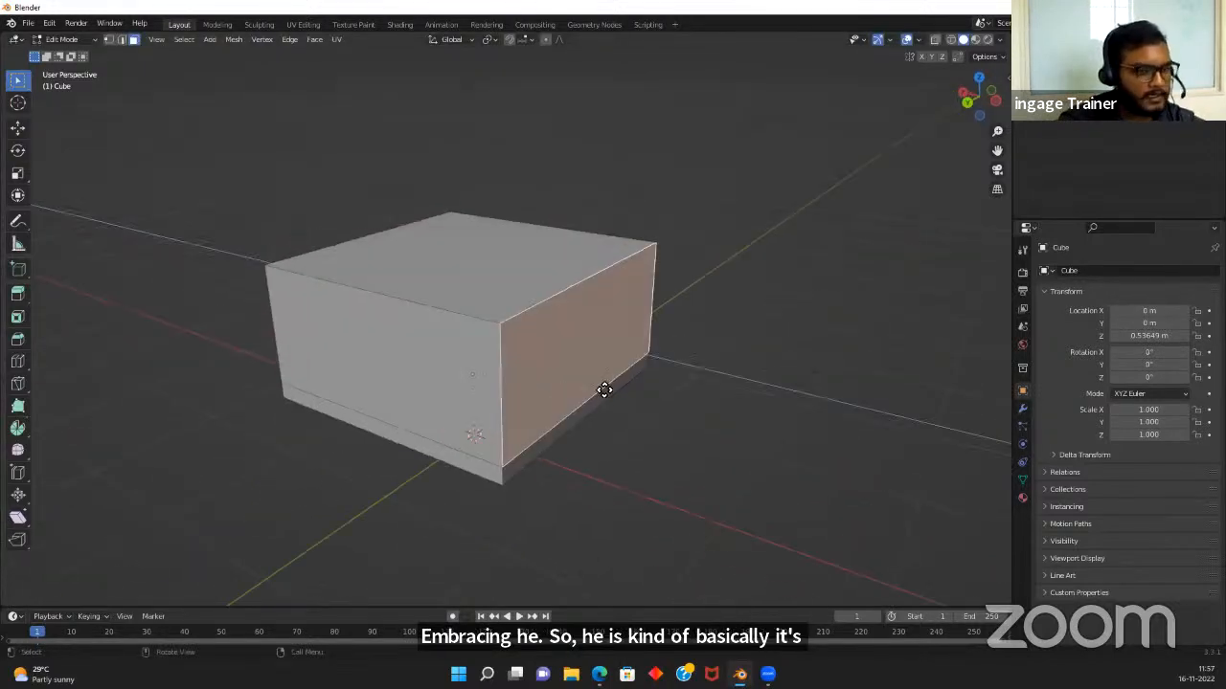
{"action": "key", "text": "e"}
{"action": "left_click", "coordinate": [674, 412]}
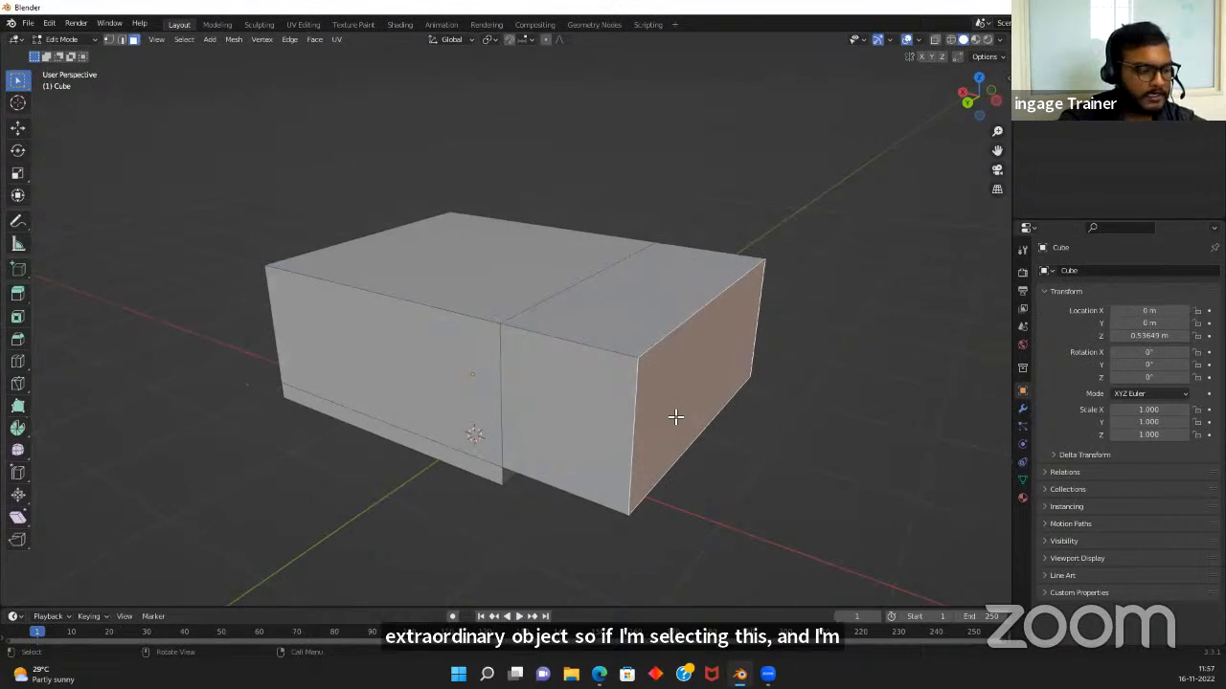
{"action": "left_click", "coordinate": [704, 316]}
{"action": "key", "text": "e"}
{"action": "left_click", "coordinate": [690, 270]}
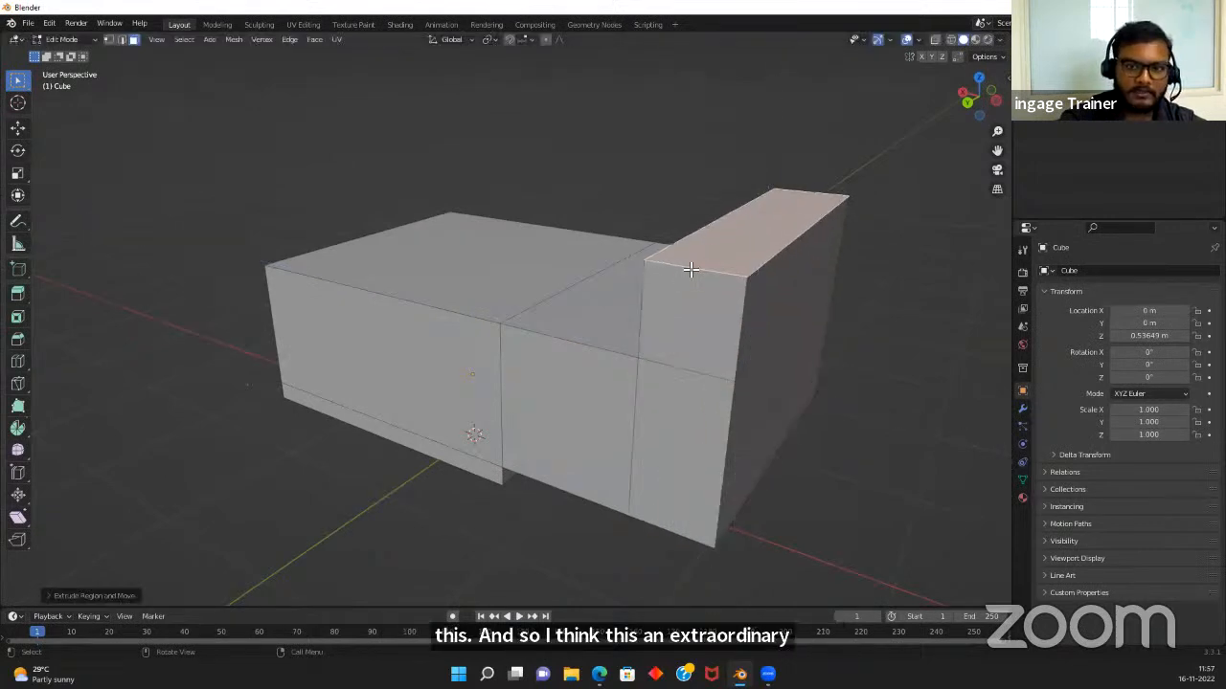
Extrude the main block's top face upward and its newly formed inner side face partway toward the raised outer section
{"action": "left_click", "coordinate": [503, 270]}
{"action": "key", "text": "e"}
{"action": "left_click", "coordinate": [546, 212]}
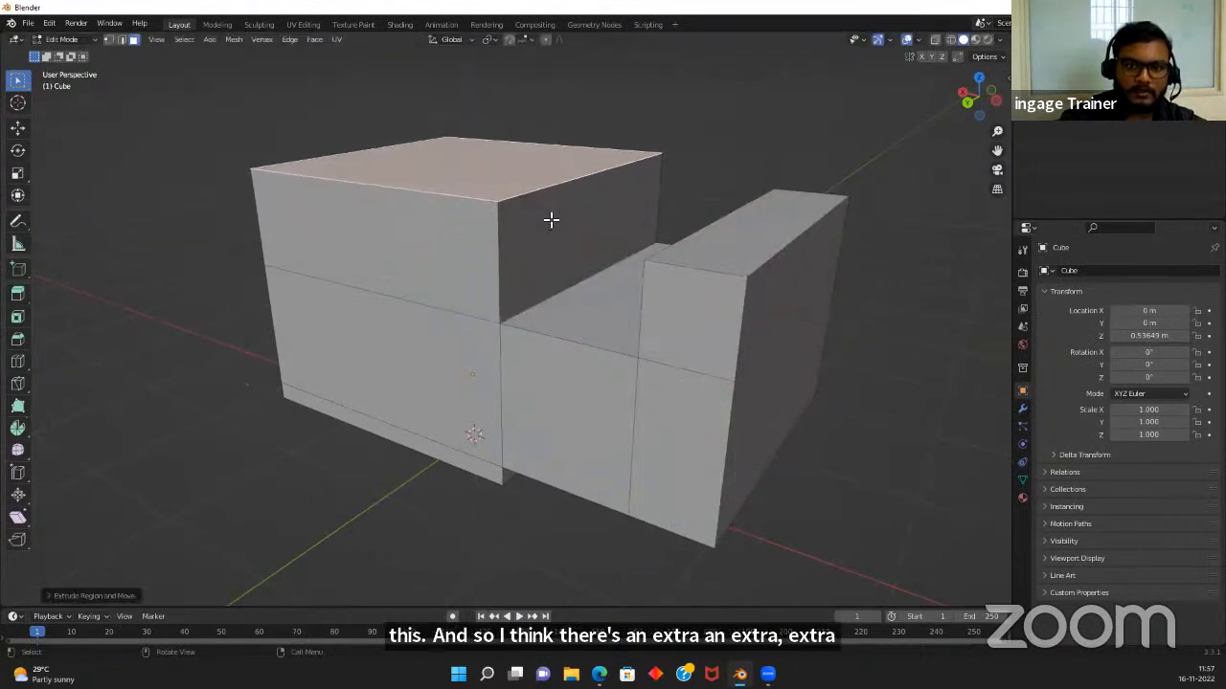
{"action": "left_click", "coordinate": [599, 240]}
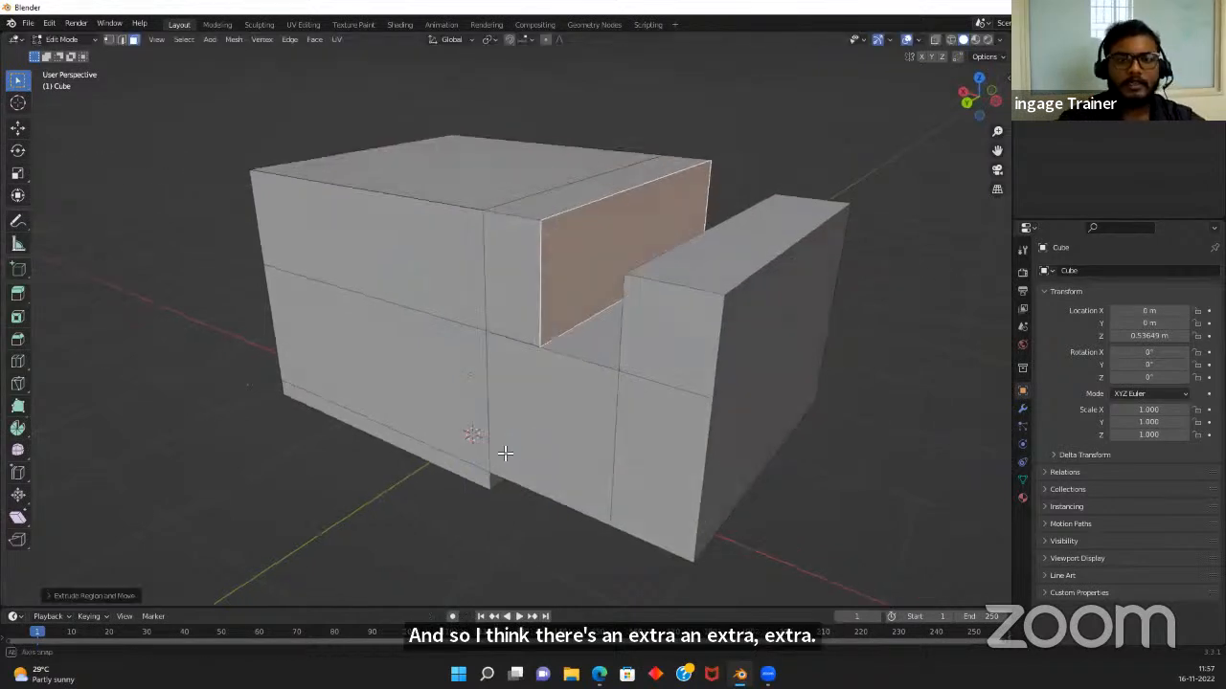
{"action": "middle_click_drag", "start_coordinate": [506, 446], "coordinate": [402, 443]}
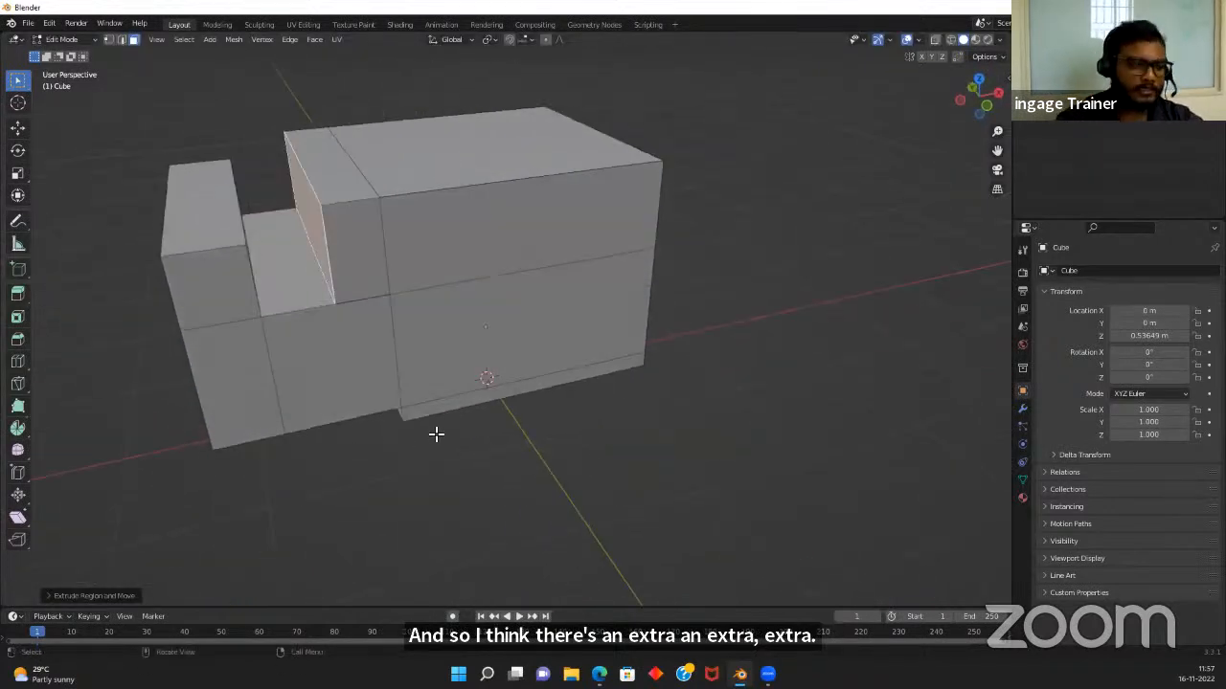
Undo all the extrusions back to the thin slab with its top face selected
{"action": "key", "text": "ctrl+z"}
{"action": "key", "text": "ctrl+z"}
{"action": "key", "text": "ctrl+z"}
{"action": "key", "text": "ctrl+z"}
{"action": "key", "text": "ctrl+z"}
{"action": "key", "text": "ctrl+z"}
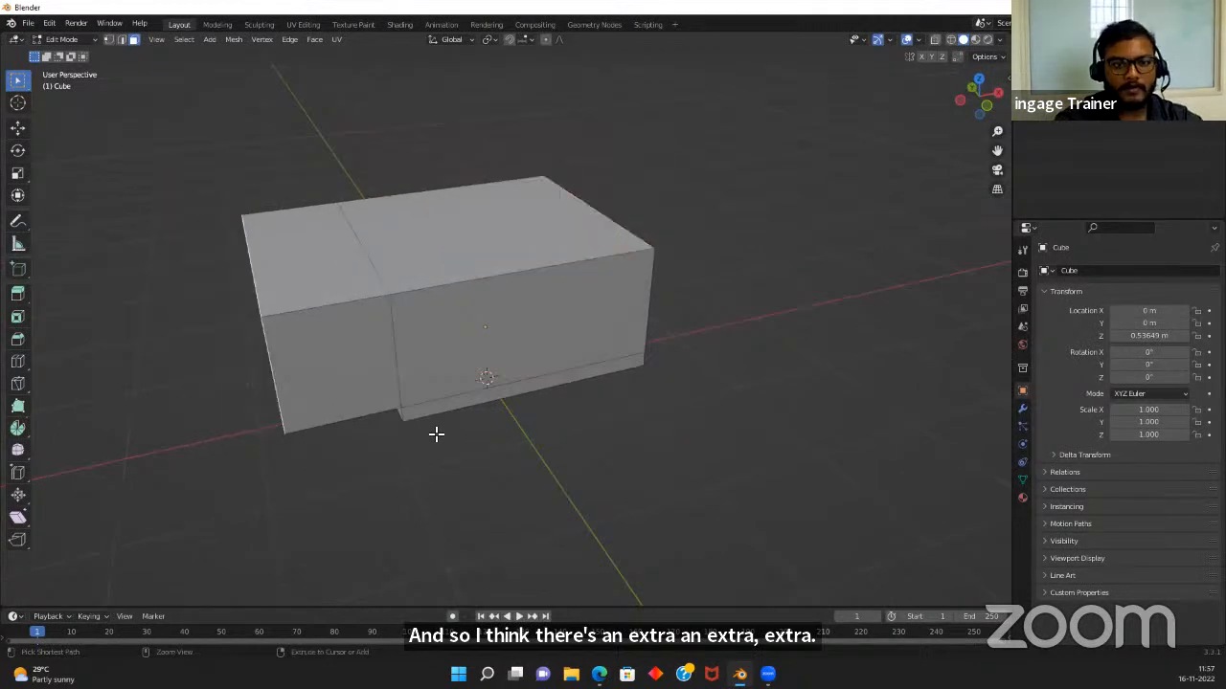
{"action": "middle_click_drag", "start_coordinate": [435, 434], "coordinate": [383, 454]}
{"action": "key", "text": "ctrl+z"}
{"action": "scroll", "coordinate": [562, 455], "scroll_direction": "up", "scroll_amount": 2}
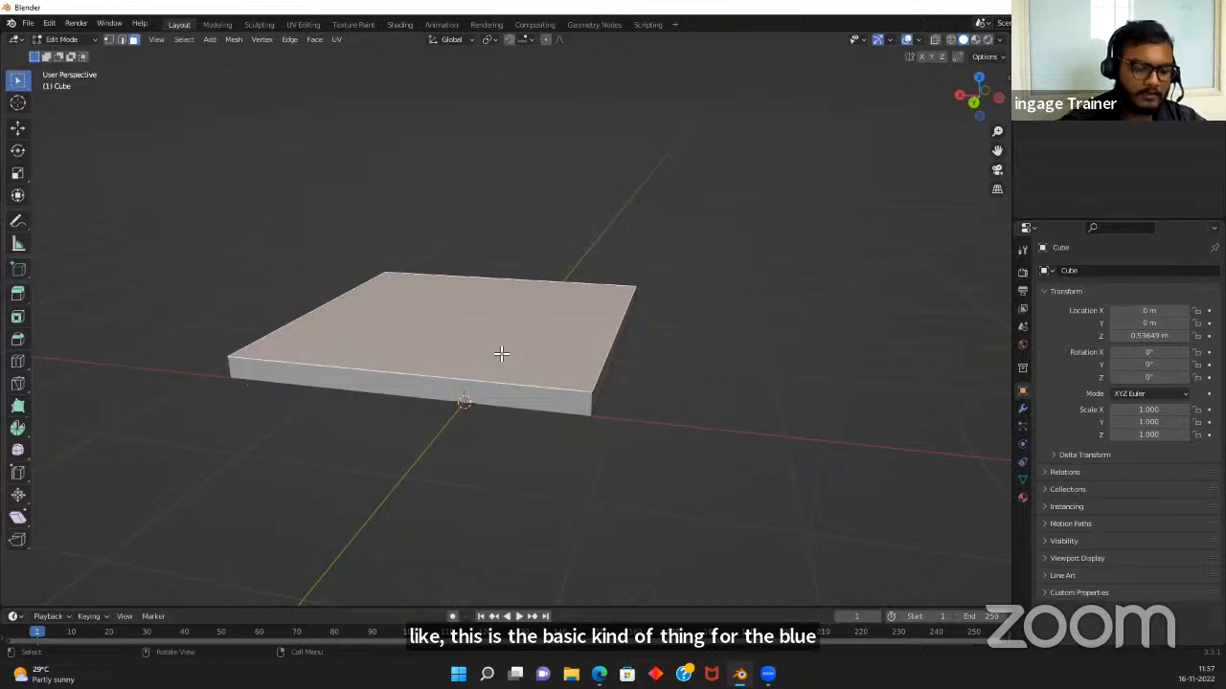
{"action": "middle_click_drag", "start_coordinate": [501, 354], "coordinate": [458, 382]}
{"action": "scroll", "coordinate": [533, 380], "scroll_direction": "up", "scroll_amount": 5}
{"action": "scroll", "coordinate": [458, 381], "scroll_direction": "down", "scroll_amount": 2}
{"action": "scroll", "coordinate": [402, 381], "scroll_direction": "down", "scroll_amount": 2}
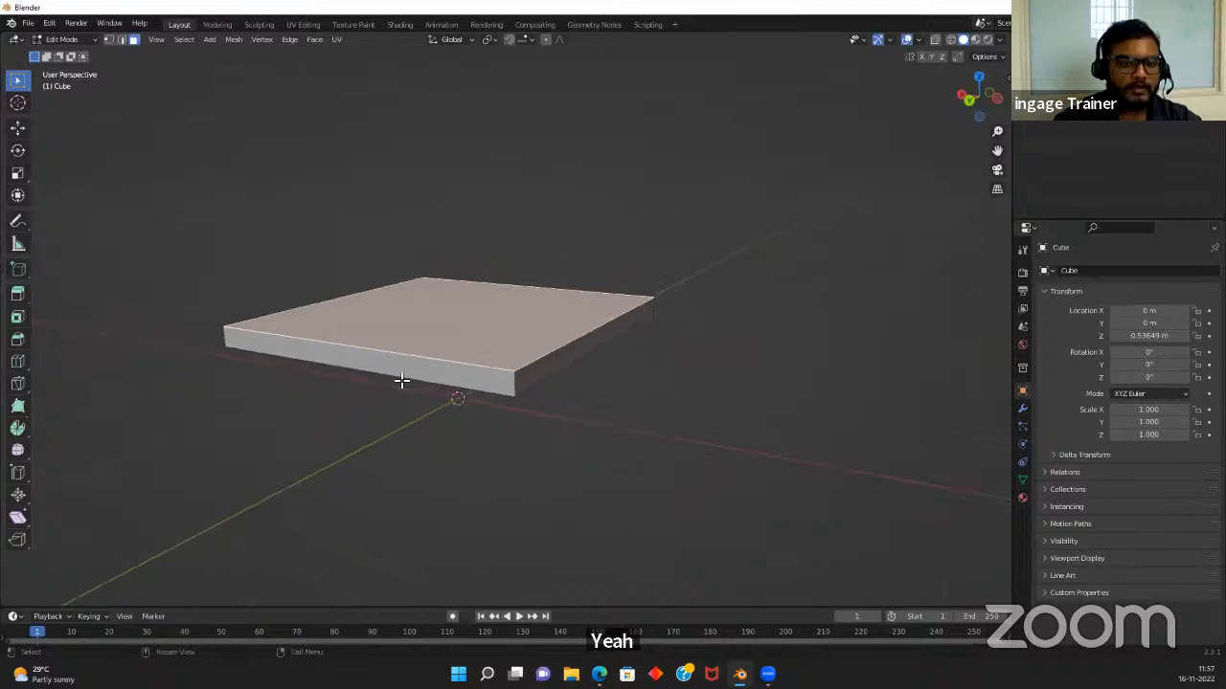
{"action": "scroll", "coordinate": [402, 381], "scroll_direction": "up", "scroll_amount": 2}
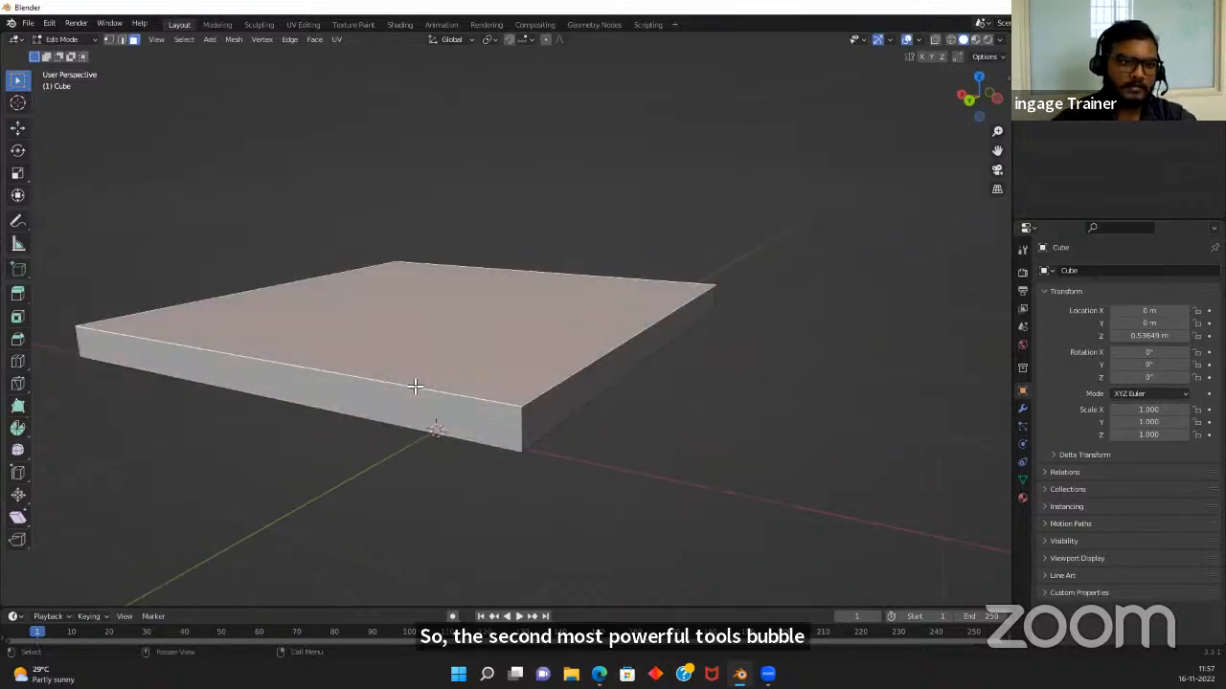
Hide the slab in Object Mode and add a new cube mesh at the world origin
{"action": "key", "text": "Tab"}
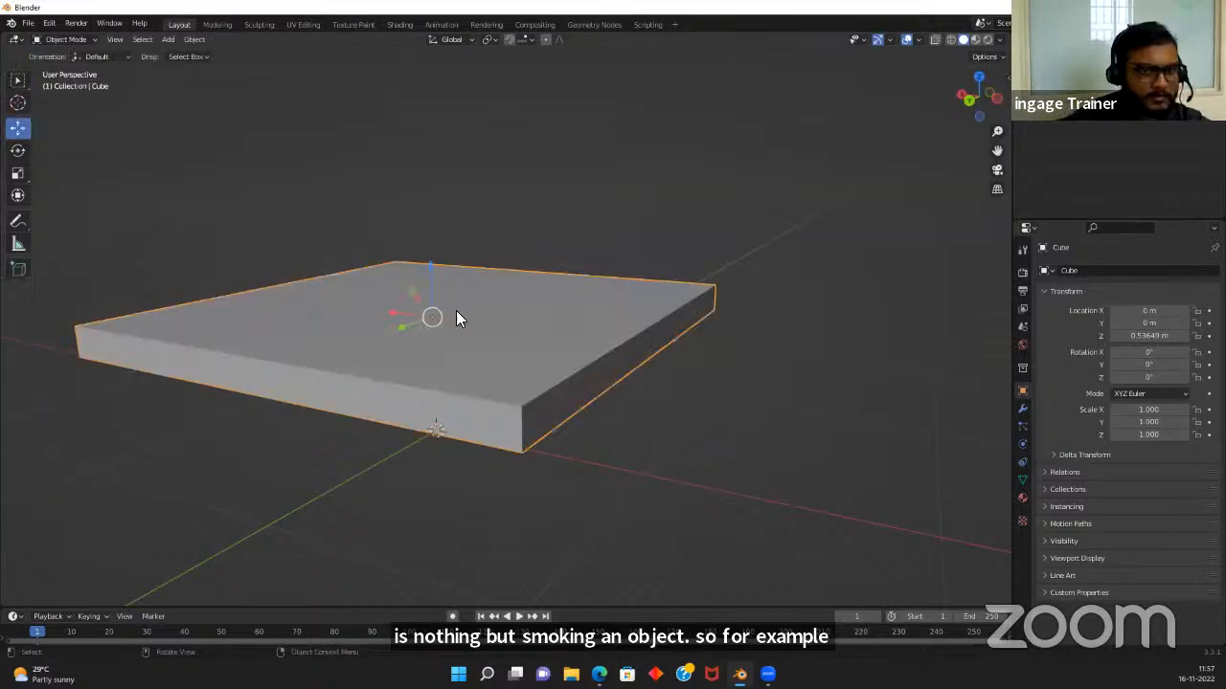
{"action": "scroll", "coordinate": [570, 355], "scroll_direction": "down", "scroll_amount": 4}
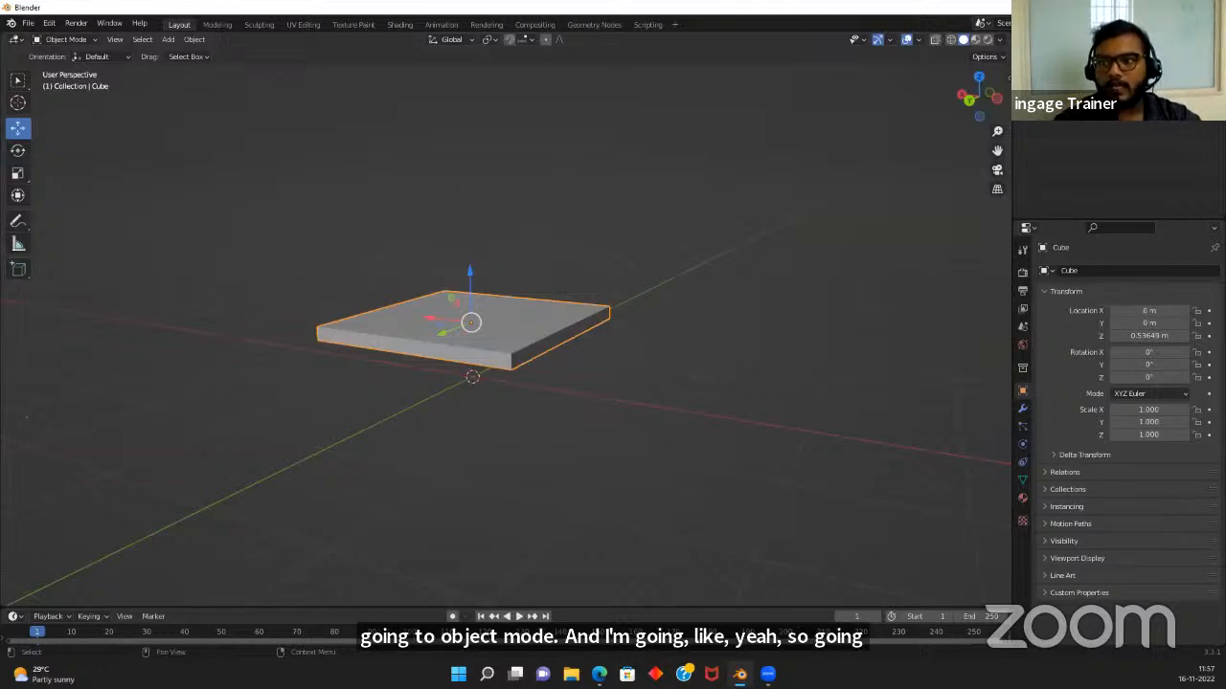
{"action": "key", "text": "h"}
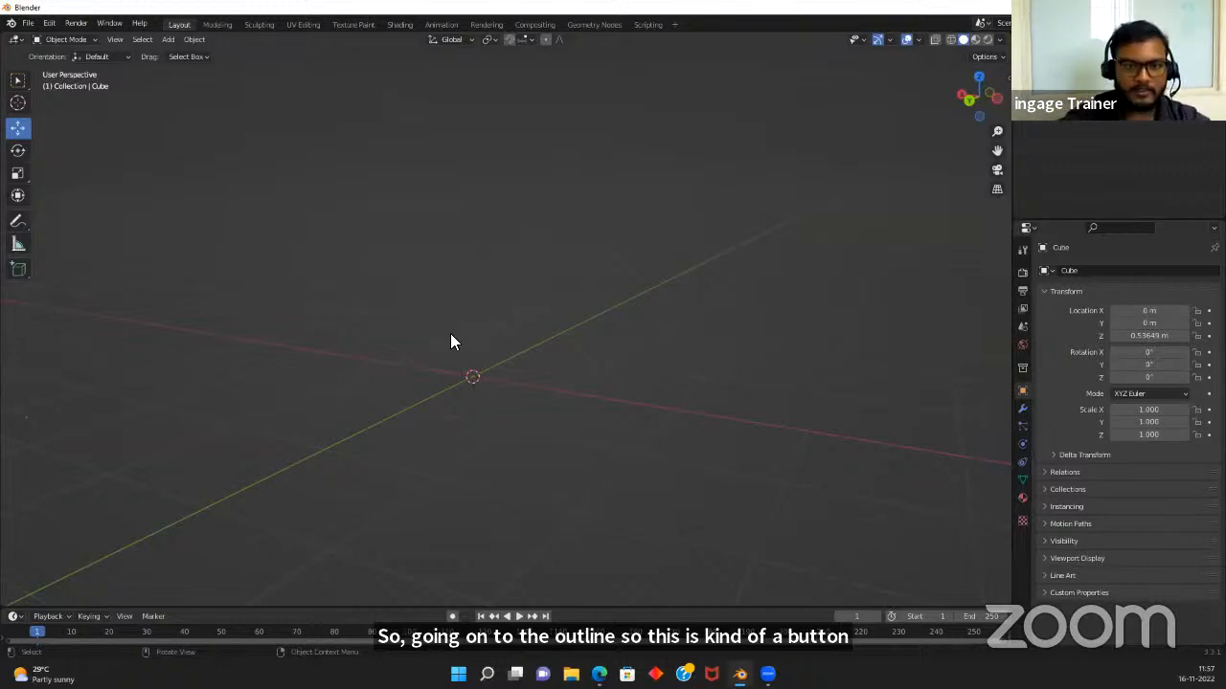
{"action": "key", "text": "shift+a"}
{"action": "mouse_move", "coordinate": [450, 335]}
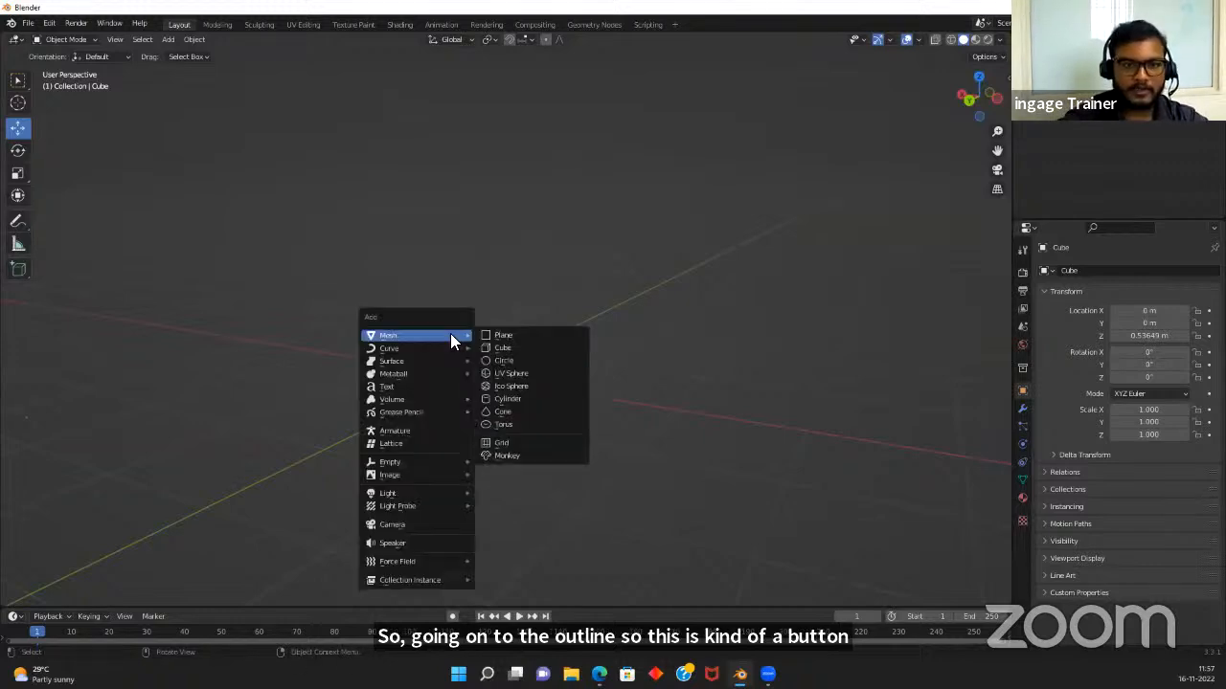
{"action": "left_click", "coordinate": [506, 350]}
{"action": "middle_click_drag", "start_coordinate": [545, 405], "coordinate": [488, 438]}
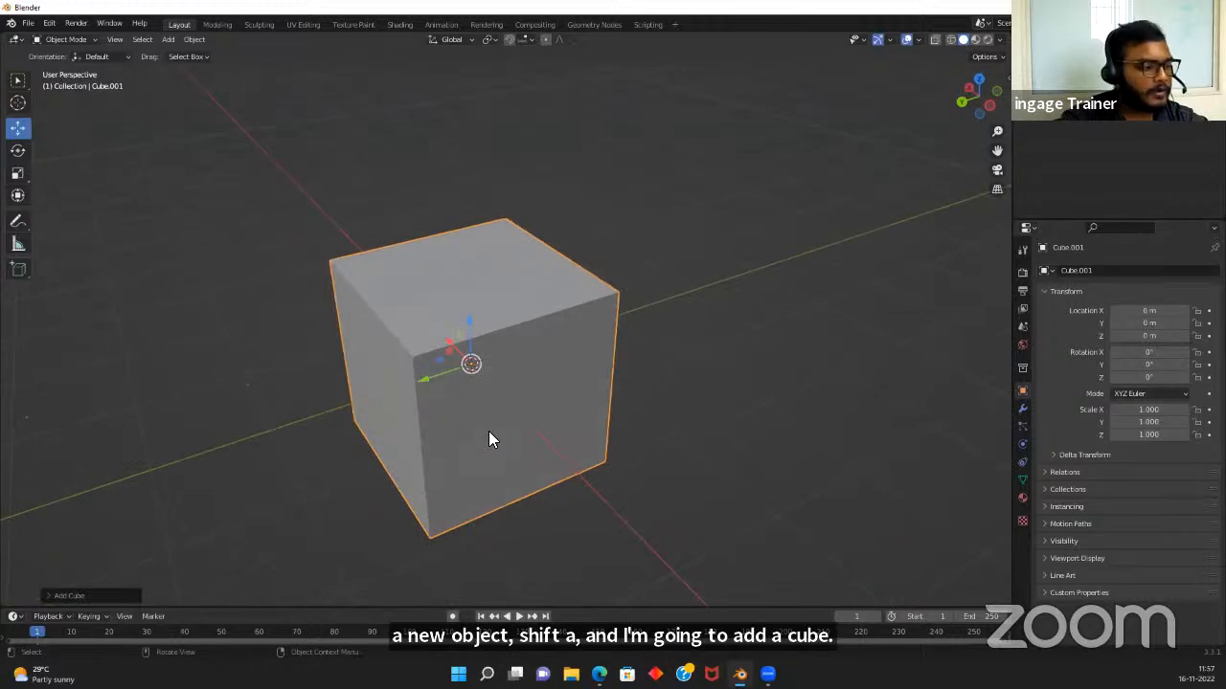
Enter Edit Mode on the new cube and select one upper side edge in edge select mode
{"action": "key", "text": "Tab"}
{"action": "left_click", "coordinate": [398, 340]}
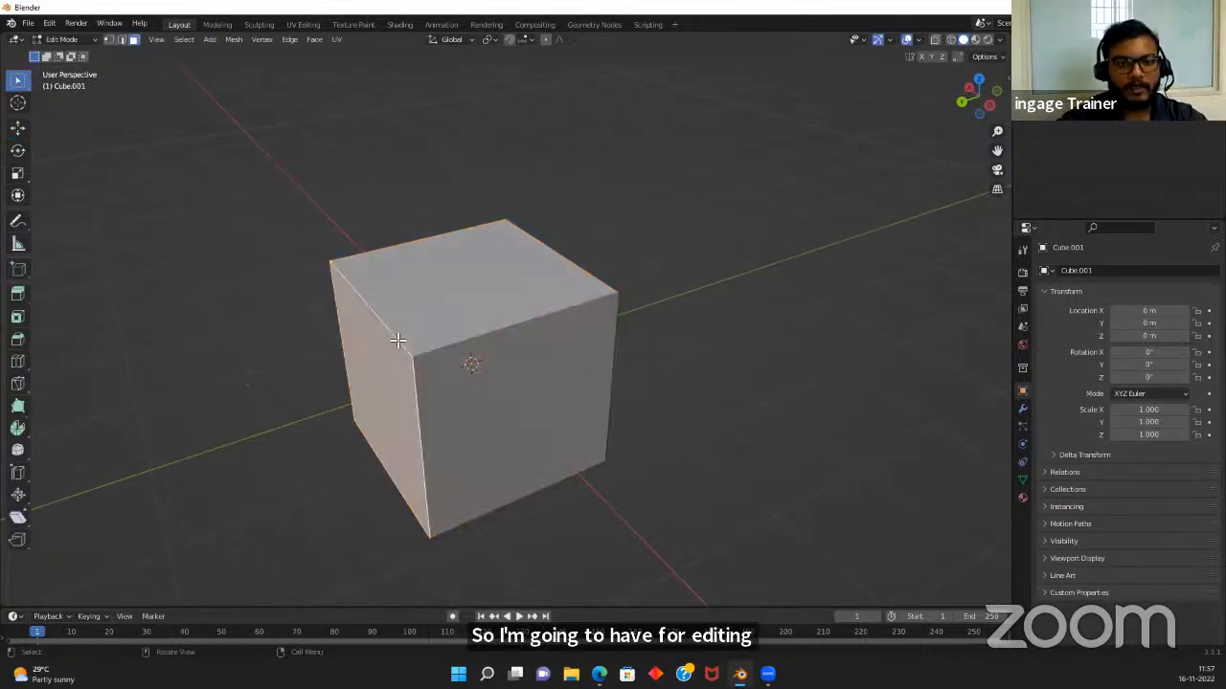
{"action": "key", "text": "2"}
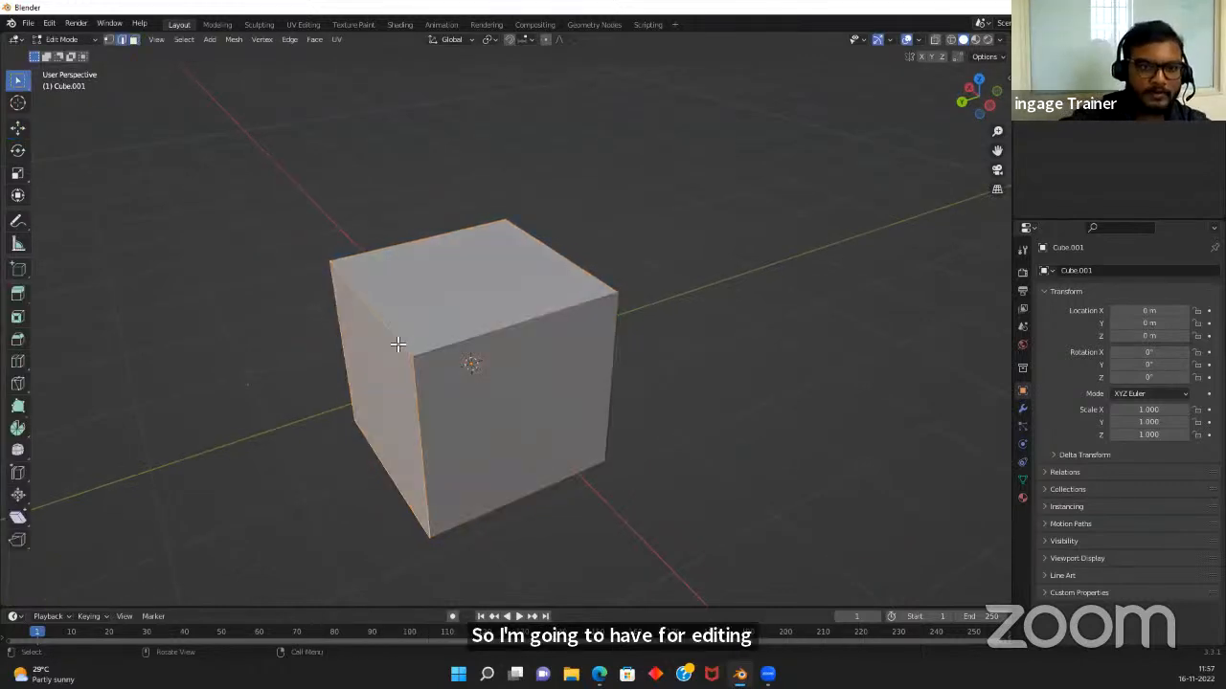
{"action": "left_click", "coordinate": [397, 343]}
{"action": "scroll", "coordinate": [399, 345], "scroll_direction": "up", "scroll_amount": 1}
{"action": "scroll", "coordinate": [398, 344], "scroll_direction": "up", "scroll_amount": 1}
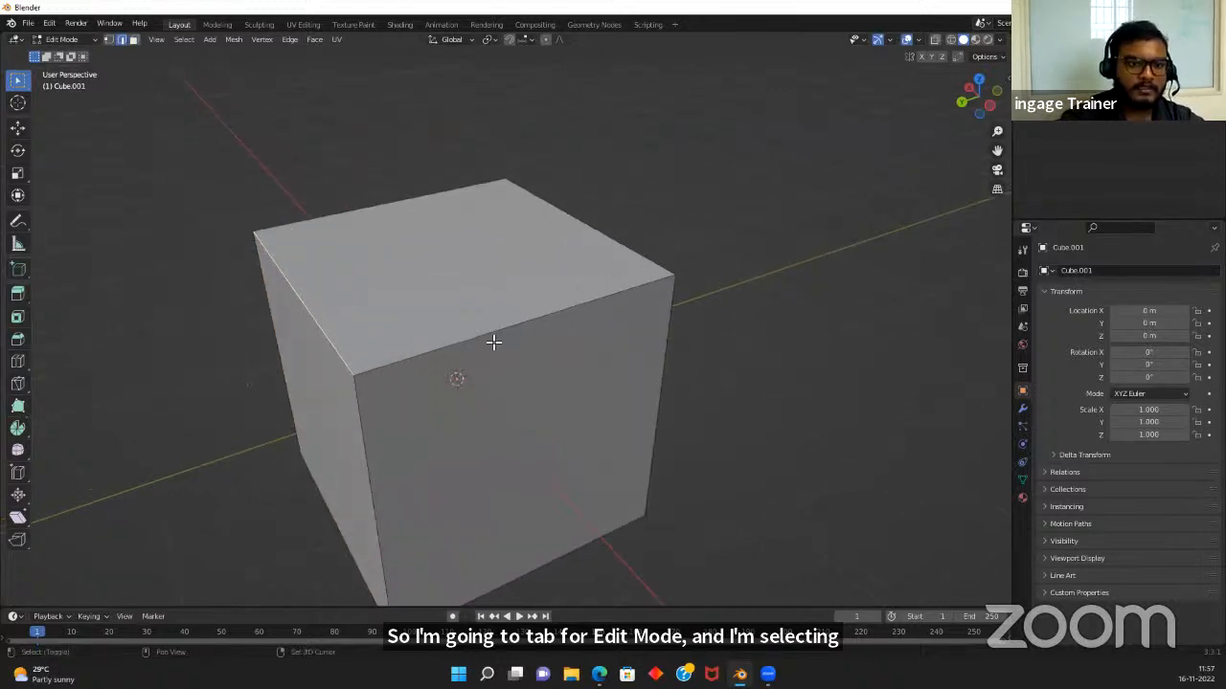
{"action": "middle_click_drag", "start_coordinate": [492, 342], "coordinate": [456, 355]}
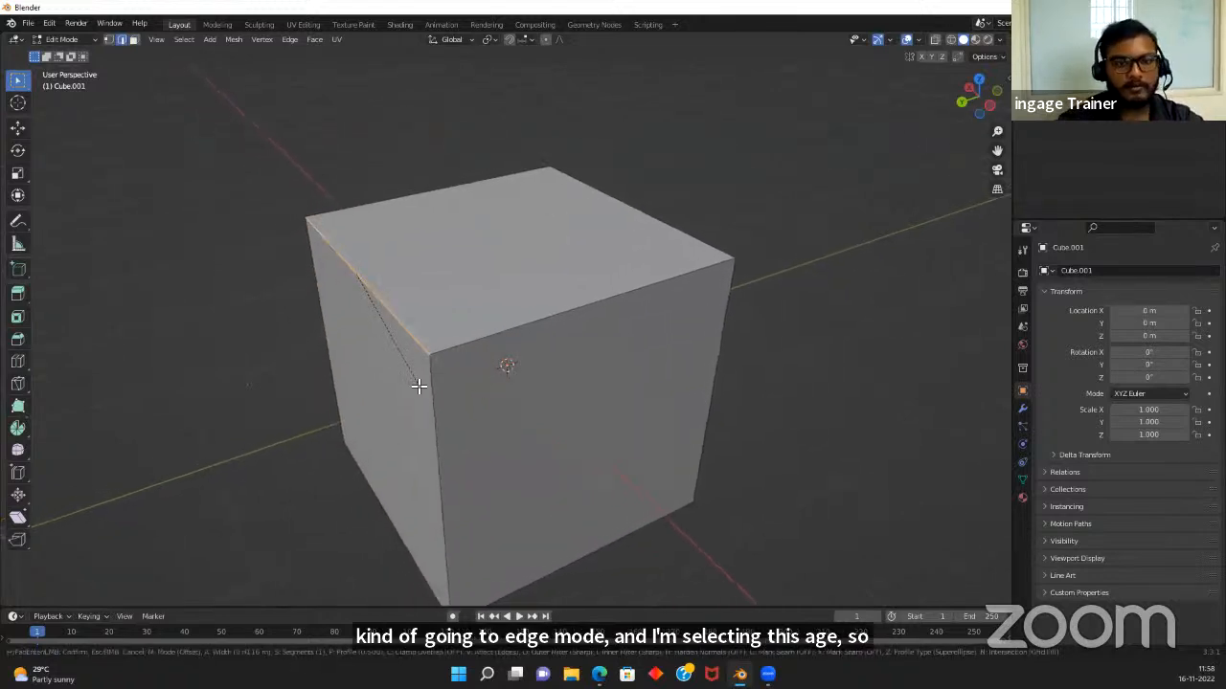
Bevel the cube's selected upper edge into a large rounded corner, trying higher and lower segment counts before settling on several segments
{"action": "key", "text": "ctrl+b"}
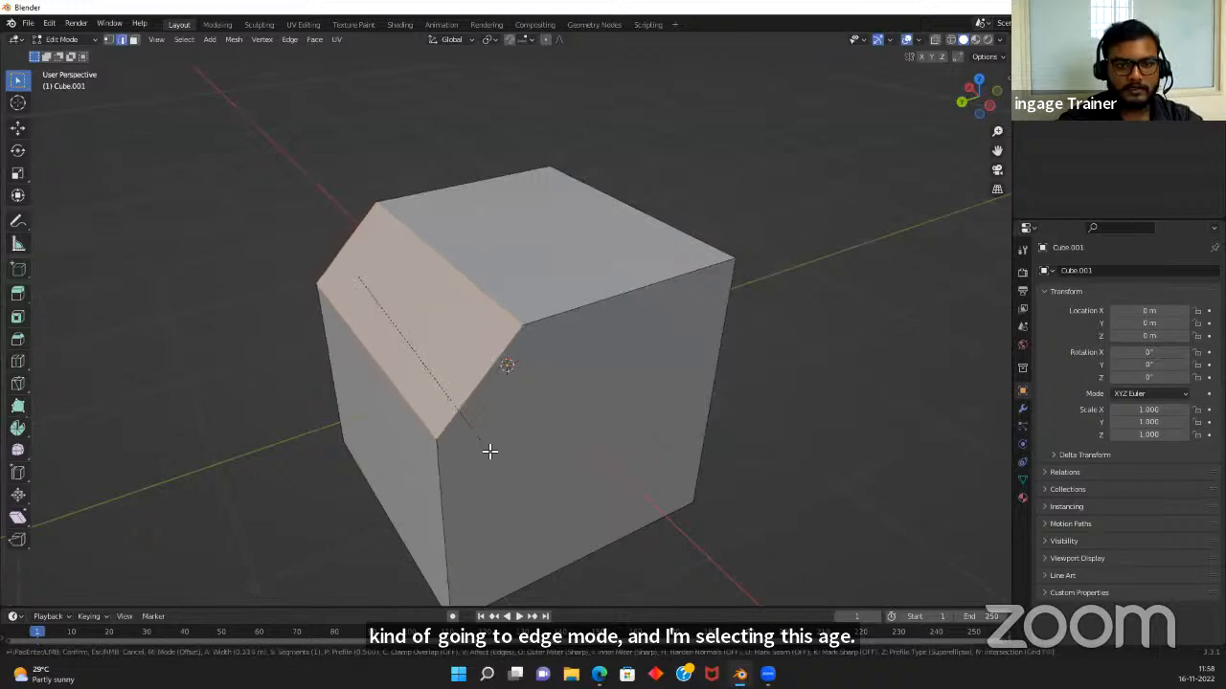
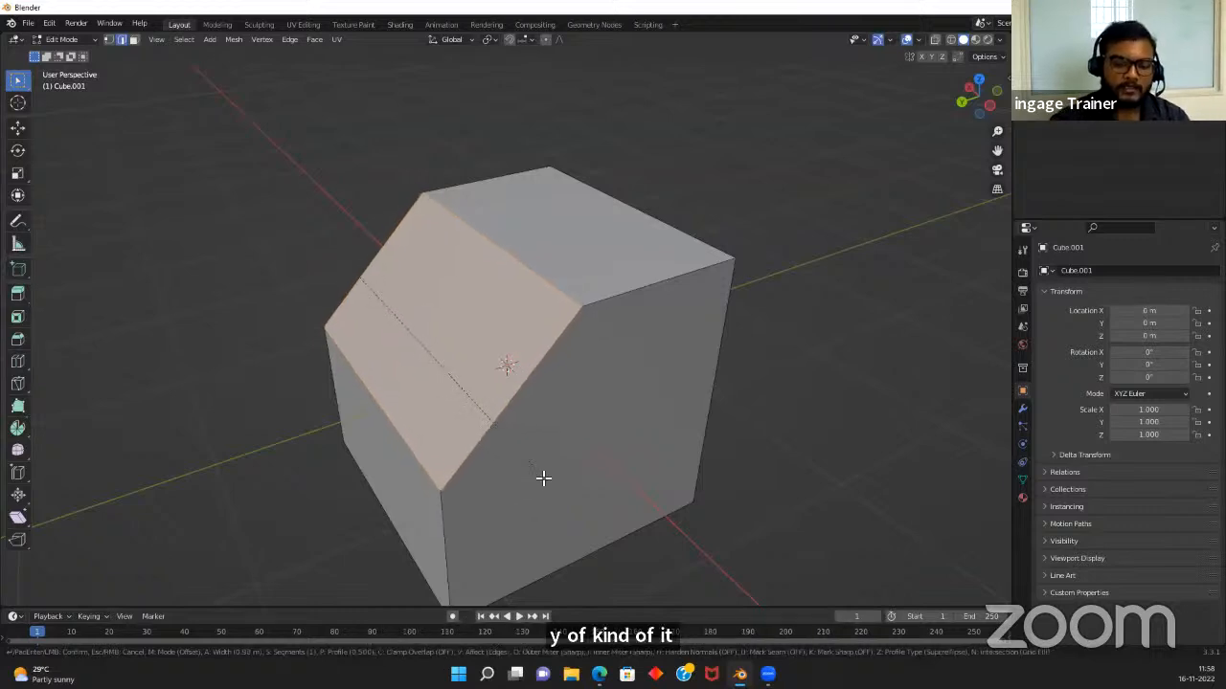
{"action": "scroll", "coordinate": [543, 477], "scroll_direction": "up", "scroll_amount": 5}
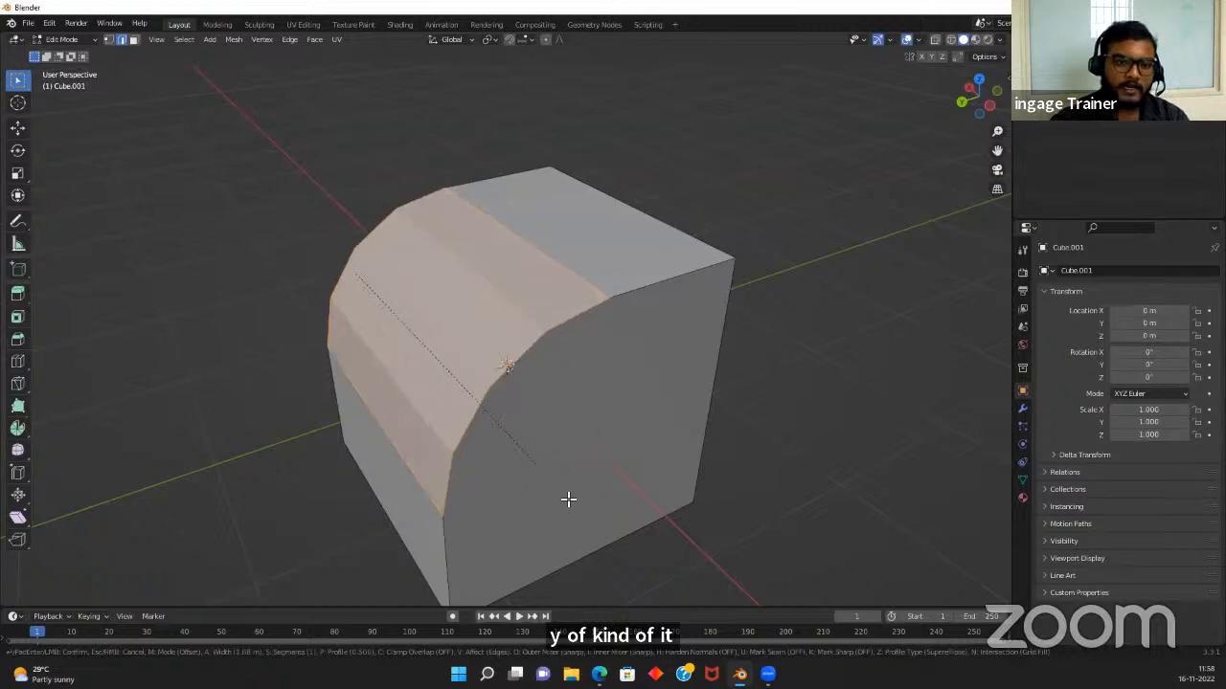
{"action": "scroll", "coordinate": [568, 498], "scroll_direction": "up", "scroll_amount": 3}
{"action": "scroll", "coordinate": [567, 499], "scroll_direction": "up", "scroll_amount": 3}
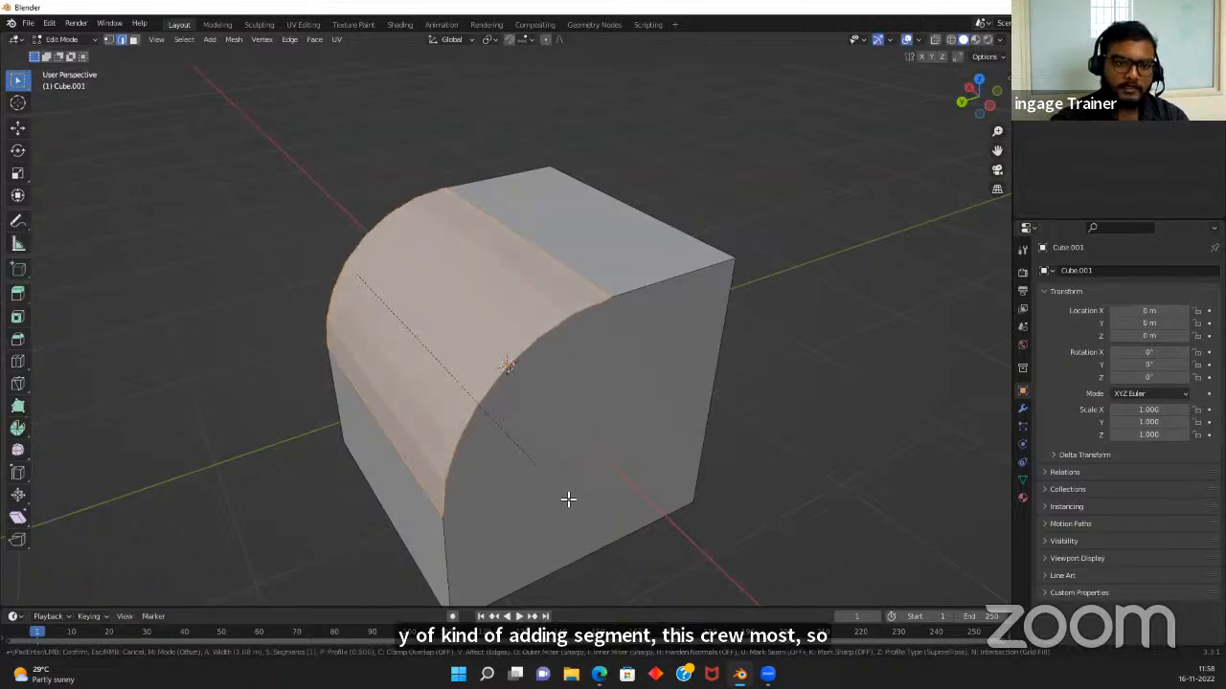
{"action": "scroll", "coordinate": [568, 500], "scroll_direction": "up", "scroll_amount": 5}
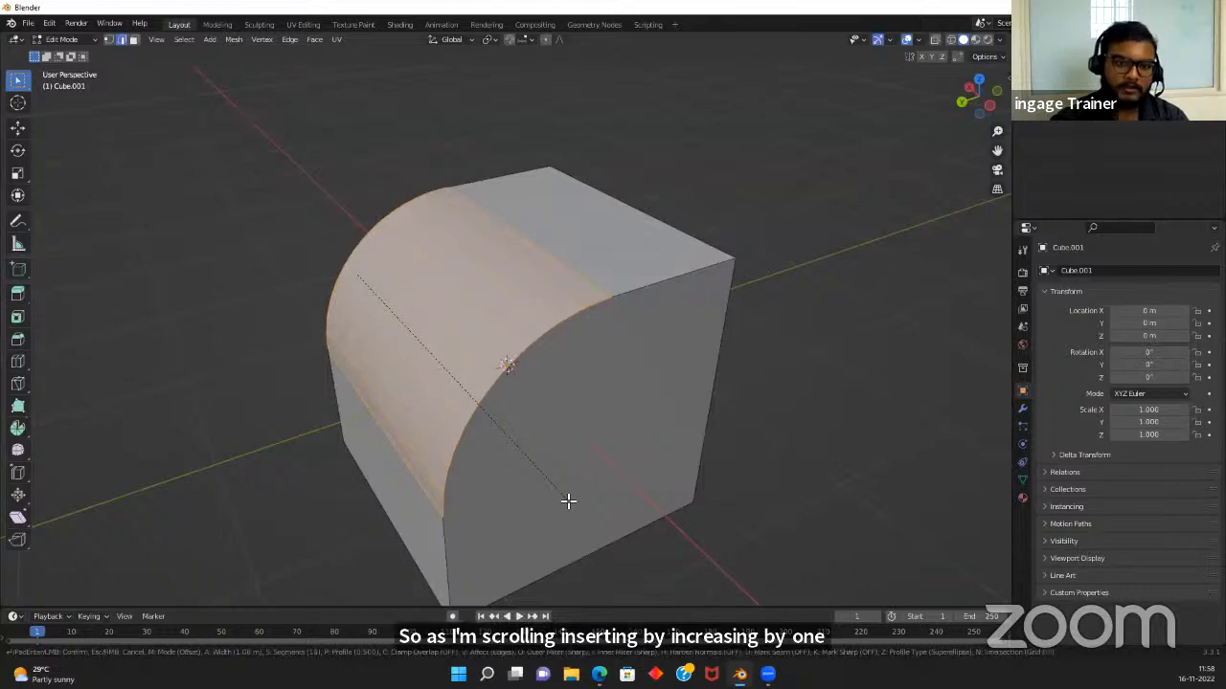
{"action": "scroll", "coordinate": [681, 553], "scroll_direction": "down", "scroll_amount": 18}
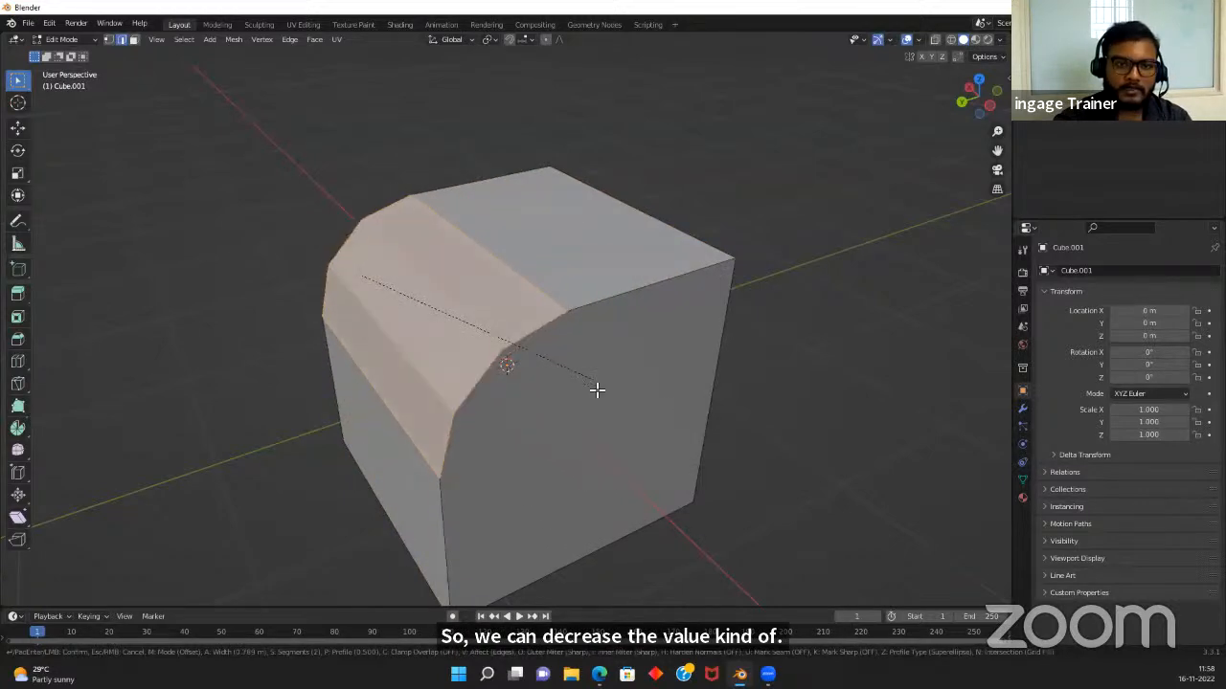
{"action": "scroll", "coordinate": [613, 400], "scroll_direction": "up", "scroll_amount": 1}
{"action": "scroll", "coordinate": [618, 402], "scroll_direction": "up", "scroll_amount": 3}
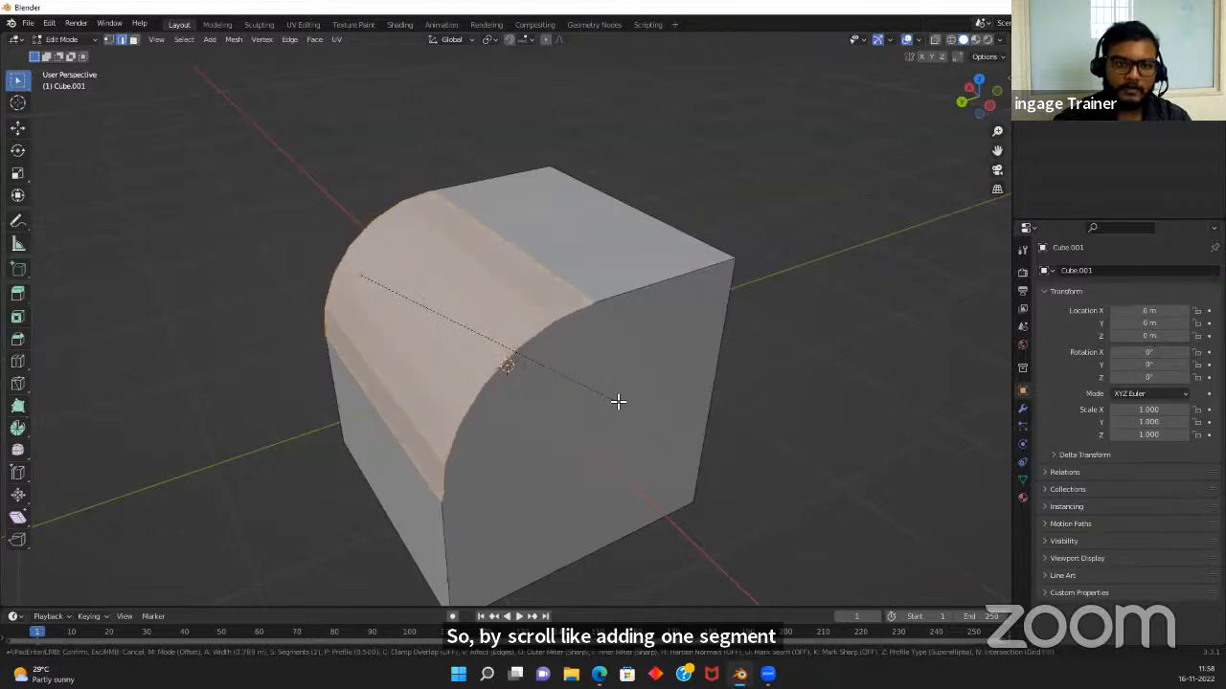
{"action": "left_click", "coordinate": [620, 405]}
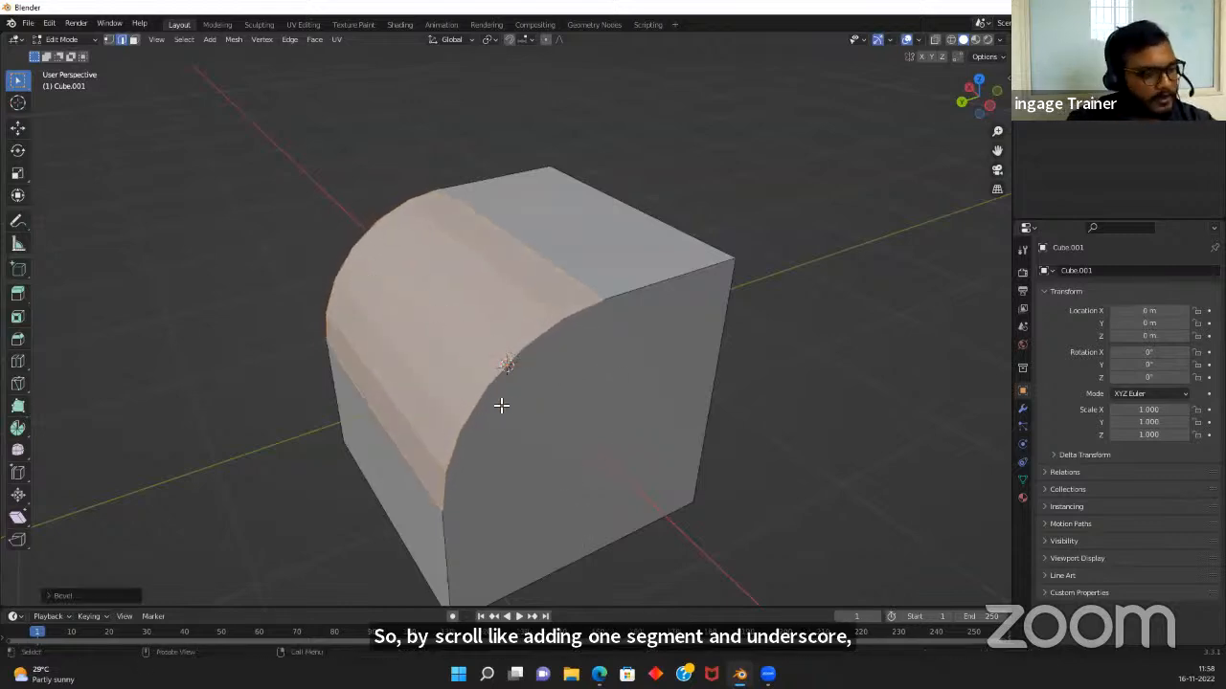
Check the beveled cube in Object Mode and Edit Mode, and delete it from the scene
{"action": "key", "text": "Tab"}
{"action": "left_click", "coordinate": [871, 448]}
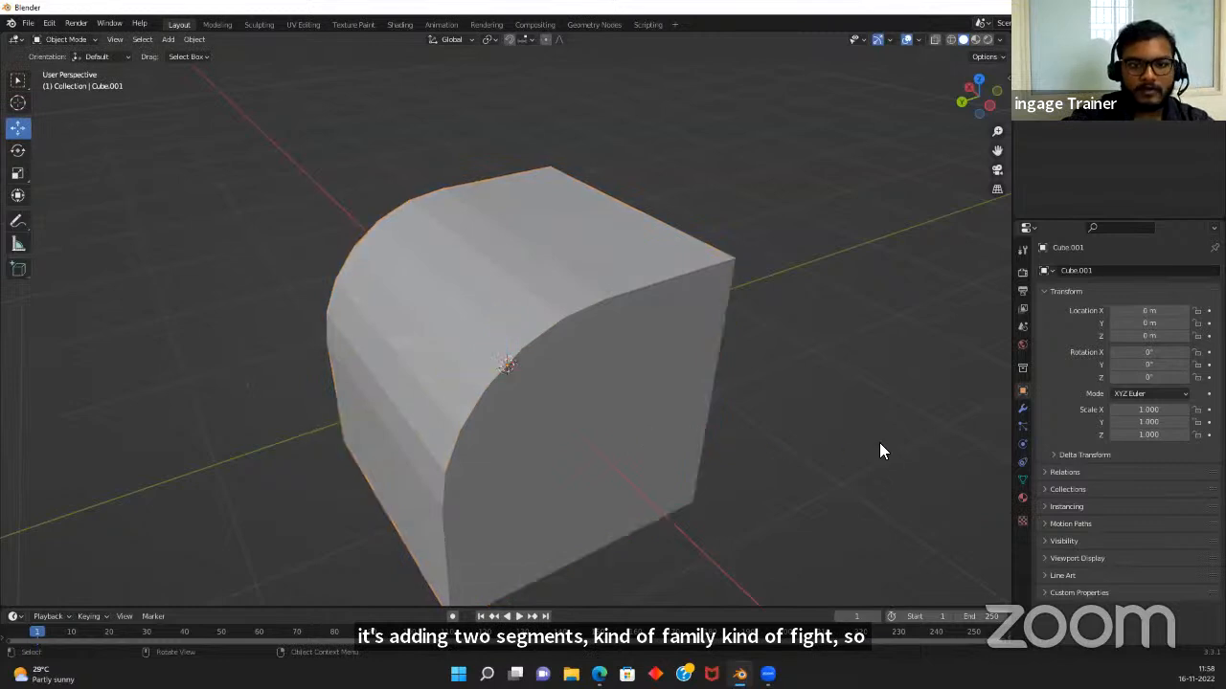
{"action": "middle_click_drag", "start_coordinate": [881, 448], "coordinate": [724, 477]}
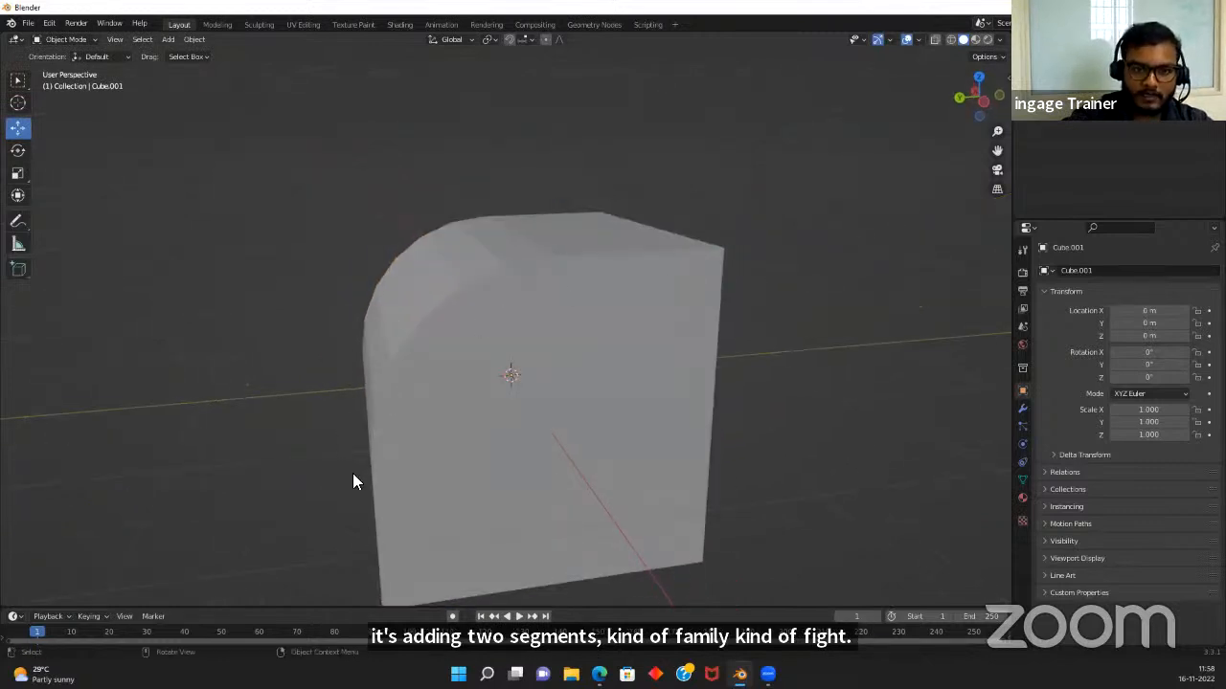
{"action": "key", "text": "Tab"}
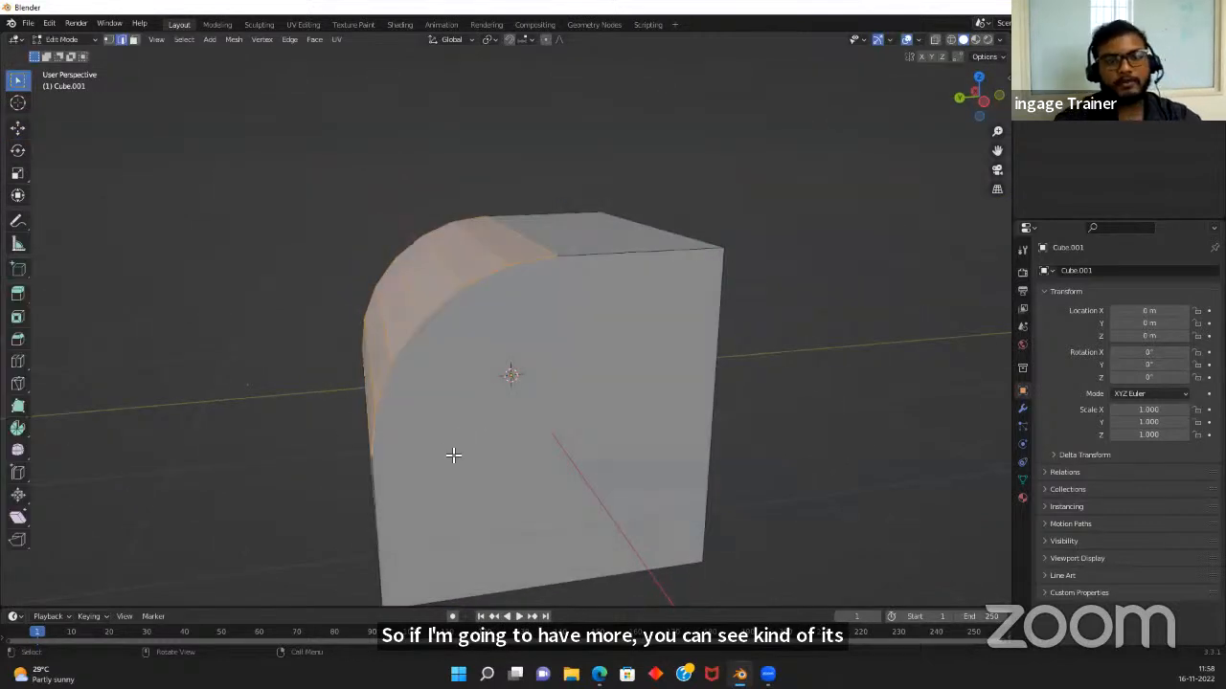
{"action": "middle_click_drag", "start_coordinate": [451, 451], "coordinate": [529, 438]}
{"action": "key", "text": "alt+a"}
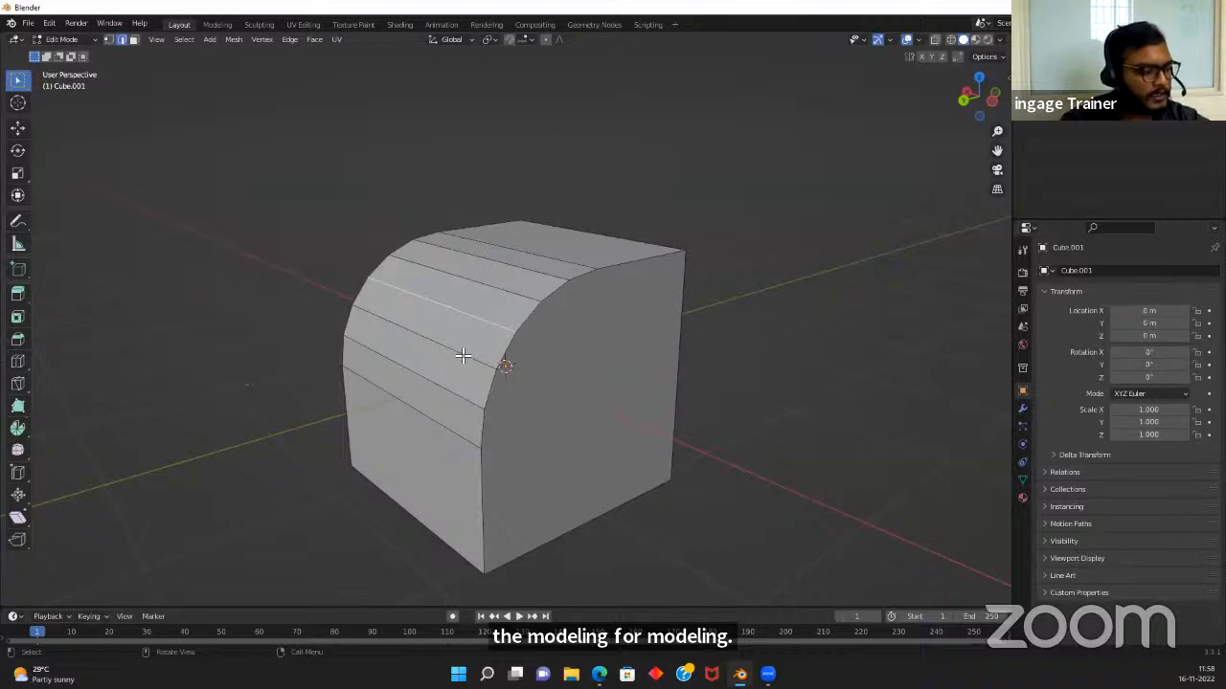
{"action": "key", "text": "Tab"}
{"action": "left_click", "coordinate": [524, 399]}
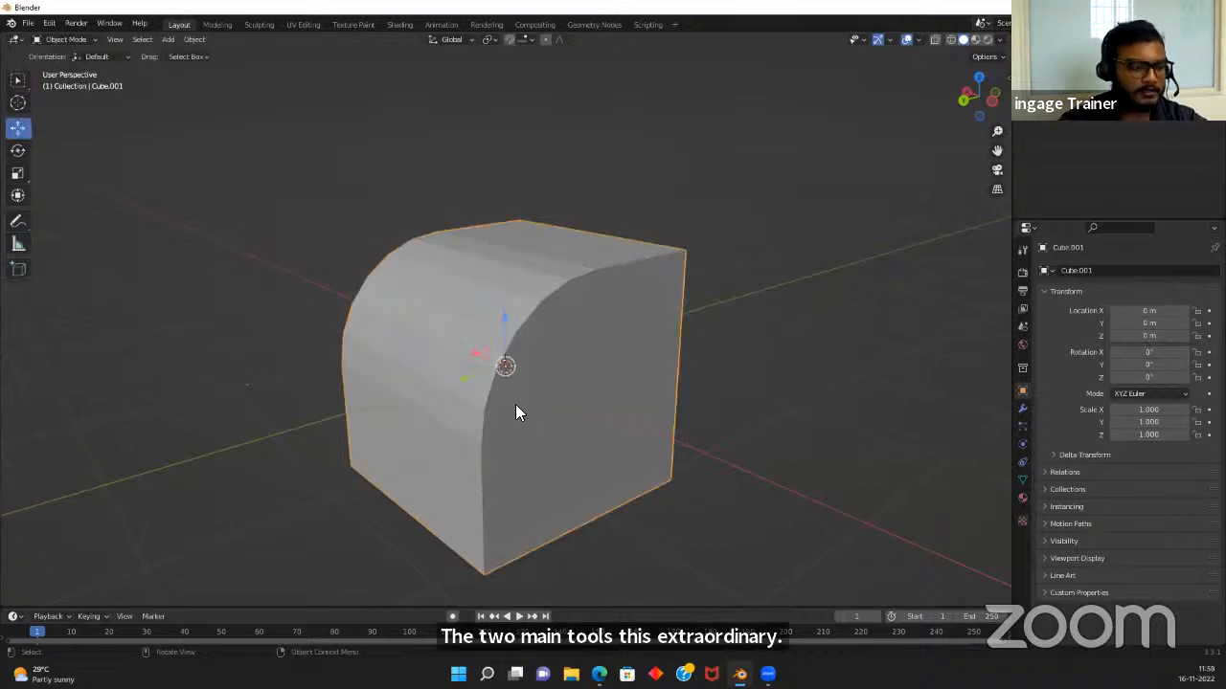
{"action": "key", "text": "x"}
{"action": "left_click", "coordinate": [515, 411]}
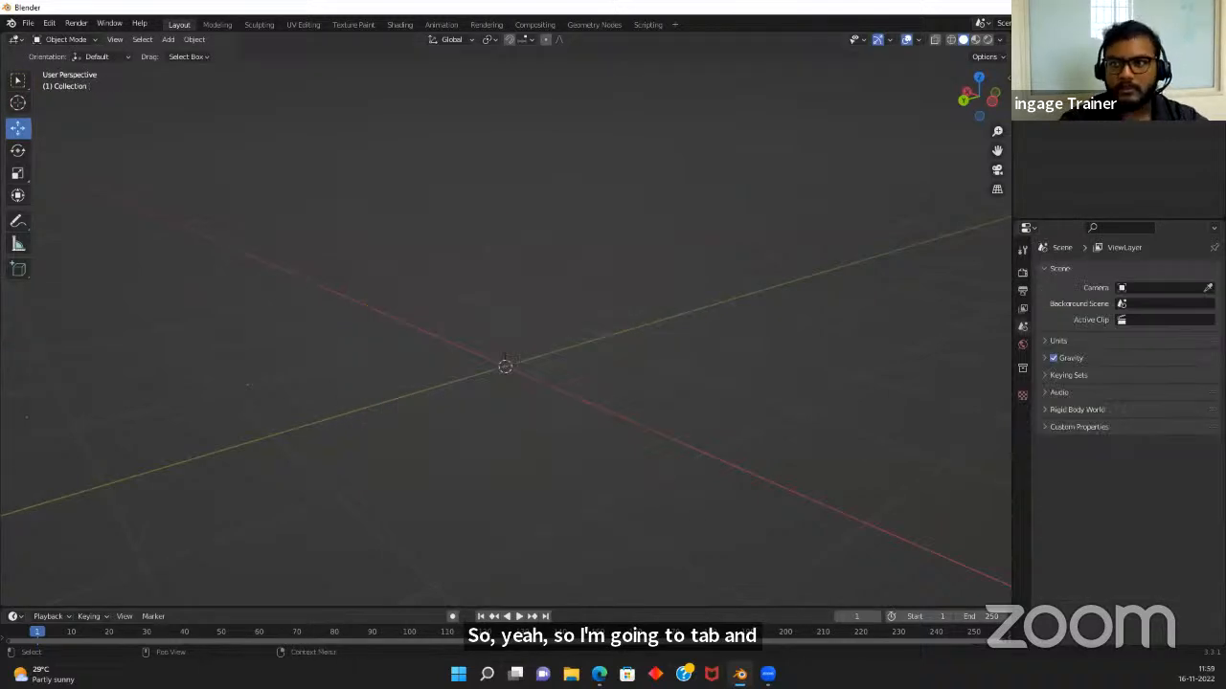
Unhide the original thin slab, select it and enter Edit Mode with nothing selected
{"action": "left_click", "coordinate": [1199, 80]}
{"action": "scroll", "coordinate": [538, 330], "scroll_direction": "up", "scroll_amount": 1}
{"action": "left_click", "coordinate": [525, 335]}
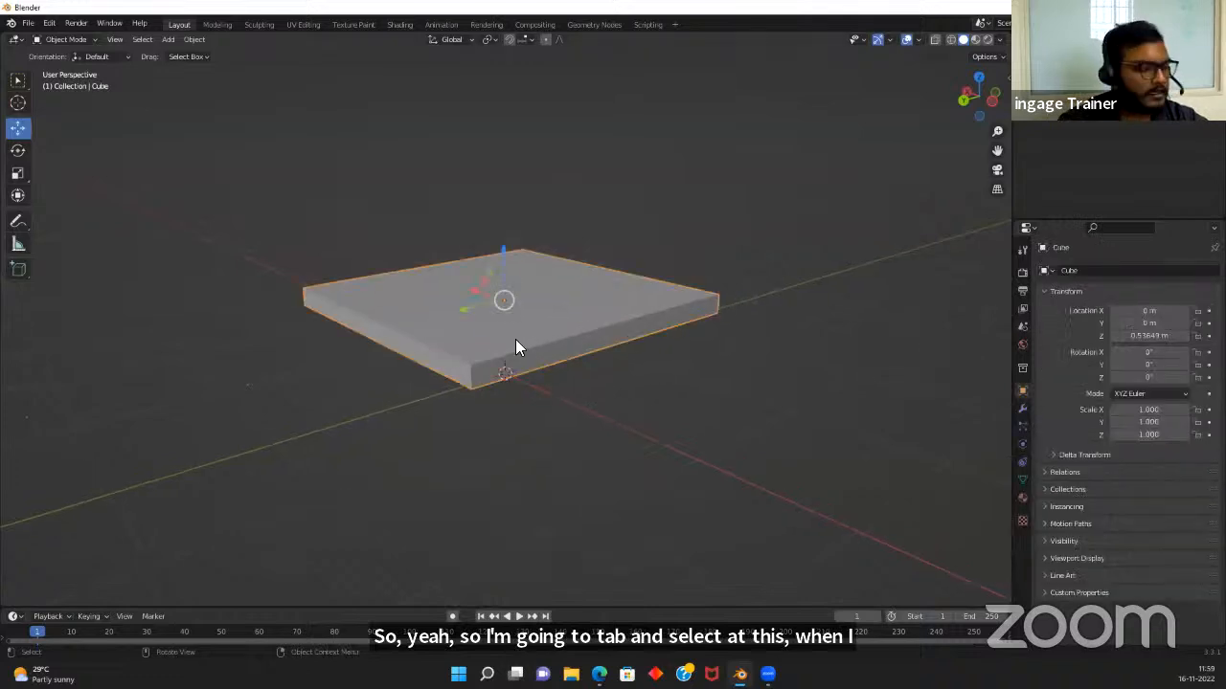
{"action": "key", "text": "Tab"}
{"action": "left_click", "coordinate": [576, 442]}
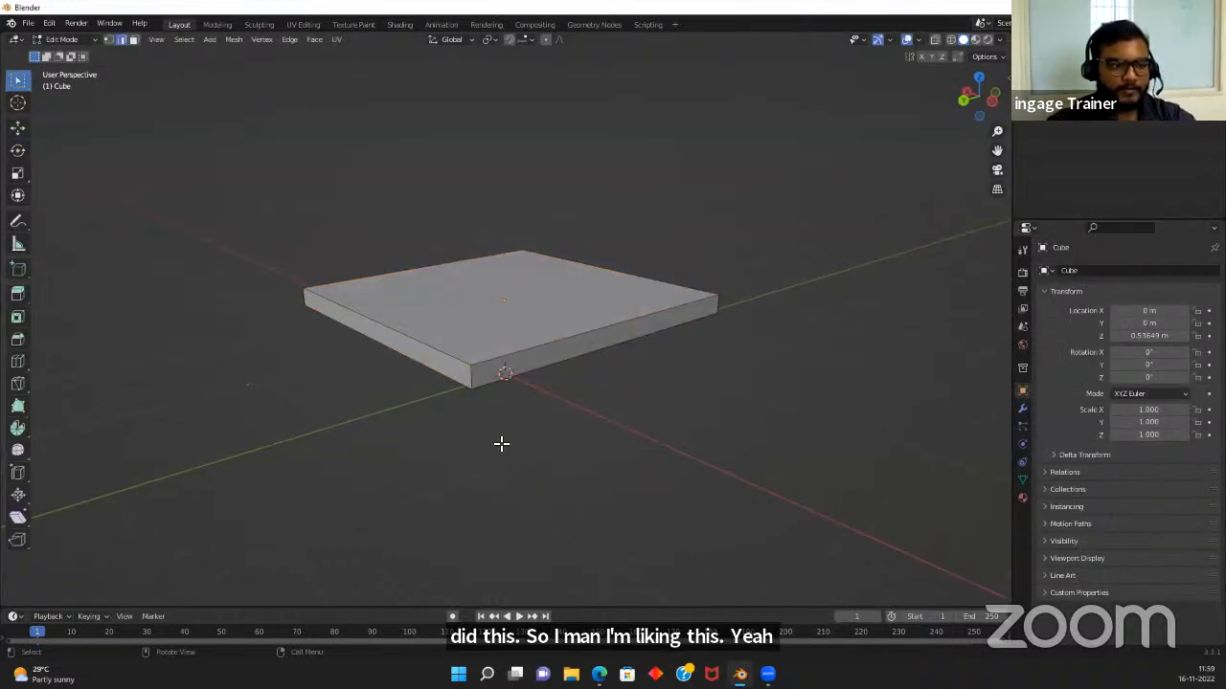
Bevel one upper side edge of the slab into a smooth rounded profile with several segments
{"action": "middle_click_drag", "start_coordinate": [501, 444], "coordinate": [478, 454]}
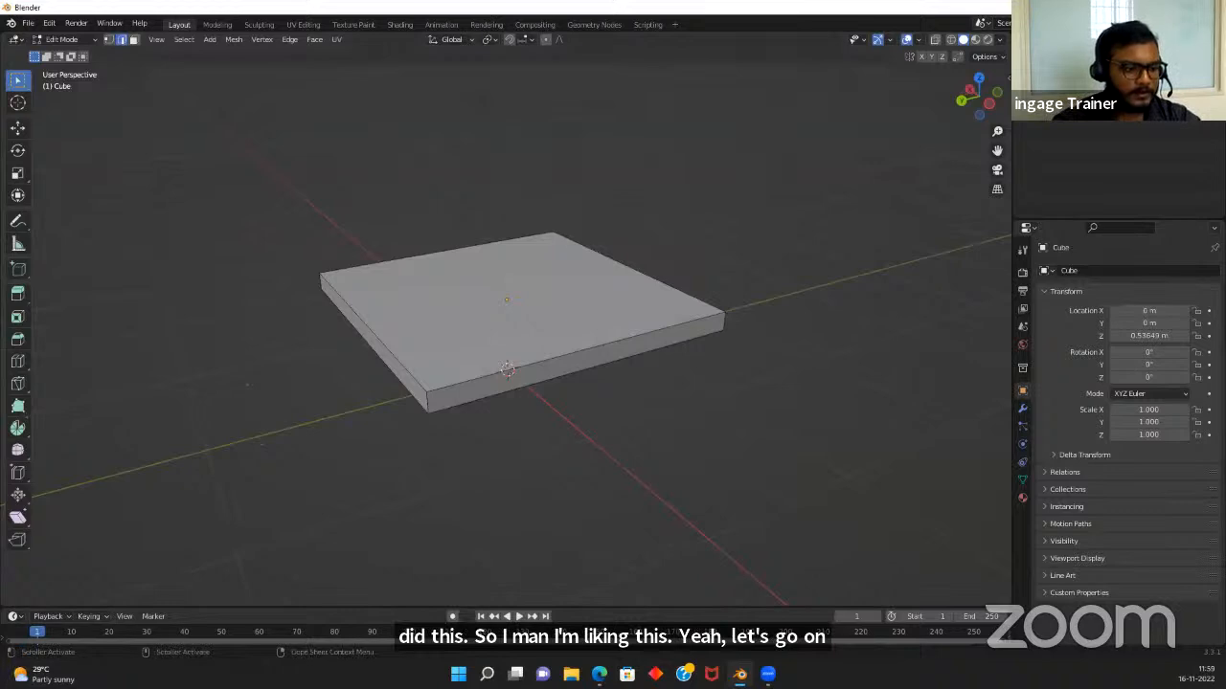
{"action": "middle_click_drag", "start_coordinate": [470, 309], "coordinate": [411, 377]}
{"action": "left_click", "coordinate": [436, 335]}
{"action": "key", "text": "ctrl+b"}
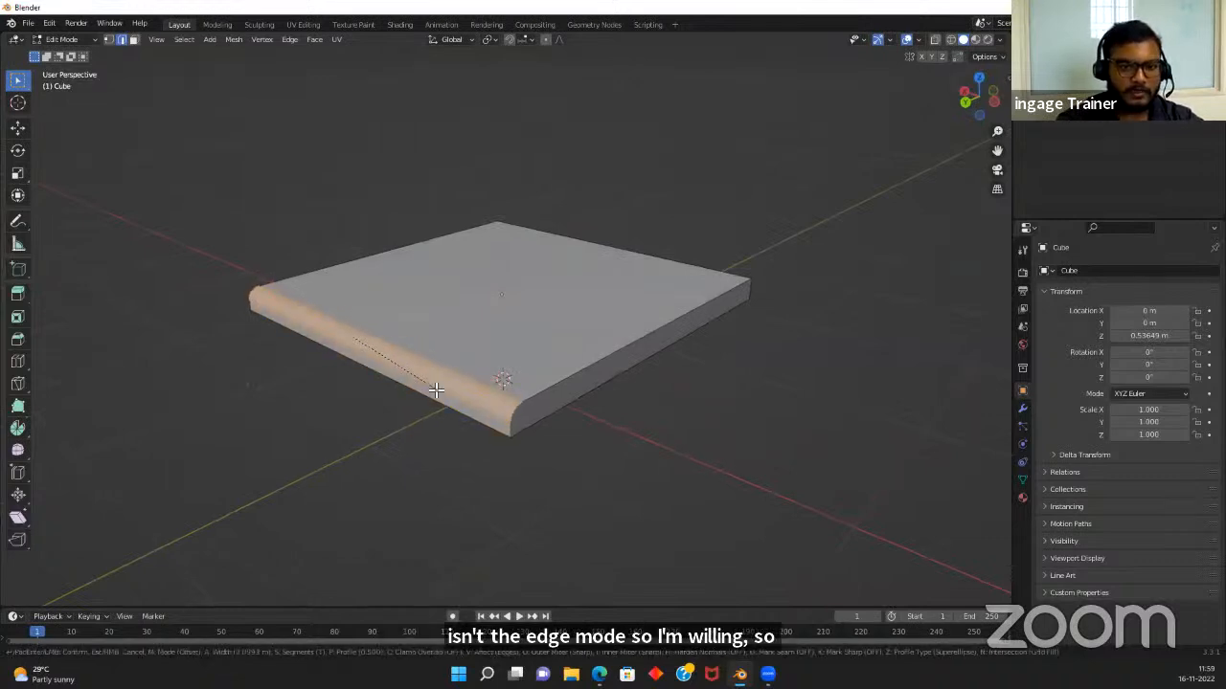
{"action": "scroll", "coordinate": [438, 390], "scroll_direction": "down", "scroll_amount": 4}
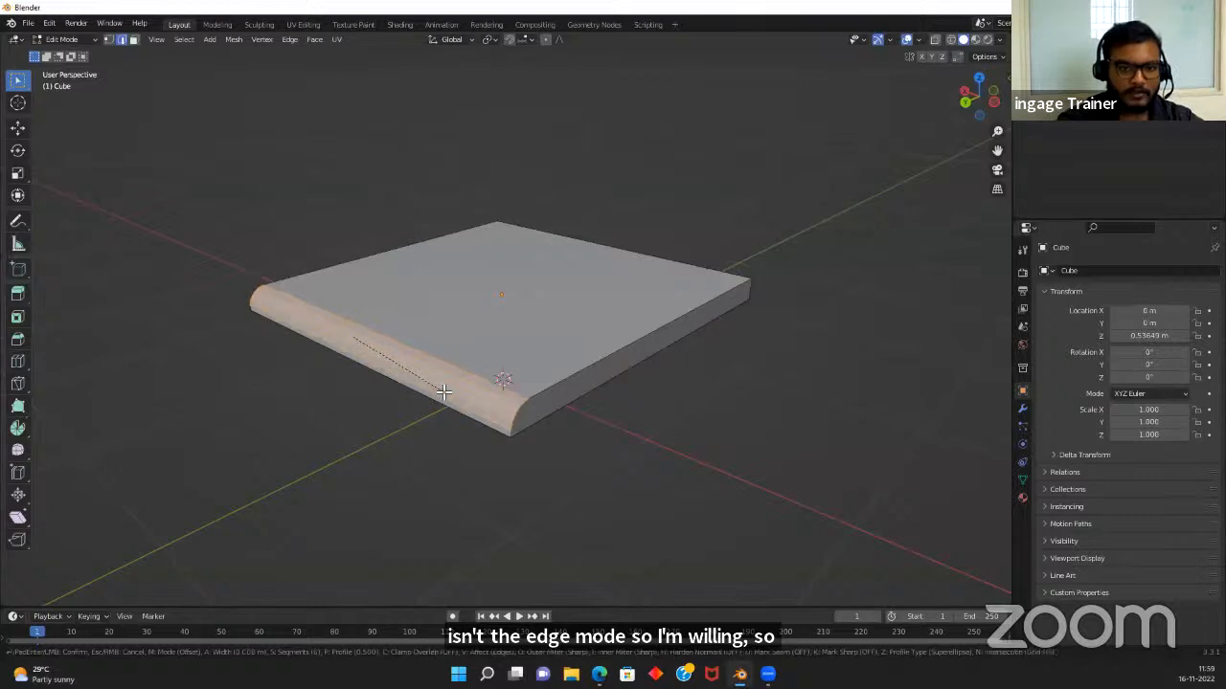
{"action": "left_click", "coordinate": [444, 390]}
Check the slab's rounded edge in Object Mode and undo its bevel
{"action": "key", "text": "Tab"}
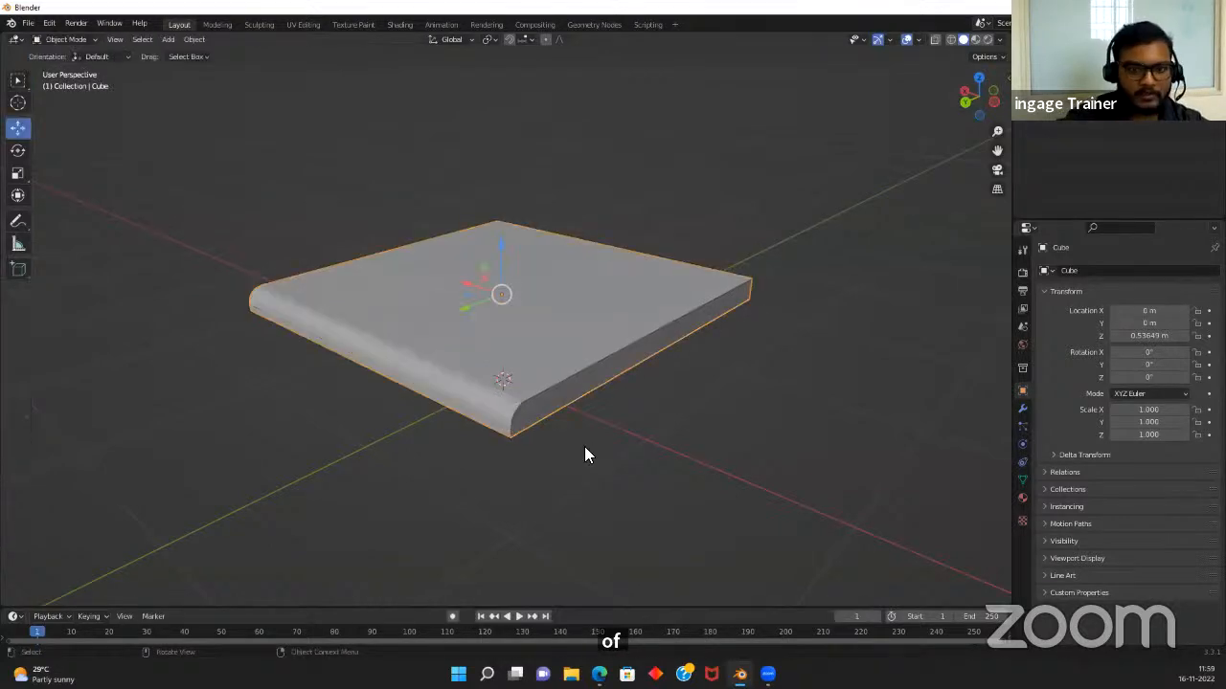
{"action": "middle_click_drag", "start_coordinate": [583, 453], "coordinate": [438, 393]}
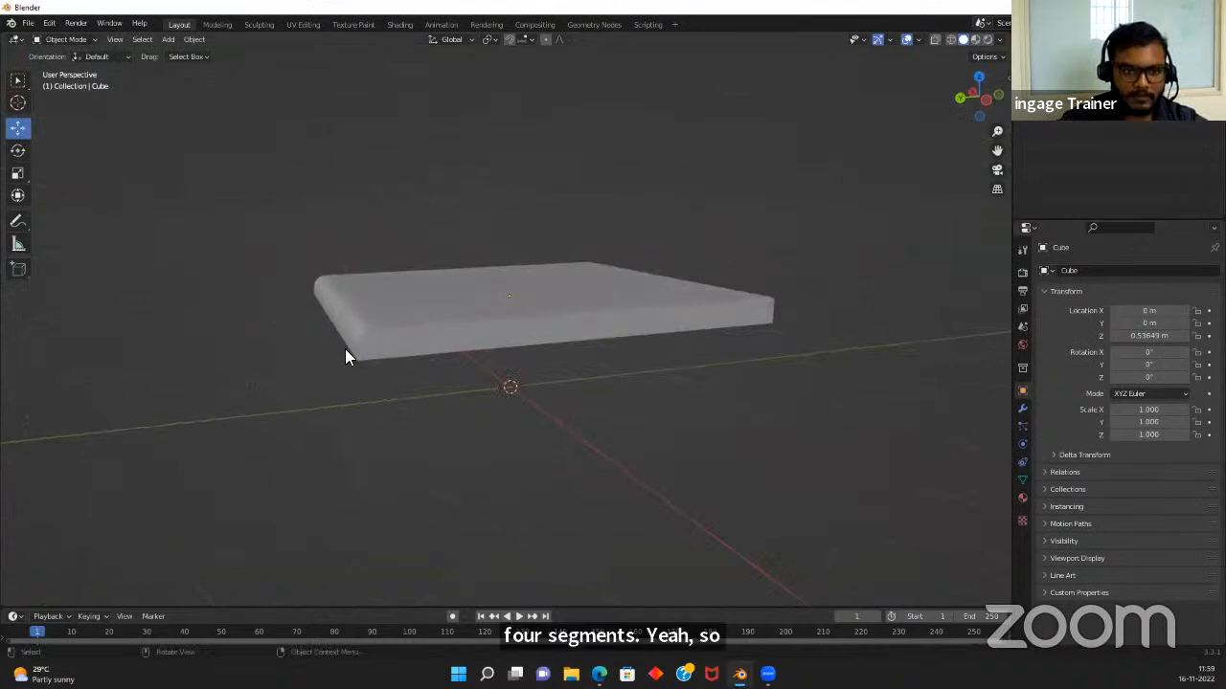
{"action": "left_click", "coordinate": [458, 295]}
{"action": "middle_click_drag", "start_coordinate": [731, 289], "coordinate": [601, 309]}
{"action": "middle_click_drag", "start_coordinate": [548, 360], "coordinate": [680, 380]}
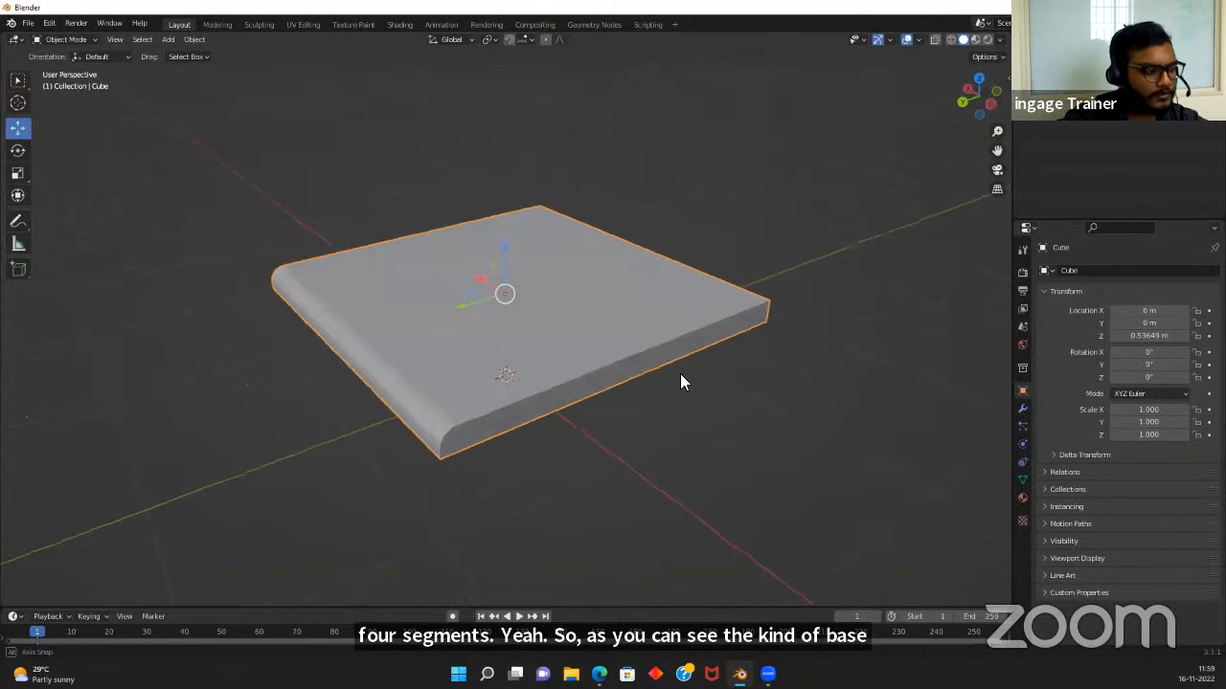
{"action": "key", "text": "Tab"}
{"action": "key", "text": "ctrl+z"}
{"action": "key", "text": "ctrl+z"}
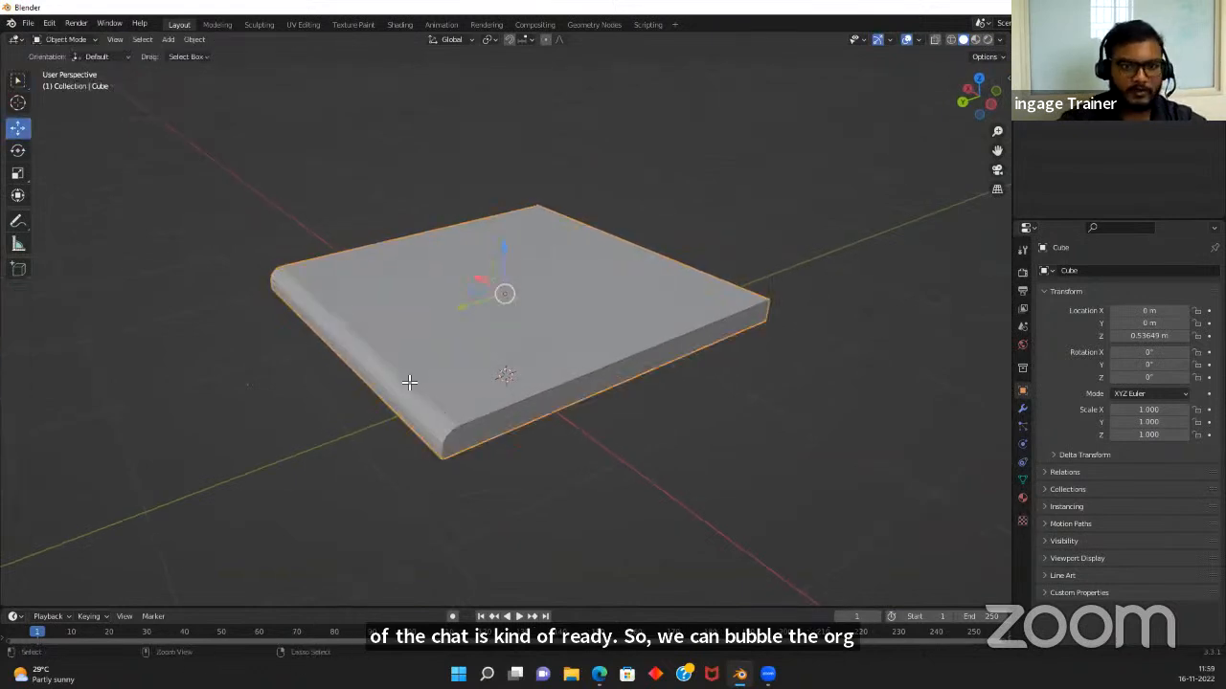
Bevel the slab's two opposite upper edges together into rounded profiles and check them in Object Mode
{"action": "left_click", "coordinate": [410, 404]}
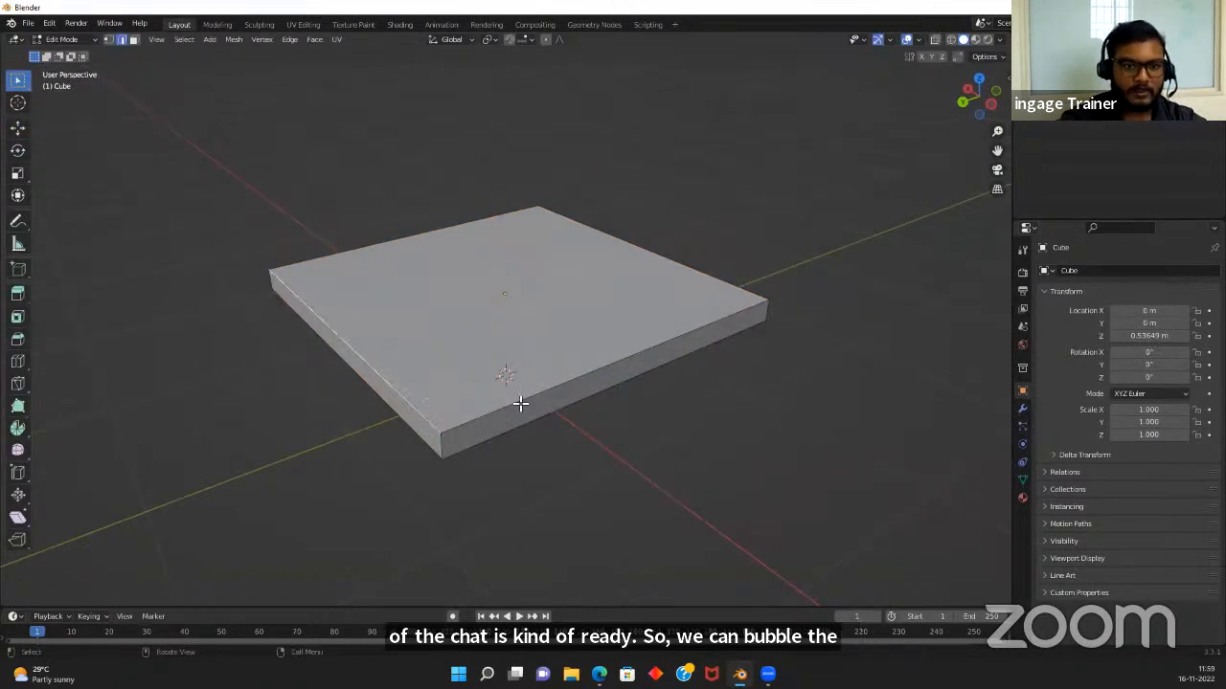
{"action": "middle_click_drag", "start_coordinate": [560, 400], "coordinate": [498, 413]}
{"action": "left_click", "coordinate": [711, 376]}
{"action": "middle_click_drag", "start_coordinate": [717, 373], "coordinate": [495, 410]}
{"action": "key", "text": "ctrl+b"}
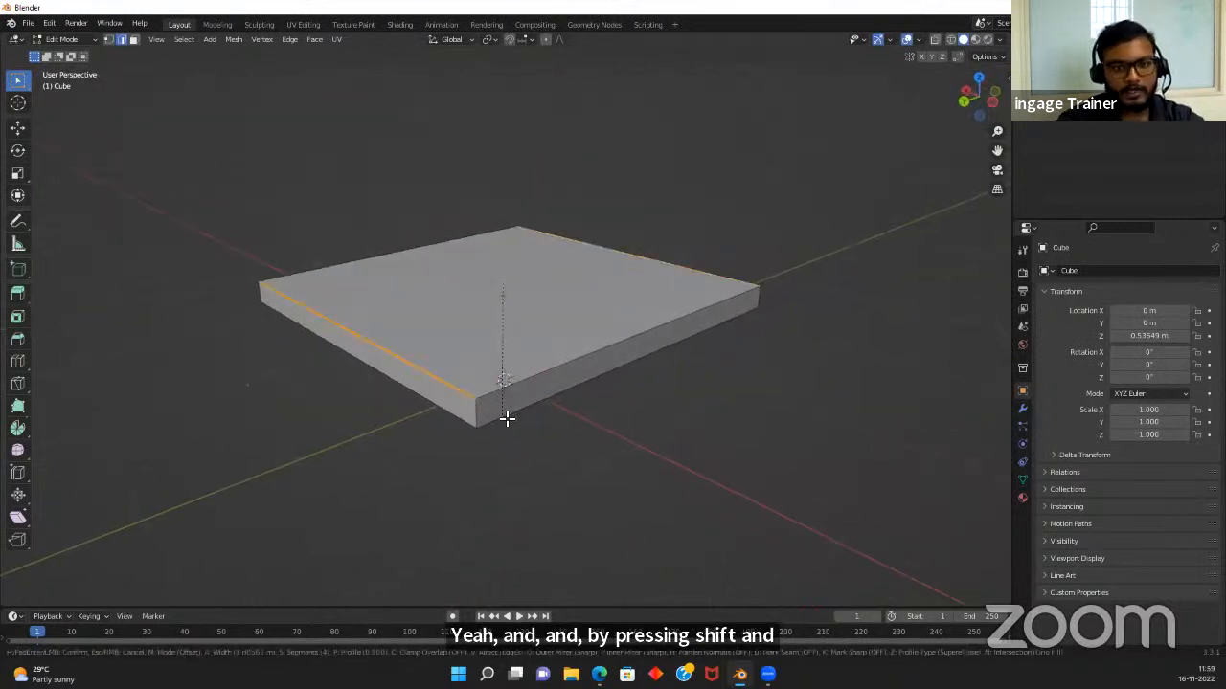
{"action": "left_click", "coordinate": [531, 428]}
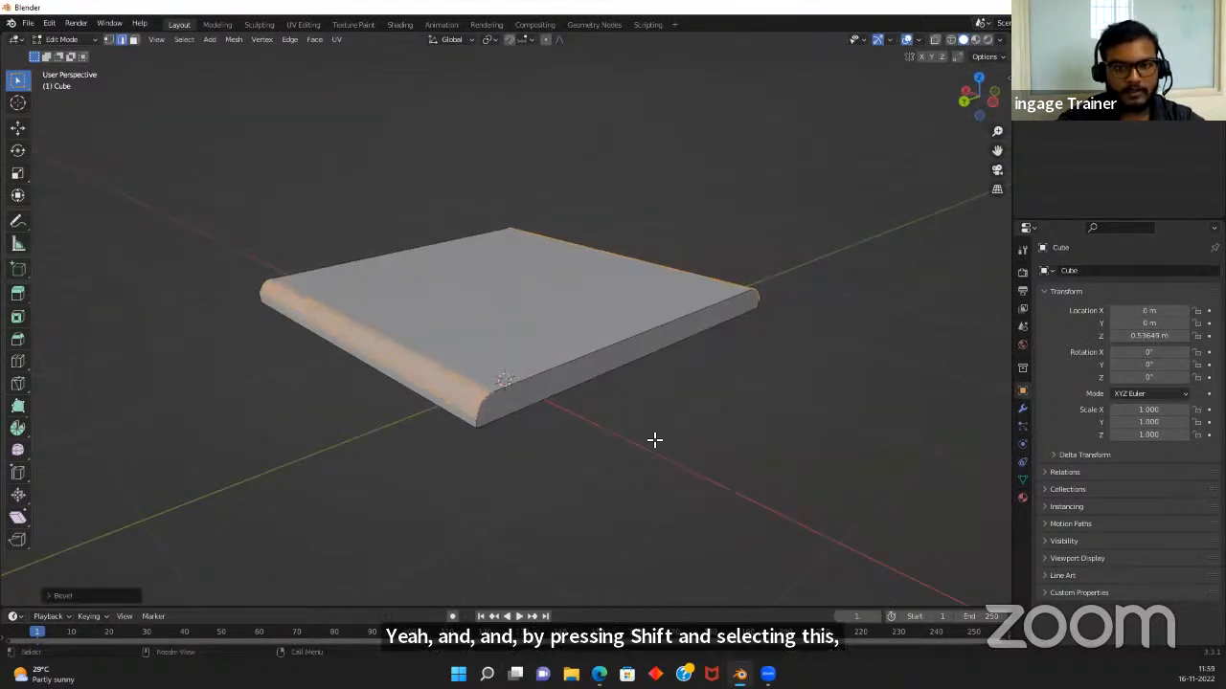
{"action": "middle_click_drag", "start_coordinate": [654, 438], "coordinate": [261, 334]}
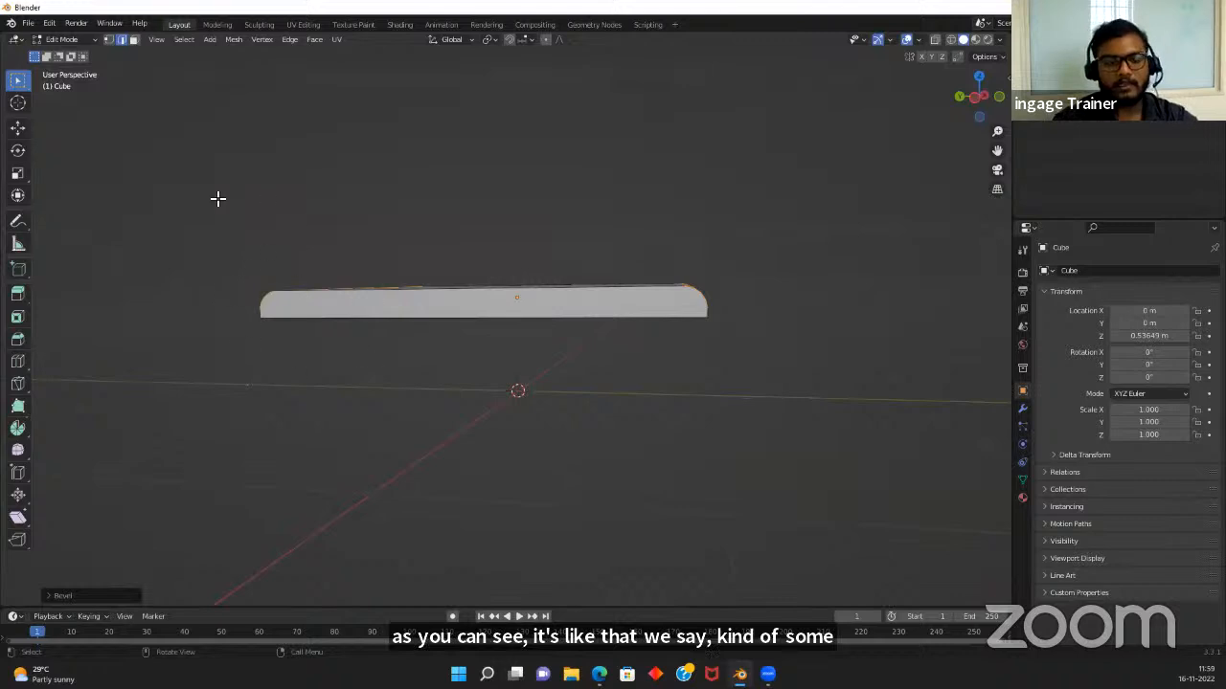
{"action": "middle_click_drag", "start_coordinate": [513, 332], "coordinate": [358, 397]}
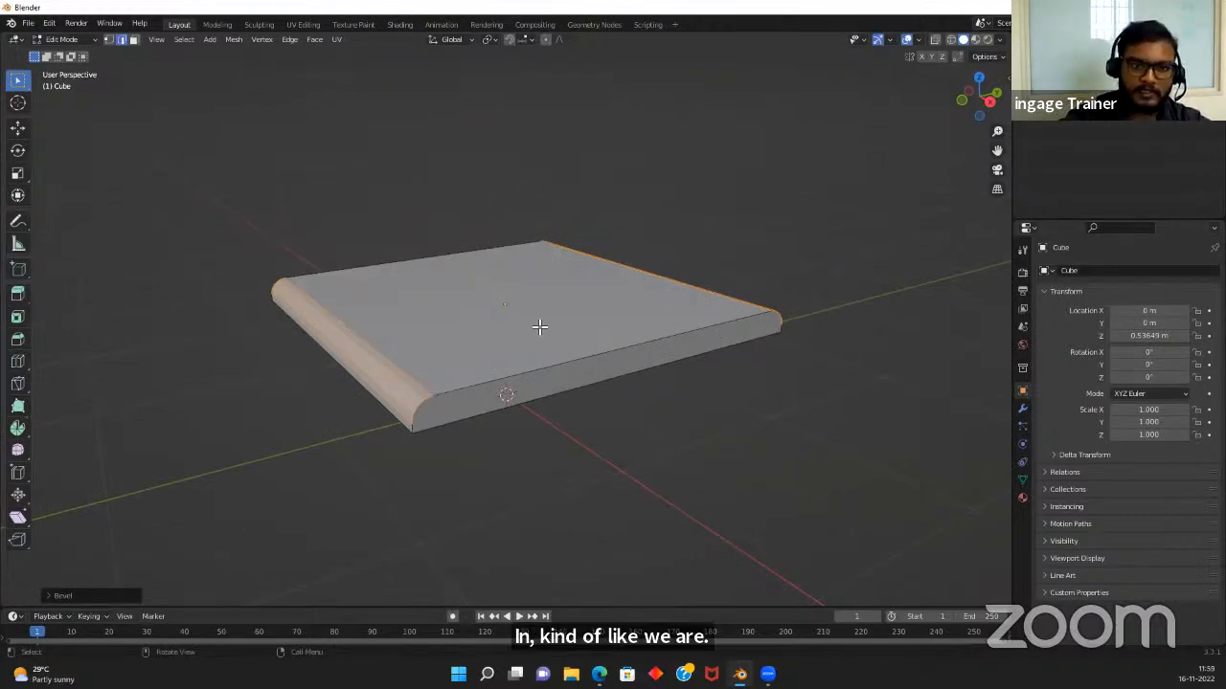
{"action": "key", "text": "Tab"}
{"action": "mouse_move", "coordinate": [498, 355]}
{"action": "middle_mouse_down"}
{"action": "mouse_move", "coordinate": [528, 374]}
{"action": "mouse_move", "coordinate": [512, 350]}
{"action": "middle_mouse_up"}
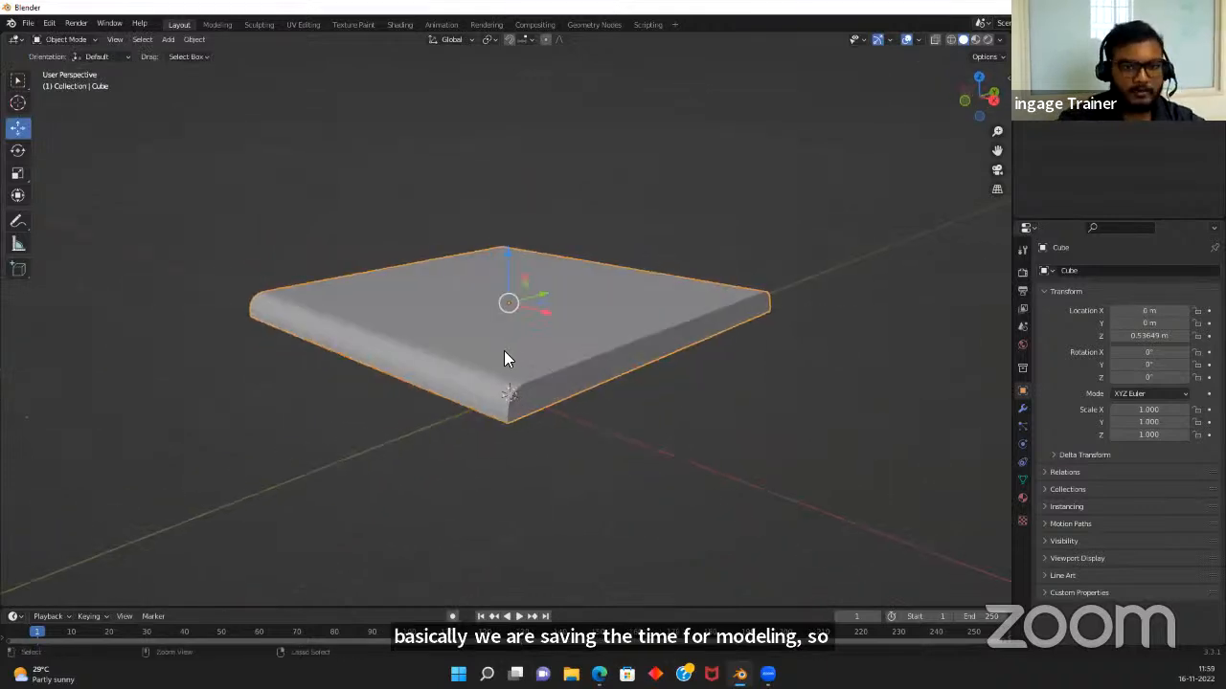
Return to Edit Mode with the slab's bevels undone and add two evenly spaced loop cuts running along the Y direction
{"action": "key", "text": "Tab"}
{"action": "middle_click_drag", "start_coordinate": [561, 320], "coordinate": [416, 367]}
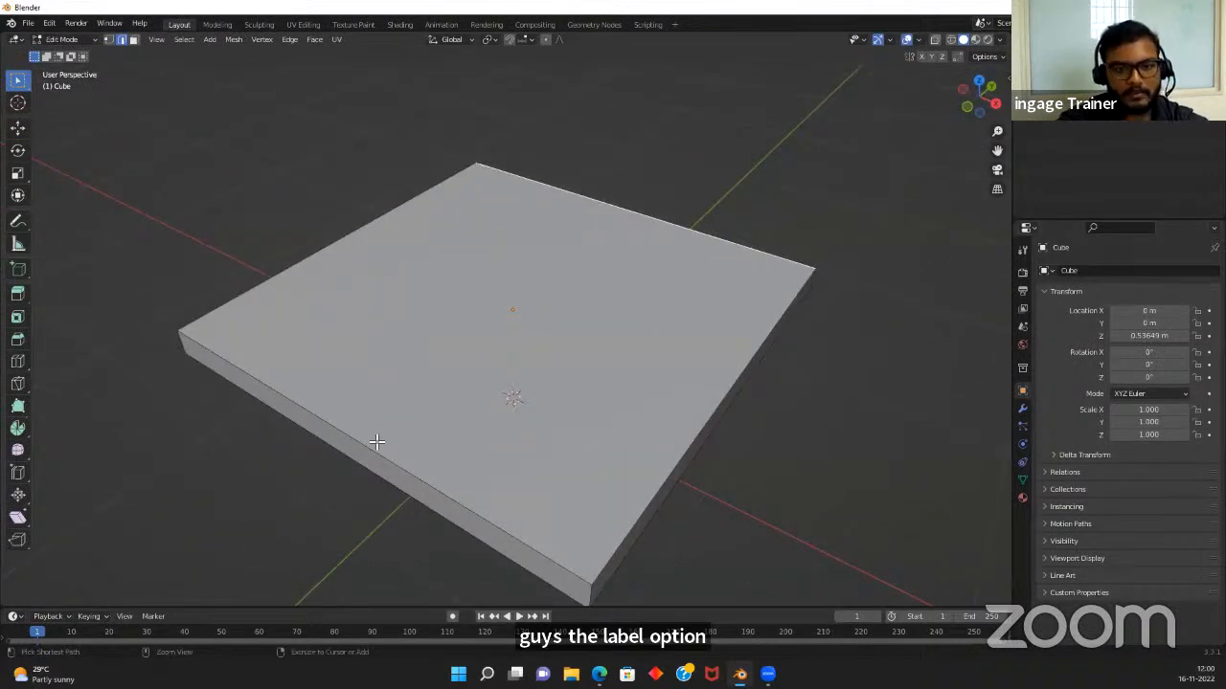
{"action": "key", "text": "ctrl+r"}
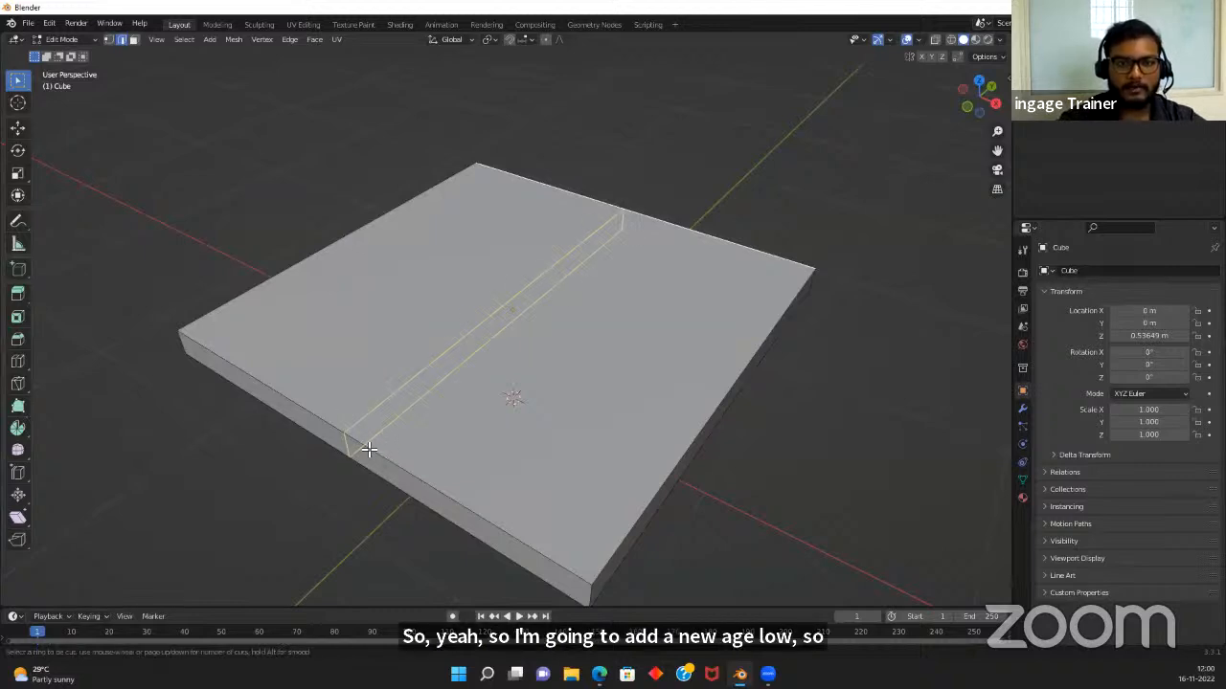
{"action": "scroll", "coordinate": [364, 448], "scroll_direction": "up", "scroll_amount": 5}
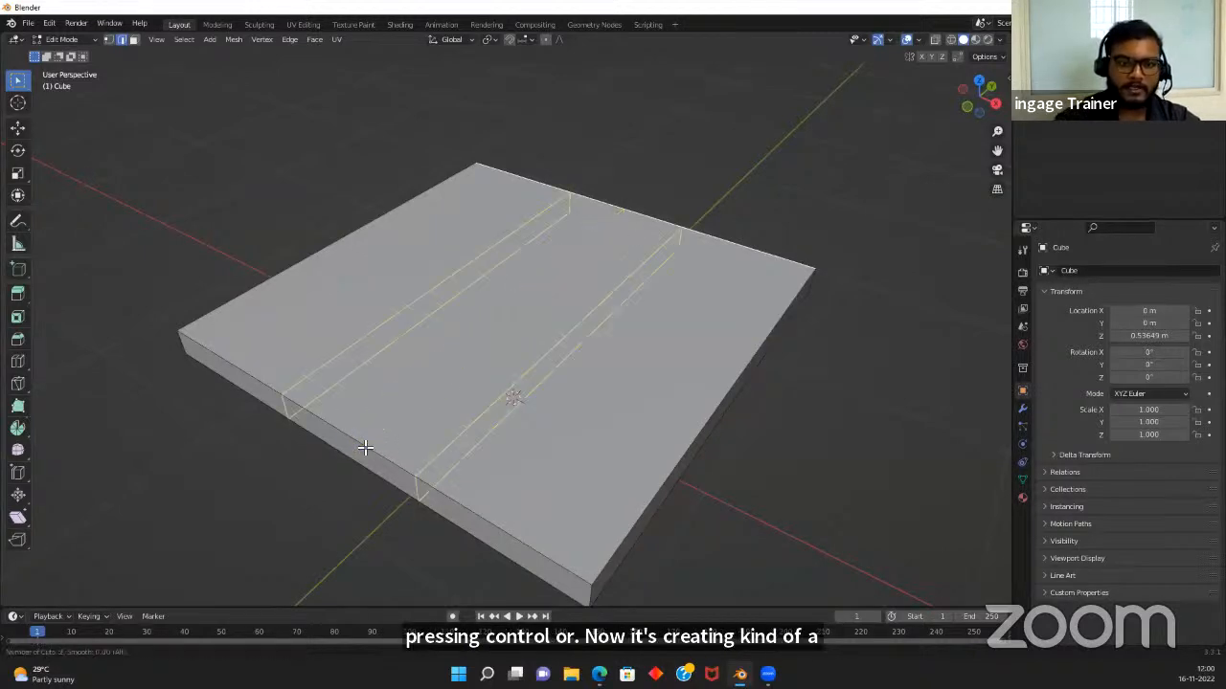
{"action": "scroll", "coordinate": [364, 447], "scroll_direction": "up", "scroll_amount": 13}
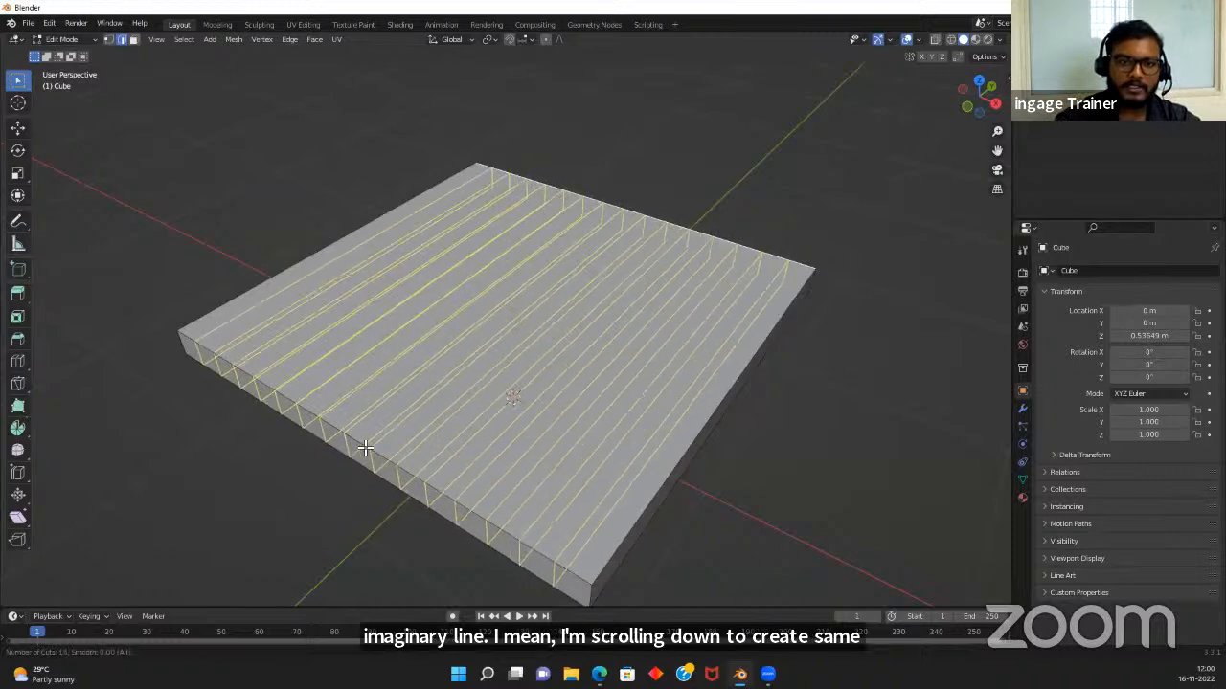
{"action": "scroll", "coordinate": [365, 447], "scroll_direction": "down", "scroll_amount": 16}
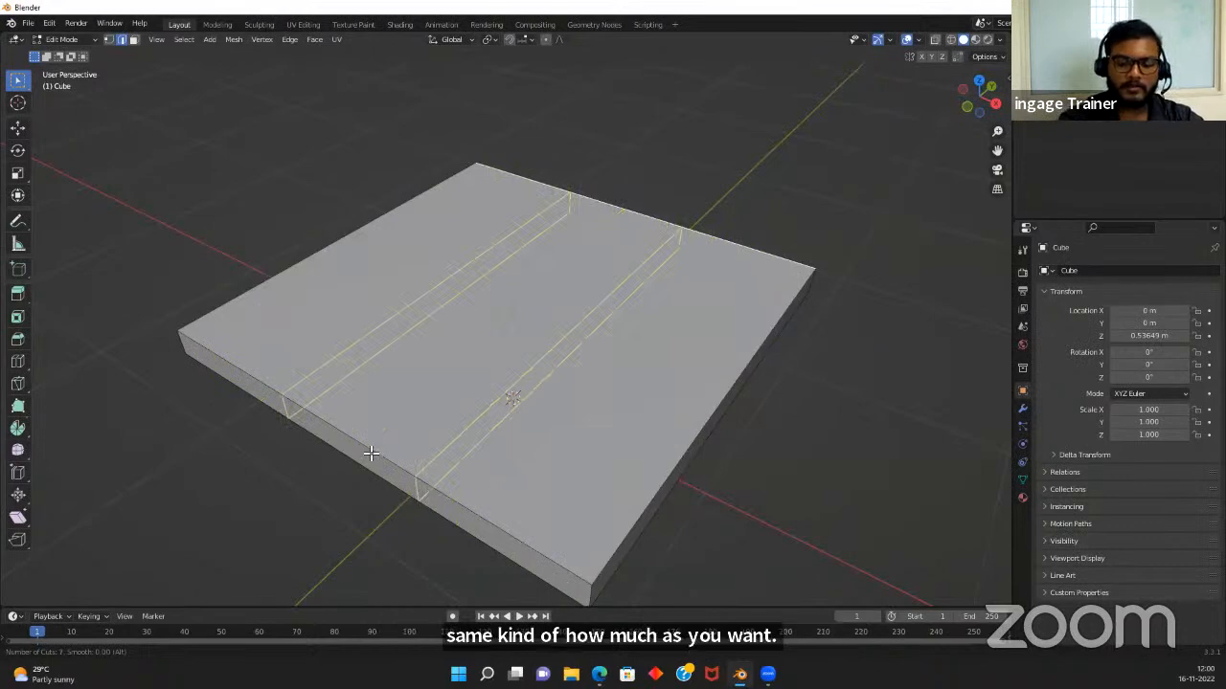
{"action": "left_click", "coordinate": [370, 453]}
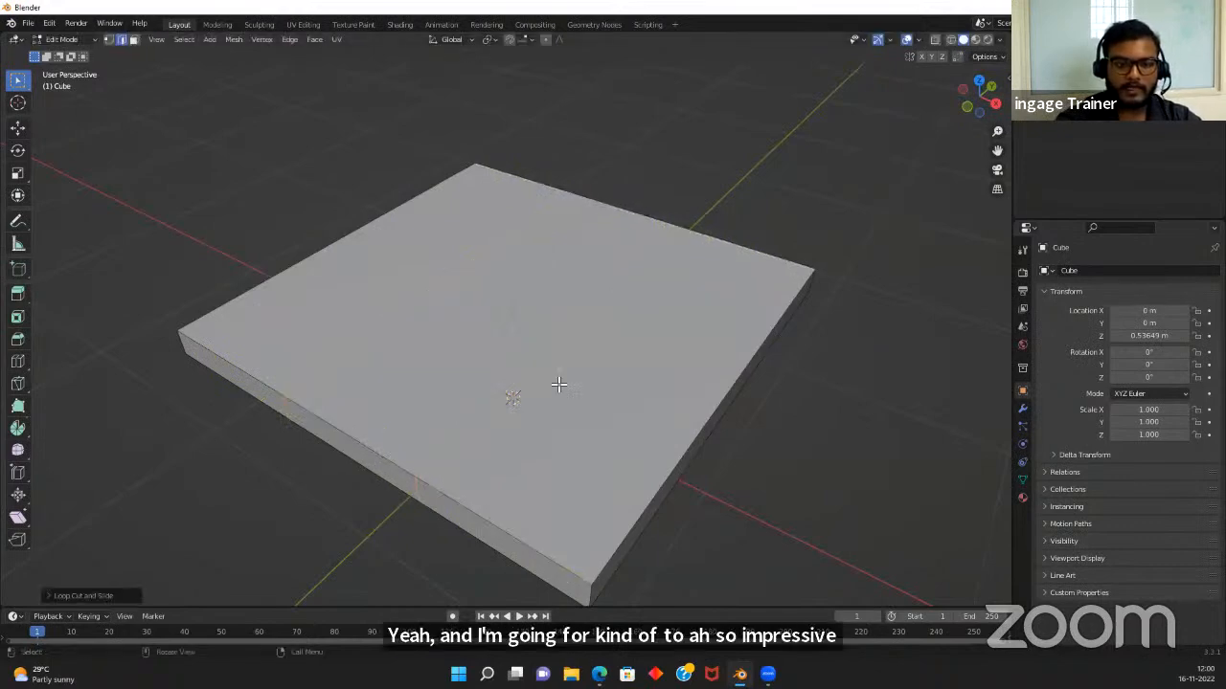
Try moving both loop cuts about 0.5 m along negative X, and undo the move
{"action": "scroll", "coordinate": [522, 412], "scroll_direction": "down", "scroll_amount": 4}
{"action": "middle_click_drag", "start_coordinate": [522, 412], "coordinate": [465, 329]}
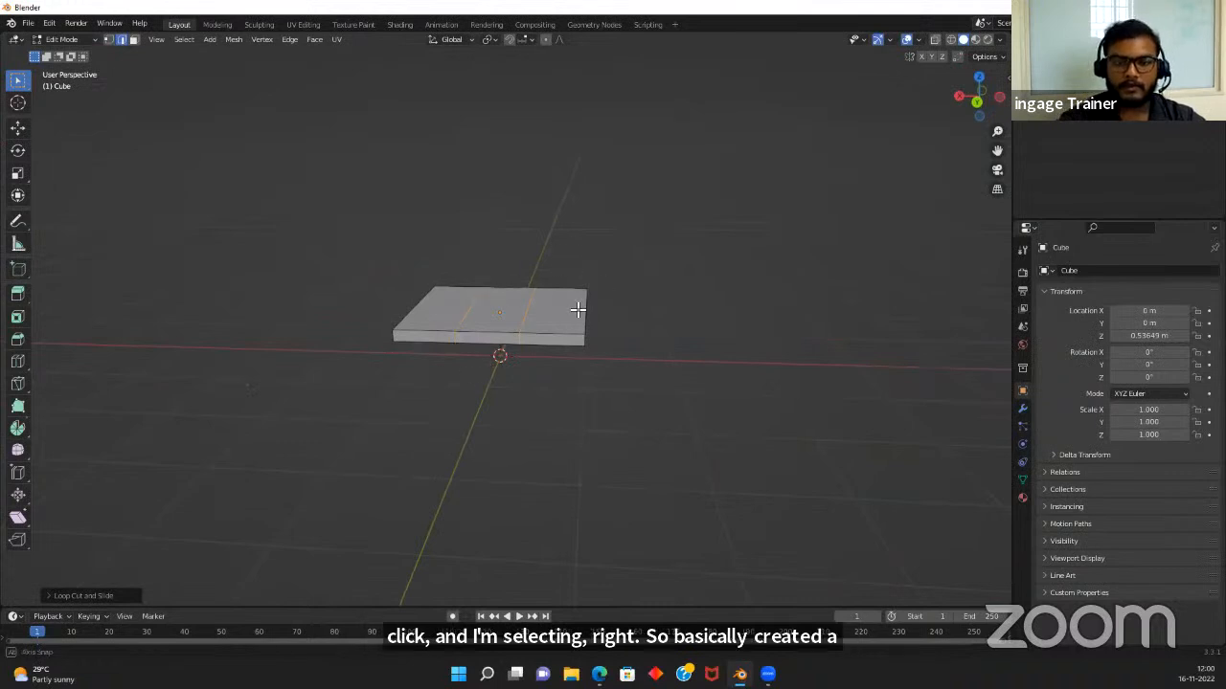
{"action": "middle_click_drag", "start_coordinate": [577, 306], "coordinate": [418, 376]}
{"action": "scroll", "coordinate": [492, 408], "scroll_direction": "up", "scroll_amount": 6}
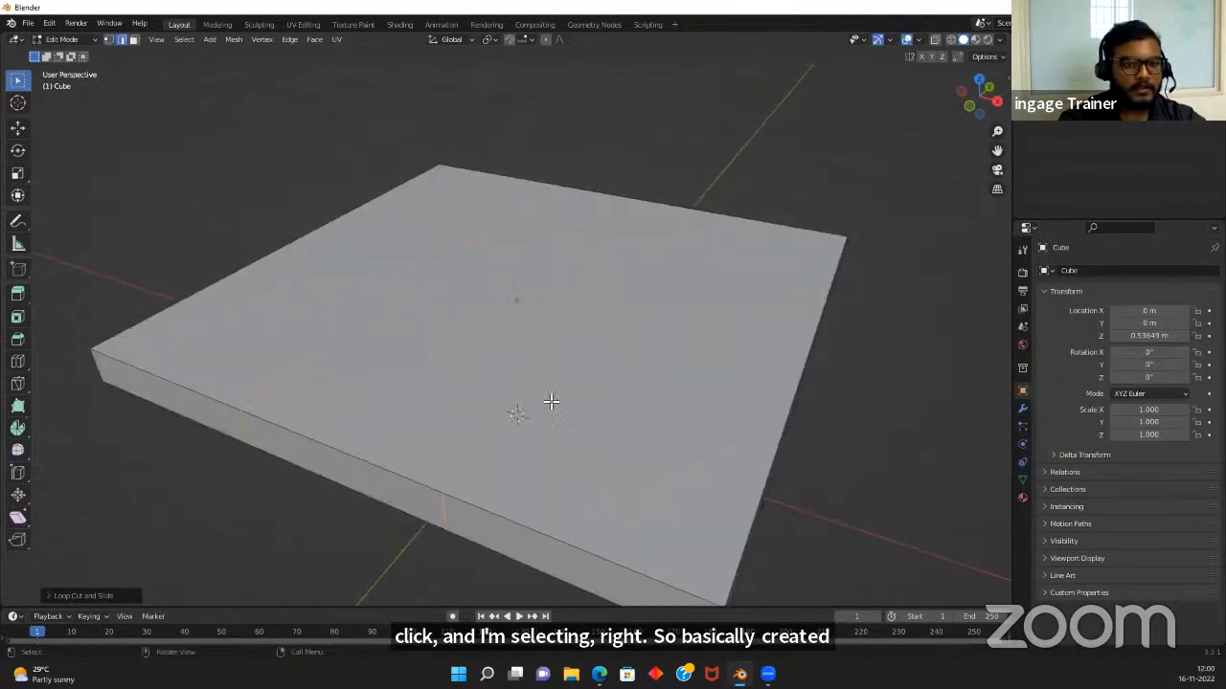
{"action": "middle_click_drag", "start_coordinate": [549, 405], "coordinate": [478, 406]}
{"action": "scroll", "coordinate": [529, 423], "scroll_direction": "down", "scroll_amount": 5}
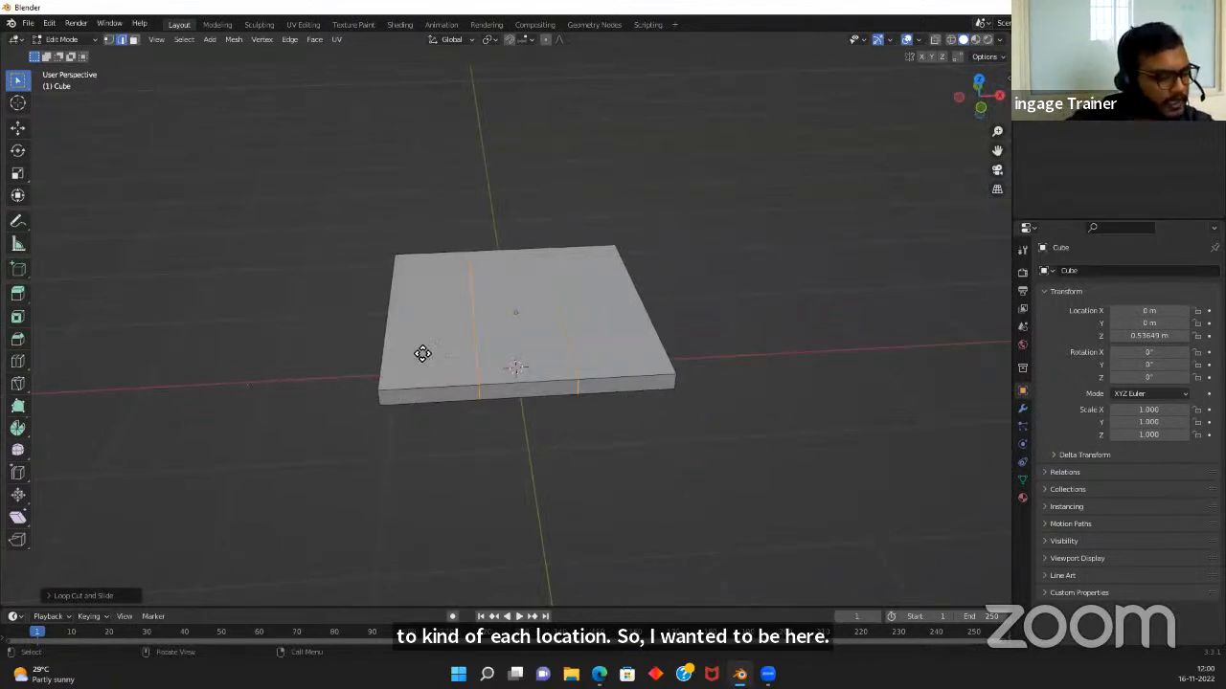
{"action": "key", "text": "g"}
{"action": "key", "text": "x"}
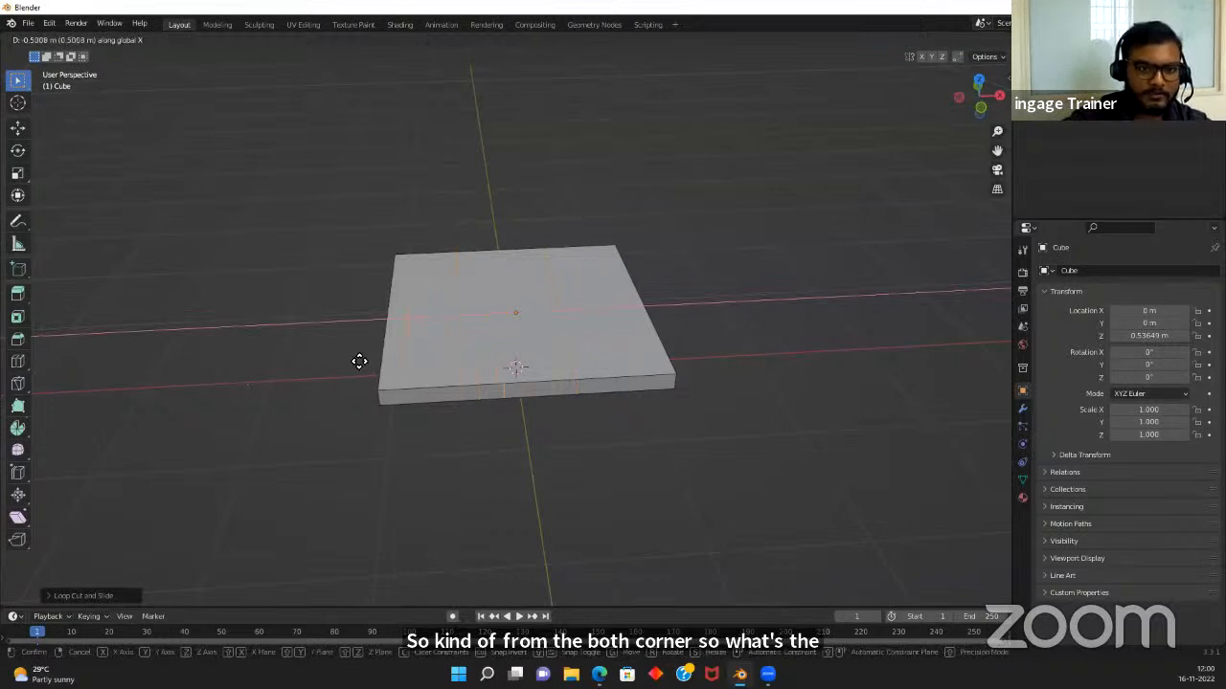
{"action": "left_click", "coordinate": [359, 361]}
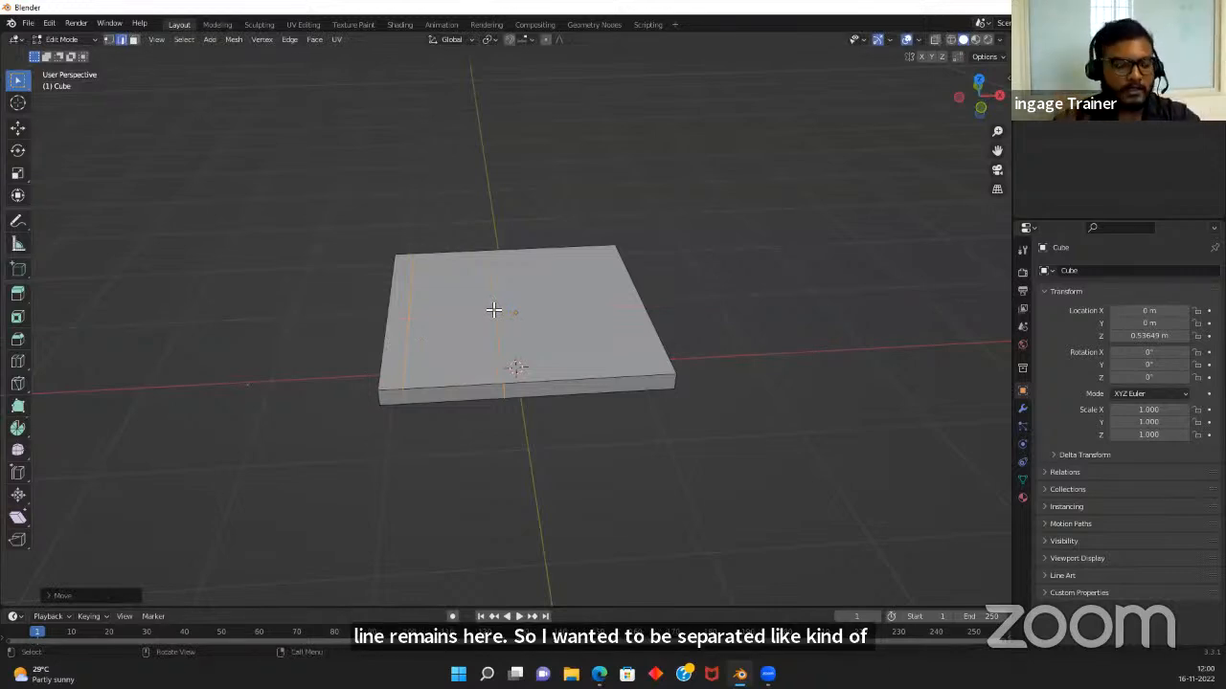
{"action": "key", "text": "ctrl+z"}
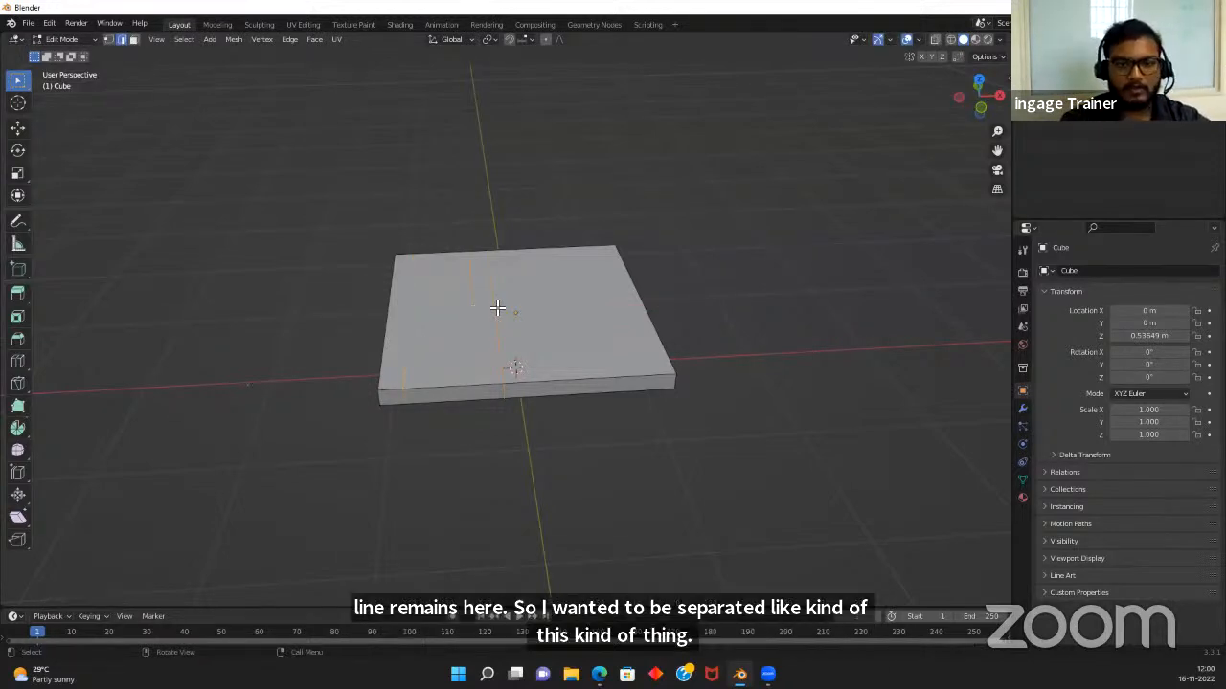
{"action": "mouse_move", "coordinate": [645, 436]}
{"action": "middle_mouse_down"}
{"action": "mouse_move", "coordinate": [618, 427]}
{"action": "mouse_move", "coordinate": [637, 432]}
{"action": "middle_mouse_up"}
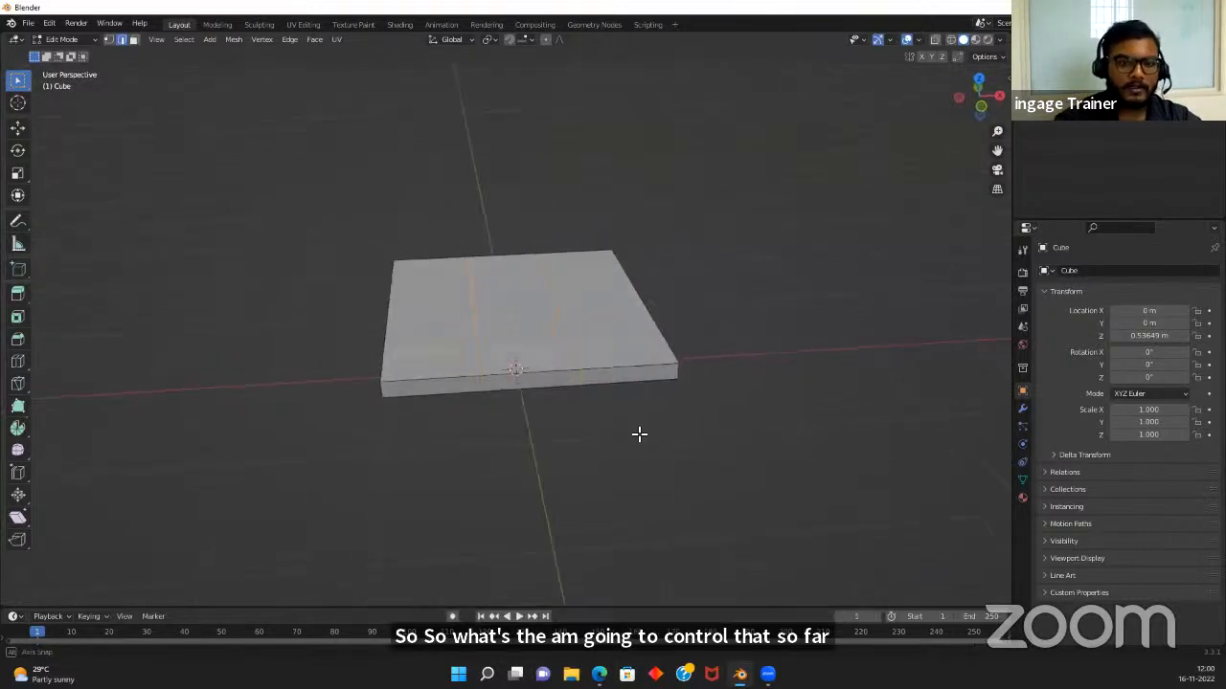
{"action": "scroll", "coordinate": [638, 432], "scroll_direction": "up", "scroll_amount": 2}
{"action": "scroll", "coordinate": [617, 442], "scroll_direction": "down", "scroll_amount": 1}
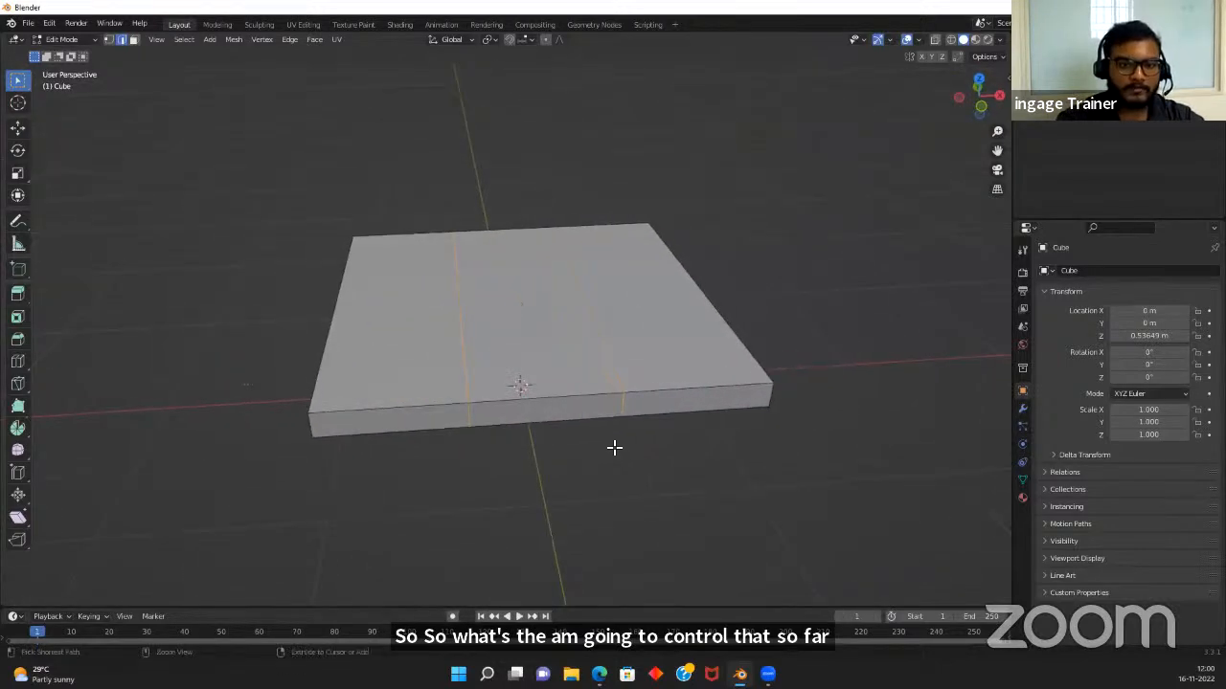
{"action": "scroll", "coordinate": [615, 448], "scroll_direction": "down", "scroll_amount": 3}
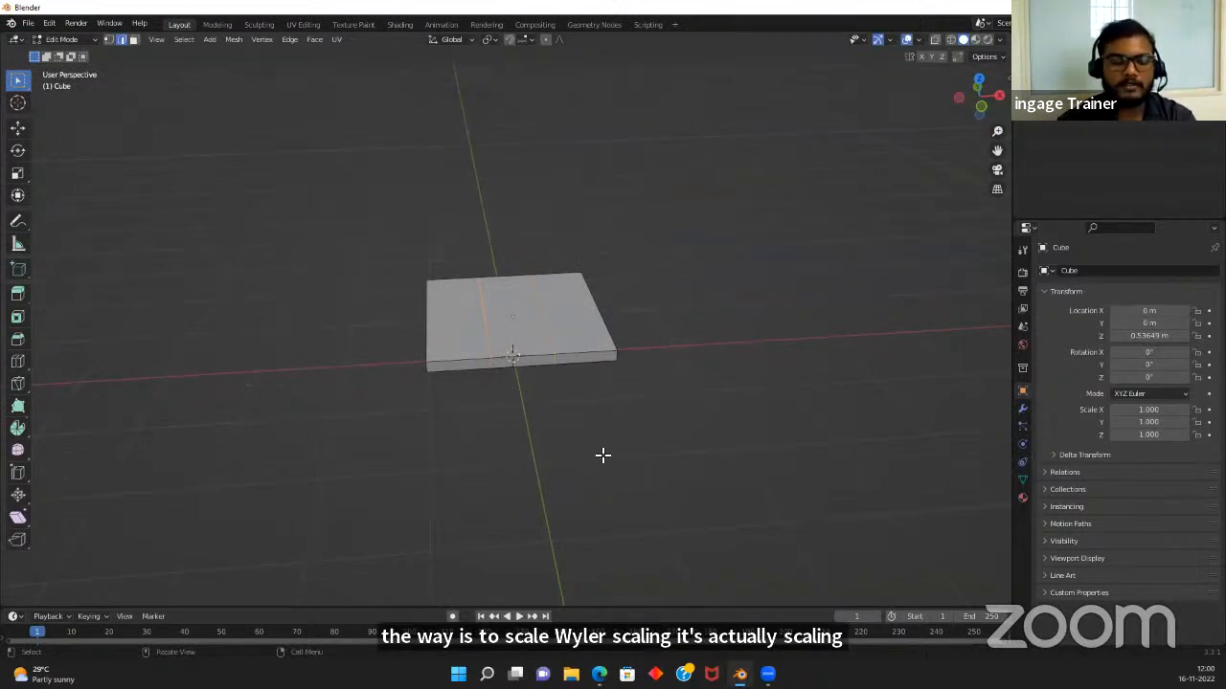
{"action": "scroll", "coordinate": [580, 265], "scroll_direction": "up", "scroll_amount": 4}
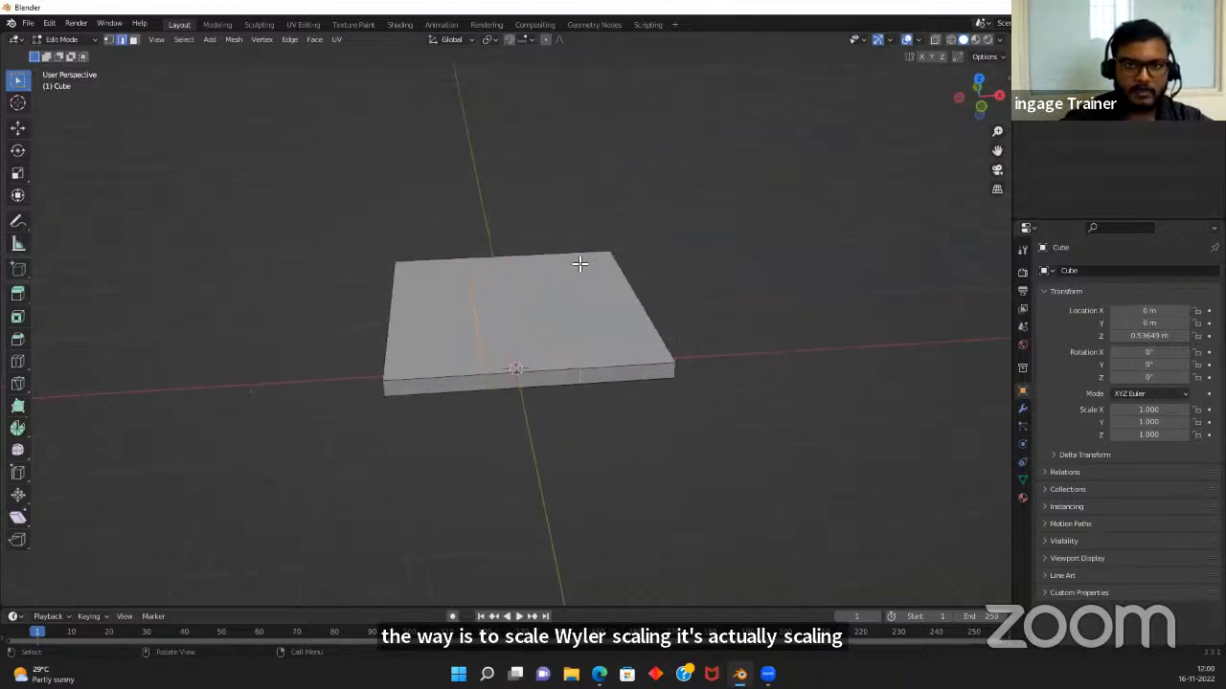
{"action": "scroll", "coordinate": [588, 300], "scroll_direction": "down", "scroll_amount": 4}
{"action": "middle_click_drag", "start_coordinate": [552, 332], "coordinate": [534, 329]}
{"action": "scroll", "coordinate": [535, 328], "scroll_direction": "up", "scroll_amount": 5}
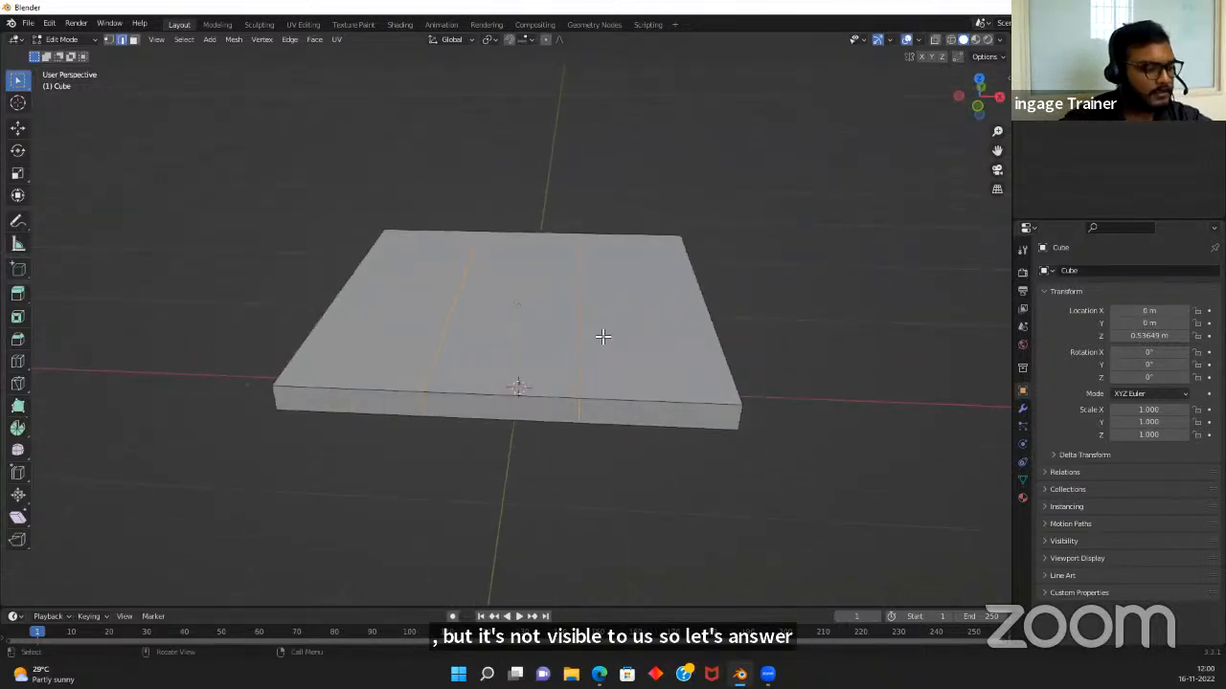
{"action": "scroll", "coordinate": [632, 339], "scroll_direction": "down", "scroll_amount": 3}
{"action": "key", "text": "s"}
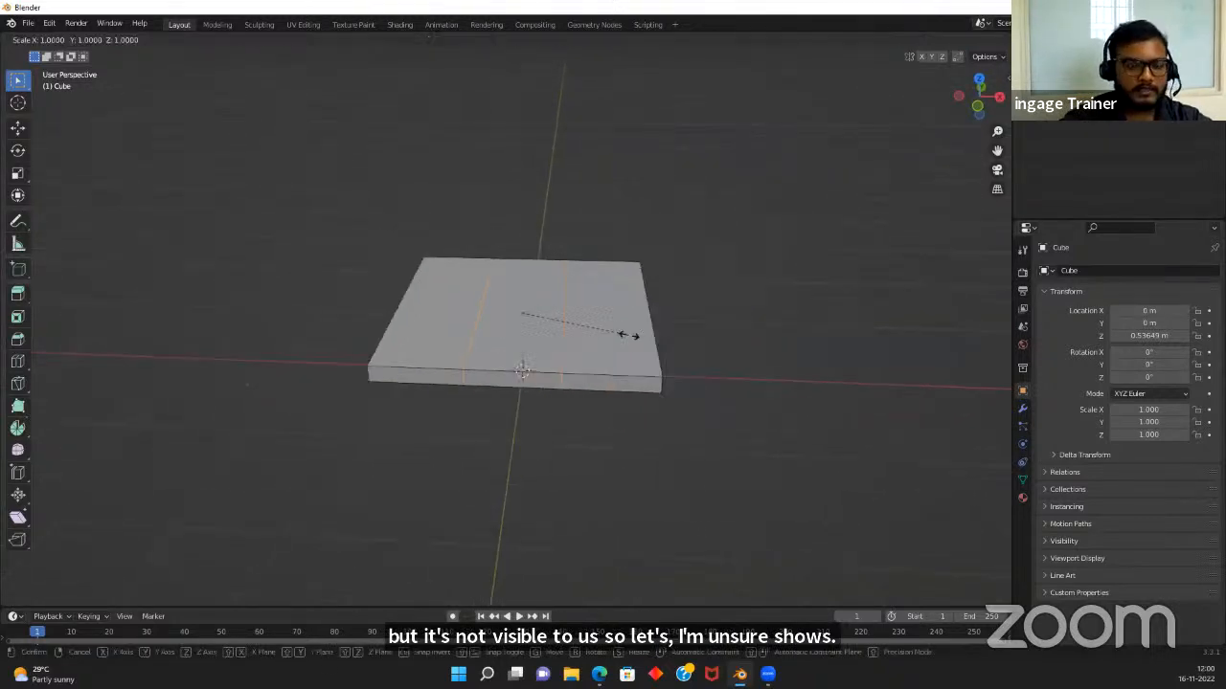
{"action": "key", "text": "y"}
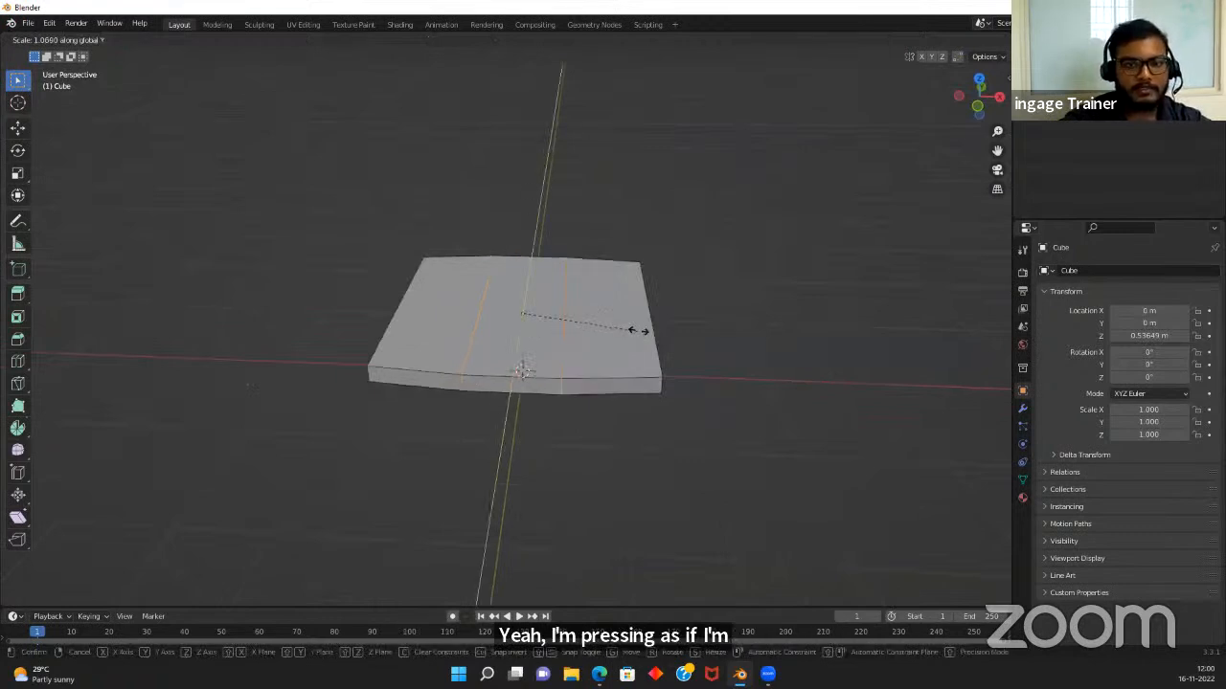
{"action": "key", "text": "z"}
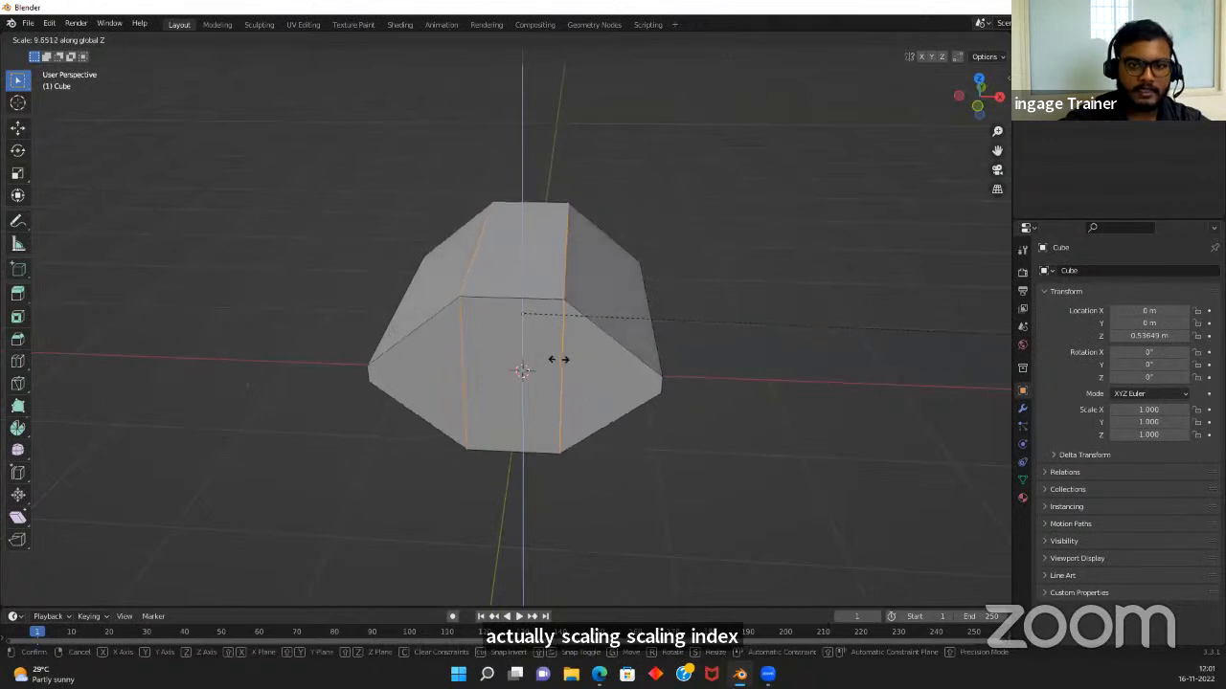
{"action": "key", "text": "Escape"}
Scale the two loop cuts apart along the X axis until they lie near the slab's opposite edges
{"action": "key", "text": "s"}
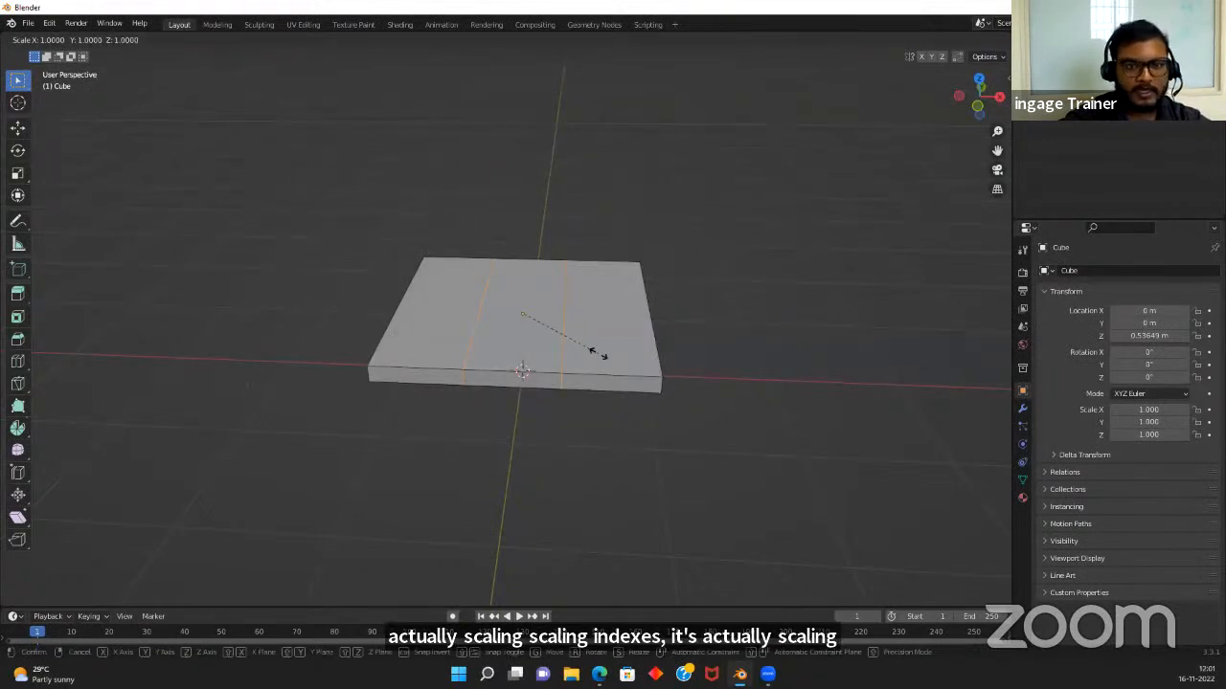
{"action": "key", "text": "x"}
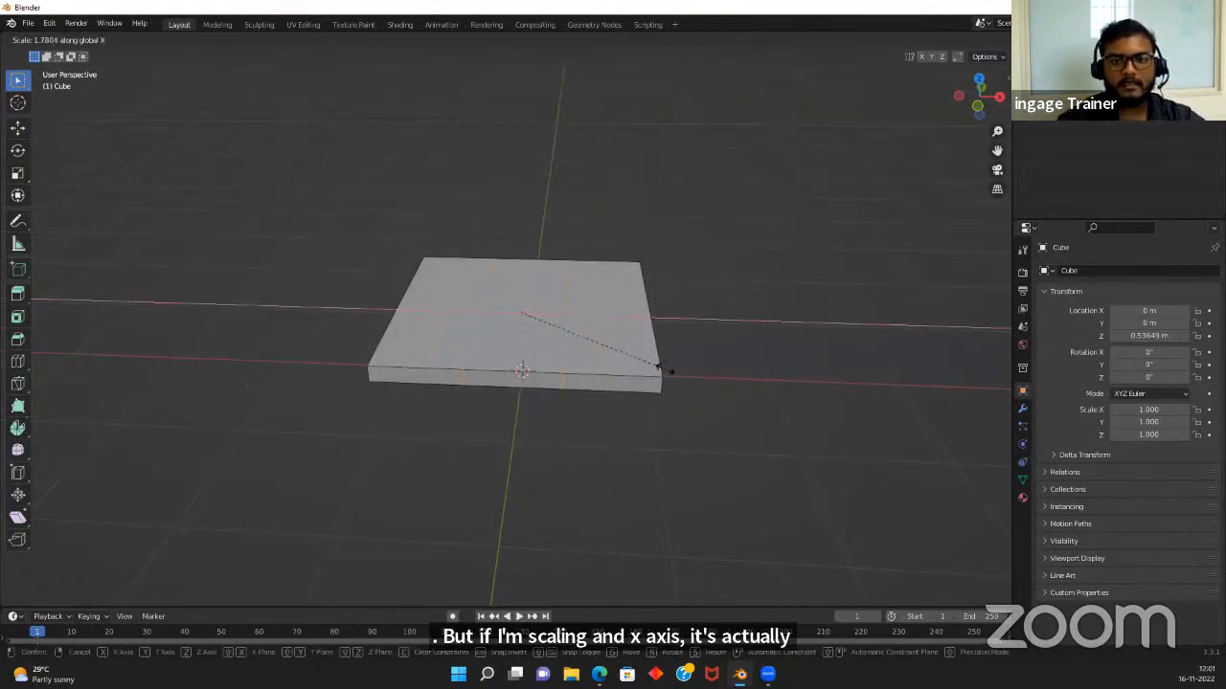
{"action": "left_click", "coordinate": [725, 350]}
Try a single centred loop cut across the slab, perpendicular to the first two cuts
{"action": "middle_click_drag", "start_coordinate": [717, 415], "coordinate": [593, 437]}
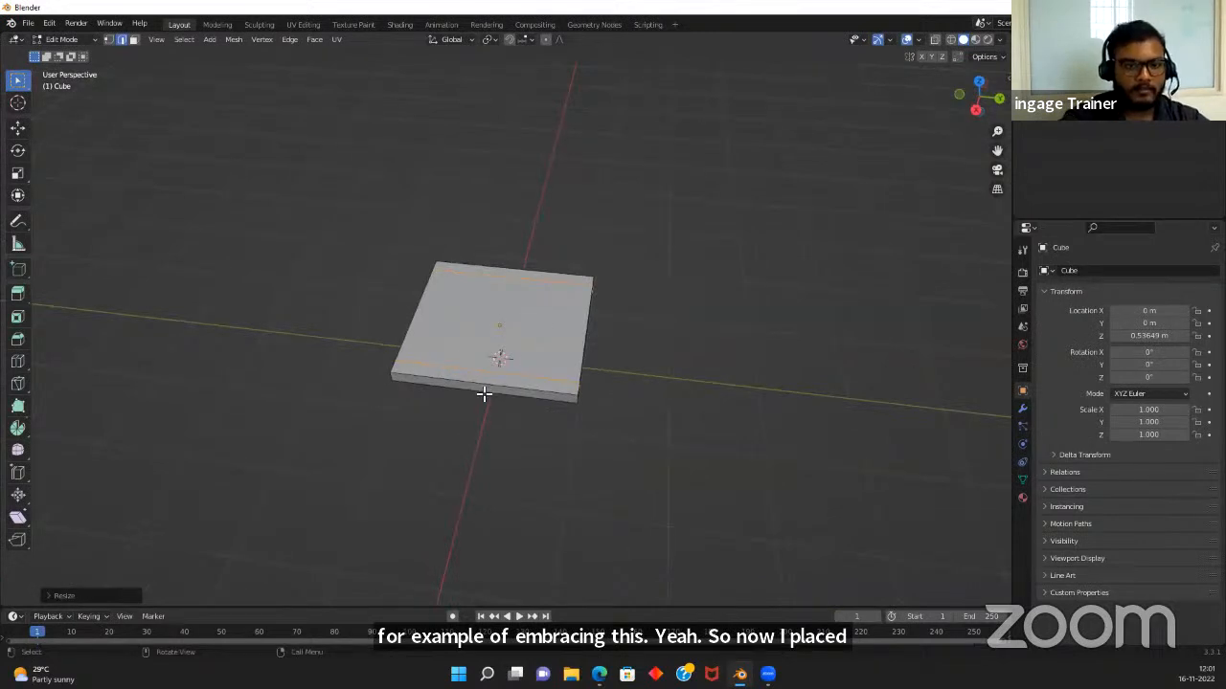
{"action": "key", "text": "ctrl+r"}
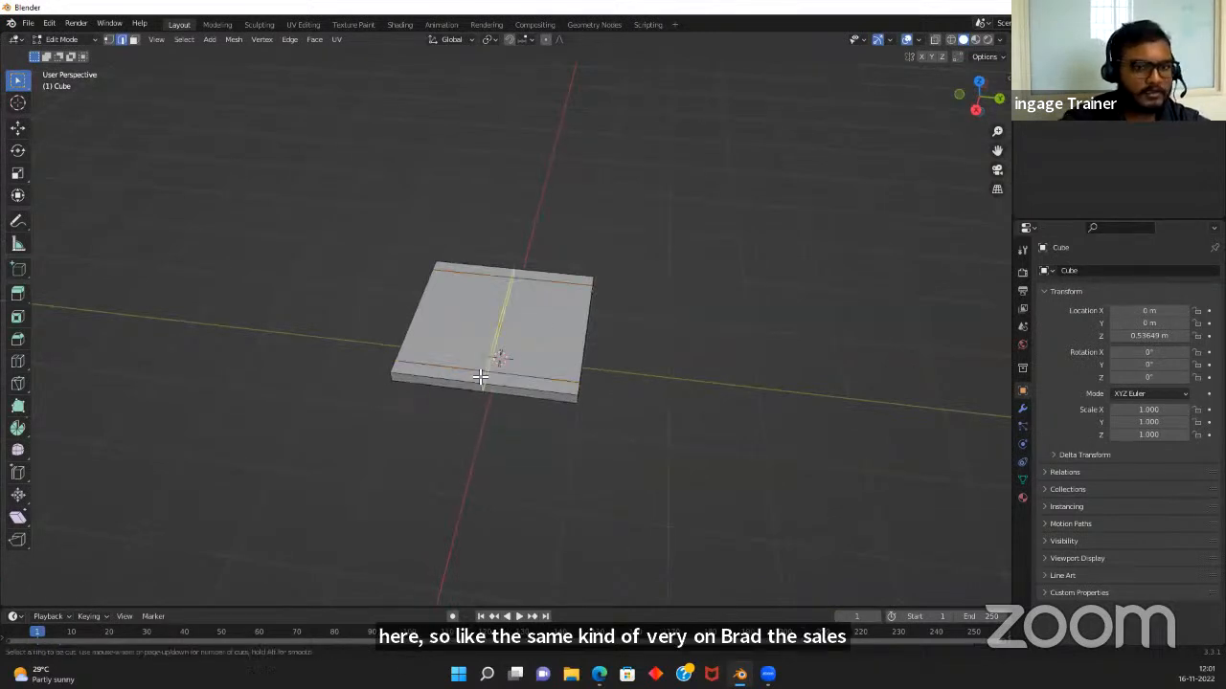
{"action": "left_click", "coordinate": [476, 383]}
{"action": "right_click", "coordinate": [476, 383]}
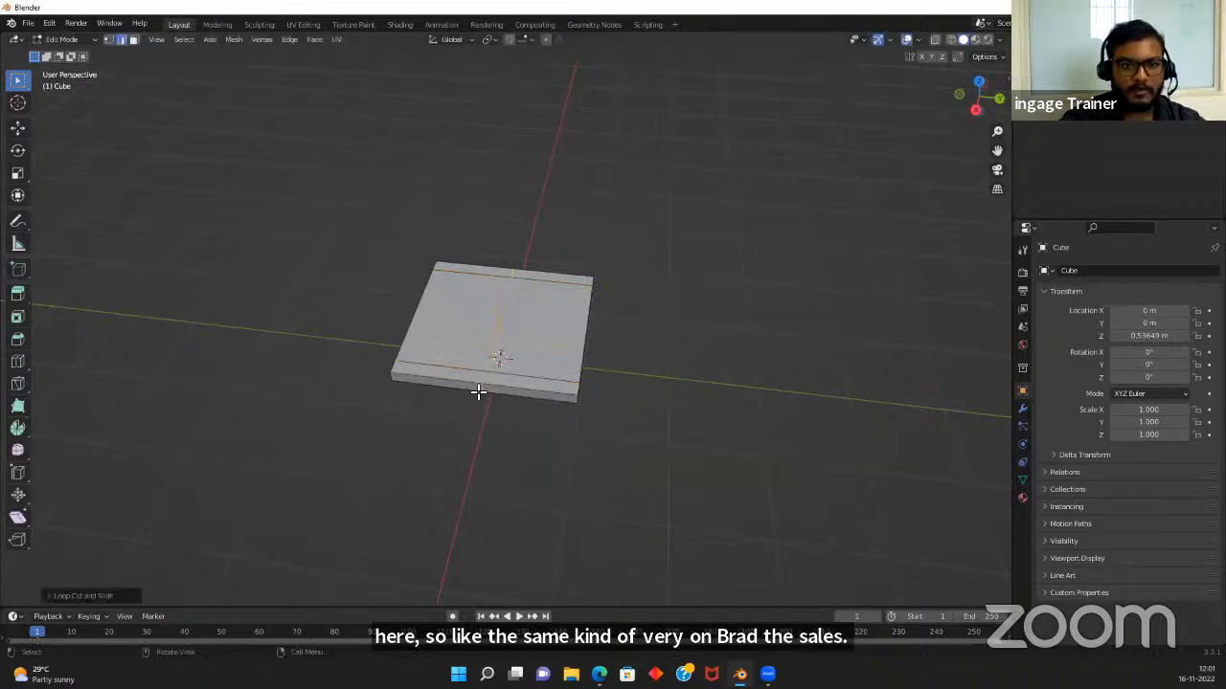
Add two evenly spaced loop cuts across the slab, perpendicular to the existing pair, without sliding them
{"action": "key", "text": "ctrl+r"}
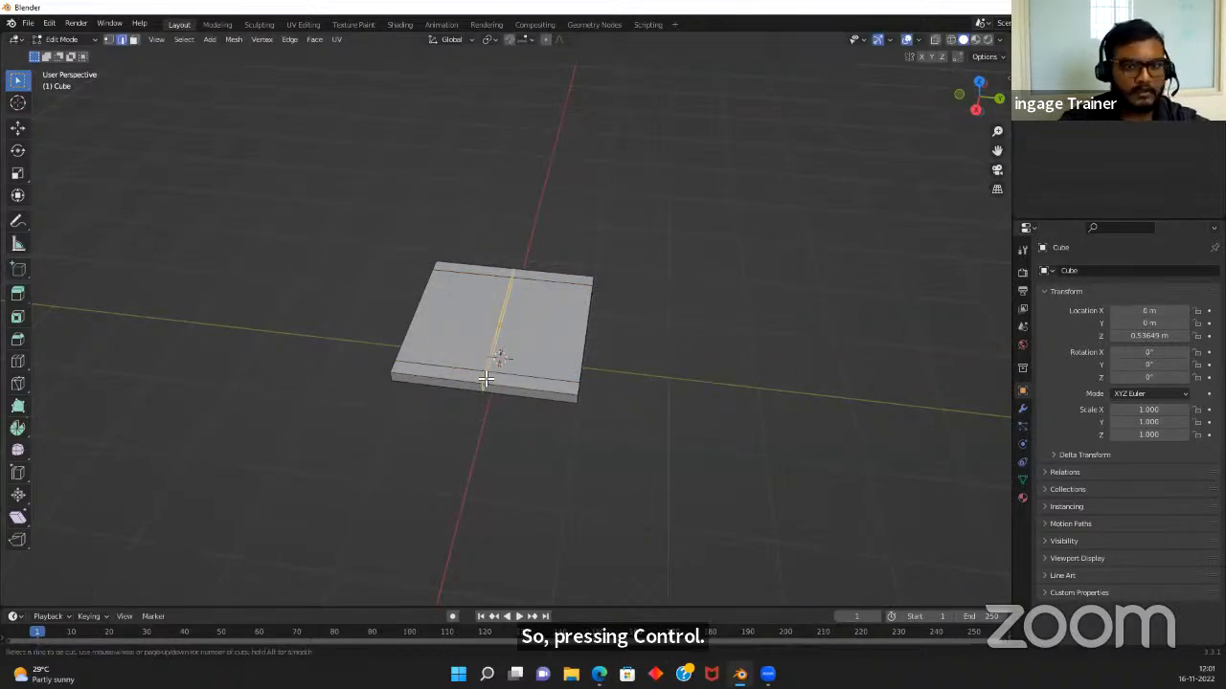
{"action": "scroll", "coordinate": [485, 380], "scroll_direction": "up", "scroll_amount": 1}
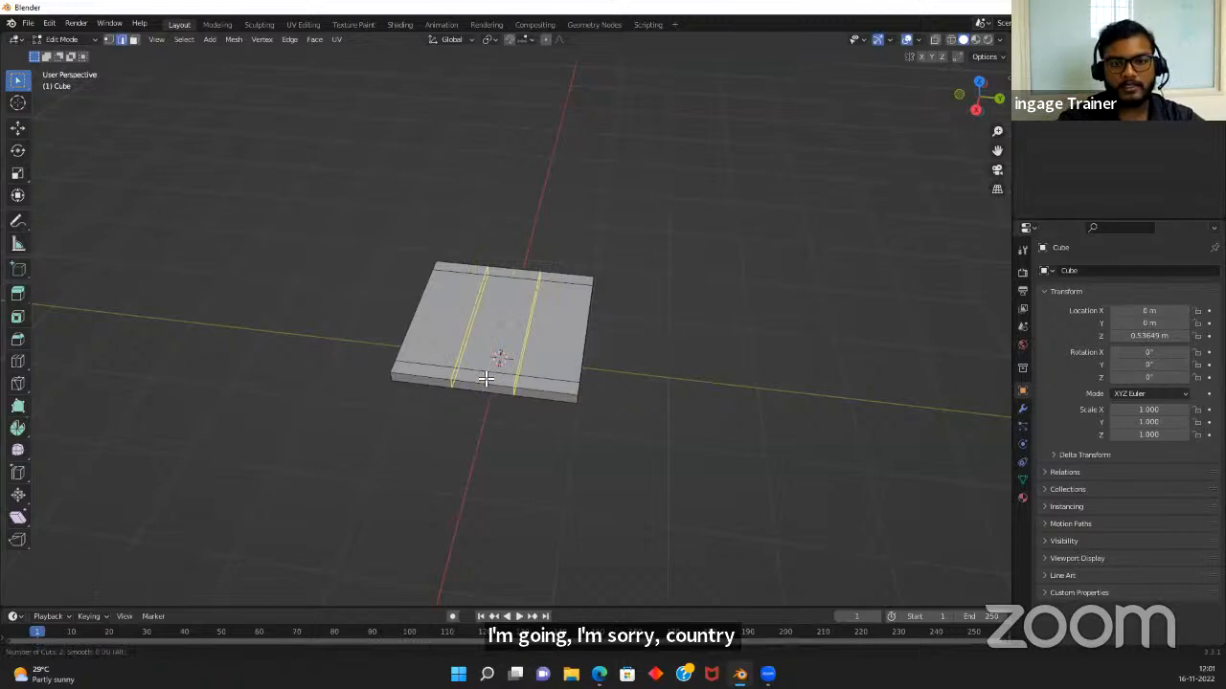
{"action": "left_click", "coordinate": [486, 380]}
{"action": "right_click", "coordinate": [487, 379]}
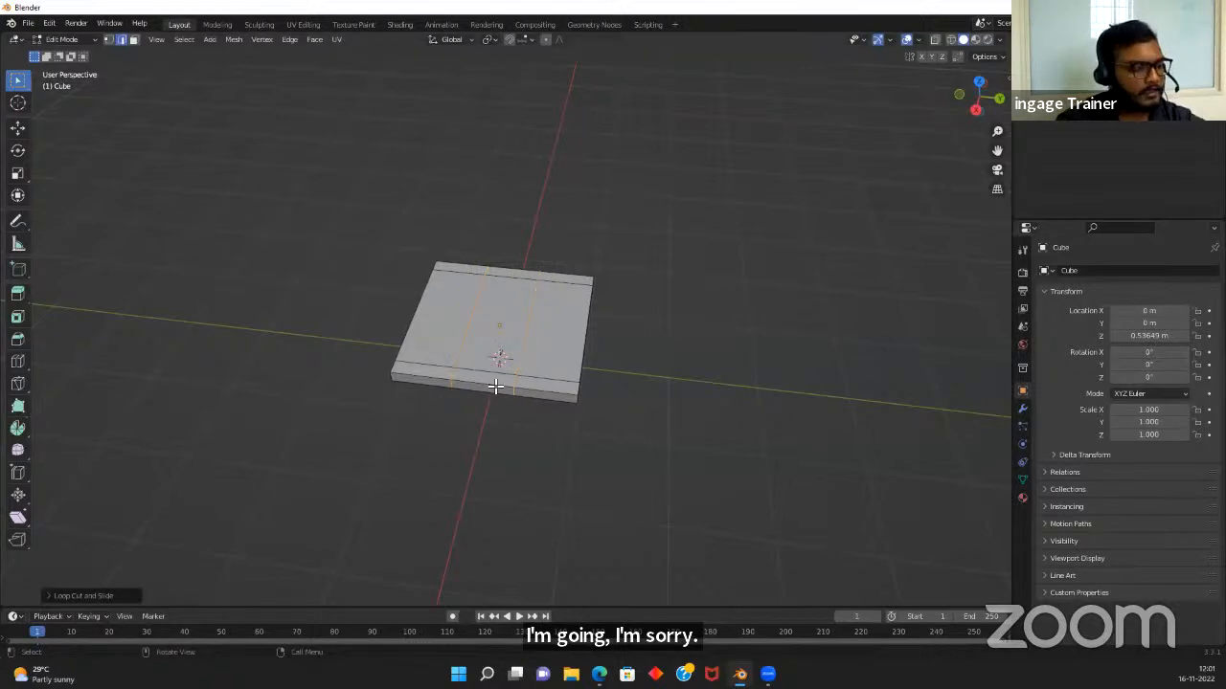
{"action": "key", "text": "s"}
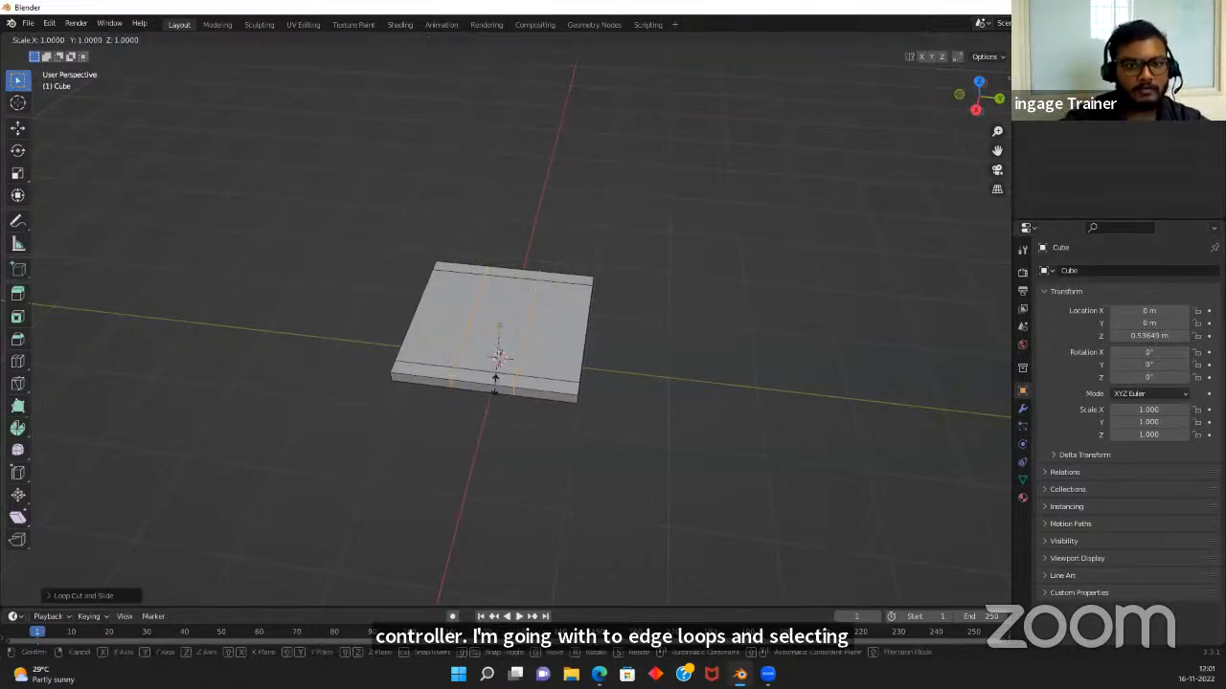
{"action": "key", "text": "x"}
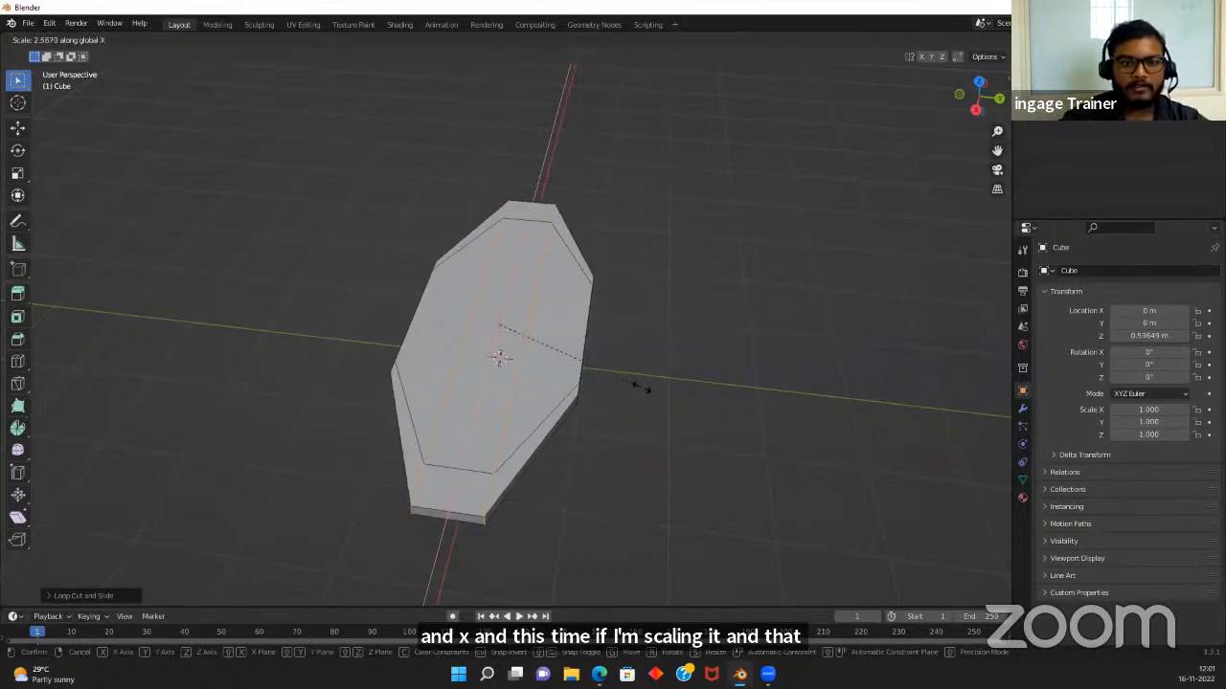
{"action": "key", "text": "Escape"}
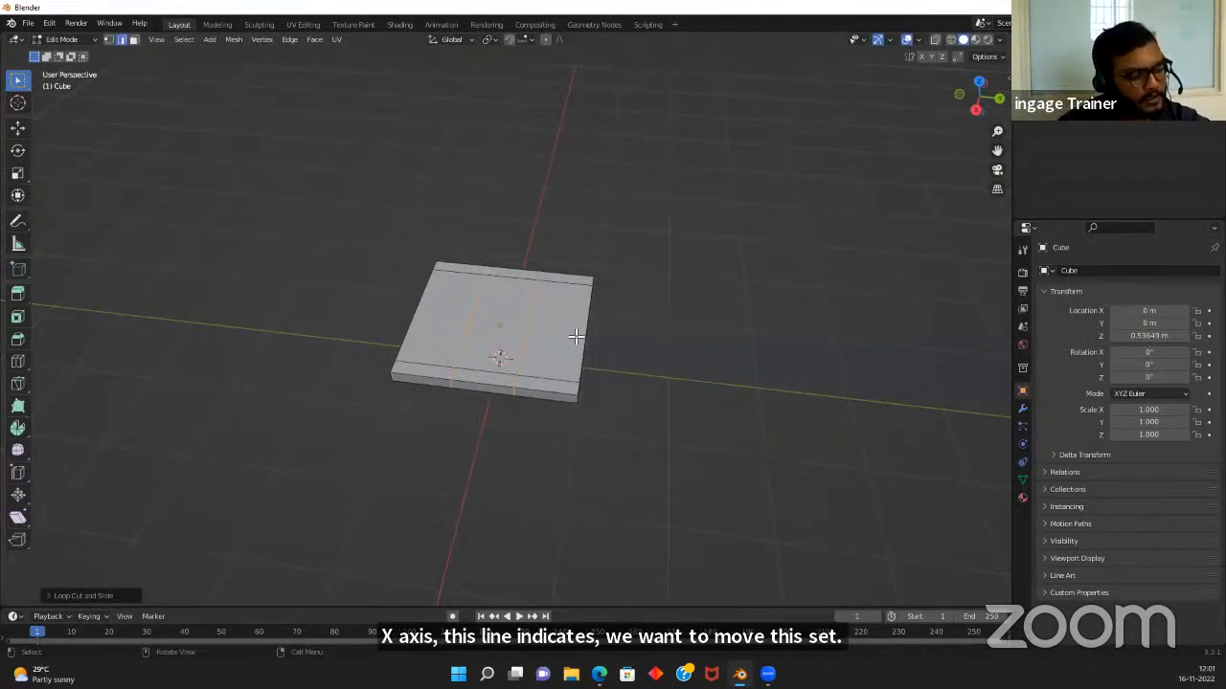
Scale the new pair of loop cuts apart along the Y axis toward the slab's edges, forming small corner squares
{"action": "key", "text": "s"}
{"action": "key", "text": "y"}
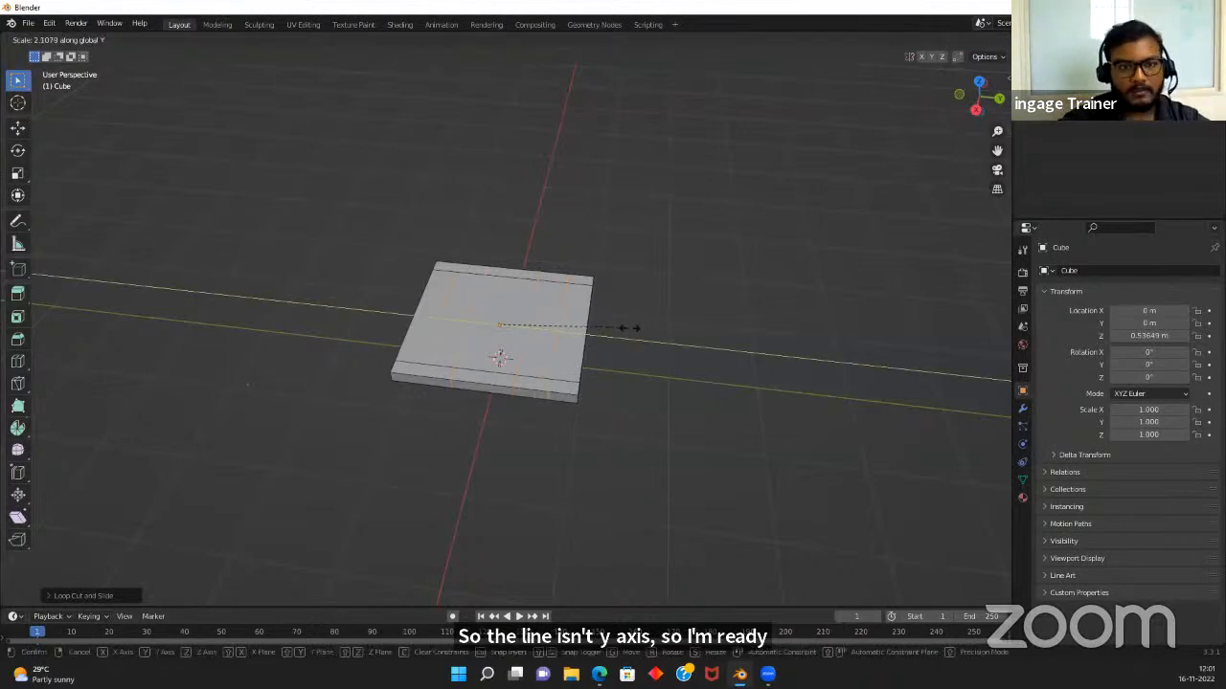
{"action": "left_click", "coordinate": [662, 332]}
Try extruding the slab's four upper corner faces upward about 1 m as legs, and undo the extrusion
{"action": "middle_click_drag", "start_coordinate": [665, 332], "coordinate": [413, 414]}
{"action": "scroll", "coordinate": [473, 332], "scroll_direction": "up", "scroll_amount": 4}
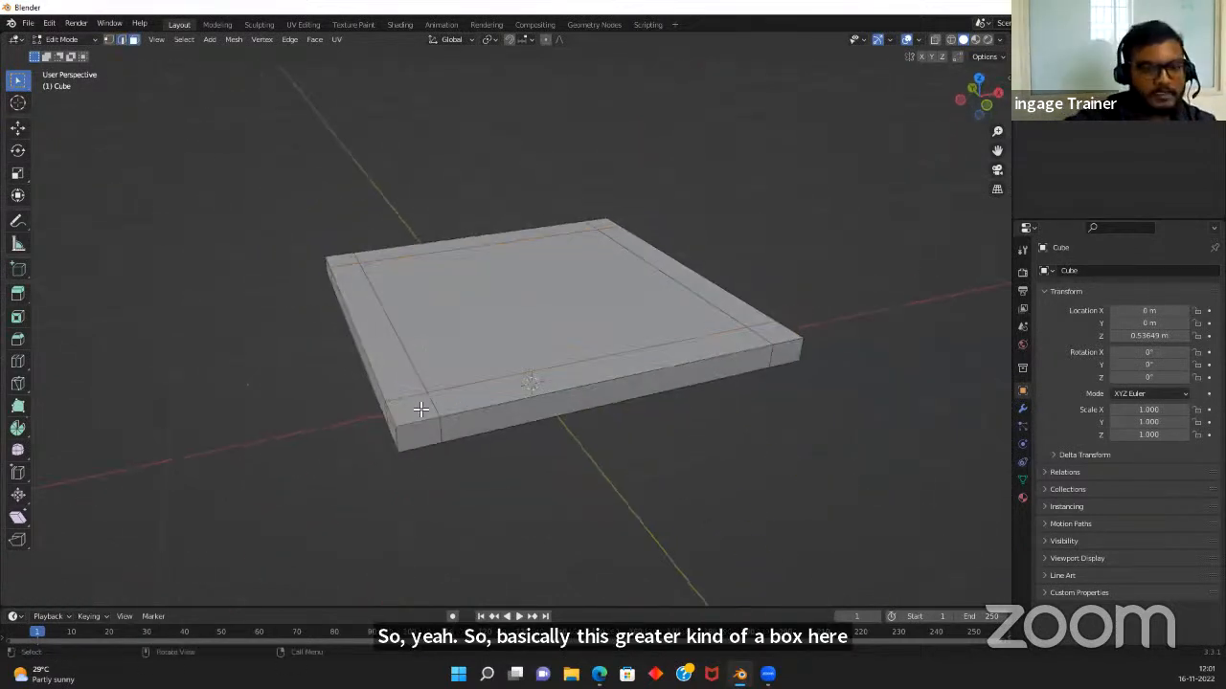
{"action": "left_click", "coordinate": [413, 415]}
{"action": "left_click", "coordinate": [342, 259], "text": "shift"}
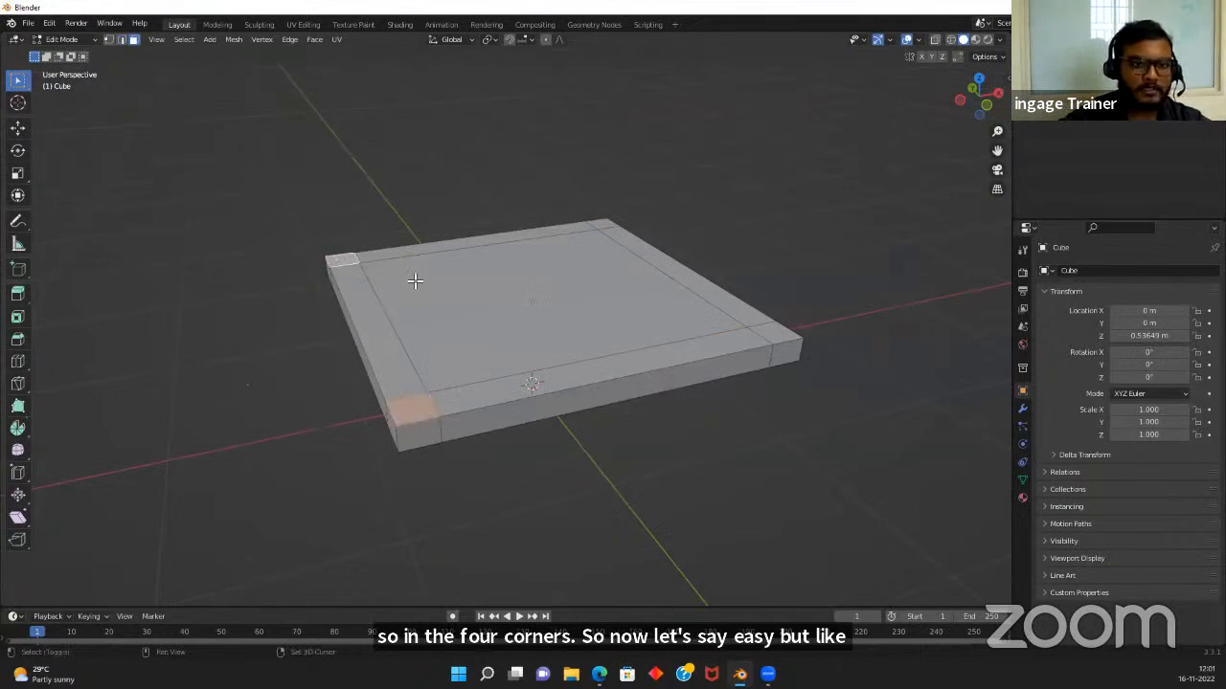
{"action": "left_click", "coordinate": [601, 224], "text": "shift"}
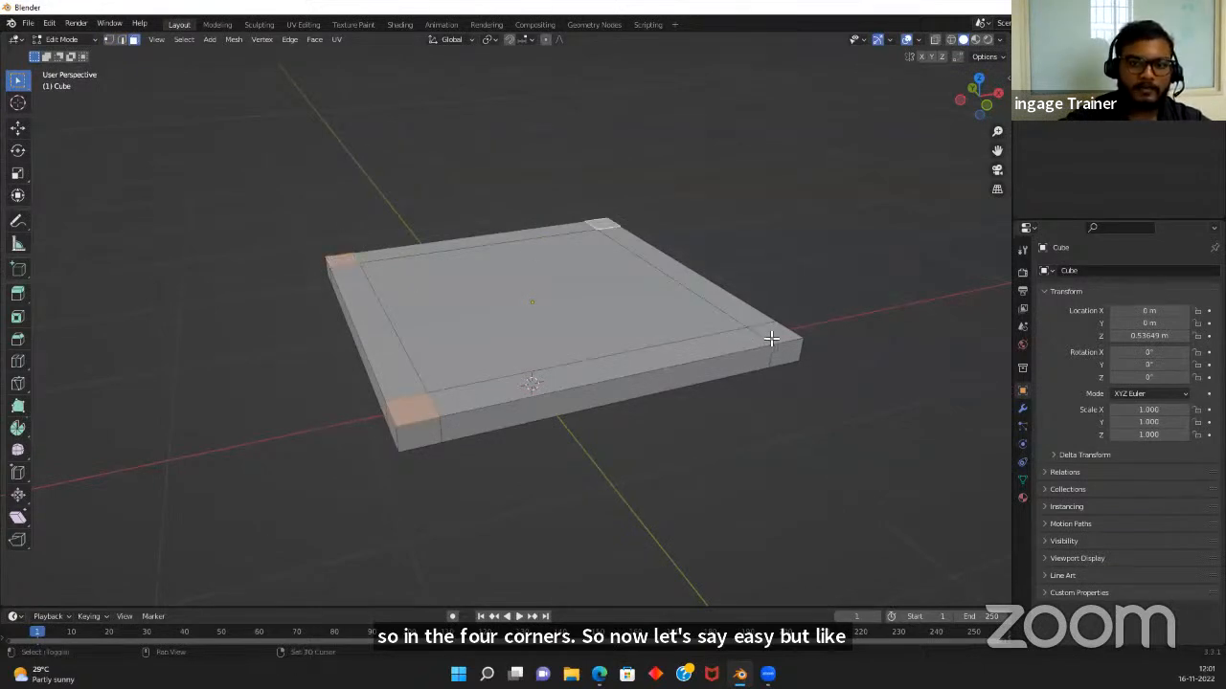
{"action": "left_click", "coordinate": [771, 337], "text": "shift"}
{"action": "key", "text": "e"}
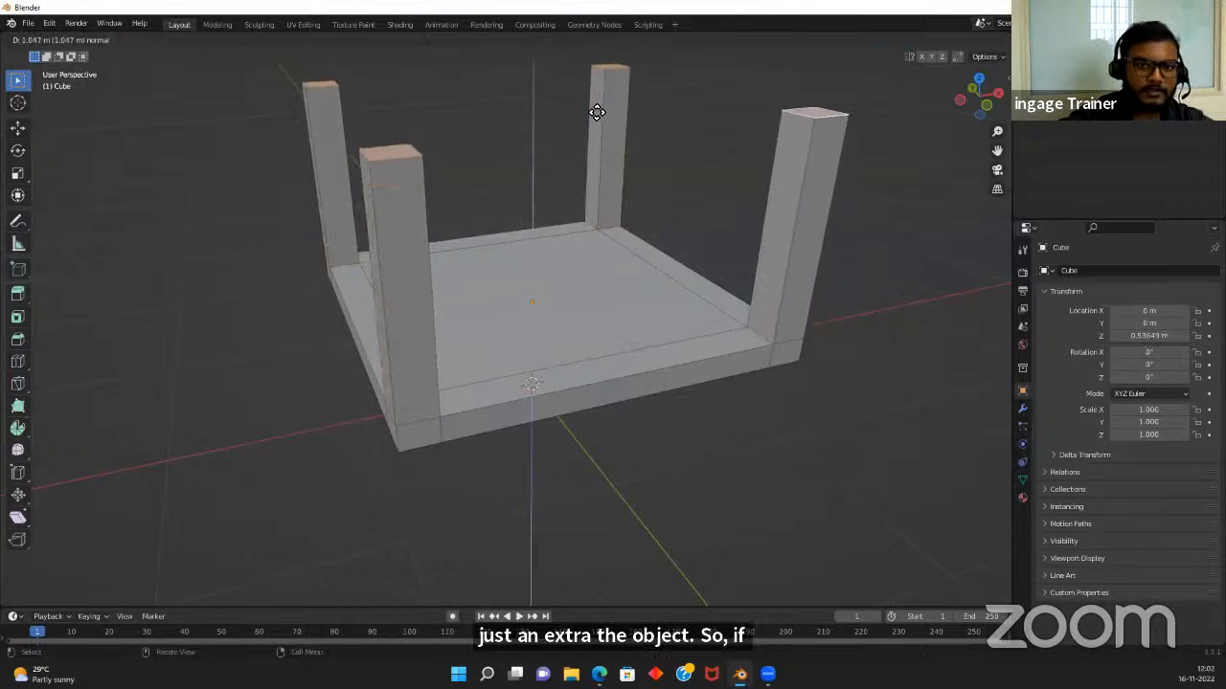
{"action": "left_click", "coordinate": [604, 104]}
{"action": "middle_click_drag", "start_coordinate": [646, 267], "coordinate": [612, 210]}
{"action": "key", "text": "ctrl+z"}
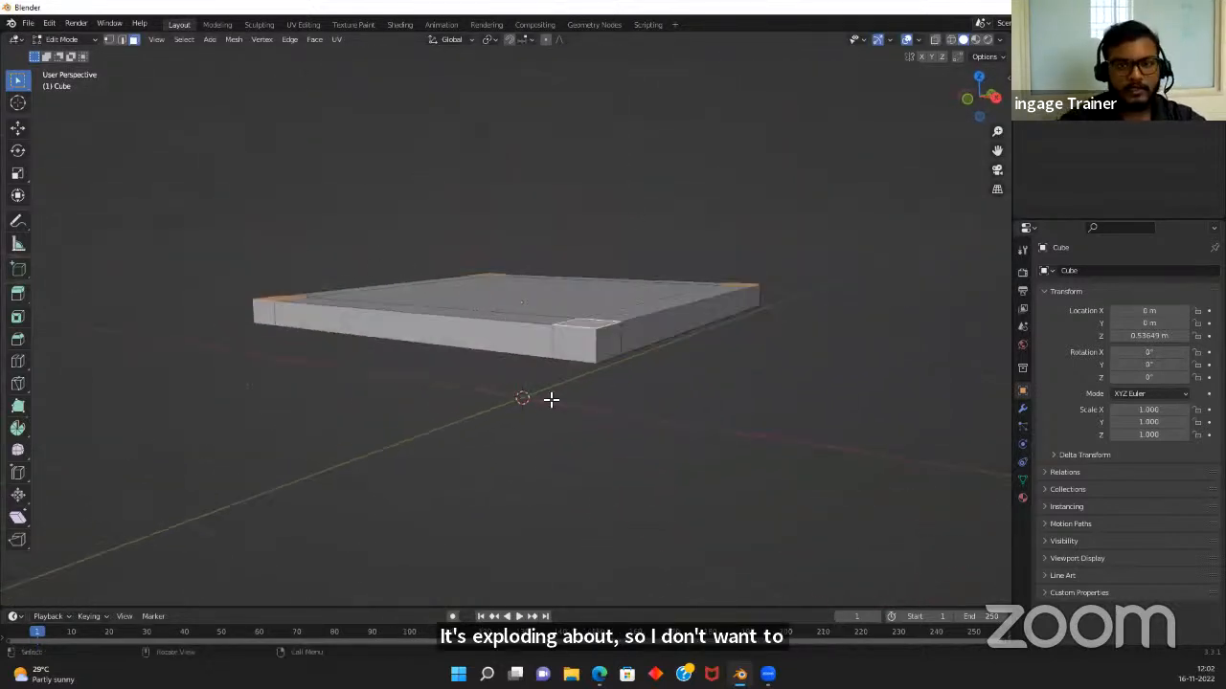
Select the four corner faces on the slab's underside and extrude them downward to form the legs
{"action": "middle_click_drag", "start_coordinate": [553, 361], "coordinate": [572, 171]}
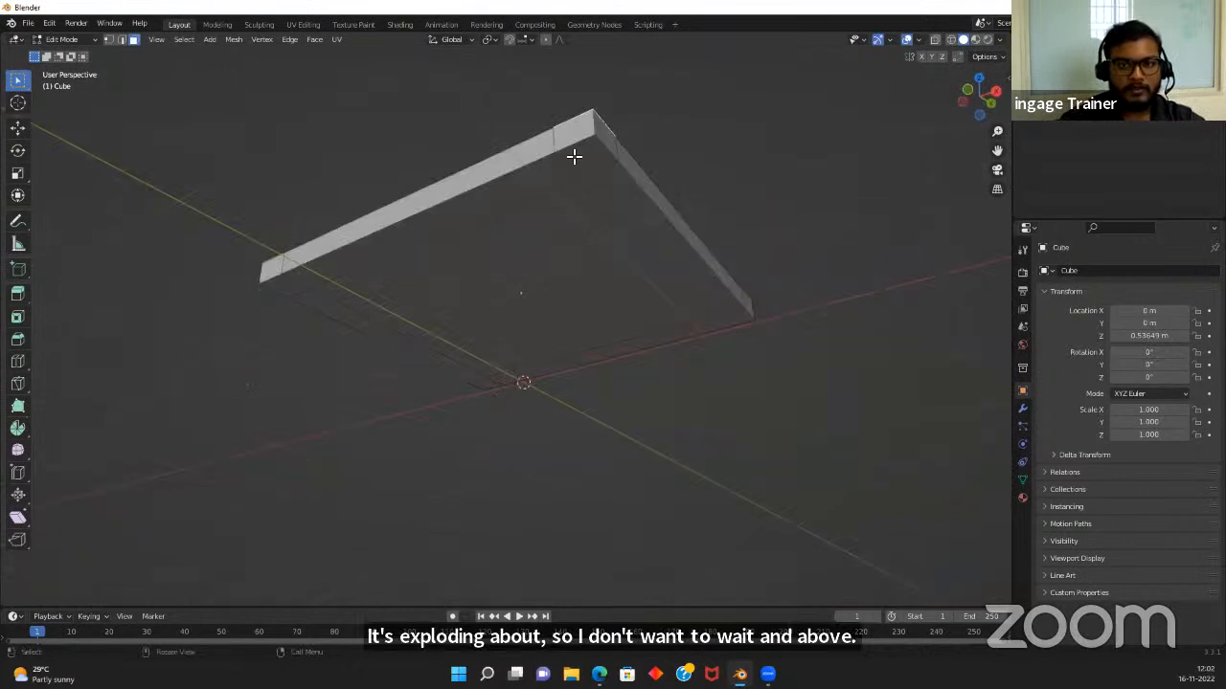
{"action": "left_click", "coordinate": [574, 156]}
{"action": "left_click", "coordinate": [286, 287], "text": "shift"}
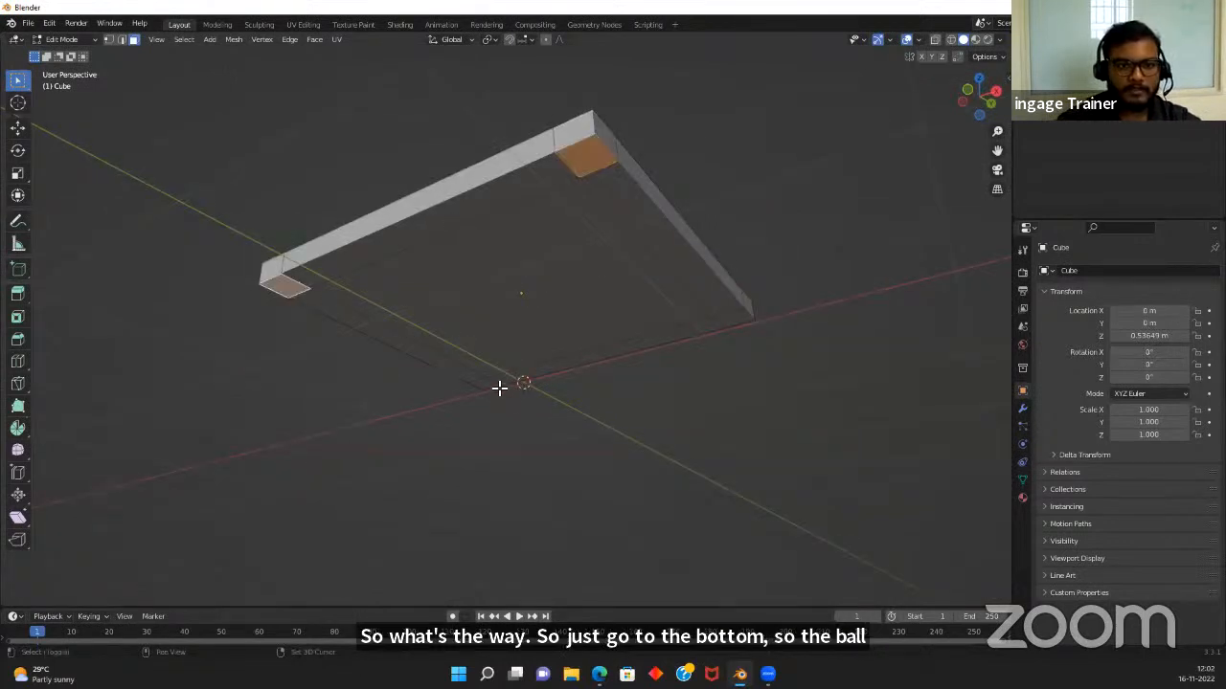
{"action": "left_click", "coordinate": [488, 384], "text": "shift"}
{"action": "left_click", "coordinate": [731, 317], "text": "shift"}
{"action": "middle_click_drag", "start_coordinate": [730, 317], "coordinate": [626, 326]}
{"action": "key", "text": "e"}
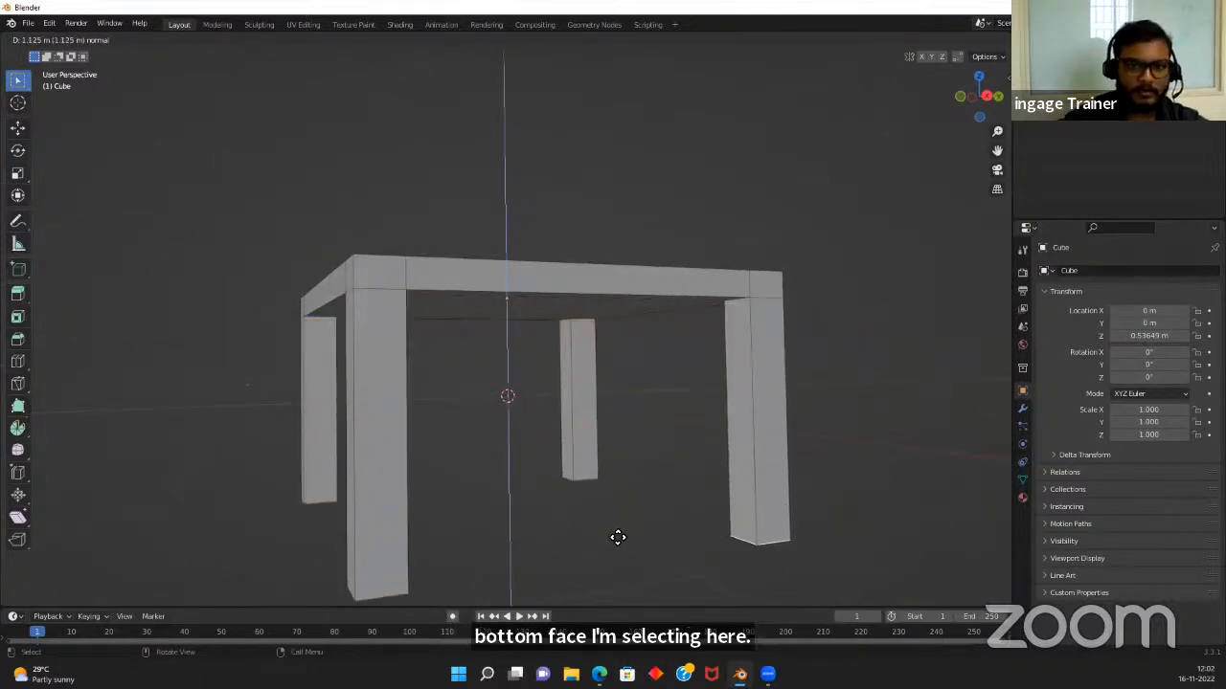
{"action": "left_click", "coordinate": [613, 583]}
Inspect the four-legged model from several angles and distances, switching to Object Mode
{"action": "scroll", "coordinate": [686, 489], "scroll_direction": "down", "scroll_amount": 5}
{"action": "middle_click_drag", "start_coordinate": [686, 489], "coordinate": [649, 514]}
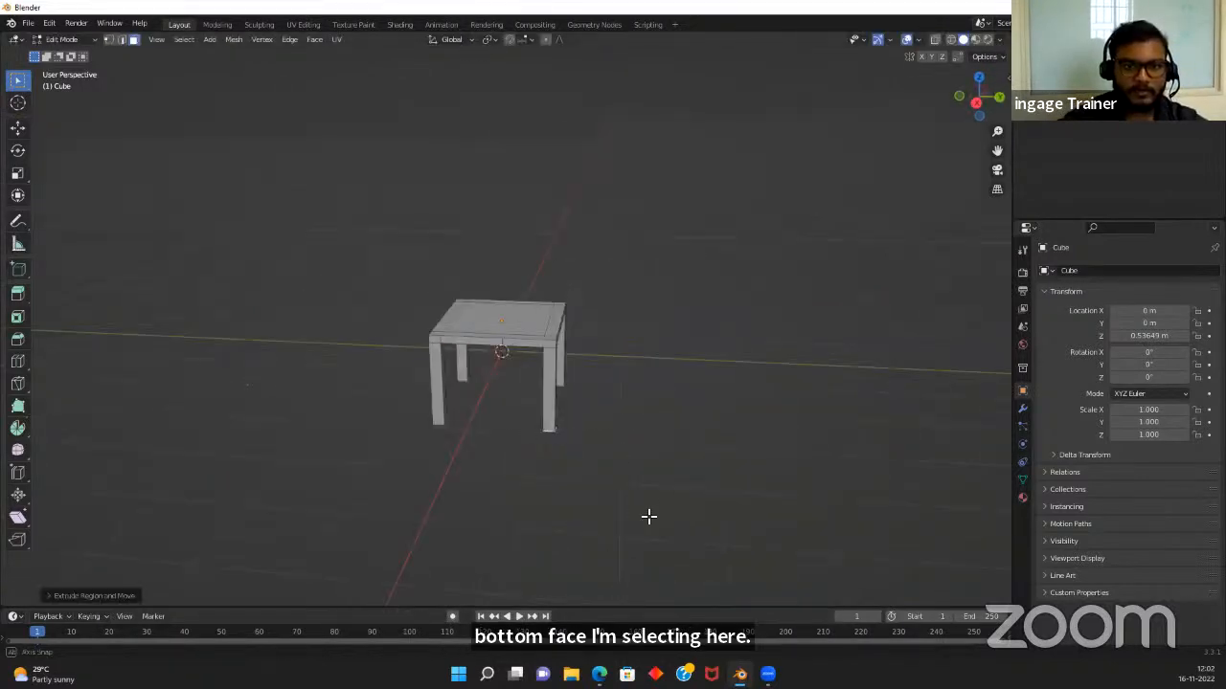
{"action": "scroll", "coordinate": [553, 445], "scroll_direction": "up", "scroll_amount": 4}
{"action": "middle_click_drag", "start_coordinate": [552, 446], "coordinate": [651, 492]}
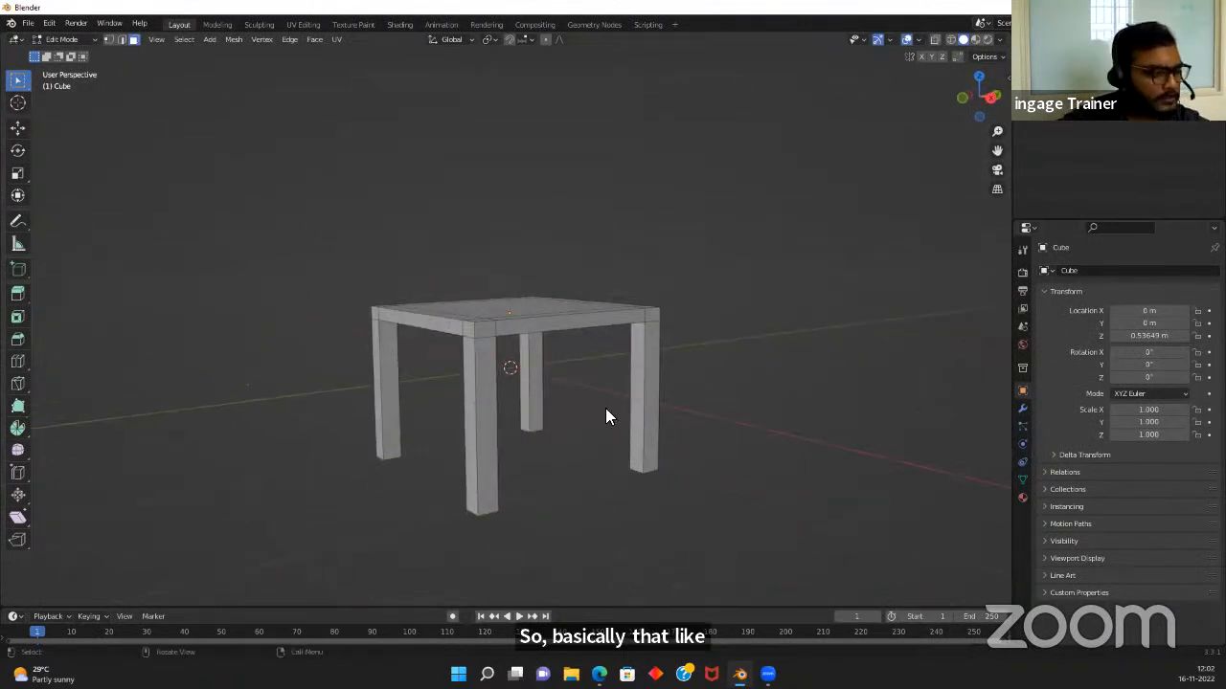
{"action": "key", "text": "Tab"}
{"action": "left_click", "coordinate": [877, 440]}
{"action": "middle_click_drag", "start_coordinate": [860, 440], "coordinate": [446, 484]}
{"action": "left_click", "coordinate": [475, 345]}
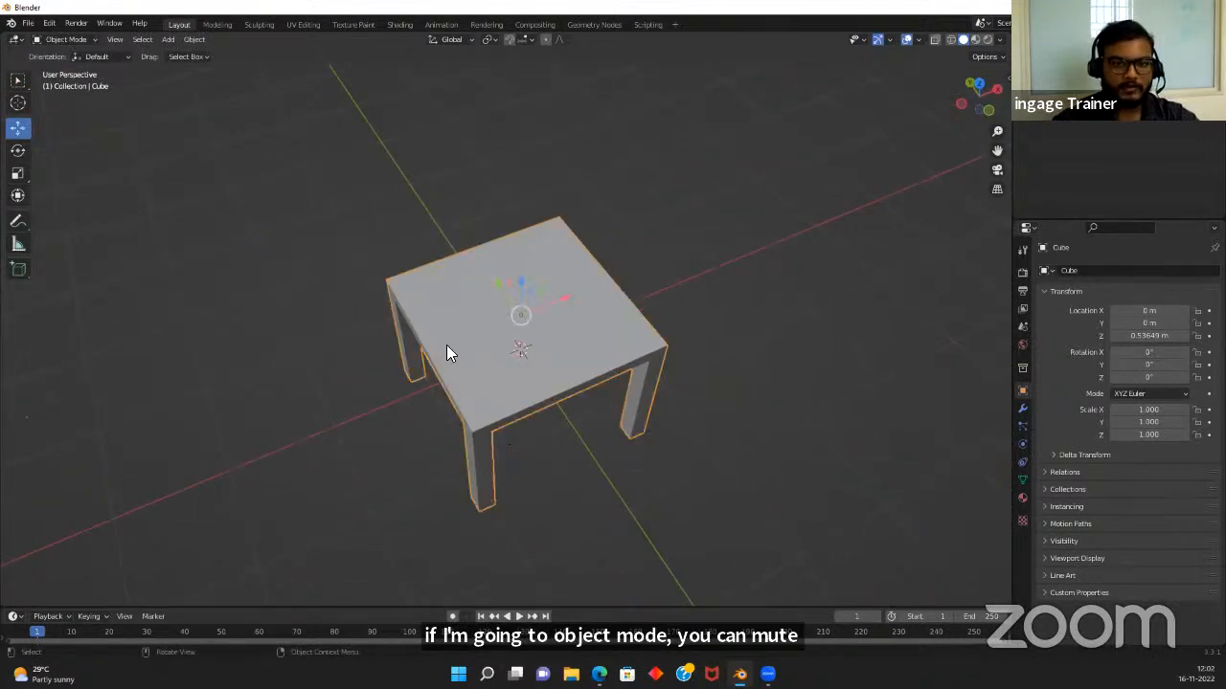
{"action": "middle_click_drag", "start_coordinate": [451, 350], "coordinate": [542, 387]}
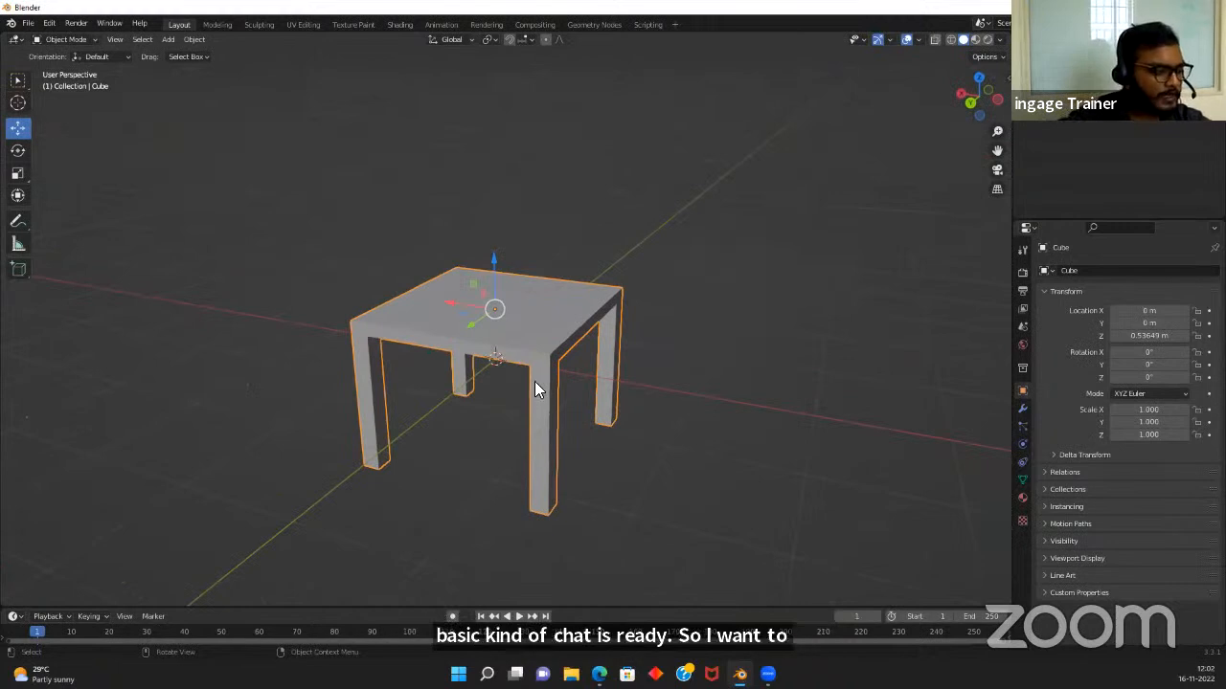
In Edit Mode, select the strip of three faces along the seat's rear edge and extrude it upward about 2 m as a solid backrest
{"action": "key", "text": "Tab"}
{"action": "middle_click_drag", "start_coordinate": [588, 337], "coordinate": [402, 301]}
{"action": "left_click", "coordinate": [397, 293]}
{"action": "left_click", "coordinate": [571, 291], "text": "shift"}
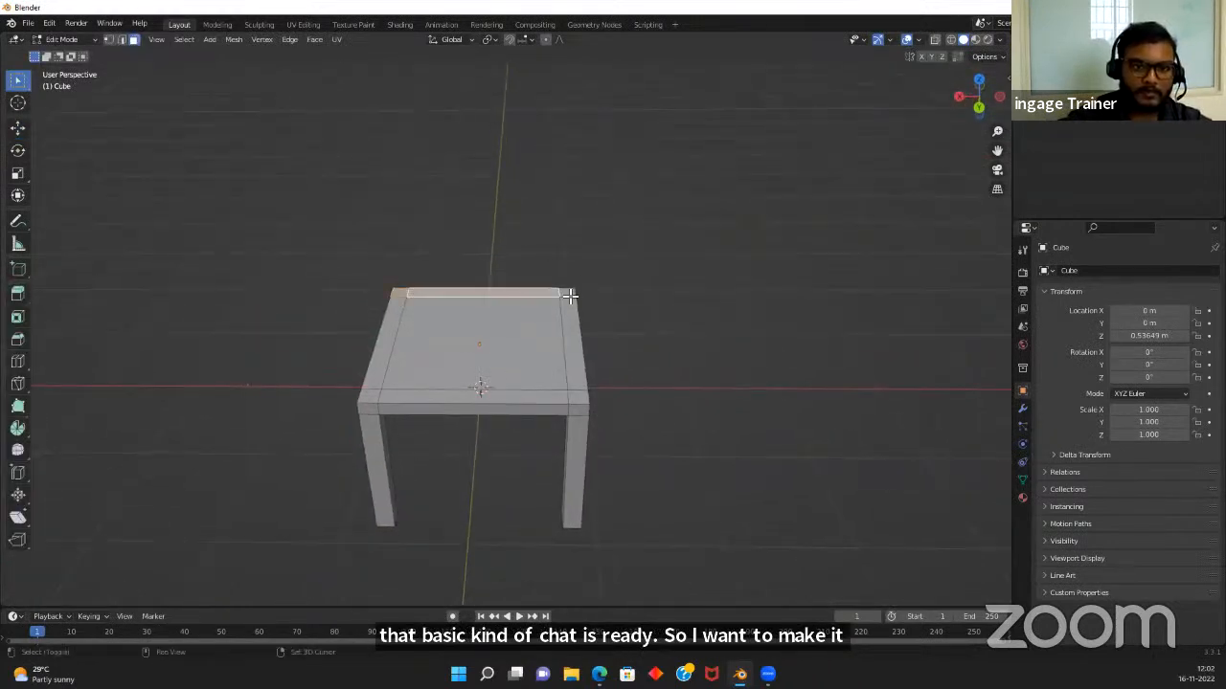
{"action": "middle_click_drag", "start_coordinate": [665, 364], "coordinate": [643, 355]}
{"action": "key", "text": "e"}
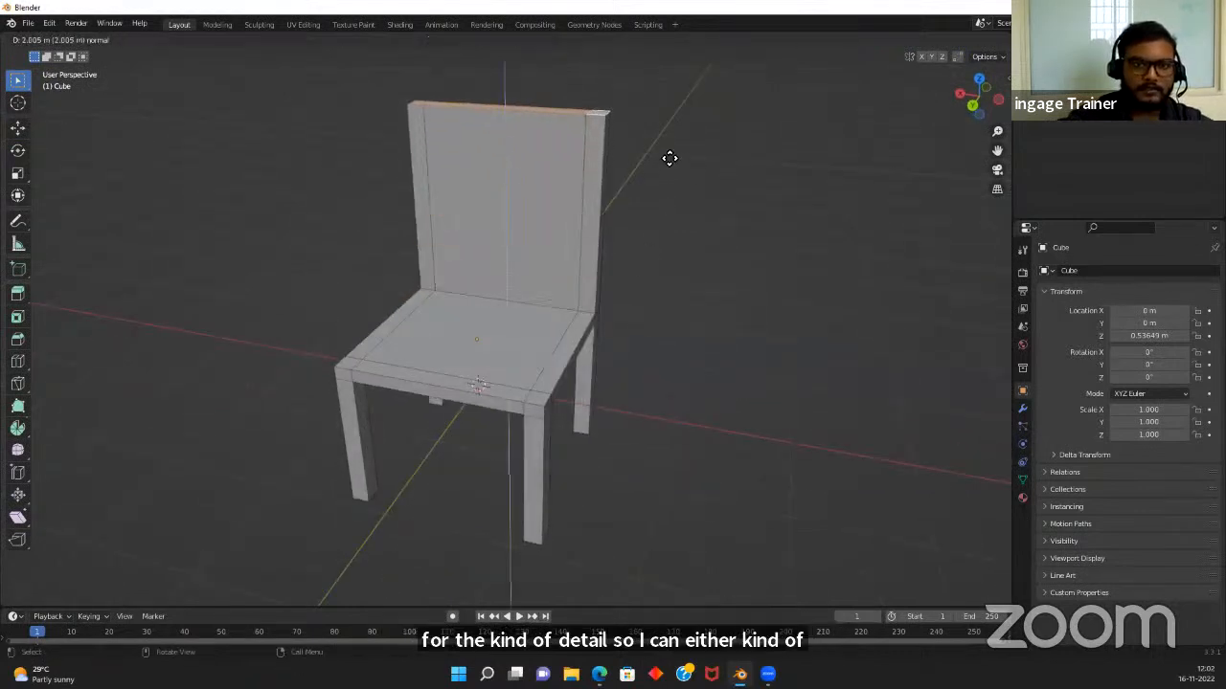
{"action": "left_click", "coordinate": [657, 249]}
{"action": "middle_click_drag", "start_coordinate": [657, 249], "coordinate": [580, 364]}
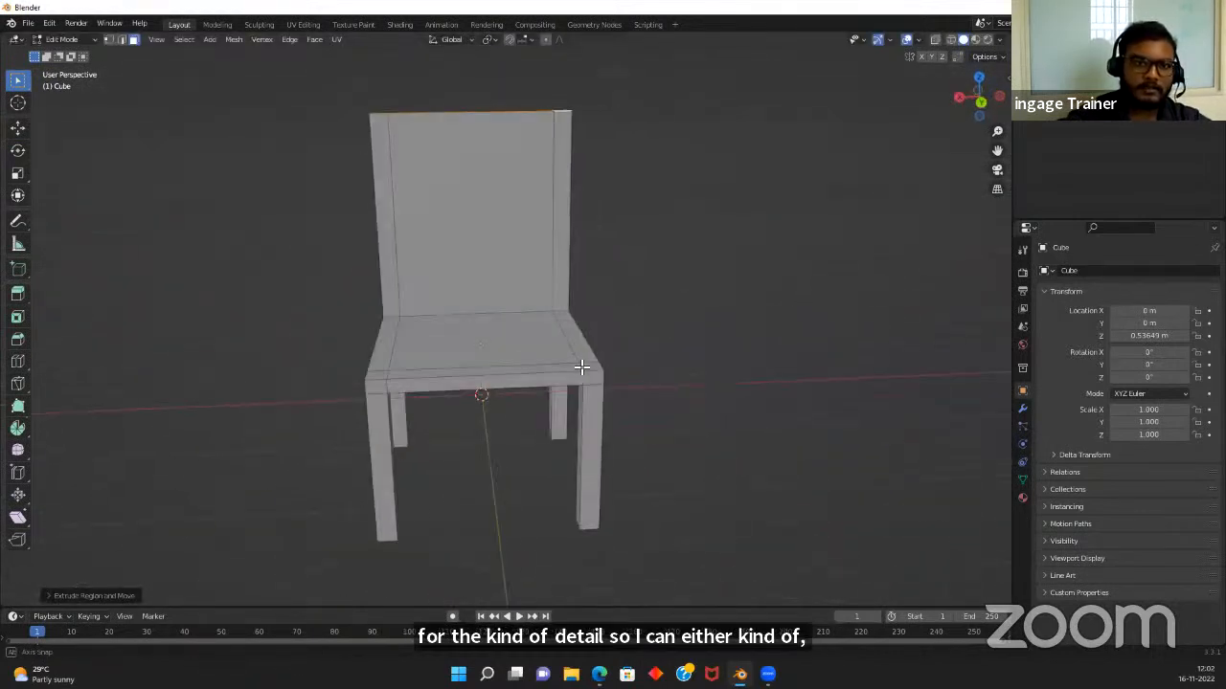
Scale the backrest's top faces to about 0.65, then extrude them slightly upward and scale them down into a narrower cap
{"action": "key", "text": "s"}
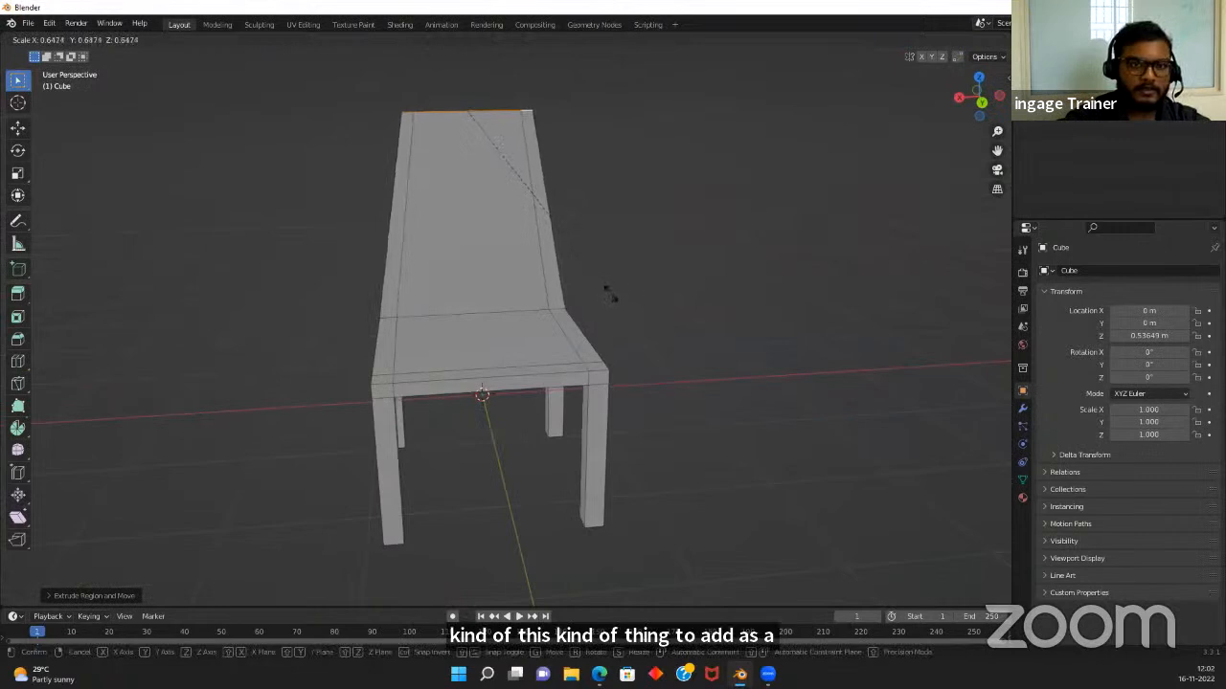
{"action": "left_click", "coordinate": [609, 292]}
{"action": "middle_click_drag", "start_coordinate": [564, 265], "coordinate": [698, 224]}
{"action": "key", "text": "e"}
{"action": "left_click", "coordinate": [718, 195]}
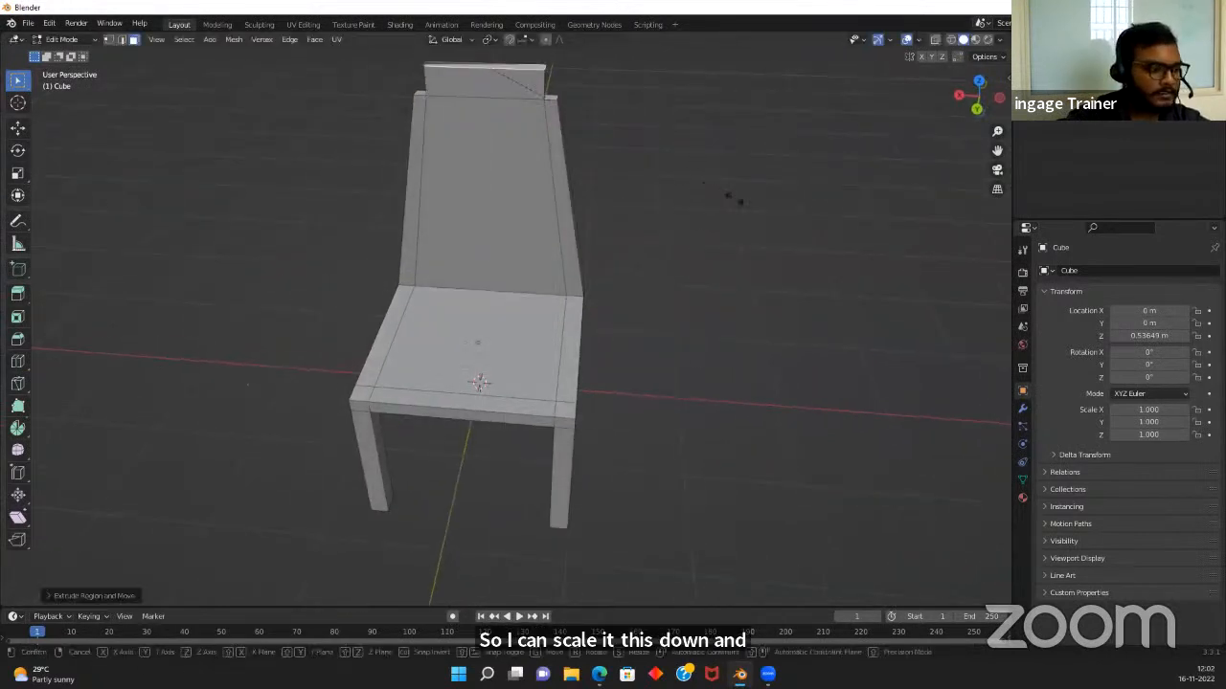
{"action": "key", "text": "s"}
{"action": "left_click", "coordinate": [591, 135]}
{"action": "middle_click_drag", "start_coordinate": [721, 301], "coordinate": [632, 334]}
{"action": "key", "text": "Tab"}
{"action": "scroll", "coordinate": [551, 431], "scroll_direction": "down", "scroll_amount": 5}
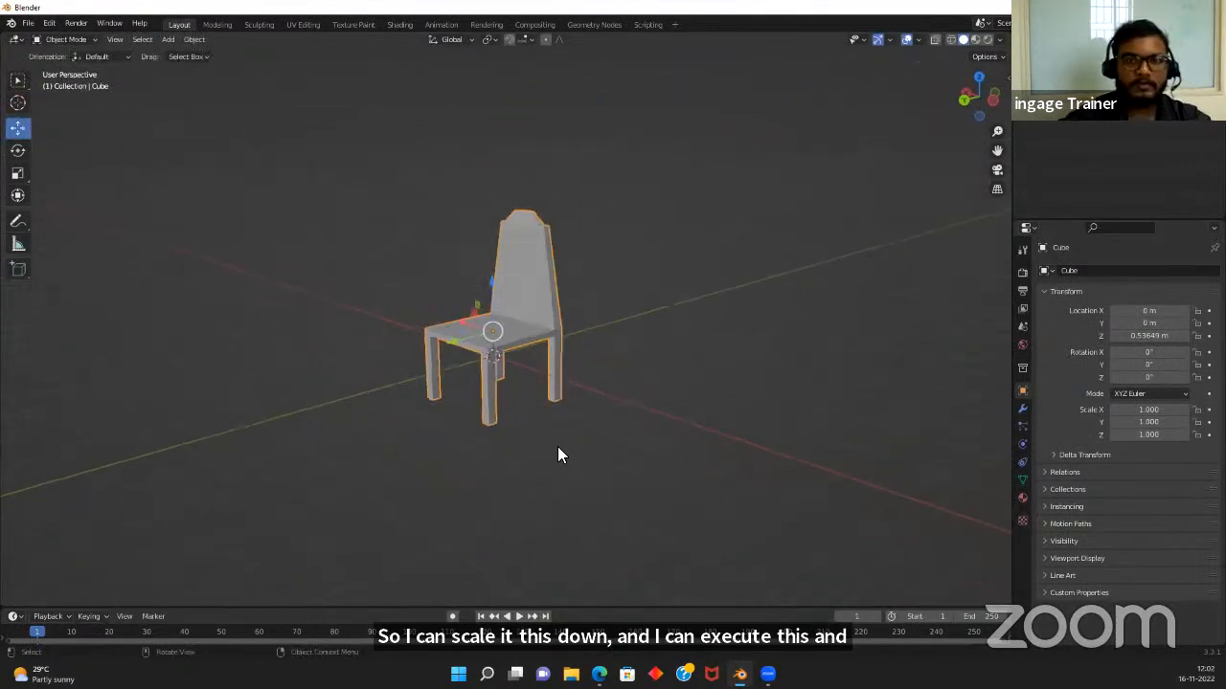
{"action": "middle_click_drag", "start_coordinate": [558, 454], "coordinate": [544, 354]}
{"action": "left_click", "coordinate": [545, 354]}
Undo the backrest's cap, taper and extrusion in Edit Mode, back to the flat seat
{"action": "key", "text": "Tab"}
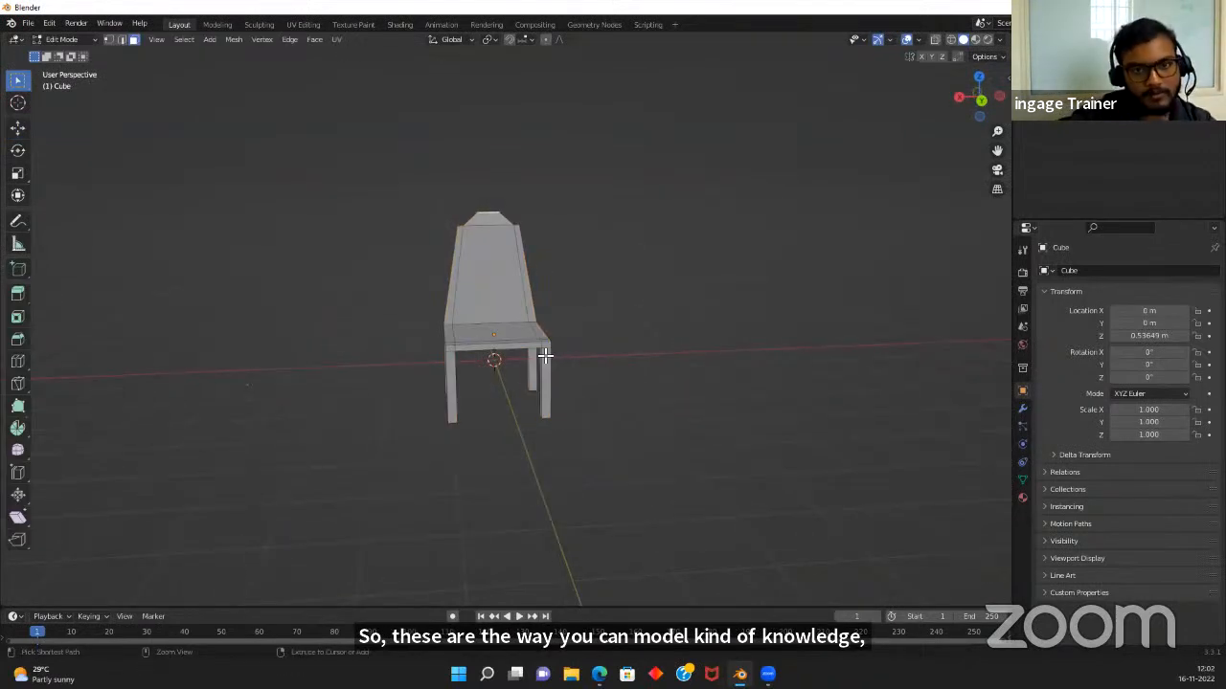
{"action": "key", "text": "ctrl+z"}
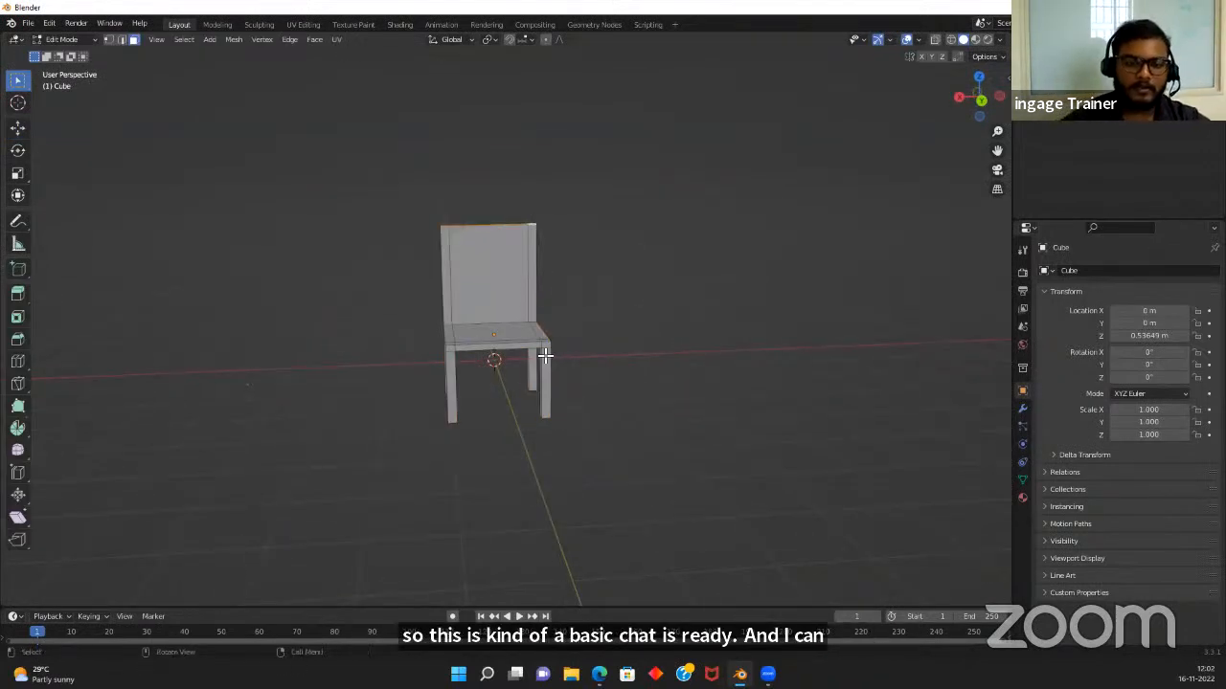
{"action": "middle_click_drag", "start_coordinate": [629, 438], "coordinate": [542, 392]}
{"action": "scroll", "coordinate": [594, 345], "scroll_direction": "up", "scroll_amount": 3}
{"action": "scroll", "coordinate": [547, 383], "scroll_direction": "up", "scroll_amount": 4}
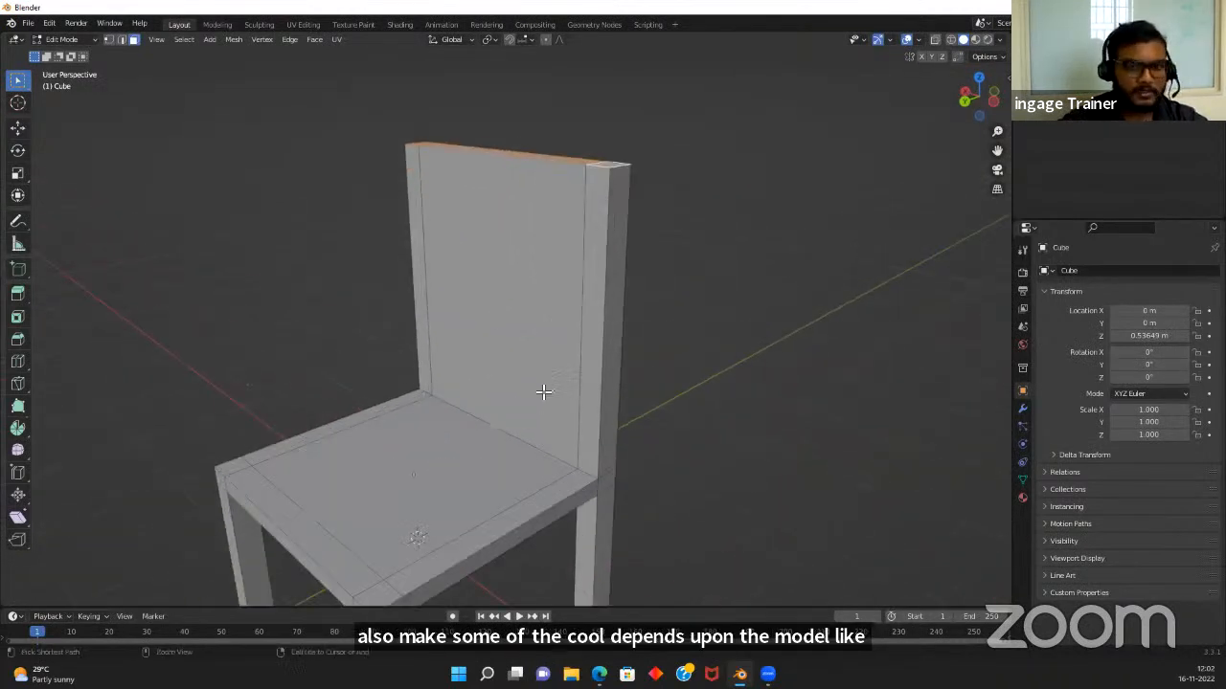
{"action": "key", "text": "ctrl+z"}
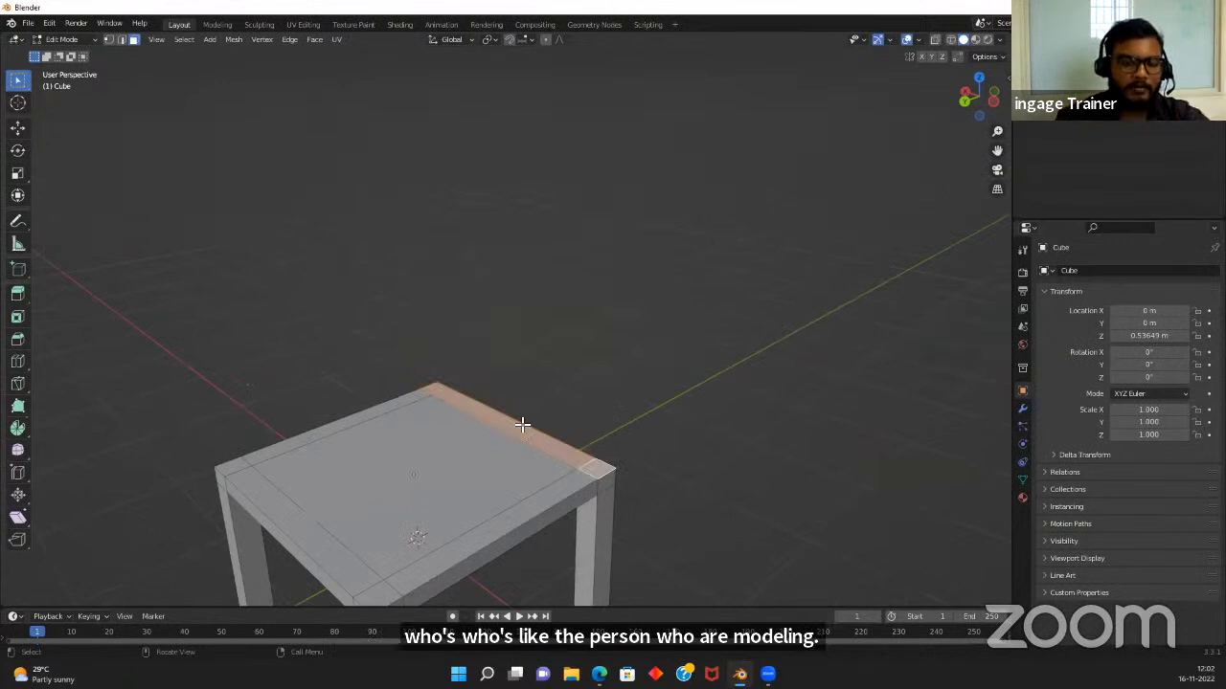
Select only the two rear corner faces of the seat and extrude them upward into separate backrest posts
{"action": "left_click", "coordinate": [433, 391]}
{"action": "left_click", "coordinate": [598, 472], "text": "shift"}
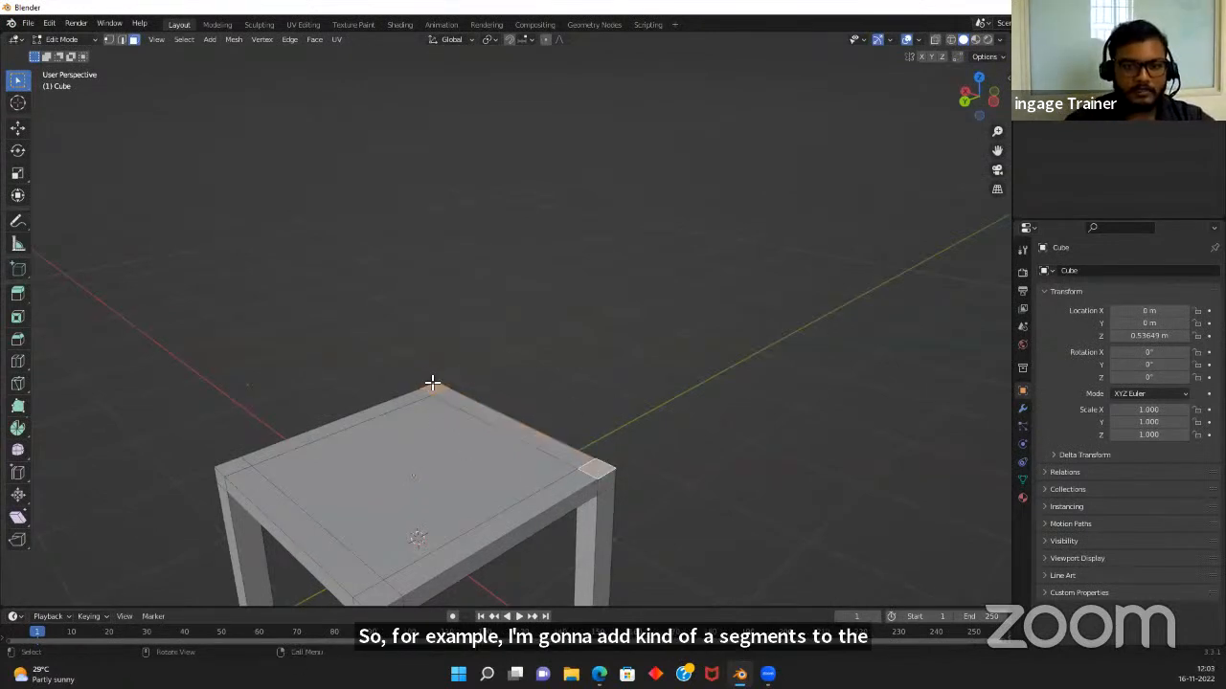
{"action": "key", "text": "e"}
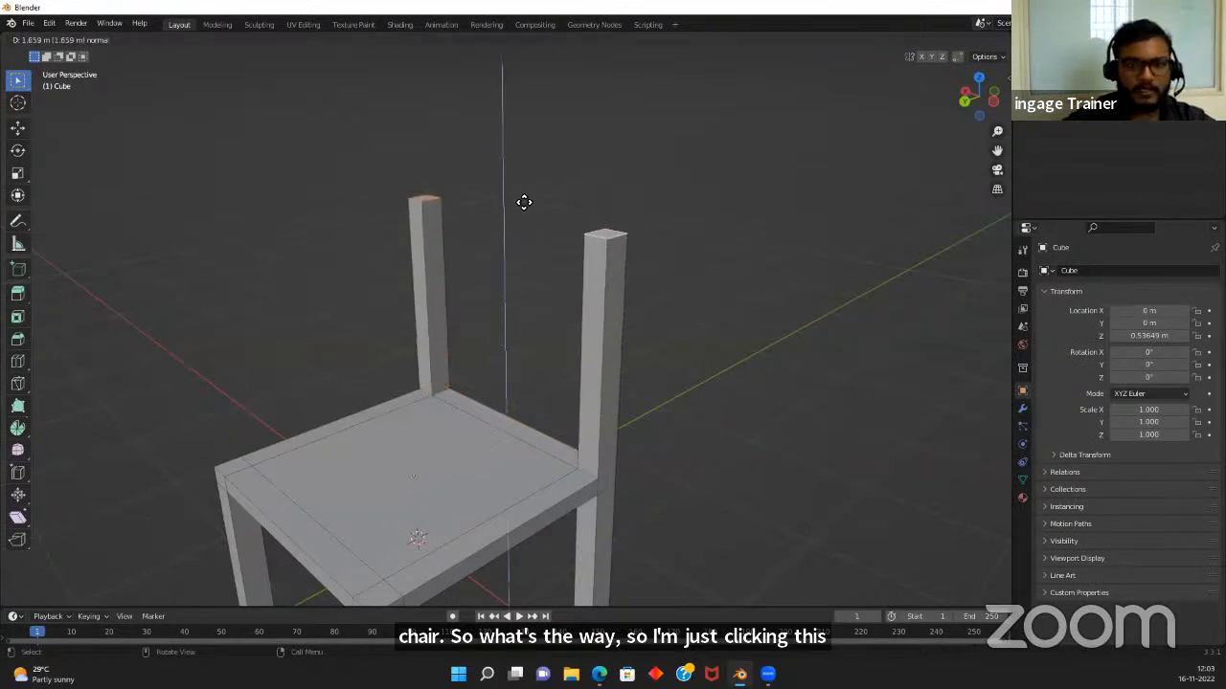
{"action": "left_click", "coordinate": [532, 143]}
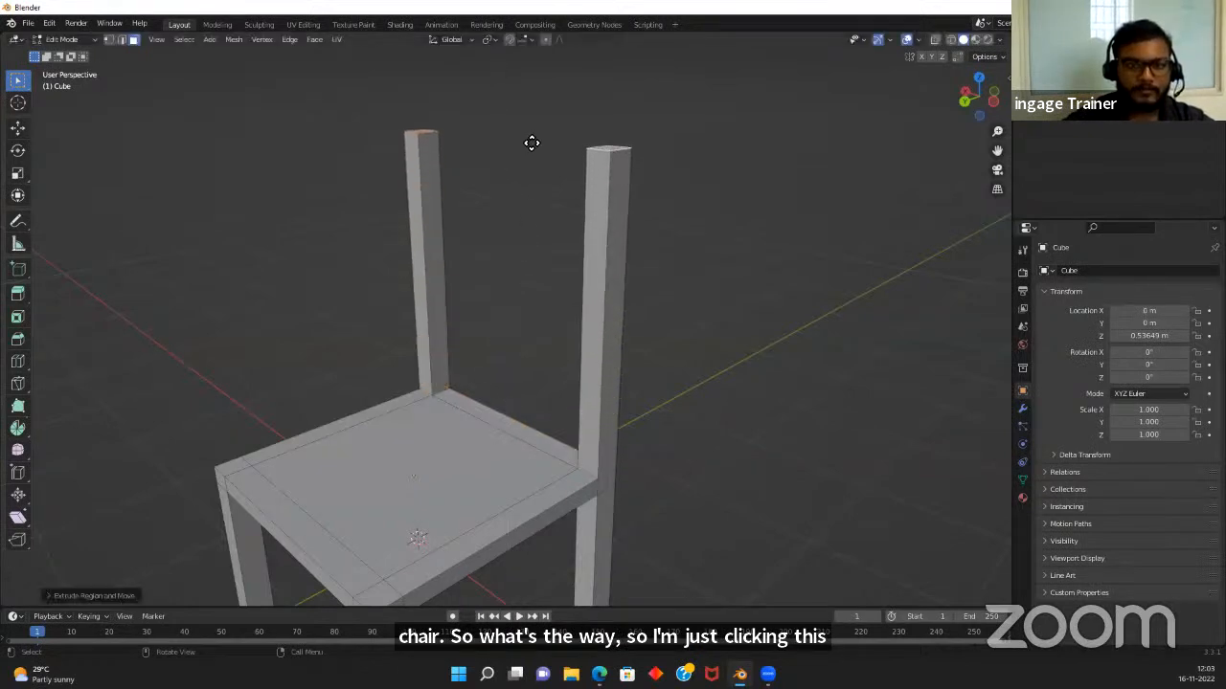
Add eight evenly spaced horizontal loop cuts to one backrest post, keeping them unslid
{"action": "middle_click_drag", "start_coordinate": [424, 386], "coordinate": [539, 412]}
{"action": "left_click", "coordinate": [522, 309], "text": "shift"}
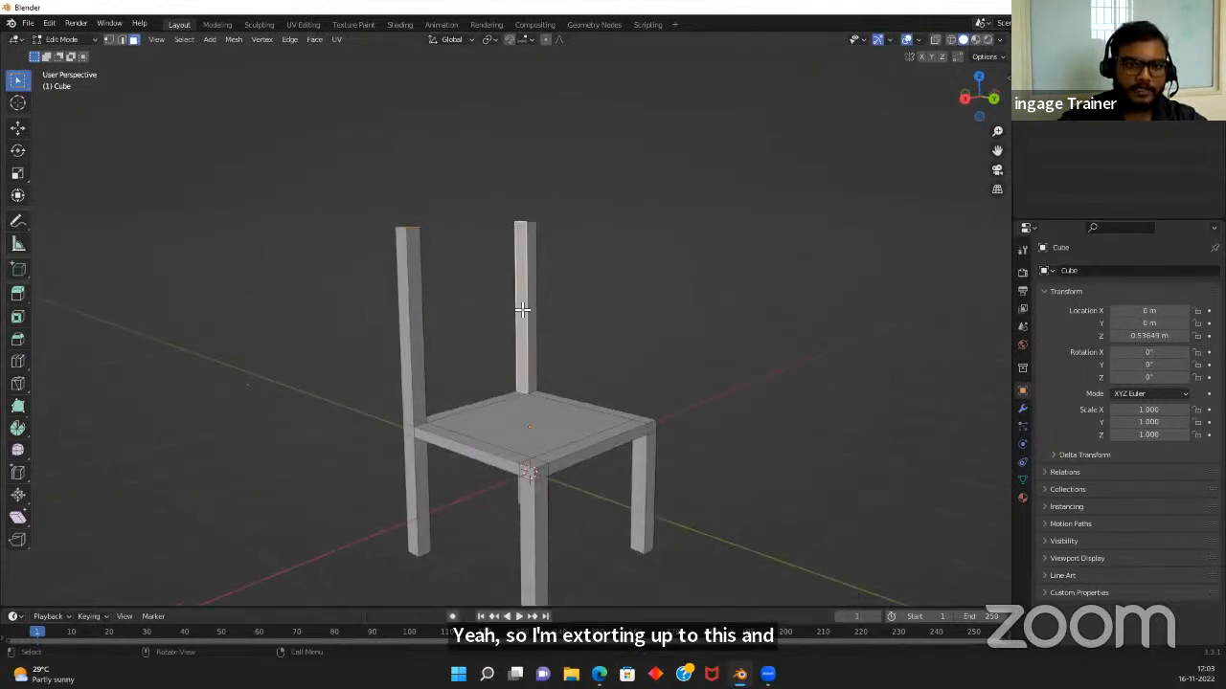
{"action": "scroll", "coordinate": [522, 308], "scroll_direction": "up", "scroll_amount": 5}
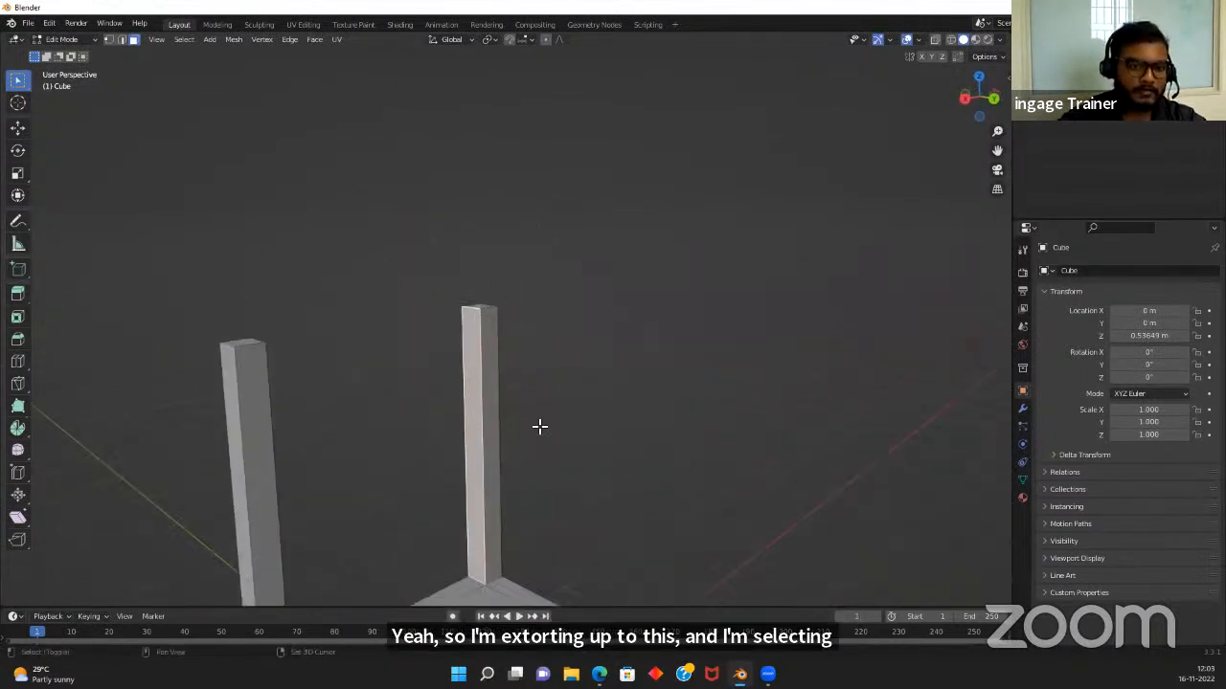
{"action": "key", "text": "ctrl+r"}
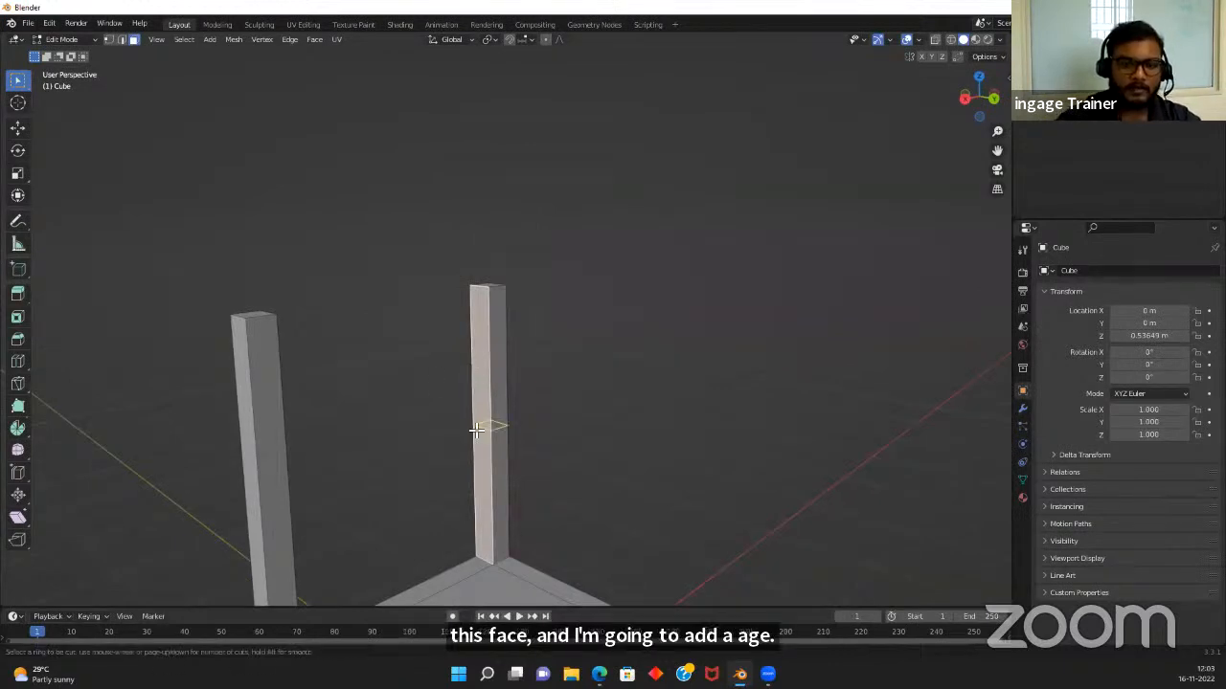
{"action": "scroll", "coordinate": [477, 429], "scroll_direction": "up", "scroll_amount": 4}
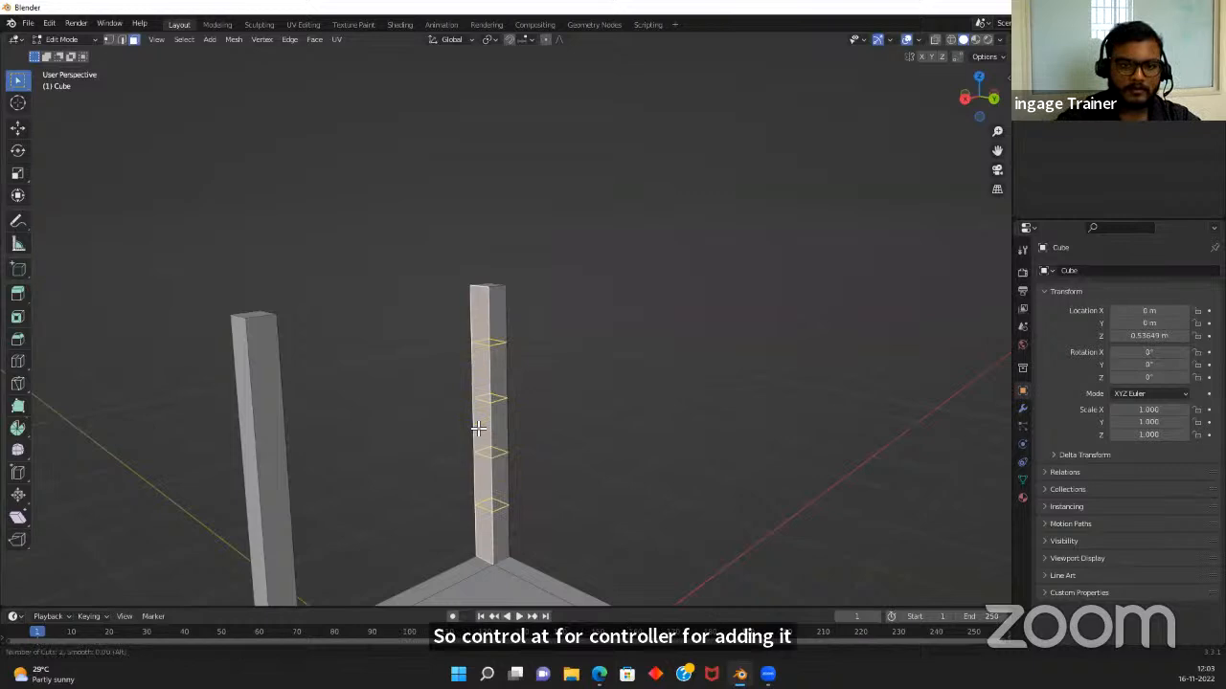
{"action": "scroll", "coordinate": [478, 427], "scroll_direction": "up", "scroll_amount": 7}
{"action": "left_click", "coordinate": [478, 427]}
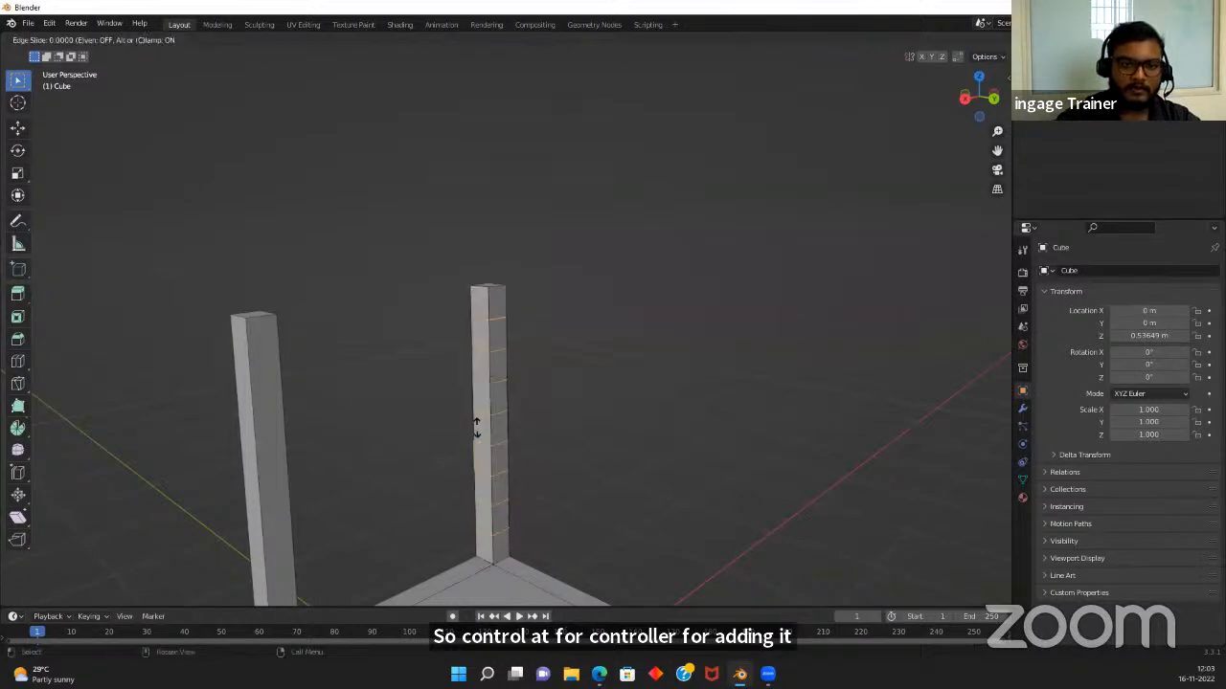
{"action": "right_click", "coordinate": [477, 427]}
Add eight matching evenly spaced loop cuts to the other backrest post, keeping them unslid
{"action": "middle_click_drag", "start_coordinate": [533, 447], "coordinate": [413, 445]}
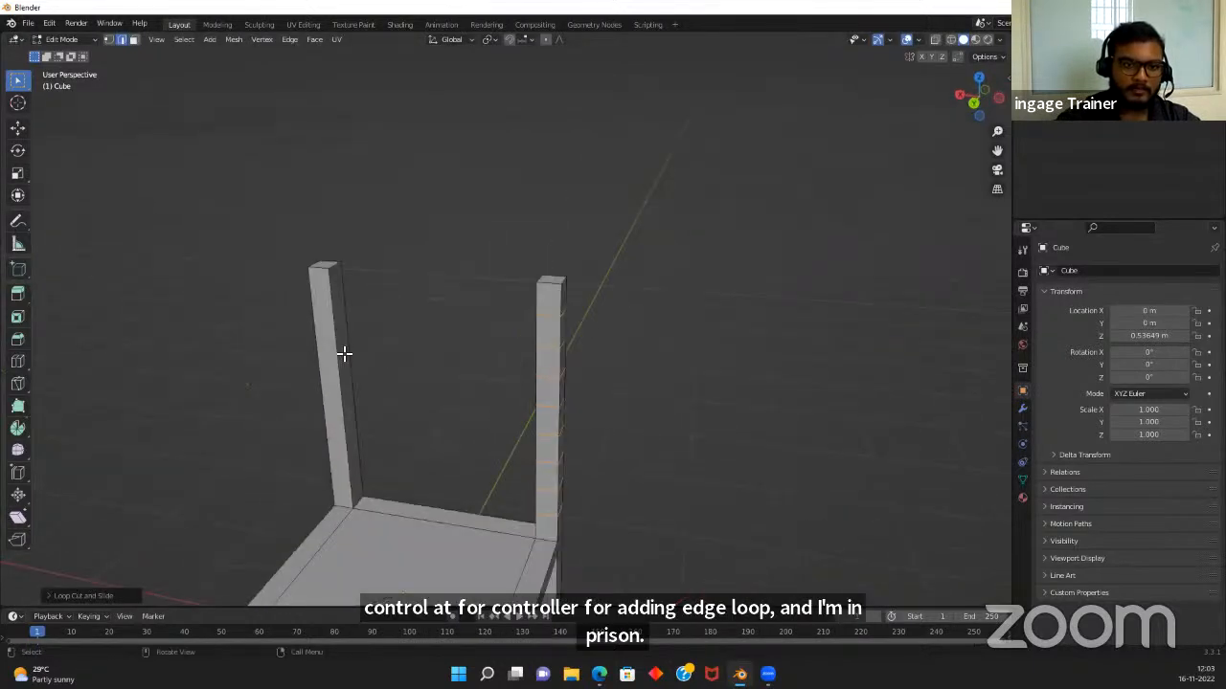
{"action": "key", "text": "ctrl+r"}
{"action": "key", "text": "3"}
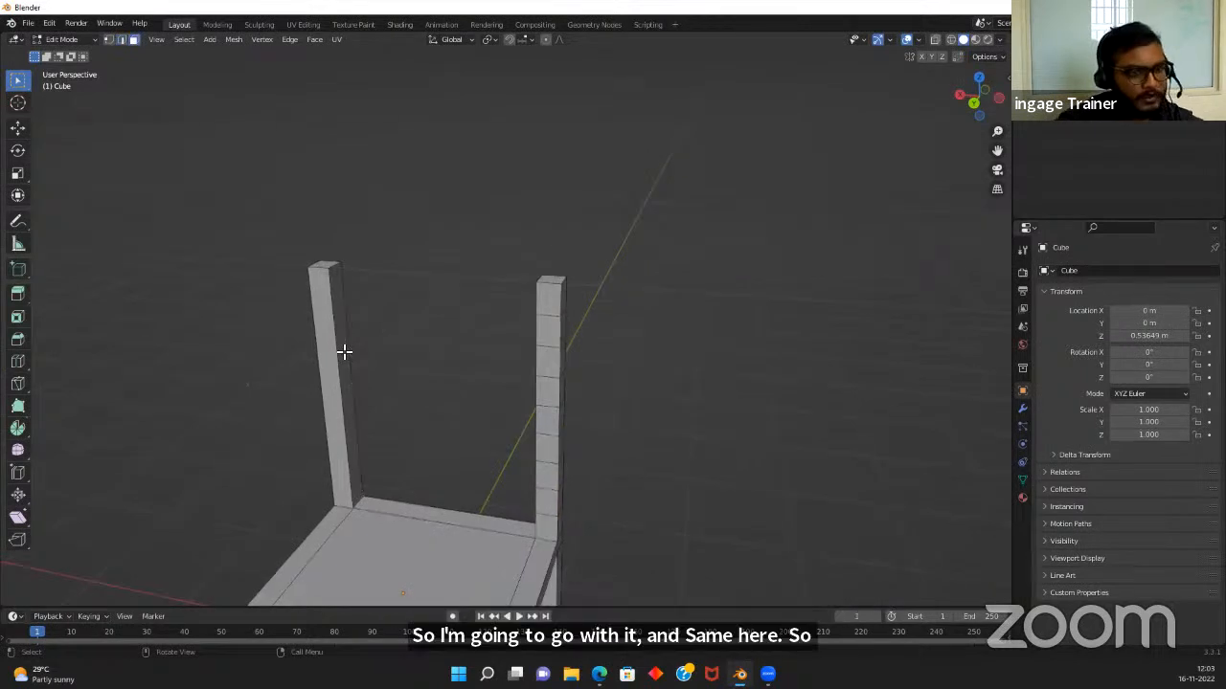
{"action": "left_click", "coordinate": [344, 352]}
{"action": "middle_click_drag", "start_coordinate": [366, 376], "coordinate": [360, 381]}
{"action": "key", "text": "ctrl+r"}
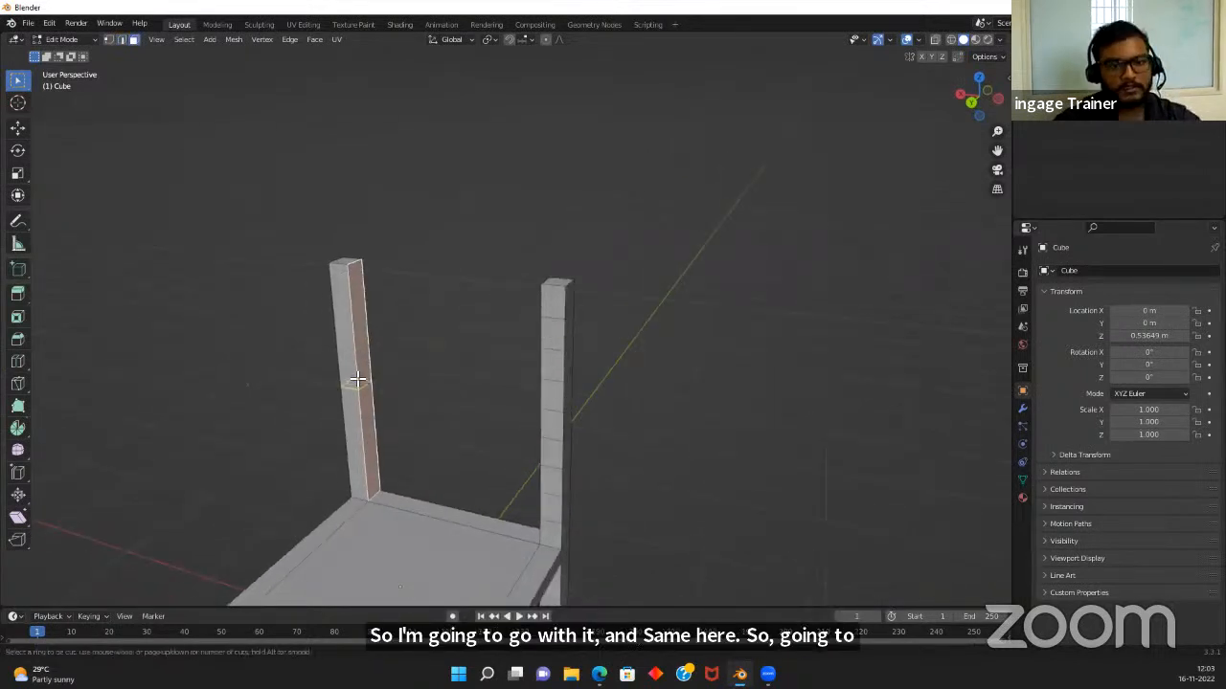
{"action": "scroll", "coordinate": [360, 383], "scroll_direction": "up", "scroll_amount": 5}
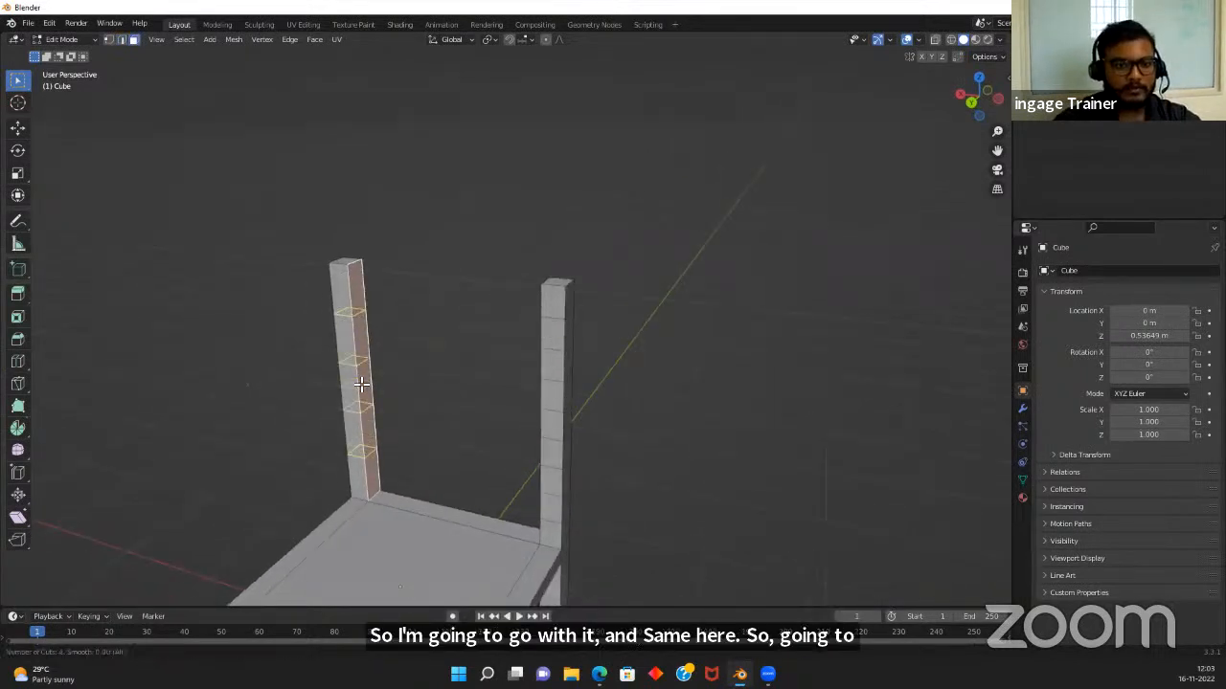
{"action": "left_click", "coordinate": [360, 383]}
{"action": "right_click", "coordinate": [360, 383]}
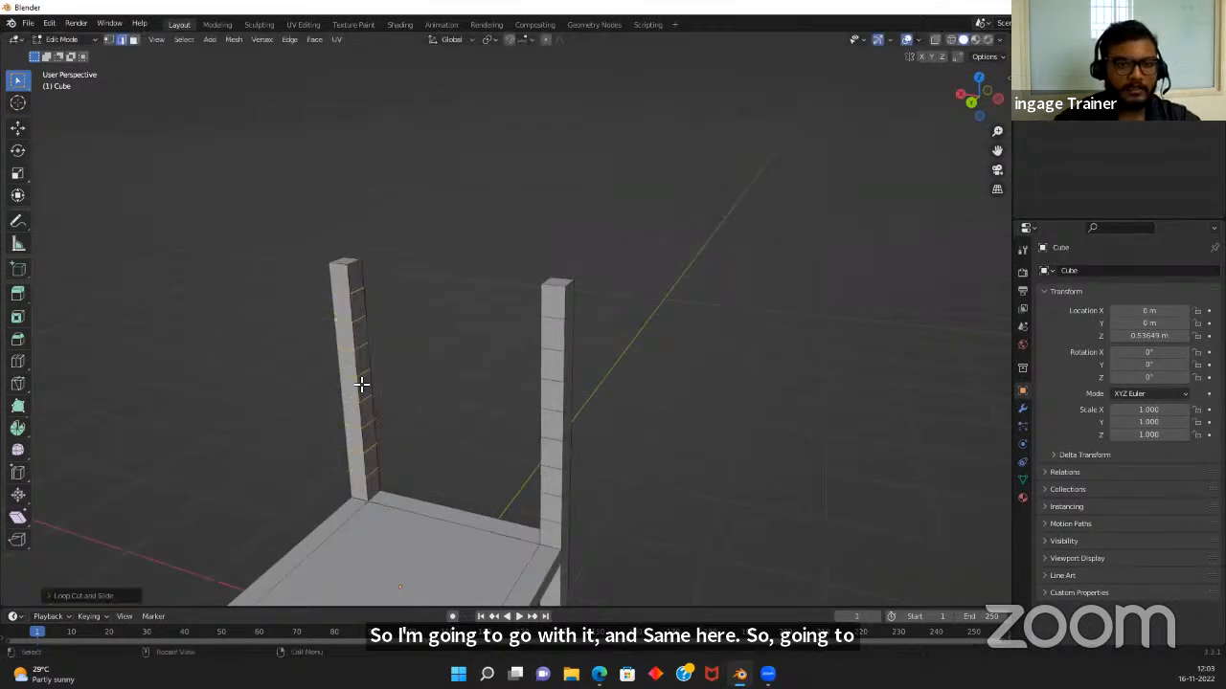
Select the two facing inner faces on the topmost segments of both backrest posts
{"action": "middle_click_drag", "start_coordinate": [451, 454], "coordinate": [396, 470]}
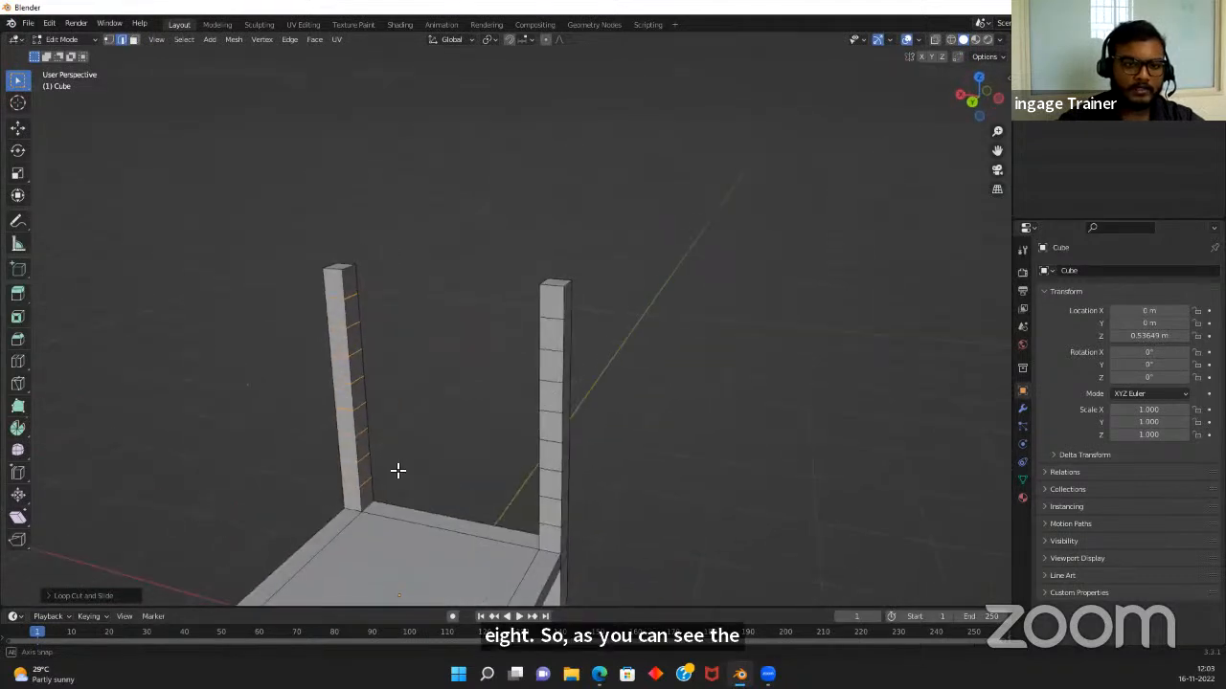
{"action": "key", "text": "3"}
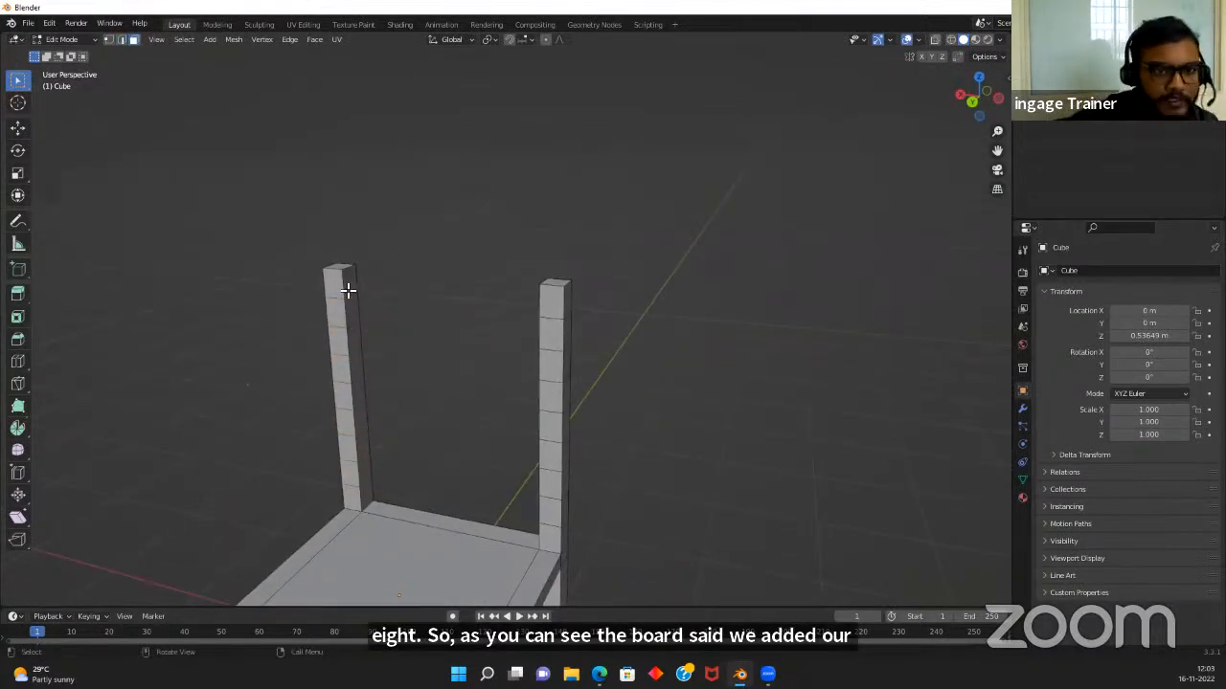
{"action": "left_click", "coordinate": [348, 287]}
{"action": "middle_click_drag", "start_coordinate": [459, 519], "coordinate": [558, 509]}
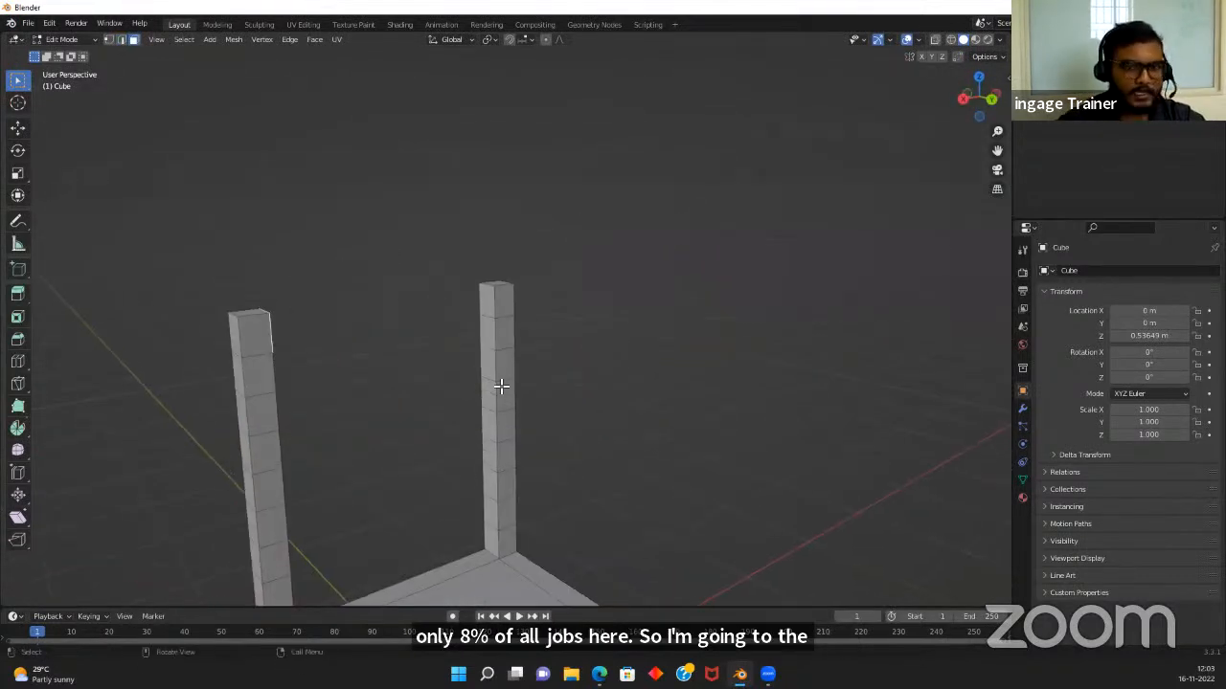
{"action": "left_click", "coordinate": [489, 307]}
{"action": "middle_click_drag", "start_coordinate": [591, 376], "coordinate": [593, 421]}
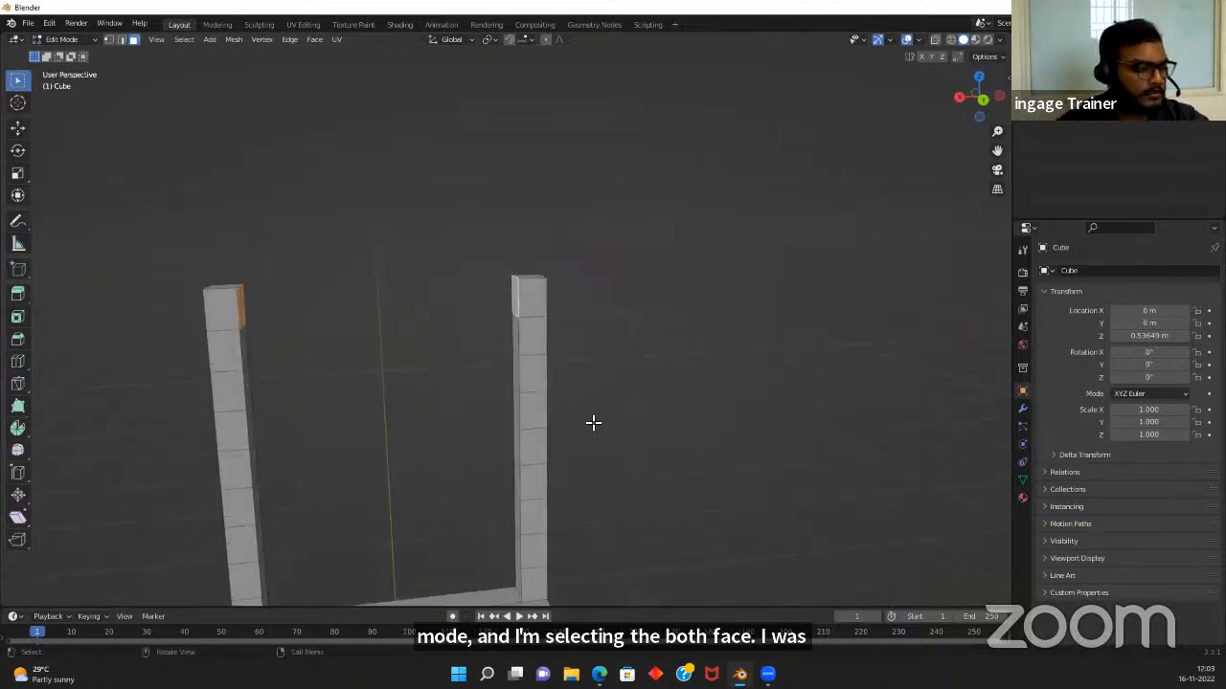
Try joining the two selected faces by scaling them toward each other and by filling between them
{"action": "key", "text": "s"}
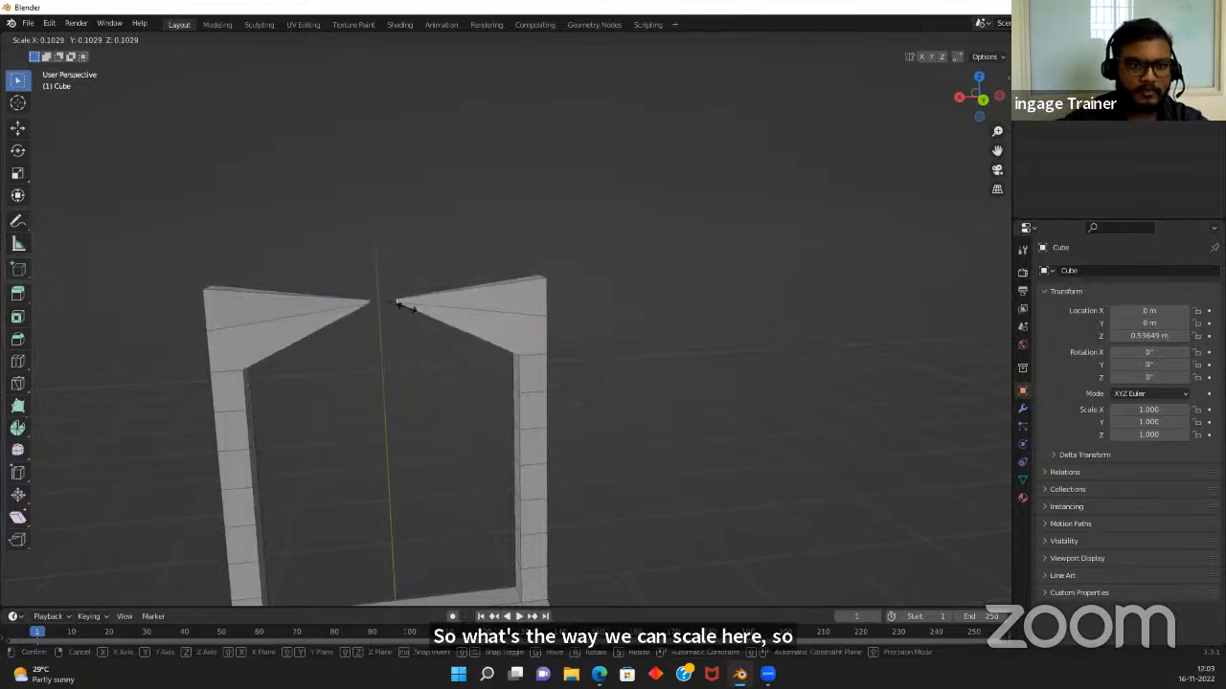
{"action": "right_click", "coordinate": [386, 334]}
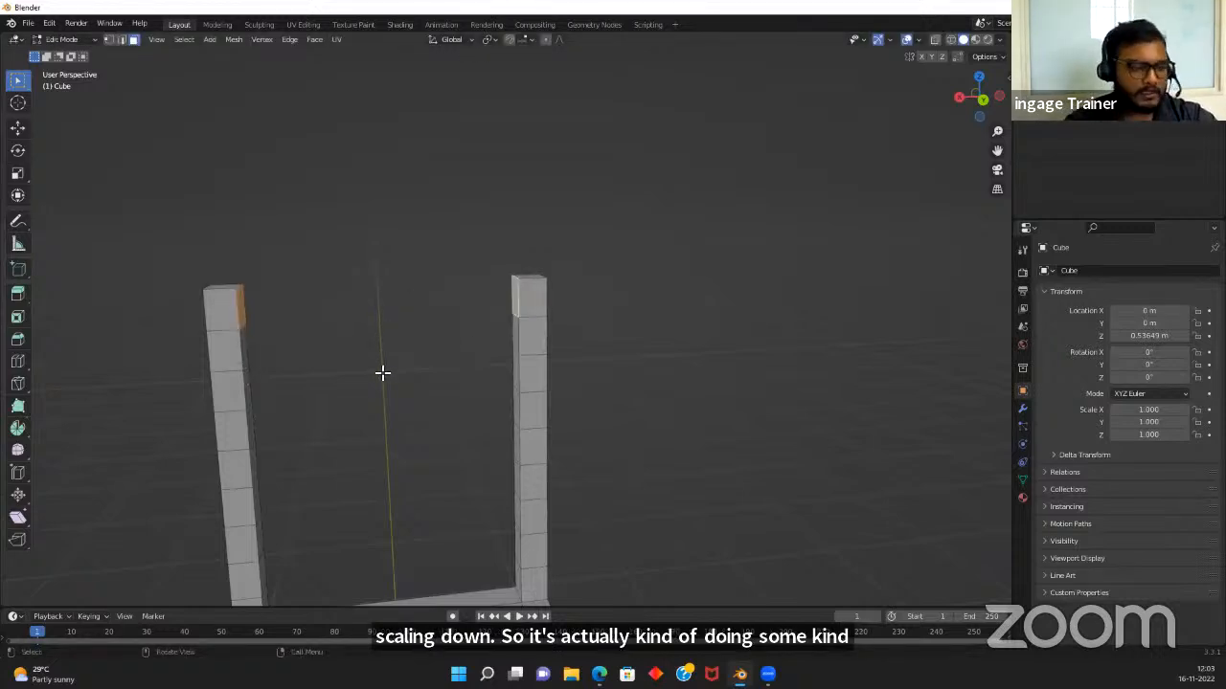
{"action": "key", "text": "f"}
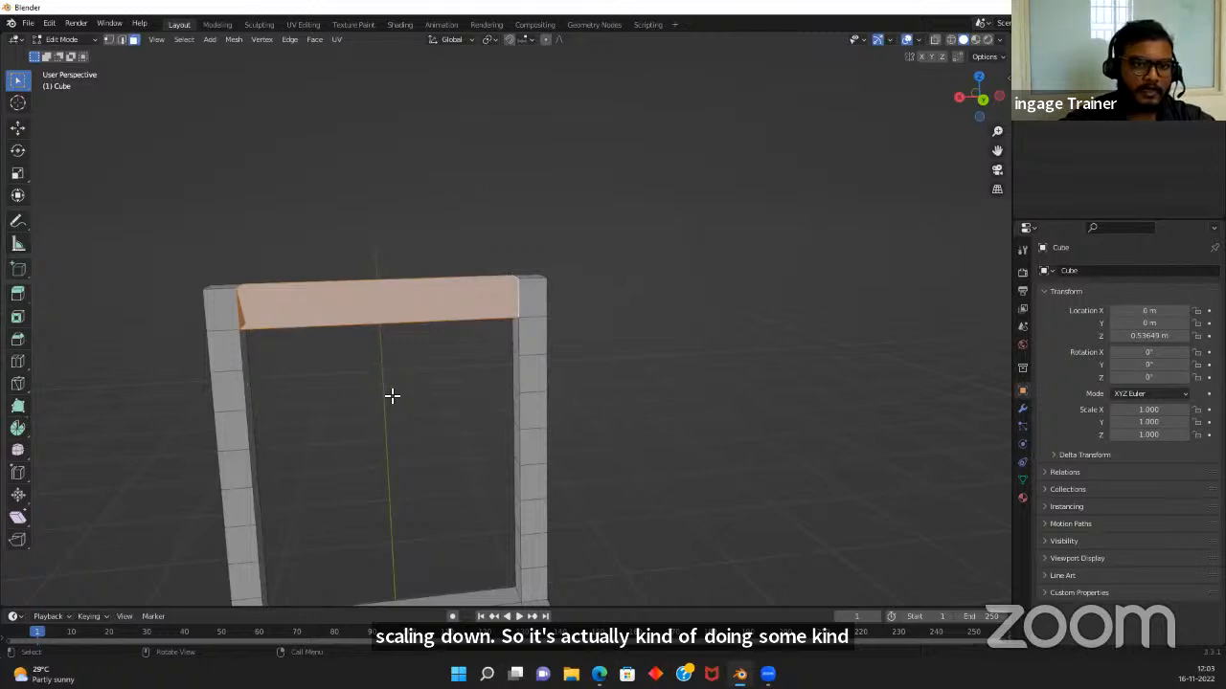
{"action": "middle_click_drag", "start_coordinate": [392, 395], "coordinate": [420, 250]}
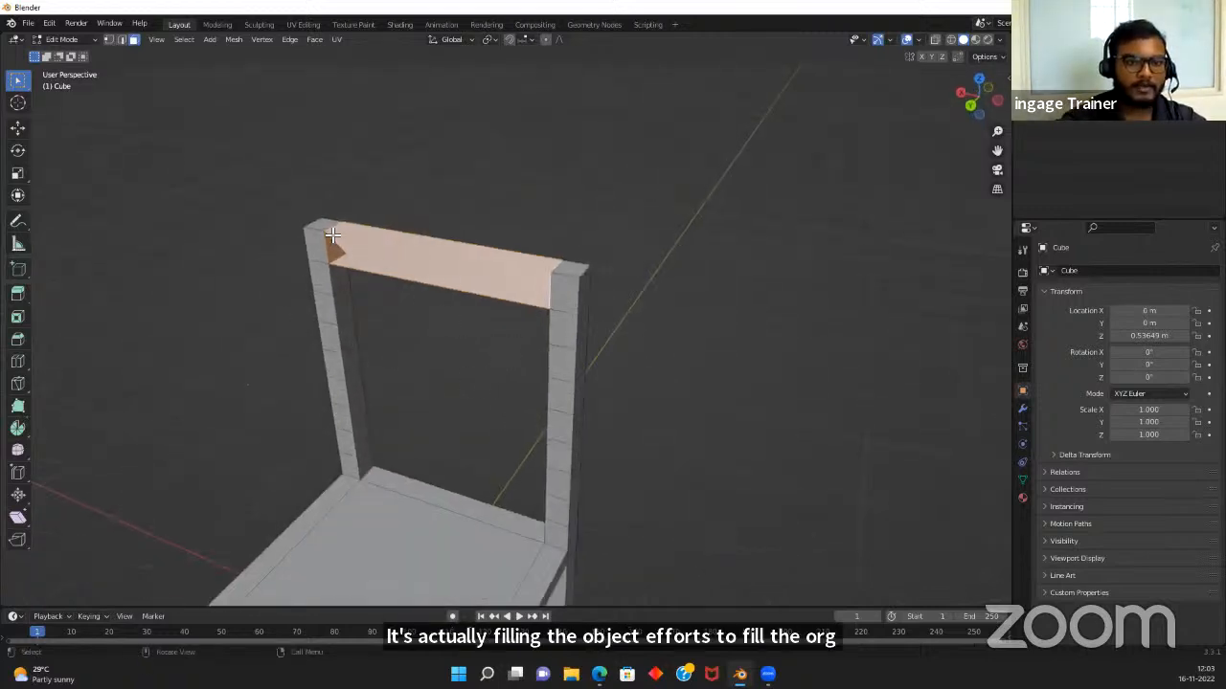
{"action": "key", "text": "Tab"}
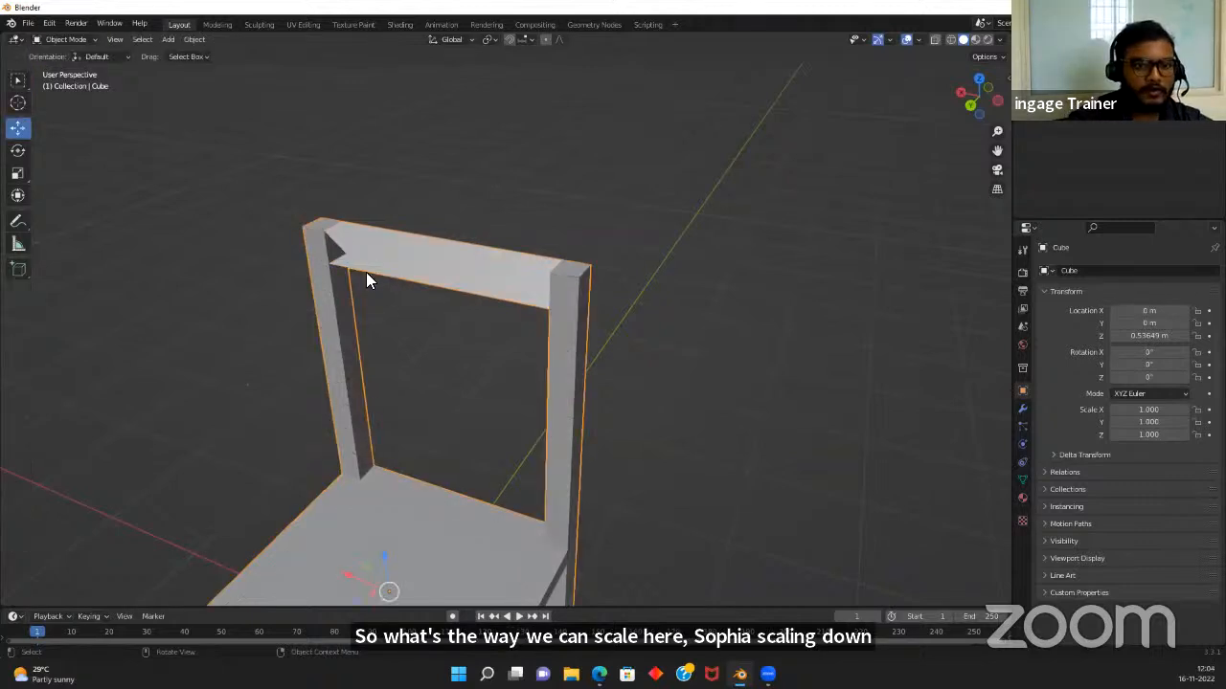
{"action": "scroll", "coordinate": [280, 241], "scroll_direction": "up", "scroll_amount": 3}
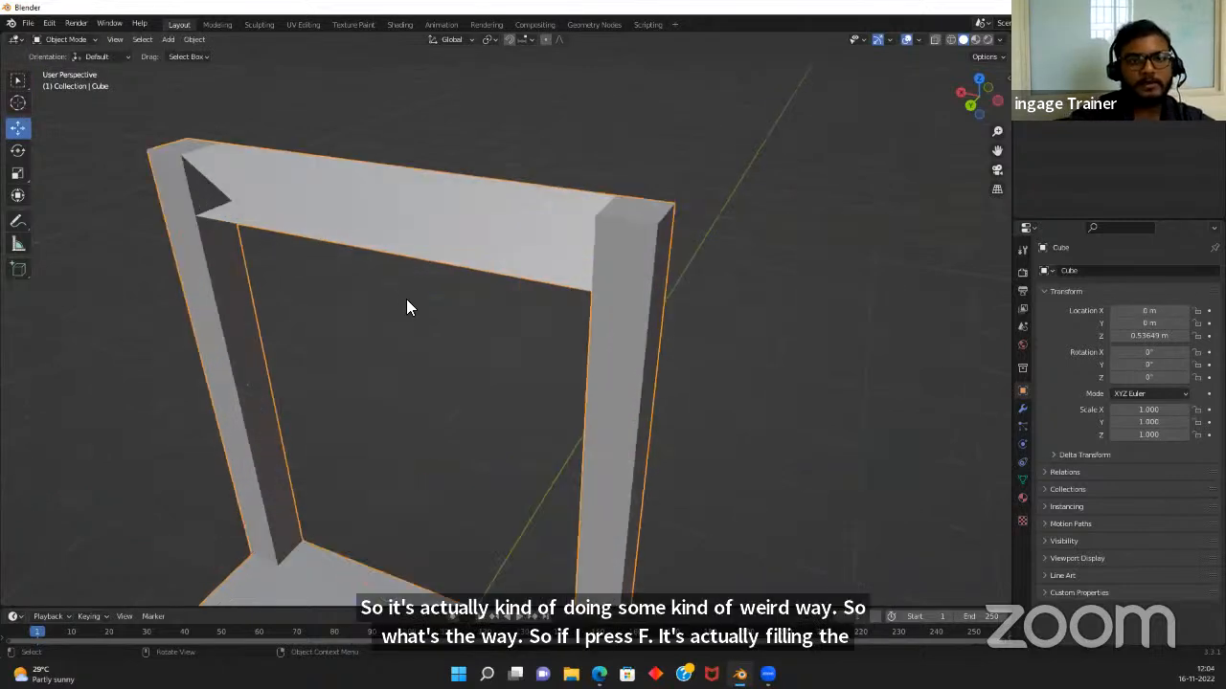
Return to Edit Mode and undo the fill between the two posts
{"action": "key", "text": "Tab"}
{"action": "key", "text": "ctrl+z"}
{"action": "key", "text": "ctrl+z"}
{"action": "key", "text": "ctrl+z"}
Bridge the two selected inner top faces to form the backrest's top crosspiece
{"action": "middle_click_drag", "start_coordinate": [402, 308], "coordinate": [516, 335]}
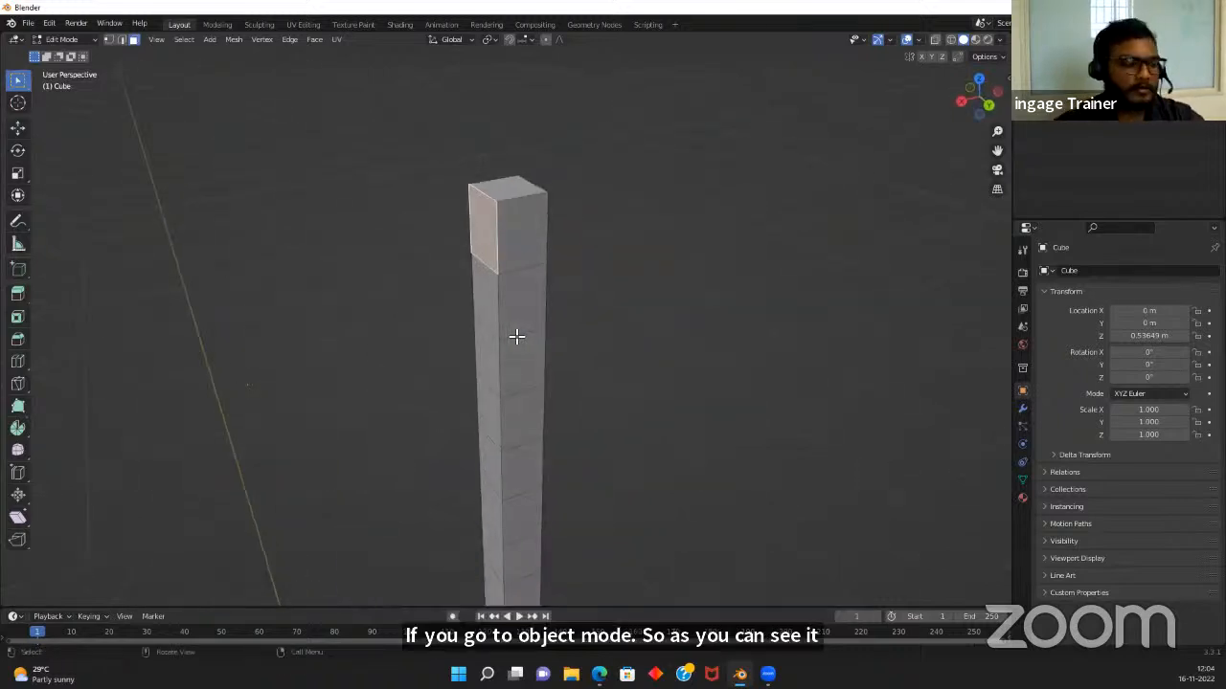
{"action": "middle_click_drag", "start_coordinate": [607, 332], "coordinate": [699, 368]}
{"action": "right_click", "coordinate": [266, 285]}
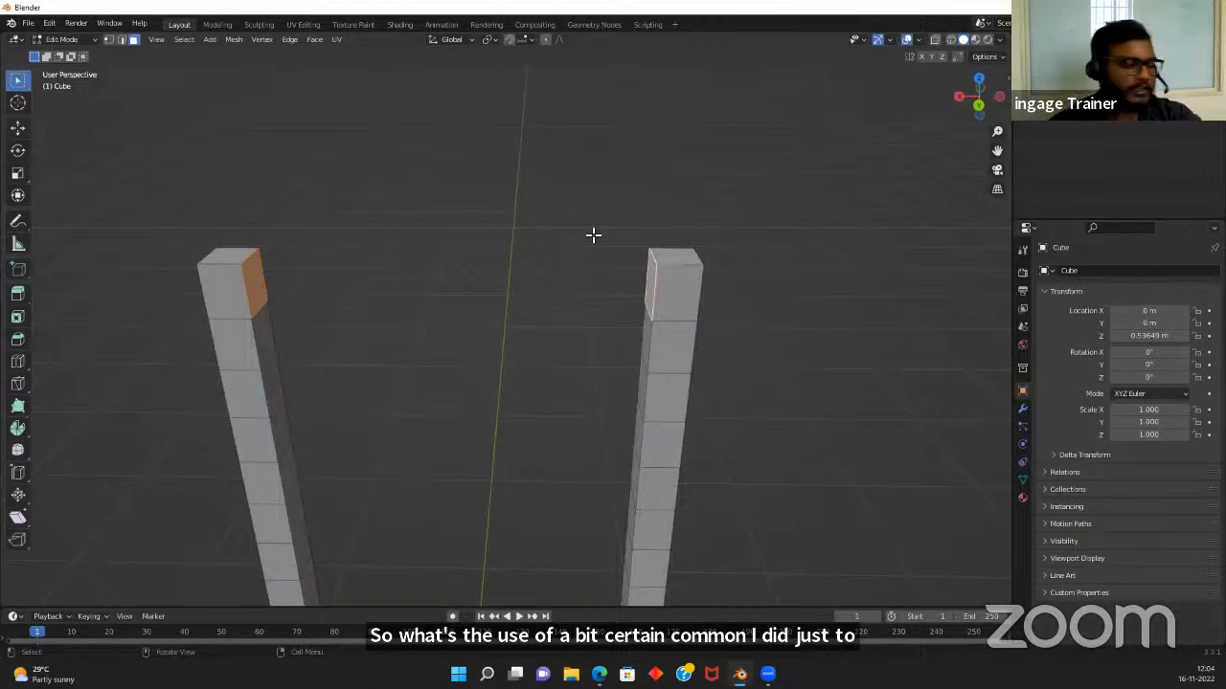
{"action": "right_click", "coordinate": [253, 285]}
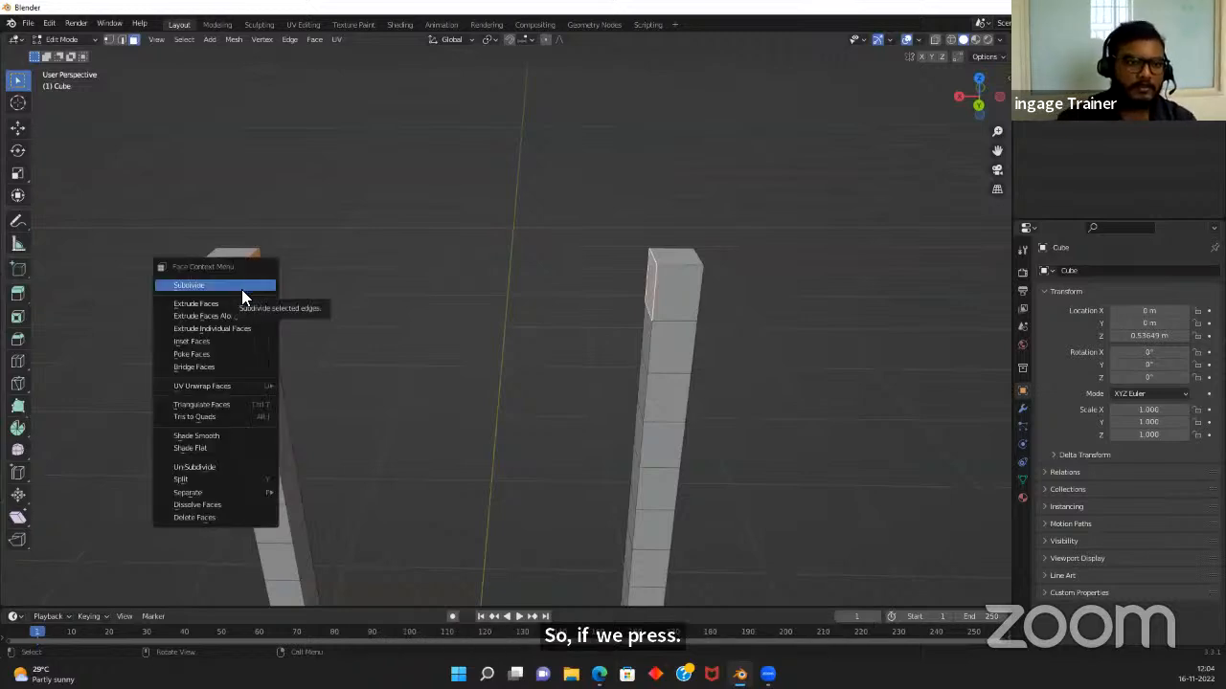
{"action": "left_click", "coordinate": [236, 366]}
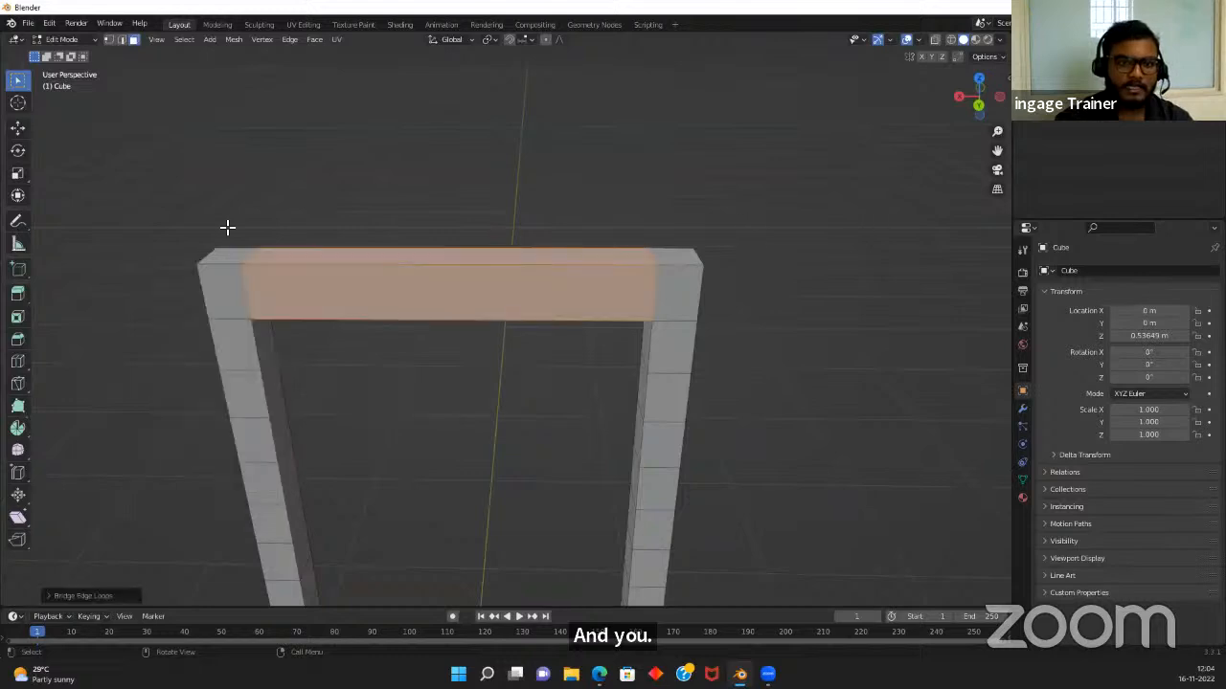
Examine the bridged top crosspiece in Object Mode from several angles, and return to Edit Mode
{"action": "scroll", "coordinate": [569, 378], "scroll_direction": "down", "scroll_amount": 3}
{"action": "middle_click_drag", "start_coordinate": [568, 377], "coordinate": [500, 355]}
{"action": "key", "text": "Tab"}
{"action": "key", "text": "Tab"}
{"action": "key", "text": "Tab"}
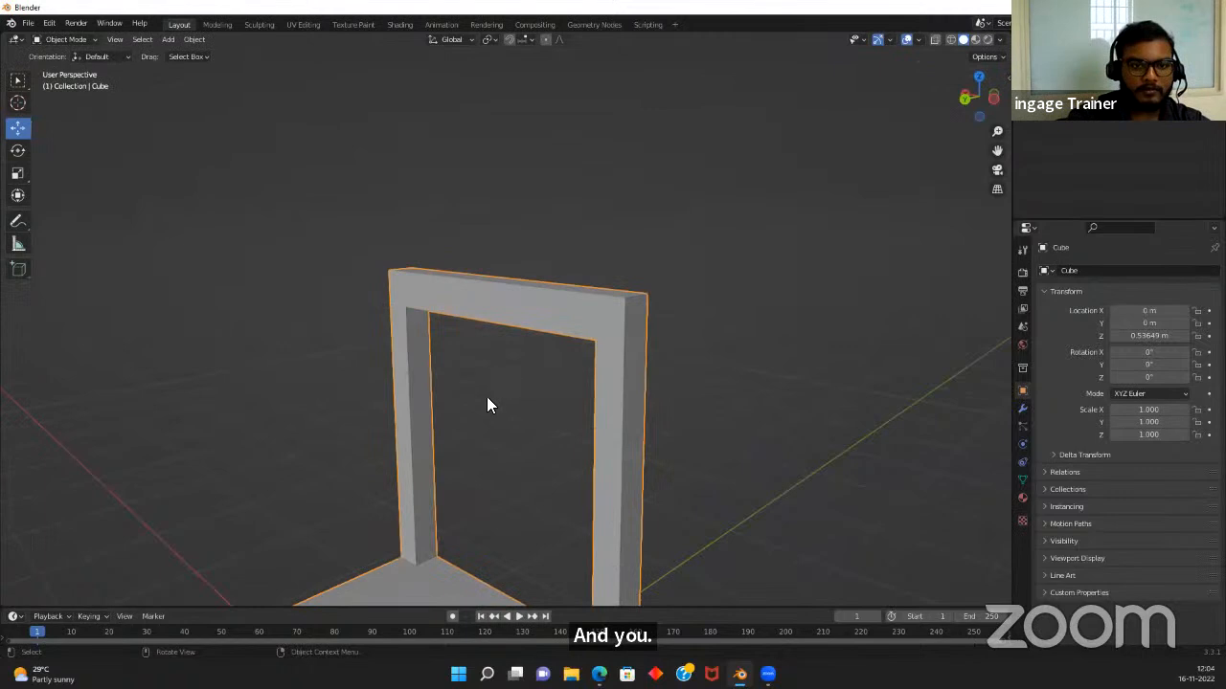
{"action": "middle_click_drag", "start_coordinate": [537, 403], "coordinate": [443, 363]}
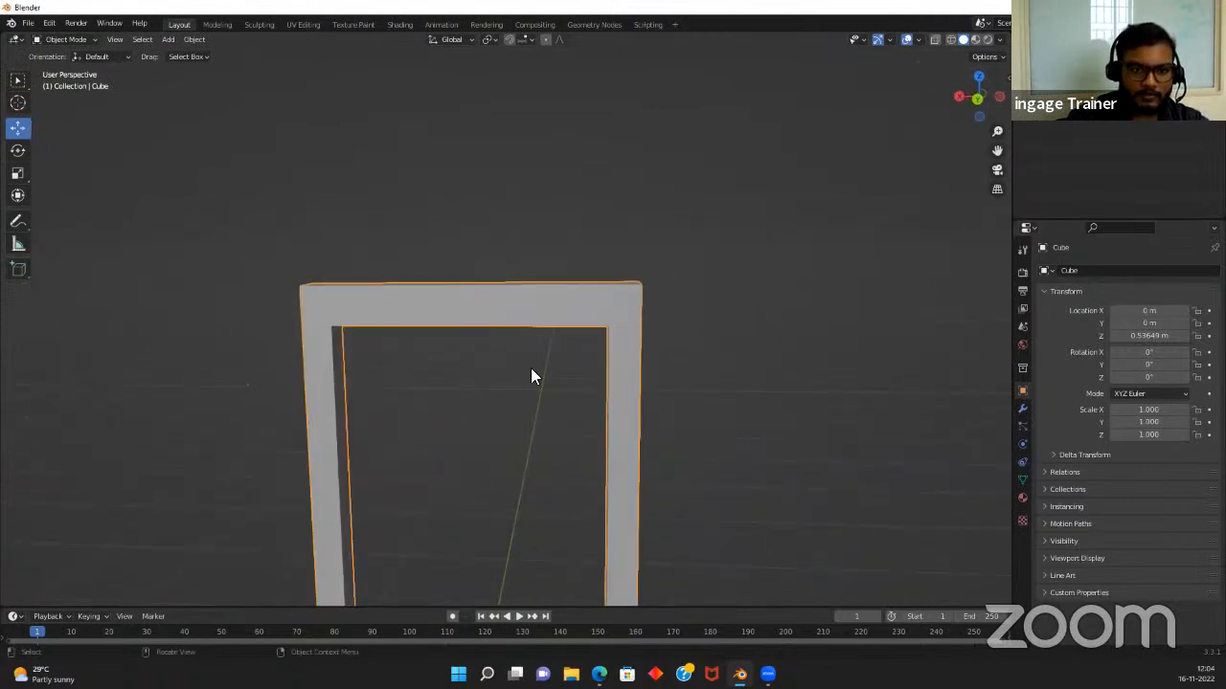
{"action": "middle_click_drag", "start_coordinate": [477, 378], "coordinate": [447, 371]}
{"action": "key", "text": "Tab"}
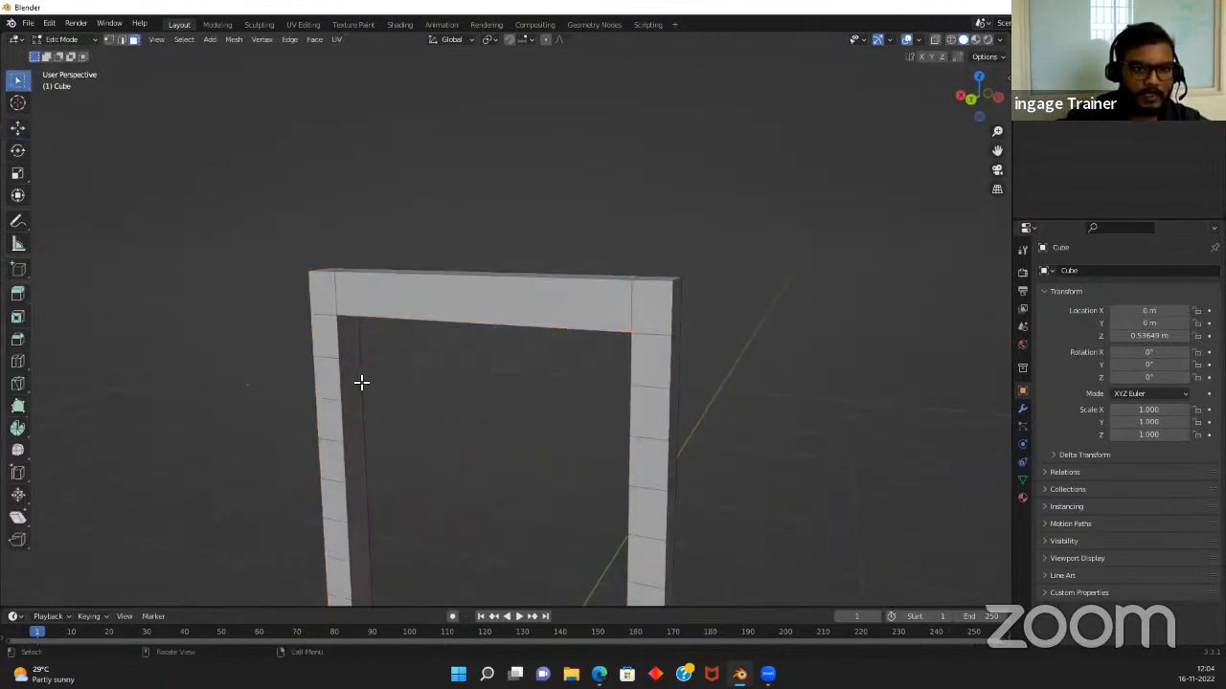
Bridge the facing inner faces on the posts' third segments from the top to form a second crosspiece
{"action": "middle_click_drag", "start_coordinate": [353, 380], "coordinate": [432, 421]}
{"action": "left_click", "coordinate": [566, 407], "text": "shift"}
{"action": "right_click", "coordinate": [565, 410]}
{"action": "left_click", "coordinate": [552, 404]}
{"action": "scroll", "coordinate": [559, 408], "scroll_direction": "down", "scroll_amount": 5}
Bridge the facing inner faces on the posts' fifth segments from the top to form a third crosspiece
{"action": "left_click", "coordinate": [514, 427]}
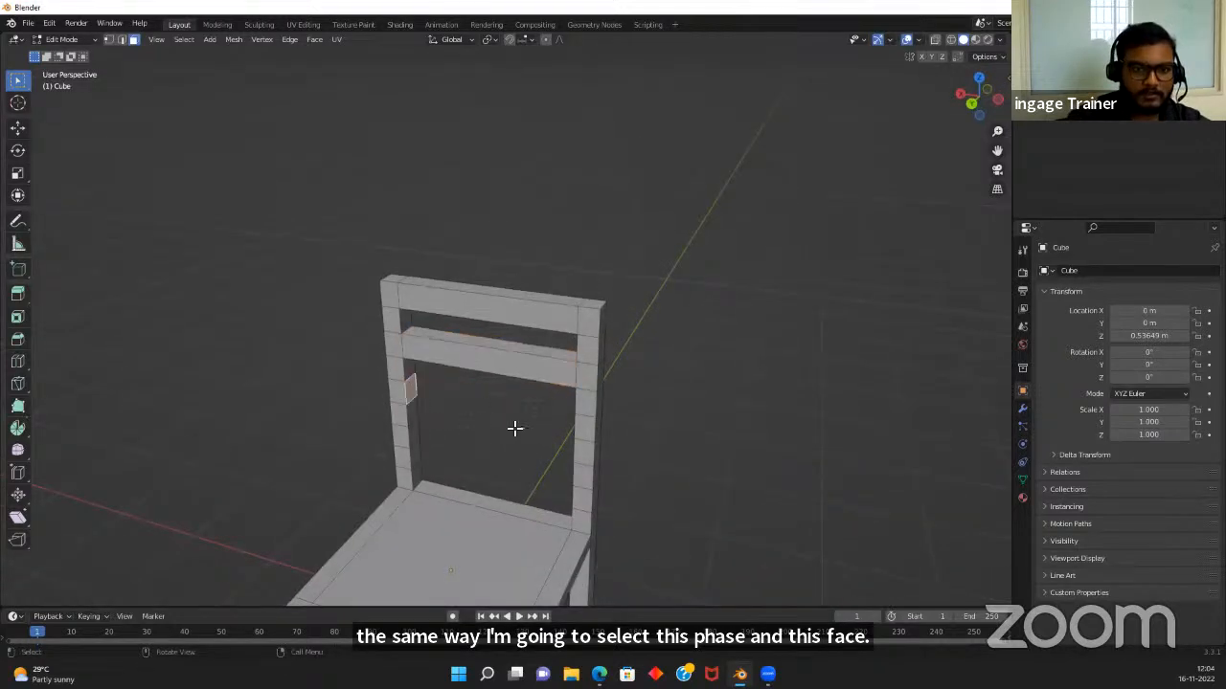
{"action": "middle_click_drag", "start_coordinate": [515, 427], "coordinate": [581, 427]}
{"action": "right_click", "coordinate": [579, 428]}
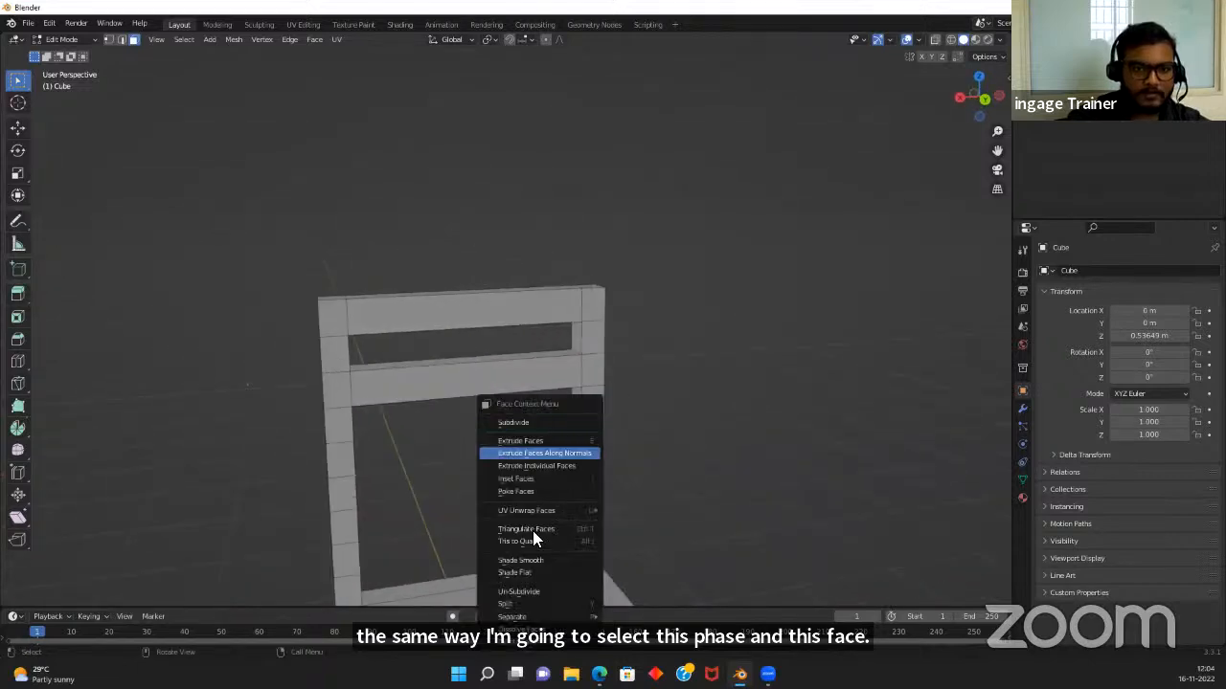
{"action": "mouse_move", "coordinate": [399, 492]}
{"action": "middle_mouse_down"}
{"action": "mouse_move", "coordinate": [349, 495]}
{"action": "mouse_move", "coordinate": [379, 481]}
{"action": "middle_mouse_up"}
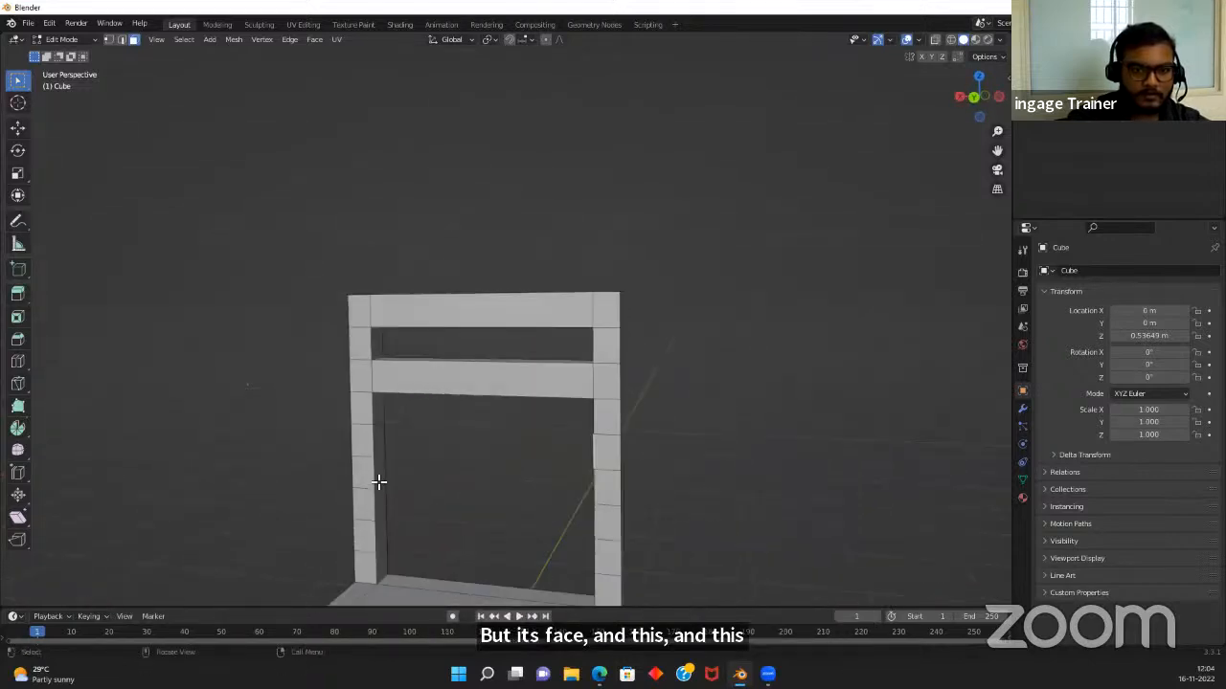
{"action": "right_click", "coordinate": [380, 441]}
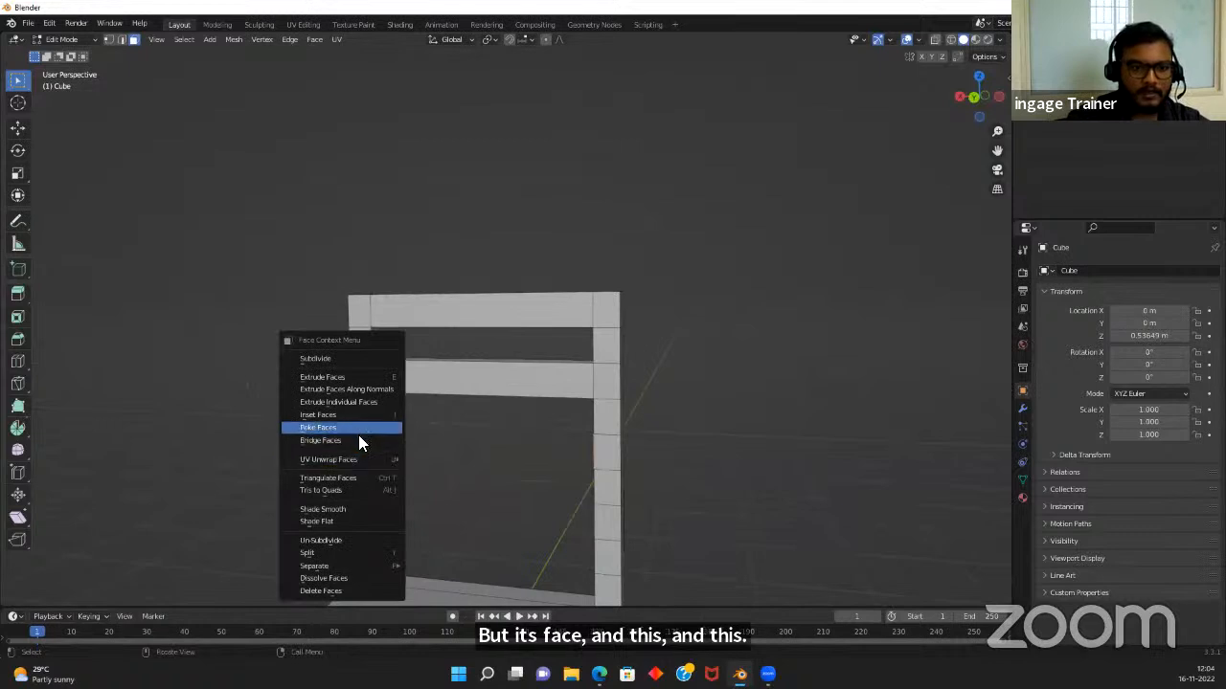
{"action": "left_click", "coordinate": [358, 434]}
Bridge the facing inner faces on the posts' seventh segments from the top to form a fourth crosspiece
{"action": "left_click", "coordinate": [383, 503]}
{"action": "middle_click_drag", "start_coordinate": [449, 561], "coordinate": [571, 510]}
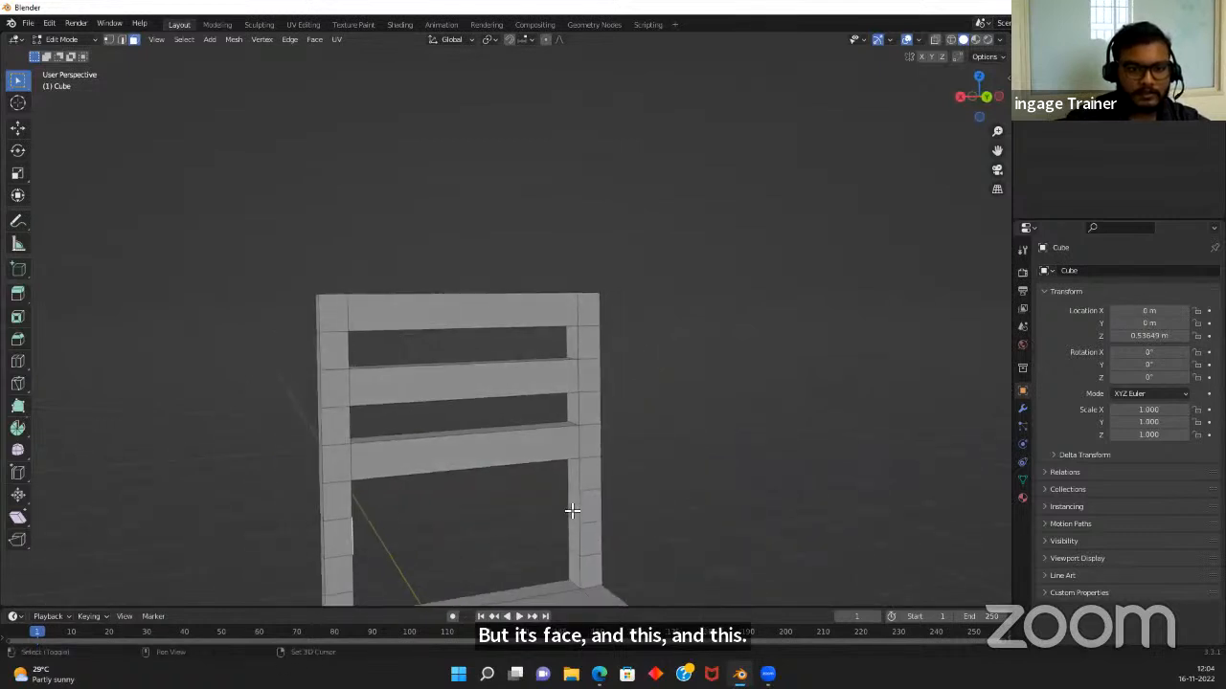
{"action": "right_click", "coordinate": [429, 501]}
{"action": "left_click", "coordinate": [425, 504]}
Examine the whole chair with its four crosspieces in Object Mode from several angles and distances
{"action": "middle_click_drag", "start_coordinate": [425, 504], "coordinate": [477, 480]}
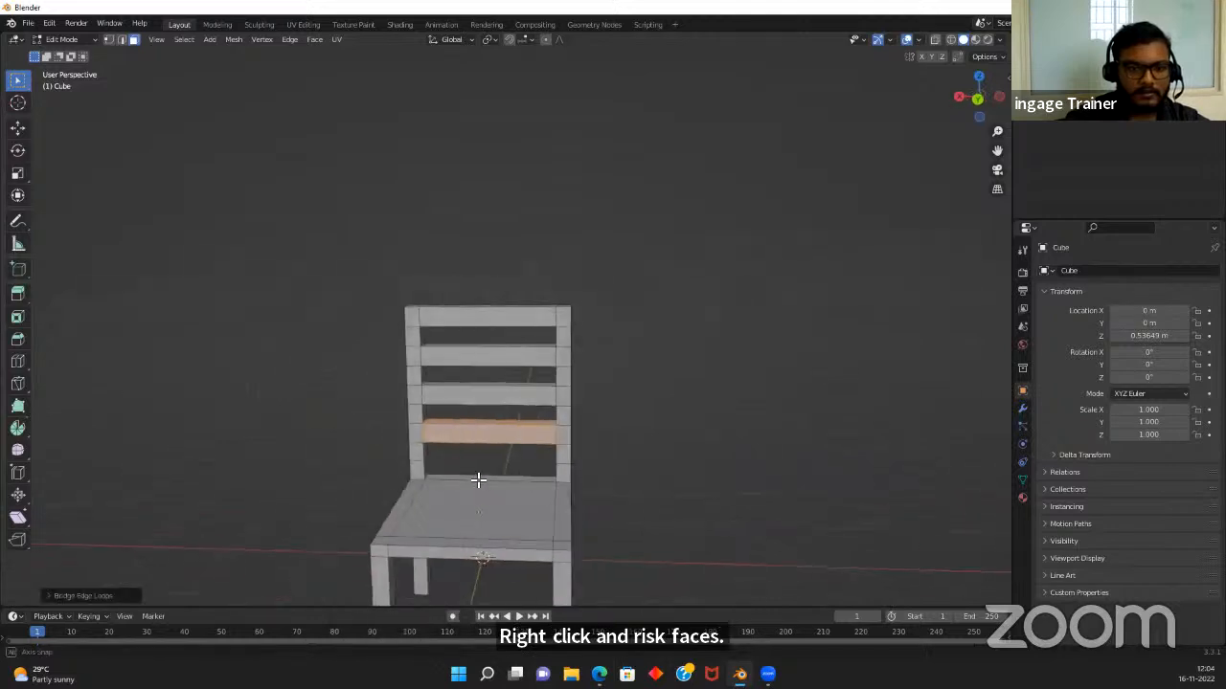
{"action": "middle_click_drag", "start_coordinate": [679, 446], "coordinate": [714, 473]}
{"action": "key", "text": "Tab"}
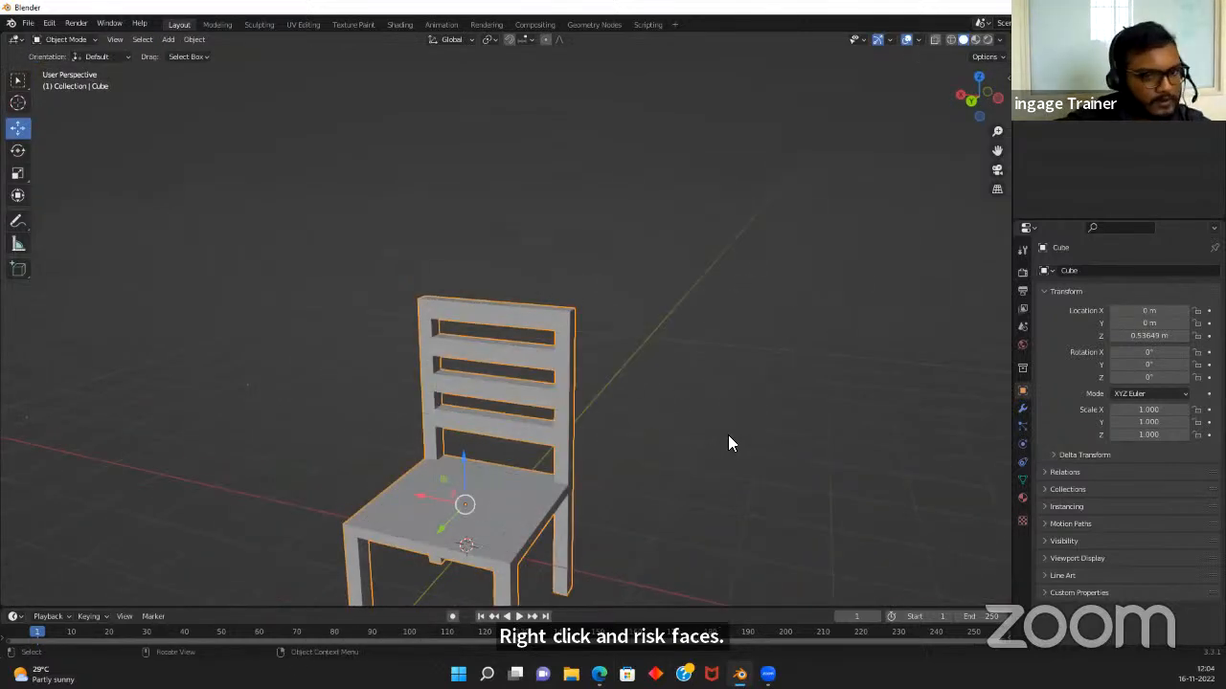
{"action": "left_click", "coordinate": [727, 438]}
{"action": "middle_click_drag", "start_coordinate": [588, 469], "coordinate": [491, 431]}
{"action": "scroll", "coordinate": [635, 411], "scroll_direction": "down", "scroll_amount": 4}
{"action": "scroll", "coordinate": [545, 437], "scroll_direction": "up", "scroll_amount": 3}
{"action": "scroll", "coordinate": [548, 432], "scroll_direction": "up", "scroll_amount": 3}
{"action": "left_click", "coordinate": [491, 431]}
{"action": "scroll", "coordinate": [506, 431], "scroll_direction": "down", "scroll_amount": 3}
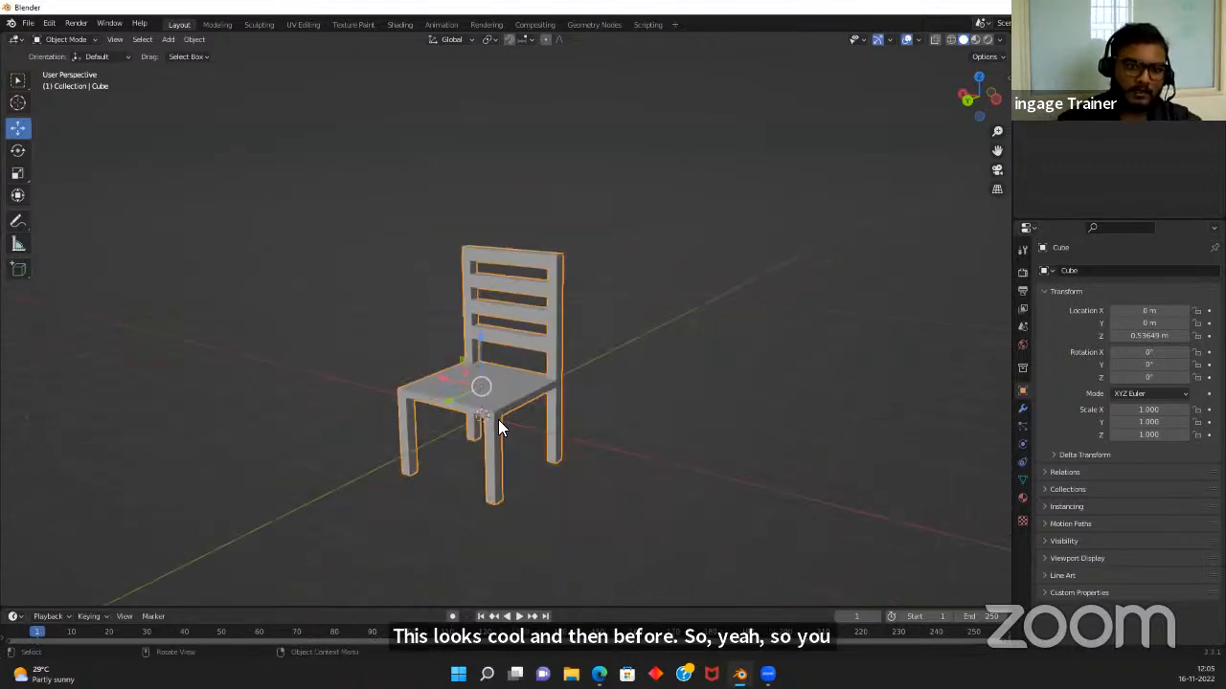
{"action": "scroll", "coordinate": [497, 419], "scroll_direction": "up", "scroll_amount": 2}
Select the seat's front upper edge in Edit Mode and try to extrude it
{"action": "key", "text": "Tab"}
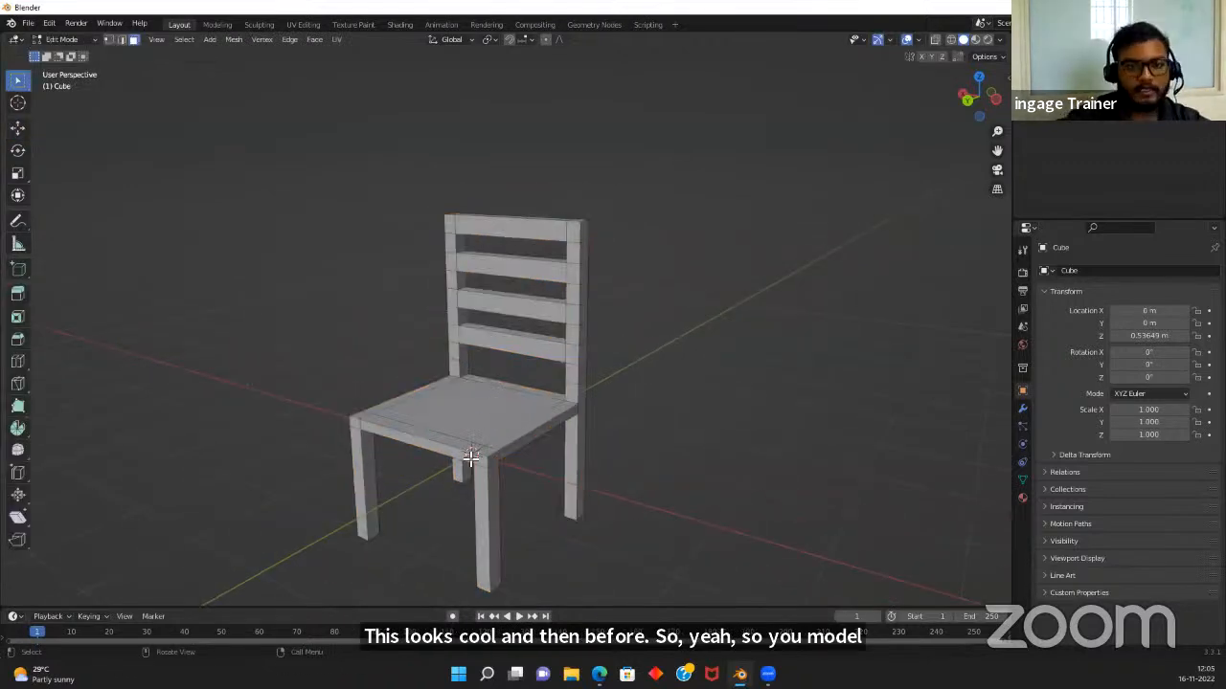
{"action": "scroll", "coordinate": [352, 513], "scroll_direction": "up", "scroll_amount": 3}
{"action": "left_click", "coordinate": [271, 502]}
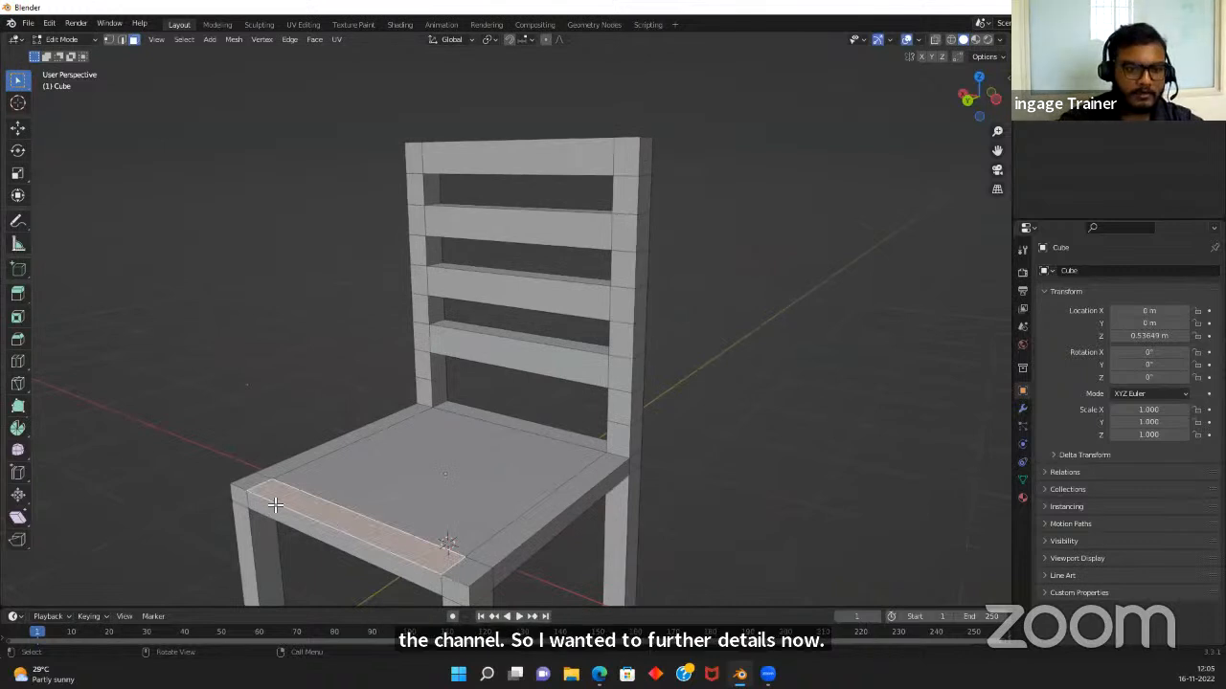
{"action": "key", "text": "2"}
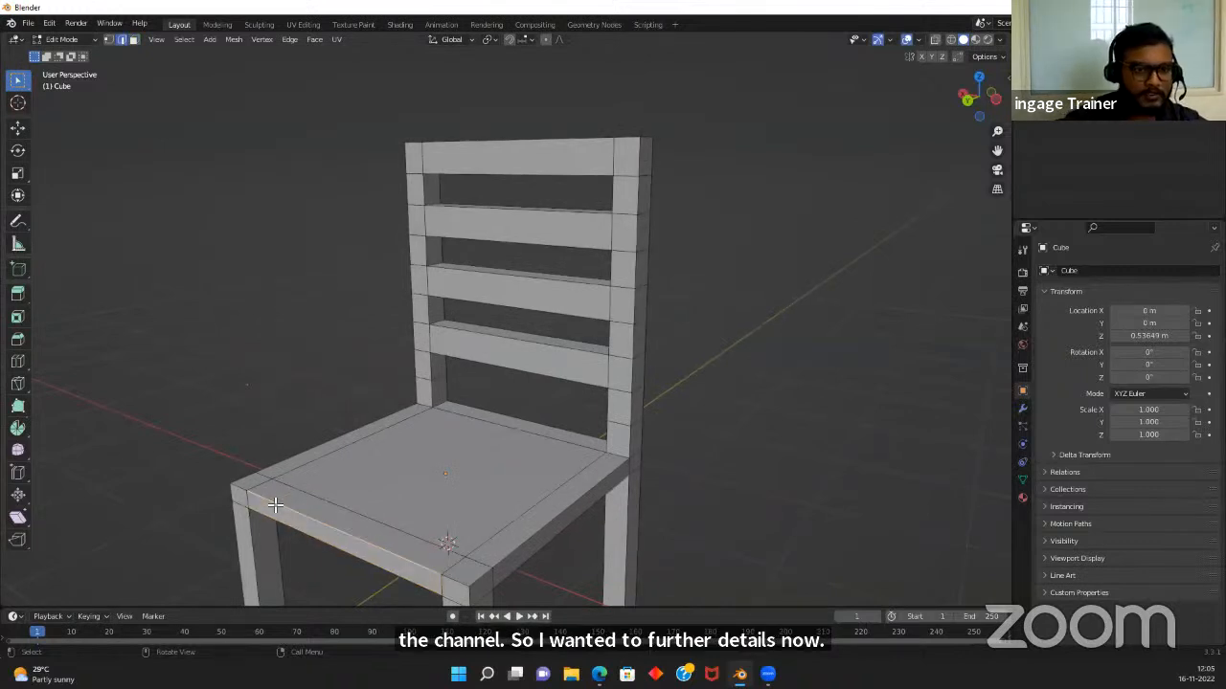
{"action": "key", "text": "ctrl+v"}
{"action": "key", "text": "e"}
{"action": "right_click", "coordinate": [286, 504]}
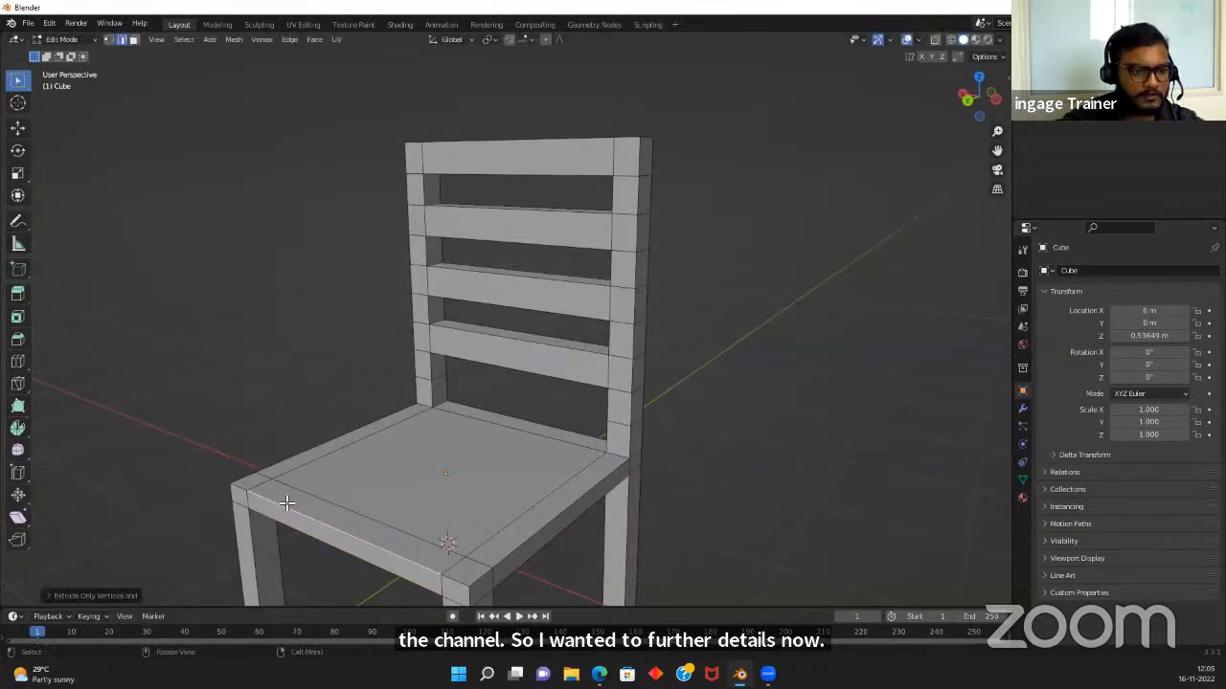
Try to bevel the seat's front upper edge, and cancel the operation
{"action": "key", "text": "ctrl+b"}
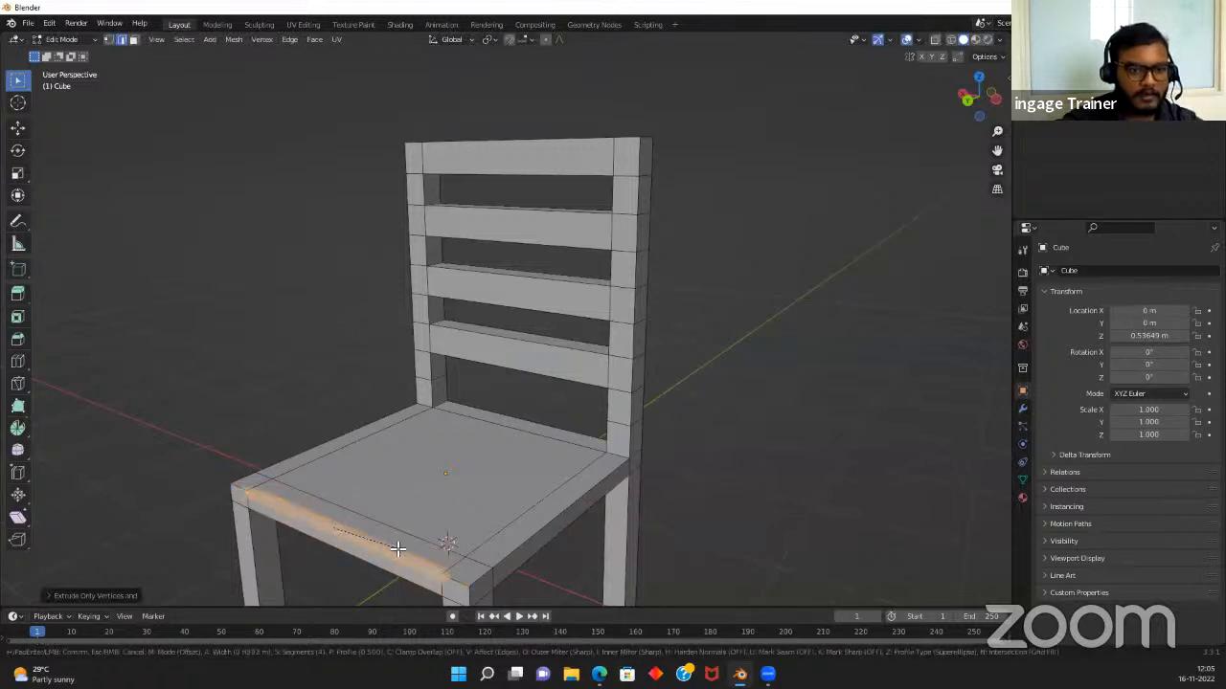
{"action": "right_click", "coordinate": [400, 548]}
{"action": "left_click", "coordinate": [424, 539]}
{"action": "left_click", "coordinate": [464, 479]}
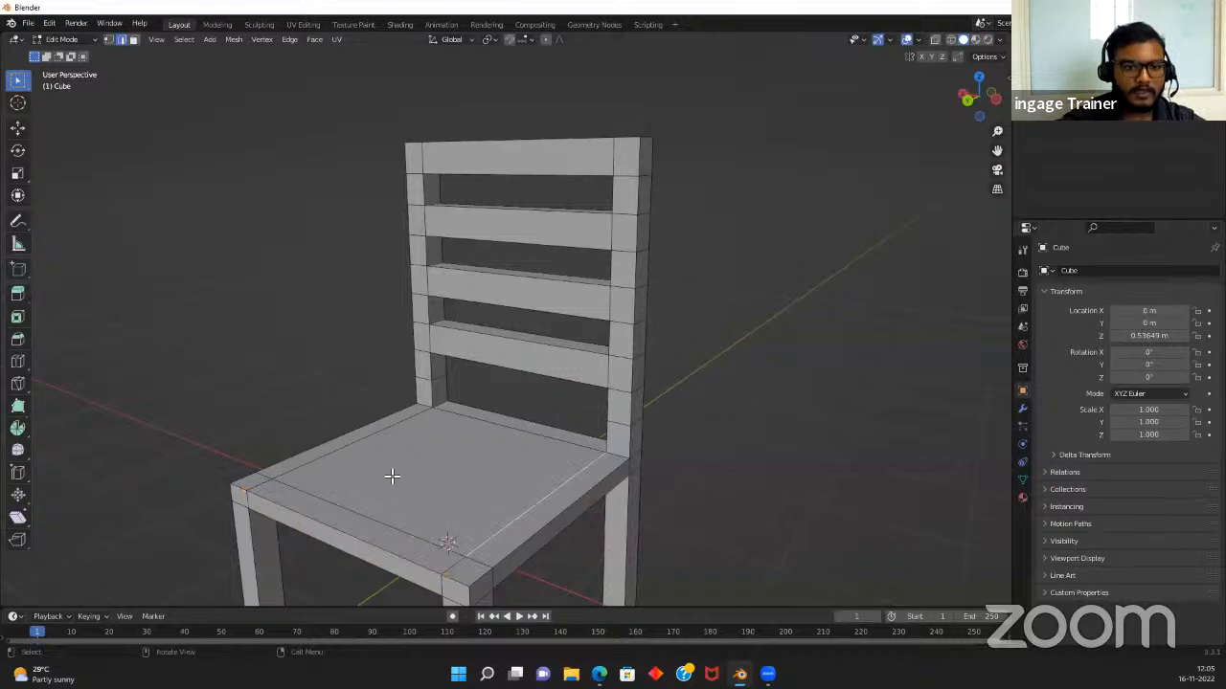
Add a cube inside the chair's mesh in Edit Mode, and undo the addition
{"action": "middle_click_drag", "start_coordinate": [436, 493], "coordinate": [450, 445]}
{"action": "scroll", "coordinate": [422, 485], "scroll_direction": "down", "scroll_amount": 3}
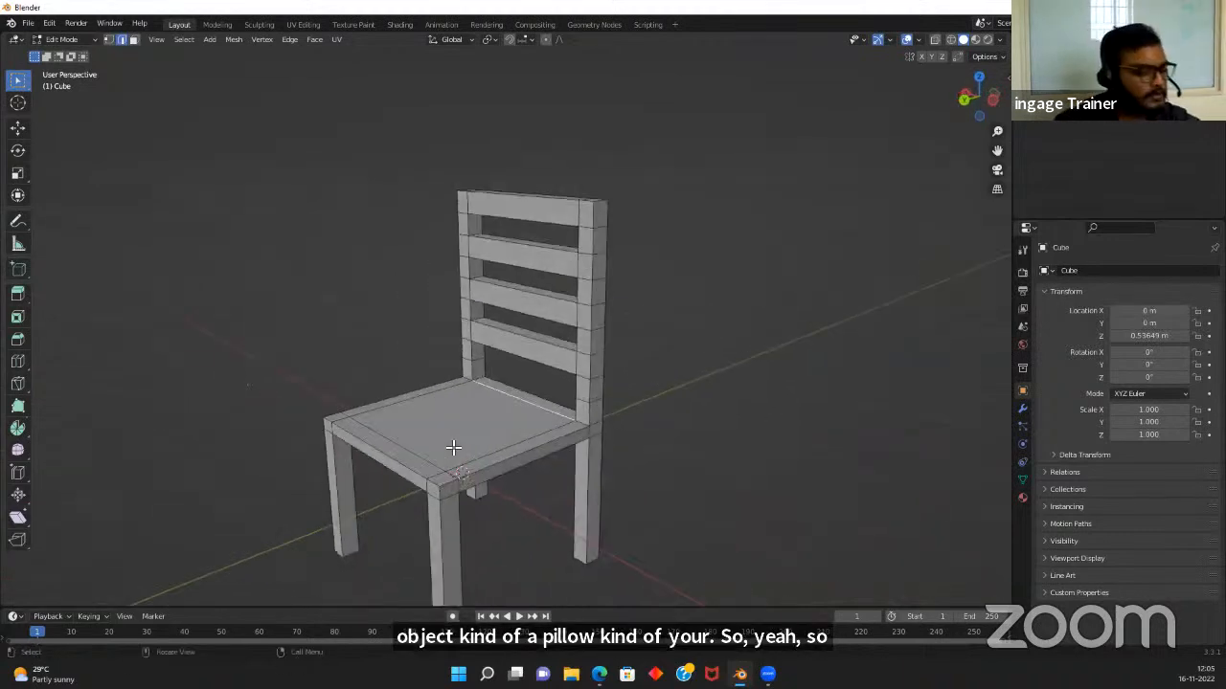
{"action": "key", "text": "Tab"}
{"action": "middle_click_drag", "start_coordinate": [532, 456], "coordinate": [605, 459]}
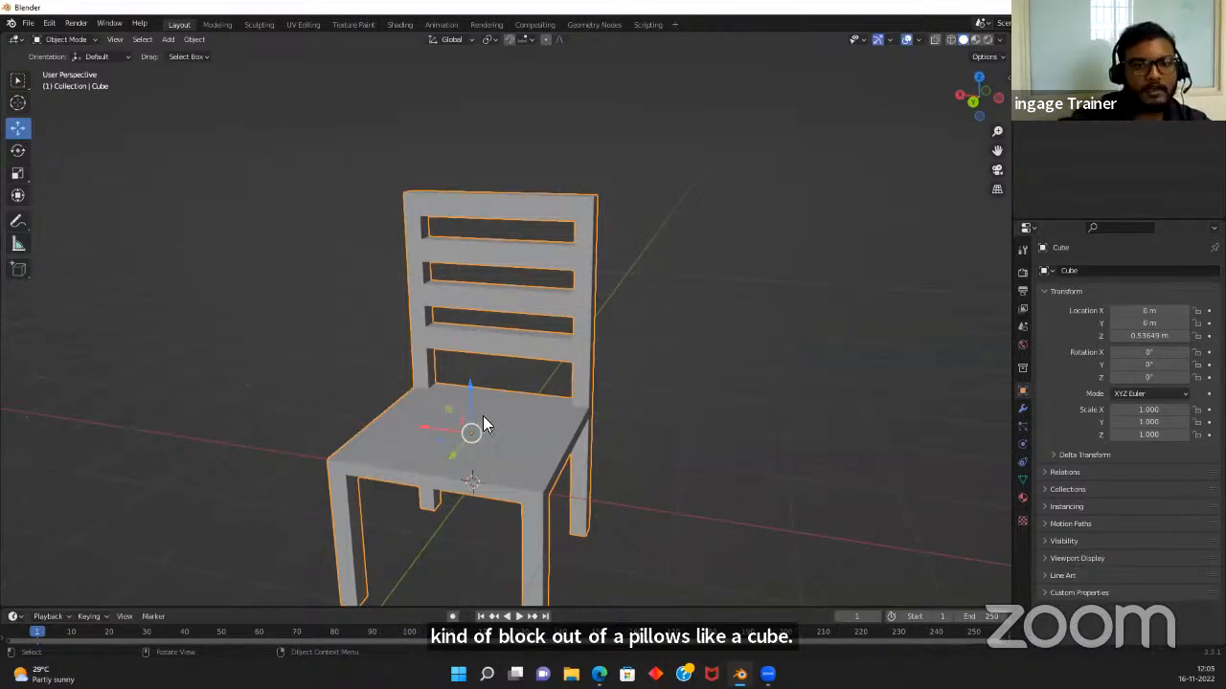
{"action": "key", "text": "Tab"}
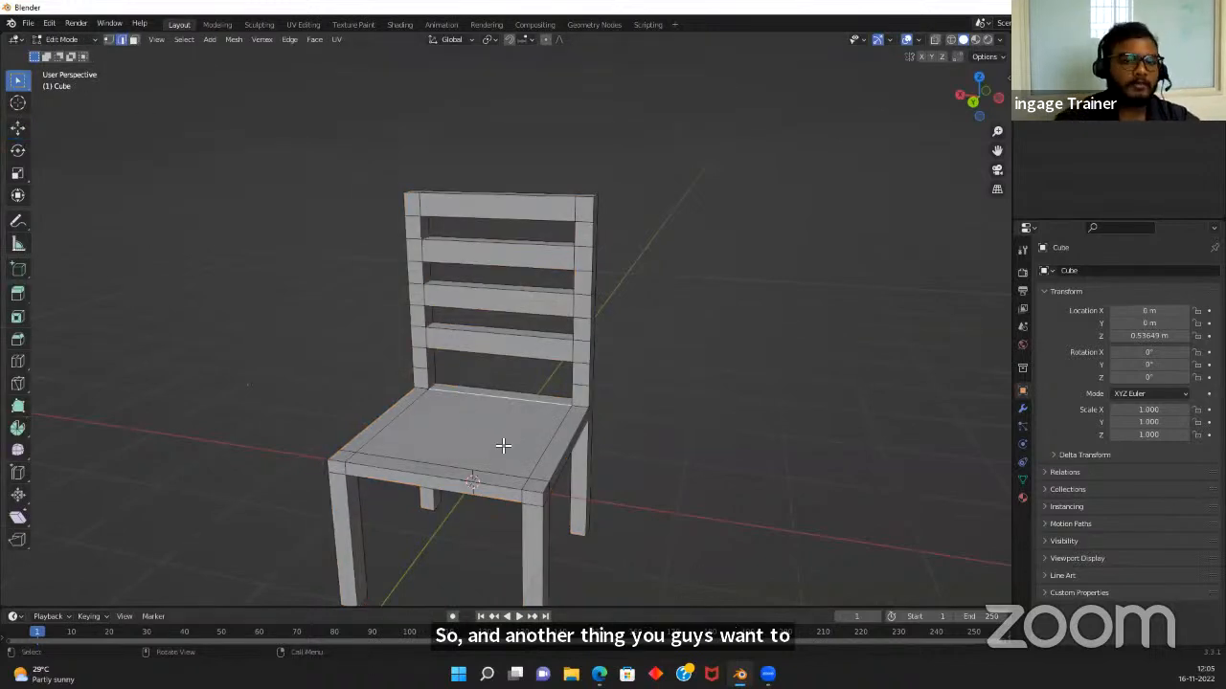
{"action": "key", "text": "shift+a"}
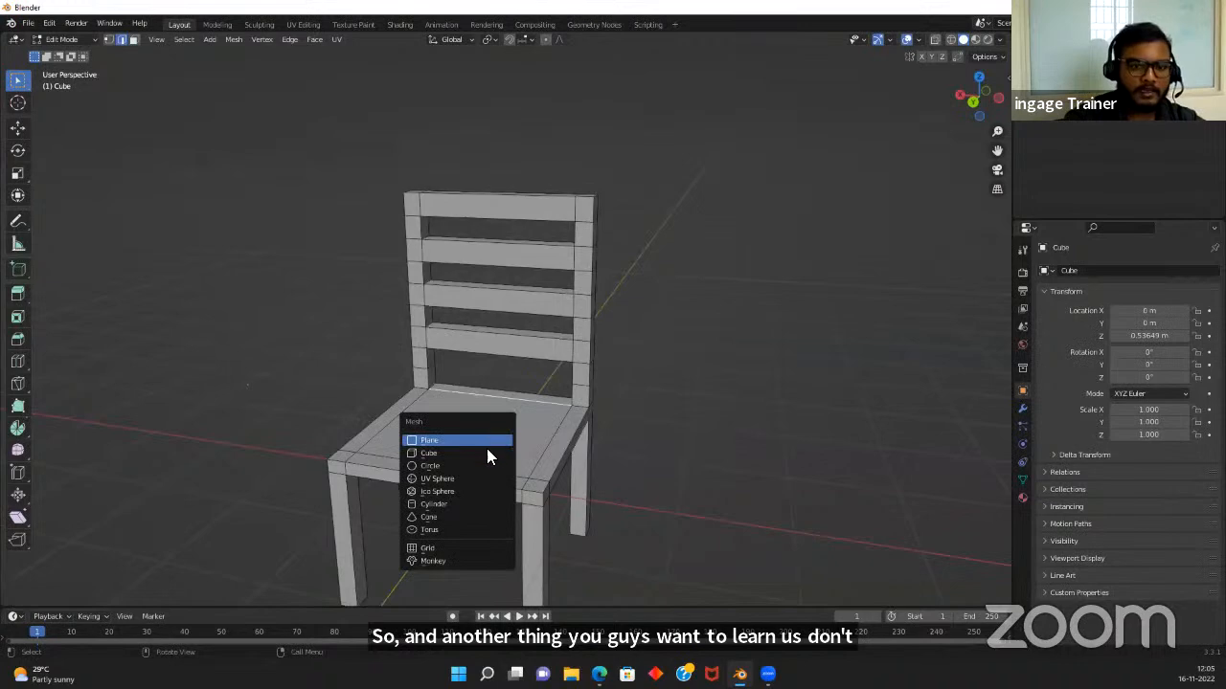
{"action": "left_click", "coordinate": [486, 450]}
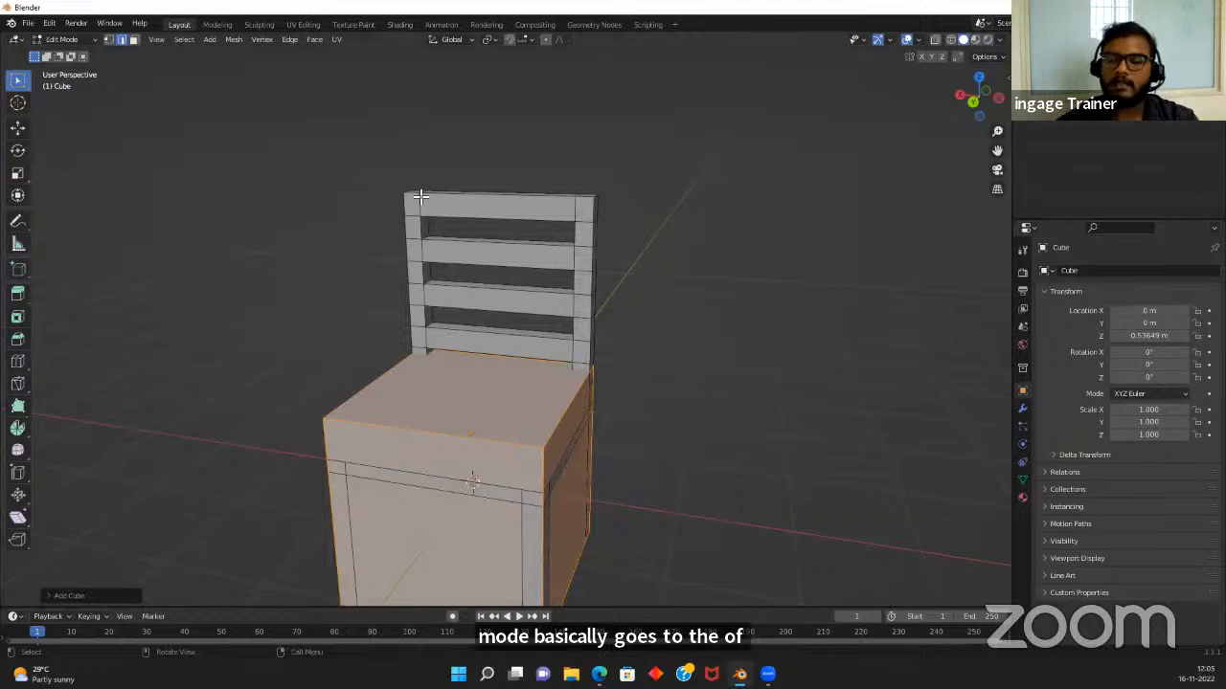
{"action": "key", "text": "ctrl+z"}
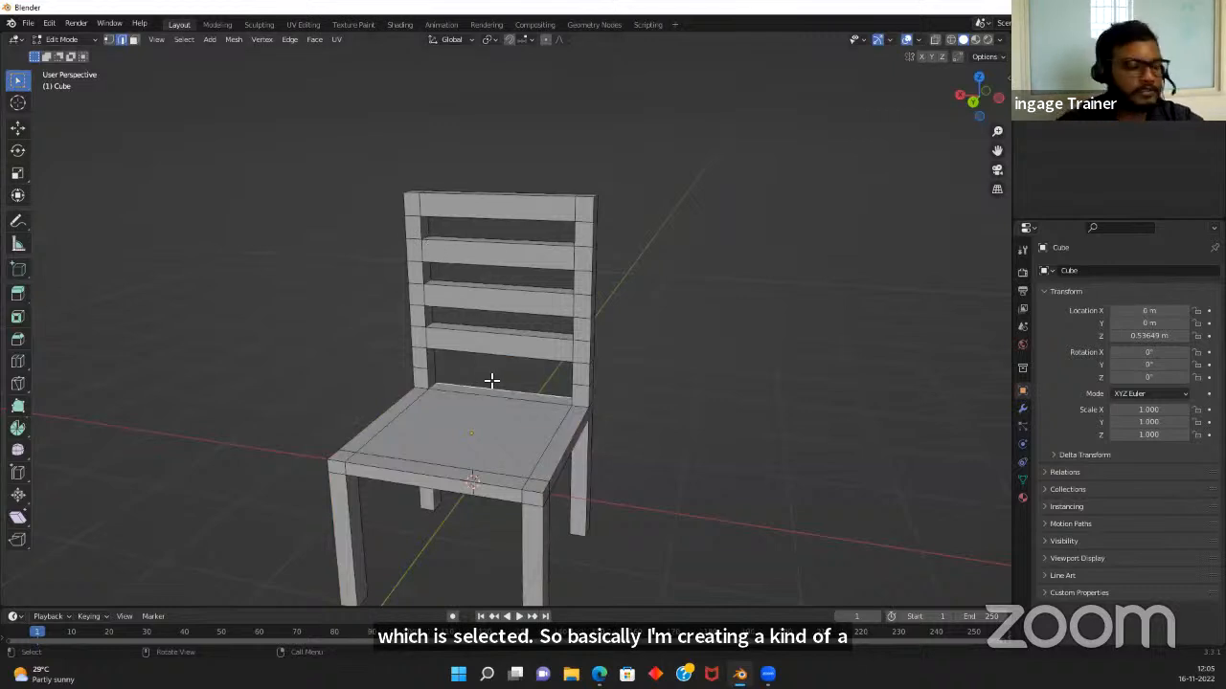
Add a cube, a plane and a circle within the chair's mesh in Edit Mode, undo them, and return to Object Mode
{"action": "key", "text": "shift+a"}
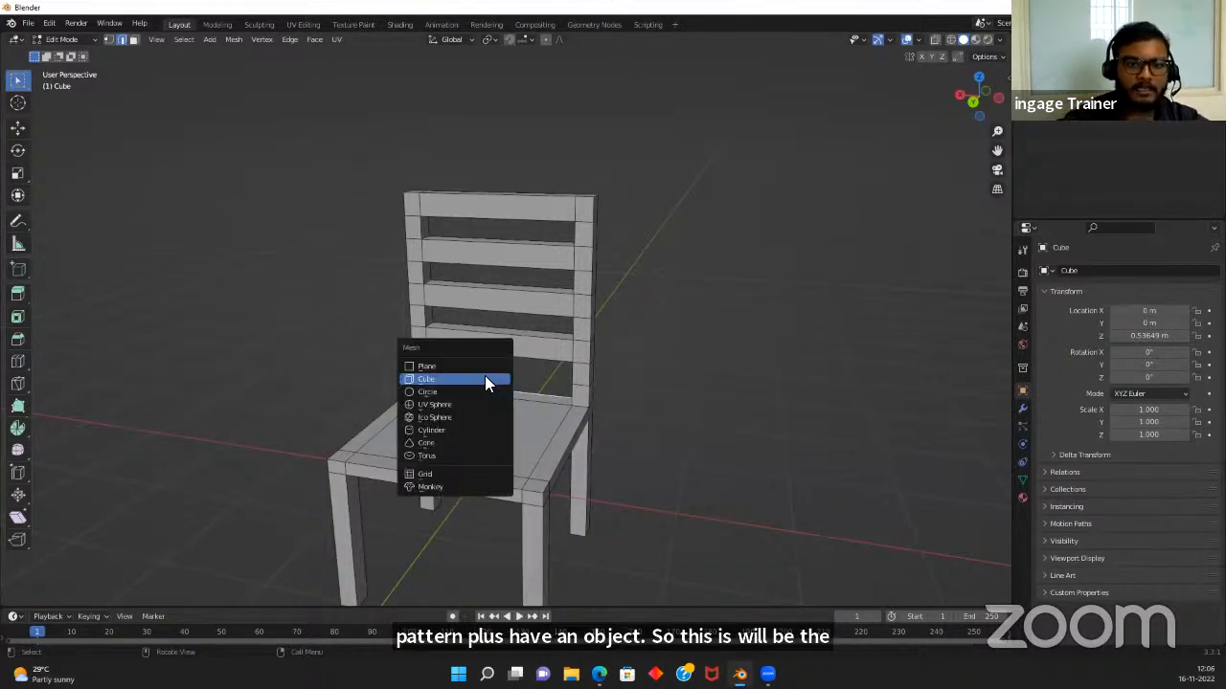
{"action": "left_click", "coordinate": [485, 377]}
{"action": "key", "text": "shift+a"}
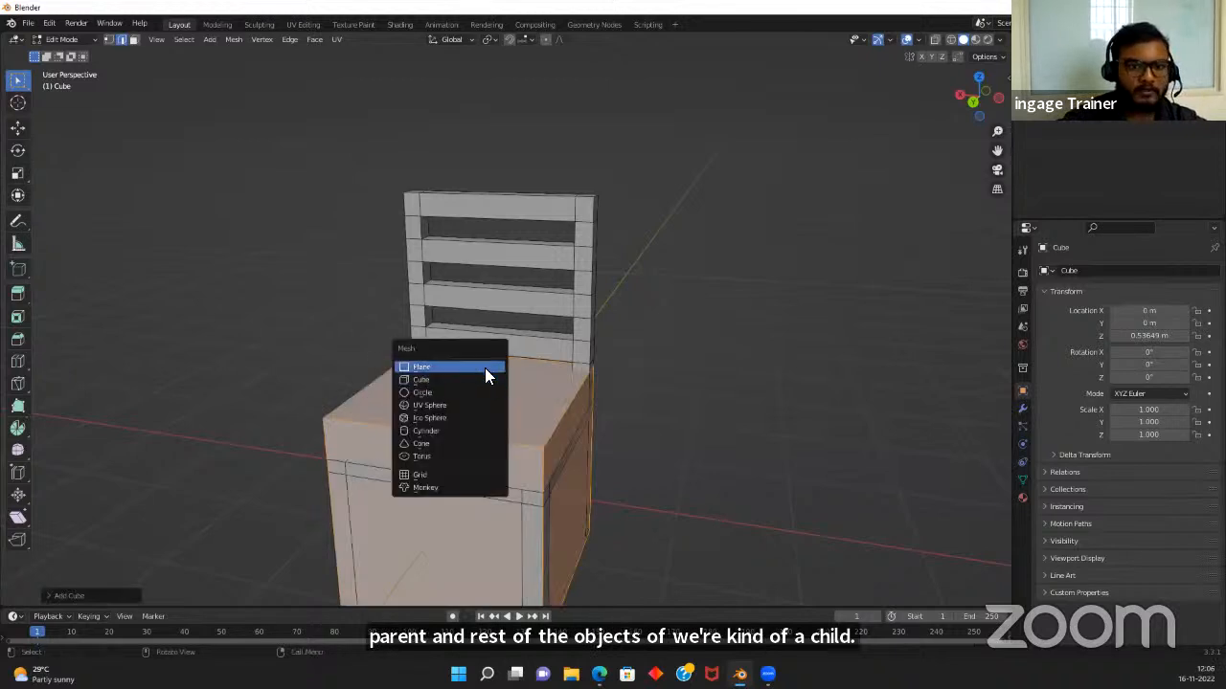
{"action": "left_click", "coordinate": [484, 368]}
{"action": "key", "text": "shift+a"}
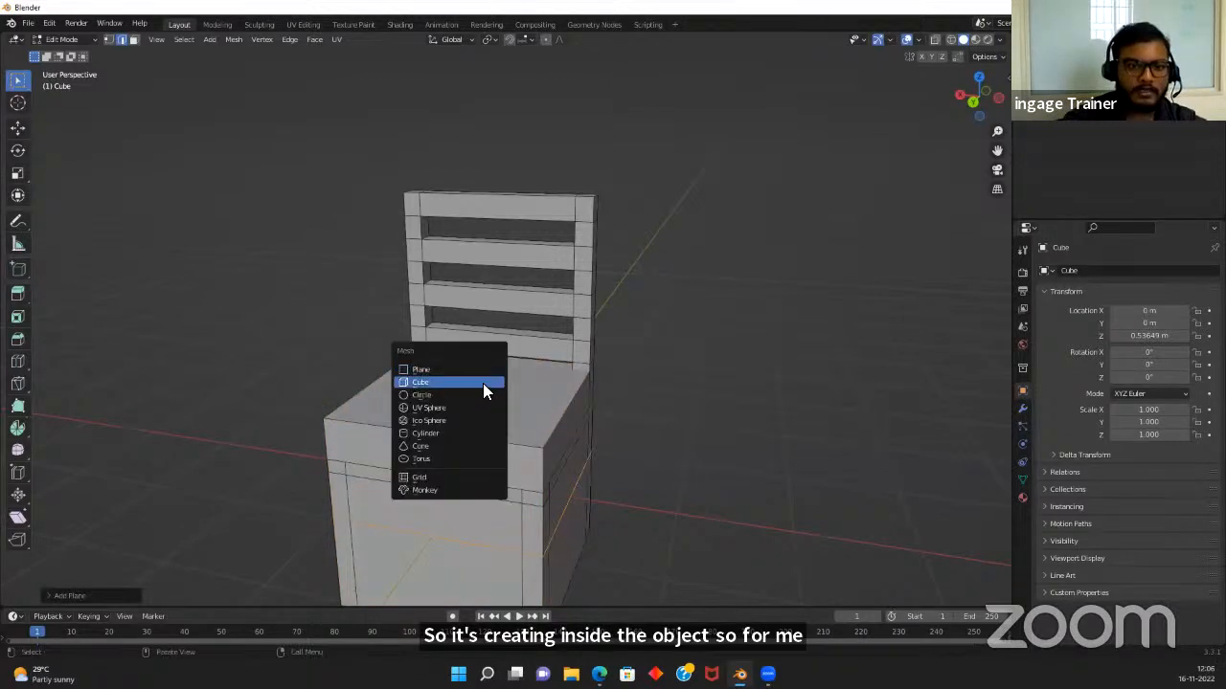
{"action": "left_click", "coordinate": [475, 394]}
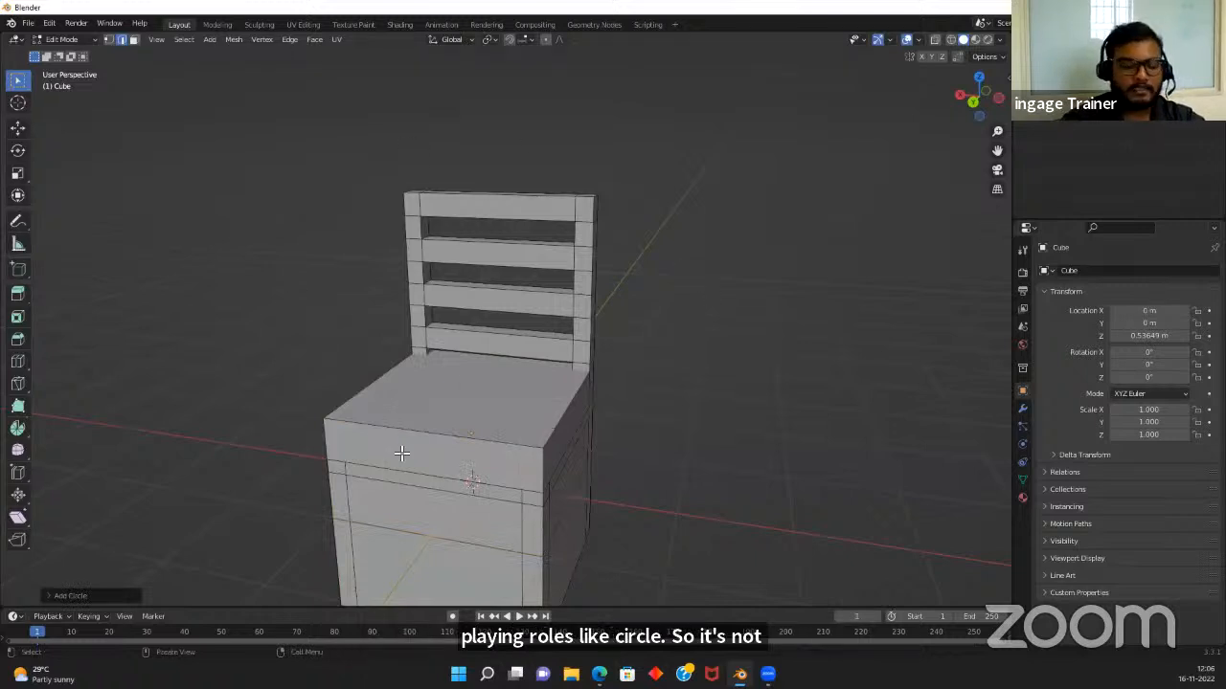
{"action": "key", "text": "Tab"}
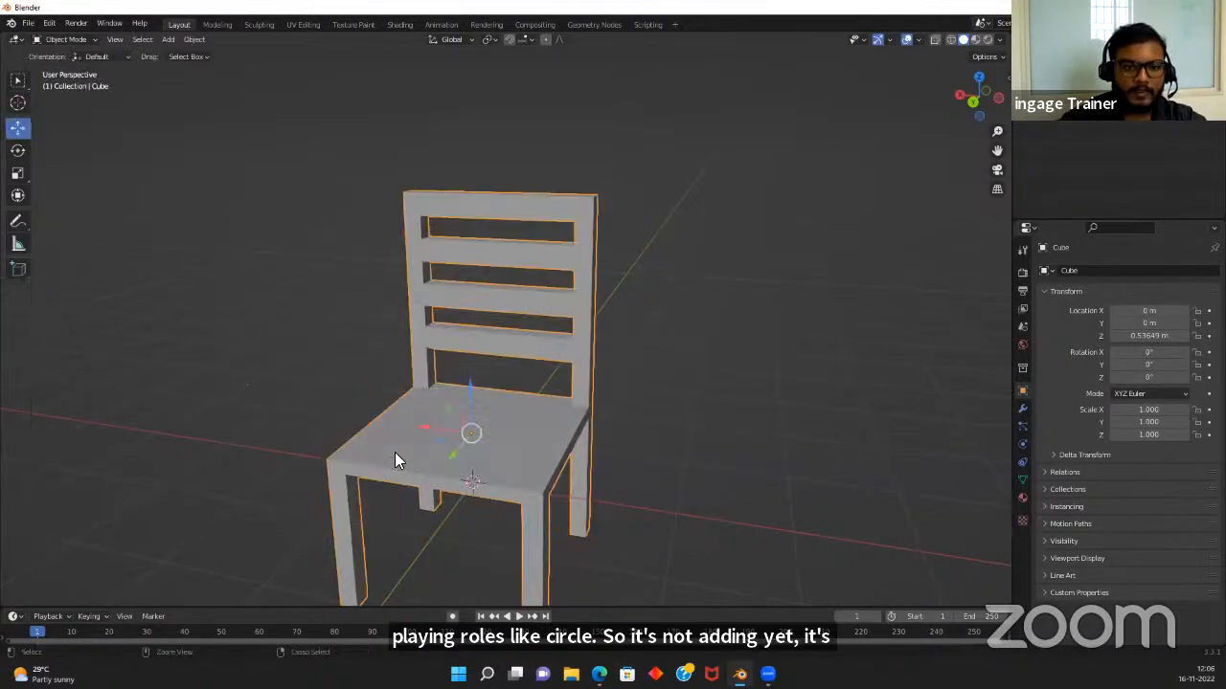
Add a cube and a plane as separate objects in Object Mode, and undo both additions
{"action": "left_click", "coordinate": [696, 390]}
{"action": "middle_click_drag", "start_coordinate": [700, 360], "coordinate": [682, 355]}
{"action": "key", "text": "Tab"}
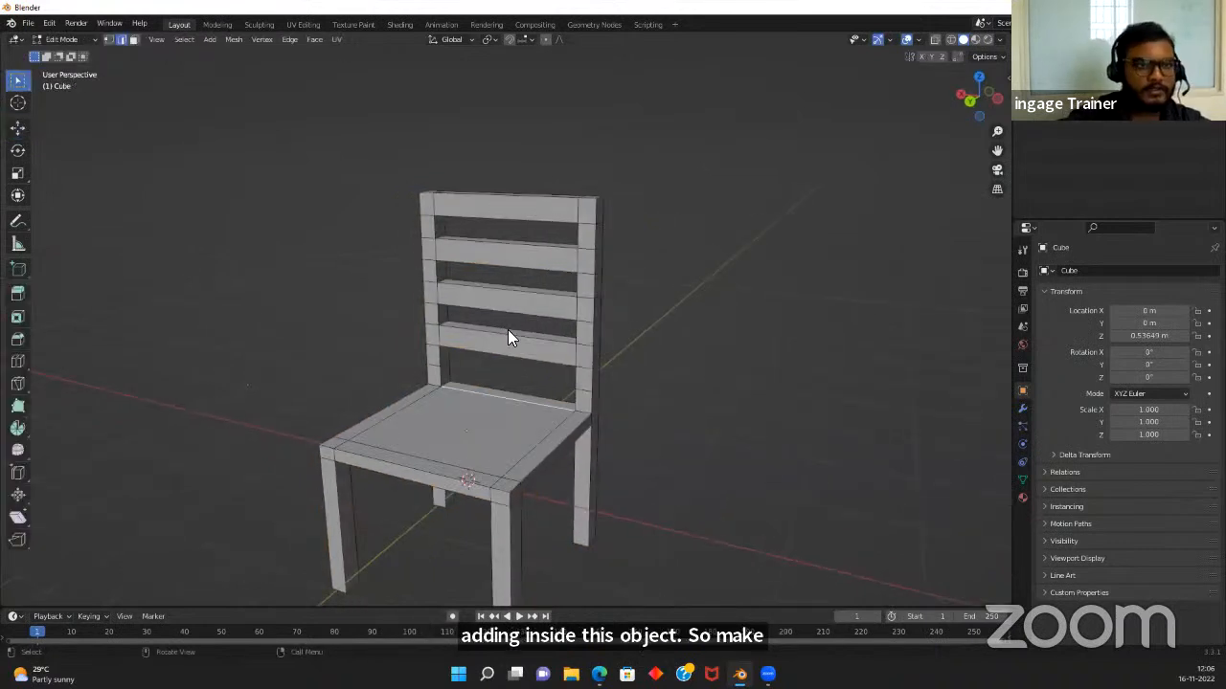
{"action": "key", "text": "Tab"}
{"action": "key", "text": "shift+a"}
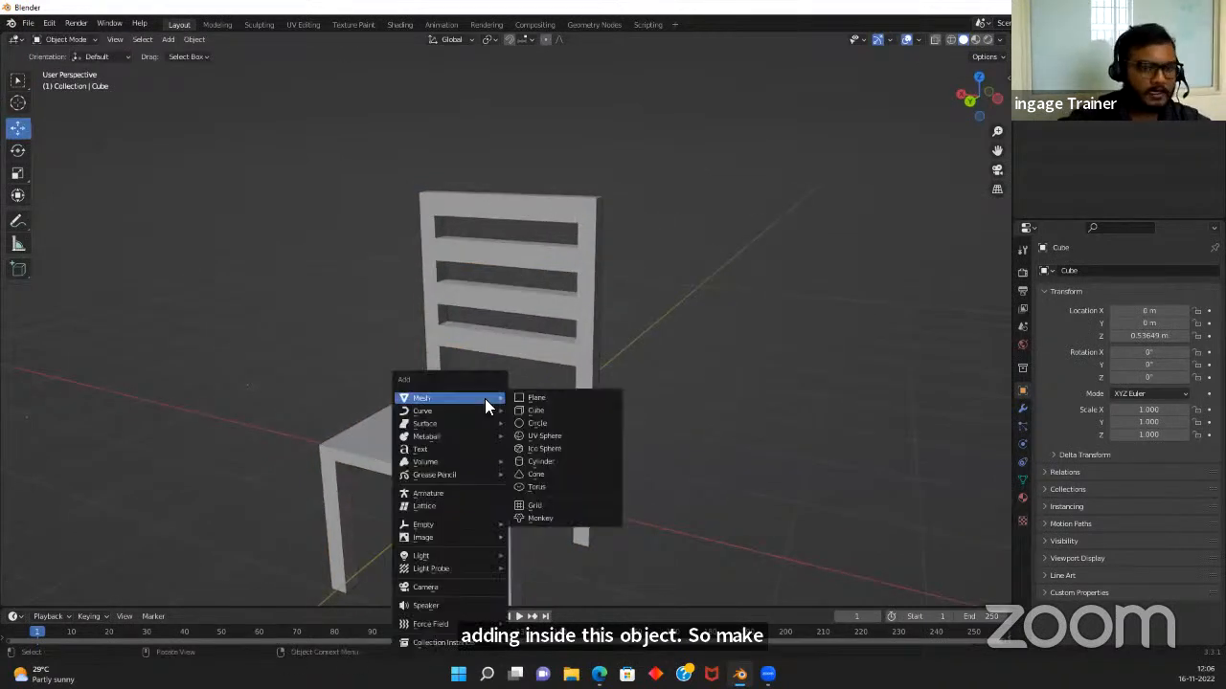
{"action": "left_click", "coordinate": [534, 413]}
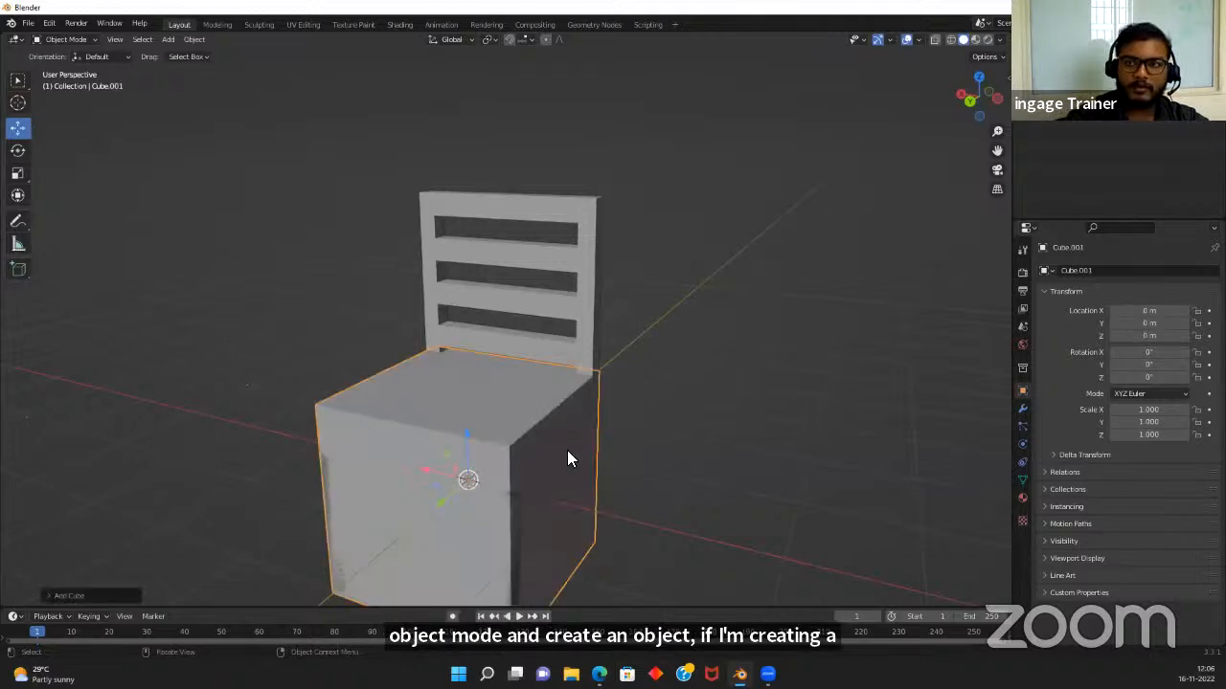
{"action": "key", "text": "shift+a"}
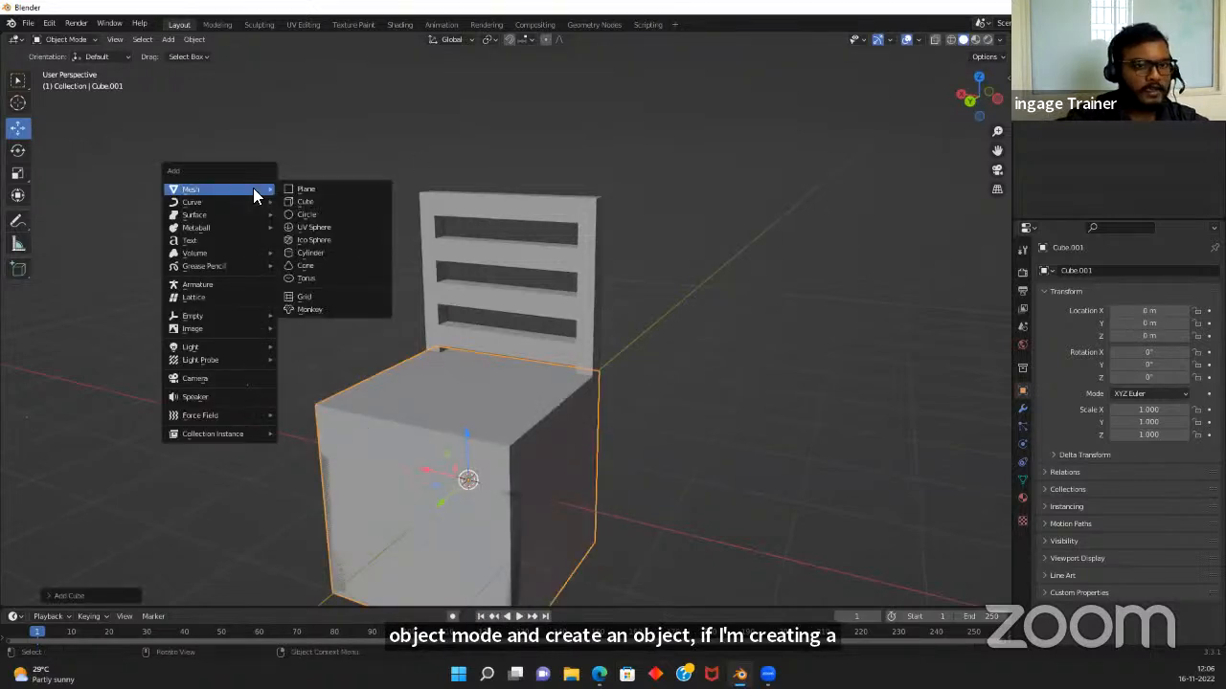
{"action": "left_click", "coordinate": [337, 188]}
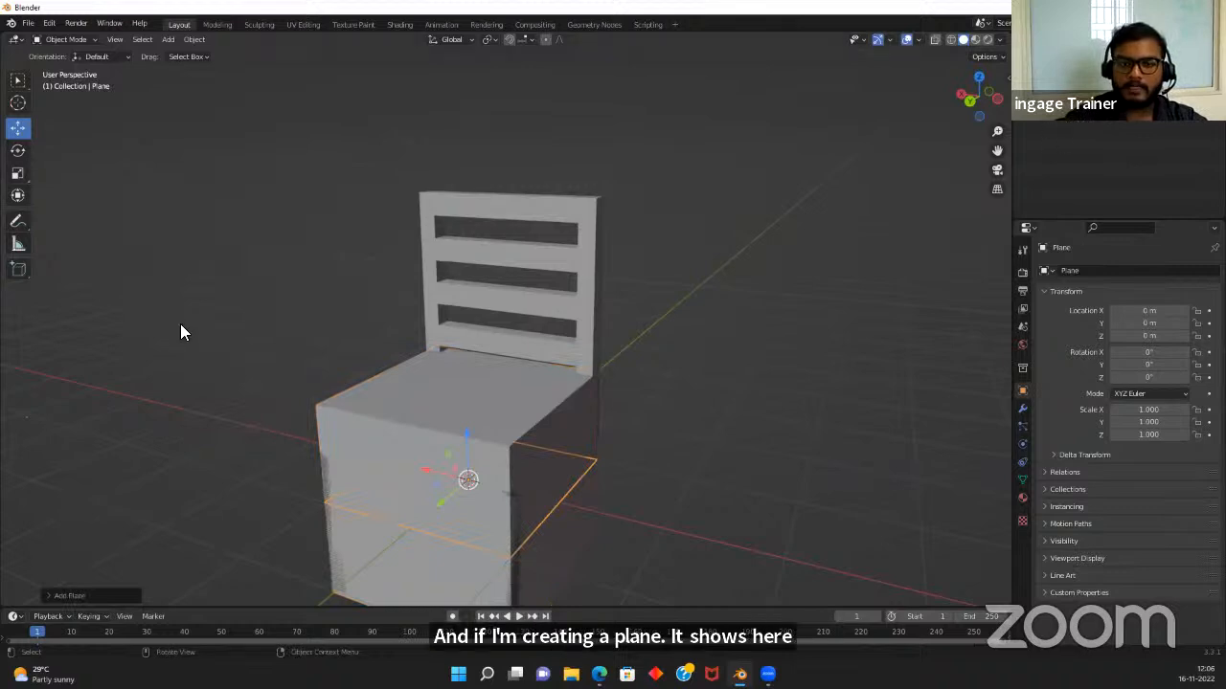
{"action": "key", "text": "ctrl+z"}
{"action": "key", "text": "Tab"}
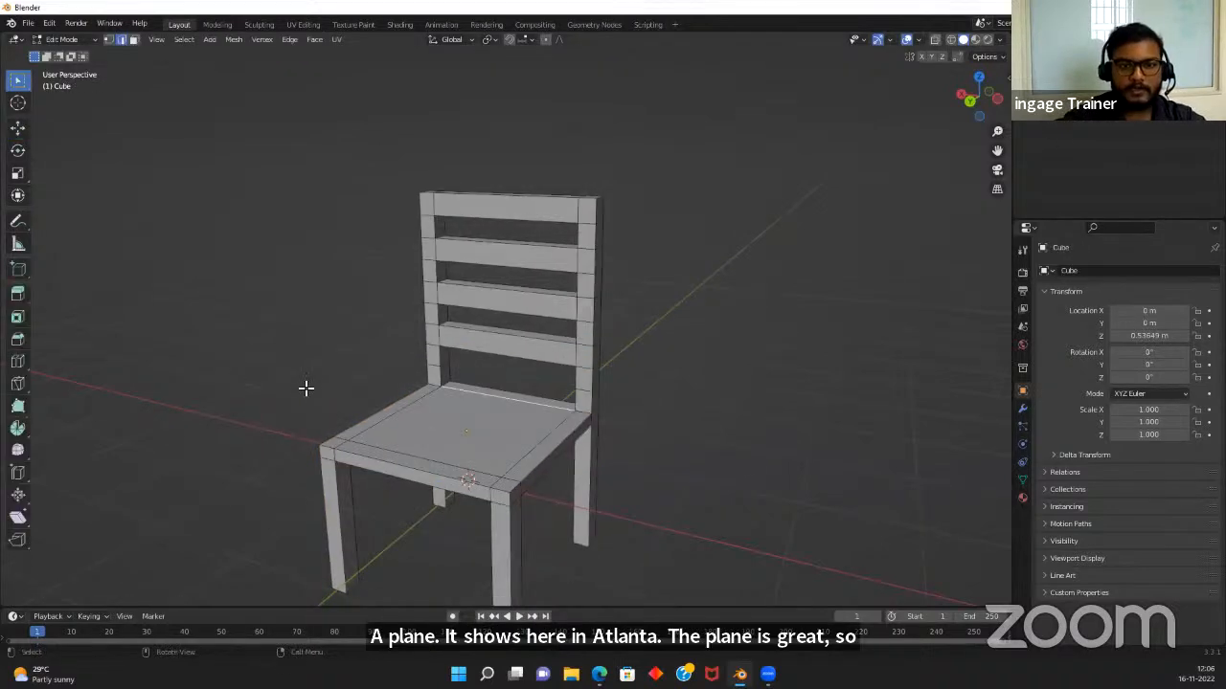
Select the chair object and enter Edit Mode with face selection
{"action": "key", "text": "Tab"}
{"action": "middle_click_drag", "start_coordinate": [379, 228], "coordinate": [495, 411]}
{"action": "left_click", "coordinate": [430, 413]}
{"action": "scroll", "coordinate": [492, 419], "scroll_direction": "up", "scroll_amount": 4}
{"action": "key", "text": "Tab"}
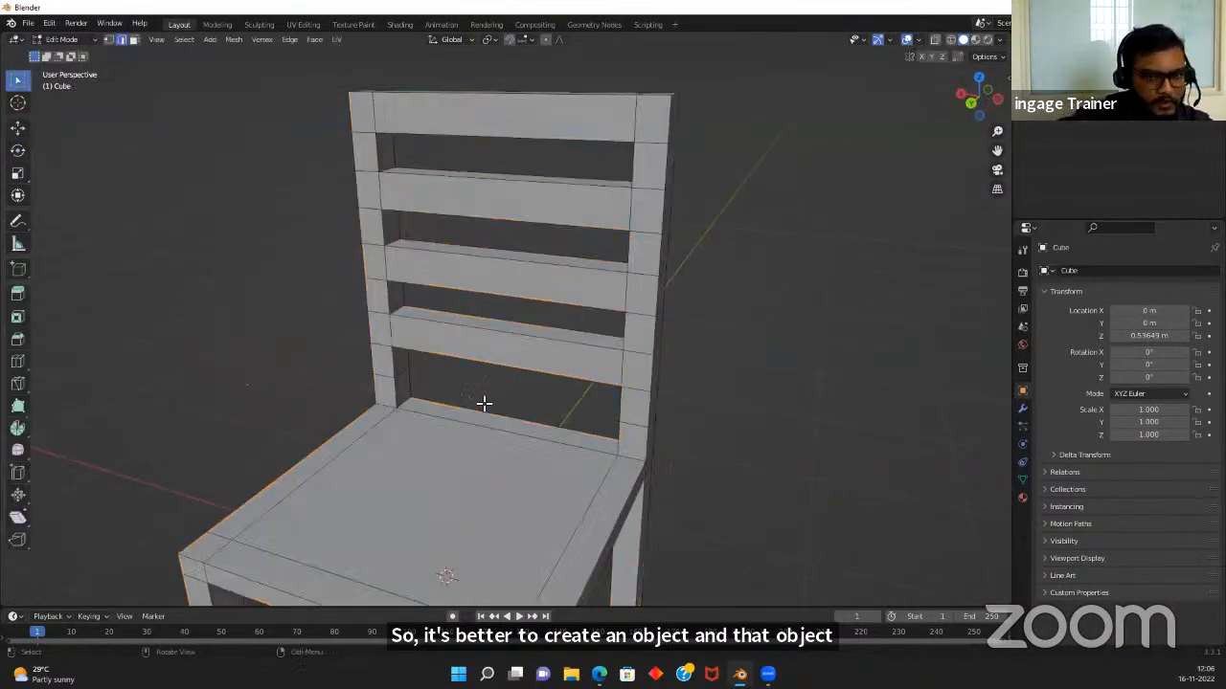
{"action": "scroll", "coordinate": [430, 459], "scroll_direction": "down", "scroll_amount": 5}
{"action": "middle_click_drag", "start_coordinate": [441, 459], "coordinate": [430, 454]}
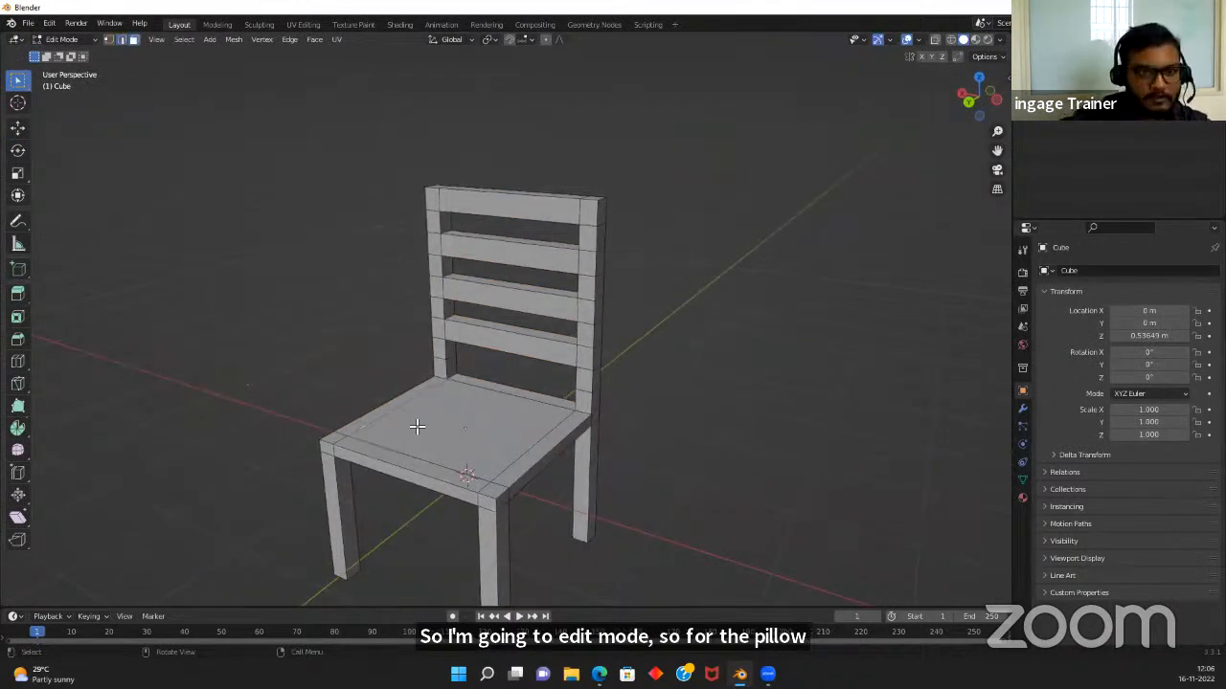
Extrude the seat's inner top face slightly upward as a pillow block, and undo the extrusion
{"action": "left_click", "coordinate": [417, 426]}
{"action": "key", "text": "e"}
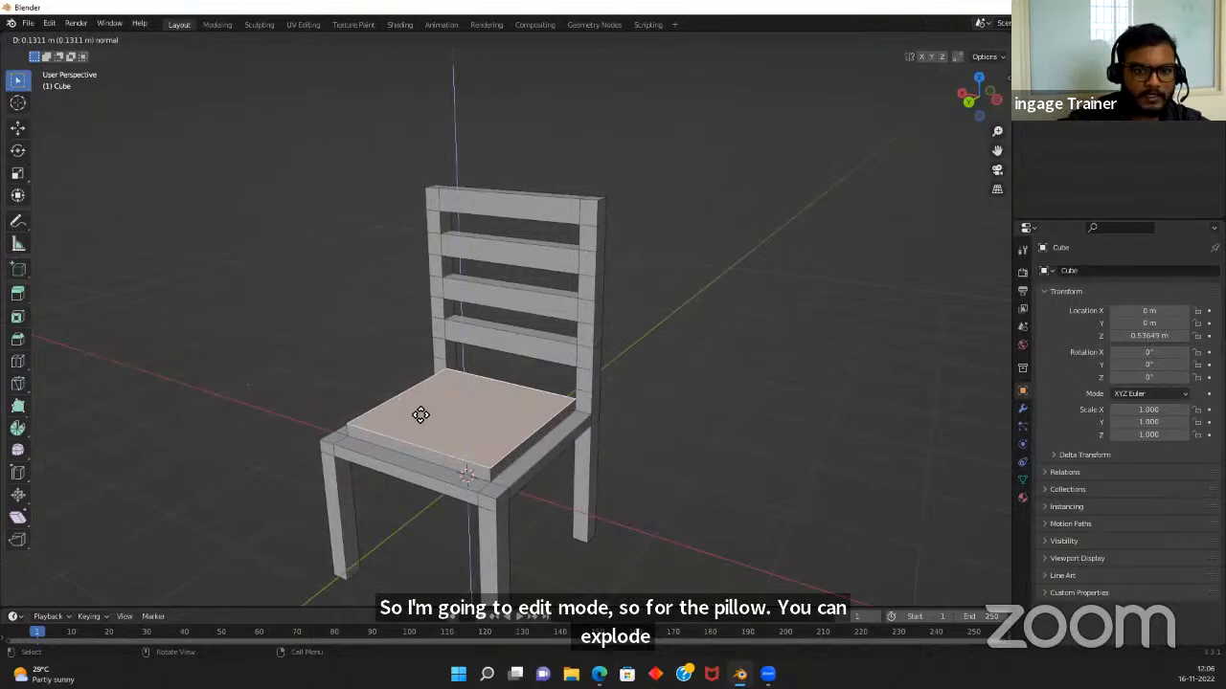
{"action": "left_click", "coordinate": [424, 418]}
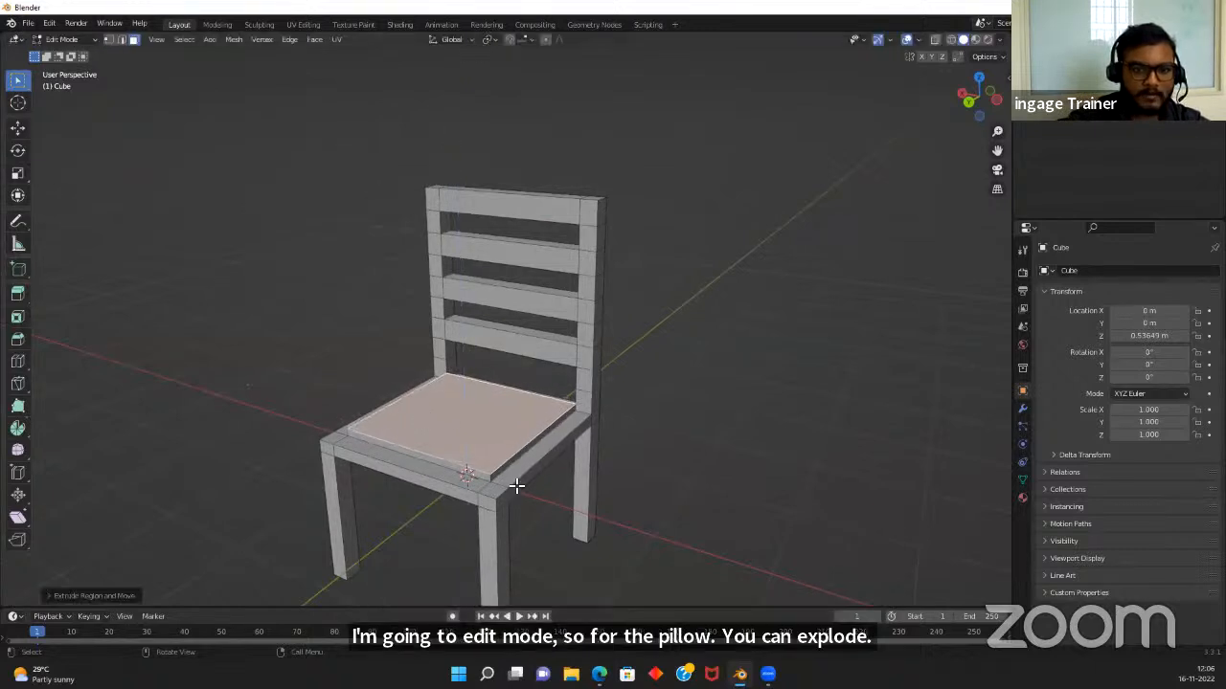
{"action": "scroll", "coordinate": [516, 486], "scroll_direction": "up", "scroll_amount": 5}
{"action": "scroll", "coordinate": [514, 487], "scroll_direction": "down", "scroll_amount": 4}
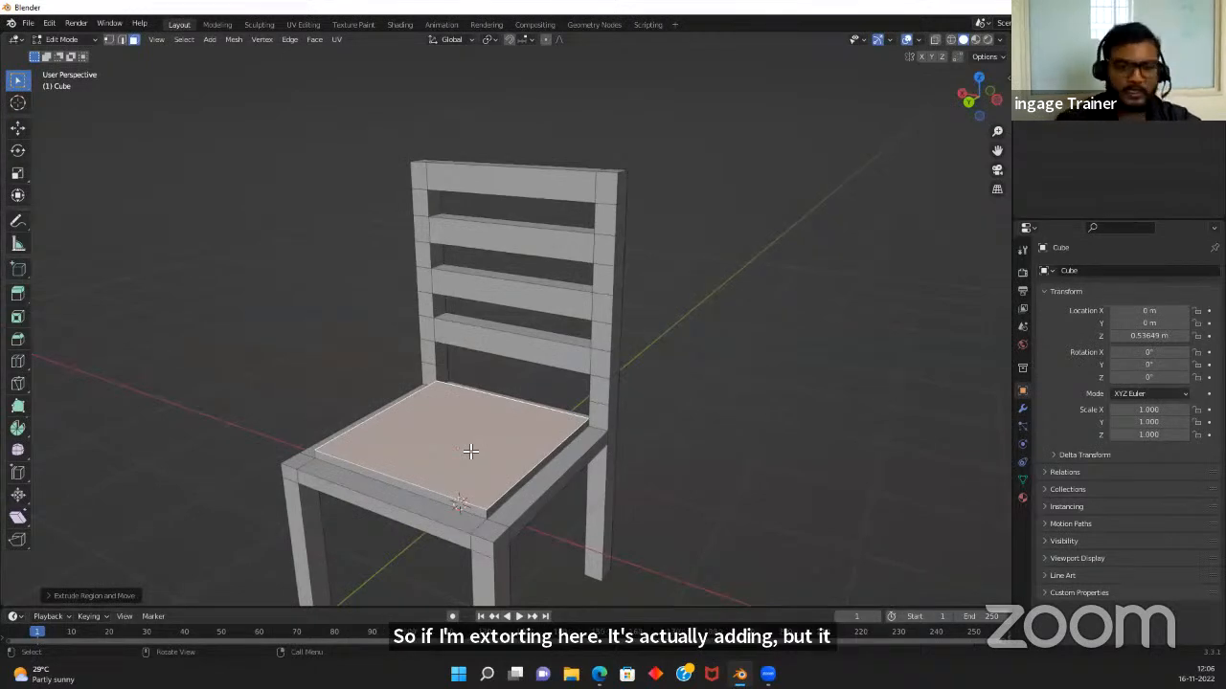
{"action": "key", "text": "ctrl+z"}
{"action": "key", "text": "ctrl+z"}
Select the seat's inner top face, and return the chair to Object Mode
{"action": "left_click", "coordinate": [472, 448]}
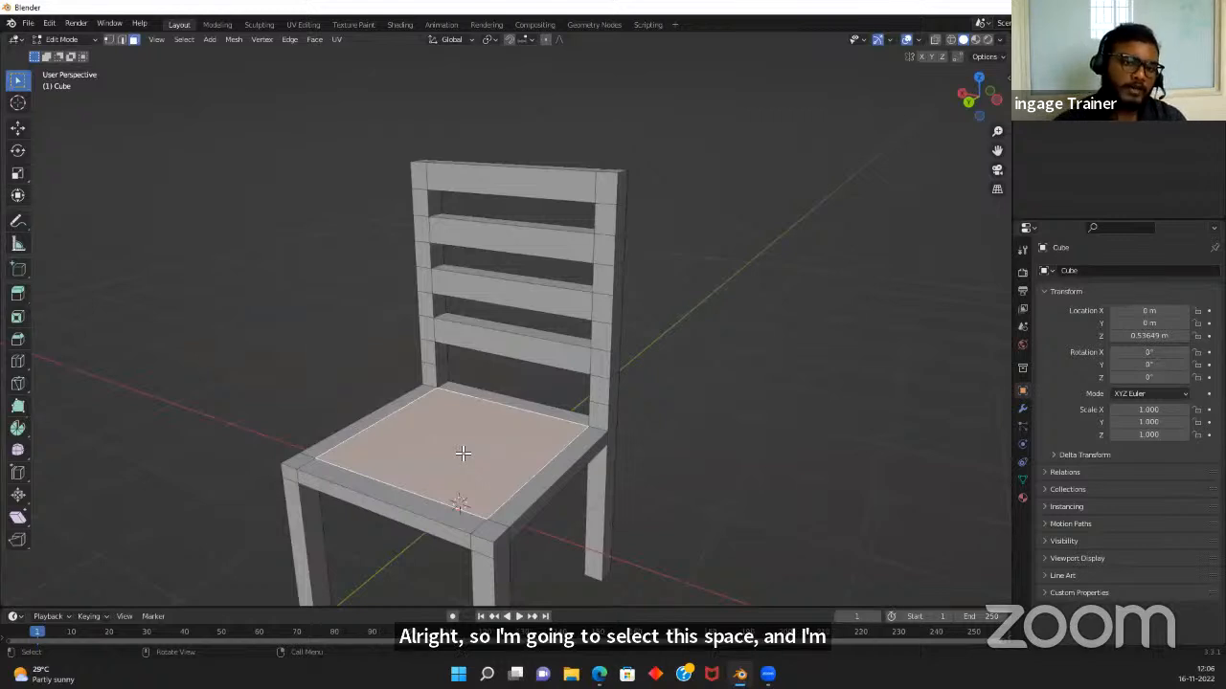
{"action": "key", "text": "Tab"}
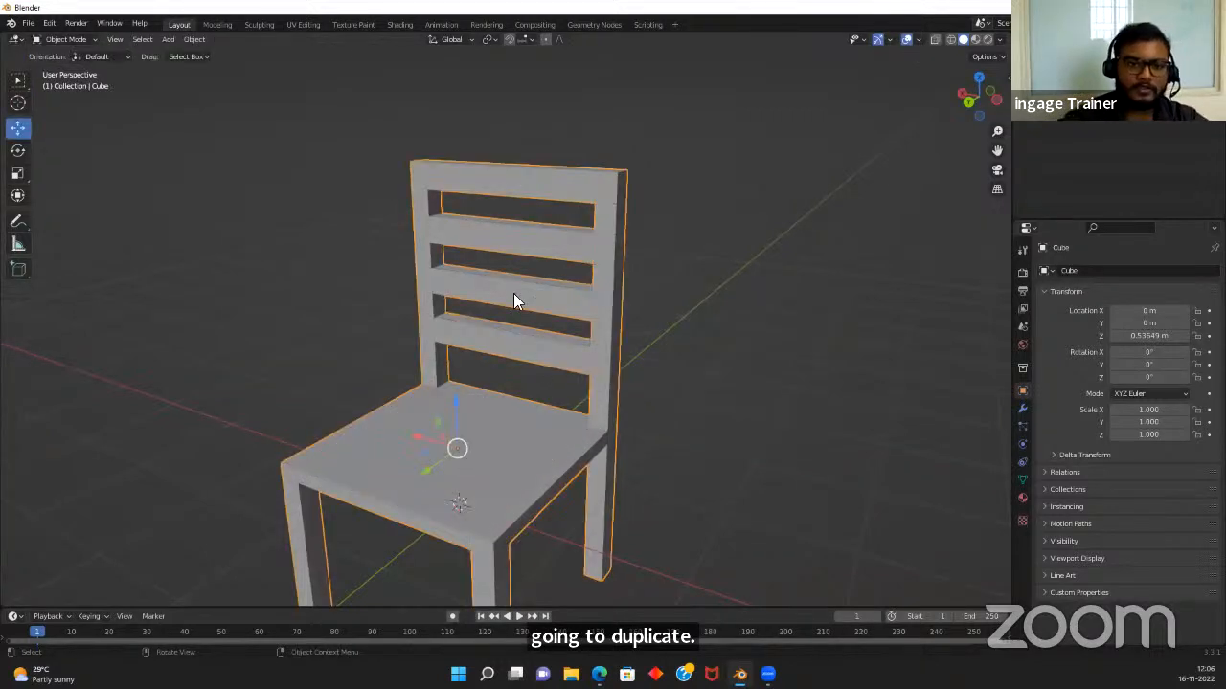
{"action": "scroll", "coordinate": [514, 296], "scroll_direction": "down", "scroll_amount": 6}
{"action": "scroll", "coordinate": [605, 377], "scroll_direction": "up", "scroll_amount": 2}
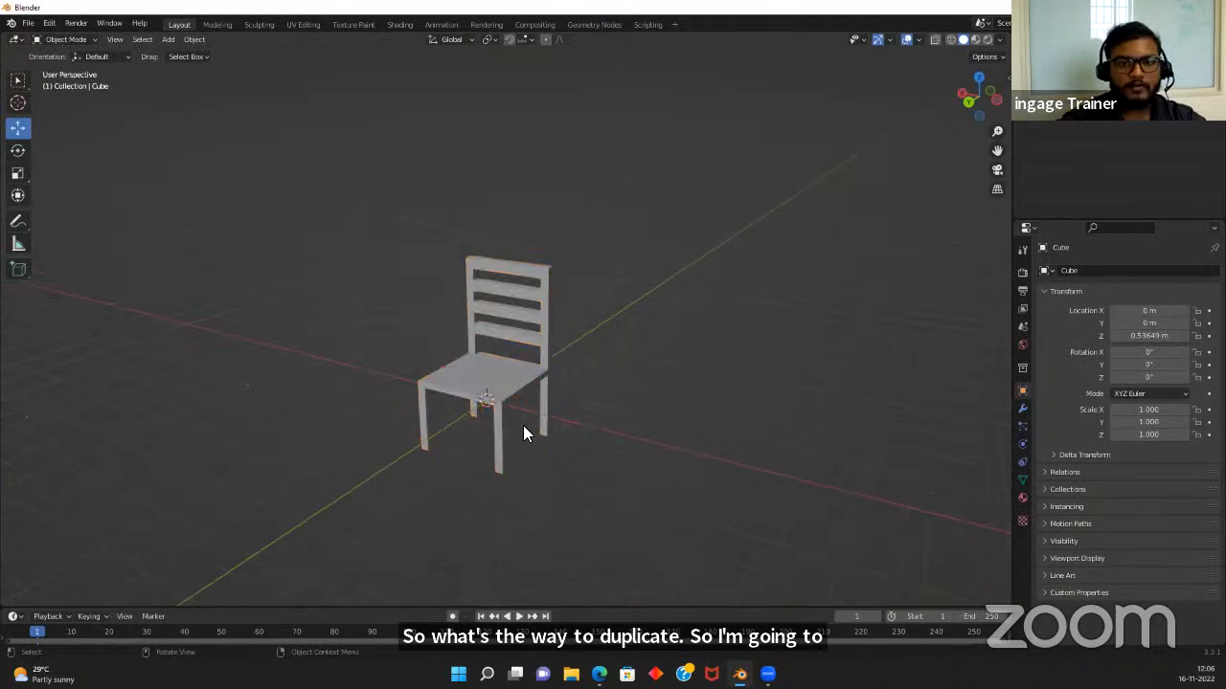
{"action": "middle_click_drag", "start_coordinate": [415, 478], "coordinate": [427, 474]}
Duplicate the chair in place and move the copy about 3.24 m along the X axis, beside the original
{"action": "key", "text": "shift+d"}
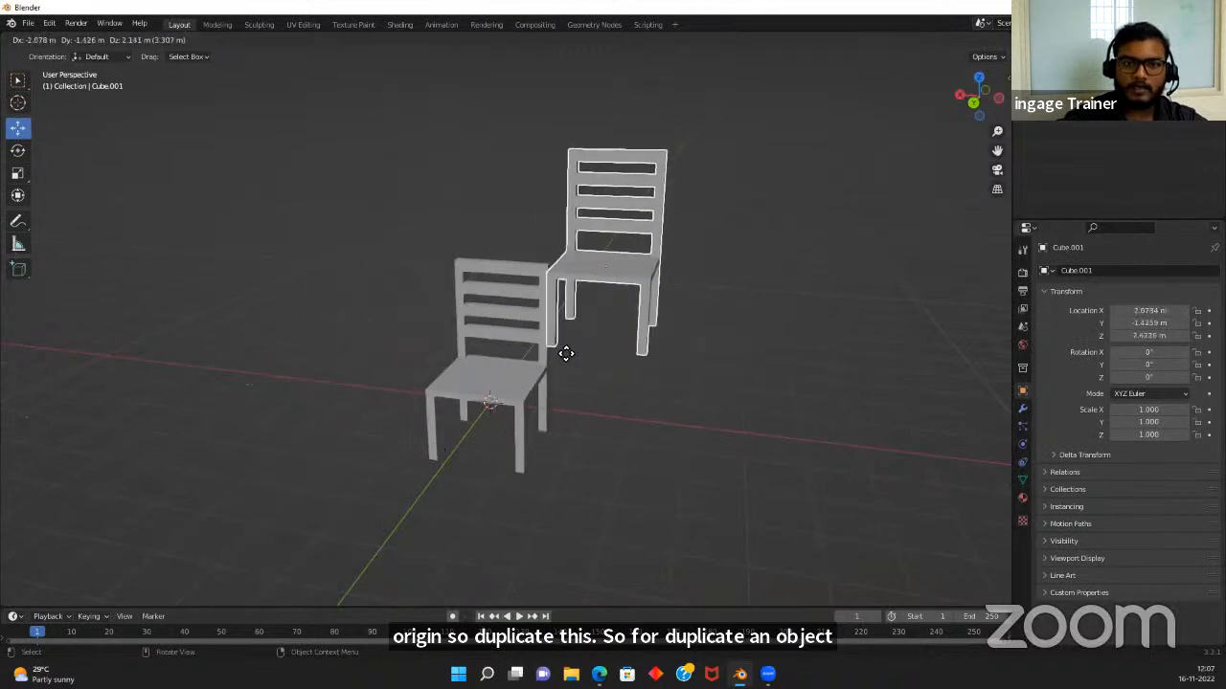
{"action": "right_click", "coordinate": [581, 308]}
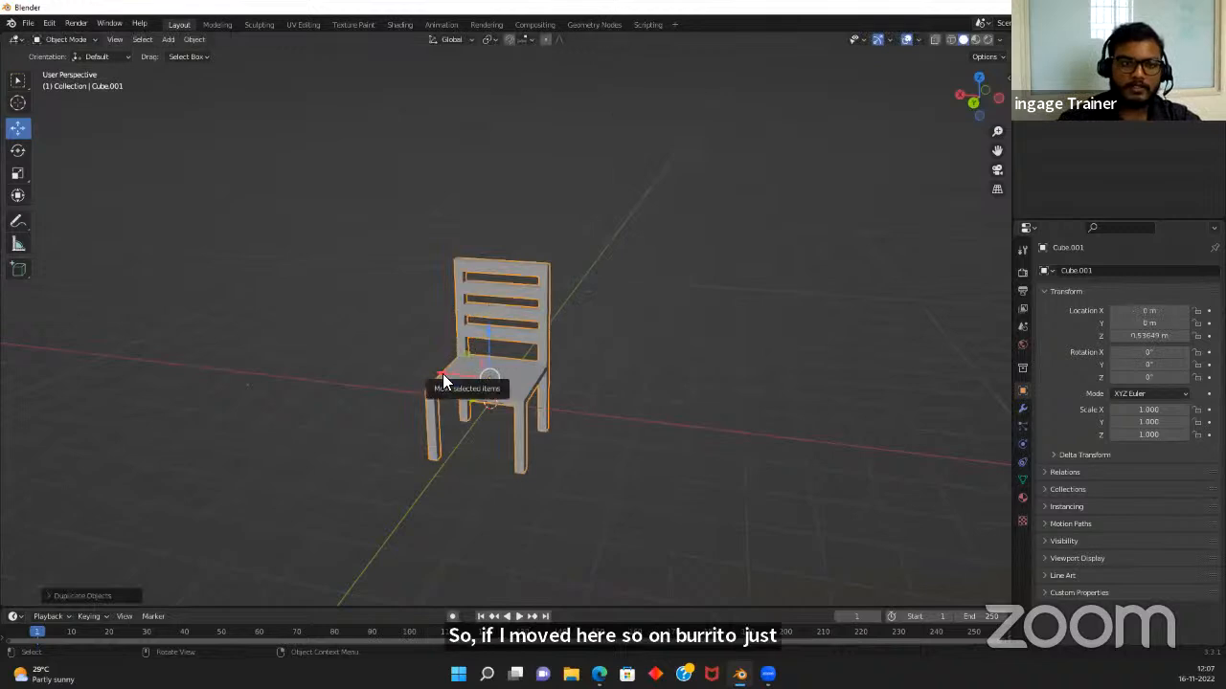
{"action": "key", "text": "g"}
{"action": "key", "text": "x"}
{"action": "left_click", "coordinate": [653, 355]}
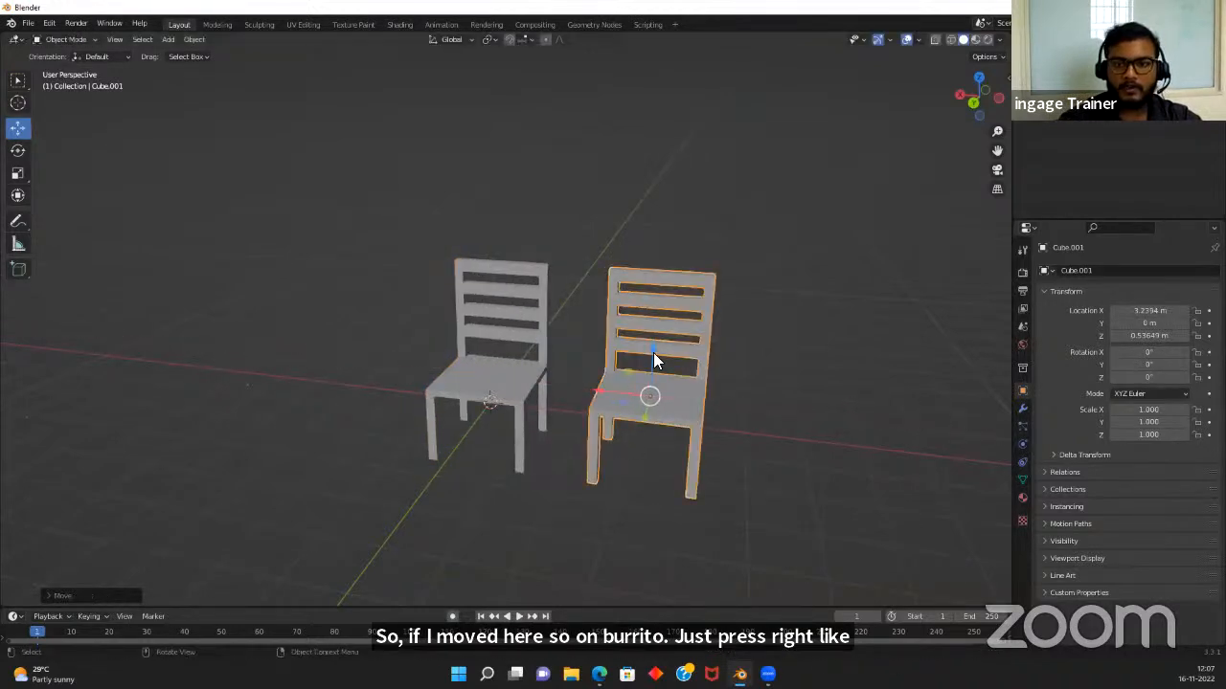
Raise the duplicated chair along the Z axis, and undo both the moves and the duplication
{"action": "middle_click_drag", "start_coordinate": [724, 463], "coordinate": [655, 490]}
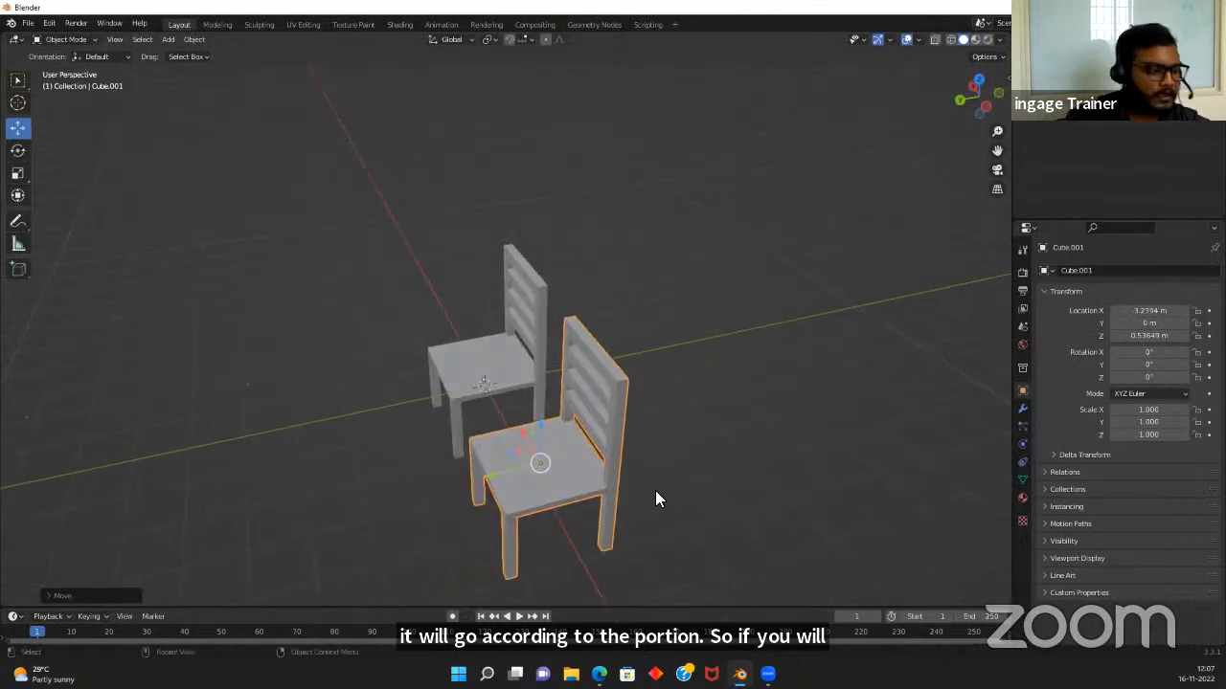
{"action": "key", "text": "g"}
{"action": "key", "text": "z"}
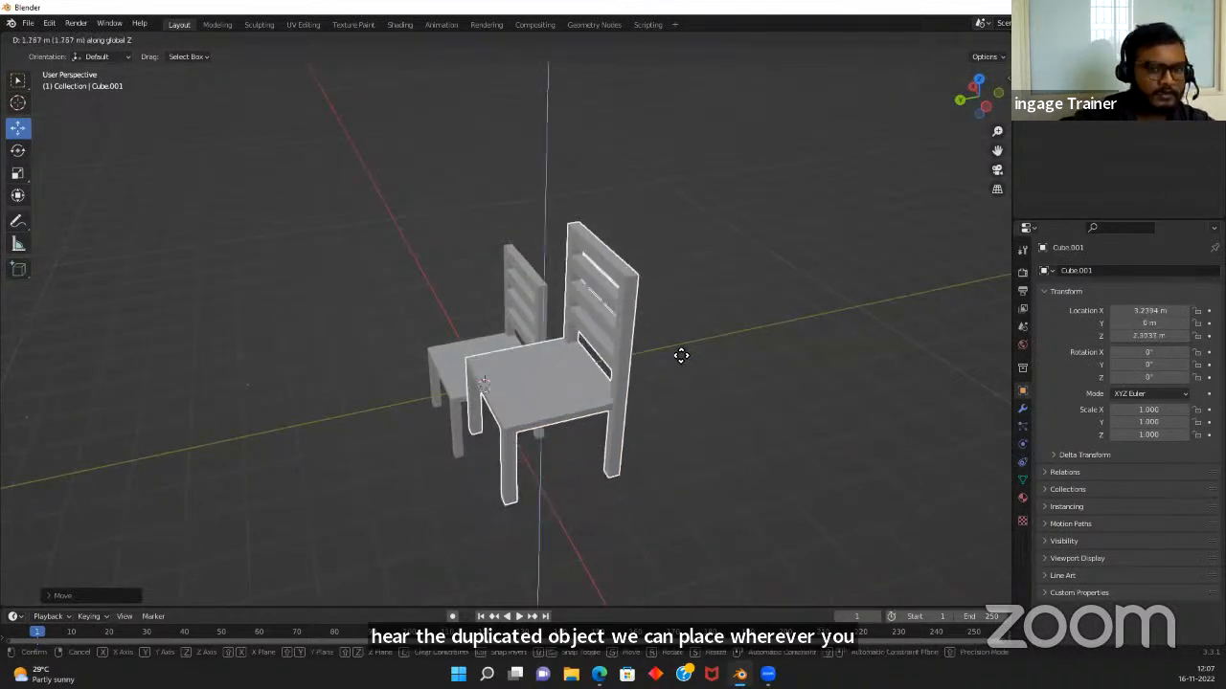
{"action": "left_click", "coordinate": [683, 326]}
{"action": "middle_click_drag", "start_coordinate": [522, 581], "coordinate": [607, 562]}
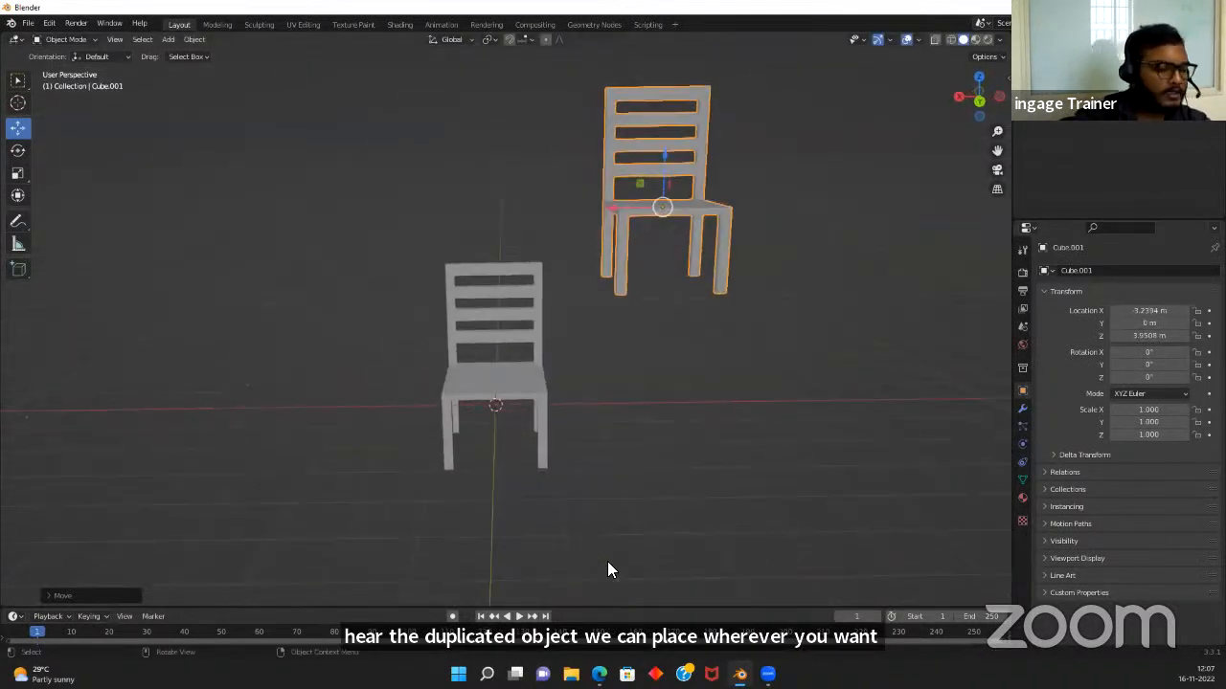
{"action": "key", "text": "ctrl+z"}
{"action": "key", "text": "ctrl+z"}
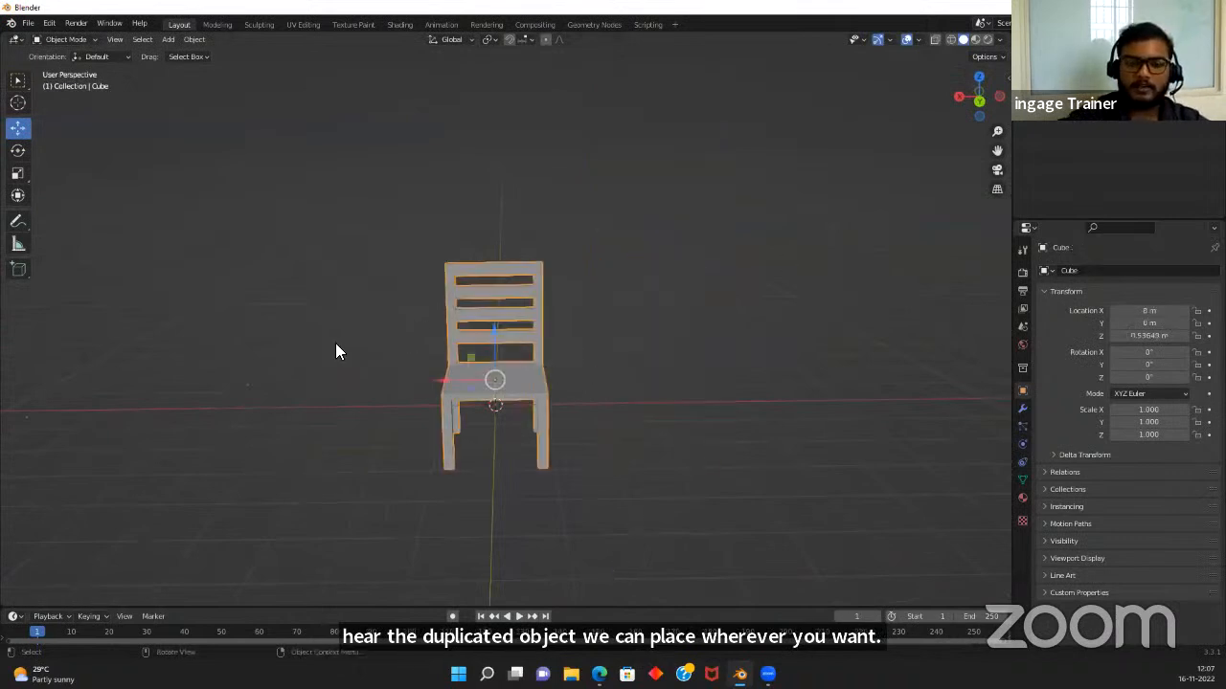
Return the chair to Edit Mode with the seat's inner top face still selected
{"action": "middle_click_drag", "start_coordinate": [723, 562], "coordinate": [671, 554]}
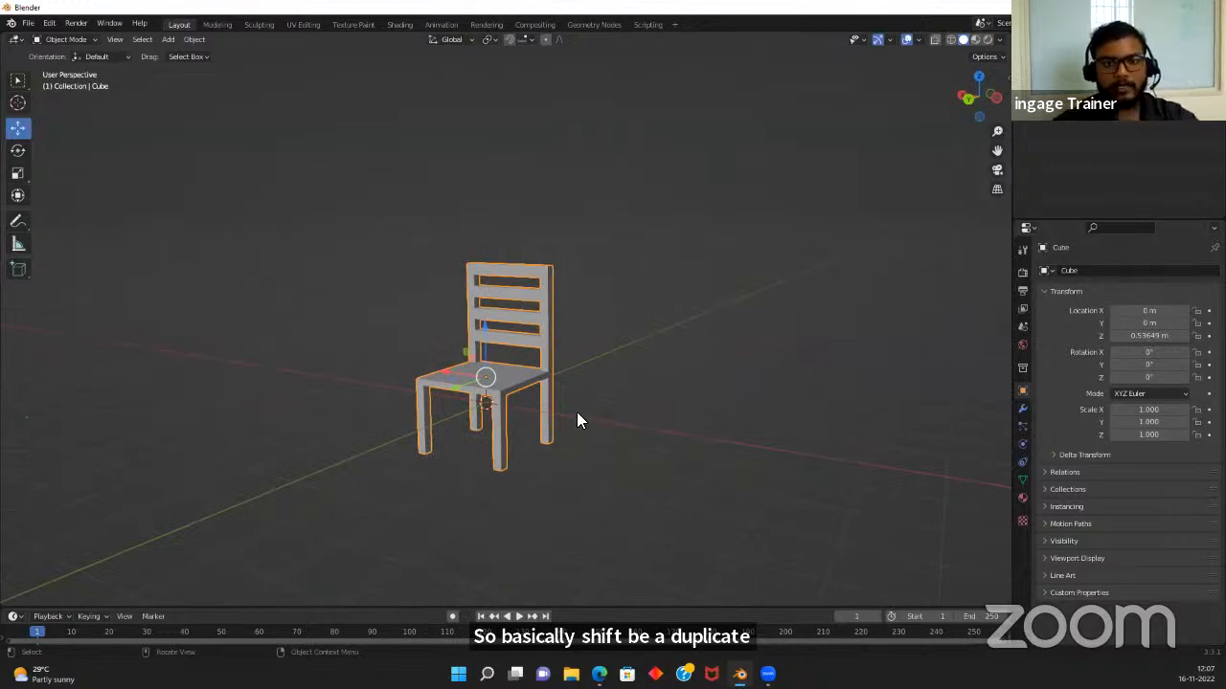
{"action": "key", "text": "Tab"}
{"action": "scroll", "coordinate": [544, 412], "scroll_direction": "up", "scroll_amount": 3}
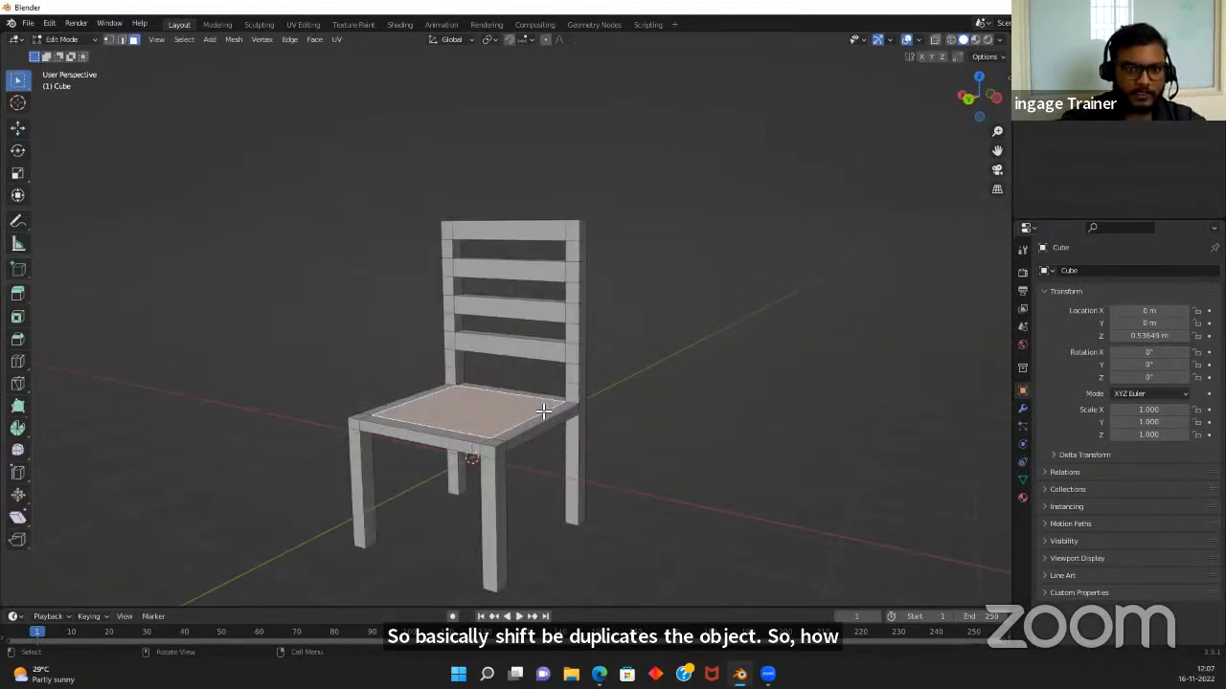
{"action": "scroll", "coordinate": [586, 486], "scroll_direction": "up", "scroll_amount": 2}
{"action": "middle_click_drag", "start_coordinate": [496, 484], "coordinate": [521, 459], "text": "shift"}
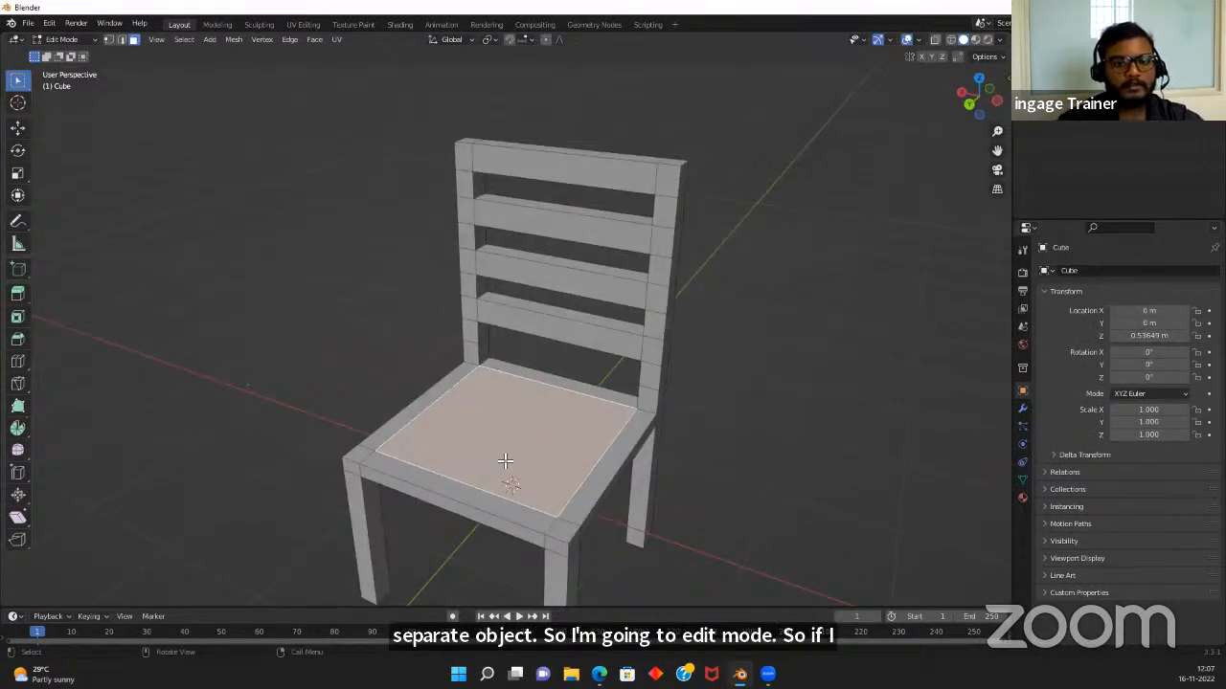
Separate the selected inner top face of the seat into its own object
{"action": "key", "text": "p"}
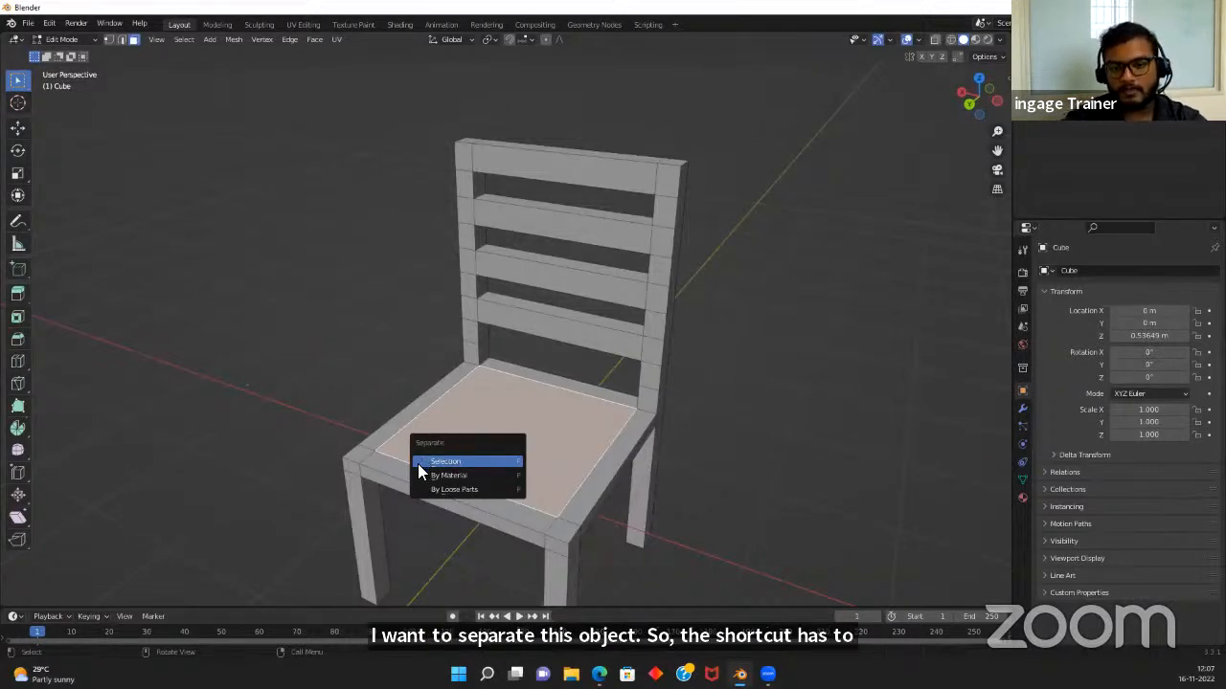
{"action": "left_click", "coordinate": [788, 419]}
{"action": "left_click", "coordinate": [506, 441]}
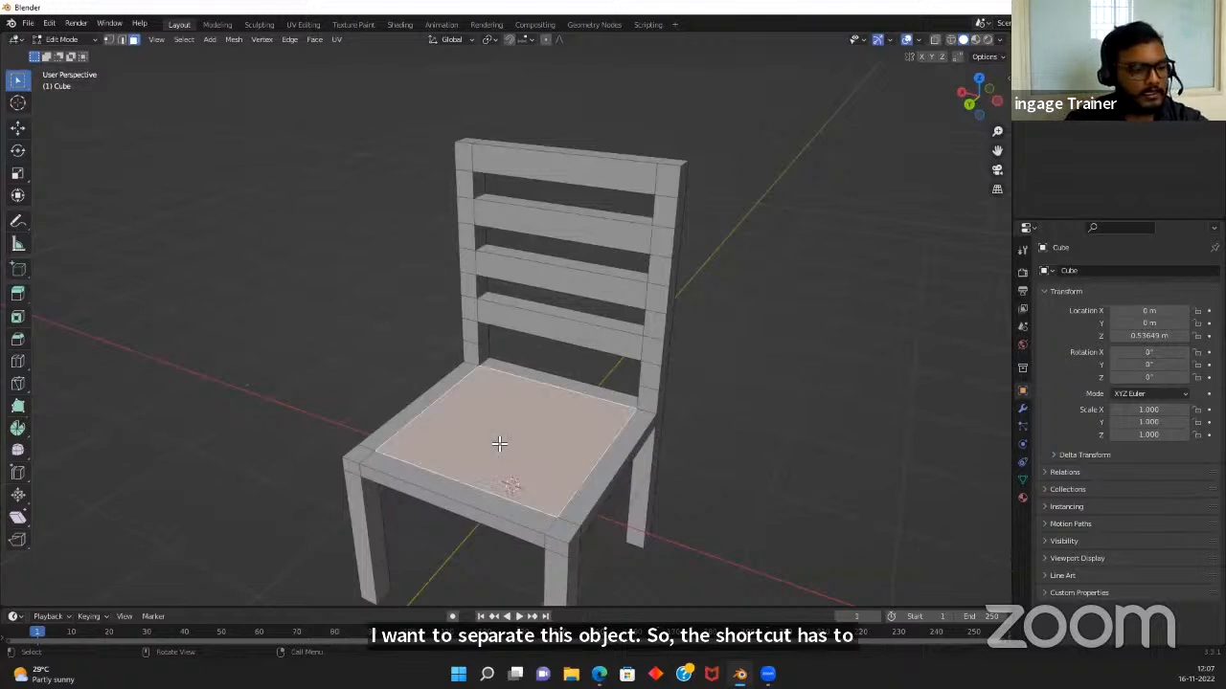
{"action": "key", "text": "p"}
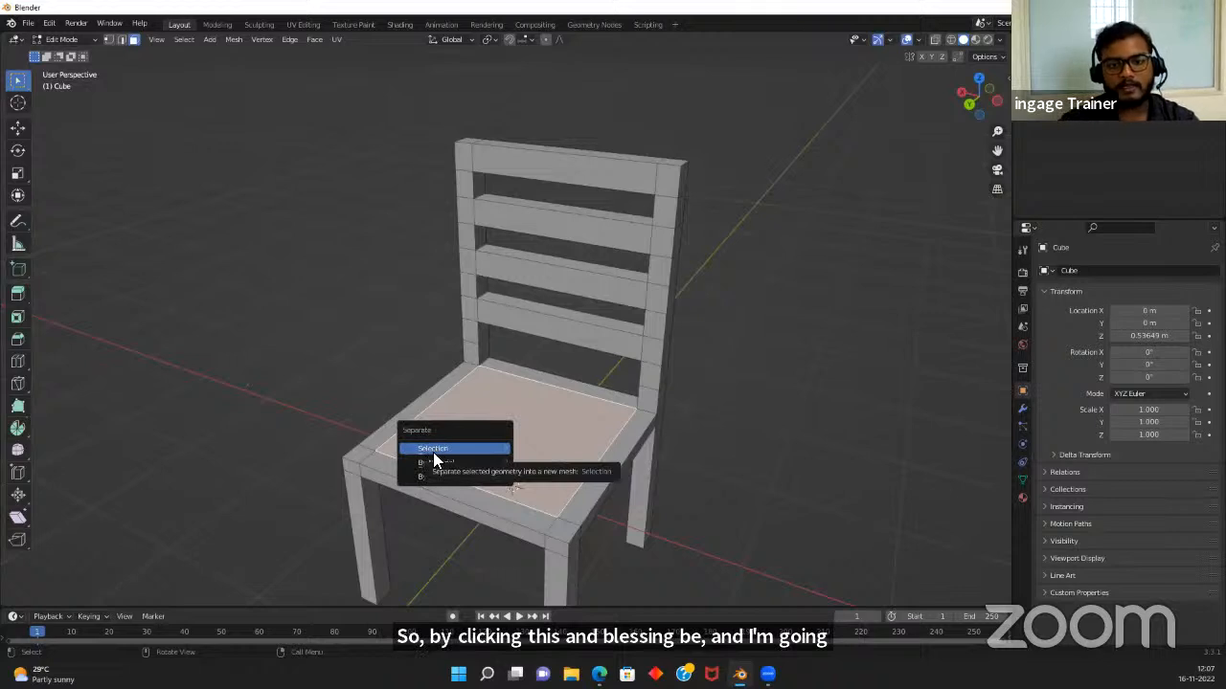
{"action": "left_click", "coordinate": [431, 450]}
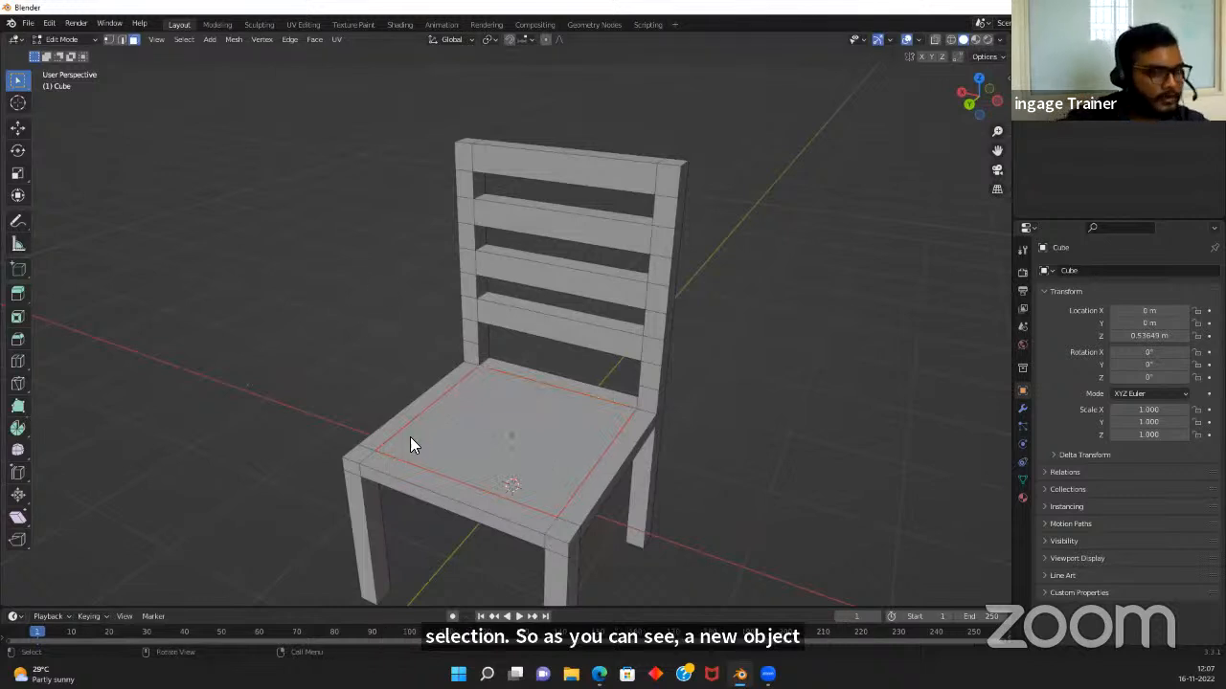
Switch to Object Mode and move the separated seat face beside the backrest, to about X 2.13 m and Z 1.83 m
{"action": "key", "text": "Tab"}
{"action": "key", "text": "Tab"}
{"action": "key", "text": "Tab"}
{"action": "left_click", "coordinate": [574, 438]}
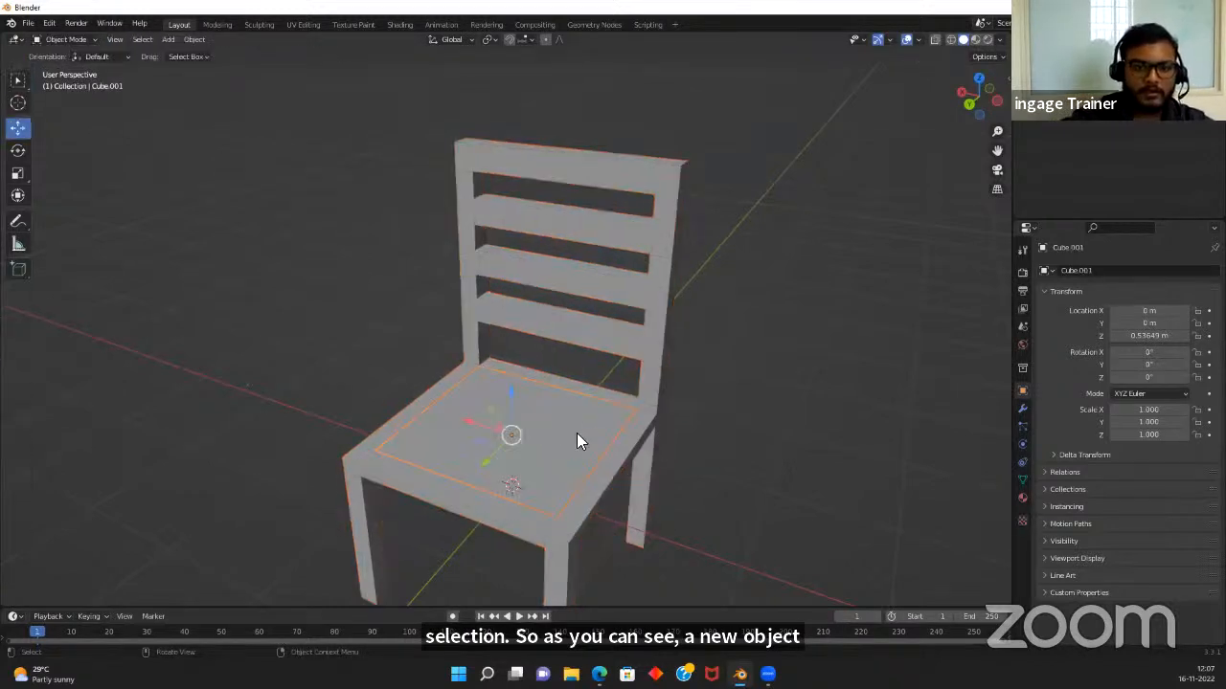
{"action": "left_click_drag", "start_coordinate": [513, 388], "coordinate": [248, 274]}
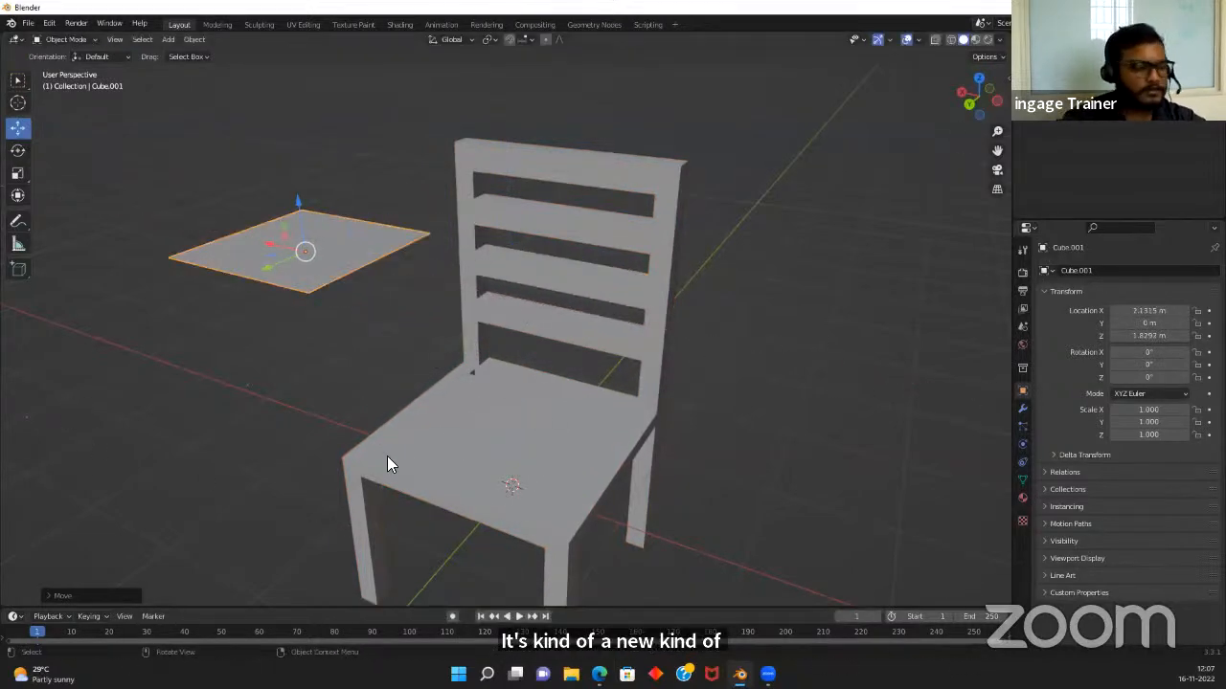
Examine the open seat of the chair mesh in Edit Mode, and return to Object Mode
{"action": "key", "text": "Tab"}
{"action": "key", "text": "Tab"}
{"action": "left_click", "coordinate": [480, 418]}
{"action": "key", "text": "Tab"}
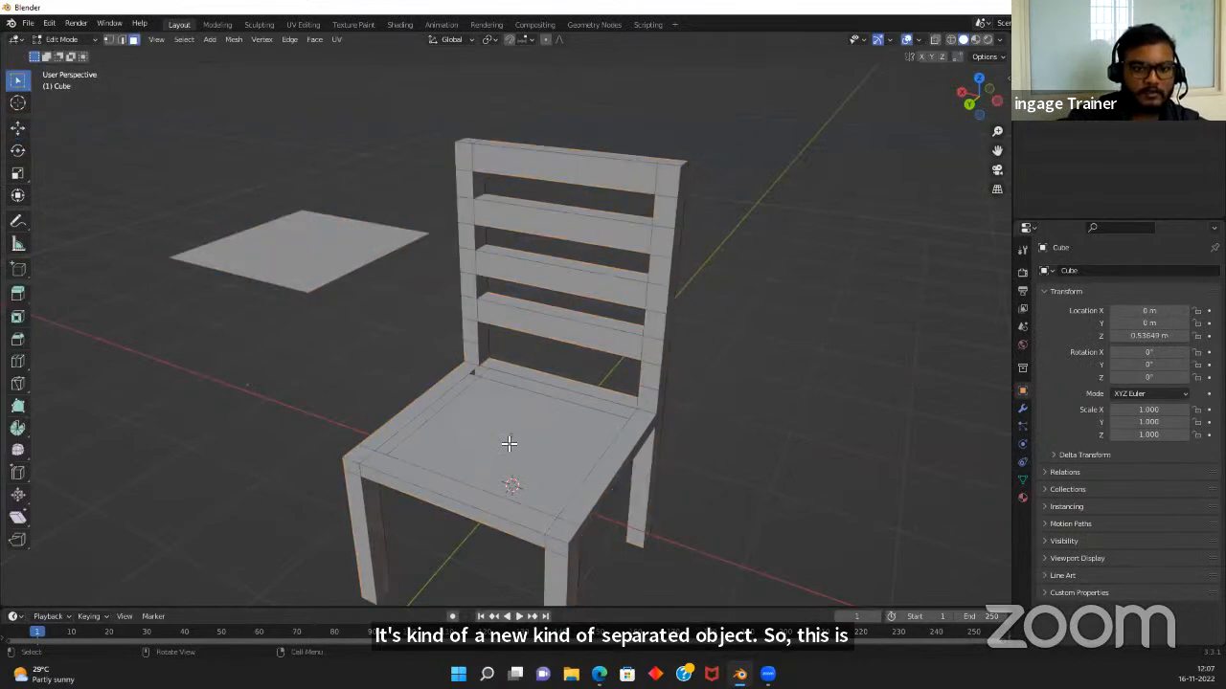
{"action": "mouse_move", "coordinate": [508, 443]}
{"action": "middle_mouse_down"}
{"action": "mouse_move", "coordinate": [432, 405]}
{"action": "mouse_move", "coordinate": [507, 427]}
{"action": "middle_mouse_up"}
{"action": "scroll", "coordinate": [583, 484], "scroll_direction": "up", "scroll_amount": 4}
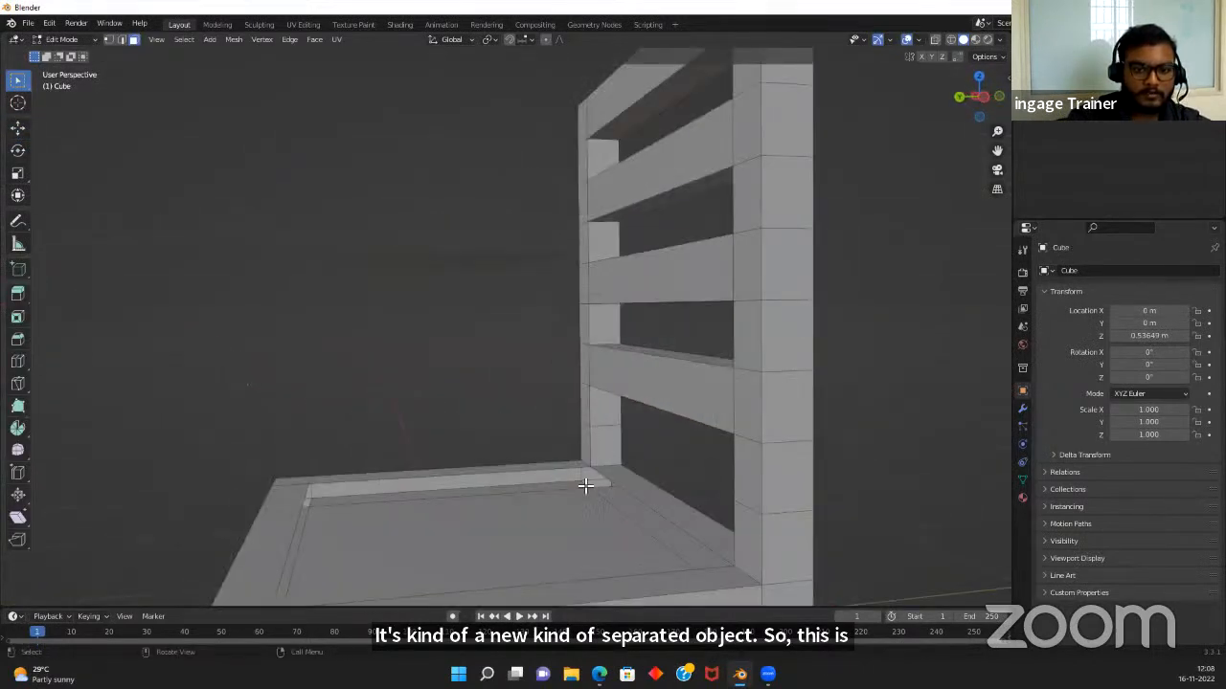
{"action": "scroll", "coordinate": [432, 367], "scroll_direction": "down", "scroll_amount": 5}
{"action": "key", "text": "Tab"}
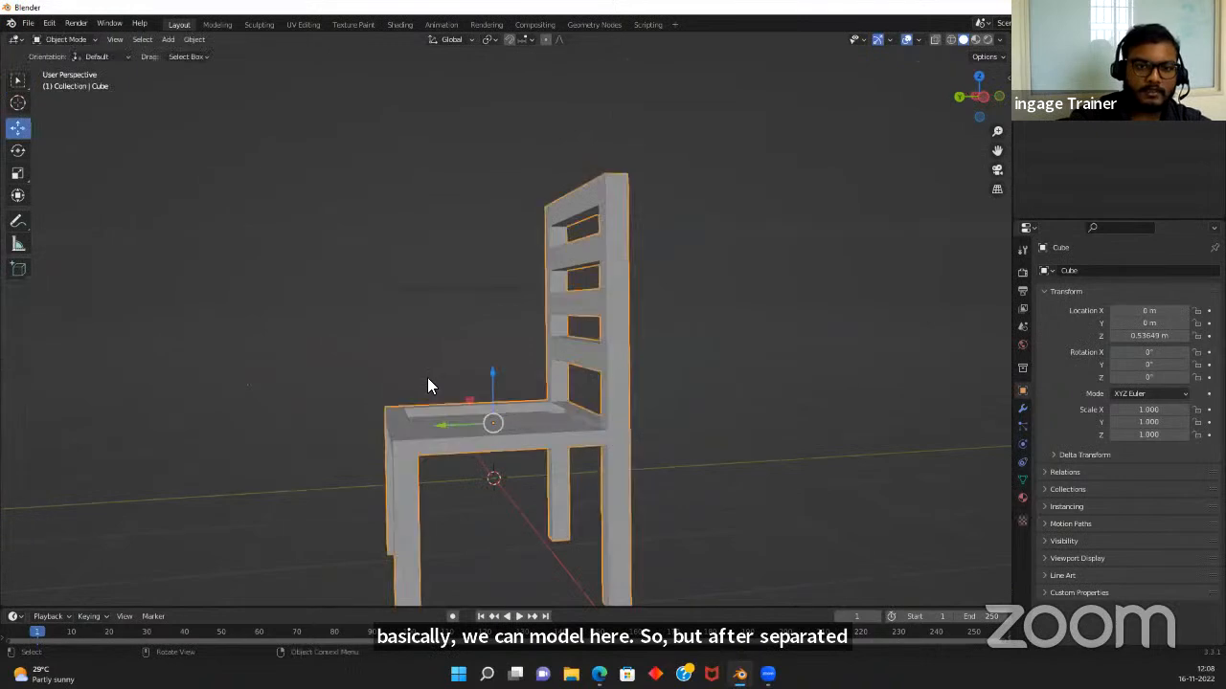
Undo the move and the separation of the seat face, back to the chair's Edit Mode
{"action": "key", "text": "ctrl+z"}
{"action": "key", "text": "ctrl+z"}
{"action": "key", "text": "ctrl+z"}
{"action": "key", "text": "ctrl+z"}
{"action": "key", "text": "ctrl+z"}
{"action": "key", "text": "ctrl+z"}
{"action": "key", "text": "ctrl+z"}
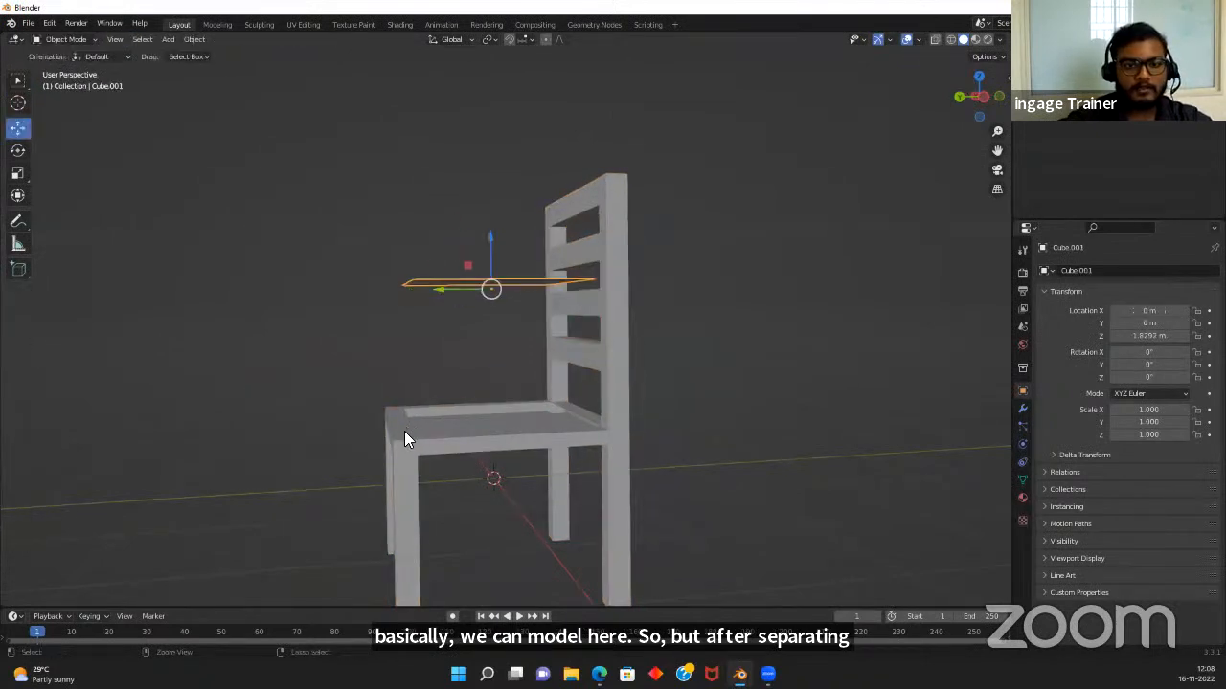
{"action": "middle_click_drag", "start_coordinate": [425, 413], "coordinate": [487, 427]}
{"action": "key", "text": "ctrl+z"}
{"action": "key", "text": "ctrl+z"}
{"action": "key", "text": "ctrl+z"}
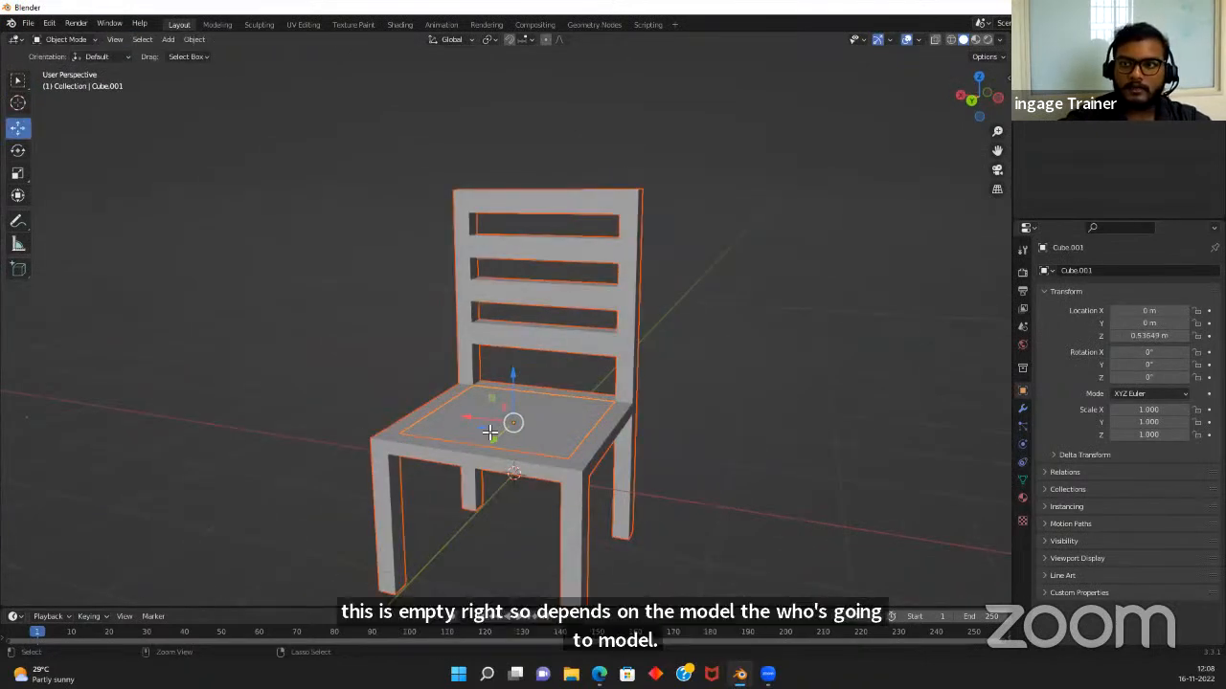
{"action": "key", "text": "ctrl+z"}
{"action": "key", "text": "ctrl+z"}
{"action": "key", "text": "ctrl+z"}
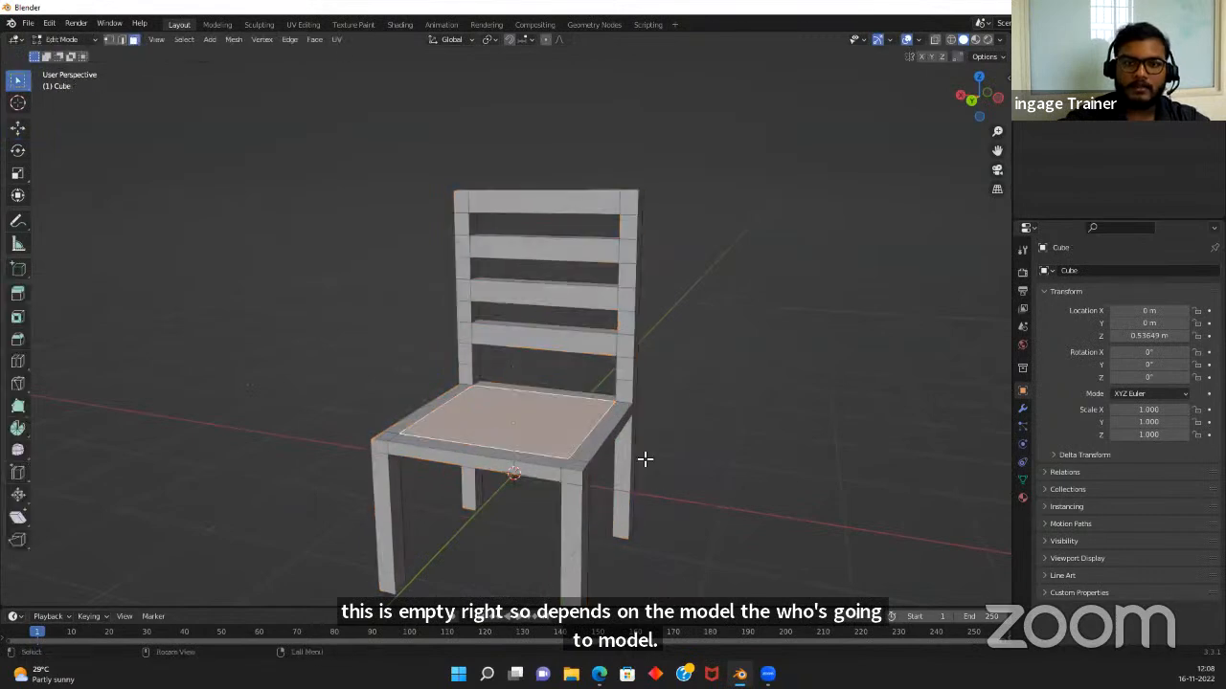
Clear the face selection on the seat, and return the chair to Object Mode with the Move tool active
{"action": "left_click", "coordinate": [609, 434]}
{"action": "middle_click_drag", "start_coordinate": [677, 497], "coordinate": [725, 504]}
{"action": "left_click", "coordinate": [725, 504]}
{"action": "left_click", "coordinate": [428, 417]}
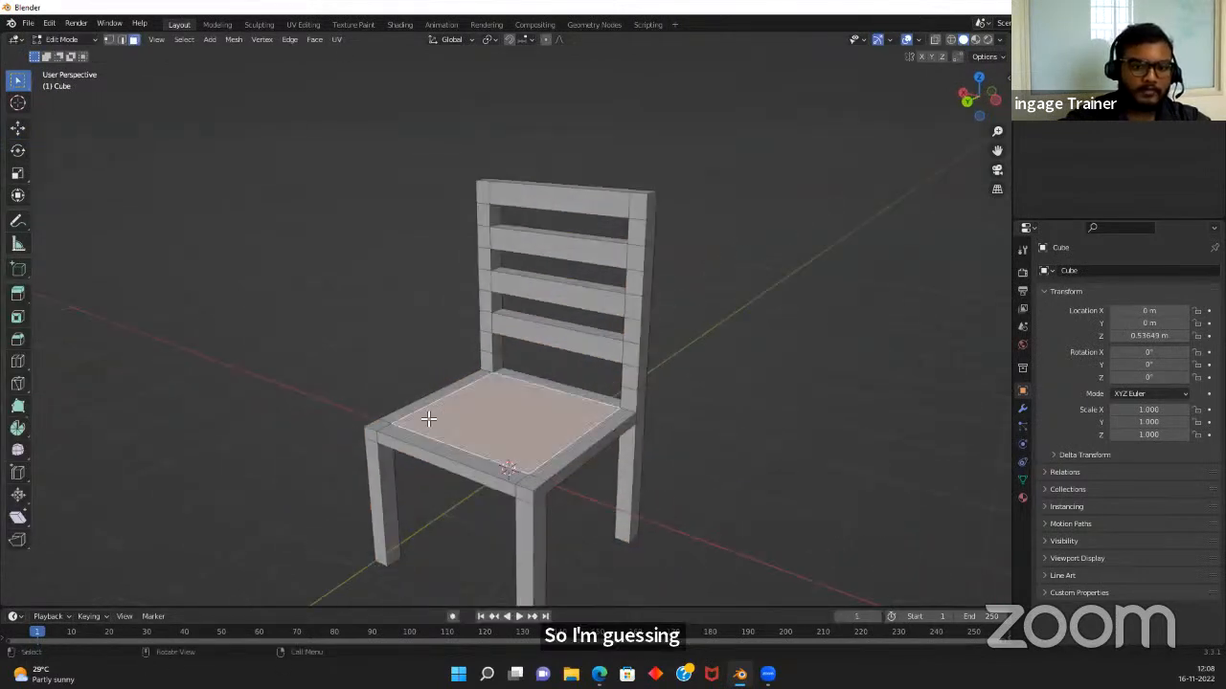
{"action": "left_click", "coordinate": [441, 531]}
{"action": "left_click", "coordinate": [479, 521]}
{"action": "left_click", "coordinate": [601, 430]}
{"action": "left_click", "coordinate": [684, 482]}
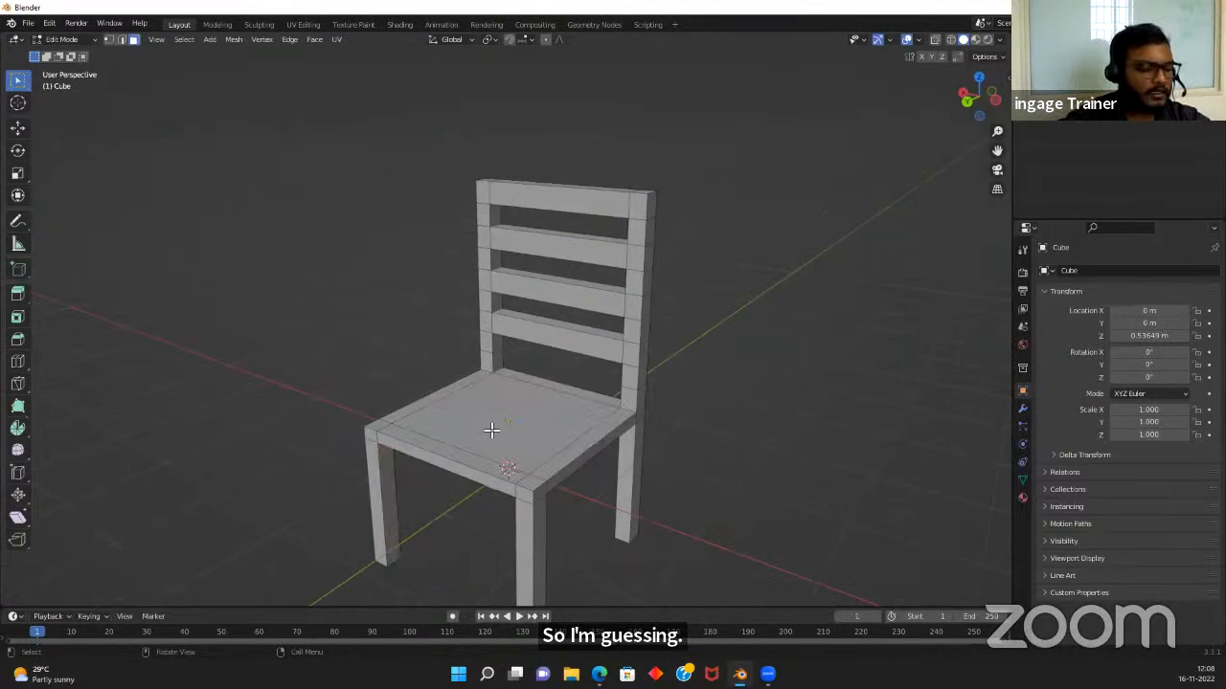
{"action": "key", "text": "Tab"}
{"action": "key", "text": "shift+space"}
{"action": "key", "text": "g"}
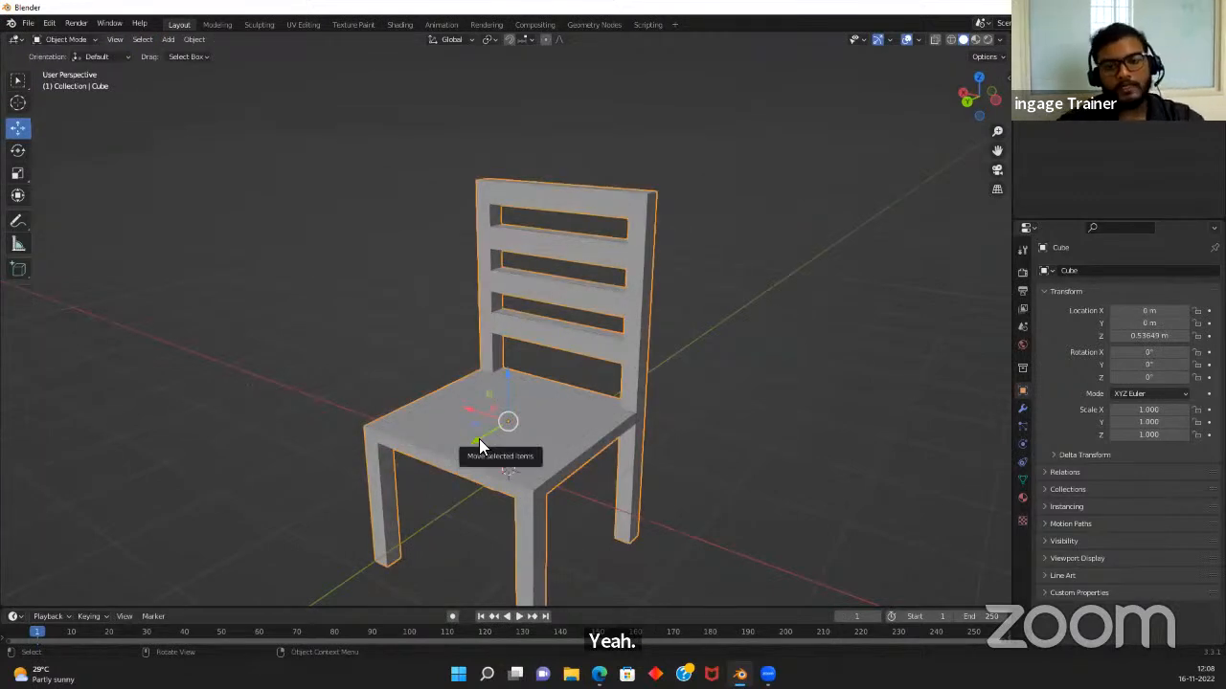
Duplicate the chair and place the copy about 2.93 m away in the negative X direction
{"action": "scroll", "coordinate": [611, 431], "scroll_direction": "down", "scroll_amount": 2}
{"action": "scroll", "coordinate": [611, 427], "scroll_direction": "up", "scroll_amount": 2}
{"action": "scroll", "coordinate": [610, 427], "scroll_direction": "down", "scroll_amount": 2}
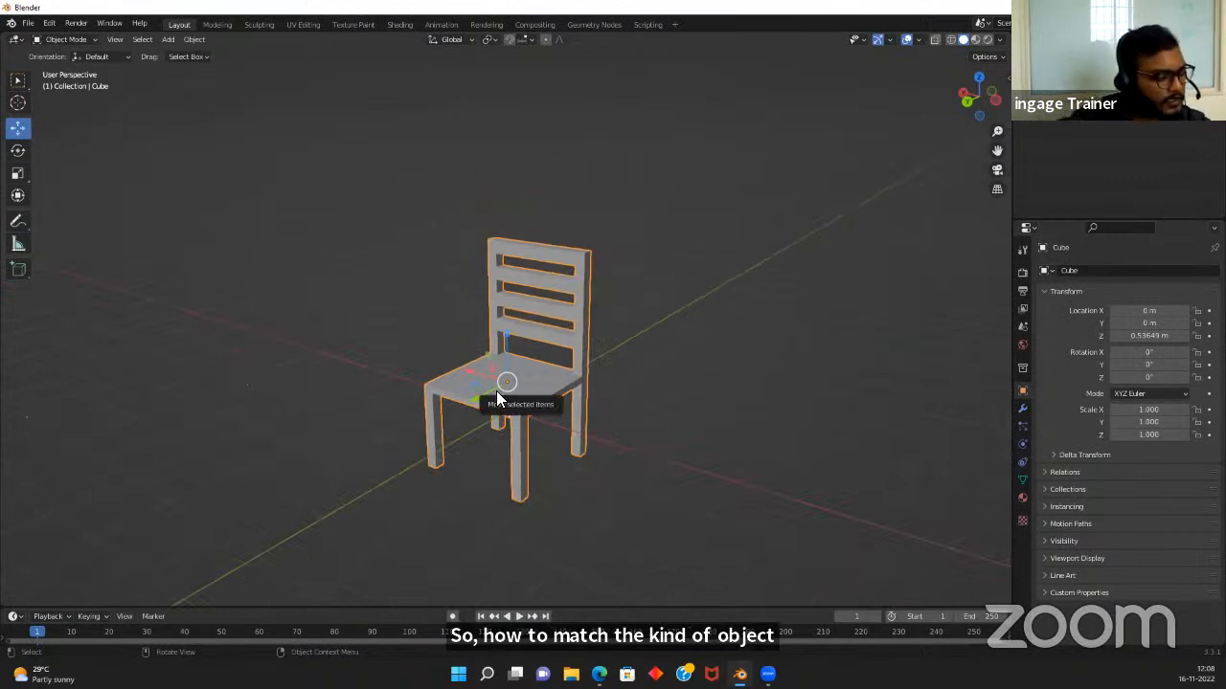
{"action": "key", "text": "shift+d"}
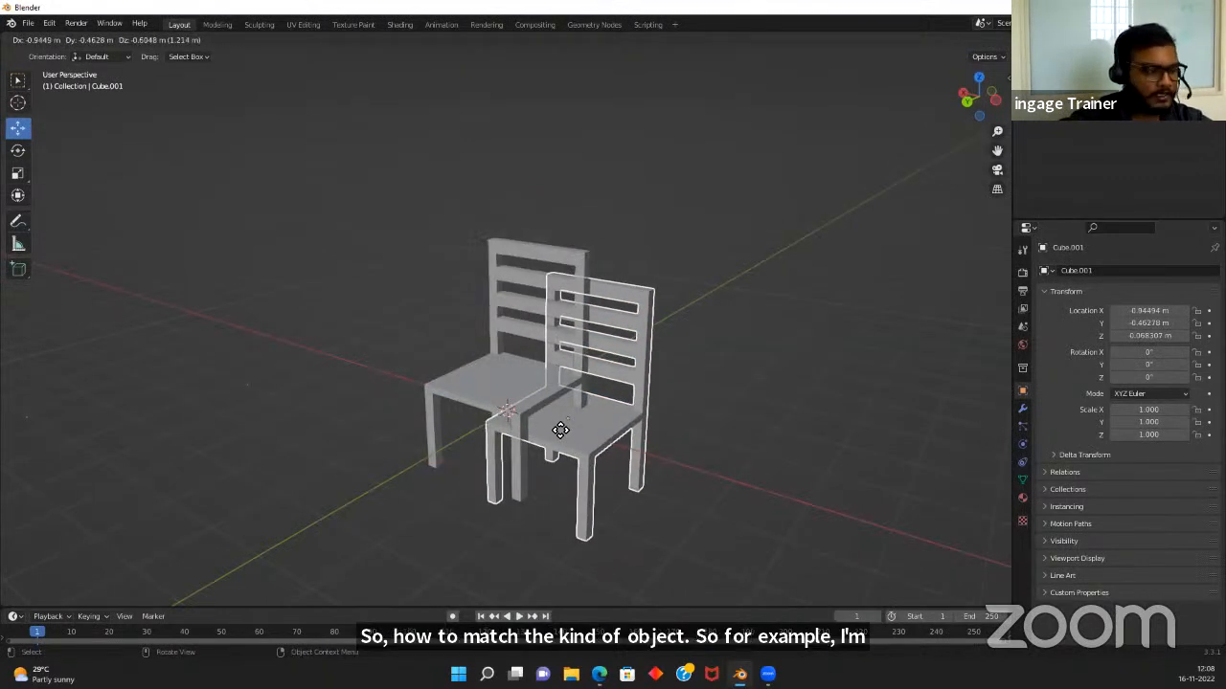
{"action": "key", "text": "x"}
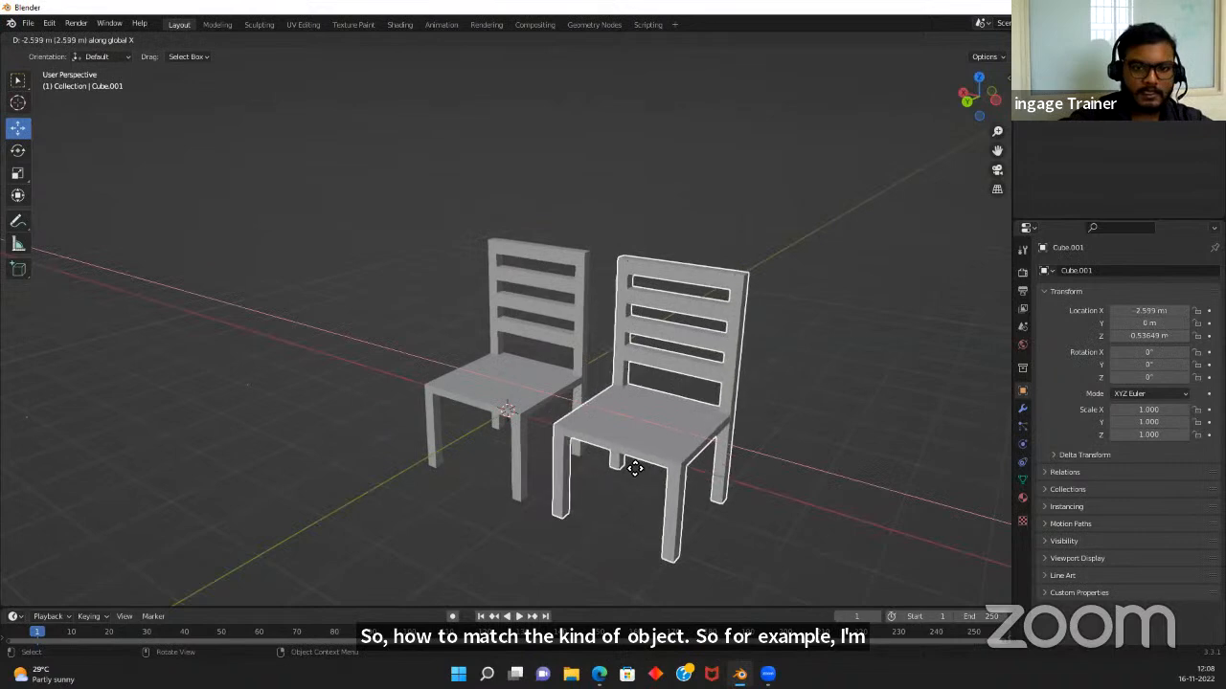
{"action": "left_click", "coordinate": [644, 473]}
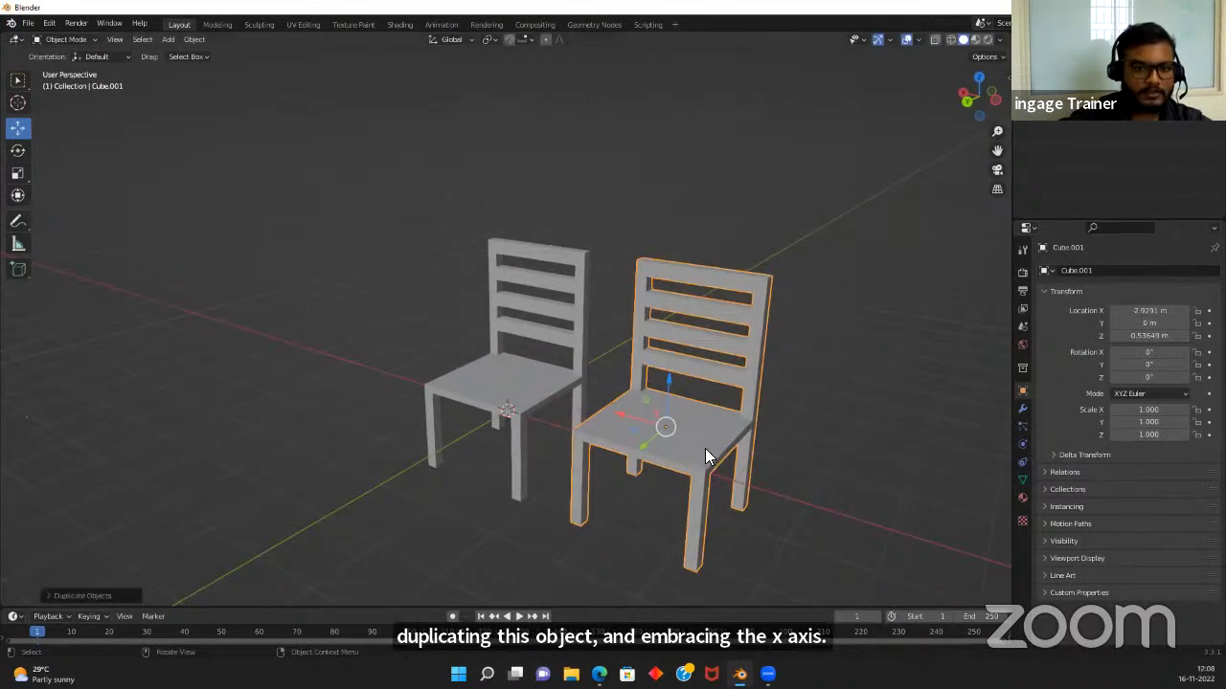
Duplicate the second chair and place the new copy about 3.66 m behind it in the negative Y direction
{"action": "middle_click_drag", "start_coordinate": [734, 500], "coordinate": [715, 514]}
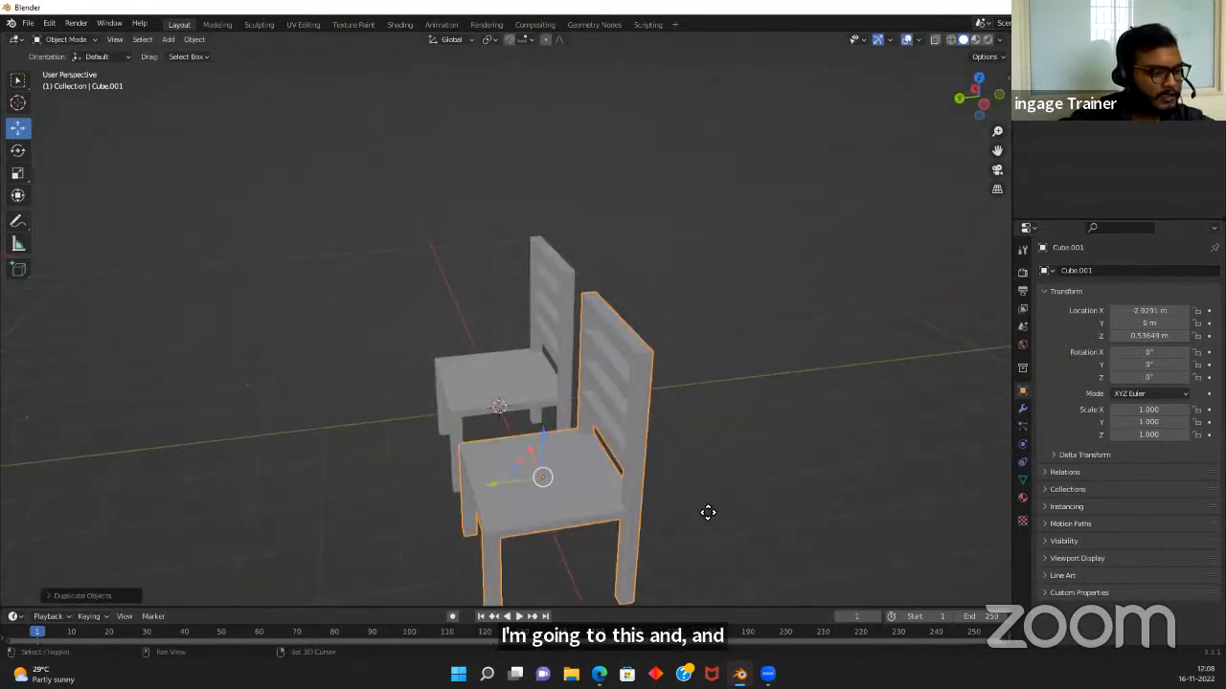
{"action": "key", "text": "shift+d"}
{"action": "key", "text": "y"}
{"action": "left_click", "coordinate": [856, 452]}
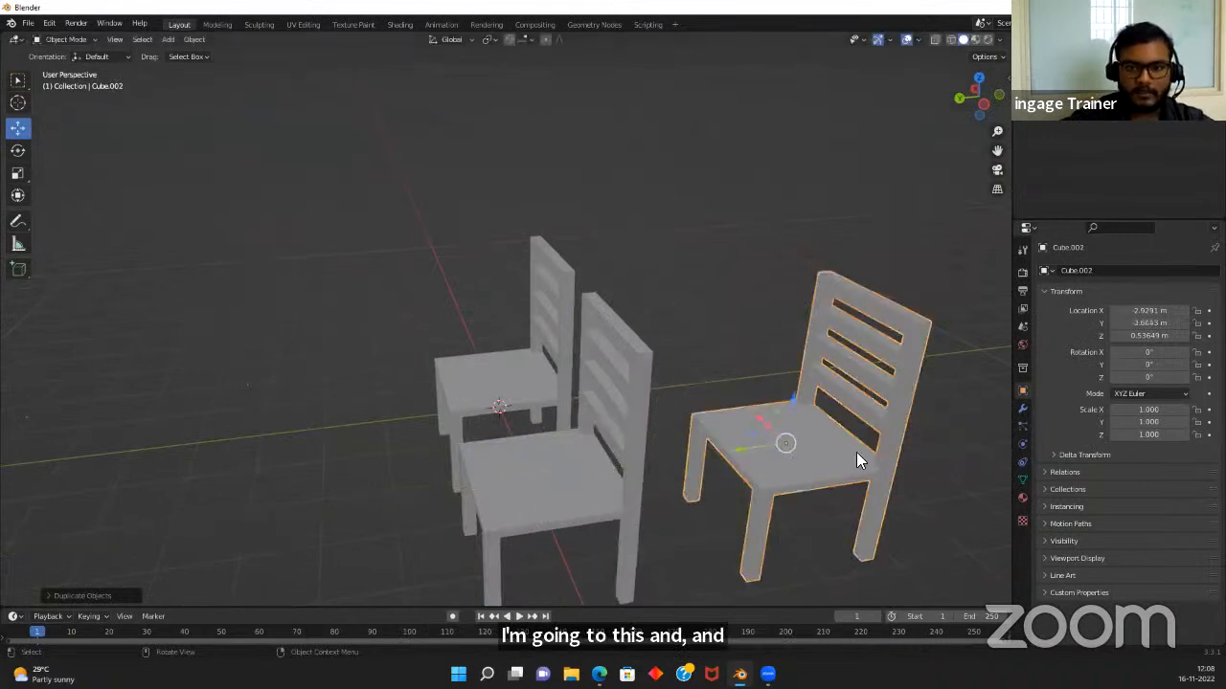
{"action": "scroll", "coordinate": [856, 452], "scroll_direction": "down", "scroll_amount": 4}
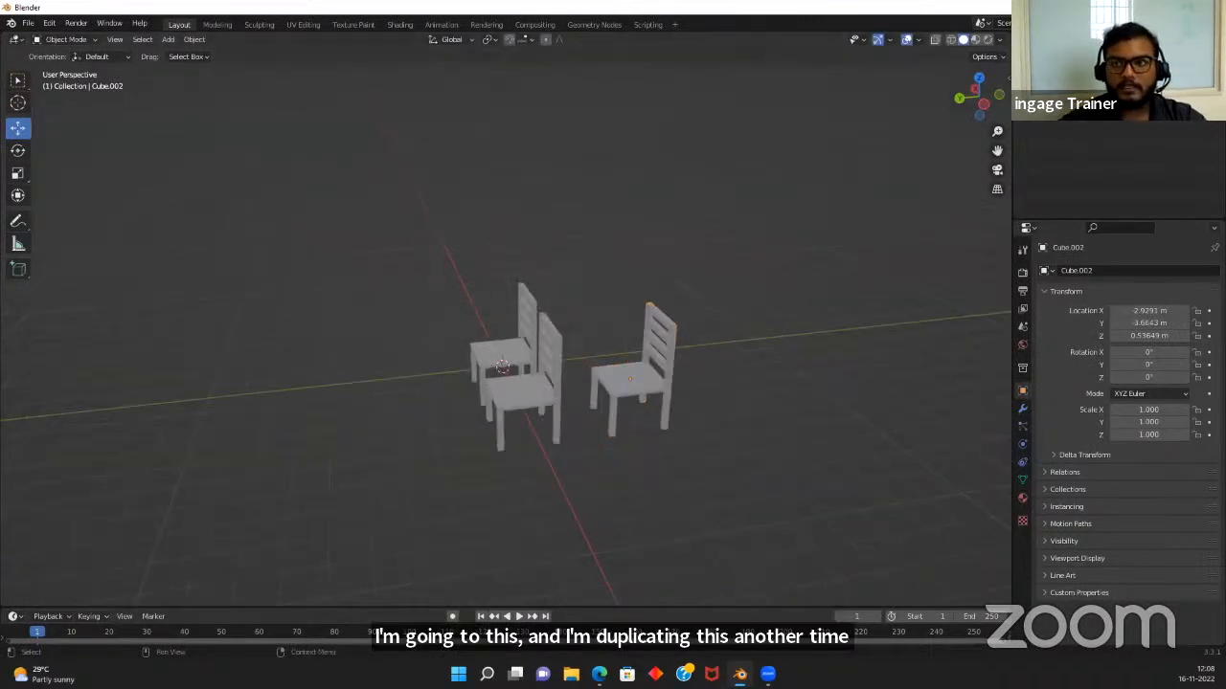
Select the original chair and the rear copy in turn to check the three chairs as separate objects
{"action": "left_click", "coordinate": [507, 352]}
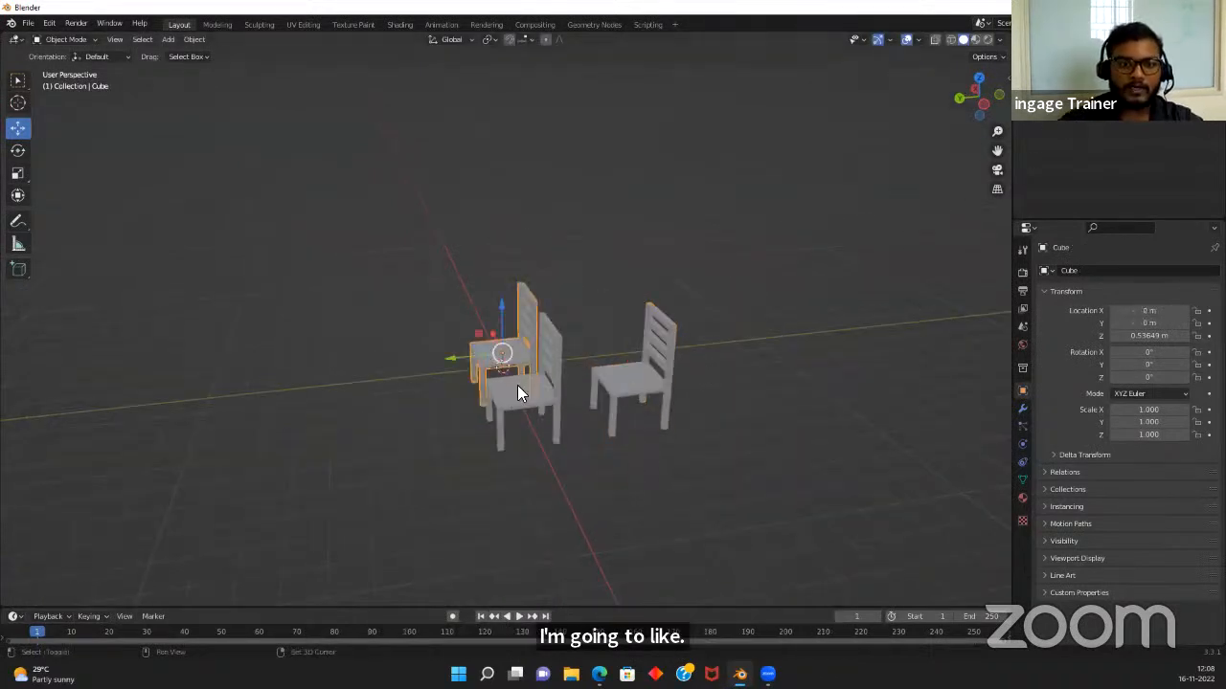
{"action": "left_click", "coordinate": [609, 369]}
{"action": "left_click", "coordinate": [540, 520]}
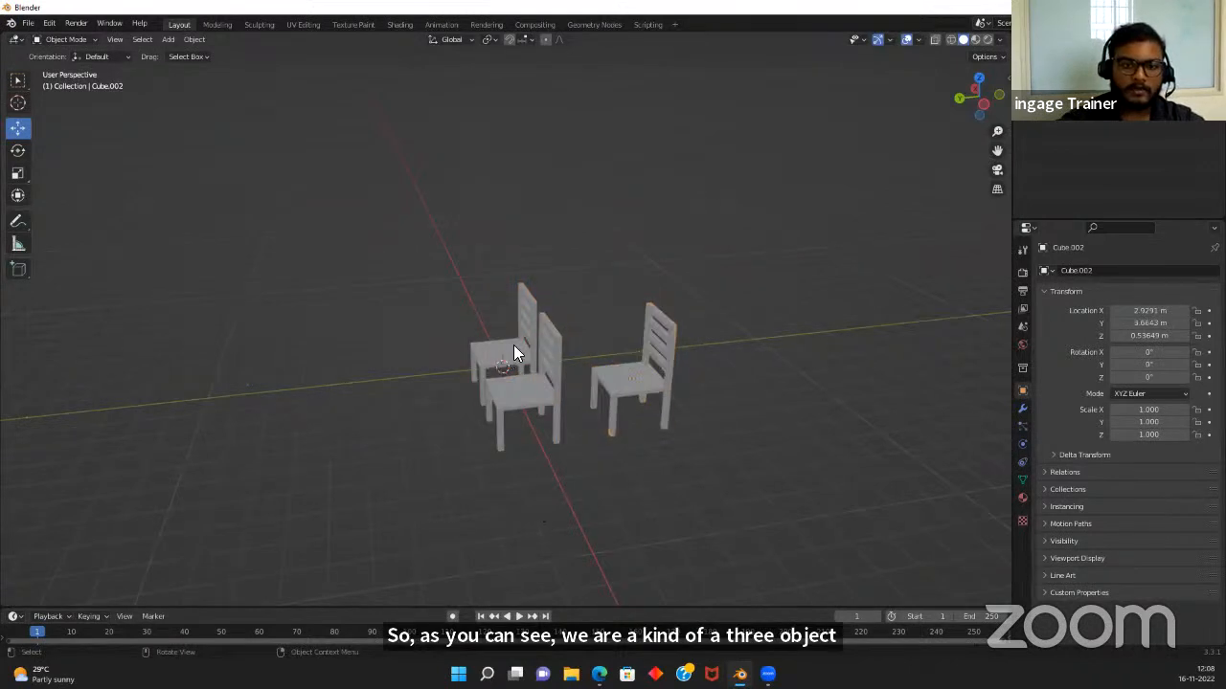
{"action": "left_click", "coordinate": [514, 352]}
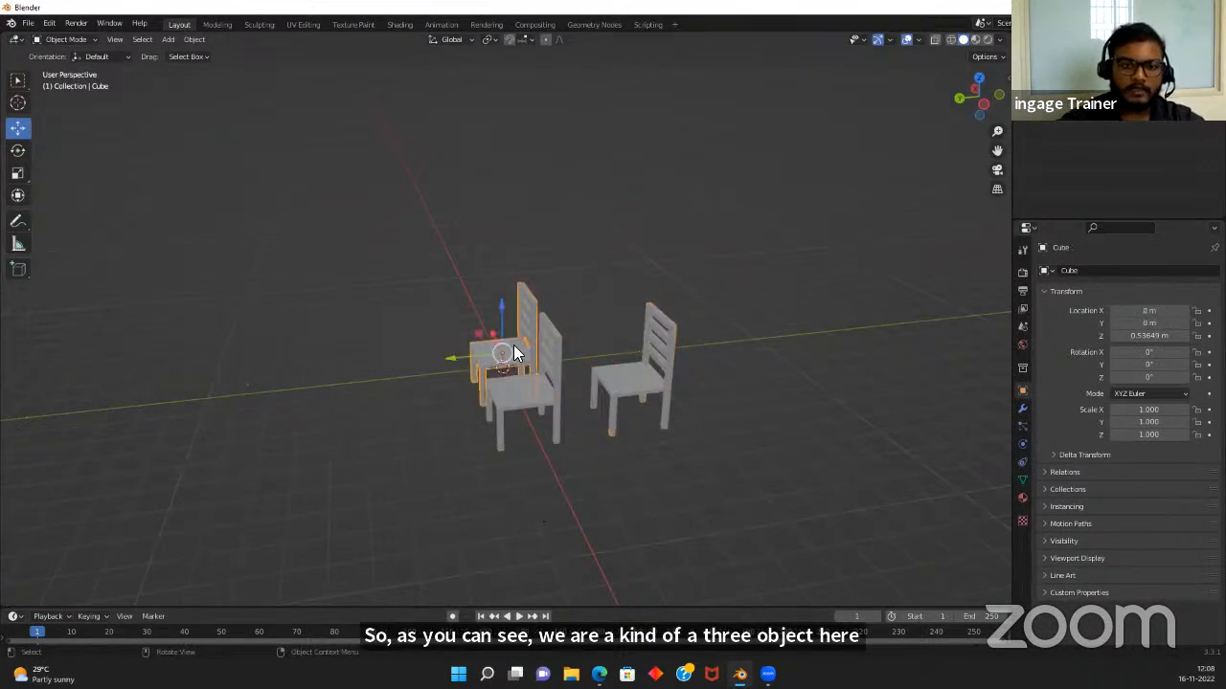
{"action": "left_click", "coordinate": [610, 380], "text": "shift"}
{"action": "middle_click_drag", "start_coordinate": [582, 380], "coordinate": [604, 361]}
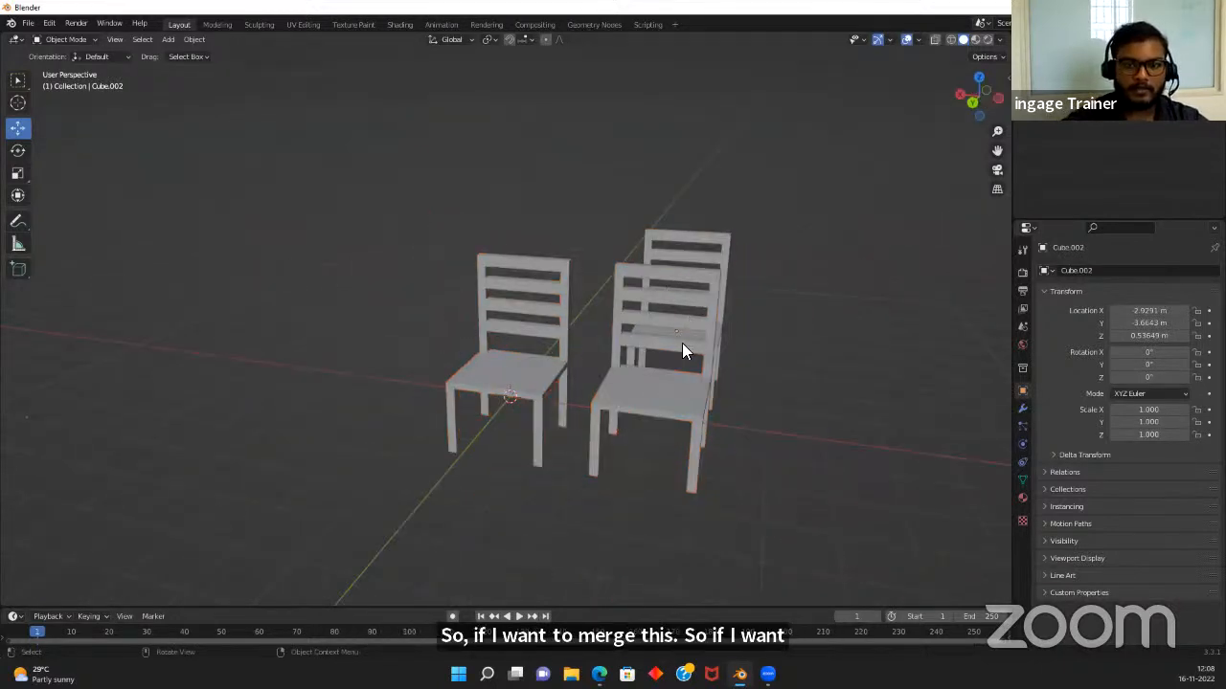
{"action": "middle_click_drag", "start_coordinate": [684, 350], "coordinate": [495, 389]}
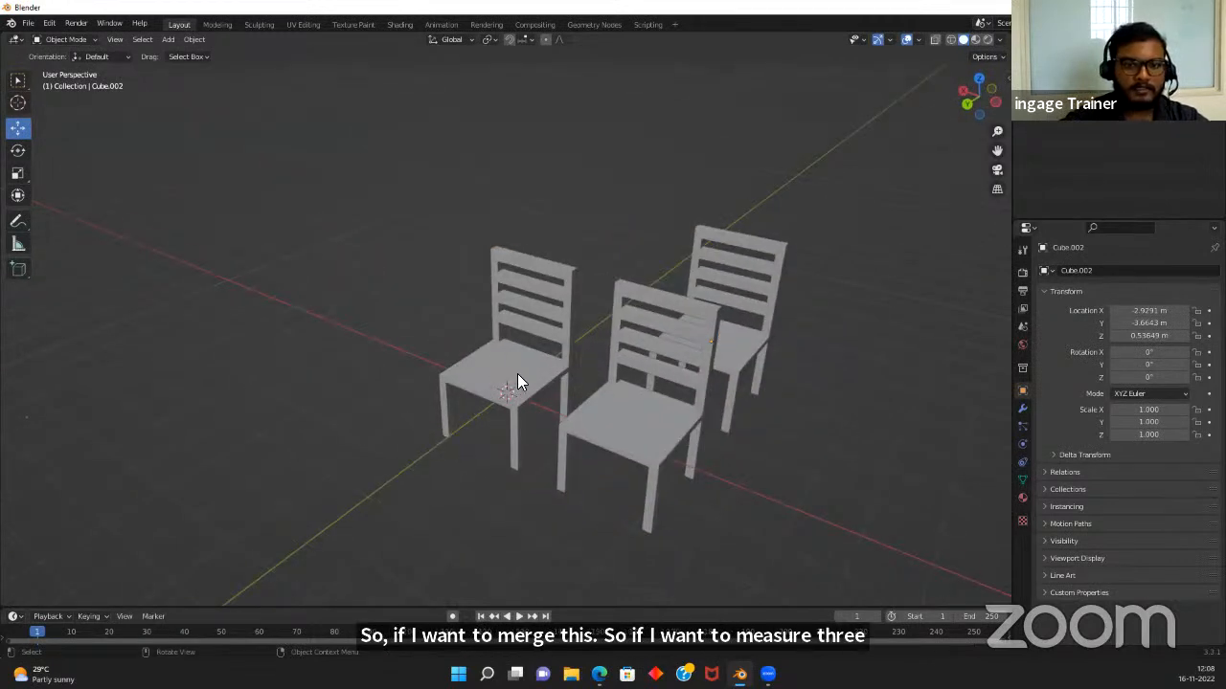
Select all three chairs with the rear copy as the active object, and join them into one object
{"action": "left_click", "coordinate": [518, 371]}
{"action": "left_click", "coordinate": [601, 405], "text": "shift"}
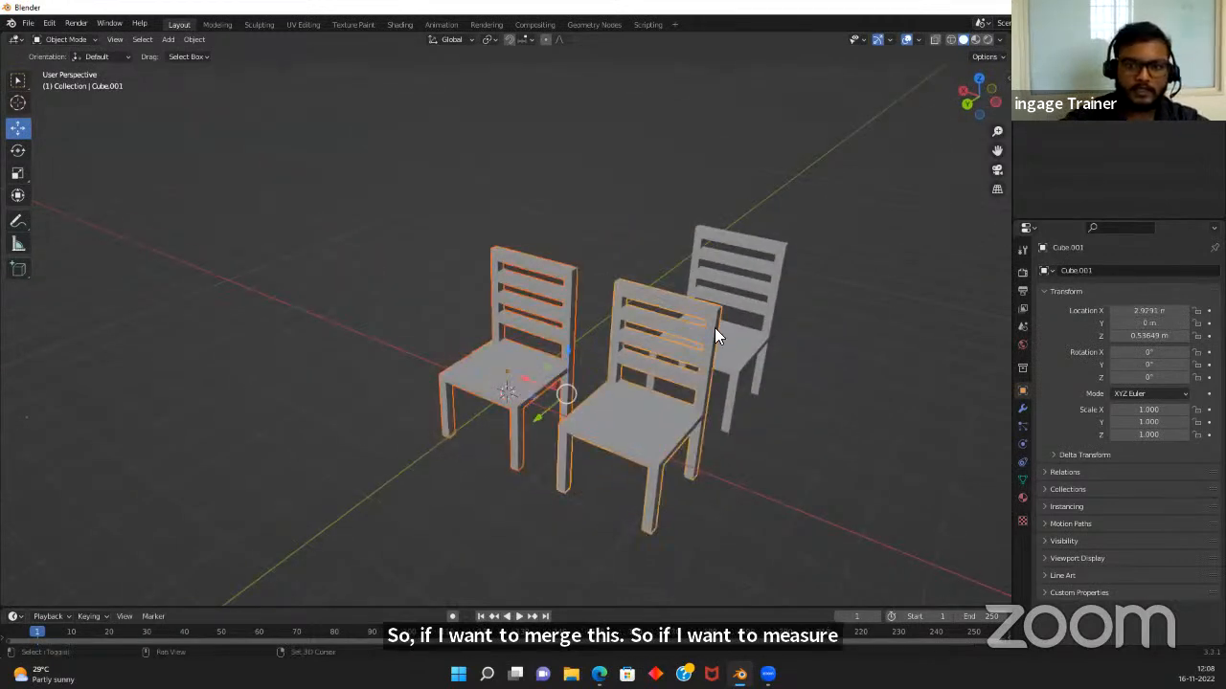
{"action": "left_click", "coordinate": [714, 327], "text": "shift"}
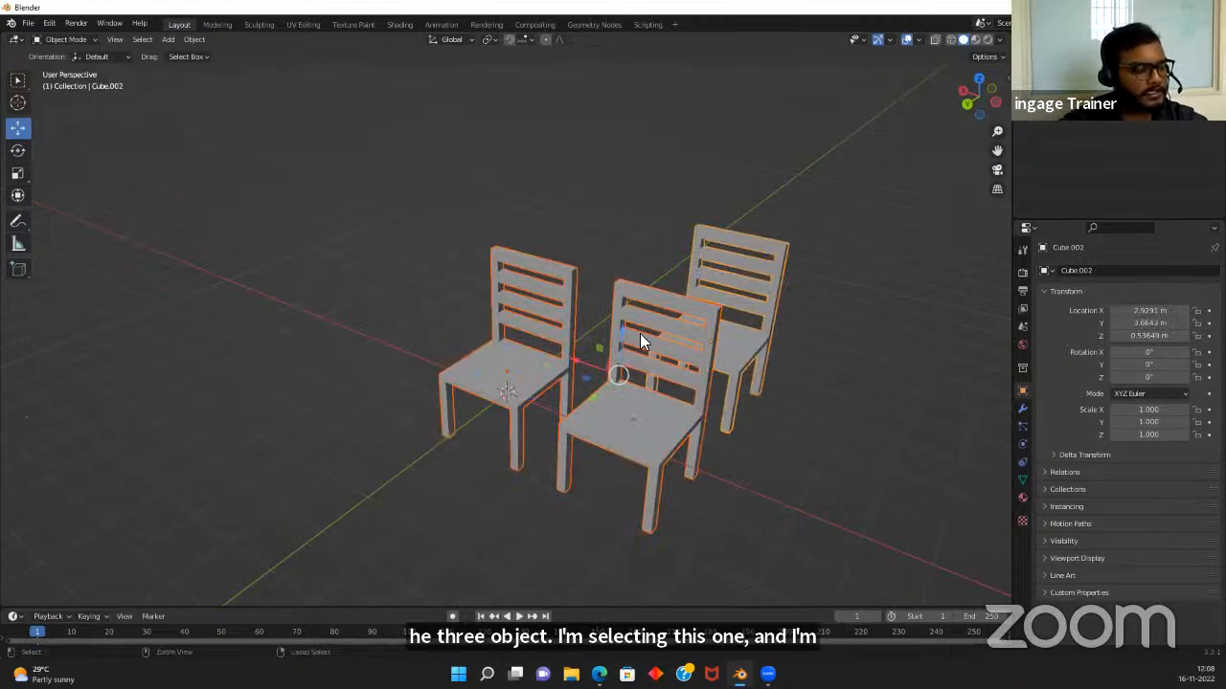
{"action": "key", "text": "ctrl+j"}
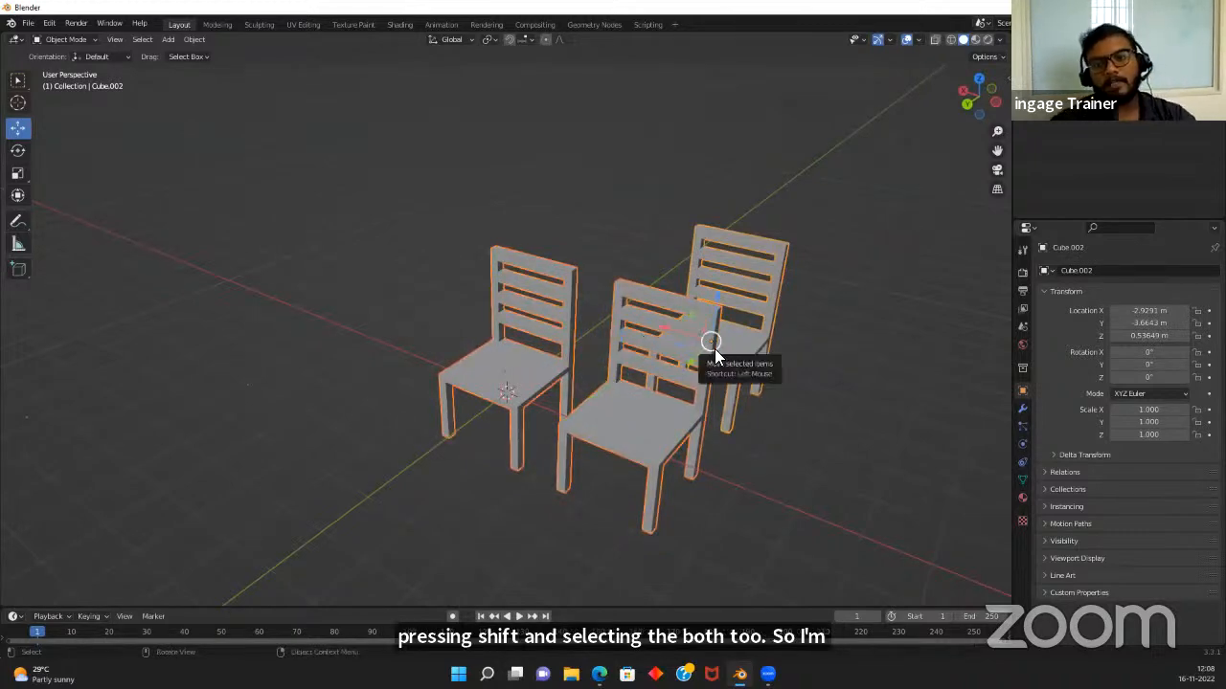
{"action": "middle_click_drag", "start_coordinate": [712, 377], "coordinate": [599, 391]}
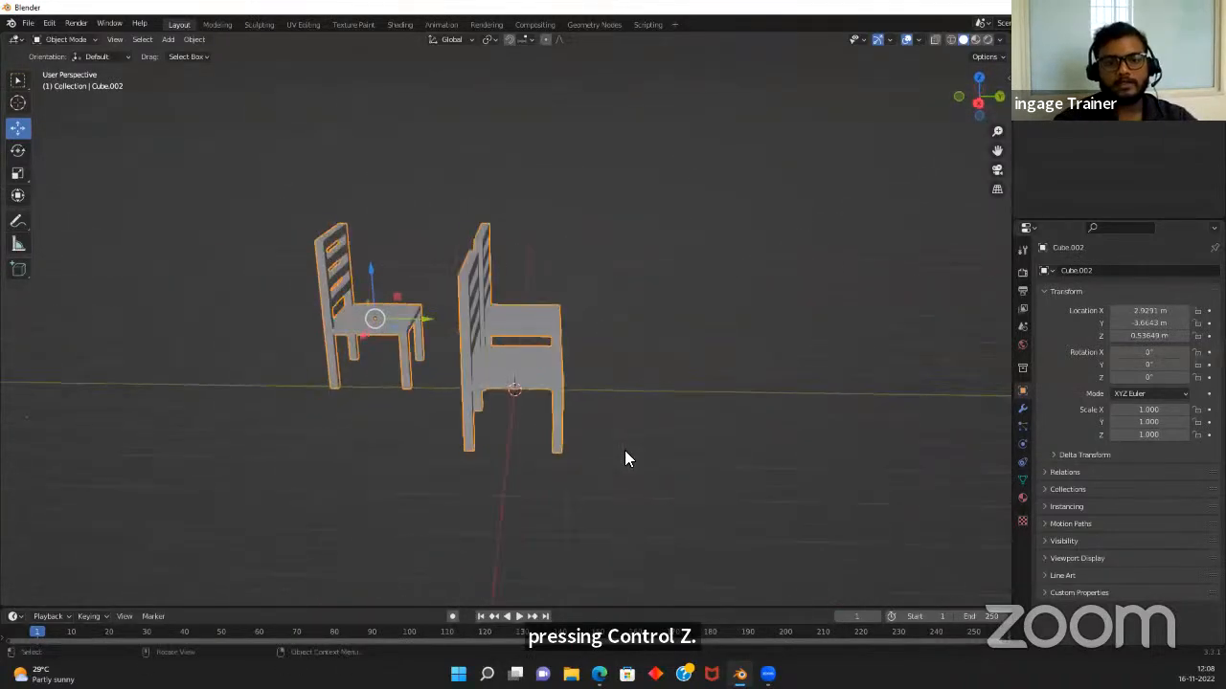
{"action": "key", "text": "ctrl+z"}
{"action": "key", "text": "ctrl+shift+z"}
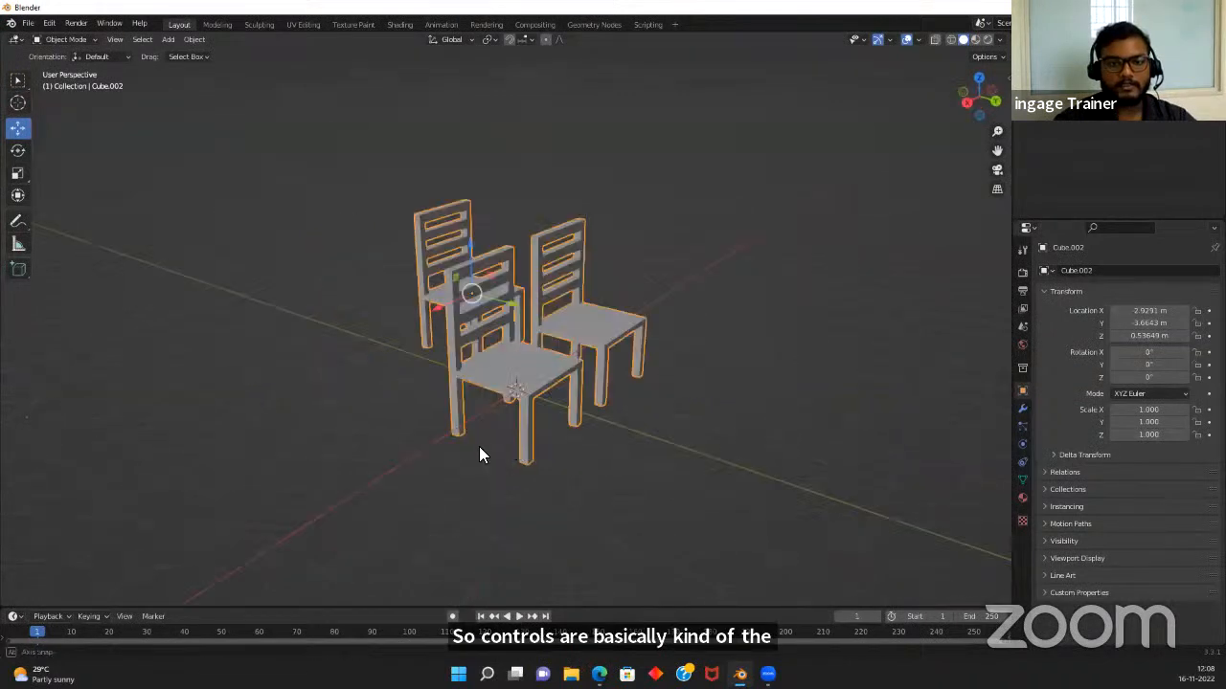
{"action": "middle_click_drag", "start_coordinate": [481, 448], "coordinate": [686, 269]}
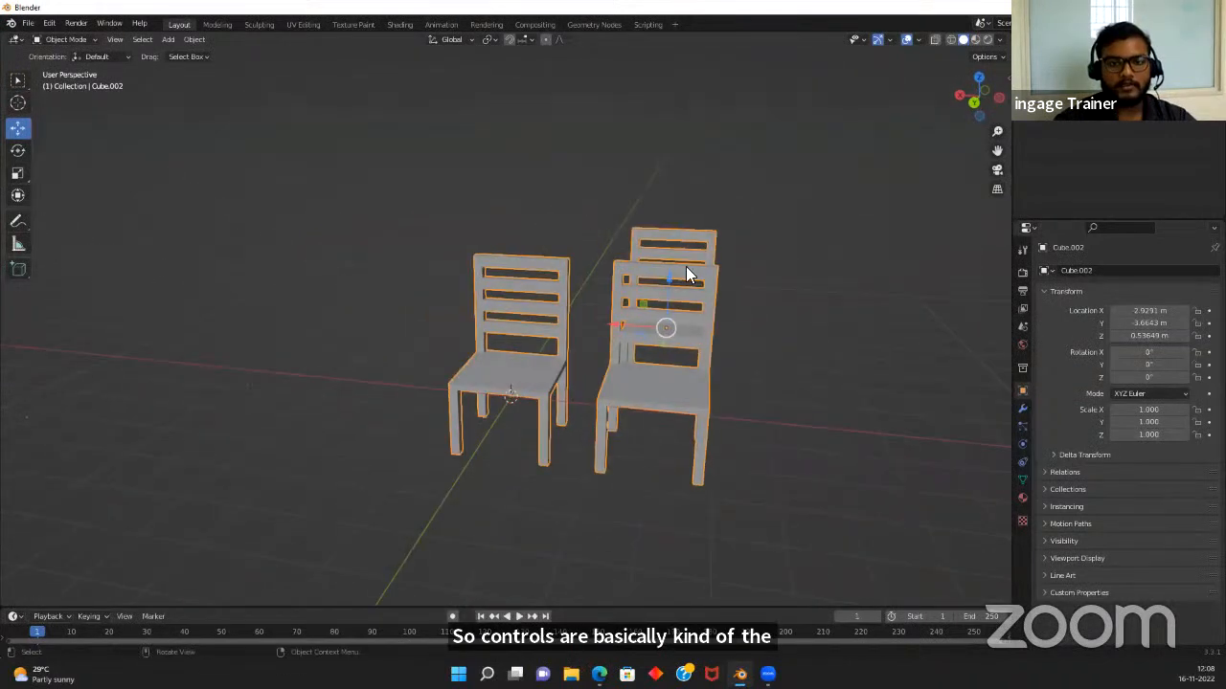
Undo the joining of the three chairs, and select only the copy directly beside the original along X
{"action": "key", "text": "ctrl+z"}
{"action": "key", "text": "ctrl+z"}
{"action": "key", "text": "ctrl+z"}
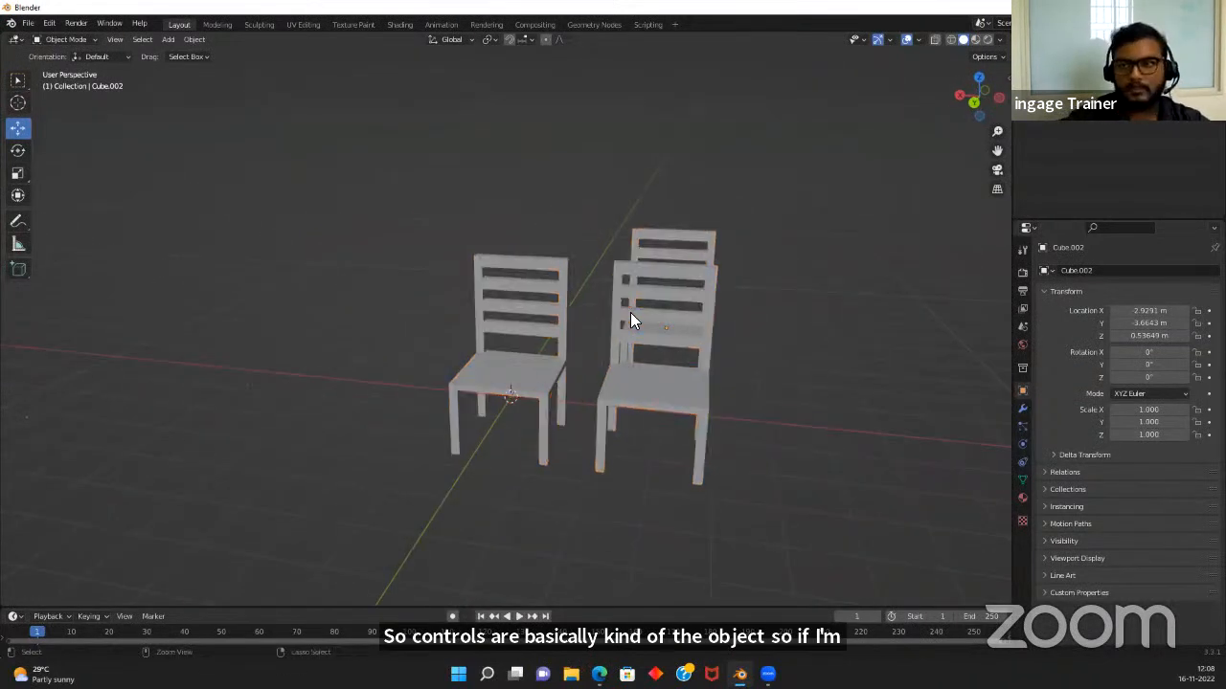
{"action": "left_click", "coordinate": [896, 188]}
{"action": "left_click", "coordinate": [661, 285]}
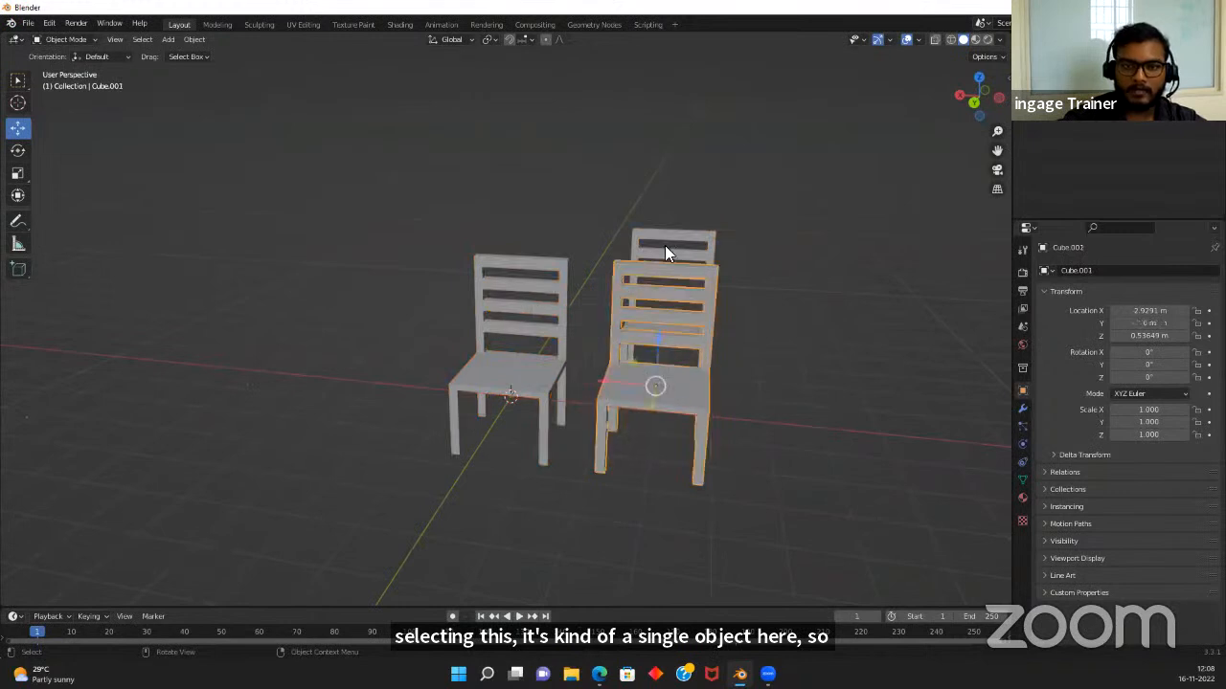
Select the rear chair copy together with the copy in front of it, and delete both, keeping only the original chair
{"action": "left_click", "coordinate": [666, 245]}
{"action": "key", "text": "z"}
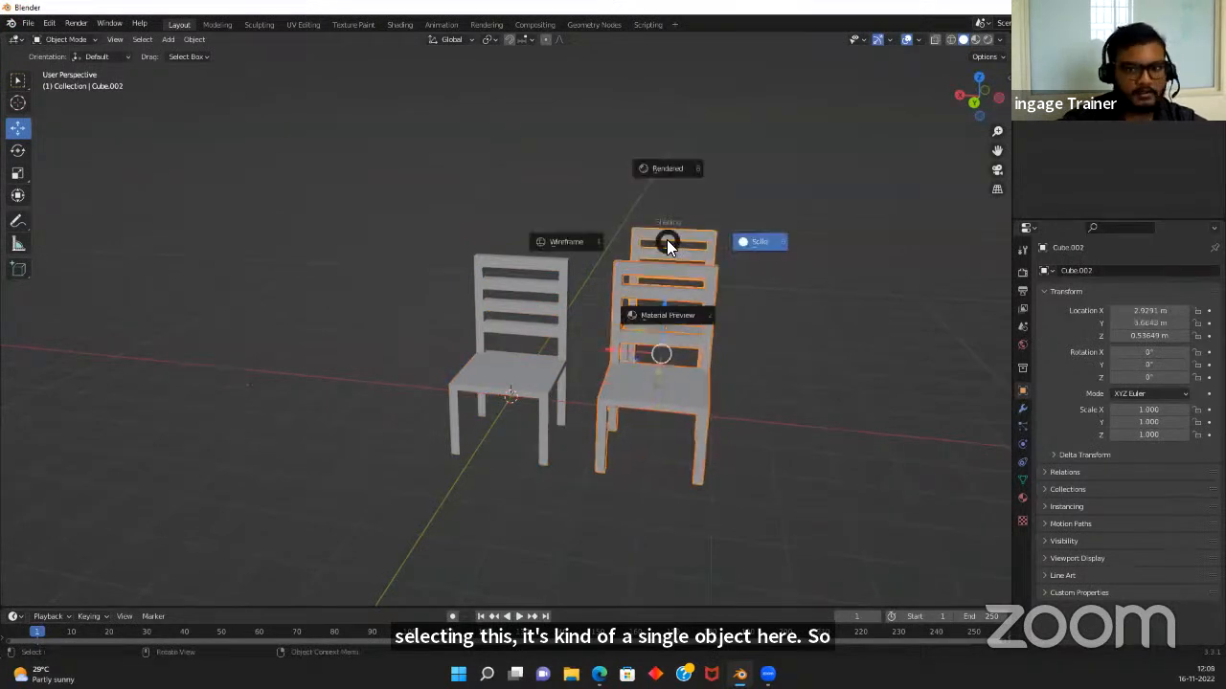
{"action": "key", "text": "x"}
{"action": "left_click", "coordinate": [667, 240]}
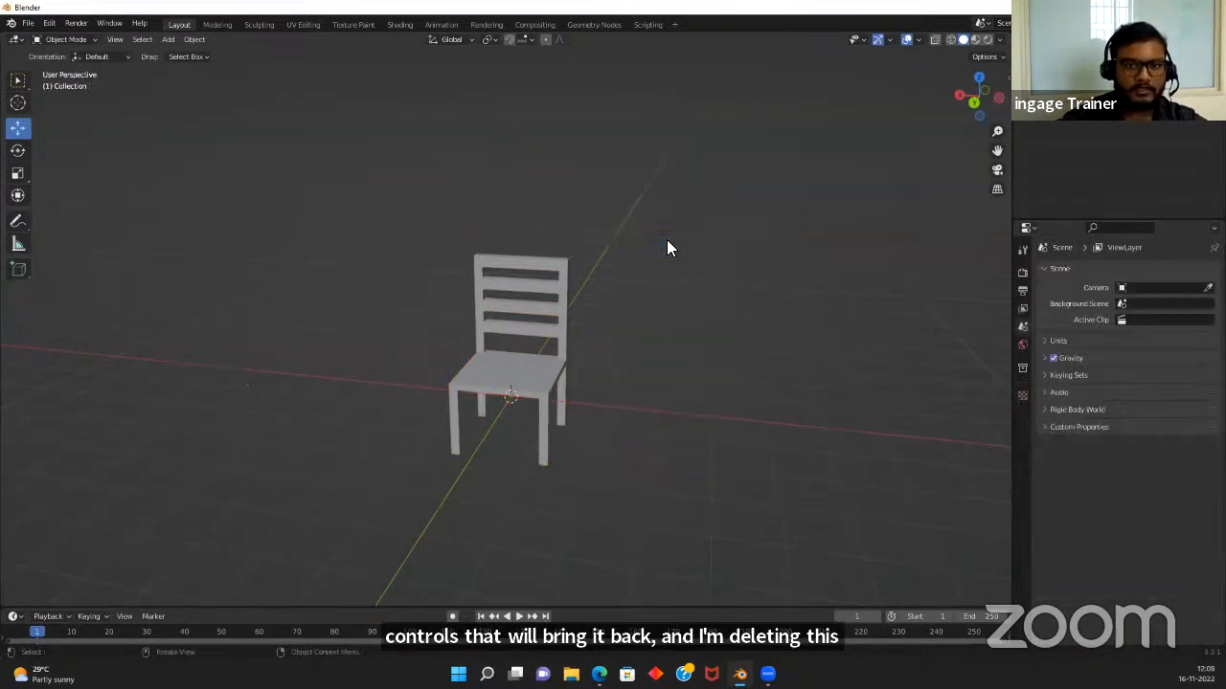
Extrude the top faces of the original chair's two back posts slightly upward above the highest slat, and return to Object Mode
{"action": "middle_click_drag", "start_coordinate": [695, 426], "coordinate": [561, 378]}
{"action": "left_click", "coordinate": [561, 378]}
{"action": "middle_click_drag", "start_coordinate": [563, 454], "coordinate": [708, 436]}
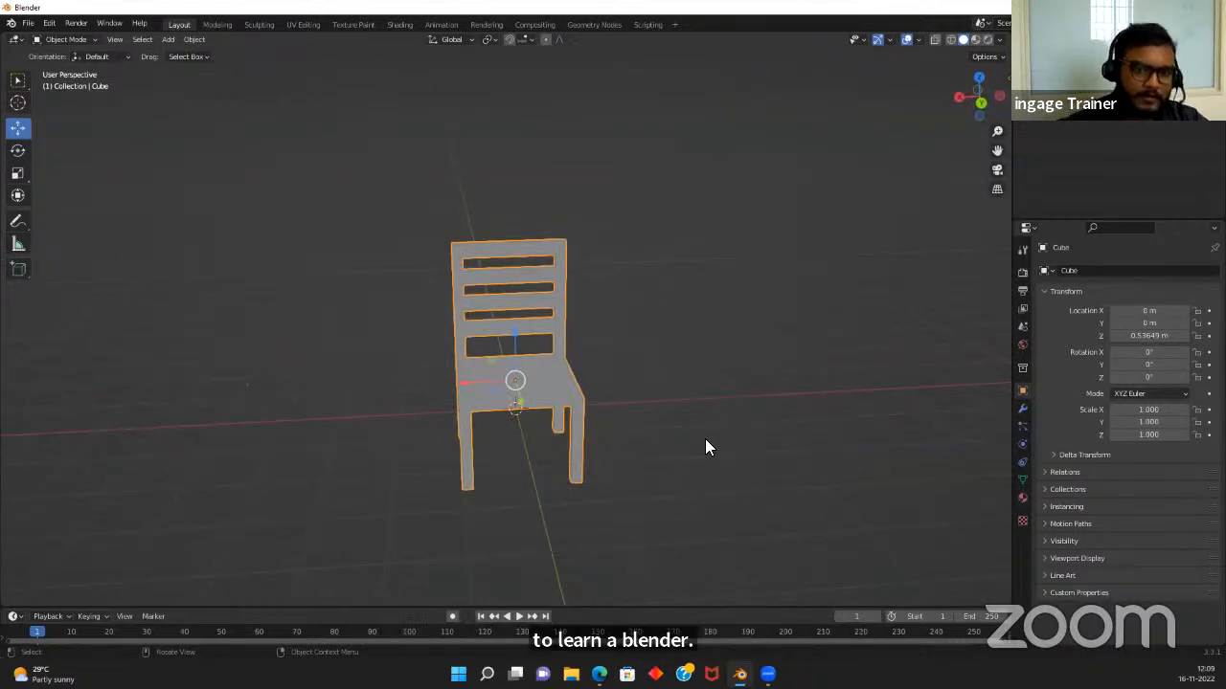
{"action": "mouse_move", "coordinate": [647, 323]}
{"action": "middle_mouse_down"}
{"action": "mouse_move", "coordinate": [640, 386]}
{"action": "mouse_move", "coordinate": [640, 329]}
{"action": "middle_mouse_up"}
{"action": "scroll", "coordinate": [605, 394], "scroll_direction": "down", "scroll_amount": 4}
{"action": "middle_click_drag", "start_coordinate": [461, 463], "coordinate": [614, 449]}
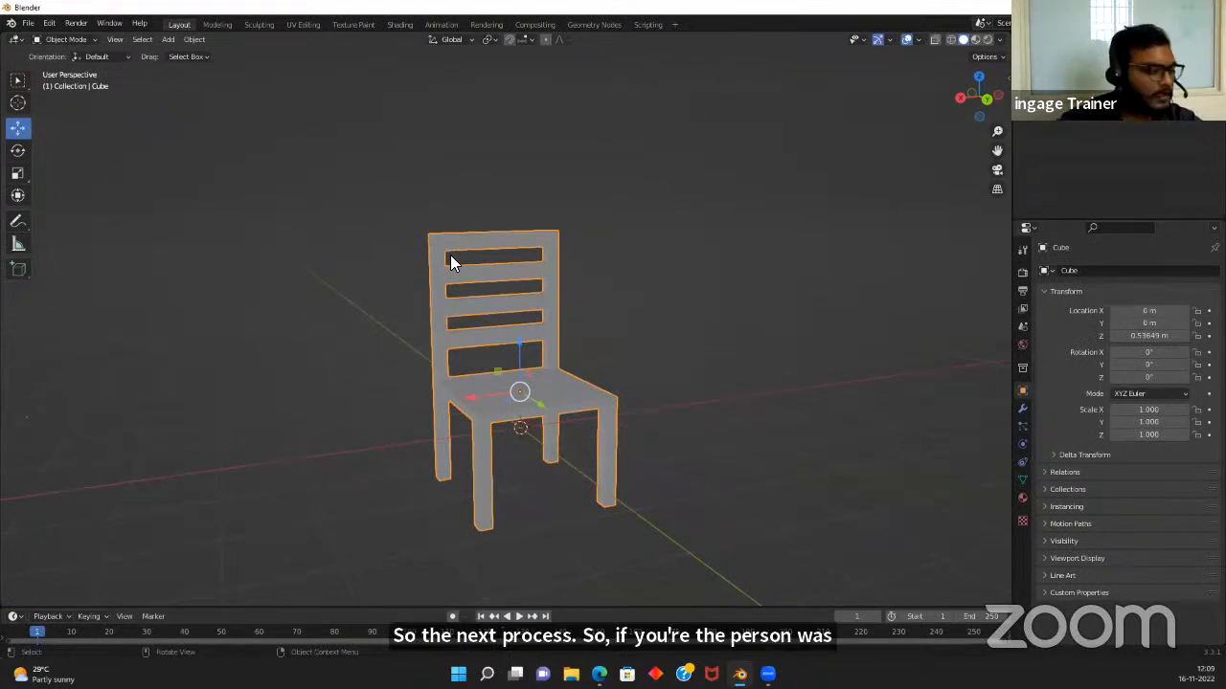
{"action": "key", "text": "Tab"}
{"action": "middle_click_drag", "start_coordinate": [465, 260], "coordinate": [441, 236]}
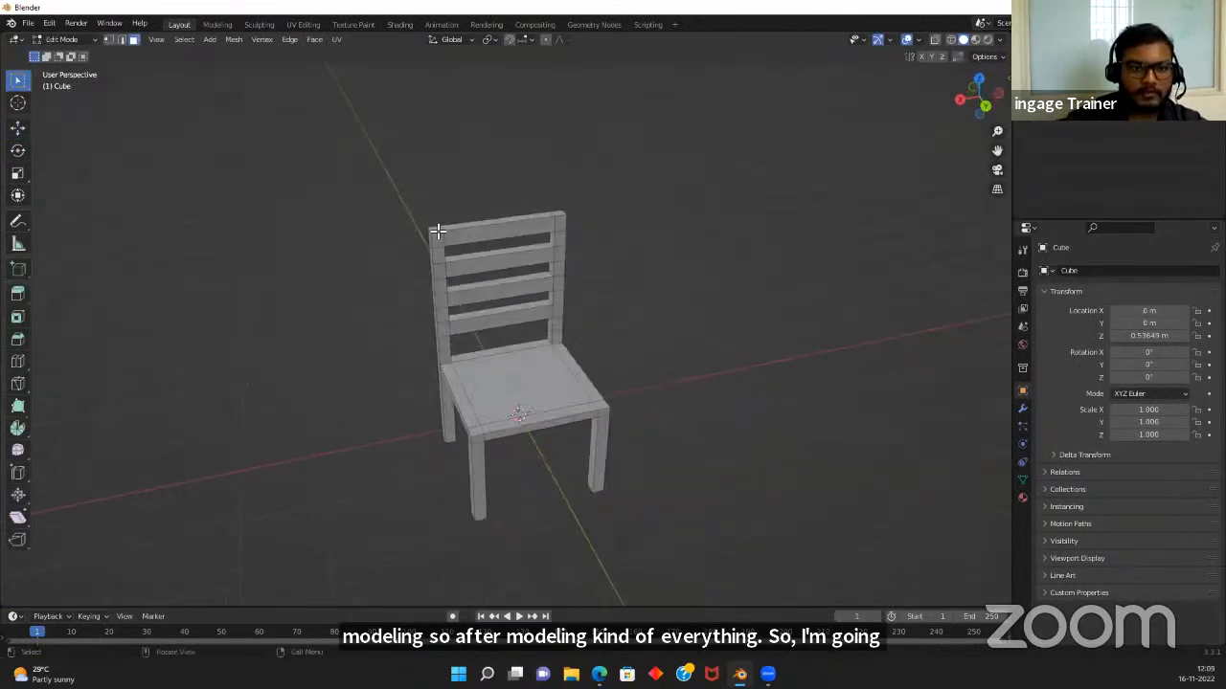
{"action": "left_click", "coordinate": [437, 227]}
{"action": "left_click", "coordinate": [559, 215], "text": "shift"}
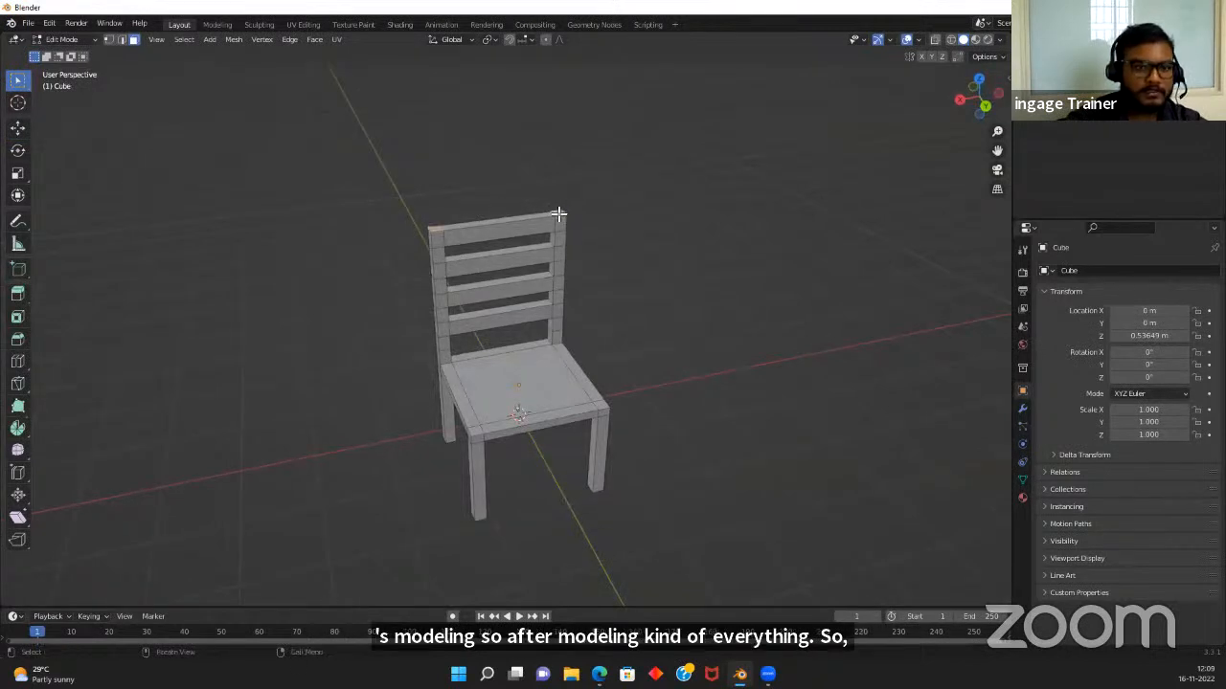
{"action": "key", "text": "g"}
{"action": "left_click", "coordinate": [562, 201]}
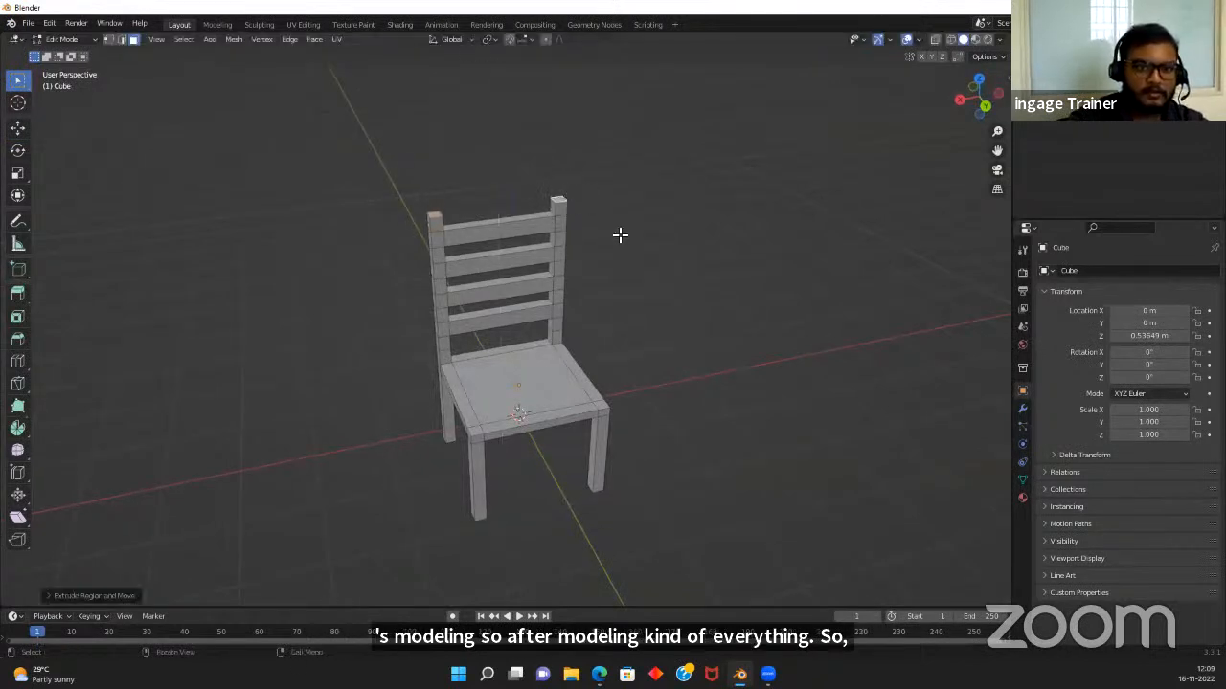
{"action": "middle_click_drag", "start_coordinate": [774, 419], "coordinate": [669, 395]}
{"action": "key", "text": "Tab"}
{"action": "left_click", "coordinate": [706, 396]}
Examine the chair with its raised back posts from the front and side, both close up and from a distance
{"action": "scroll", "coordinate": [685, 370], "scroll_direction": "up", "scroll_amount": 5}
{"action": "scroll", "coordinate": [668, 402], "scroll_direction": "down", "scroll_amount": 8}
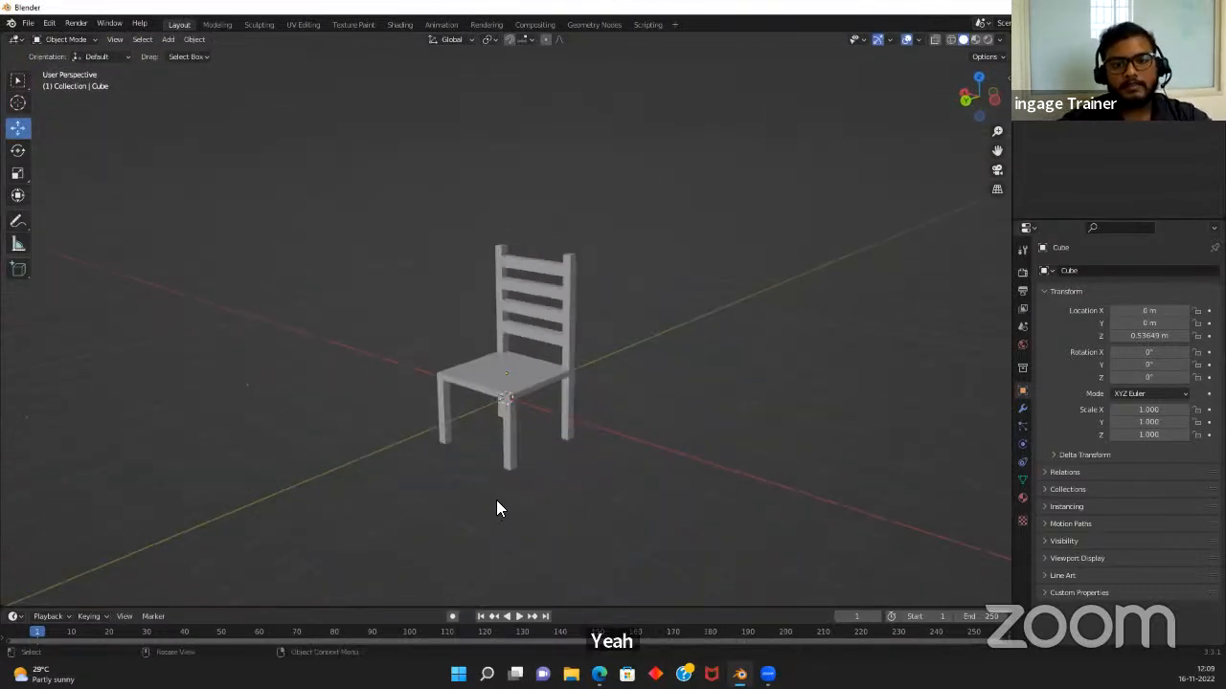
{"action": "middle_click_drag", "start_coordinate": [496, 500], "coordinate": [628, 464]}
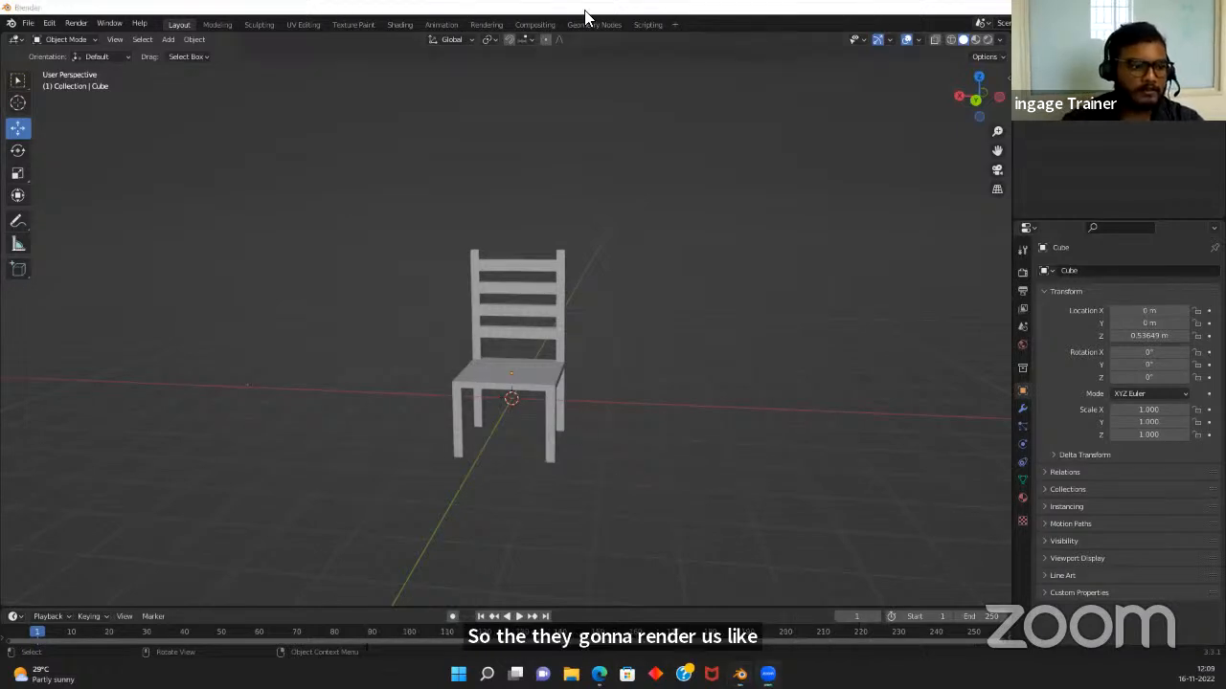
{"action": "scroll", "coordinate": [531, 263], "scroll_direction": "up", "scroll_amount": 3}
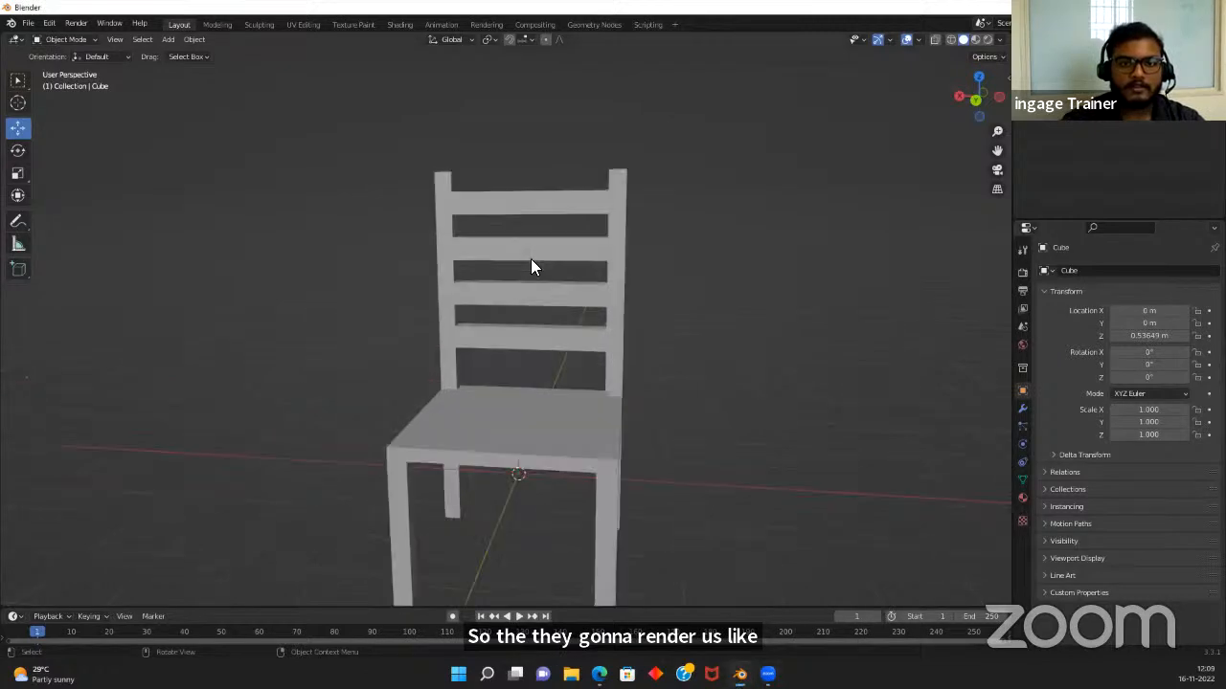
{"action": "left_click", "coordinate": [519, 426]}
{"action": "scroll", "coordinate": [467, 291], "scroll_direction": "down", "scroll_amount": 2}
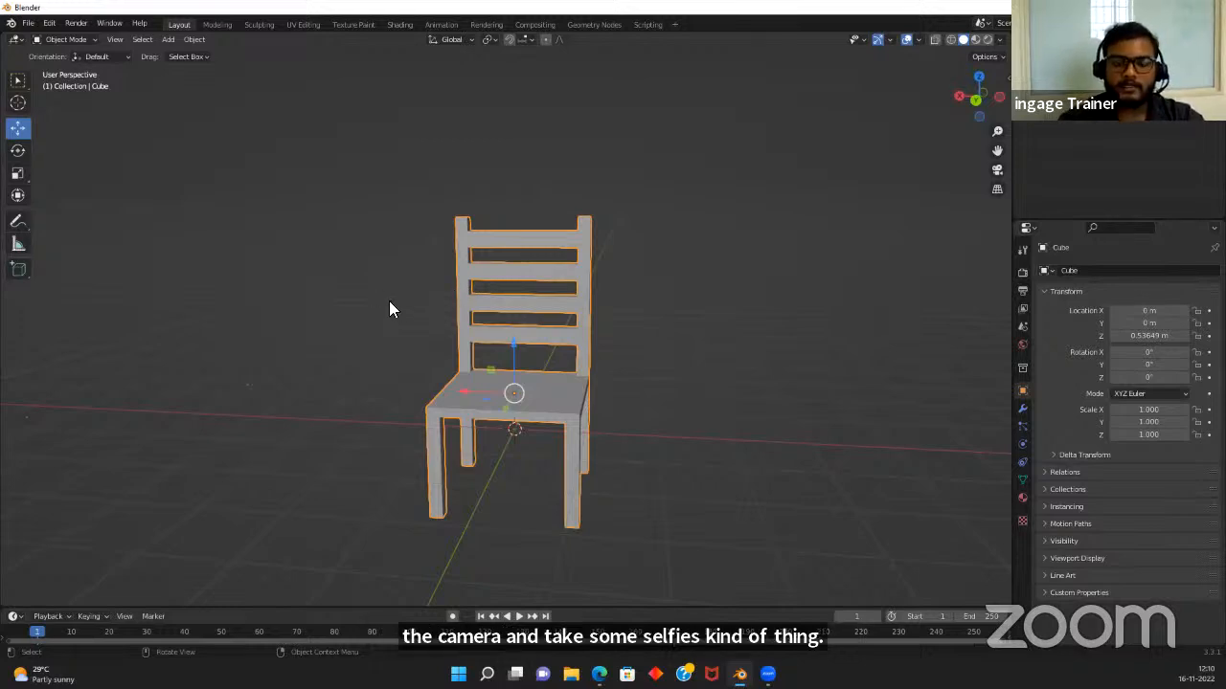
{"action": "left_click", "coordinate": [417, 262]}
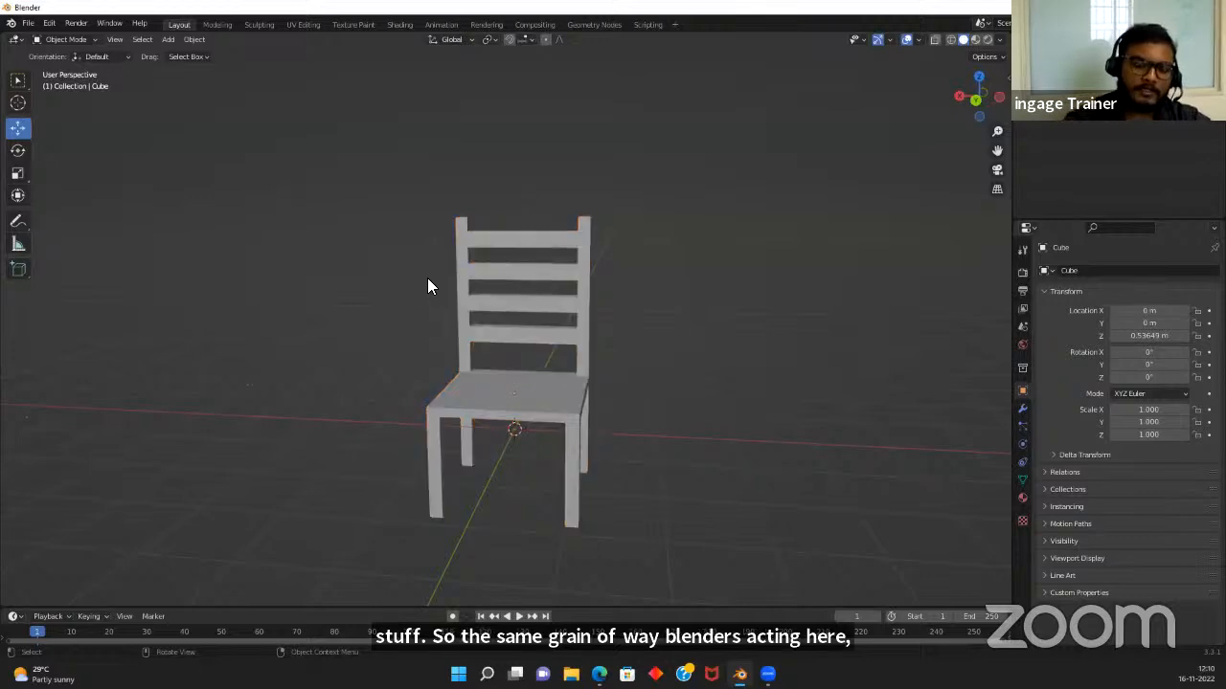
{"action": "scroll", "coordinate": [427, 277], "scroll_direction": "down", "scroll_amount": 3}
{"action": "left_click", "coordinate": [480, 345]}
{"action": "scroll", "coordinate": [483, 349], "scroll_direction": "up", "scroll_amount": 1}
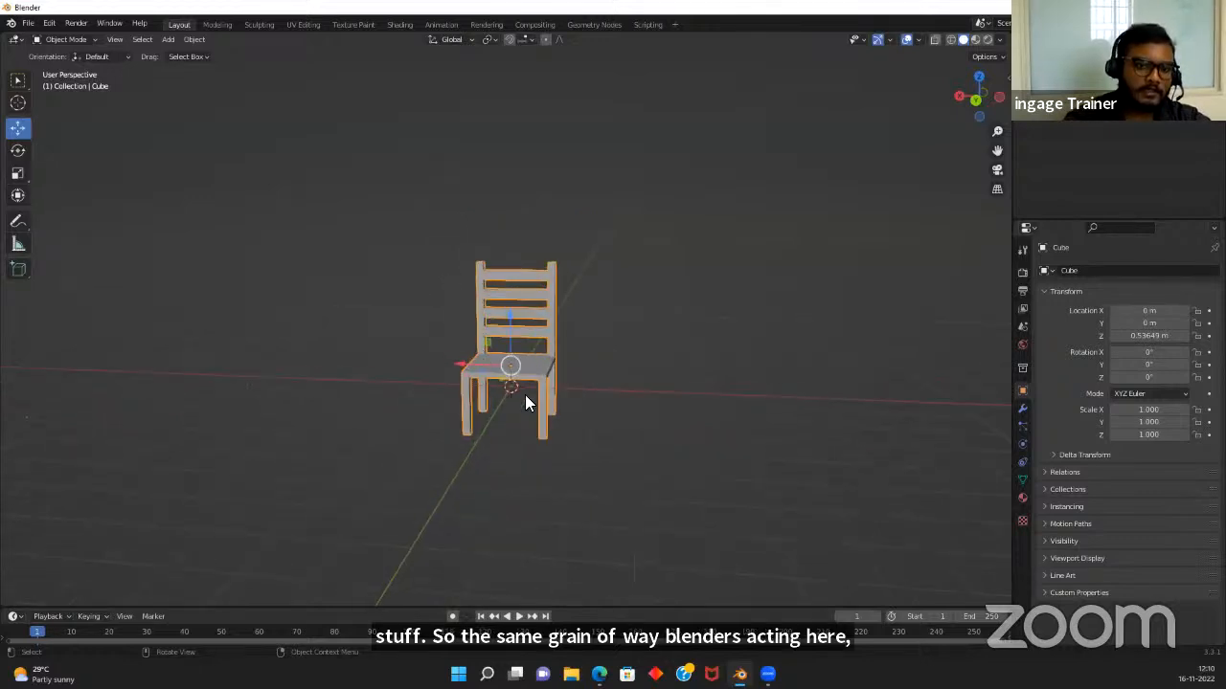
{"action": "left_click", "coordinate": [525, 397]}
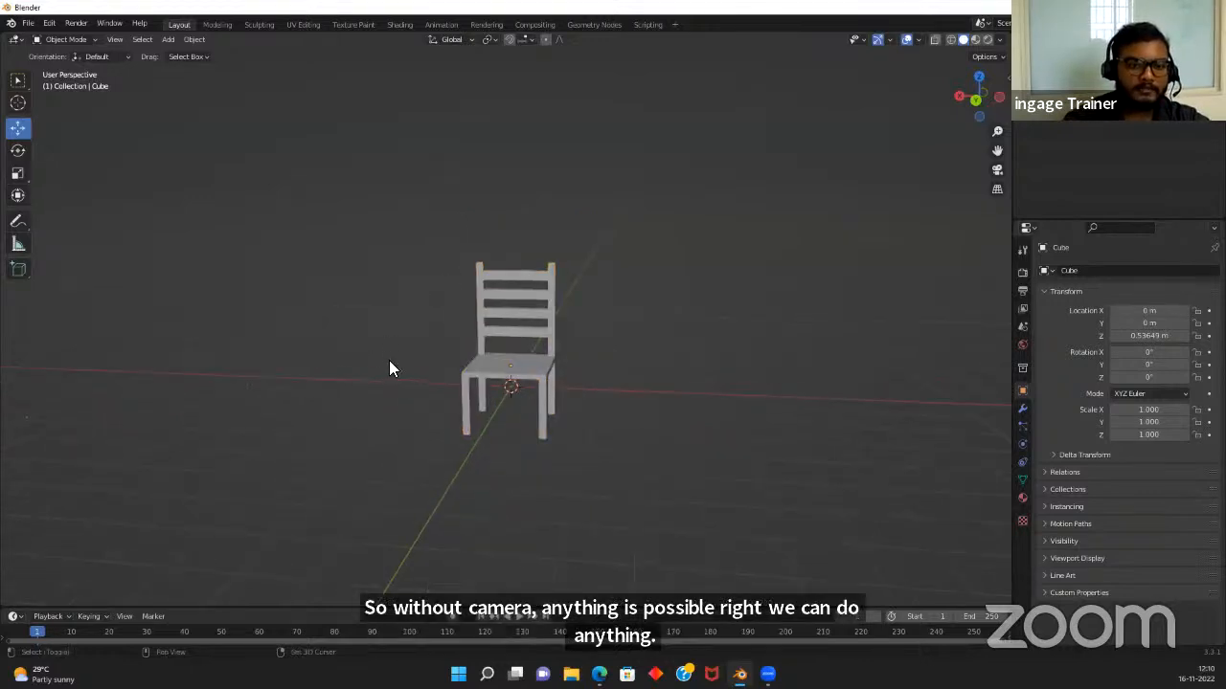
Add a camera at the world origin beneath the chair's seat
{"action": "key", "text": "shift+a"}
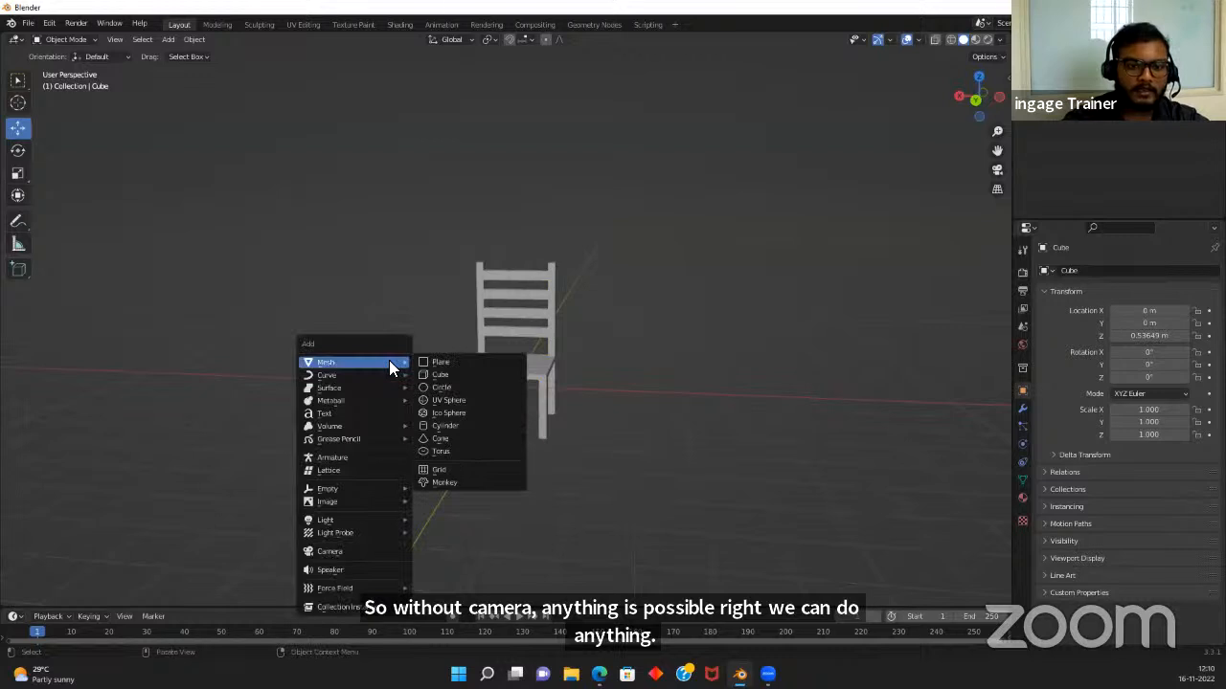
{"action": "left_click", "coordinate": [358, 550]}
{"action": "scroll", "coordinate": [532, 425], "scroll_direction": "up", "scroll_amount": 3}
{"action": "middle_click_drag", "start_coordinate": [553, 414], "coordinate": [516, 456]}
{"action": "scroll", "coordinate": [649, 439], "scroll_direction": "down", "scroll_amount": 6}
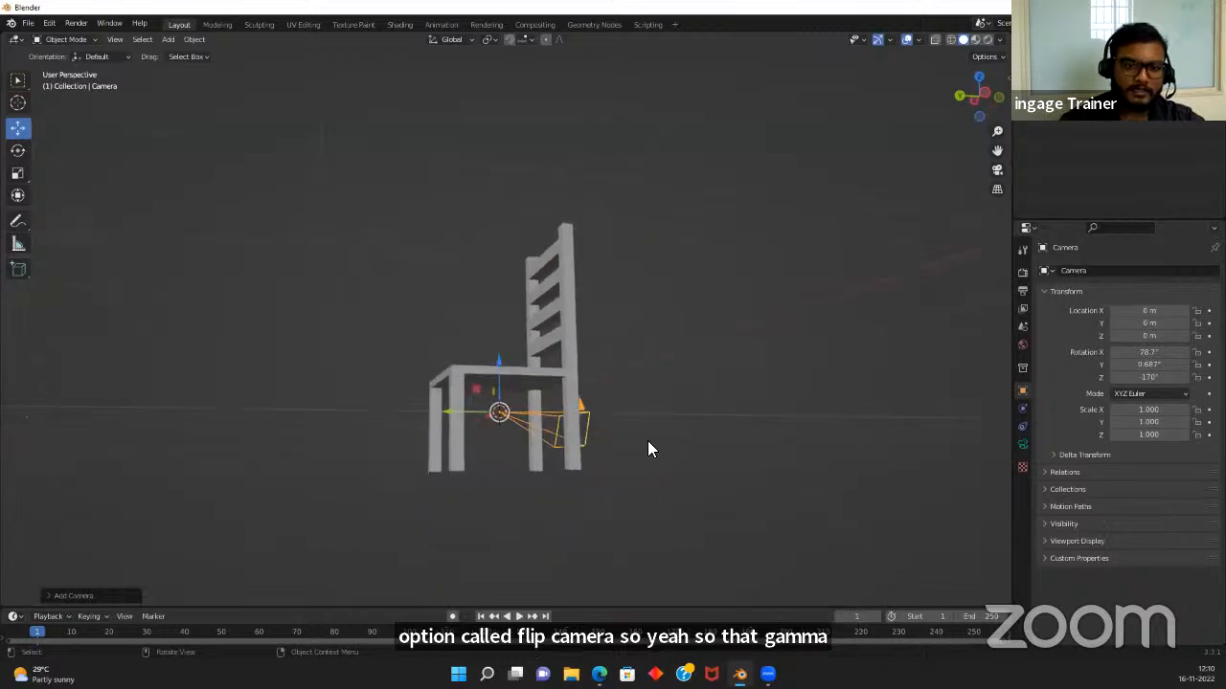
Examine the camera's placement and direction relative to the chair from both sides and in the back and right orthographic views
{"action": "middle_click_drag", "start_coordinate": [647, 441], "coordinate": [793, 475]}
{"action": "scroll", "coordinate": [595, 376], "scroll_direction": "up", "scroll_amount": 1}
{"action": "scroll", "coordinate": [595, 377], "scroll_direction": "up", "scroll_amount": 2}
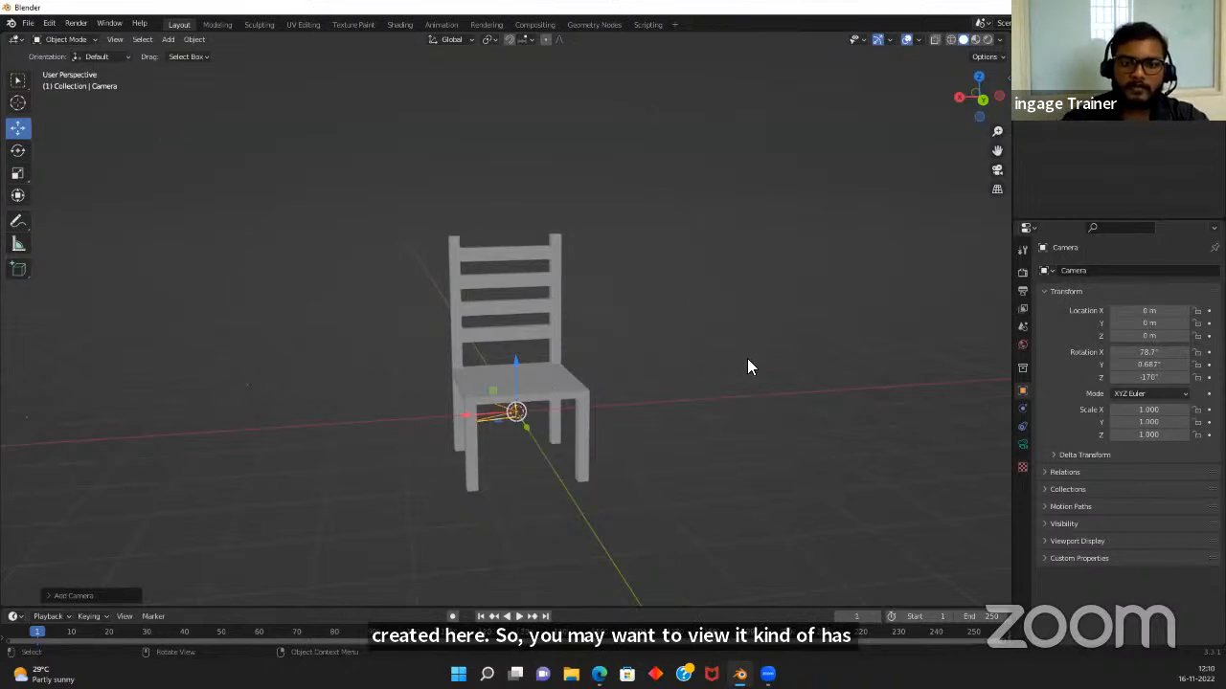
{"action": "middle_click_drag", "start_coordinate": [749, 366], "coordinate": [577, 315]}
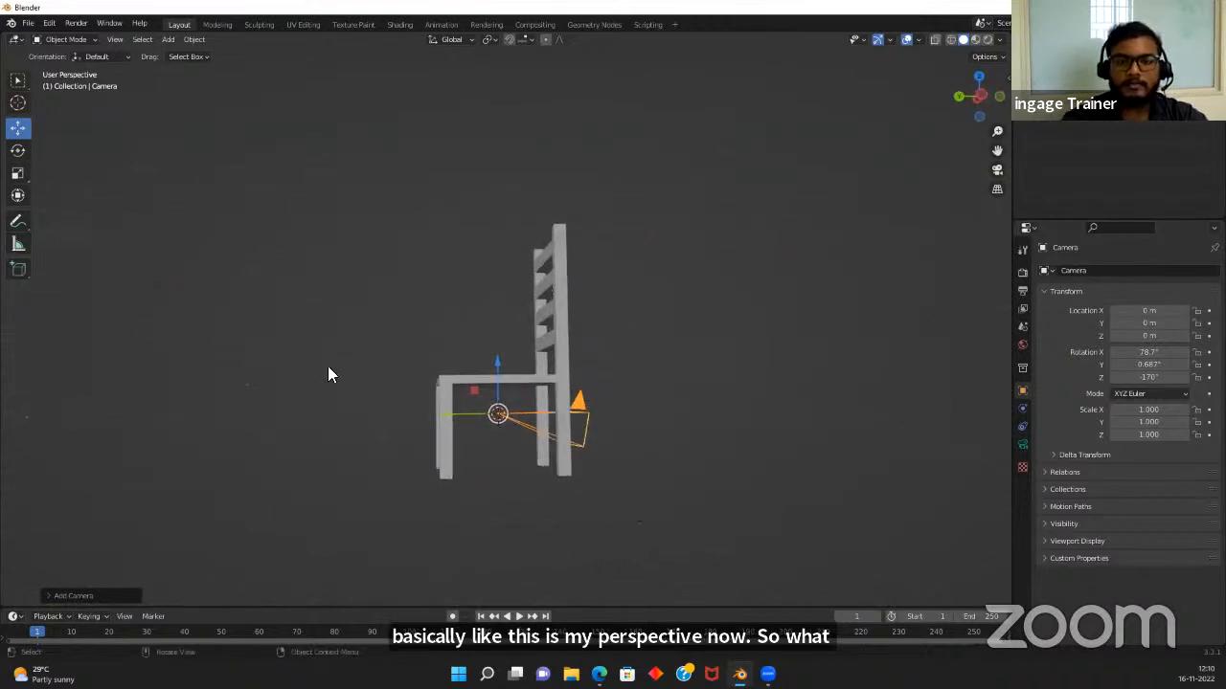
{"action": "middle_click_drag", "start_coordinate": [328, 373], "coordinate": [612, 331]}
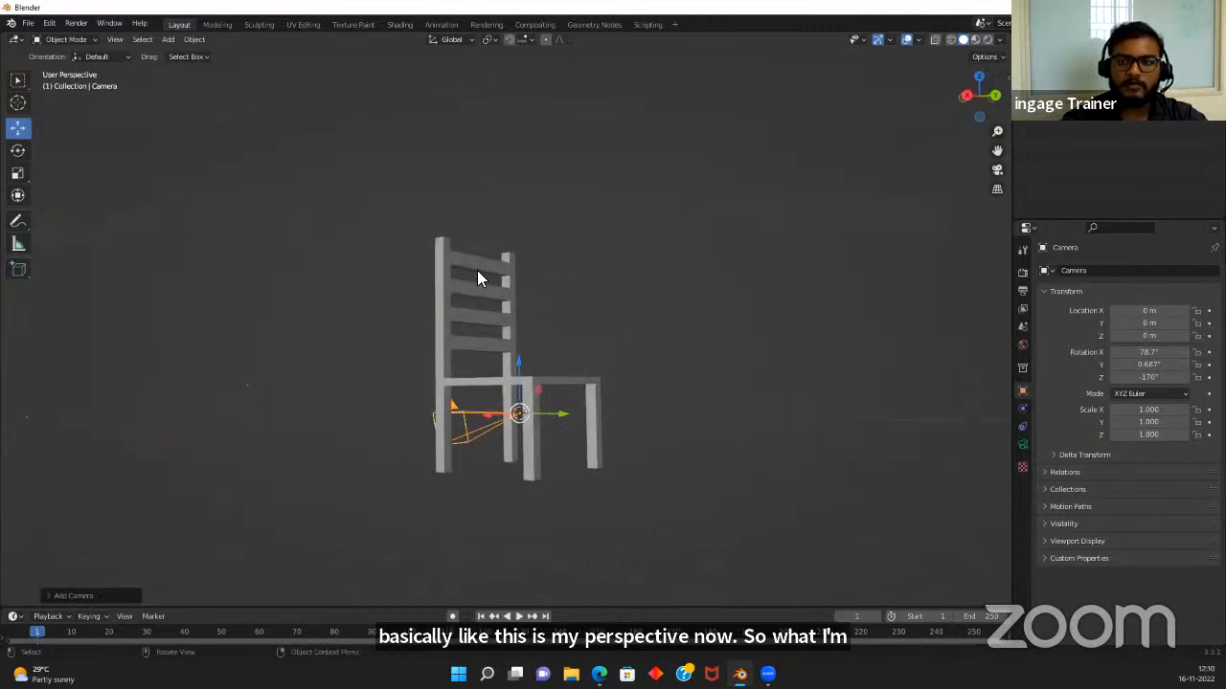
{"action": "middle_click_drag", "start_coordinate": [481, 277], "coordinate": [542, 249]}
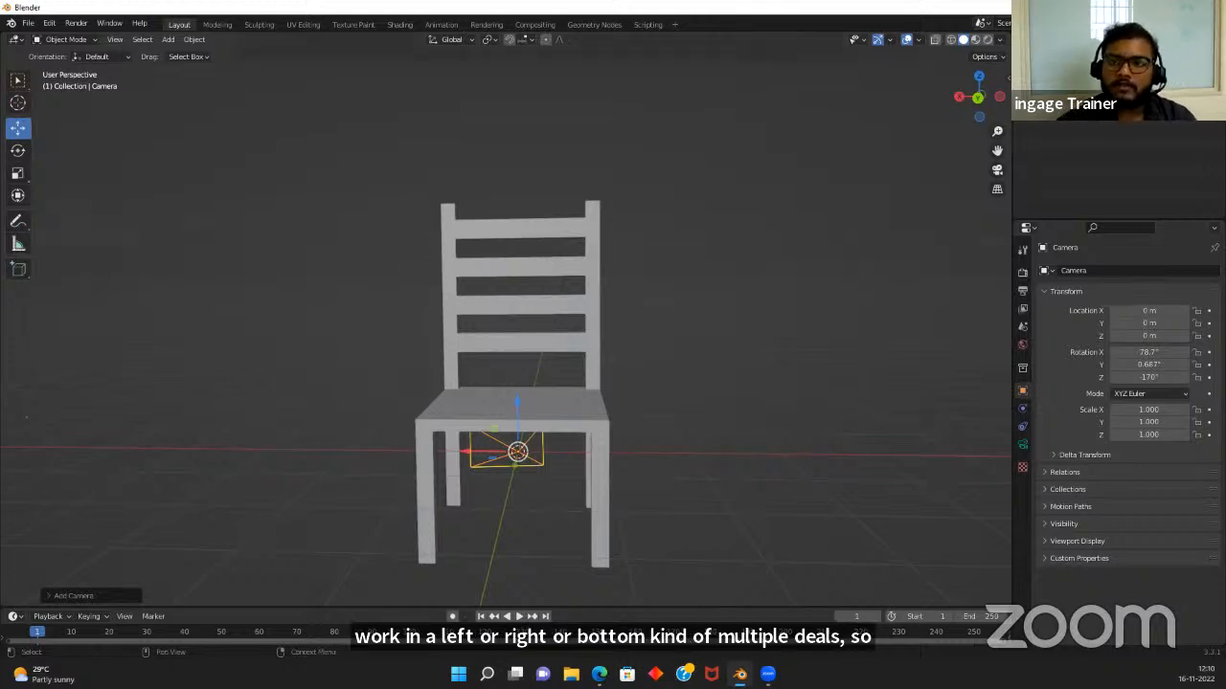
{"action": "left_click", "coordinate": [977, 100]}
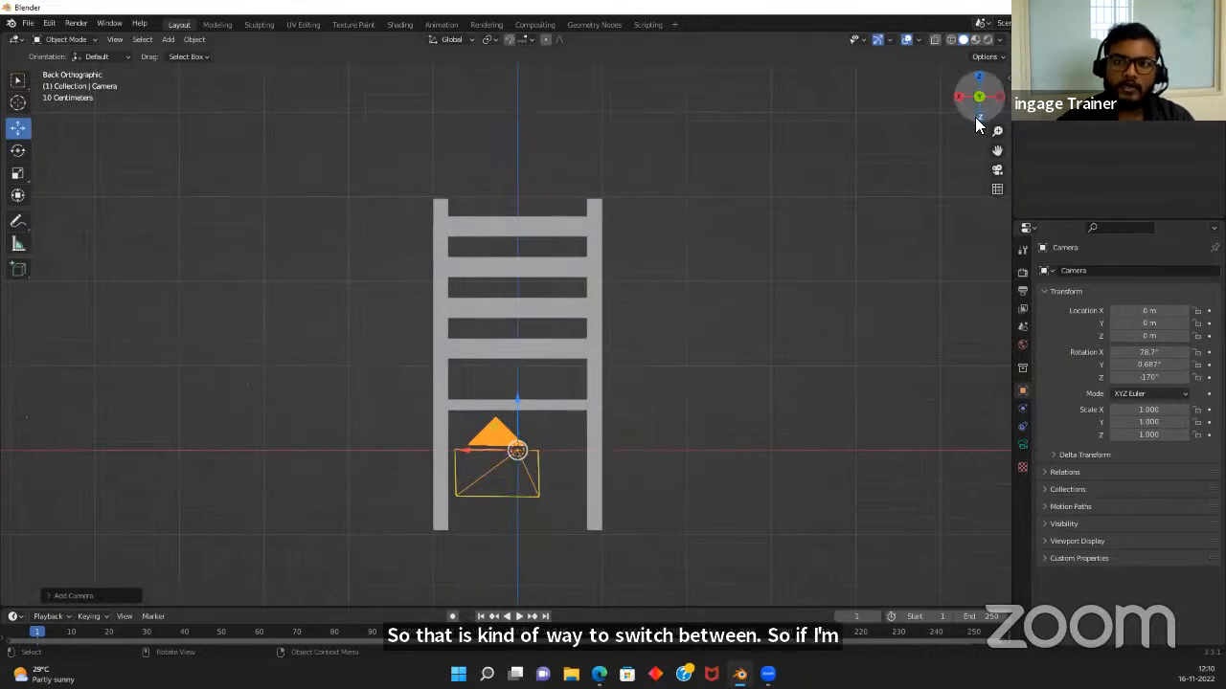
{"action": "left_click", "coordinate": [959, 97]}
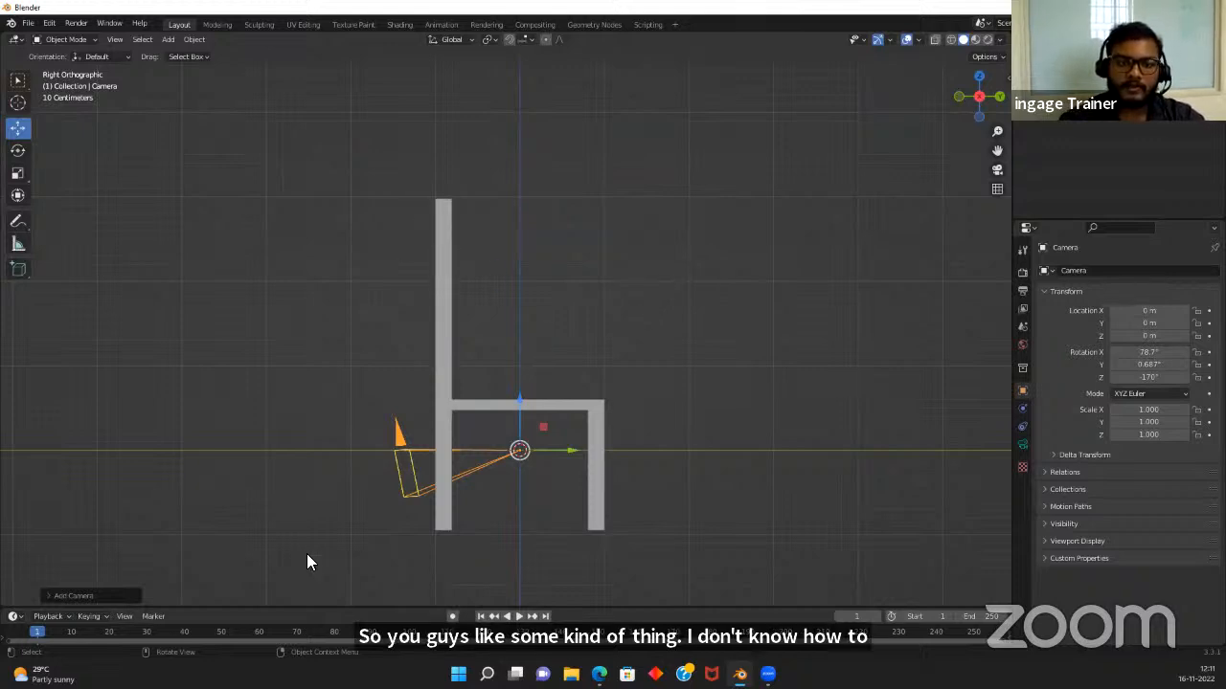
{"action": "scroll", "coordinate": [595, 303], "scroll_direction": "down", "scroll_amount": 2}
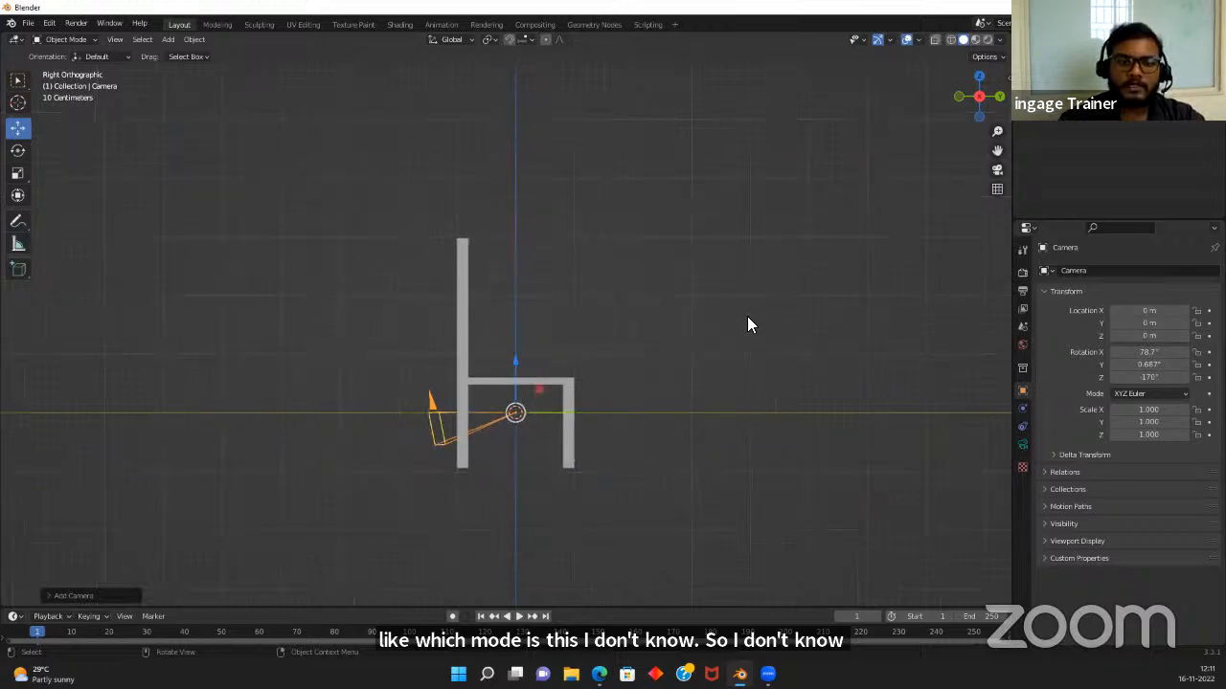
{"action": "middle_click_drag", "start_coordinate": [746, 323], "coordinate": [629, 434]}
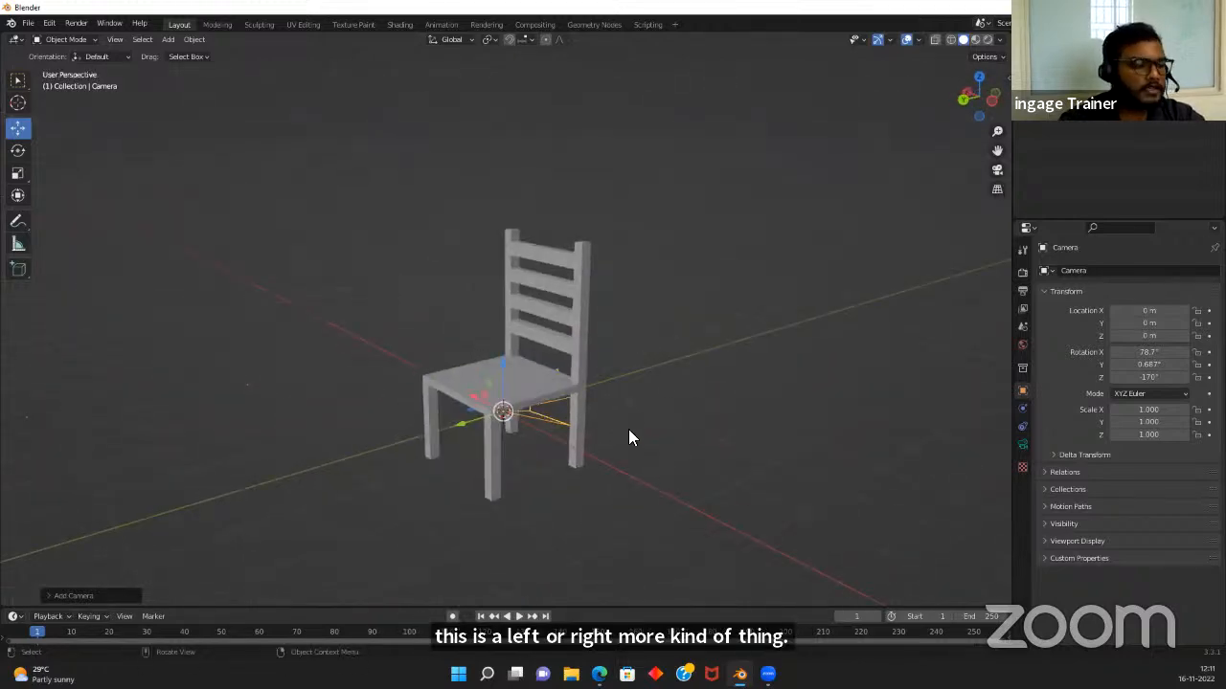
View the chair and camera in turn from the top, right, left, front, bottom and back using the view pie
{"action": "key", "text": "grave"}
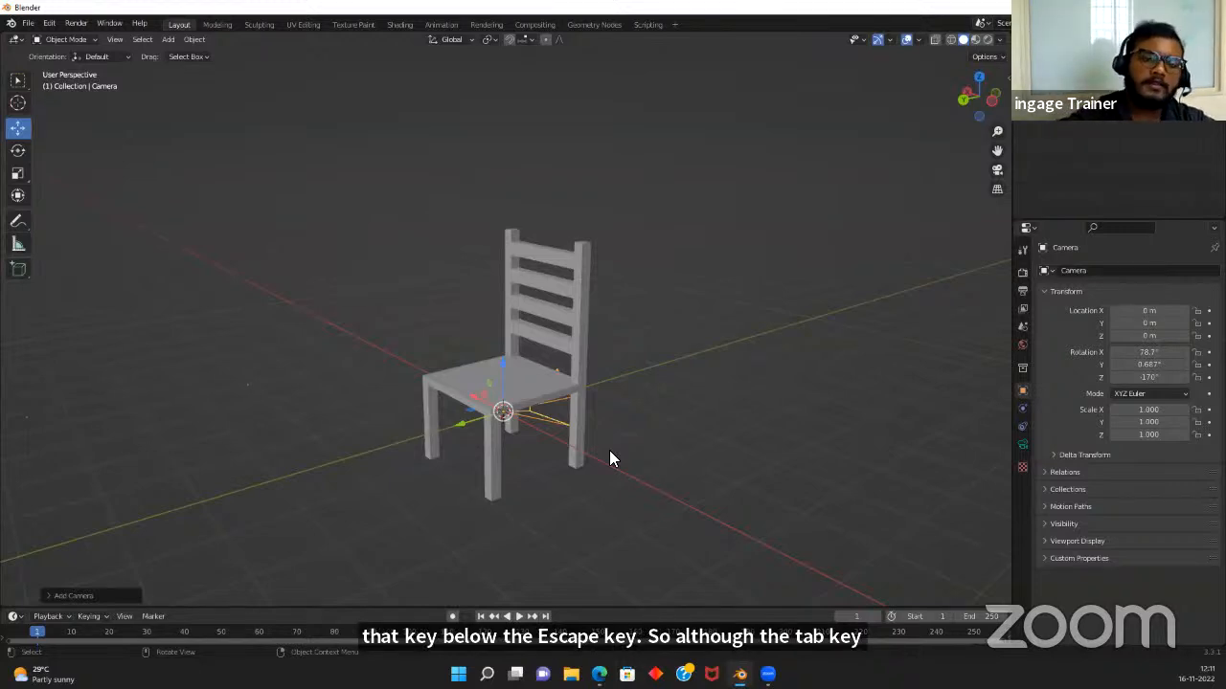
{"action": "key", "text": "grave"}
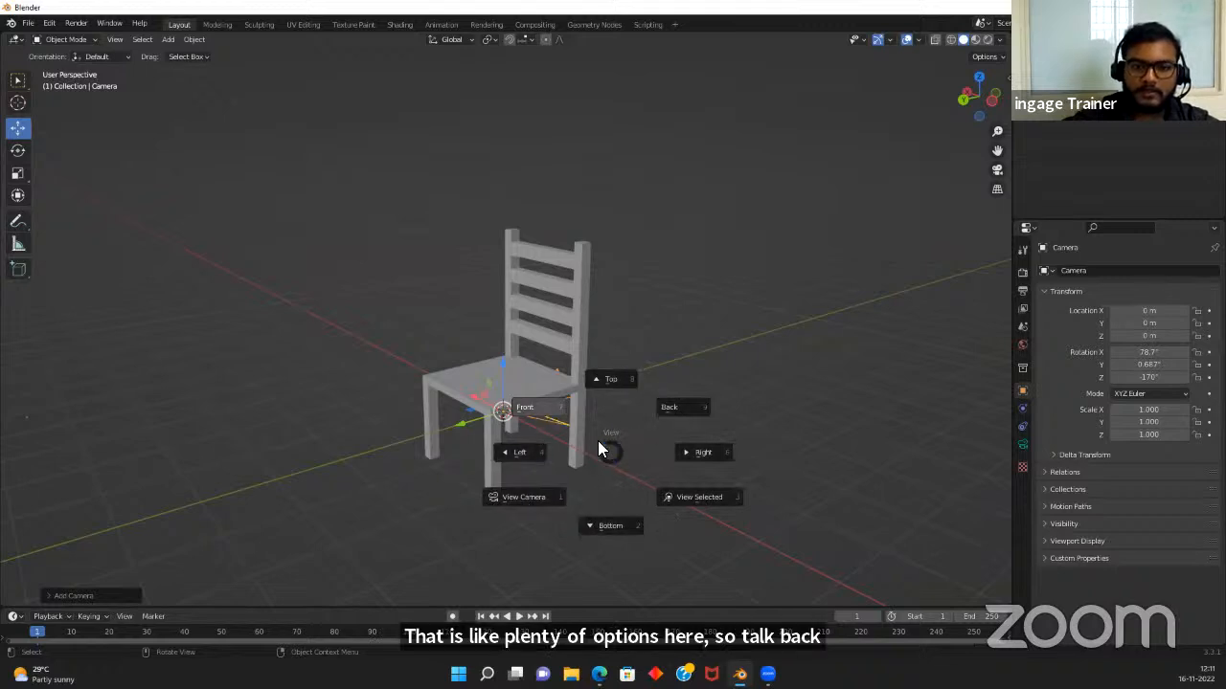
{"action": "left_click", "coordinate": [611, 381]}
{"action": "key", "text": "grave"}
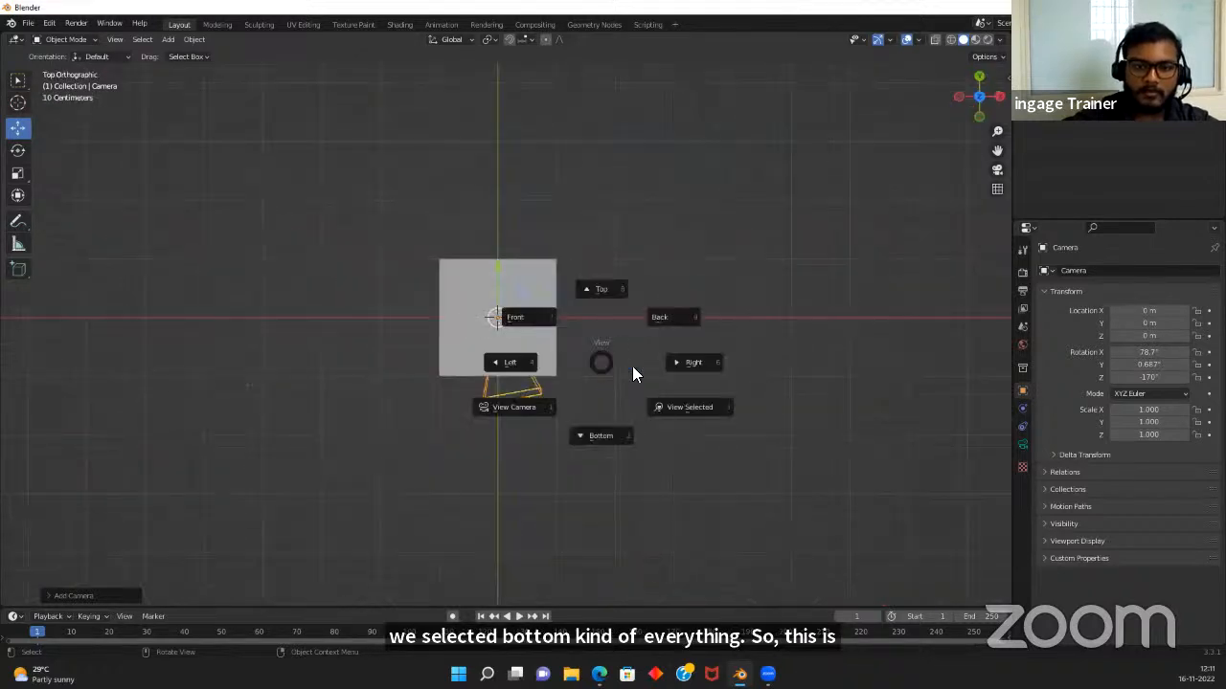
{"action": "left_click", "coordinate": [668, 368]}
{"action": "key", "text": "grave"}
{"action": "left_click", "coordinate": [611, 370]}
{"action": "key", "text": "grave"}
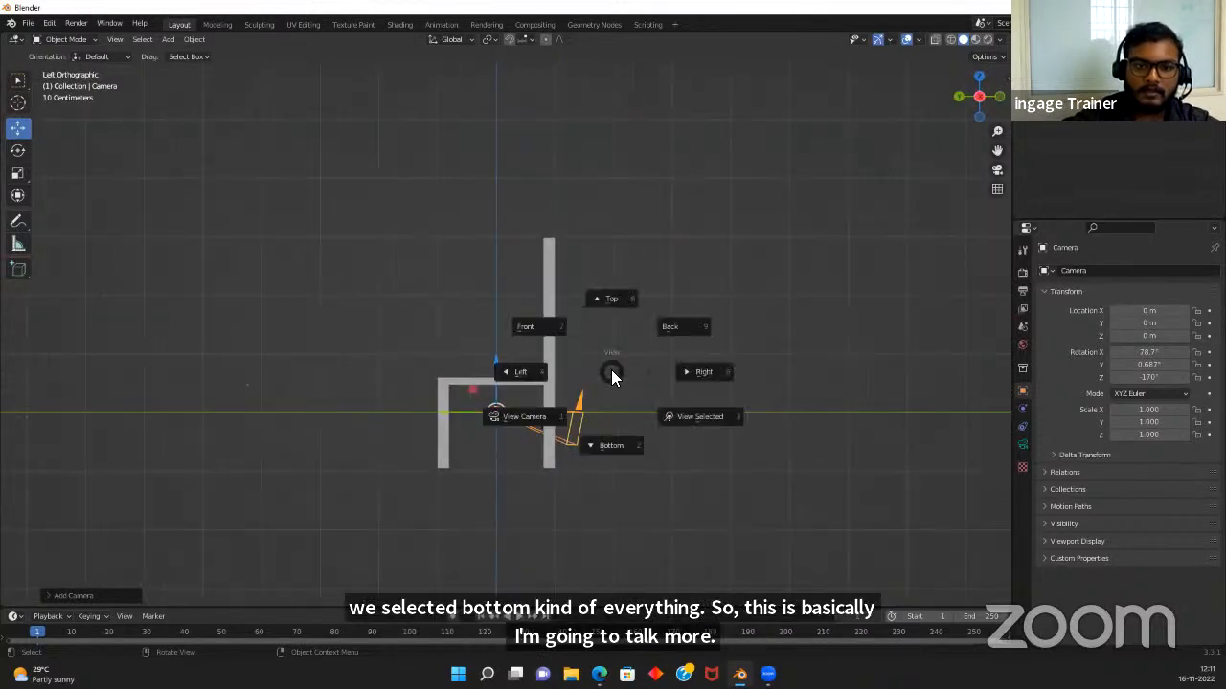
{"action": "left_click", "coordinate": [548, 335]}
{"action": "key", "text": "grave"}
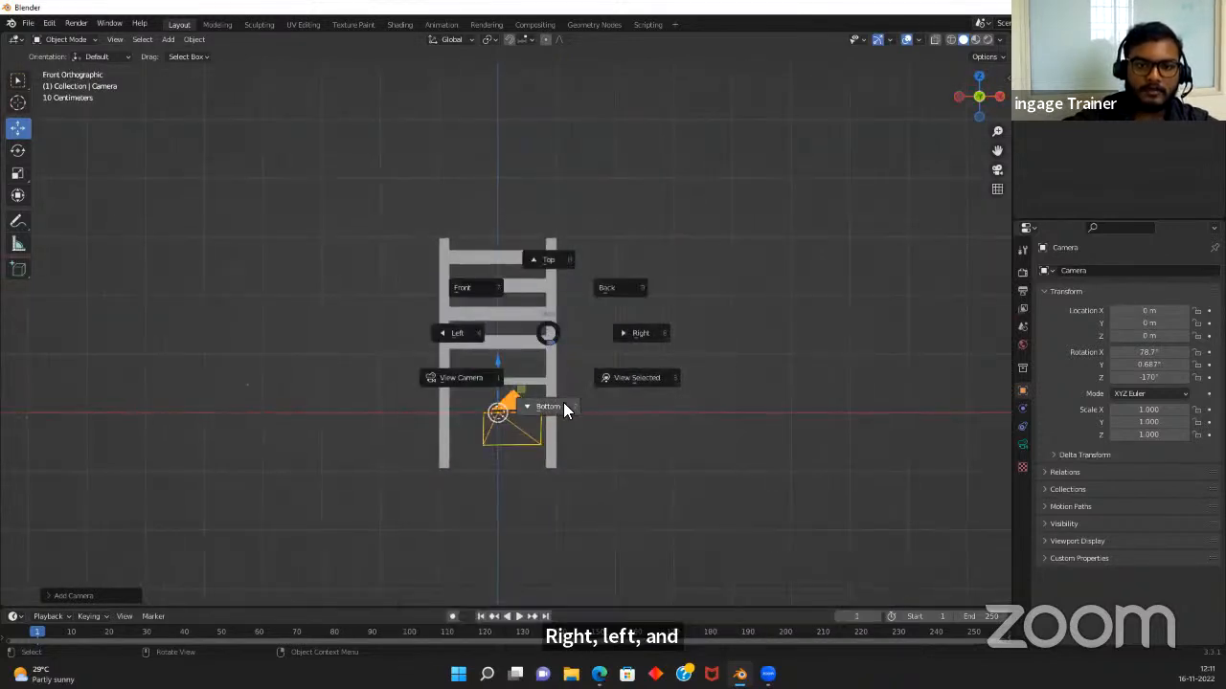
{"action": "left_click", "coordinate": [561, 406]}
{"action": "key", "text": "grave"}
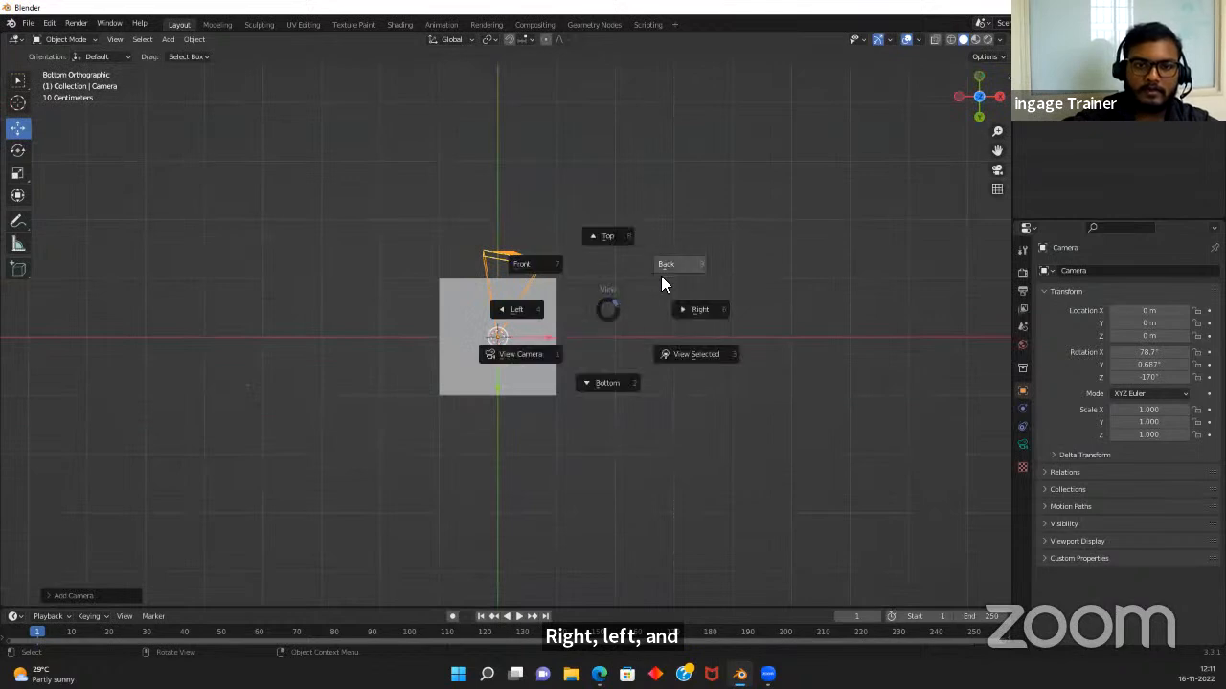
{"action": "left_click", "coordinate": [660, 276]}
Look through the camera and examine which parts of the chair fall inside and outside its frame
{"action": "key", "text": "grave"}
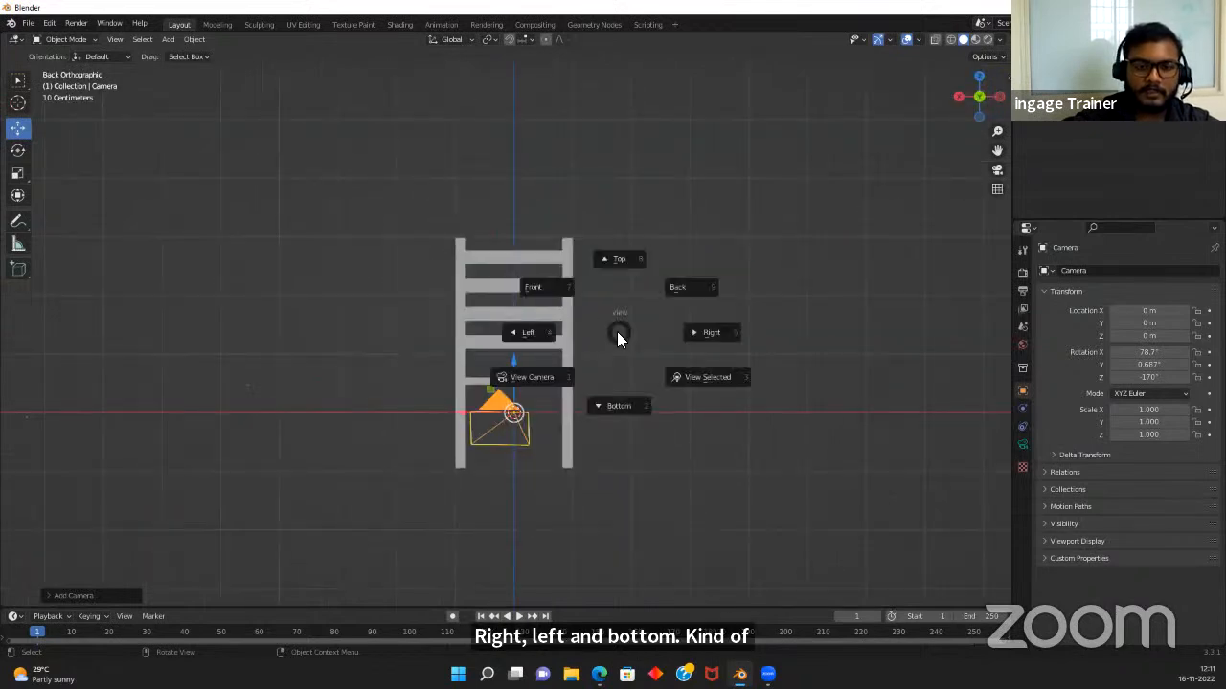
{"action": "left_click", "coordinate": [555, 369]}
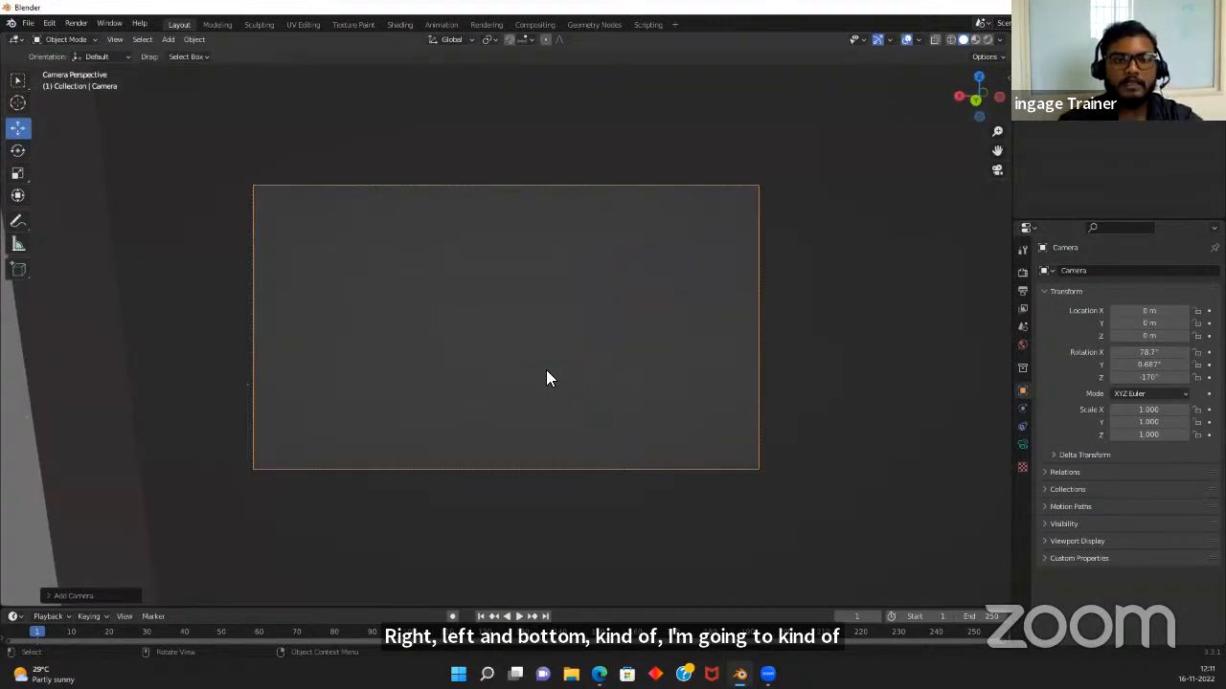
{"action": "scroll", "coordinate": [739, 196], "scroll_direction": "up", "scroll_amount": 2}
{"action": "mouse_move", "coordinate": [705, 205]}
{"action": "middle_mouse_down", "text": "shift"}
{"action": "mouse_move", "coordinate": [686, 222]}
{"action": "mouse_move", "coordinate": [708, 226]}
{"action": "middle_mouse_up", "text": "shift"}
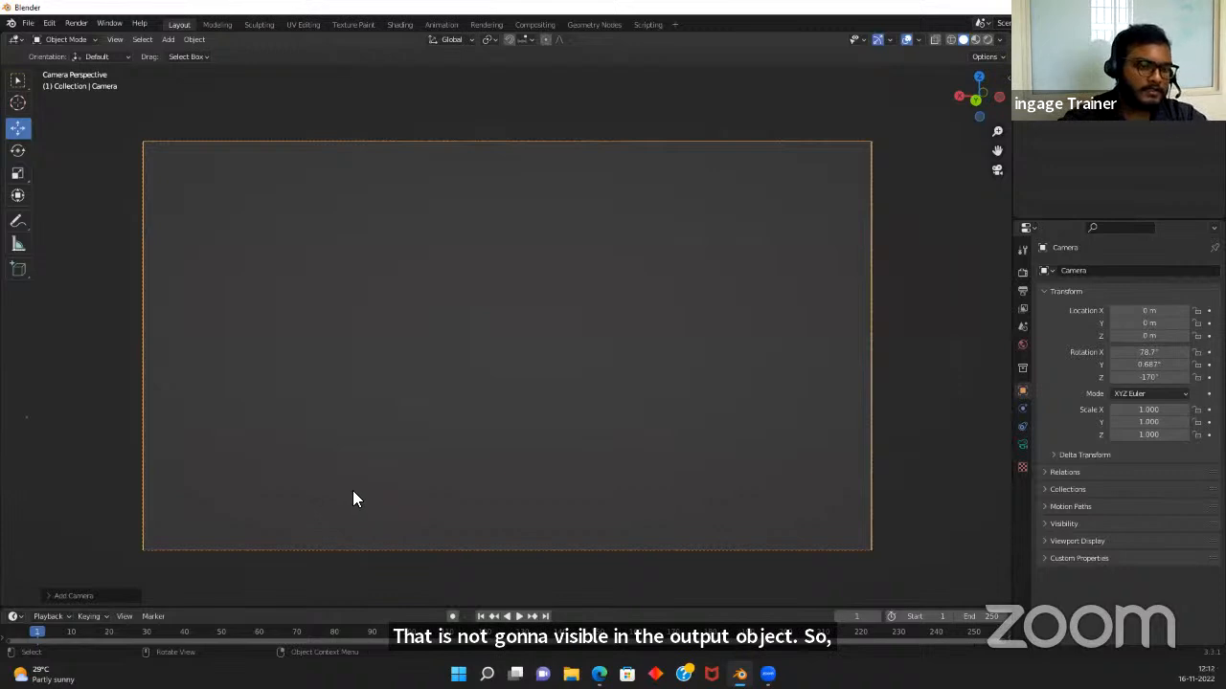
{"action": "scroll", "coordinate": [442, 453], "scroll_direction": "down", "scroll_amount": 4}
{"action": "scroll", "coordinate": [446, 452], "scroll_direction": "down", "scroll_amount": 4}
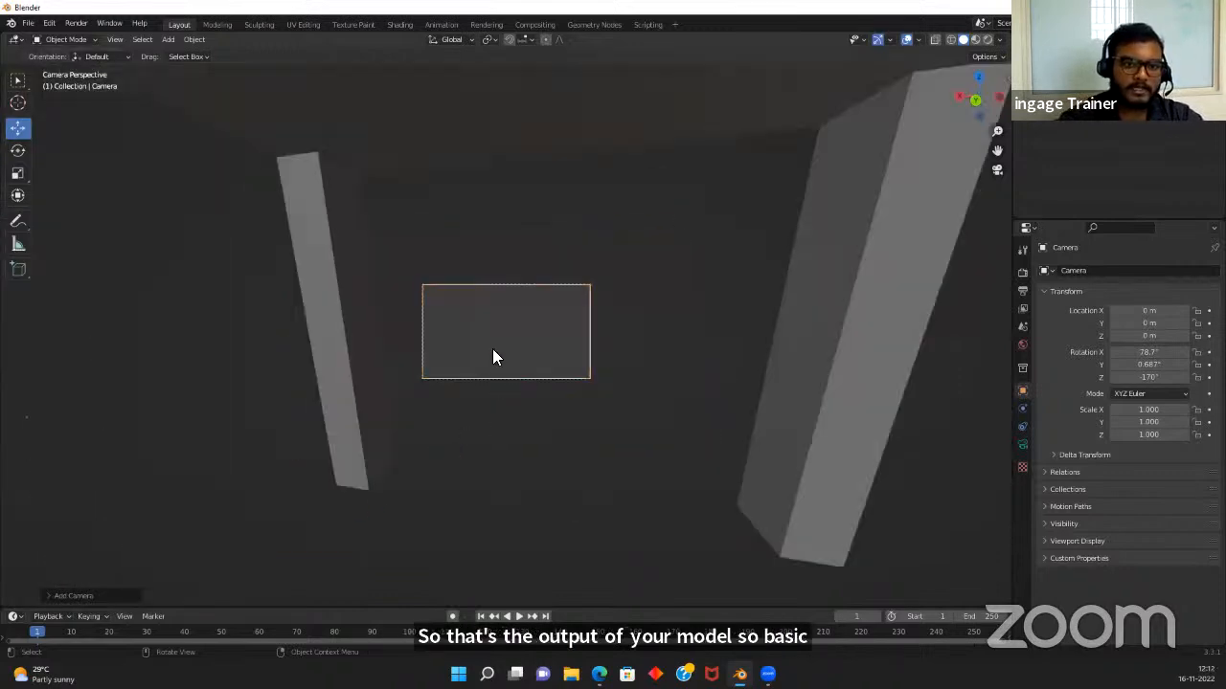
{"action": "scroll", "coordinate": [507, 307], "scroll_direction": "up", "scroll_amount": 5}
{"action": "scroll", "coordinate": [539, 306], "scroll_direction": "up", "scroll_amount": 4}
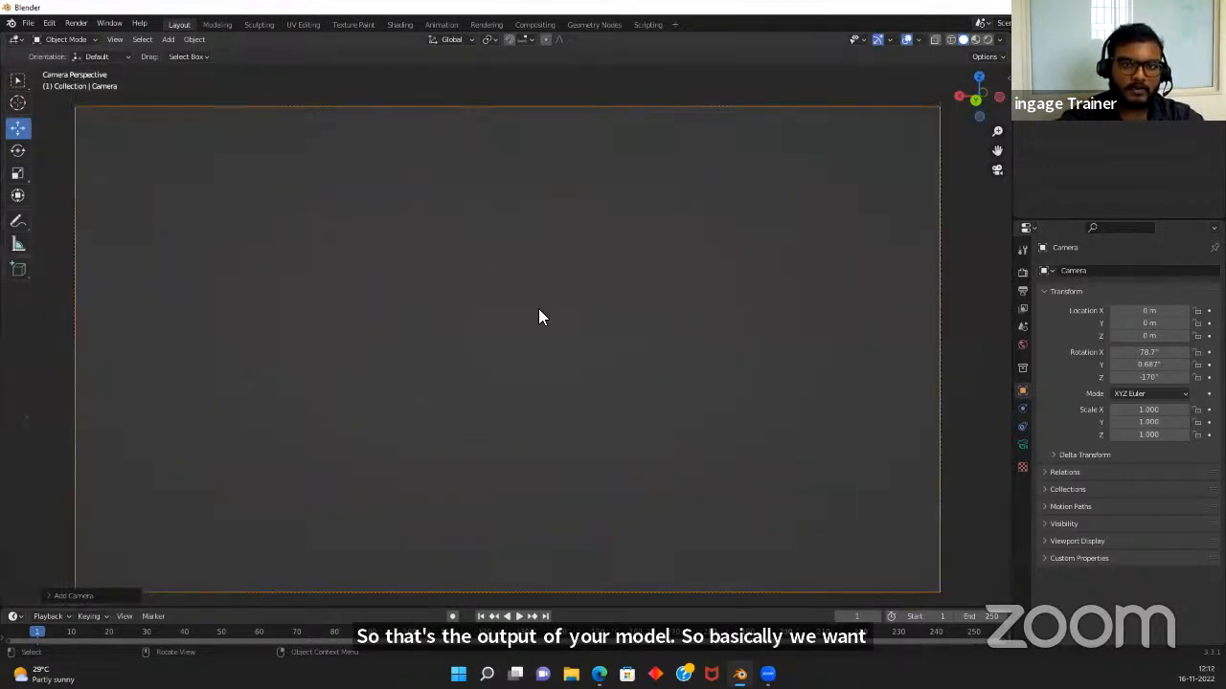
Display the viewport's View settings alongside the camera view
{"action": "scroll", "coordinate": [538, 310], "scroll_direction": "down", "scroll_amount": 4}
{"action": "scroll", "coordinate": [538, 319], "scroll_direction": "up", "scroll_amount": 4}
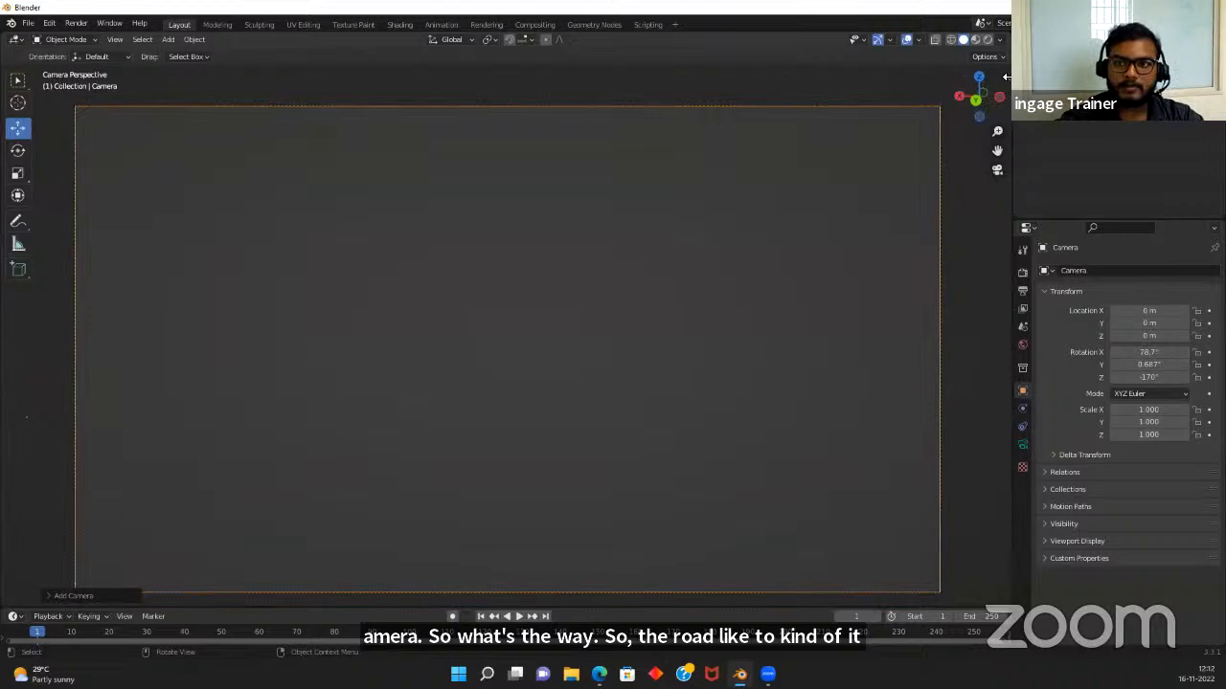
{"action": "key", "text": "n"}
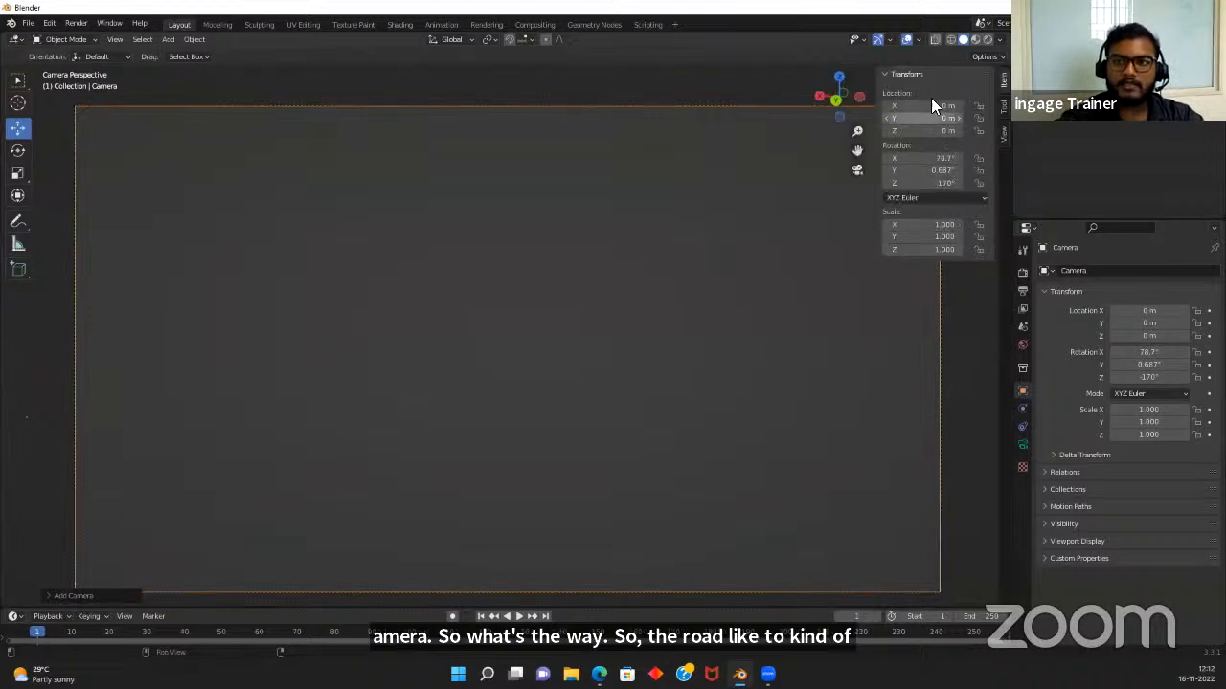
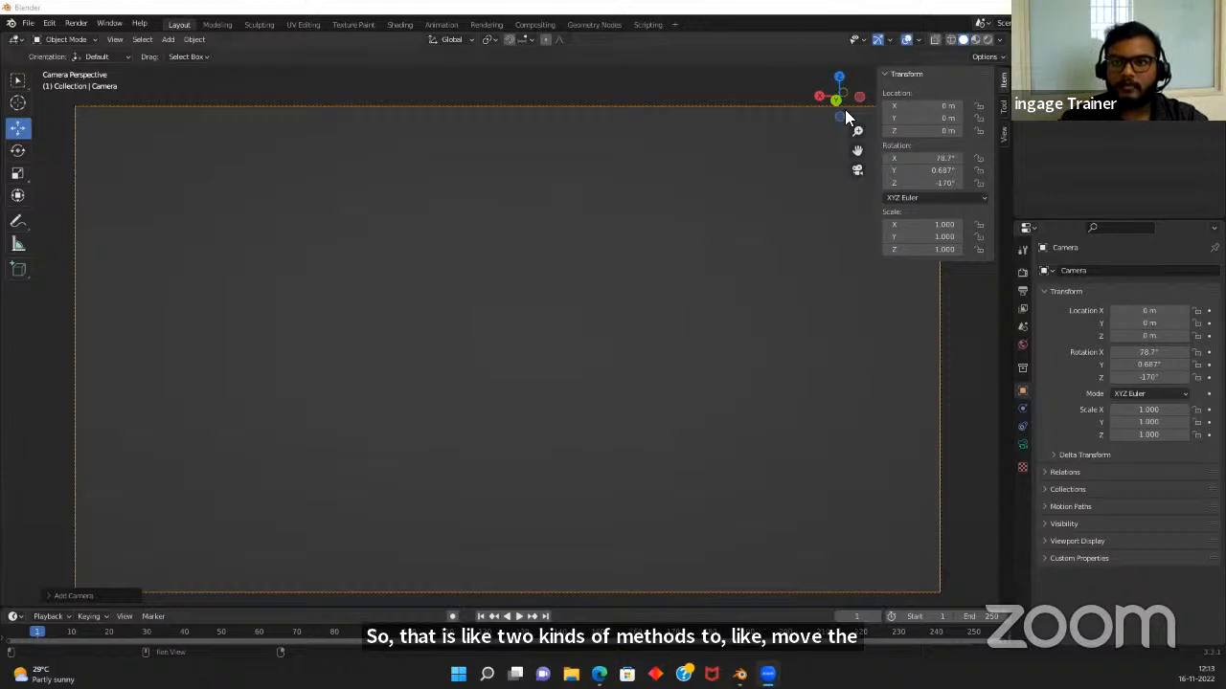
{"action": "left_click_drag", "start_coordinate": [881, 111], "coordinate": [1007, 123]}
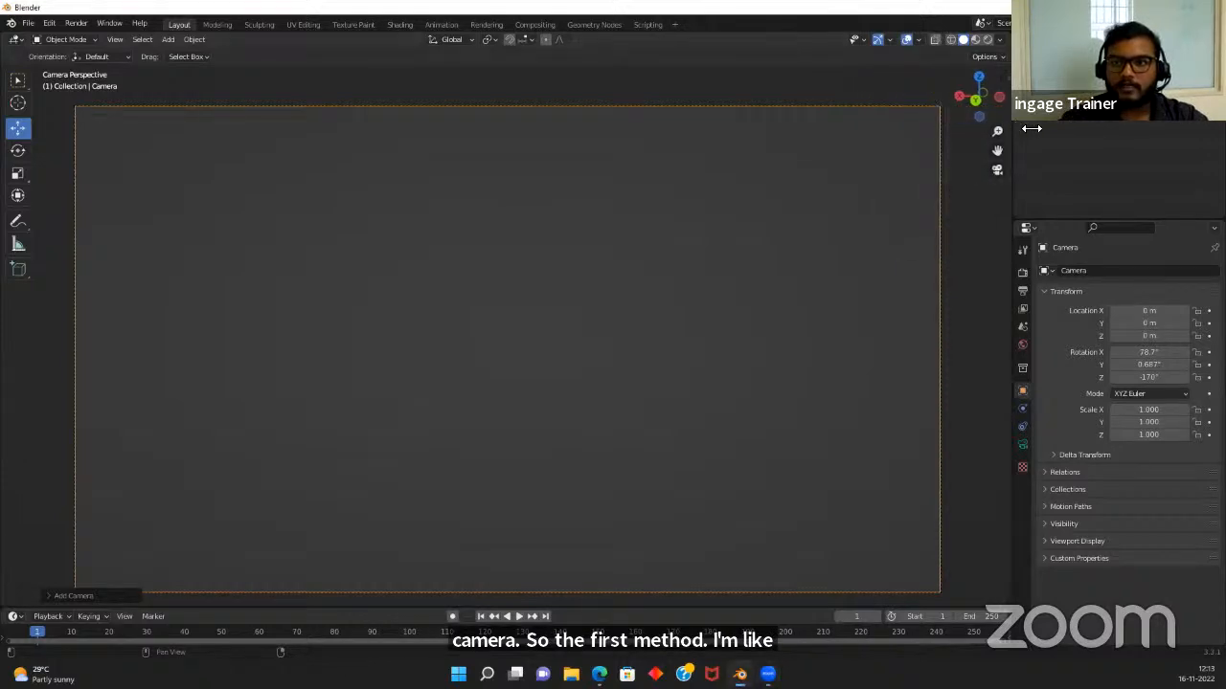
{"action": "left_click", "coordinate": [1005, 75]}
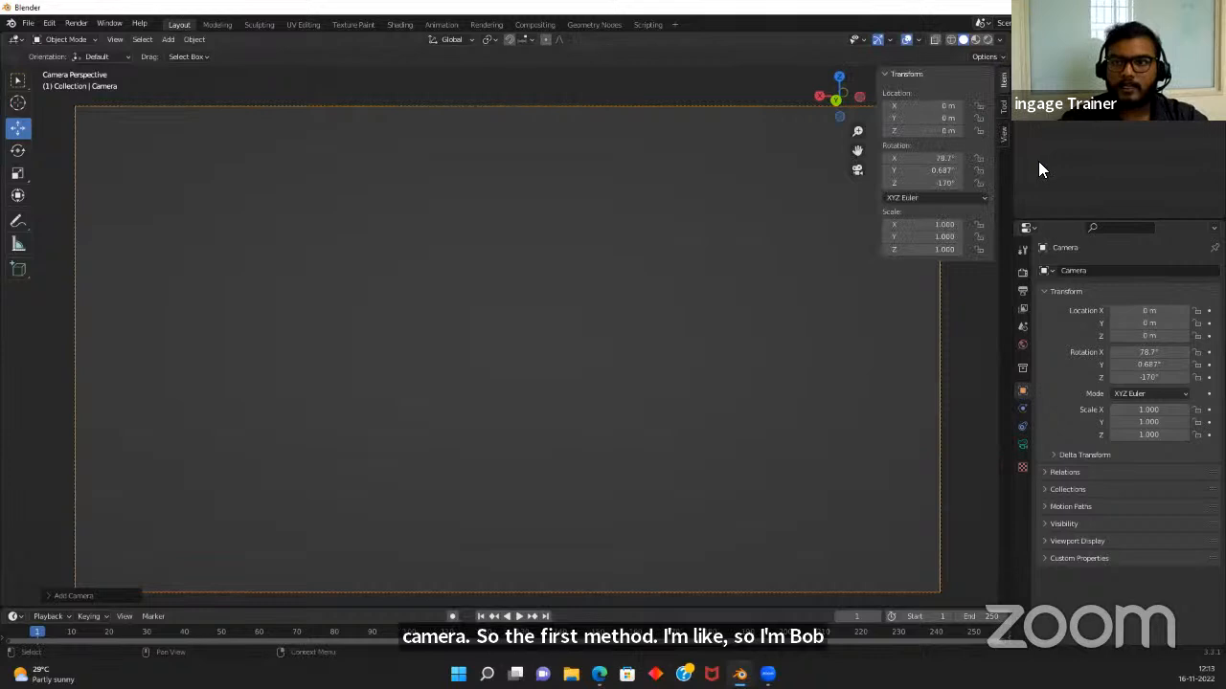
{"action": "left_click", "coordinate": [1001, 135]}
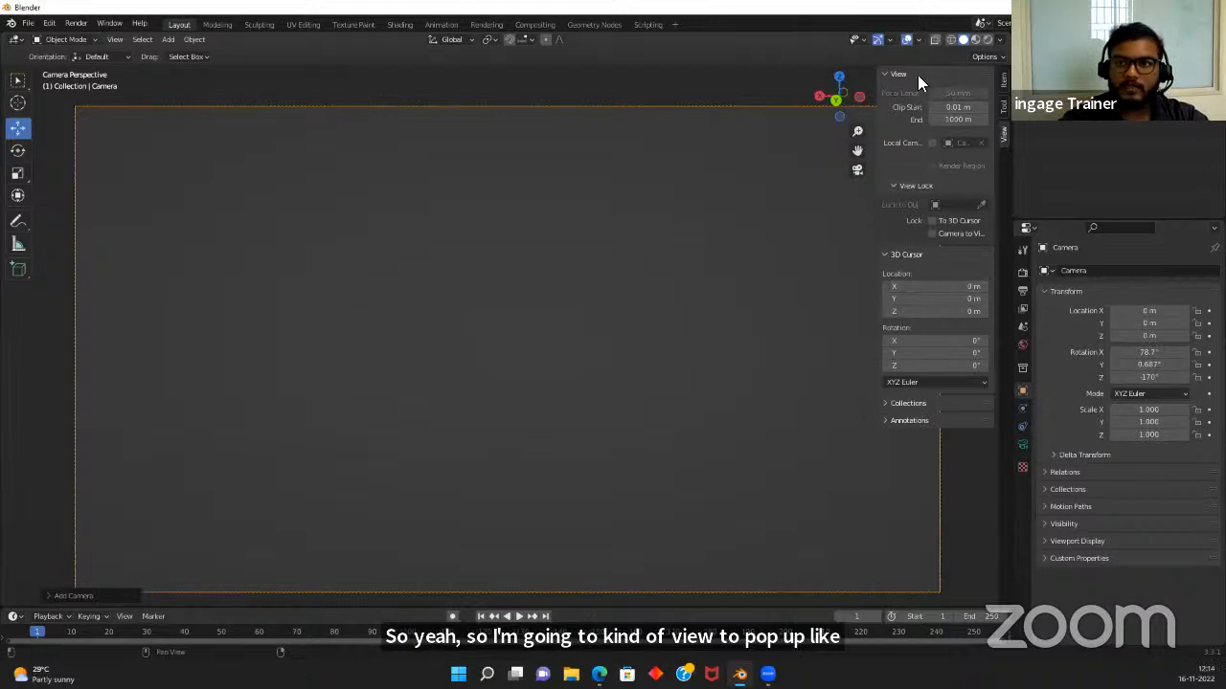
Collapse the 3D Cursor settings and enable the Camera to View lock under View Lock
{"action": "left_click", "coordinate": [891, 188]}
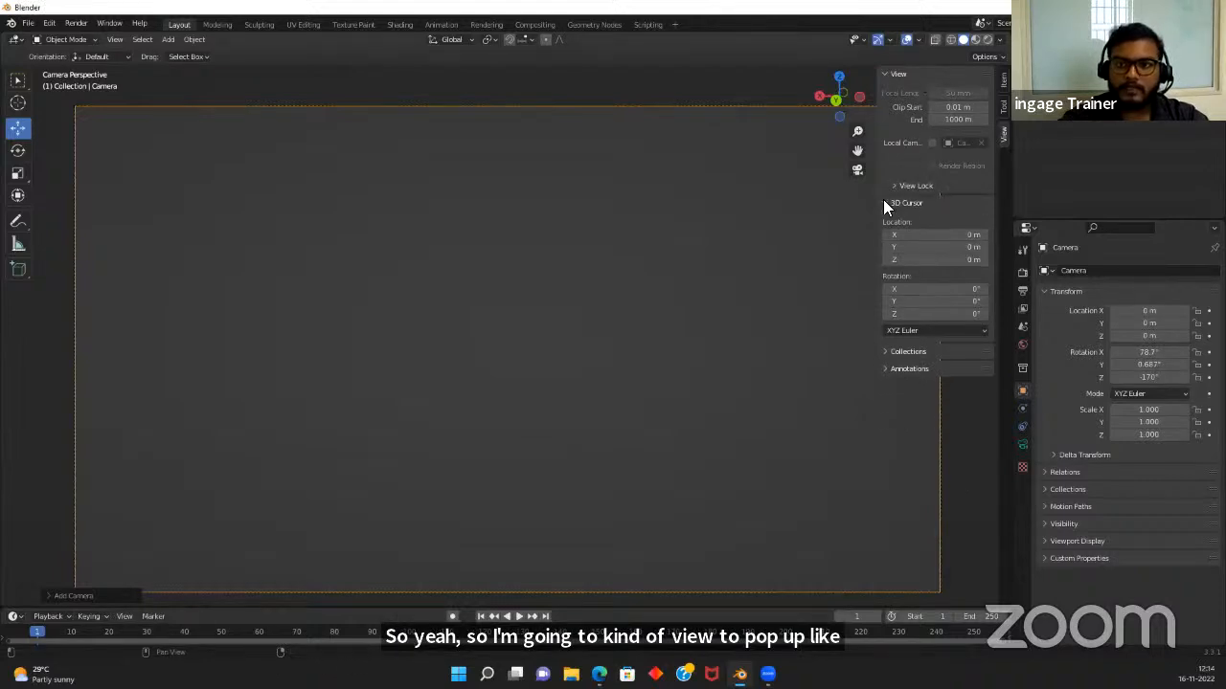
{"action": "left_click", "coordinate": [883, 199]}
{"action": "left_click", "coordinate": [887, 71]}
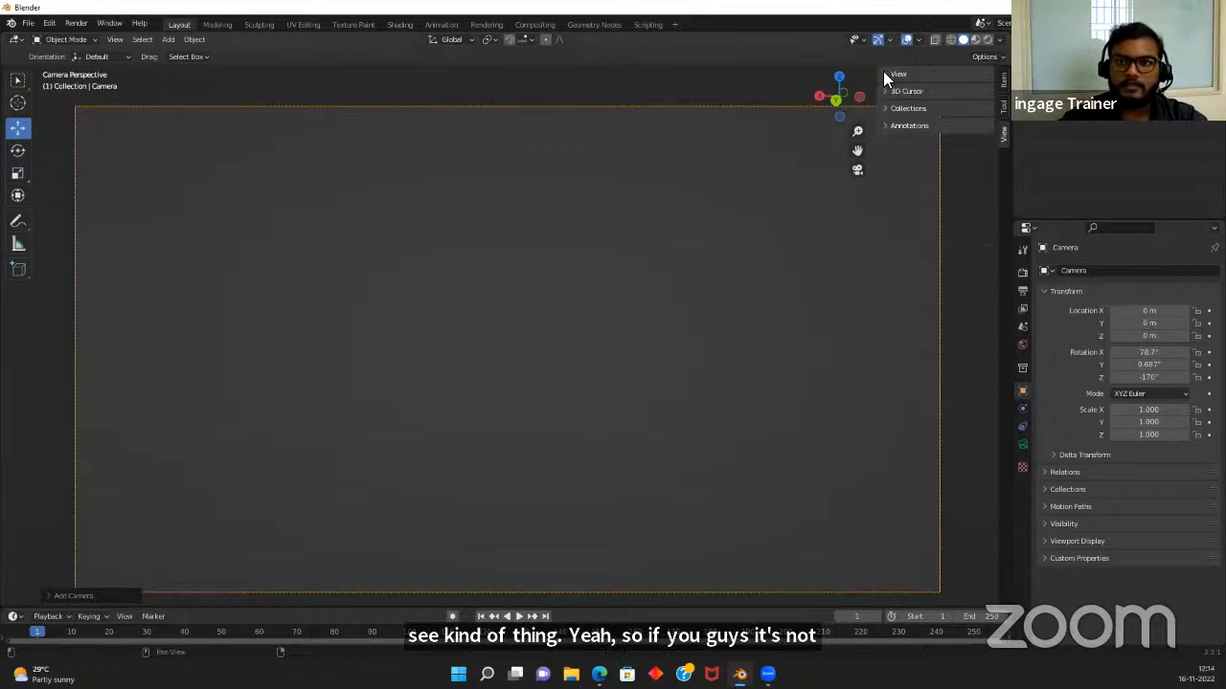
{"action": "left_click", "coordinate": [884, 72]}
{"action": "left_click", "coordinate": [891, 186]}
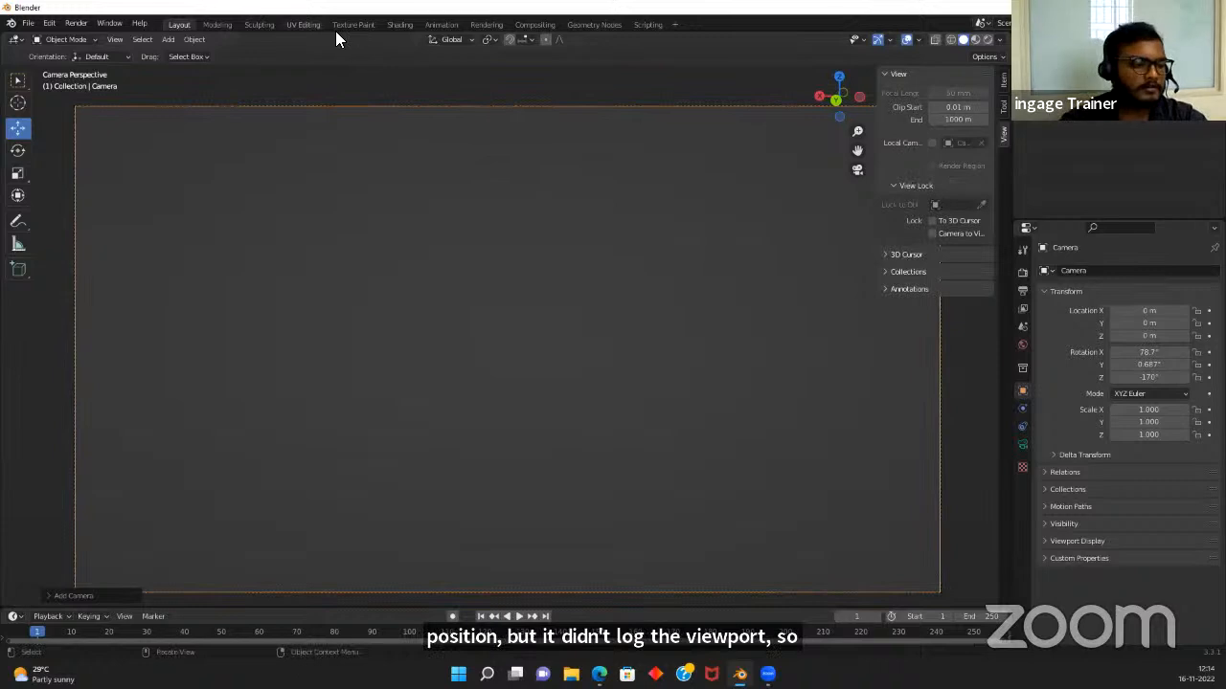
{"action": "left_click", "coordinate": [938, 234]}
Pull the locked camera back and orbit it around the chair until the whole chair is framed from a three-quarter front angle
{"action": "scroll", "coordinate": [580, 278], "scroll_direction": "down", "scroll_amount": 6}
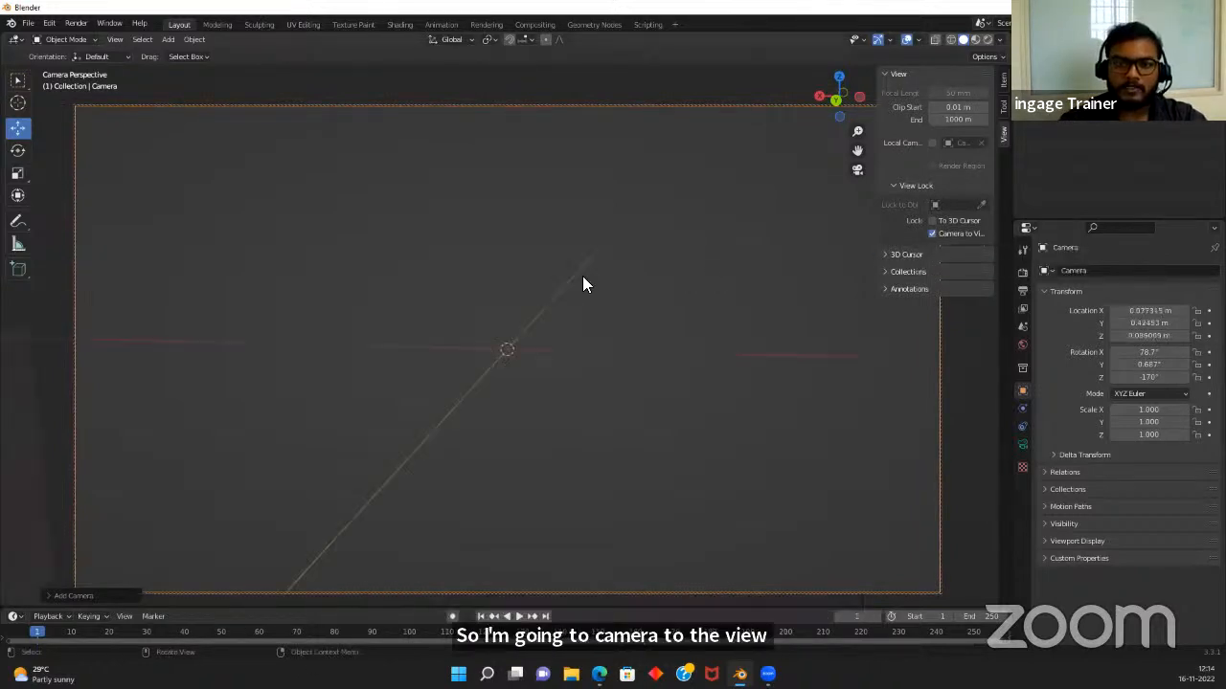
{"action": "scroll", "coordinate": [586, 287], "scroll_direction": "down", "scroll_amount": 5}
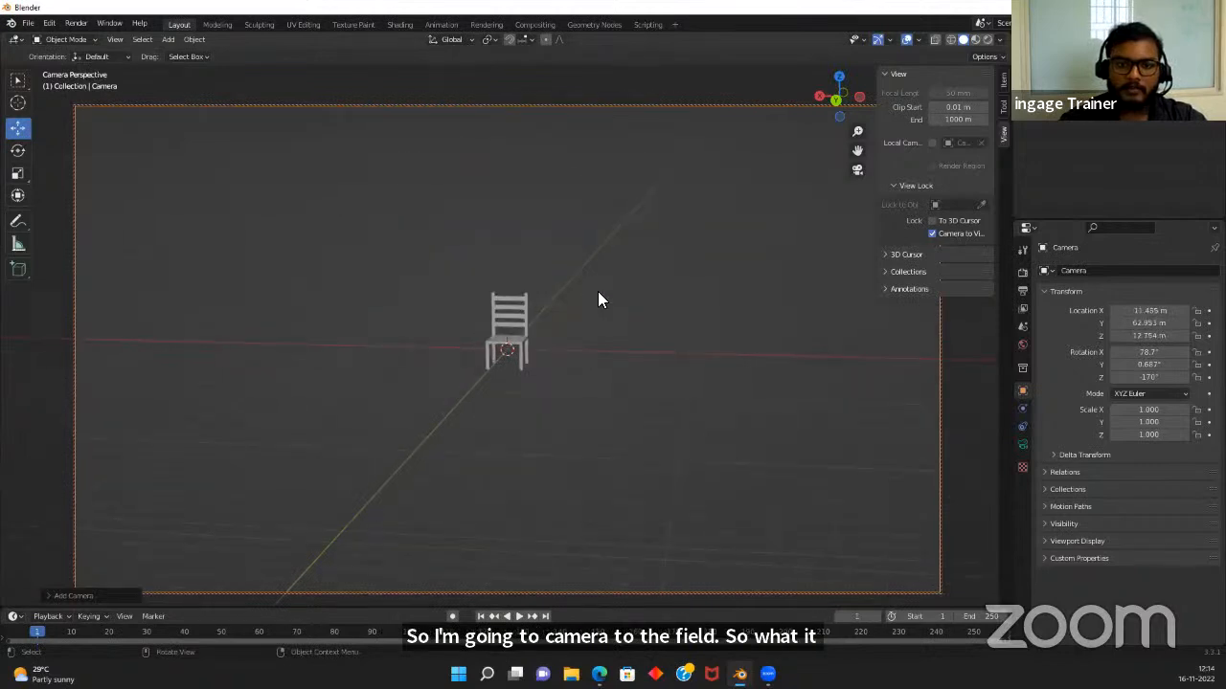
{"action": "middle_click_drag", "start_coordinate": [605, 289], "coordinate": [68, 450]}
{"action": "scroll", "coordinate": [467, 288], "scroll_direction": "up", "scroll_amount": 6}
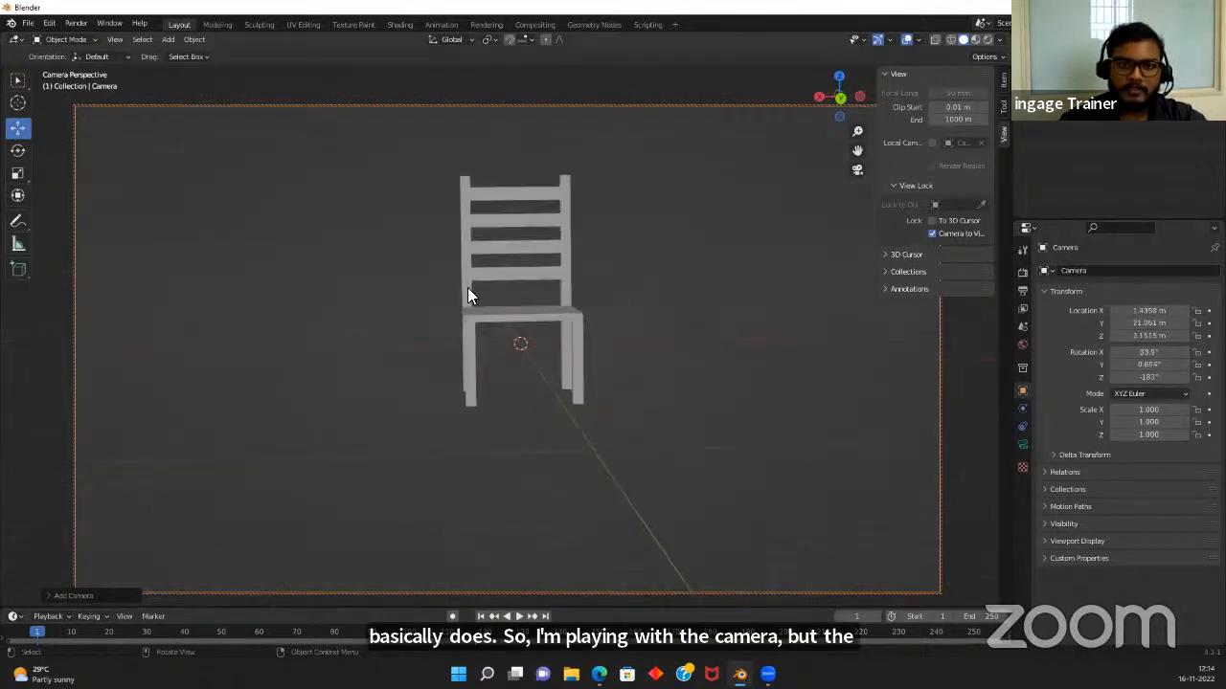
{"action": "middle_click_drag", "start_coordinate": [467, 288], "coordinate": [568, 333]}
{"action": "scroll", "coordinate": [526, 315], "scroll_direction": "up", "scroll_amount": 4}
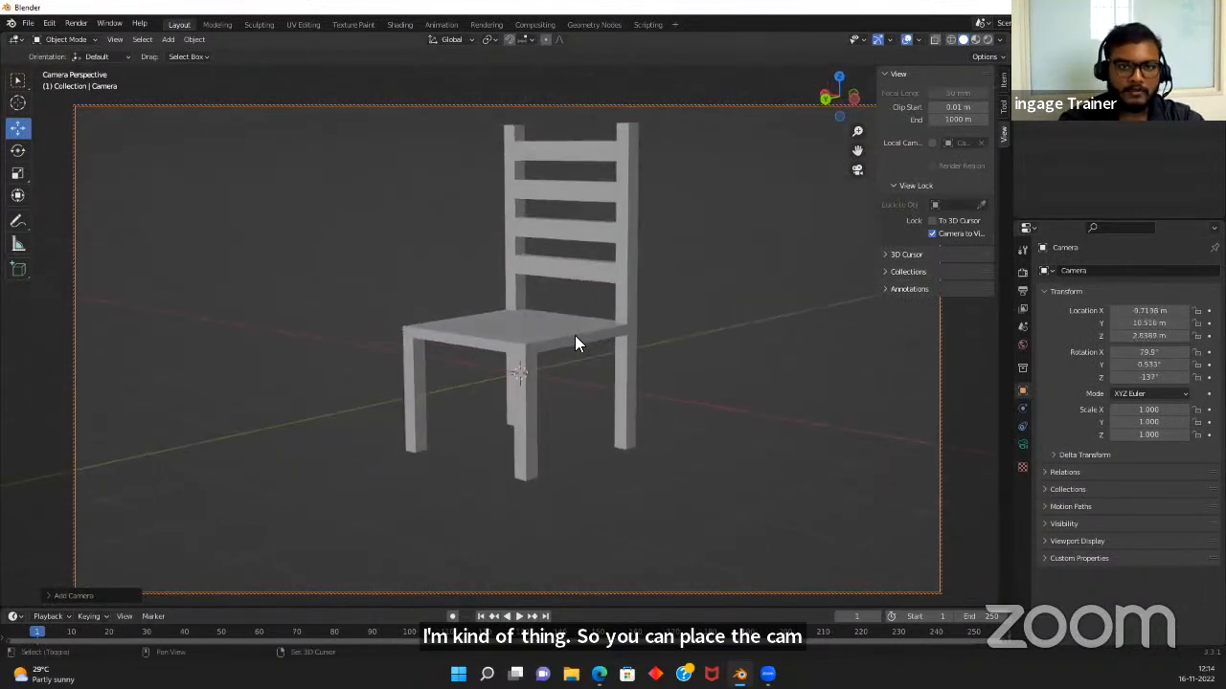
{"action": "middle_click_drag", "start_coordinate": [575, 335], "coordinate": [538, 356]}
{"action": "scroll", "coordinate": [571, 352], "scroll_direction": "up", "scroll_amount": 1}
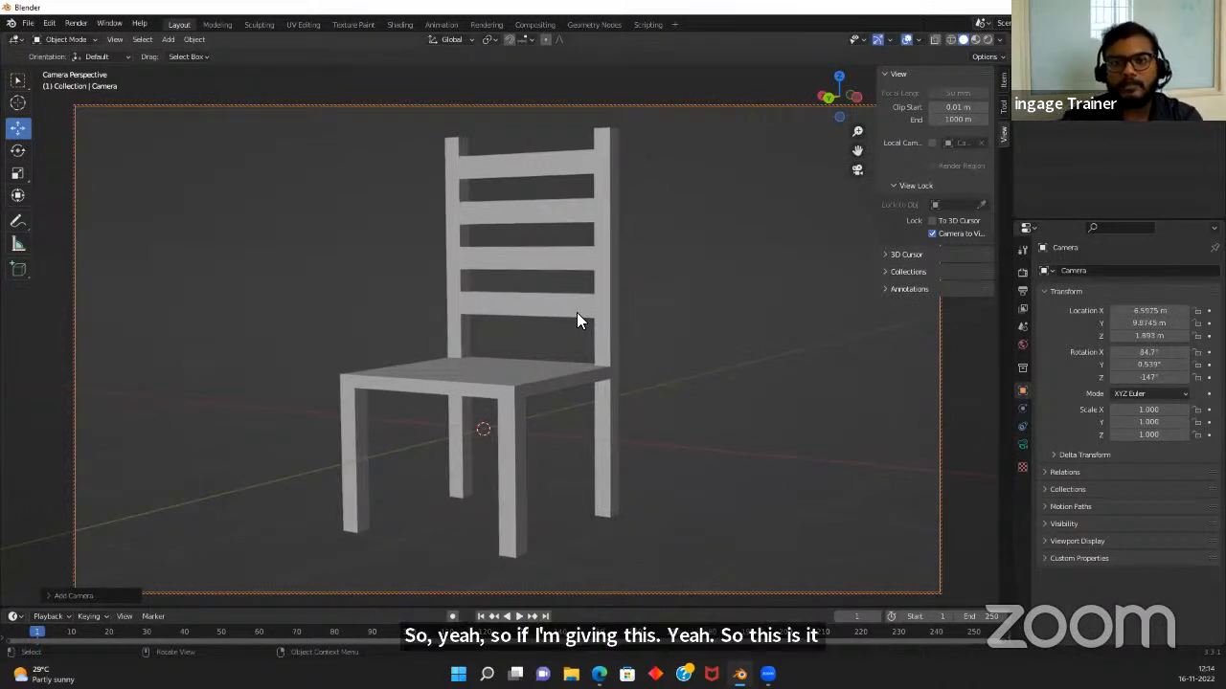
Disable the Camera to View lock and compare the free perspective around the chair with the camera's view
{"action": "left_click", "coordinate": [932, 232]}
{"action": "middle_click_drag", "start_coordinate": [467, 395], "coordinate": [580, 359]}
{"action": "scroll", "coordinate": [570, 357], "scroll_direction": "down", "scroll_amount": 3}
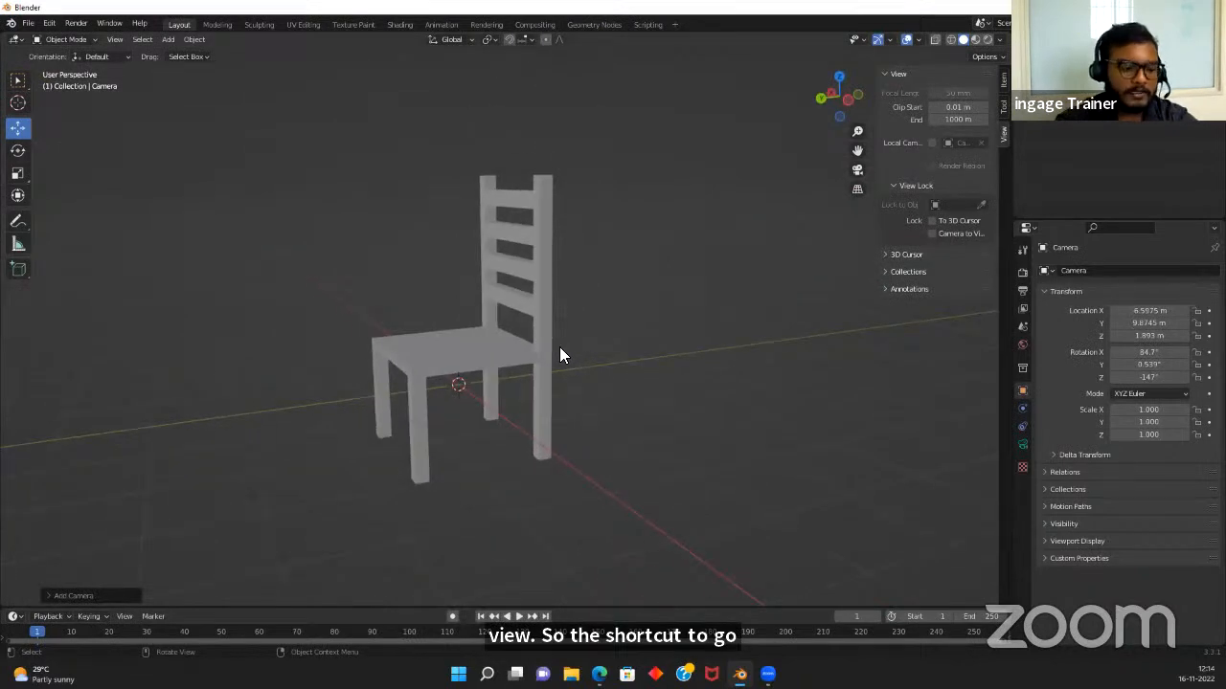
{"action": "key", "text": "KP_0"}
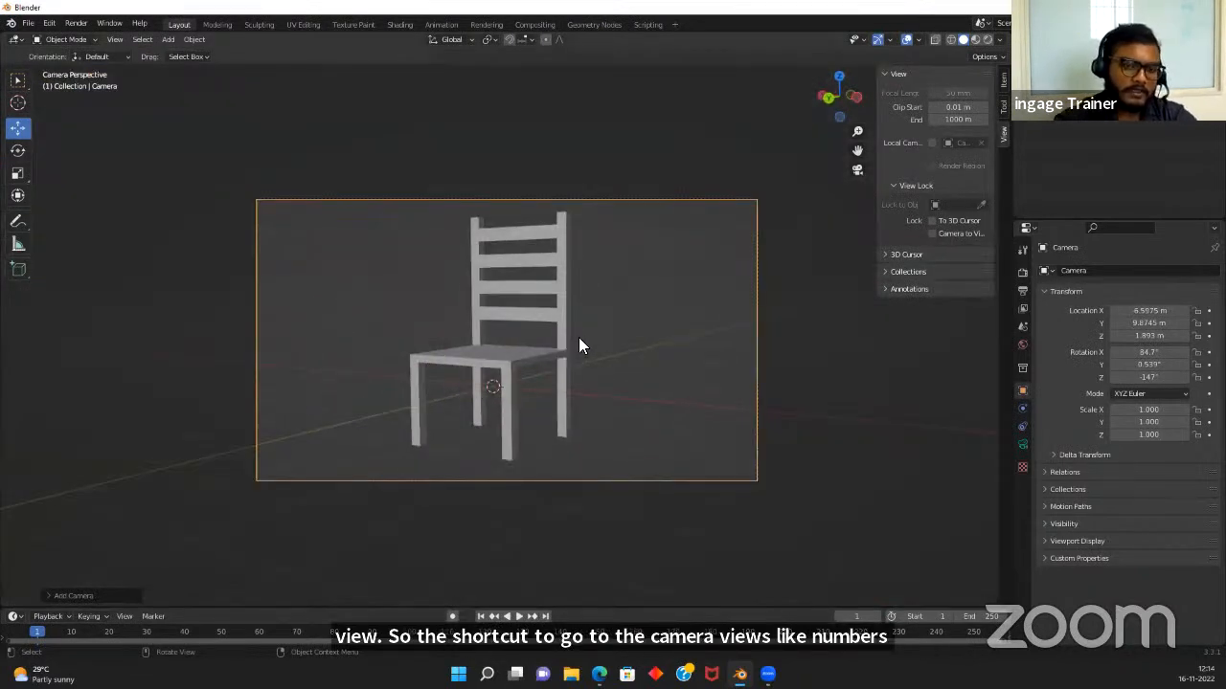
{"action": "middle_click_drag", "start_coordinate": [517, 343], "coordinate": [718, 377]}
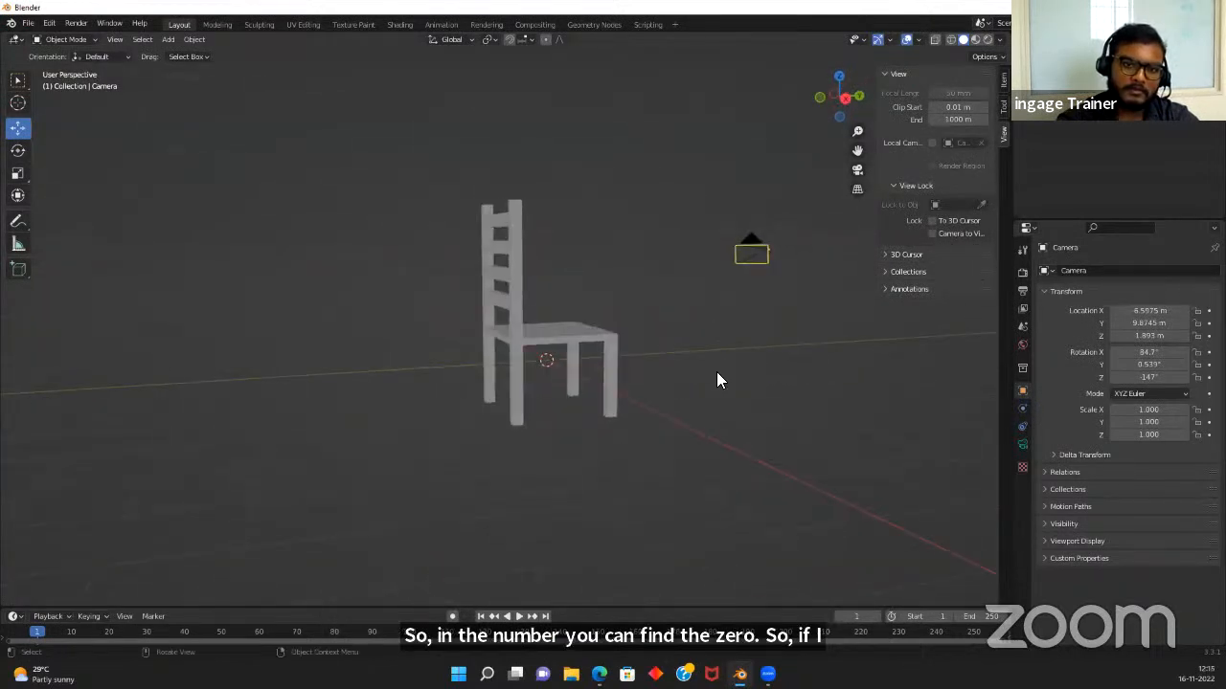
{"action": "key", "text": "KP_0"}
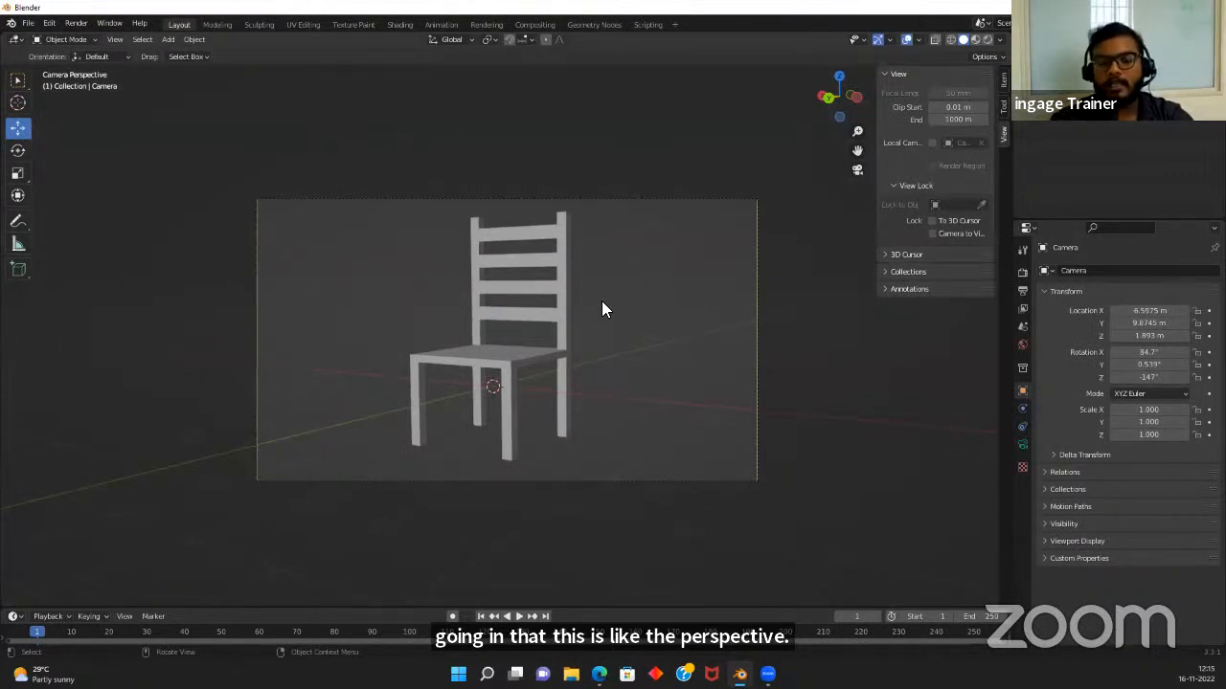
{"action": "middle_click_drag", "start_coordinate": [808, 362], "coordinate": [513, 321]}
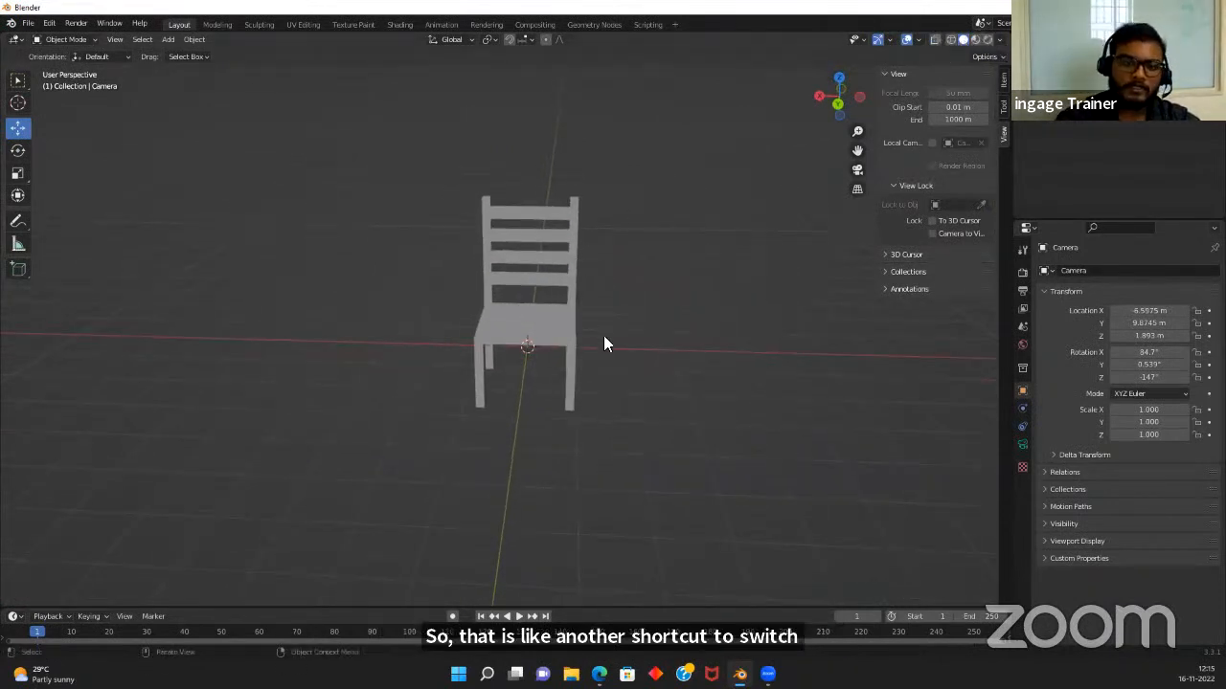
{"action": "middle_click_drag", "start_coordinate": [603, 335], "coordinate": [537, 335]}
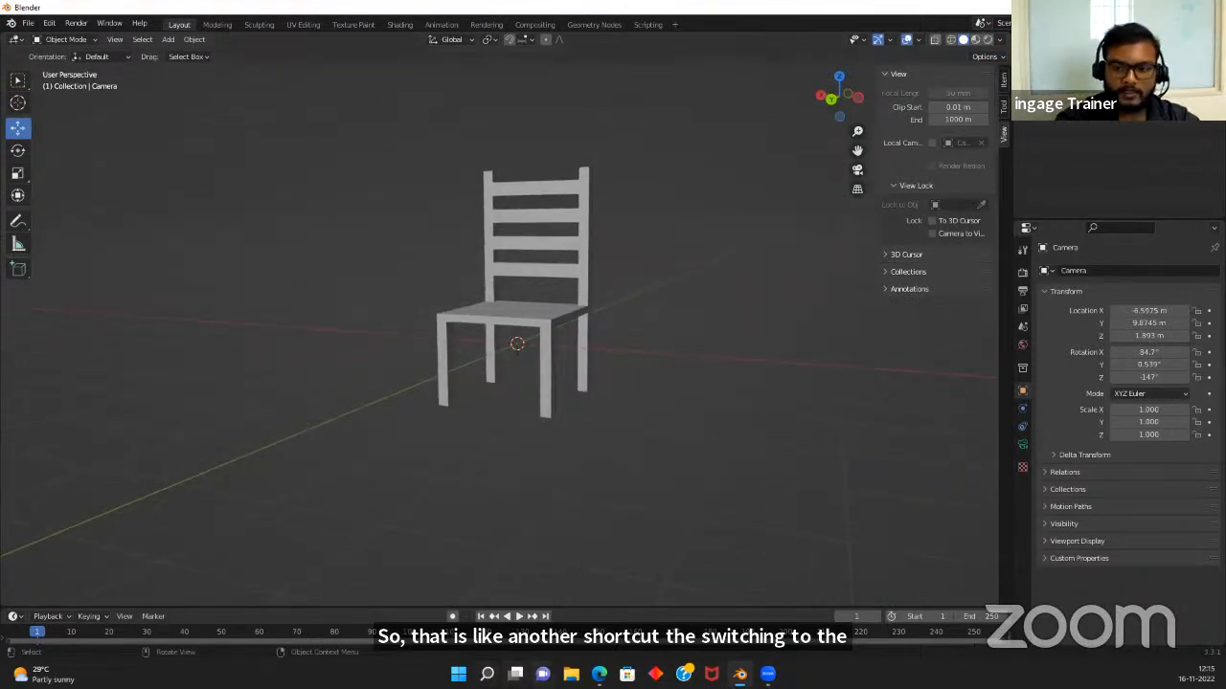
Preview the unlit chair in Rendered shading from several angles and return the viewport to Solid shading
{"action": "key", "text": "z"}
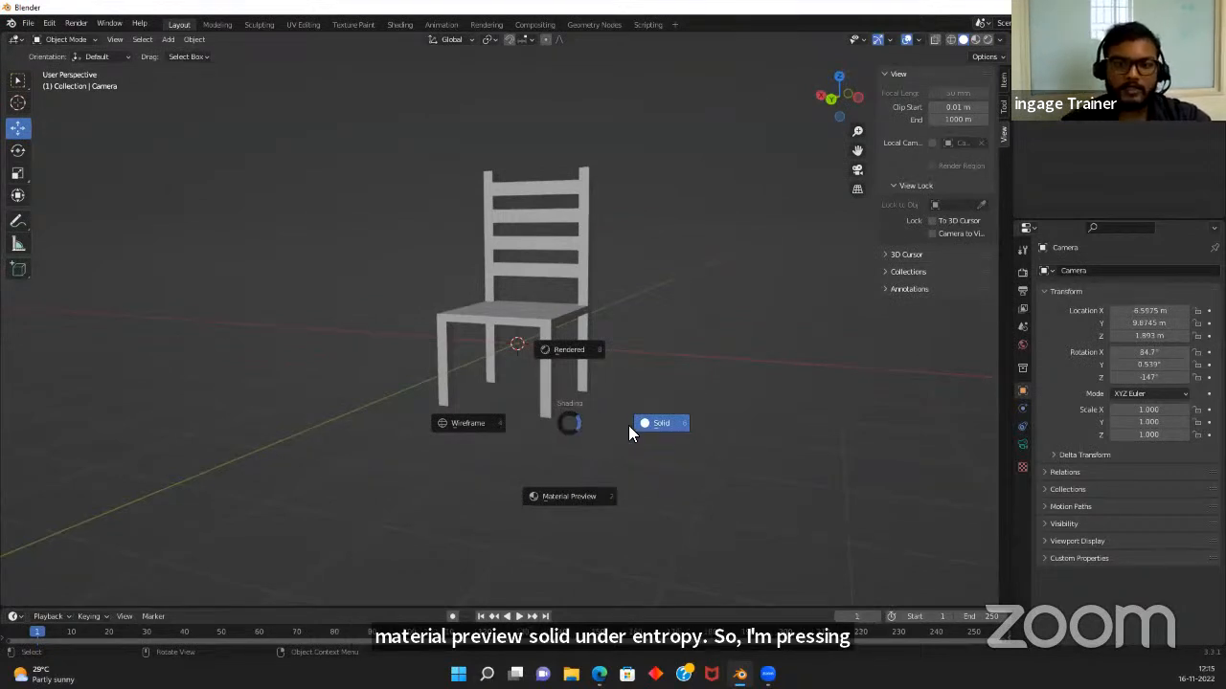
{"action": "left_click", "coordinate": [569, 356]}
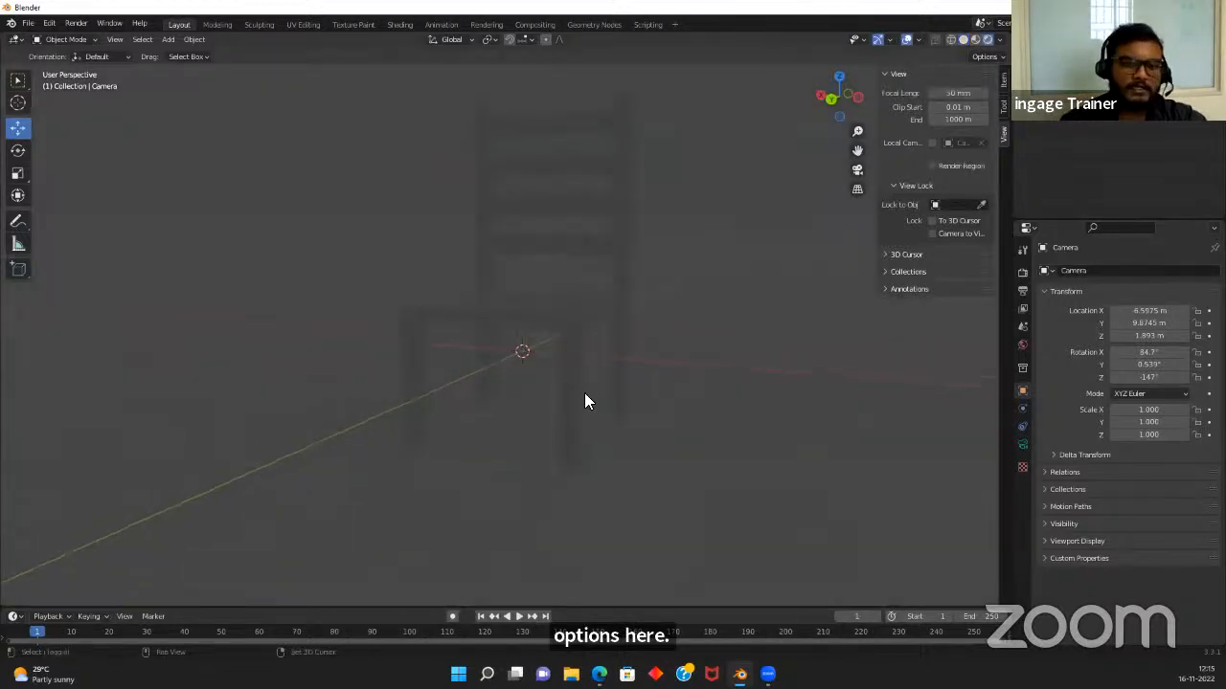
{"action": "middle_click_drag", "start_coordinate": [583, 402], "coordinate": [462, 355]}
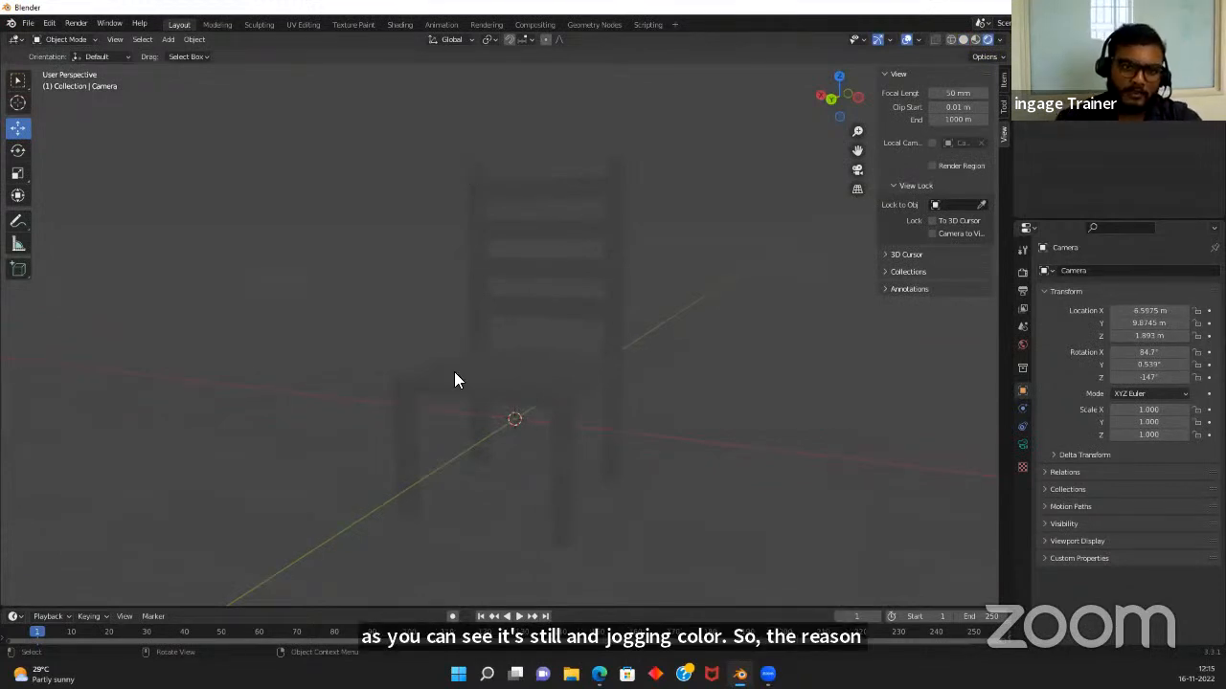
{"action": "scroll", "coordinate": [453, 372], "scroll_direction": "down", "scroll_amount": 4}
{"action": "scroll", "coordinate": [540, 347], "scroll_direction": "up", "scroll_amount": 4}
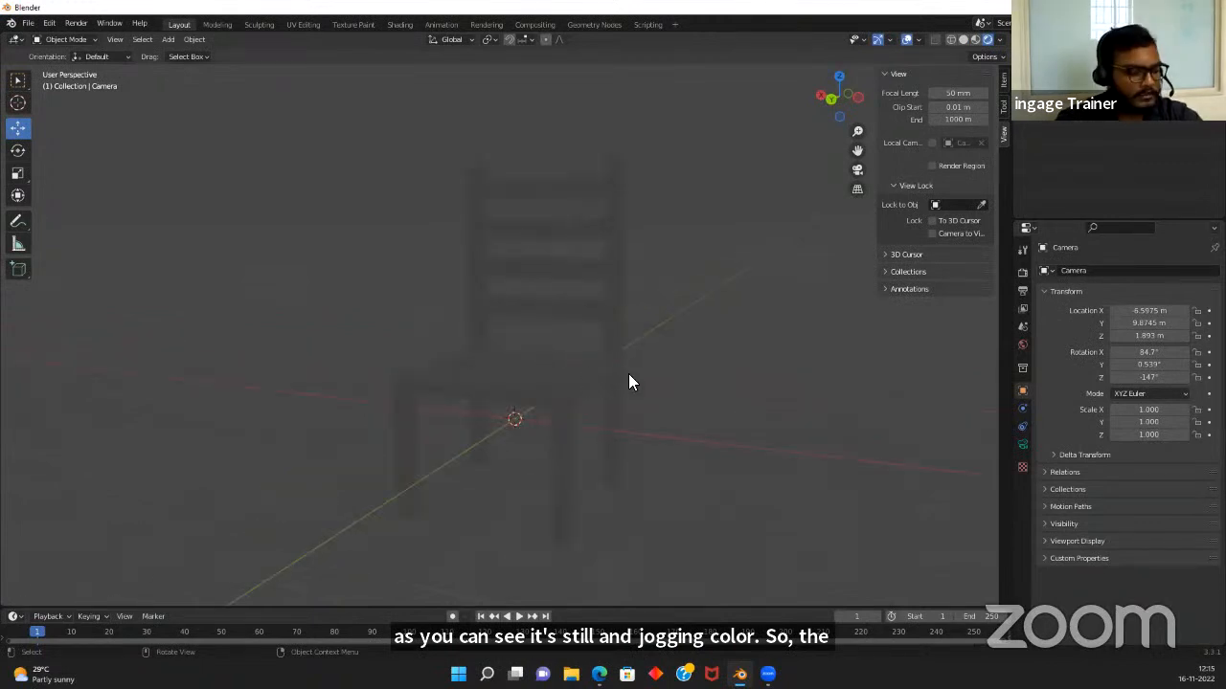
{"action": "middle_click_drag", "start_coordinate": [628, 377], "coordinate": [504, 194]}
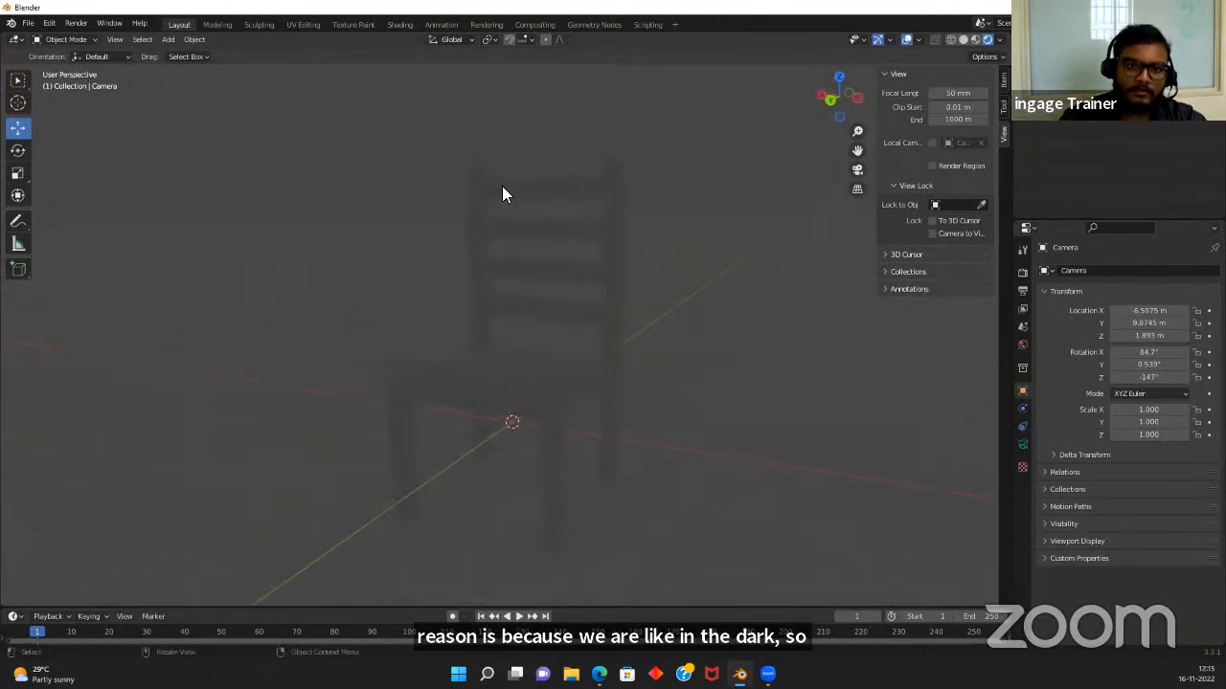
{"action": "left_click", "coordinate": [964, 38]}
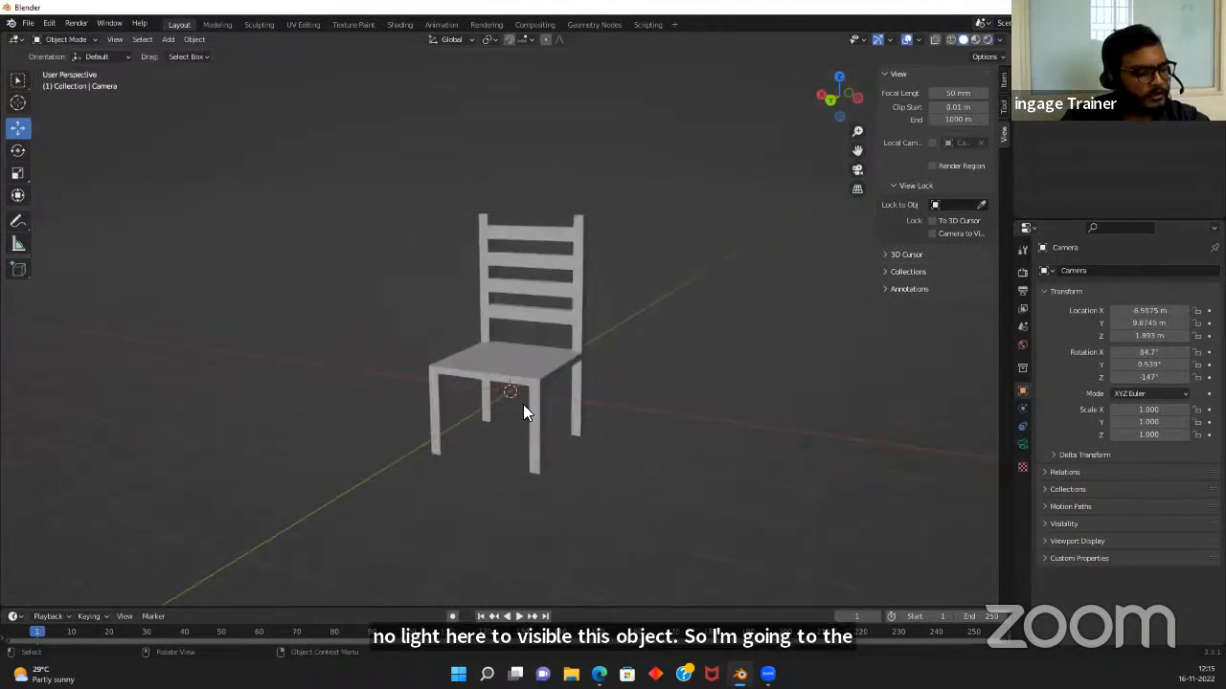
Add a mesh plane at the origin and lower it about 1 m along Z to the bottom of the chair legs
{"action": "key", "text": "shift+a"}
{"action": "mouse_move", "coordinate": [492, 190]}
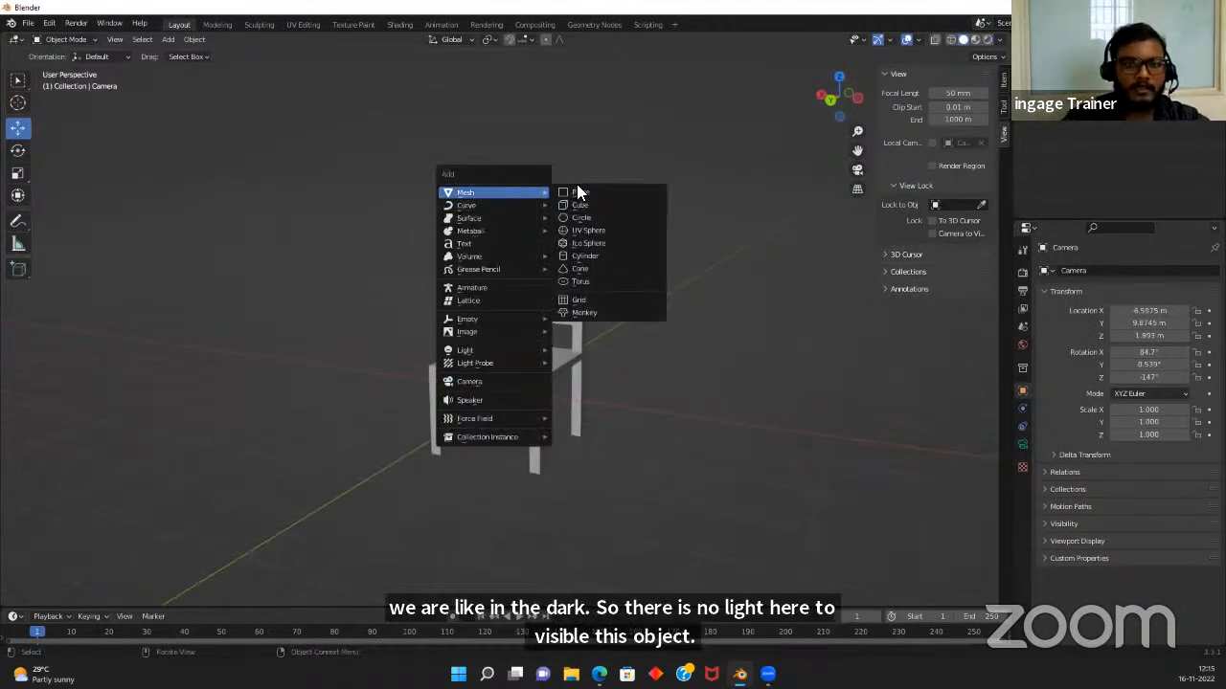
{"action": "left_click", "coordinate": [579, 196]}
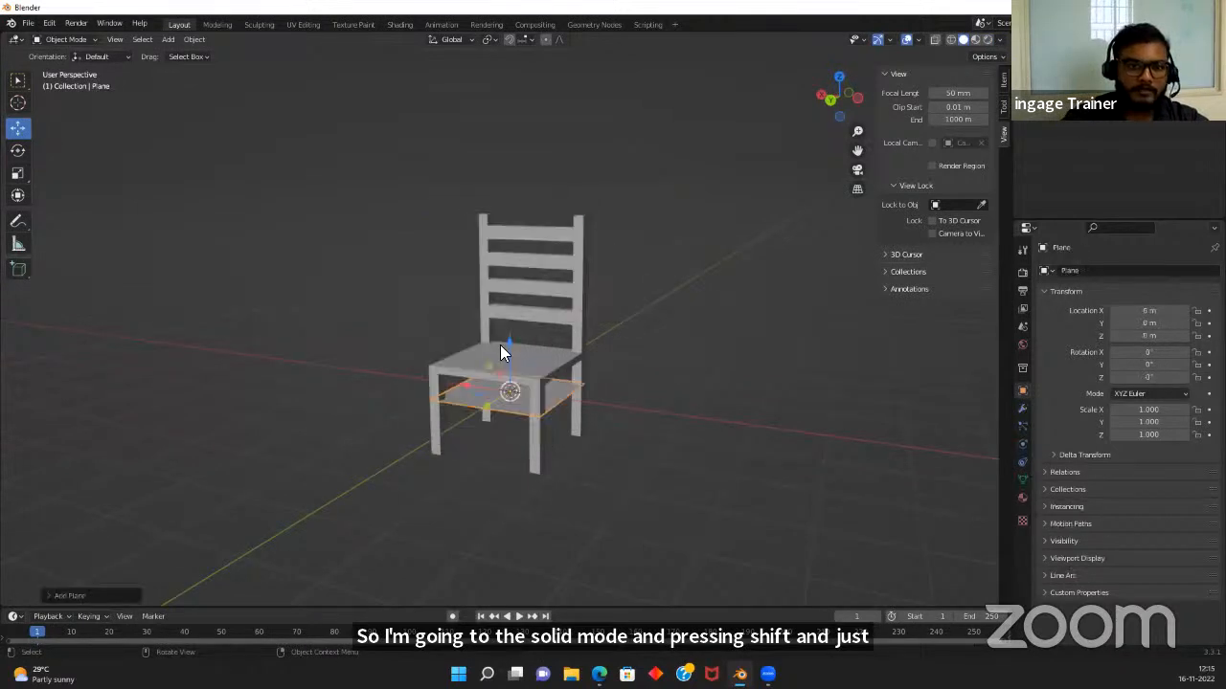
{"action": "left_click_drag", "start_coordinate": [507, 342], "coordinate": [508, 402]}
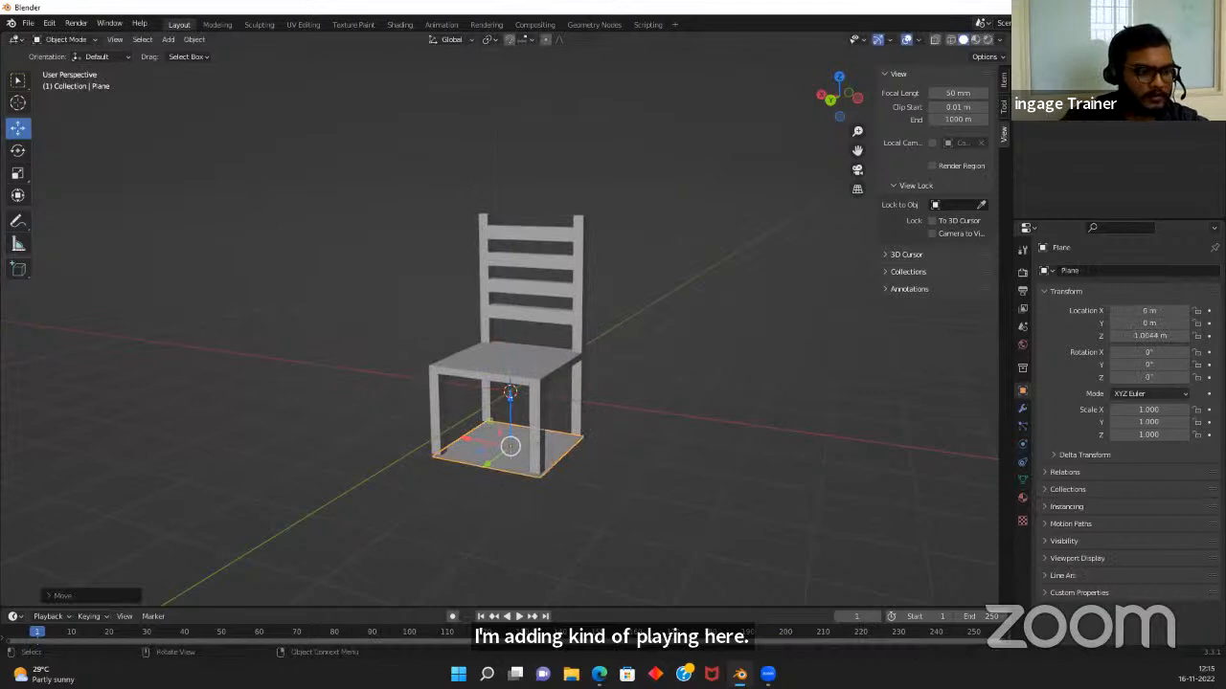
Scale the plane up to about 11.85 as a floor beneath the chair, and check it through the camera with nothing selected
{"action": "key", "text": "s"}
{"action": "left_click", "coordinate": [554, 541]}
{"action": "scroll", "coordinate": [444, 422], "scroll_direction": "down", "scroll_amount": 5}
{"action": "middle_click_drag", "start_coordinate": [444, 421], "coordinate": [335, 431]}
{"action": "scroll", "coordinate": [500, 443], "scroll_direction": "up", "scroll_amount": 3}
{"action": "left_click", "coordinate": [488, 492]}
{"action": "middle_click_drag", "start_coordinate": [489, 492], "coordinate": [553, 467]}
{"action": "scroll", "coordinate": [550, 469], "scroll_direction": "up", "scroll_amount": 1}
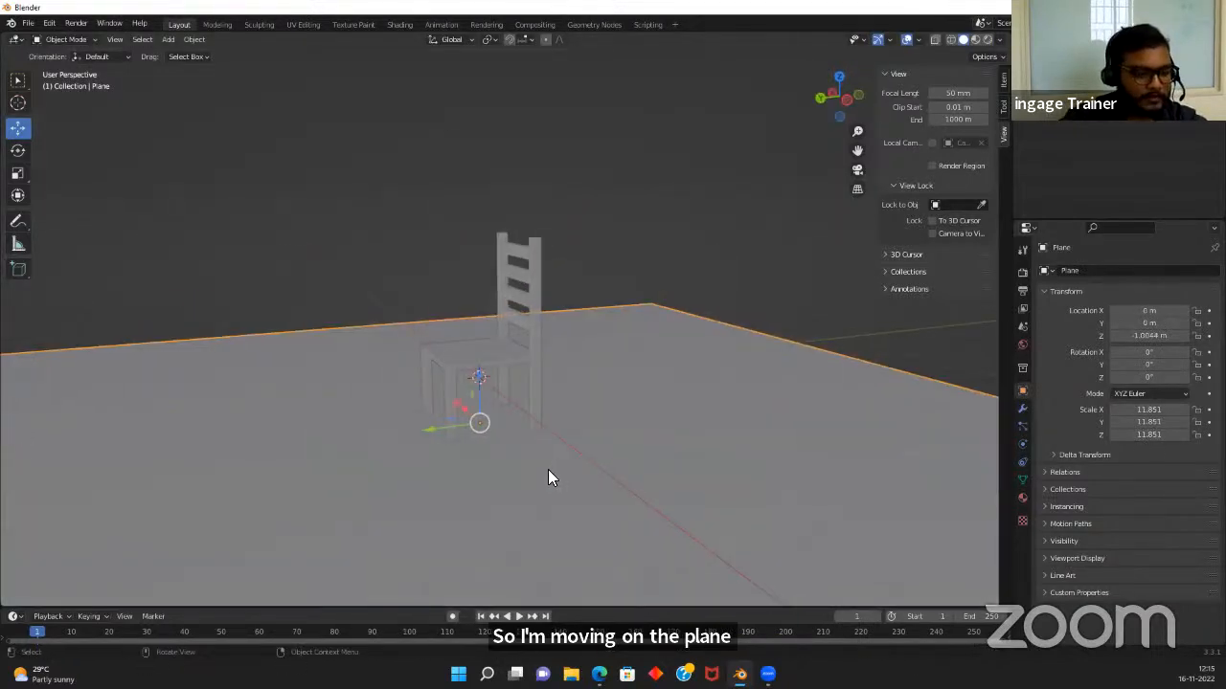
{"action": "key", "text": "KP_0"}
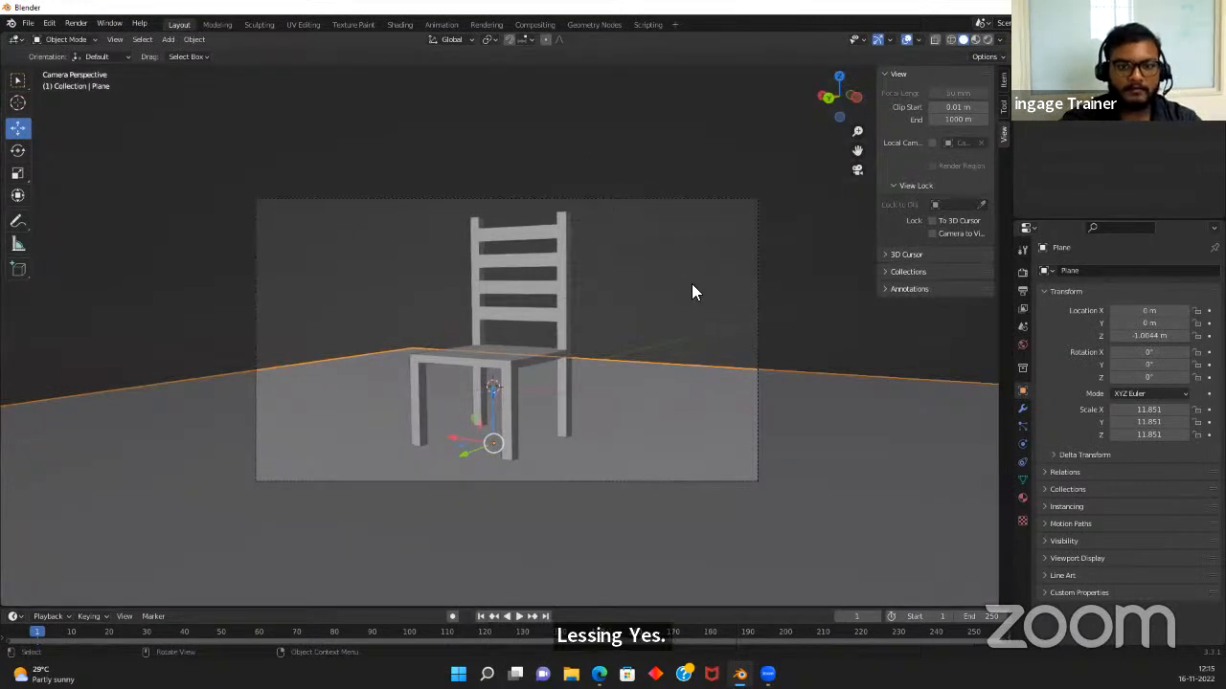
{"action": "left_click", "coordinate": [629, 240]}
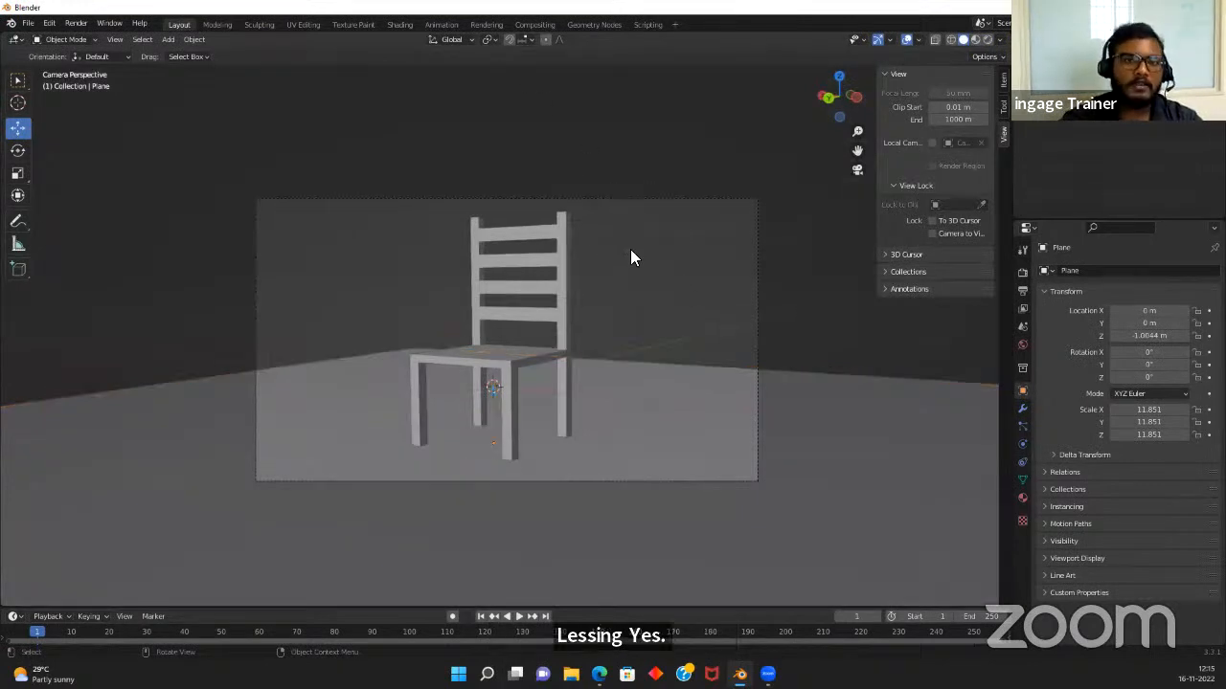
Add a sun light at the origin and raise it about 4.64 m along Z above the chair
{"action": "middle_click_drag", "start_coordinate": [106, 319], "coordinate": [544, 438]}
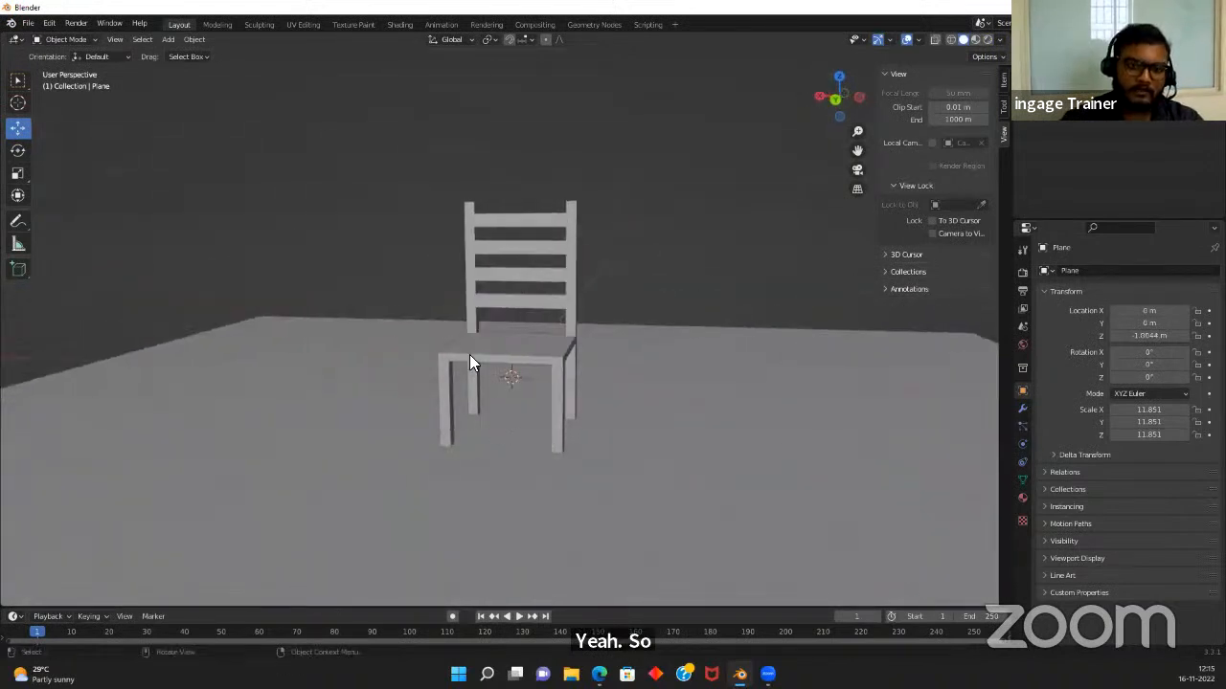
{"action": "key", "text": "shift+a"}
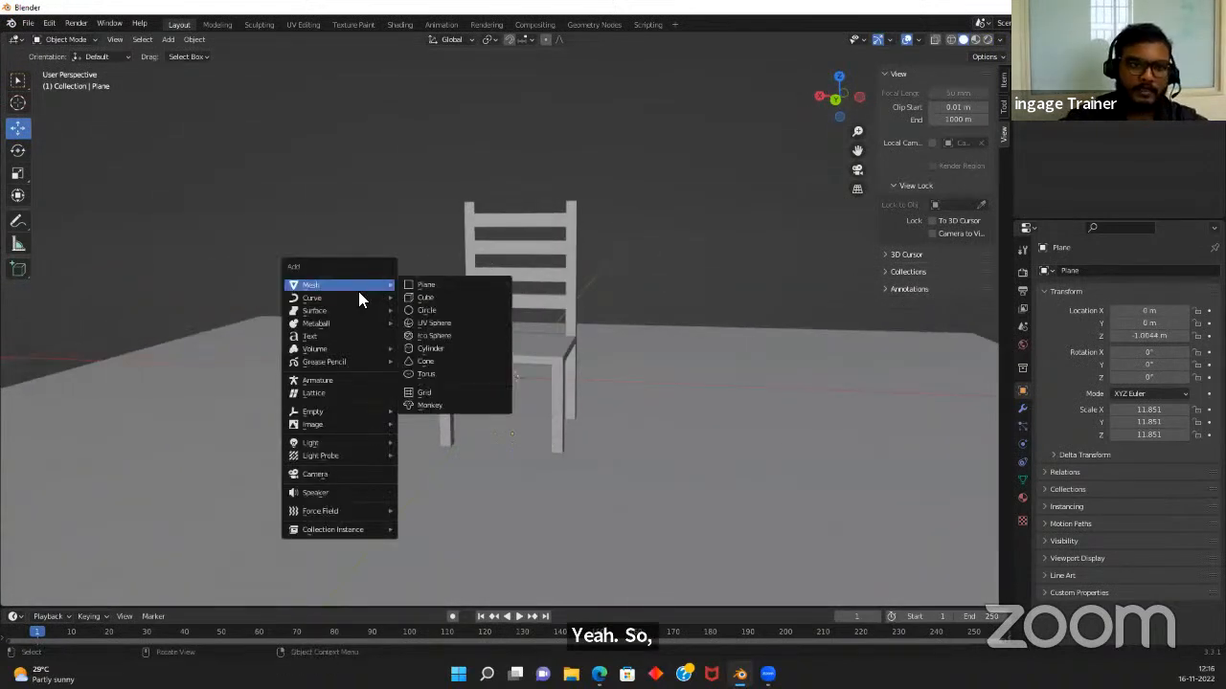
{"action": "mouse_move", "coordinate": [355, 299]}
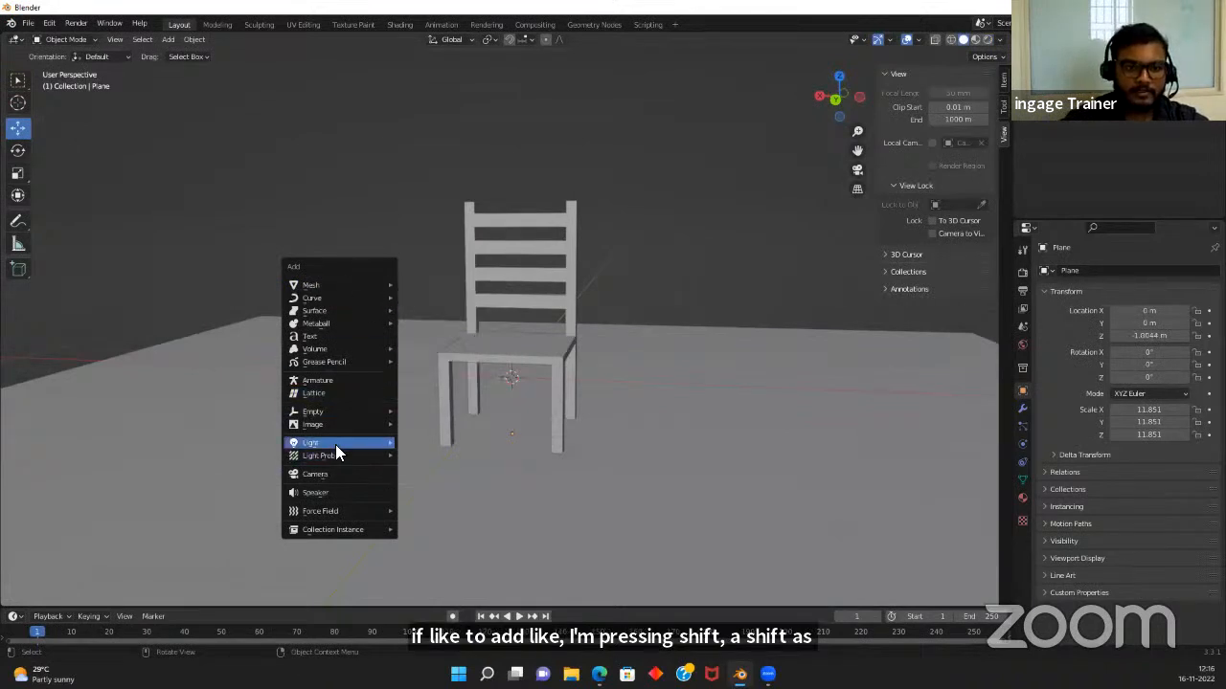
{"action": "mouse_move", "coordinate": [336, 443]}
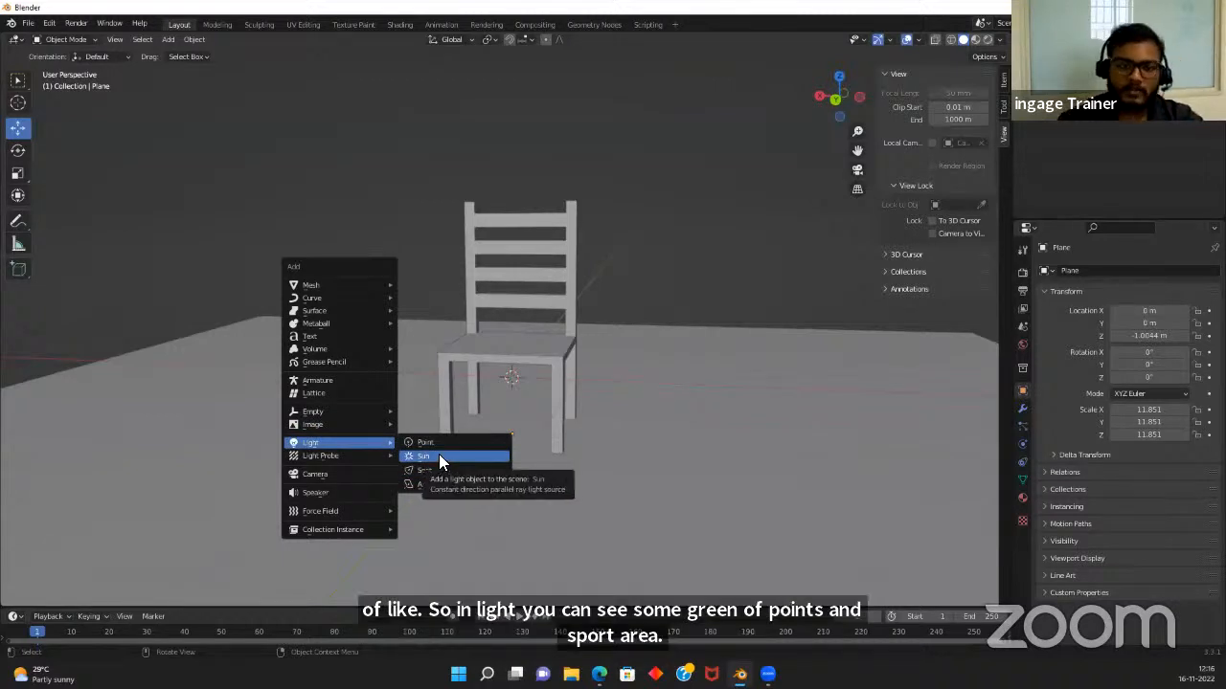
{"action": "left_click", "coordinate": [439, 454]}
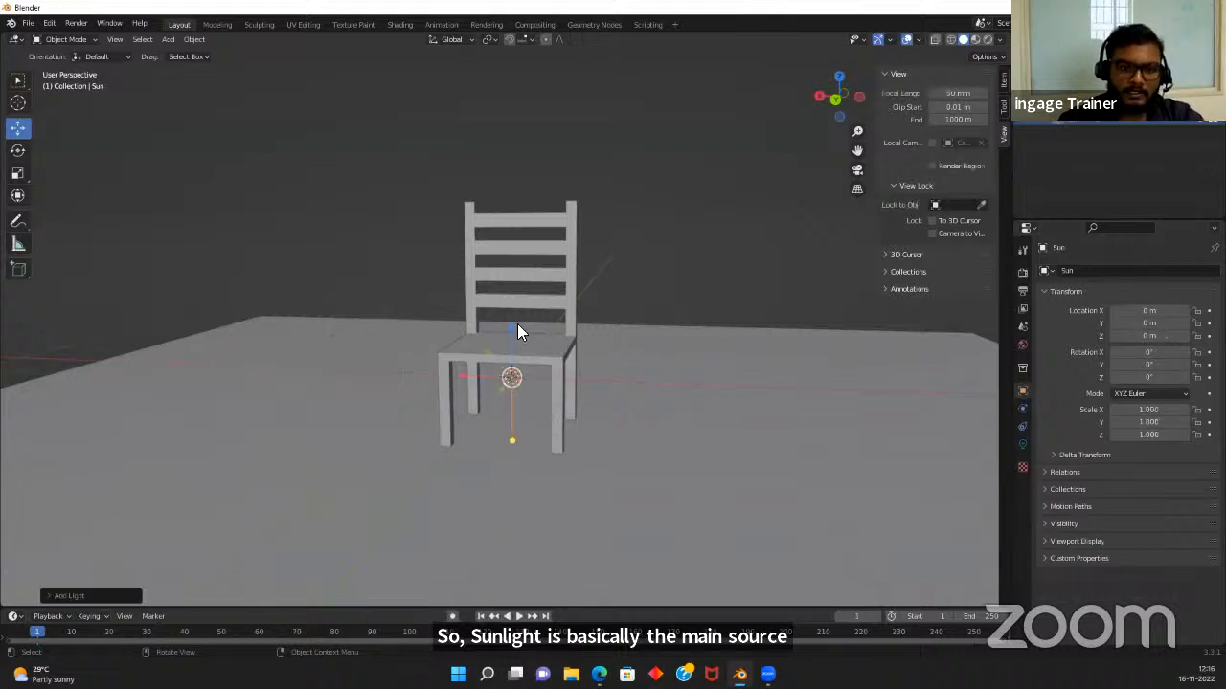
{"action": "left_click_drag", "start_coordinate": [515, 330], "coordinate": [976, 594]}
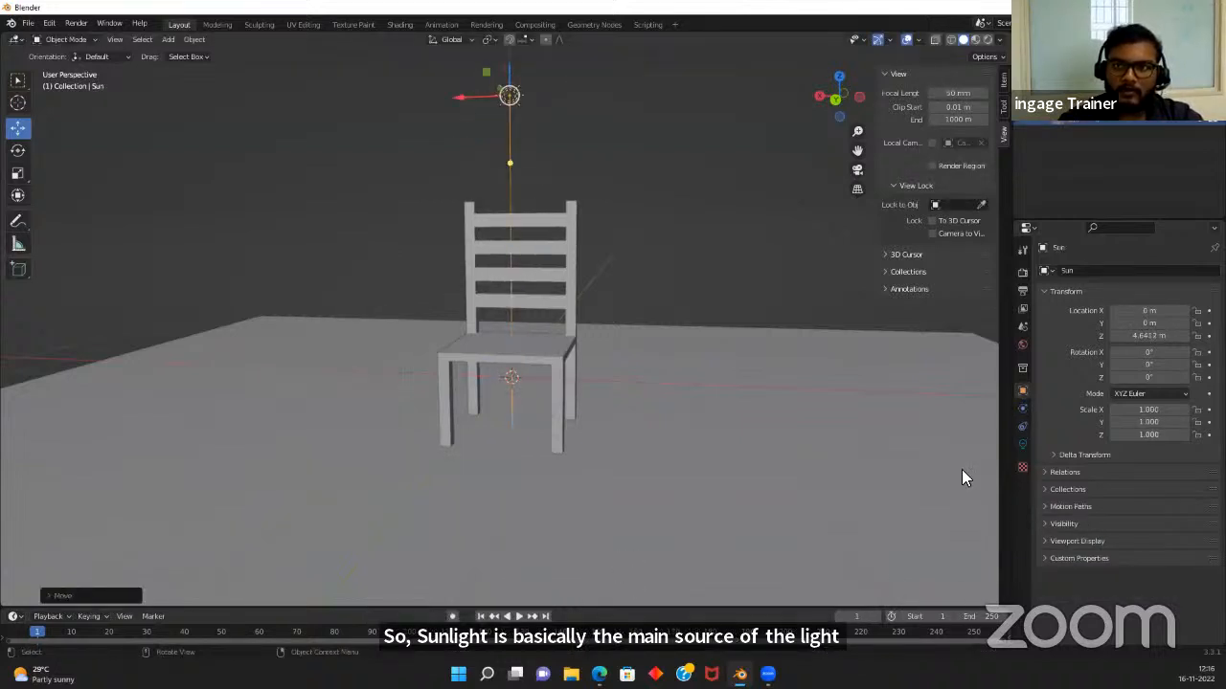
Show the viewport in Rendered shading and adjust the sun light's height above the chair along Z
{"action": "left_click", "coordinate": [987, 40]}
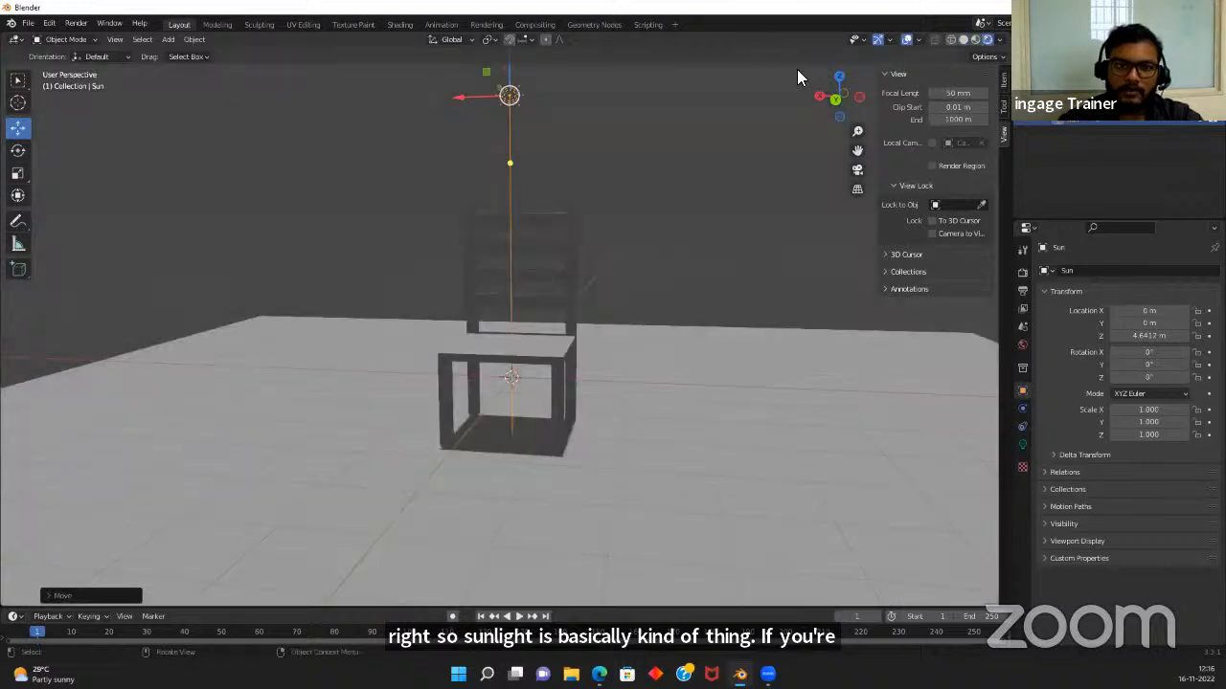
{"action": "mouse_move", "coordinate": [797, 69]}
{"action": "middle_mouse_down"}
{"action": "mouse_move", "coordinate": [703, 383]}
{"action": "mouse_move", "coordinate": [566, 386]}
{"action": "mouse_move", "coordinate": [607, 438]}
{"action": "mouse_move", "coordinate": [560, 397]}
{"action": "mouse_move", "coordinate": [600, 410]}
{"action": "mouse_move", "coordinate": [565, 316]}
{"action": "middle_mouse_up"}
{"action": "left_click_drag", "start_coordinate": [505, 167], "coordinate": [533, 96]}
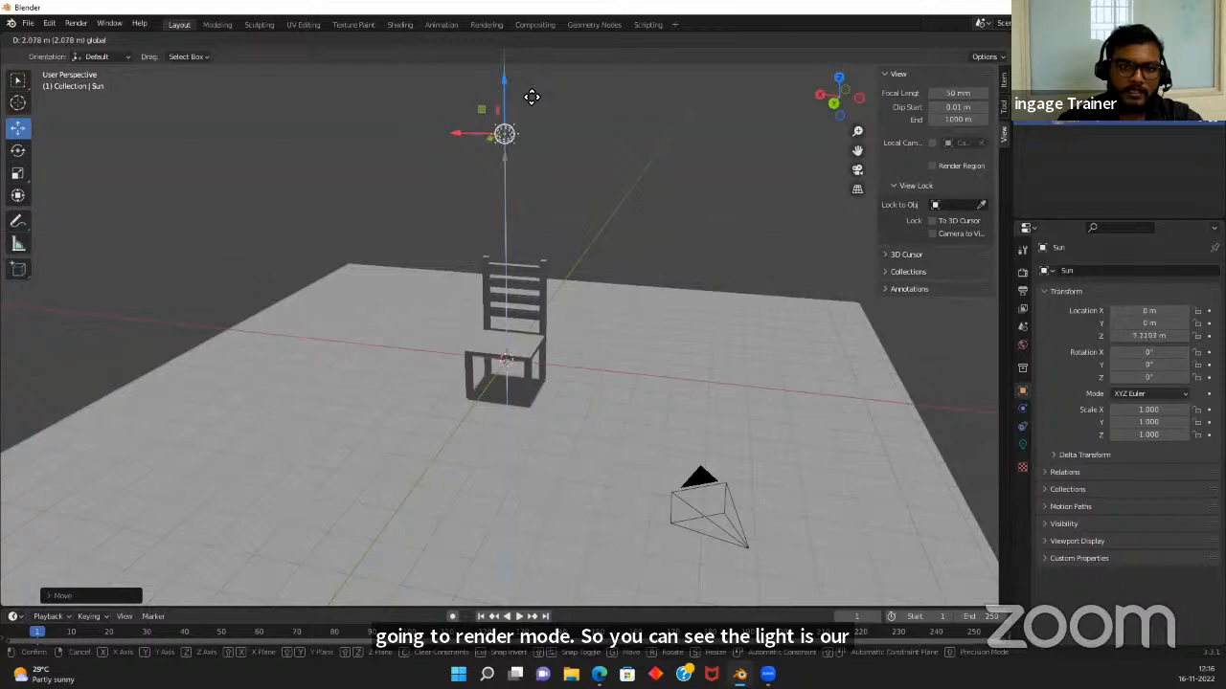
Set the sun light's strength to 20 and check the lit chair from another angle
{"action": "left_click", "coordinate": [1021, 444]}
{"action": "double_click", "coordinate": [1140, 358]}
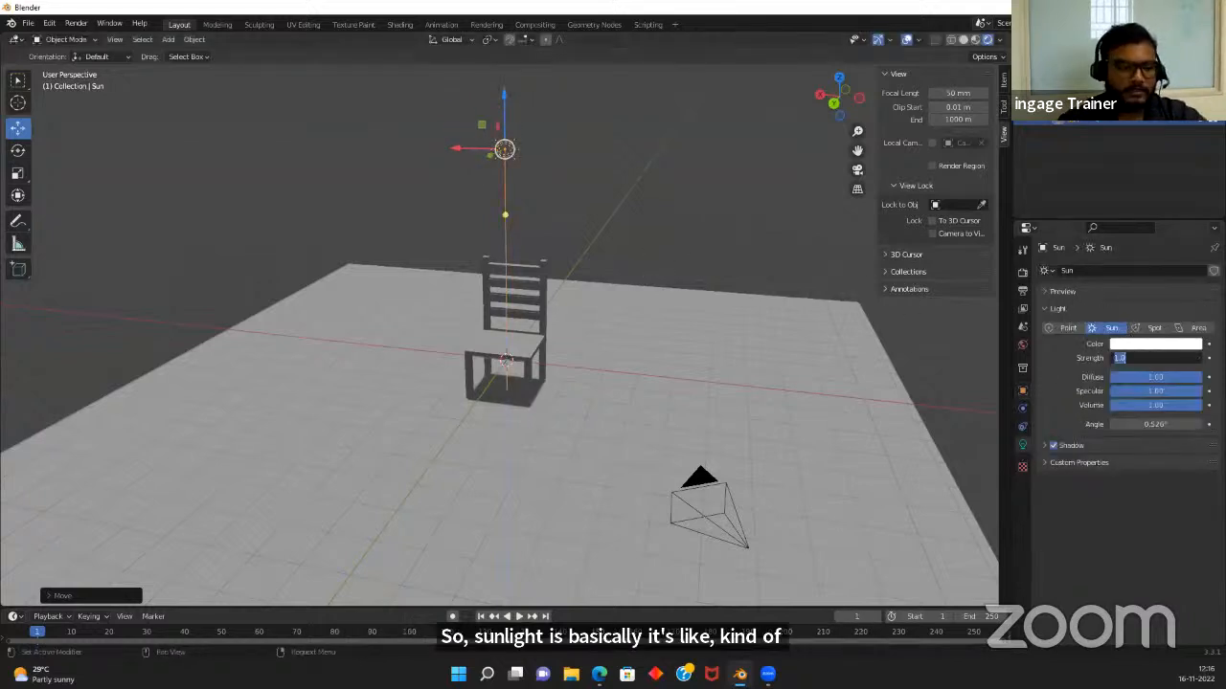
{"action": "key", "text": "Return"}
{"action": "left_click", "coordinate": [544, 186]}
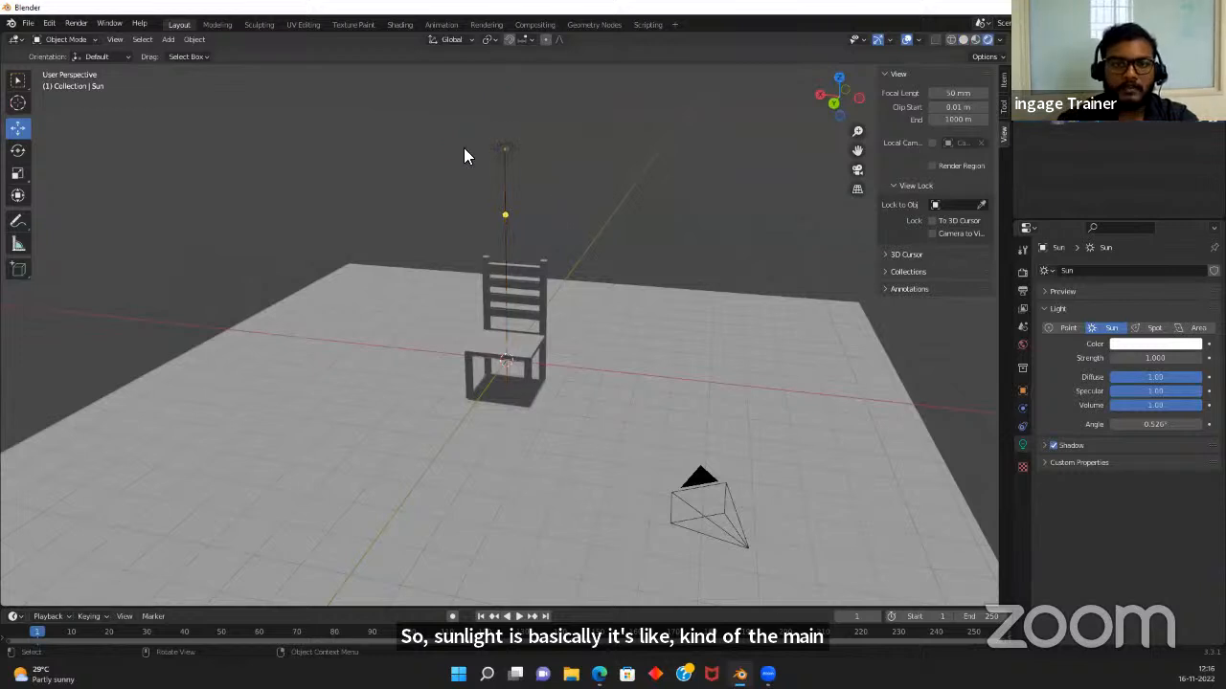
{"action": "left_click", "coordinate": [501, 148]}
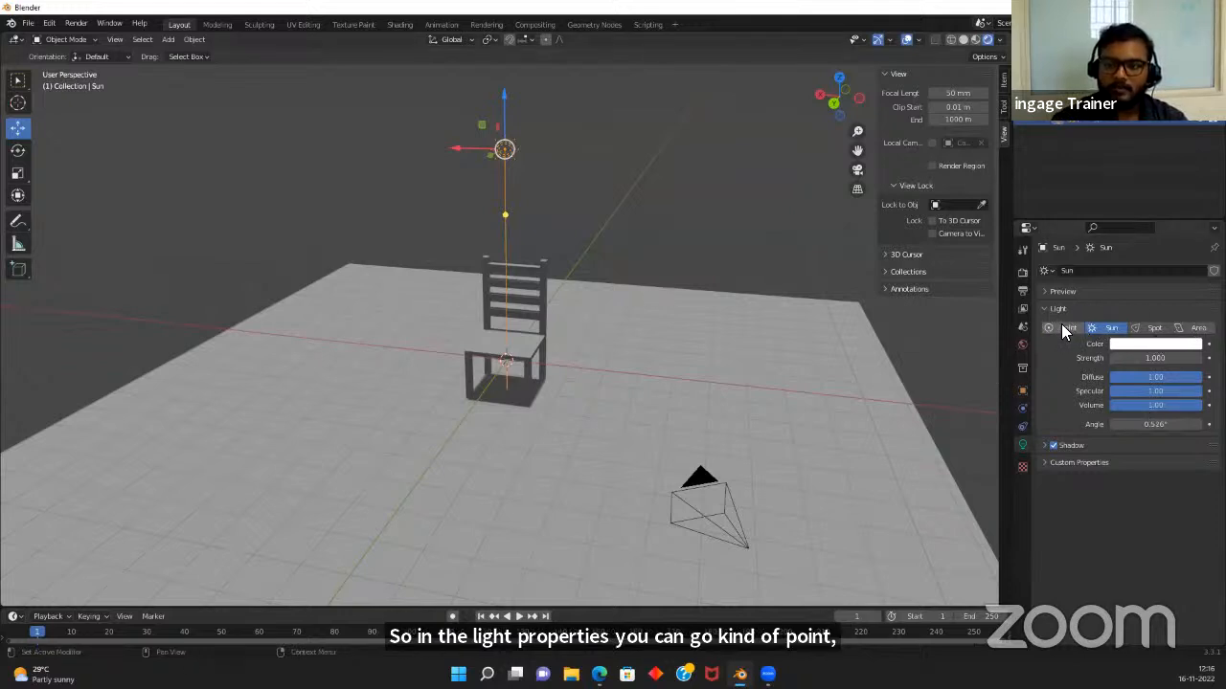
{"action": "left_click", "coordinate": [1161, 357]}
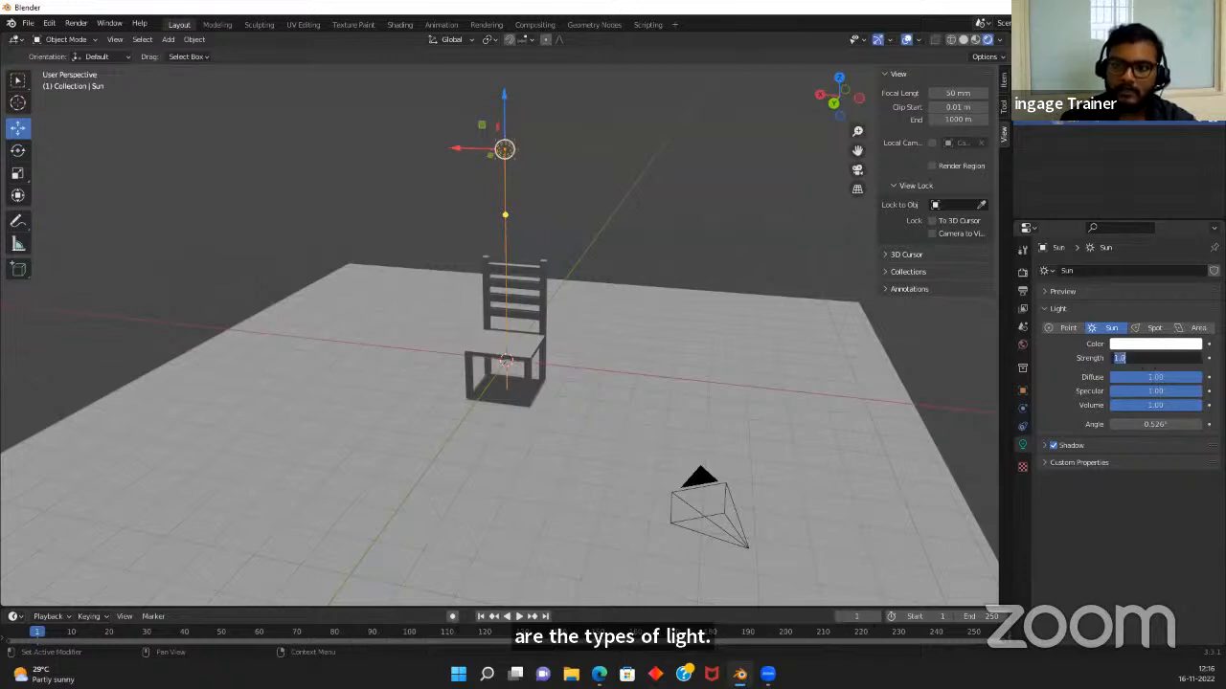
{"action": "type", "text": "20"}
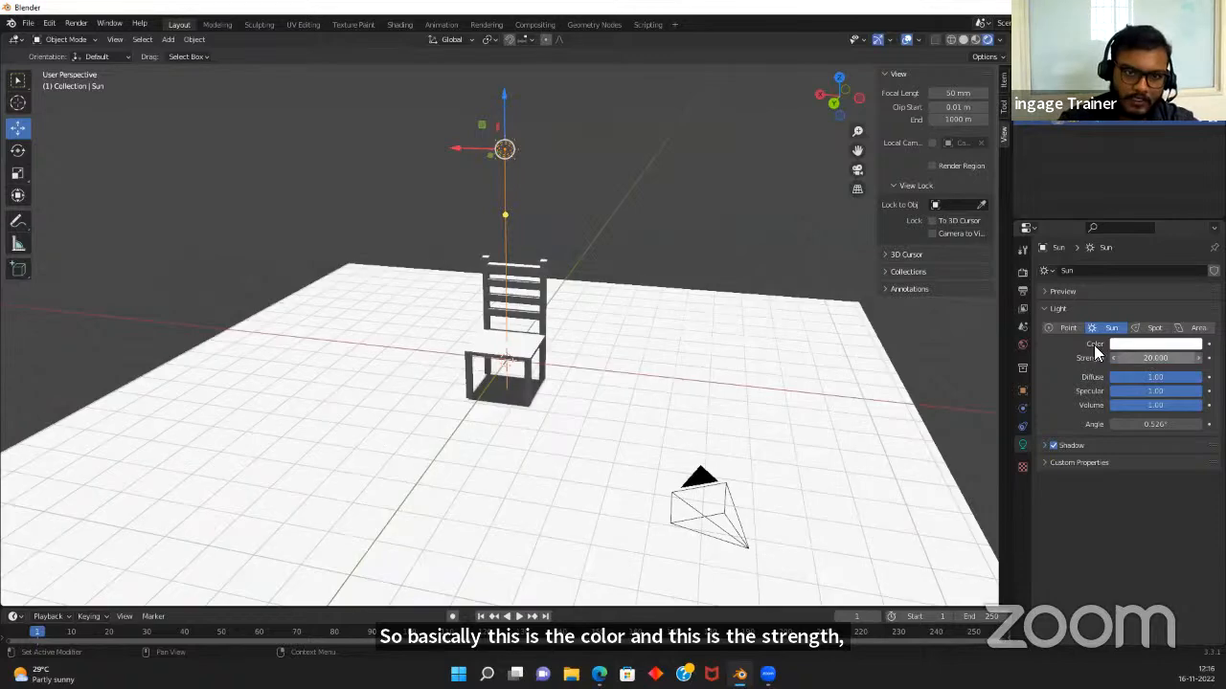
{"action": "key", "text": "Return"}
{"action": "middle_click_drag", "start_coordinate": [632, 336], "coordinate": [814, 307]}
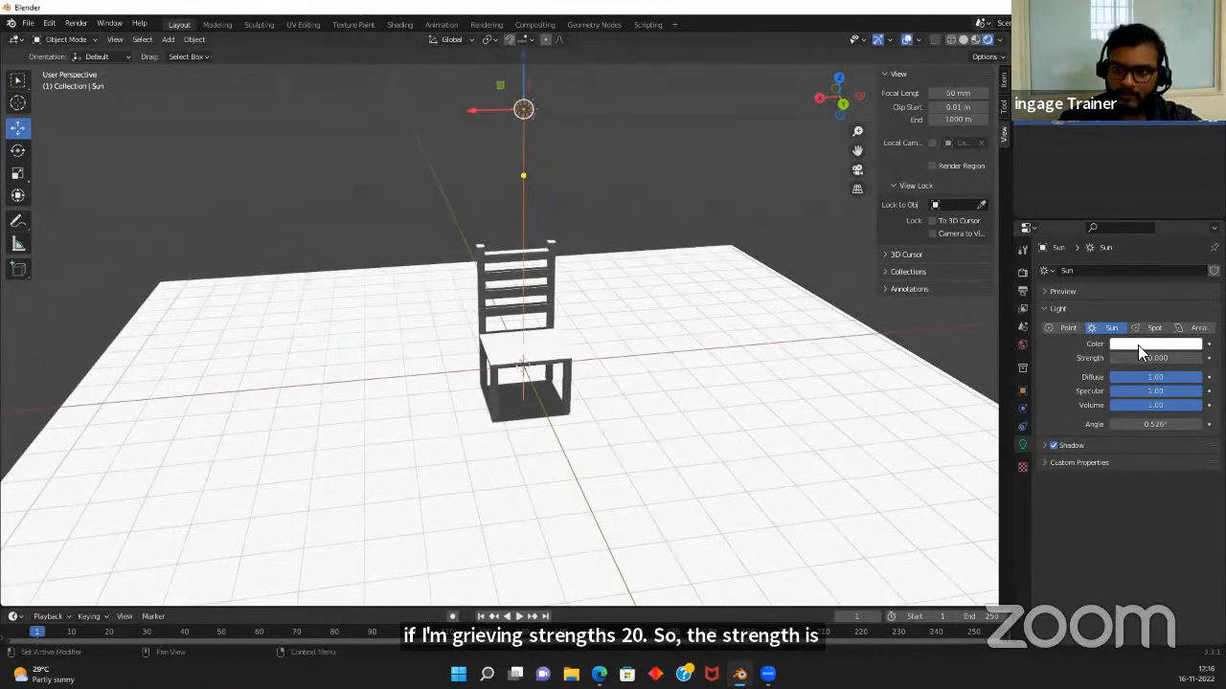
Tint the sun light a warm yellow-orange with hue about 0.10 and saturation about 0.80
{"action": "left_click", "coordinate": [1143, 344]}
{"action": "mouse_move", "coordinate": [1143, 258]}
{"action": "left_mouse_down"}
{"action": "mouse_move", "coordinate": [1113, 212]}
{"action": "mouse_move", "coordinate": [1137, 221]}
{"action": "mouse_move", "coordinate": [1121, 235]}
{"action": "mouse_move", "coordinate": [1128, 205]}
{"action": "mouse_move", "coordinate": [1121, 222]}
{"action": "left_mouse_up"}
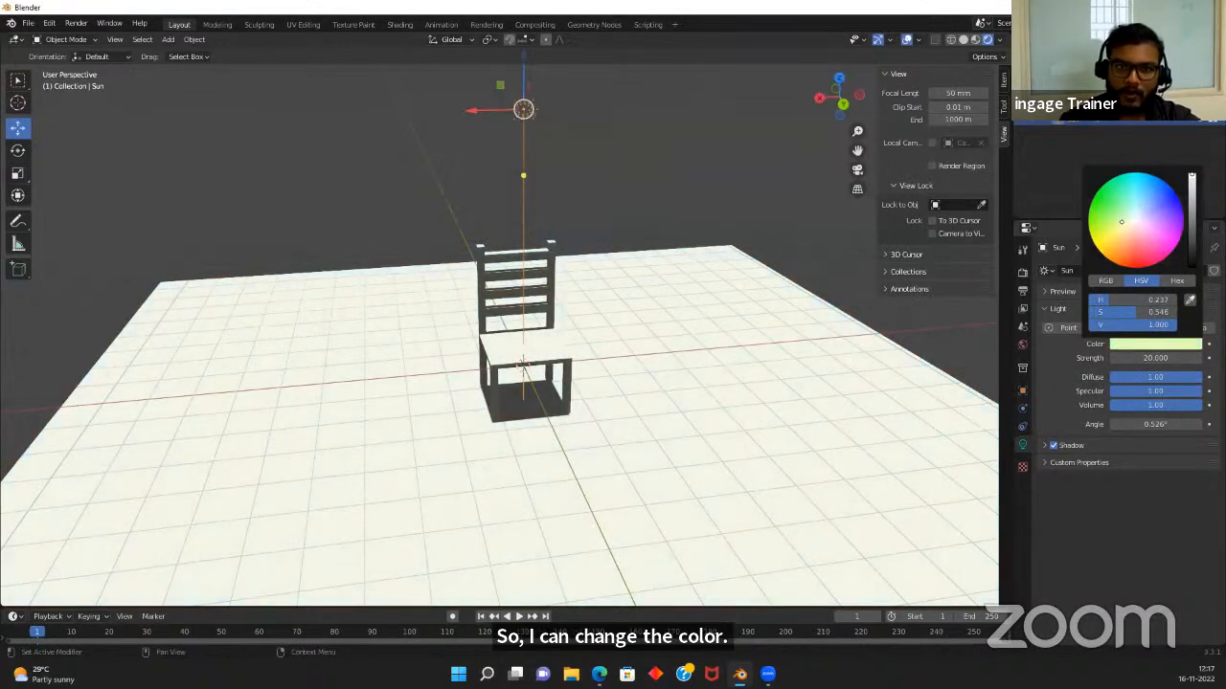
{"action": "mouse_move", "coordinate": [706, 370]}
{"action": "middle_mouse_down"}
{"action": "mouse_move", "coordinate": [639, 330]}
{"action": "mouse_move", "coordinate": [716, 352]}
{"action": "middle_mouse_up"}
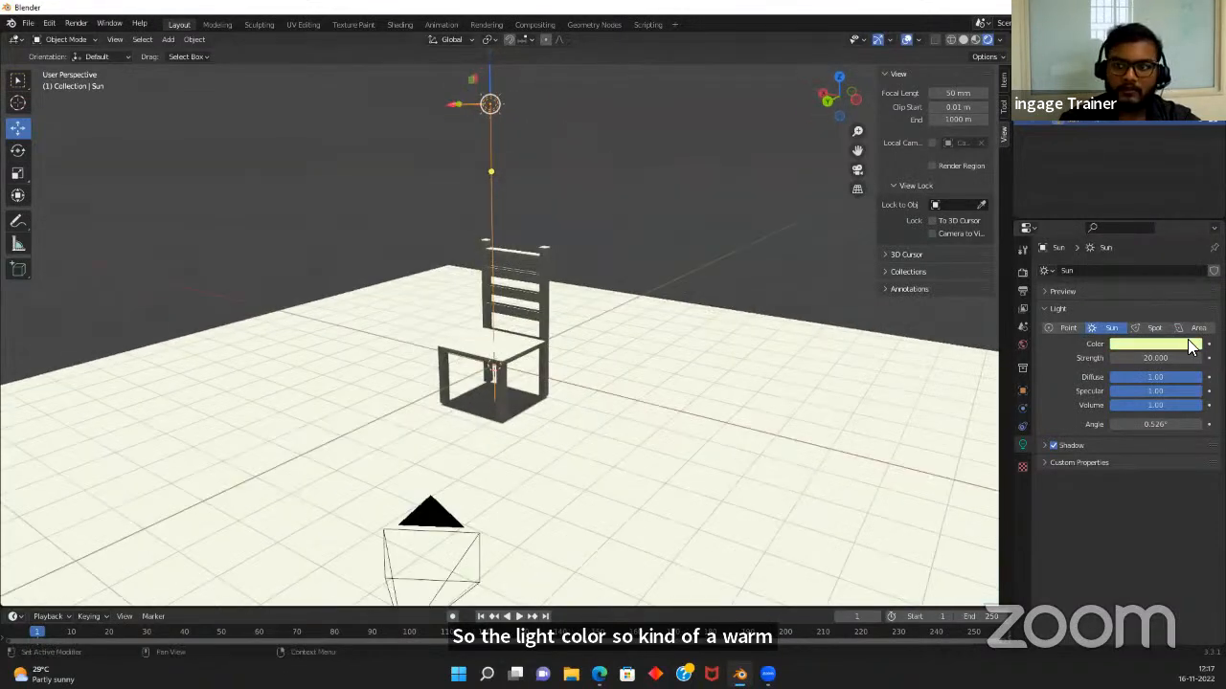
{"action": "left_click", "coordinate": [1190, 344]}
{"action": "left_click_drag", "start_coordinate": [1122, 238], "coordinate": [1118, 239]}
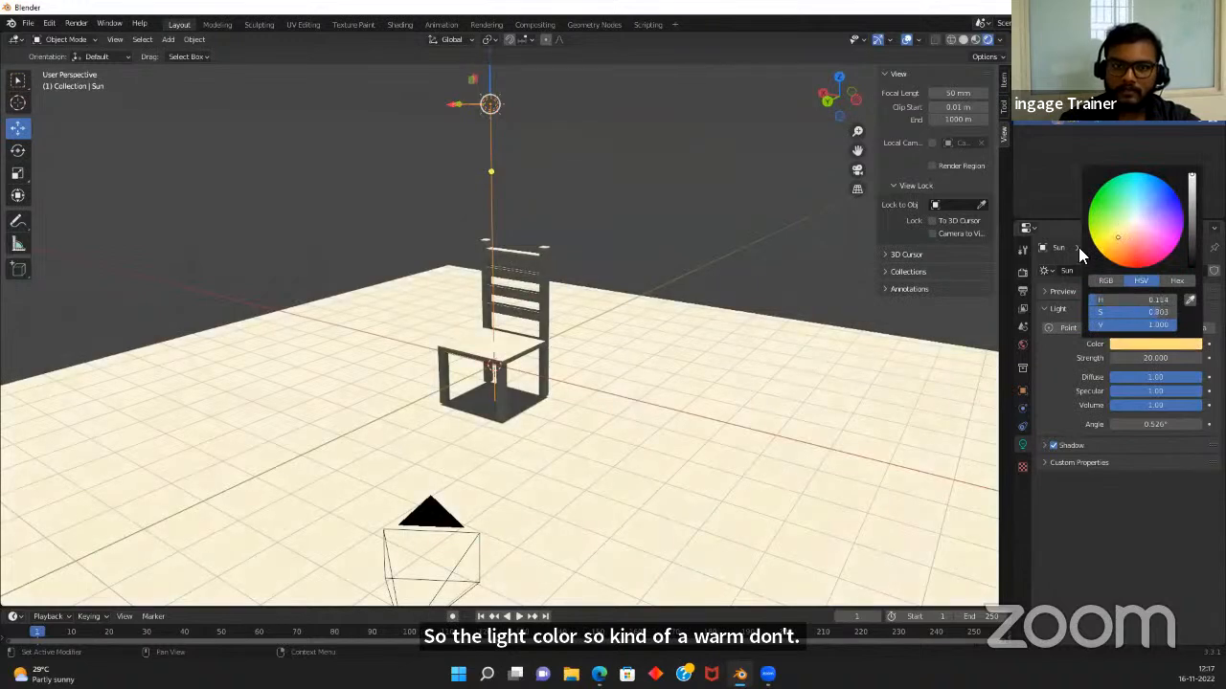
Check the warm light on the chair up close and from afar, and delete the sun light
{"action": "scroll", "coordinate": [634, 373], "scroll_direction": "up", "scroll_amount": 3}
{"action": "middle_click_drag", "start_coordinate": [634, 373], "coordinate": [584, 335]}
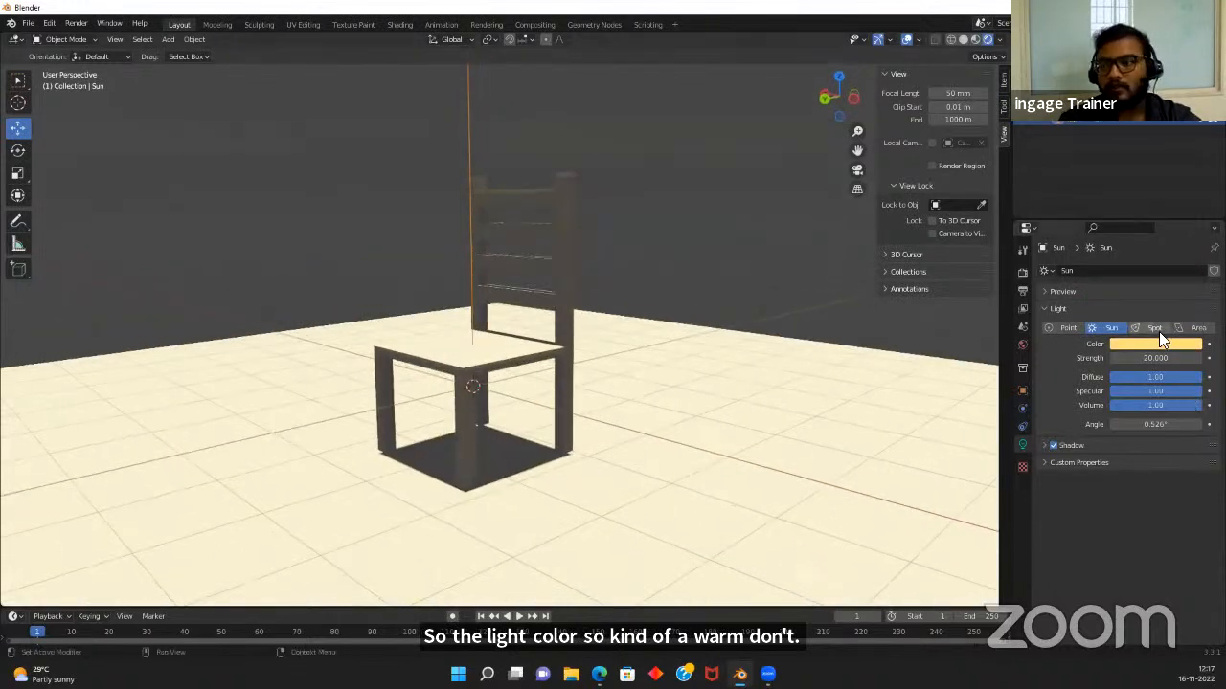
{"action": "scroll", "coordinate": [433, 257], "scroll_direction": "down", "scroll_amount": 8}
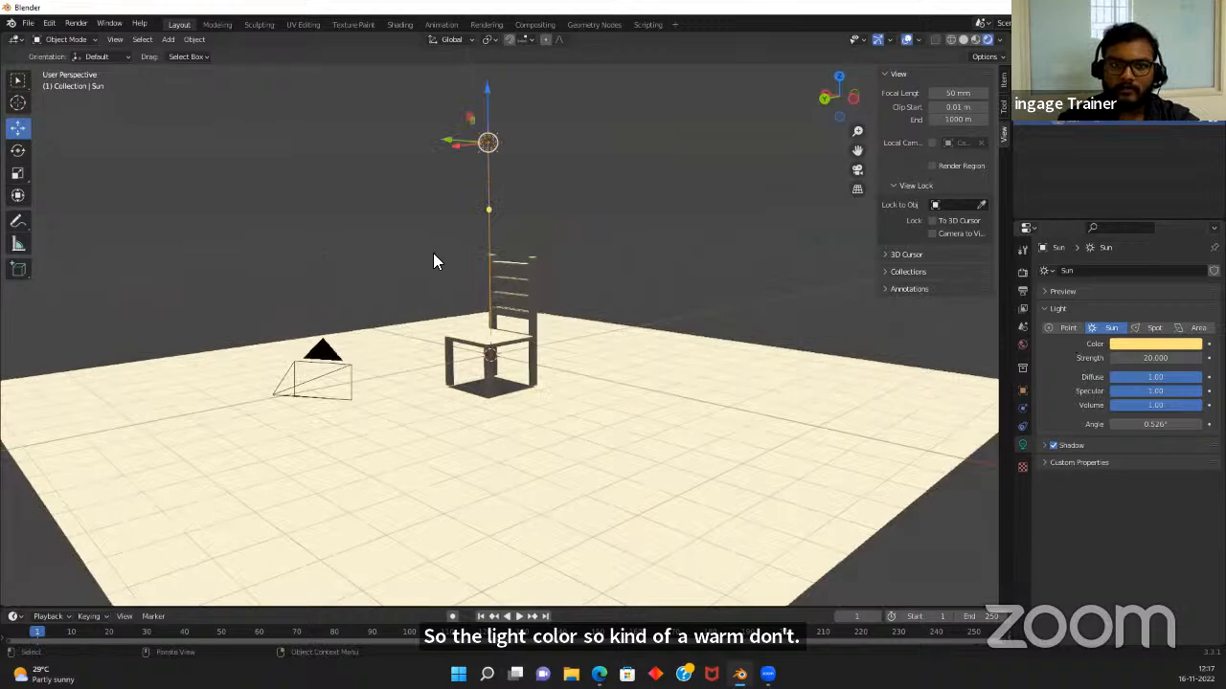
{"action": "scroll", "coordinate": [410, 311], "scroll_direction": "up", "scroll_amount": 4}
{"action": "scroll", "coordinate": [531, 311], "scroll_direction": "up", "scroll_amount": 5}
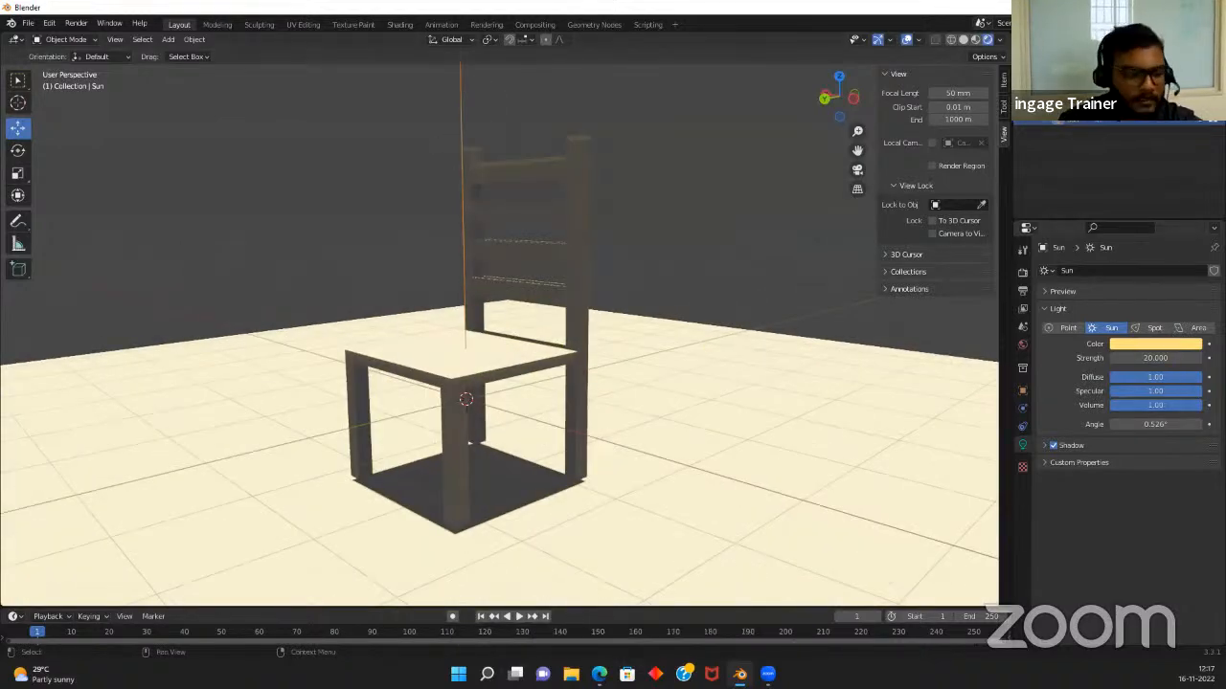
{"action": "key", "text": "Delete"}
Add a spot light at the origin and raise it along Z high above the chair
{"action": "scroll", "coordinate": [534, 329], "scroll_direction": "down", "scroll_amount": 8}
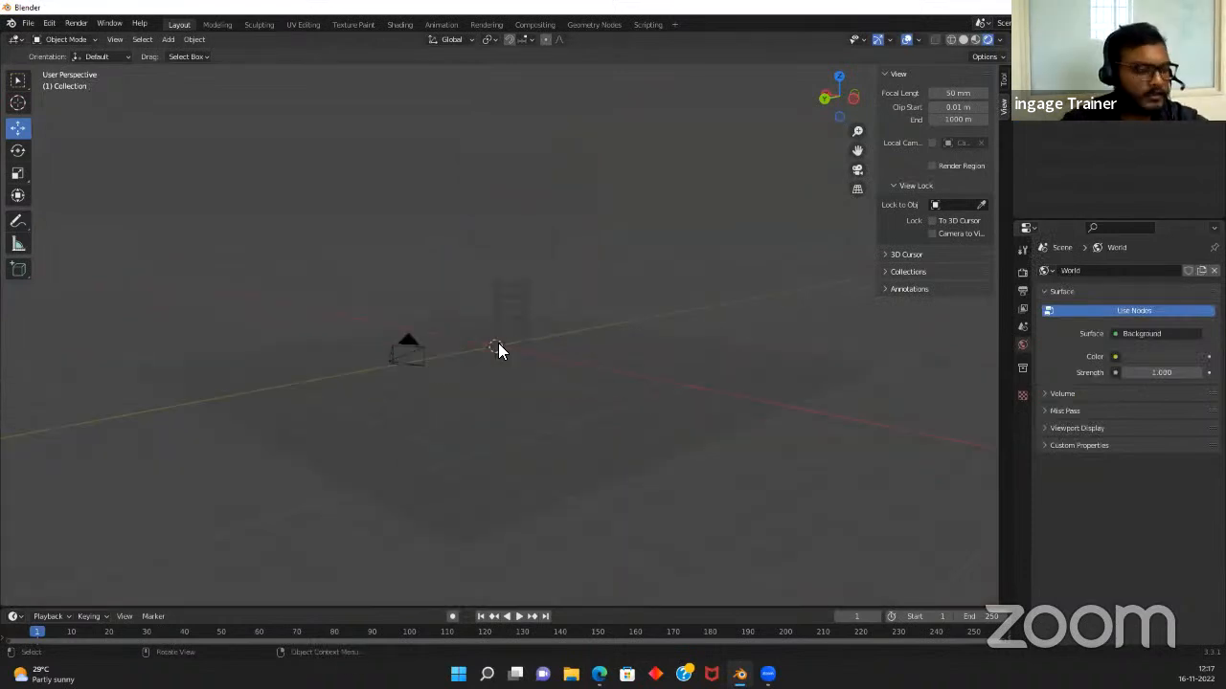
{"action": "key", "text": "shift+a"}
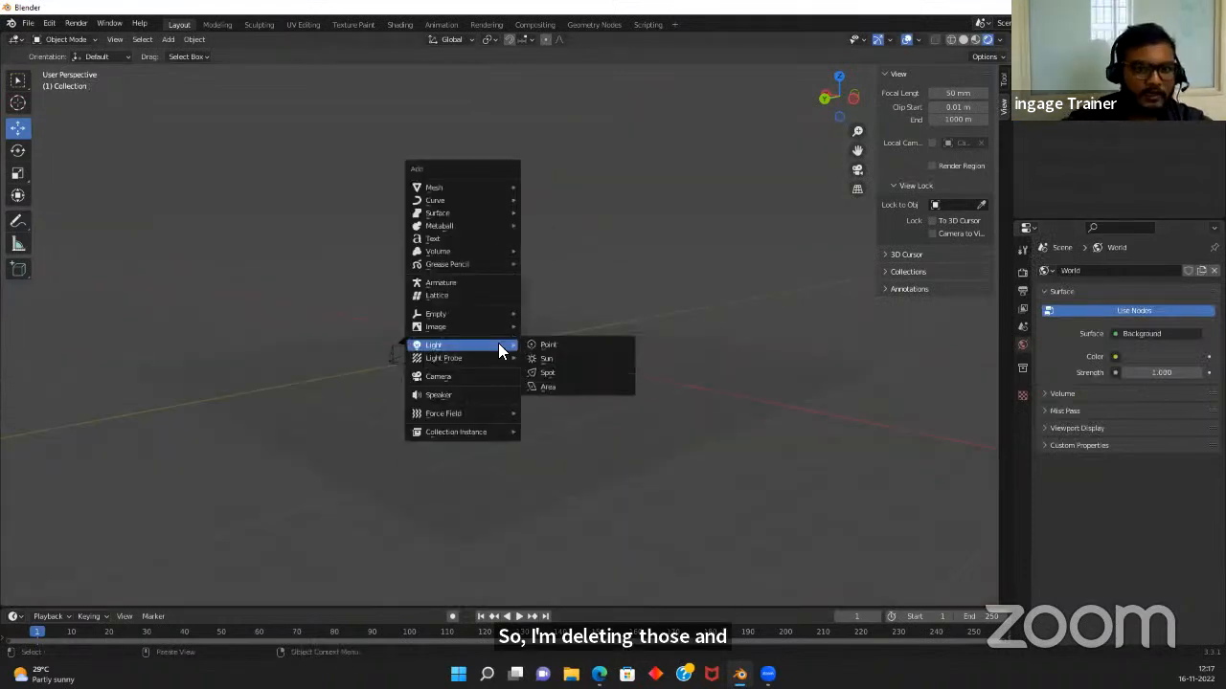
{"action": "left_click", "coordinate": [561, 372]}
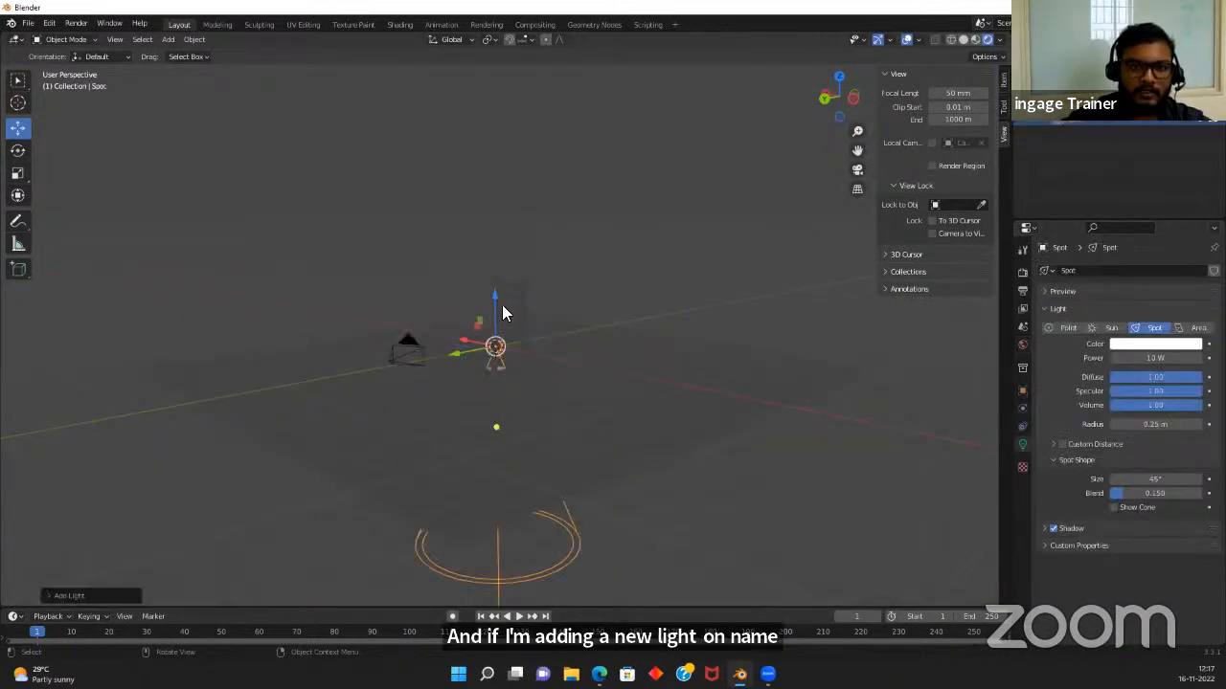
{"action": "left_click_drag", "start_coordinate": [495, 297], "coordinate": [481, 579]}
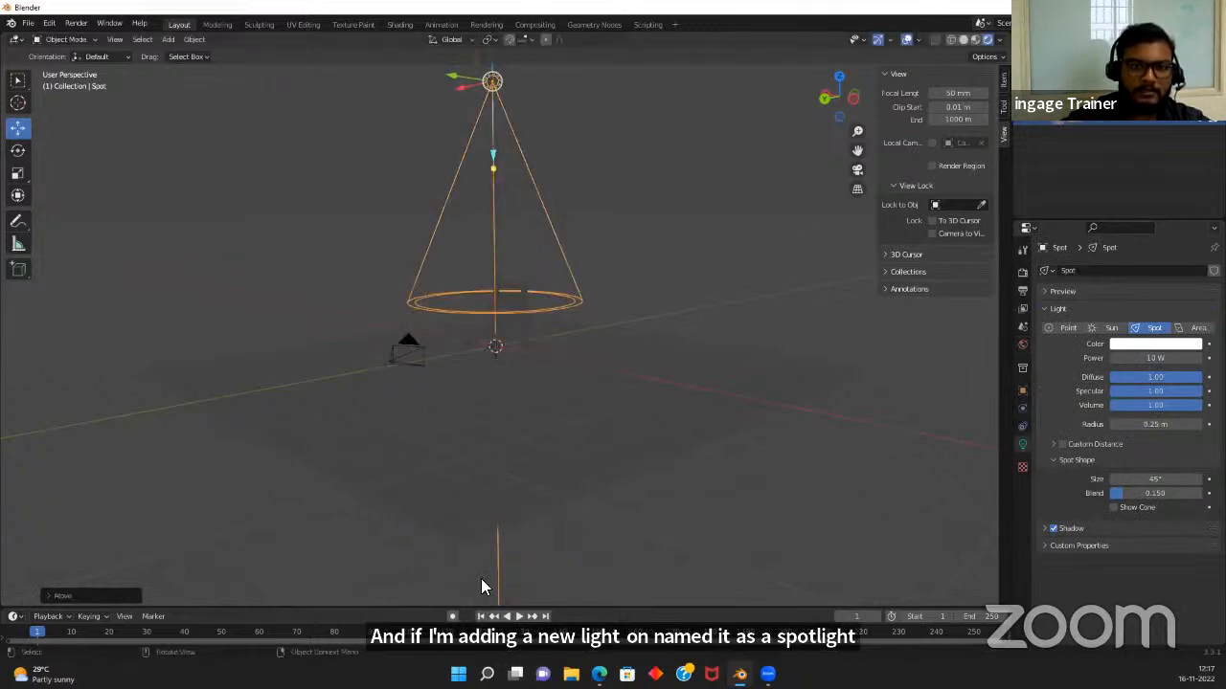
Set the spot light's power to 50 W
{"action": "scroll", "coordinate": [455, 444], "scroll_direction": "down", "scroll_amount": 2}
{"action": "middle_click_drag", "start_coordinate": [456, 445], "coordinate": [414, 453]}
{"action": "scroll", "coordinate": [530, 287], "scroll_direction": "up", "scroll_amount": 5}
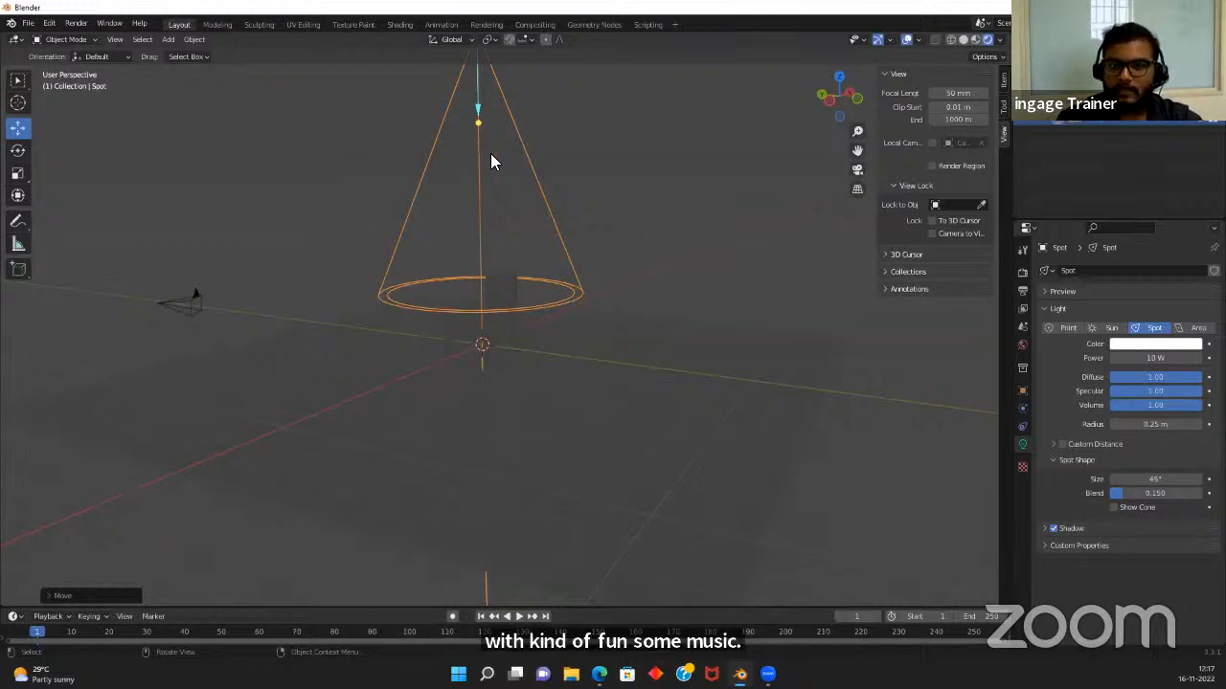
{"action": "scroll", "coordinate": [536, 210], "scroll_direction": "down", "scroll_amount": 6}
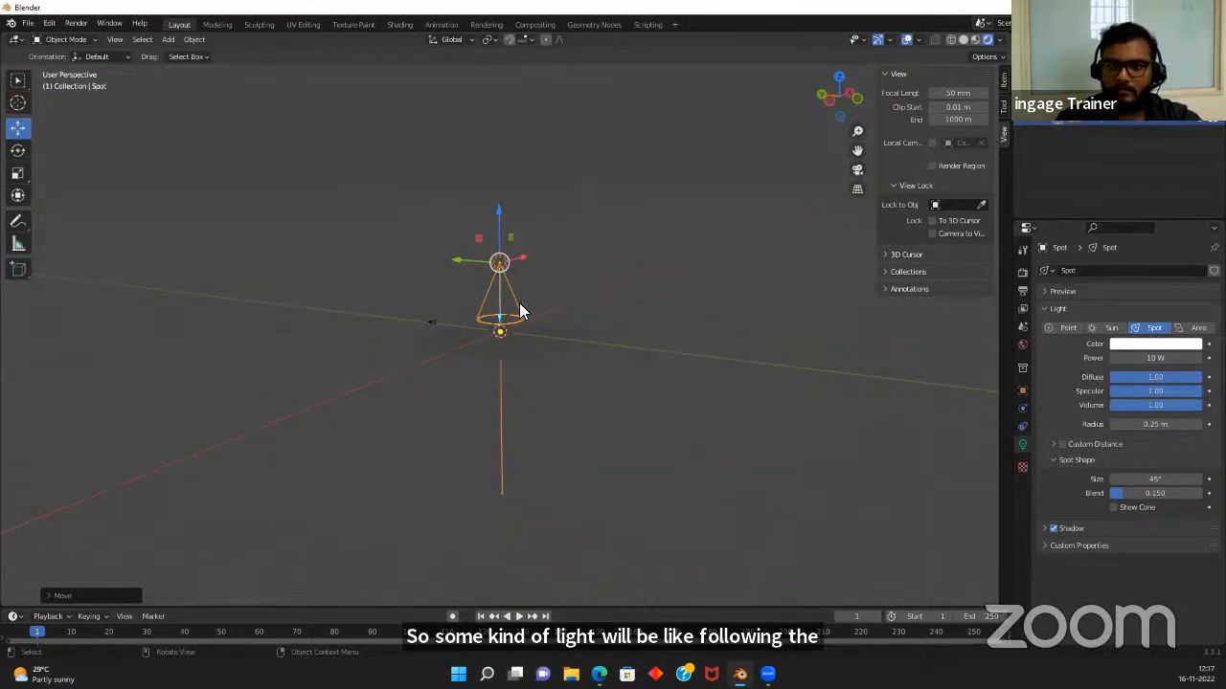
{"action": "left_click", "coordinate": [1157, 357]}
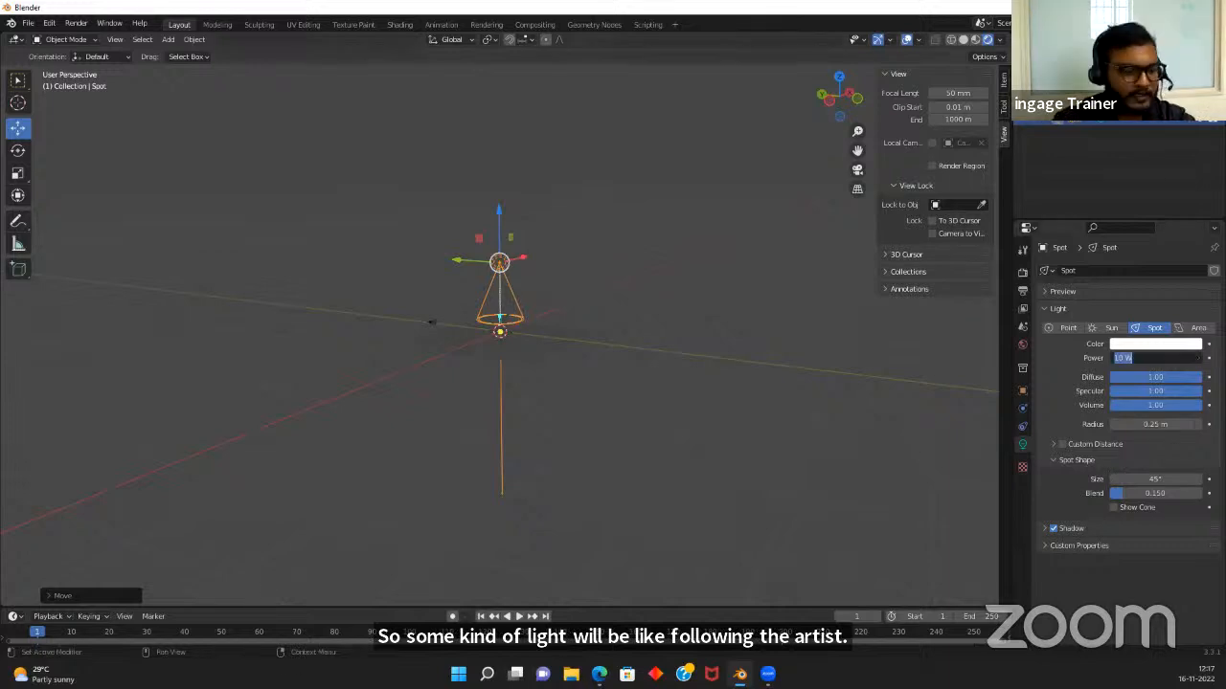
{"action": "type", "text": "50"}
{"action": "key", "text": "Return"}
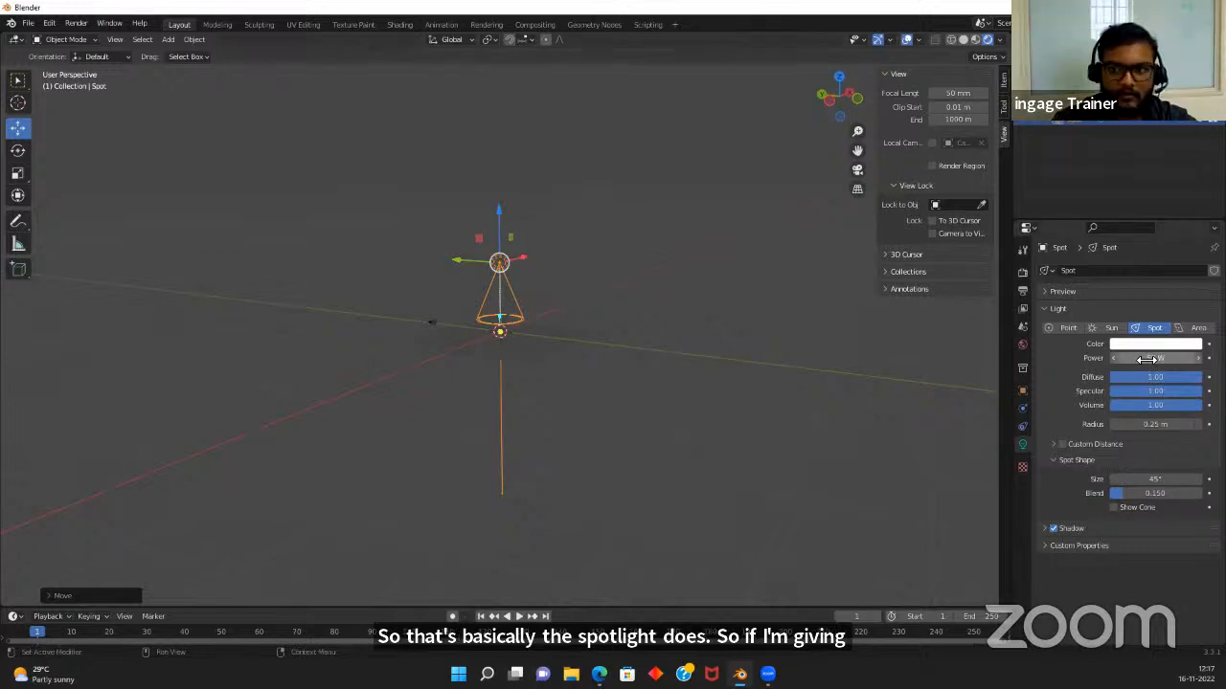
Lower the spot light along Z closer to the chair and set its power to 2500 W
{"action": "middle_click_drag", "start_coordinate": [387, 210], "coordinate": [520, 112]}
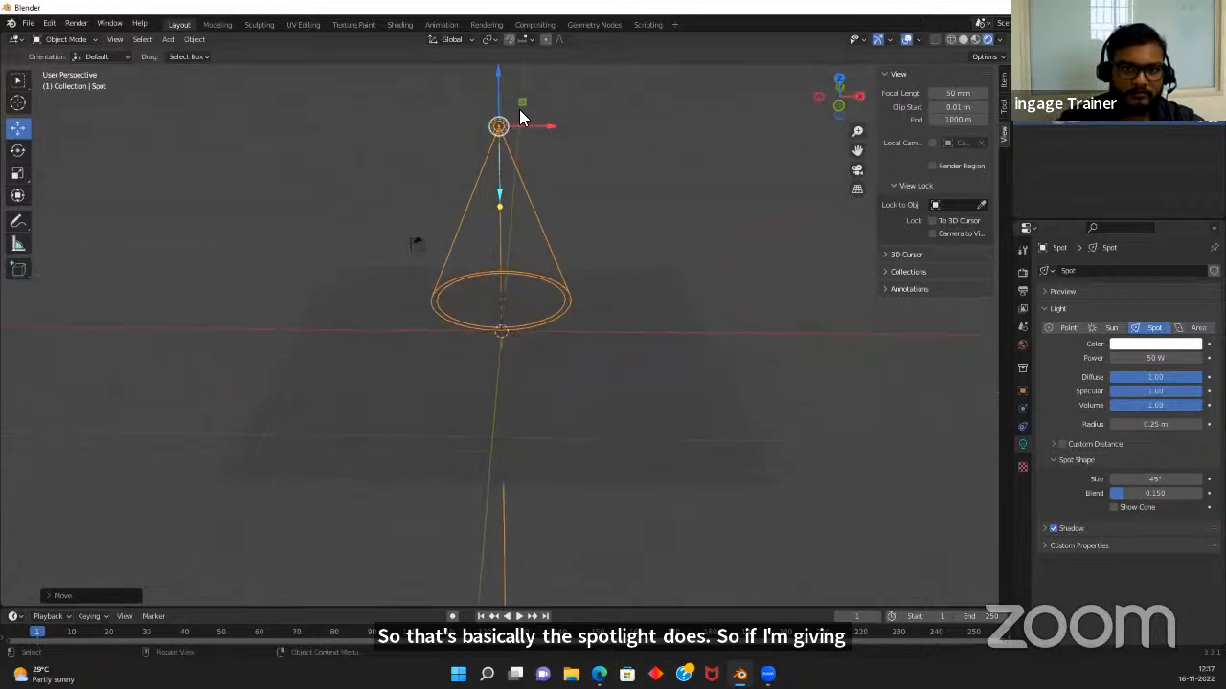
{"action": "left_click_drag", "start_coordinate": [495, 72], "coordinate": [472, 193]}
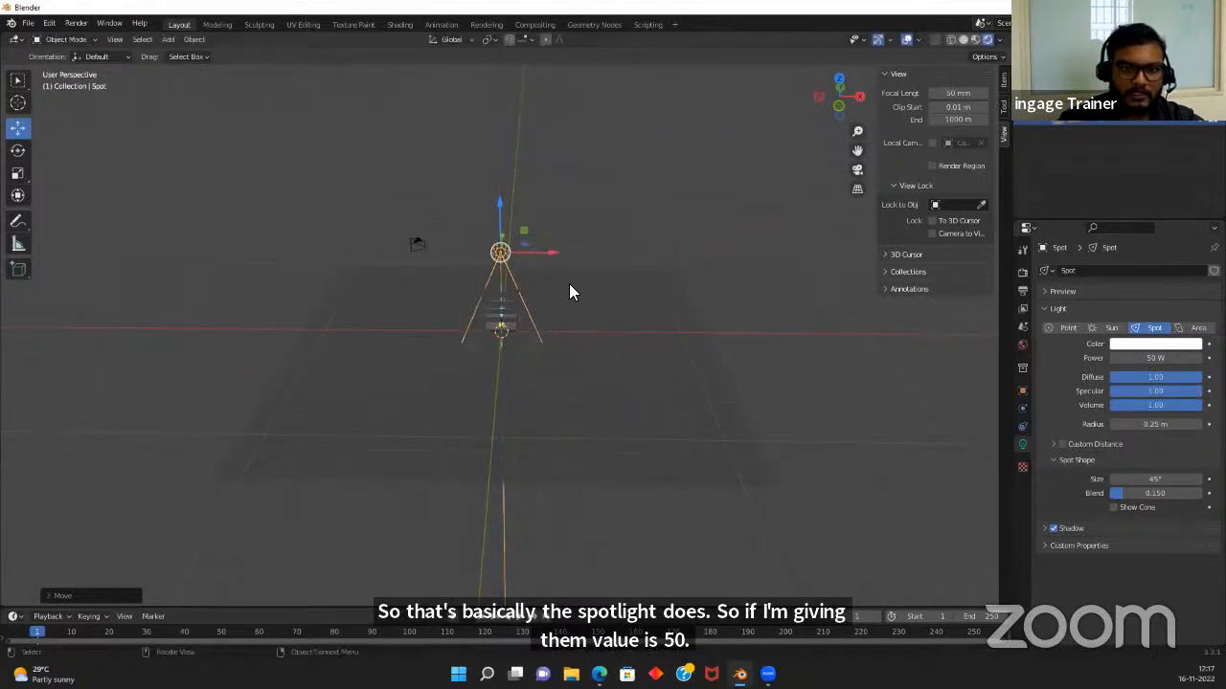
{"action": "middle_click_drag", "start_coordinate": [569, 291], "coordinate": [569, 363]}
{"action": "middle_click_drag", "start_coordinate": [569, 387], "coordinate": [504, 288]}
{"action": "left_click", "coordinate": [1155, 358]}
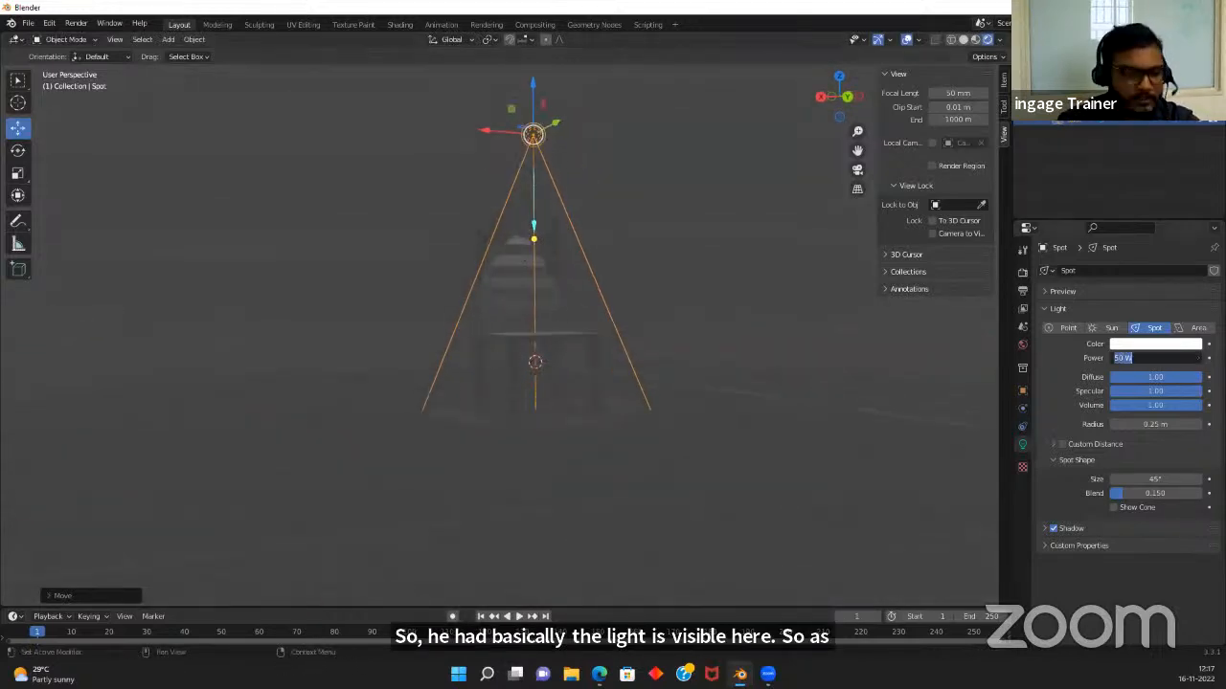
{"action": "type", "text": "2500"}
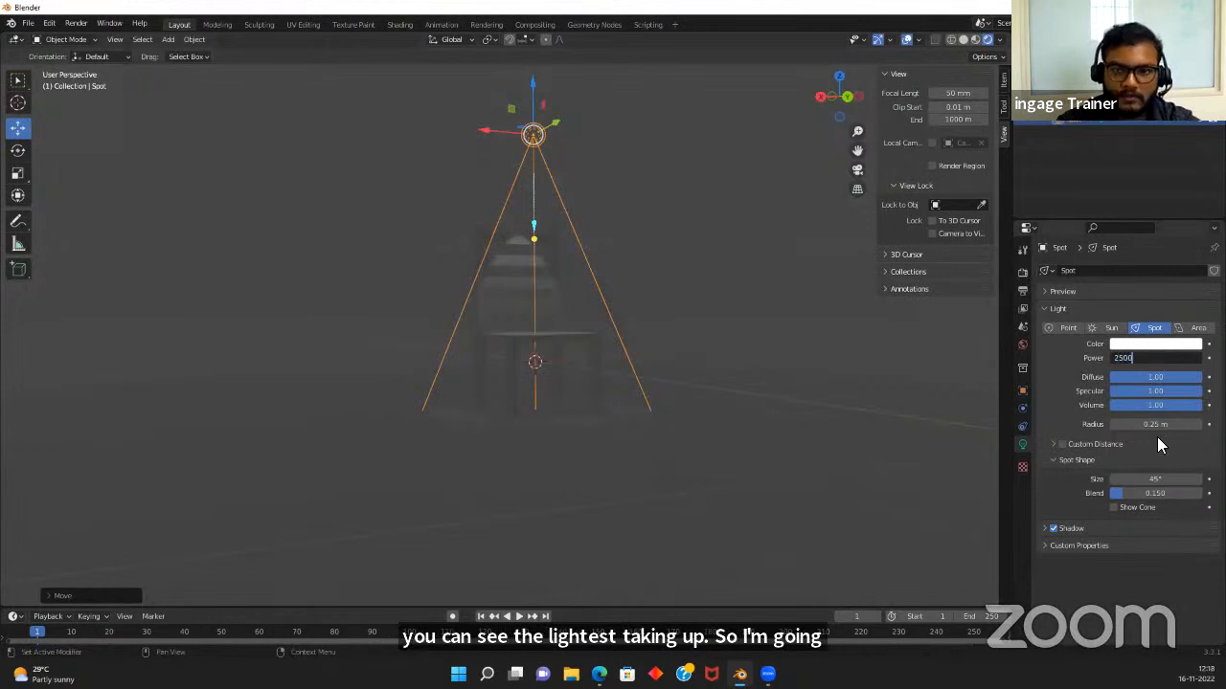
{"action": "key", "text": "Return"}
Raise the spot light along Z until its cone covers the whole chair, and check the lit floor area from above
{"action": "scroll", "coordinate": [393, 383], "scroll_direction": "down", "scroll_amount": 3}
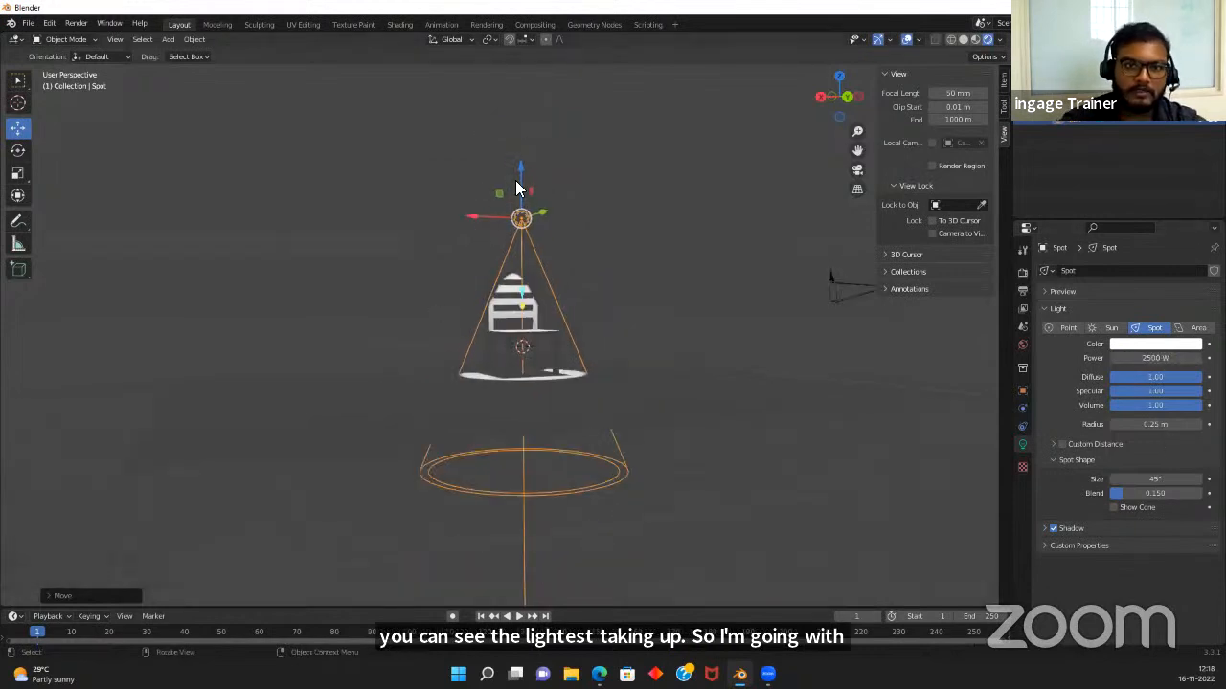
{"action": "left_click_drag", "start_coordinate": [521, 163], "coordinate": [527, 46]}
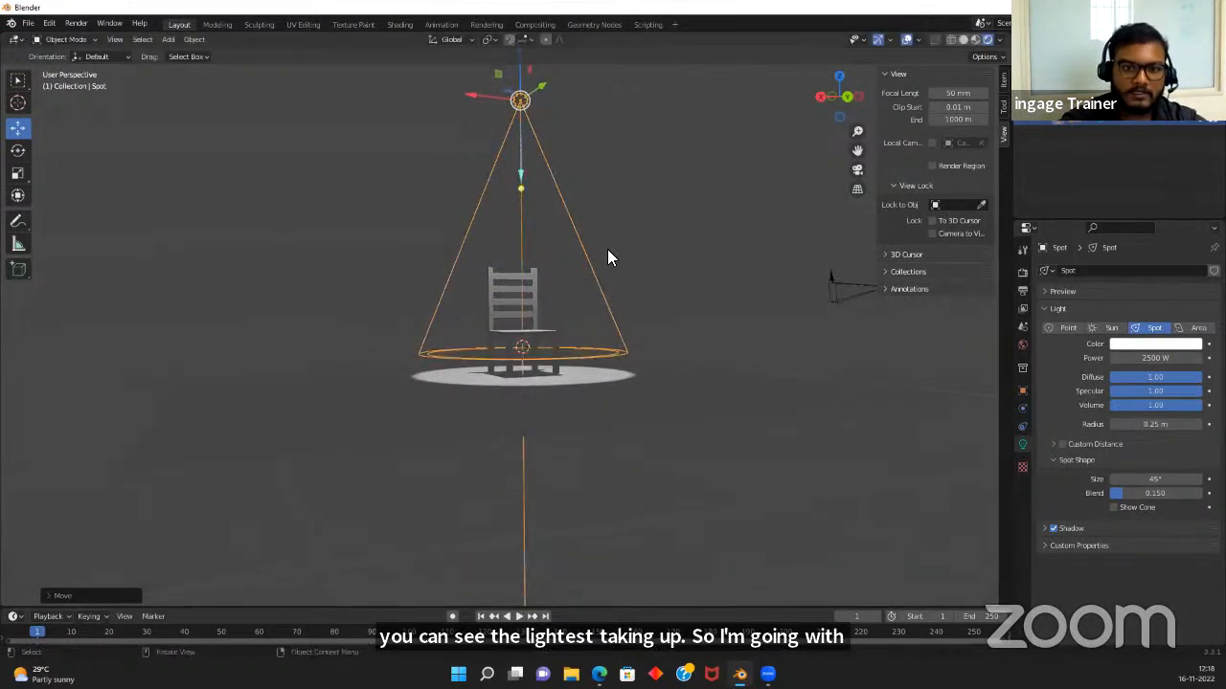
{"action": "middle_click_drag", "start_coordinate": [607, 254], "coordinate": [508, 293]}
{"action": "scroll", "coordinate": [587, 419], "scroll_direction": "down", "scroll_amount": 2}
{"action": "middle_click_drag", "start_coordinate": [588, 418], "coordinate": [460, 220]}
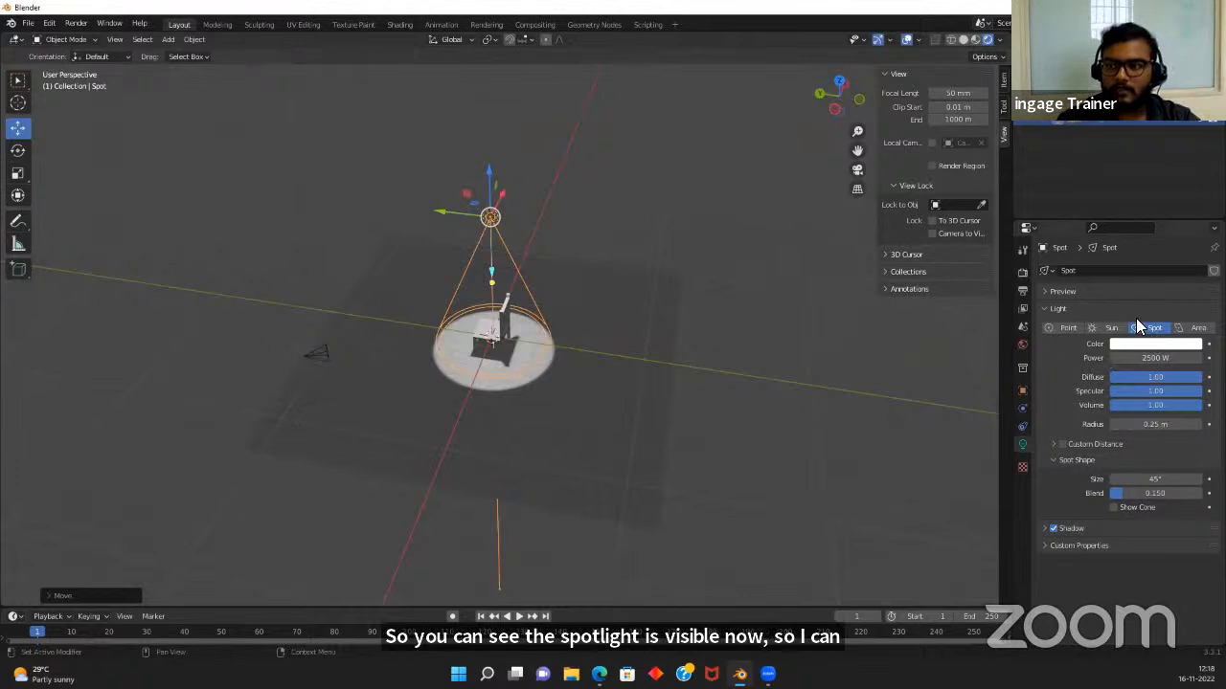
Change the spot light to a point light and lower it along Z to just above the chair's backrest
{"action": "left_click", "coordinate": [1063, 328]}
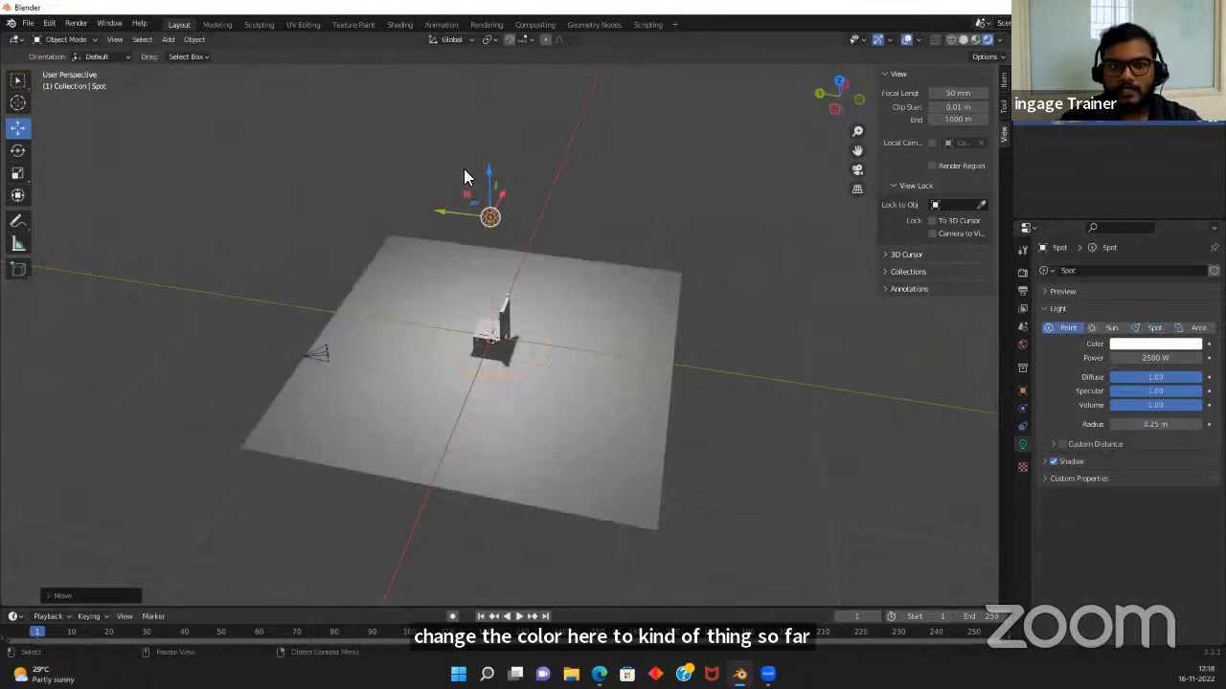
{"action": "left_click_drag", "start_coordinate": [485, 170], "coordinate": [531, 376]}
{"action": "middle_click_drag", "start_coordinate": [531, 374], "coordinate": [482, 341]}
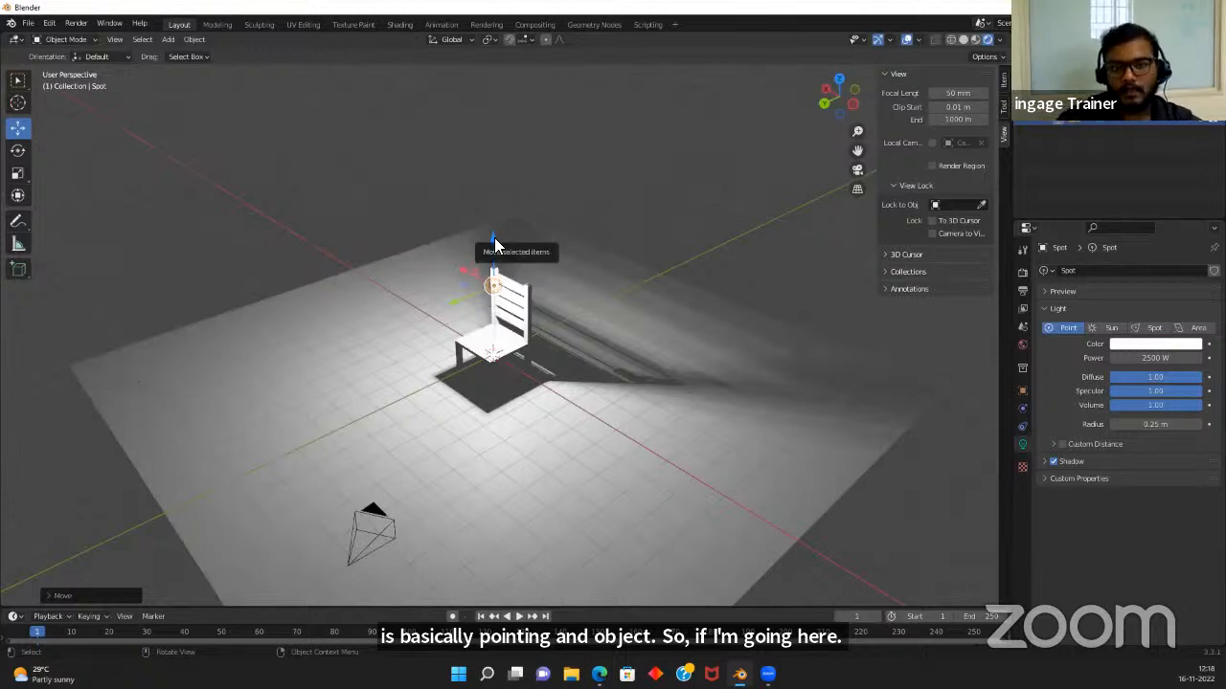
{"action": "left_click_drag", "start_coordinate": [490, 254], "coordinate": [510, 209]}
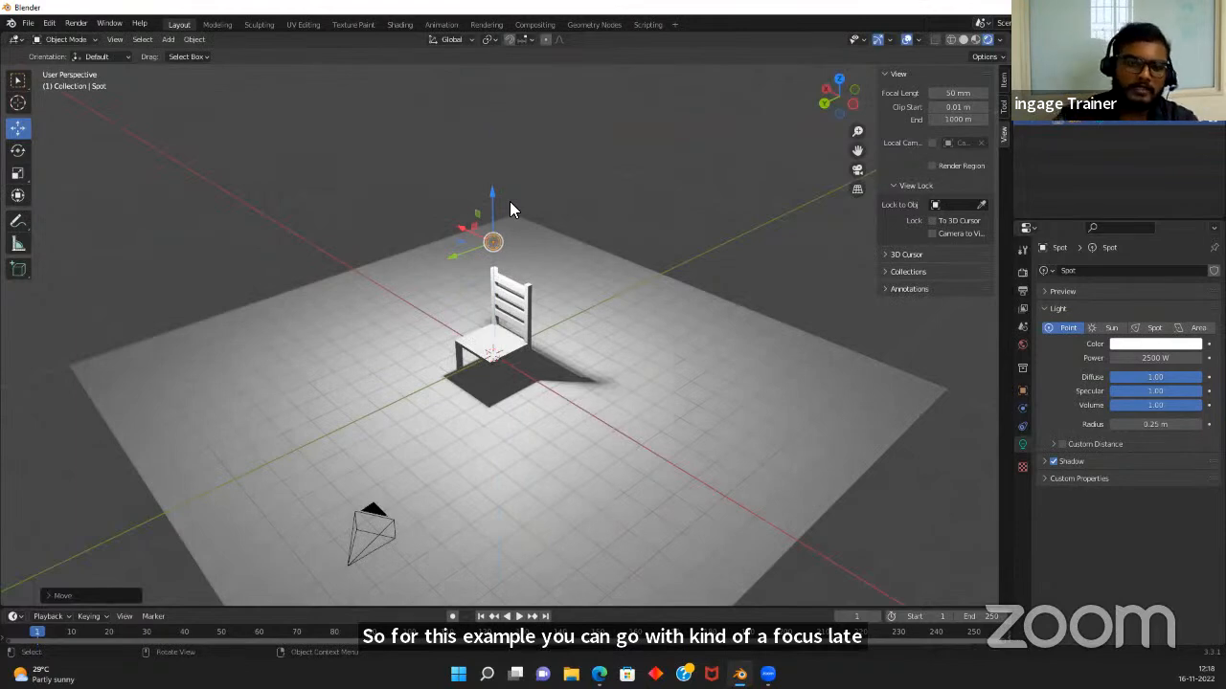
Set the point light's power to 1000 W
{"action": "left_click", "coordinate": [1135, 357]}
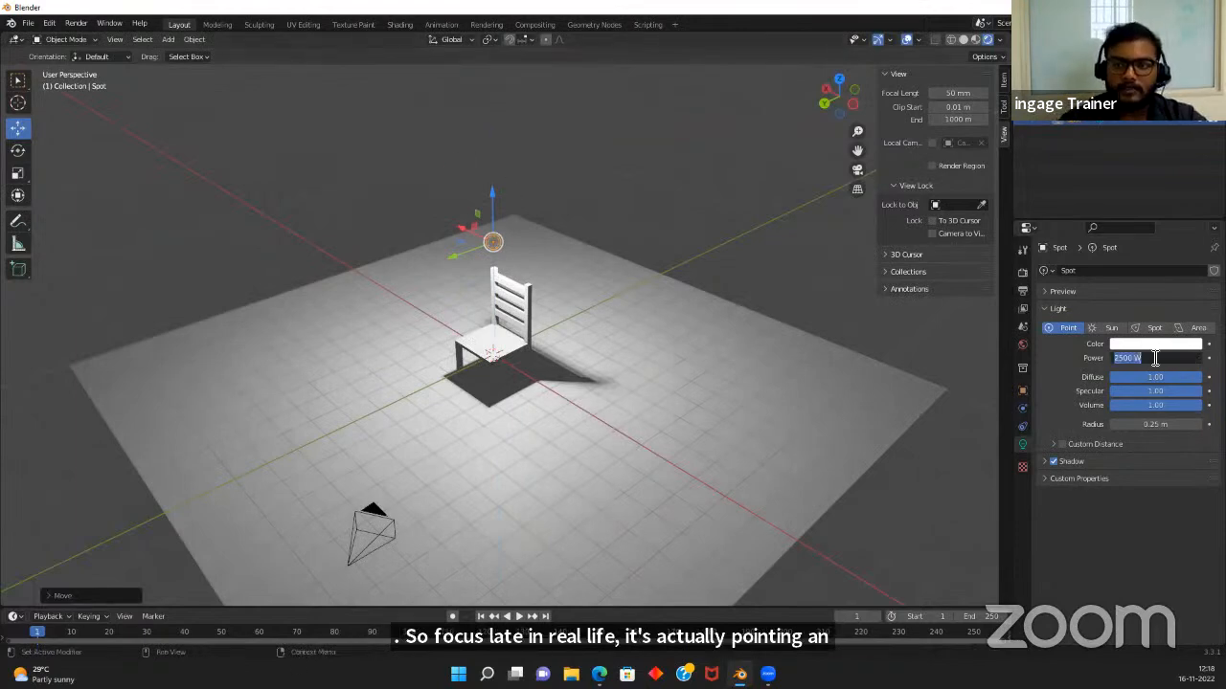
{"action": "type", "text": "1000"}
{"action": "key", "text": "Return"}
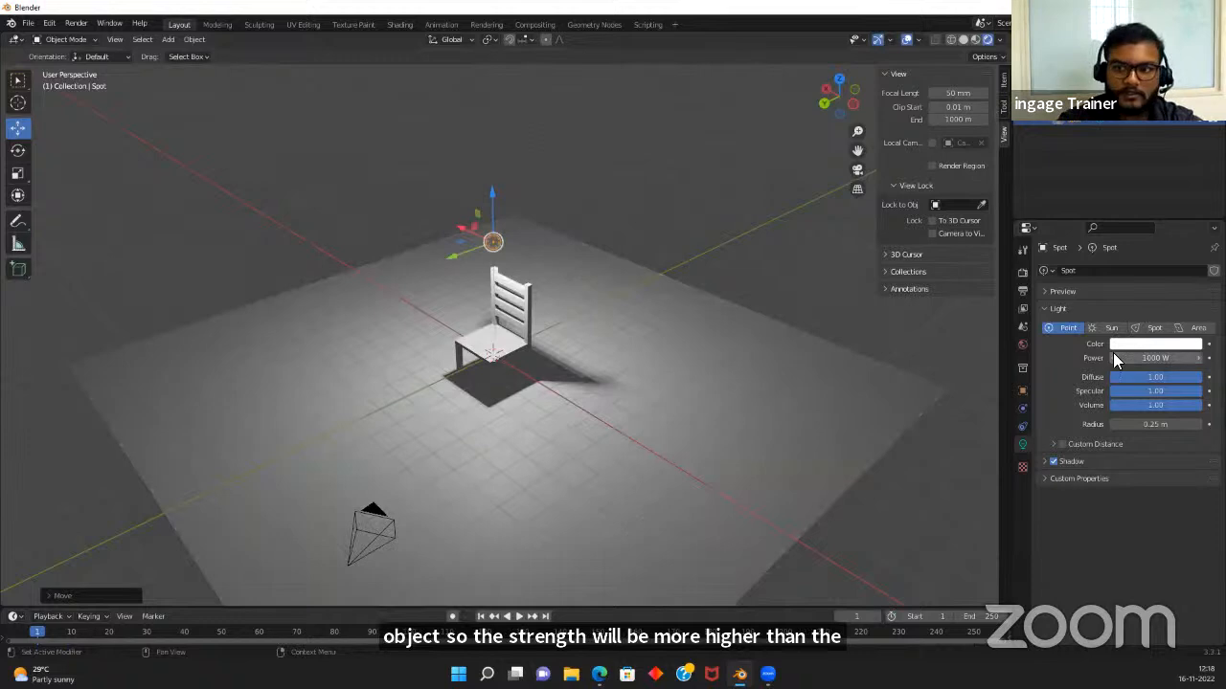
Raise the point light along Z well above the chair and check the shadow it casts on the floor
{"action": "scroll", "coordinate": [682, 383], "scroll_direction": "up", "scroll_amount": 3}
{"action": "middle_click_drag", "start_coordinate": [682, 383], "coordinate": [586, 364]}
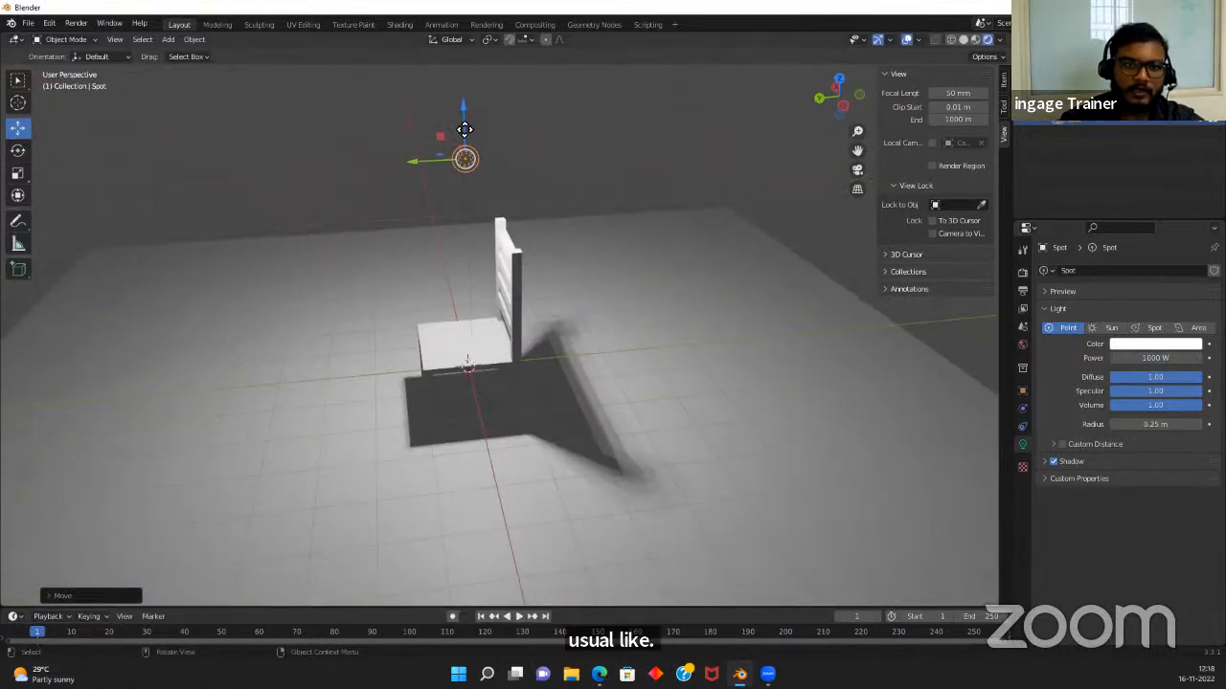
{"action": "left_click_drag", "start_coordinate": [463, 128], "coordinate": [479, 551]}
{"action": "scroll", "coordinate": [480, 549], "scroll_direction": "down", "scroll_amount": 3}
{"action": "middle_click_drag", "start_coordinate": [582, 522], "coordinate": [571, 389]}
{"action": "scroll", "coordinate": [572, 391], "scroll_direction": "up", "scroll_amount": 4}
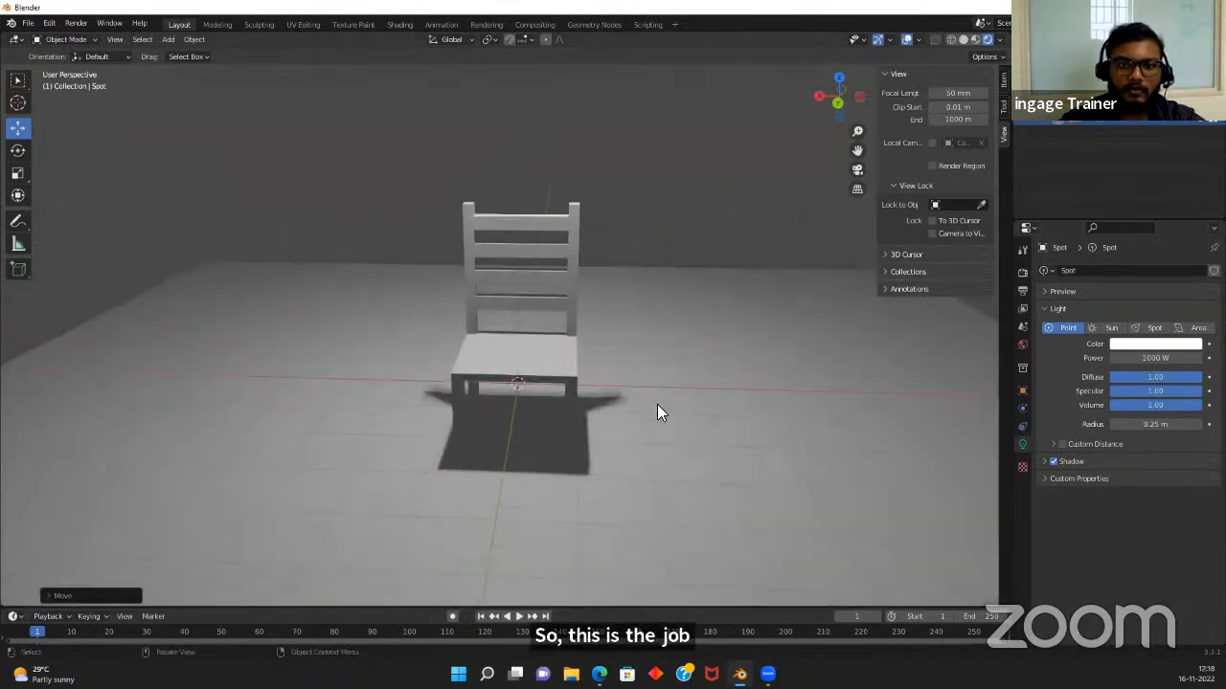
{"action": "middle_click_drag", "start_coordinate": [656, 406], "coordinate": [465, 523]}
{"action": "scroll", "coordinate": [554, 264], "scroll_direction": "down", "scroll_amount": 5}
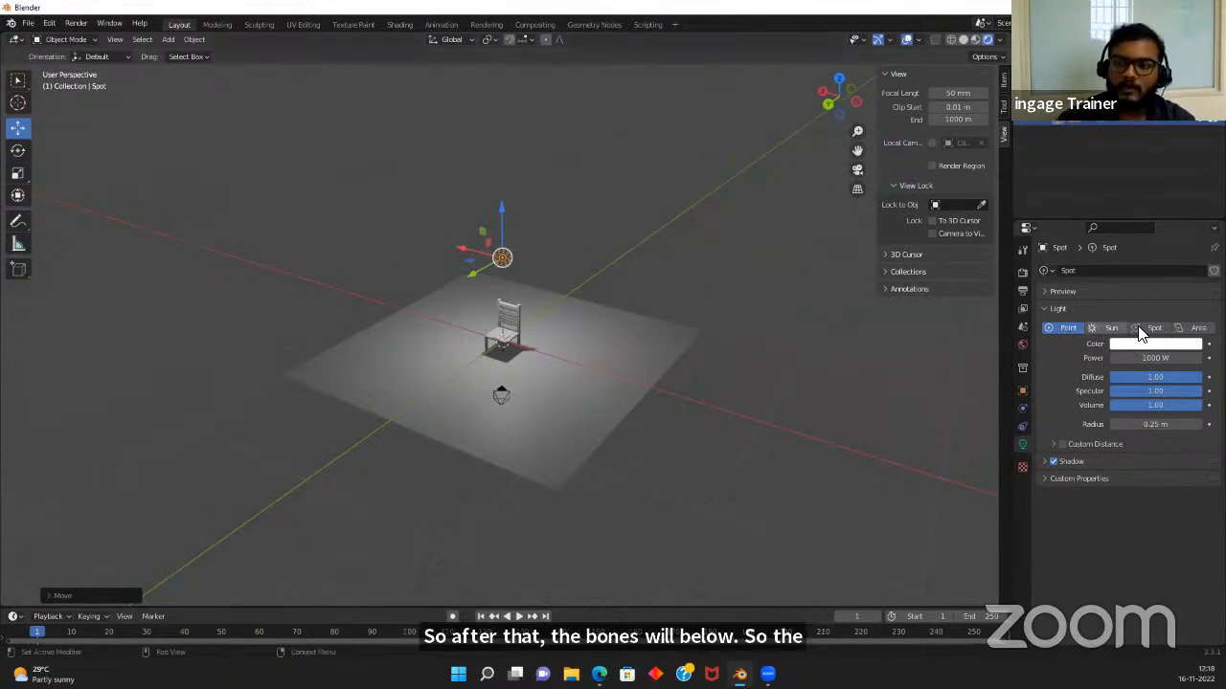
Change the light to an area light, lower it along Z and shift it along Y in front of the chair
{"action": "left_click", "coordinate": [1192, 329]}
{"action": "middle_click_drag", "start_coordinate": [531, 415], "coordinate": [464, 382]}
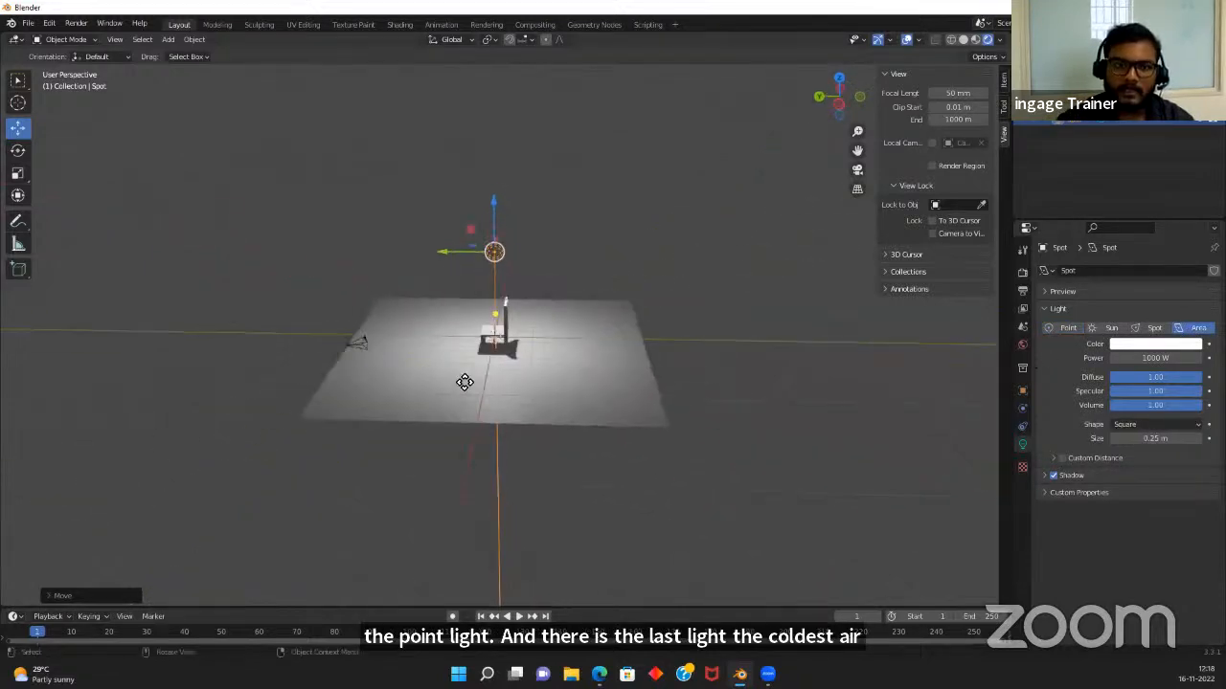
{"action": "key", "text": "g"}
{"action": "key", "text": "z"}
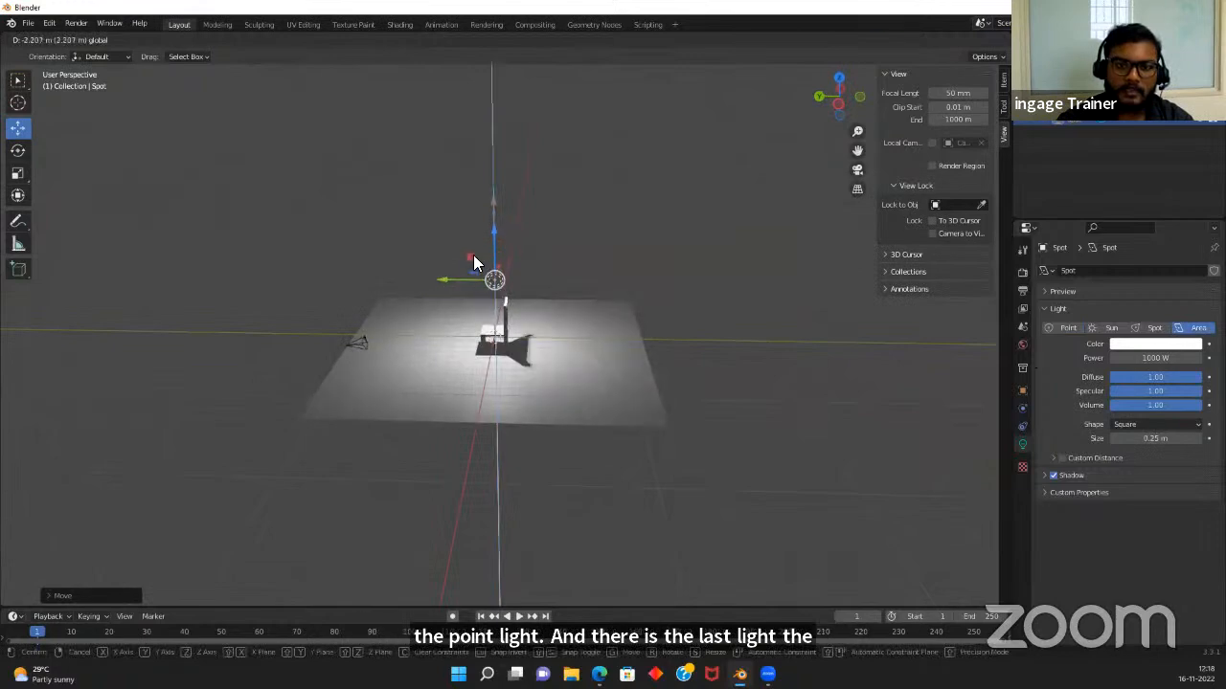
{"action": "left_click", "coordinate": [469, 262]}
{"action": "middle_click_drag", "start_coordinate": [426, 277], "coordinate": [578, 293]}
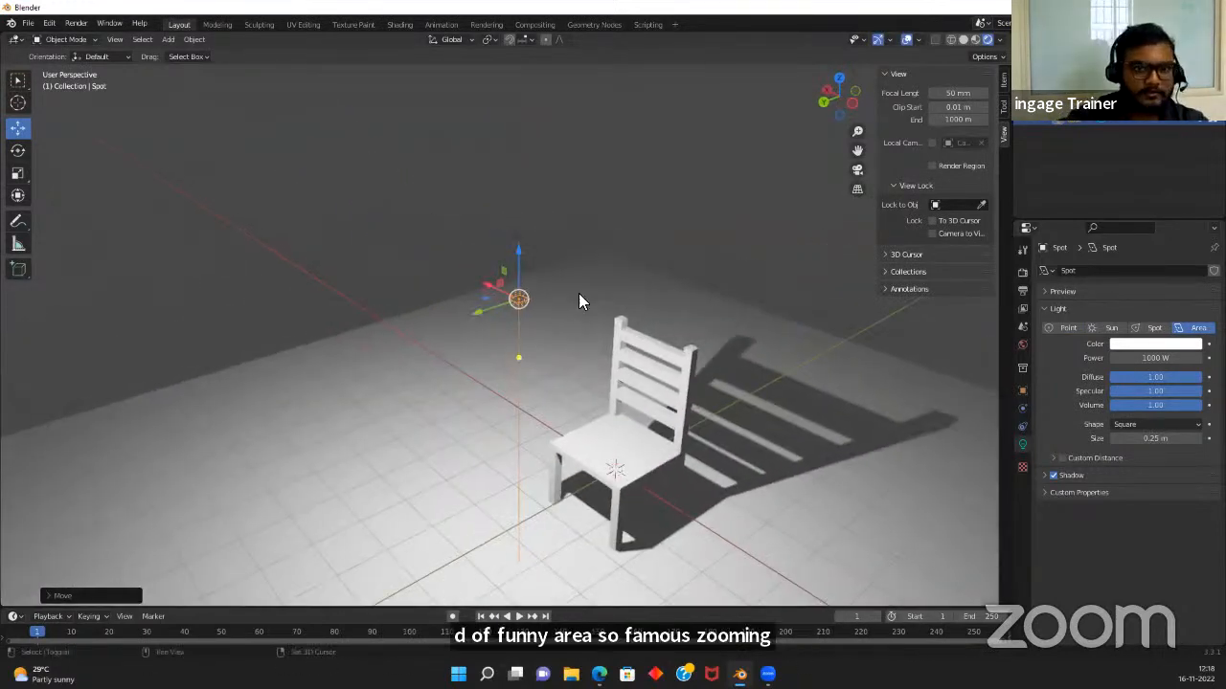
Inspect the area light's square outline, and move the light along Y back over the chair, adjusting its height along Z
{"action": "scroll", "coordinate": [580, 292], "scroll_direction": "up", "scroll_amount": 5}
{"action": "scroll", "coordinate": [598, 192], "scroll_direction": "down", "scroll_amount": 1}
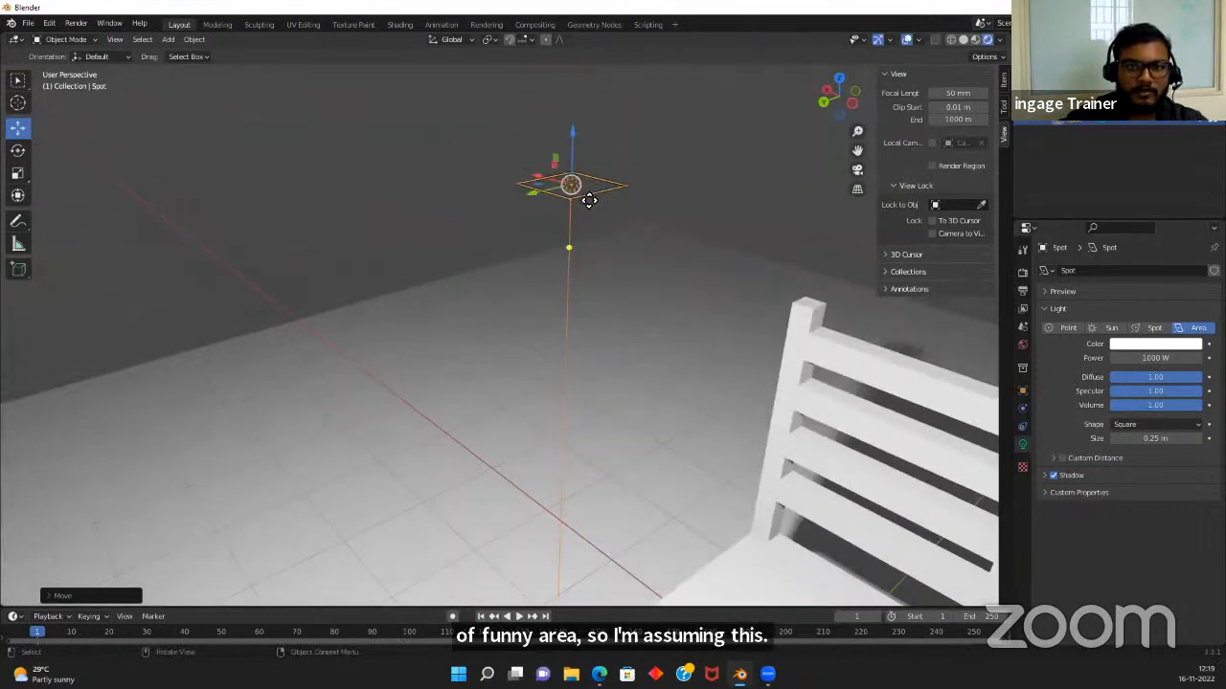
{"action": "scroll", "coordinate": [586, 203], "scroll_direction": "down", "scroll_amount": 7}
{"action": "scroll", "coordinate": [579, 217], "scroll_direction": "up", "scroll_amount": 1}
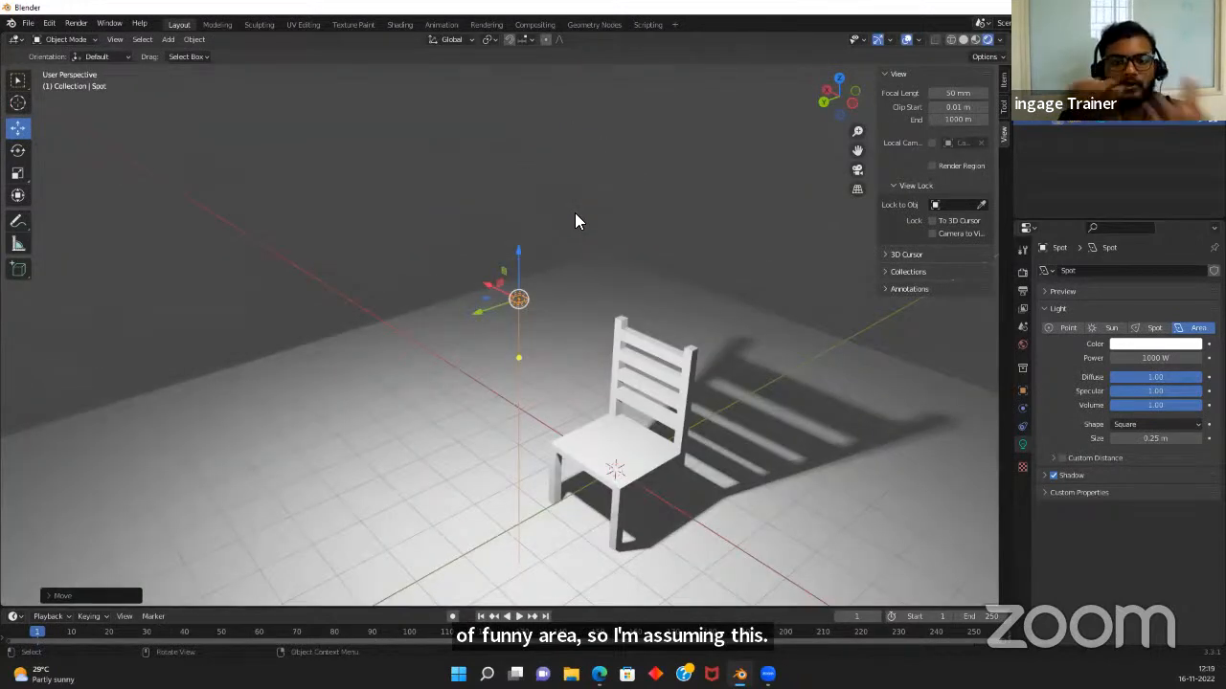
{"action": "scroll", "coordinate": [540, 228], "scroll_direction": "down", "scroll_amount": 6}
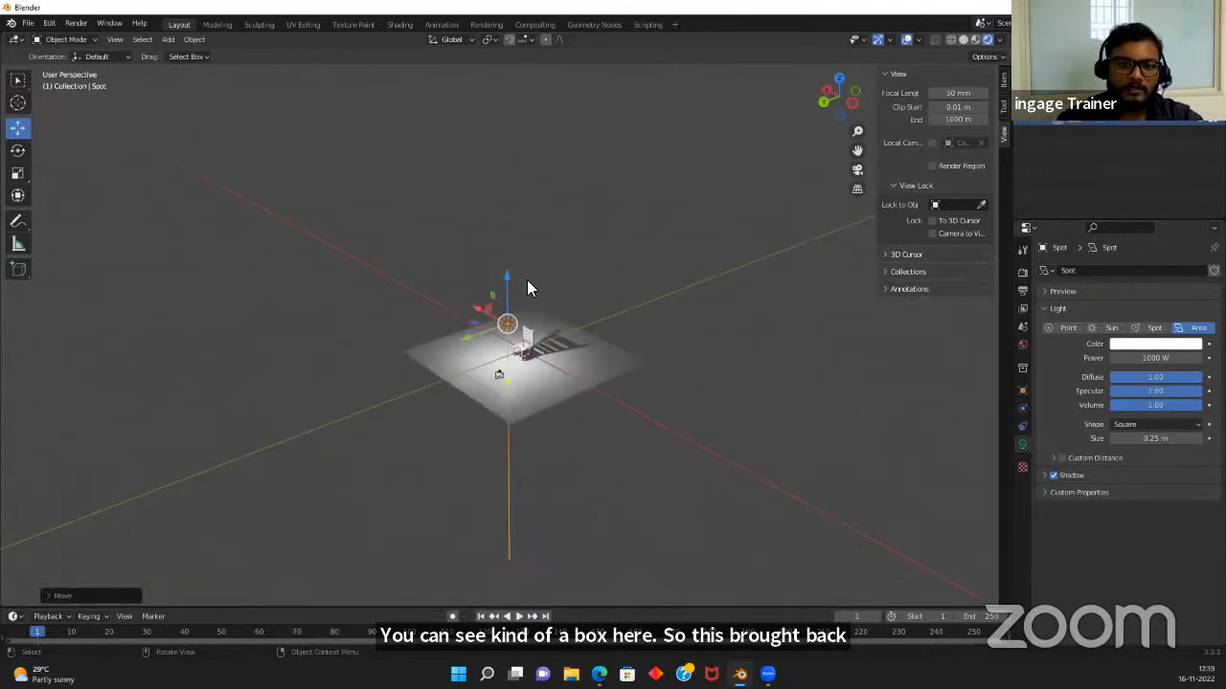
{"action": "scroll", "coordinate": [527, 287], "scroll_direction": "up", "scroll_amount": 3}
{"action": "key", "text": "g"}
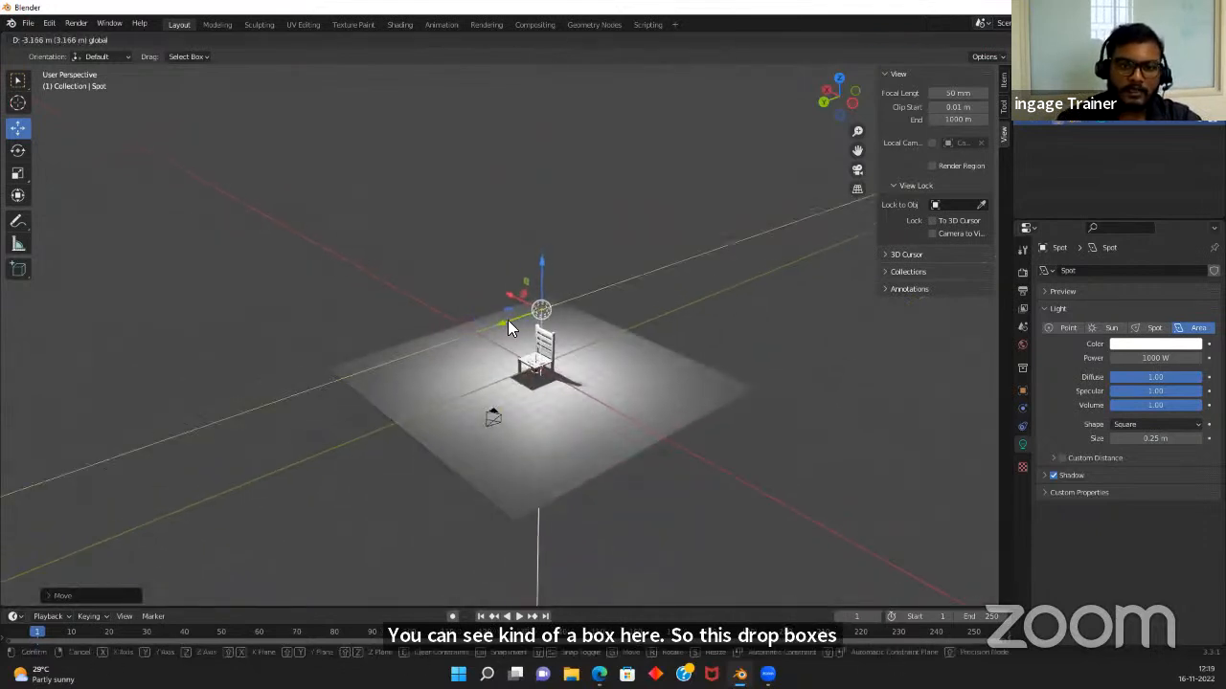
{"action": "key", "text": "z"}
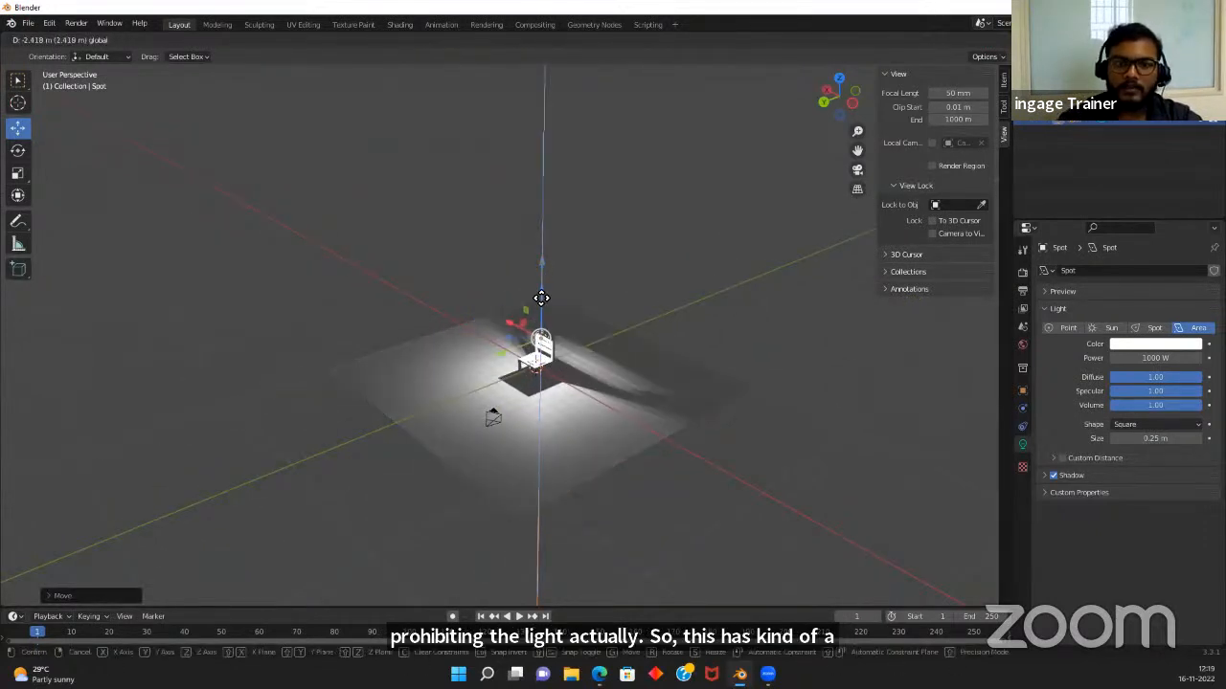
{"action": "left_click", "coordinate": [541, 311]}
Set the area light's power to 100 W
{"action": "left_click", "coordinate": [1155, 357]}
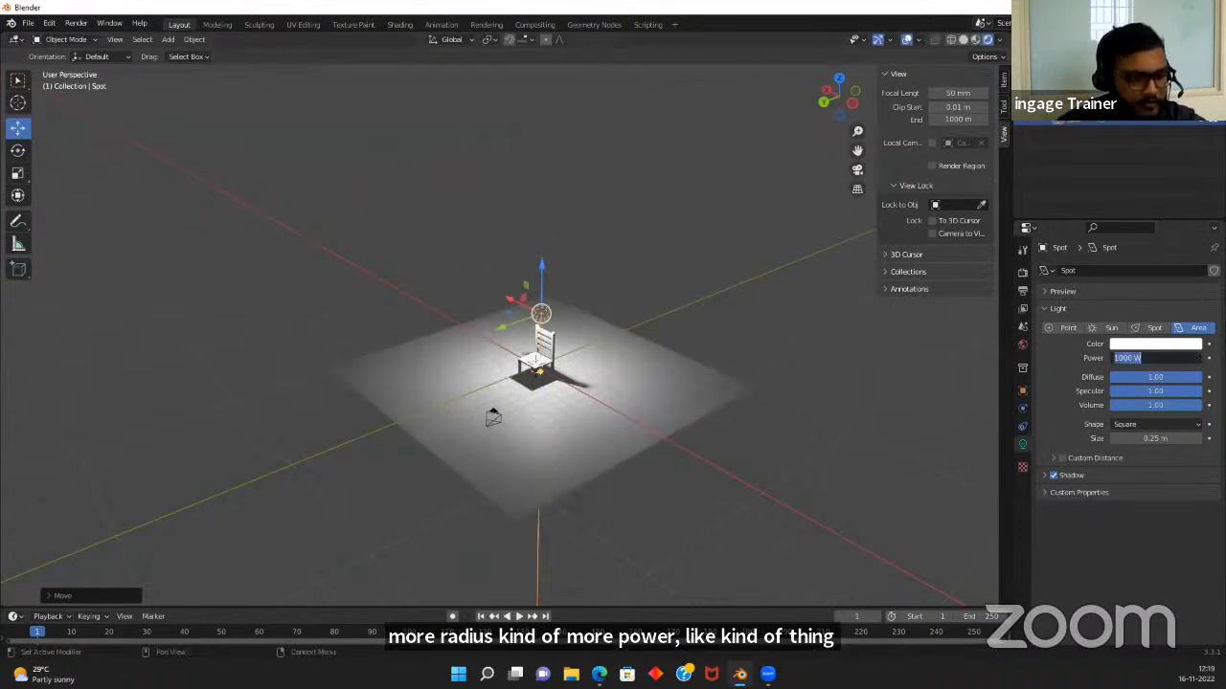
{"action": "type", "text": "0100"}
{"action": "key", "text": "BackSpace"}
{"action": "key", "text": "BackSpace"}
{"action": "key", "text": "BackSpace"}
{"action": "key", "text": "BackSpace"}
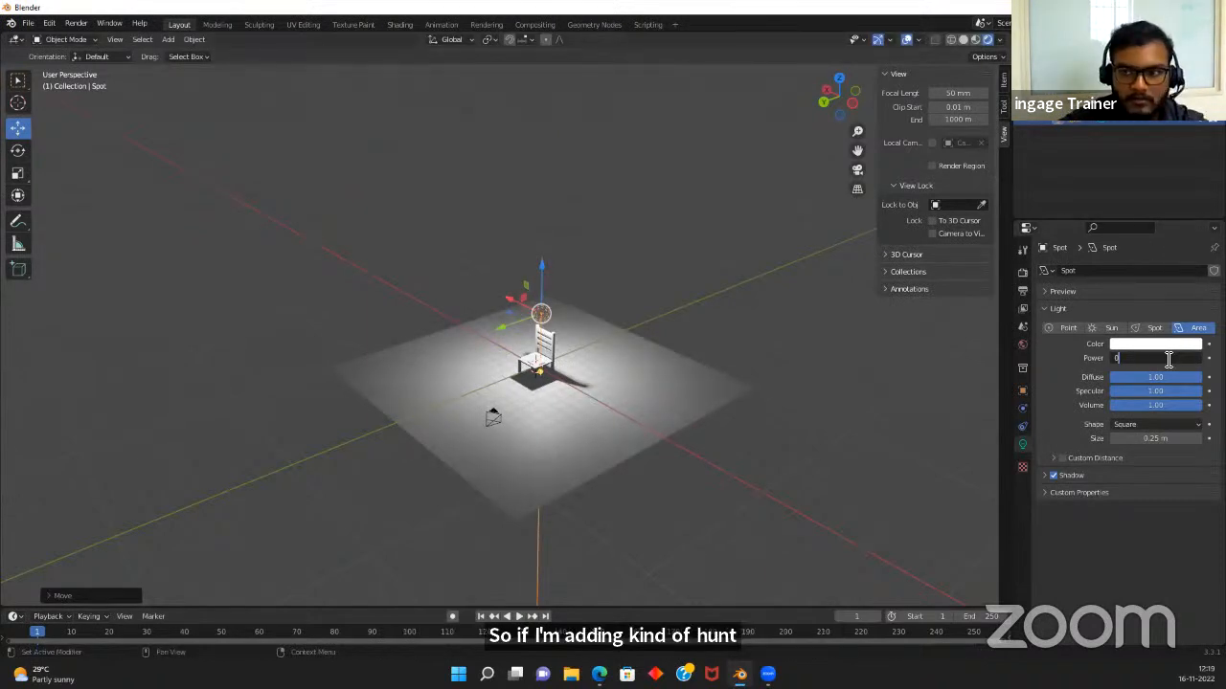
{"action": "type", "text": "100"}
{"action": "key", "text": "Return"}
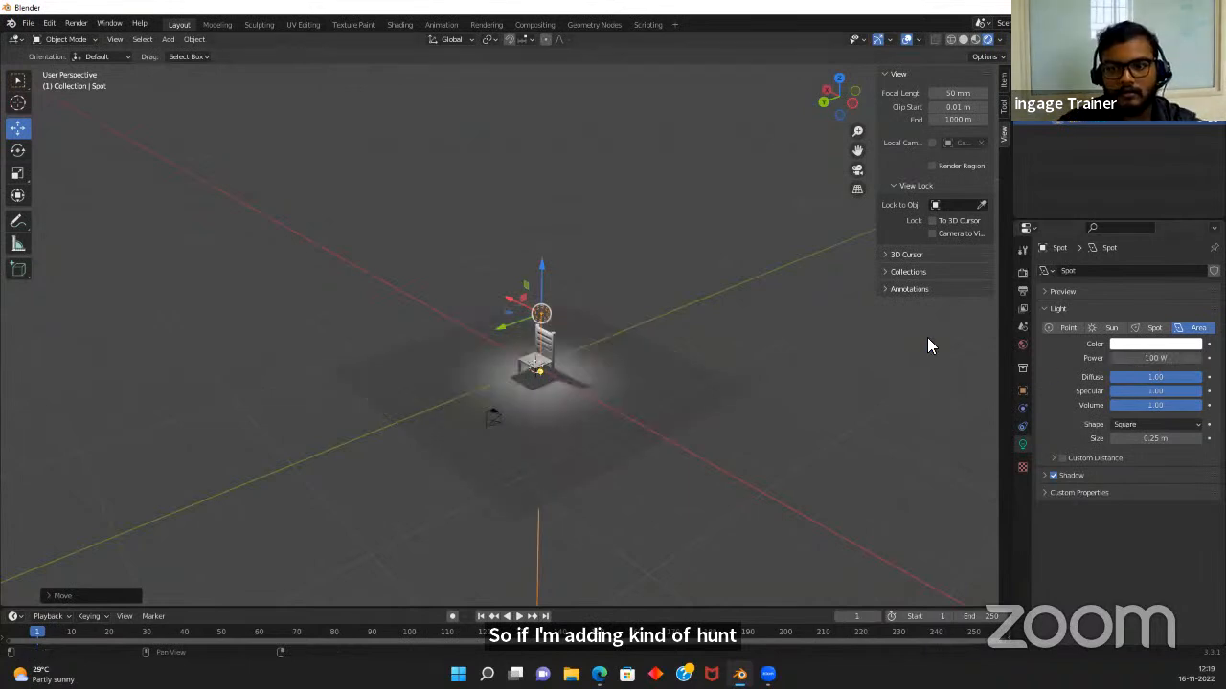
{"action": "middle_click_drag", "start_coordinate": [656, 410], "coordinate": [414, 408]}
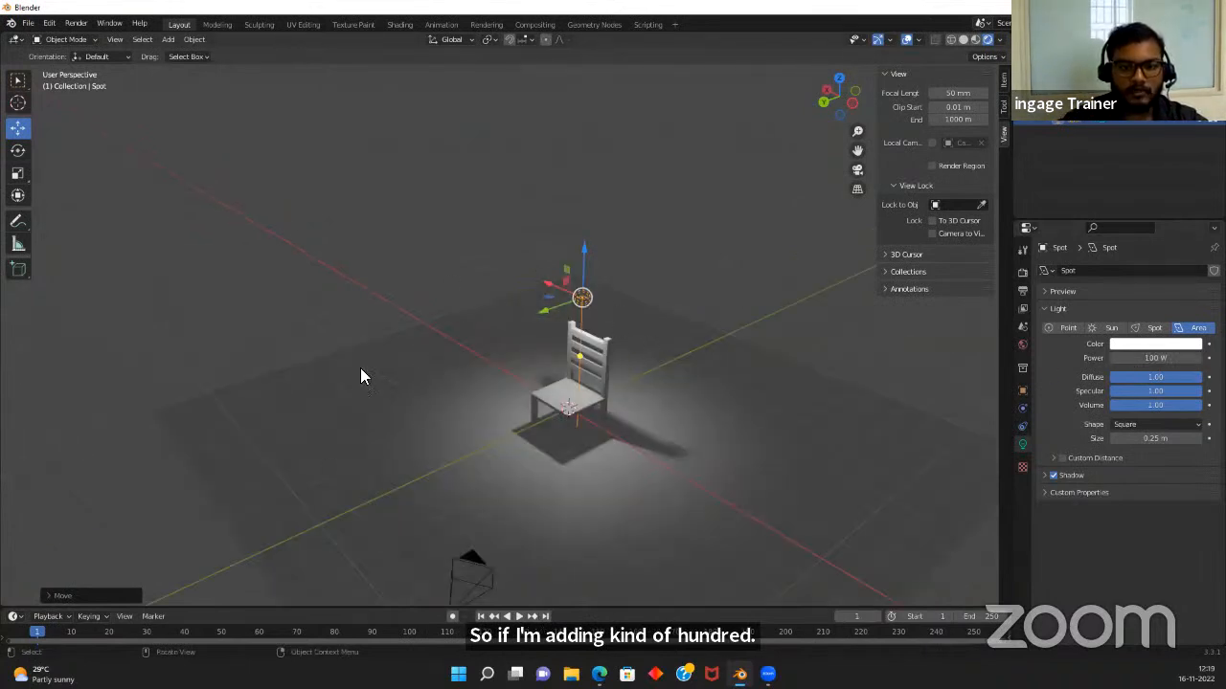
Switch the light between Point and Area to compare their brightness at the same power, ending on Area
{"action": "left_click", "coordinate": [1062, 328]}
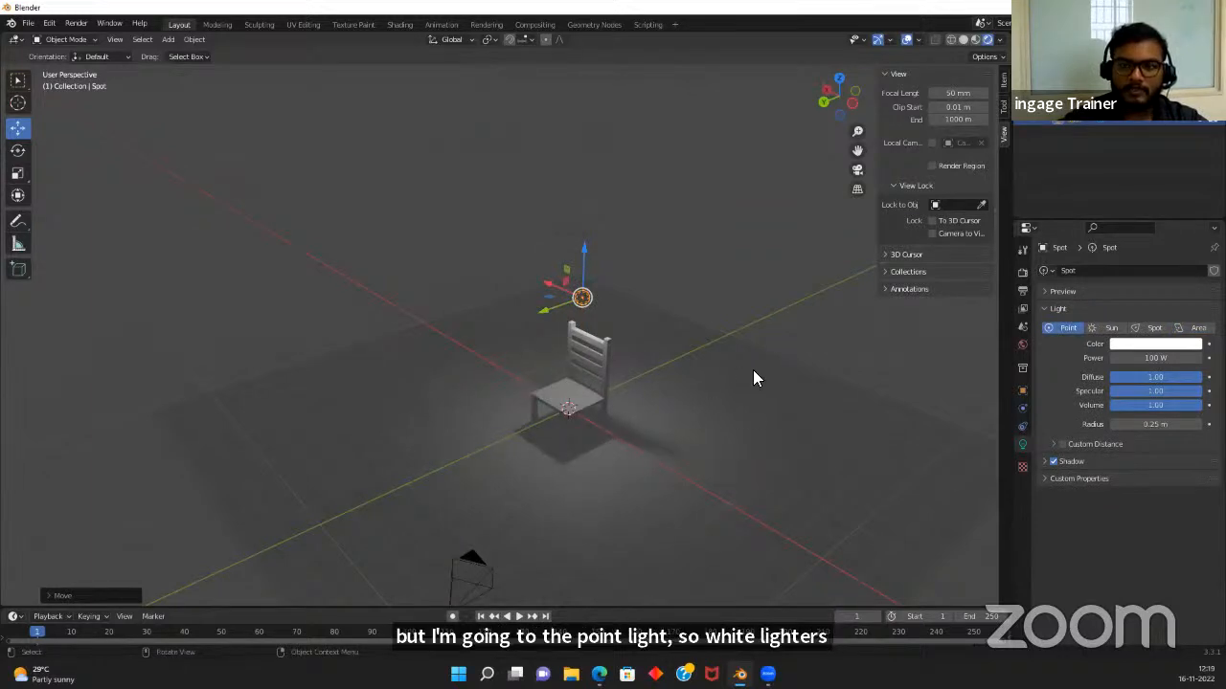
{"action": "left_click", "coordinate": [1196, 328]}
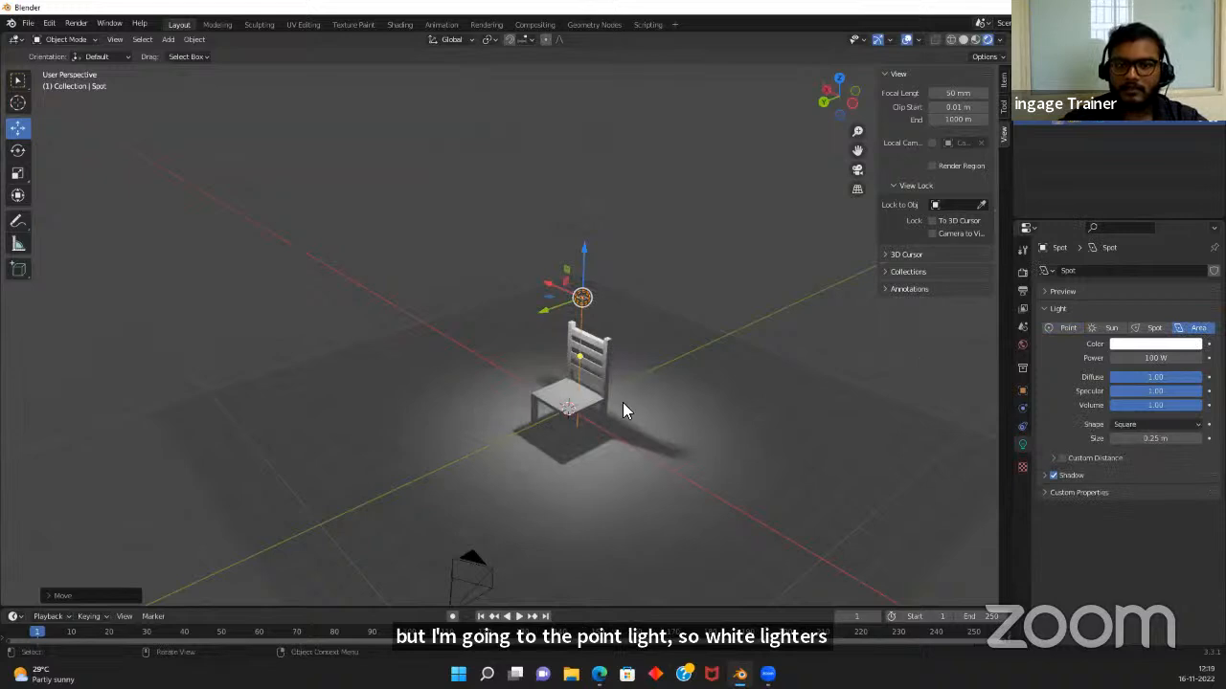
{"action": "left_click", "coordinate": [1065, 328]}
{"action": "left_click", "coordinate": [1193, 327]}
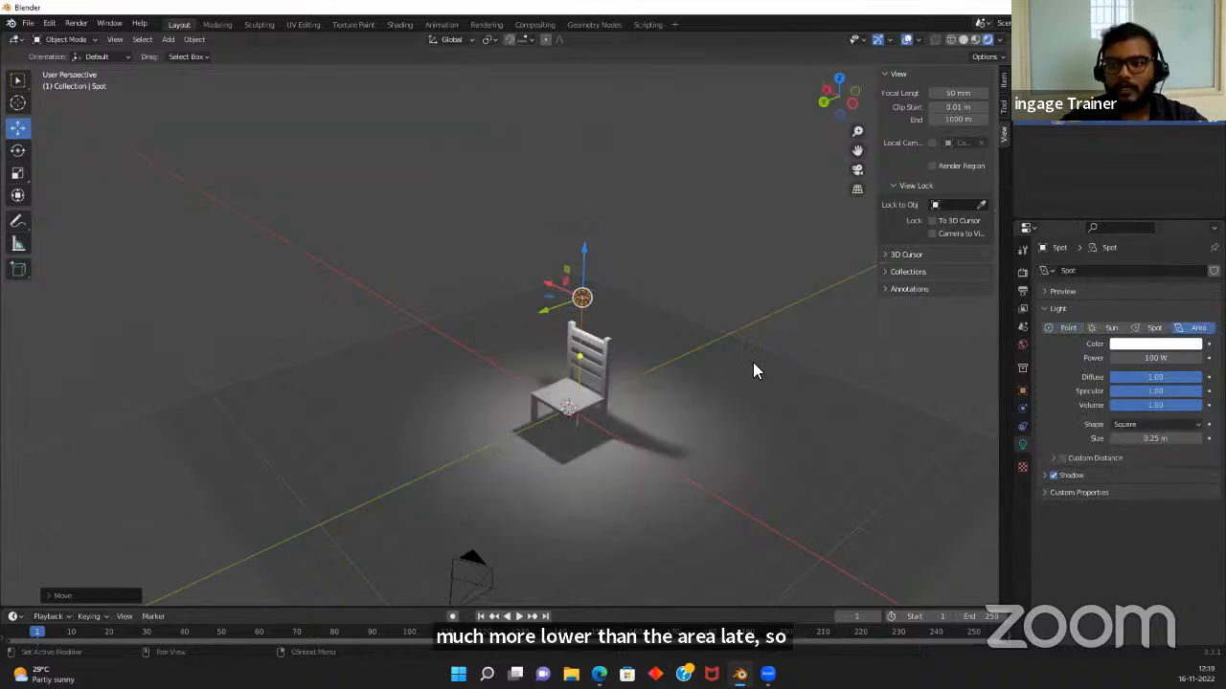
View the lit chair from several sides and move the area light along X to stand beside the chair
{"action": "scroll", "coordinate": [542, 308], "scroll_direction": "down", "scroll_amount": 3}
{"action": "middle_click_drag", "start_coordinate": [599, 374], "coordinate": [485, 343]}
{"action": "scroll", "coordinate": [484, 342], "scroll_direction": "up", "scroll_amount": 4}
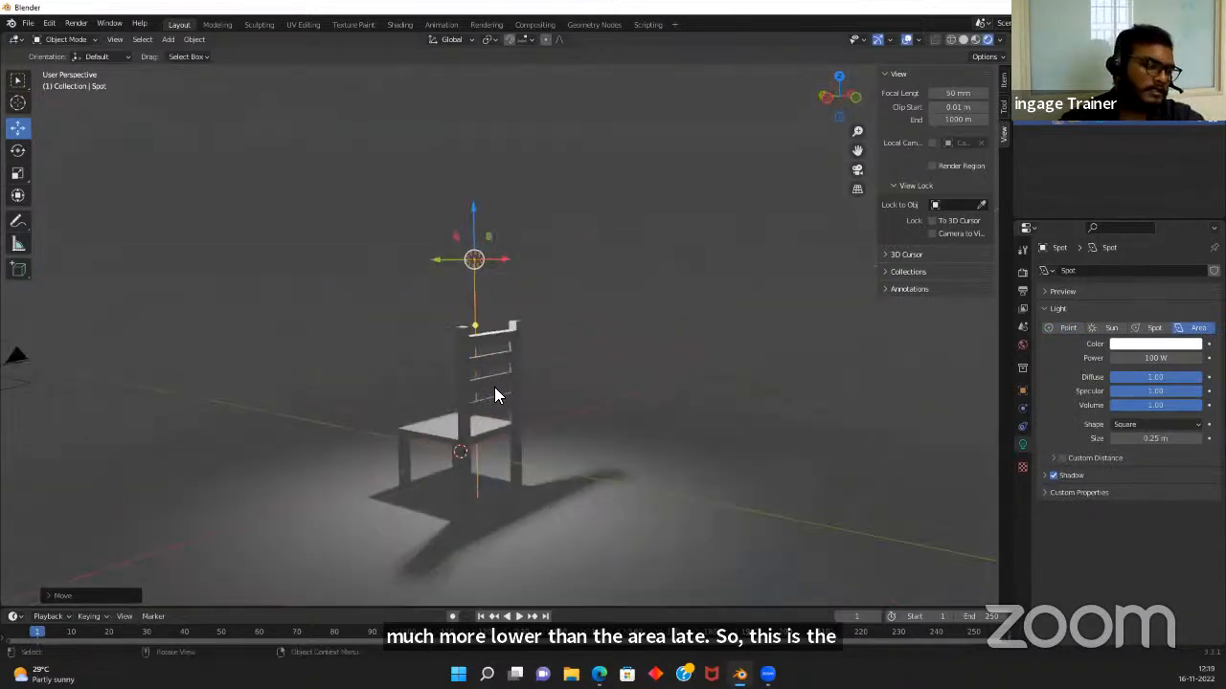
{"action": "scroll", "coordinate": [496, 388], "scroll_direction": "down", "scroll_amount": 3}
{"action": "middle_click_drag", "start_coordinate": [509, 398], "coordinate": [630, 410]}
{"action": "middle_click_drag", "start_coordinate": [450, 359], "coordinate": [598, 408]}
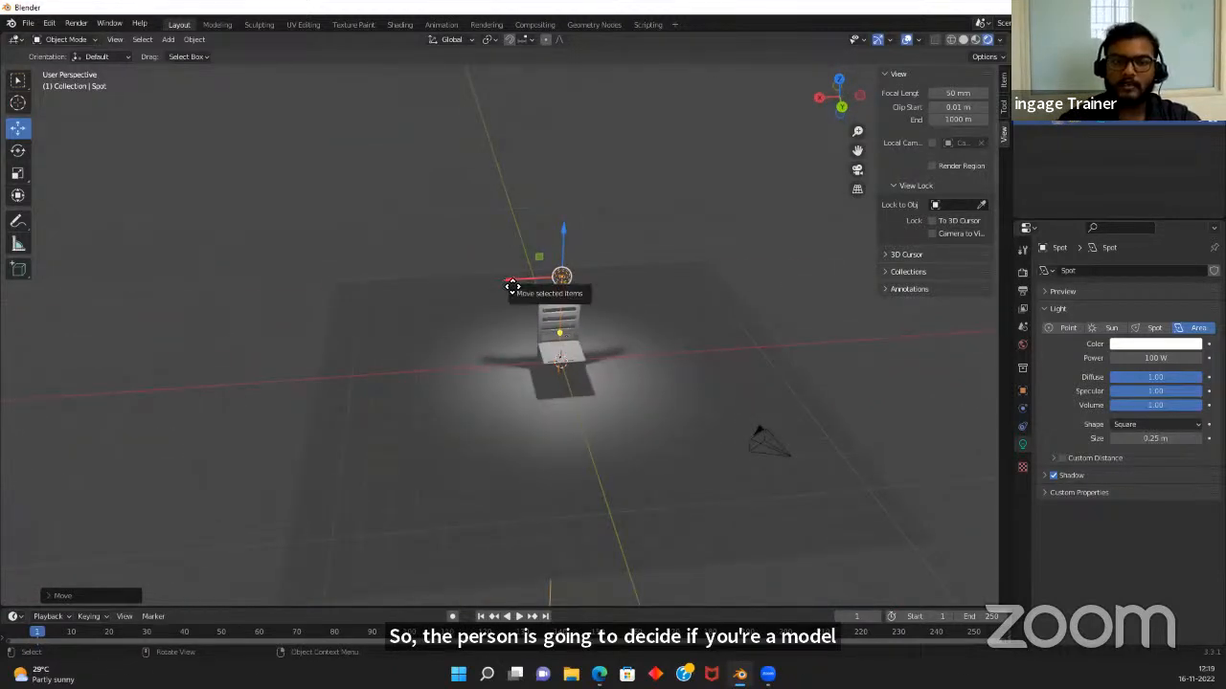
{"action": "left_click_drag", "start_coordinate": [512, 285], "coordinate": [458, 289]}
Set the power of the area light beside the chair to 1000 W
{"action": "left_click", "coordinate": [1163, 357]}
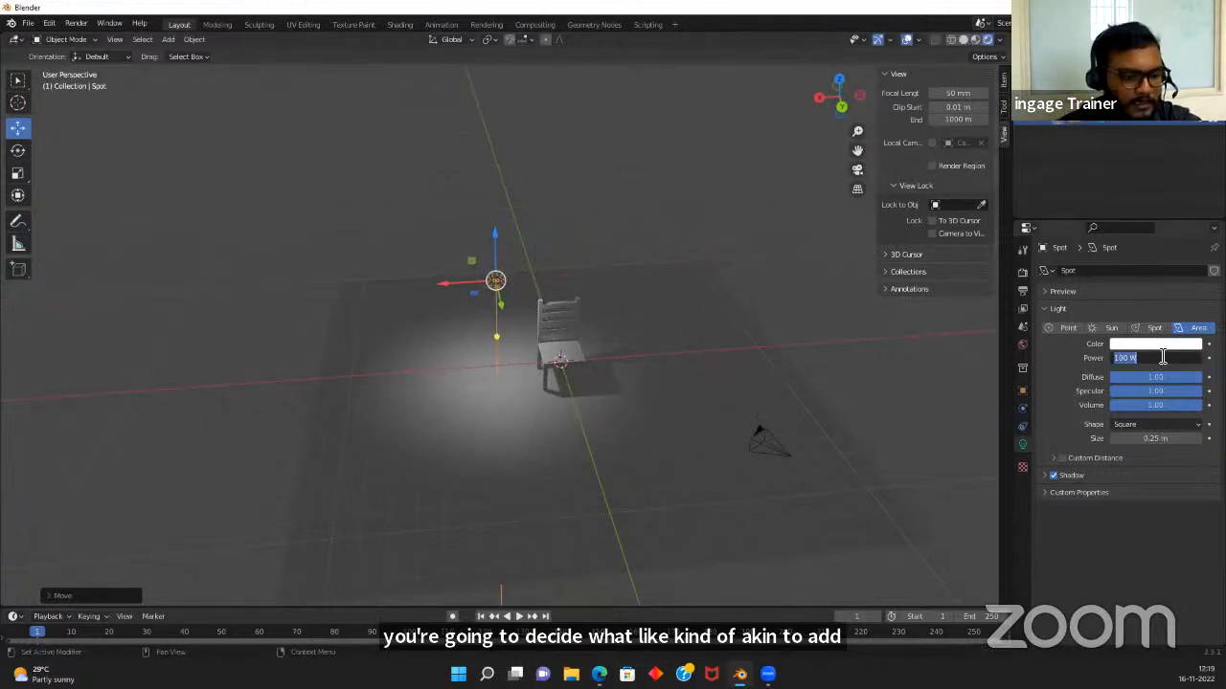
{"action": "type", "text": "1000"}
{"action": "key", "text": "Return"}
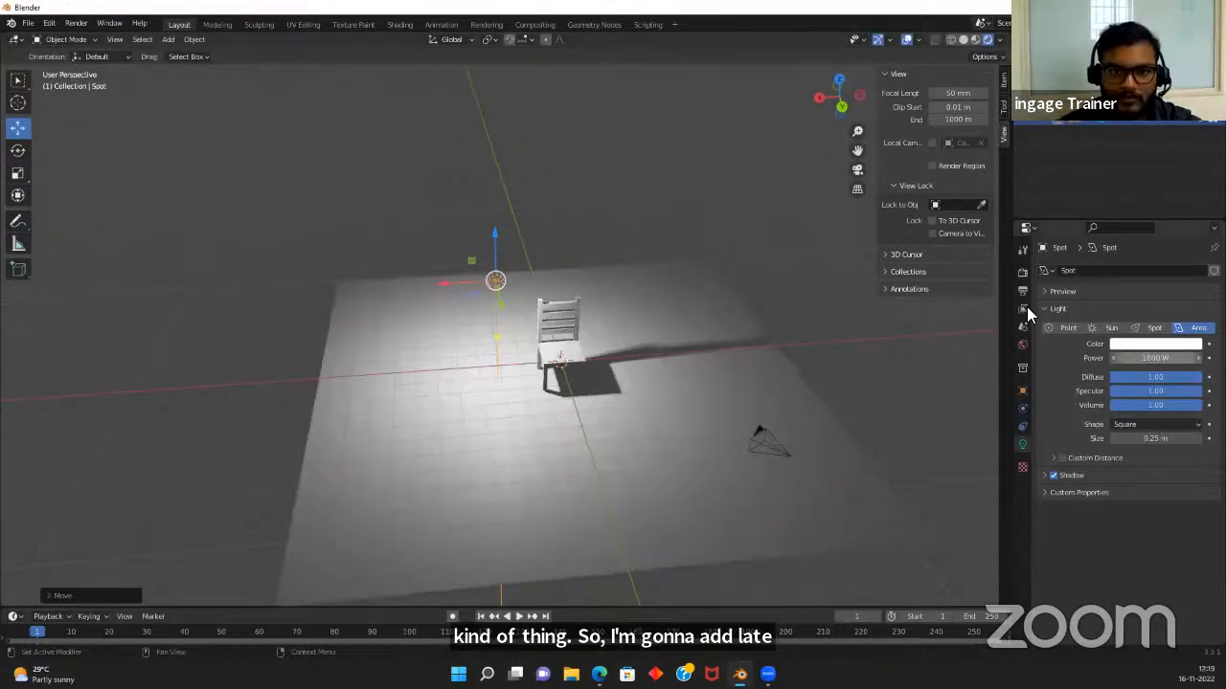
Rotate the area light about the global Y axis so that it points diagonally down at the chair
{"action": "key", "text": "r"}
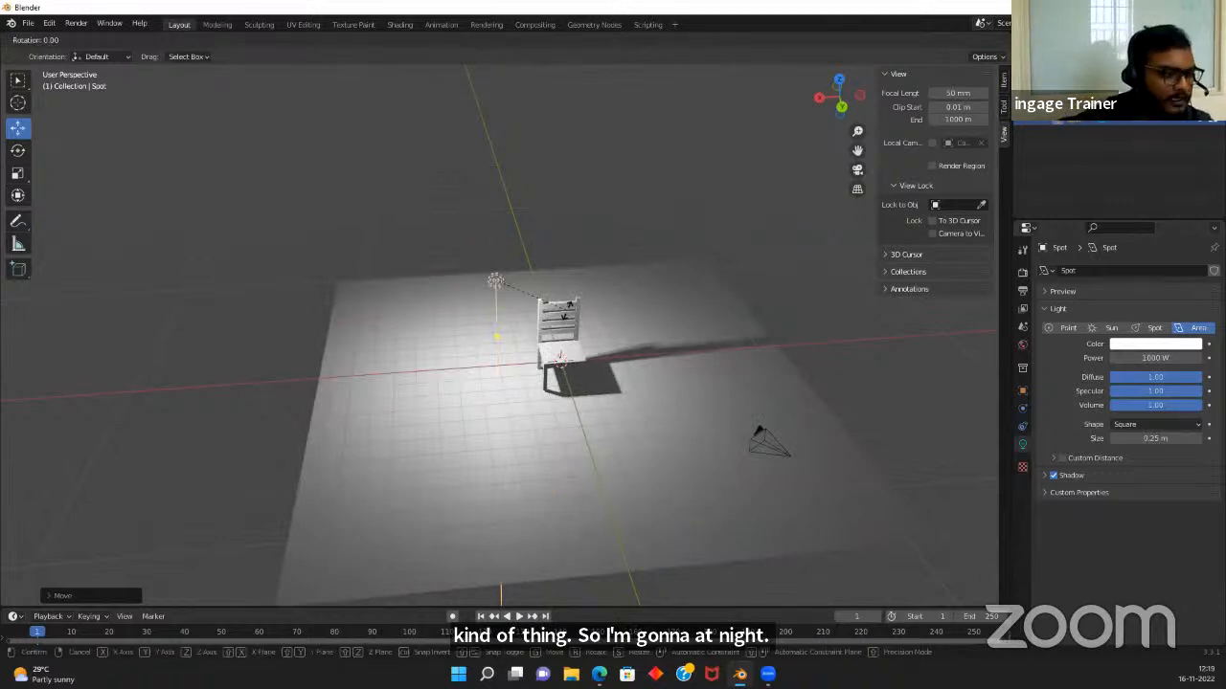
{"action": "key", "text": "x"}
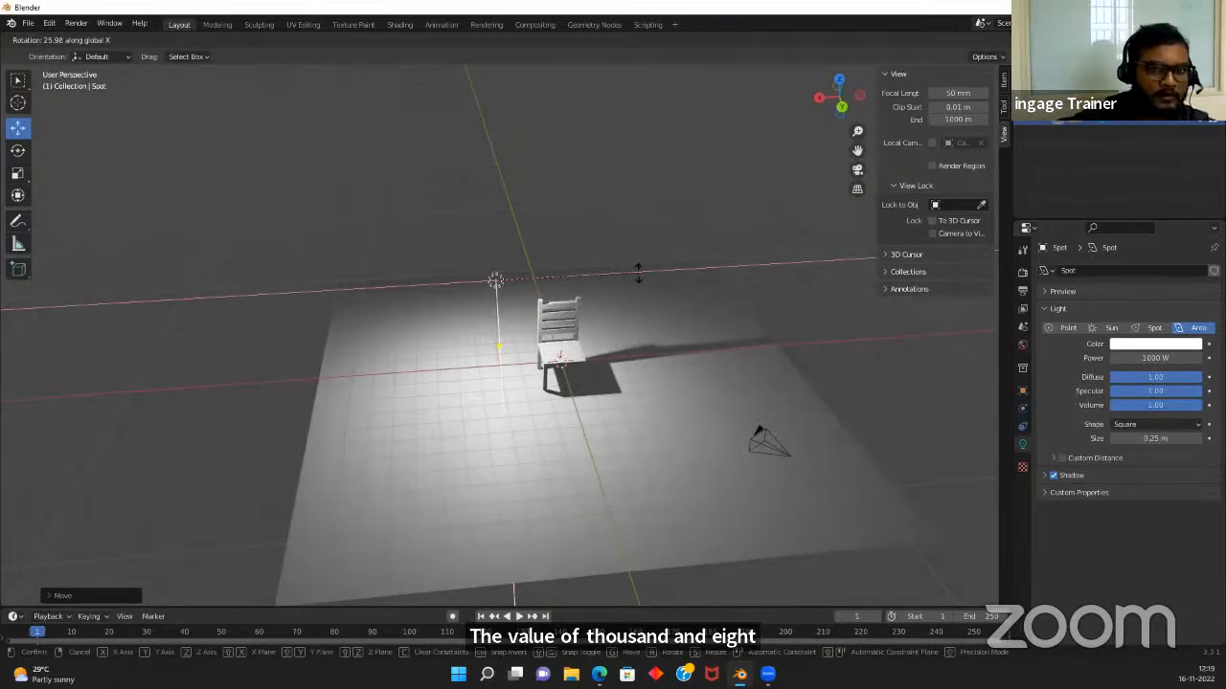
{"action": "key", "text": "y"}
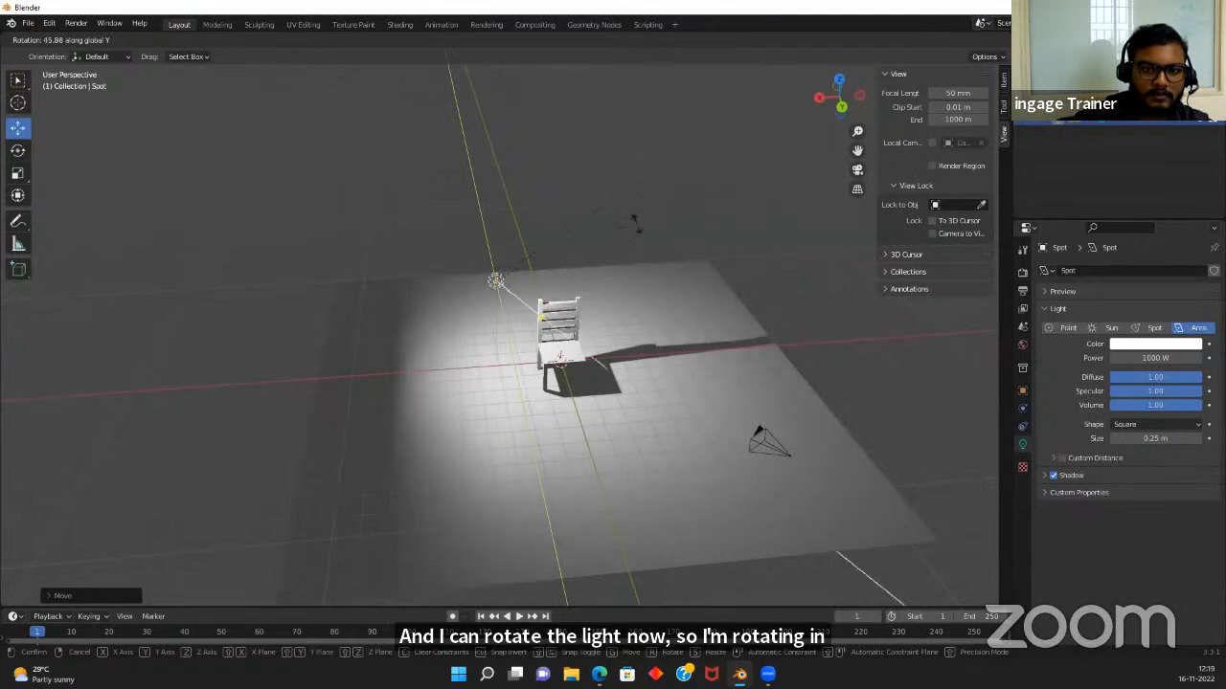
{"action": "left_click", "coordinate": [622, 324]}
{"action": "scroll", "coordinate": [685, 326], "scroll_direction": "up", "scroll_amount": 5}
{"action": "middle_click_drag", "start_coordinate": [688, 328], "coordinate": [690, 318]}
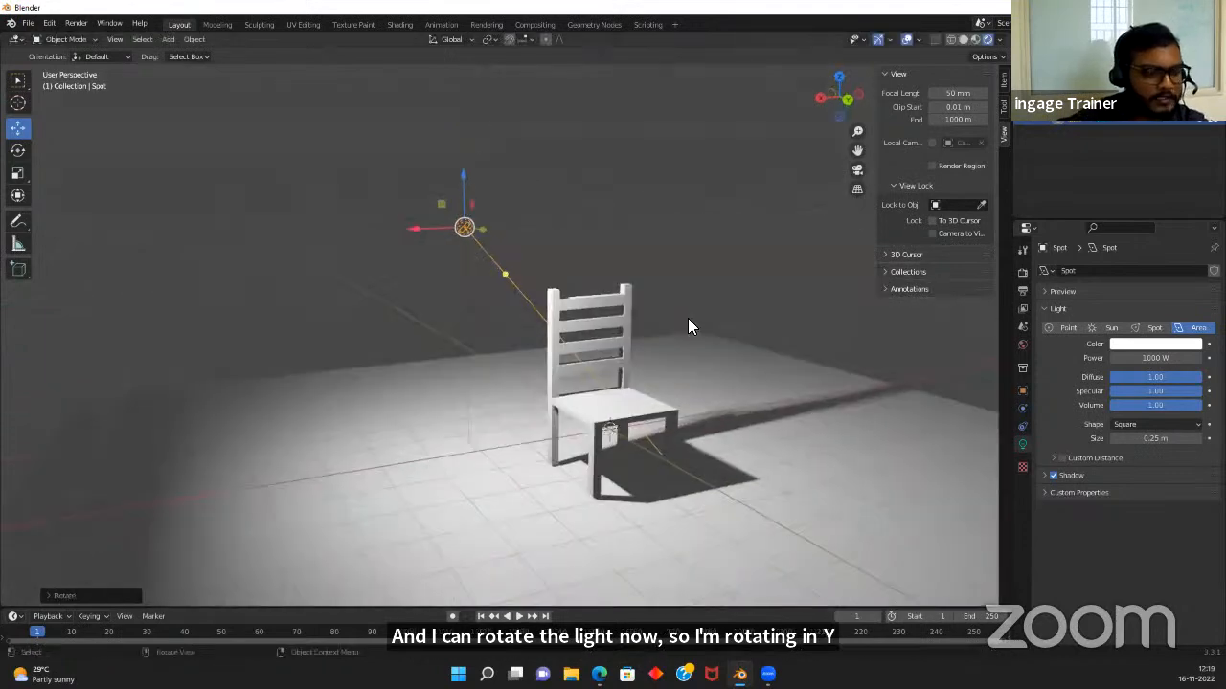
Look through the camera and raise the floor plane slightly along Z so it meets the chair legs
{"action": "key", "text": "KP_0"}
{"action": "scroll", "coordinate": [579, 377], "scroll_direction": "up", "scroll_amount": 2}
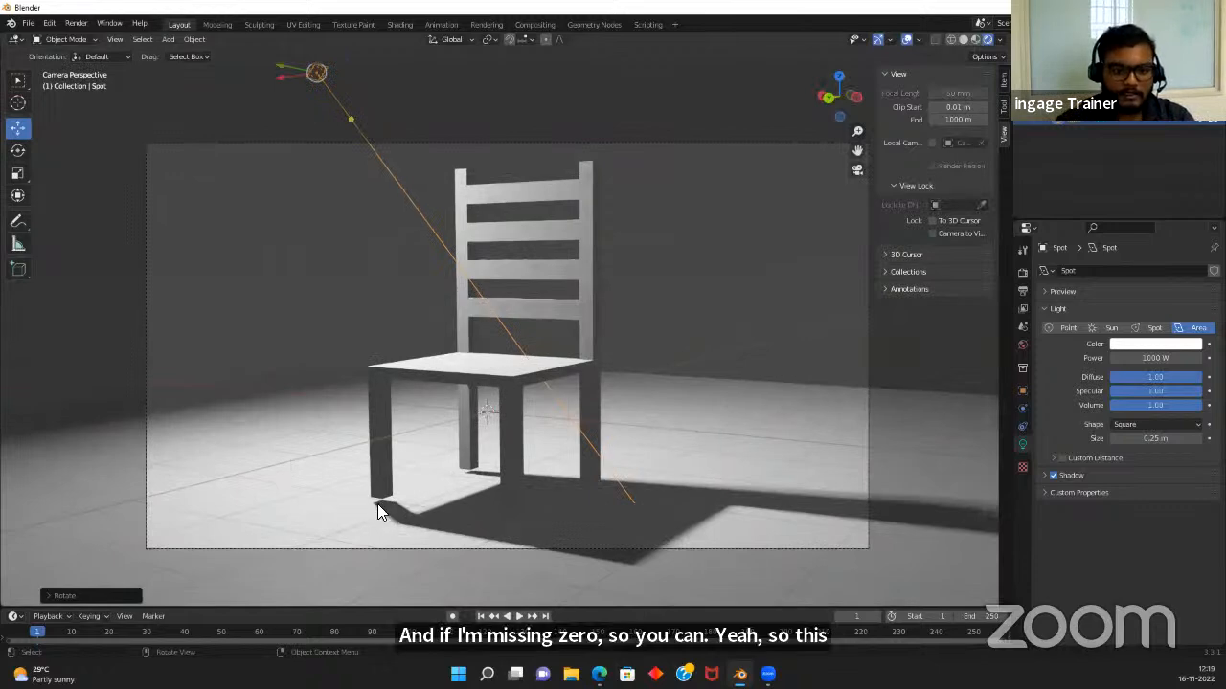
{"action": "left_click", "coordinate": [429, 483]}
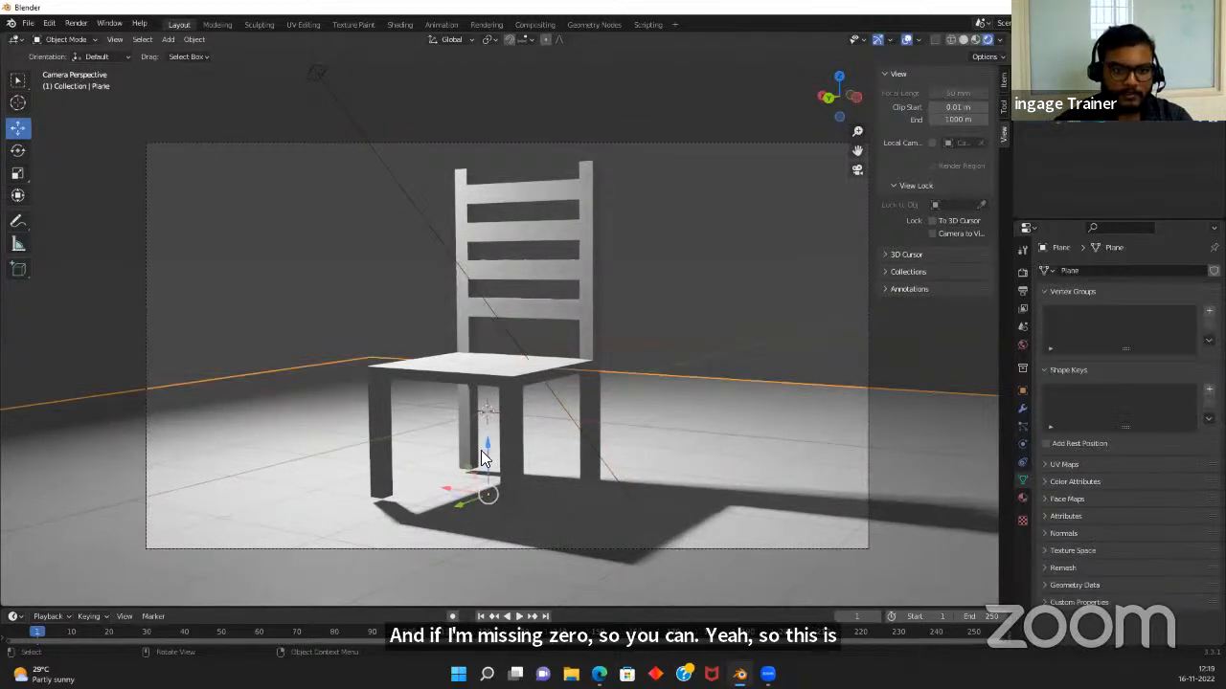
{"action": "left_click_drag", "start_coordinate": [484, 444], "coordinate": [486, 437]}
{"action": "left_click", "coordinate": [339, 262]}
{"action": "scroll", "coordinate": [537, 352], "scroll_direction": "down", "scroll_amount": 3}
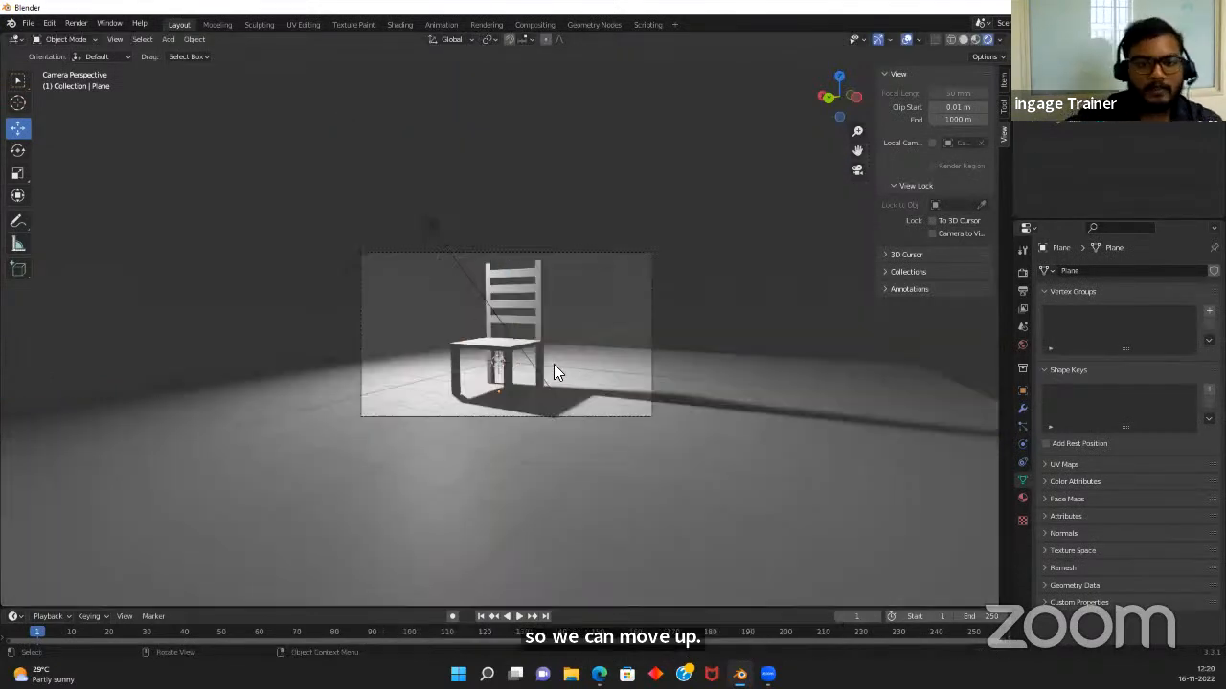
{"action": "scroll", "coordinate": [563, 330], "scroll_direction": "up", "scroll_amount": 3}
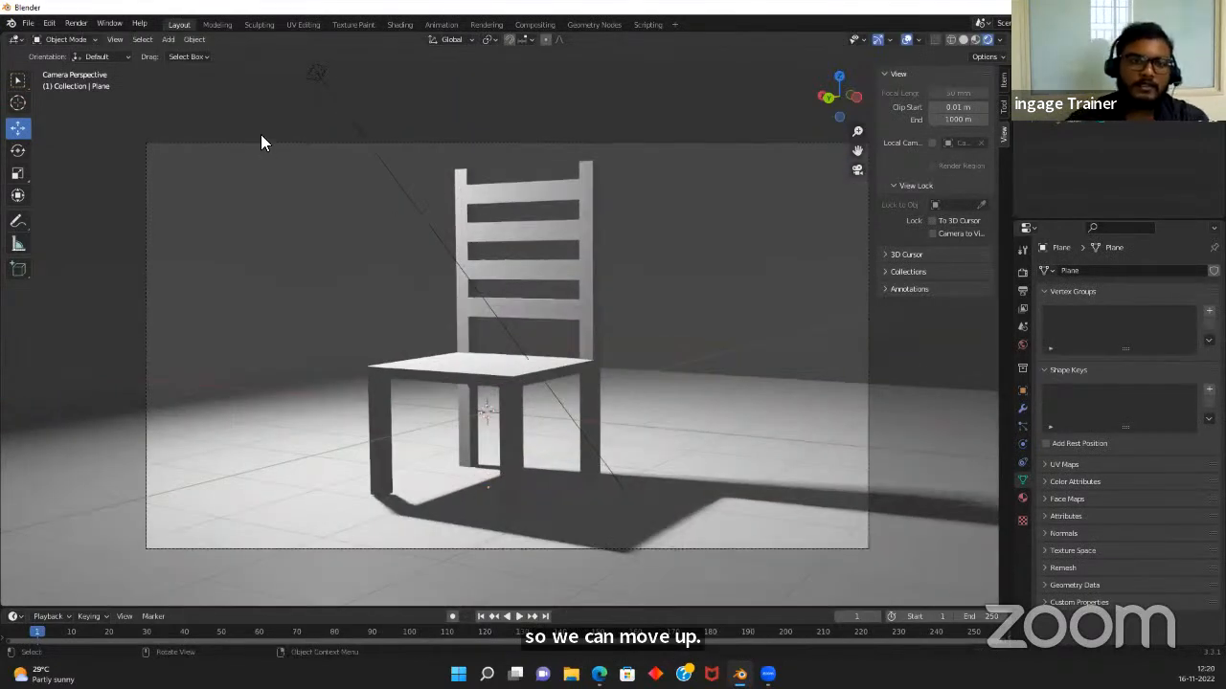
Leave the camera view and examine the lit chair and its shadow on the floor from near and far
{"action": "left_click", "coordinate": [513, 122]}
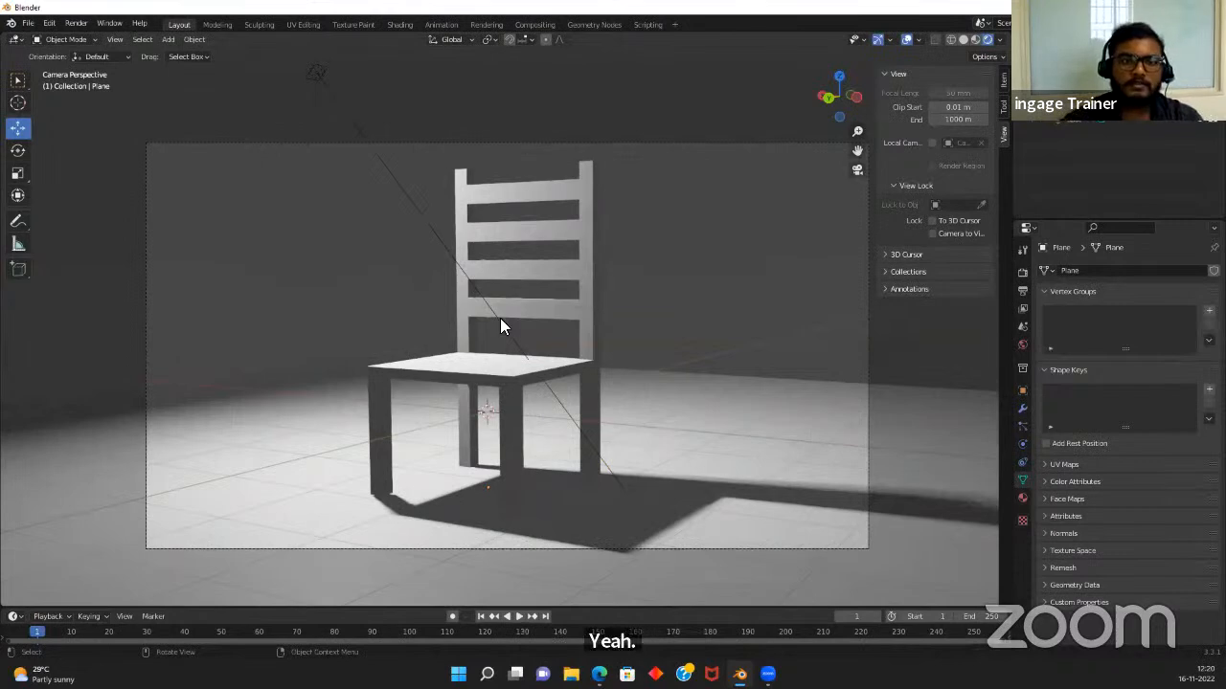
{"action": "scroll", "coordinate": [356, 476], "scroll_direction": "down", "scroll_amount": 5}
{"action": "middle_click_drag", "start_coordinate": [383, 437], "coordinate": [490, 441]}
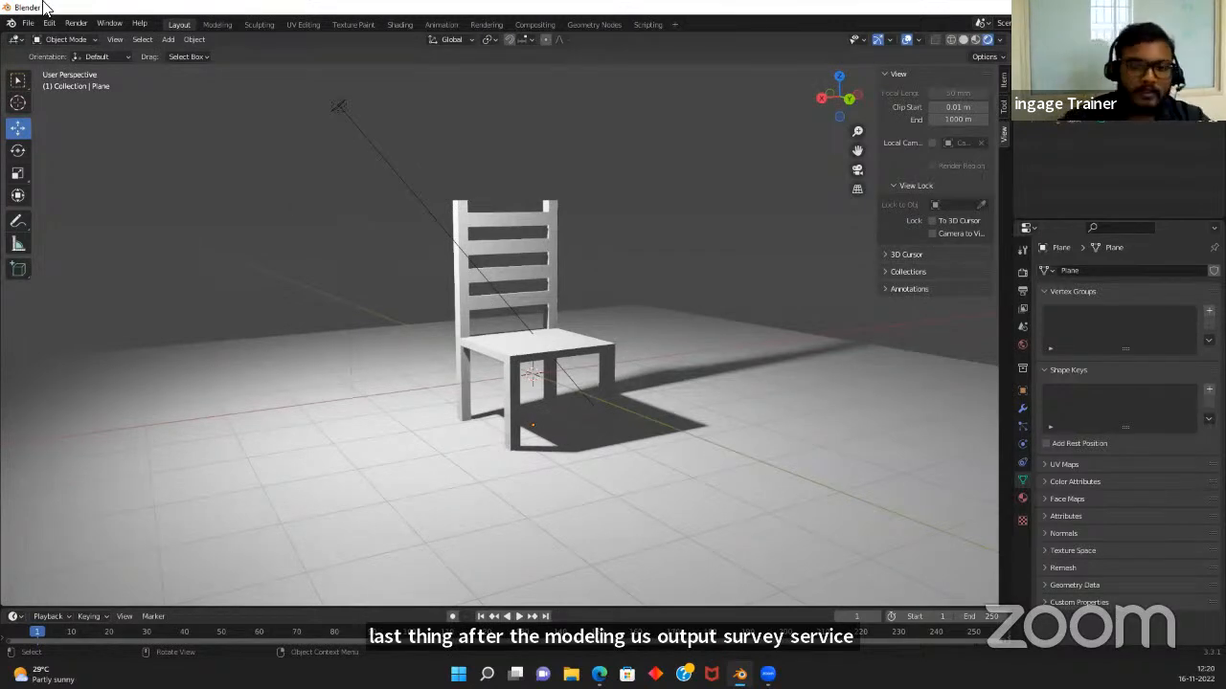
{"action": "scroll", "coordinate": [526, 265], "scroll_direction": "up", "scroll_amount": 3}
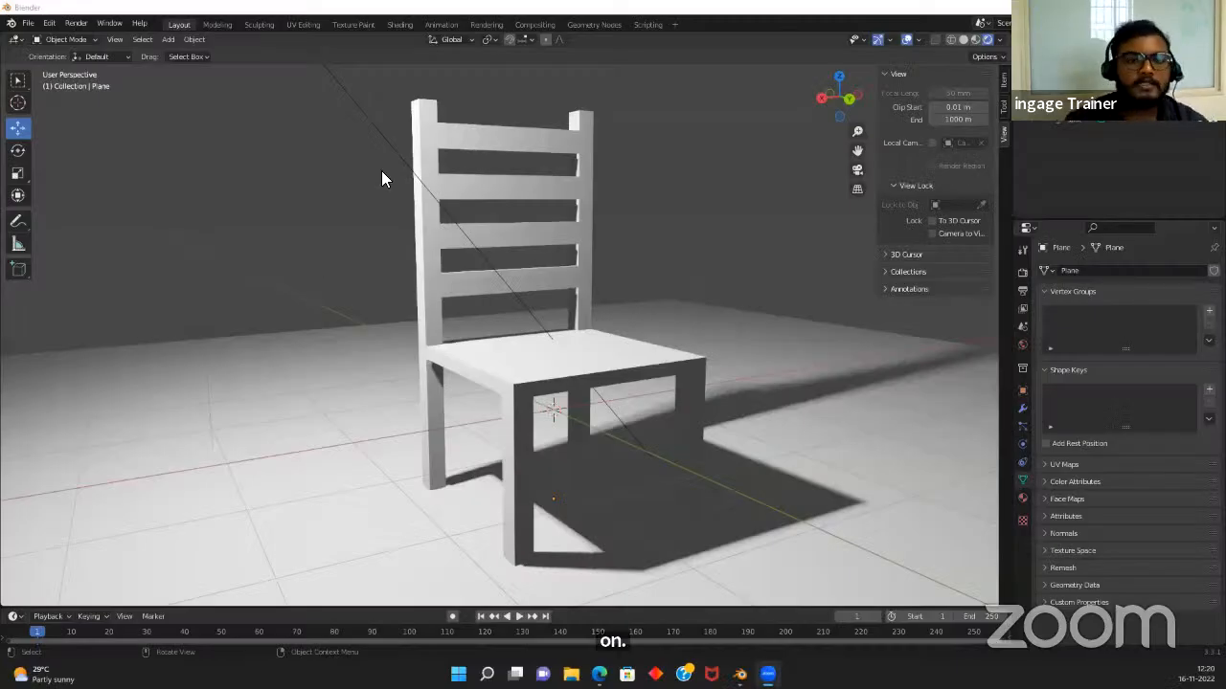
{"action": "scroll", "coordinate": [469, 219], "scroll_direction": "down", "scroll_amount": 5}
{"action": "scroll", "coordinate": [443, 290], "scroll_direction": "up", "scroll_amount": 3}
{"action": "scroll", "coordinate": [438, 287], "scroll_direction": "up", "scroll_amount": 1}
{"action": "scroll", "coordinate": [444, 285], "scroll_direction": "down", "scroll_amount": 3}
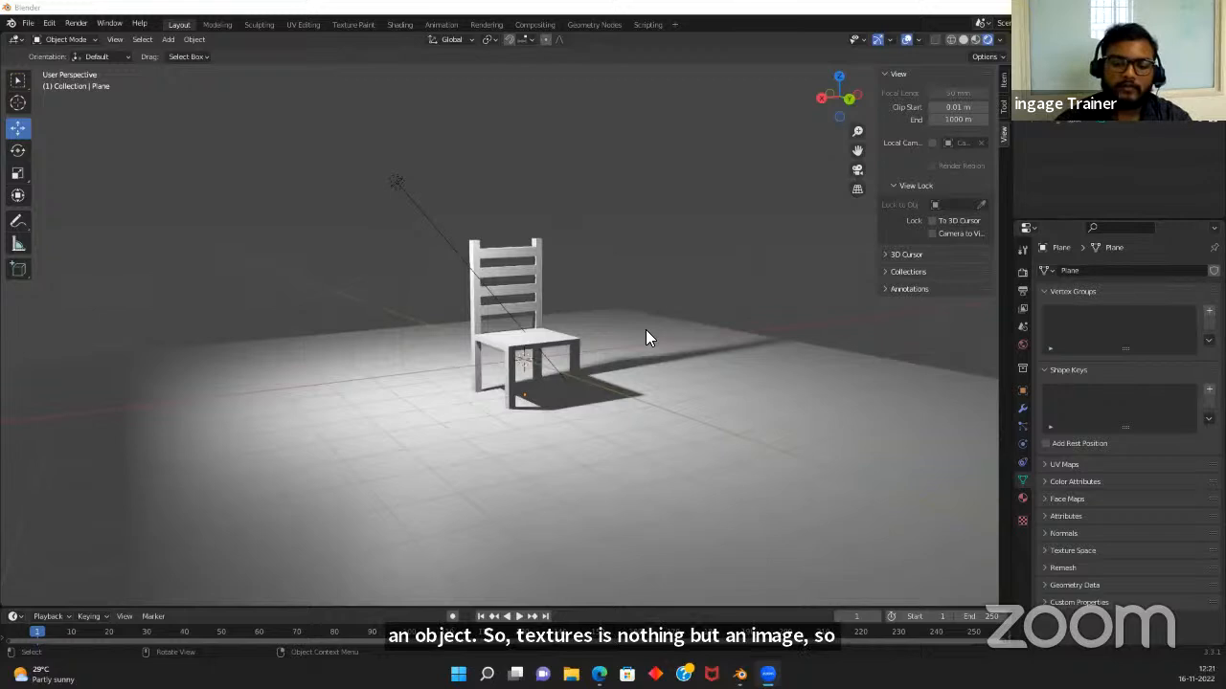
{"action": "scroll", "coordinate": [500, 234], "scroll_direction": "up", "scroll_amount": 5}
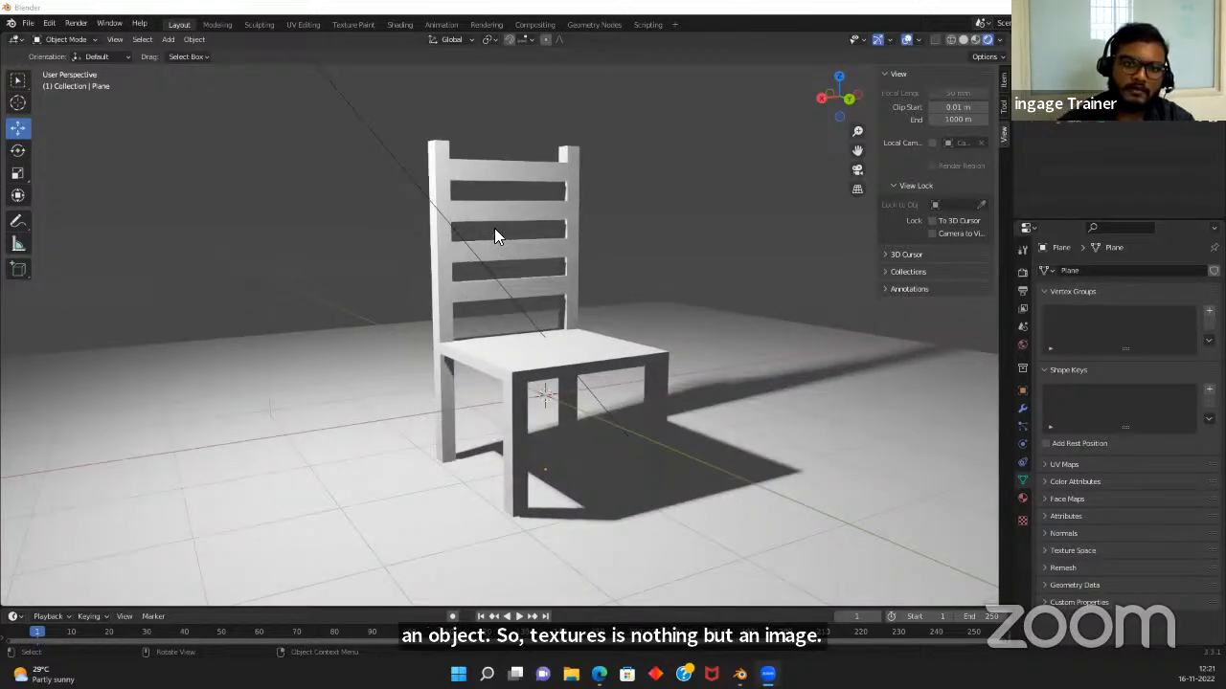
{"action": "scroll", "coordinate": [508, 235], "scroll_direction": "up", "scroll_amount": 3}
Select the chair and inspect its seat and backrest close up, from a distance and from higher up
{"action": "left_click", "coordinate": [549, 387]}
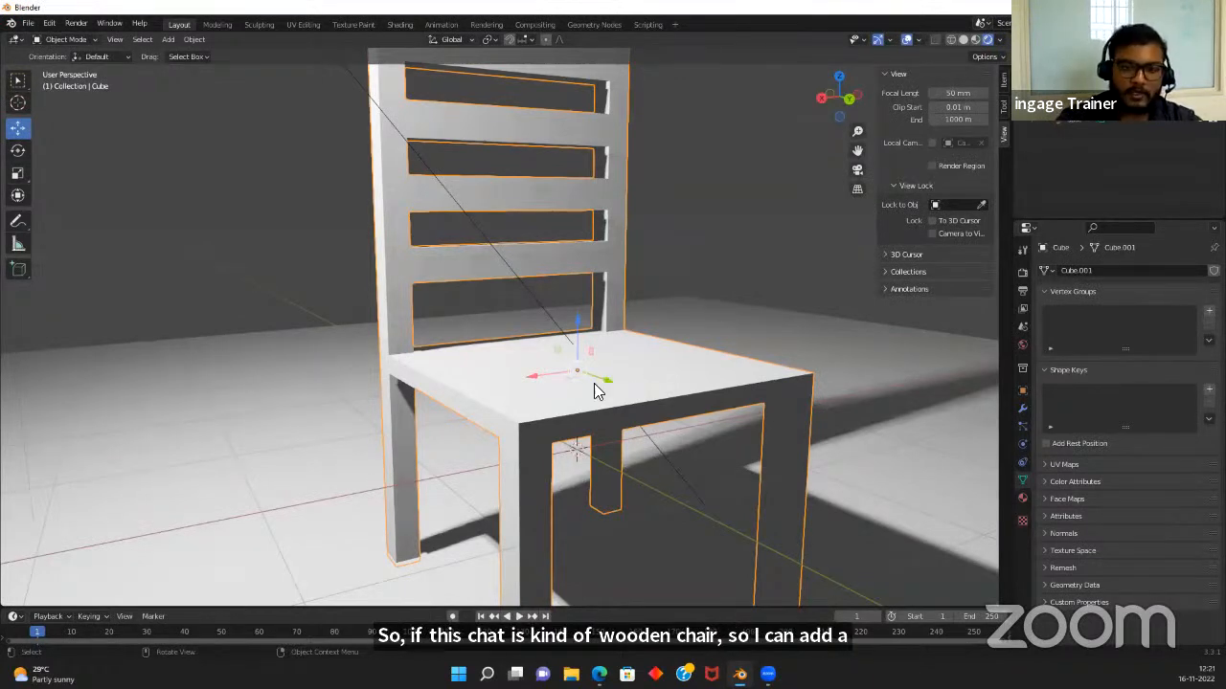
{"action": "scroll", "coordinate": [594, 383], "scroll_direction": "up", "scroll_amount": 1}
{"action": "mouse_move", "coordinate": [607, 387]}
{"action": "middle_mouse_down", "text": "shift"}
{"action": "mouse_move", "coordinate": [534, 392]}
{"action": "mouse_move", "coordinate": [571, 396]}
{"action": "mouse_move", "coordinate": [517, 411]}
{"action": "middle_mouse_up", "text": "shift"}
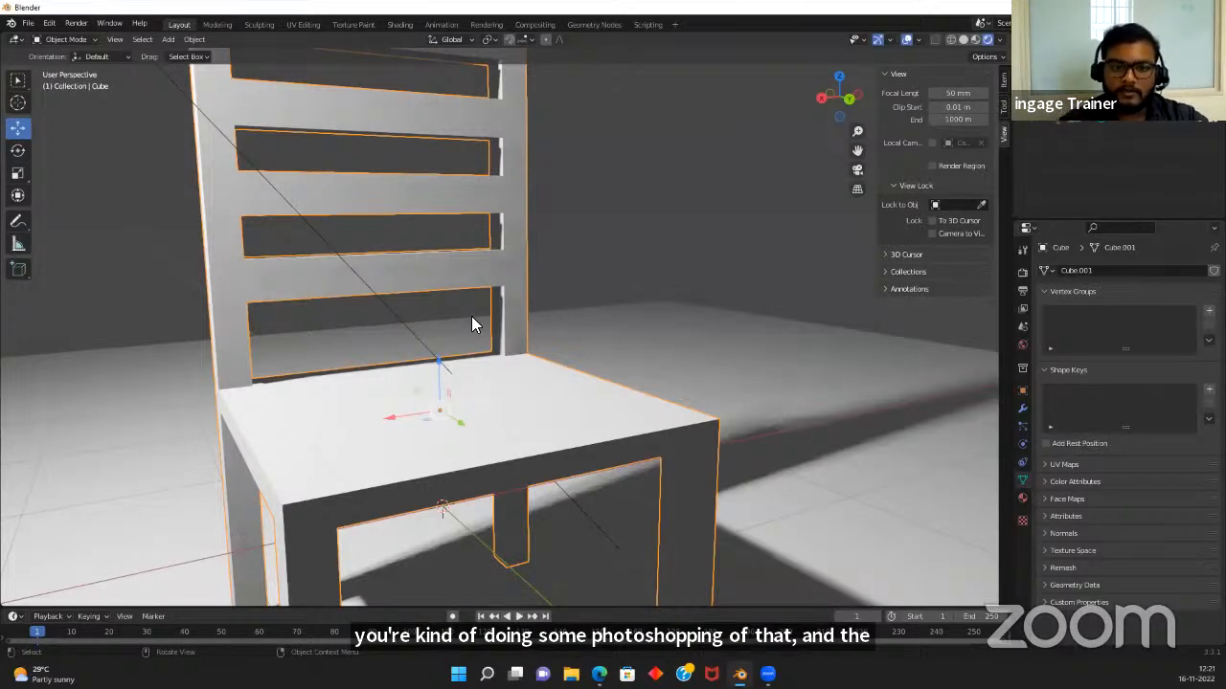
{"action": "scroll", "coordinate": [463, 326], "scroll_direction": "down", "scroll_amount": 4}
{"action": "scroll", "coordinate": [463, 326], "scroll_direction": "up", "scroll_amount": 5}
{"action": "scroll", "coordinate": [552, 352], "scroll_direction": "down", "scroll_amount": 11}
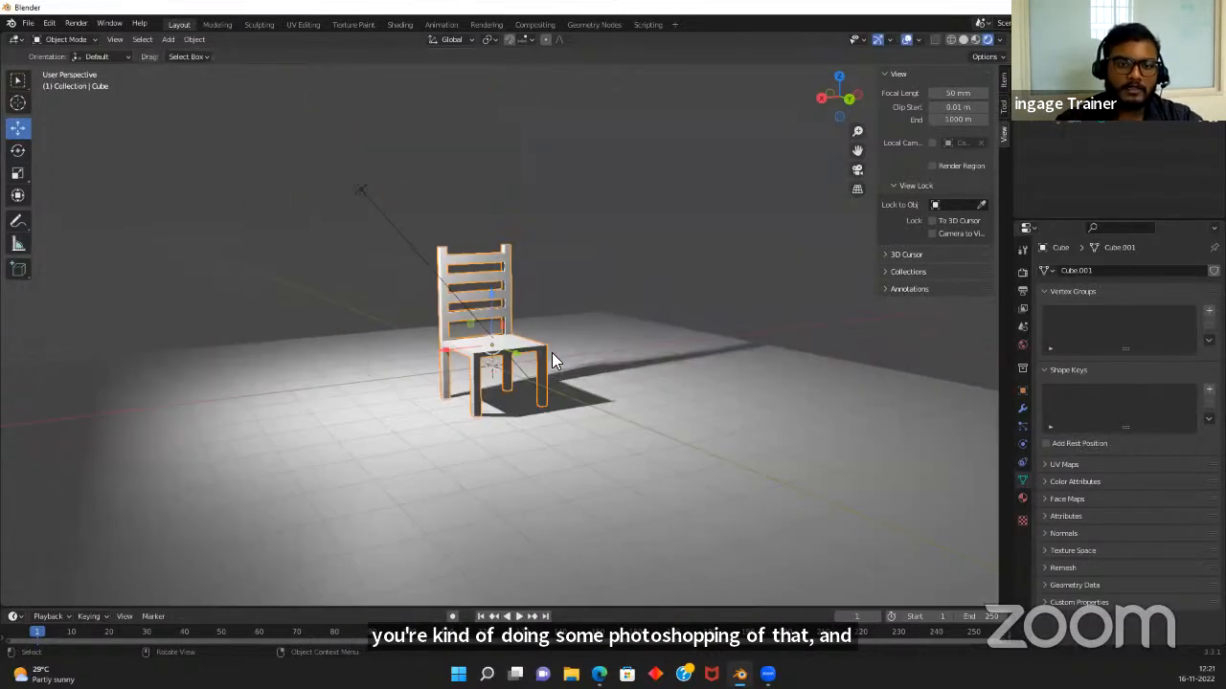
{"action": "middle_click_drag", "start_coordinate": [552, 352], "coordinate": [552, 410]}
{"action": "scroll", "coordinate": [517, 335], "scroll_direction": "up", "scroll_amount": 3}
{"action": "scroll", "coordinate": [515, 343], "scroll_direction": "down", "scroll_amount": 3}
{"action": "scroll", "coordinate": [632, 335], "scroll_direction": "up", "scroll_amount": 3}
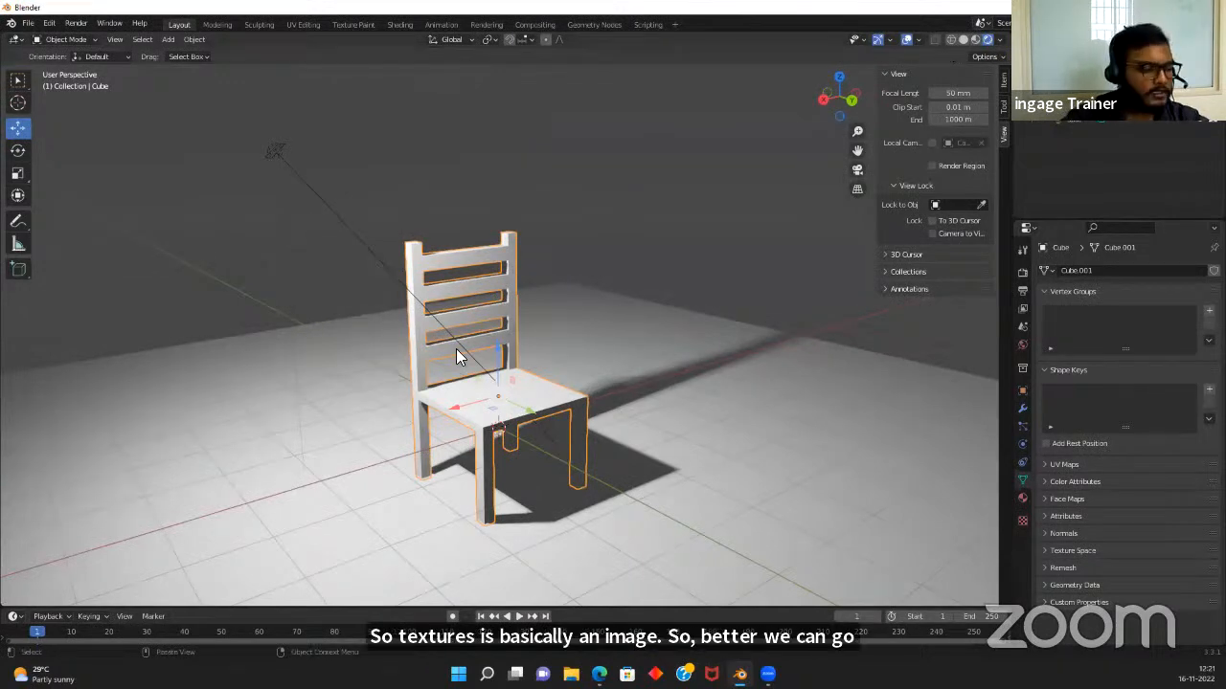
Preview the chair in solid shading and return the viewport to rendered shading
{"action": "key", "text": "z"}
{"action": "left_click", "coordinate": [555, 350]}
{"action": "scroll", "coordinate": [555, 347], "scroll_direction": "up", "scroll_amount": 3}
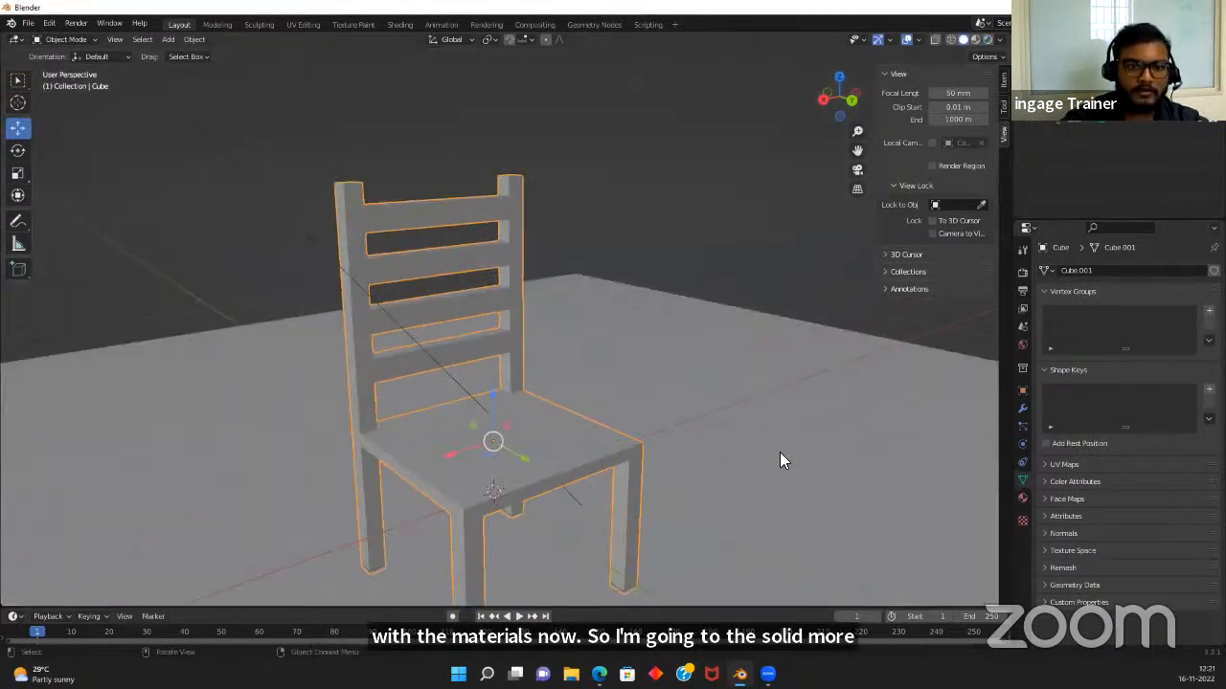
{"action": "middle_click_drag", "start_coordinate": [780, 452], "coordinate": [732, 435]}
{"action": "scroll", "coordinate": [812, 459], "scroll_direction": "down", "scroll_amount": 3}
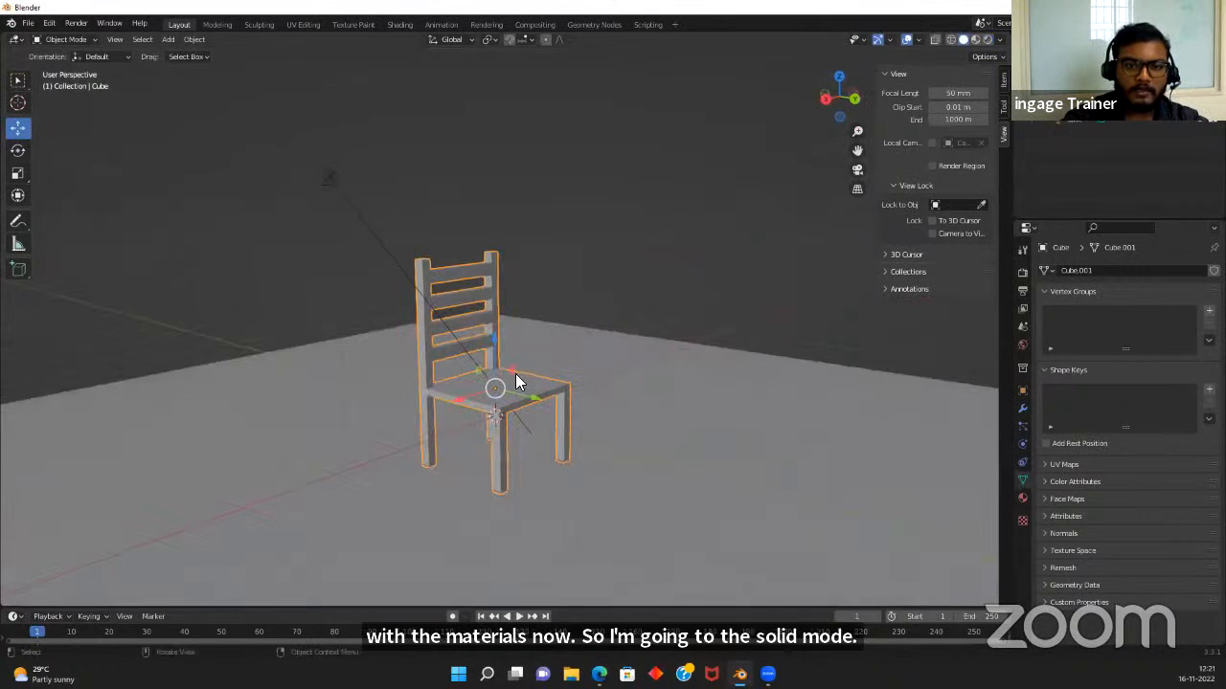
{"action": "key", "text": "z"}
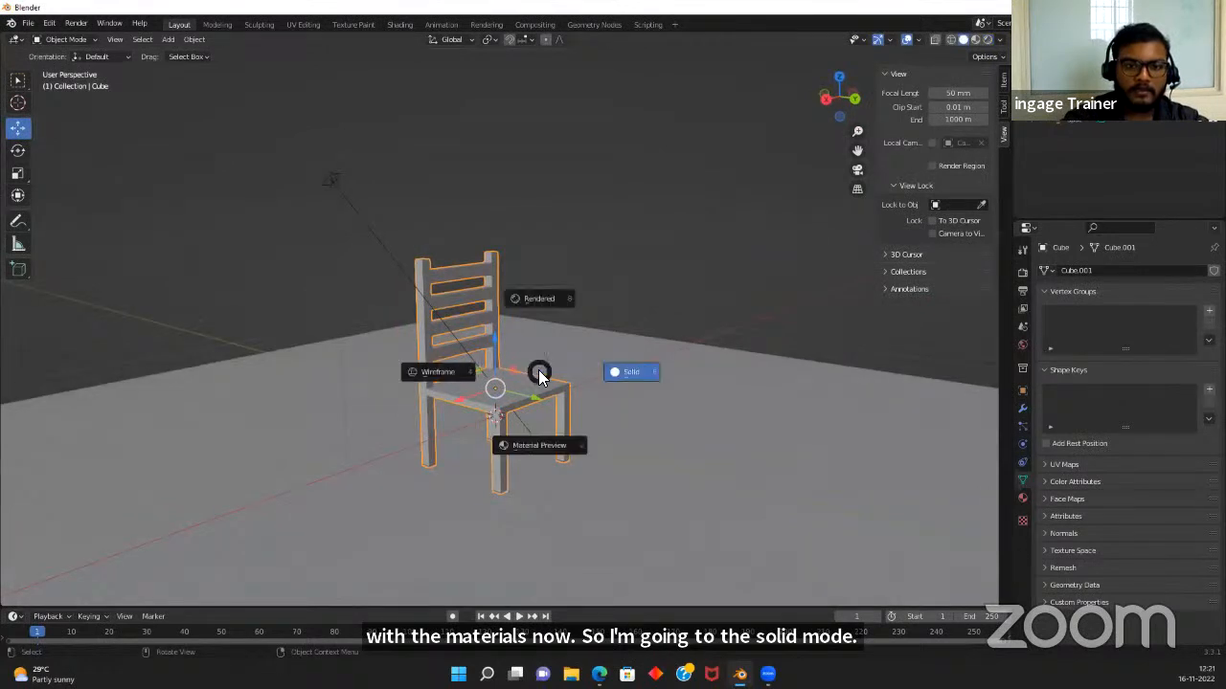
{"action": "left_click", "coordinate": [510, 305]}
{"action": "key", "text": "z"}
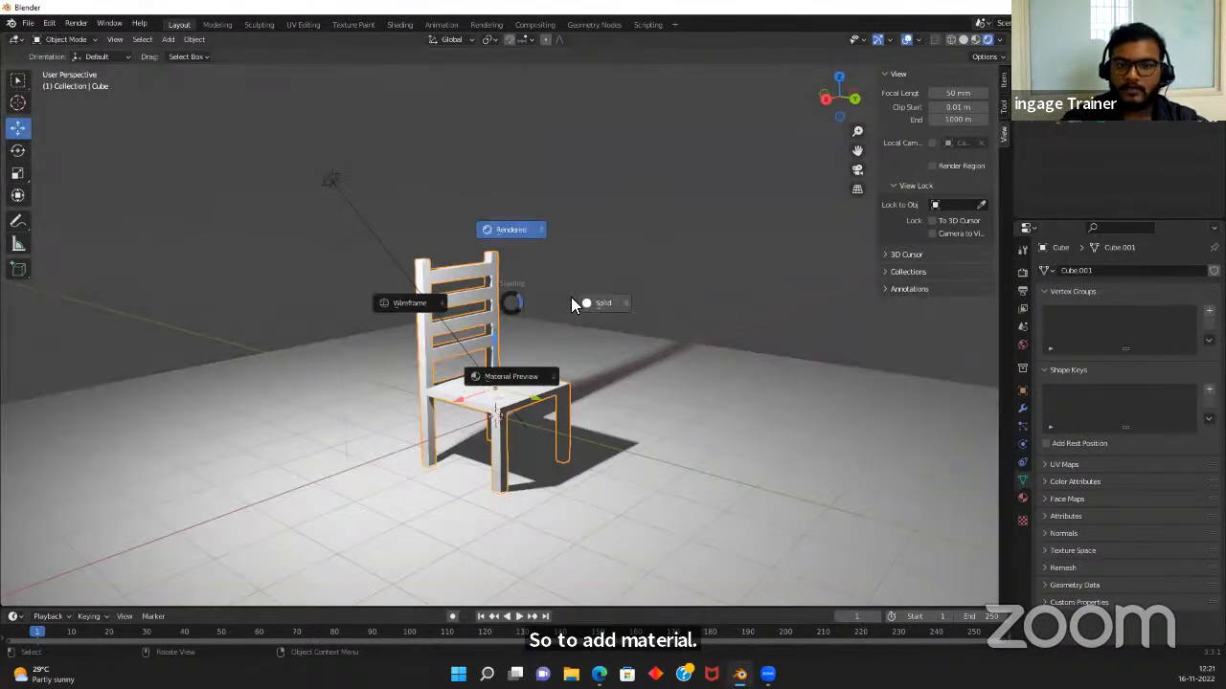
{"action": "left_click", "coordinate": [510, 305]}
Select the floor plane and view the whole scene from above and from a low angle
{"action": "scroll", "coordinate": [634, 337], "scroll_direction": "down", "scroll_amount": 4}
{"action": "middle_click_drag", "start_coordinate": [634, 337], "coordinate": [565, 423]}
{"action": "left_click", "coordinate": [567, 424]}
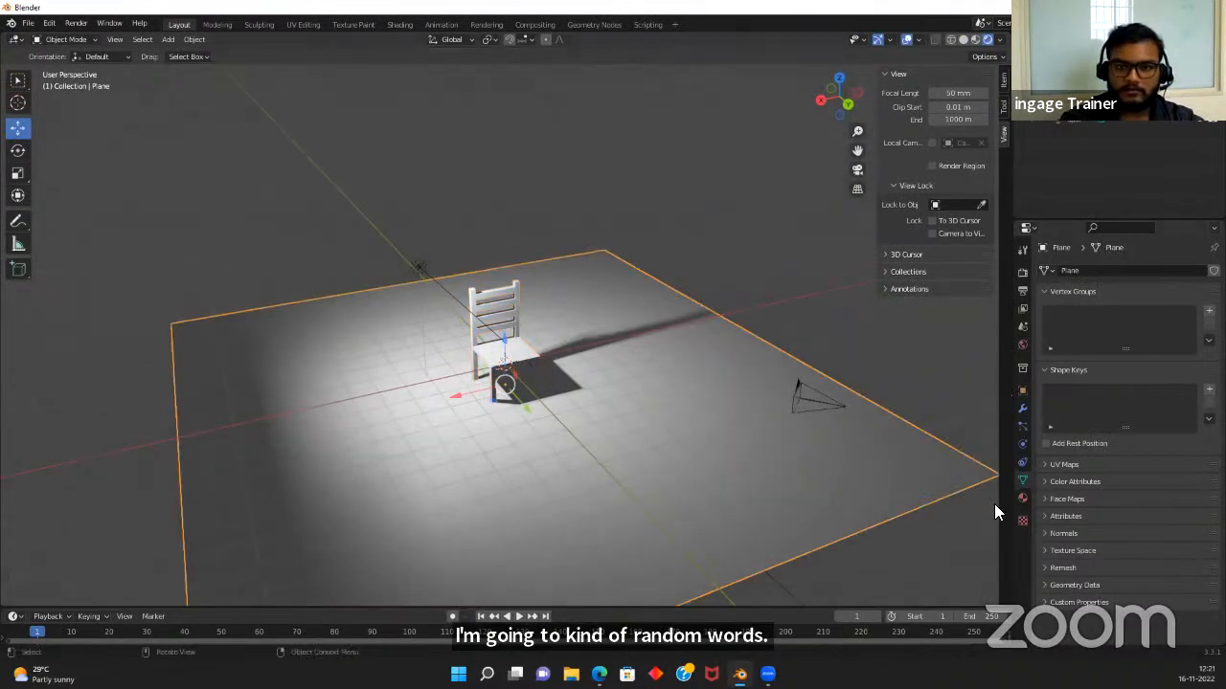
{"action": "middle_click_drag", "start_coordinate": [592, 352], "coordinate": [565, 337]}
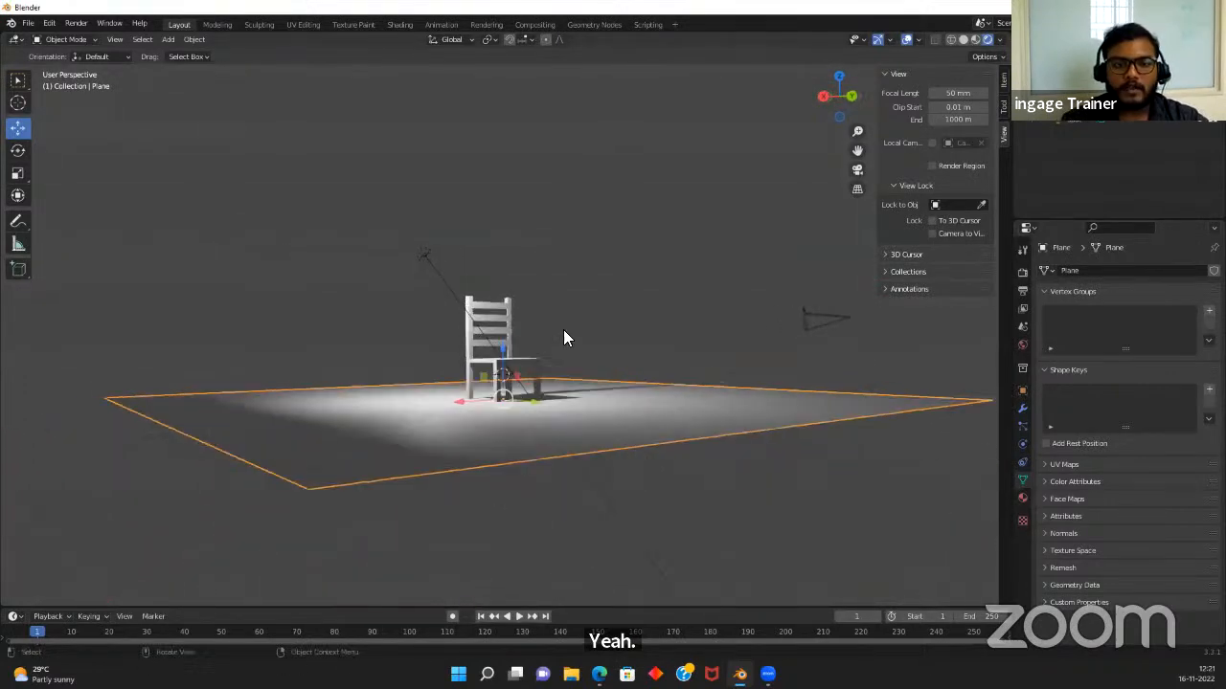
Select the chair and create a new material for it
{"action": "left_click", "coordinate": [500, 323]}
{"action": "scroll", "coordinate": [613, 410], "scroll_direction": "up", "scroll_amount": 5}
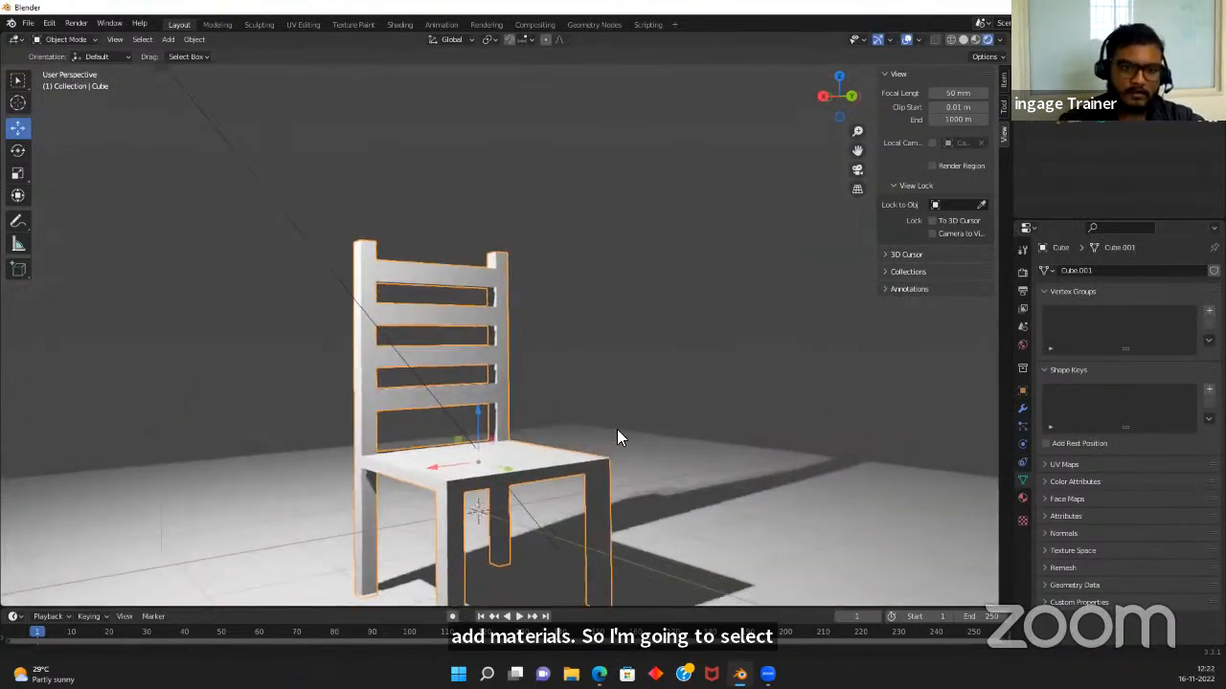
{"action": "middle_click_drag", "start_coordinate": [617, 437], "coordinate": [486, 232]}
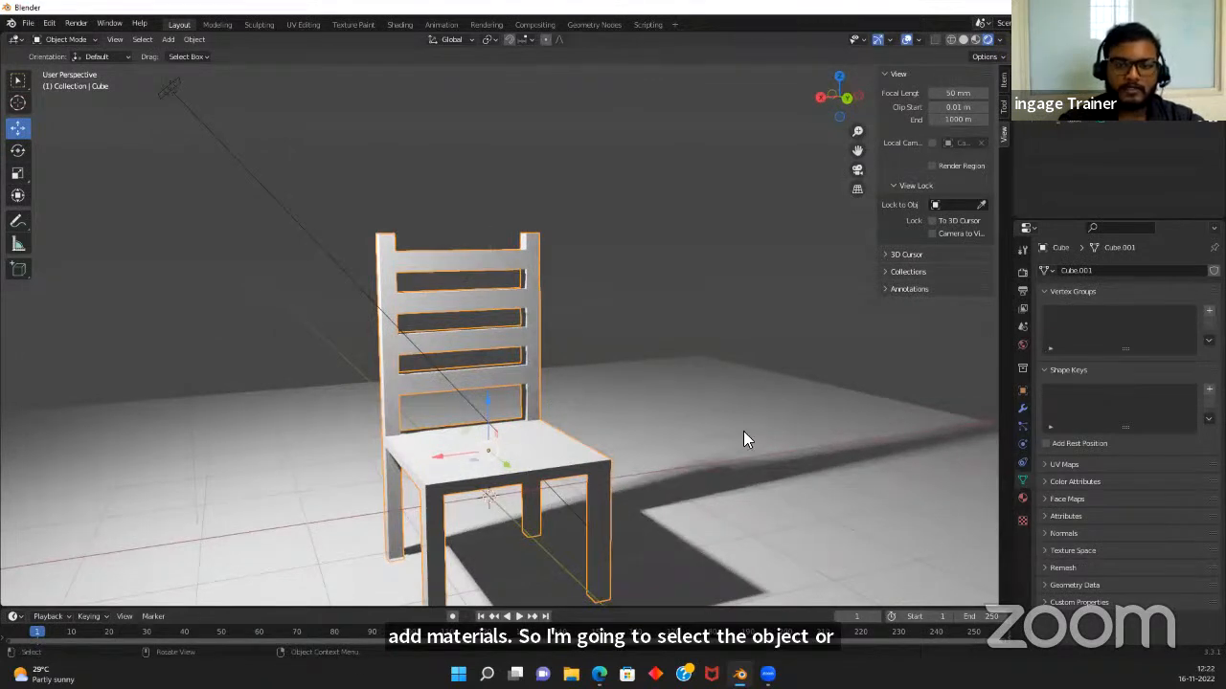
{"action": "left_click", "coordinate": [743, 431]}
{"action": "left_click", "coordinate": [498, 264]}
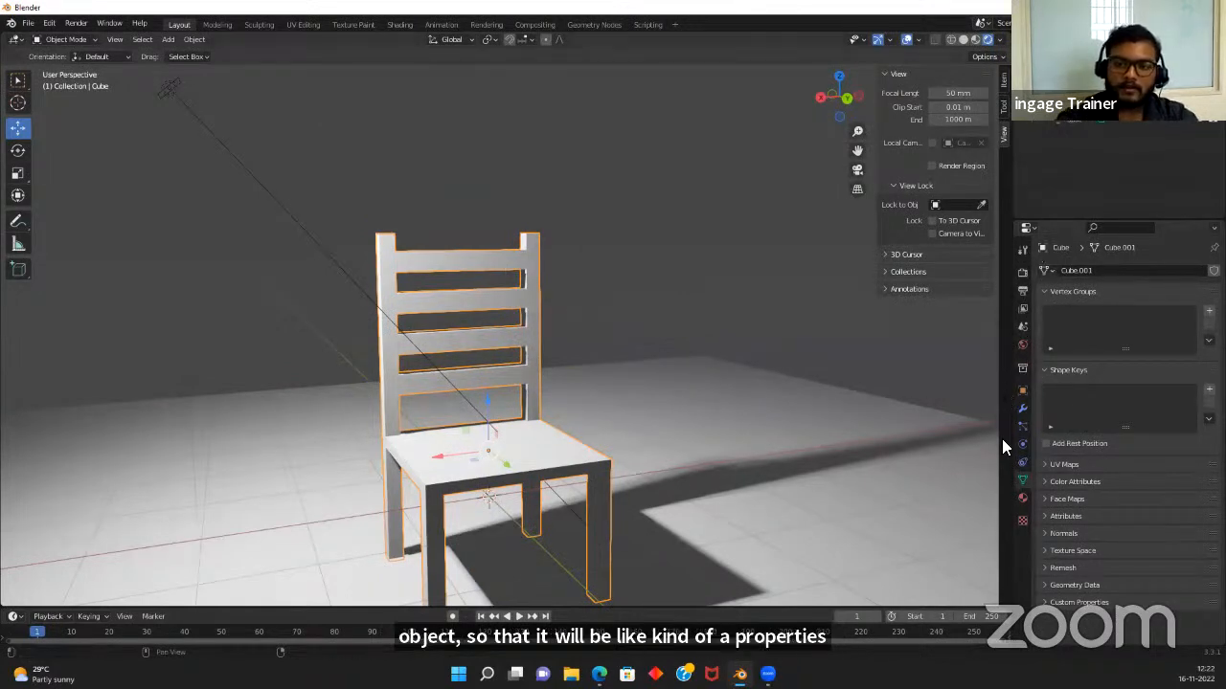
{"action": "left_click", "coordinate": [1021, 519]}
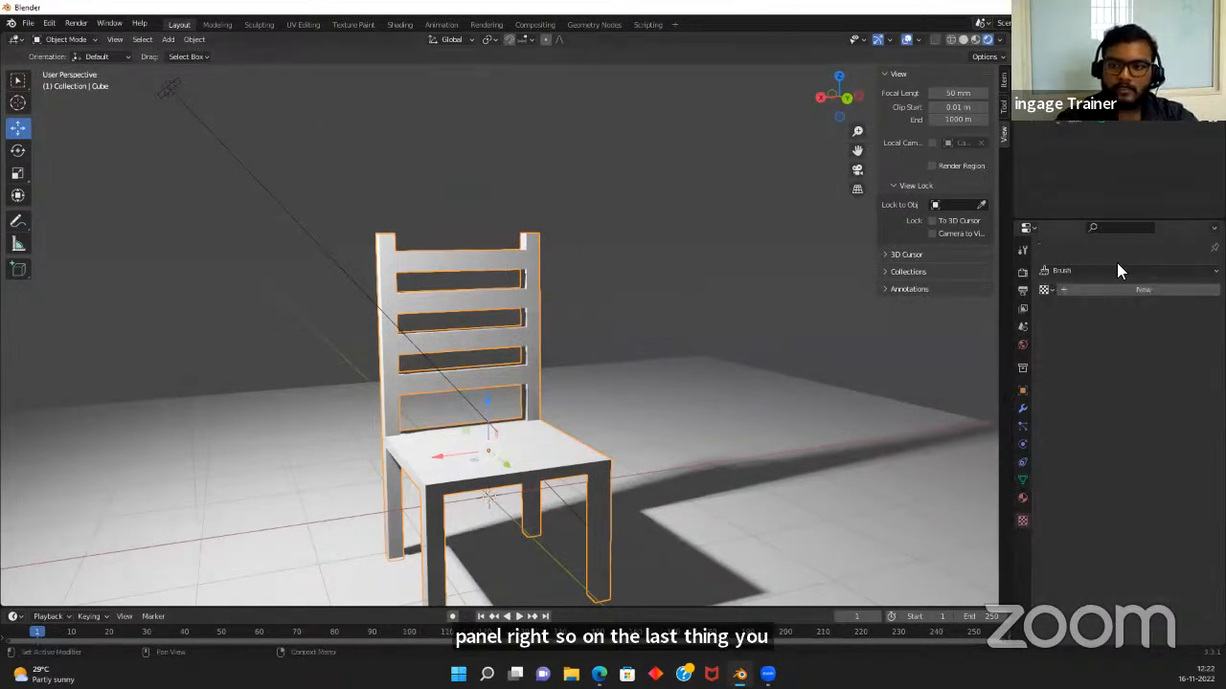
{"action": "left_click", "coordinate": [1022, 498]}
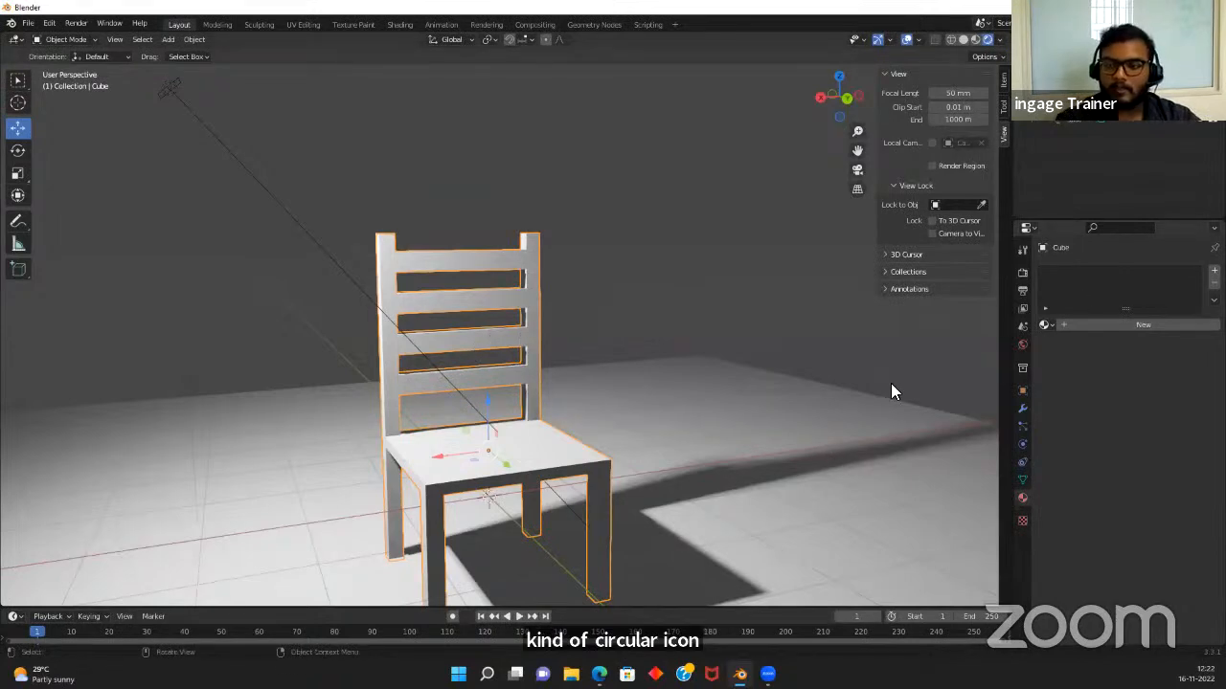
{"action": "left_click", "coordinate": [1065, 324]}
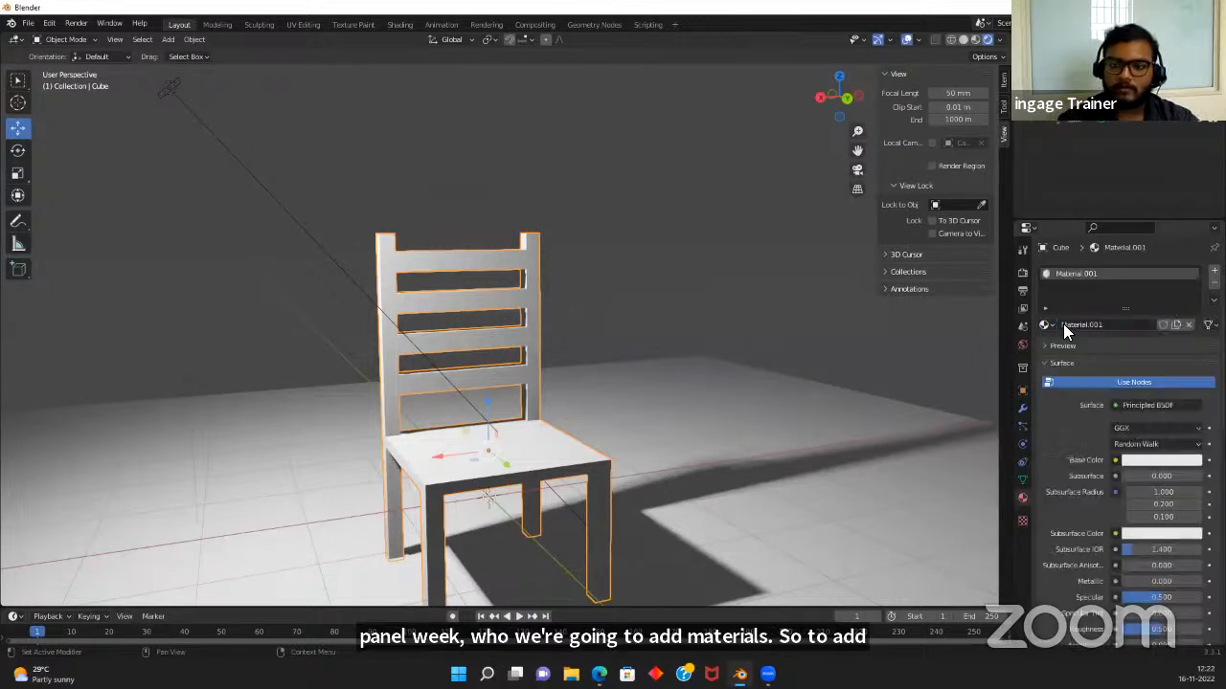
Examine the new material's Principled BSDF settings and the list of available surface shader types
{"action": "scroll", "coordinate": [1120, 520], "scroll_direction": "down", "scroll_amount": 4}
{"action": "scroll", "coordinate": [1131, 509], "scroll_direction": "up", "scroll_amount": 4}
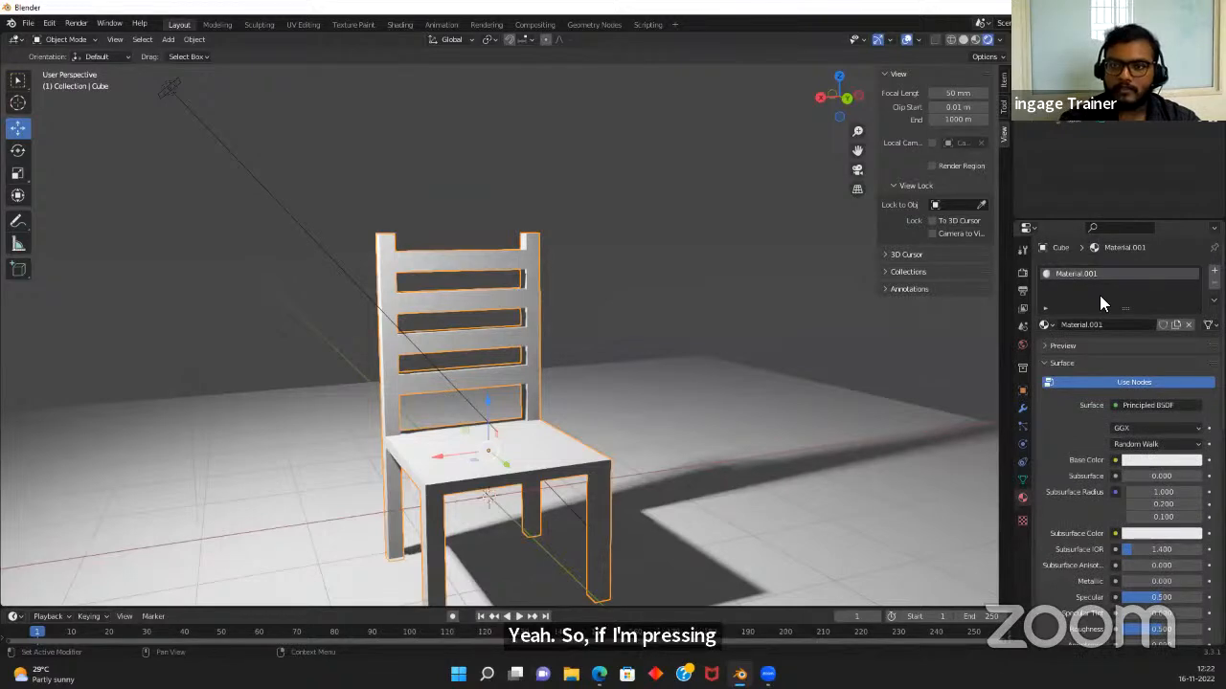
{"action": "scroll", "coordinate": [1130, 453], "scroll_direction": "down", "scroll_amount": 5}
{"action": "scroll", "coordinate": [1131, 438], "scroll_direction": "up", "scroll_amount": 5}
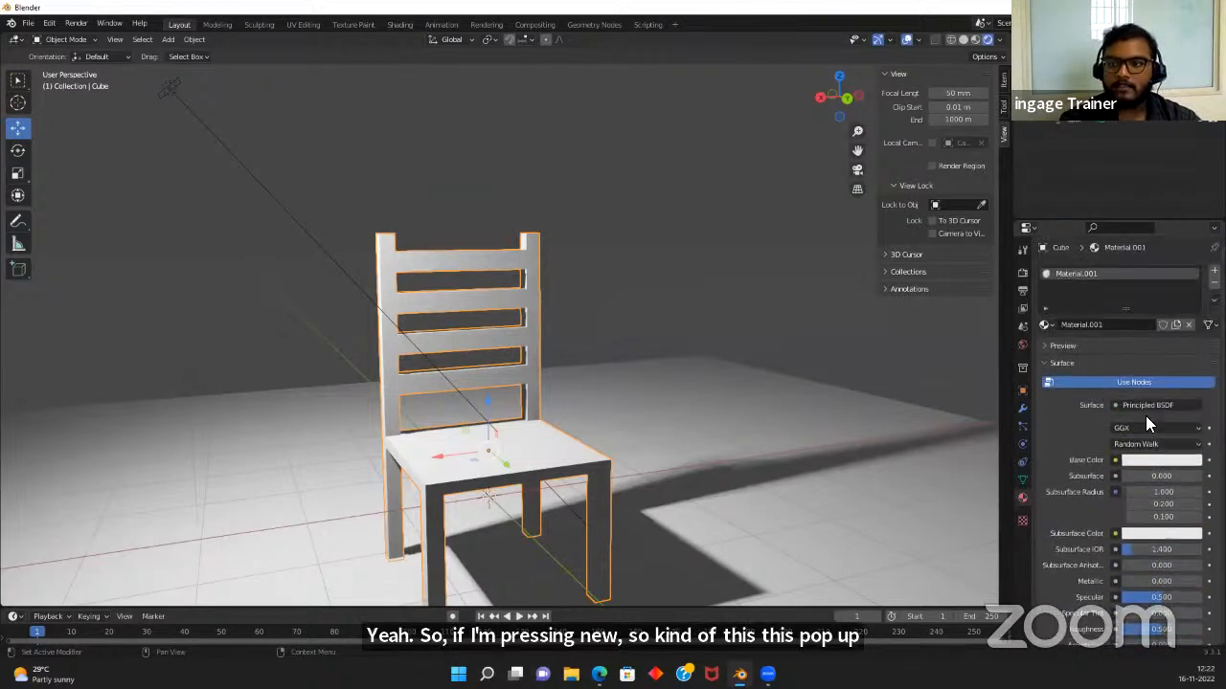
{"action": "scroll", "coordinate": [1120, 411], "scroll_direction": "down", "scroll_amount": 7}
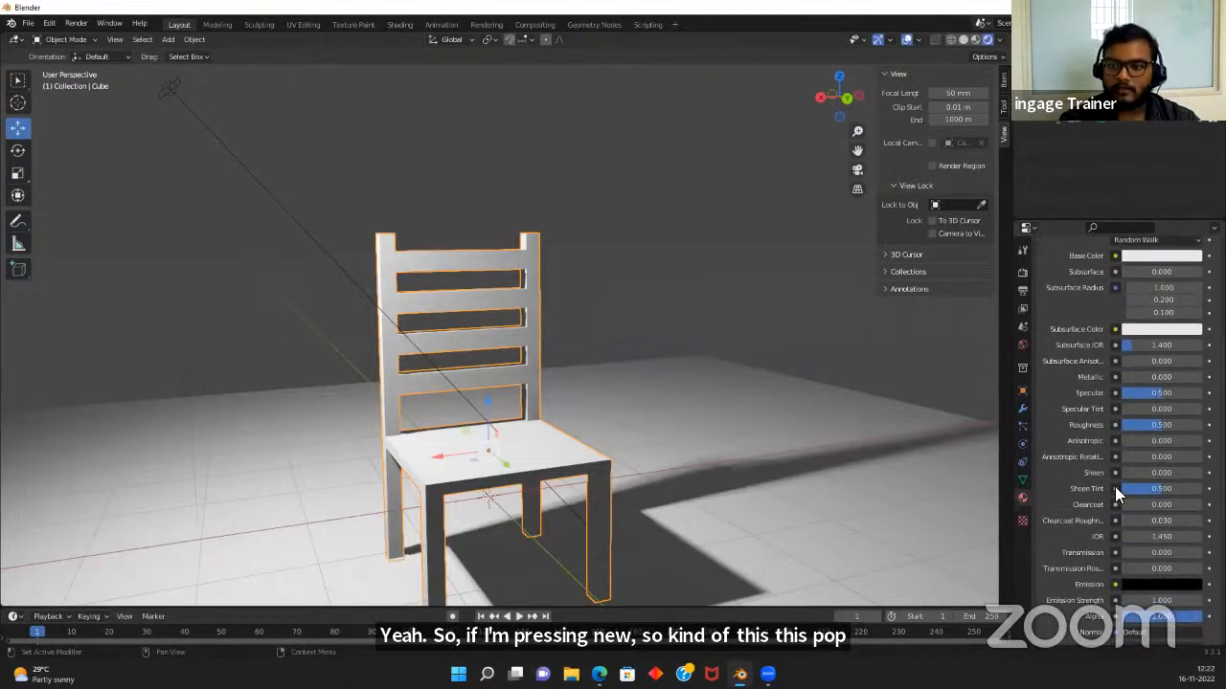
{"action": "scroll", "coordinate": [1166, 455], "scroll_direction": "up", "scroll_amount": 7}
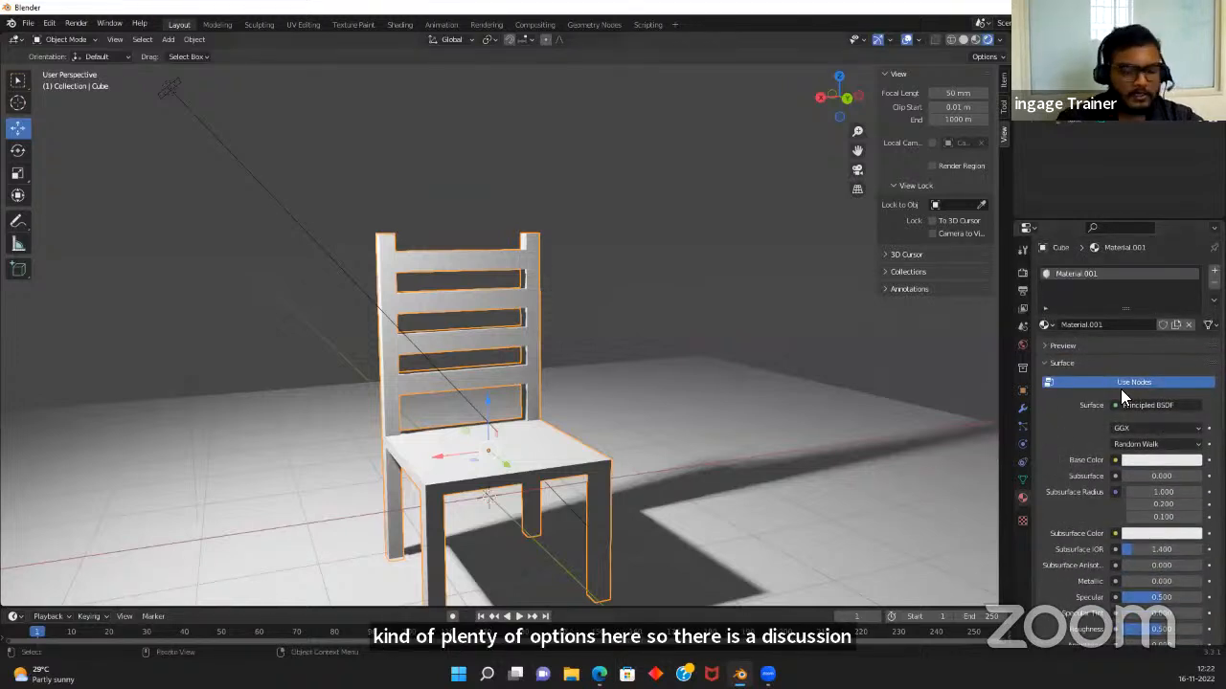
{"action": "scroll", "coordinate": [1124, 445], "scroll_direction": "down", "scroll_amount": 2}
{"action": "scroll", "coordinate": [1126, 454], "scroll_direction": "up", "scroll_amount": 2}
{"action": "scroll", "coordinate": [1139, 448], "scroll_direction": "down", "scroll_amount": 2}
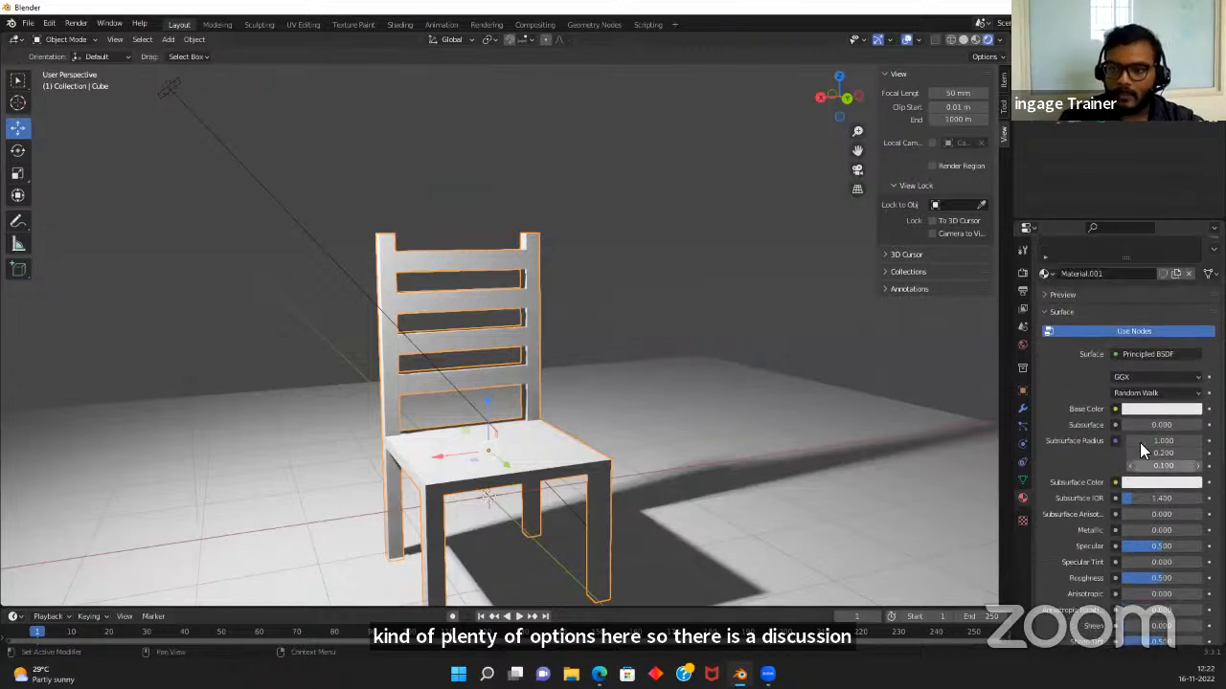
{"action": "scroll", "coordinate": [1140, 442], "scroll_direction": "up", "scroll_amount": 2}
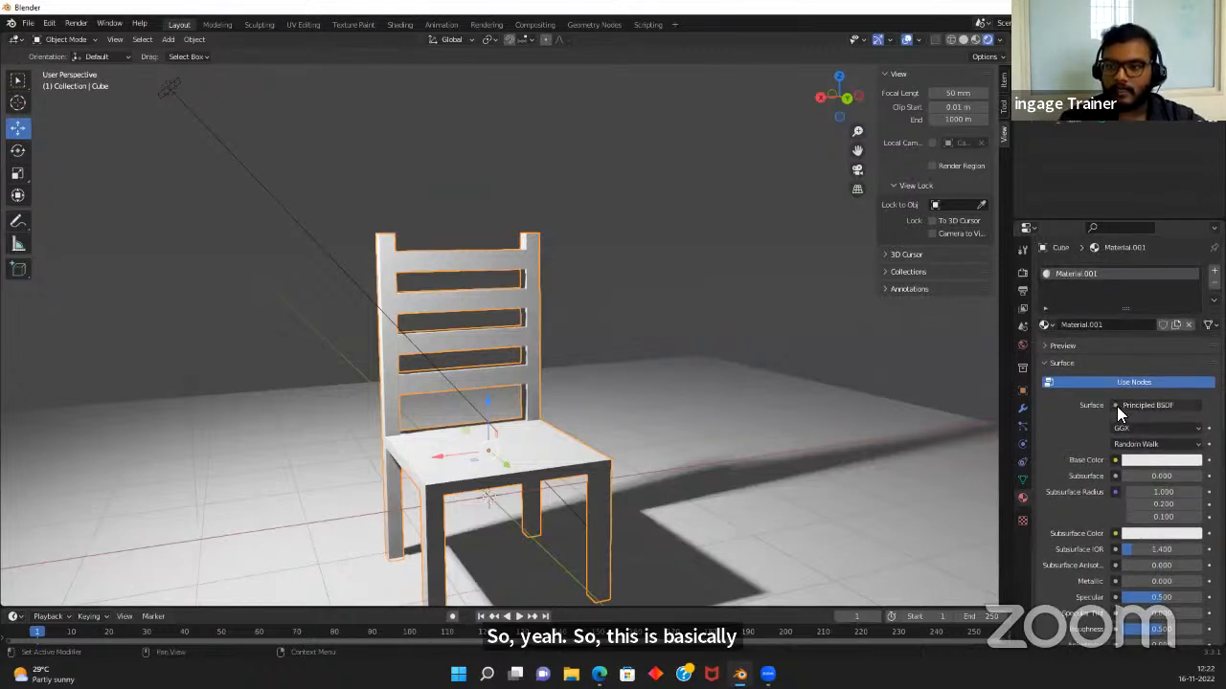
{"action": "left_click", "coordinate": [1116, 405]}
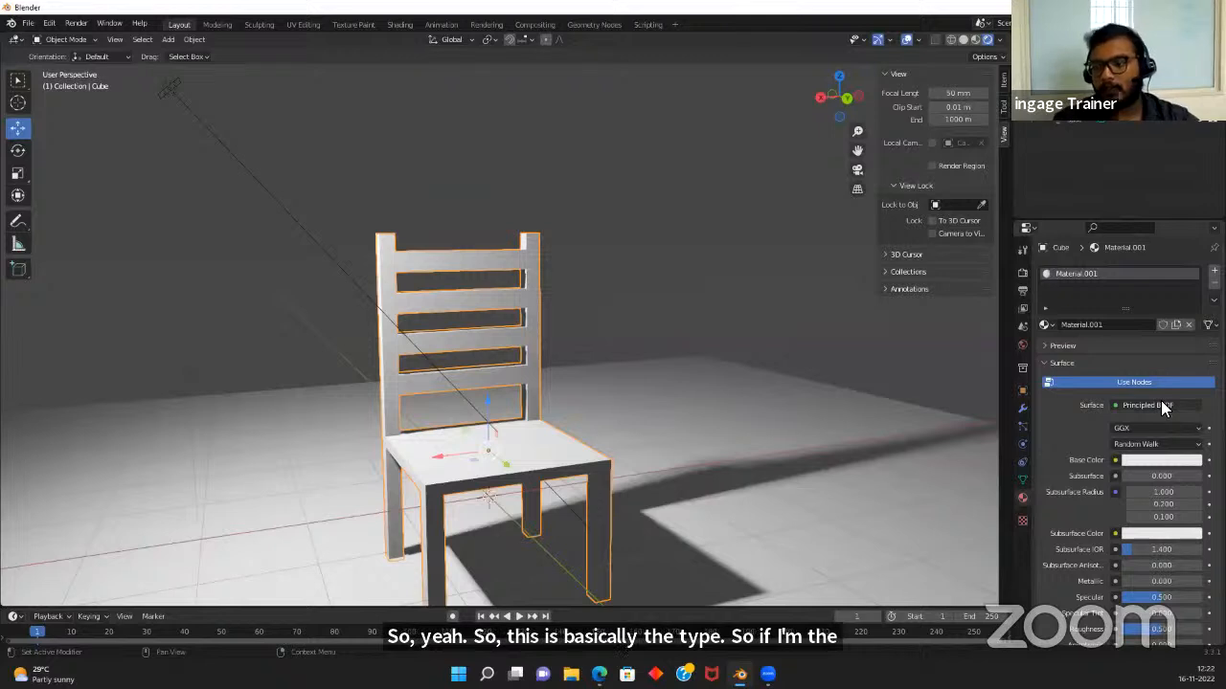
{"action": "left_click", "coordinate": [1160, 405]}
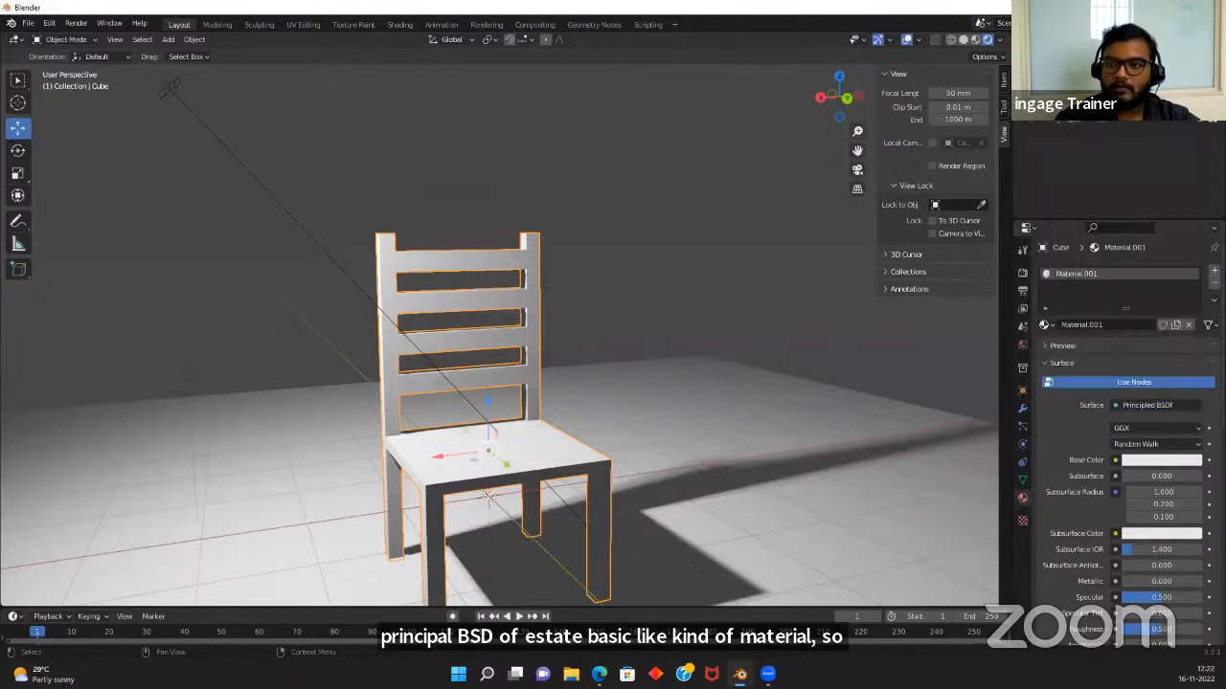
{"action": "left_click", "coordinate": [1118, 408]}
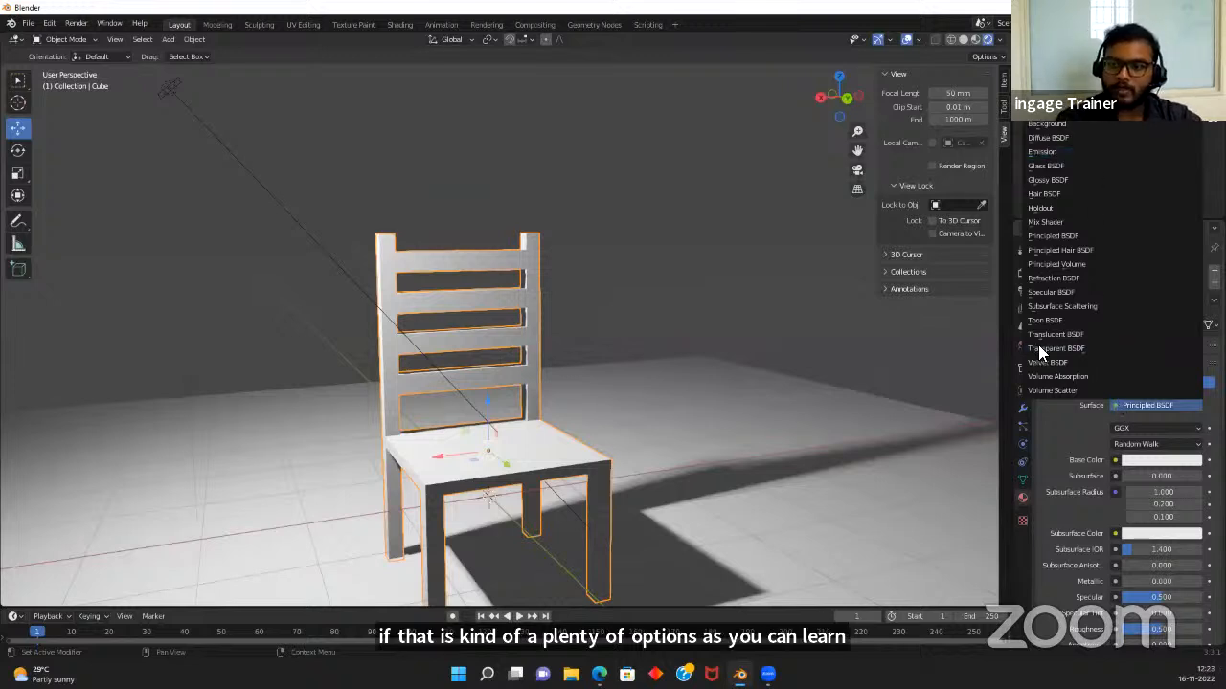
Set the base color of the chair's material to a light pinkish red
{"action": "scroll", "coordinate": [1063, 435], "scroll_direction": "down", "scroll_amount": 3}
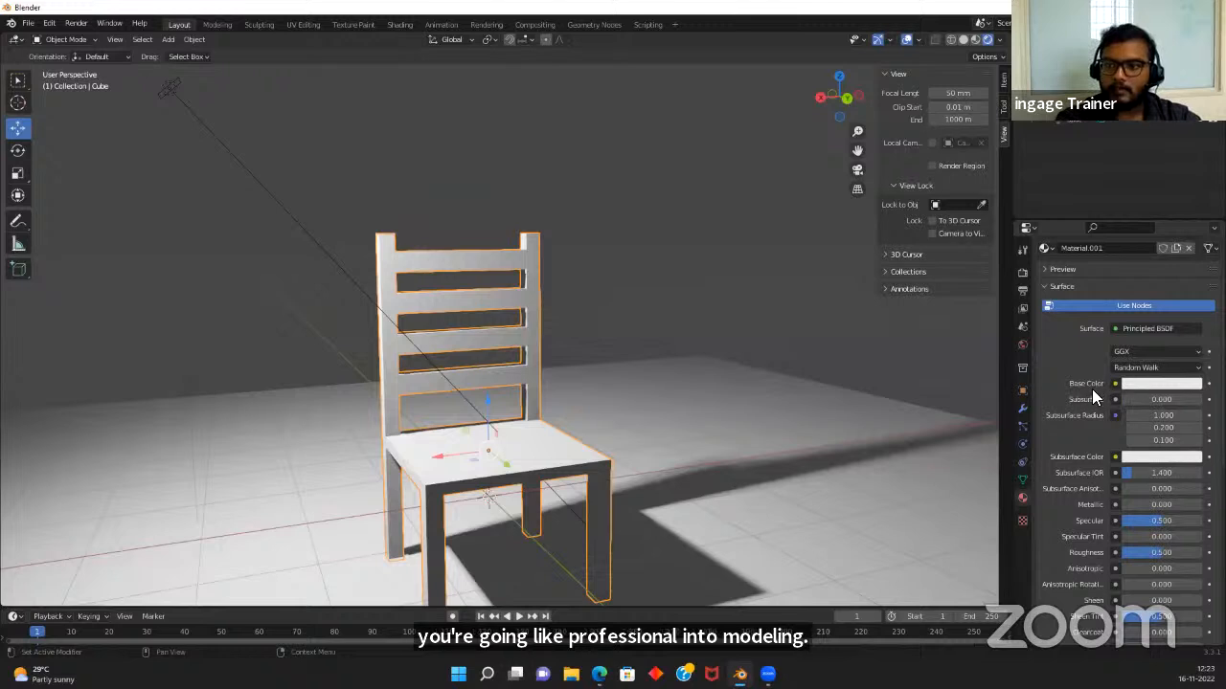
{"action": "left_click", "coordinate": [1151, 381]}
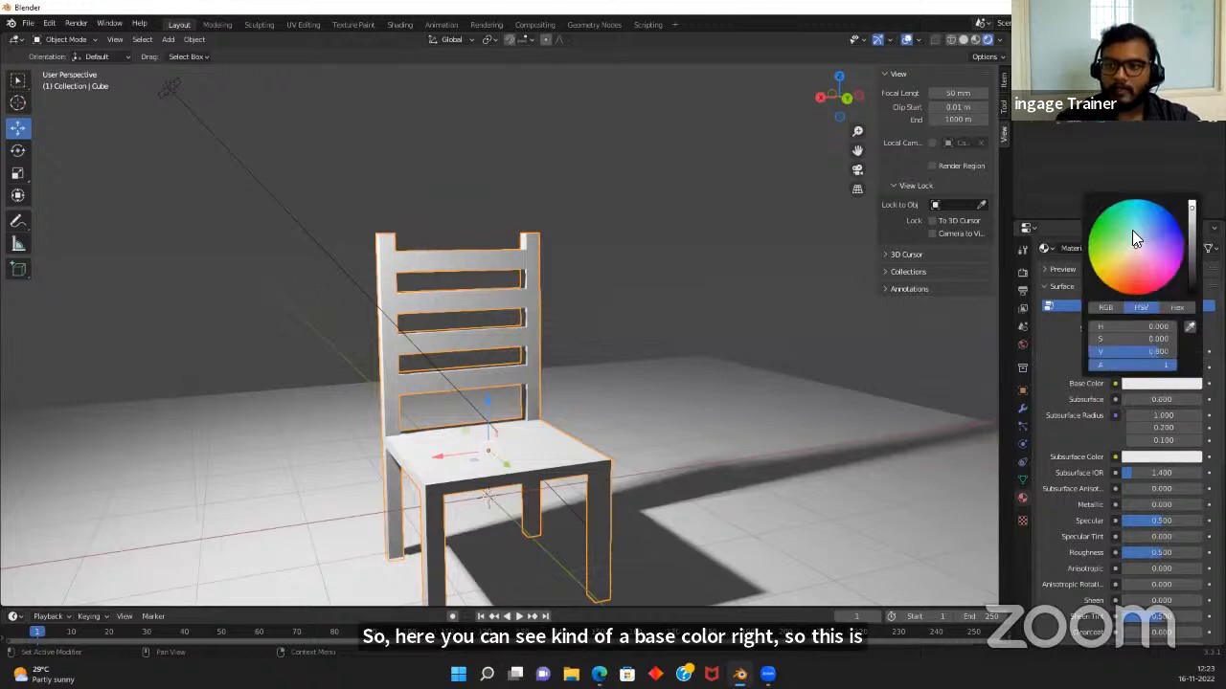
{"action": "left_click_drag", "start_coordinate": [1136, 235], "coordinate": [1141, 268]}
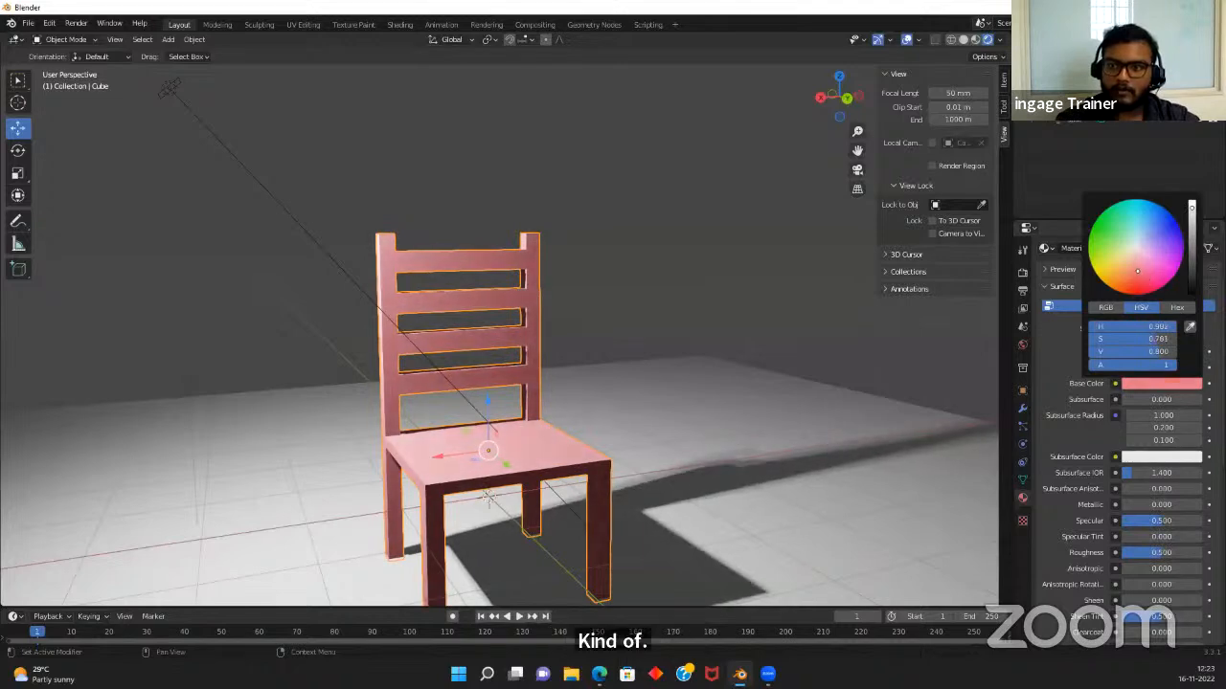
Change the chair material's base color to dark brown with hue 0.037, saturation 0.963 and value 0.200
{"action": "left_click", "coordinate": [1135, 274]}
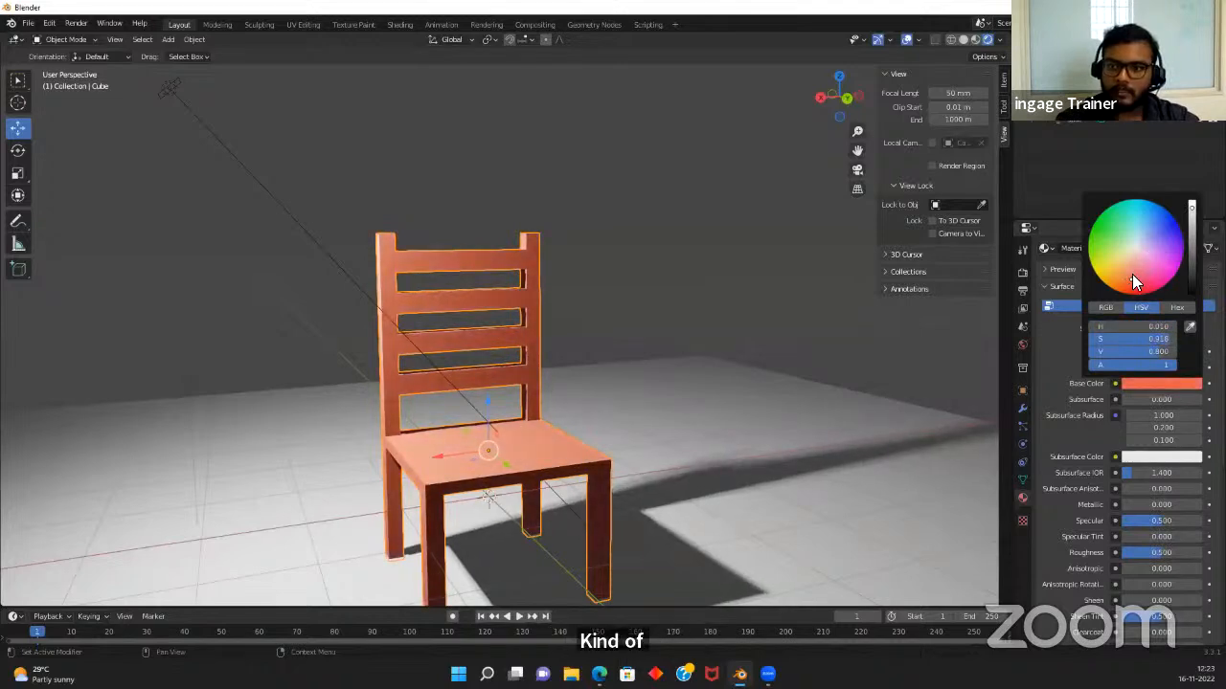
{"action": "left_click_drag", "start_coordinate": [1131, 274], "coordinate": [1122, 274]}
{"action": "mouse_move", "coordinate": [1191, 218]}
{"action": "left_mouse_down"}
{"action": "mouse_move", "coordinate": [1191, 279]}
{"action": "mouse_move", "coordinate": [1191, 243]}
{"action": "left_mouse_up"}
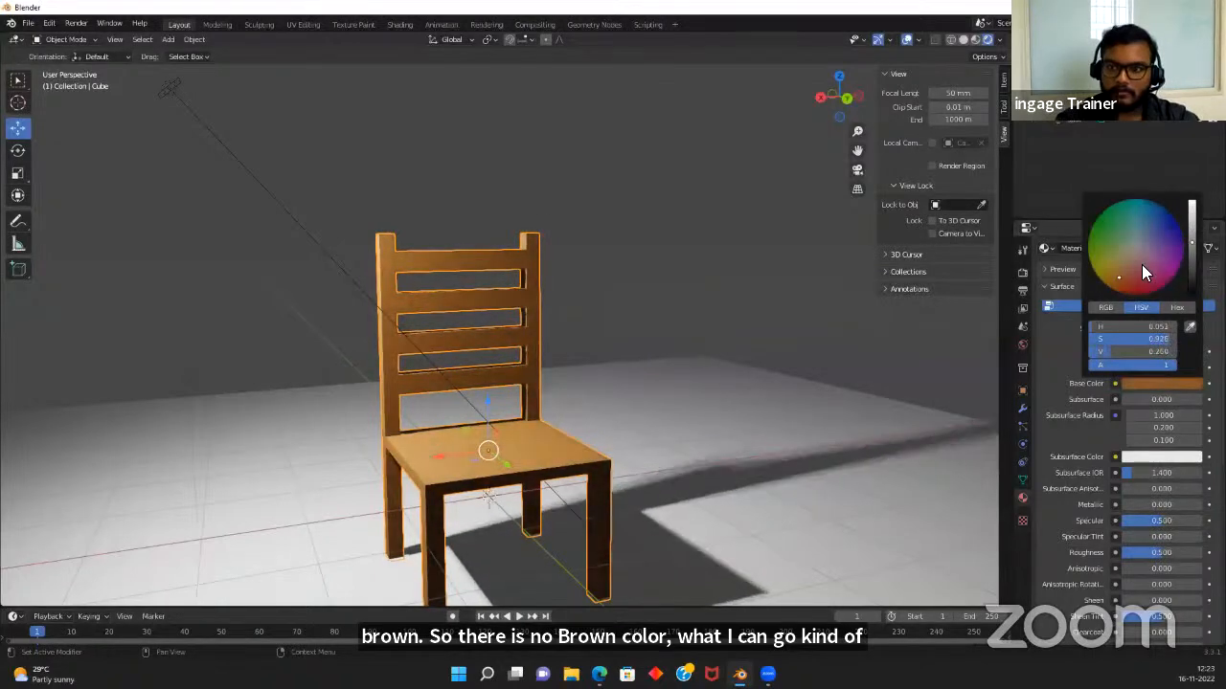
{"action": "left_click", "coordinate": [1134, 275]}
{"action": "left_click_drag", "start_coordinate": [1133, 275], "coordinate": [1119, 281]}
{"action": "left_click", "coordinate": [549, 378]}
Examine the brown chair from several sides and look through the remaining surface settings of its material
{"action": "middle_click_drag", "start_coordinate": [663, 369], "coordinate": [554, 404]}
{"action": "left_click", "coordinate": [552, 454]}
{"action": "middle_click_drag", "start_coordinate": [552, 456], "coordinate": [220, 304]}
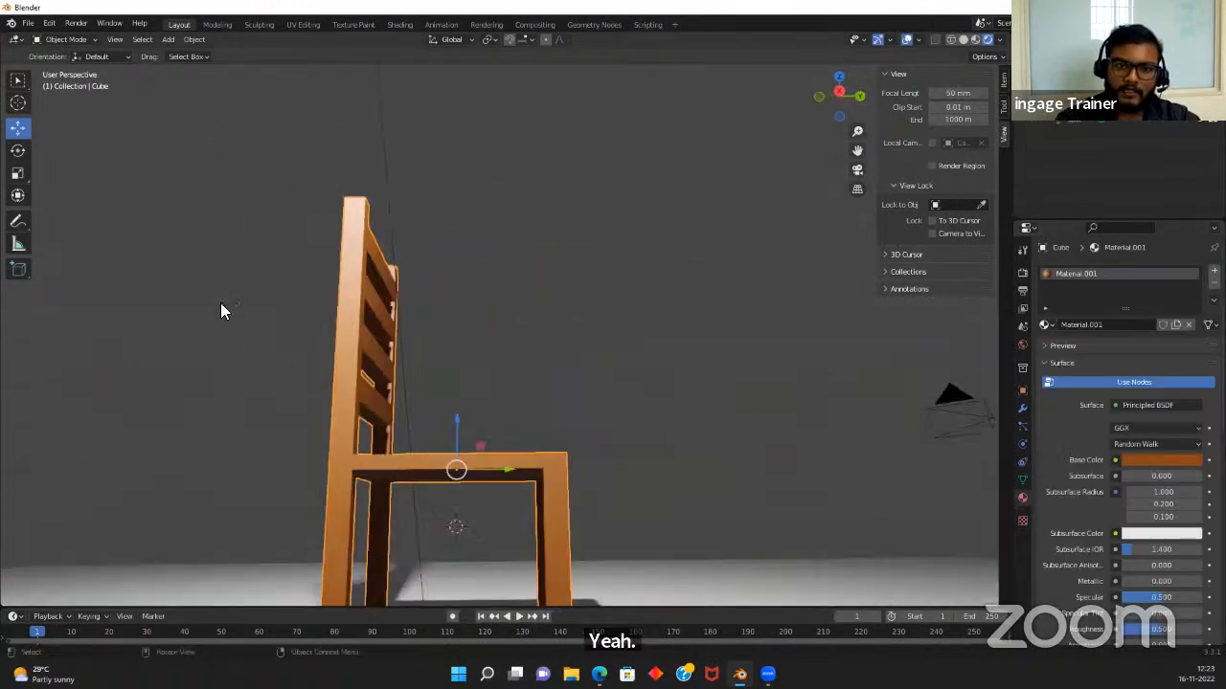
{"action": "middle_click_drag", "start_coordinate": [355, 353], "coordinate": [400, 352]}
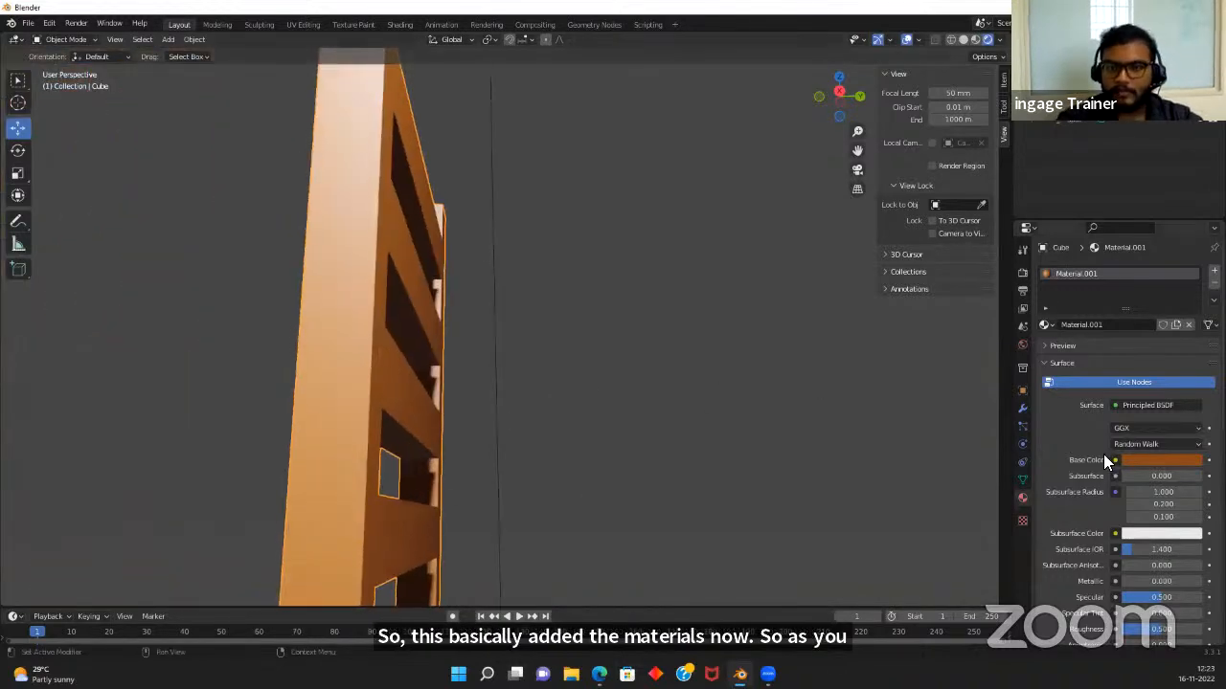
{"action": "scroll", "coordinate": [1103, 453], "scroll_direction": "down", "scroll_amount": 3}
{"action": "scroll", "coordinate": [238, 205], "scroll_direction": "down", "scroll_amount": 3}
{"action": "scroll", "coordinate": [582, 265], "scroll_direction": "down", "scroll_amount": 4}
{"action": "middle_click_drag", "start_coordinate": [582, 266], "coordinate": [613, 421]}
{"action": "scroll", "coordinate": [1142, 396], "scroll_direction": "down", "scroll_amount": 3}
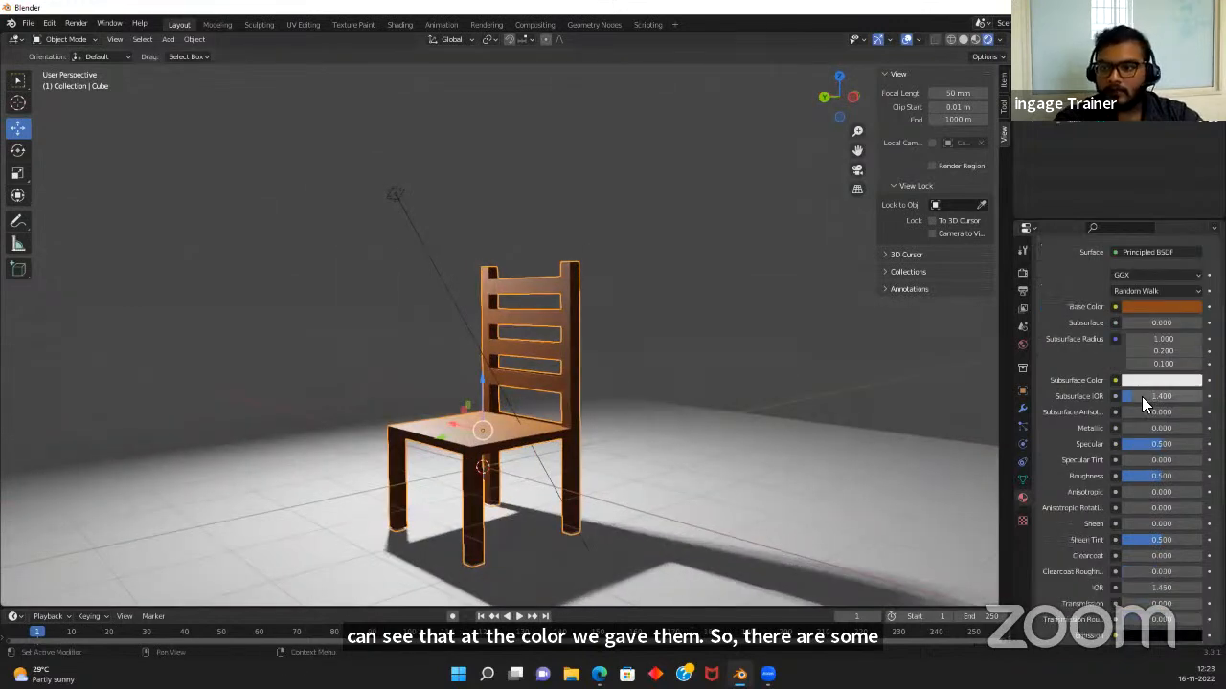
{"action": "scroll", "coordinate": [1141, 396], "scroll_direction": "down", "scroll_amount": 2}
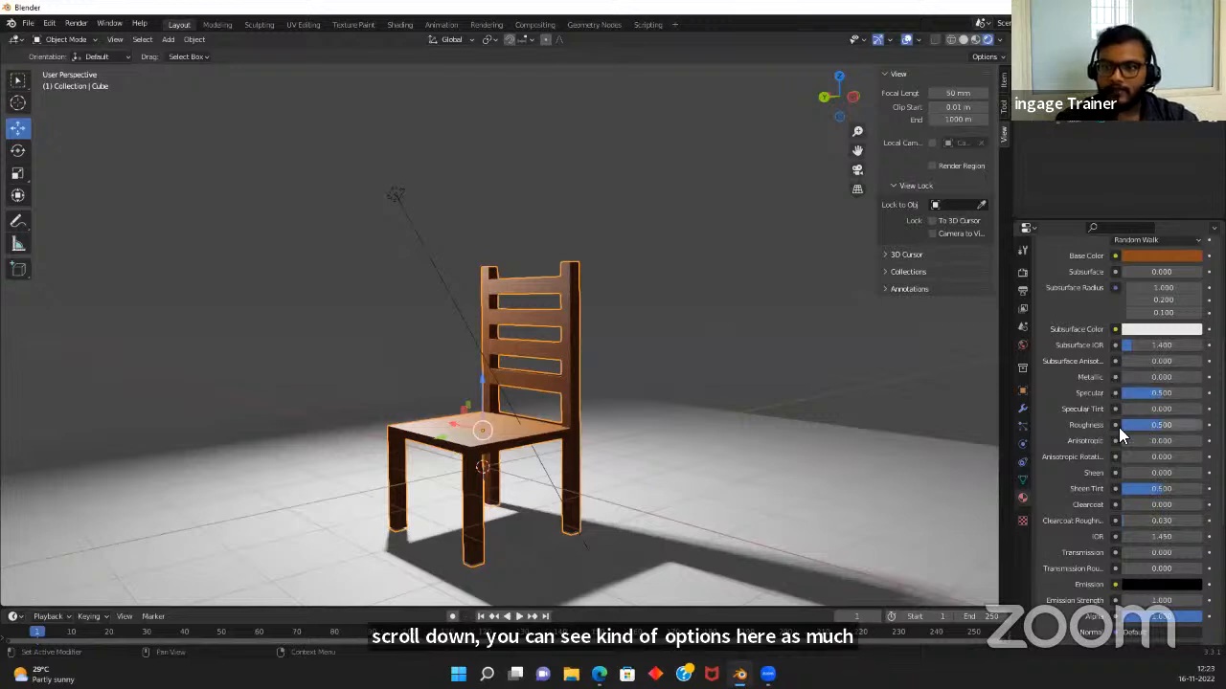
{"action": "scroll", "coordinate": [601, 346], "scroll_direction": "up", "scroll_amount": 3}
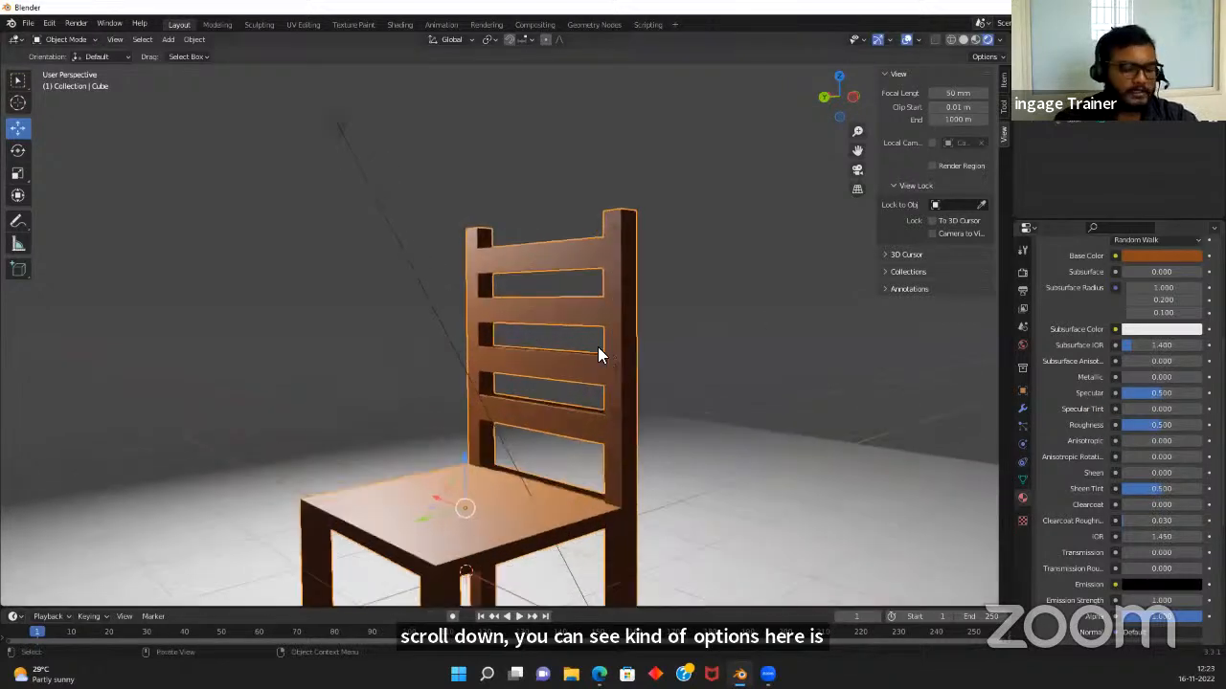
{"action": "middle_click_drag", "start_coordinate": [599, 349], "coordinate": [636, 340]}
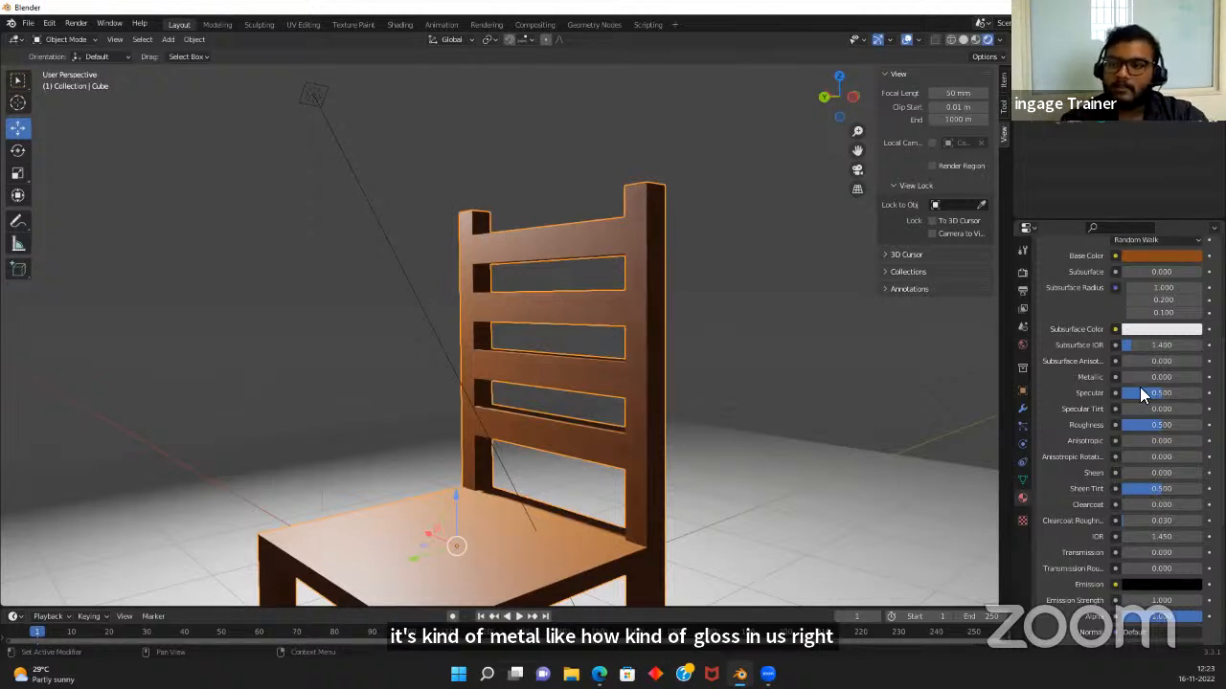
Raise the chair material's Metallic value to 1.000 and inspect the backrest surface up close
{"action": "left_click_drag", "start_coordinate": [1129, 379], "coordinate": [1216, 379]}
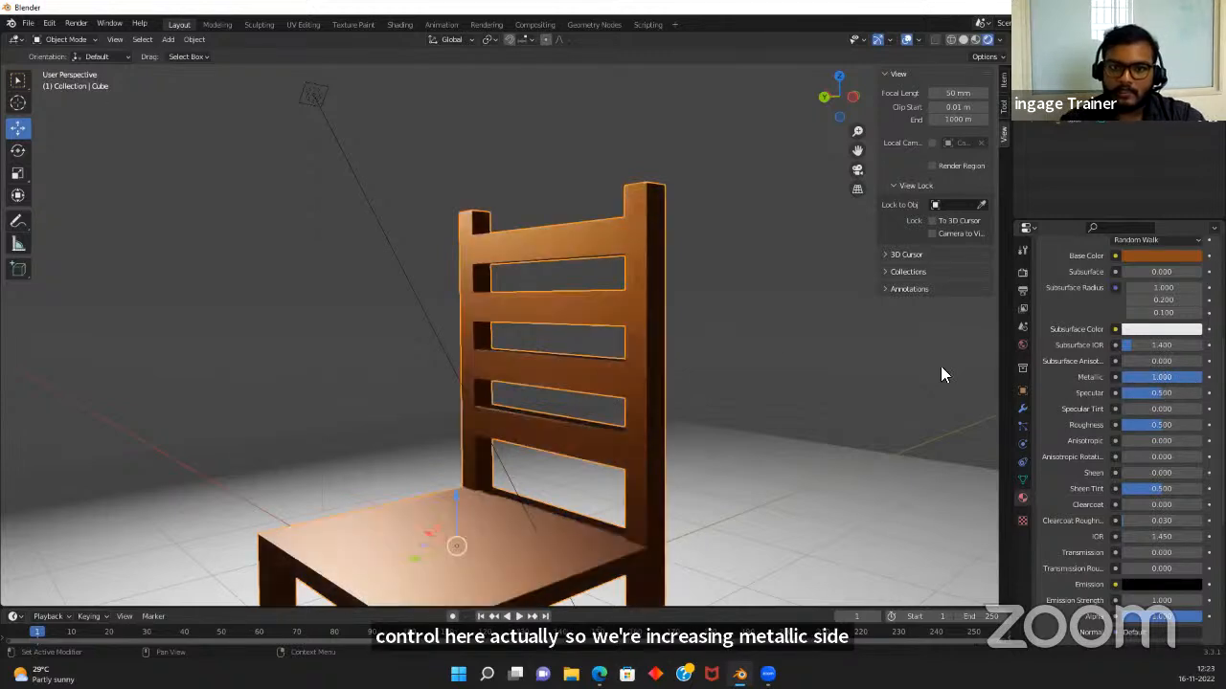
{"action": "scroll", "coordinate": [730, 331], "scroll_direction": "up", "scroll_amount": 5}
{"action": "scroll", "coordinate": [730, 331], "scroll_direction": "down", "scroll_amount": 3}
{"action": "middle_click_drag", "start_coordinate": [733, 323], "coordinate": [525, 374]}
{"action": "scroll", "coordinate": [708, 328], "scroll_direction": "up", "scroll_amount": 4}
{"action": "middle_click_drag", "start_coordinate": [780, 350], "coordinate": [513, 41]}
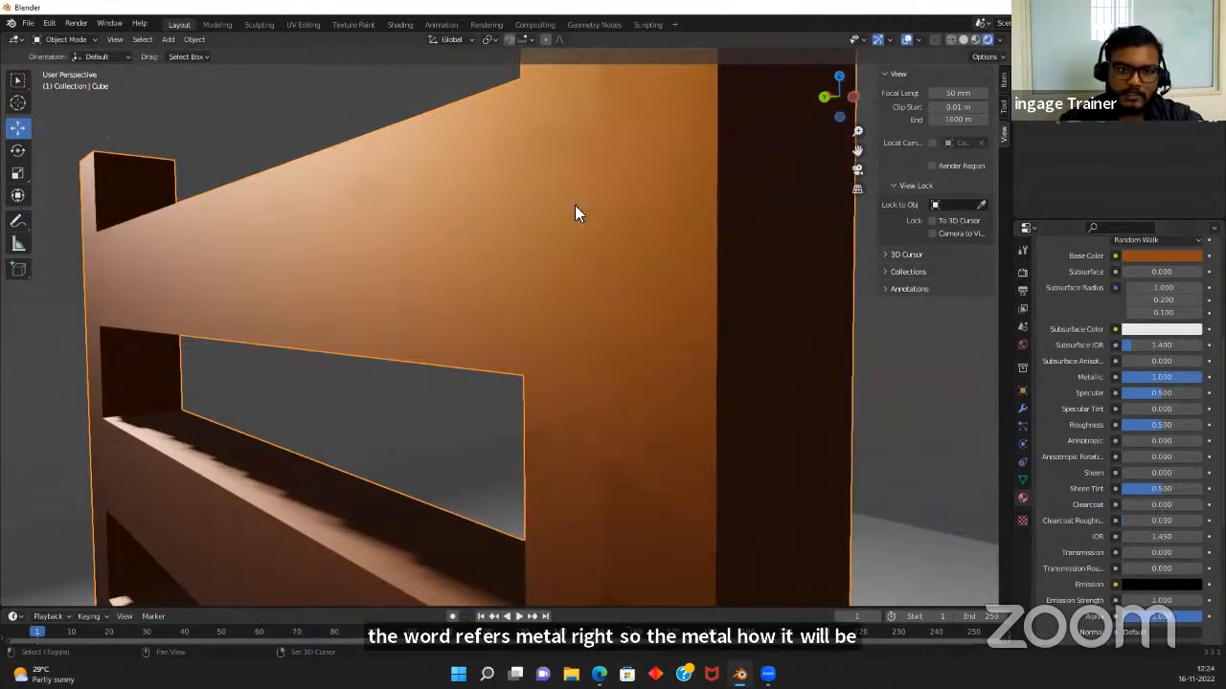
{"action": "scroll", "coordinate": [575, 205], "scroll_direction": "up", "scroll_amount": 2}
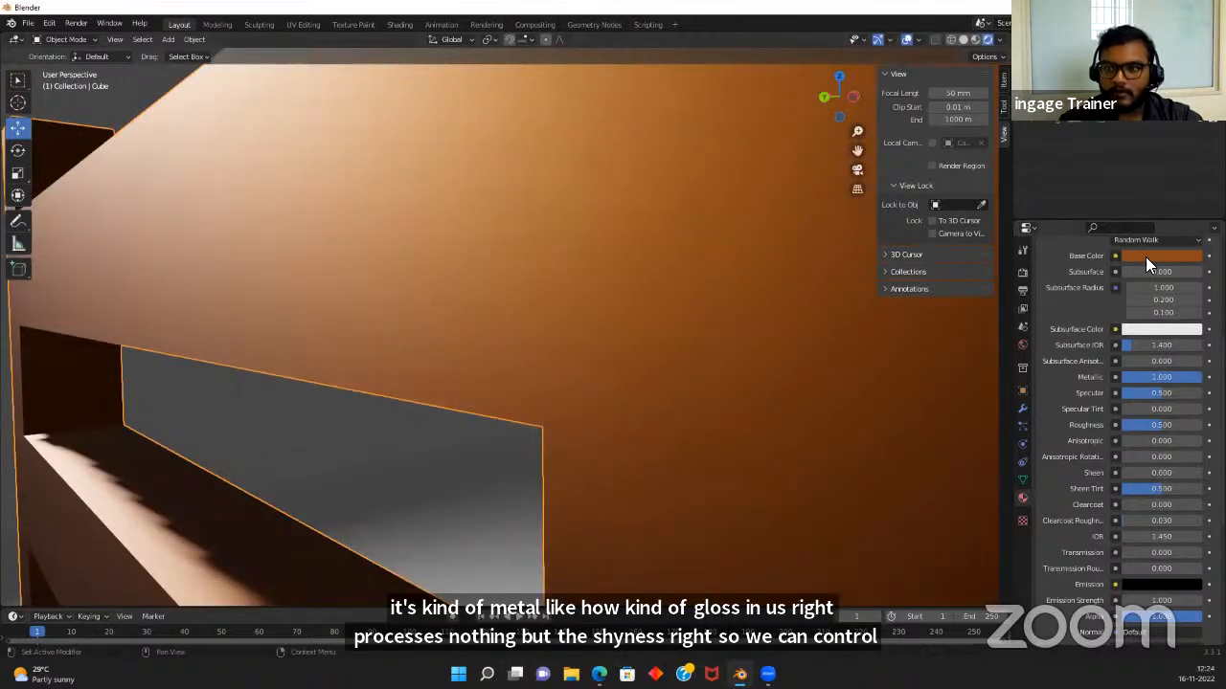
Compare the backrest's shine with Metallic at 0.000 and back at 1.000
{"action": "left_click_drag", "start_coordinate": [1156, 381], "coordinate": [1065, 381]}
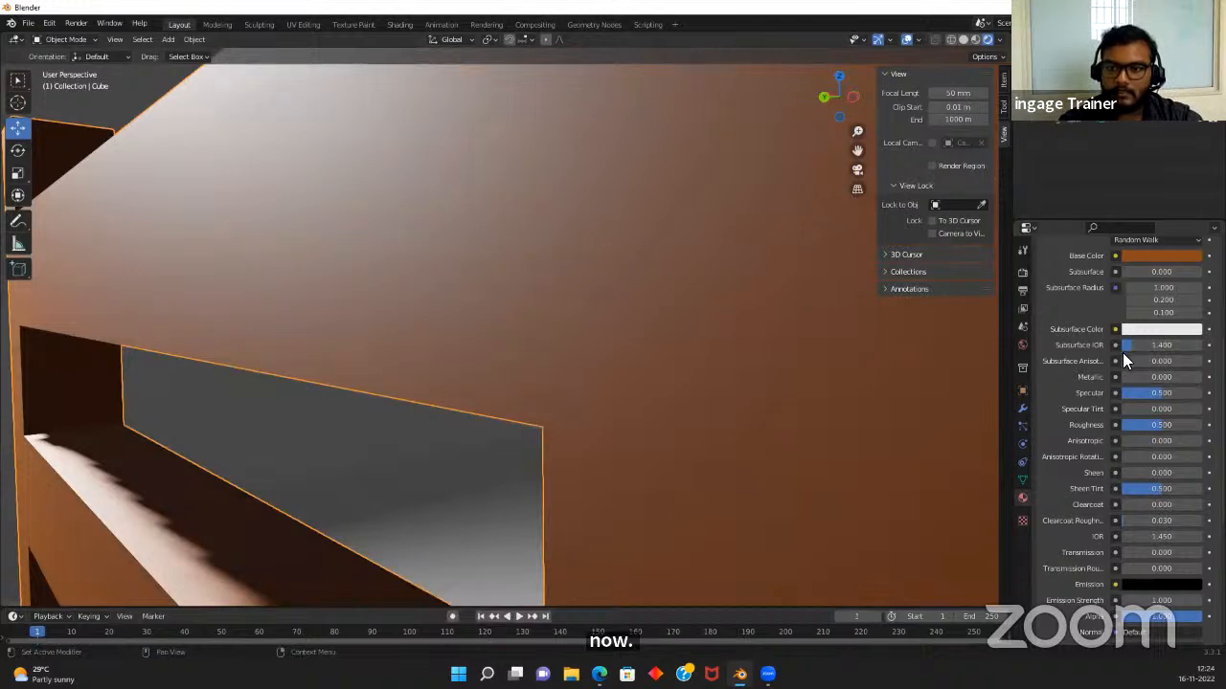
{"action": "left_click_drag", "start_coordinate": [1132, 377], "coordinate": [1215, 377]}
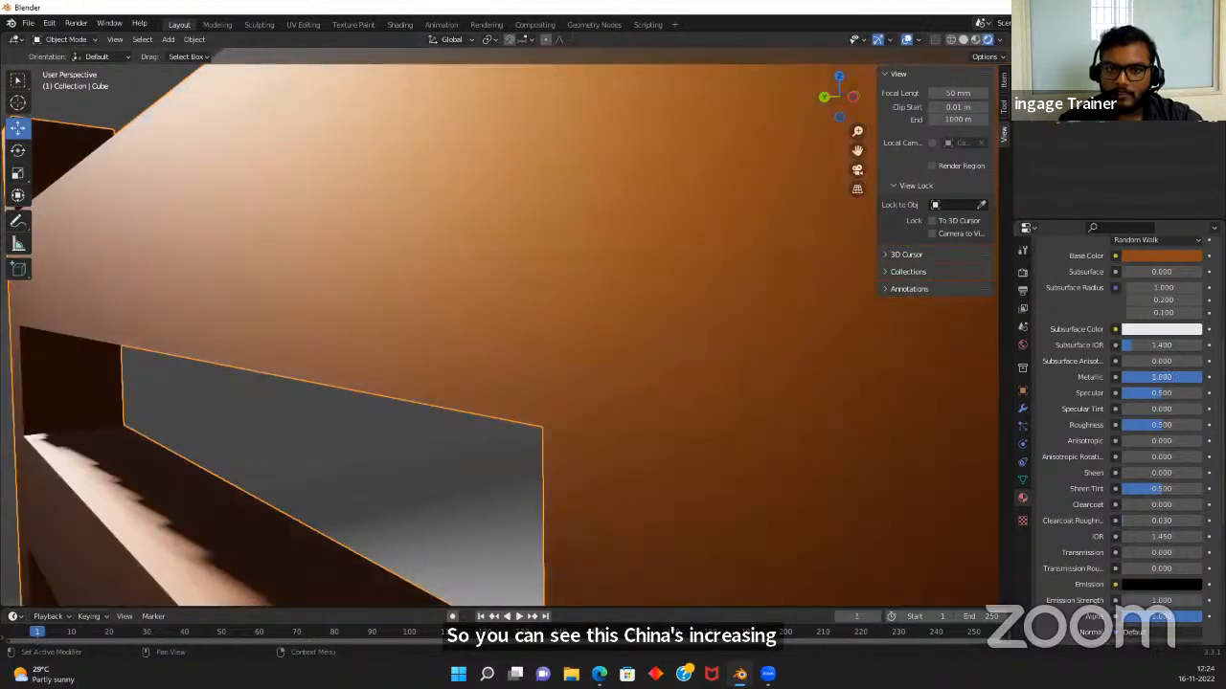
{"action": "scroll", "coordinate": [345, 337], "scroll_direction": "down", "scroll_amount": 4}
{"action": "scroll", "coordinate": [402, 321], "scroll_direction": "down", "scroll_amount": 4}
{"action": "scroll", "coordinate": [511, 326], "scroll_direction": "up", "scroll_amount": 4}
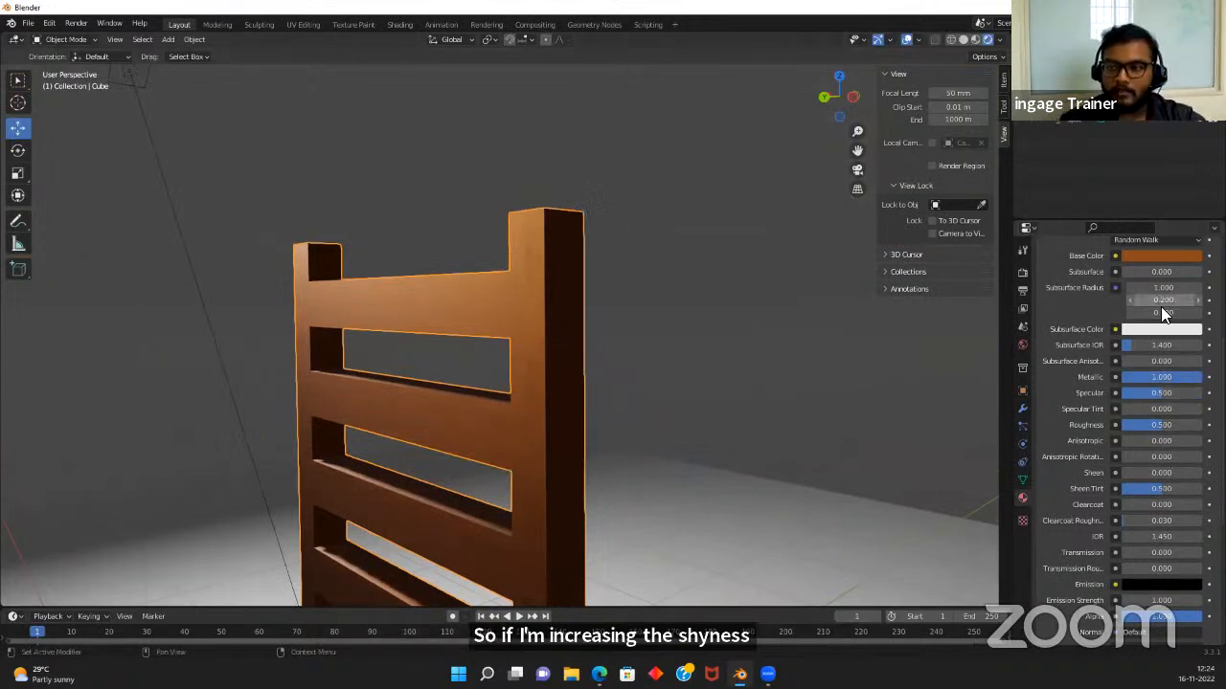
Lower the chair material's Roughness to 0.000 and inspect the backrest up close
{"action": "scroll", "coordinate": [1128, 427], "scroll_direction": "down", "scroll_amount": 4}
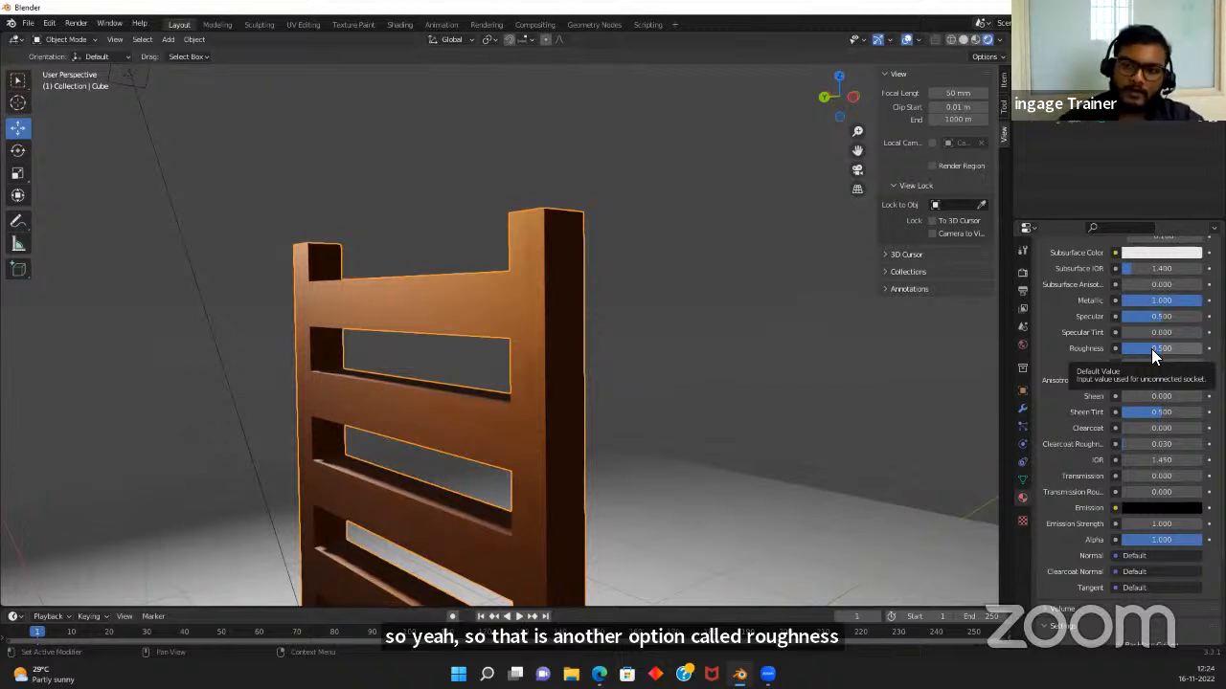
{"action": "left_click_drag", "start_coordinate": [1151, 349], "coordinate": [1113, 343]}
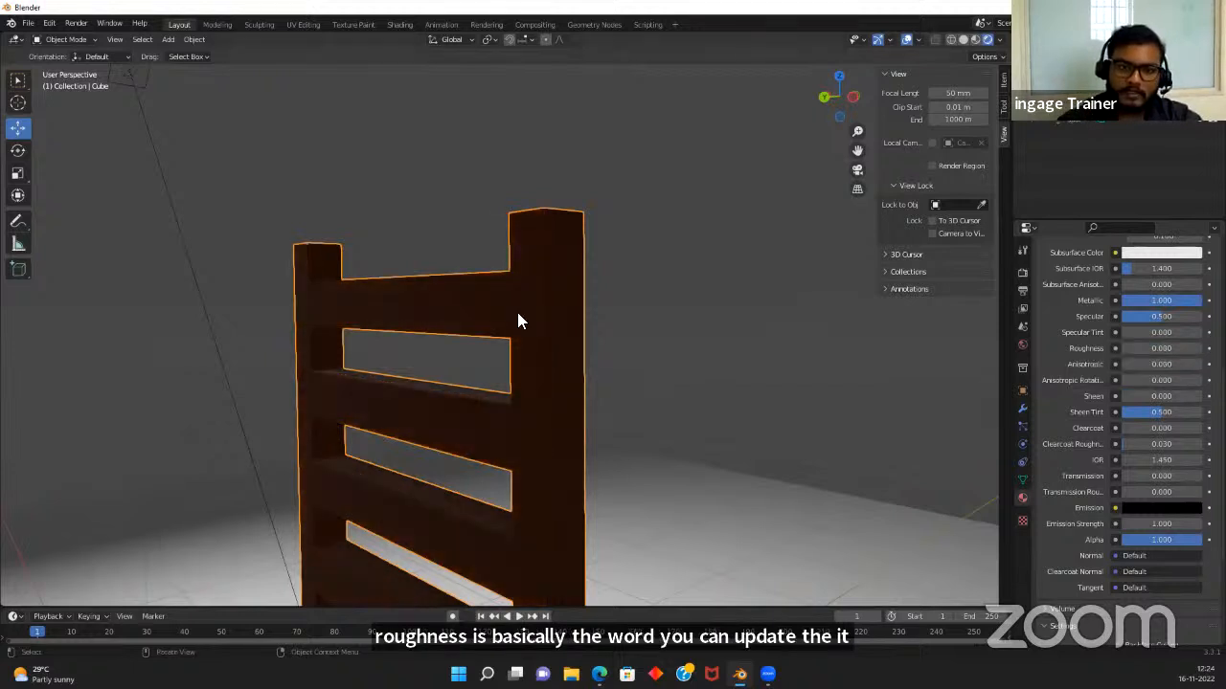
{"action": "scroll", "coordinate": [456, 257], "scroll_direction": "up", "scroll_amount": 3}
{"action": "scroll", "coordinate": [547, 278], "scroll_direction": "up", "scroll_amount": 5}
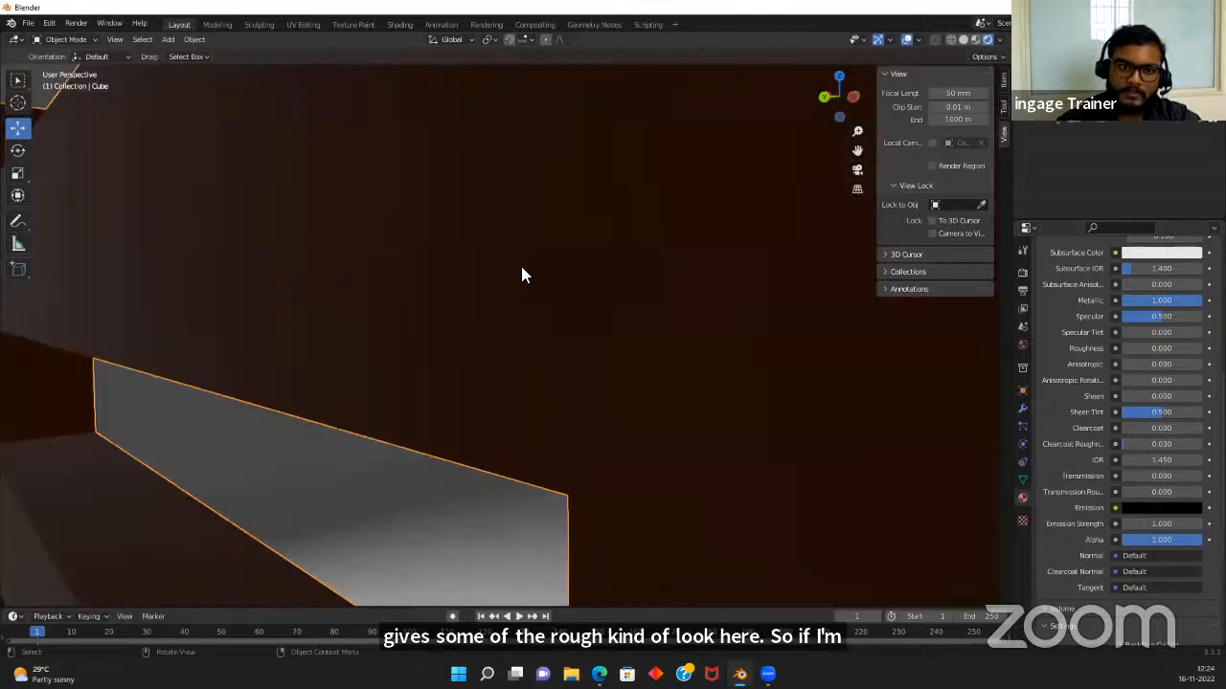
{"action": "scroll", "coordinate": [670, 285], "scroll_direction": "down", "scroll_amount": 2}
Raise the chair material's Roughness to 1.000 and check the backrest from near and far
{"action": "left_click_drag", "start_coordinate": [1124, 348], "coordinate": [1196, 348]}
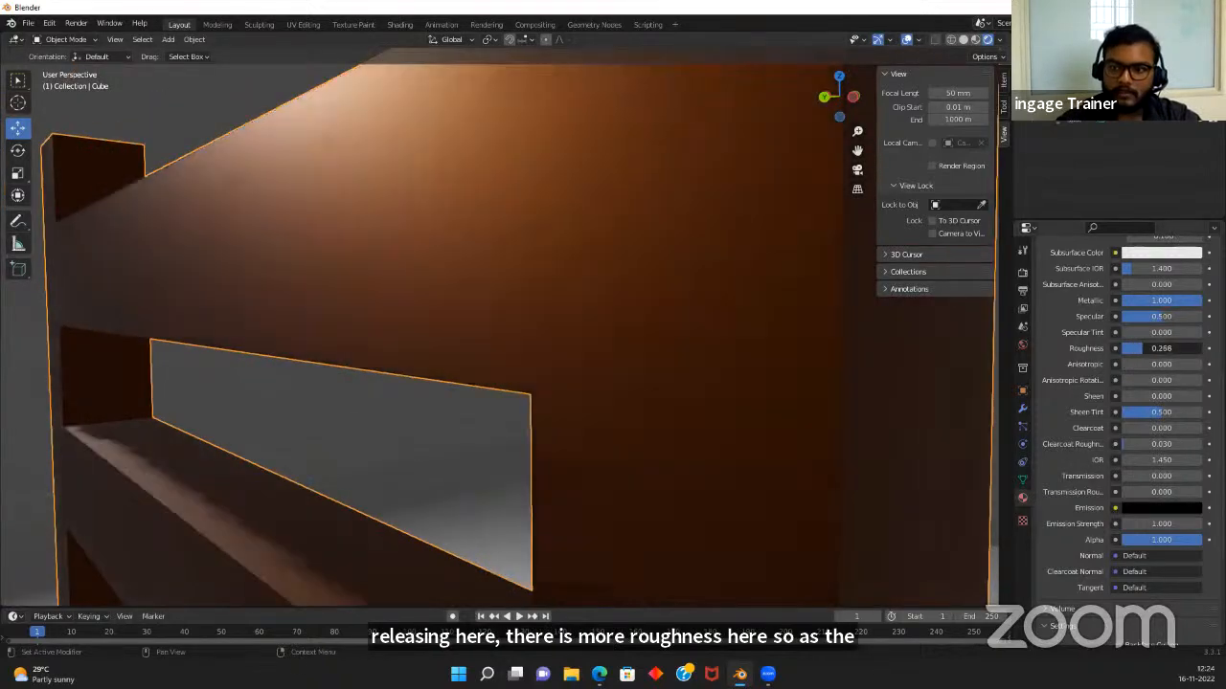
{"action": "scroll", "coordinate": [268, 291], "scroll_direction": "down", "scroll_amount": 5}
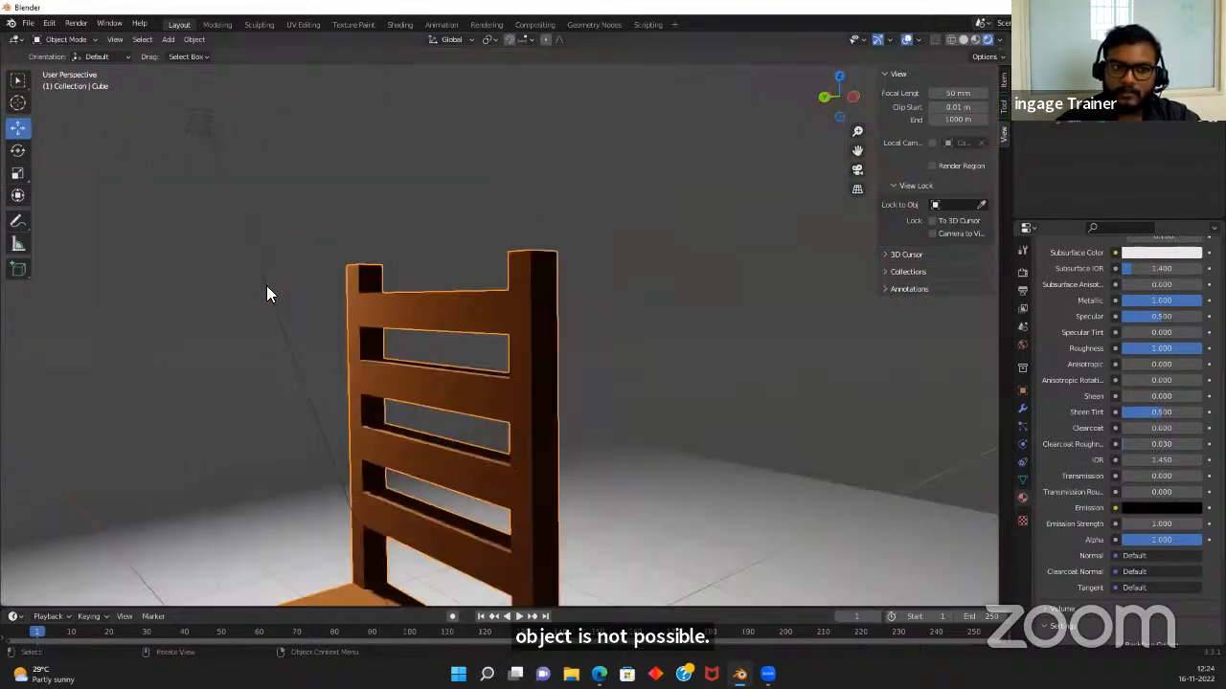
{"action": "scroll", "coordinate": [444, 389], "scroll_direction": "up", "scroll_amount": 6}
{"action": "scroll", "coordinate": [404, 274], "scroll_direction": "up", "scroll_amount": 6}
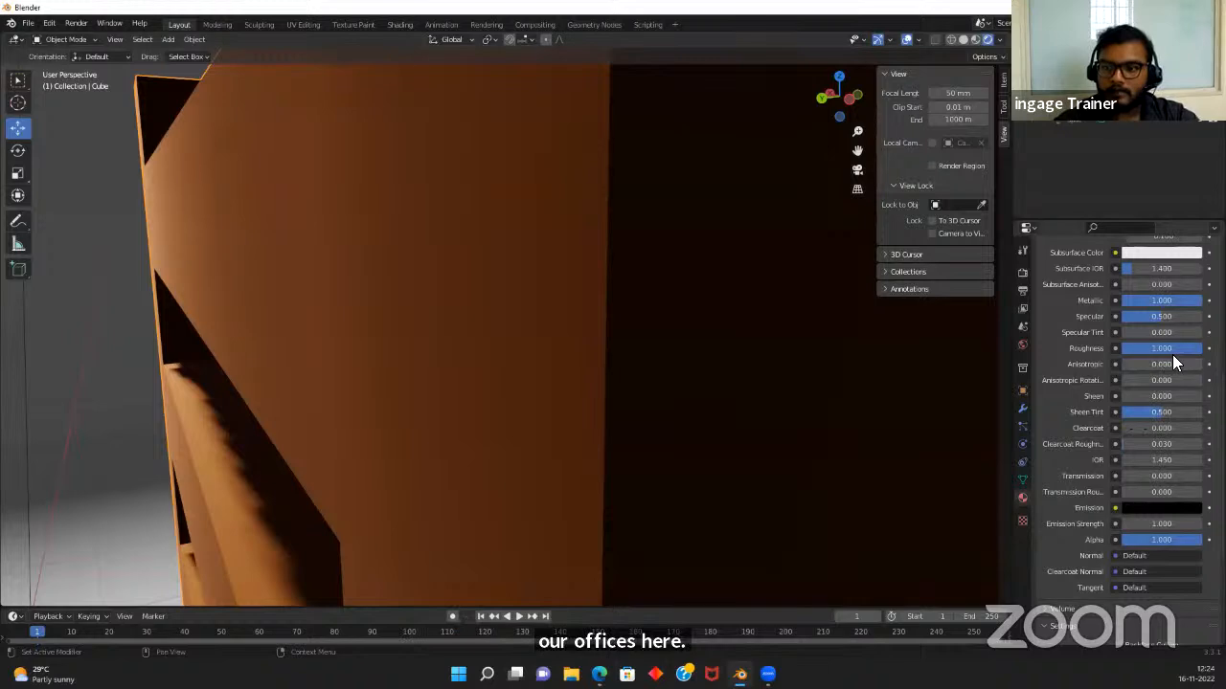
Set both Roughness and Metallic of the chair material to 0.000
{"action": "left_click_drag", "start_coordinate": [1172, 354], "coordinate": [1092, 353]}
{"action": "left_click_drag", "start_coordinate": [1170, 300], "coordinate": [1092, 301]}
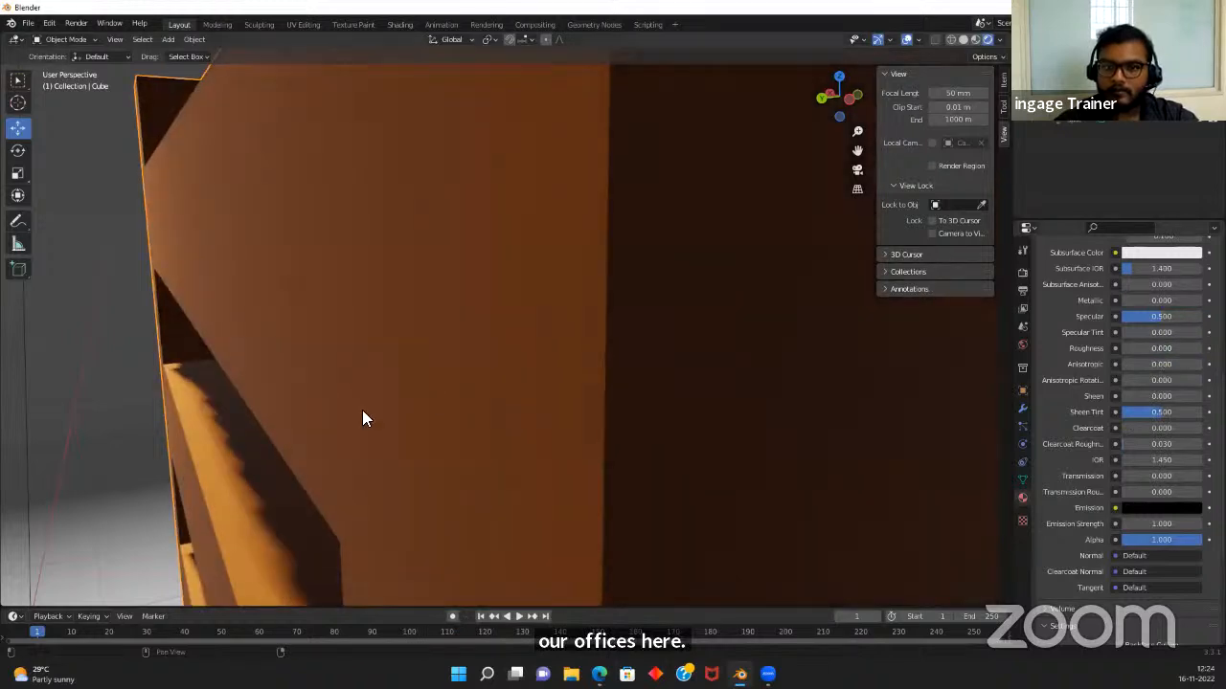
{"action": "scroll", "coordinate": [368, 383], "scroll_direction": "down", "scroll_amount": 7}
{"action": "middle_click_drag", "start_coordinate": [416, 360], "coordinate": [540, 359]}
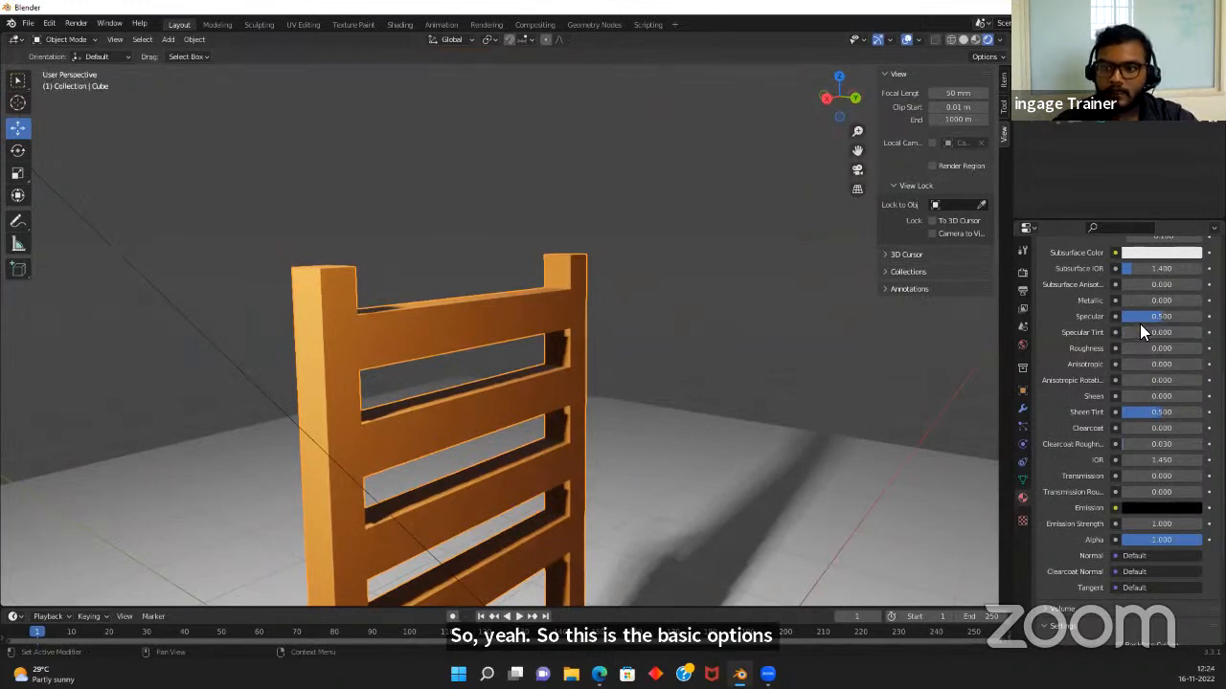
Set the chair material's Metallic to 0.606 and check the whole chair on its lit floor
{"action": "left_click_drag", "start_coordinate": [1149, 301], "coordinate": [1190, 301]}
{"action": "scroll", "coordinate": [494, 450], "scroll_direction": "down", "scroll_amount": 5}
{"action": "scroll", "coordinate": [494, 440], "scroll_direction": "down", "scroll_amount": 5}
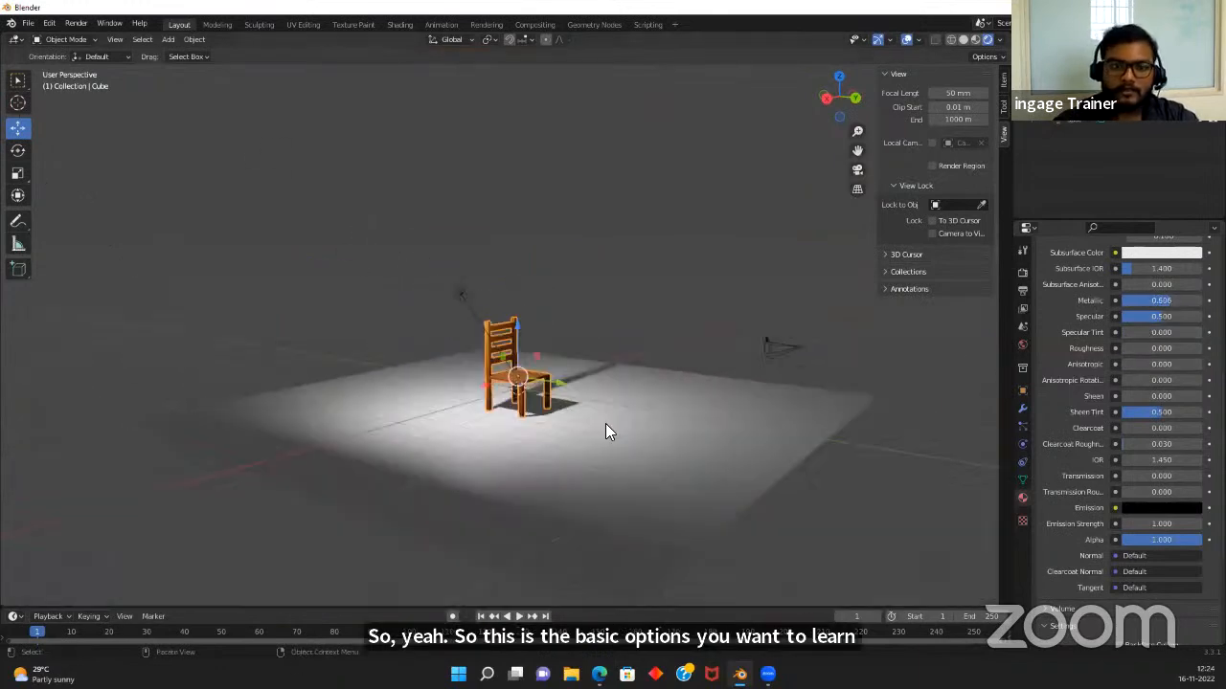
{"action": "middle_click_drag", "start_coordinate": [605, 423], "coordinate": [483, 310]}
{"action": "scroll", "coordinate": [517, 412], "scroll_direction": "up", "scroll_amount": 8}
{"action": "scroll", "coordinate": [1116, 359], "scroll_direction": "up", "scroll_amount": 3}
{"action": "scroll", "coordinate": [1117, 358], "scroll_direction": "up", "scroll_amount": 4}
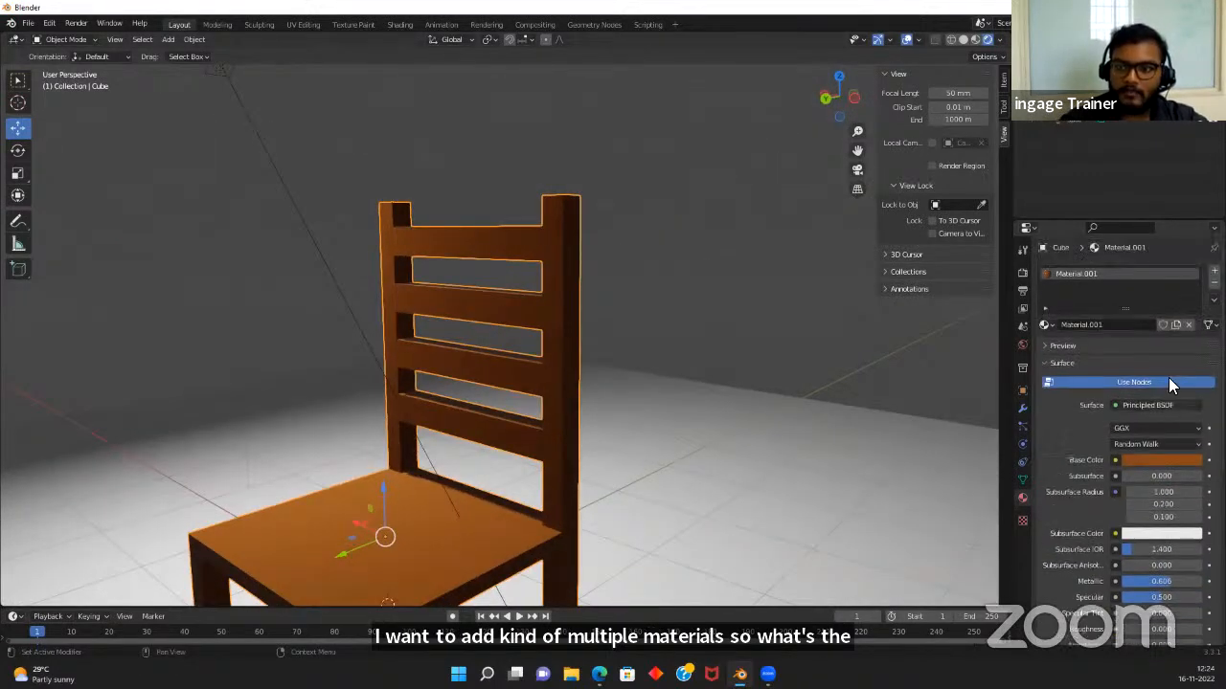
Brighten the chair material's brown base color slightly
{"action": "left_click", "coordinate": [1168, 462]}
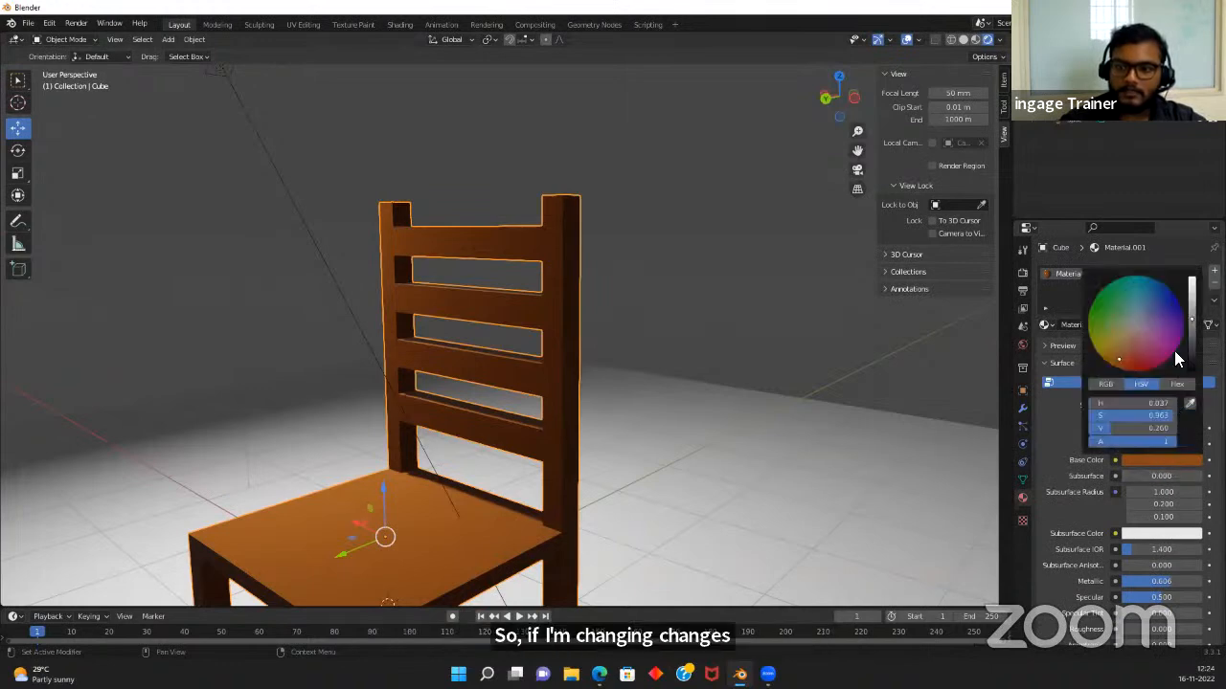
{"action": "left_click", "coordinate": [1179, 463]}
{"action": "mouse_move", "coordinate": [1190, 318]}
{"action": "left_mouse_down"}
{"action": "mouse_move", "coordinate": [1191, 297]}
{"action": "mouse_move", "coordinate": [1191, 358]}
{"action": "mouse_move", "coordinate": [1191, 298]}
{"action": "mouse_move", "coordinate": [1191, 310]}
{"action": "left_mouse_up"}
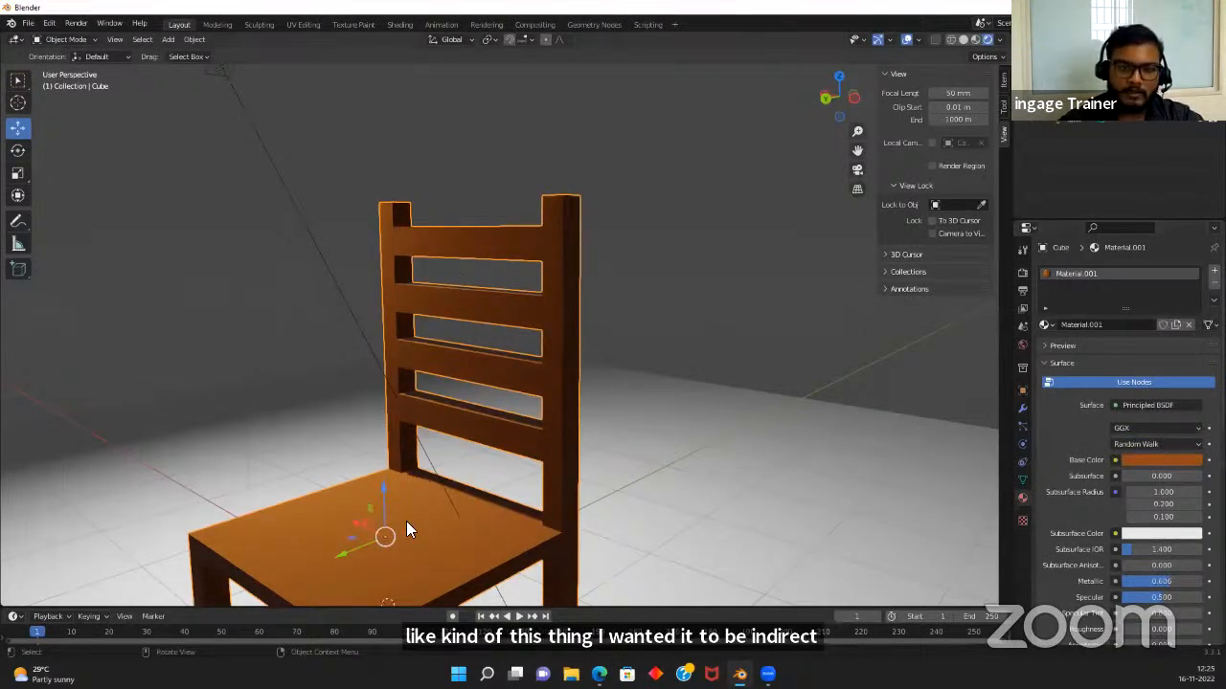
Add a second material slot to the chair, create a new material in it and give it a cyan base color
{"action": "scroll", "coordinate": [411, 509], "scroll_direction": "down", "scroll_amount": 5}
{"action": "scroll", "coordinate": [427, 491], "scroll_direction": "up", "scroll_amount": 5}
{"action": "mouse_move", "coordinate": [446, 450]}
{"action": "middle_mouse_down", "text": "shift"}
{"action": "mouse_move", "coordinate": [537, 462]}
{"action": "mouse_move", "coordinate": [558, 378]}
{"action": "mouse_move", "coordinate": [638, 400]}
{"action": "mouse_move", "coordinate": [454, 437]}
{"action": "middle_mouse_up", "text": "shift"}
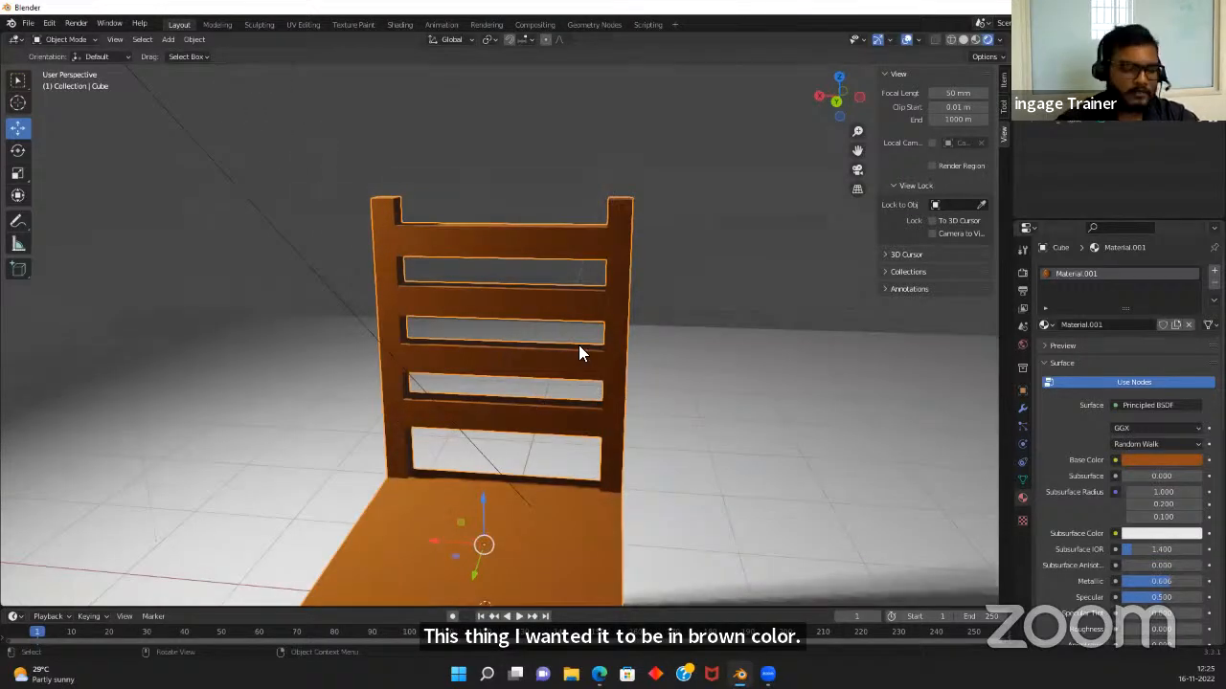
{"action": "scroll", "coordinate": [585, 421], "scroll_direction": "down", "scroll_amount": 3}
{"action": "middle_click_drag", "start_coordinate": [585, 437], "coordinate": [528, 419]}
{"action": "scroll", "coordinate": [517, 306], "scroll_direction": "up", "scroll_amount": 5}
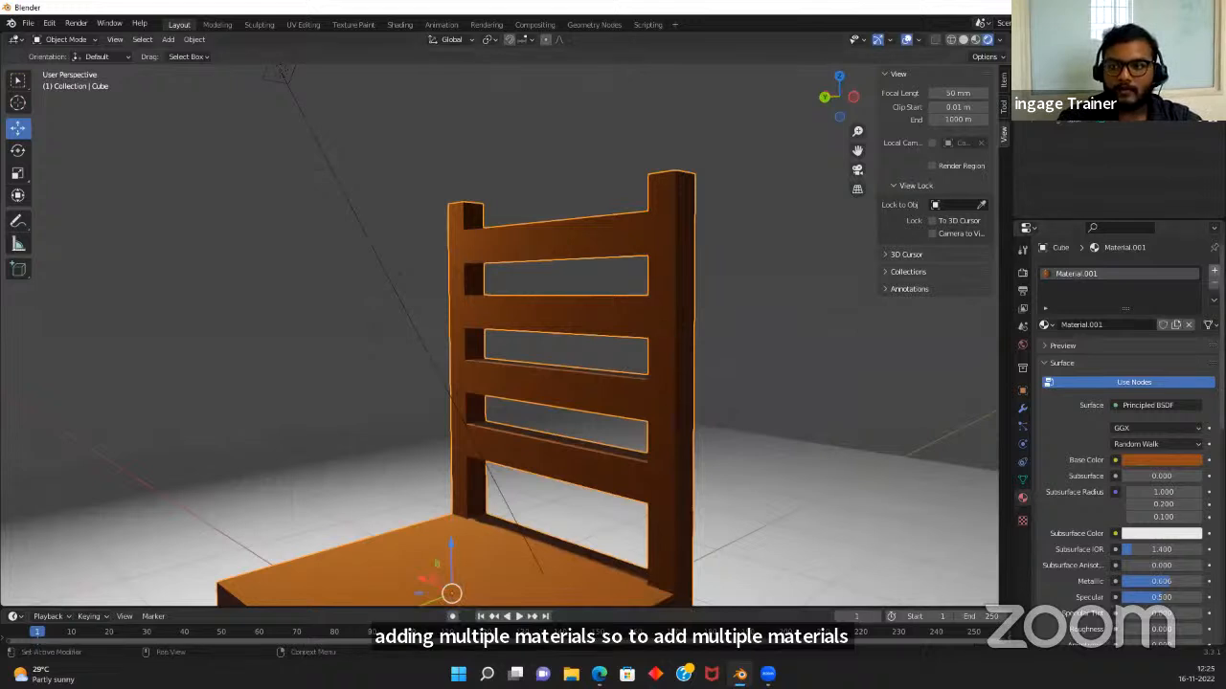
{"action": "left_click", "coordinate": [1214, 271]}
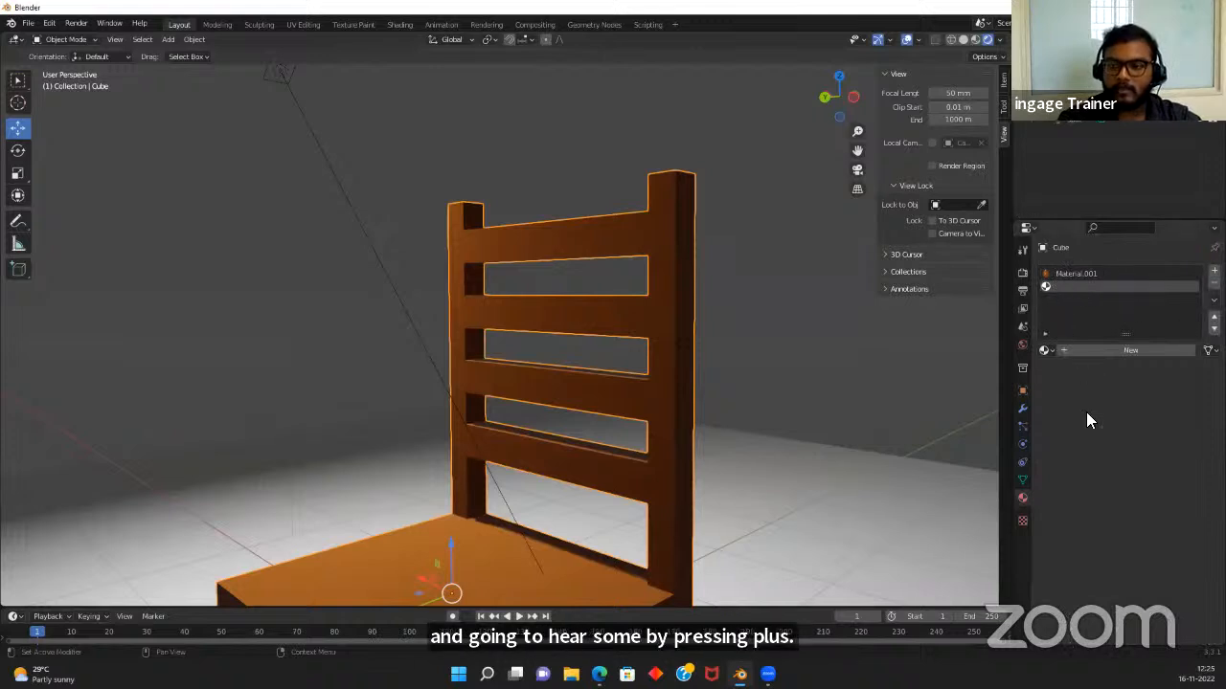
{"action": "left_click", "coordinate": [1103, 351]}
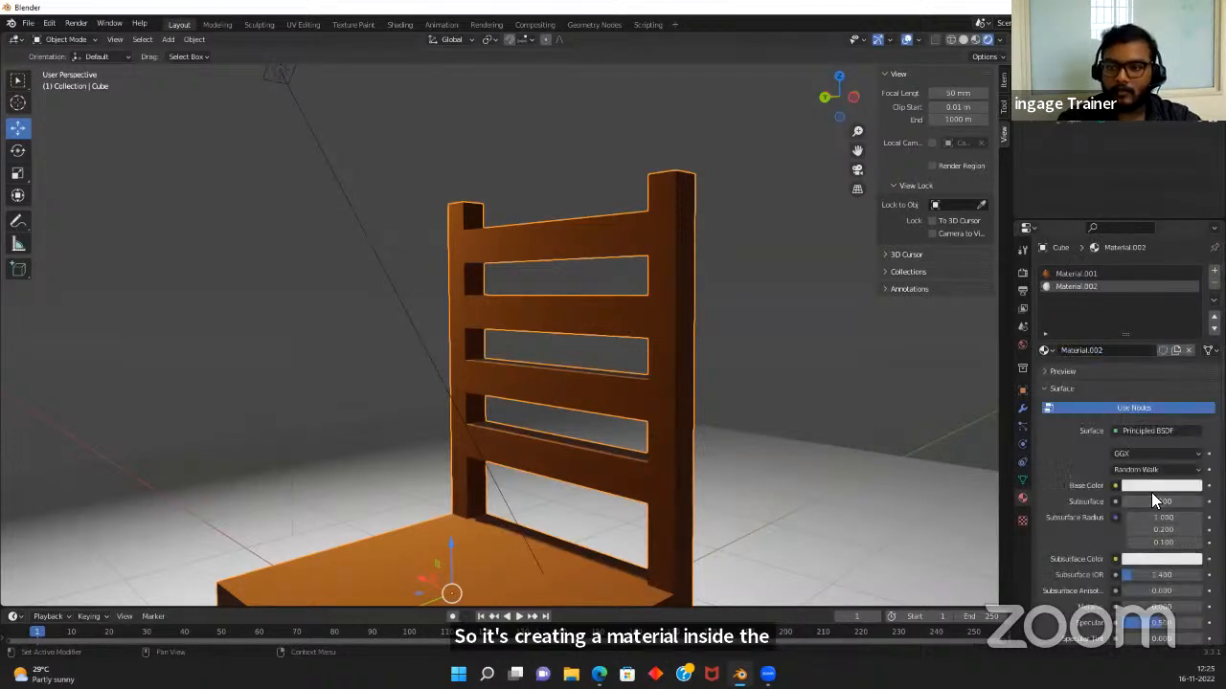
{"action": "left_click", "coordinate": [1153, 487]}
{"action": "left_click", "coordinate": [1112, 320]}
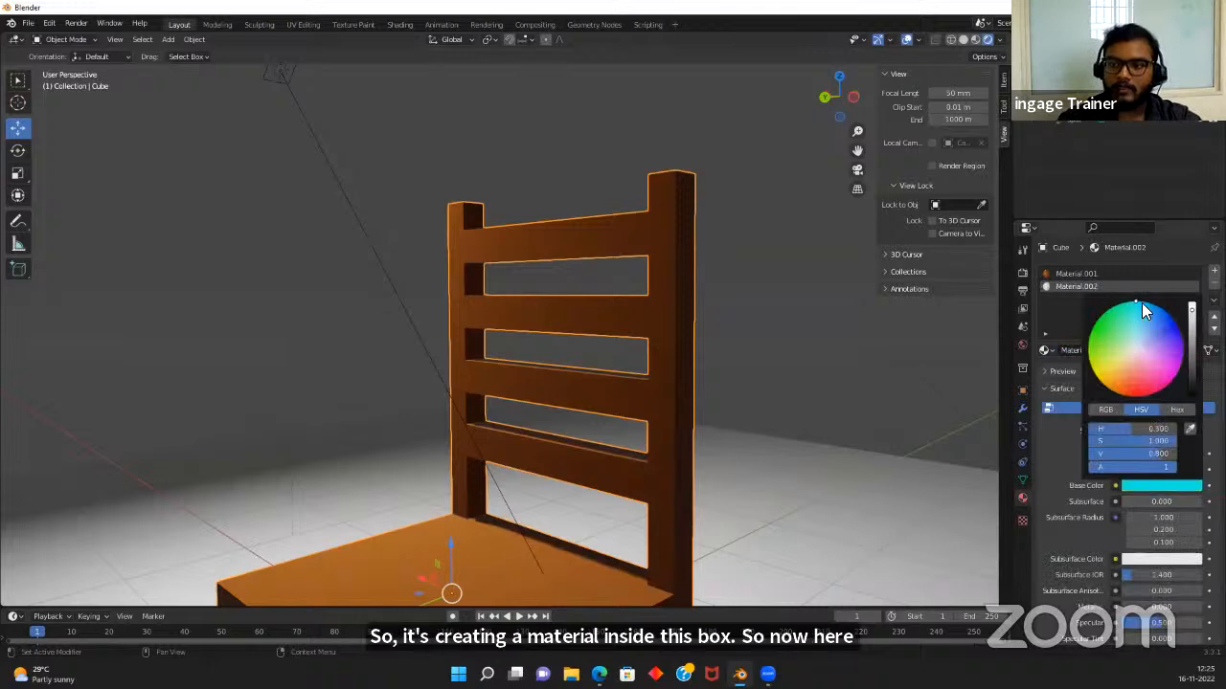
Switch the chair to Edit Mode and select the front face of the backrest's top slat
{"action": "scroll", "coordinate": [691, 316], "scroll_direction": "down", "scroll_amount": 4}
{"action": "scroll", "coordinate": [478, 301], "scroll_direction": "up", "scroll_amount": 4}
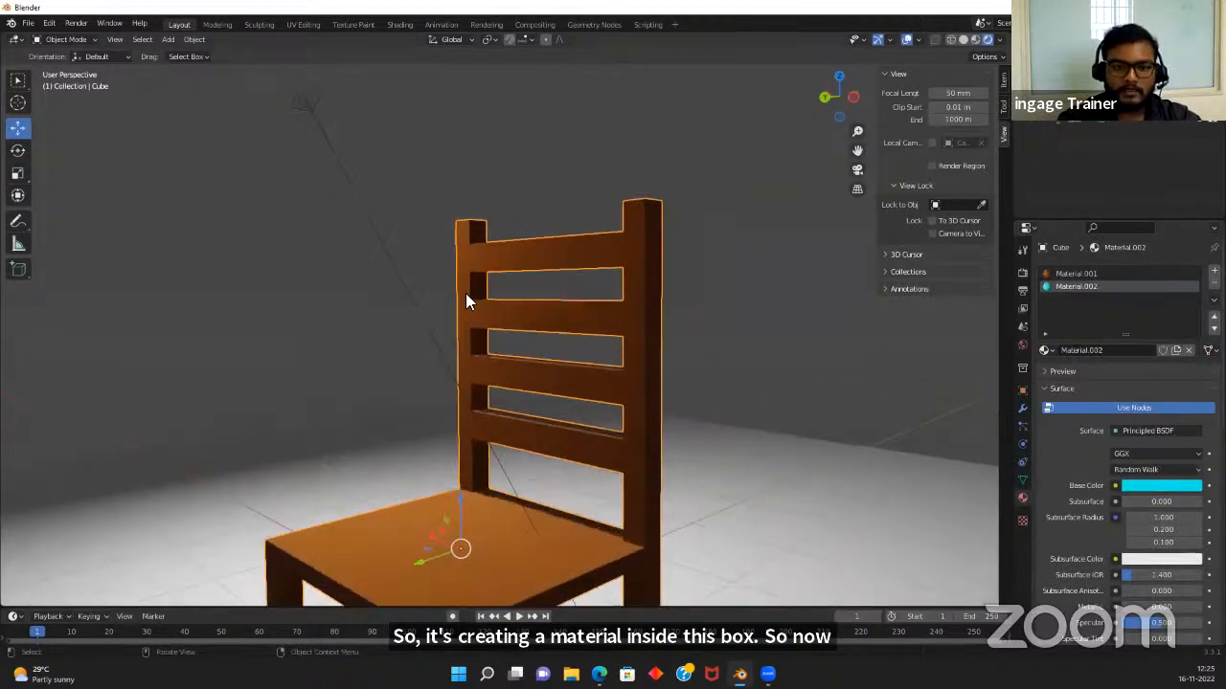
{"action": "scroll", "coordinate": [567, 372], "scroll_direction": "down", "scroll_amount": 3}
{"action": "scroll", "coordinate": [397, 213], "scroll_direction": "up", "scroll_amount": 3}
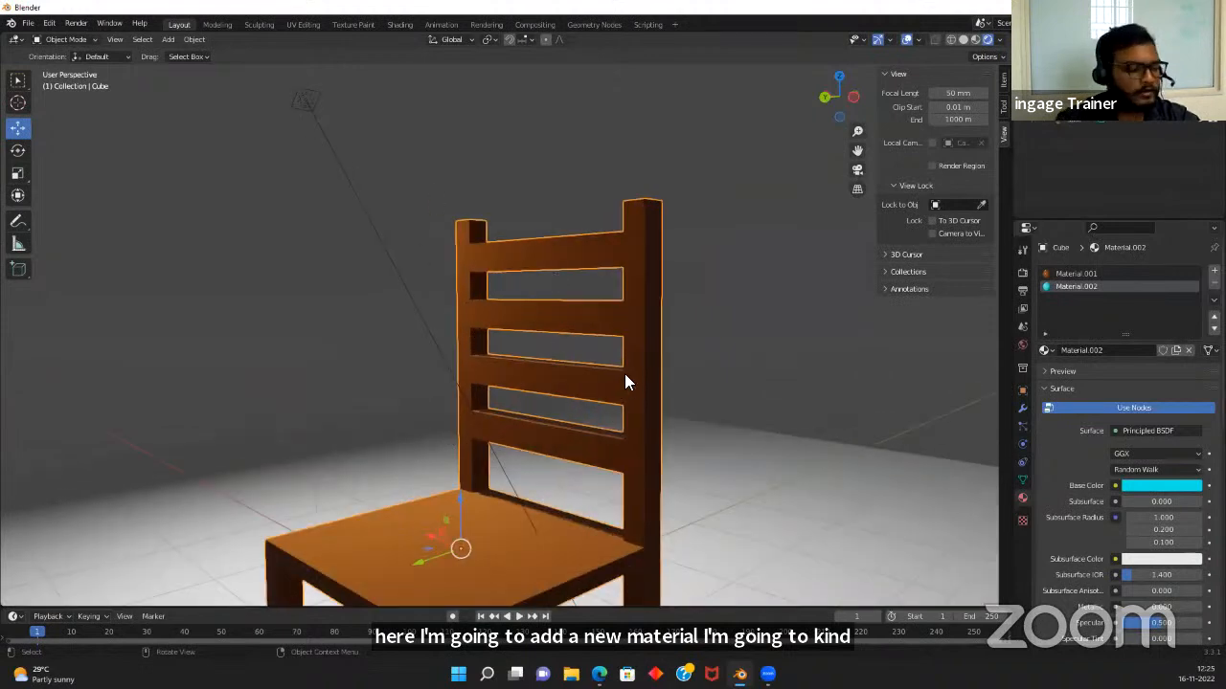
{"action": "middle_click_drag", "start_coordinate": [624, 373], "coordinate": [542, 342], "text": "shift"}
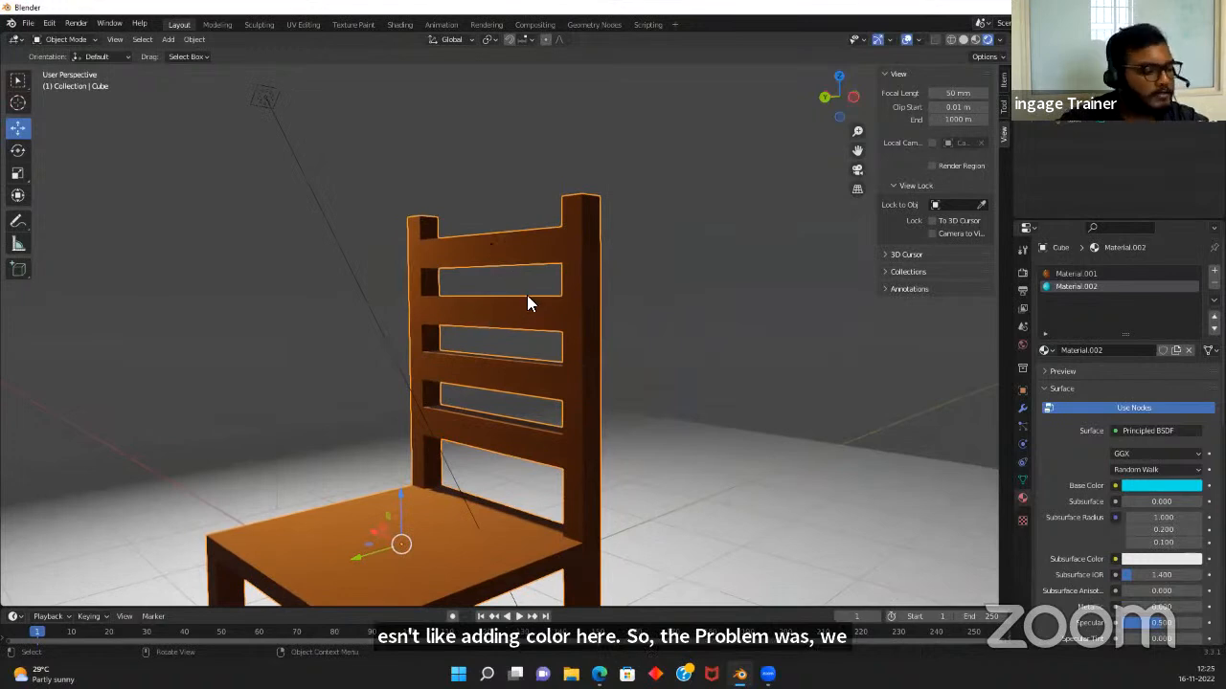
{"action": "key", "text": "Tab"}
{"action": "left_click", "coordinate": [497, 264]}
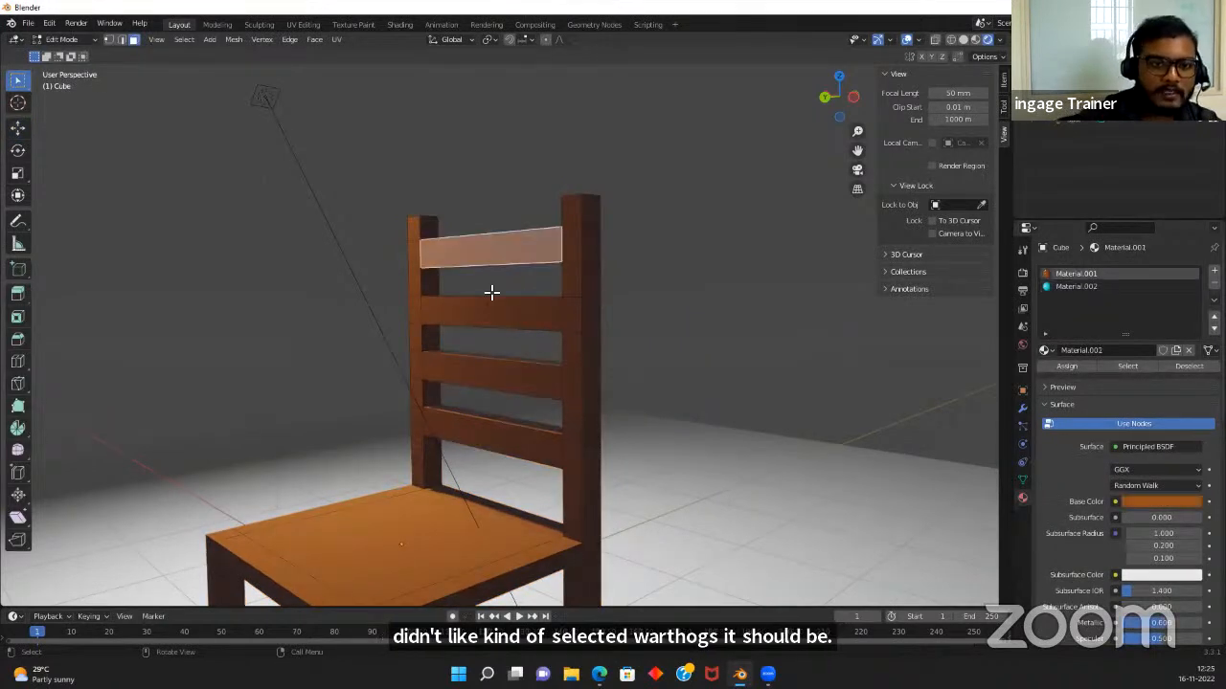
Extend the selection over the other slats' front faces and one backrest post's front faces, and clear the selection
{"action": "left_click", "coordinate": [491, 306]}
{"action": "left_click", "coordinate": [480, 359]}
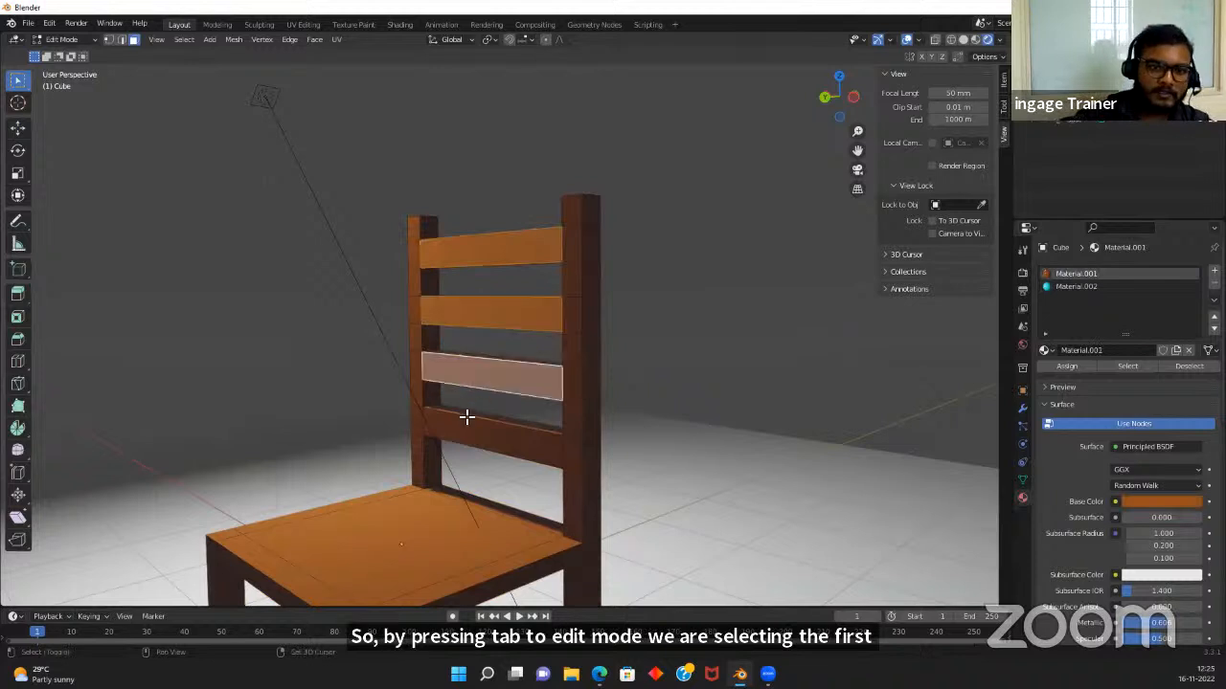
{"action": "left_click", "coordinate": [463, 428]}
{"action": "left_click", "coordinate": [420, 409]}
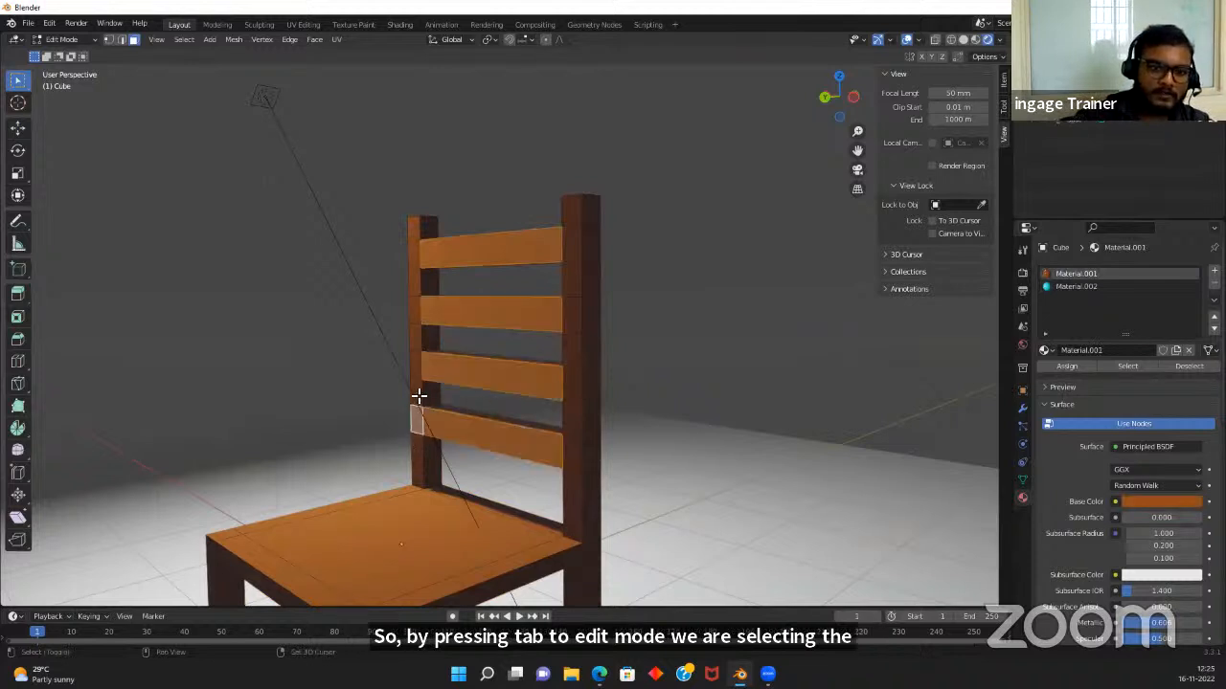
{"action": "left_click", "coordinate": [413, 369]}
{"action": "left_click", "coordinate": [414, 255], "text": "shift"}
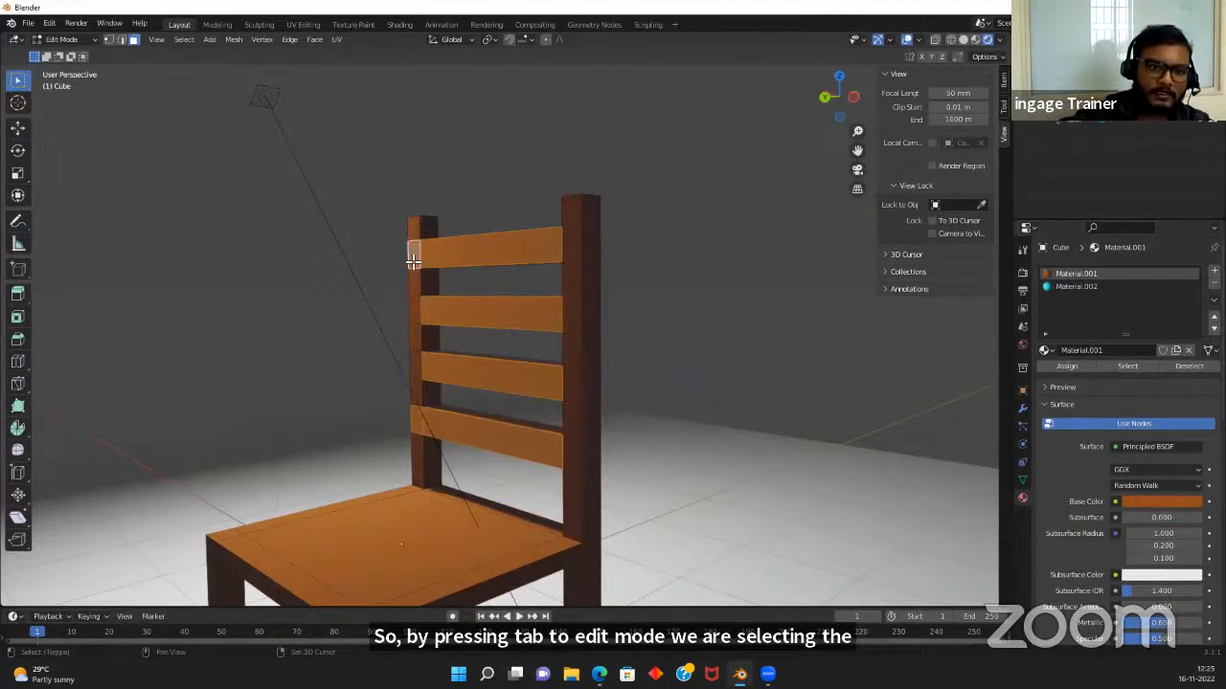
{"action": "left_click", "coordinate": [416, 289], "text": "shift"}
{"action": "left_click", "coordinate": [414, 315], "text": "shift"}
{"action": "left_click", "coordinate": [416, 338], "text": "shift"}
{"action": "left_click", "coordinate": [416, 370], "text": "shift"}
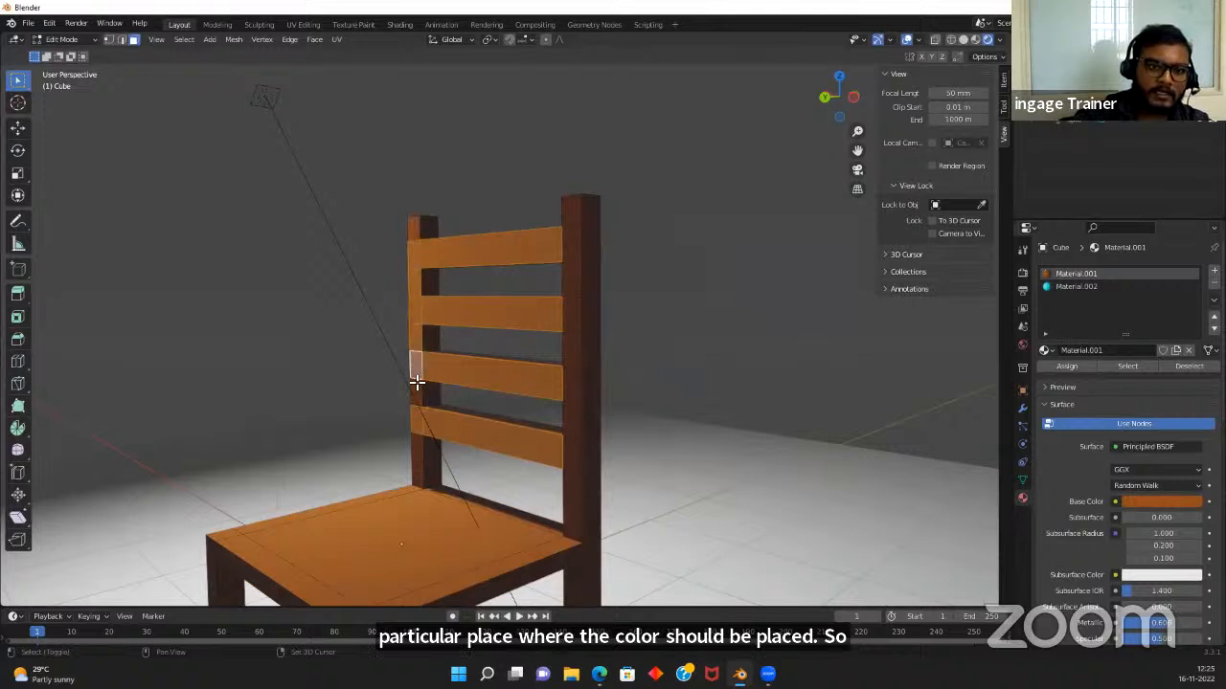
{"action": "left_click", "coordinate": [417, 394], "text": "shift"}
{"action": "left_click", "coordinate": [418, 454], "text": "shift"}
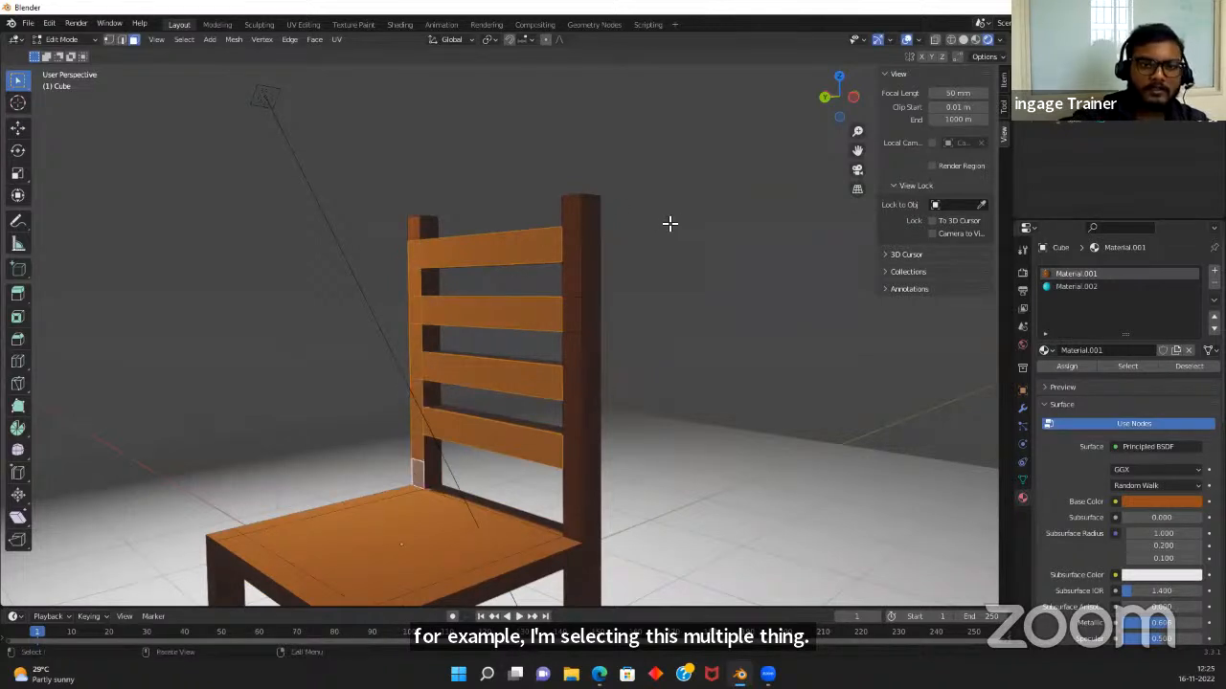
{"action": "left_click", "coordinate": [752, 257]}
Select the full column of front faces on both backrest posts by picking the shortest path from the top face to the seat
{"action": "left_click", "coordinate": [414, 231]}
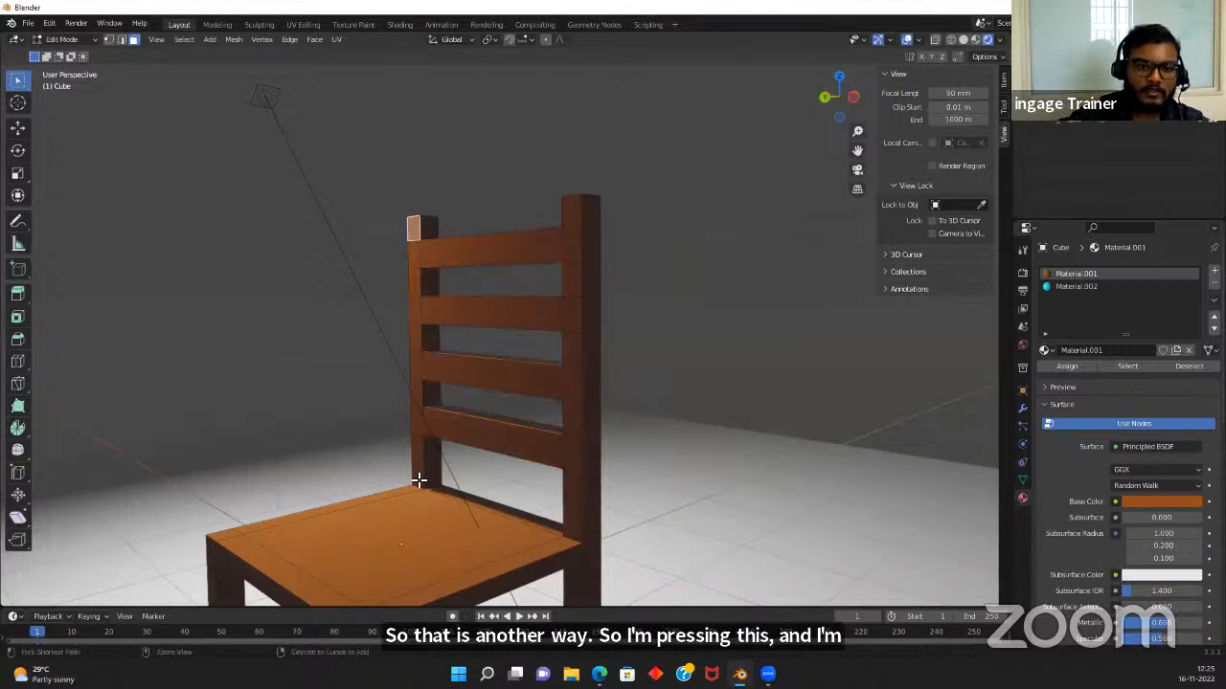
{"action": "left_click", "coordinate": [419, 481], "text": "ctrl"}
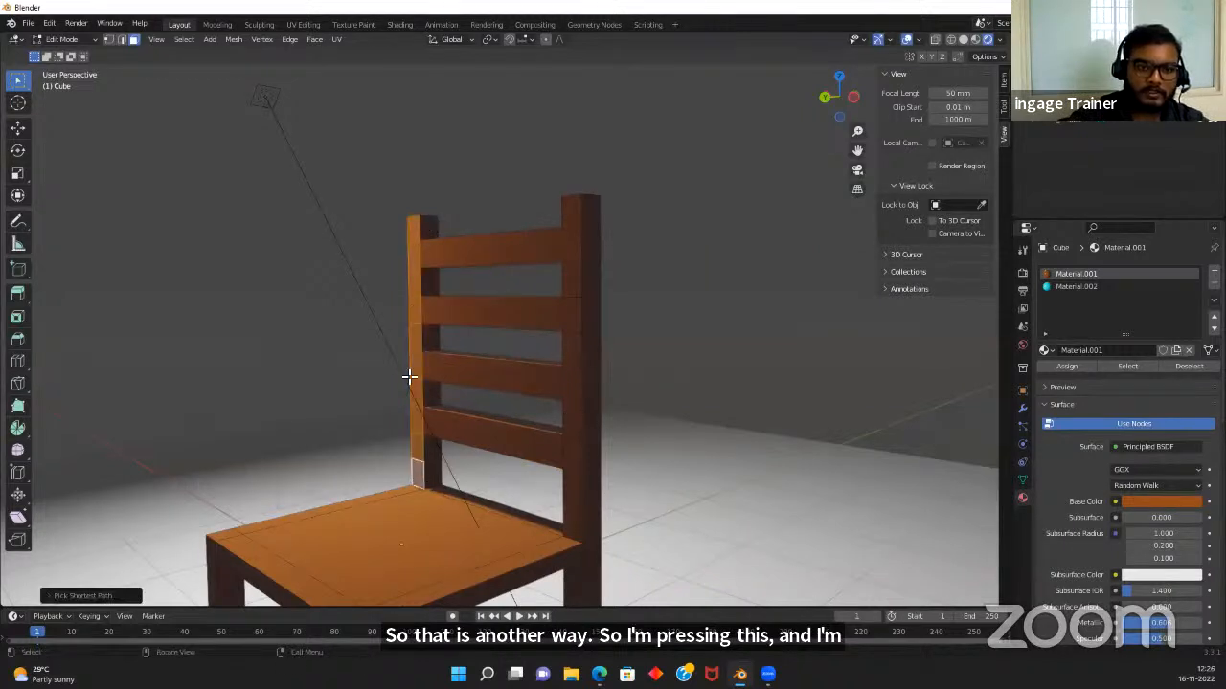
{"action": "left_click", "coordinate": [570, 216], "text": "shift"}
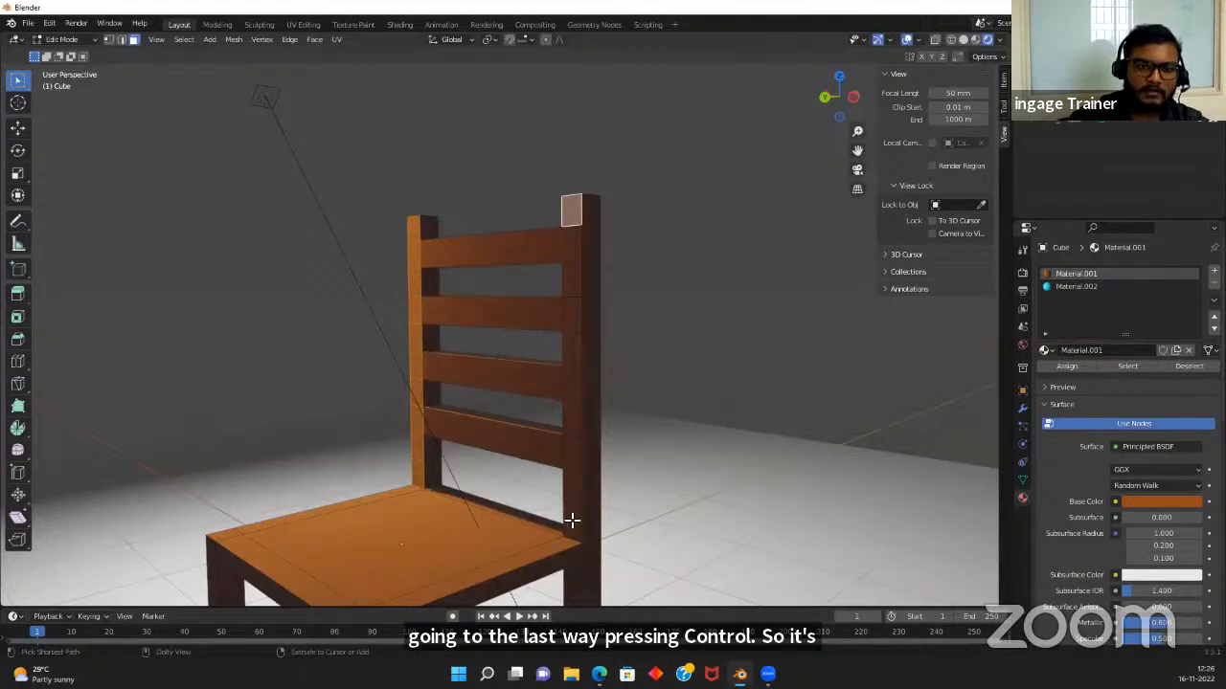
{"action": "left_click", "coordinate": [572, 520], "text": "ctrl"}
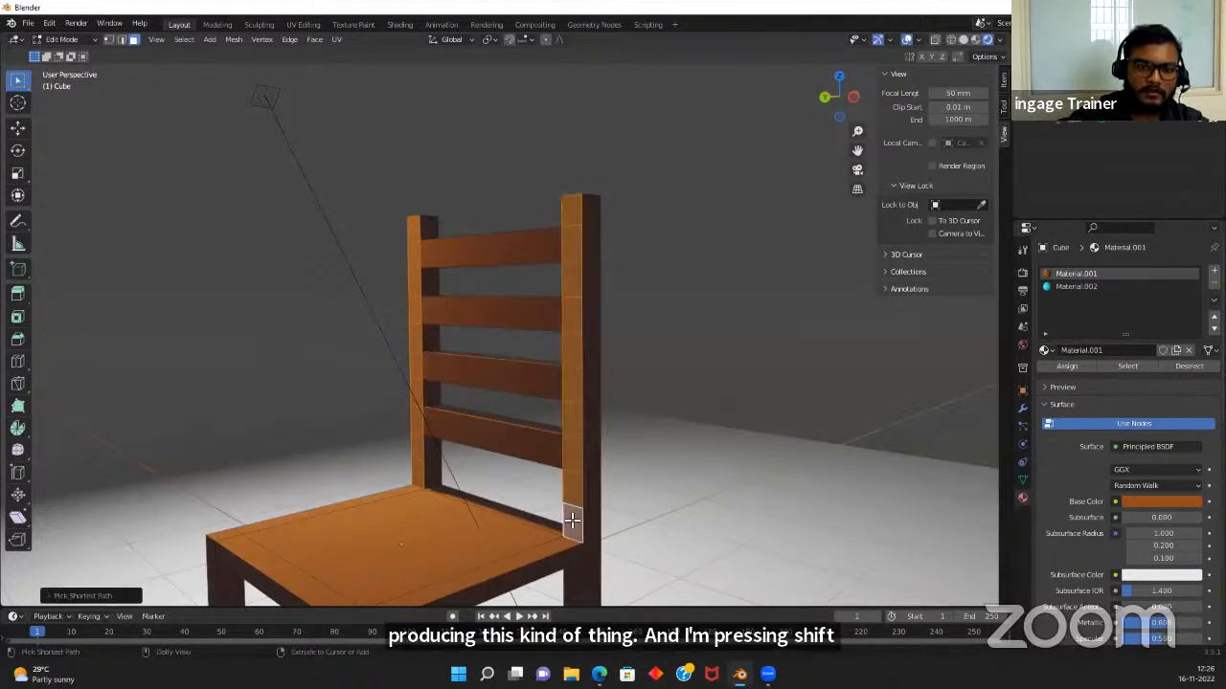
Add the front faces of all four backrest slats to the selection
{"action": "left_click", "coordinate": [489, 250], "text": "shift"}
{"action": "left_click", "coordinate": [484, 319], "text": "shift"}
{"action": "left_click", "coordinate": [497, 374], "text": "shift"}
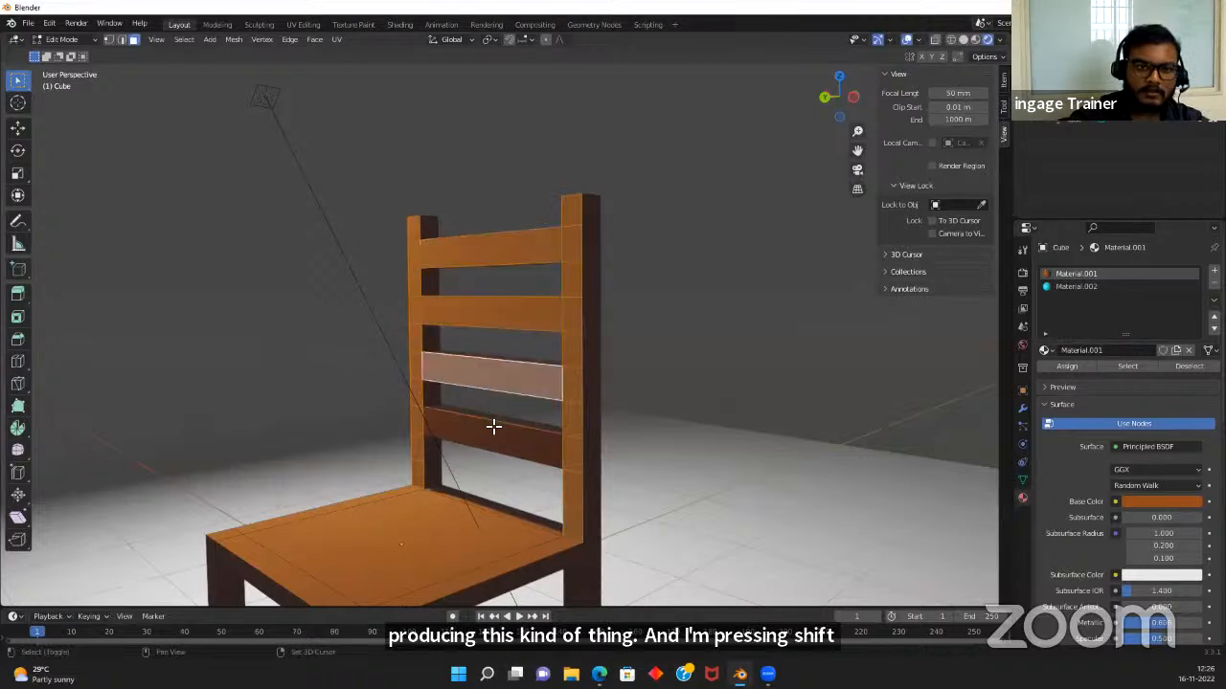
{"action": "left_click", "coordinate": [488, 432], "text": "shift"}
Assign the cyan Material.002 to the selected backrest faces and check the whole chair in Object Mode
{"action": "middle_click_drag", "start_coordinate": [488, 433], "coordinate": [706, 411]}
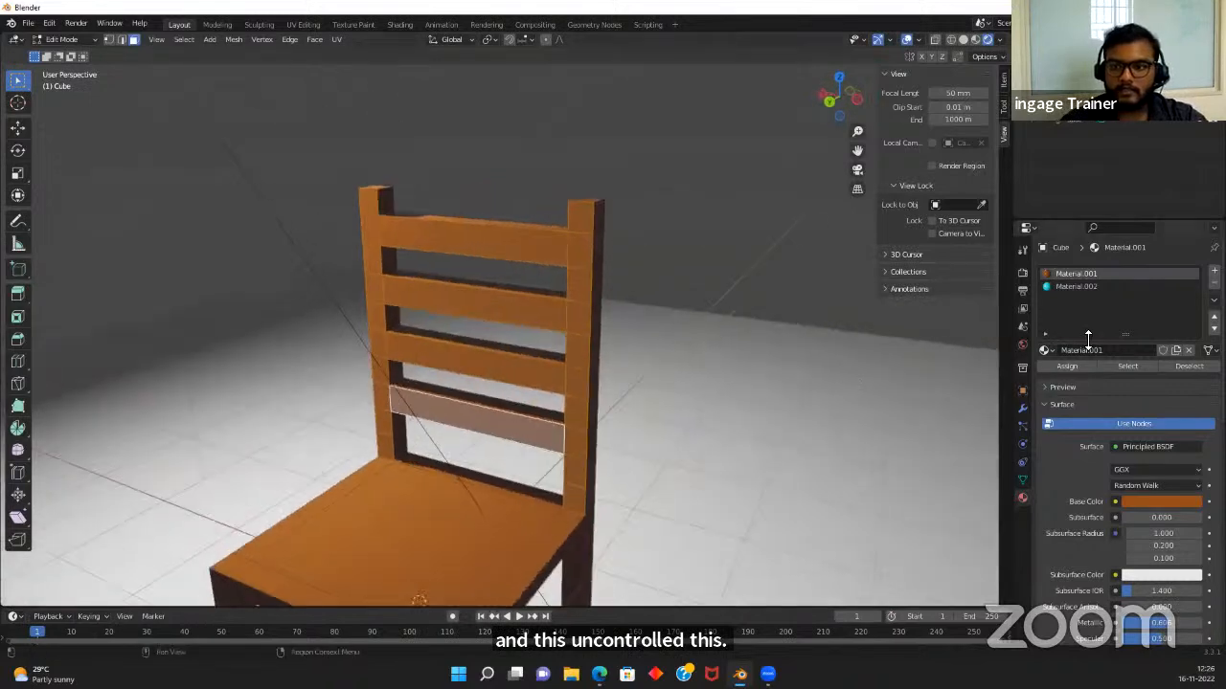
{"action": "left_click", "coordinate": [1085, 287]}
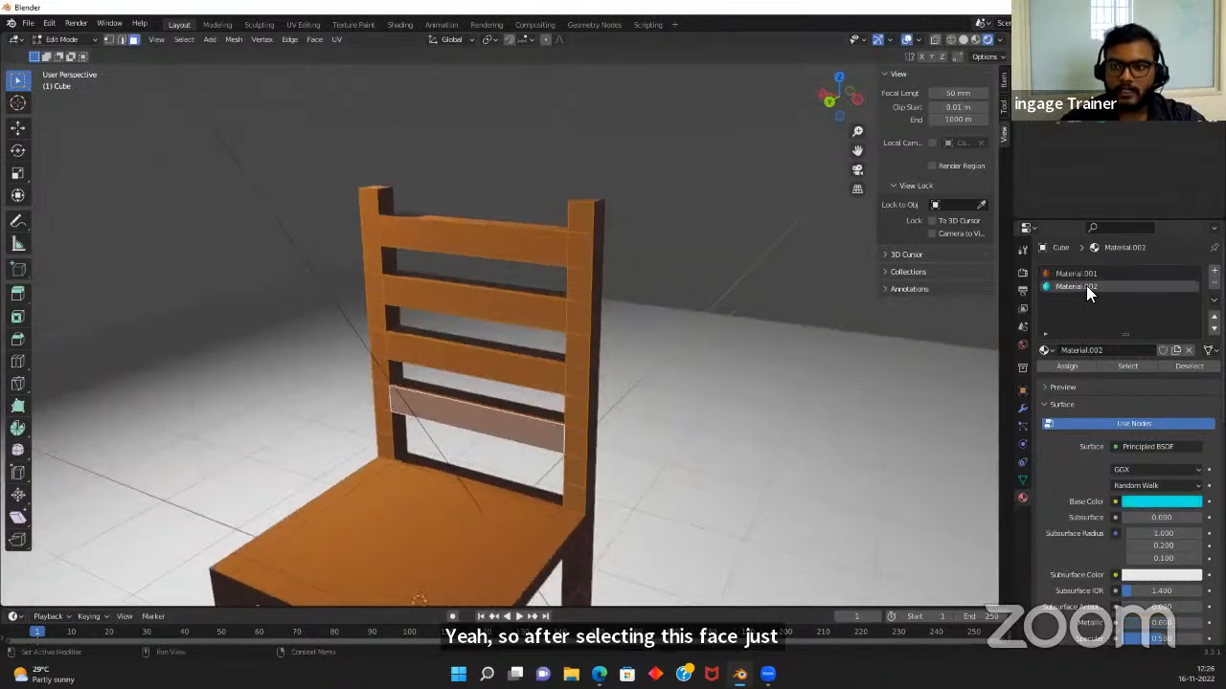
{"action": "left_click", "coordinate": [1065, 366]}
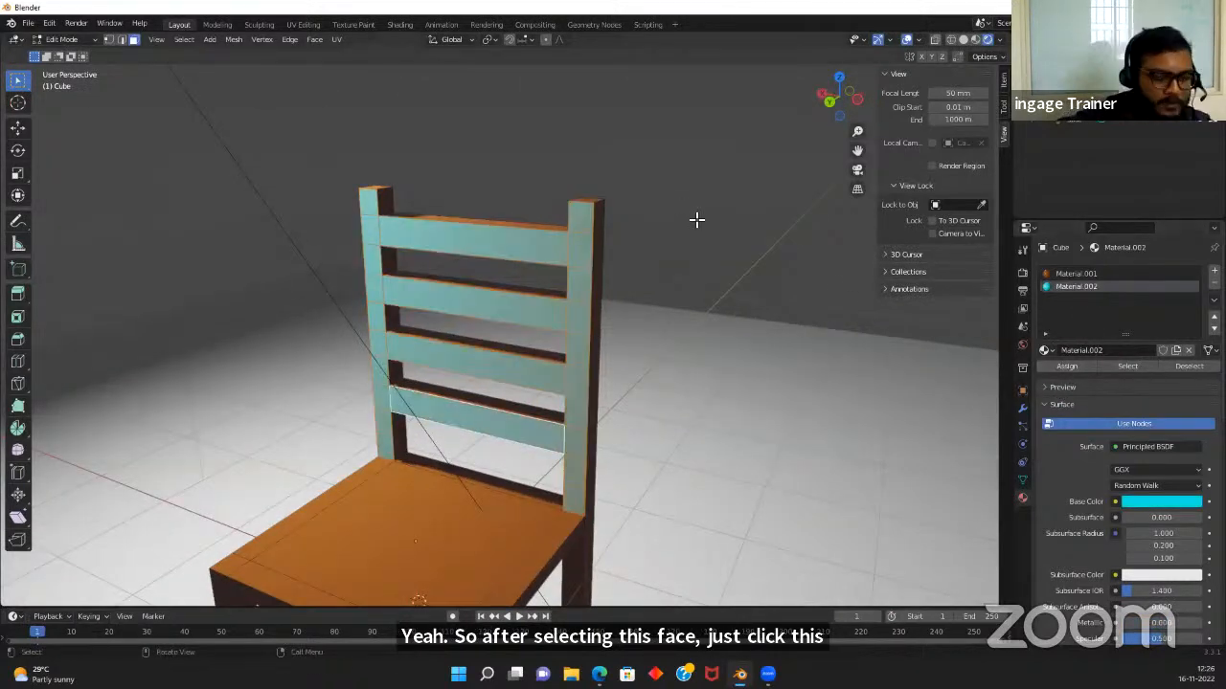
{"action": "key", "text": "Tab"}
{"action": "middle_click_drag", "start_coordinate": [649, 300], "coordinate": [423, 436]}
Assign Material.002 to the seat's inner top face in Edit Mode and return the chair to Object Mode
{"action": "key", "text": "Tab"}
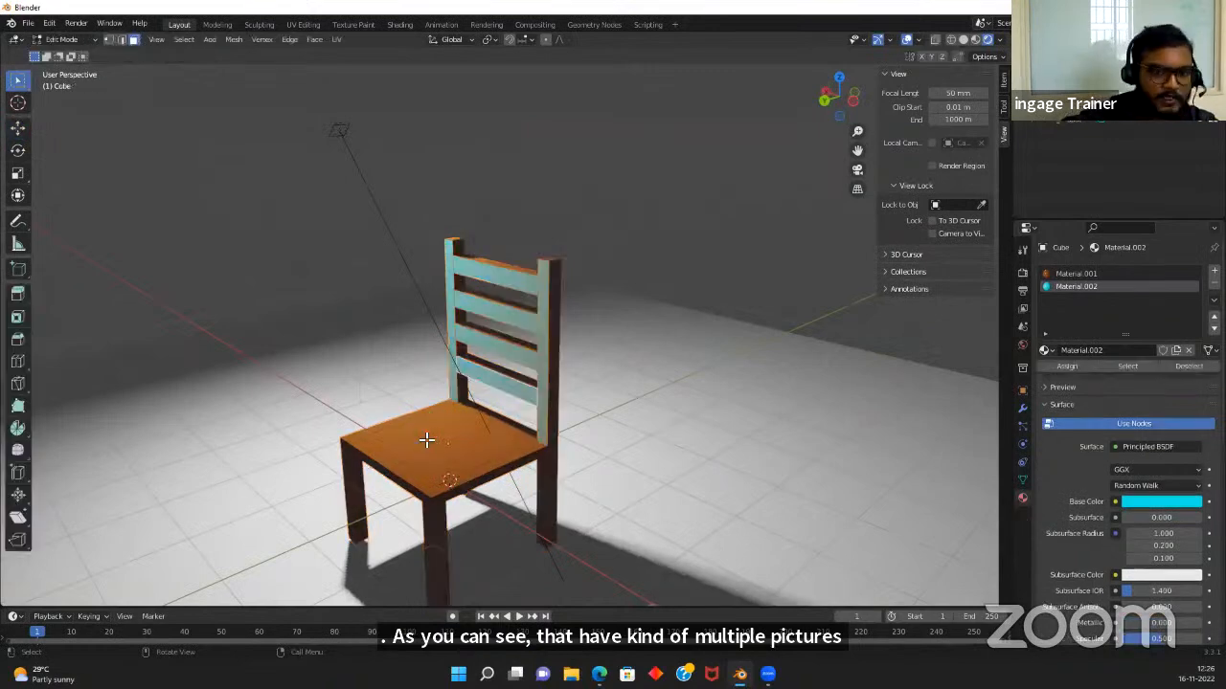
{"action": "left_click", "coordinate": [430, 433]}
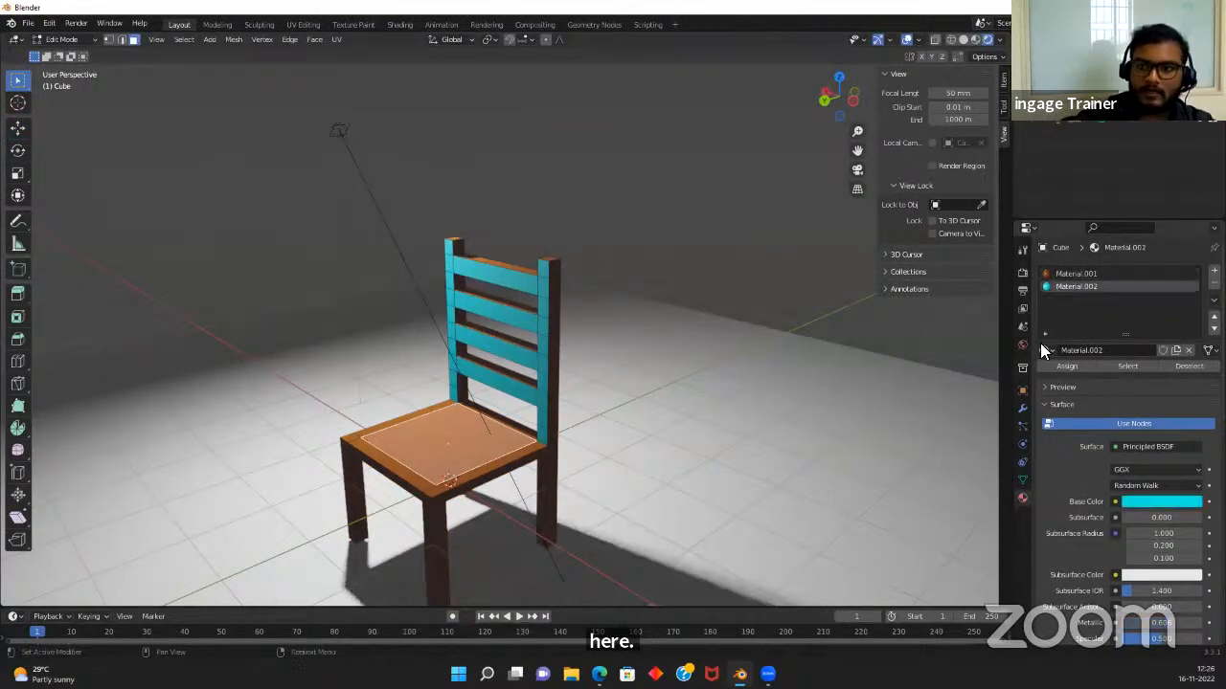
{"action": "left_click", "coordinate": [1051, 365]}
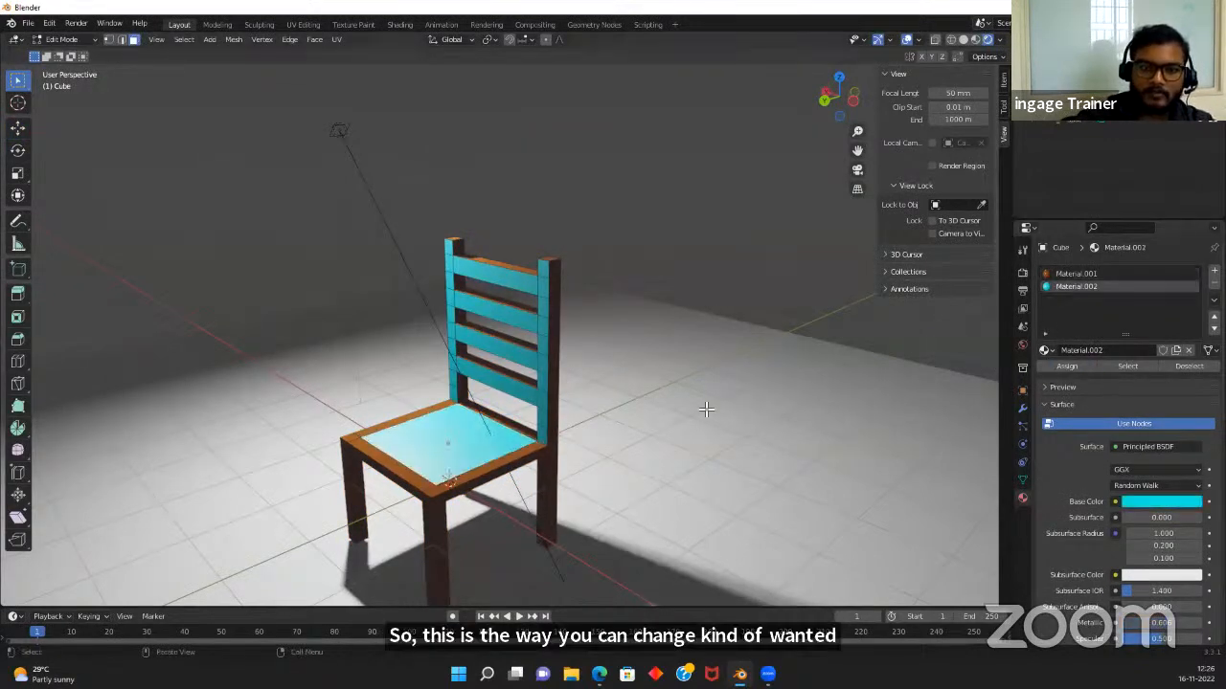
{"action": "middle_click_drag", "start_coordinate": [788, 389], "coordinate": [392, 356]}
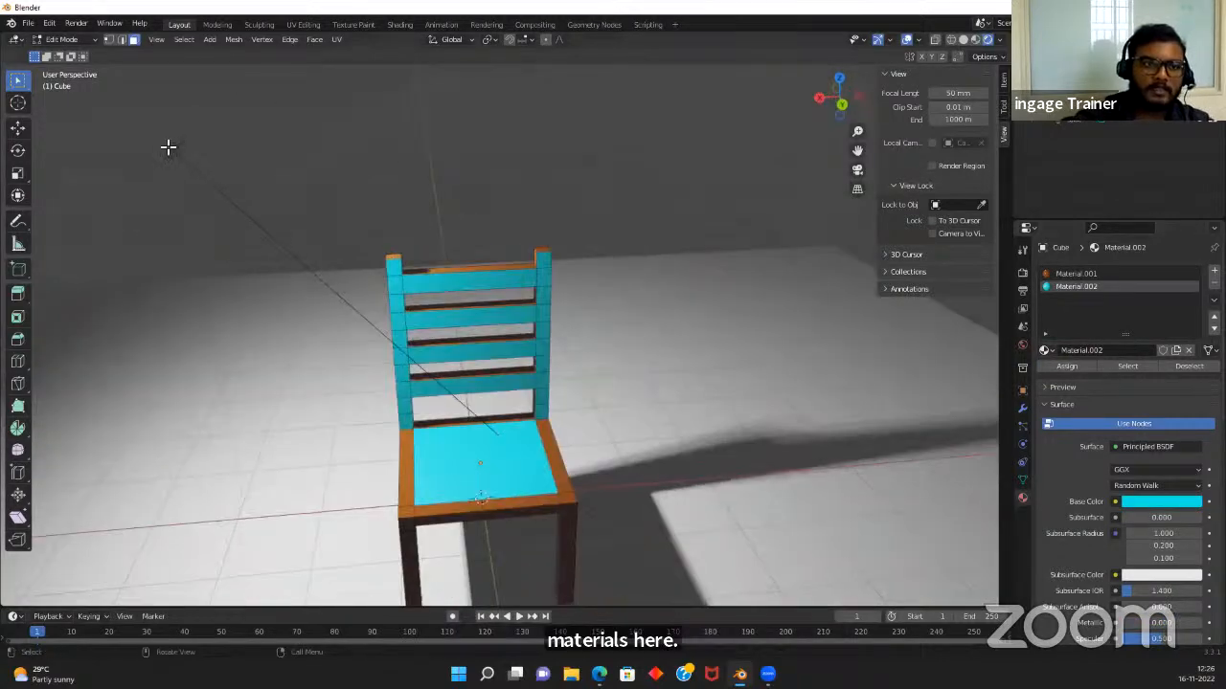
{"action": "scroll", "coordinate": [321, 175], "scroll_direction": "down", "scroll_amount": 2}
{"action": "key", "text": "Tab"}
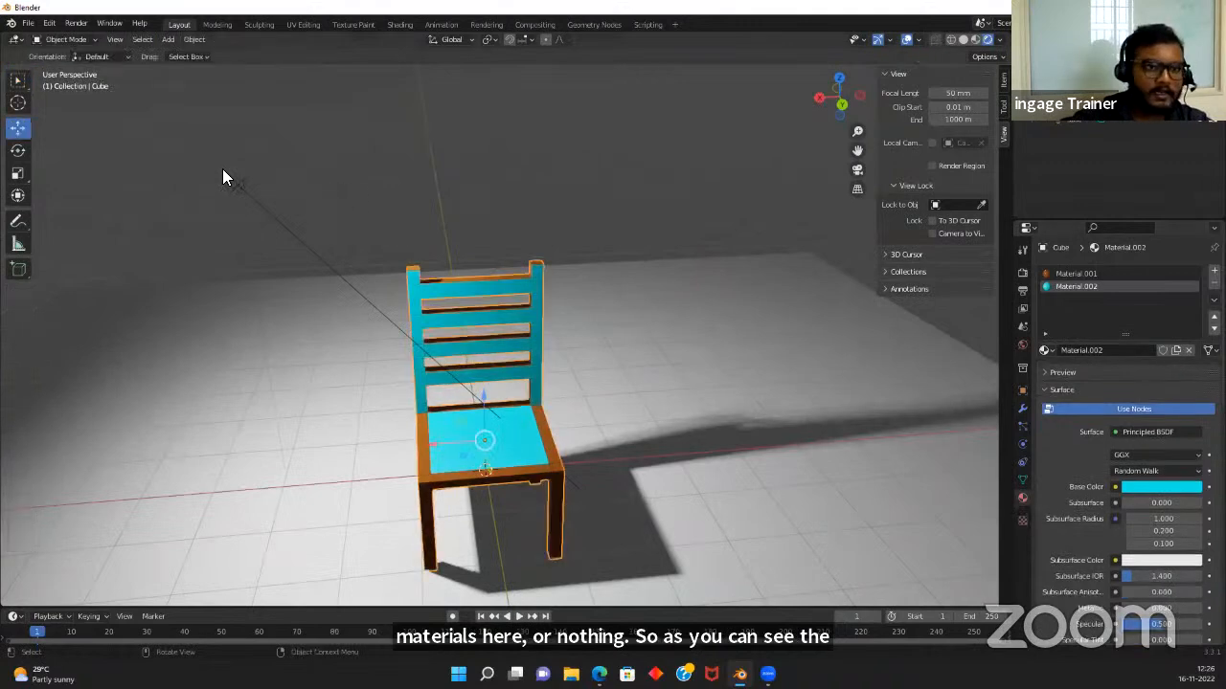
Move the light across to the back side of the chair and check the lighting through the camera view
{"action": "middle_click_drag", "start_coordinate": [394, 187], "coordinate": [278, 173]}
{"action": "left_click_drag", "start_coordinate": [411, 137], "coordinate": [611, 158]}
{"action": "middle_click_drag", "start_coordinate": [471, 343], "coordinate": [586, 396]}
{"action": "key", "text": "KP_1"}
{"action": "key", "text": "KP_1"}
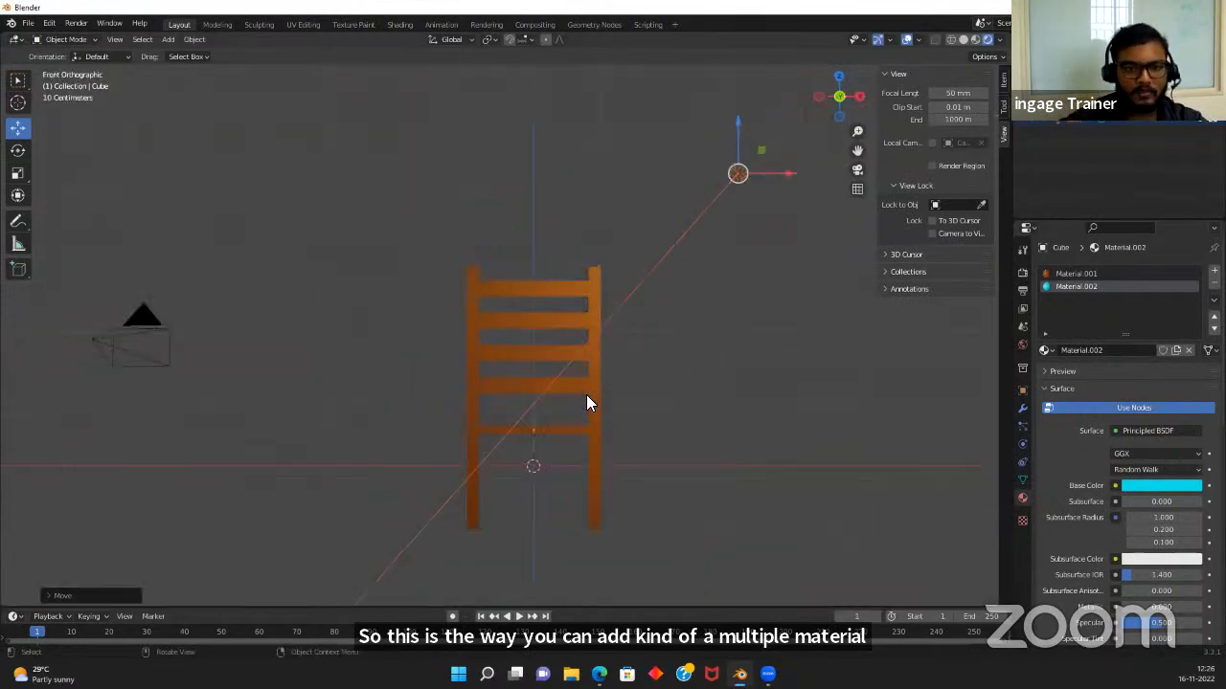
{"action": "key", "text": "KP_0"}
{"action": "scroll", "coordinate": [592, 331], "scroll_direction": "up", "scroll_amount": 5}
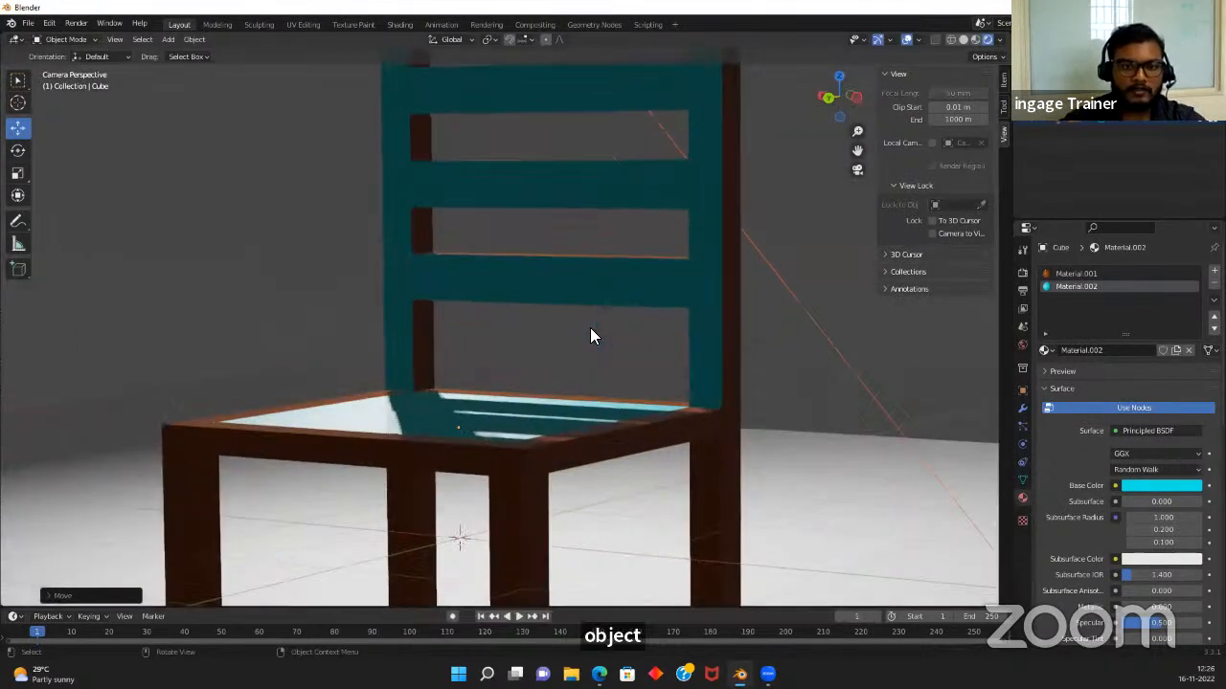
{"action": "scroll", "coordinate": [590, 327], "scroll_direction": "down", "scroll_amount": 5}
{"action": "scroll", "coordinate": [589, 327], "scroll_direction": "down", "scroll_amount": 2}
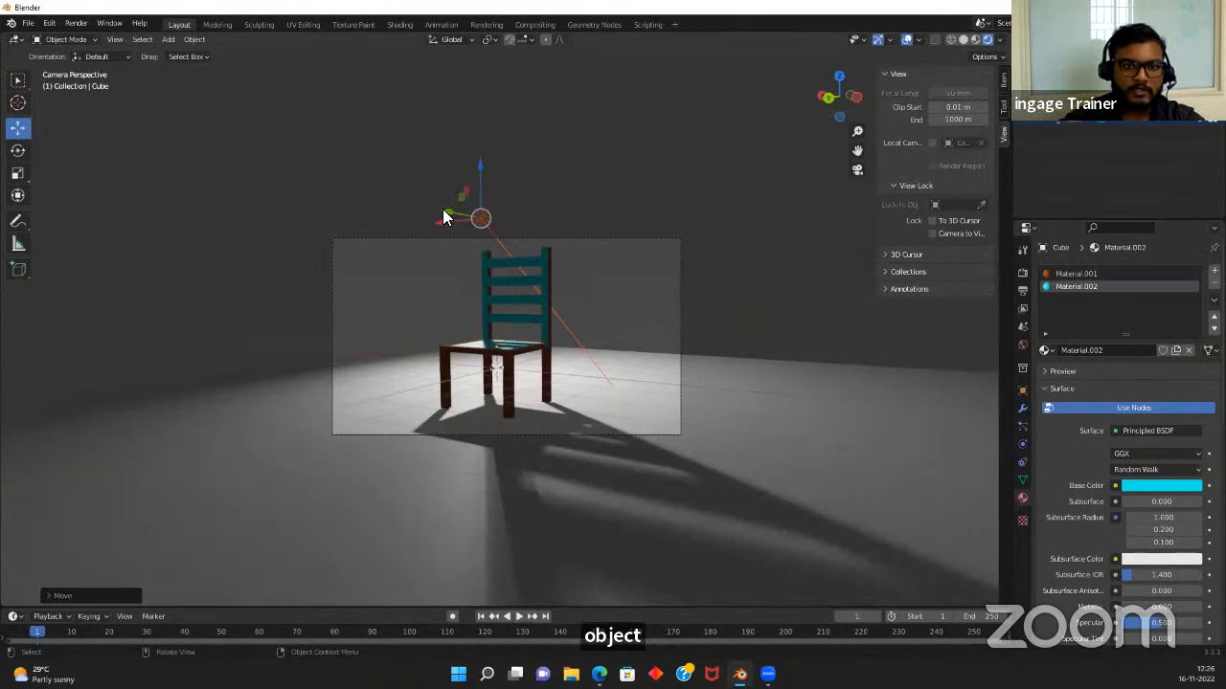
Move the light to the seat side of the chair so the cyan backrest and seat faces are lit in the camera view
{"action": "left_click_drag", "start_coordinate": [443, 210], "coordinate": [144, 273]}
{"action": "scroll", "coordinate": [519, 345], "scroll_direction": "up", "scroll_amount": 5}
{"action": "scroll", "coordinate": [569, 339], "scroll_direction": "down", "scroll_amount": 4}
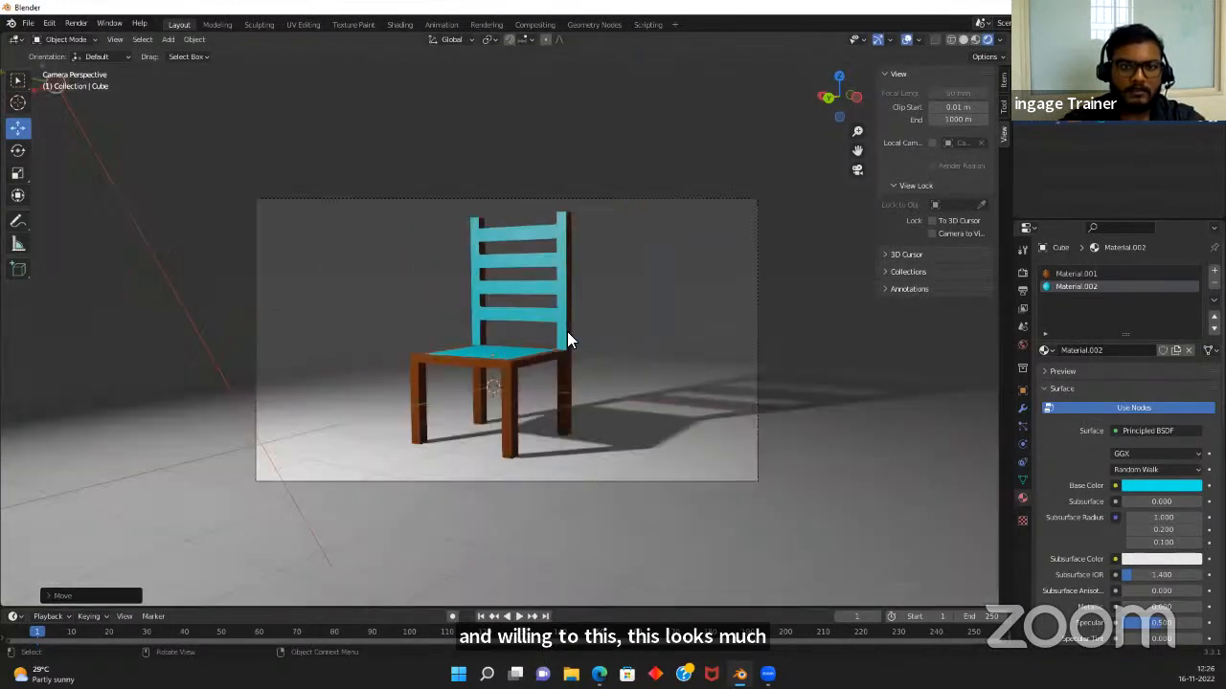
Select the chair, set the base color of Material.002 to black, and inspect the seat and backrest up close
{"action": "scroll", "coordinate": [561, 336], "scroll_direction": "up", "scroll_amount": 2}
{"action": "middle_click_drag", "start_coordinate": [558, 334], "coordinate": [490, 340]}
{"action": "left_click", "coordinate": [490, 340]}
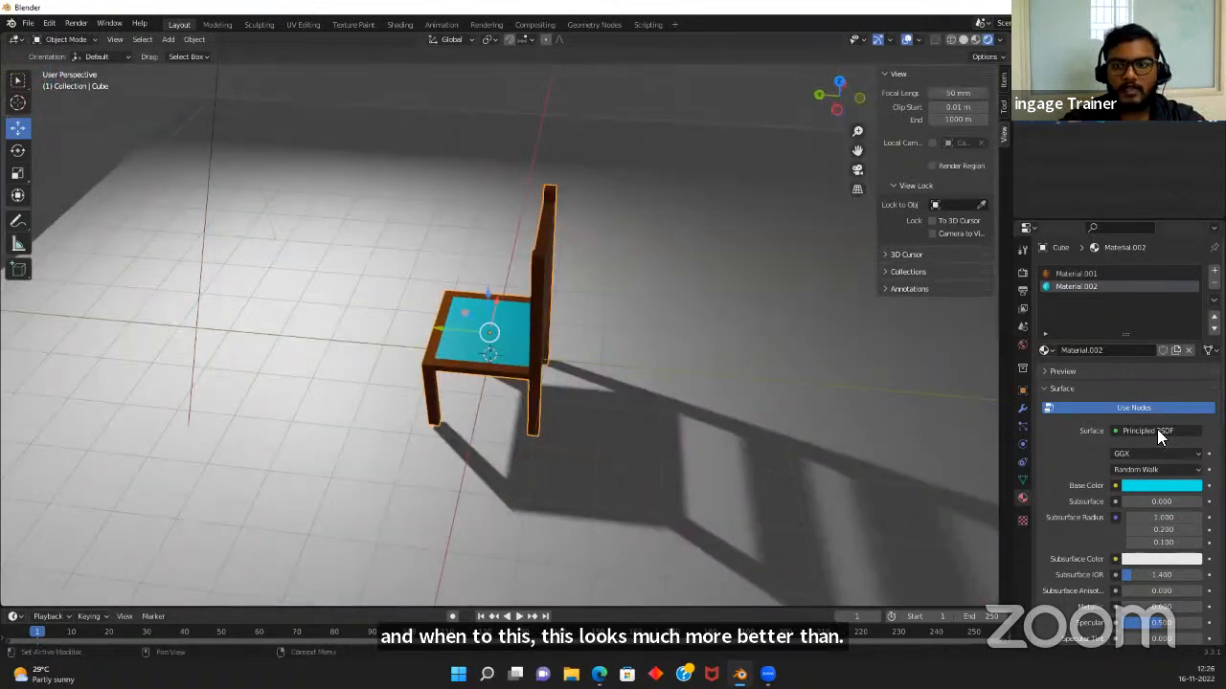
{"action": "left_click", "coordinate": [1161, 486]}
{"action": "left_click_drag", "start_coordinate": [1117, 331], "coordinate": [1106, 382]}
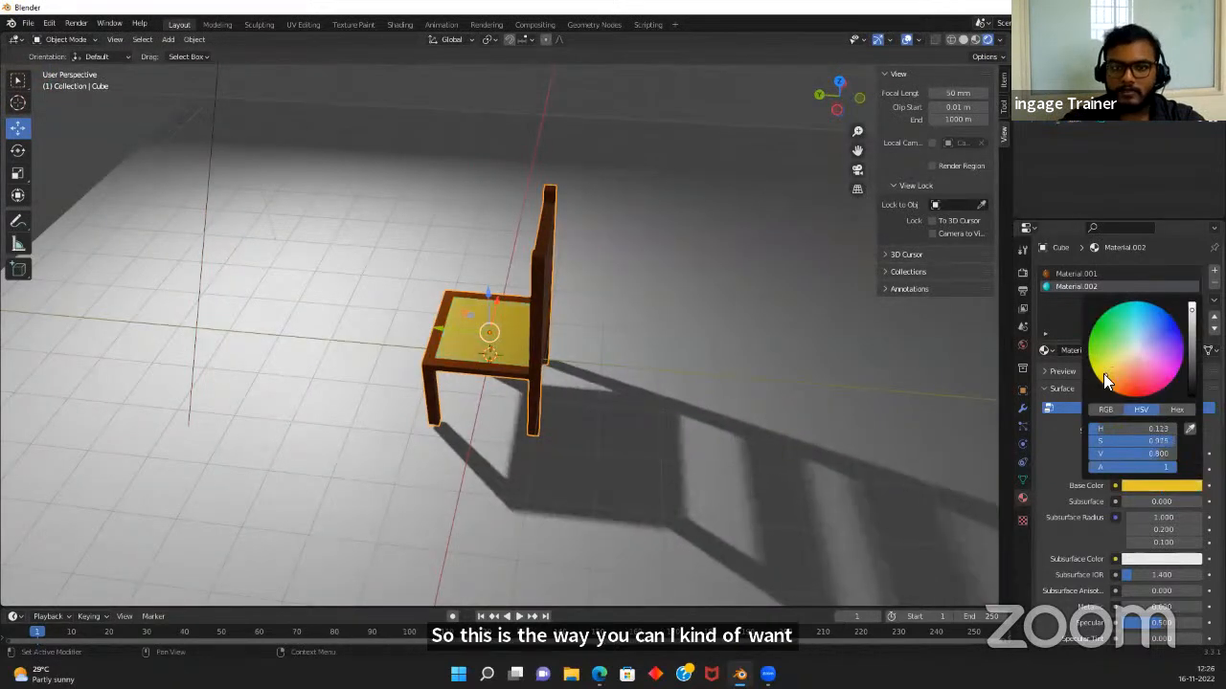
{"action": "left_click_drag", "start_coordinate": [1191, 314], "coordinate": [1191, 396]}
{"action": "left_click", "coordinate": [708, 366]}
{"action": "middle_click_drag", "start_coordinate": [709, 366], "coordinate": [536, 356]}
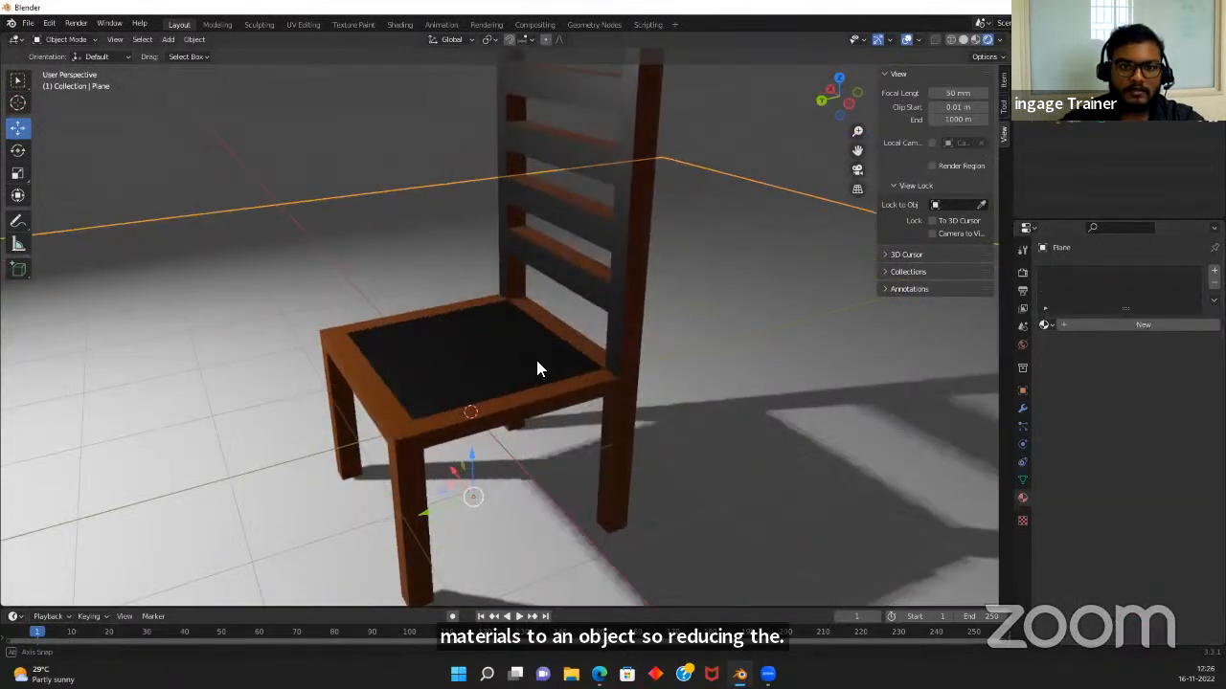
Reselect the chair and change the base color of Material.002 to a light peach at a value of 1.000
{"action": "left_click", "coordinate": [531, 356]}
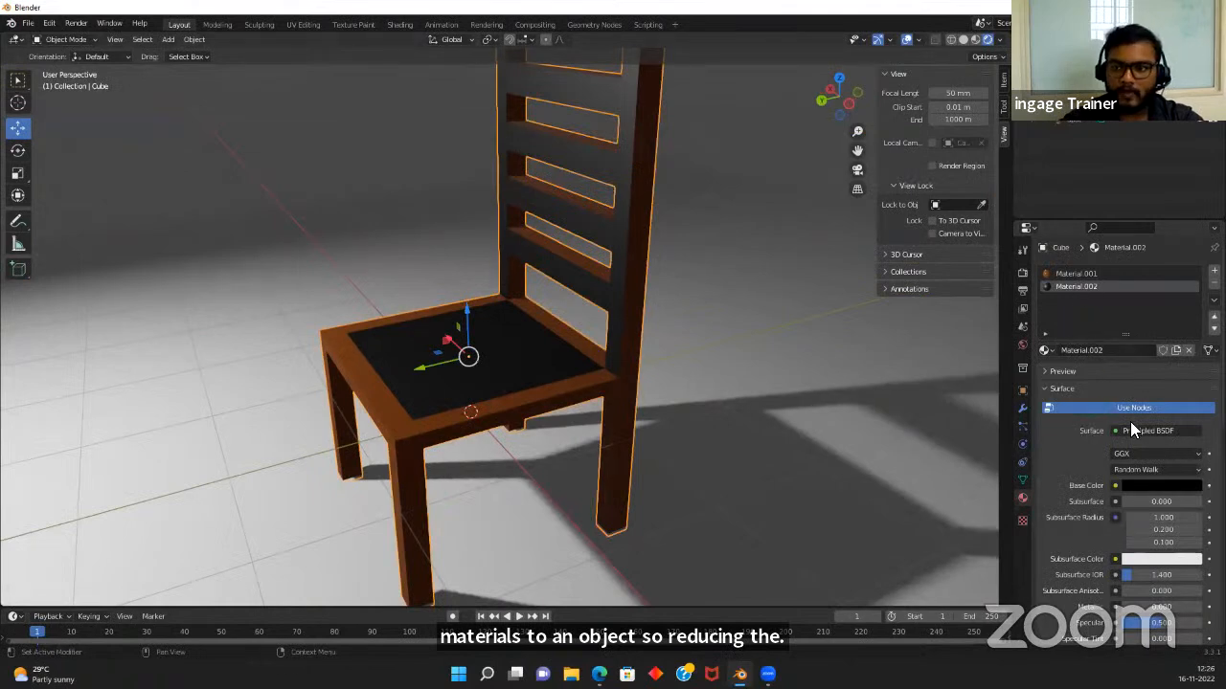
{"action": "left_click", "coordinate": [1140, 487]}
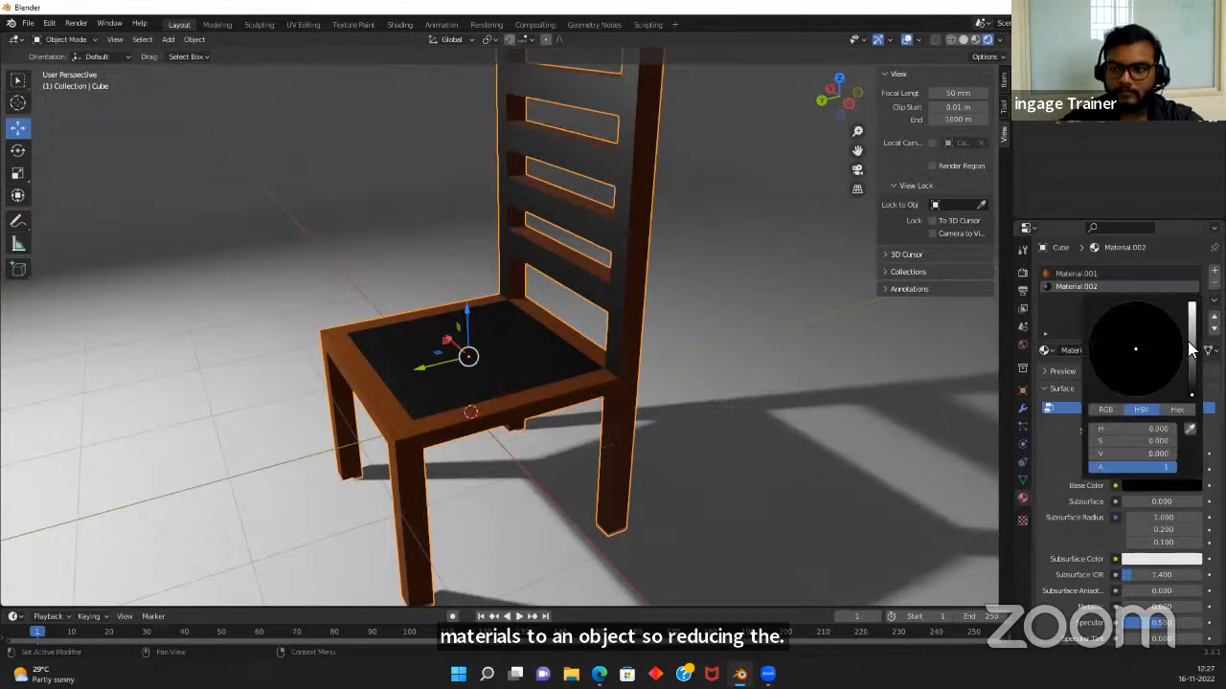
{"action": "left_click_drag", "start_coordinate": [1190, 350], "coordinate": [1191, 304]}
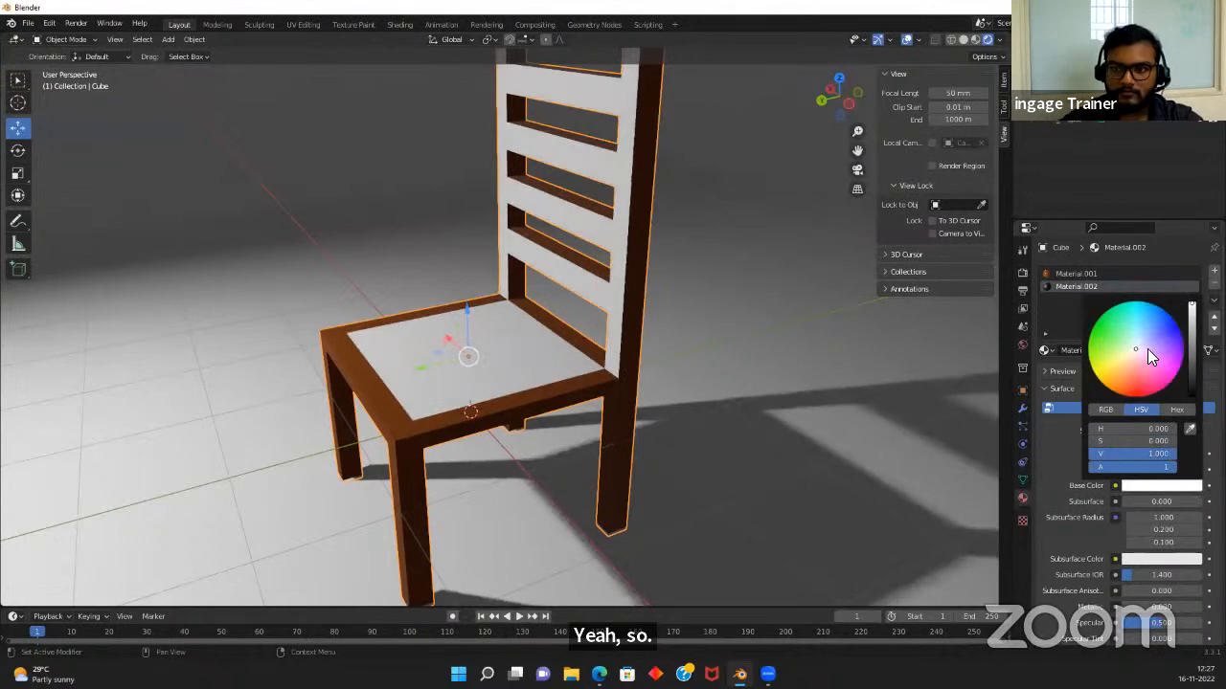
{"action": "left_click_drag", "start_coordinate": [1149, 356], "coordinate": [1125, 373]}
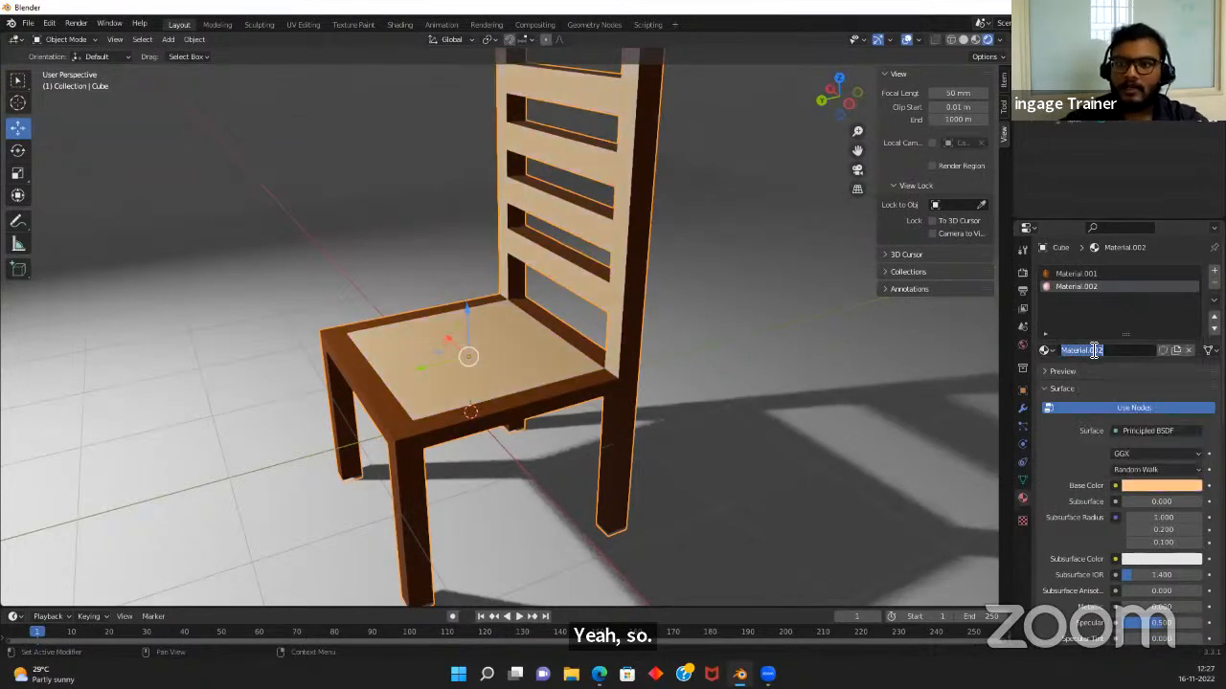
Rename the peach Material.002 as Chair_MAterial
{"action": "type", "text": "c"}
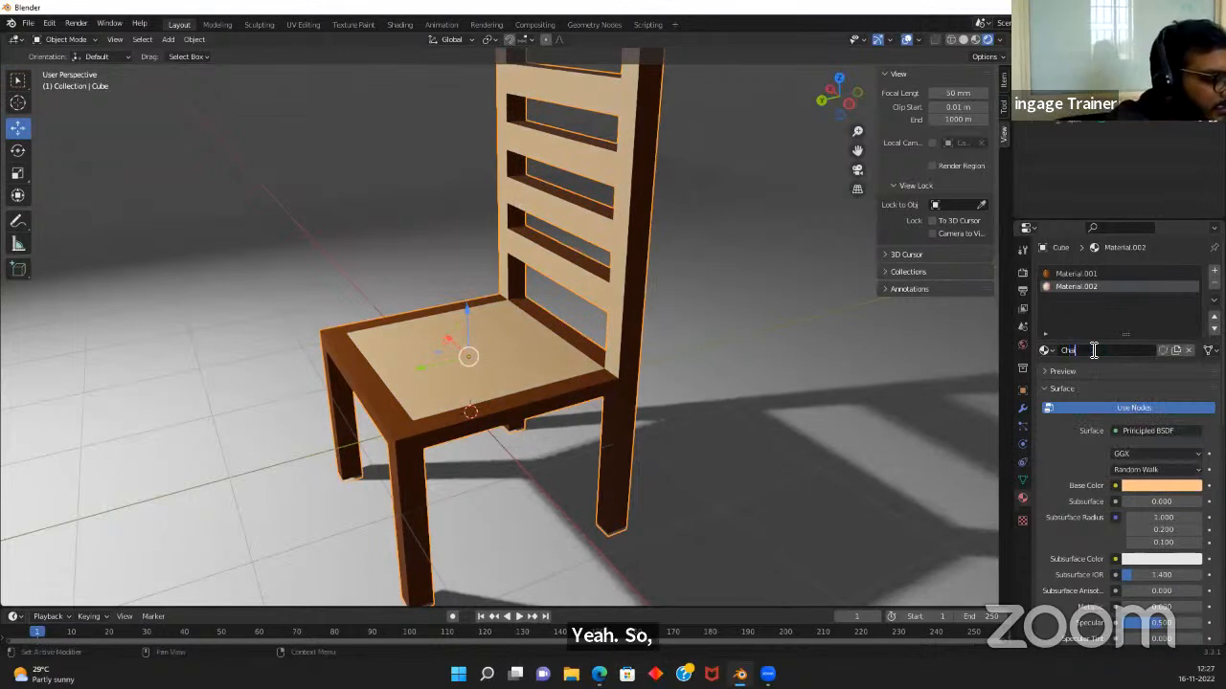
{"action": "type", "text": "hair"}
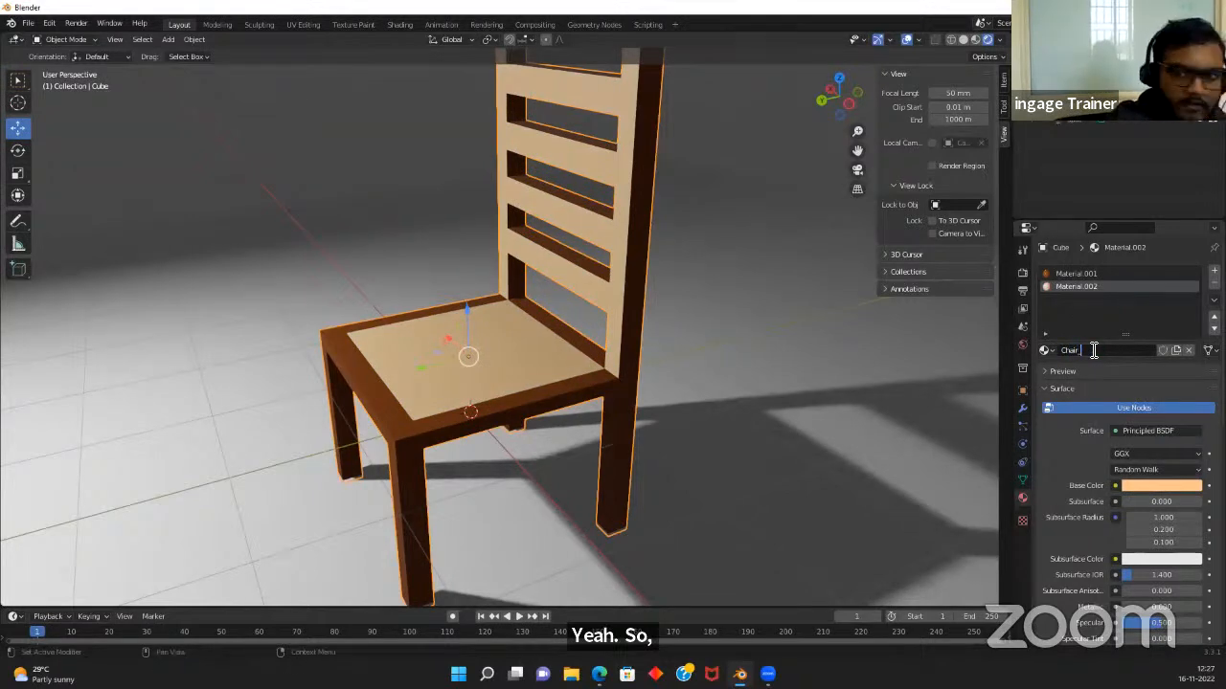
{"action": "type", "text": "_Material"}
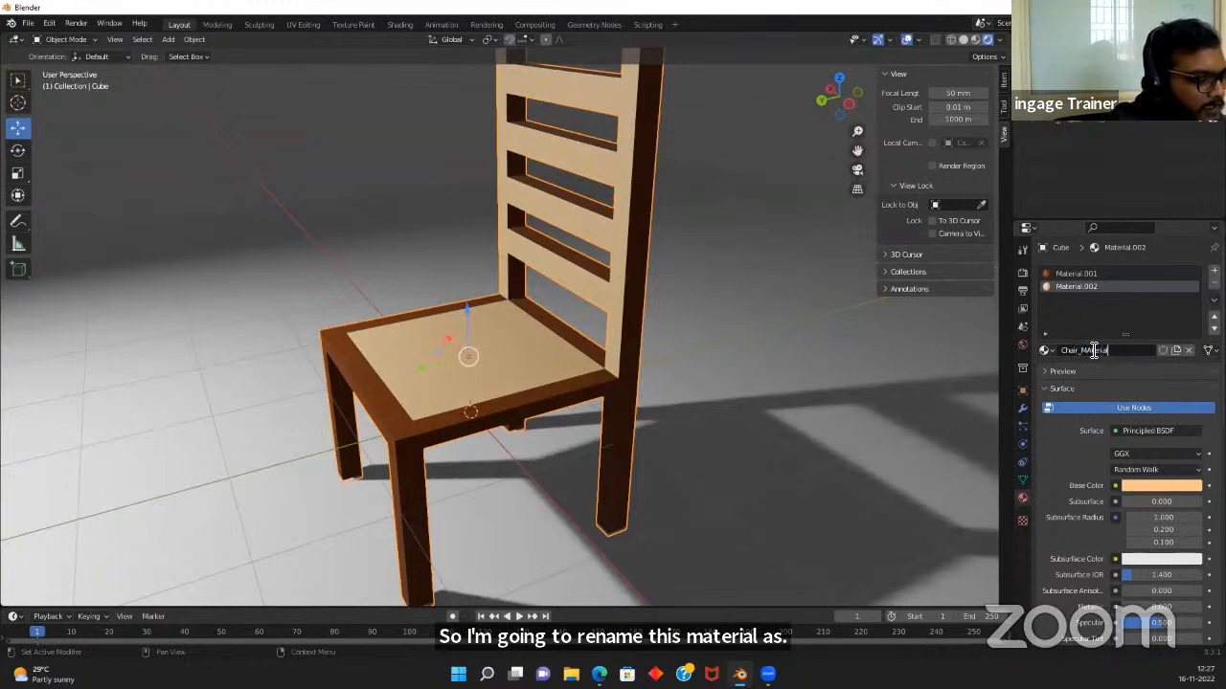
{"action": "key", "text": "Return"}
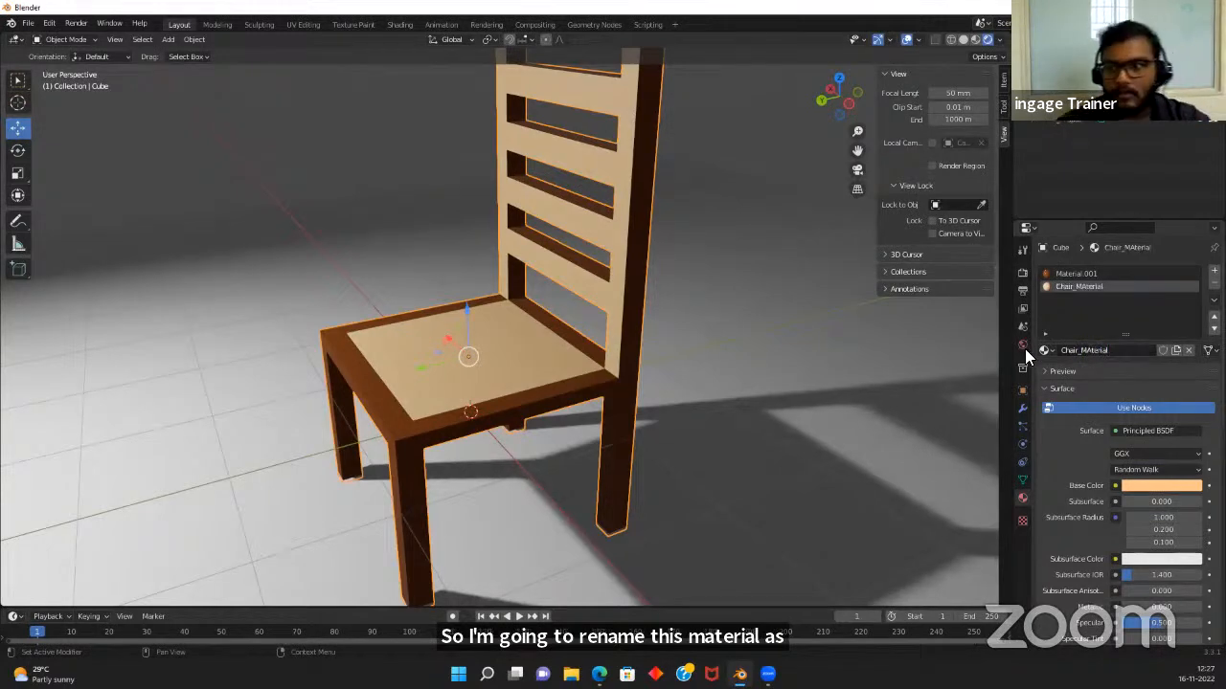
Rename the chair's brown Material.001 as Main_Chair and reselect the Chair_MAterial slot
{"action": "left_click", "coordinate": [1088, 275]}
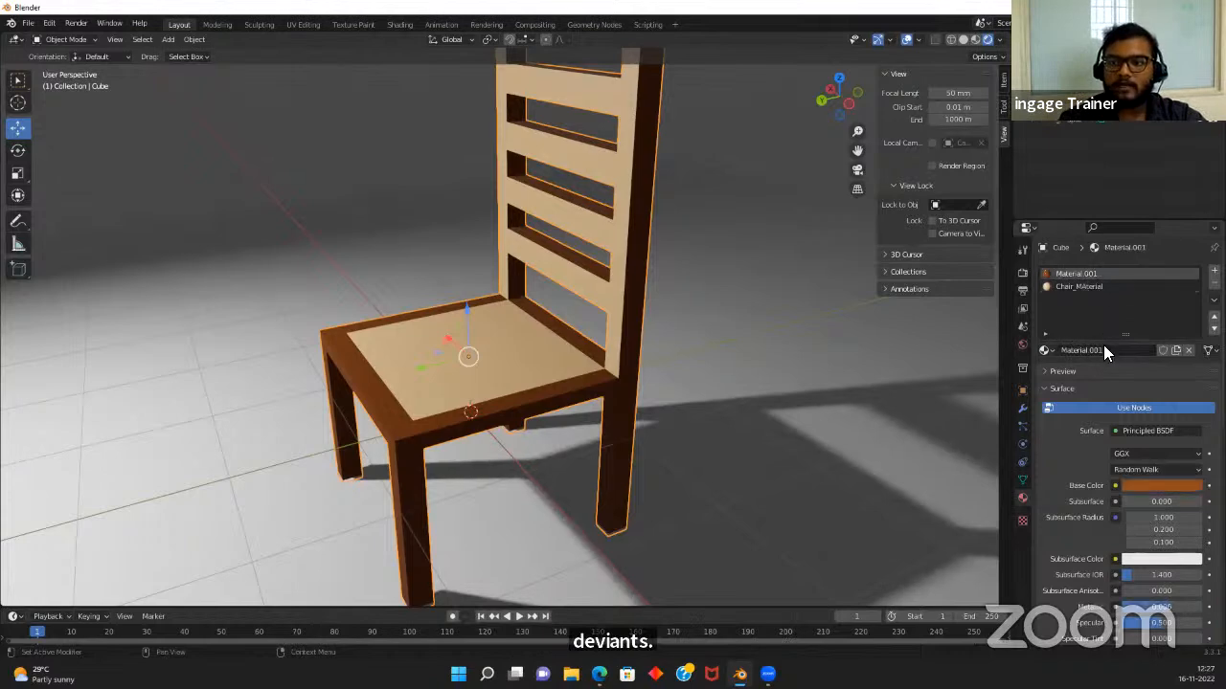
{"action": "type", "text": "C"}
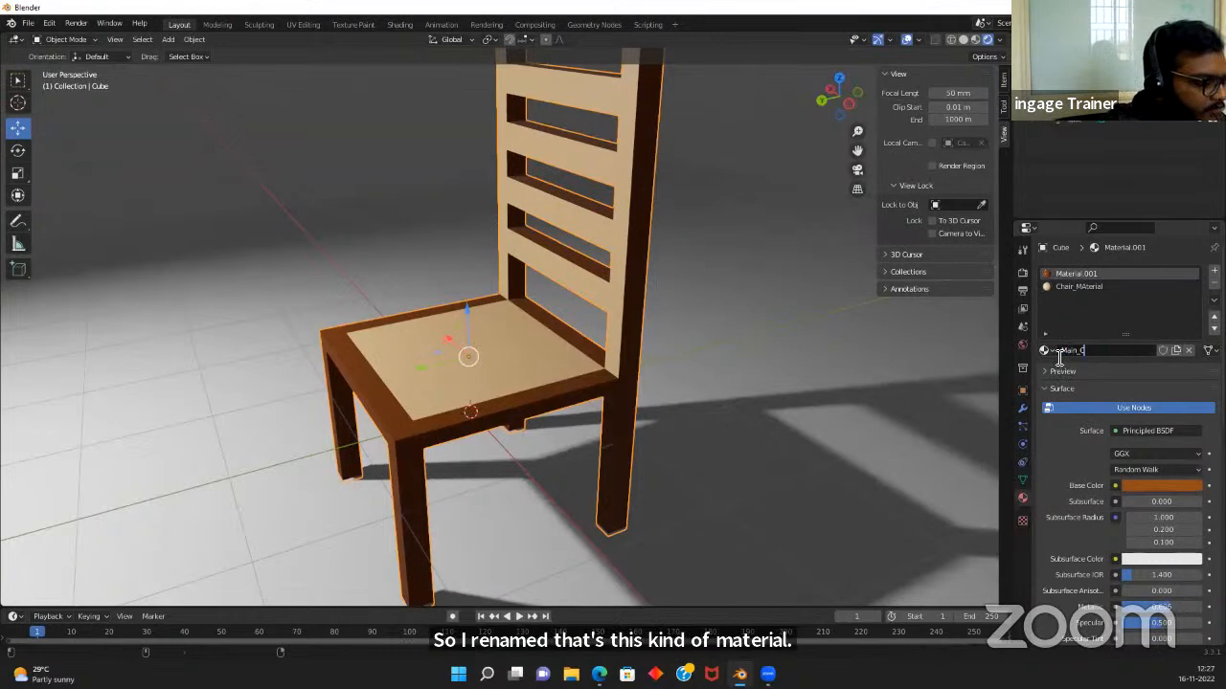
{"action": "type", "text": "hai_Cha"}
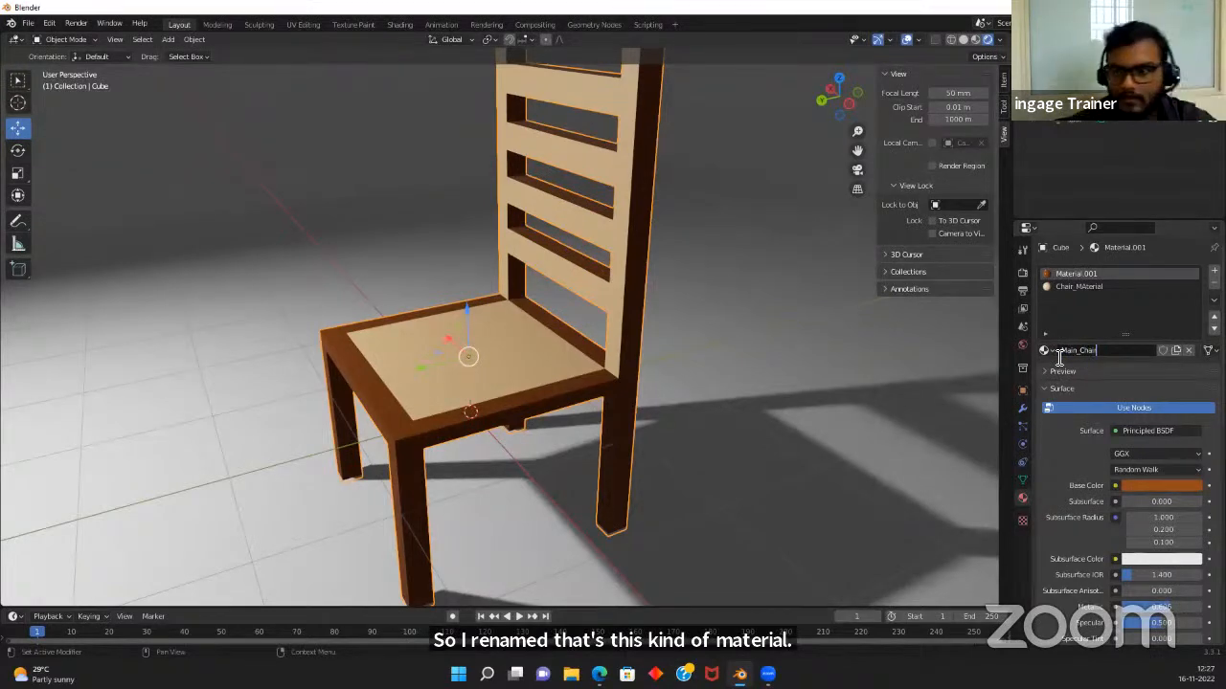
{"action": "type", "text": "ir"}
{"action": "key", "text": "Return"}
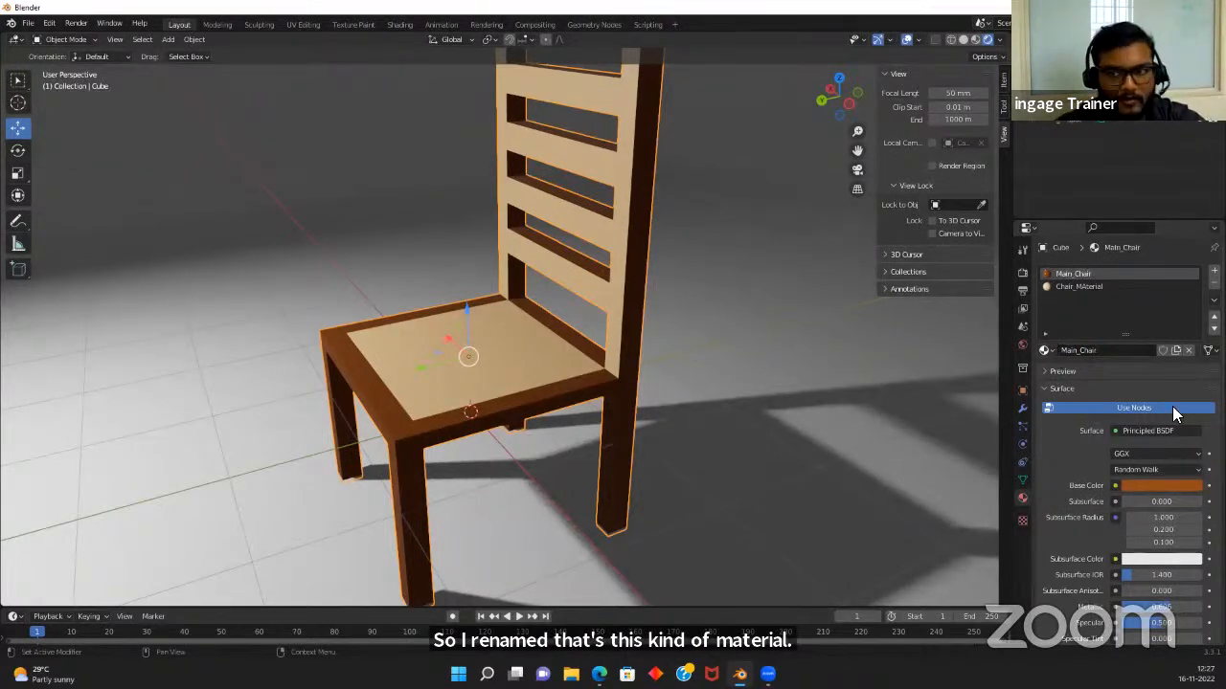
{"action": "left_click", "coordinate": [1088, 287]}
Select the floor plane, create a new material for it and set its base color to black
{"action": "scroll", "coordinate": [544, 295], "scroll_direction": "down", "scroll_amount": 8}
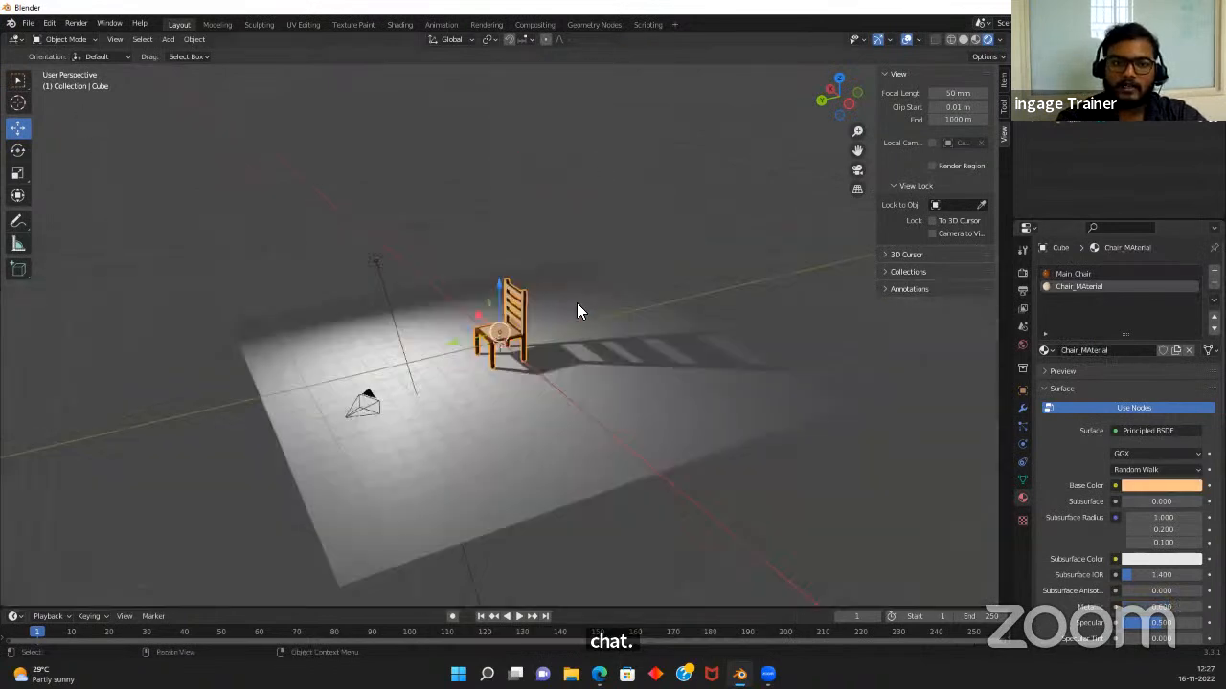
{"action": "left_click", "coordinate": [636, 382]}
{"action": "left_click", "coordinate": [1066, 324]}
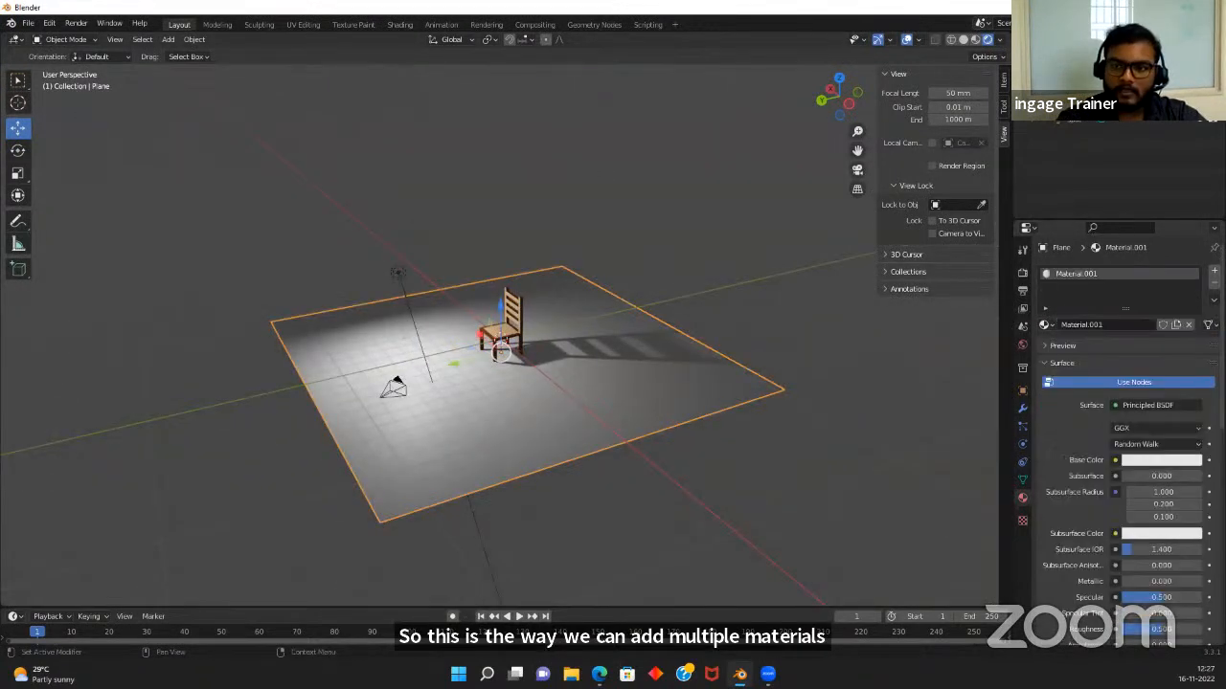
{"action": "left_click", "coordinate": [1141, 458]}
{"action": "left_click_drag", "start_coordinate": [1192, 304], "coordinate": [1191, 368]}
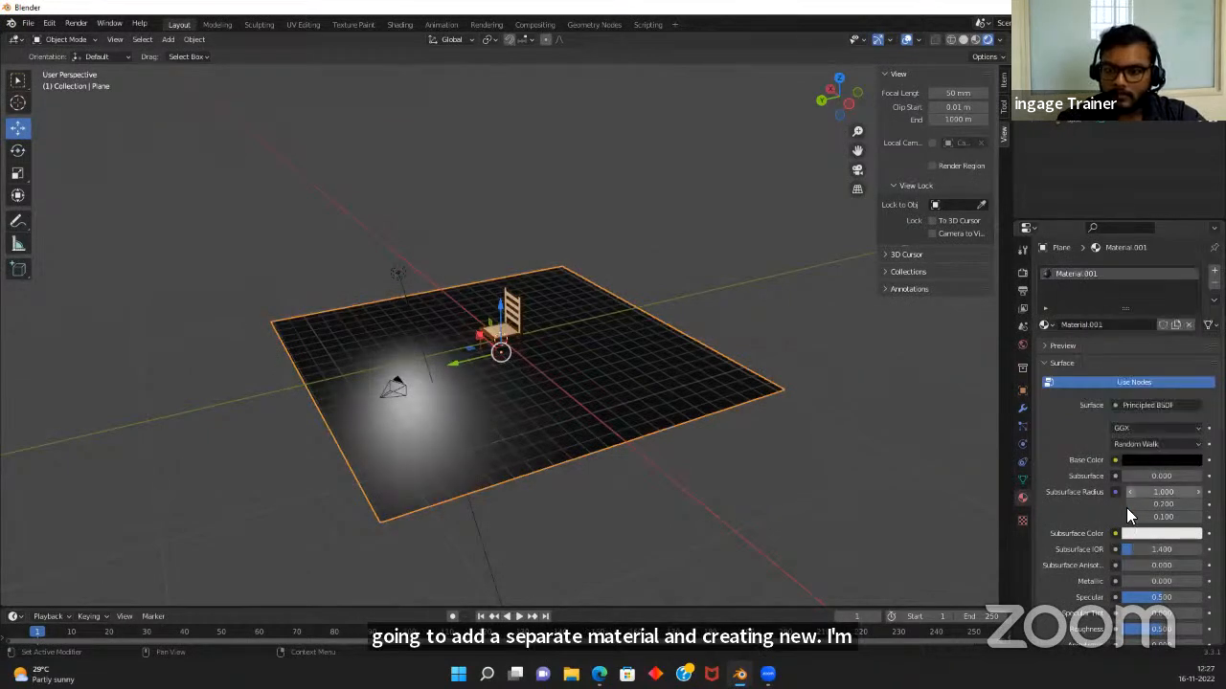
Set the floor material's Metallic to 1.000 and its Roughness to about 0.78
{"action": "scroll", "coordinate": [1128, 550], "scroll_direction": "down", "scroll_amount": 1}
{"action": "left_click_drag", "start_coordinate": [1128, 556], "coordinate": [1179, 575]}
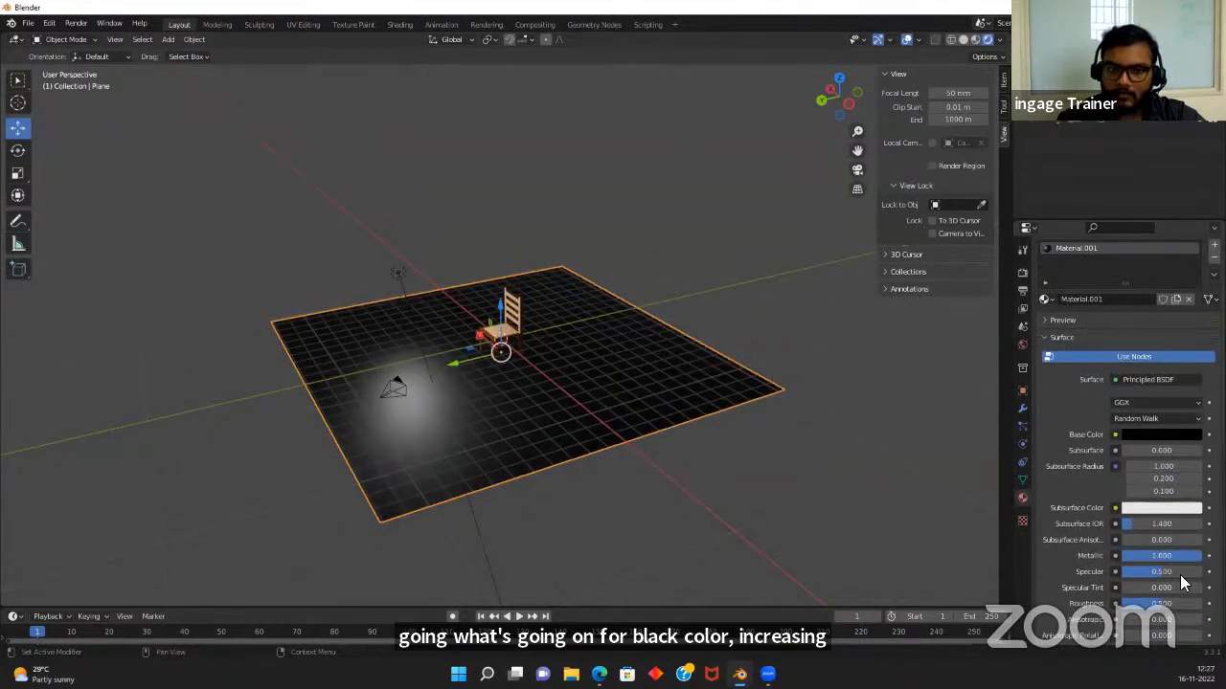
{"action": "scroll", "coordinate": [1179, 574], "scroll_direction": "down", "scroll_amount": 2}
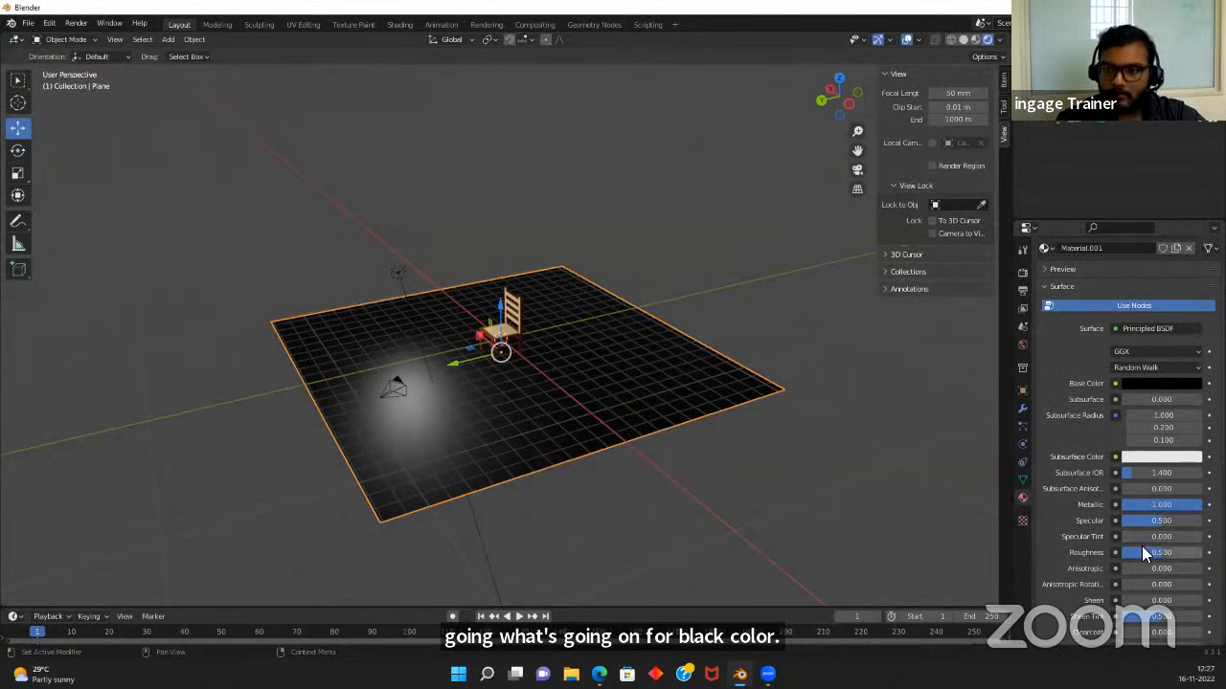
{"action": "left_click_drag", "start_coordinate": [1141, 551], "coordinate": [1185, 552]}
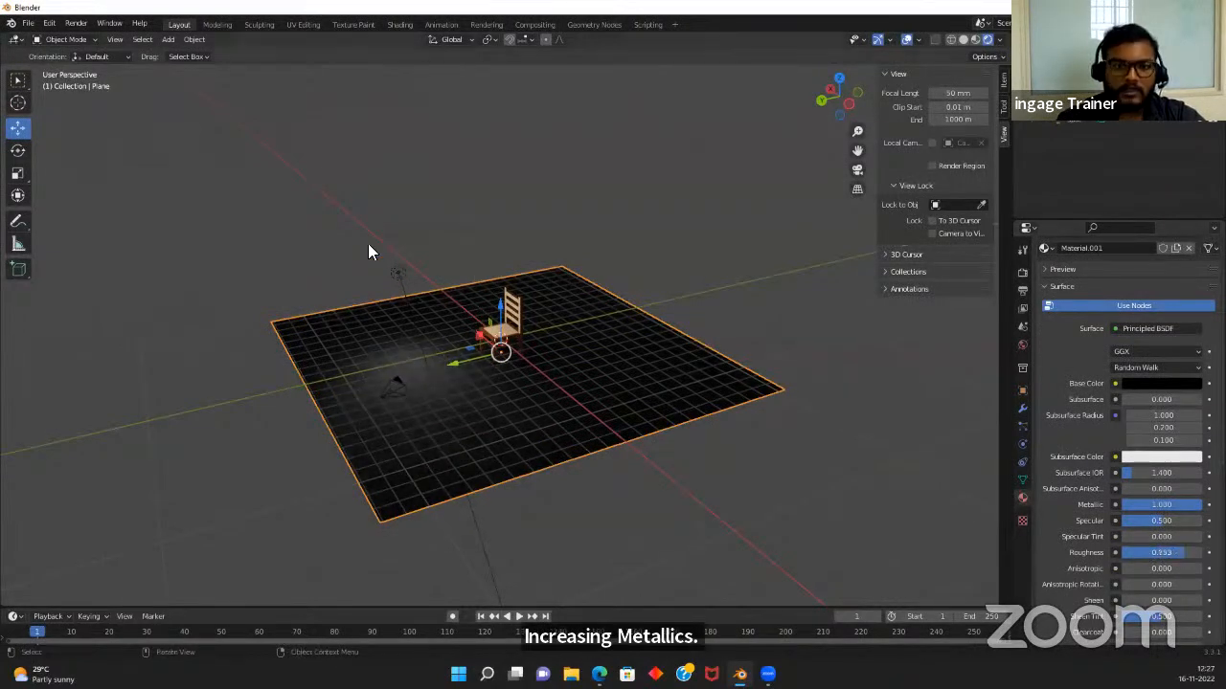
Examine the chair on the black floor through the camera, both close up and from farther away
{"action": "scroll", "coordinate": [606, 343], "scroll_direction": "up", "scroll_amount": 6}
{"action": "key", "text": "KP_0"}
{"action": "scroll", "coordinate": [615, 277], "scroll_direction": "down", "scroll_amount": 3}
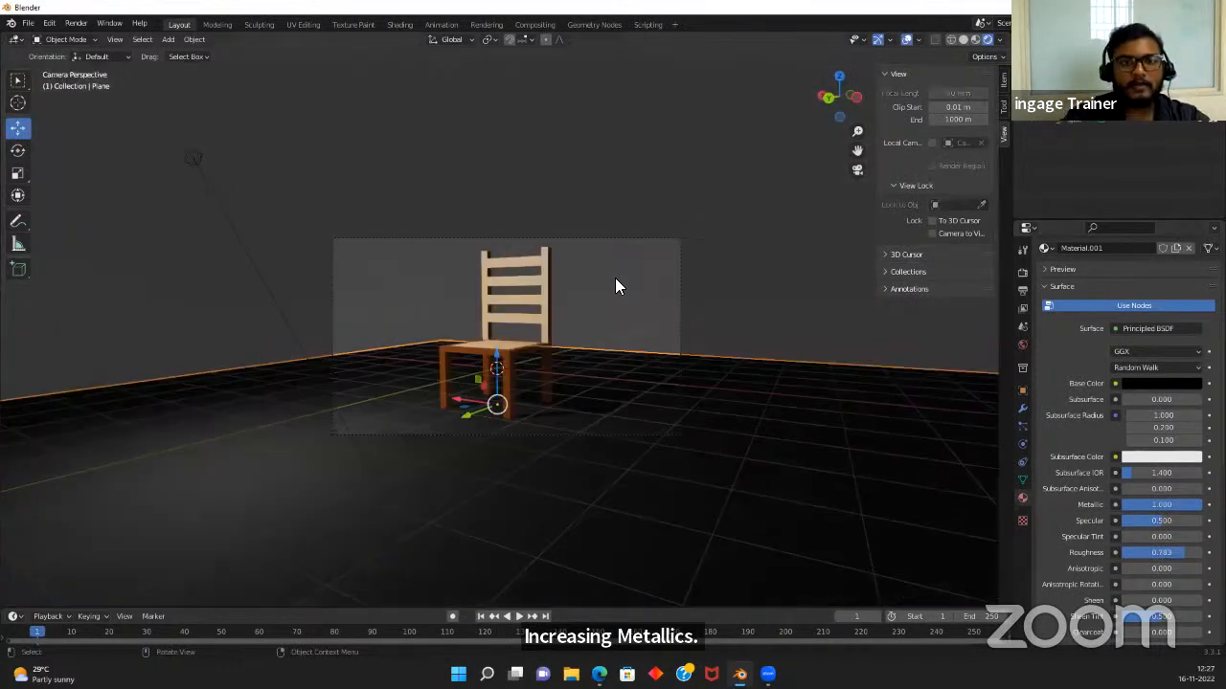
{"action": "scroll", "coordinate": [611, 282], "scroll_direction": "up", "scroll_amount": 3}
{"action": "scroll", "coordinate": [575, 280], "scroll_direction": "down", "scroll_amount": 4}
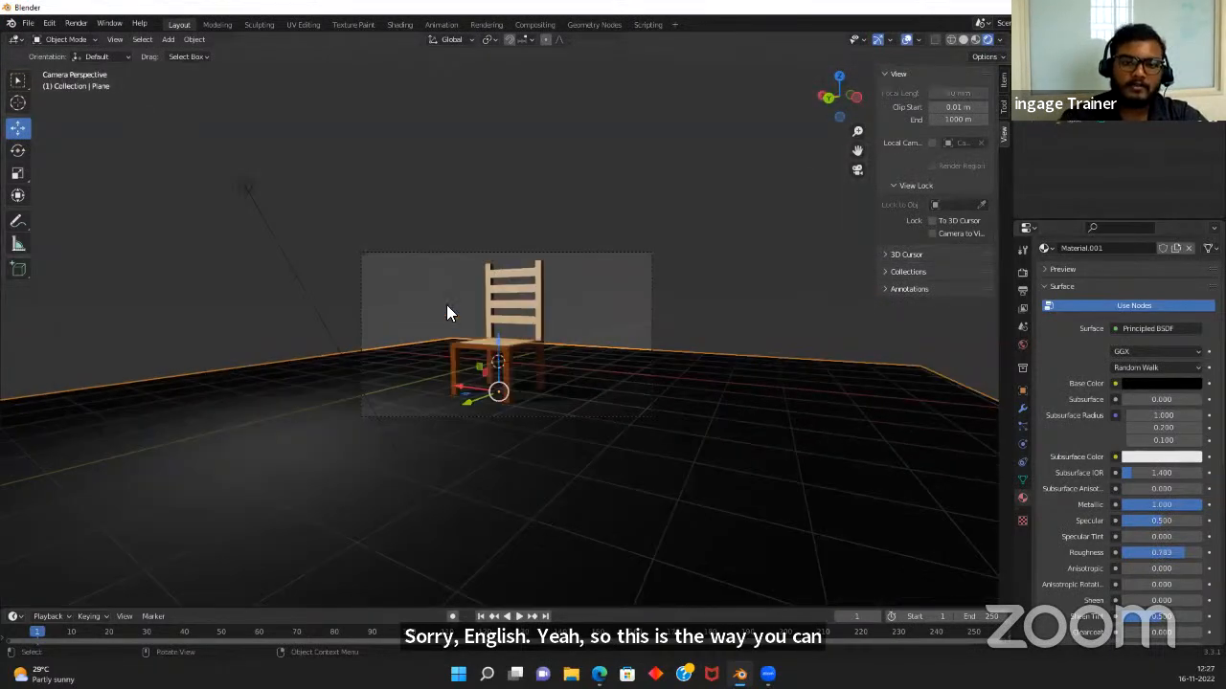
{"action": "scroll", "coordinate": [537, 287], "scroll_direction": "up", "scroll_amount": 3}
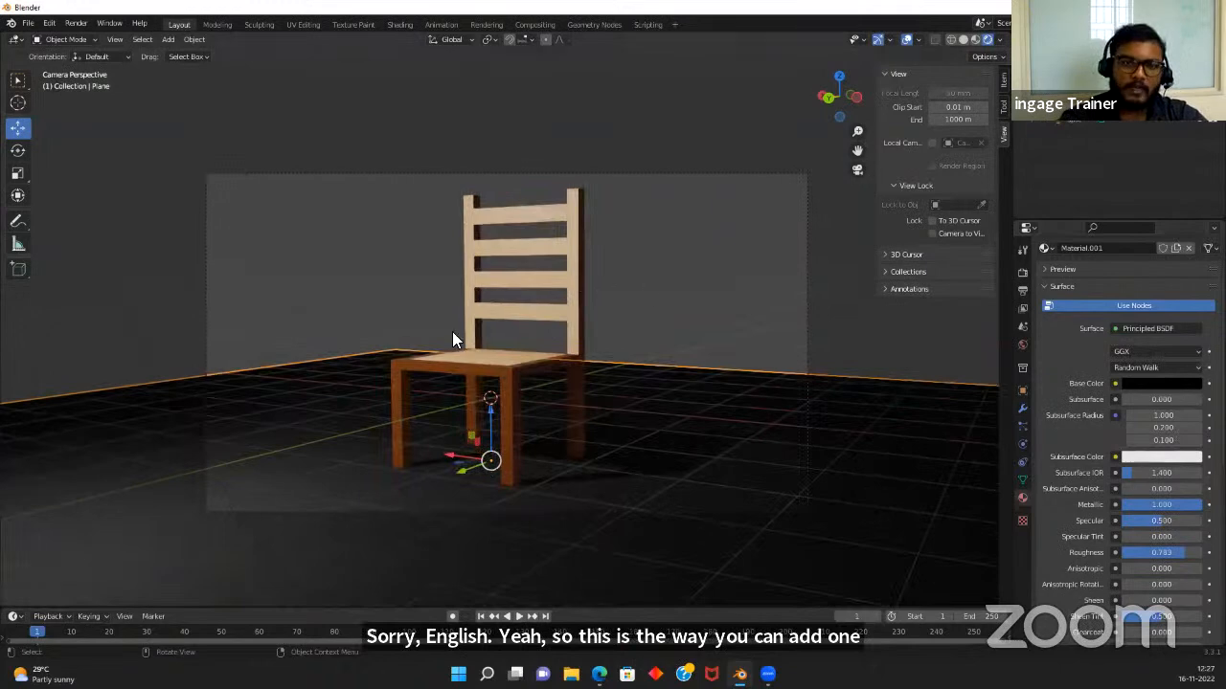
{"action": "scroll", "coordinate": [553, 285], "scroll_direction": "down", "scroll_amount": 4}
{"action": "scroll", "coordinate": [561, 265], "scroll_direction": "up", "scroll_amount": 4}
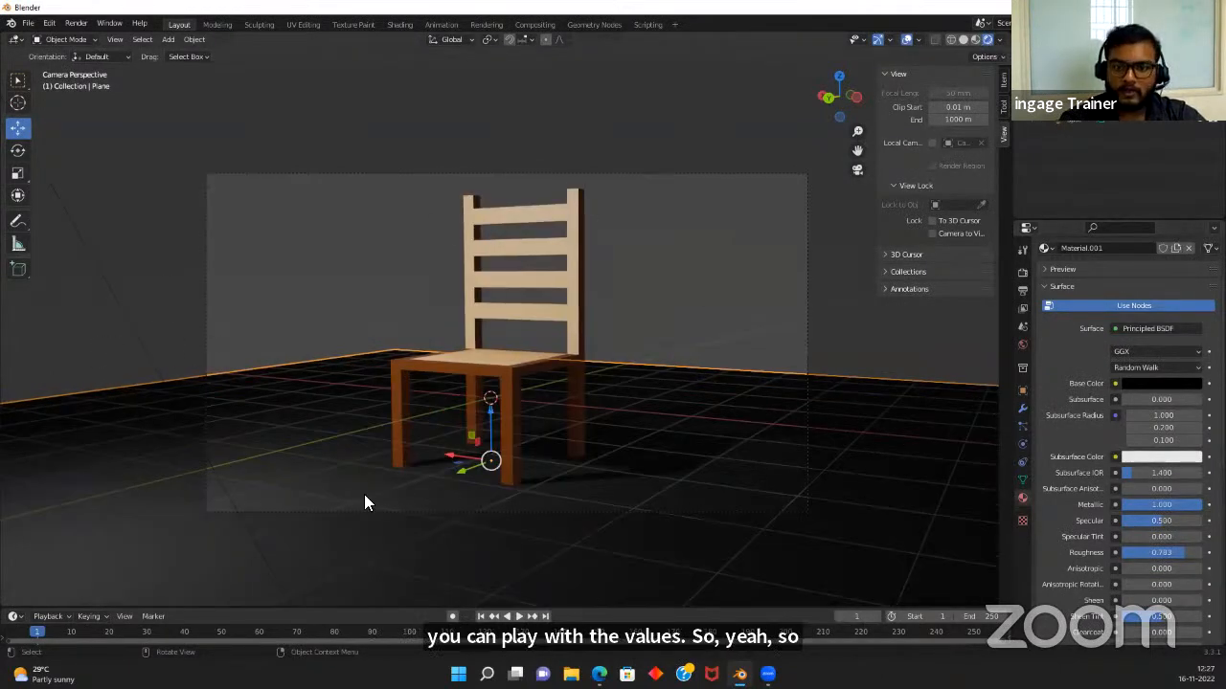
{"action": "scroll", "coordinate": [464, 265], "scroll_direction": "up", "scroll_amount": 2}
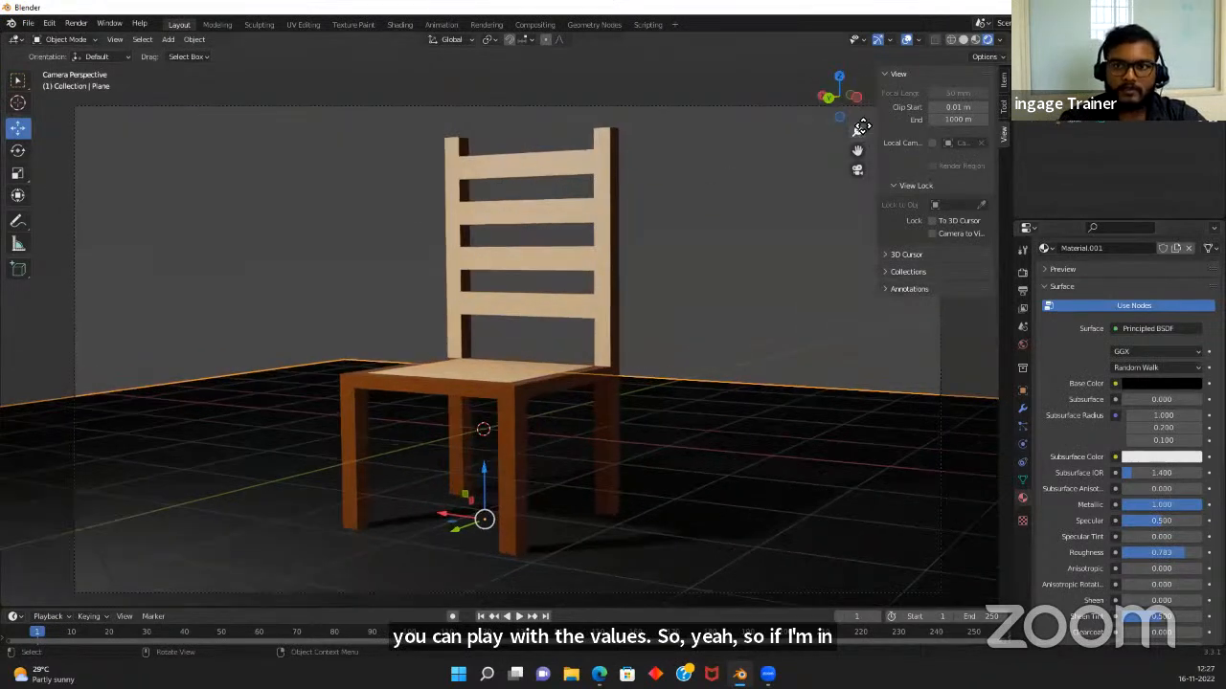
Hide the viewport sidebar and recenter the camera frame so the chair fills the viewport
{"action": "left_click_drag", "start_coordinate": [877, 134], "coordinate": [1035, 153]}
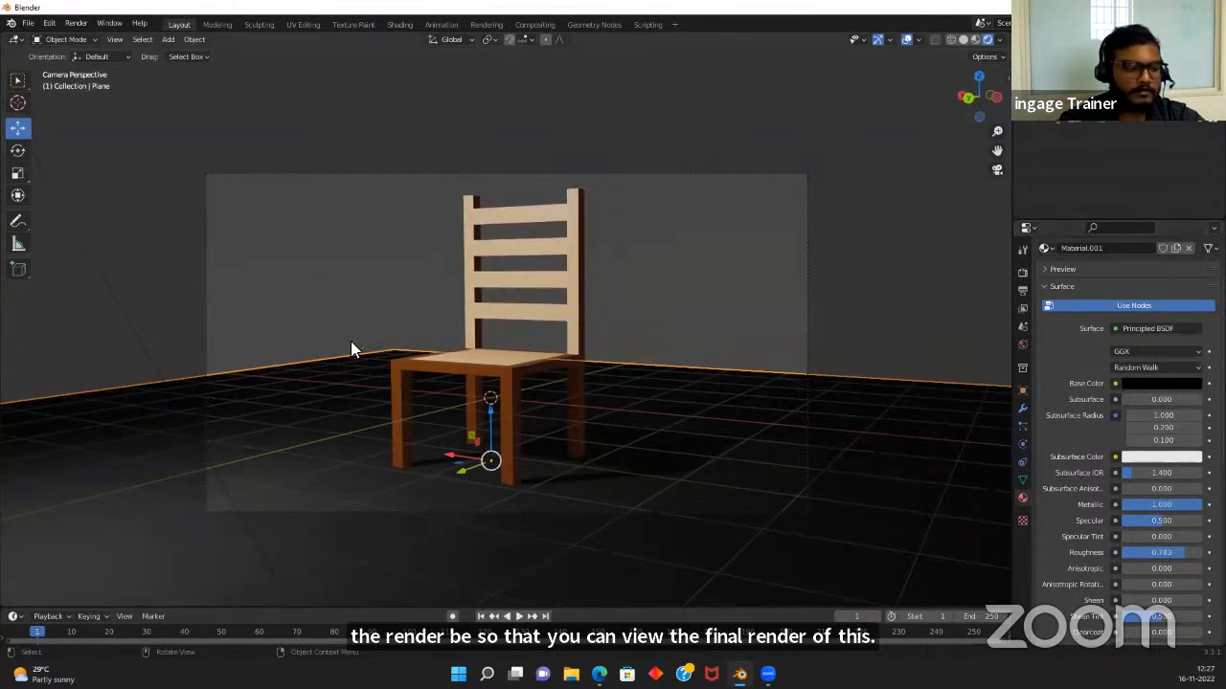
{"action": "middle_click_drag", "start_coordinate": [347, 347], "coordinate": [302, 312], "text": "shift"}
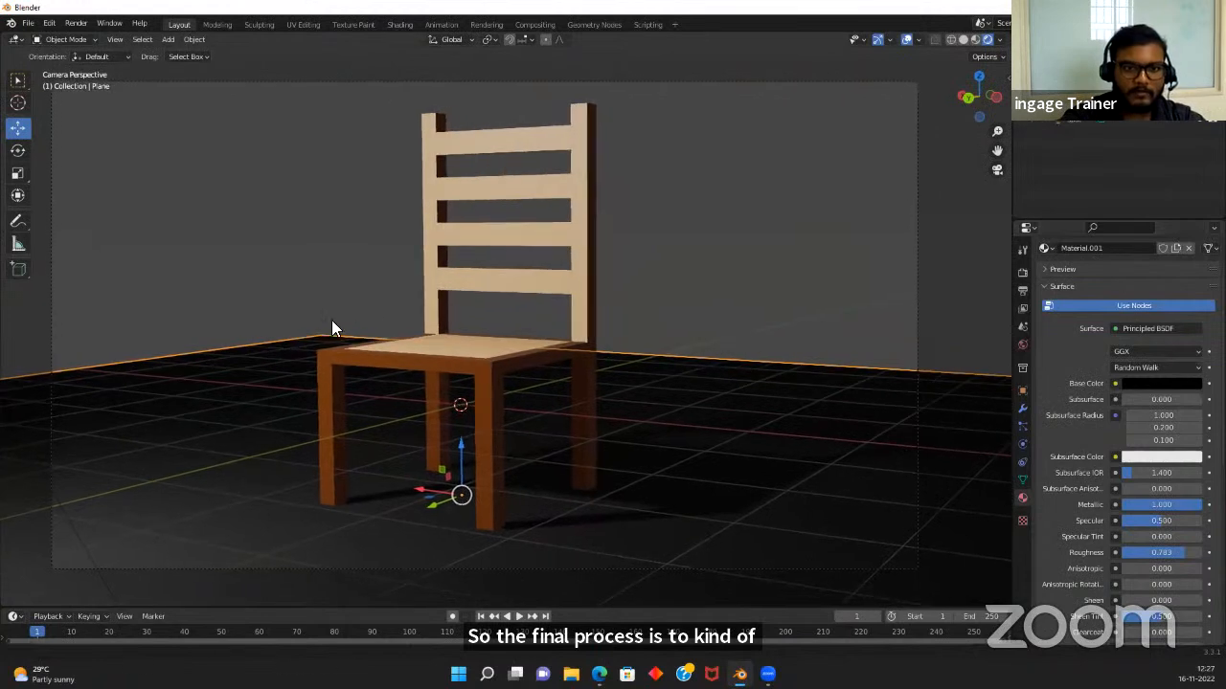
{"action": "scroll", "coordinate": [352, 318], "scroll_direction": "down", "scroll_amount": 1}
{"action": "scroll", "coordinate": [353, 318], "scroll_direction": "up", "scroll_amount": 1}
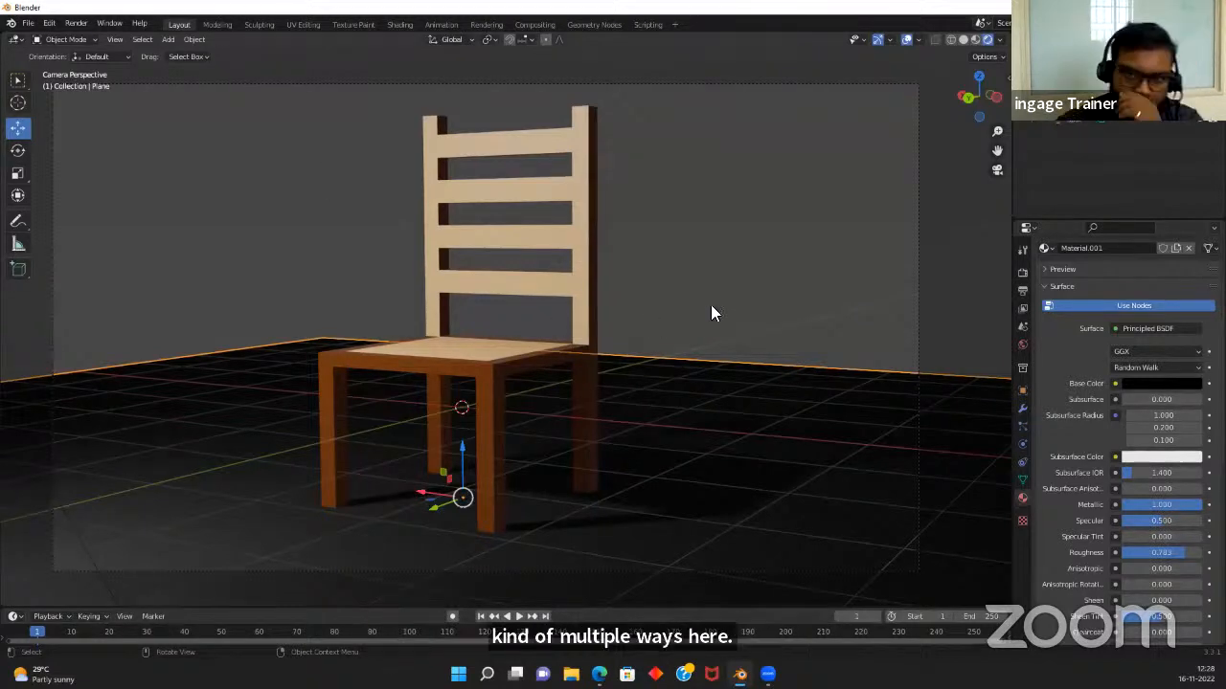
{"action": "scroll", "coordinate": [517, 236], "scroll_direction": "up", "scroll_amount": 2}
{"action": "scroll", "coordinate": [551, 233], "scroll_direction": "down", "scroll_amount": 3}
{"action": "scroll", "coordinate": [574, 229], "scroll_direction": "up", "scroll_amount": 2}
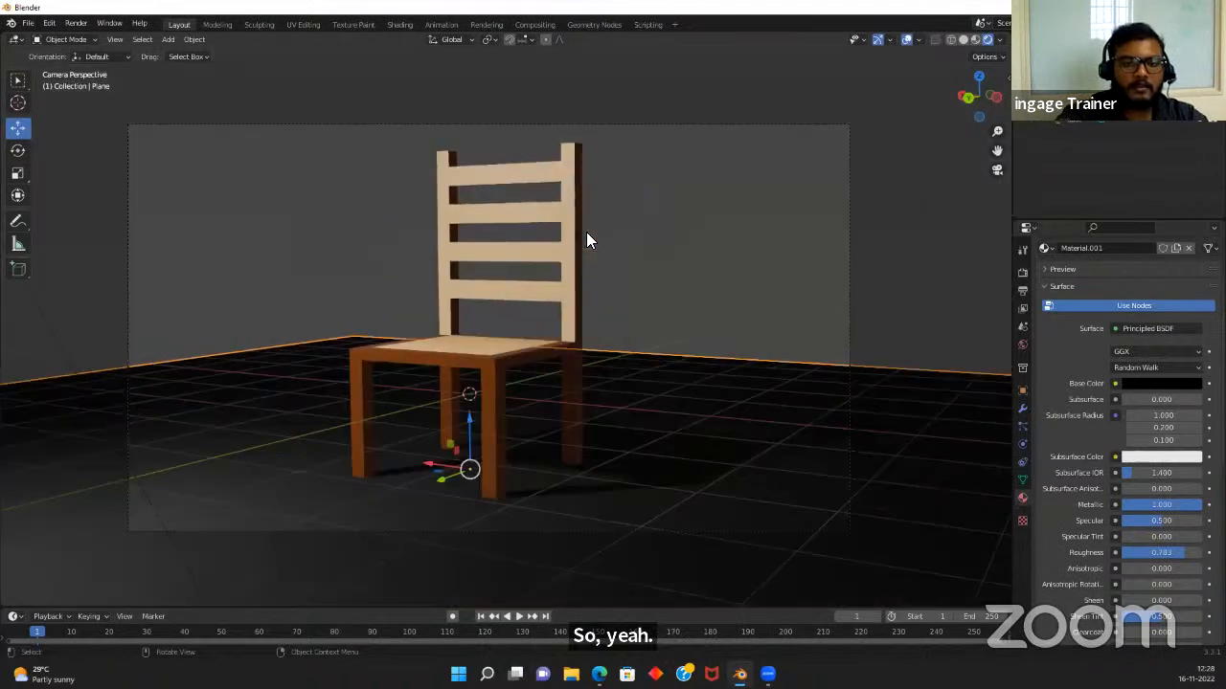
Show the scene's render properties and examine the chair from the camera and from the front
{"action": "scroll", "coordinate": [588, 239], "scroll_direction": "down", "scroll_amount": 4}
{"action": "left_click", "coordinate": [1021, 275]}
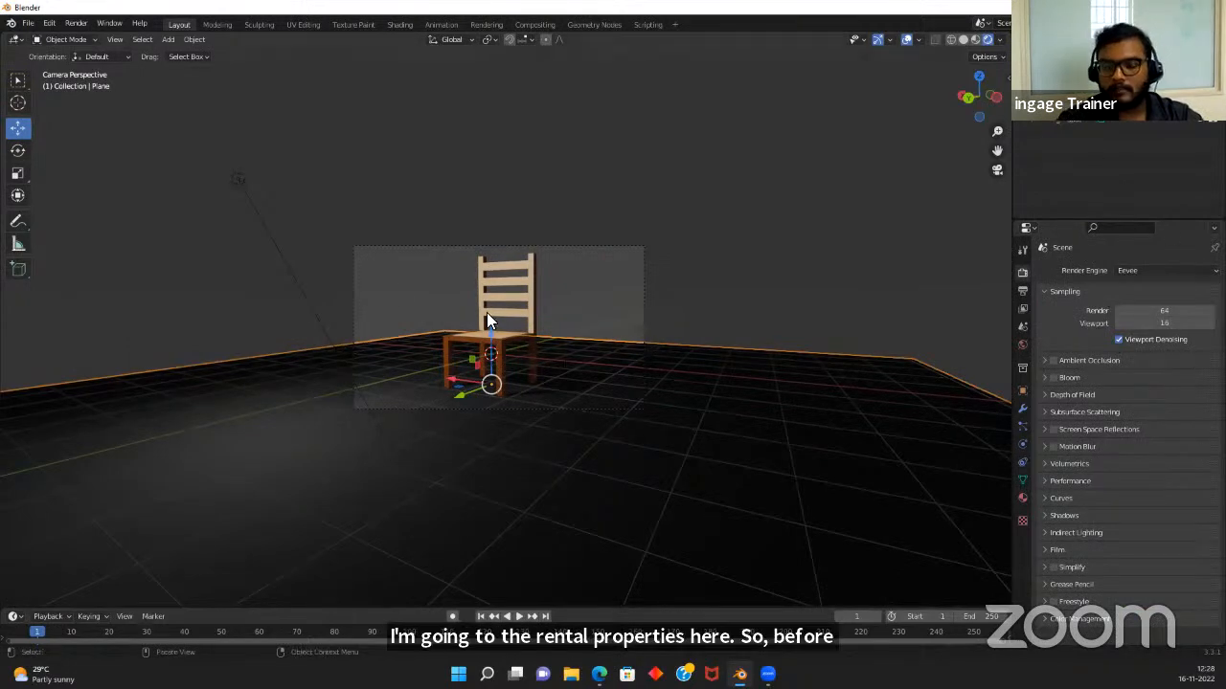
{"action": "scroll", "coordinate": [547, 255], "scroll_direction": "up", "scroll_amount": 4}
{"action": "scroll", "coordinate": [525, 273], "scroll_direction": "up", "scroll_amount": 4}
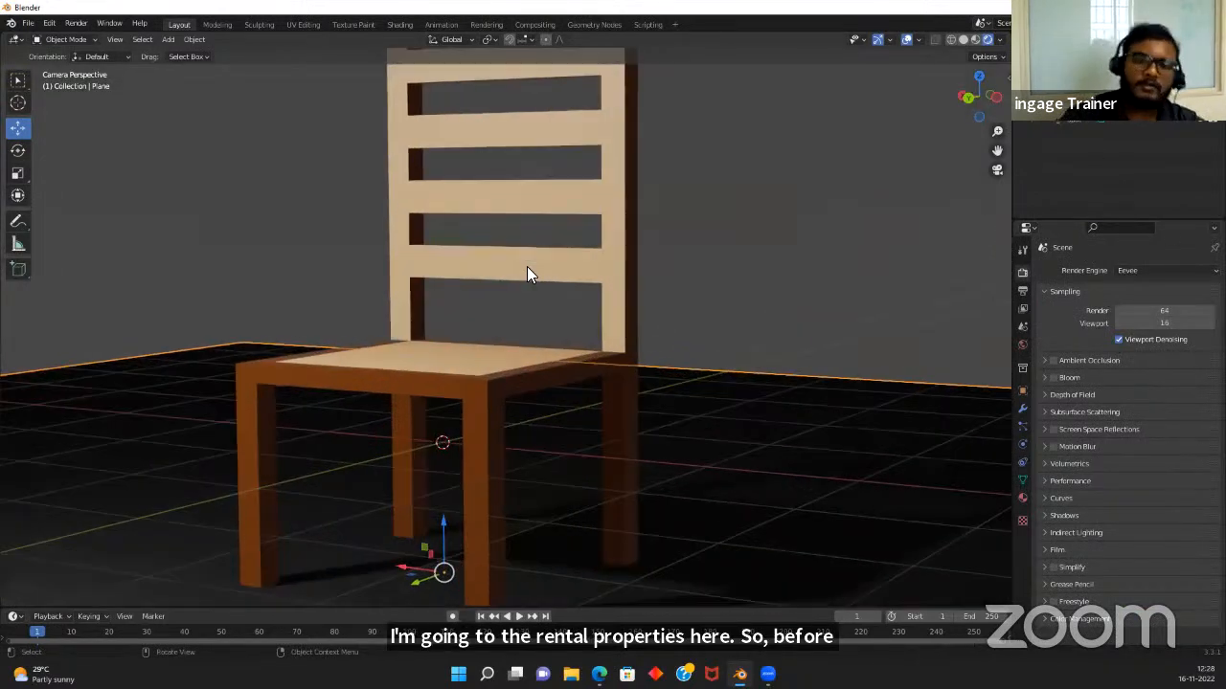
{"action": "scroll", "coordinate": [490, 266], "scroll_direction": "down", "scroll_amount": 5}
{"action": "middle_click_drag", "start_coordinate": [480, 270], "coordinate": [525, 355]}
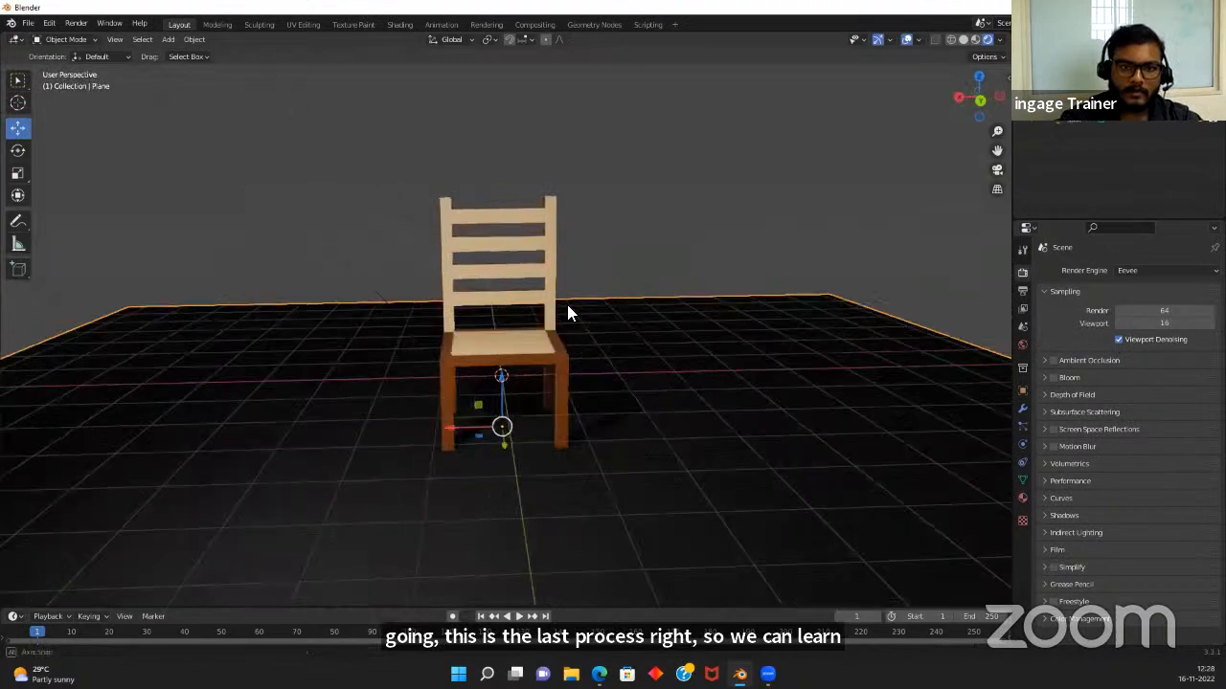
{"action": "scroll", "coordinate": [522, 355], "scroll_direction": "up", "scroll_amount": 3}
{"action": "scroll", "coordinate": [670, 273], "scroll_direction": "down", "scroll_amount": 3}
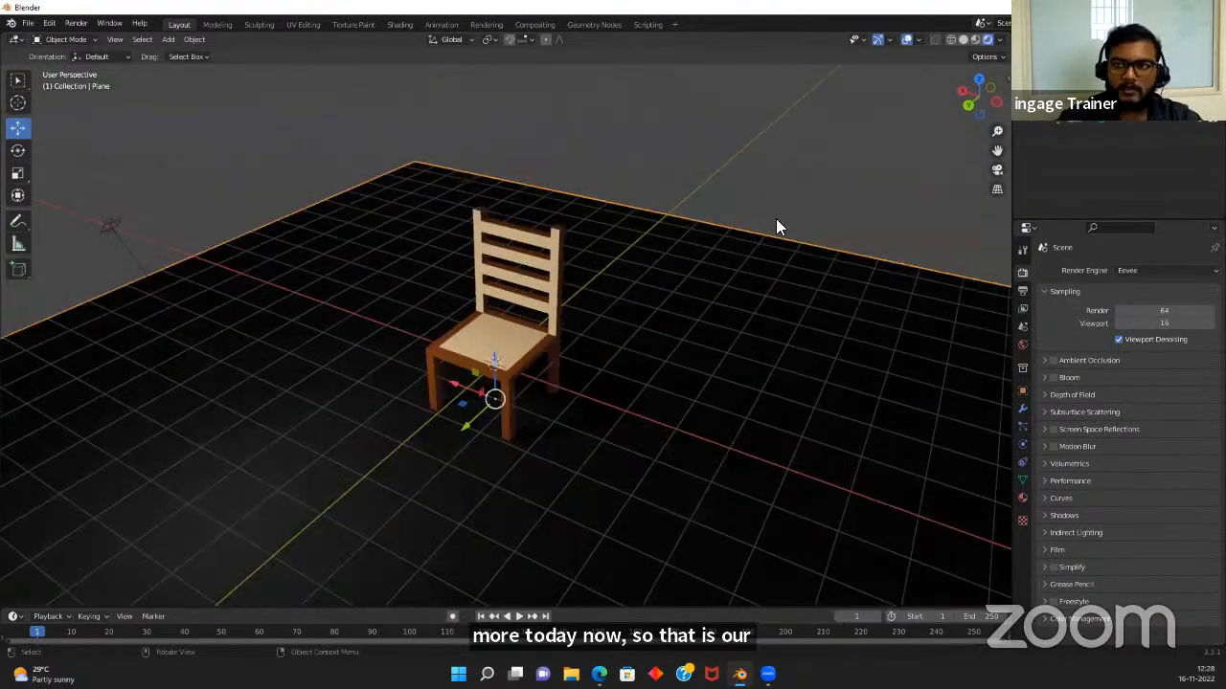
Create a new collection beside the existing one, make it active and hide the collection containing the chair
{"action": "scroll", "coordinate": [776, 219], "scroll_direction": "down", "scroll_amount": 2}
{"action": "left_click", "coordinate": [1089, 171]}
{"action": "right_click", "coordinate": [1060, 153]}
{"action": "left_click", "coordinate": [1061, 153]}
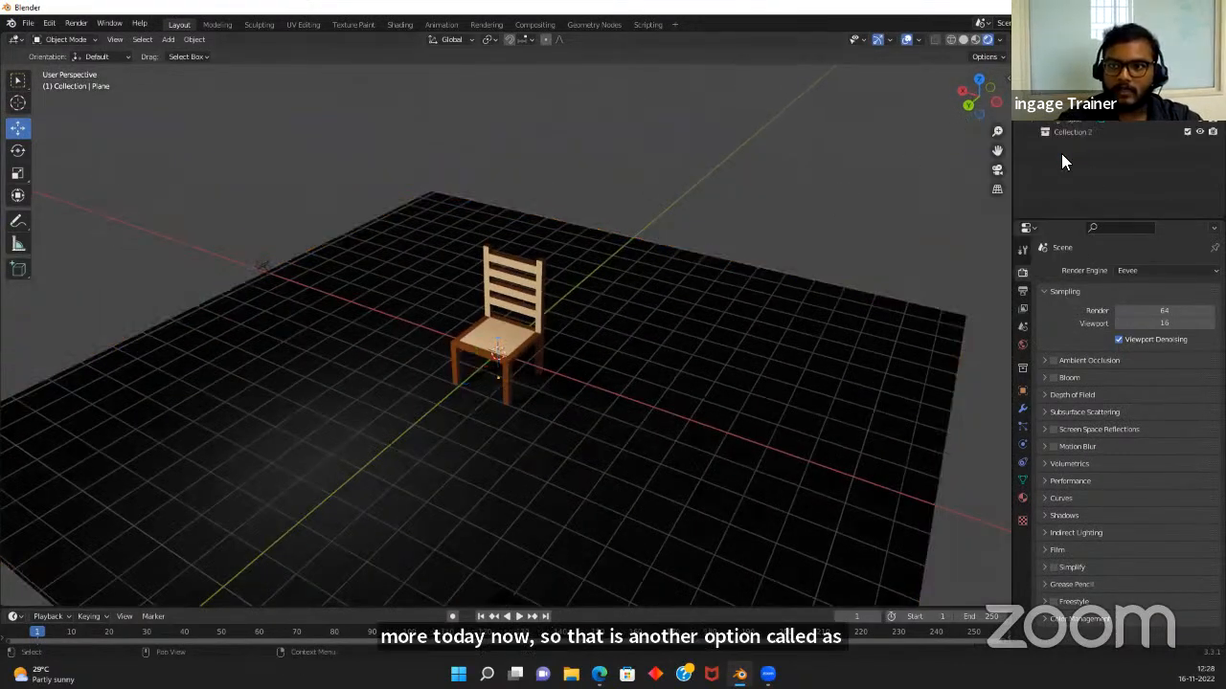
{"action": "left_click", "coordinate": [1071, 132]}
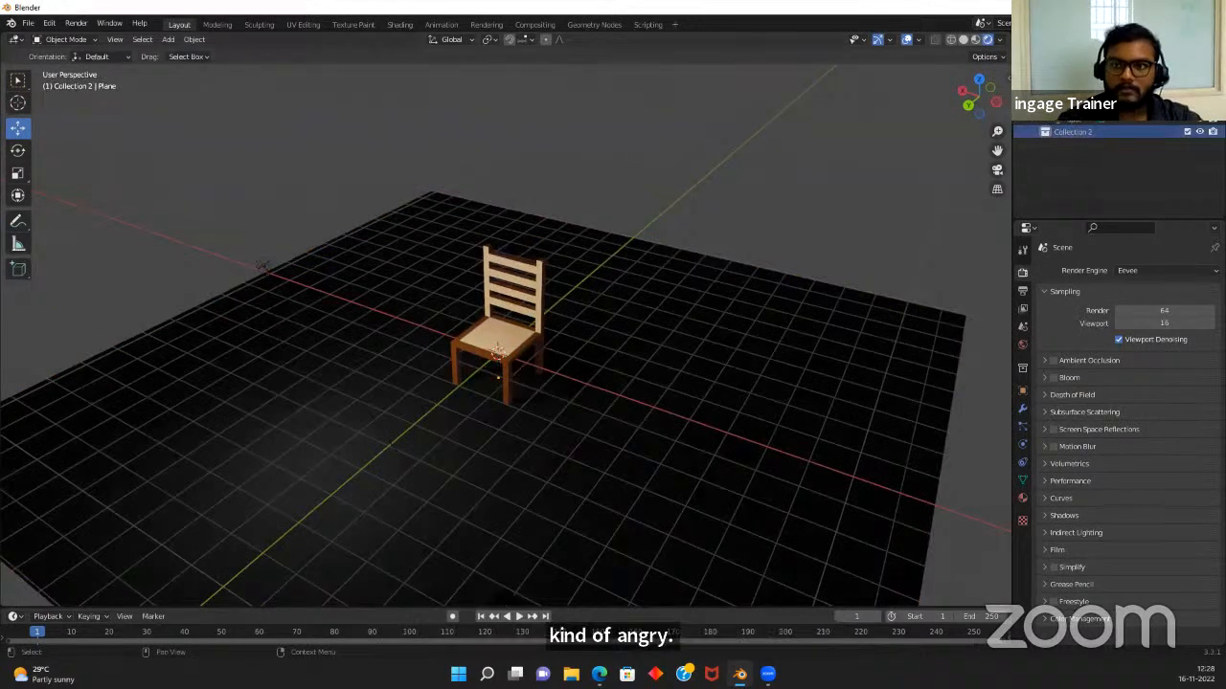
{"action": "left_click", "coordinate": [1198, 67]}
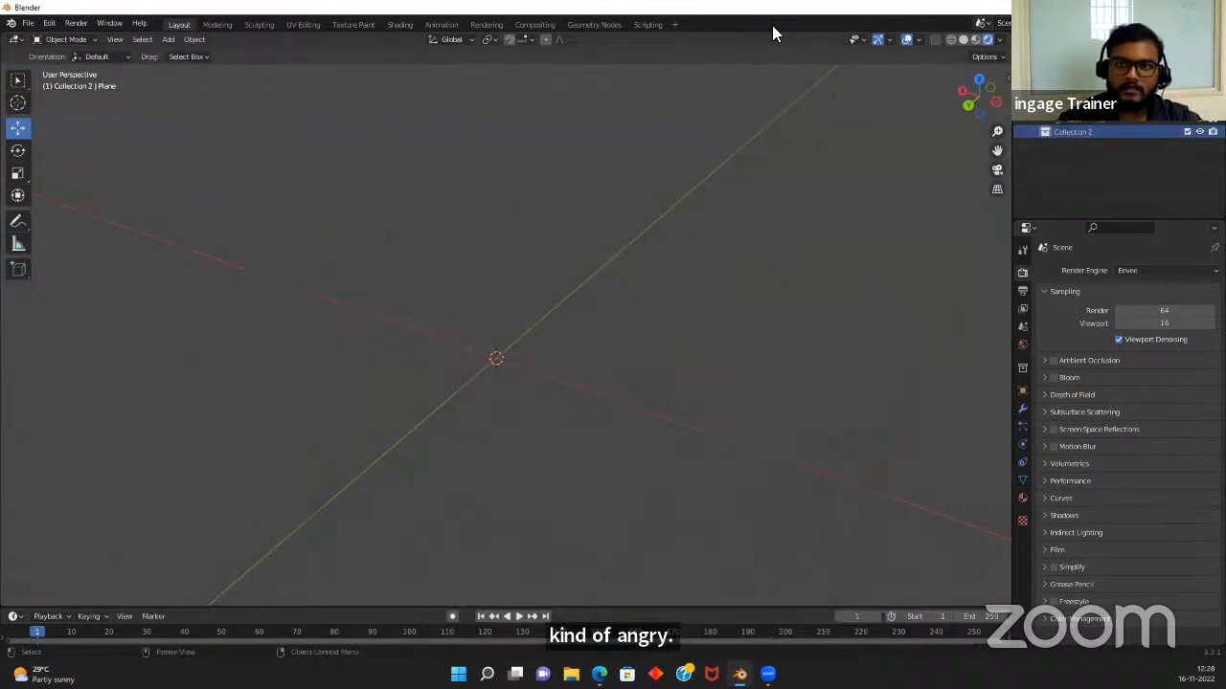
Switch the viewport to solid shading and add a cube mesh to Collection 2
{"action": "left_click", "coordinate": [961, 39]}
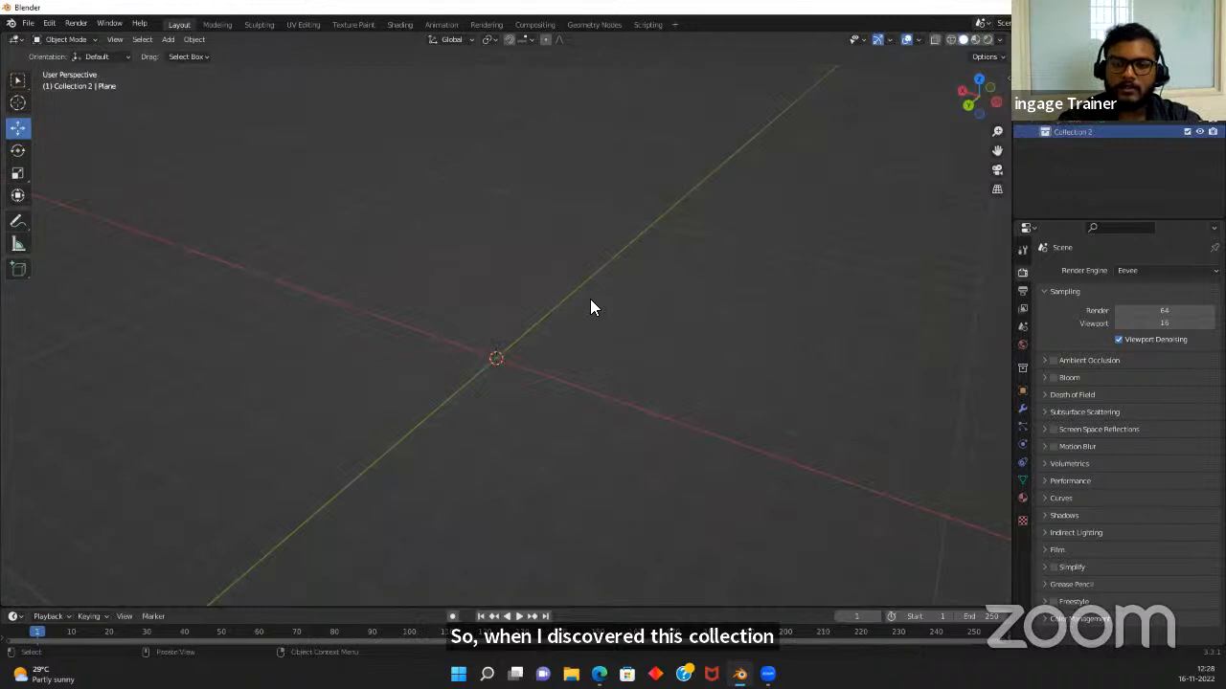
{"action": "middle_click_drag", "start_coordinate": [590, 307], "coordinate": [462, 341]}
{"action": "key", "text": "shift+a"}
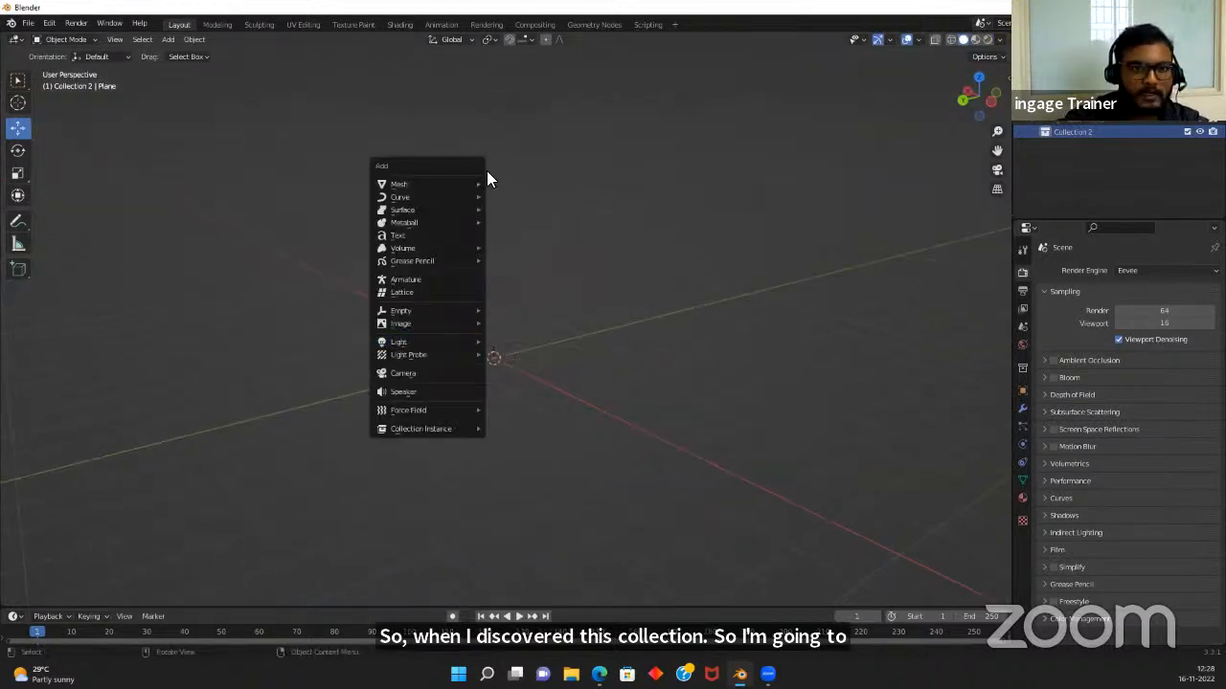
{"action": "mouse_move", "coordinate": [440, 183]}
{"action": "left_click", "coordinate": [525, 195]}
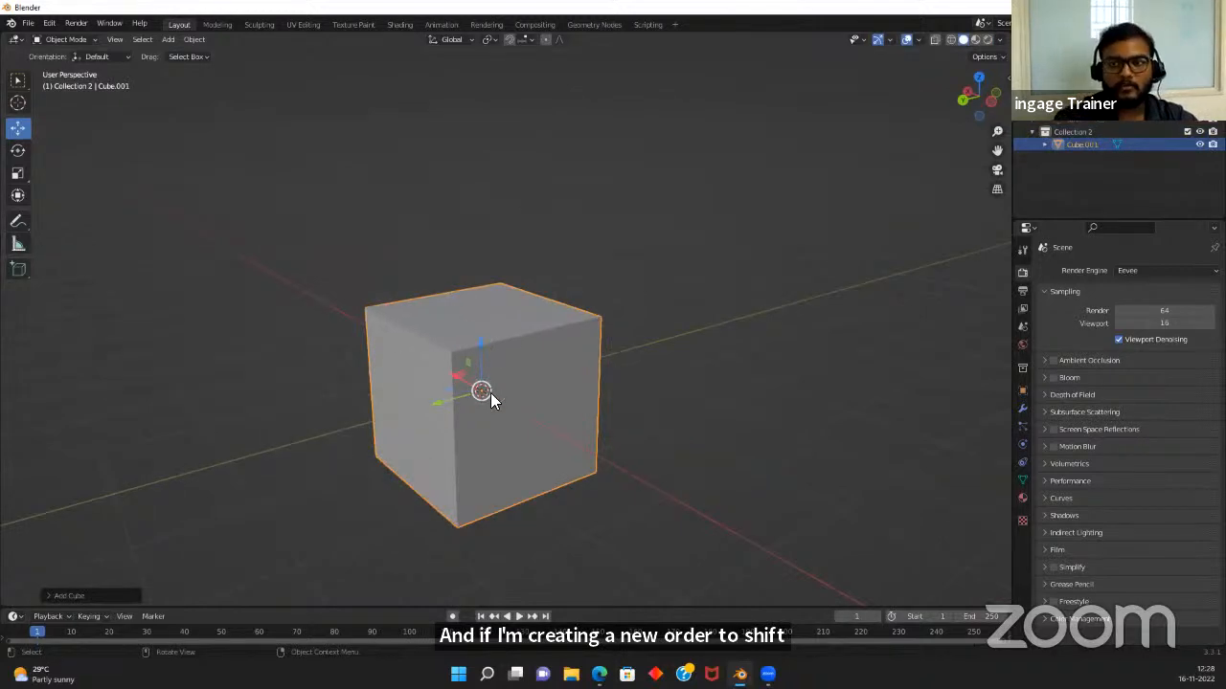
{"action": "scroll", "coordinate": [522, 398], "scroll_direction": "down", "scroll_amount": 4}
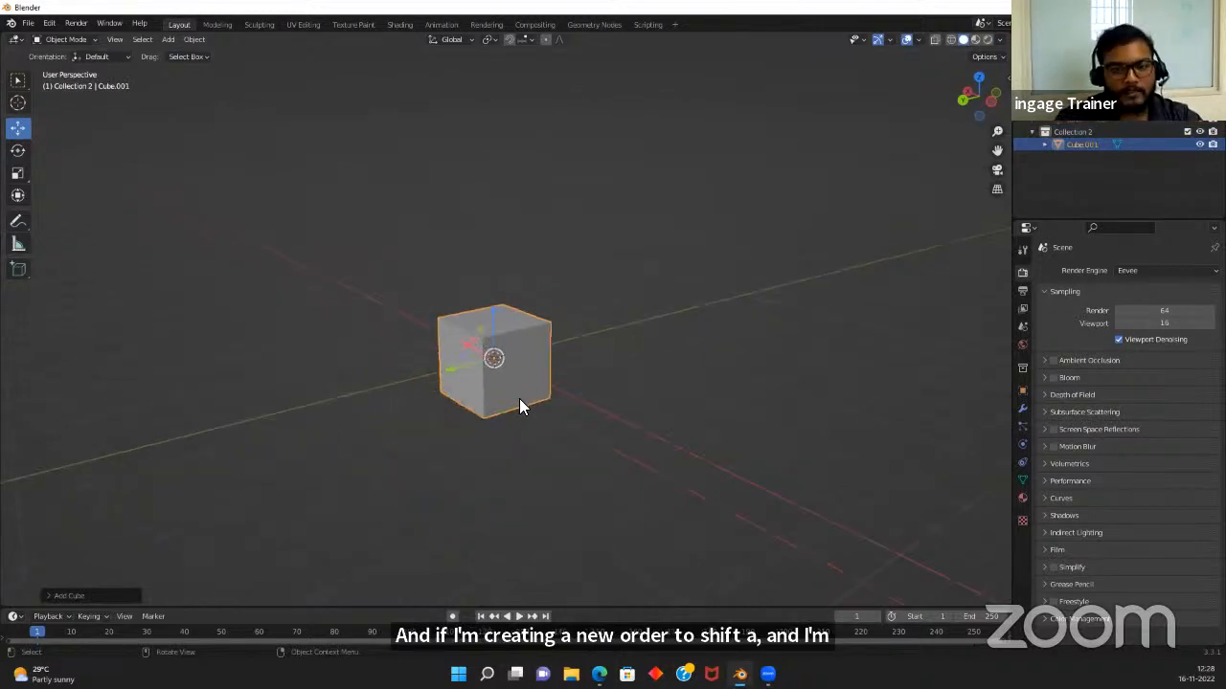
{"action": "scroll", "coordinate": [519, 402], "scroll_direction": "up", "scroll_amount": 4}
In Edit Mode, inset the cube's top face by about 0.46 m and select one of the surrounding border faces
{"action": "key", "text": "Tab"}
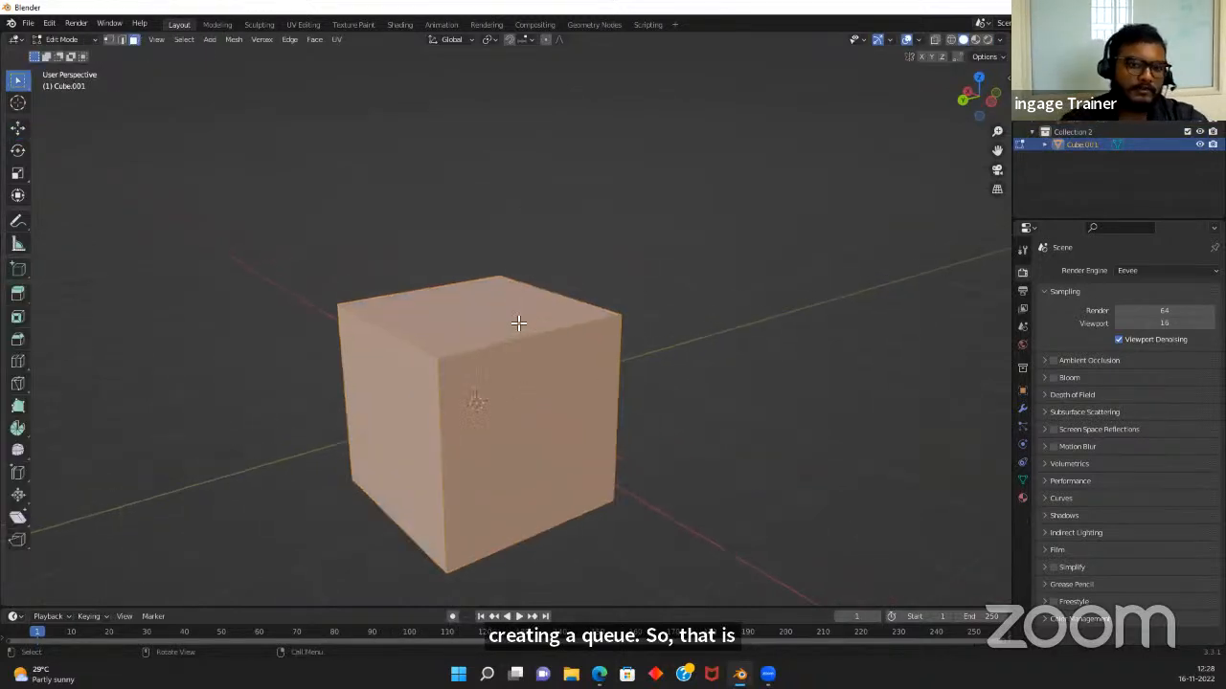
{"action": "left_click", "coordinate": [511, 317]}
{"action": "middle_click_drag", "start_coordinate": [508, 317], "coordinate": [504, 364]}
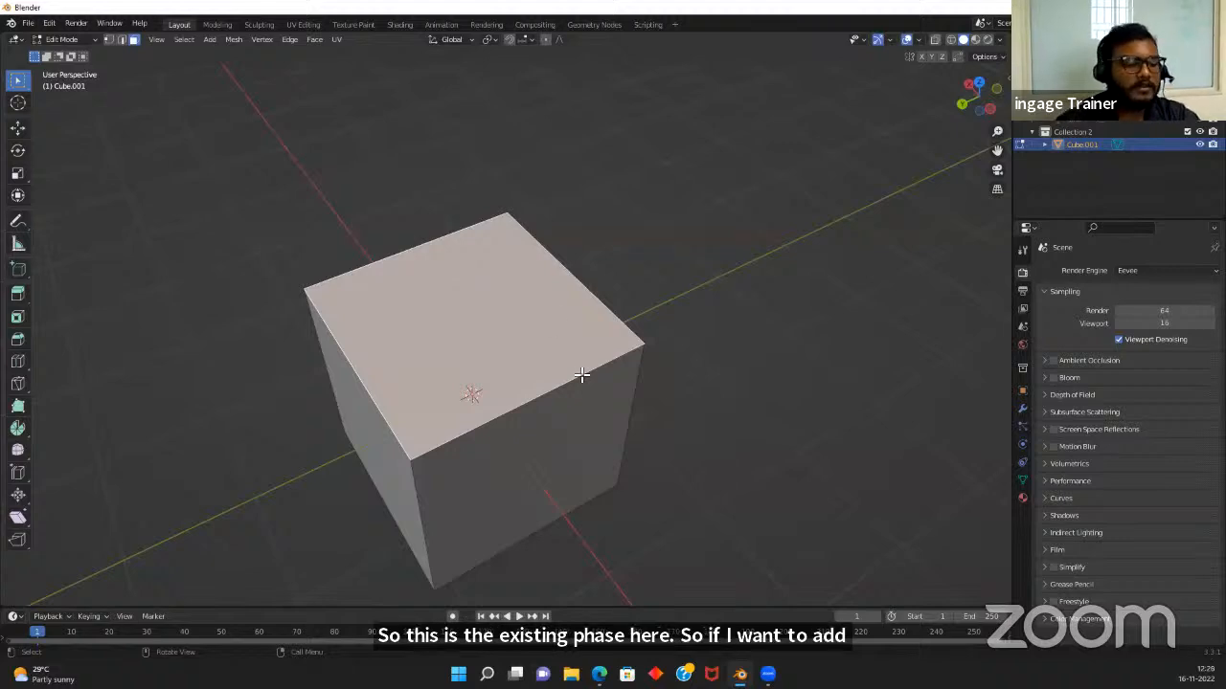
{"action": "key", "text": "i"}
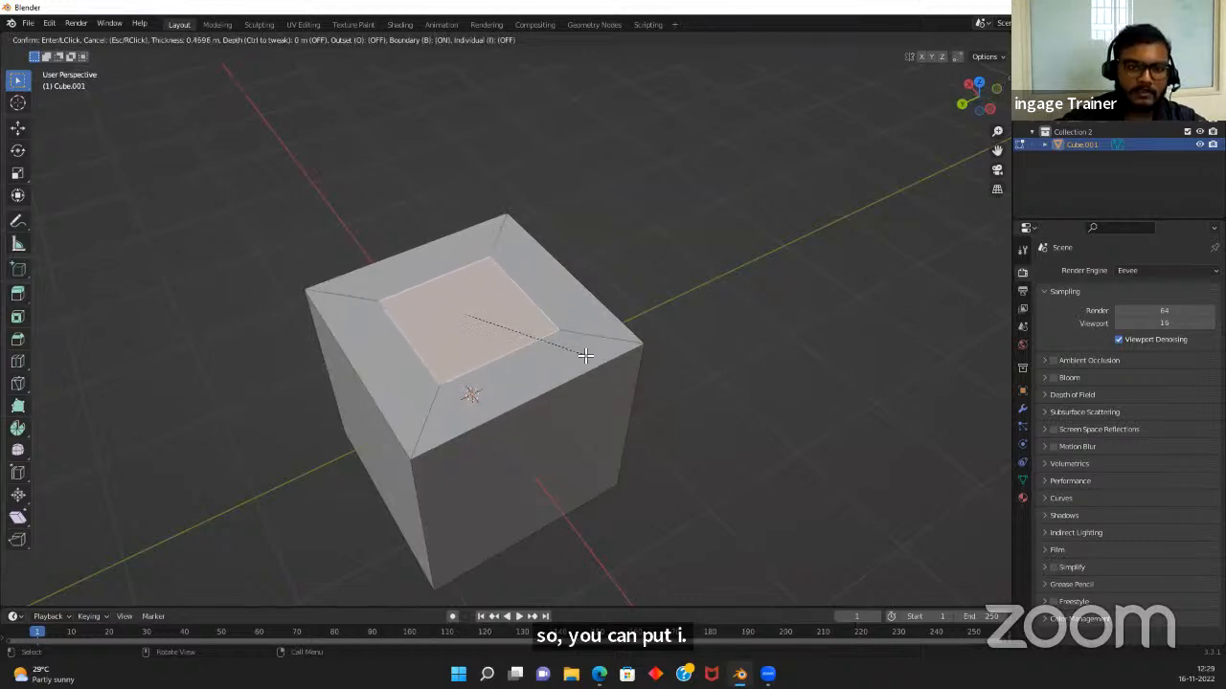
{"action": "left_click", "coordinate": [581, 354]}
{"action": "middle_click_drag", "start_coordinate": [662, 405], "coordinate": [482, 303]}
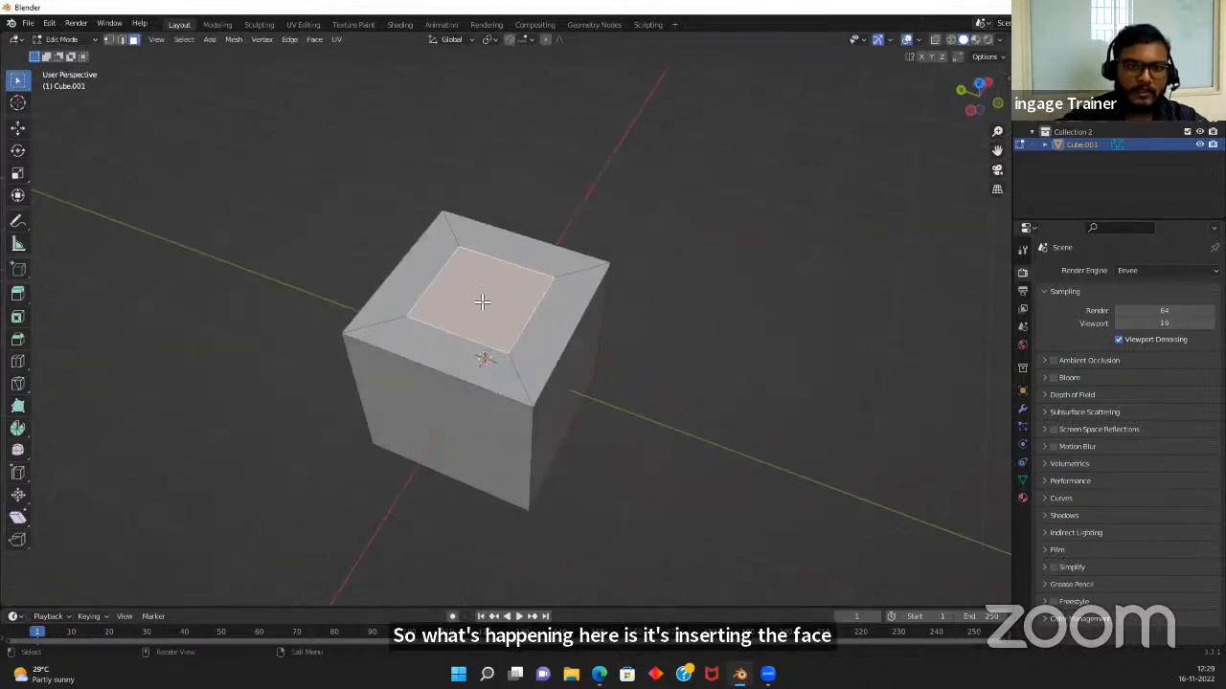
{"action": "left_click", "coordinate": [436, 266]}
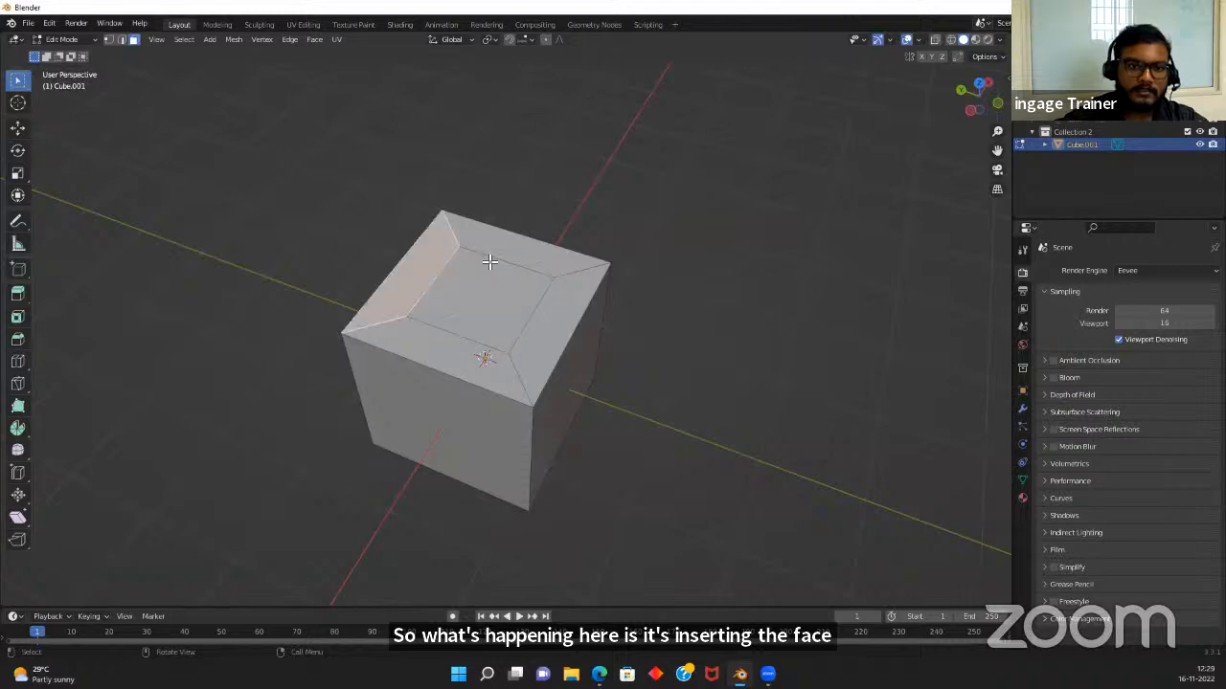
Extrude the cube's inset top face upward and scale down the extruded end to form a tapered block
{"action": "left_click", "coordinate": [456, 360]}
{"action": "left_click", "coordinate": [497, 270]}
{"action": "middle_click_drag", "start_coordinate": [700, 377], "coordinate": [631, 321]}
{"action": "key", "text": "e"}
{"action": "left_click", "coordinate": [622, 241]}
{"action": "key", "text": "s"}
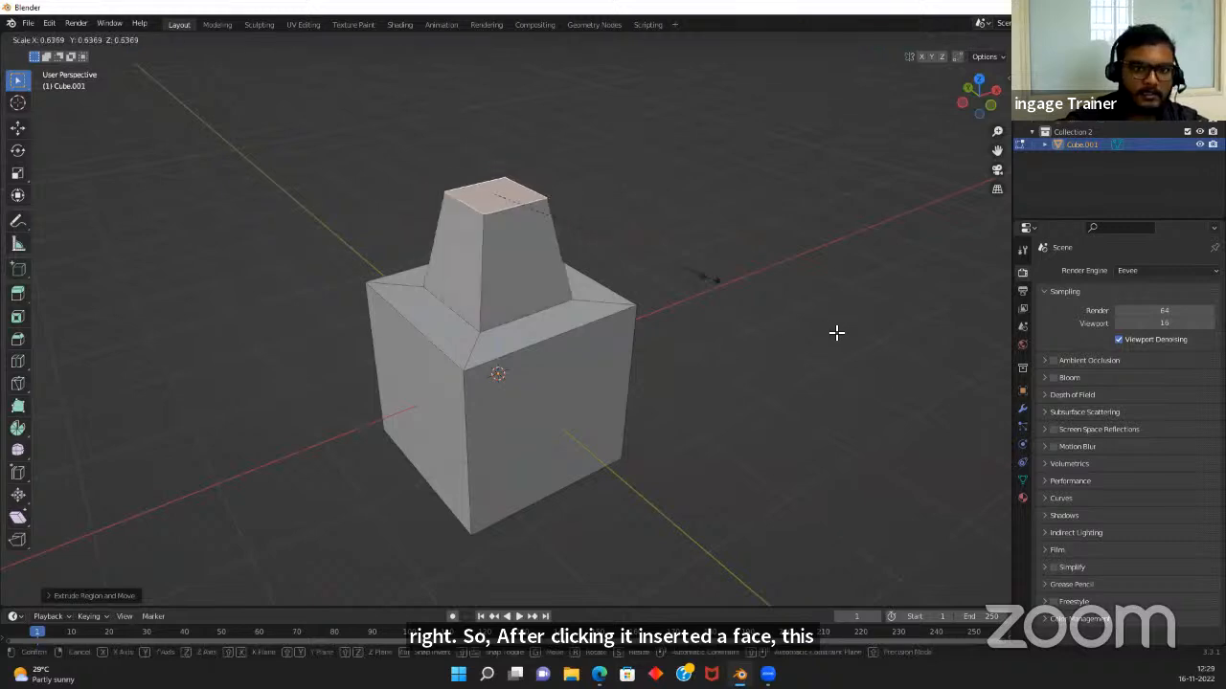
{"action": "left_click", "coordinate": [585, 264]}
Inset one side face of the tapered block and extrude the inner face outward into a long arm
{"action": "left_click", "coordinate": [587, 267]}
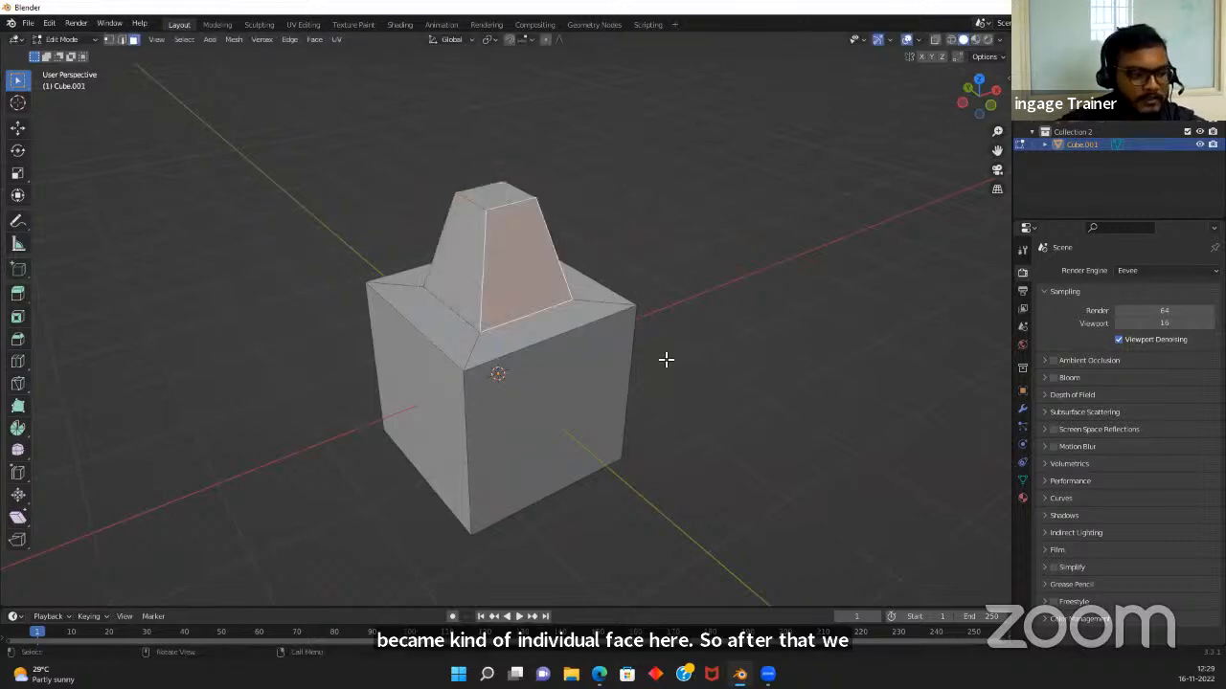
{"action": "key", "text": "i"}
{"action": "left_click", "coordinate": [651, 342]}
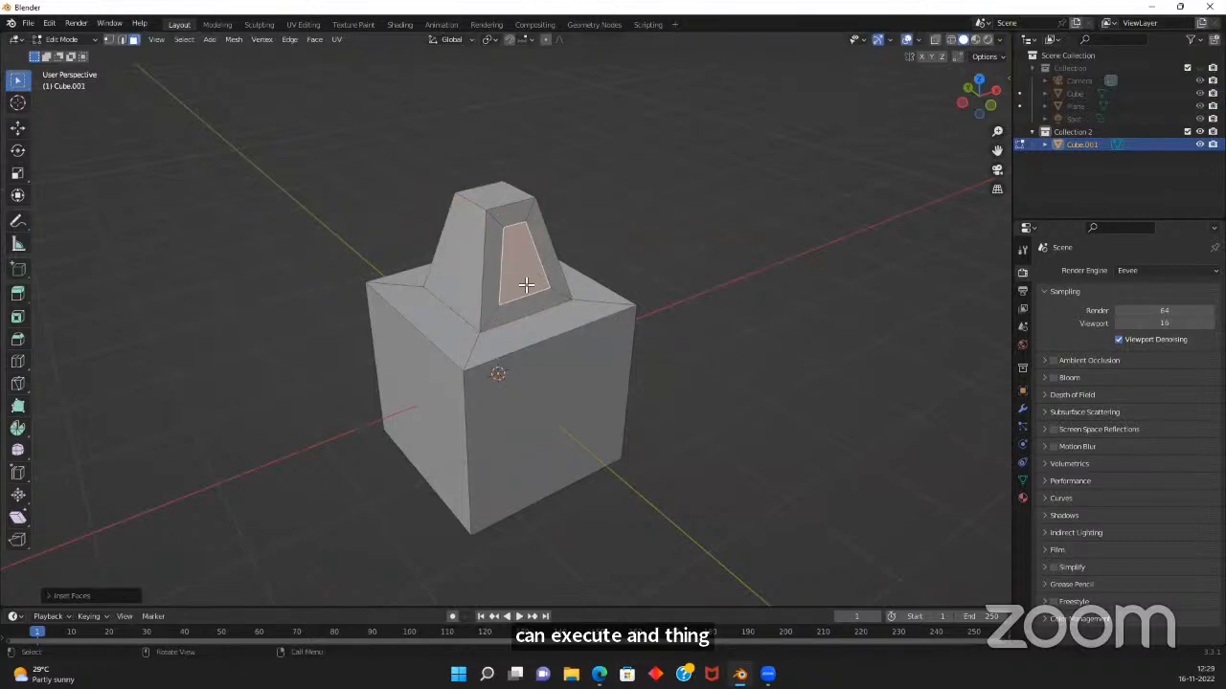
{"action": "key", "text": "e"}
{"action": "left_click", "coordinate": [736, 358]}
Move the arm's end face by about 0.44 m, mostly downward, and view the shape from other sides
{"action": "middle_click_drag", "start_coordinate": [735, 398], "coordinate": [623, 413]}
{"action": "key", "text": "g"}
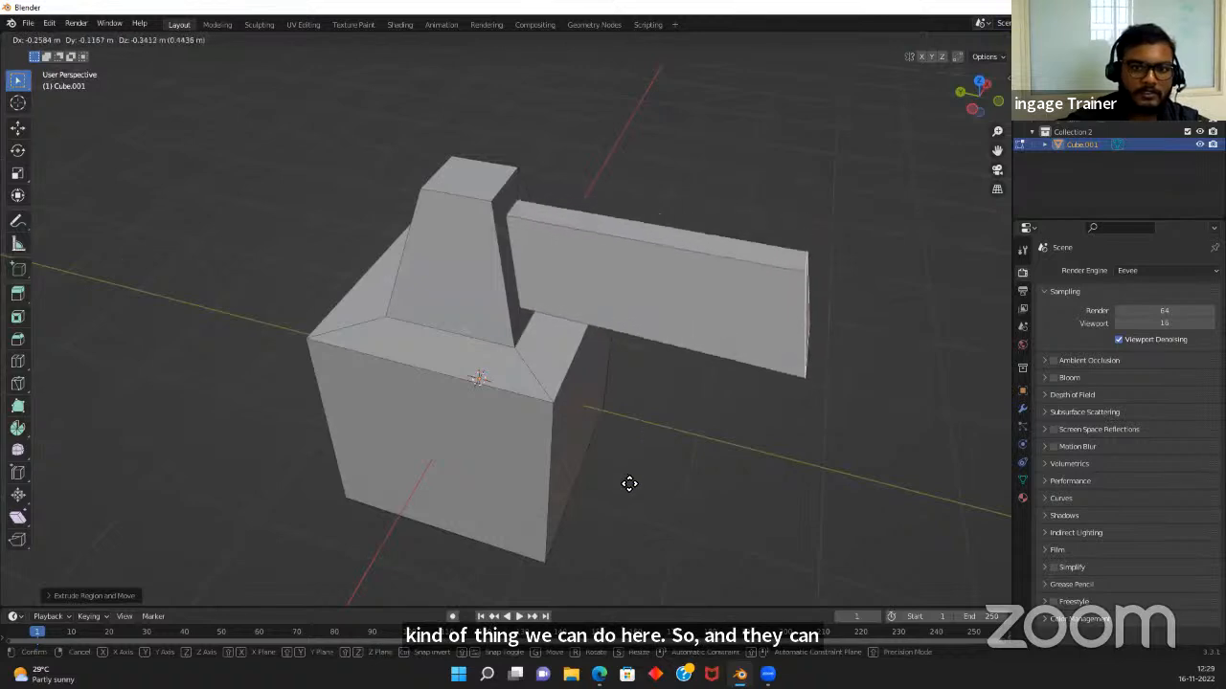
{"action": "left_click", "coordinate": [629, 482]}
{"action": "middle_click_drag", "start_coordinate": [630, 482], "coordinate": [499, 432]}
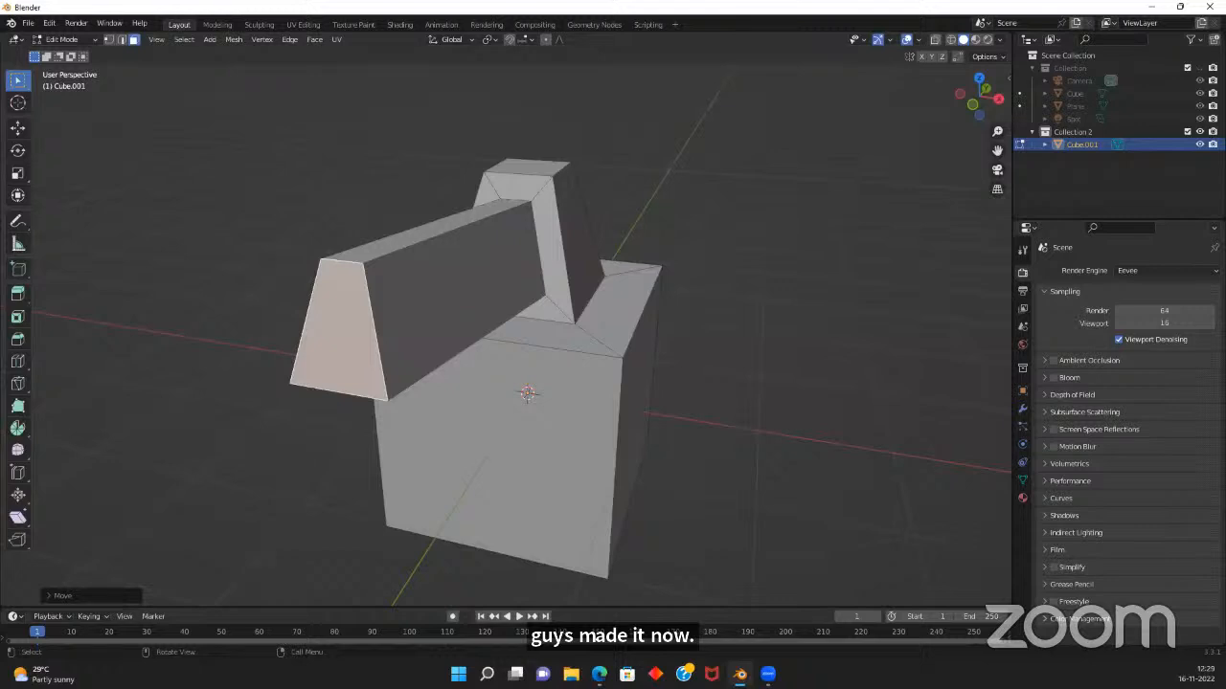
{"action": "scroll", "coordinate": [592, 244], "scroll_direction": "up", "scroll_amount": 3}
{"action": "middle_click_drag", "start_coordinate": [592, 243], "coordinate": [469, 361]}
Inset one of the large side faces of the cube's base
{"action": "scroll", "coordinate": [605, 328], "scroll_direction": "down", "scroll_amount": 5}
{"action": "scroll", "coordinate": [606, 327], "scroll_direction": "down", "scroll_amount": 3}
{"action": "left_click", "coordinate": [511, 388]}
{"action": "mouse_move", "coordinate": [604, 410]}
{"action": "middle_mouse_down"}
{"action": "mouse_move", "coordinate": [511, 364]}
{"action": "mouse_move", "coordinate": [599, 391]}
{"action": "middle_mouse_up"}
{"action": "key", "text": "i"}
{"action": "left_click", "coordinate": [578, 389]}
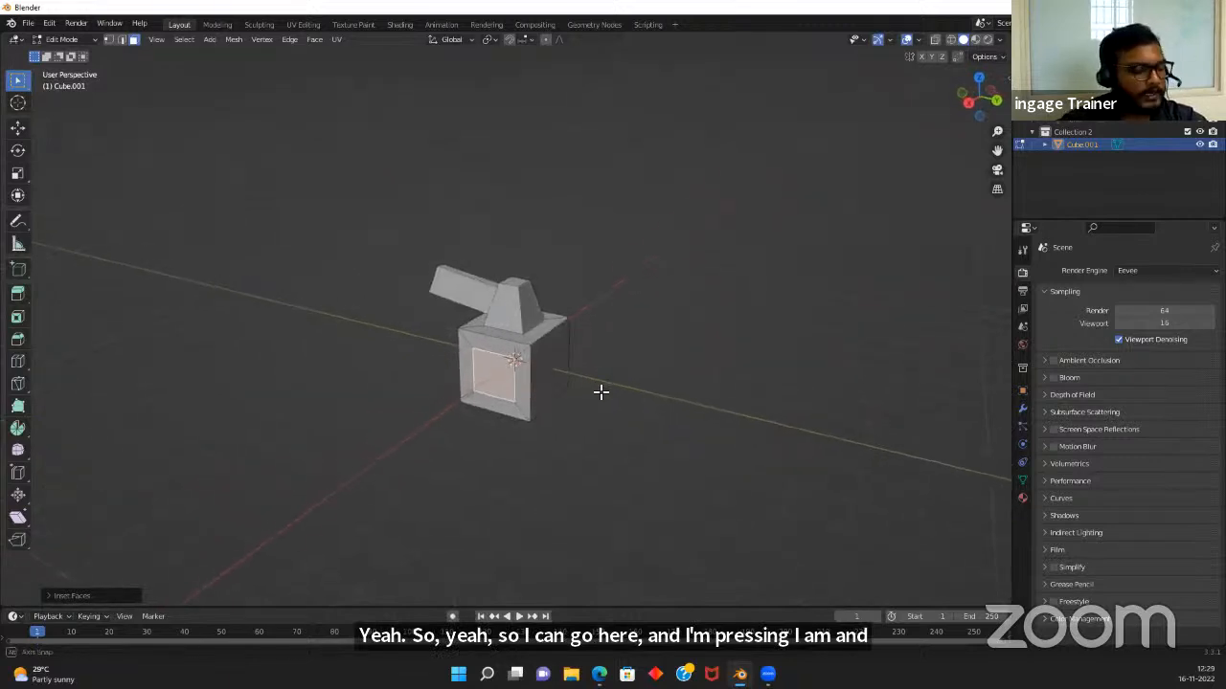
Return to Object Mode and delete the modified cube from Collection 2
{"action": "key", "text": "Tab"}
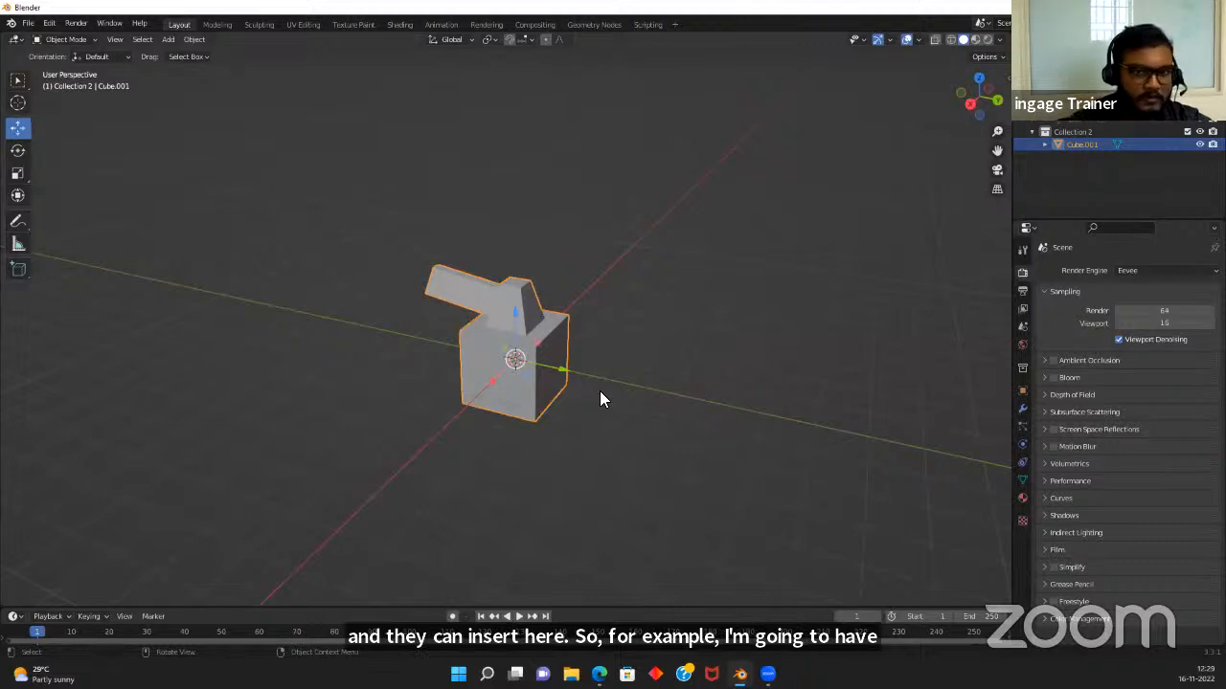
{"action": "key", "text": "x"}
{"action": "left_click", "coordinate": [599, 391]}
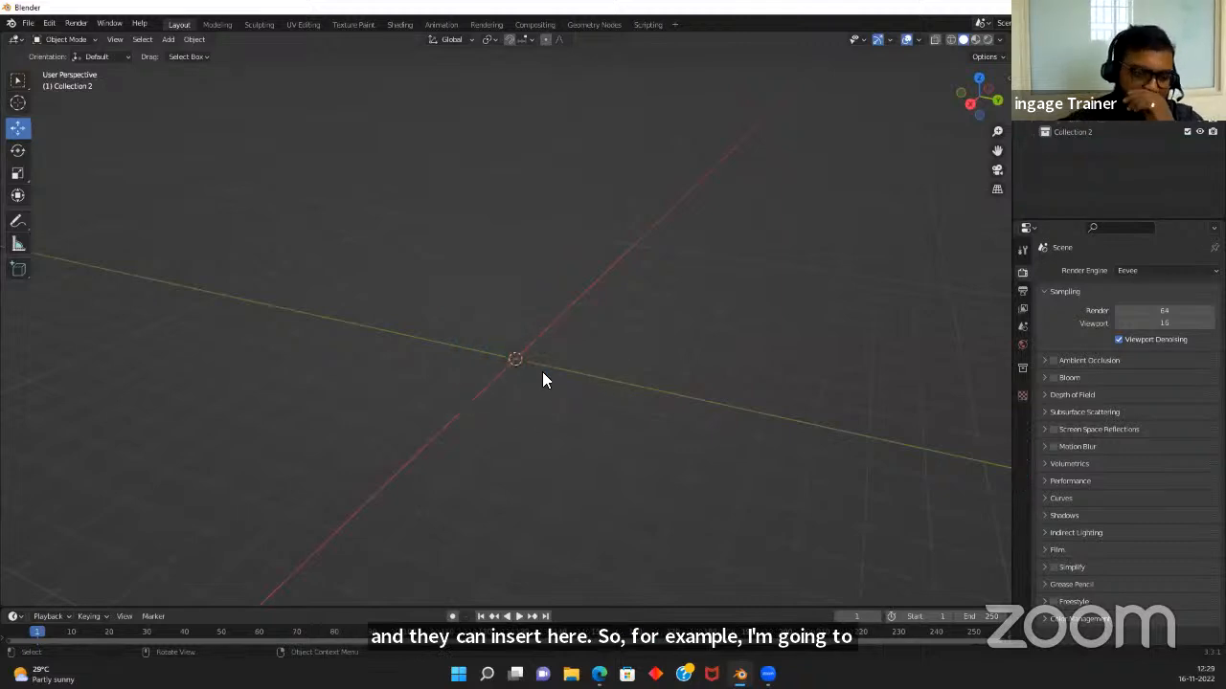
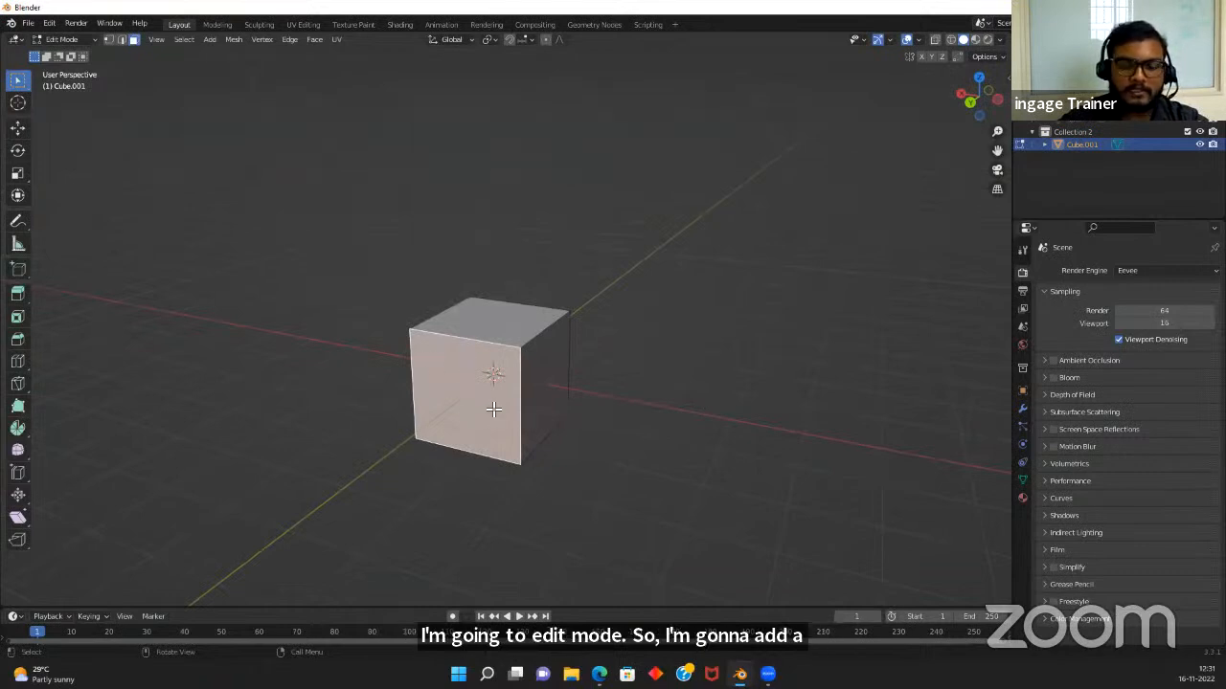
Subdivide the selected side face of the new cube, check the cube's other sides and undo the subdivision
{"action": "scroll", "coordinate": [493, 410], "scroll_direction": "up", "scroll_amount": 2}
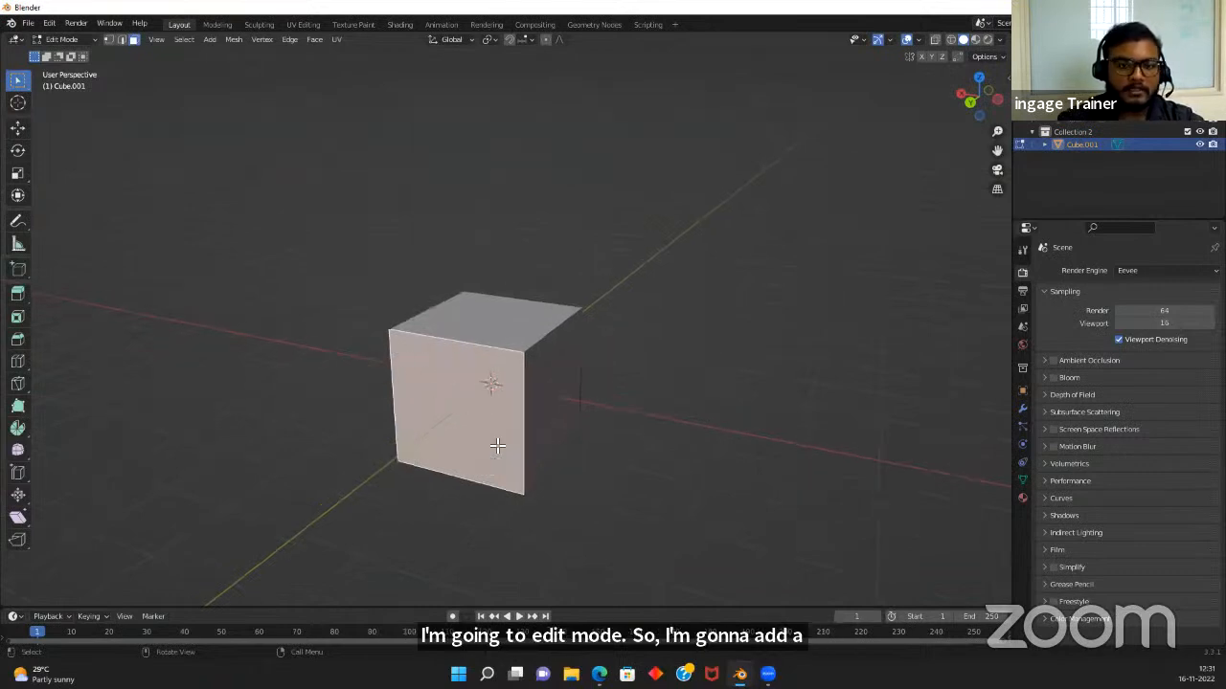
{"action": "right_click", "coordinate": [463, 385]}
{"action": "left_click", "coordinate": [457, 384]}
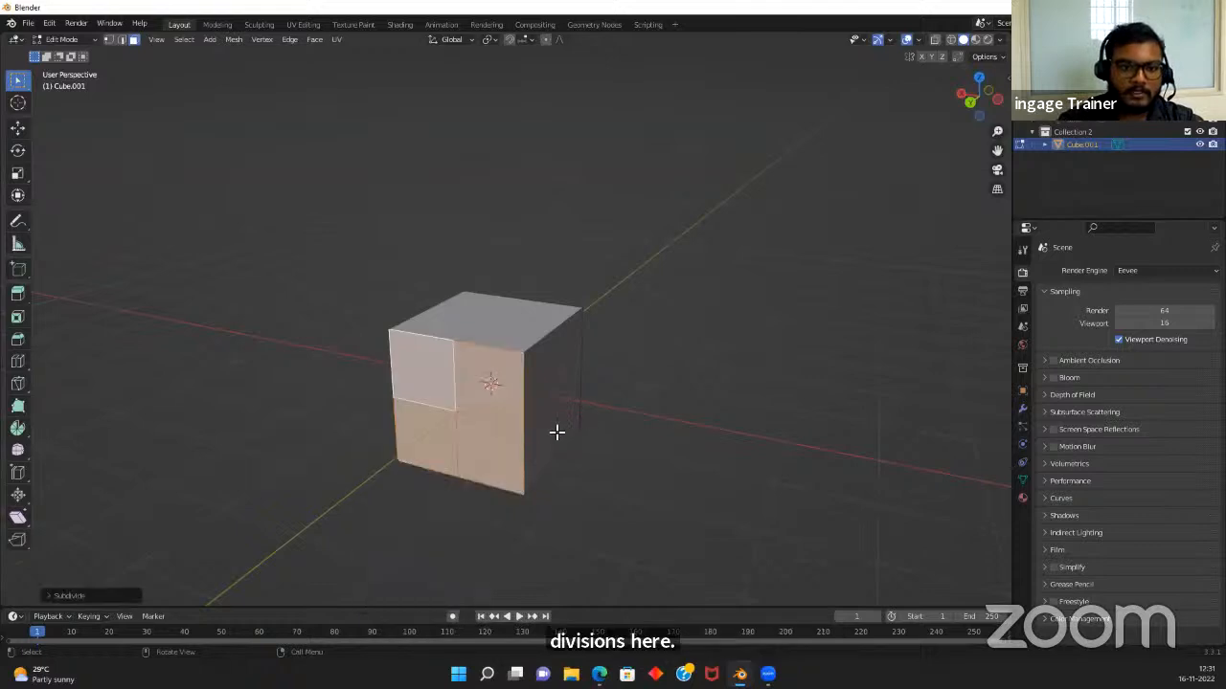
{"action": "middle_click_drag", "start_coordinate": [763, 449], "coordinate": [541, 435]}
{"action": "middle_click_drag", "start_coordinate": [674, 452], "coordinate": [447, 393]}
{"action": "middle_click_drag", "start_coordinate": [602, 379], "coordinate": [618, 445]}
{"action": "key", "text": "ctrl+z"}
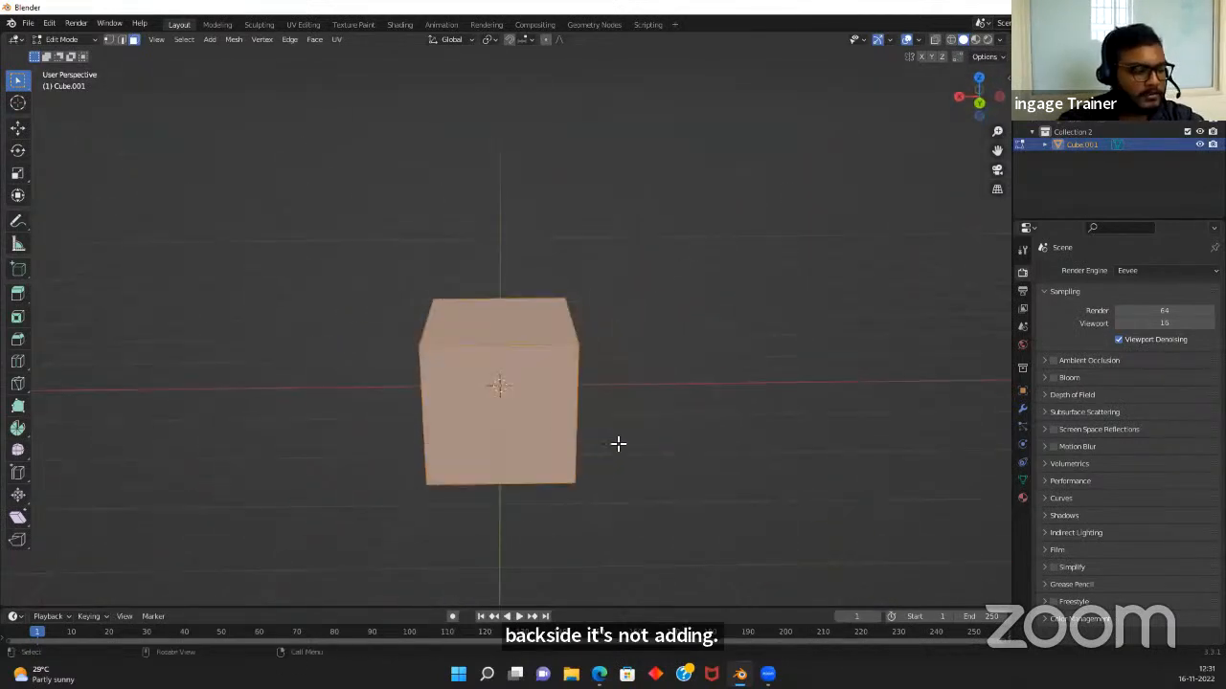
Add one centred vertical and one centred horizontal loop cut around the cube
{"action": "key", "text": "ctrl+r"}
{"action": "left_click", "coordinate": [507, 466]}
{"action": "right_click", "coordinate": [507, 467]}
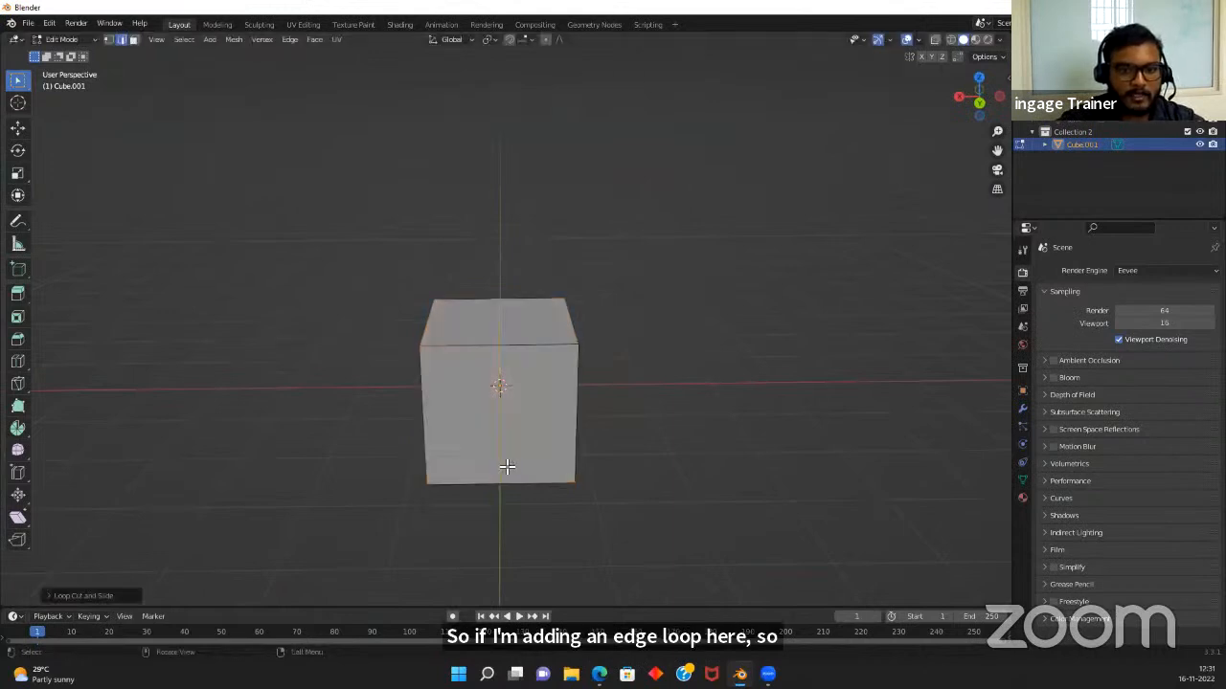
{"action": "key", "text": "ctrl+r"}
{"action": "left_click", "coordinate": [514, 415]}
{"action": "right_click", "coordinate": [514, 415]}
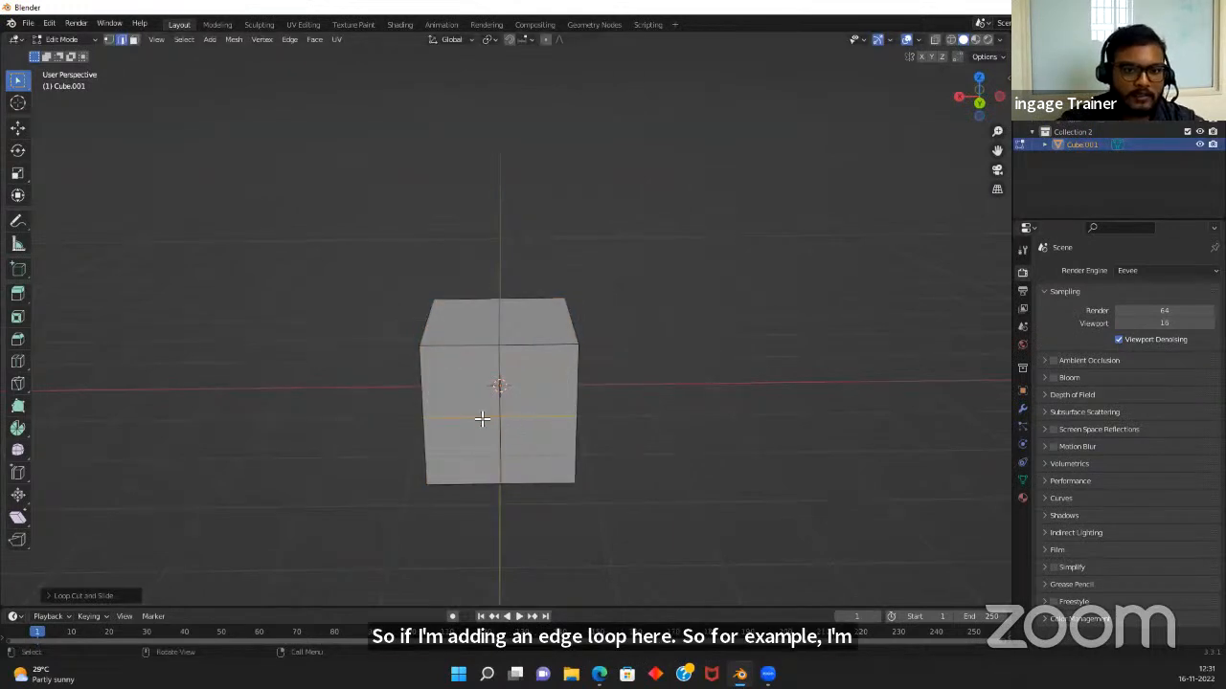
Examine how the loop cuts run around all sides of the cube and undo both cuts
{"action": "middle_click_drag", "start_coordinate": [742, 503], "coordinate": [599, 481]}
{"action": "left_click", "coordinate": [677, 506]}
{"action": "middle_click_drag", "start_coordinate": [677, 506], "coordinate": [566, 416]}
{"action": "middle_click_drag", "start_coordinate": [745, 562], "coordinate": [453, 305]}
{"action": "middle_click_drag", "start_coordinate": [788, 462], "coordinate": [534, 402]}
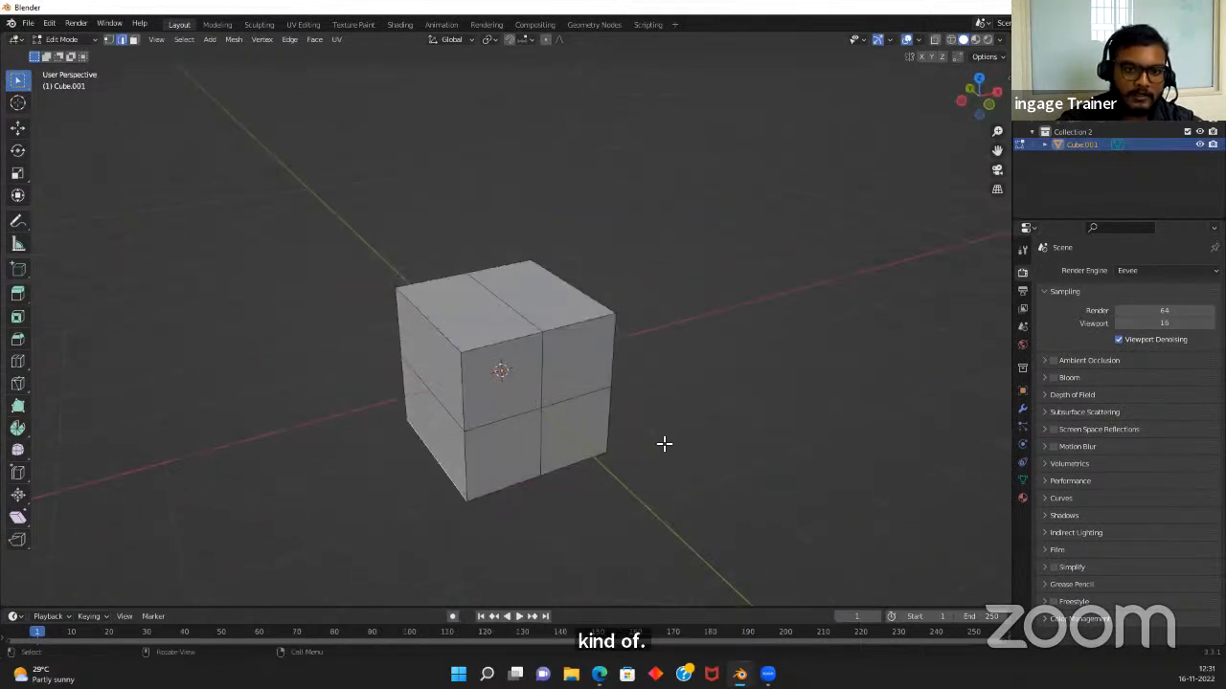
{"action": "middle_click_drag", "start_coordinate": [665, 444], "coordinate": [1138, 554]}
{"action": "middle_click_drag", "start_coordinate": [831, 470], "coordinate": [730, 465]}
{"action": "key", "text": "Tab"}
{"action": "key", "text": "Tab"}
{"action": "middle_click_drag", "start_coordinate": [652, 477], "coordinate": [705, 535]}
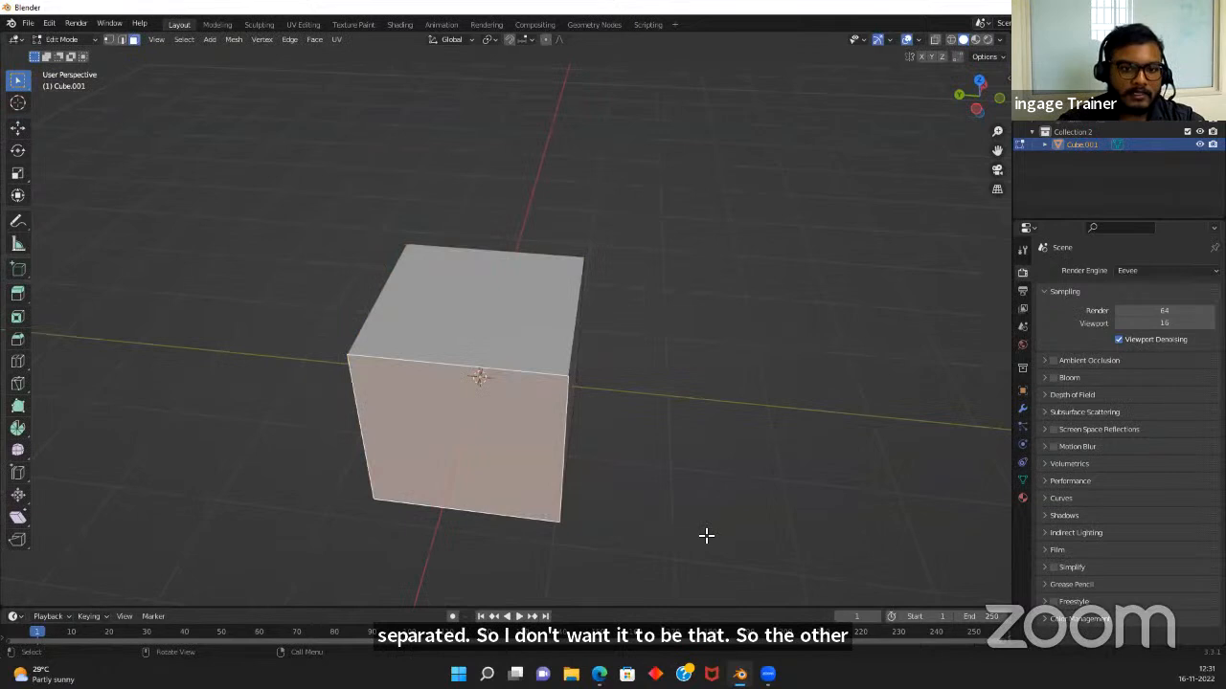
Subdivide the cube's selected side face into four quadrants
{"action": "middle_click_drag", "start_coordinate": [664, 470], "coordinate": [431, 383]}
{"action": "right_click", "coordinate": [427, 385]}
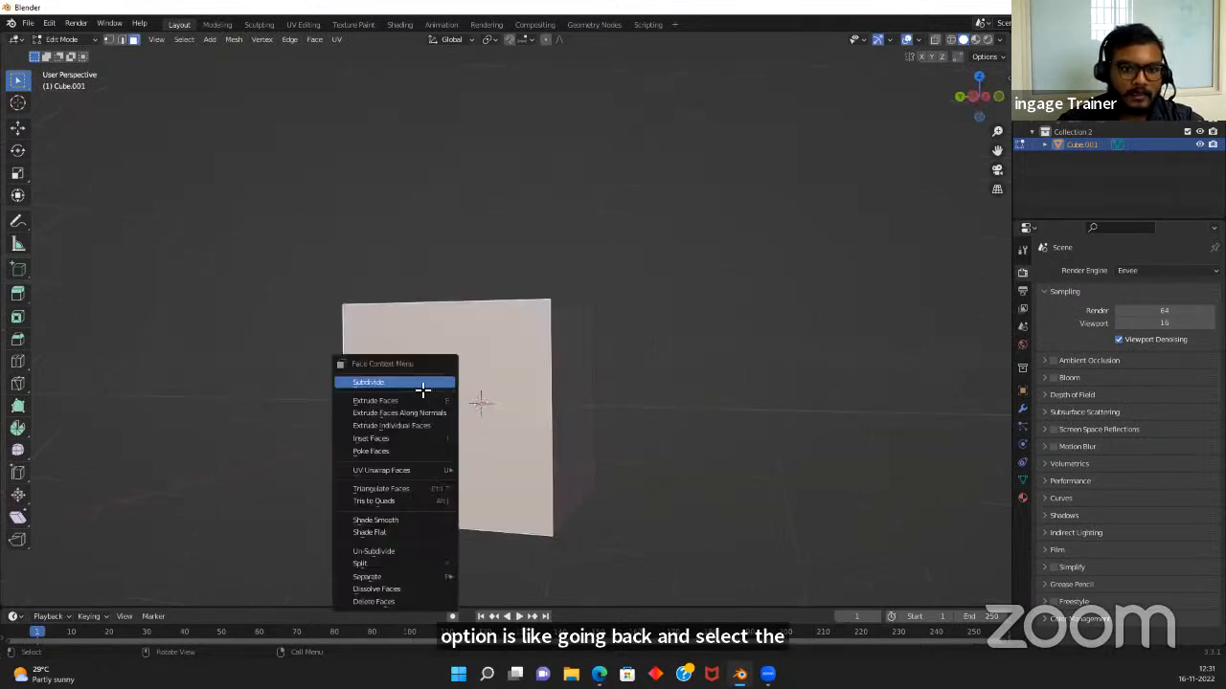
{"action": "left_click", "coordinate": [421, 386]}
{"action": "scroll", "coordinate": [625, 352], "scroll_direction": "down", "scroll_amount": 2}
{"action": "middle_click_drag", "start_coordinate": [625, 352], "coordinate": [629, 369]}
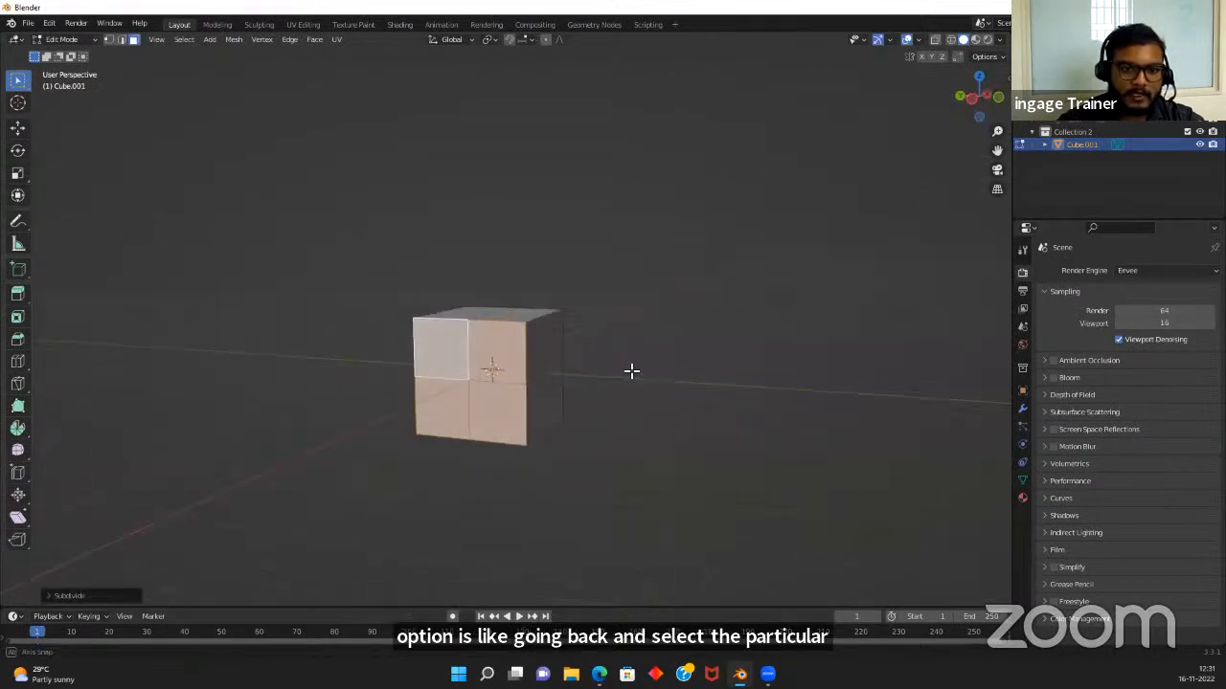
{"action": "left_click", "coordinate": [428, 378]}
{"action": "scroll", "coordinate": [531, 375], "scroll_direction": "up", "scroll_amount": 2}
{"action": "middle_click_drag", "start_coordinate": [610, 489], "coordinate": [539, 506]}
{"action": "left_click", "coordinate": [574, 502]}
{"action": "left_click", "coordinate": [465, 418], "text": "shift"}
{"action": "middle_click_drag", "start_coordinate": [465, 405], "coordinate": [539, 446]}
{"action": "key", "text": "i"}
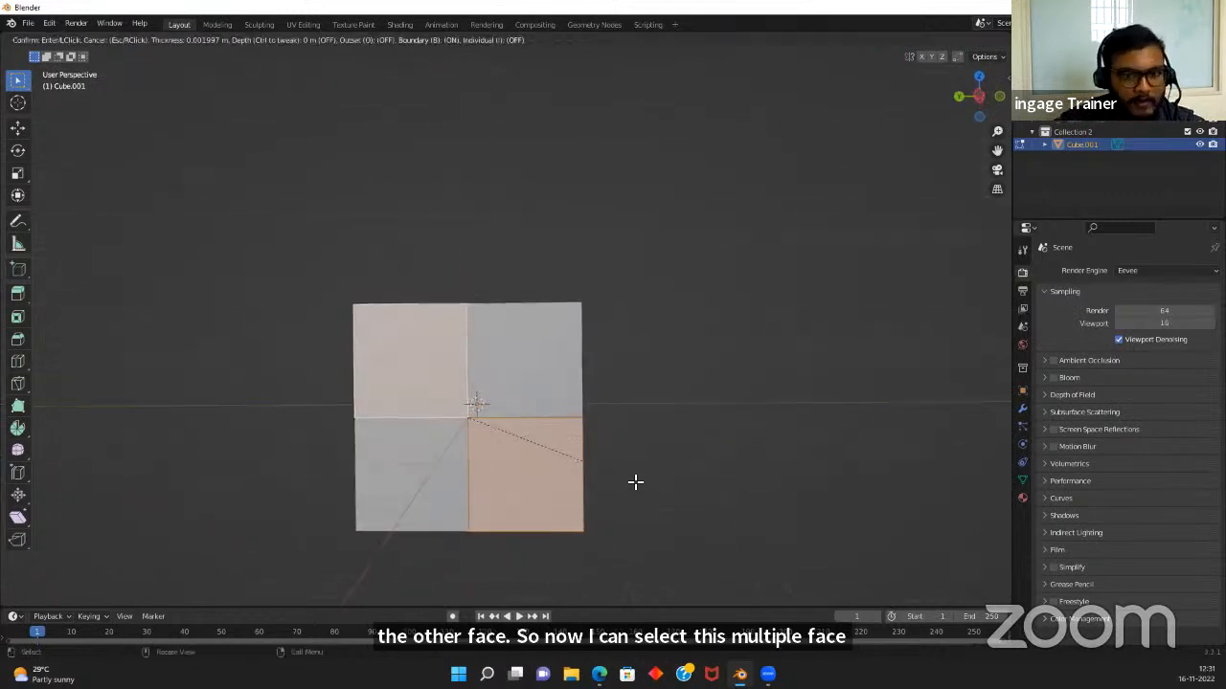
{"action": "right_click", "coordinate": [657, 498]}
{"action": "left_click", "coordinate": [511, 380]}
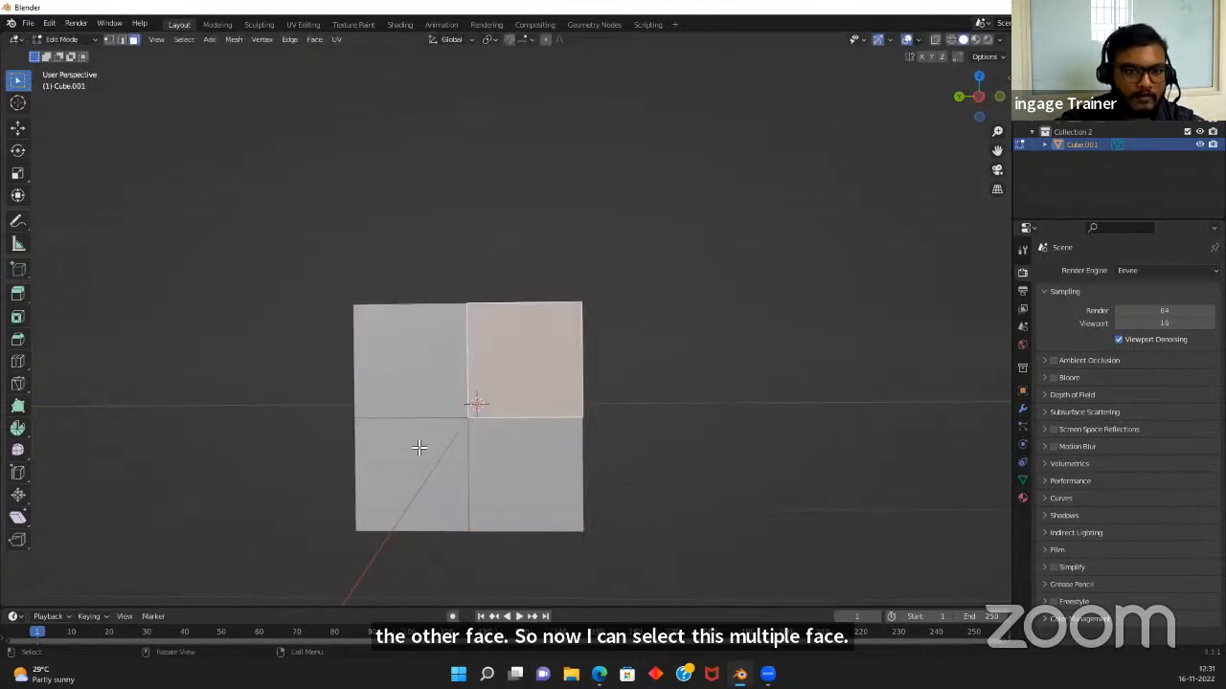
Select three quadrants of the subdivided face in an L shape and try insetting them together
{"action": "left_click", "coordinate": [417, 423]}
{"action": "left_click", "coordinate": [414, 374], "text": "shift"}
{"action": "left_click", "coordinate": [564, 481], "text": "shift"}
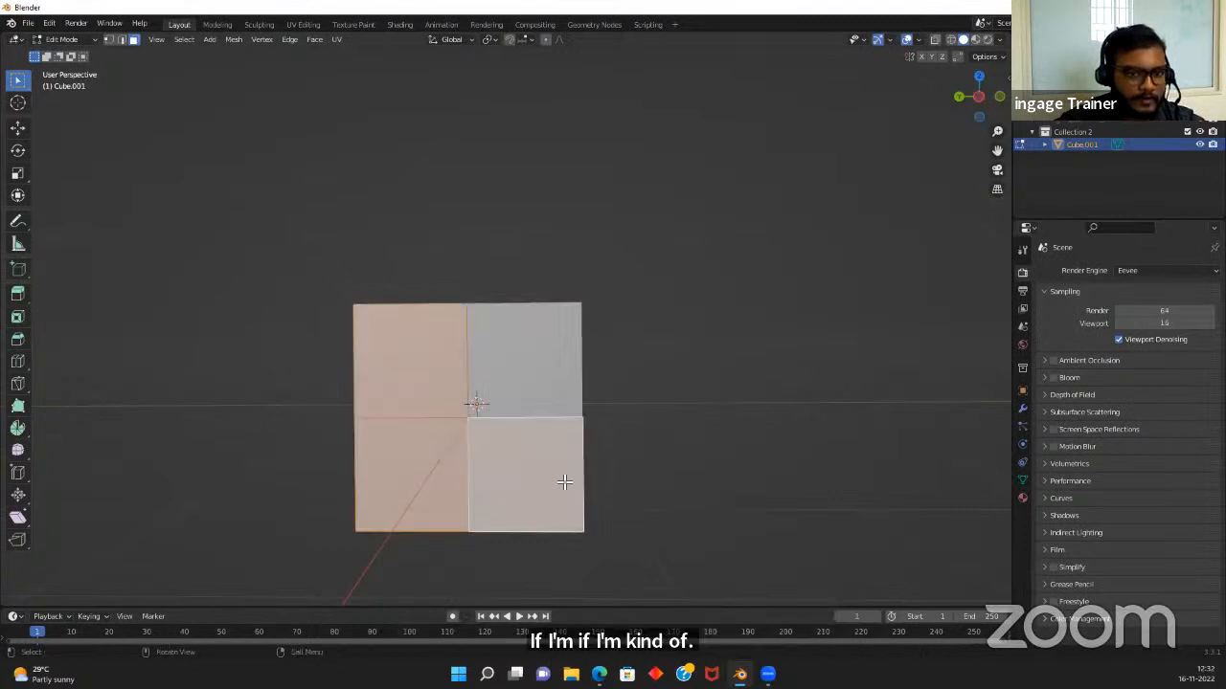
{"action": "key", "text": "i"}
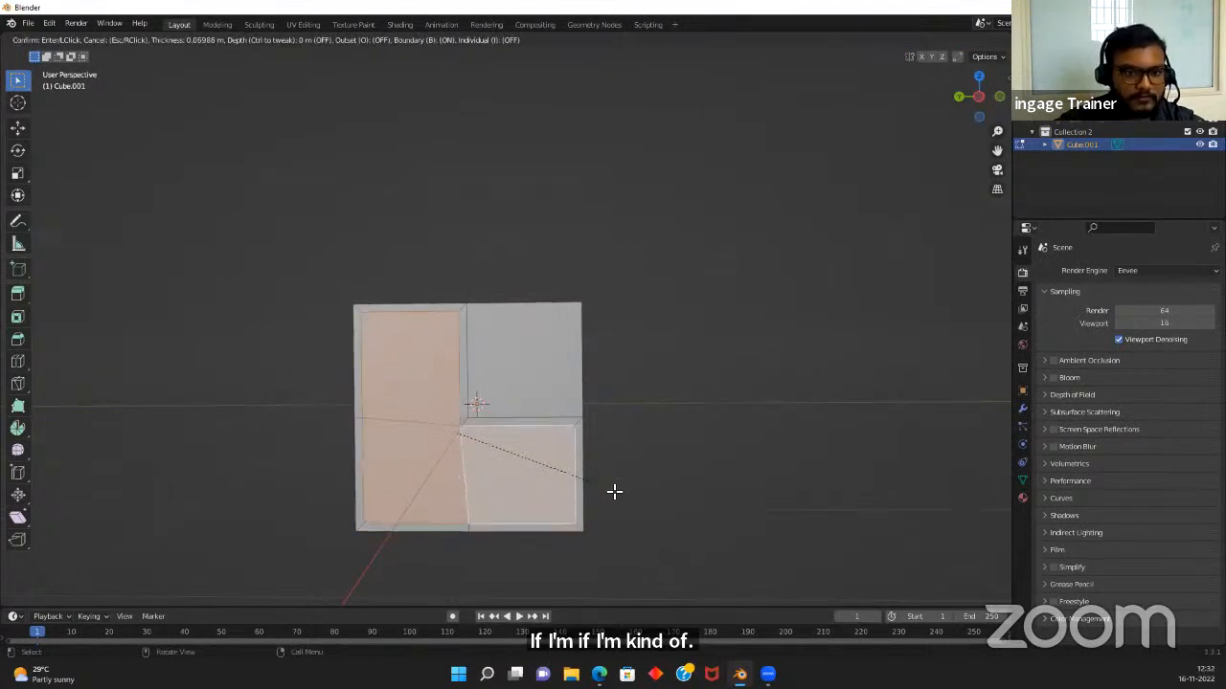
{"action": "left_click", "coordinate": [622, 495]}
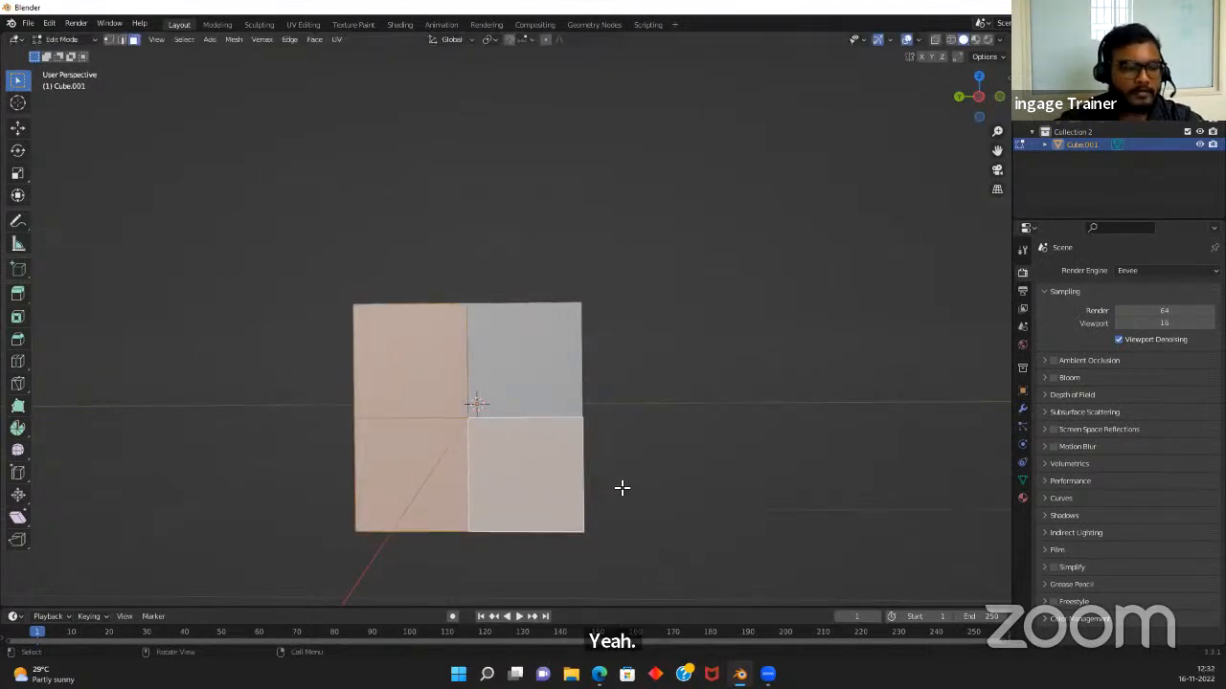
Inset the three selected quadrants as one L-shaped region, clear the selection and undo both changes
{"action": "key", "text": "i"}
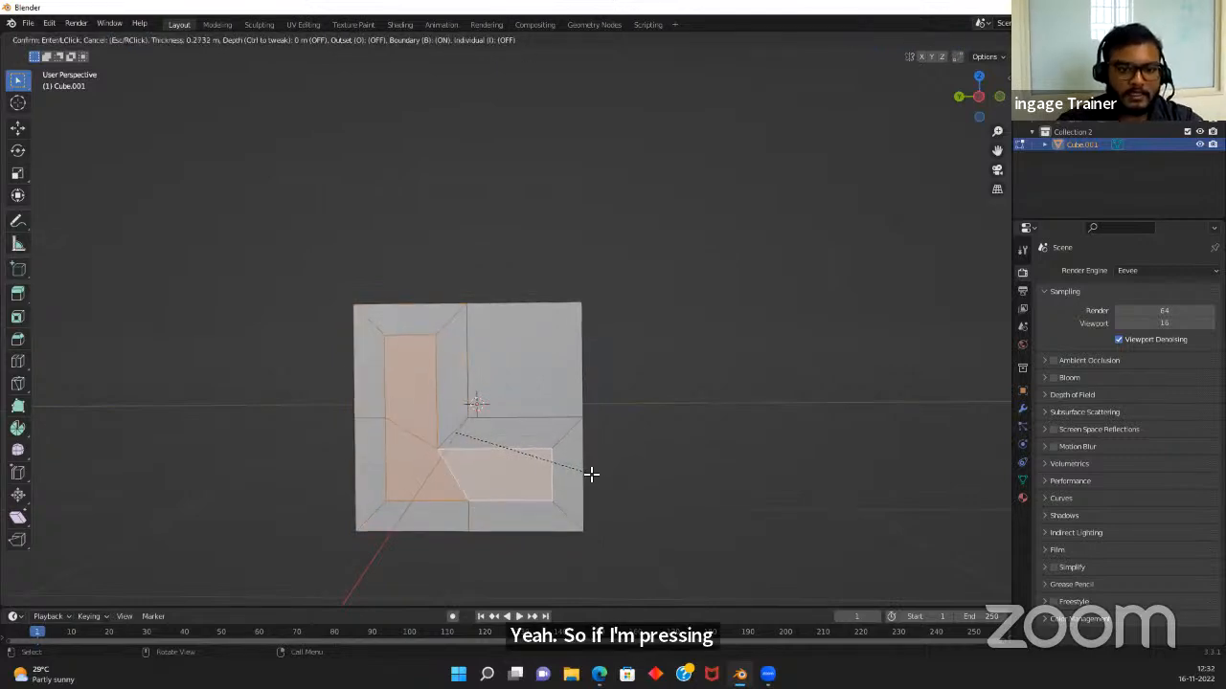
{"action": "left_click", "coordinate": [578, 468]}
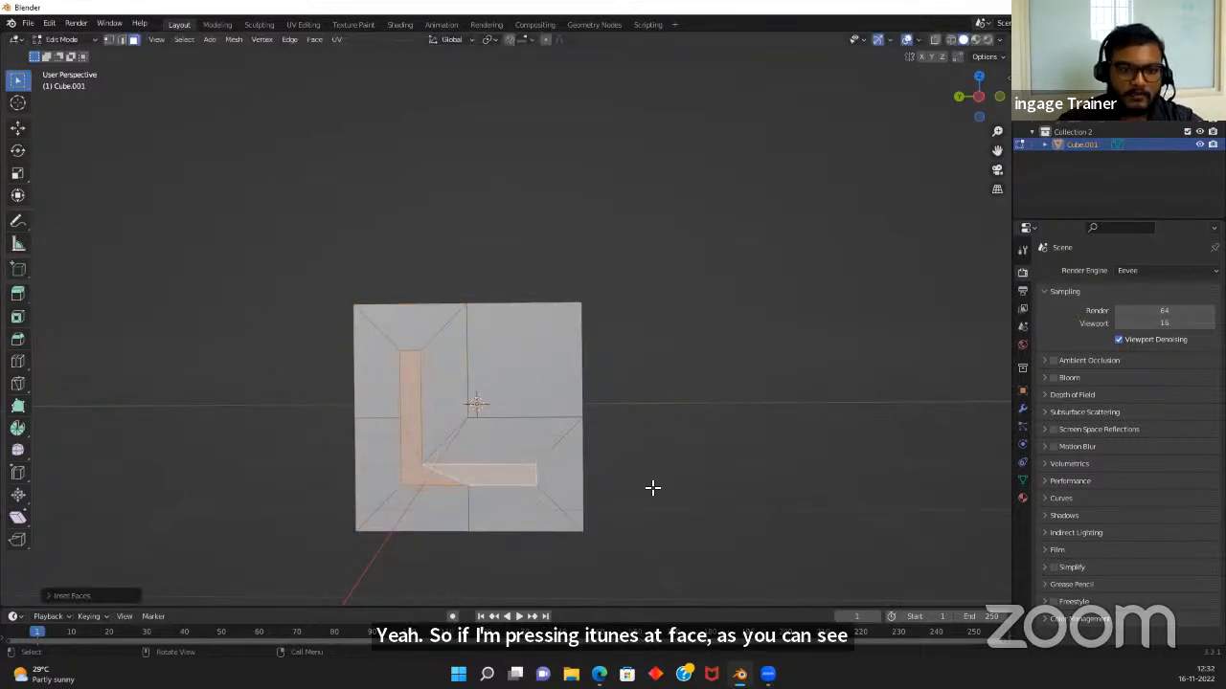
{"action": "left_click", "coordinate": [651, 487]}
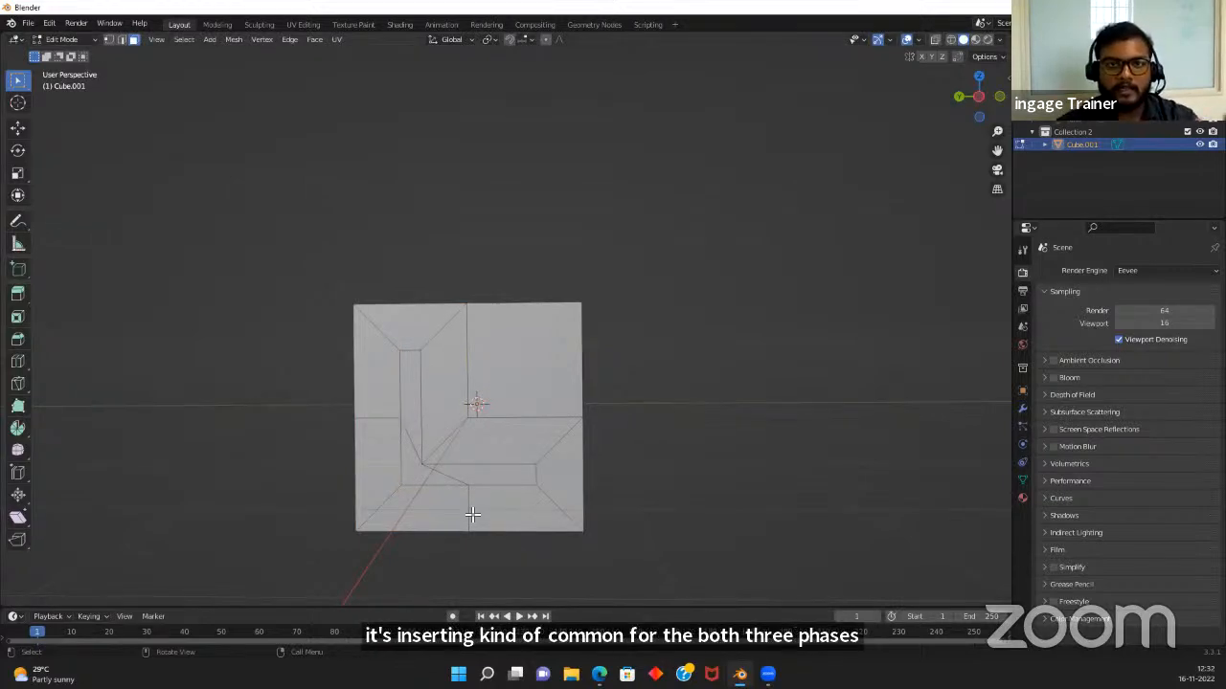
{"action": "key", "text": "ctrl+z"}
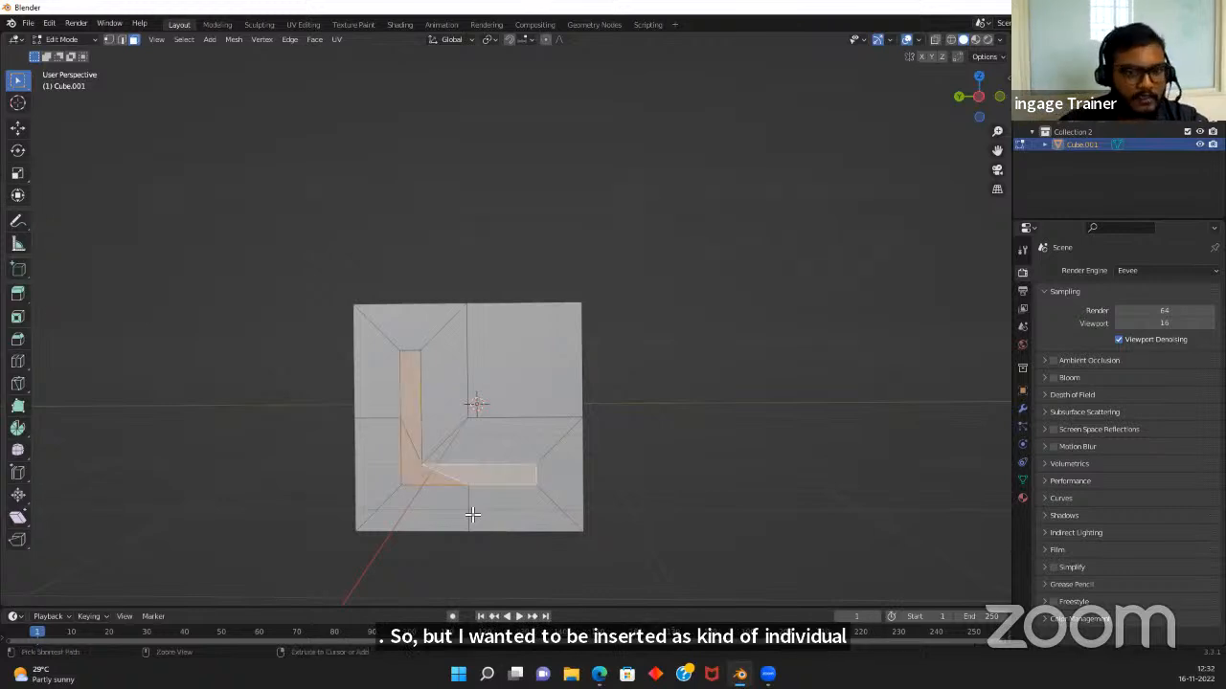
{"action": "key", "text": "ctrl+z"}
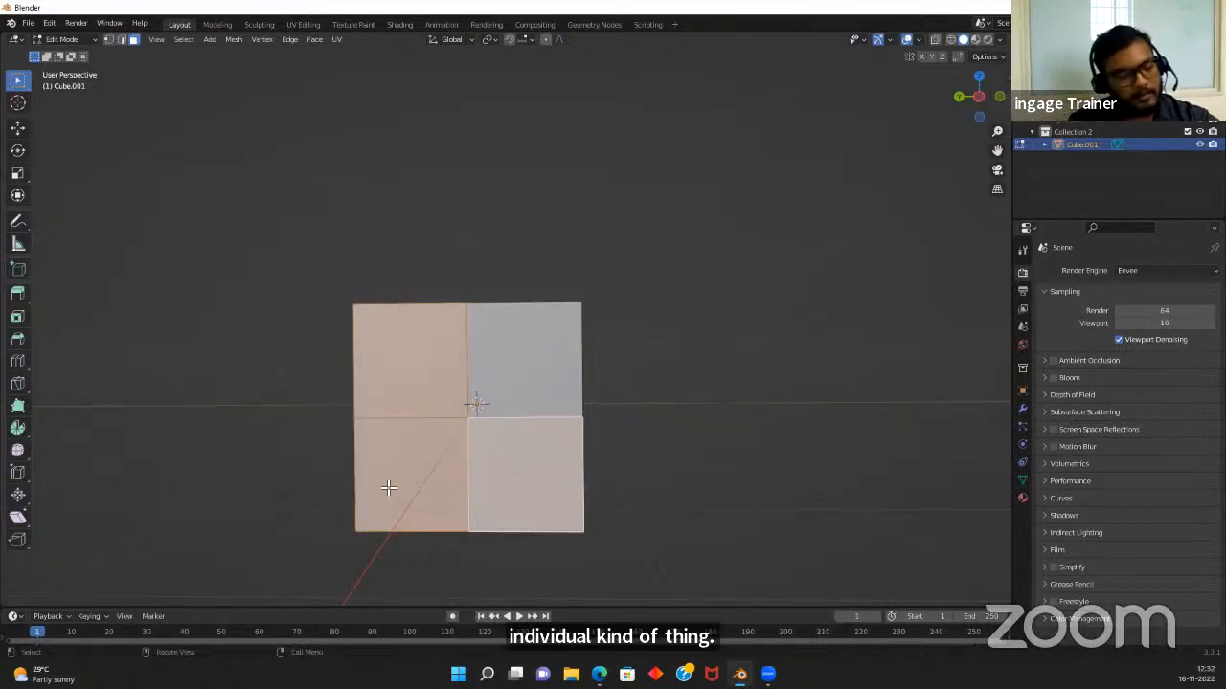
Inset the three selected quadrants by about 0.3 m with Individual on and select the inner faces of the lower two
{"action": "key", "text": "i"}
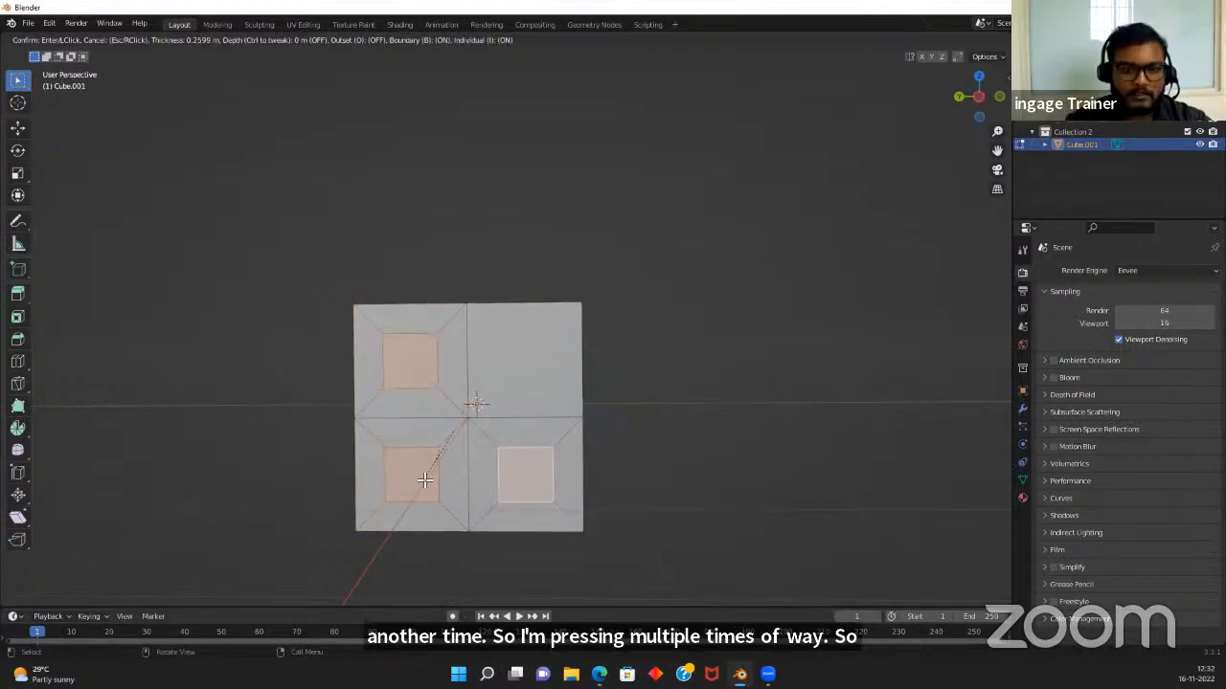
{"action": "left_click", "coordinate": [432, 474]}
{"action": "middle_click_drag", "start_coordinate": [698, 509], "coordinate": [645, 534]}
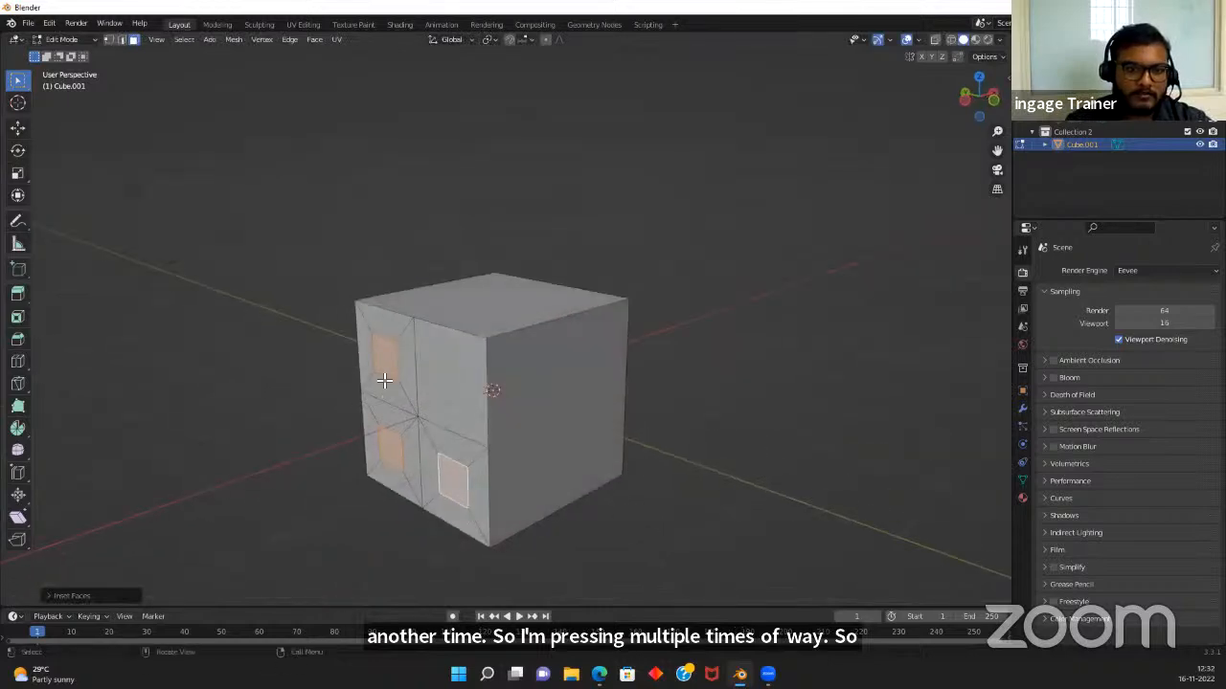
{"action": "left_click", "coordinate": [391, 450]}
{"action": "left_click", "coordinate": [451, 481], "text": "shift"}
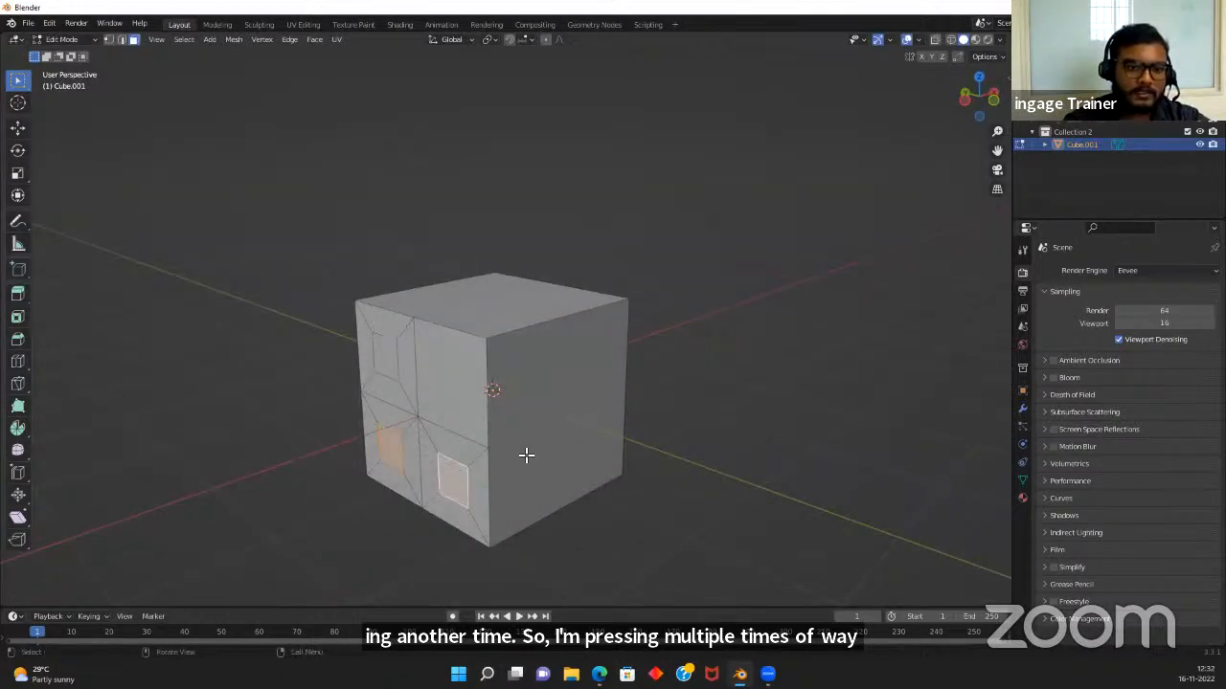
Select the remaining quadrant and the adjacent side face, try insetting them as one joined region, and undo that inset
{"action": "left_click", "coordinate": [451, 427]}
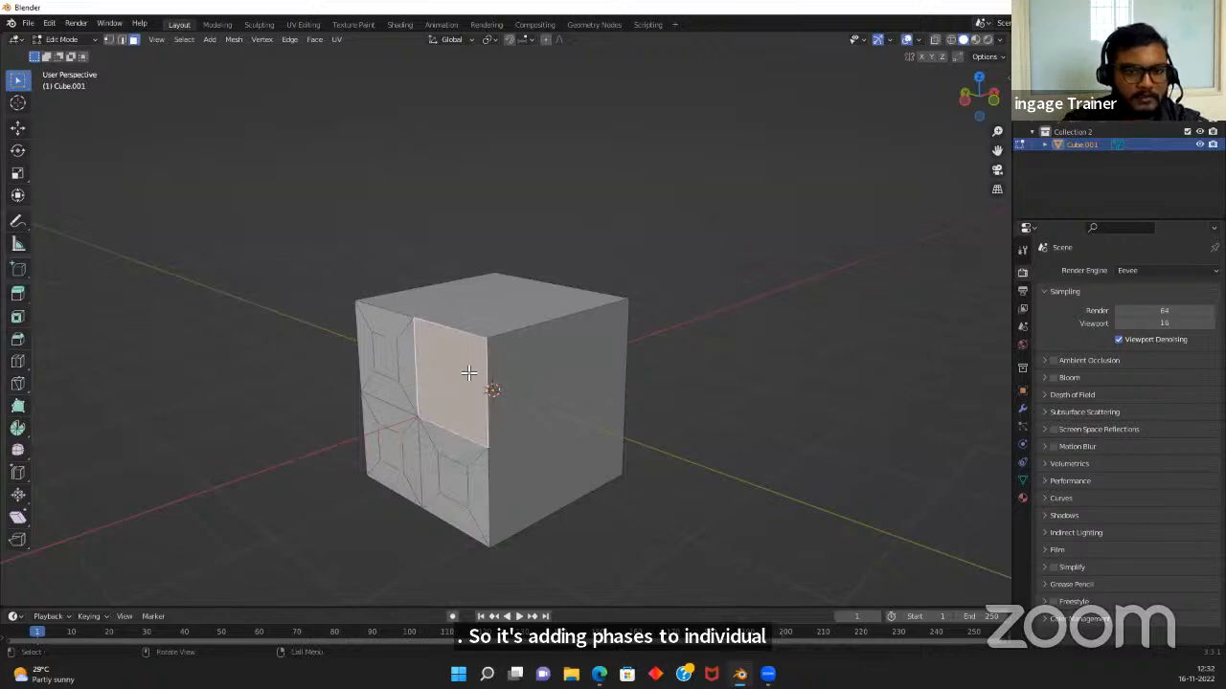
{"action": "left_click", "coordinate": [547, 412], "text": "shift"}
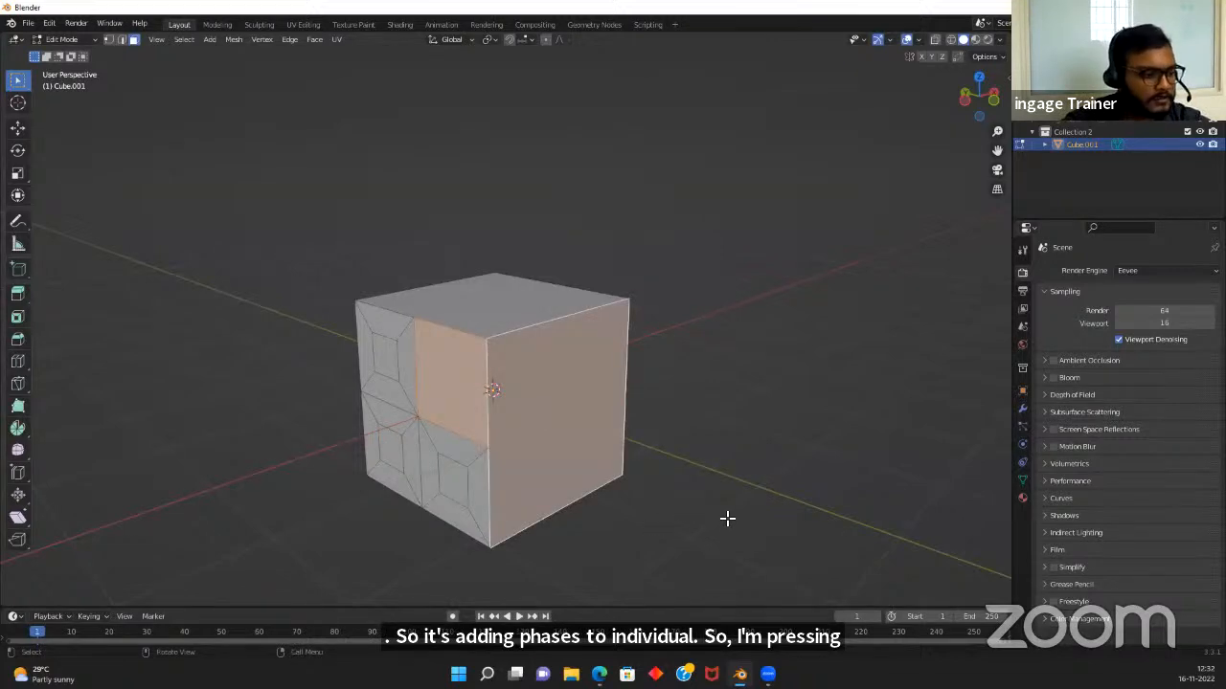
{"action": "key", "text": "i"}
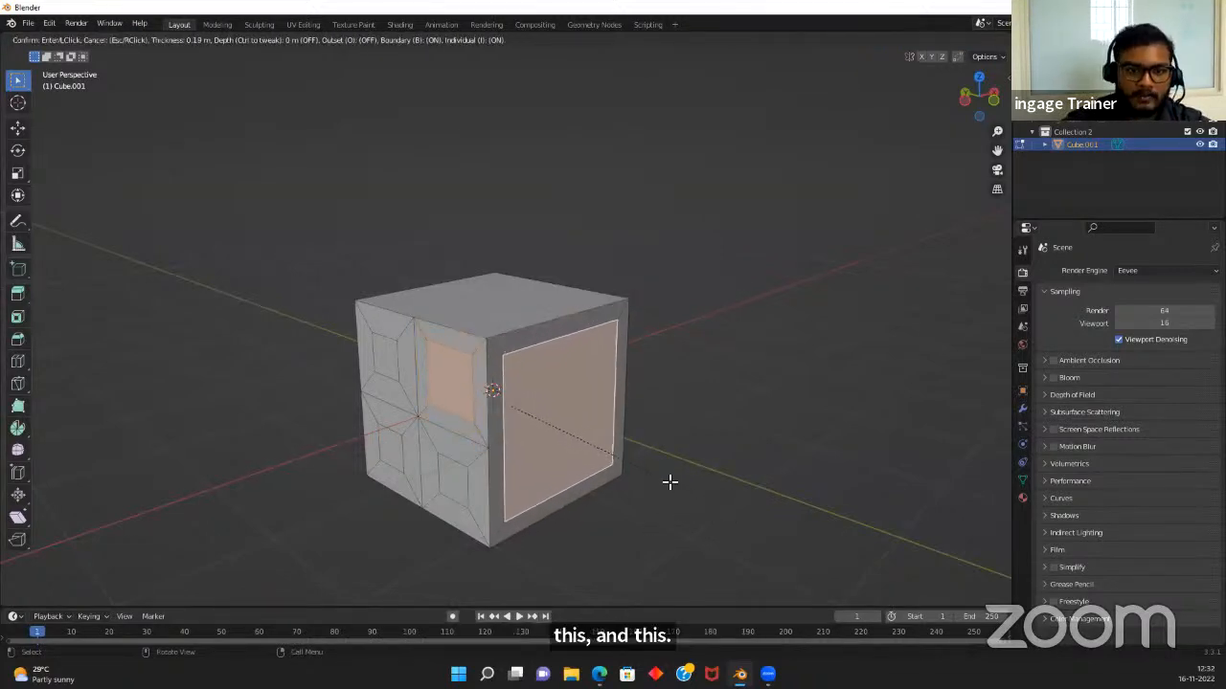
{"action": "key", "text": "i"}
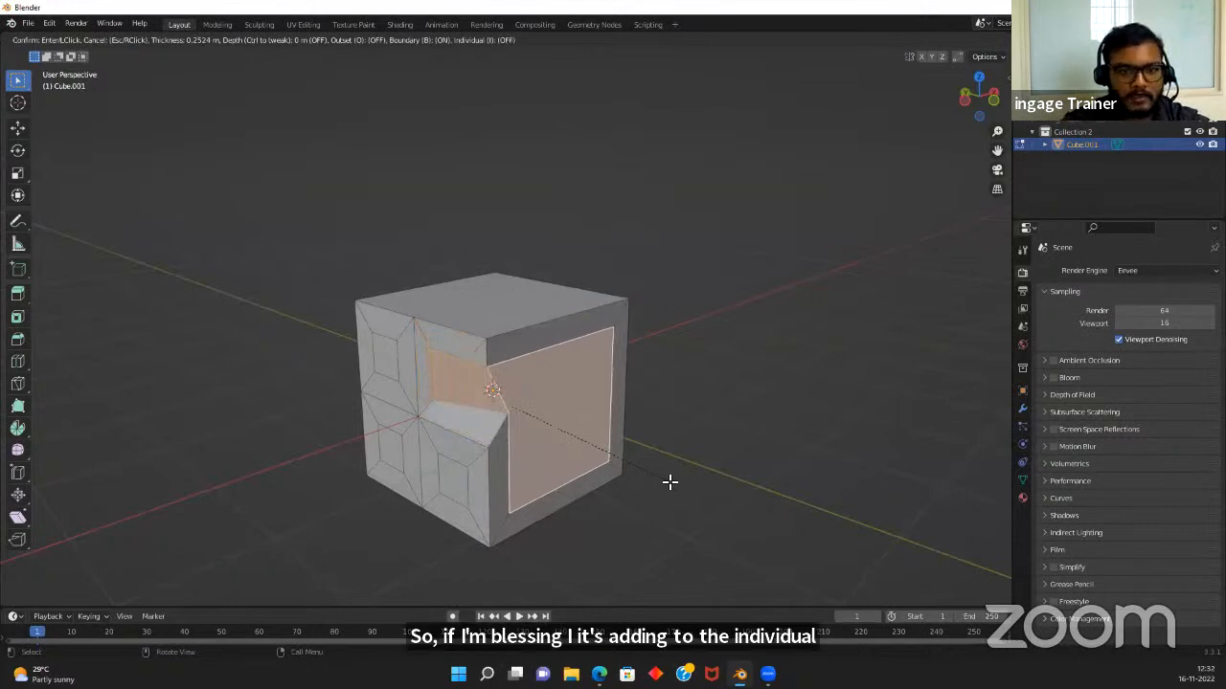
{"action": "left_click", "coordinate": [480, 428]}
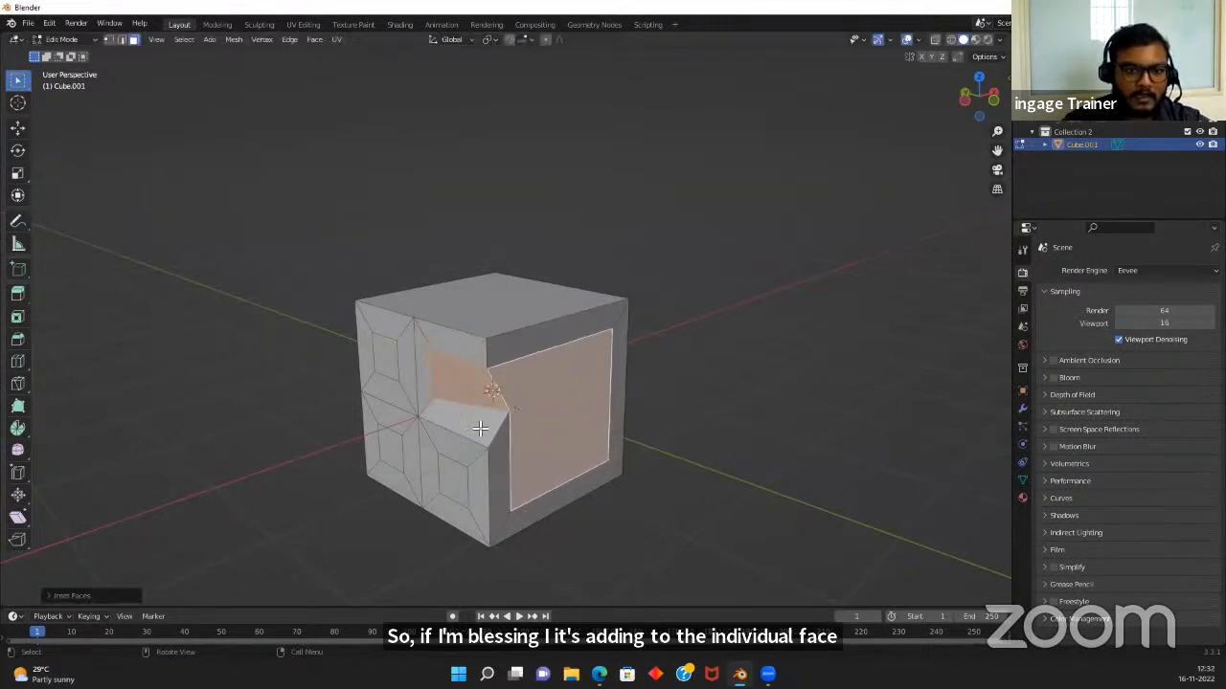
{"action": "key", "text": "ctrl+z"}
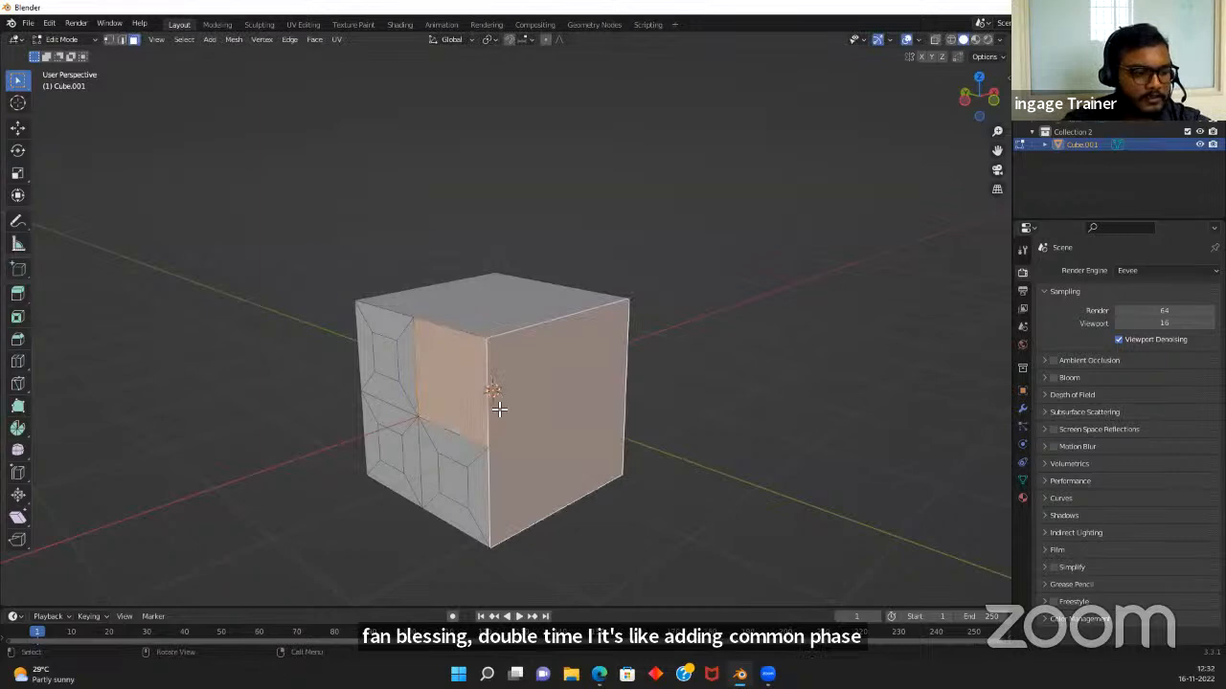
Inset the selected quadrant and side face individually, and select the inner faces of all four quadrants
{"action": "key", "text": "i"}
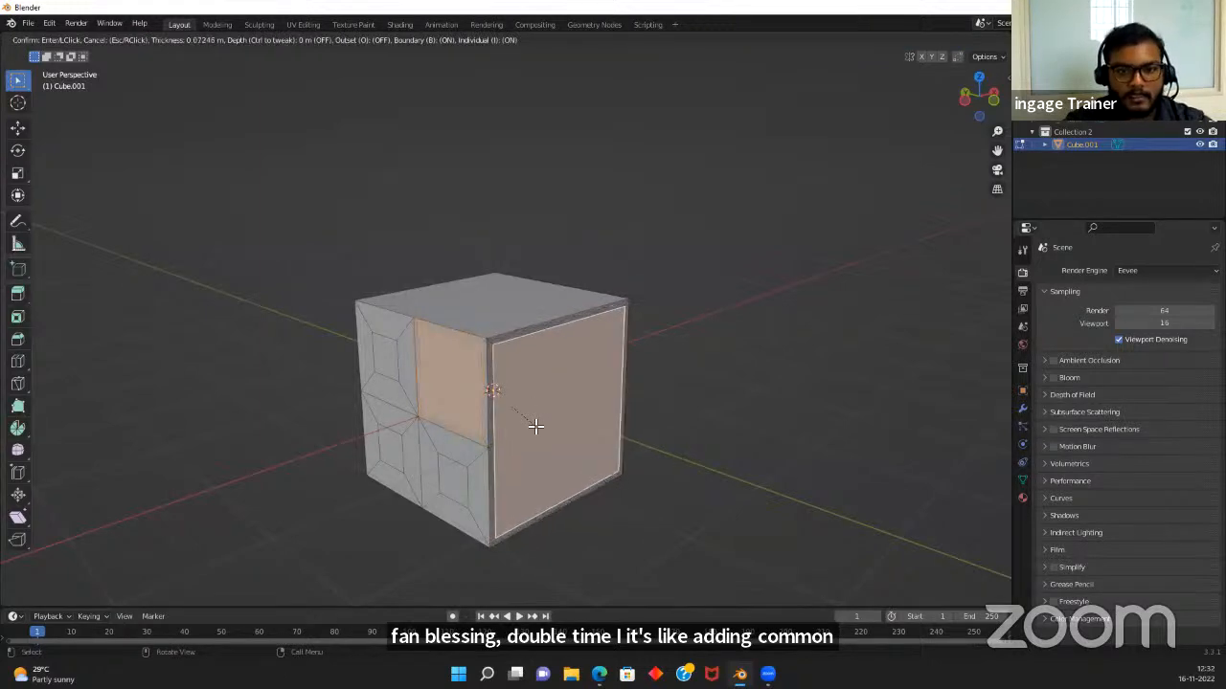
{"action": "left_click", "coordinate": [520, 405]}
{"action": "left_click", "coordinate": [395, 363]}
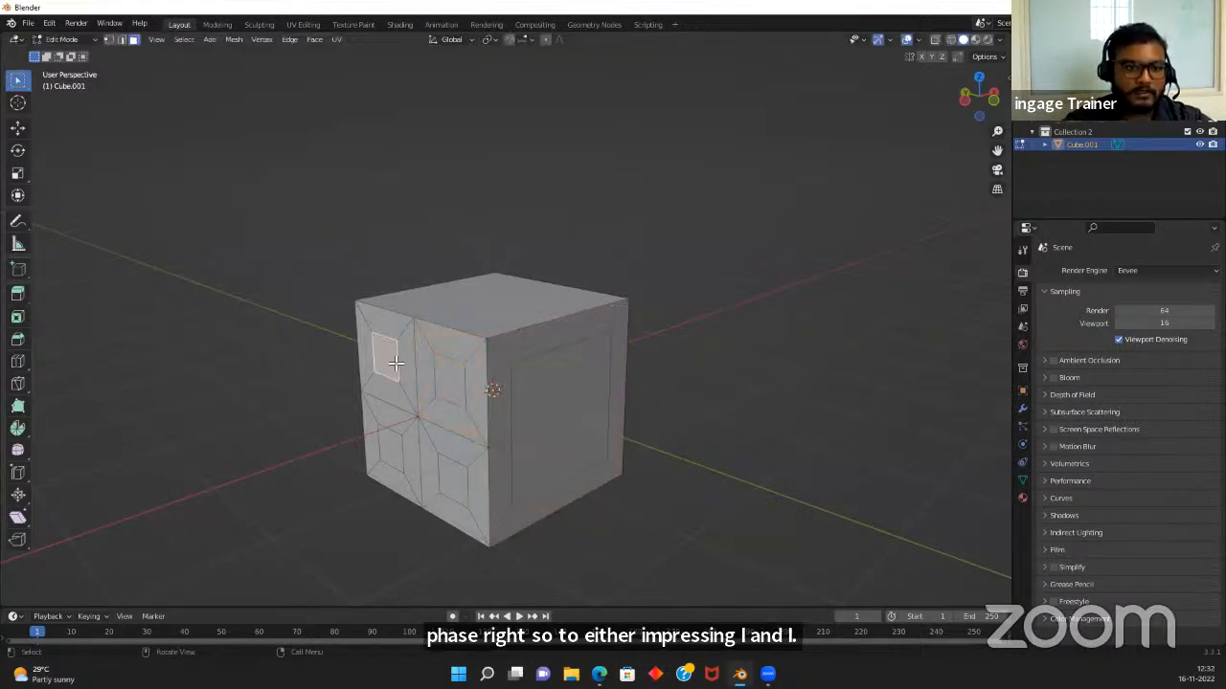
{"action": "left_click", "coordinate": [451, 379], "text": "shift"}
{"action": "left_click", "coordinate": [393, 448], "text": "shift"}
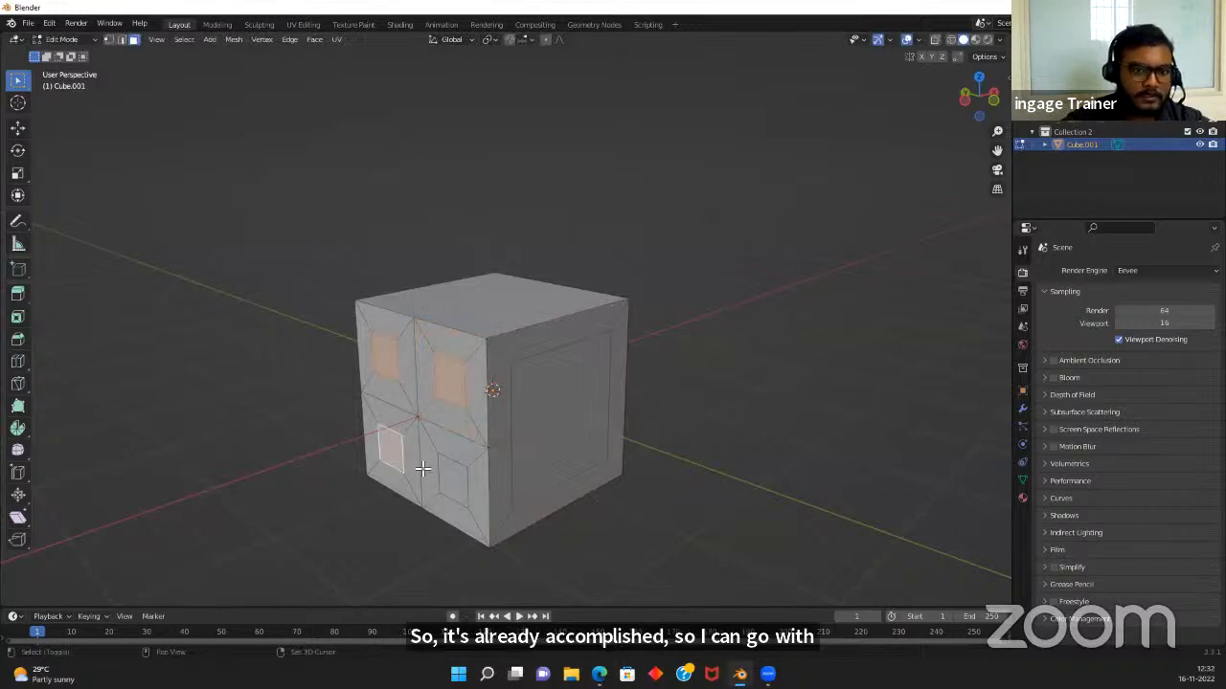
{"action": "left_click", "coordinate": [463, 468], "text": "shift"}
Extrude the four inner faces outward about 1 m and scale their ends up
{"action": "key", "text": "e"}
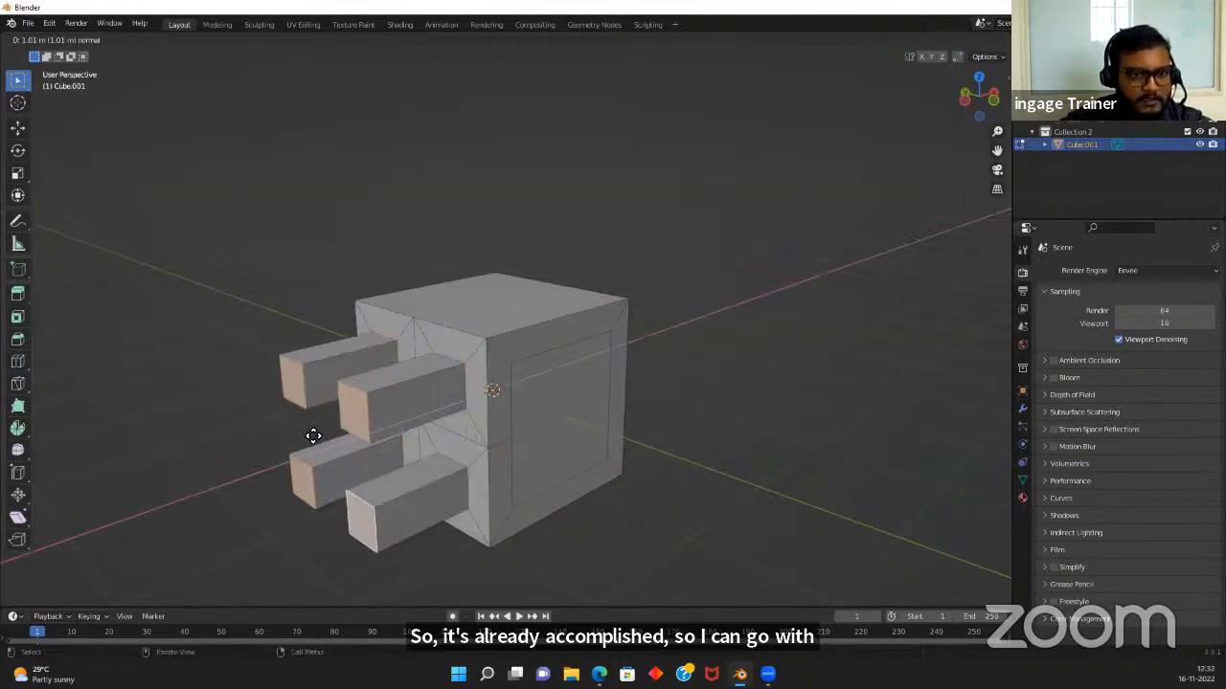
{"action": "left_click", "coordinate": [309, 438]}
{"action": "key", "text": "s"}
{"action": "left_click", "coordinate": [354, 438]}
Extrude the four enlarged ends further outward to form end blocks on the arms
{"action": "scroll", "coordinate": [478, 470], "scroll_direction": "down", "scroll_amount": 4}
{"action": "middle_click_drag", "start_coordinate": [492, 476], "coordinate": [336, 493]}
{"action": "key", "text": "e"}
{"action": "left_click", "coordinate": [375, 475]}
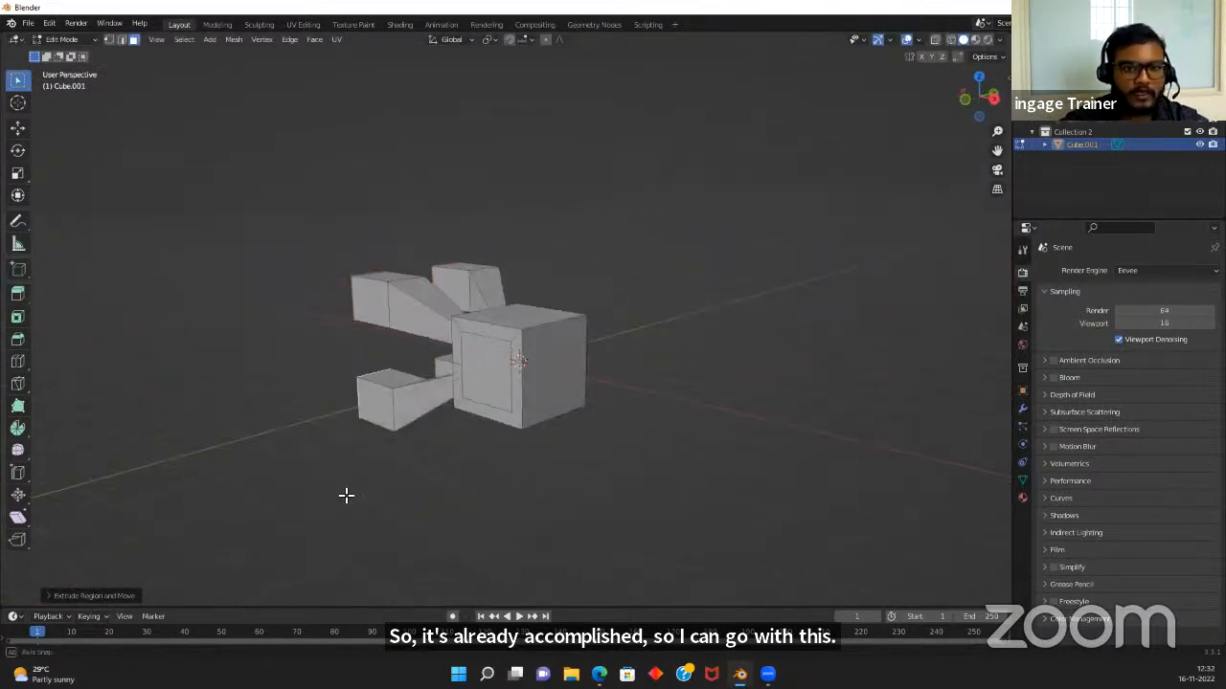
Inset the cube face opposite the four arms by about 0.34 m and extrude the inner face outward into a block
{"action": "left_click", "coordinate": [526, 404]}
{"action": "middle_click_drag", "start_coordinate": [450, 499], "coordinate": [553, 502]}
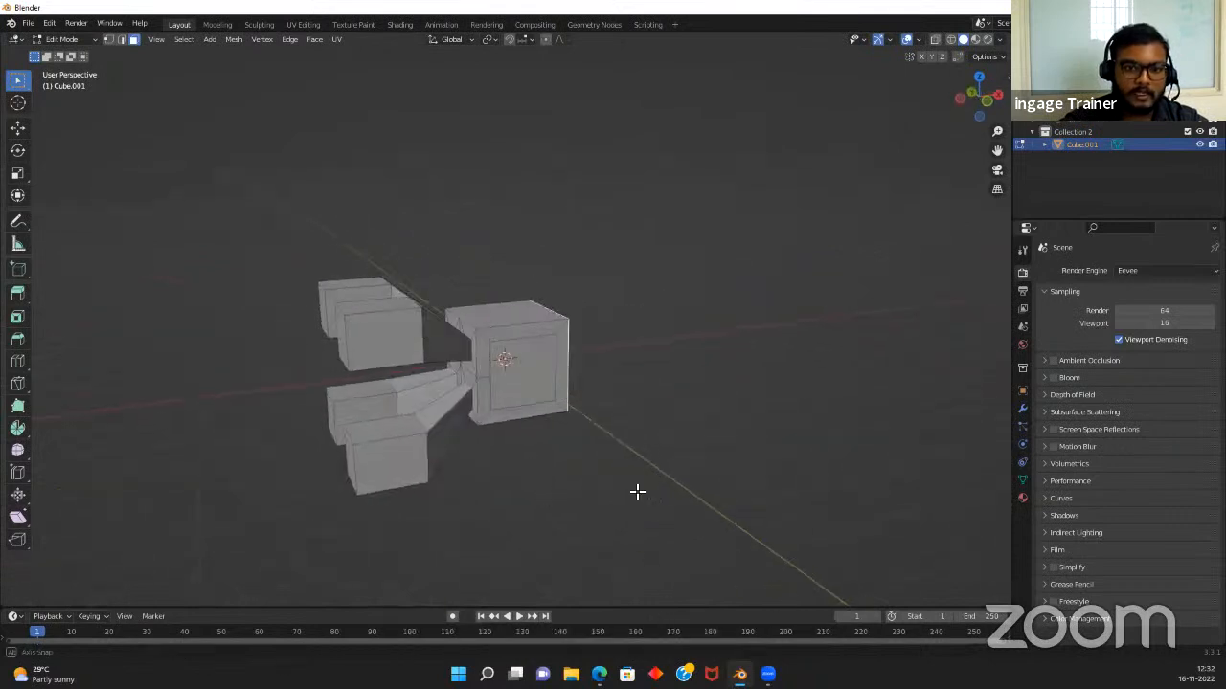
{"action": "middle_click_drag", "start_coordinate": [648, 485], "coordinate": [522, 505]}
{"action": "key", "text": "i"}
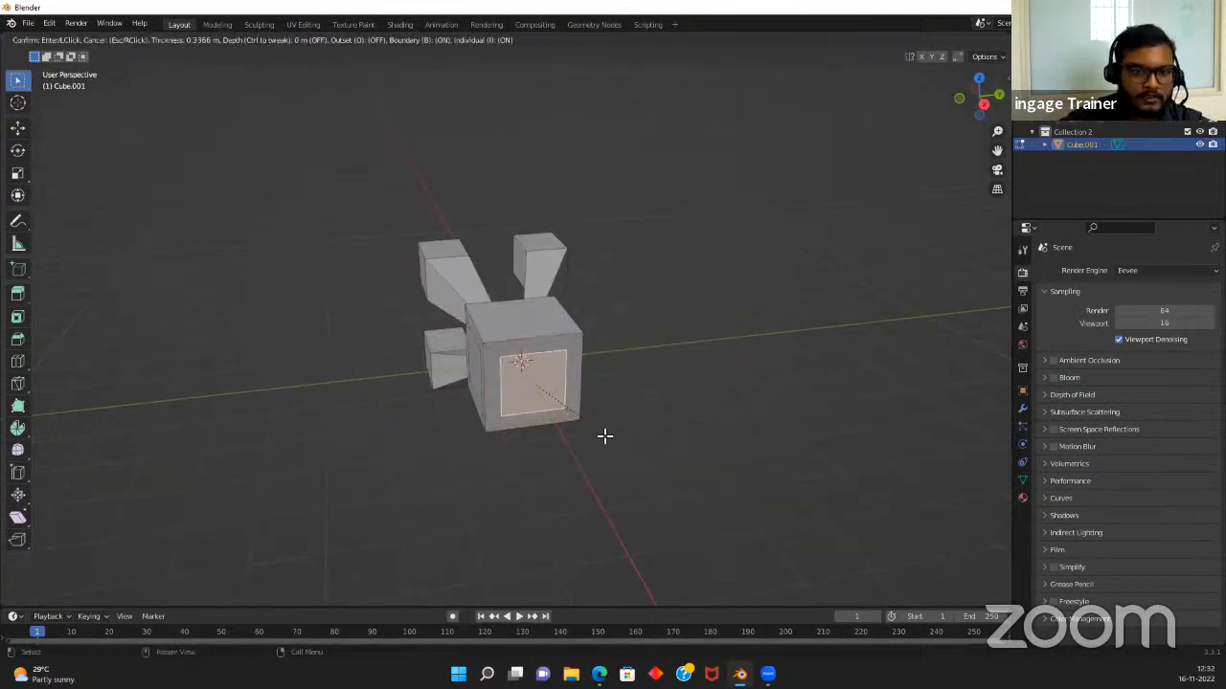
{"action": "left_click", "coordinate": [613, 426]}
{"action": "key", "text": "e"}
{"action": "left_click", "coordinate": [568, 464]}
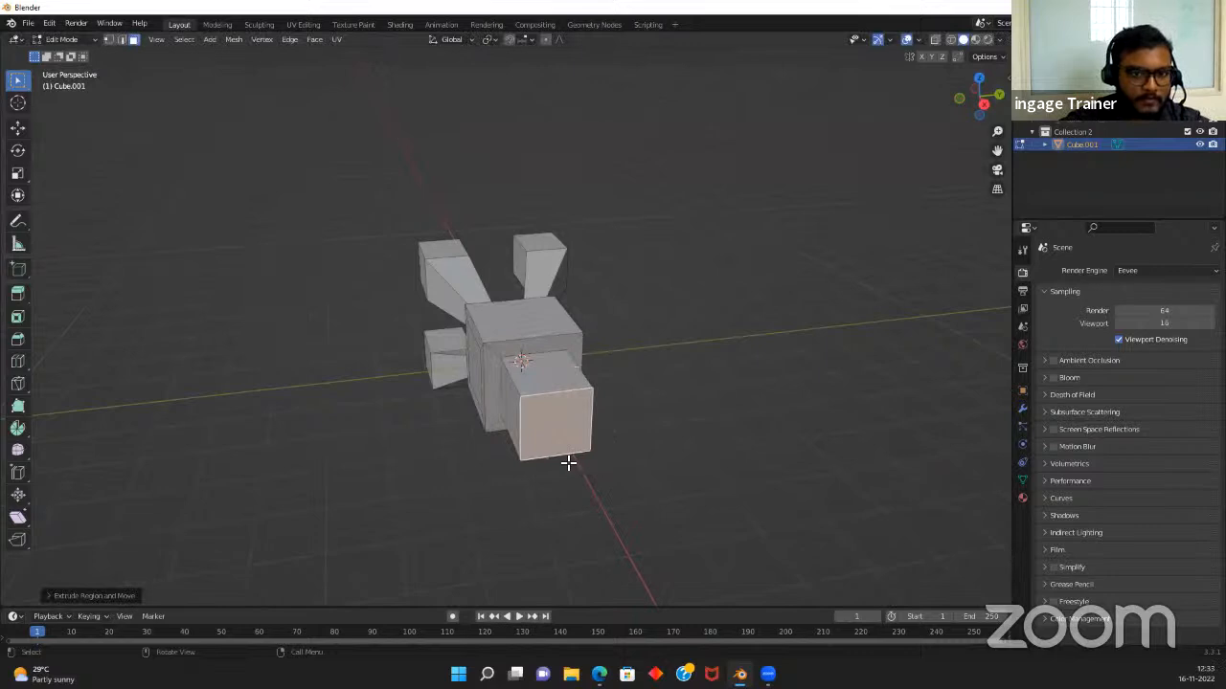
Bevel the upper front edge of the extruded block with four segments to round the nose, and clear the selection
{"action": "left_click", "coordinate": [550, 393]}
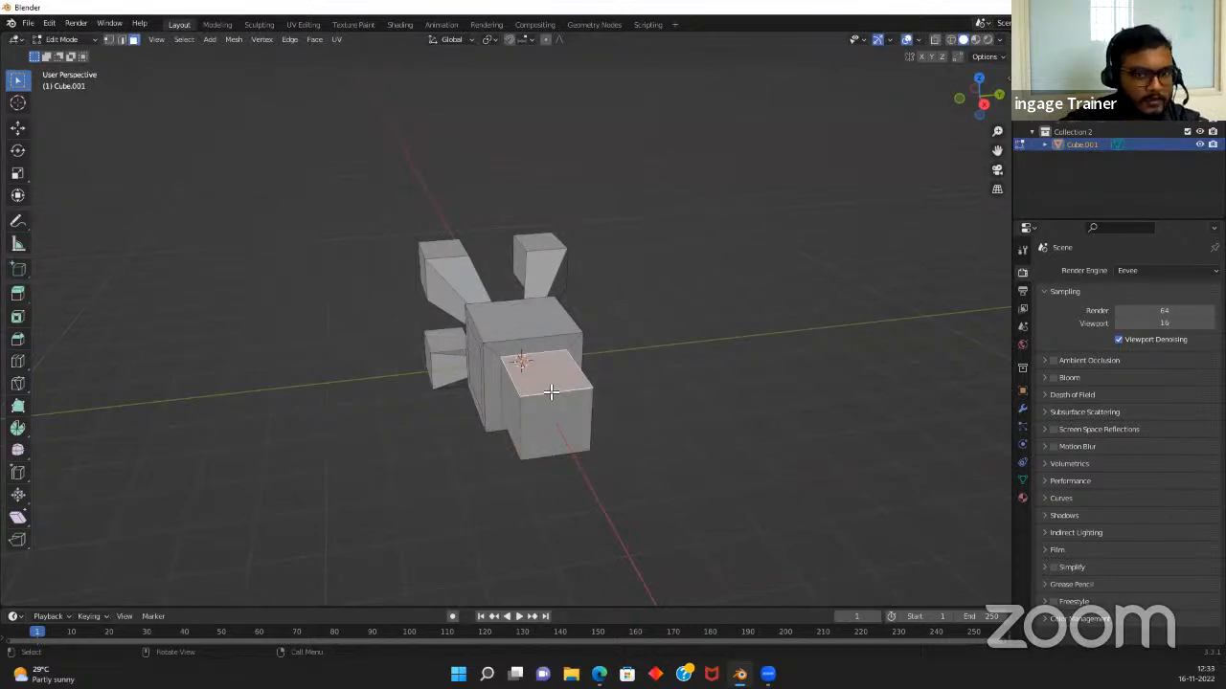
{"action": "key", "text": "2"}
{"action": "left_click", "coordinate": [551, 392]}
{"action": "key", "text": "ctrl+b"}
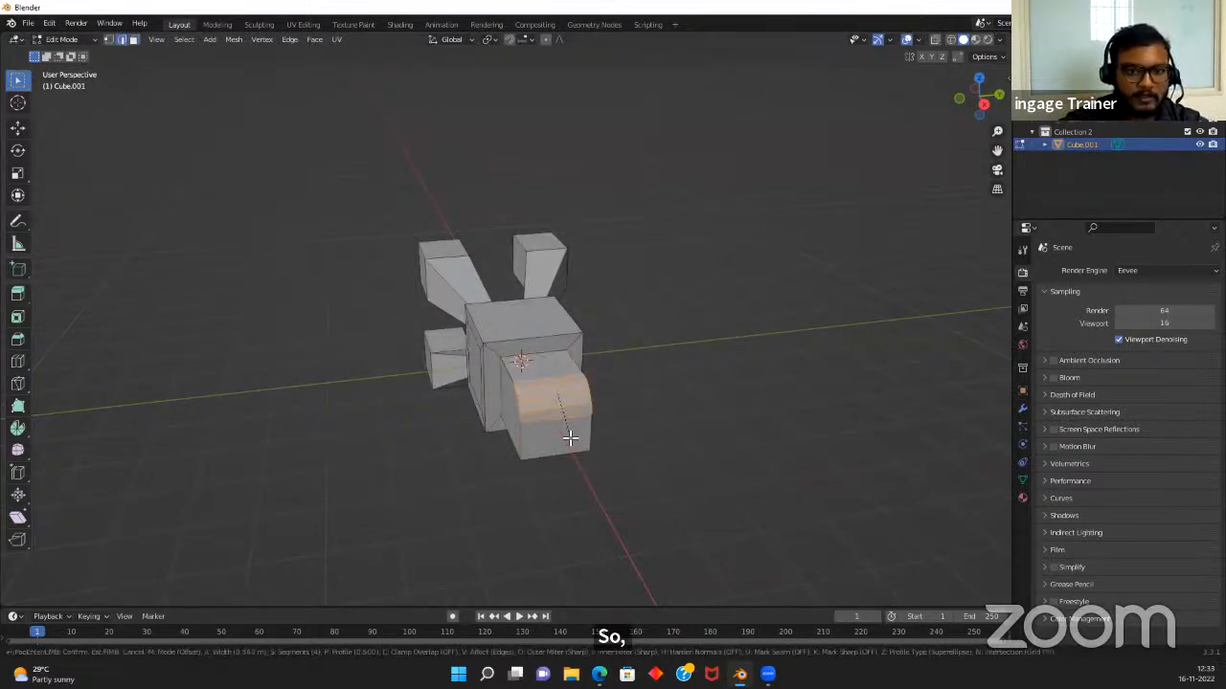
{"action": "left_click", "coordinate": [573, 439]}
{"action": "middle_click_drag", "start_coordinate": [574, 442], "coordinate": [549, 482]}
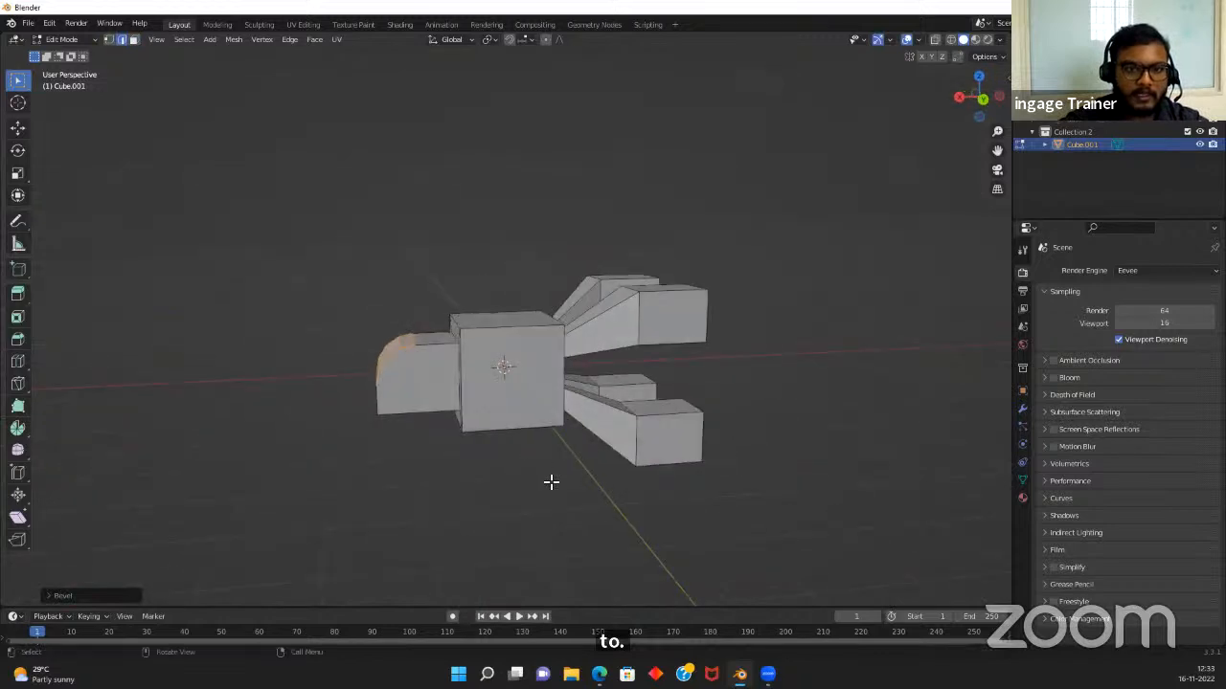
{"action": "left_click", "coordinate": [549, 481]}
Switch to face selection and select the cube's two opposite side faces between the nose and the arms
{"action": "middle_click_drag", "start_coordinate": [561, 430], "coordinate": [421, 436]}
{"action": "key", "text": "3"}
{"action": "left_click", "coordinate": [489, 402]}
{"action": "middle_click_drag", "start_coordinate": [581, 403], "coordinate": [562, 508]}
{"action": "left_click", "coordinate": [542, 415]}
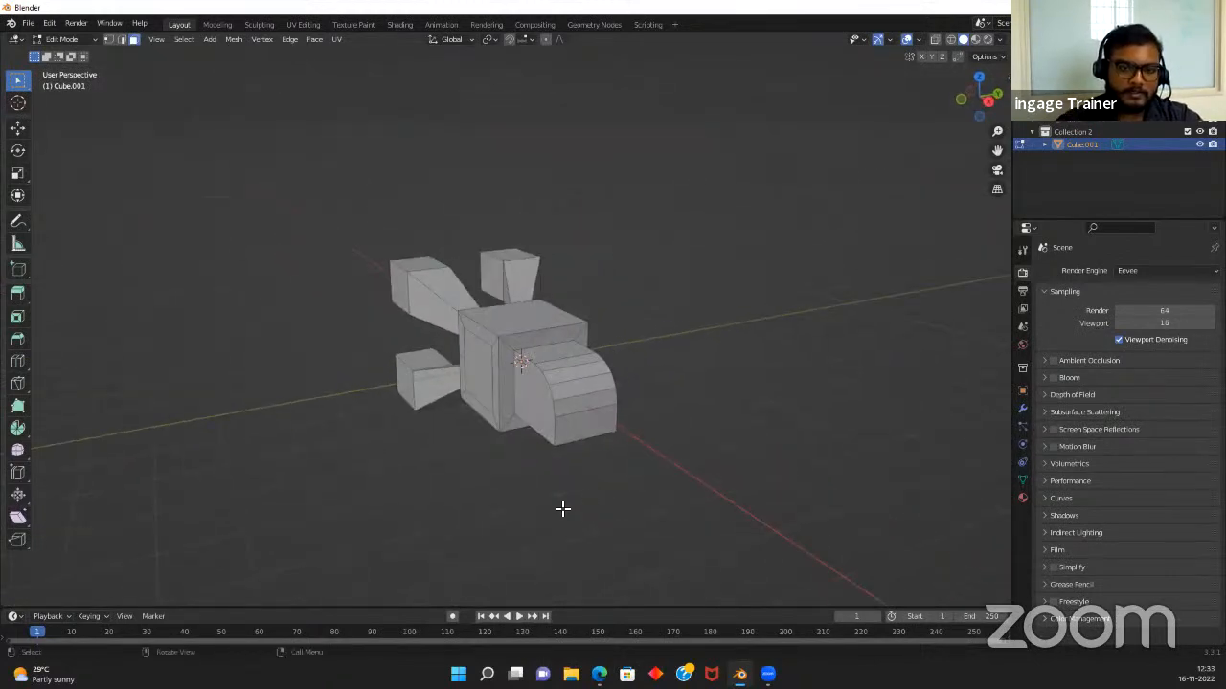
{"action": "scroll", "coordinate": [561, 507], "scroll_direction": "up", "scroll_amount": 2}
{"action": "mouse_move", "coordinate": [639, 418]}
{"action": "middle_mouse_down"}
{"action": "mouse_move", "coordinate": [555, 432]}
{"action": "mouse_move", "coordinate": [642, 428]}
{"action": "middle_mouse_up"}
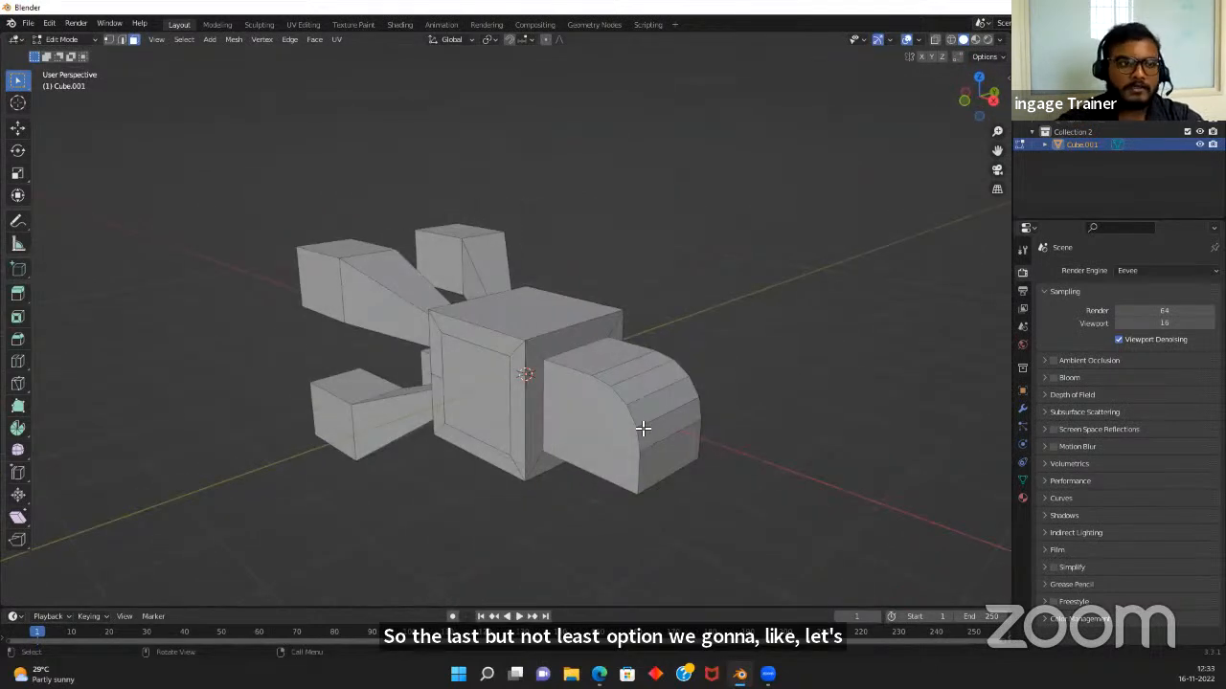
{"action": "left_click", "coordinate": [481, 411]}
{"action": "middle_click_drag", "start_coordinate": [482, 411], "coordinate": [465, 405]}
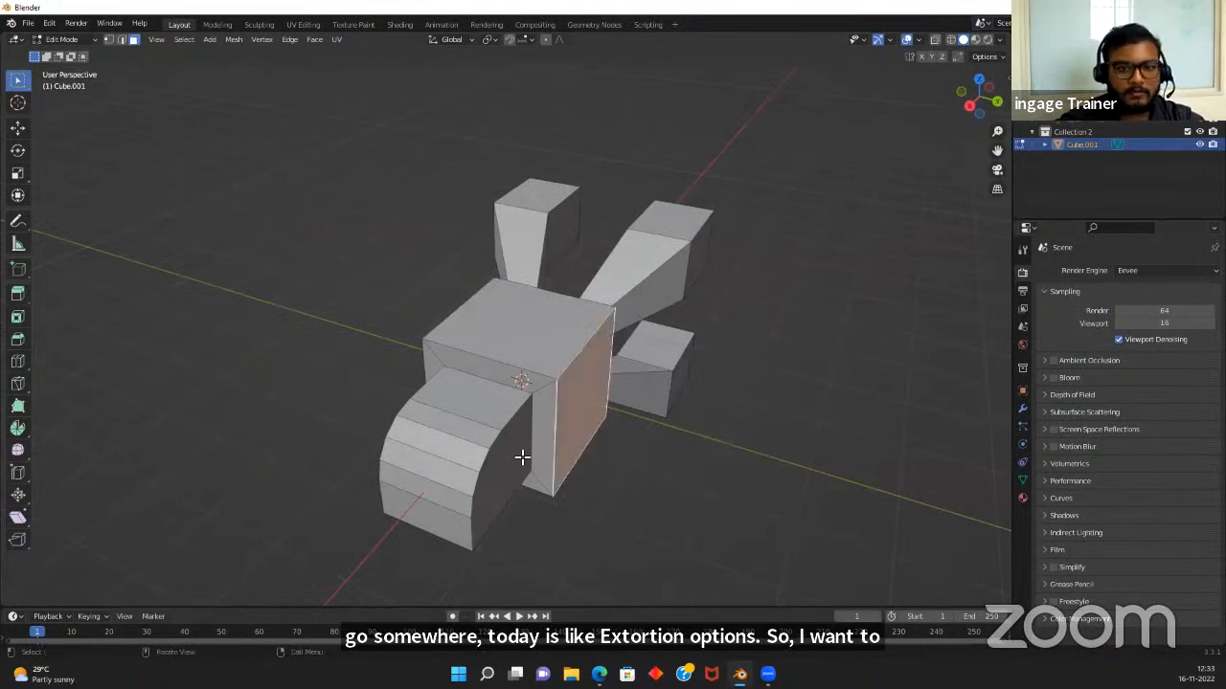
{"action": "middle_click_drag", "start_coordinate": [503, 456], "coordinate": [571, 459]}
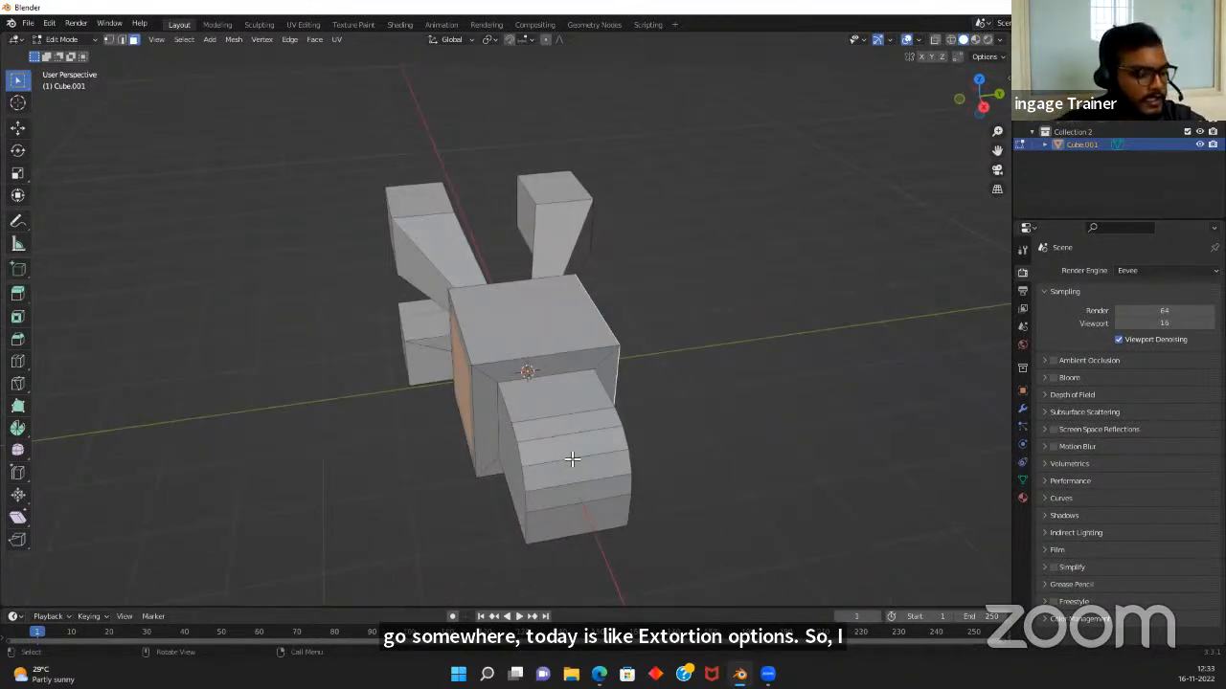
Try extruding the two opposite side faces together along the global Y axis
{"action": "key", "text": "e"}
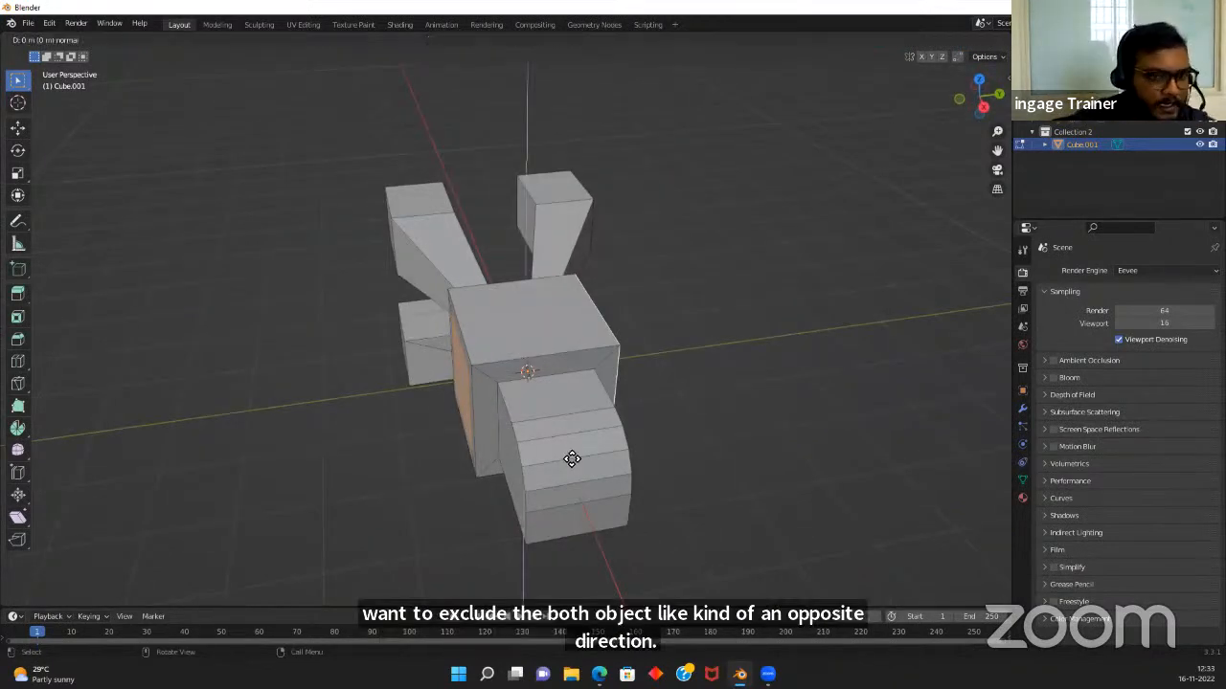
{"action": "key", "text": "y"}
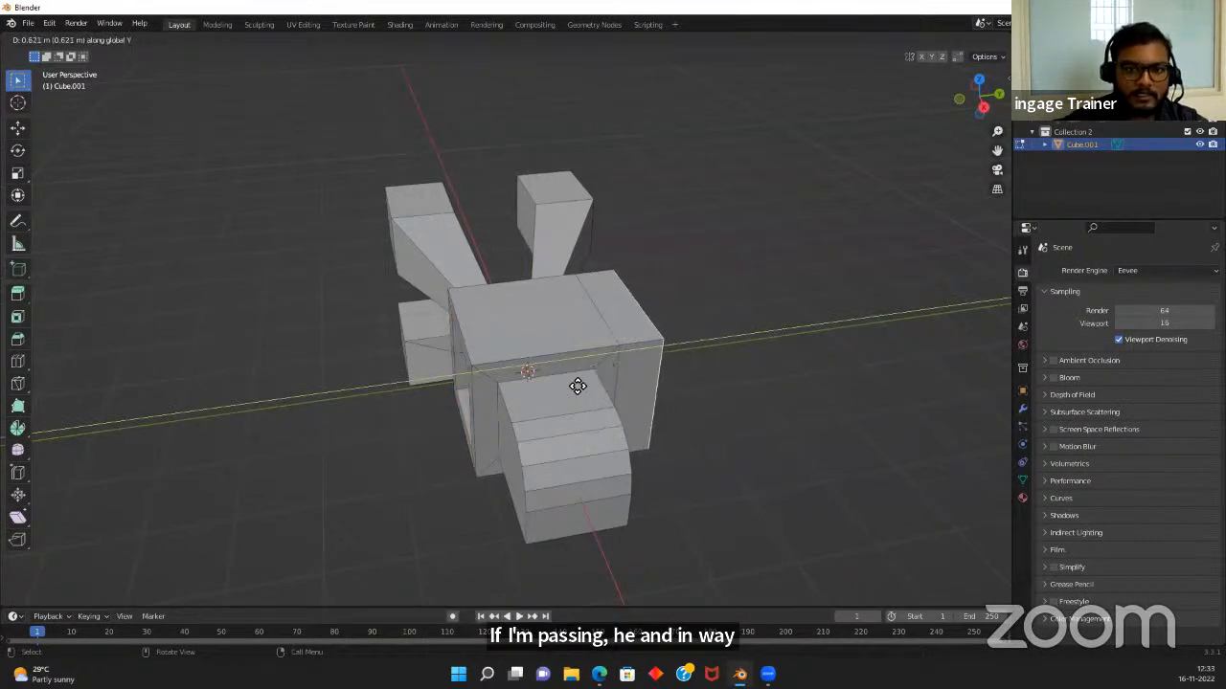
{"action": "key", "text": "Escape"}
{"action": "middle_click_drag", "start_coordinate": [635, 432], "coordinate": [566, 471]}
{"action": "key", "text": "i"}
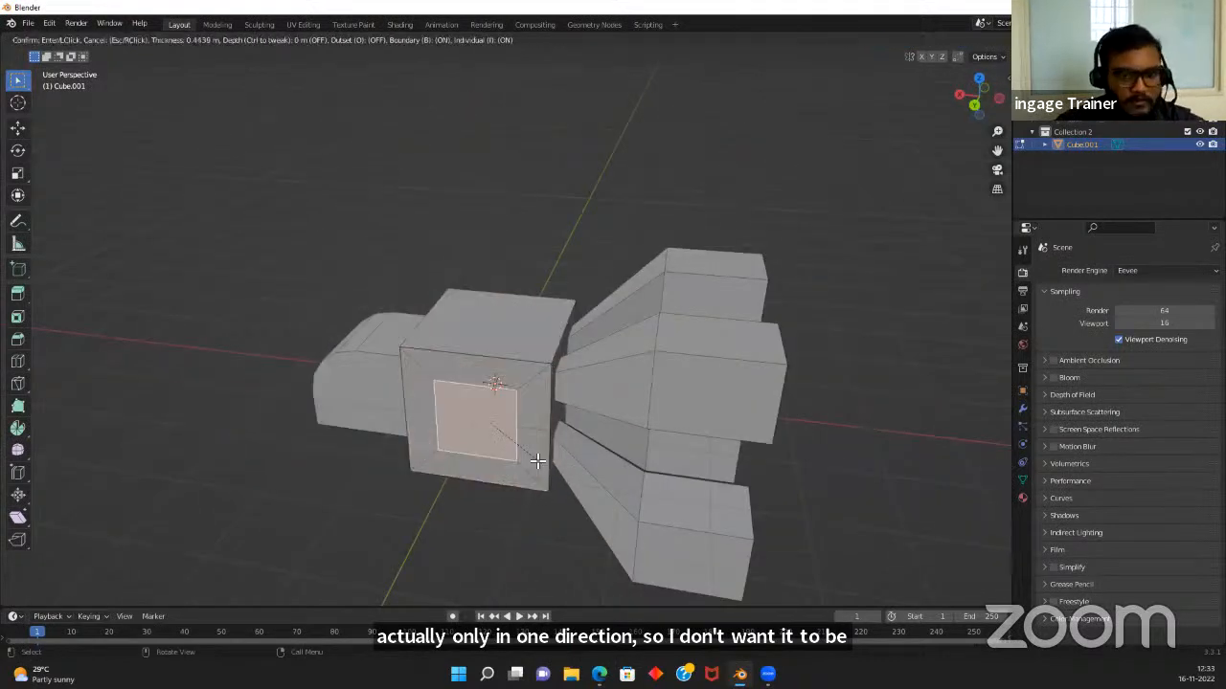
{"action": "left_click", "coordinate": [371, 466]}
{"action": "key", "text": "ctrl+z"}
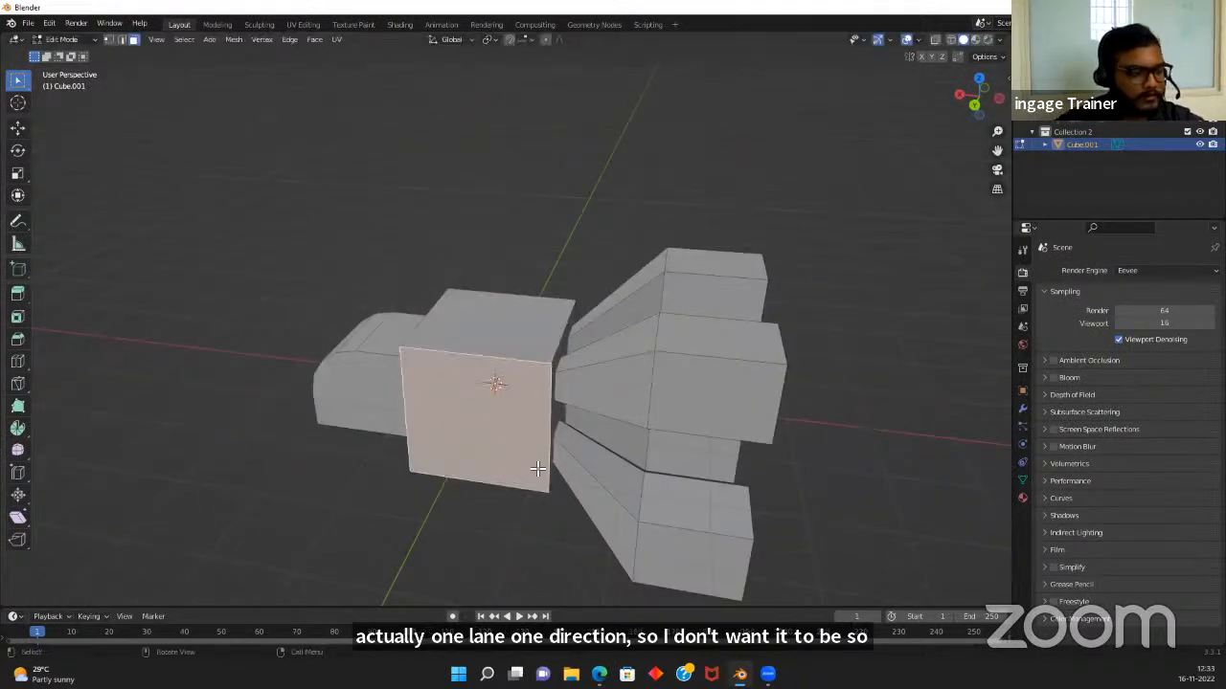
Inset the cube's plain side face and select the inner faces on both opposite sides
{"action": "key", "text": "i"}
{"action": "left_click", "coordinate": [355, 517]}
{"action": "middle_click_drag", "start_coordinate": [355, 517], "coordinate": [550, 437]}
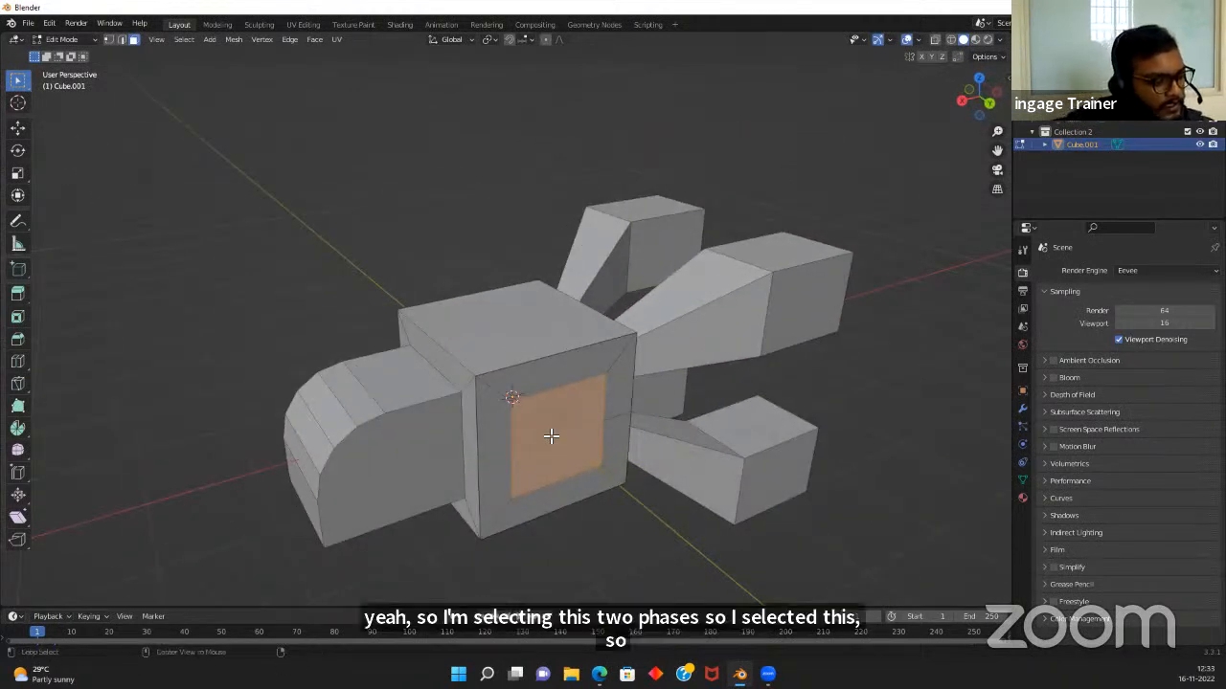
Extrude the two selected inner side faces outward in opposite directions with Extrude Individual Faces to form long wings
{"action": "key", "text": "alt+e"}
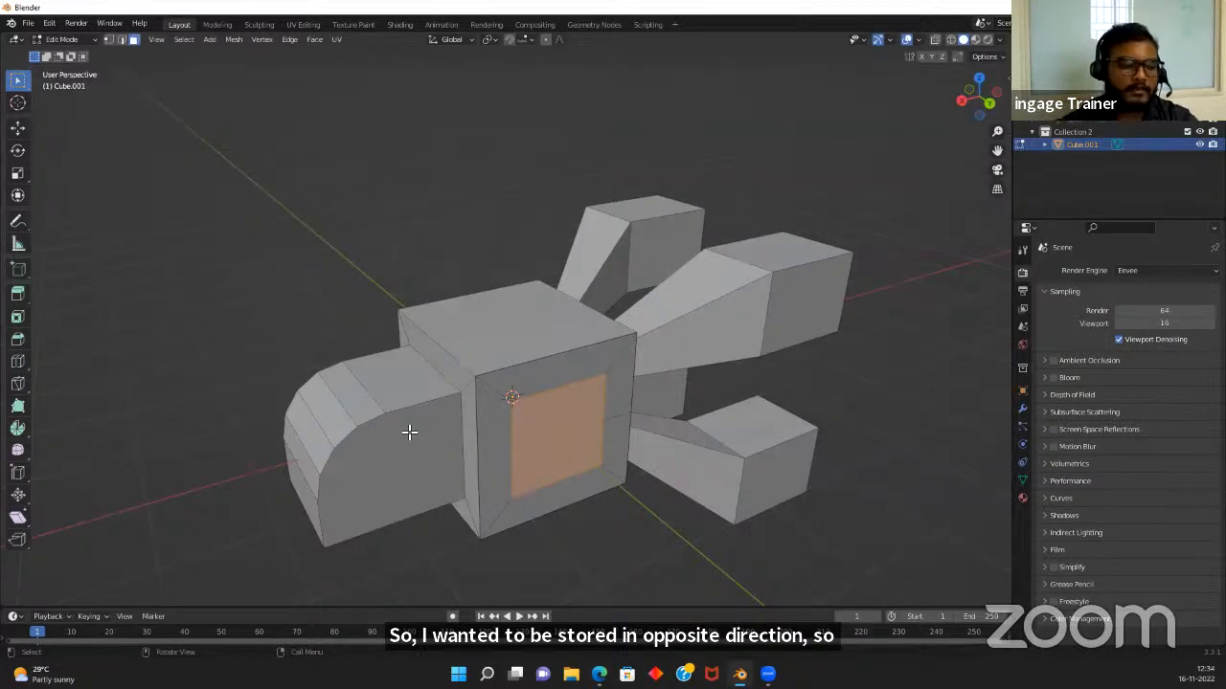
{"action": "key", "text": "alt+e"}
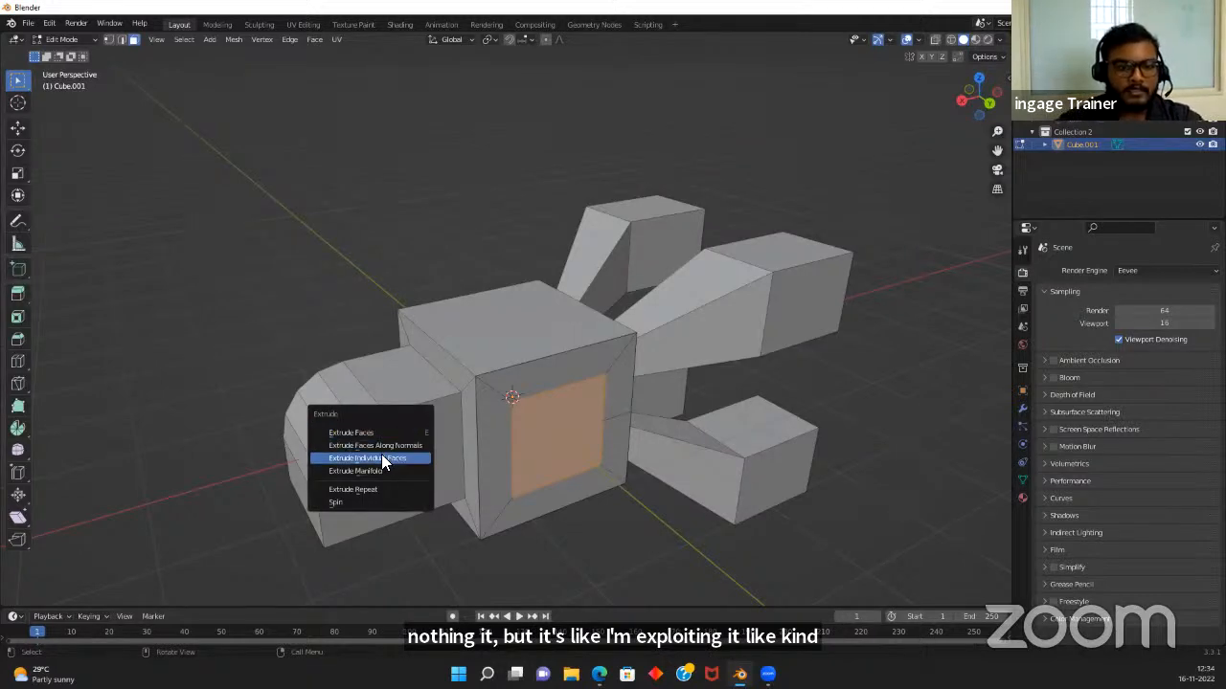
{"action": "left_click", "coordinate": [379, 459]}
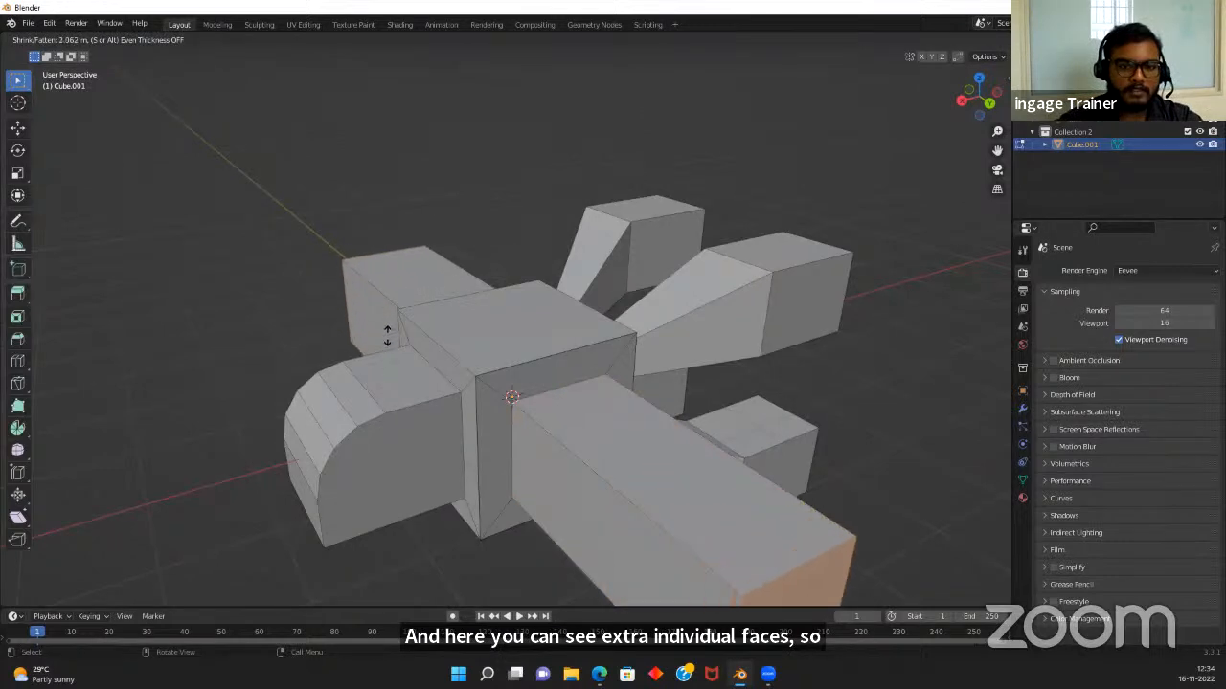
{"action": "left_click", "coordinate": [396, 248]}
Scale the two wing-tip faces down along the global Z axis to taper the wings
{"action": "scroll", "coordinate": [367, 395], "scroll_direction": "down", "scroll_amount": 4}
{"action": "middle_click_drag", "start_coordinate": [367, 395], "coordinate": [493, 382]}
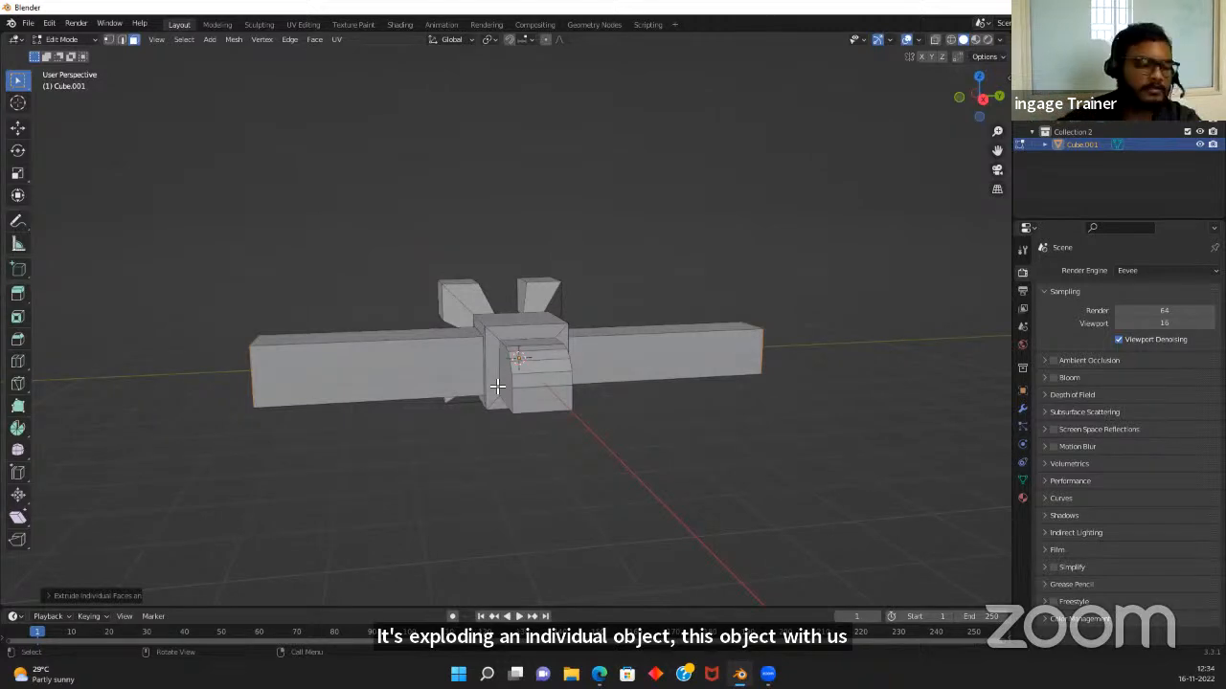
{"action": "key", "text": "s"}
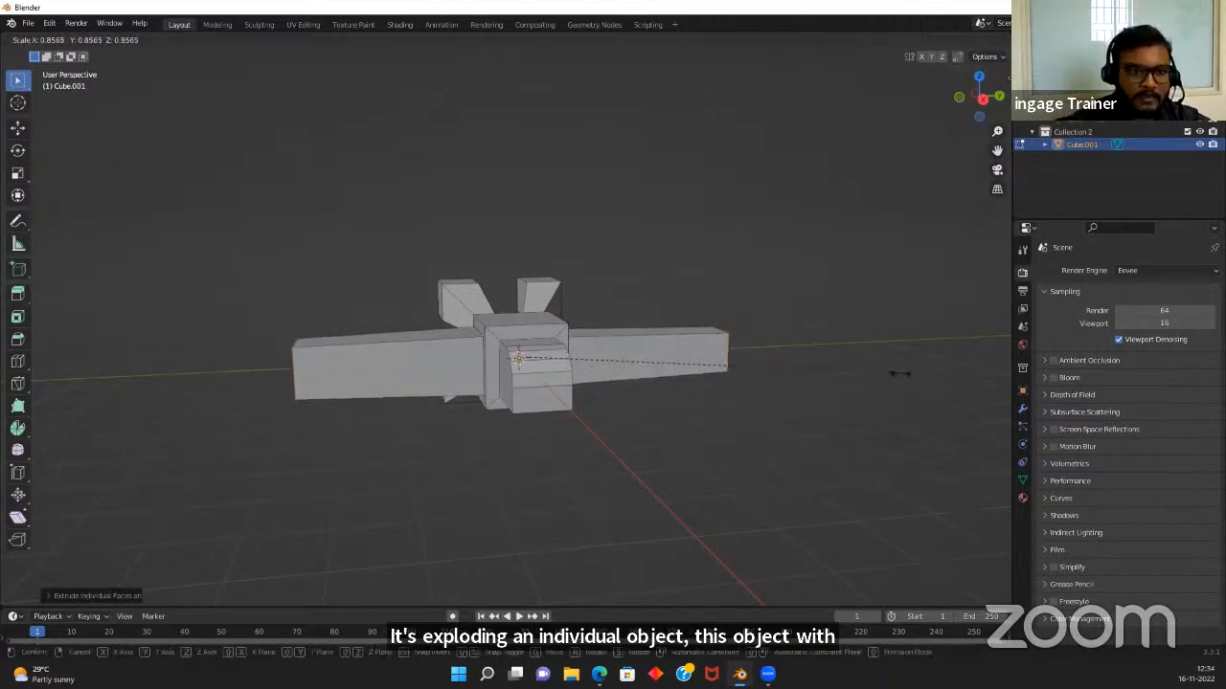
{"action": "right_click", "coordinate": [902, 377]}
{"action": "key", "text": "s"}
{"action": "key", "text": "z"}
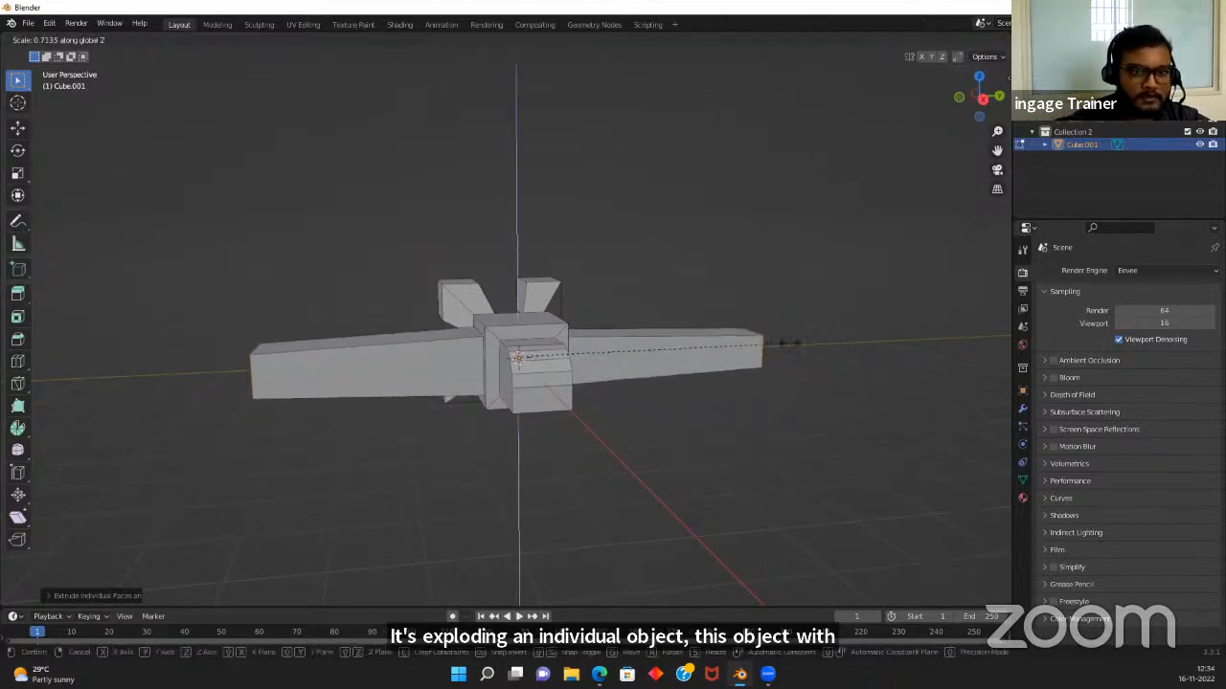
{"action": "left_click", "coordinate": [577, 342]}
Select the top faces of both wings and try moving them together along the global Z axis
{"action": "middle_click_drag", "start_coordinate": [577, 342], "coordinate": [525, 441]}
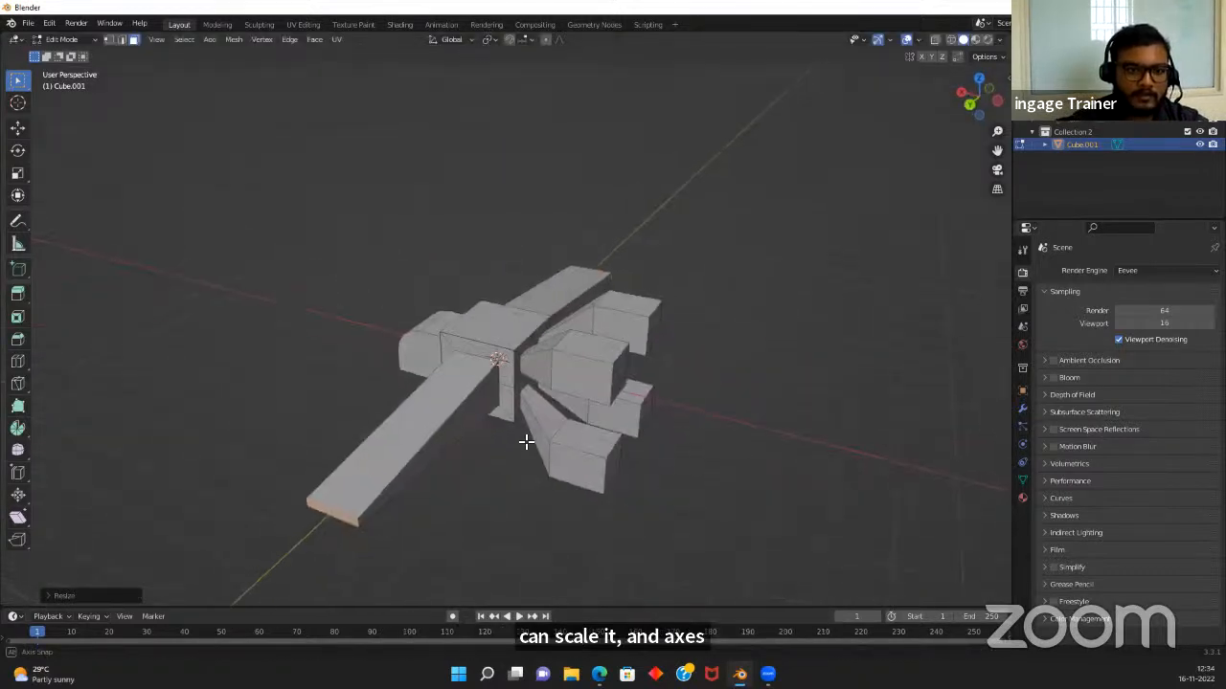
{"action": "middle_click_drag", "start_coordinate": [459, 492], "coordinate": [569, 489]}
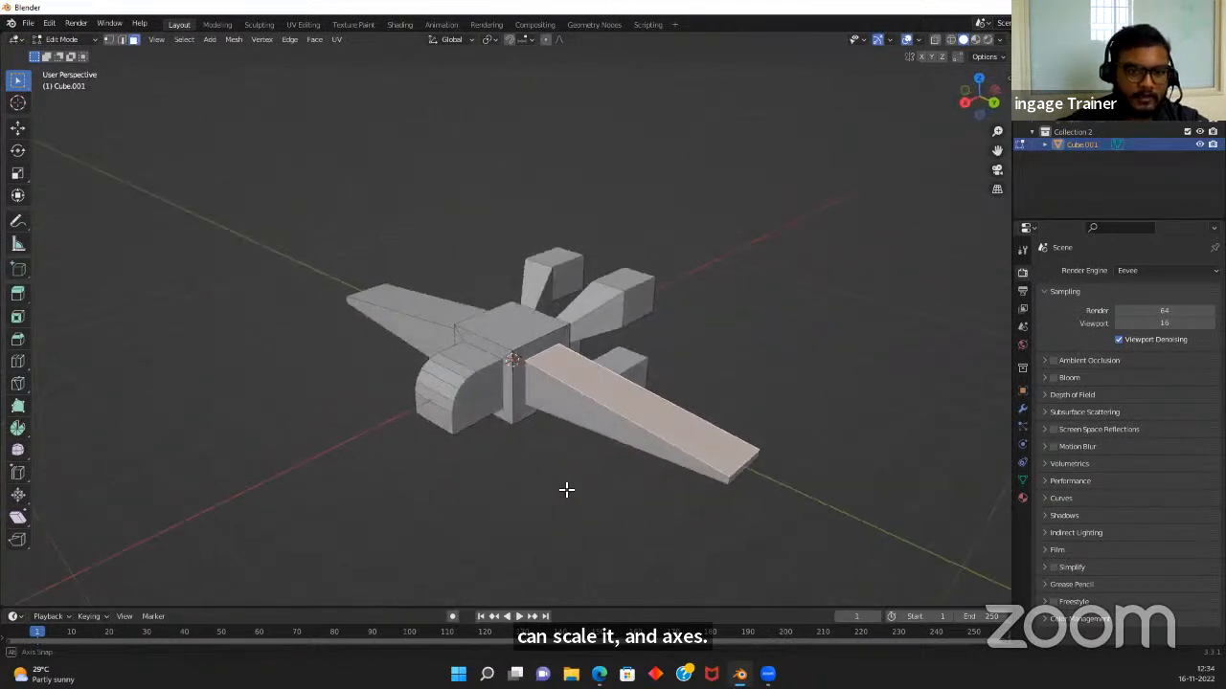
{"action": "left_click", "coordinate": [455, 323], "text": "shift"}
{"action": "key", "text": "g"}
{"action": "key", "text": "z"}
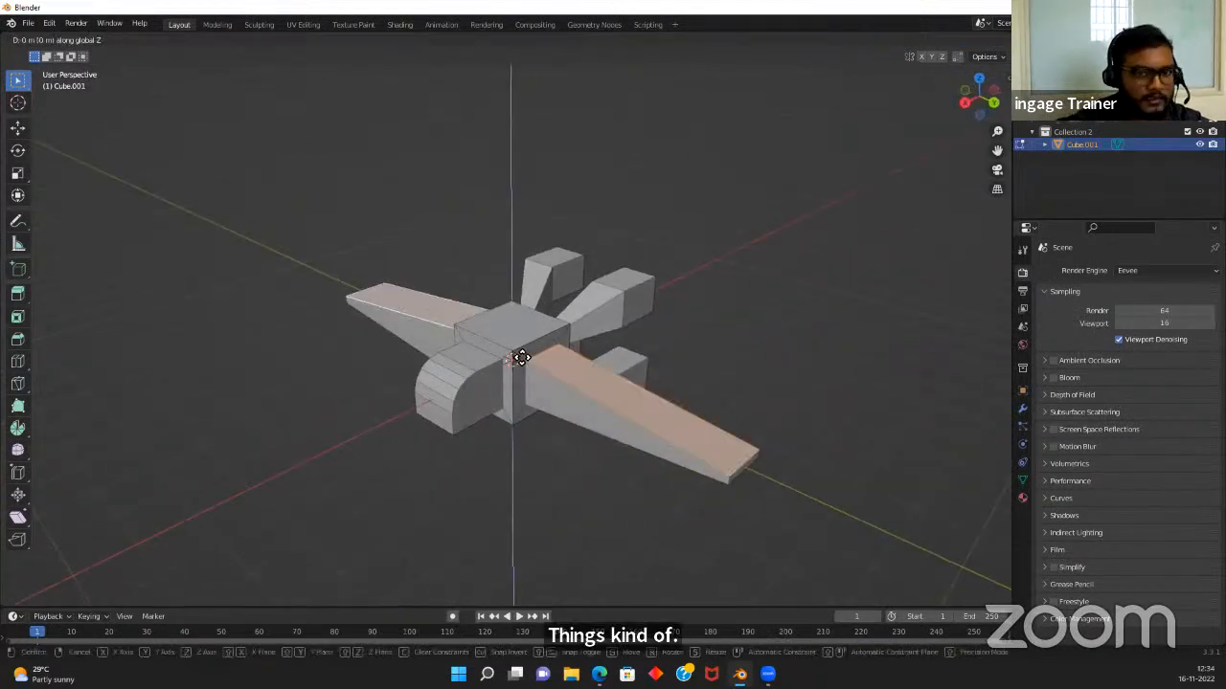
{"action": "left_click", "coordinate": [520, 362]}
{"action": "left_click", "coordinate": [581, 523]}
Extrude the front face of the nose forward and scale its end down to form a pointed tip
{"action": "middle_click_drag", "start_coordinate": [609, 514], "coordinate": [442, 410]}
{"action": "left_click", "coordinate": [441, 410]}
{"action": "key", "text": "e"}
{"action": "left_click", "coordinate": [334, 470]}
{"action": "key", "text": "s"}
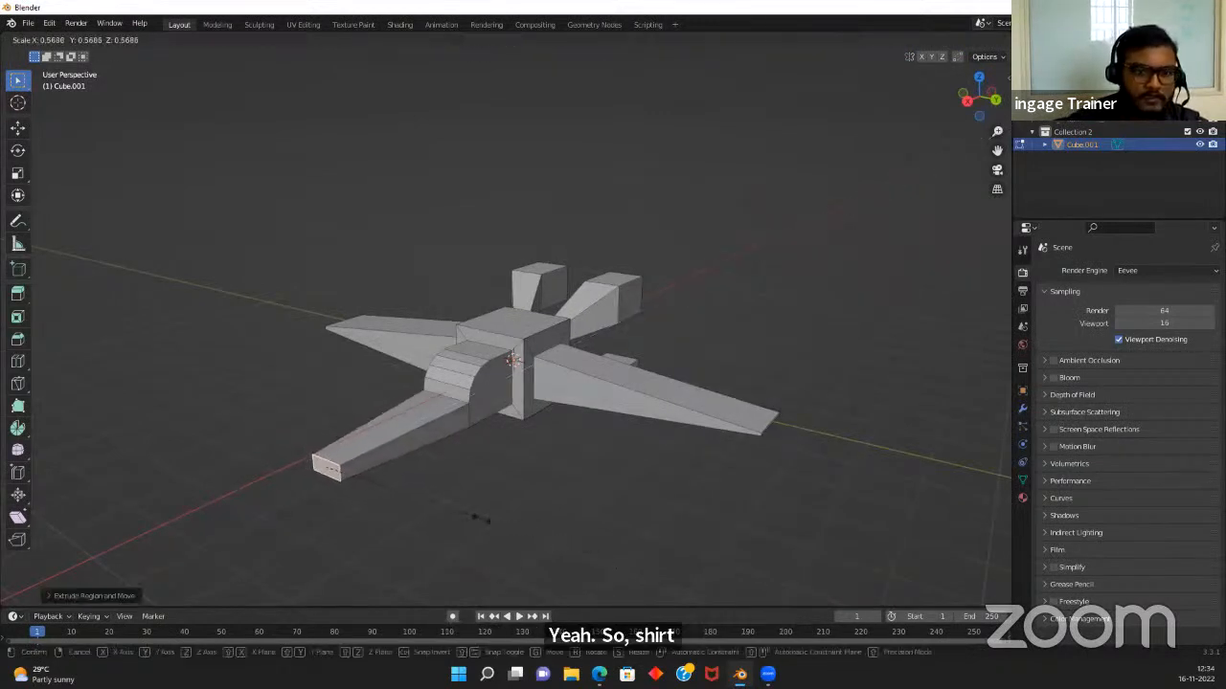
{"action": "left_click", "coordinate": [355, 473]}
Return to Object Mode and examine the aircraft shape from several sides
{"action": "middle_click_drag", "start_coordinate": [665, 520], "coordinate": [469, 551]}
{"action": "key", "text": "Tab"}
{"action": "middle_click_drag", "start_coordinate": [706, 536], "coordinate": [607, 530]}
{"action": "left_click", "coordinate": [765, 512]}
{"action": "middle_click_drag", "start_coordinate": [766, 511], "coordinate": [584, 456]}
{"action": "middle_click_drag", "start_coordinate": [727, 498], "coordinate": [563, 538]}
{"action": "middle_click_drag", "start_coordinate": [551, 497], "coordinate": [572, 413]}
{"action": "left_click", "coordinate": [558, 373]}
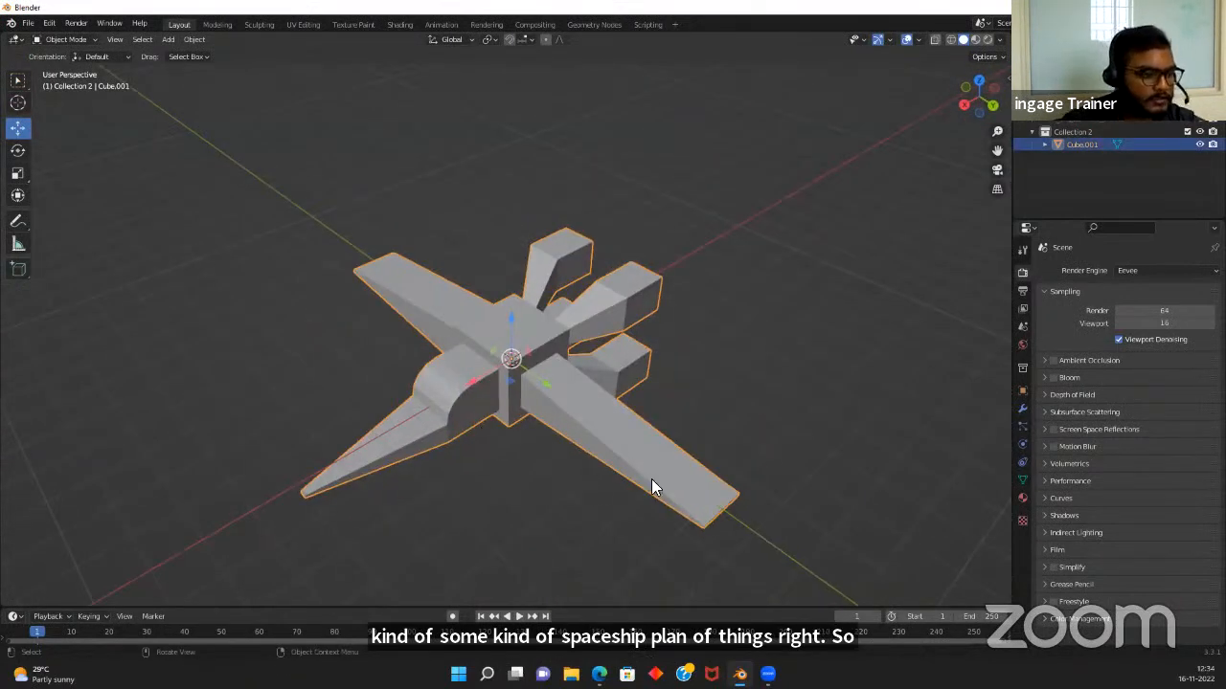
Add a mesh plane and scale it up into a large floor around the aircraft
{"action": "scroll", "coordinate": [651, 486], "scroll_direction": "down", "scroll_amount": 4}
{"action": "middle_click_drag", "start_coordinate": [607, 484], "coordinate": [536, 359]}
{"action": "key", "text": "shift+a"}
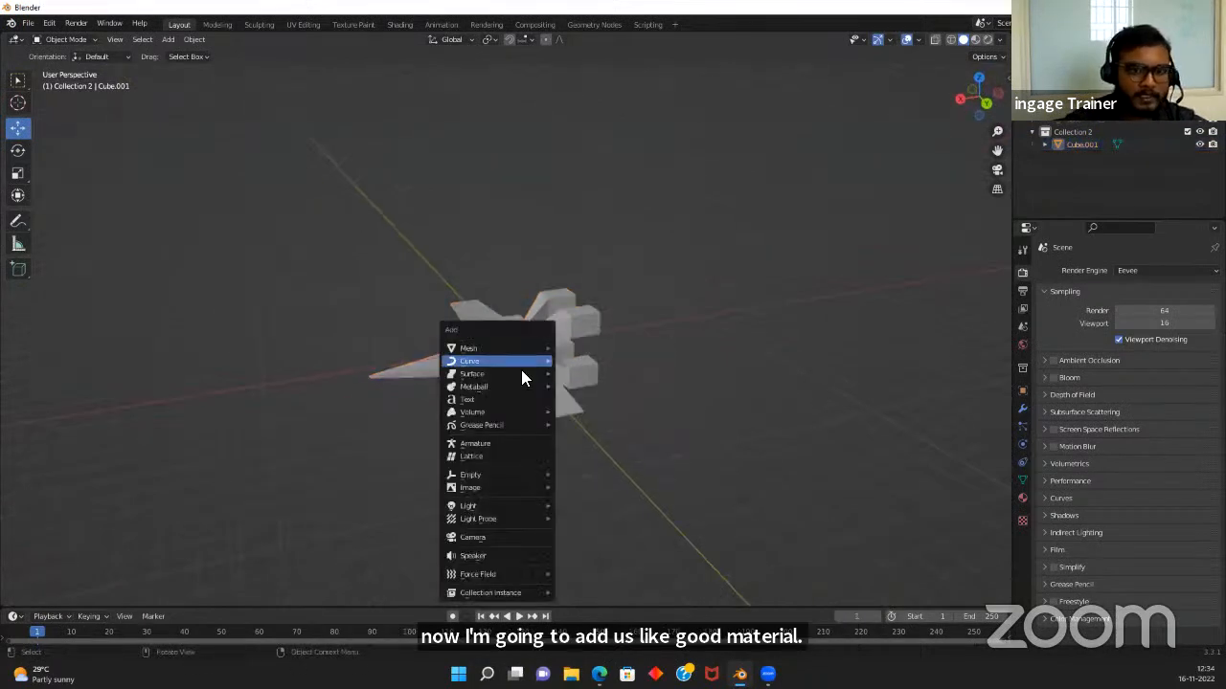
{"action": "left_click", "coordinate": [583, 347]}
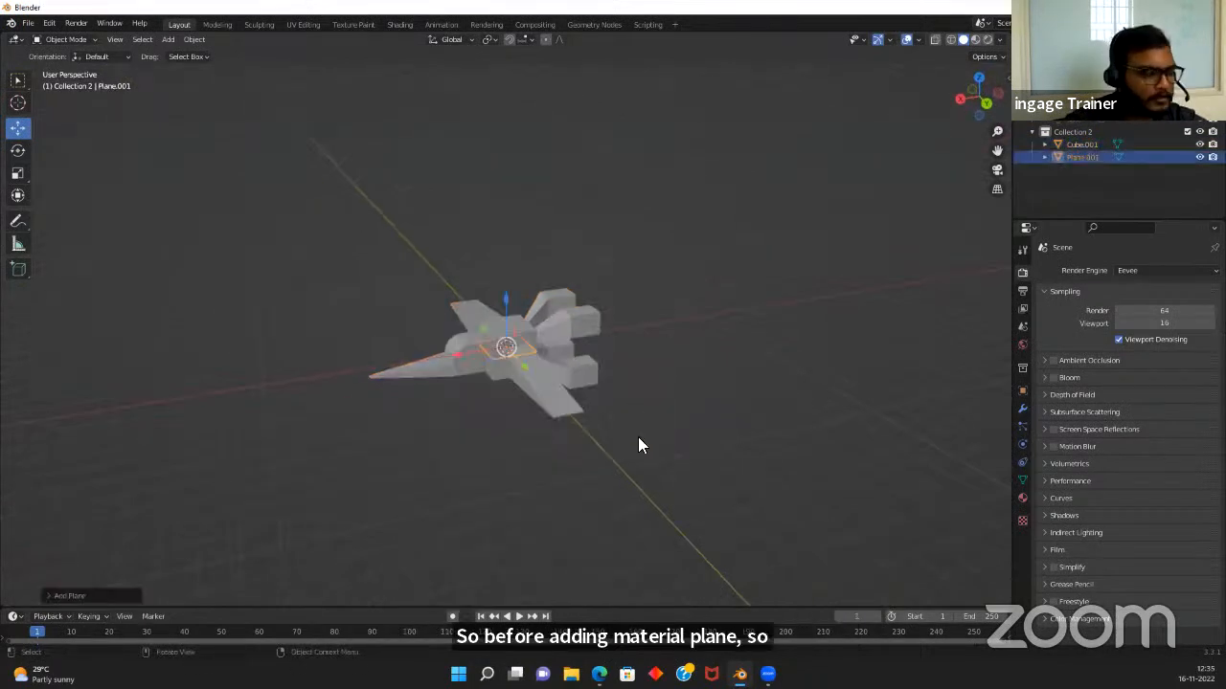
{"action": "key", "text": "s"}
{"action": "left_click", "coordinate": [651, 77]}
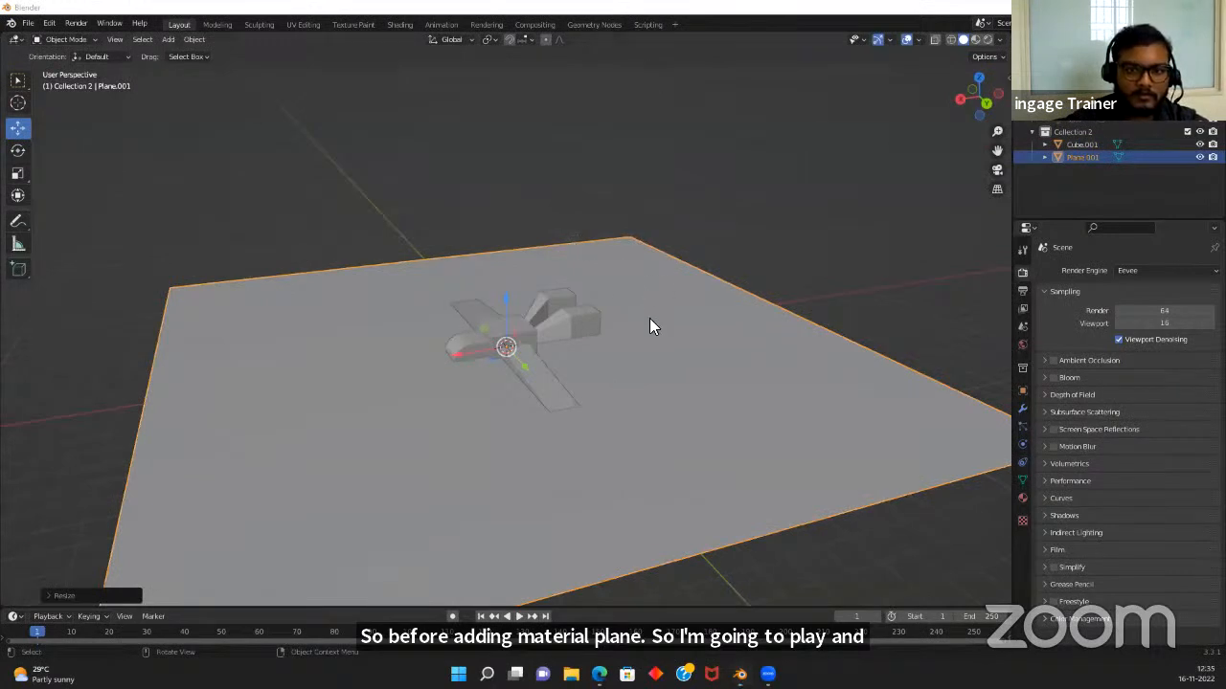
Raise the aircraft along the global Z axis so it sits above the floor plane
{"action": "left_click", "coordinate": [508, 305]}
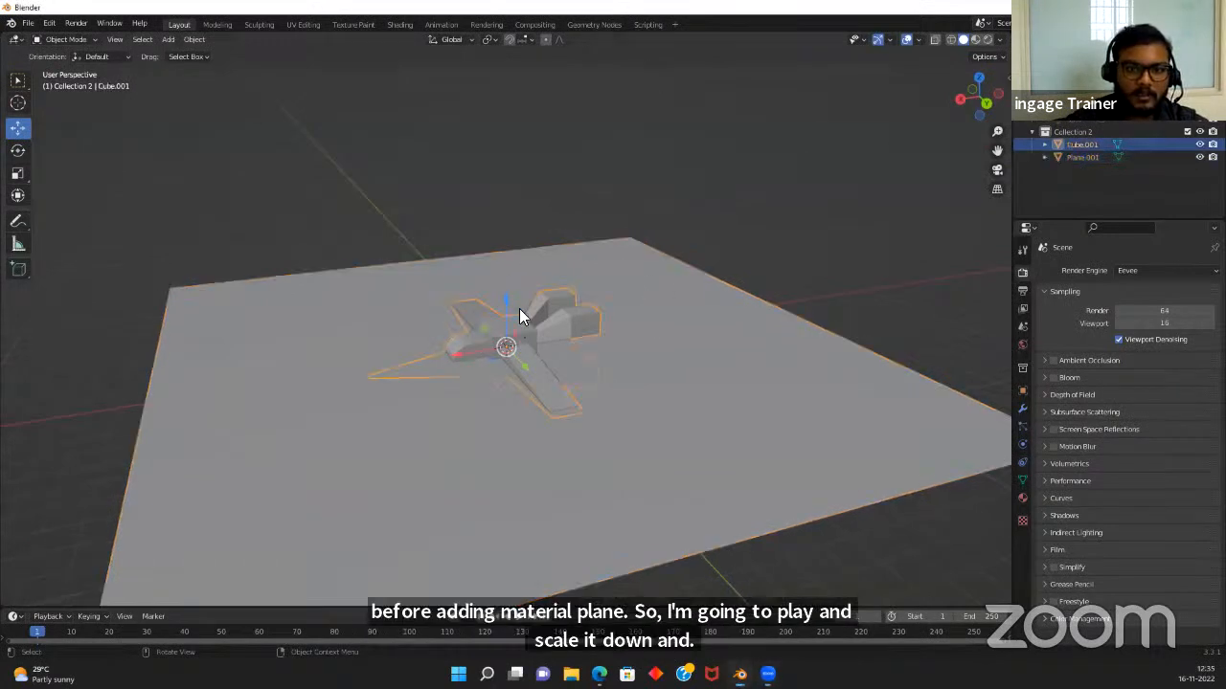
{"action": "key", "text": "g"}
{"action": "key", "text": "z"}
{"action": "left_click", "coordinate": [509, 254]}
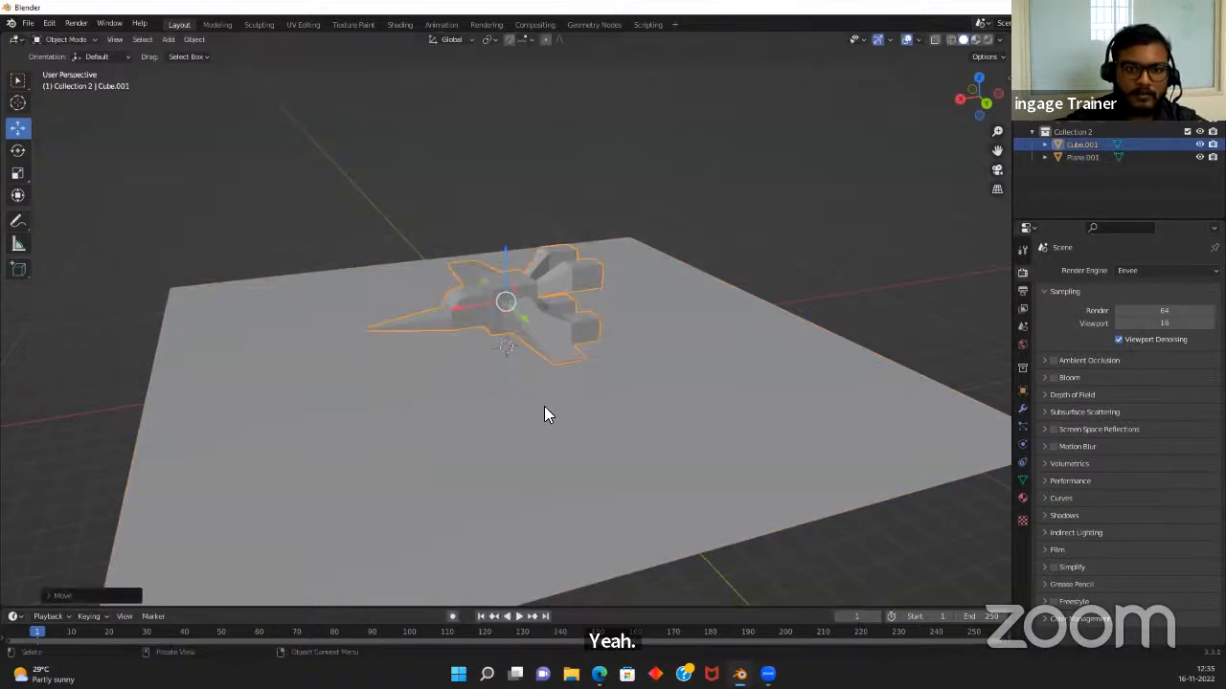
{"action": "left_click", "coordinate": [547, 336]}
{"action": "middle_click_drag", "start_coordinate": [547, 336], "coordinate": [566, 370]}
{"action": "left_click", "coordinate": [565, 375]}
{"action": "scroll", "coordinate": [480, 331], "scroll_direction": "down", "scroll_amount": 2}
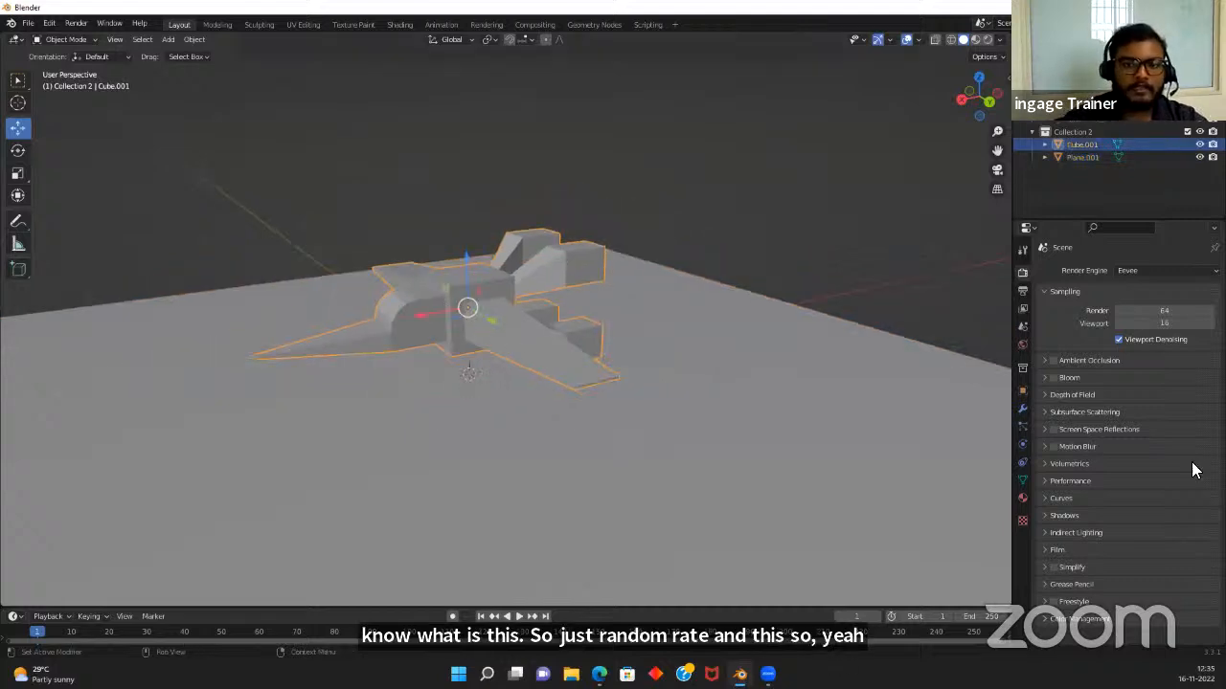
Show the scene in rendered shading, add a sun light and raise it high above the aircraft
{"action": "left_click", "coordinate": [974, 40]}
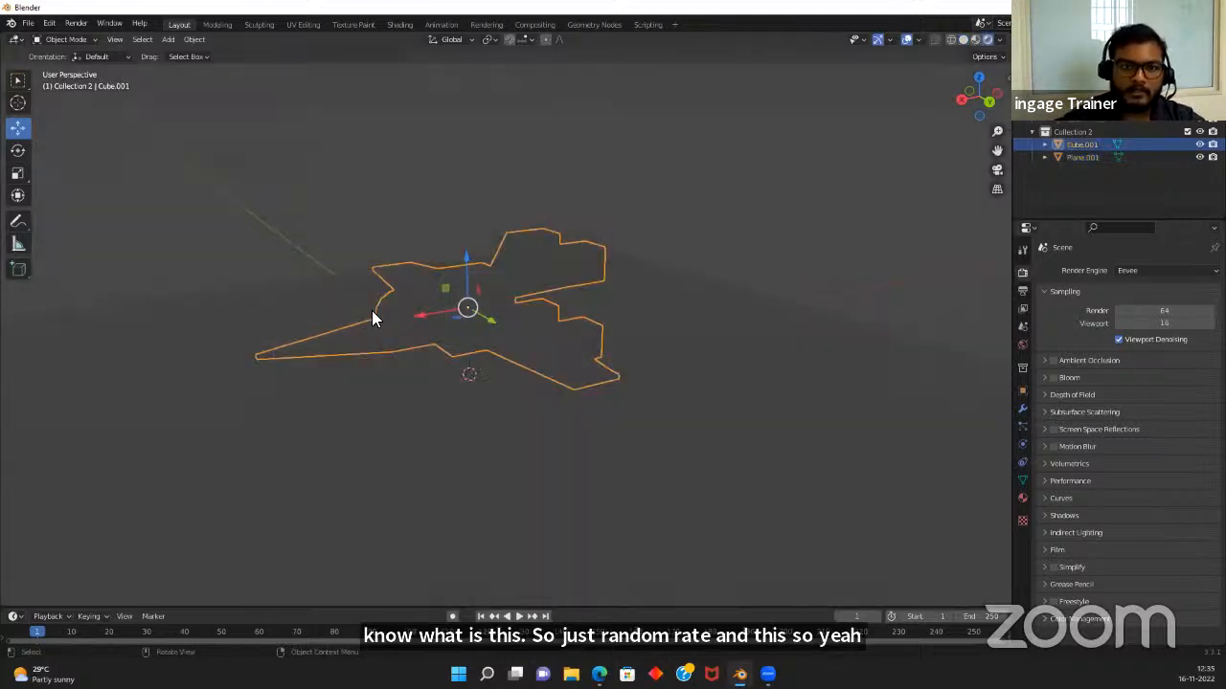
{"action": "key", "text": "shift+a"}
{"action": "mouse_move", "coordinate": [367, 473]}
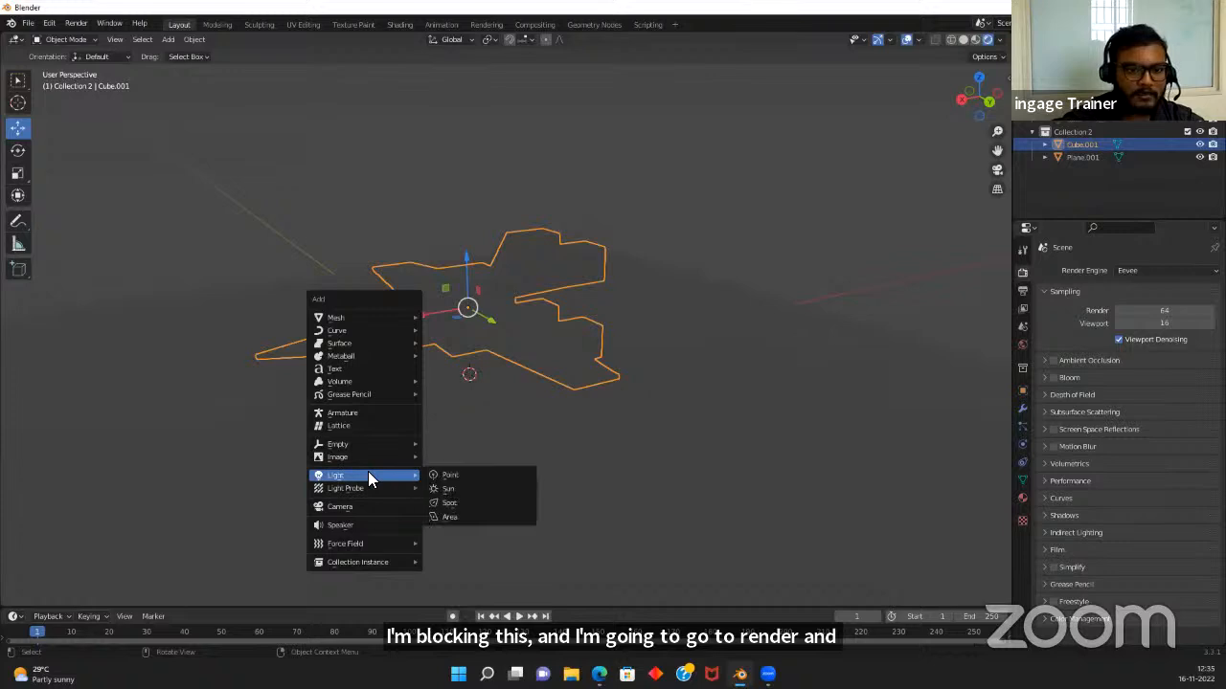
{"action": "left_click", "coordinate": [435, 489]}
{"action": "left_click_drag", "start_coordinate": [469, 325], "coordinate": [463, 73]}
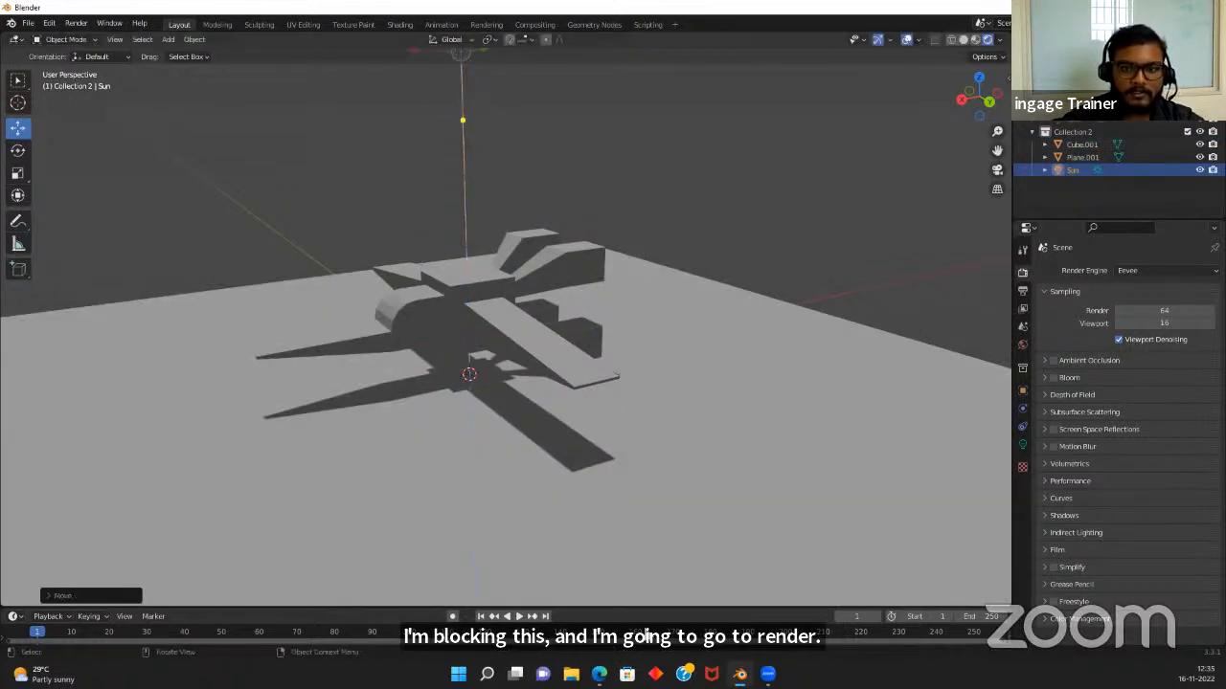
Set the sun light's strength to 10
{"action": "left_click", "coordinate": [1023, 444]}
{"action": "left_click", "coordinate": [1130, 357]}
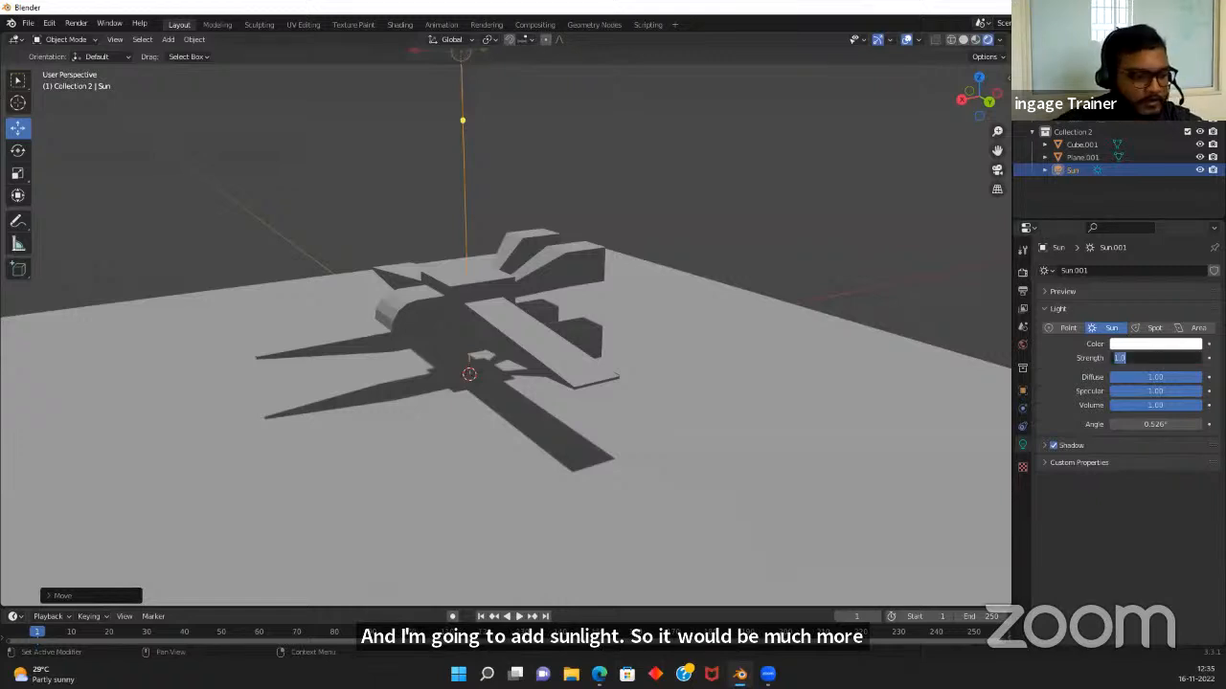
{"action": "type", "text": "10"}
{"action": "key", "text": "Return"}
{"action": "middle_click_drag", "start_coordinate": [731, 249], "coordinate": [616, 331]}
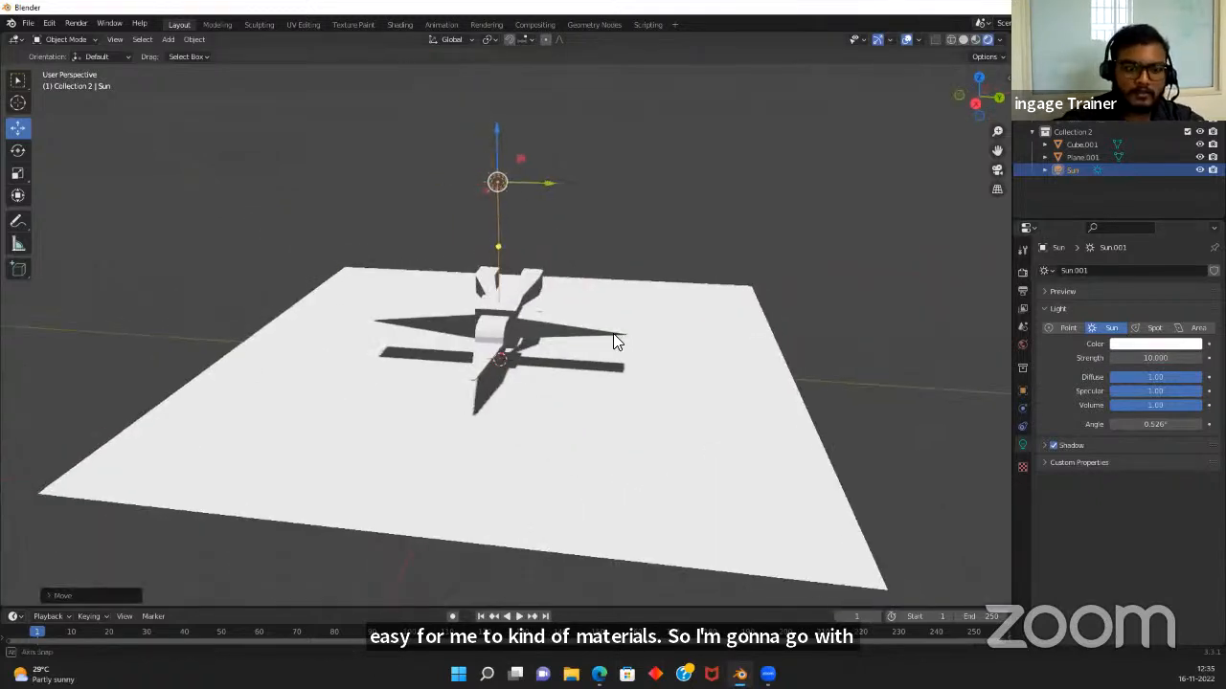
{"action": "scroll", "coordinate": [613, 336], "scroll_direction": "up", "scroll_amount": 2}
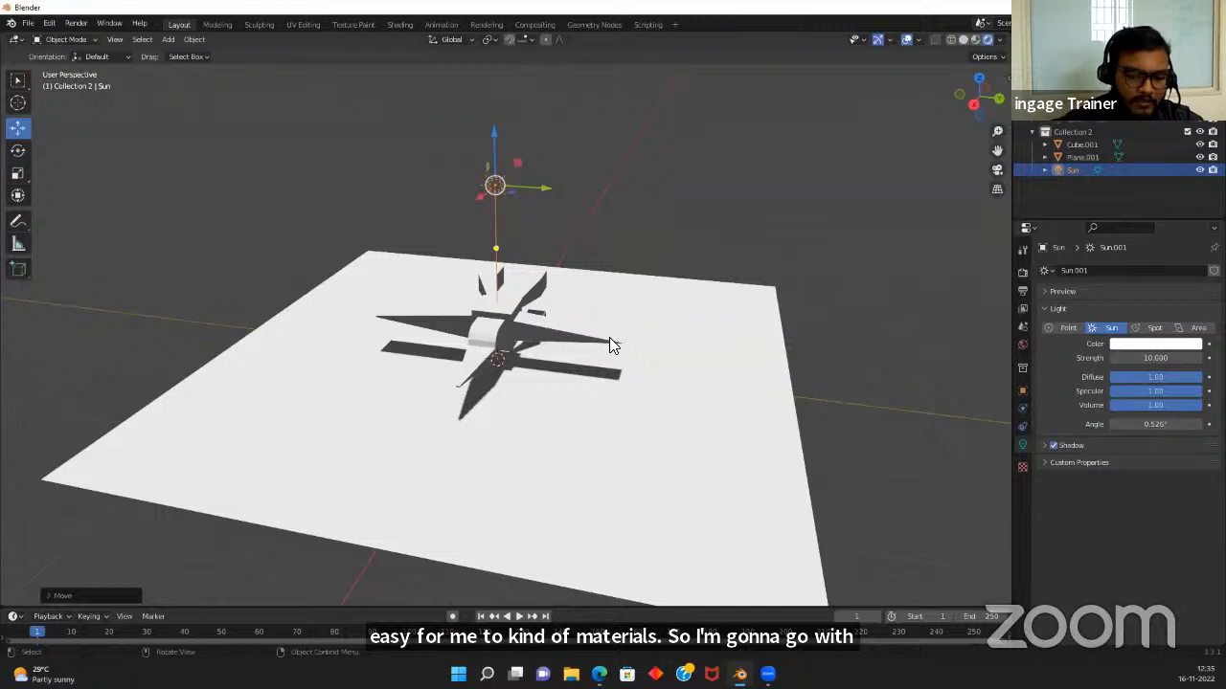
Give the aircraft a new material with a black base color
{"action": "left_click", "coordinate": [487, 309]}
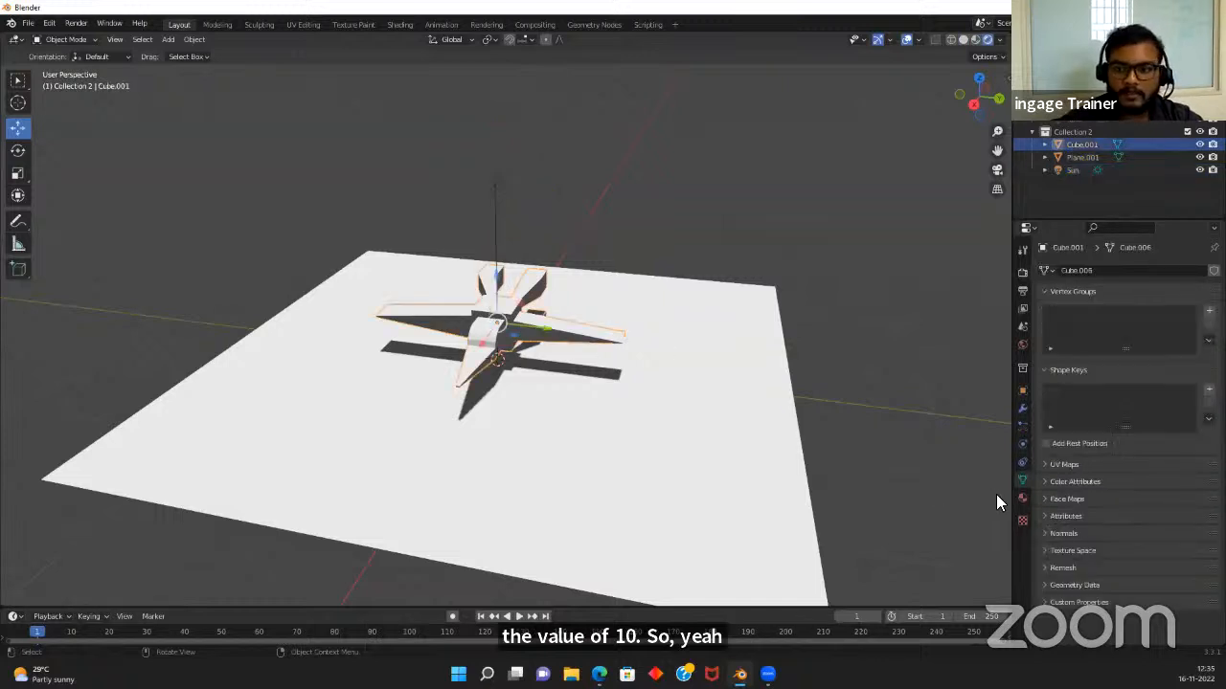
{"action": "left_click", "coordinate": [1022, 498]}
{"action": "left_click", "coordinate": [1140, 325]}
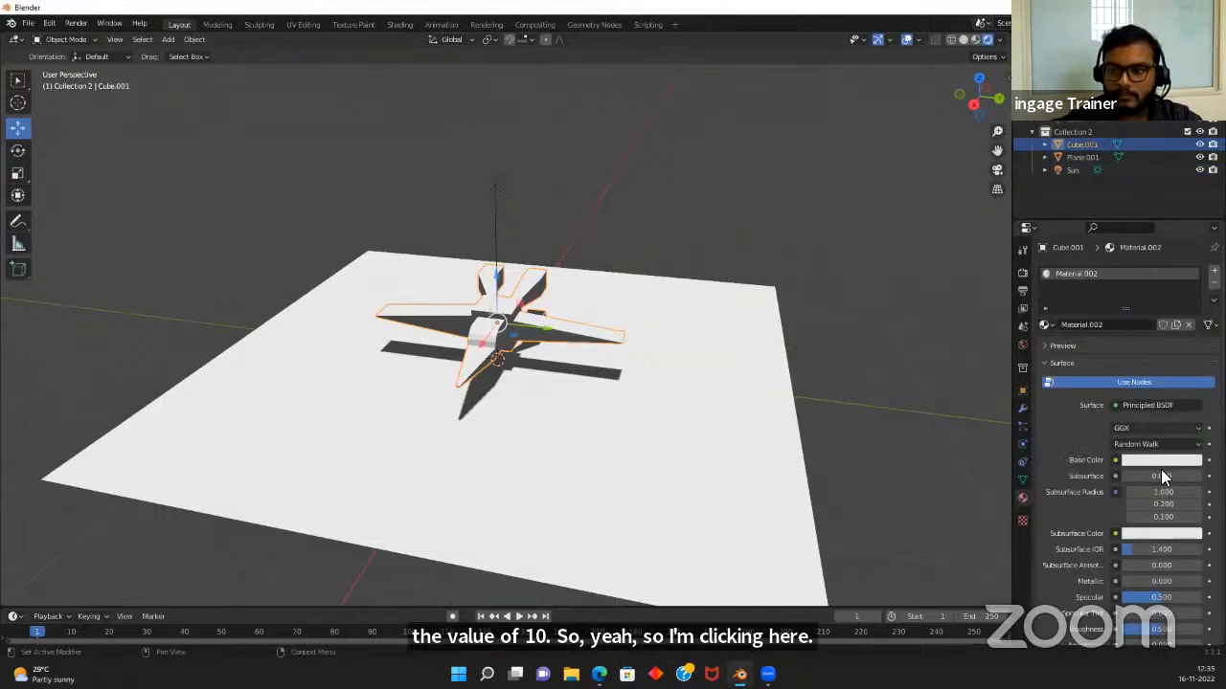
{"action": "left_click", "coordinate": [1161, 460]}
{"action": "left_click_drag", "start_coordinate": [1193, 353], "coordinate": [1192, 375]}
{"action": "middle_click_drag", "start_coordinate": [747, 339], "coordinate": [572, 306]}
{"action": "left_click", "coordinate": [560, 292]}
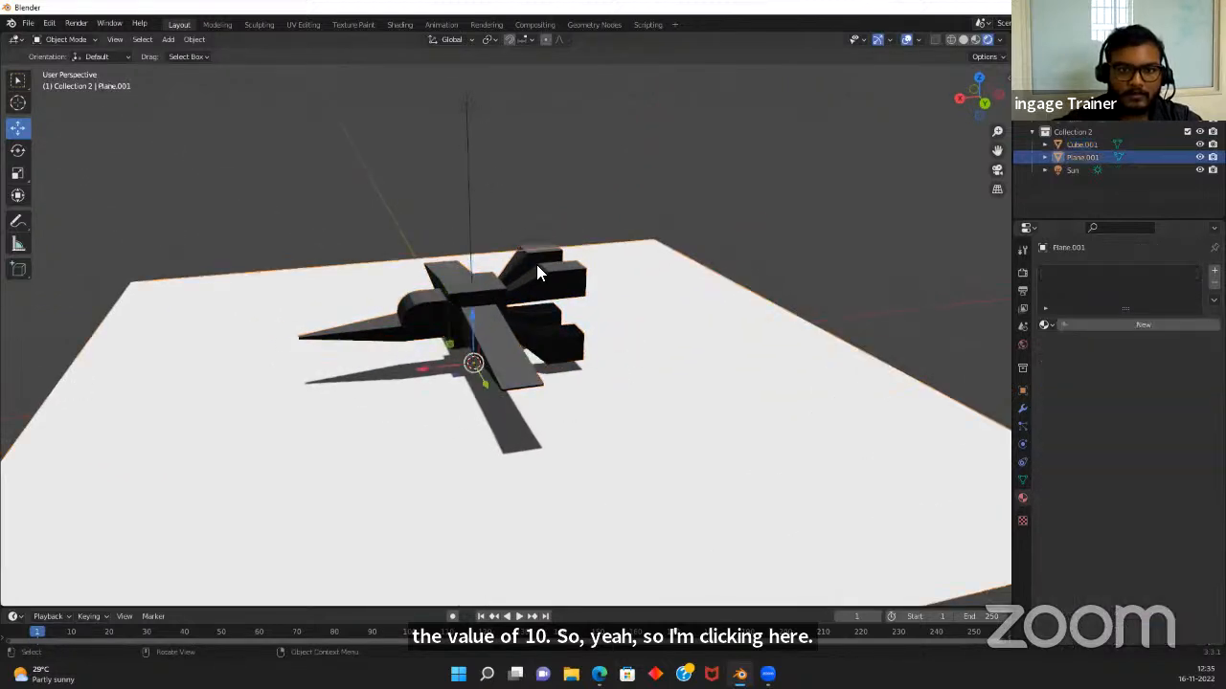
Select the top faces of both aircraft wings in Edit Mode and subdivide them twice
{"action": "left_click", "coordinate": [506, 362]}
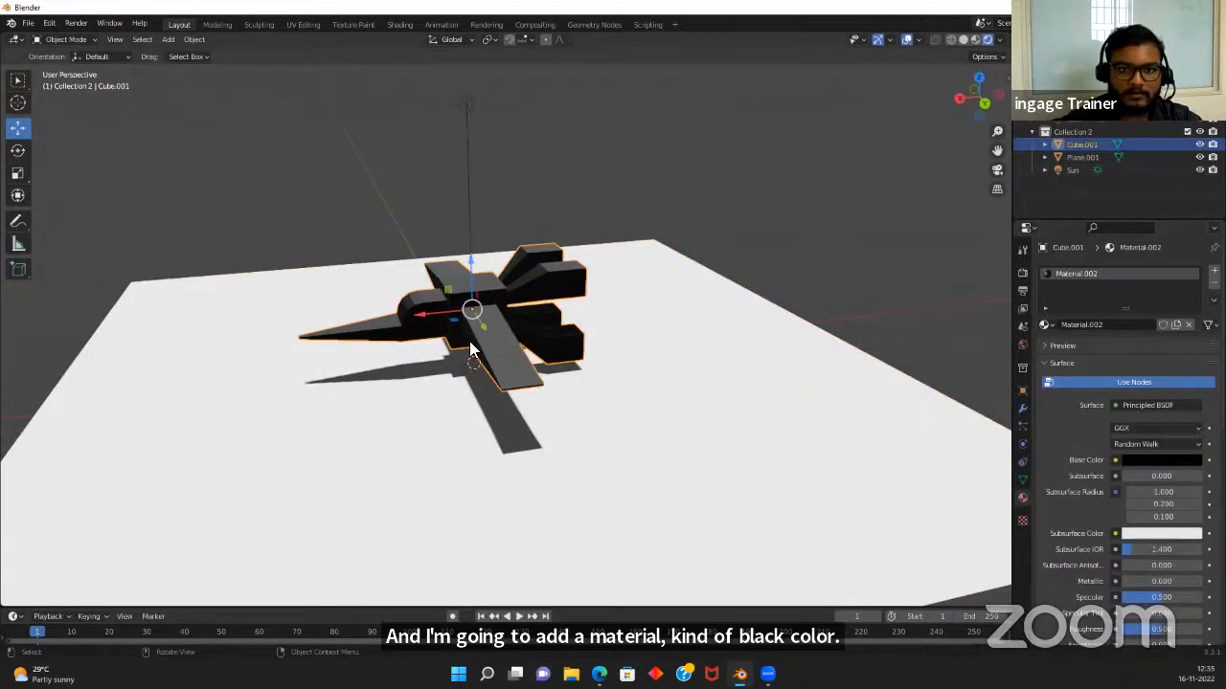
{"action": "scroll", "coordinate": [484, 355], "scroll_direction": "up", "scroll_amount": 4}
{"action": "middle_click_drag", "start_coordinate": [500, 394], "coordinate": [446, 357]}
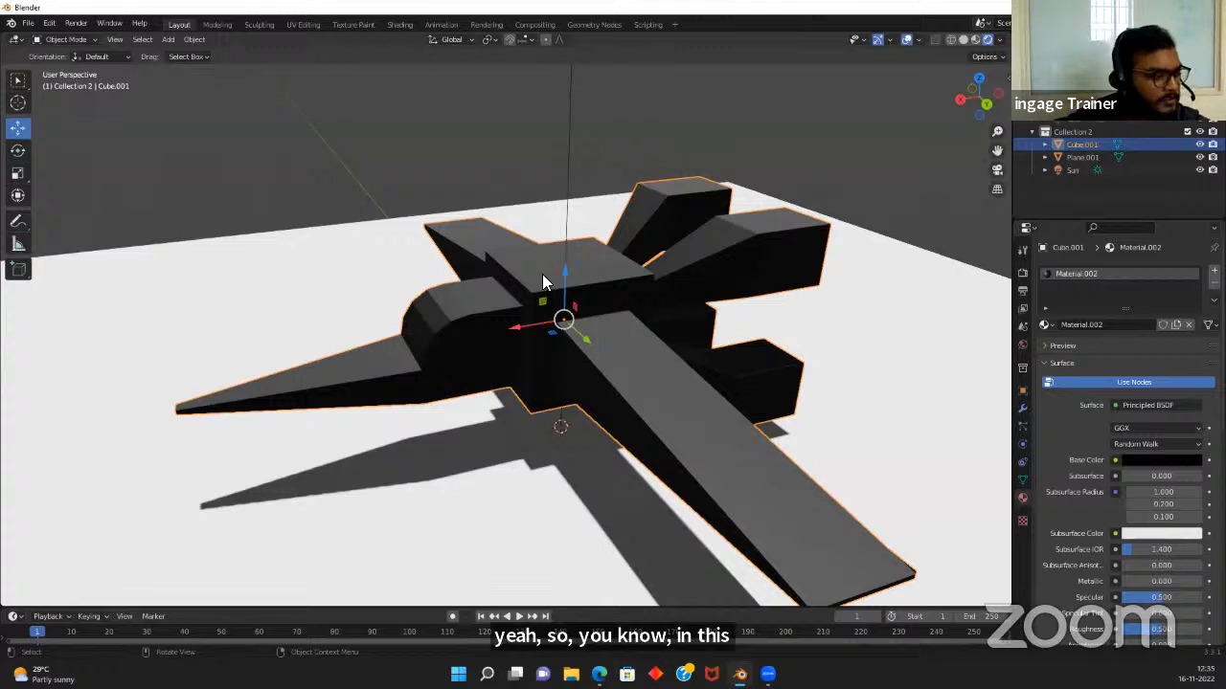
{"action": "key", "text": "Tab"}
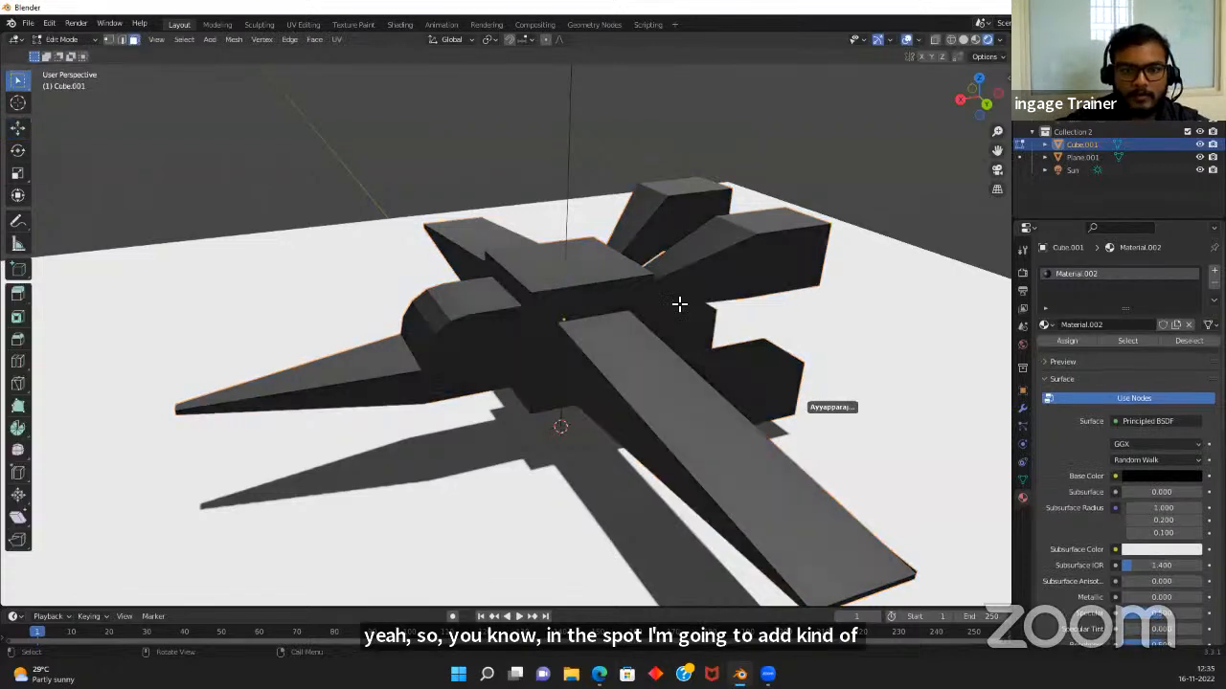
{"action": "left_click", "coordinate": [635, 374]}
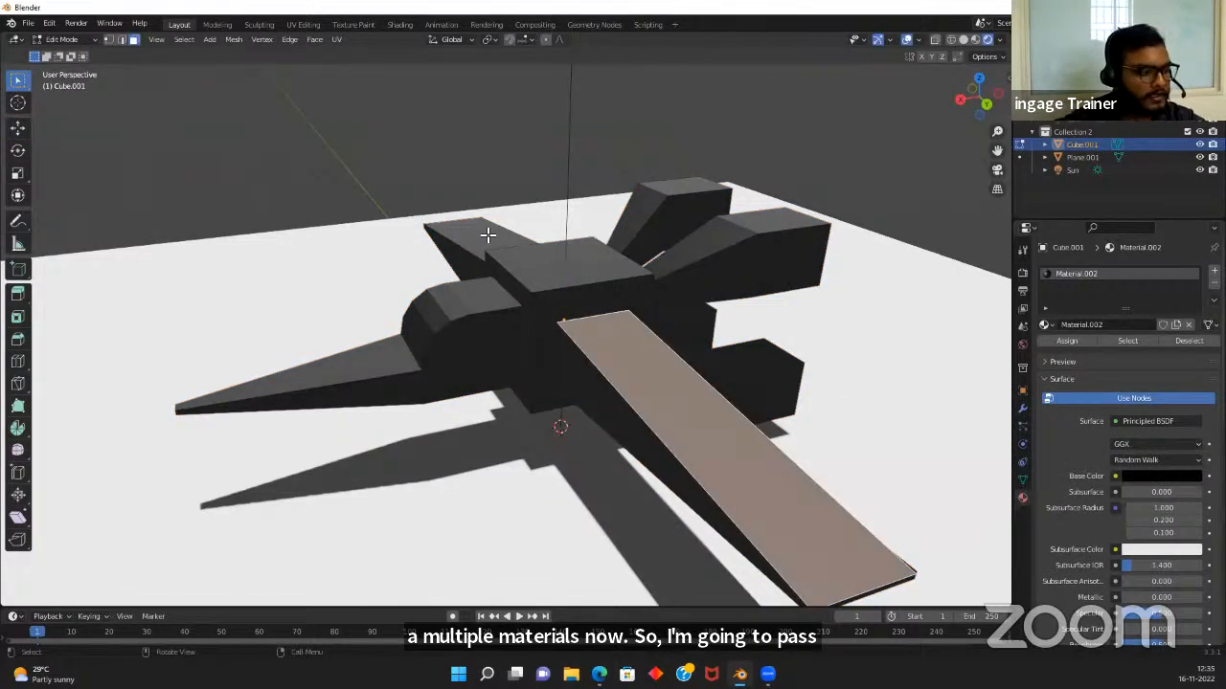
{"action": "left_click", "coordinate": [493, 238], "text": "shift"}
{"action": "right_click", "coordinate": [617, 369]}
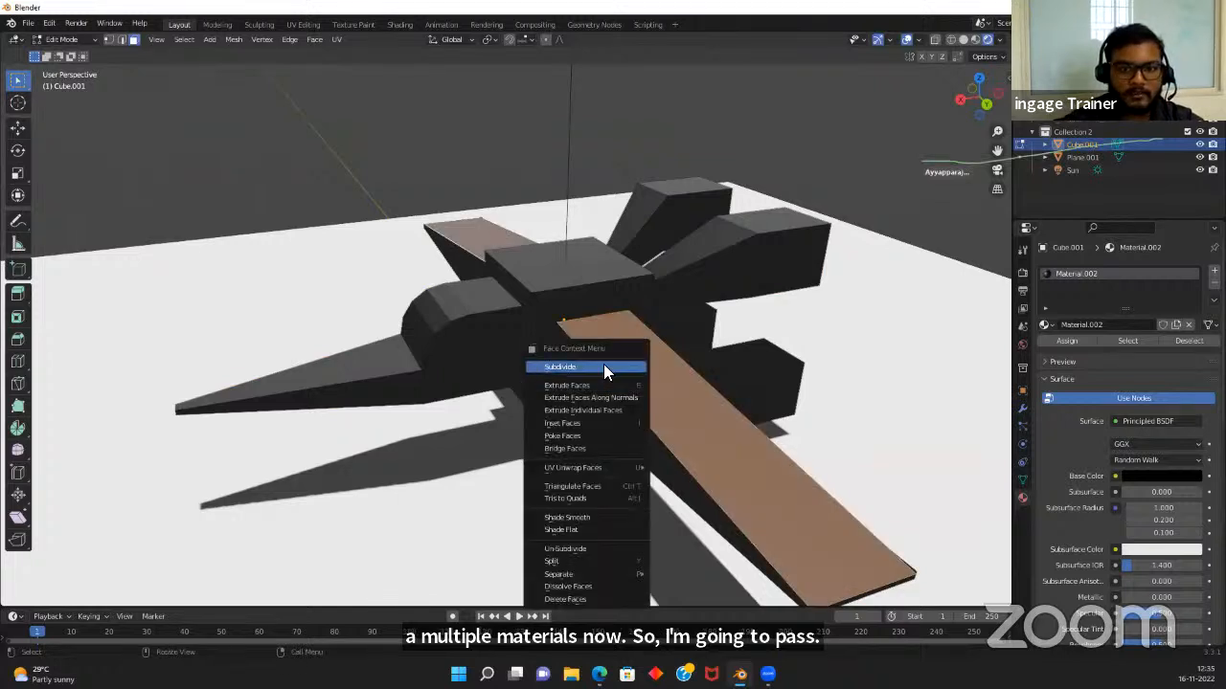
{"action": "left_click", "coordinate": [605, 366]}
{"action": "right_click", "coordinate": [621, 345]}
{"action": "left_click", "coordinate": [619, 344]}
{"action": "scroll", "coordinate": [622, 345], "scroll_direction": "down", "scroll_amount": 3}
{"action": "middle_click_drag", "start_coordinate": [640, 347], "coordinate": [618, 384]}
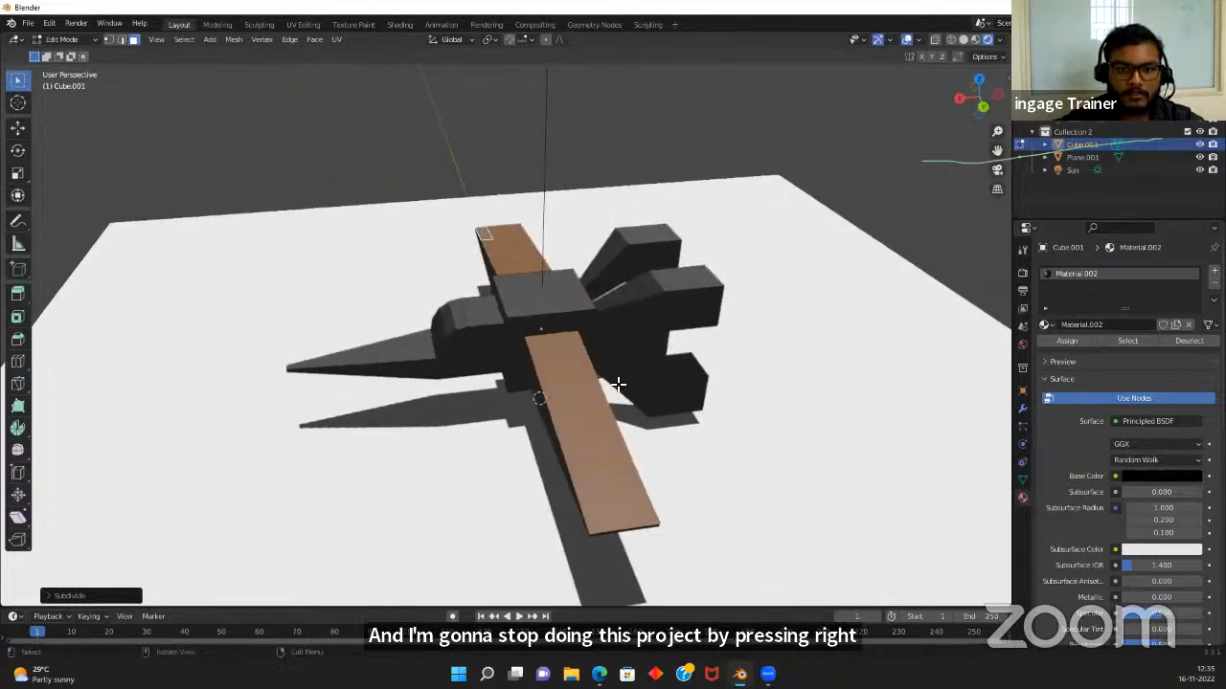
Select the two middle lengthwise strips of faces on top of both wings
{"action": "scroll", "coordinate": [604, 371], "scroll_direction": "up", "scroll_amount": 1}
{"action": "left_click", "coordinate": [565, 356]}
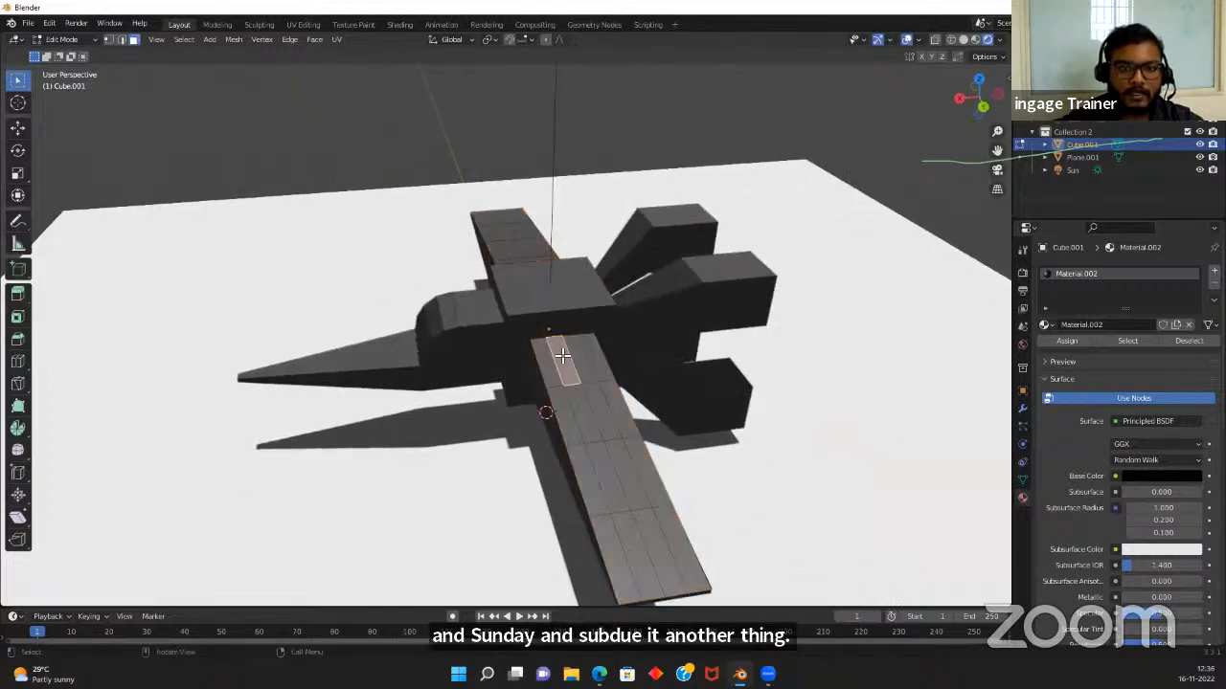
{"action": "left_click", "coordinate": [640, 530], "text": "ctrl"}
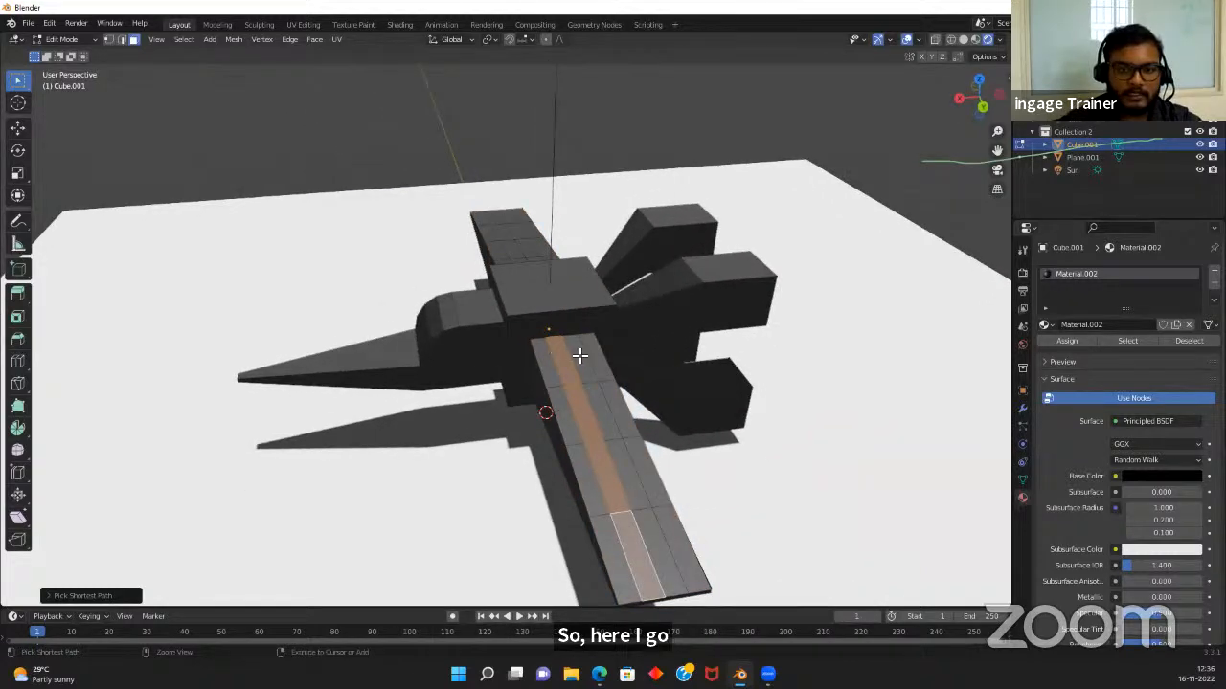
{"action": "middle_click_drag", "start_coordinate": [645, 526], "coordinate": [521, 432]}
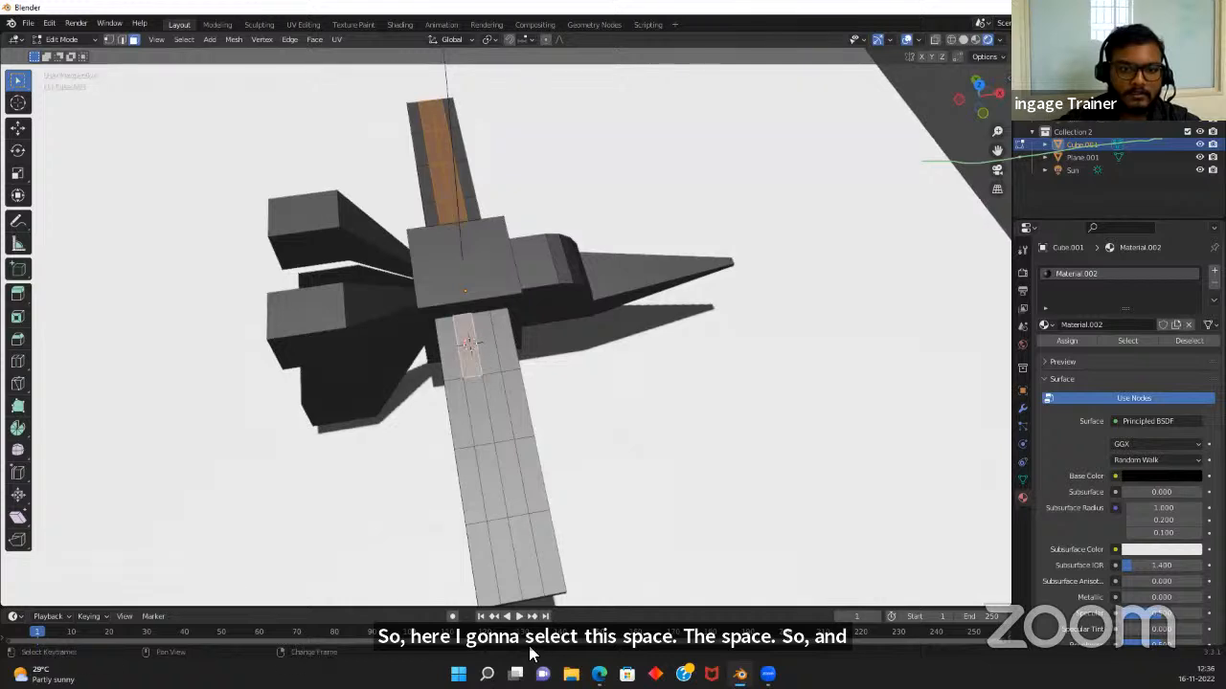
{"action": "left_click", "coordinate": [518, 549], "text": "ctrl"}
{"action": "left_click", "coordinate": [493, 368], "text": "shift"}
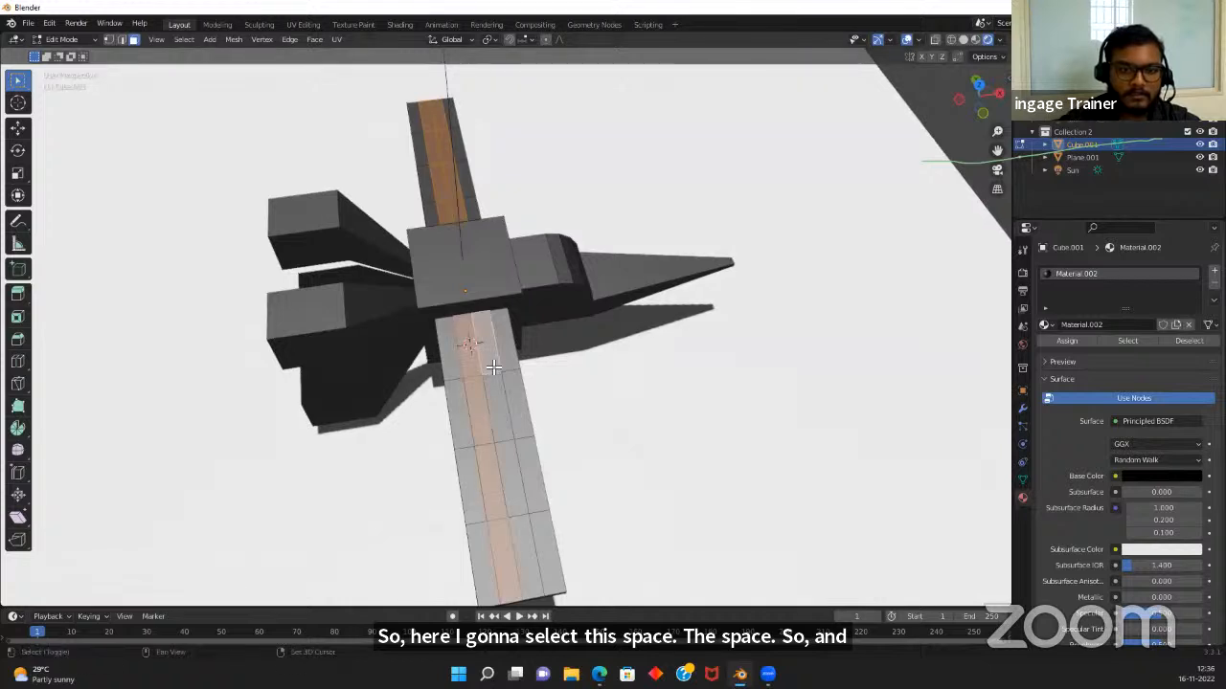
{"action": "left_click", "coordinate": [530, 600], "text": "ctrl"}
{"action": "middle_click_drag", "start_coordinate": [529, 600], "coordinate": [728, 412]}
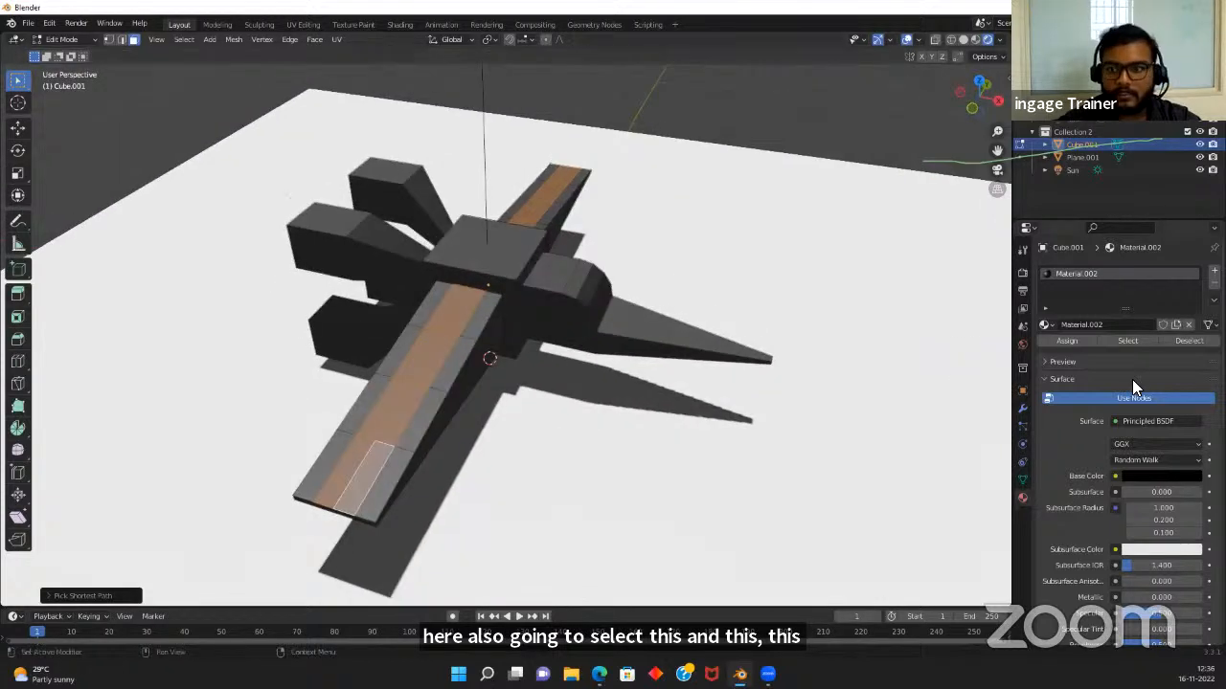
Add a second material slot with a new cyan material and assign it to the selected wing strips
{"action": "left_click", "coordinate": [1214, 270]}
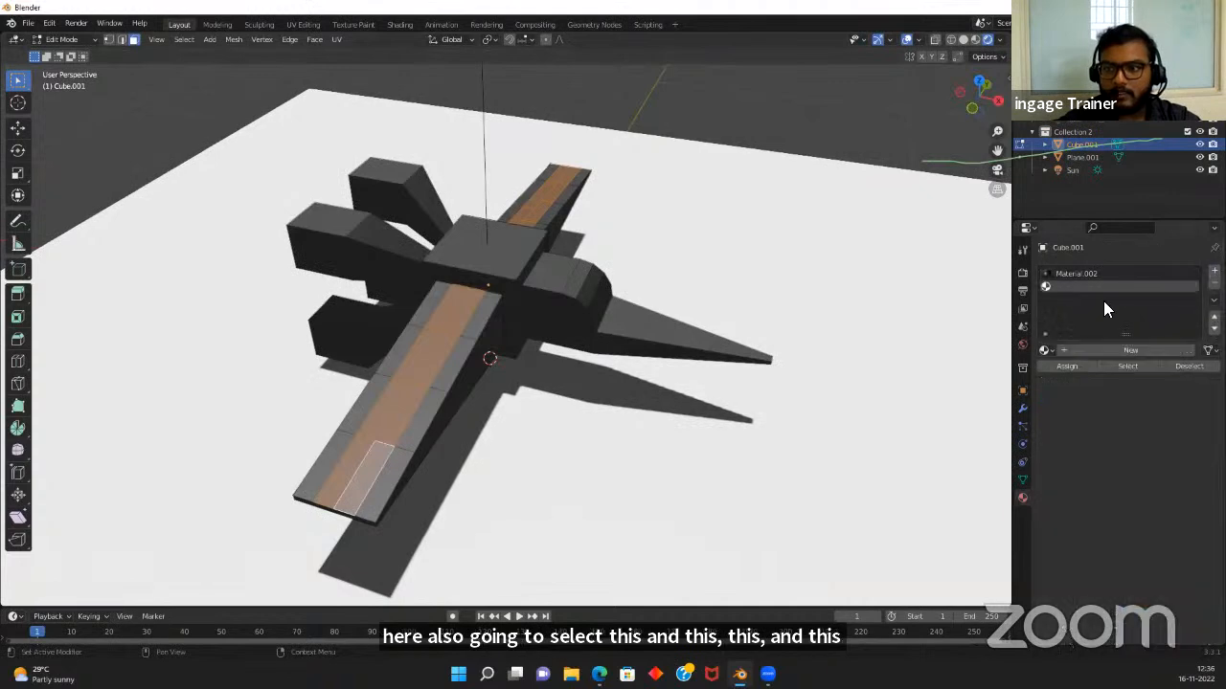
{"action": "left_click", "coordinate": [1109, 349]}
{"action": "left_click", "coordinate": [1161, 503]}
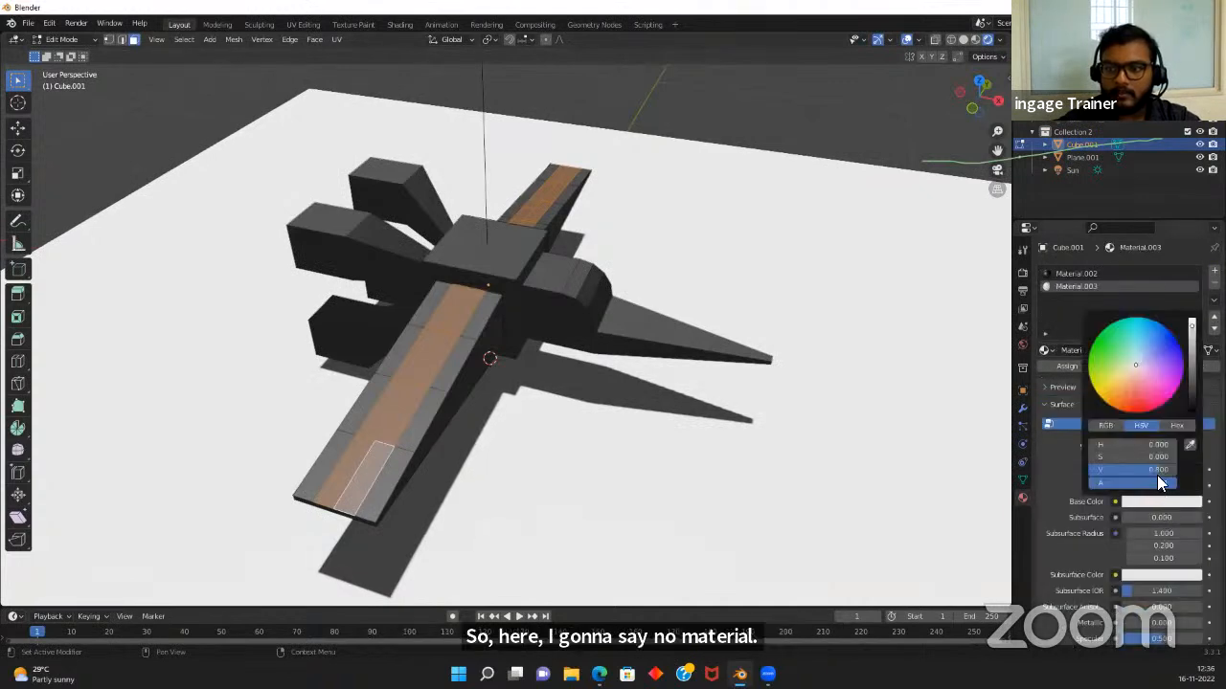
{"action": "left_click_drag", "start_coordinate": [1137, 376], "coordinate": [1141, 318]}
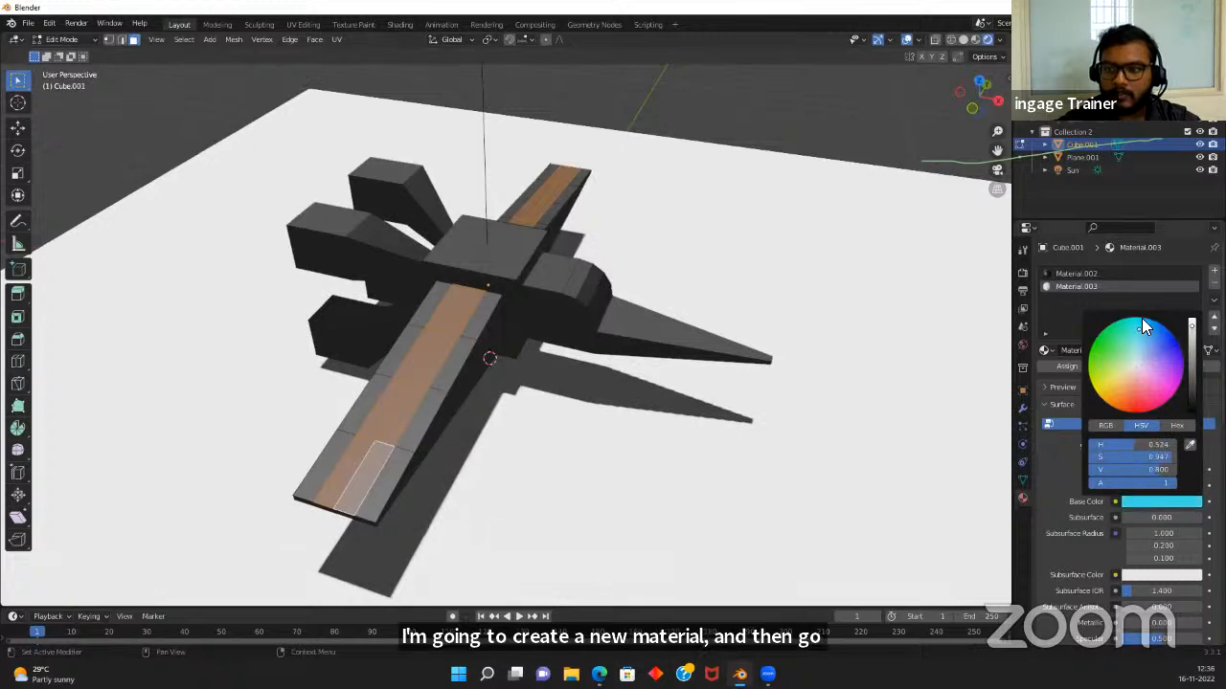
{"action": "left_click", "coordinate": [1067, 367]}
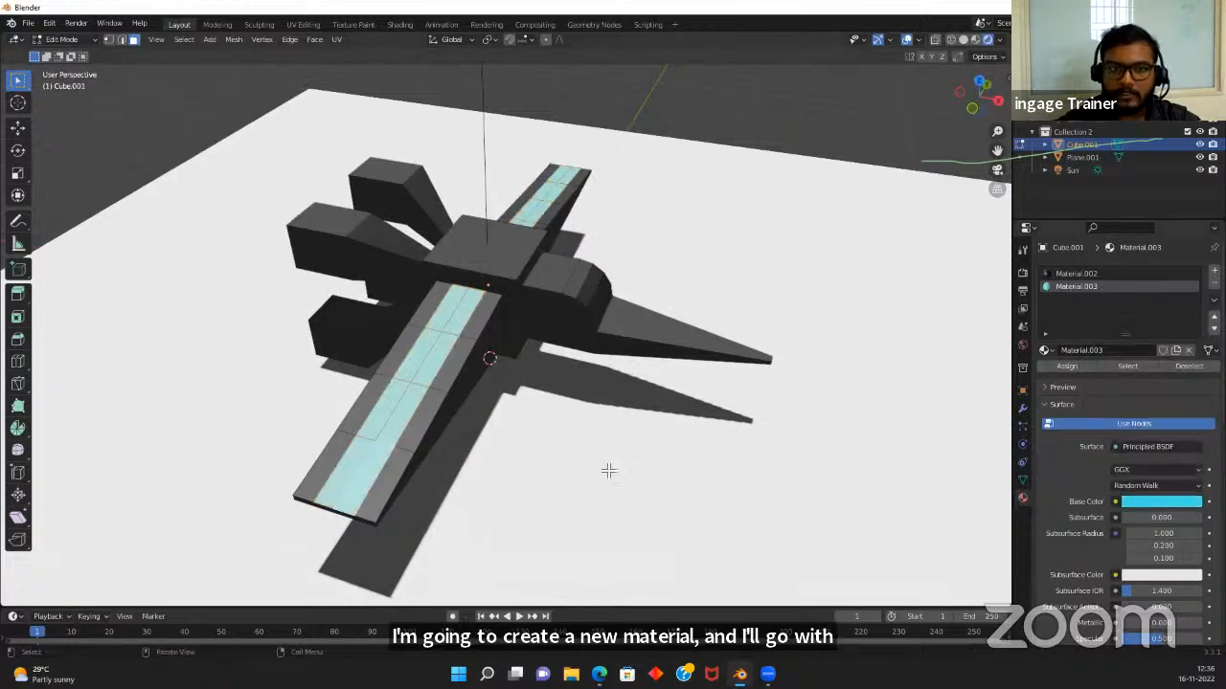
Select alternating outer faces along both edge strips on top of both wings, leaving the cyan strips unselected
{"action": "middle_click_drag", "start_coordinate": [479, 482], "coordinate": [500, 485]}
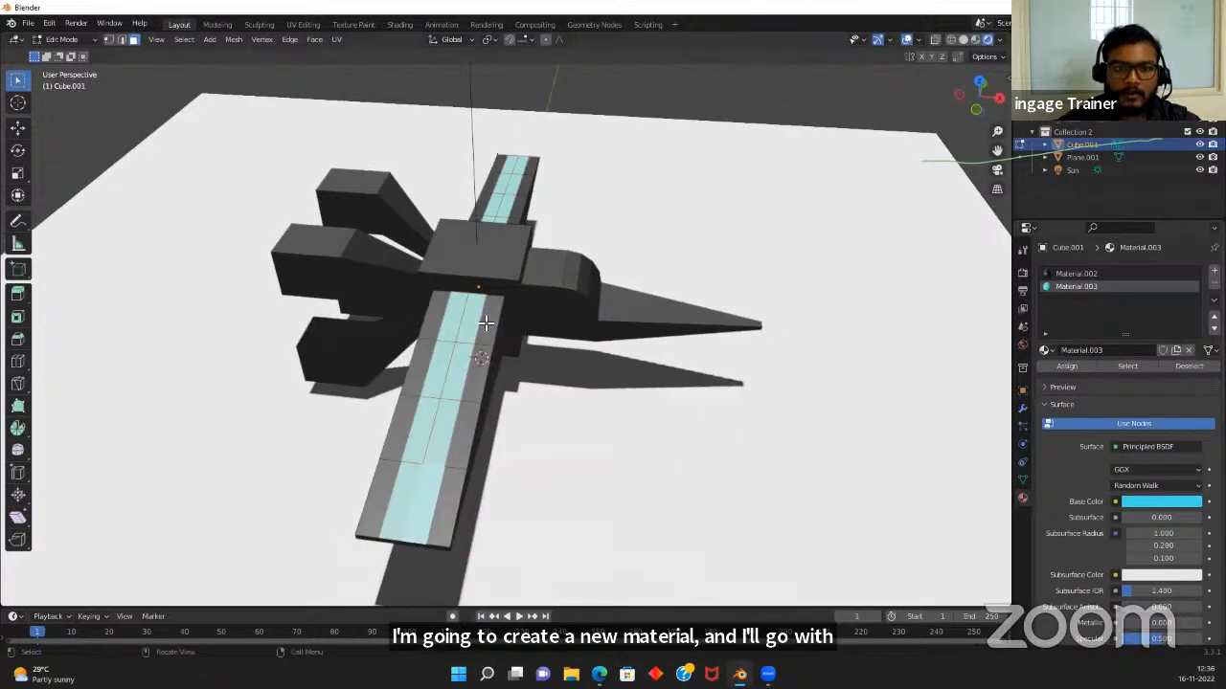
{"action": "left_click", "coordinate": [486, 321]}
{"action": "left_click", "coordinate": [421, 376], "text": "shift"}
{"action": "left_click", "coordinate": [458, 453], "text": "shift"}
{"action": "left_click", "coordinate": [389, 493], "text": "shift"}
{"action": "mouse_move", "coordinate": [591, 389]}
{"action": "middle_mouse_down"}
{"action": "mouse_move", "coordinate": [561, 433]}
{"action": "mouse_move", "coordinate": [353, 430]}
{"action": "mouse_move", "coordinate": [462, 428]}
{"action": "mouse_move", "coordinate": [571, 400]}
{"action": "middle_mouse_up"}
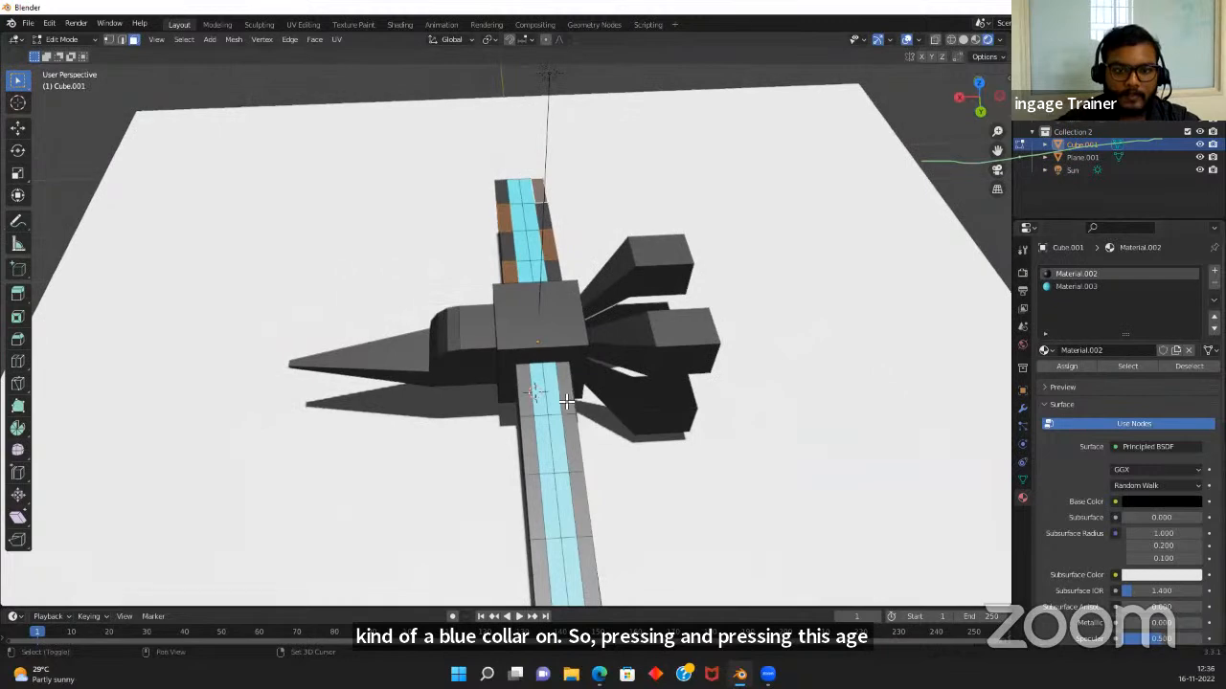
{"action": "left_click", "coordinate": [566, 400], "text": "shift"}
{"action": "left_click", "coordinate": [533, 445], "text": "shift"}
{"action": "left_click", "coordinate": [580, 510], "text": "shift"}
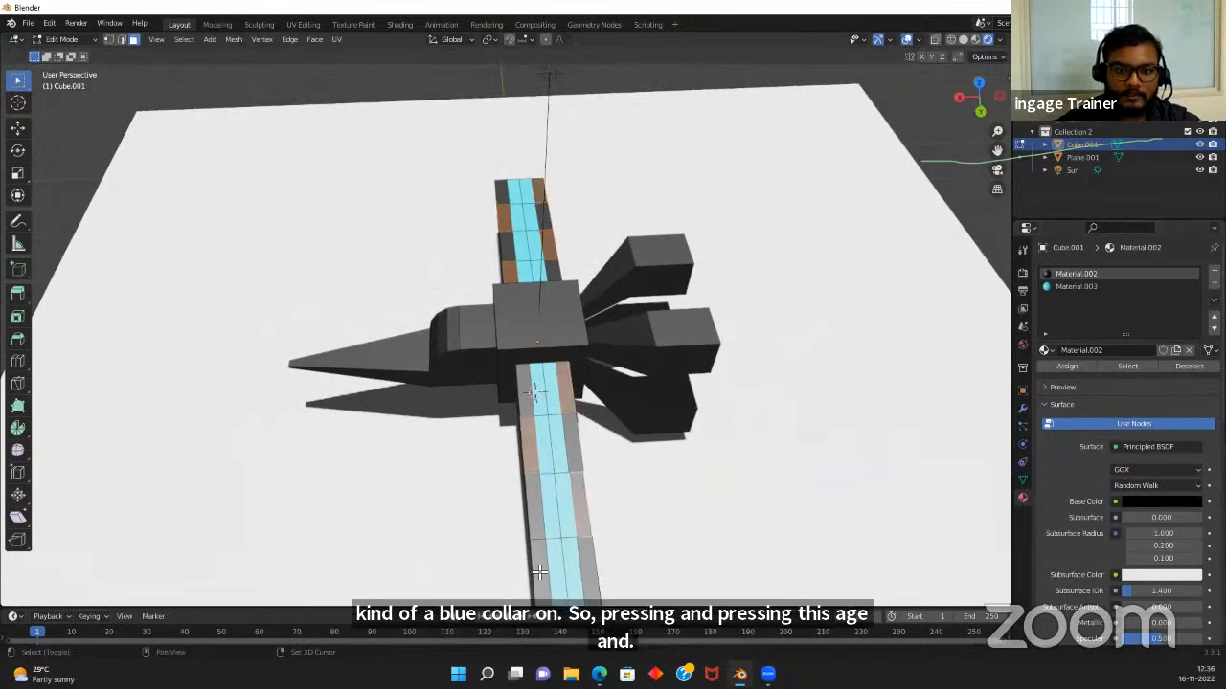
{"action": "left_click", "coordinate": [538, 574], "text": "shift"}
Add a third material slot with a new red material, assign it to the selected wing faces and return to Object Mode
{"action": "left_click", "coordinate": [1214, 270]}
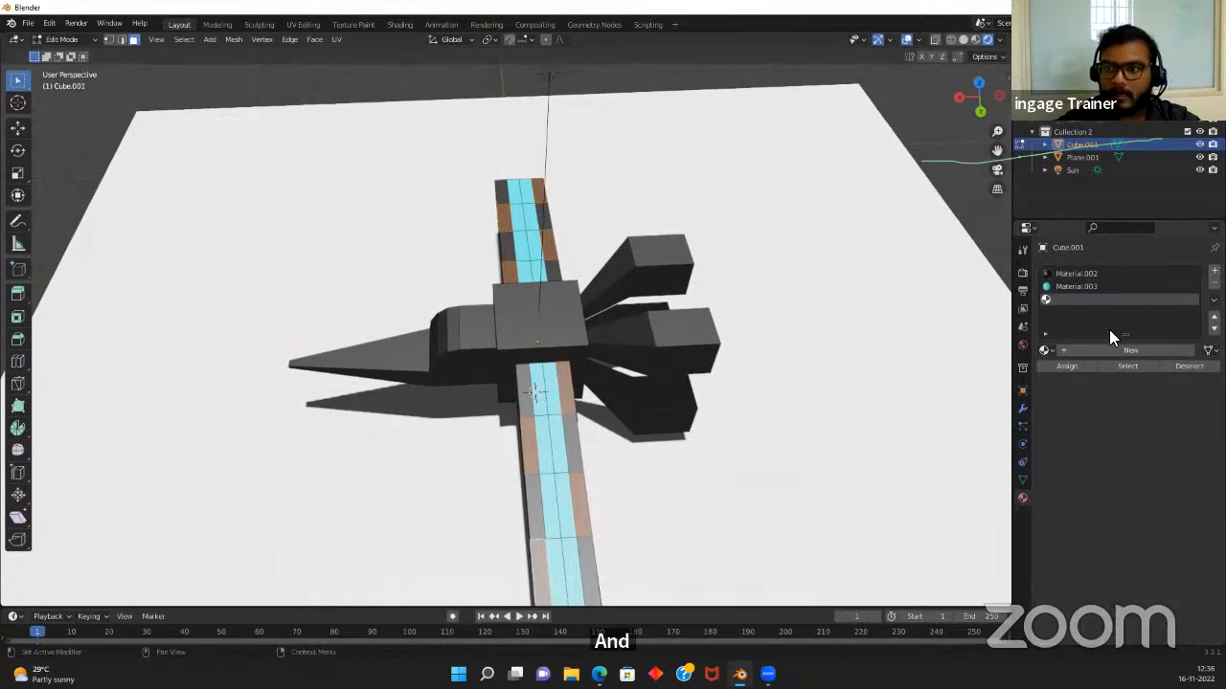
{"action": "left_click", "coordinate": [1112, 351]}
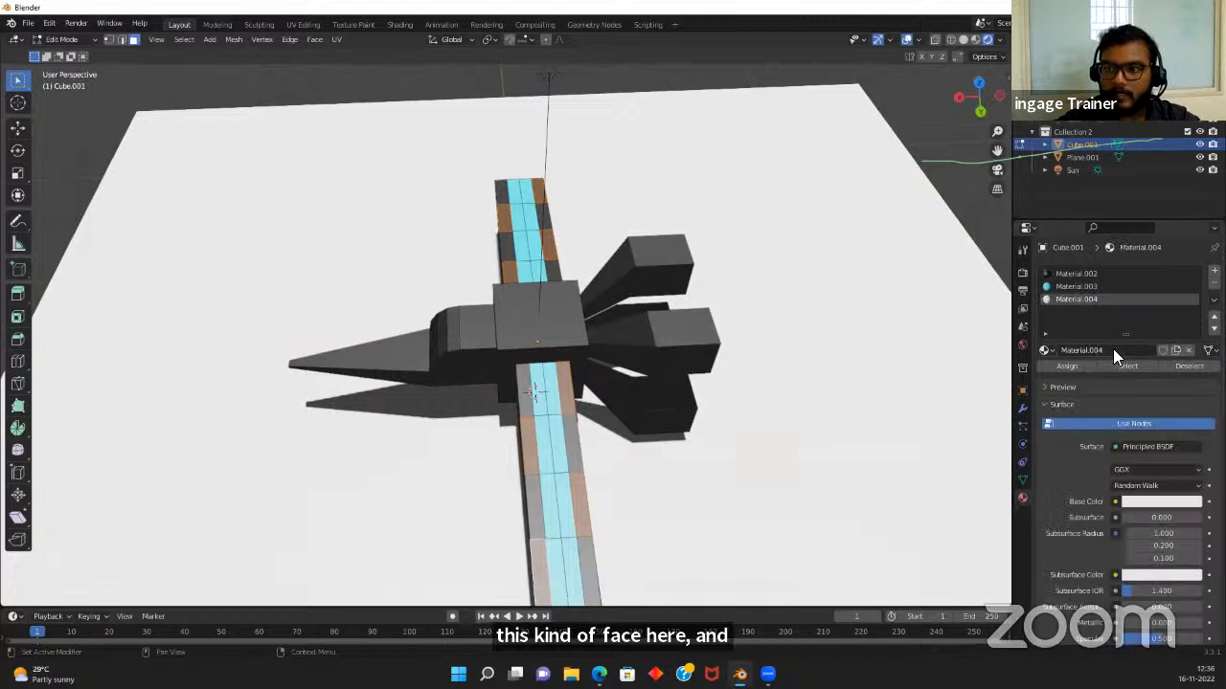
{"action": "left_click", "coordinate": [1159, 501]}
{"action": "left_click", "coordinate": [1139, 412]}
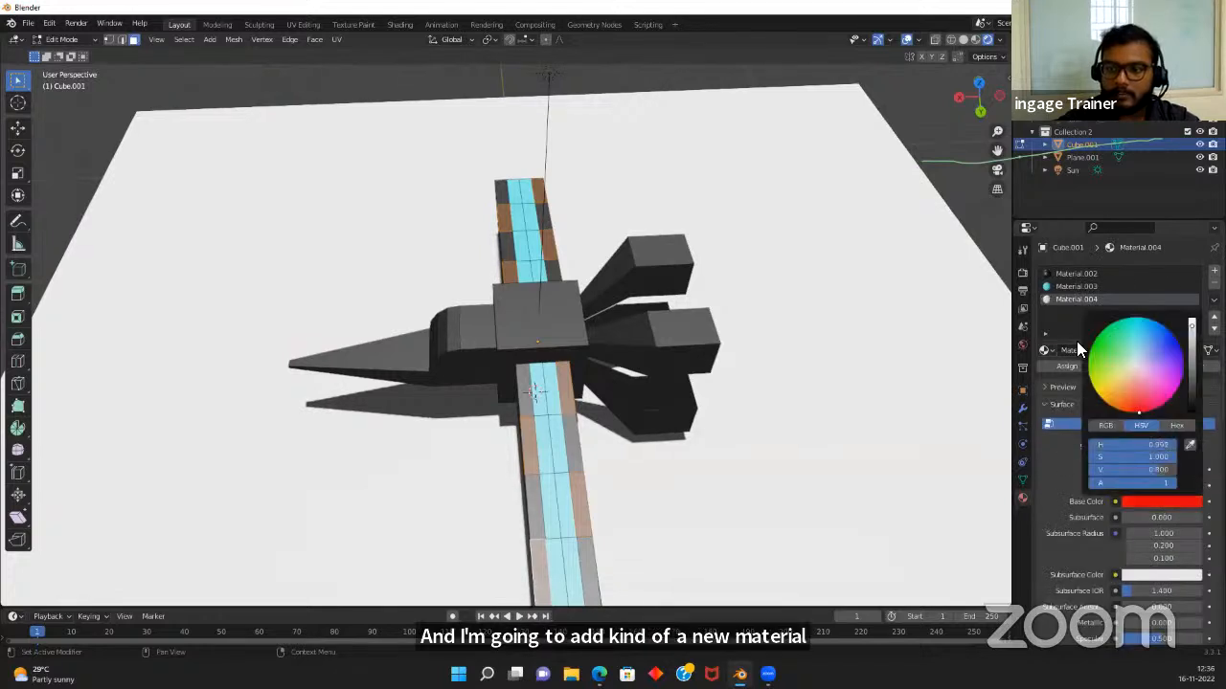
{"action": "left_click", "coordinate": [1067, 364]}
{"action": "left_click", "coordinate": [1066, 364]}
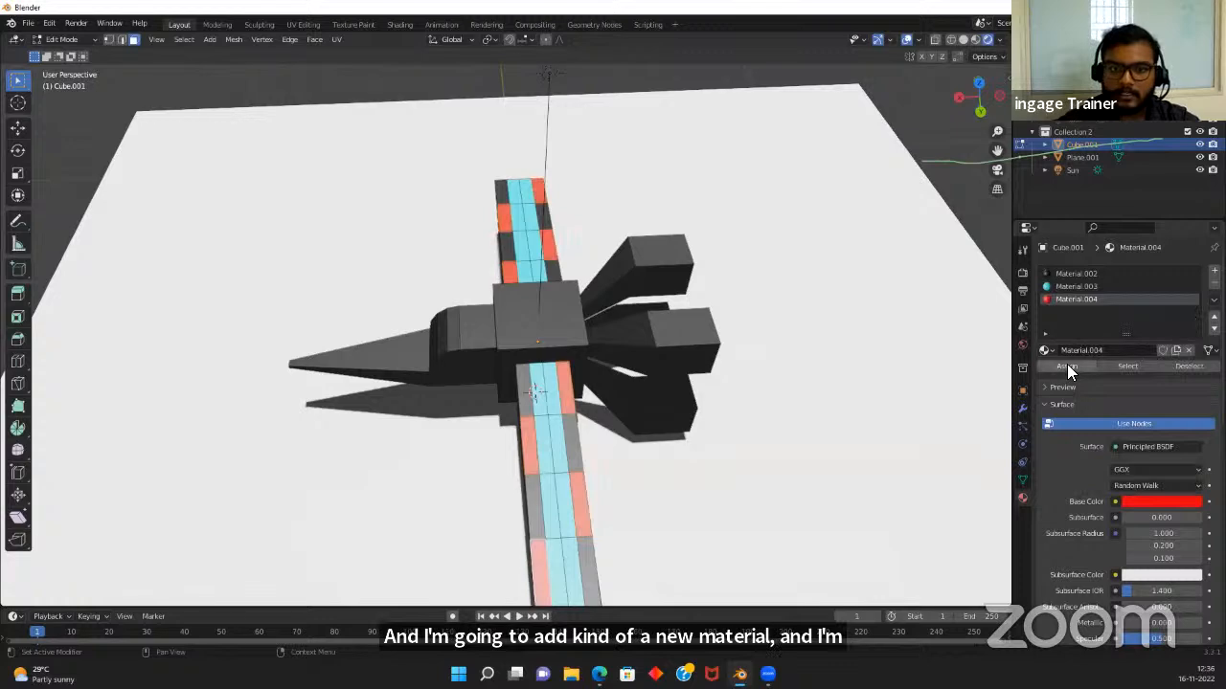
{"action": "key", "text": "Tab"}
{"action": "scroll", "coordinate": [728, 383], "scroll_direction": "down", "scroll_amount": 5}
{"action": "middle_click_drag", "start_coordinate": [679, 446], "coordinate": [963, 466]}
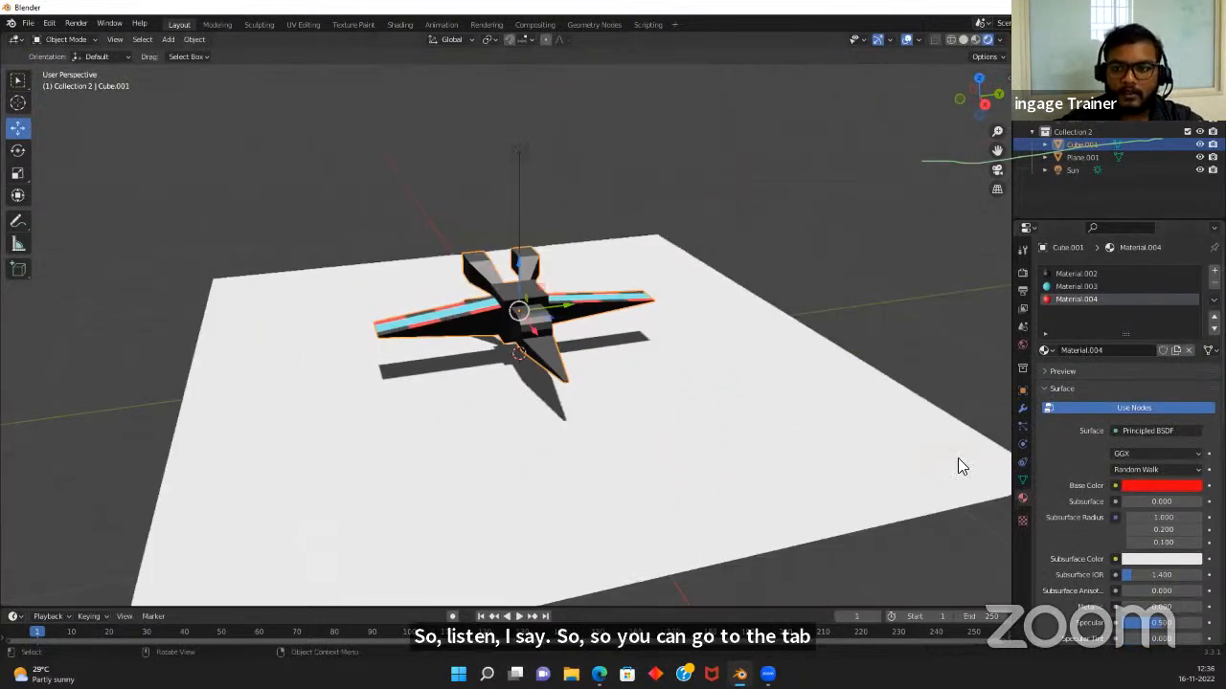
Select the sun light and set its strength to 2
{"action": "left_click", "coordinate": [1063, 169]}
{"action": "left_click", "coordinate": [1154, 357]}
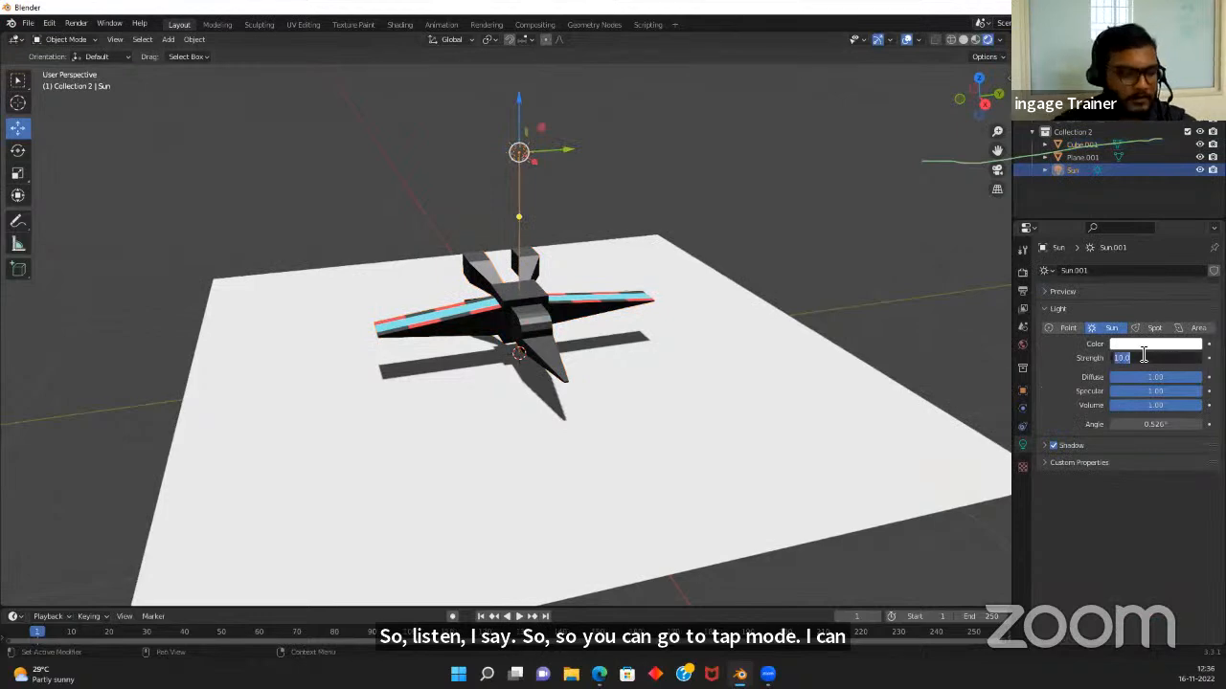
{"action": "type", "text": "2"}
{"action": "key", "text": "Return"}
{"action": "middle_click_drag", "start_coordinate": [780, 345], "coordinate": [1085, 240]}
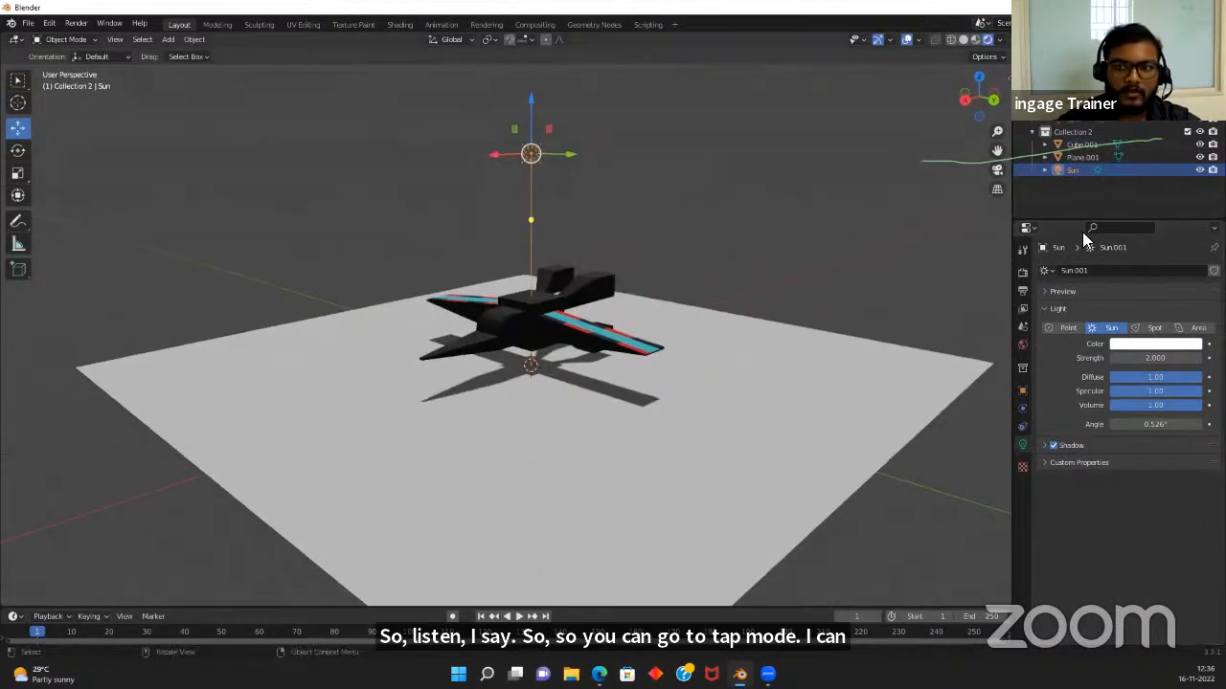
Change the sun into an Area light and move it along the Y axis to one side of the aircraft
{"action": "left_click", "coordinate": [1198, 328]}
{"action": "middle_click_drag", "start_coordinate": [563, 352], "coordinate": [586, 196]}
{"action": "left_click_drag", "start_coordinate": [574, 184], "coordinate": [408, 143]}
{"action": "middle_click_drag", "start_coordinate": [408, 142], "coordinate": [586, 392]}
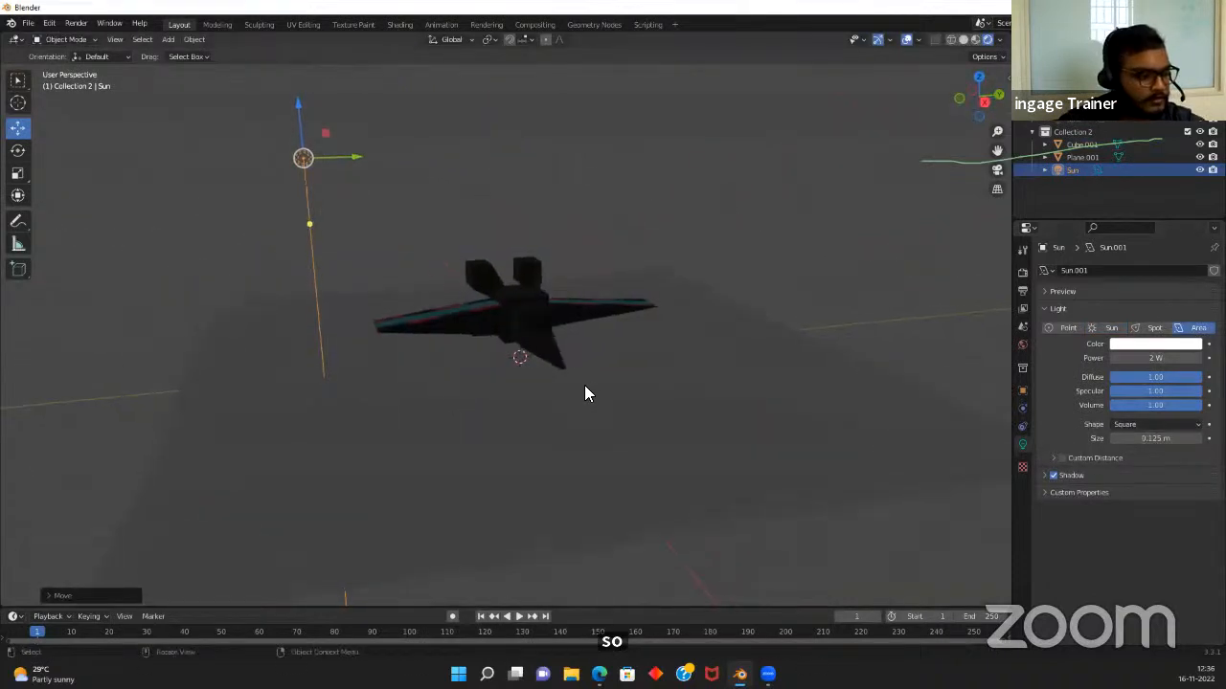
Rotate the area light around the global X axis so that it points at the aircraft
{"action": "key", "text": "r"}
{"action": "key", "text": "y"}
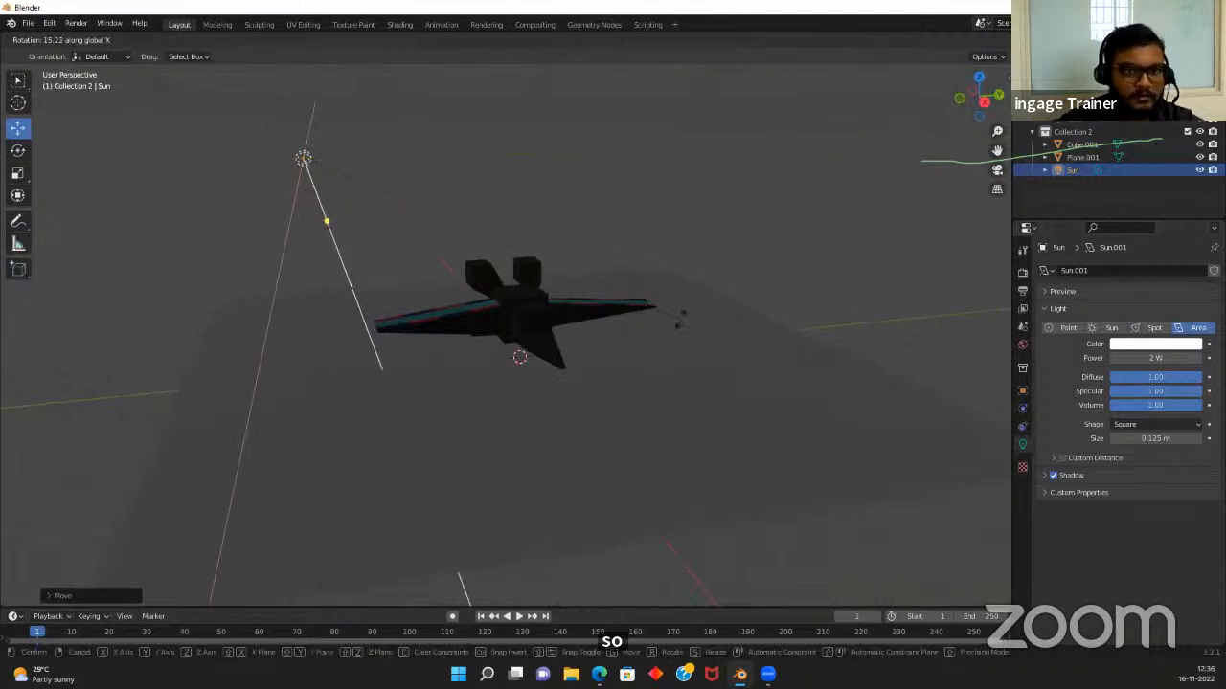
{"action": "left_click", "coordinate": [758, 293]}
{"action": "middle_click_drag", "start_coordinate": [760, 293], "coordinate": [719, 334]}
{"action": "key", "text": "r"}
{"action": "key", "text": "x"}
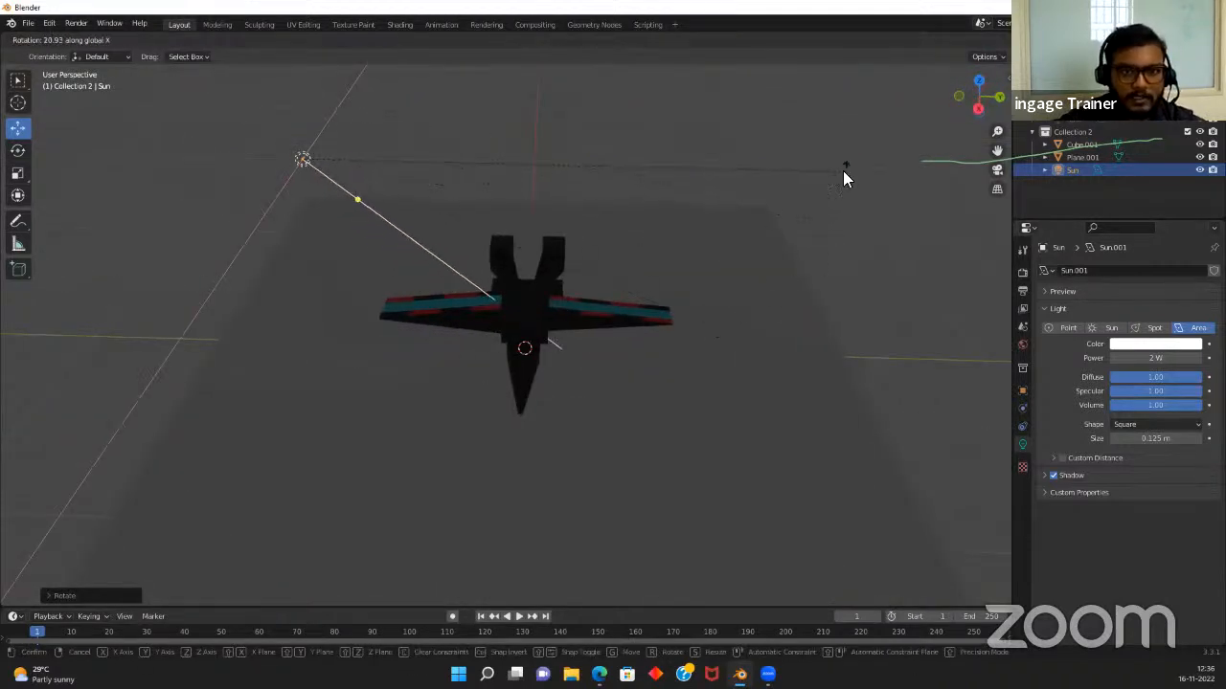
{"action": "left_click", "coordinate": [843, 240]}
Set the area light's power to 1500 W, then move it farther from the aircraft along Y and lower it
{"action": "left_click", "coordinate": [1166, 357]}
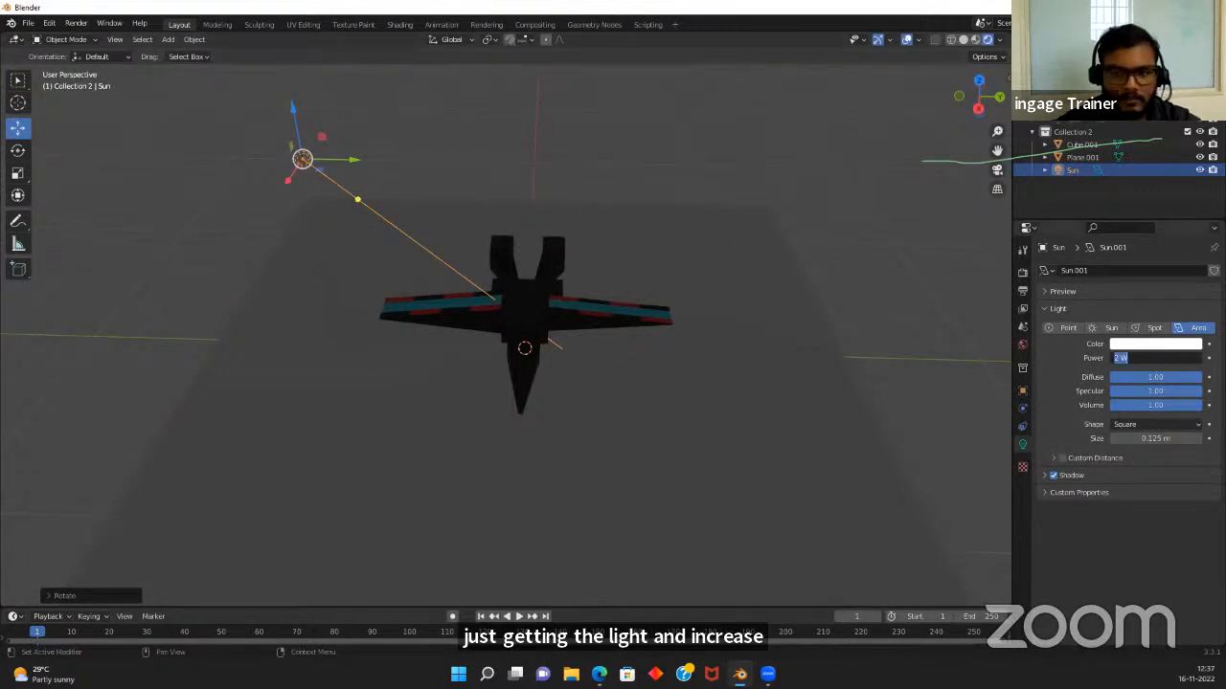
{"action": "key", "text": "Return"}
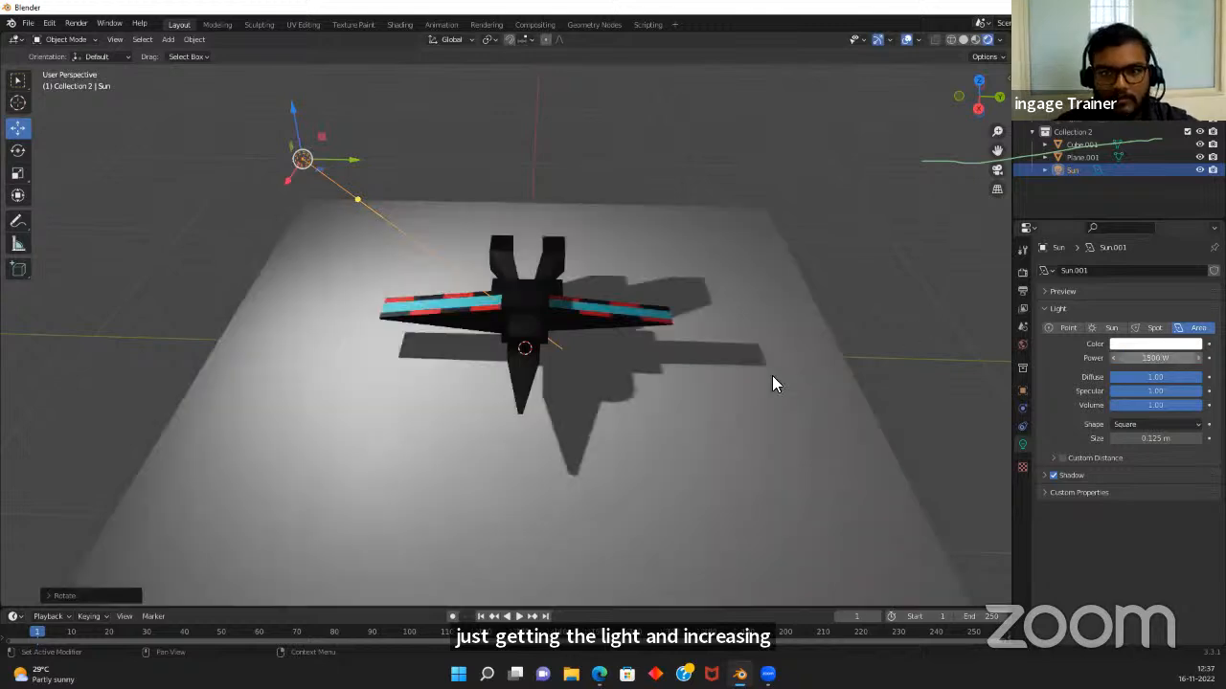
{"action": "middle_click_drag", "start_coordinate": [588, 375], "coordinate": [343, 146]}
{"action": "left_click_drag", "start_coordinate": [387, 143], "coordinate": [346, 143]}
{"action": "scroll", "coordinate": [607, 400], "scroll_direction": "up", "scroll_amount": 3}
{"action": "middle_click_drag", "start_coordinate": [607, 400], "coordinate": [274, 158]}
{"action": "left_click_drag", "start_coordinate": [274, 158], "coordinate": [279, 199]}
Set the area light's power to 1000 W and raise it higher above the floor
{"action": "left_click", "coordinate": [1135, 358]}
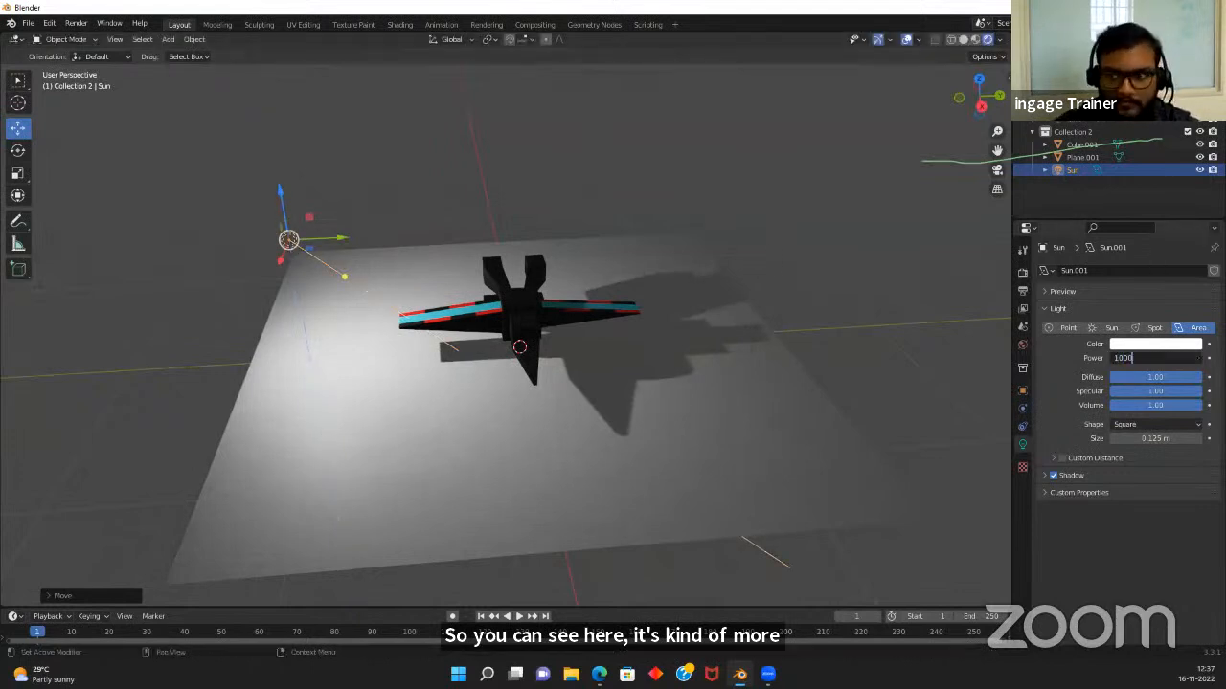
{"action": "key", "text": "Return"}
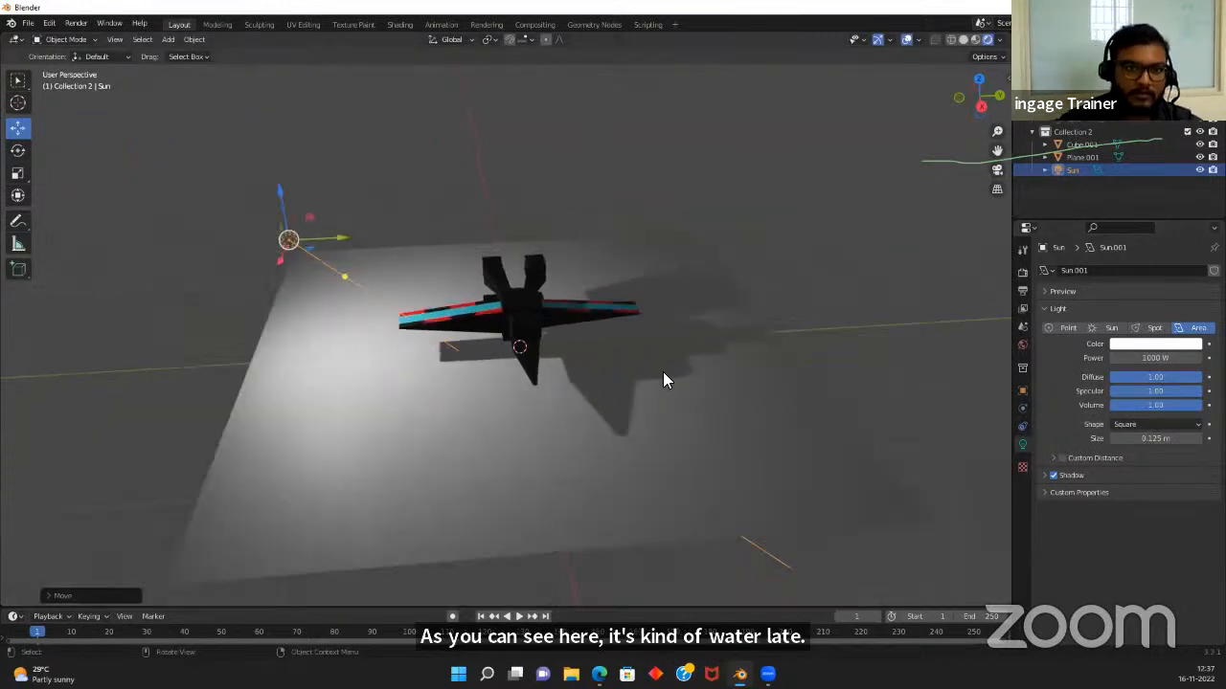
{"action": "middle_click_drag", "start_coordinate": [663, 380], "coordinate": [520, 383]}
{"action": "left_click_drag", "start_coordinate": [402, 172], "coordinate": [506, 149]}
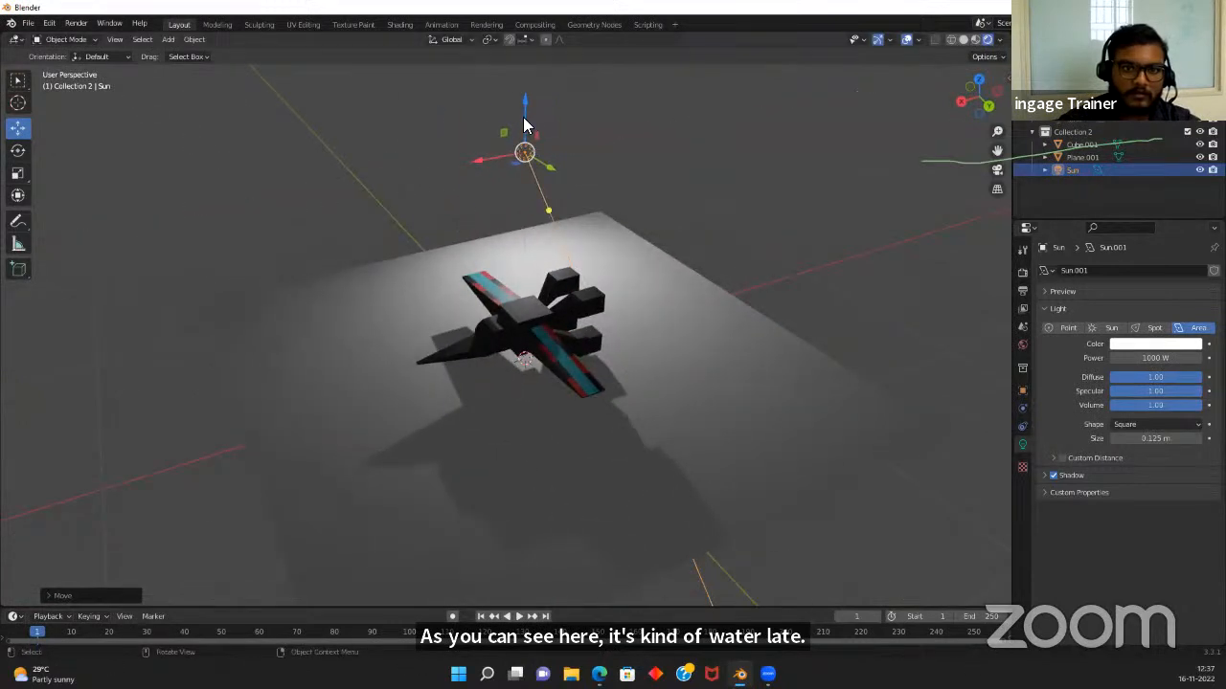
Rotate the area light around the global Y axis to redirect its beam across the floor and aircraft
{"action": "middle_click_drag", "start_coordinate": [542, 335], "coordinate": [623, 352]}
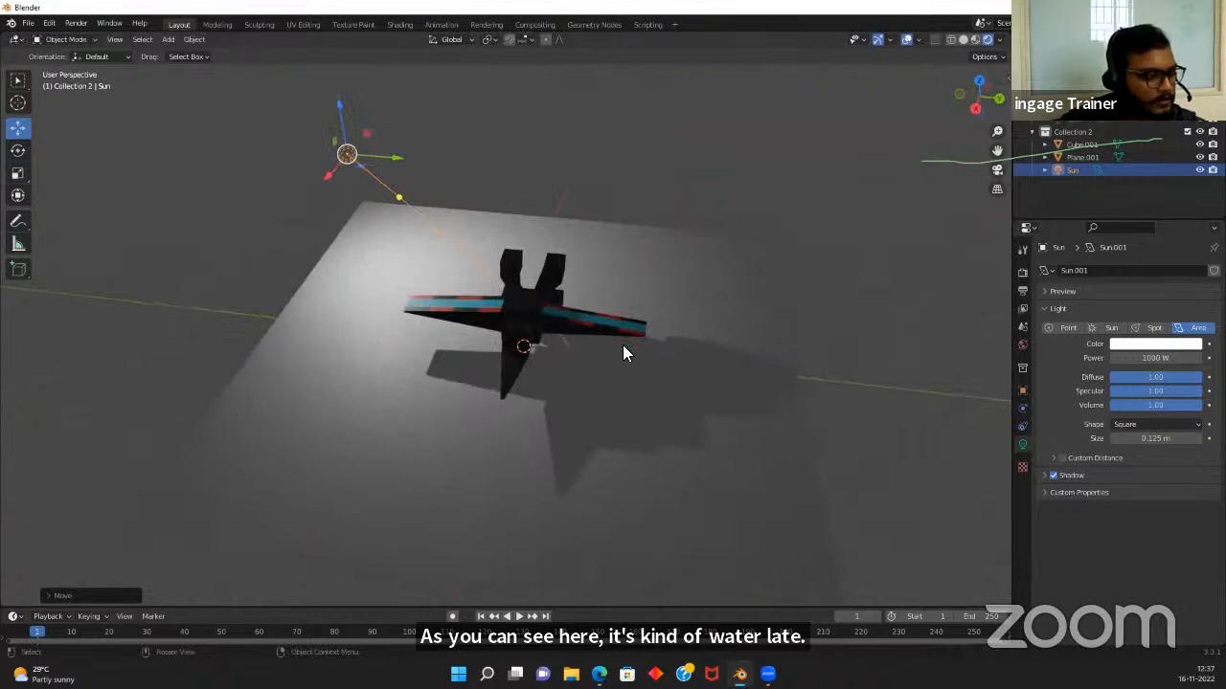
{"action": "key", "text": "r"}
{"action": "key", "text": "x"}
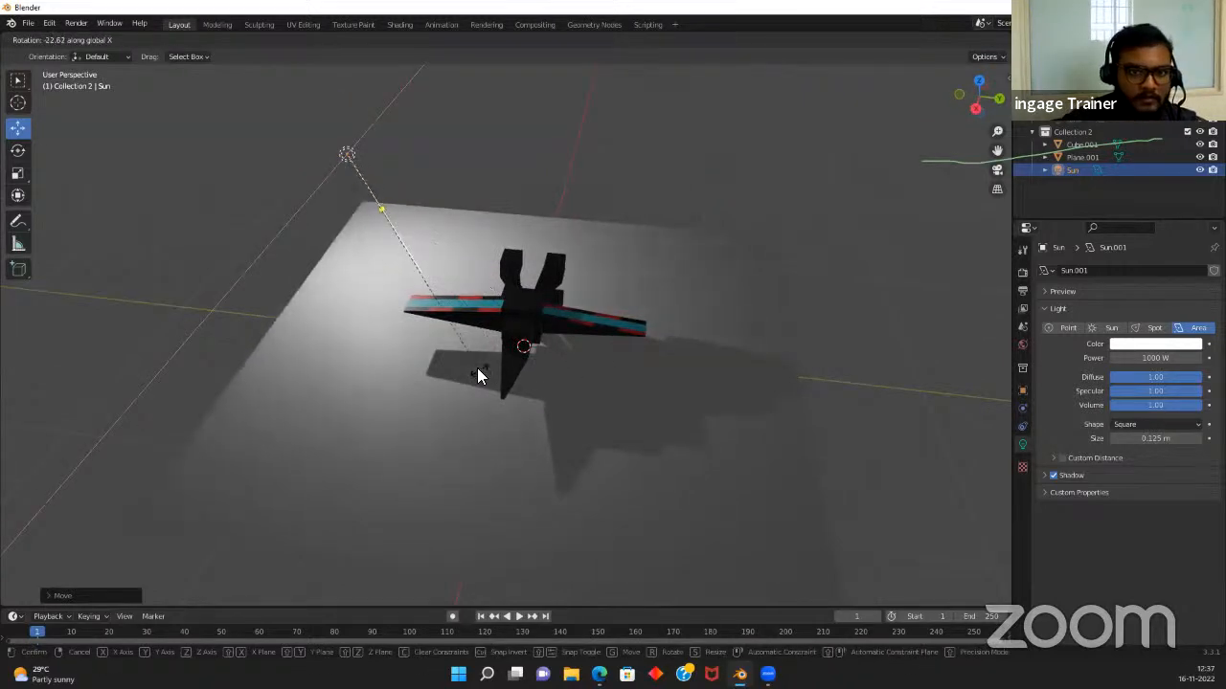
{"action": "key", "text": "y"}
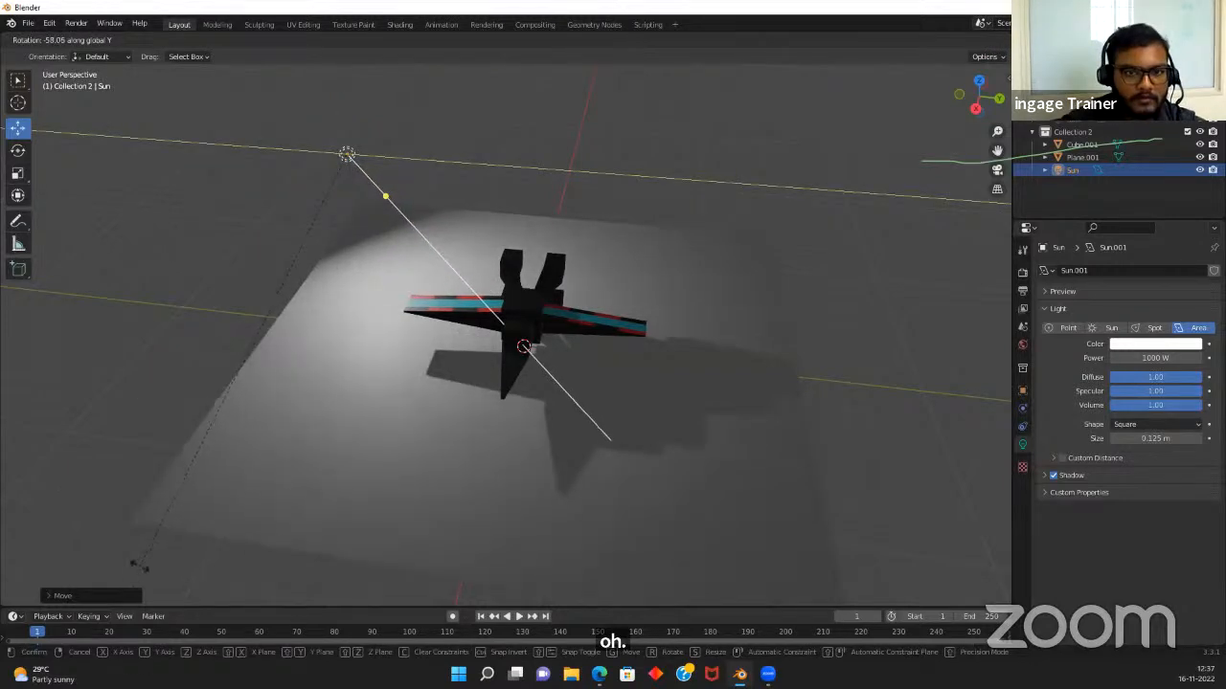
{"action": "left_click", "coordinate": [254, 356]}
Select the curved strip of cockpit faces at the front of the aircraft in Edit Mode
{"action": "middle_click_drag", "start_coordinate": [667, 279], "coordinate": [547, 326]}
{"action": "scroll", "coordinate": [549, 321], "scroll_direction": "up", "scroll_amount": 5}
{"action": "middle_click_drag", "start_coordinate": [661, 369], "coordinate": [705, 419]}
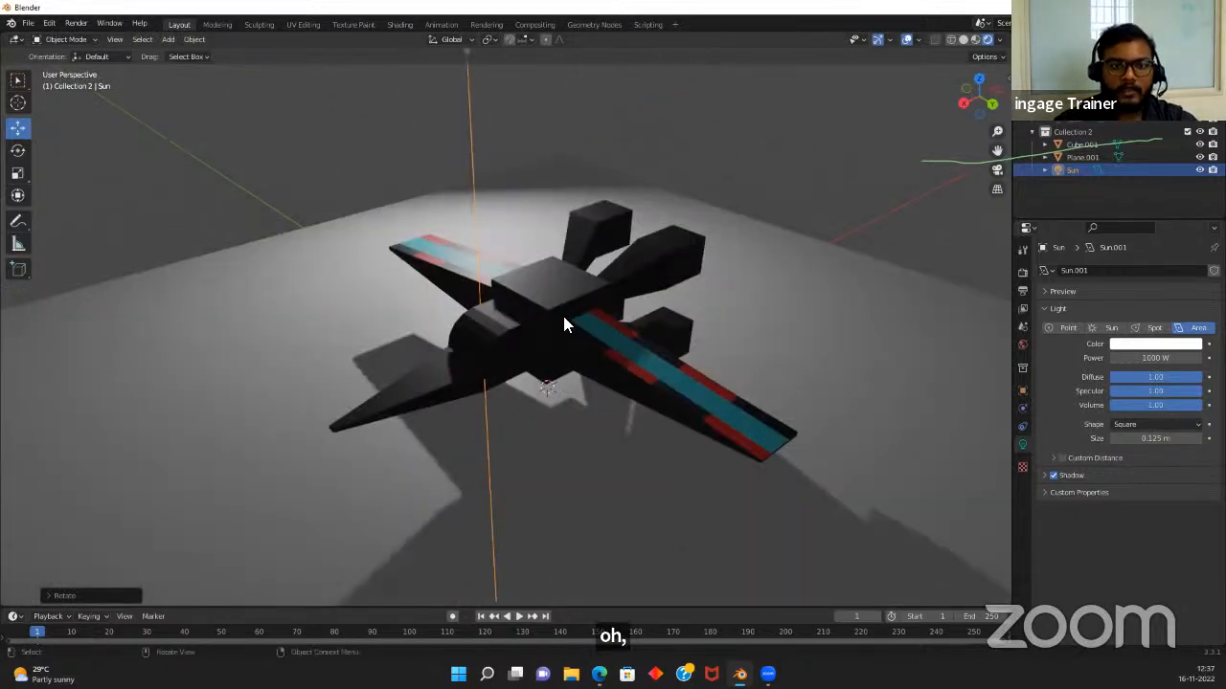
{"action": "left_click", "coordinate": [477, 330]}
{"action": "key", "text": "Tab"}
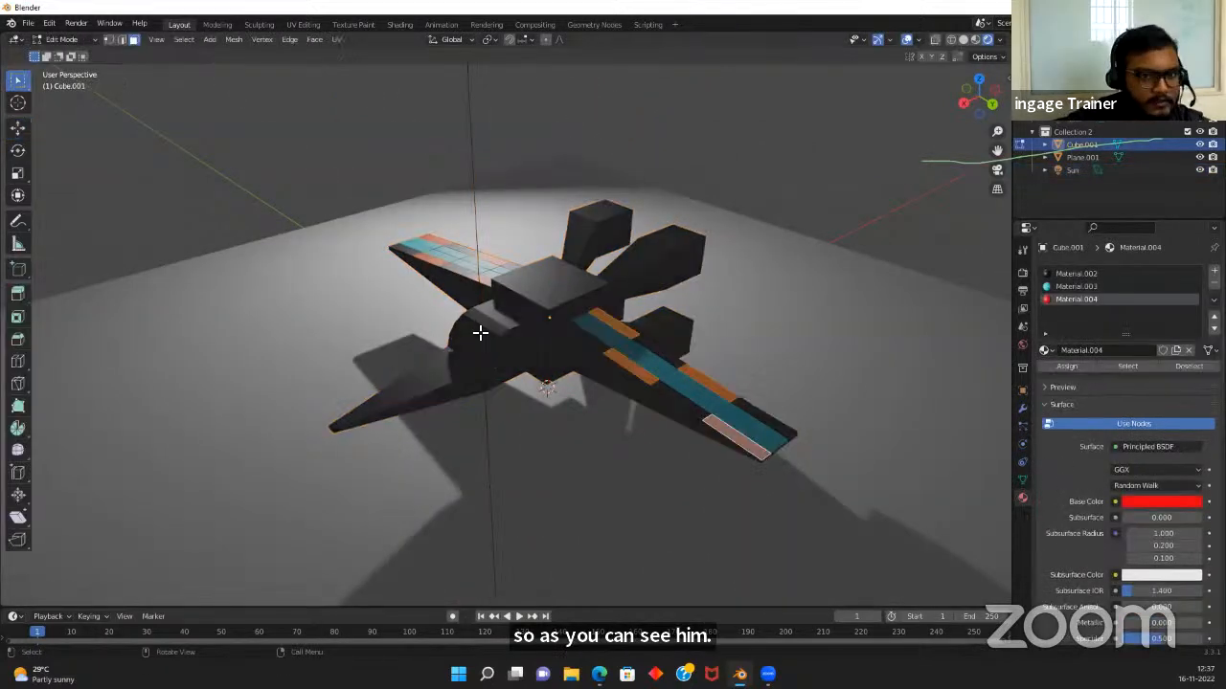
{"action": "left_click", "coordinate": [472, 353]}
{"action": "left_click", "coordinate": [471, 343], "text": "shift"}
{"action": "left_click", "coordinate": [486, 326], "text": "shift"}
{"action": "left_click", "coordinate": [492, 318], "text": "shift"}
{"action": "left_click", "coordinate": [507, 308], "text": "shift"}
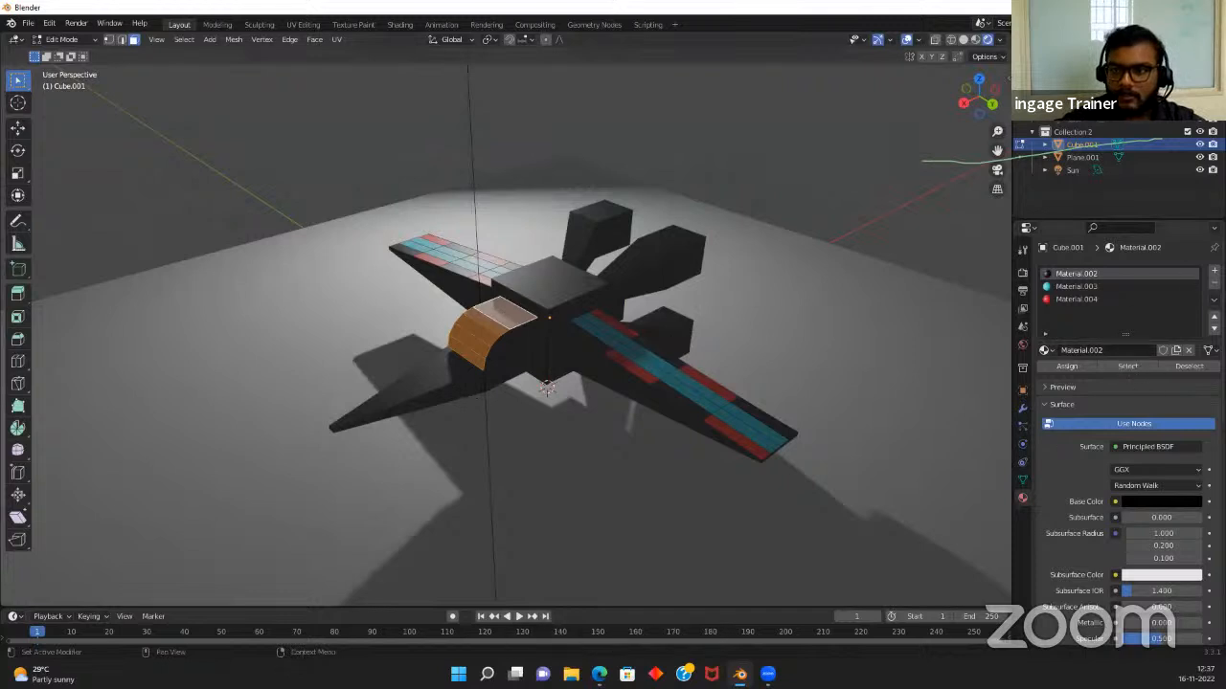
Add a fourth material slot with a pale pinkish-white material, assign it to the cockpit faces and set Metallic to 1.000
{"action": "left_click", "coordinate": [1214, 271]}
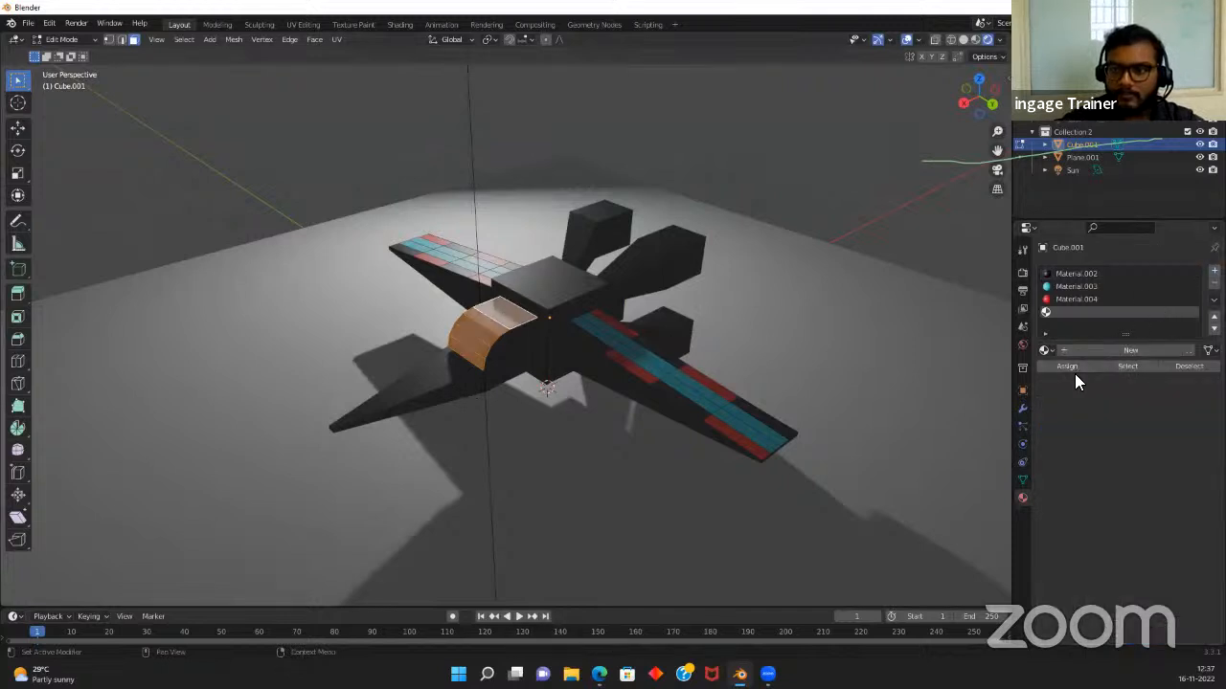
{"action": "left_click", "coordinate": [1099, 349]}
{"action": "left_click", "coordinate": [1144, 499]}
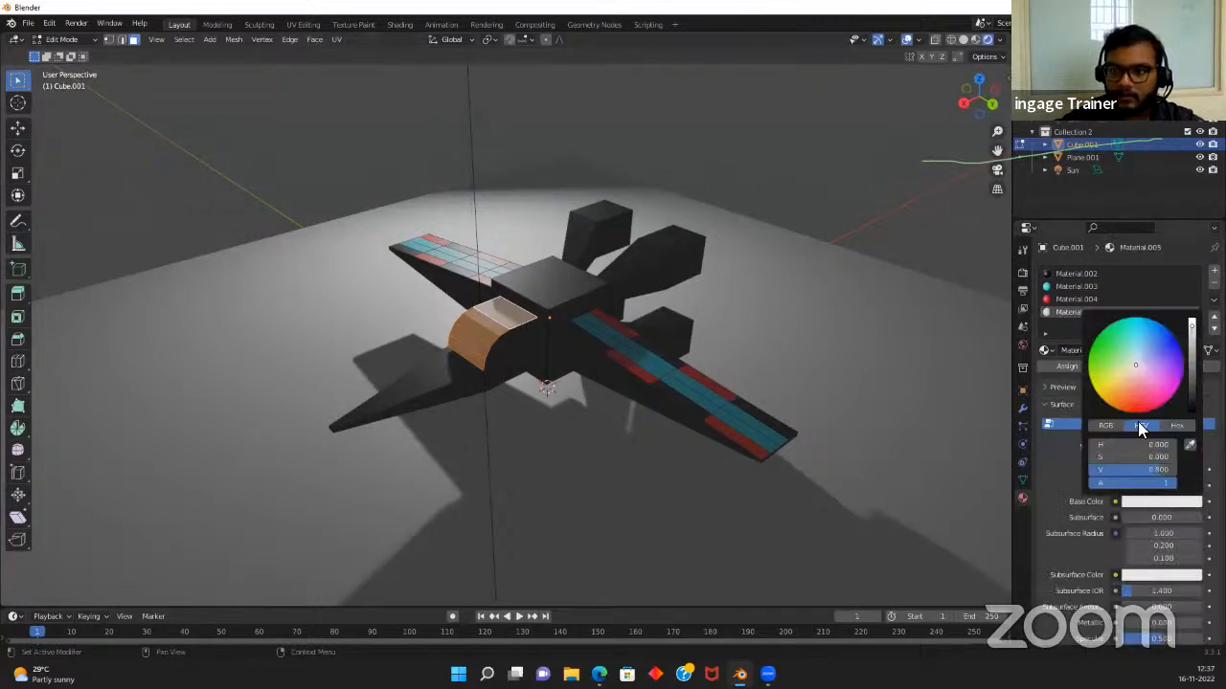
{"action": "mouse_move", "coordinate": [1125, 356]}
{"action": "left_mouse_down"}
{"action": "mouse_move", "coordinate": [1140, 354]}
{"action": "mouse_move", "coordinate": [1139, 369]}
{"action": "left_mouse_up"}
{"action": "left_click_drag", "start_coordinate": [1192, 327], "coordinate": [1192, 319]}
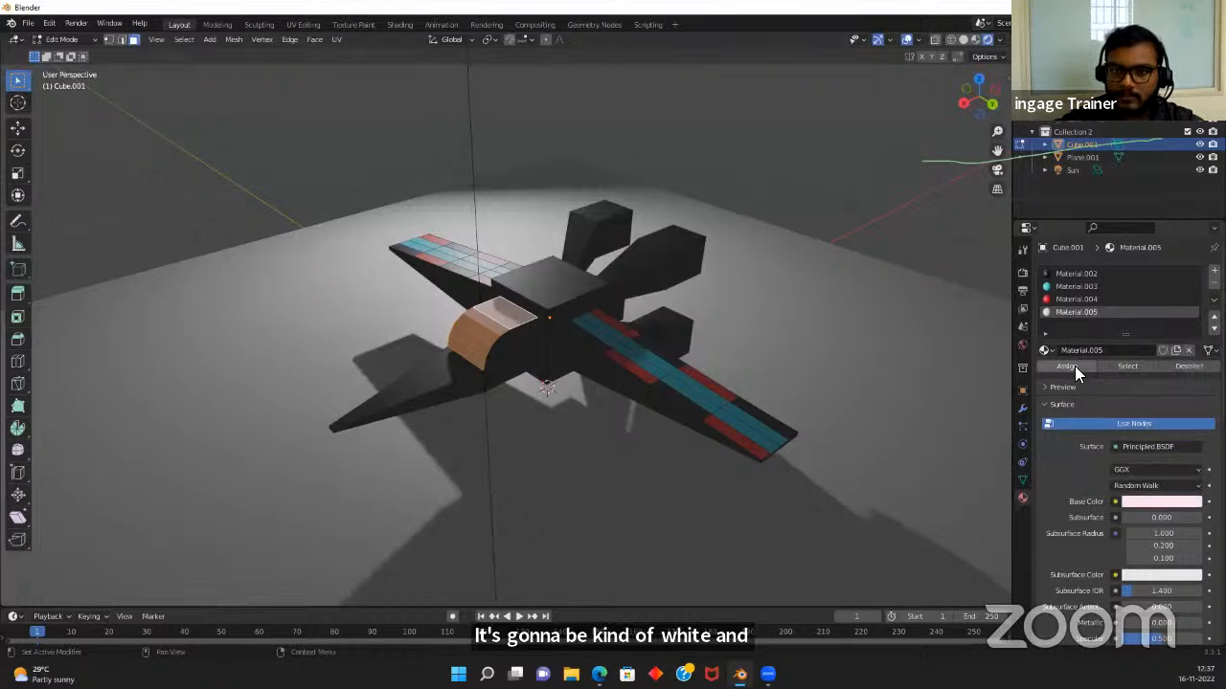
{"action": "scroll", "coordinate": [1101, 421], "scroll_direction": "down", "scroll_amount": 2}
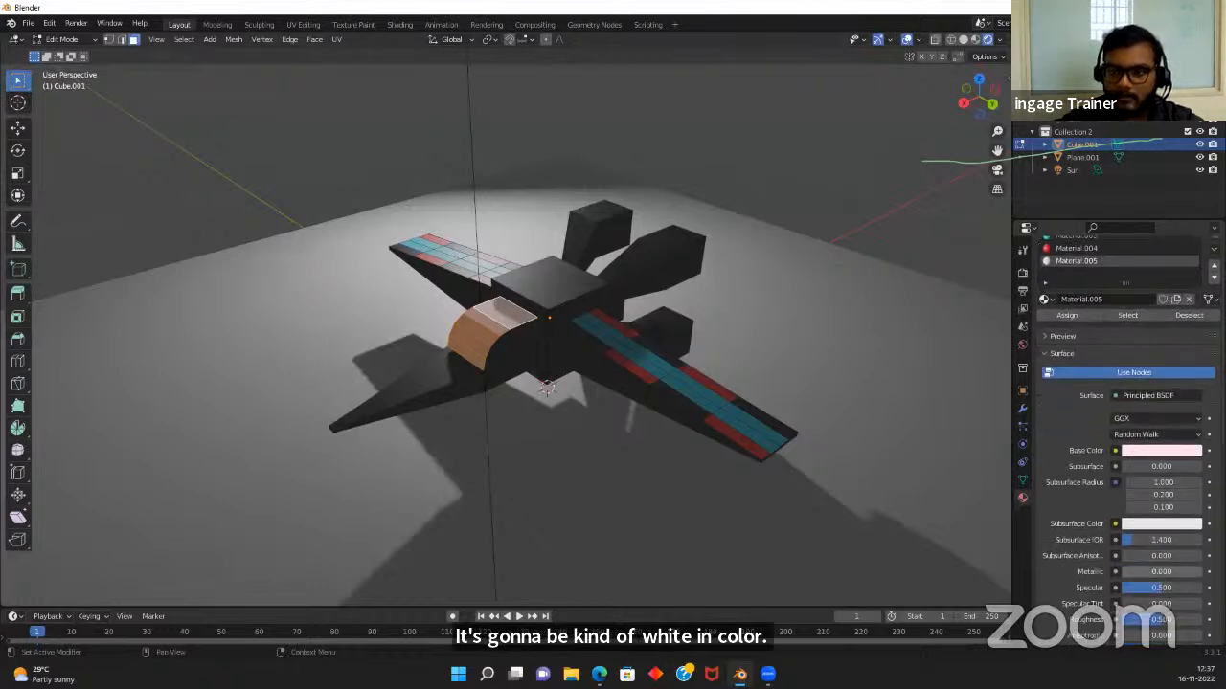
{"action": "left_click_drag", "start_coordinate": [1134, 571], "coordinate": [1203, 572]}
{"action": "key", "text": "Tab"}
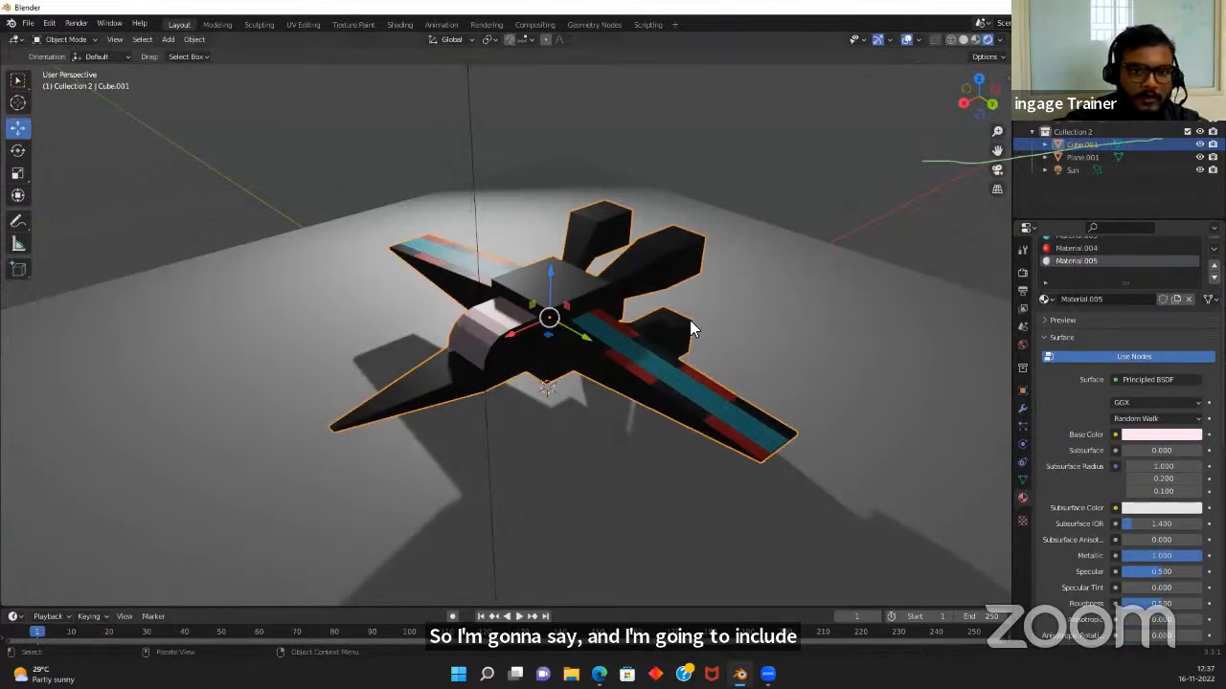
Assign the red Material.004 to the square top face of the fuselage in Edit Mode
{"action": "middle_click_drag", "start_coordinate": [481, 396], "coordinate": [487, 296]}
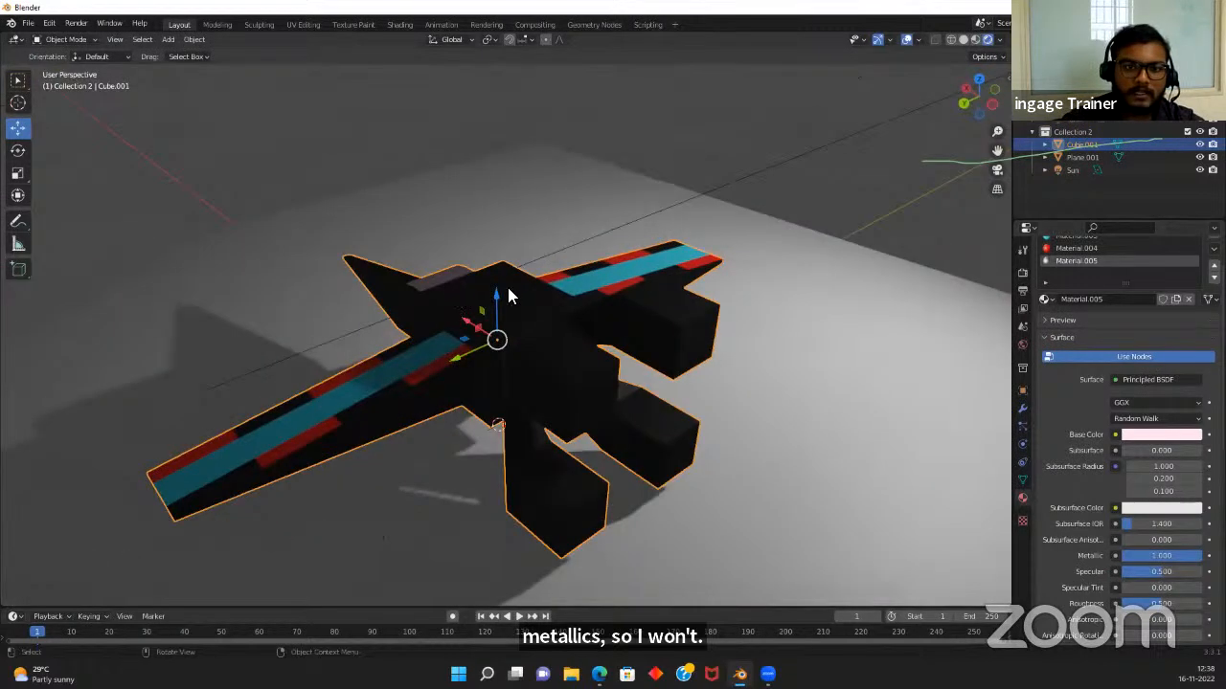
{"action": "key", "text": "Tab"}
{"action": "left_click", "coordinate": [513, 286]}
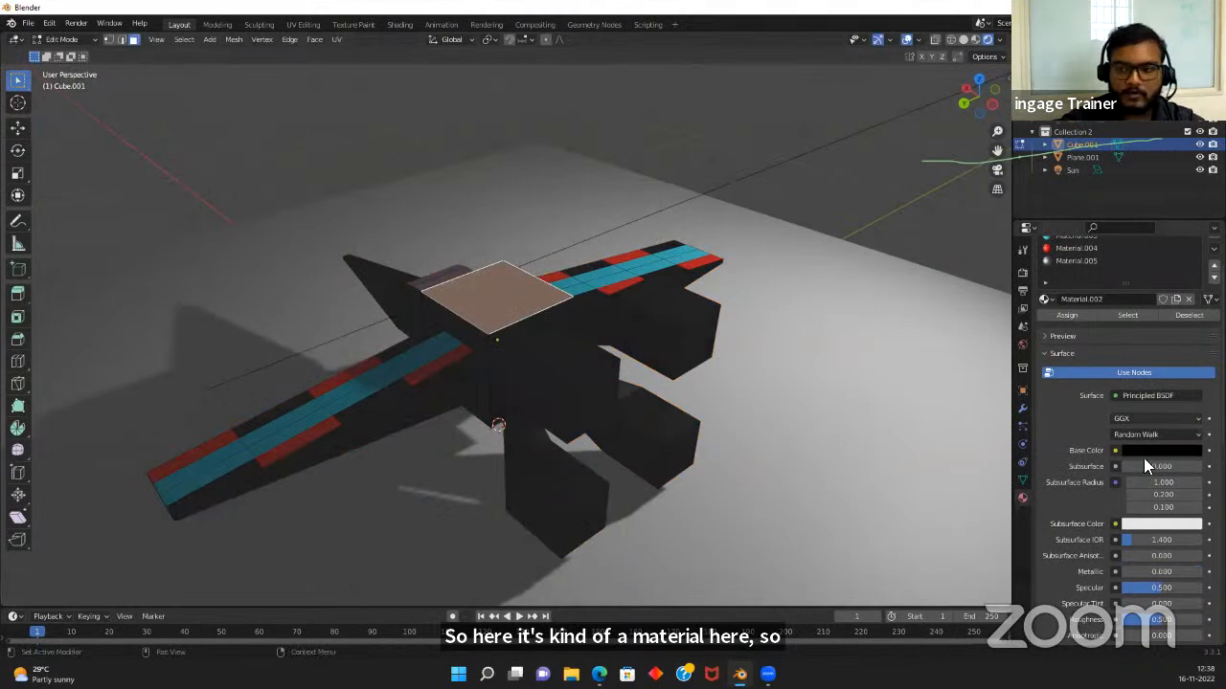
{"action": "left_click", "coordinate": [1166, 452]}
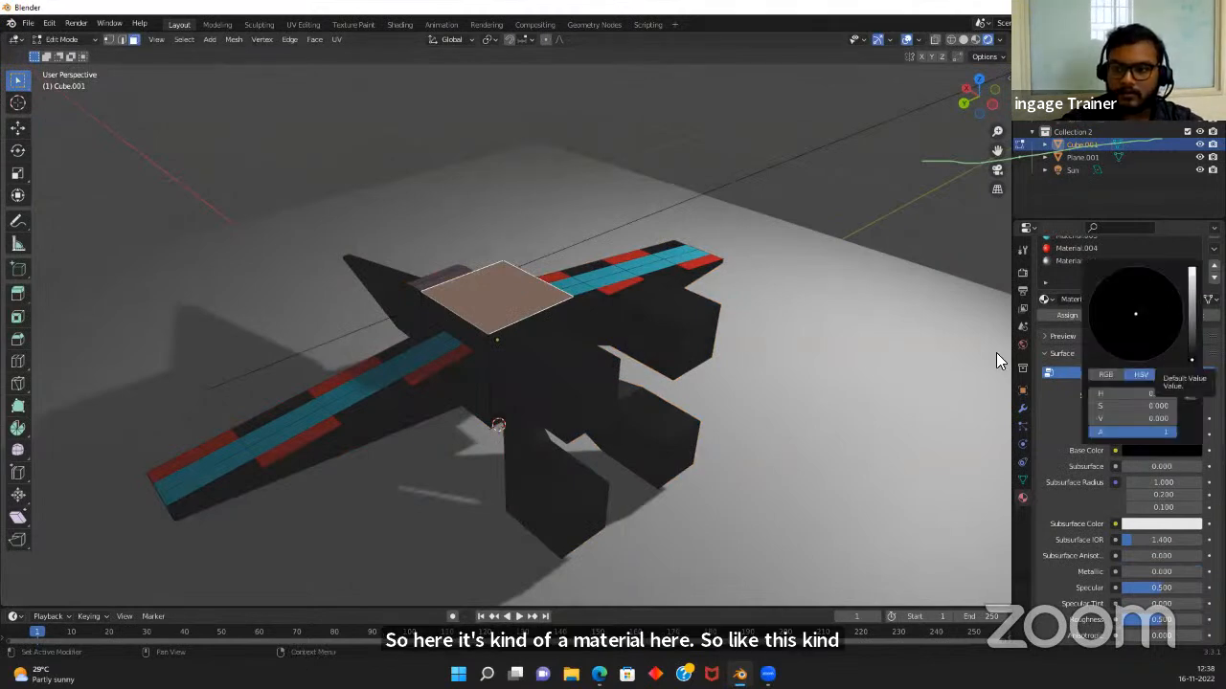
{"action": "left_click", "coordinate": [1093, 248]}
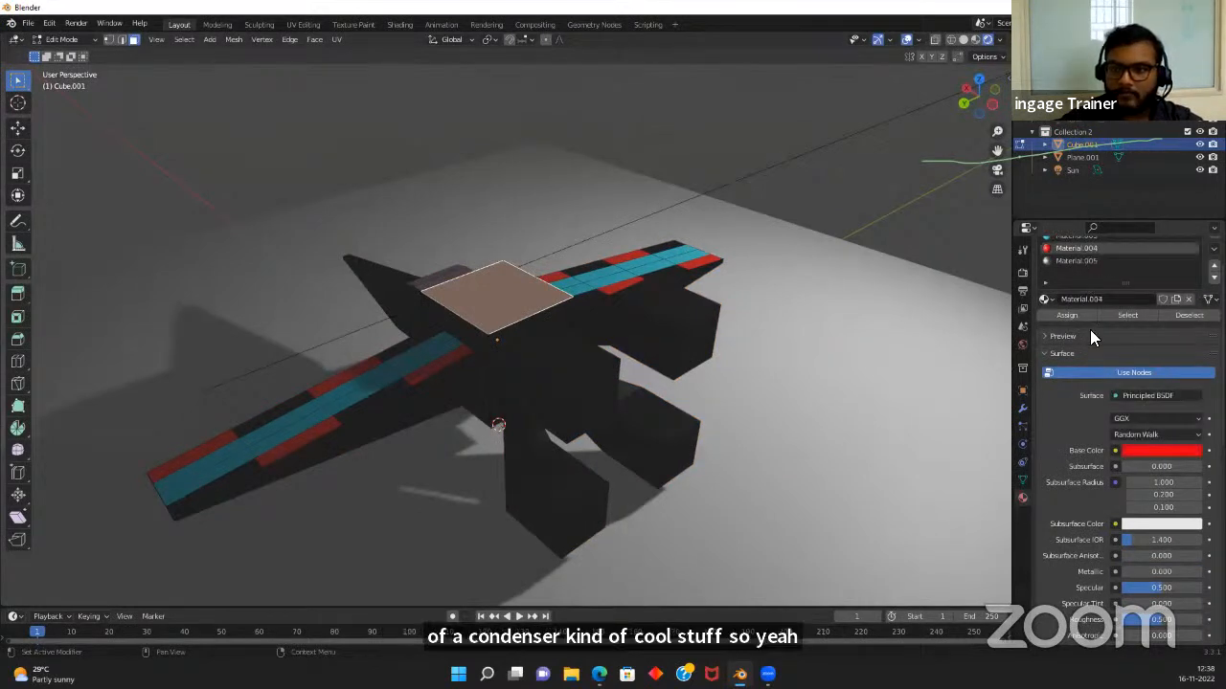
{"action": "left_click", "coordinate": [1059, 315]}
Select the square end faces of the four rear engine blocks on the aircraft in Edit Mode
{"action": "left_click", "coordinate": [570, 371]}
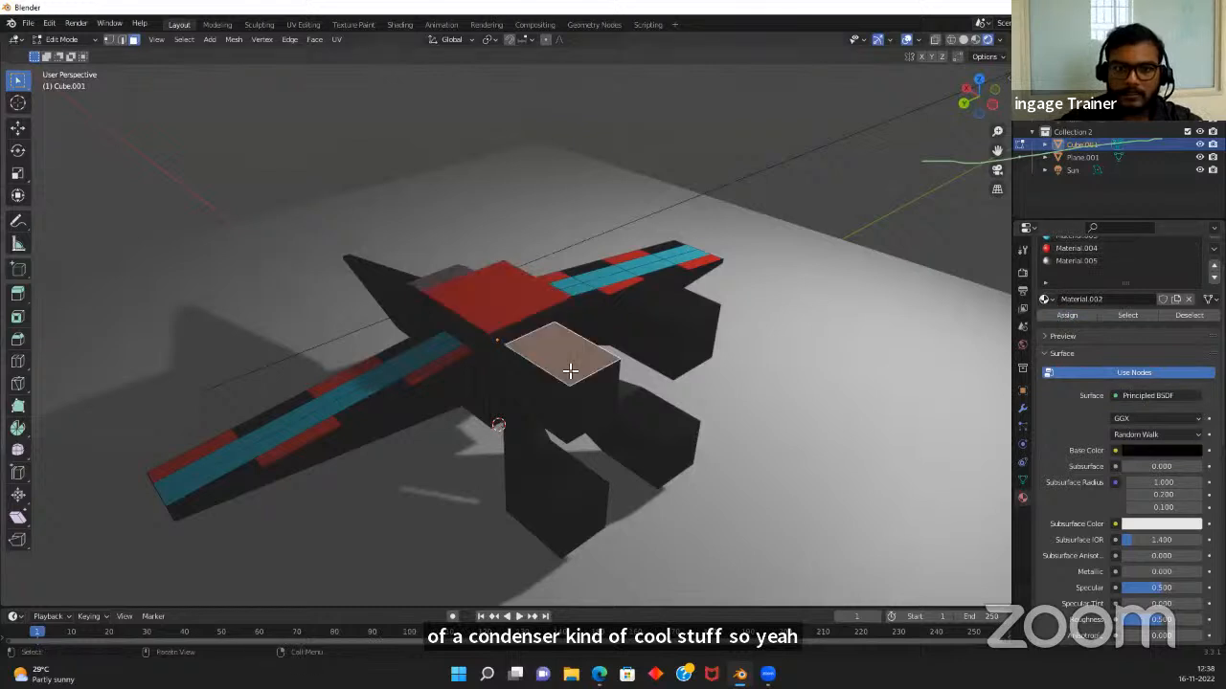
{"action": "middle_click_drag", "start_coordinate": [618, 442], "coordinate": [555, 391]}
{"action": "left_click", "coordinate": [571, 355]}
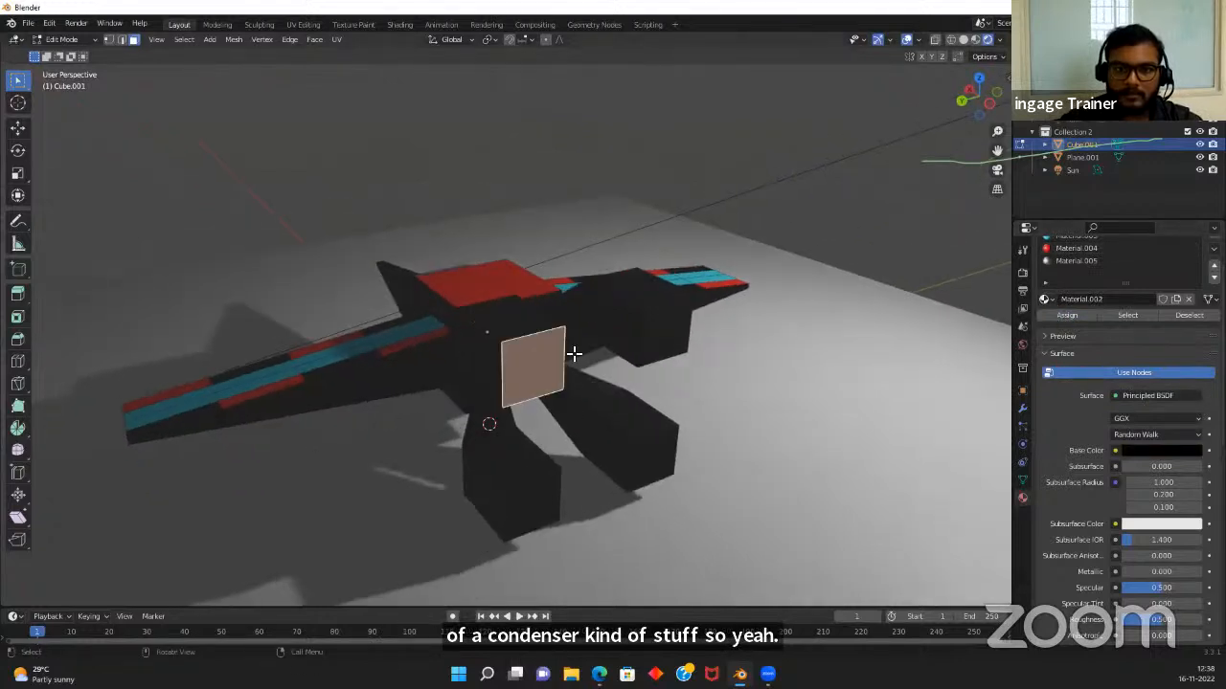
{"action": "left_click", "coordinate": [665, 327], "text": "shift"}
{"action": "left_click", "coordinate": [564, 485], "text": "shift"}
{"action": "left_click", "coordinate": [659, 460], "text": "shift"}
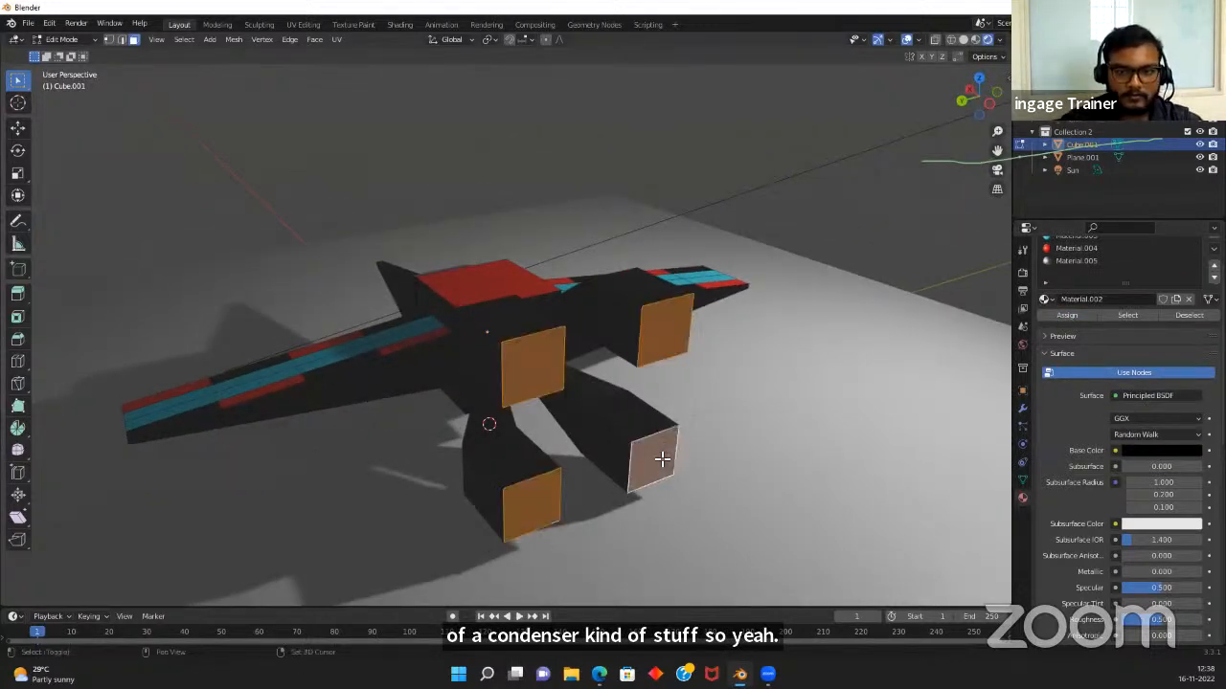
{"action": "scroll", "coordinate": [1134, 302], "scroll_direction": "up", "scroll_amount": 2}
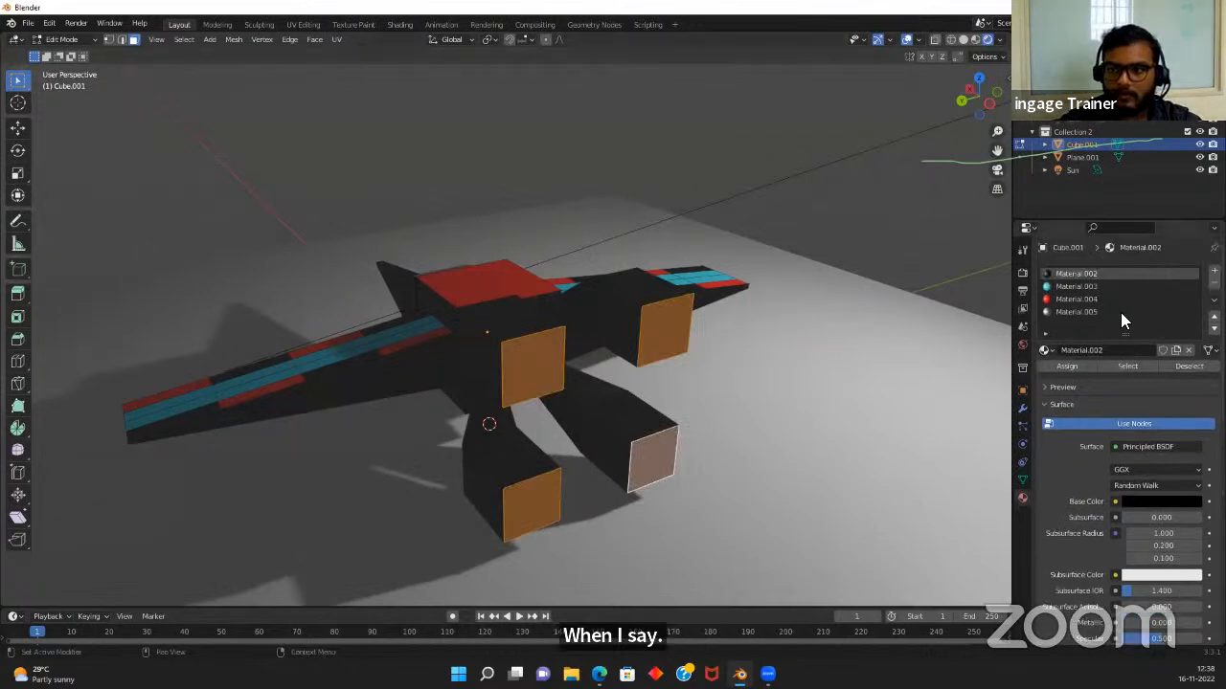
Return to Object Mode and move the area light sideways so it sits above and behind the aircraft
{"action": "middle_click_drag", "start_coordinate": [325, 401], "coordinate": [448, 298]}
{"action": "key", "text": "Tab"}
{"action": "scroll", "coordinate": [469, 446], "scroll_direction": "down", "scroll_amount": 6}
{"action": "left_click", "coordinate": [367, 226]}
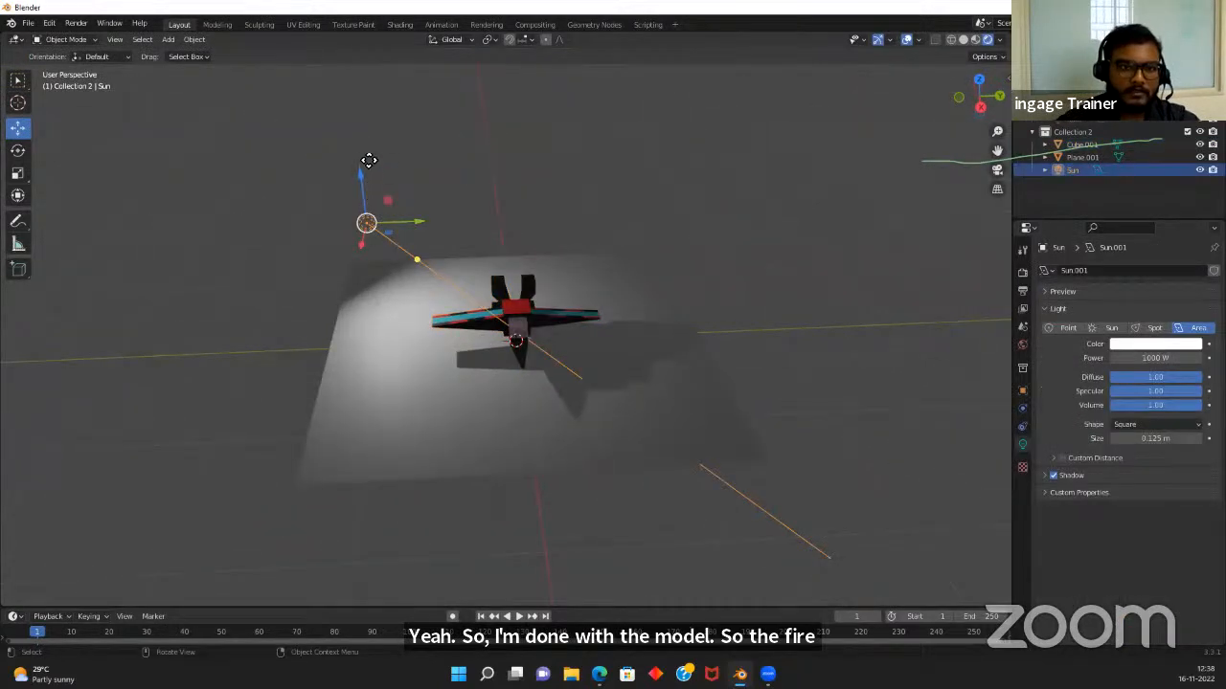
{"action": "key", "text": "g"}
{"action": "left_click", "coordinate": [536, 183]}
{"action": "left_click", "coordinate": [538, 186]}
Add a camera to the scene and switch to the camera view
{"action": "middle_click_drag", "start_coordinate": [652, 368], "coordinate": [499, 378]}
{"action": "scroll", "coordinate": [572, 334], "scroll_direction": "up", "scroll_amount": 5}
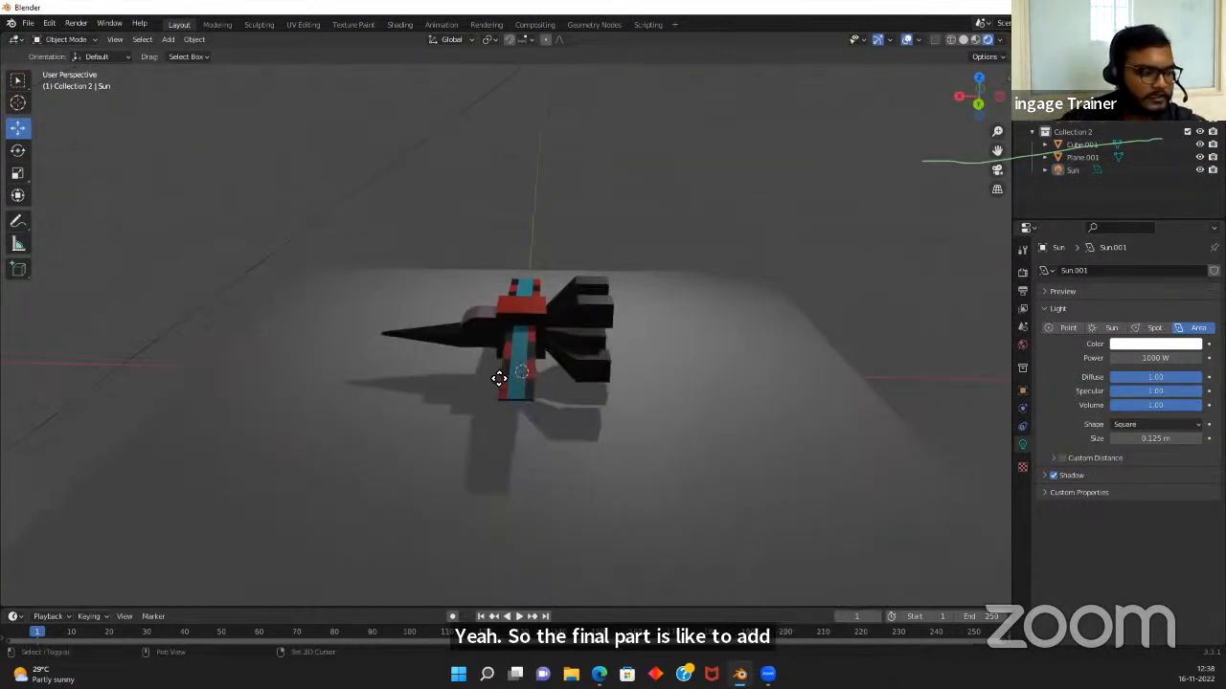
{"action": "key", "text": "shift+a"}
{"action": "left_click", "coordinate": [470, 408]}
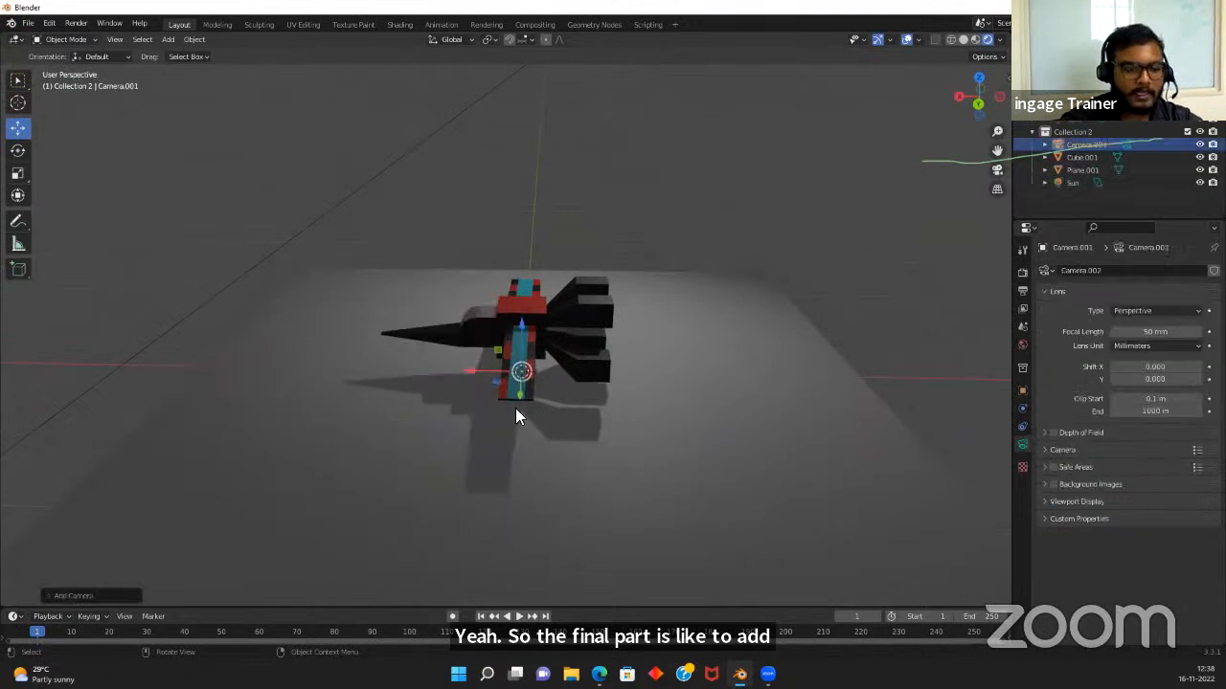
{"action": "key", "text": "KP_0"}
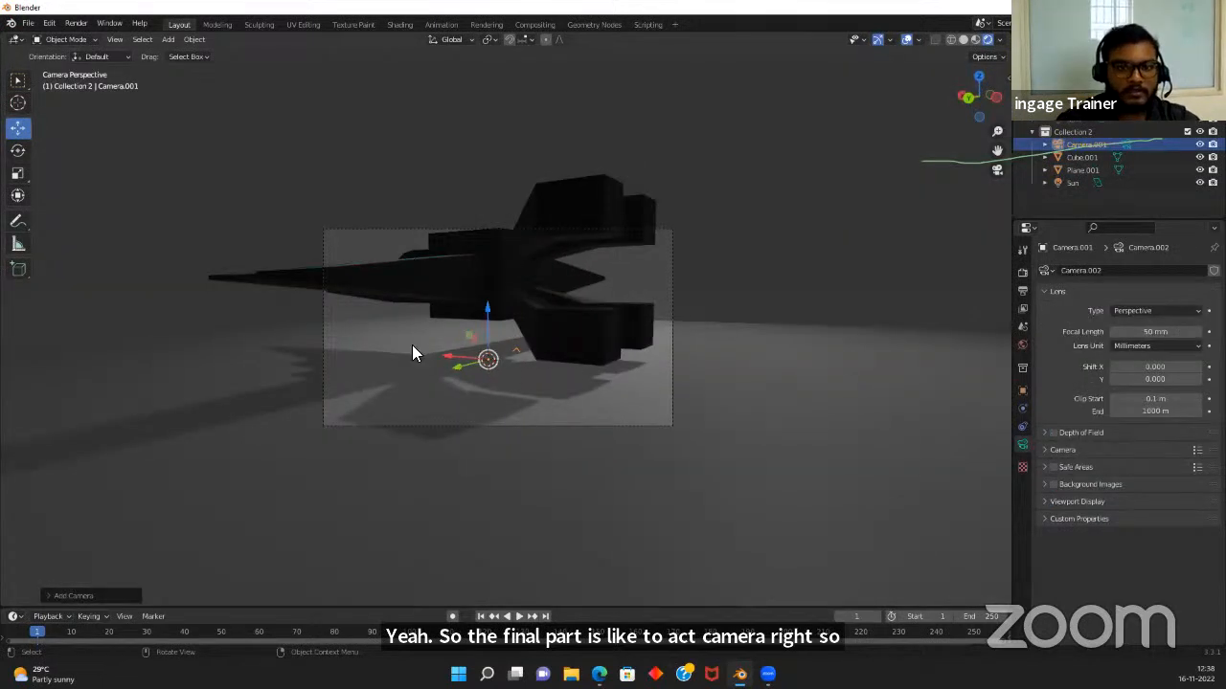
{"action": "scroll", "coordinate": [445, 333], "scroll_direction": "up", "scroll_amount": 1}
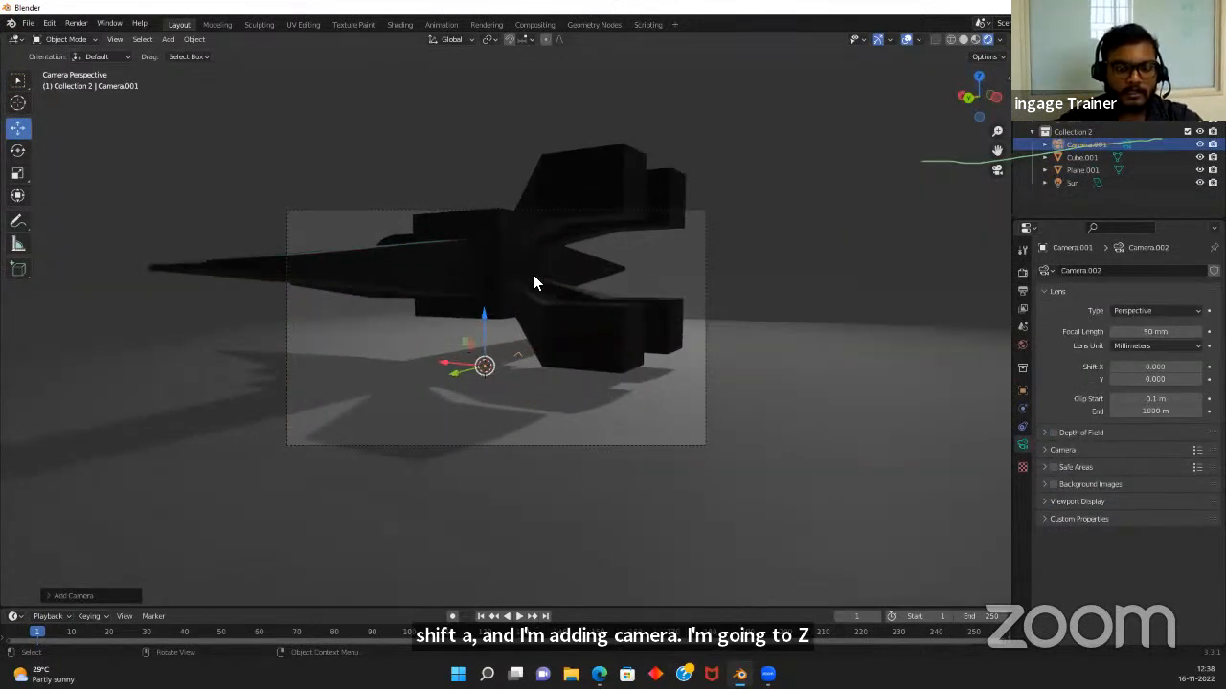
Lock the camera to the view, frame the whole aircraft from its front three-quarter side, and unlock the camera again
{"action": "left_click", "coordinate": [1005, 84]}
{"action": "left_click", "coordinate": [933, 234]}
{"action": "scroll", "coordinate": [508, 302], "scroll_direction": "down", "scroll_amount": 3}
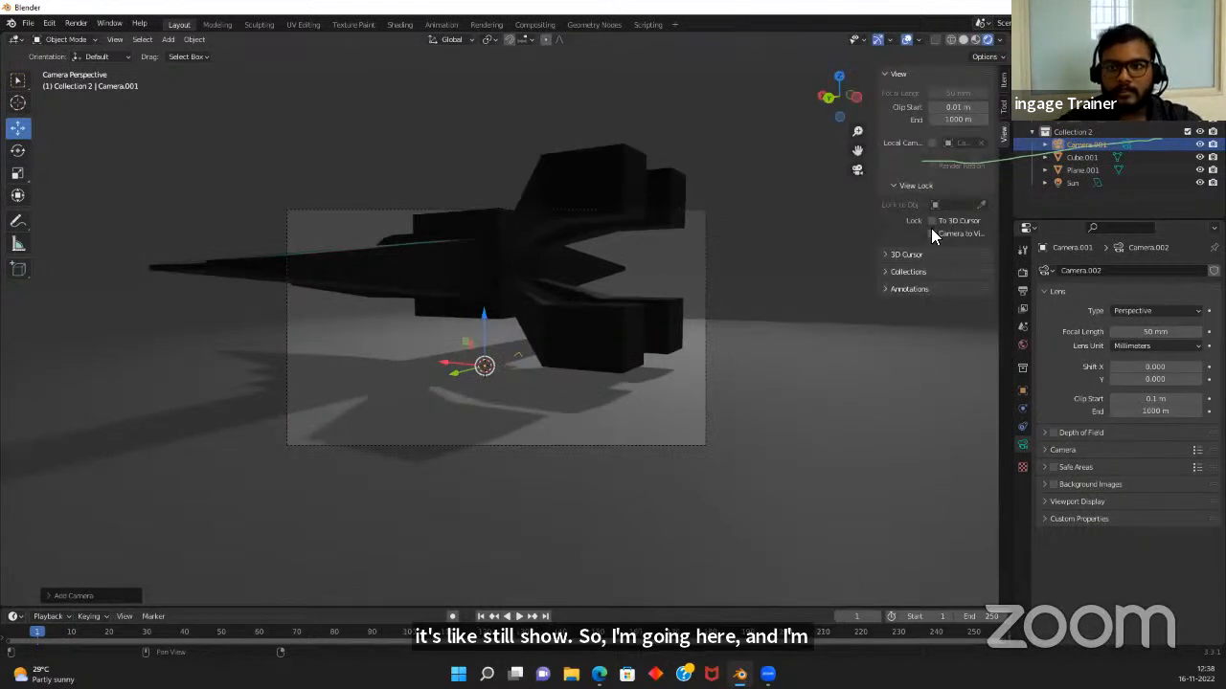
{"action": "middle_click_drag", "start_coordinate": [559, 312], "coordinate": [545, 334]}
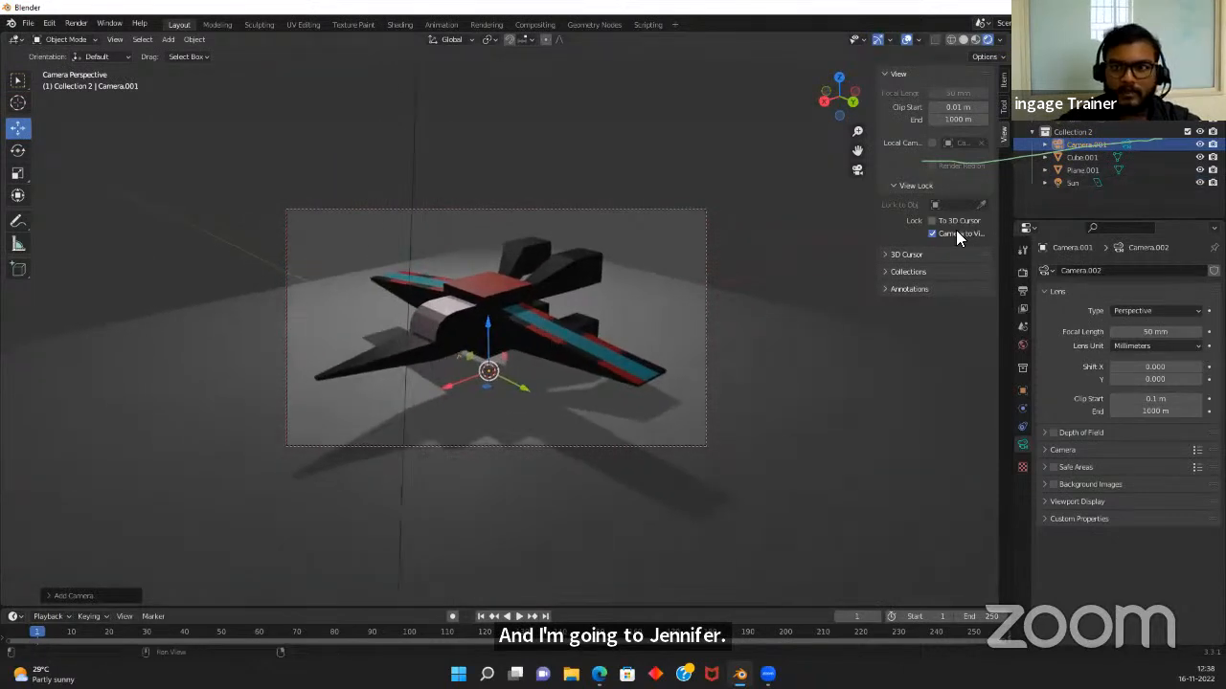
{"action": "left_click", "coordinate": [930, 234]}
{"action": "scroll", "coordinate": [574, 380], "scroll_direction": "up", "scroll_amount": 3}
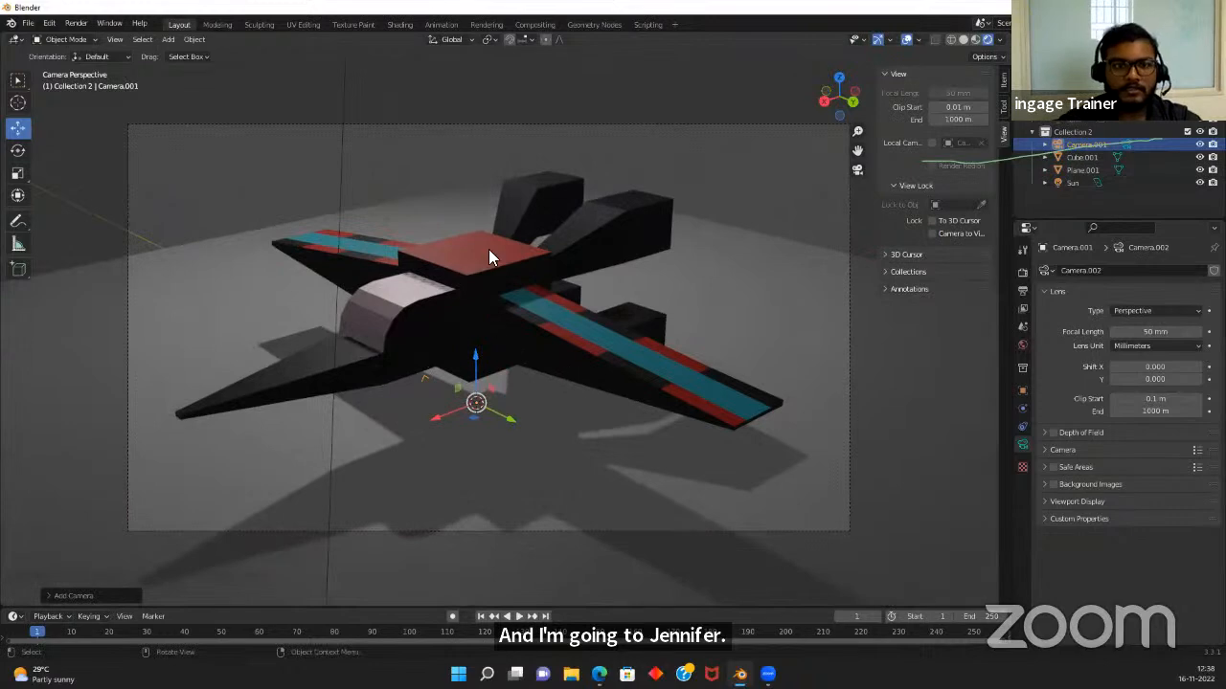
{"action": "scroll", "coordinate": [612, 373], "scroll_direction": "down", "scroll_amount": 3}
{"action": "scroll", "coordinate": [571, 331], "scroll_direction": "up", "scroll_amount": 3}
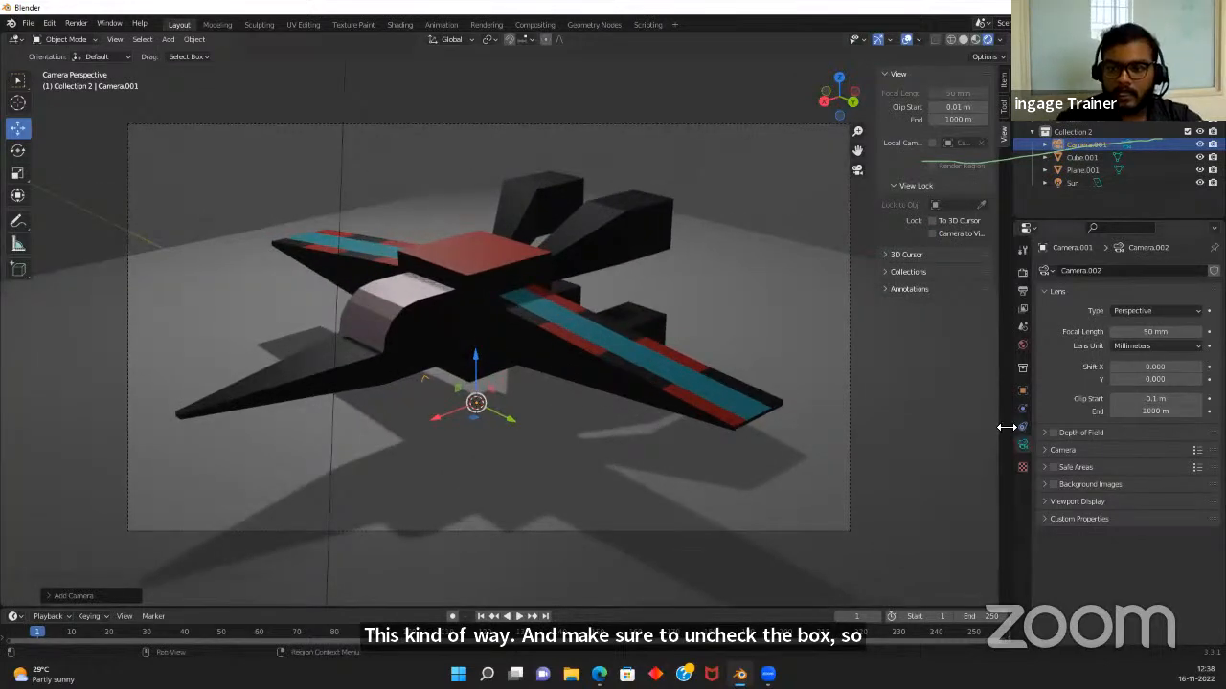
Add a fifth material slot with a new material to the aircraft and name the material emmision
{"action": "left_click", "coordinate": [474, 262]}
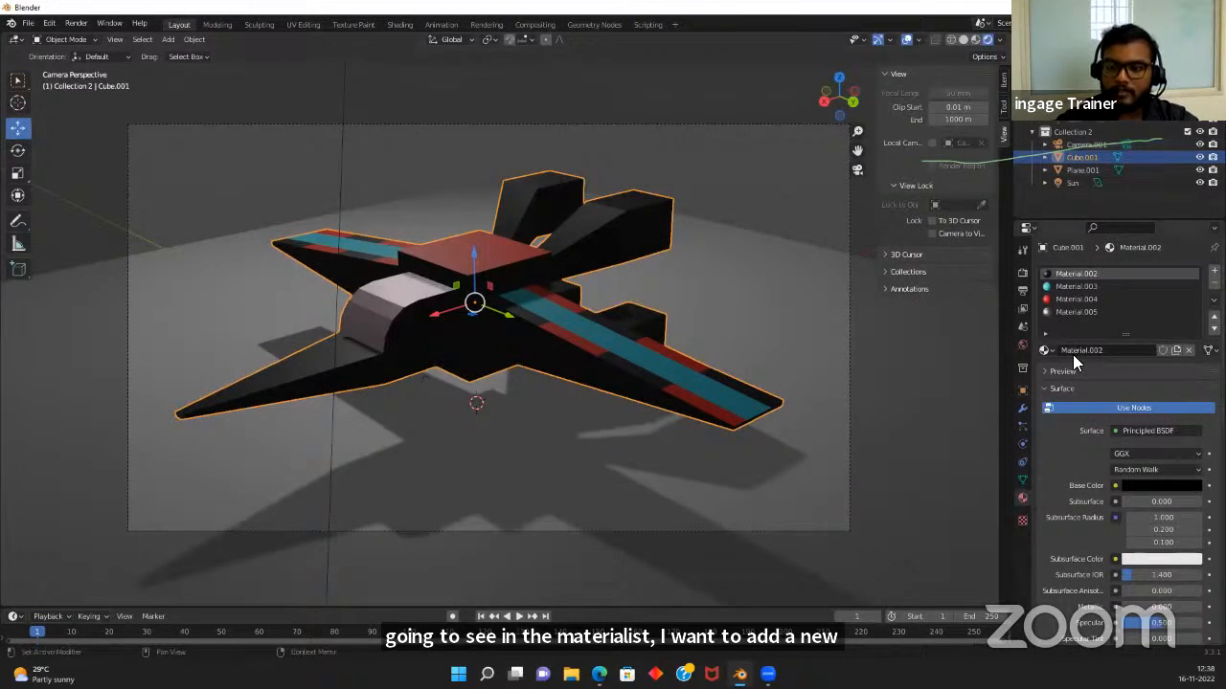
{"action": "scroll", "coordinate": [1080, 337], "scroll_direction": "down", "scroll_amount": 3}
{"action": "scroll", "coordinate": [1106, 307], "scroll_direction": "up", "scroll_amount": 3}
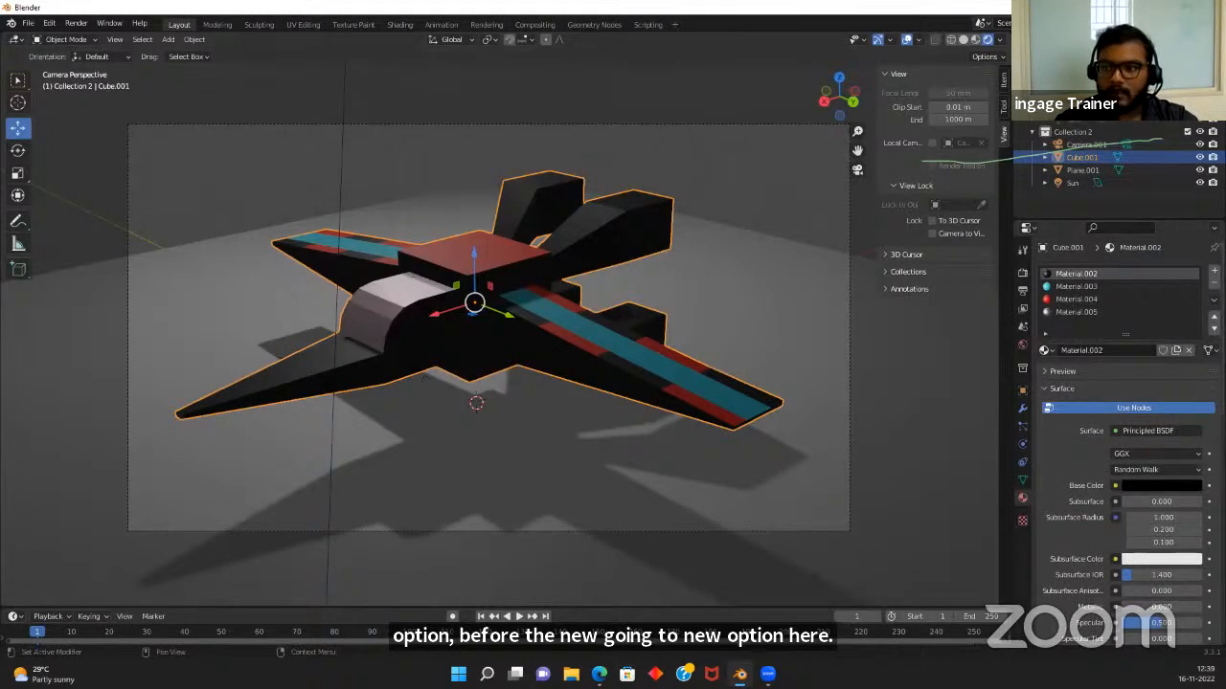
{"action": "left_click", "coordinate": [1214, 271]}
{"action": "left_click", "coordinate": [1099, 349]}
{"action": "left_click", "coordinate": [1101, 351]}
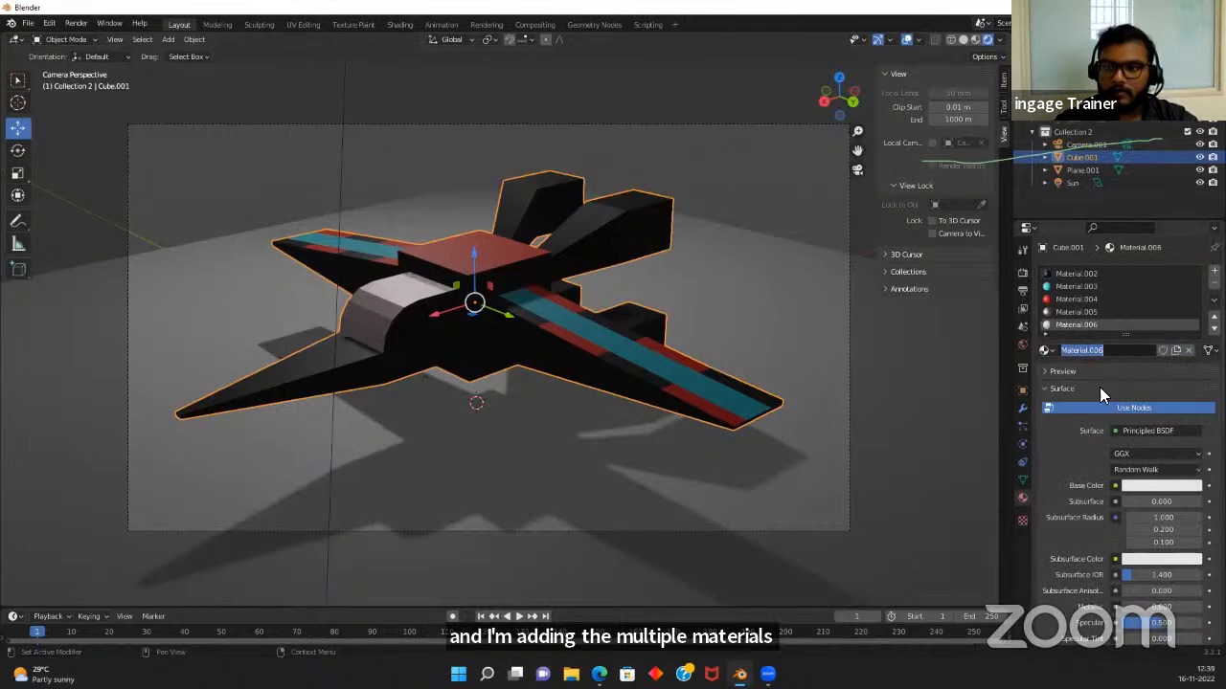
{"action": "type", "text": "Emmision"}
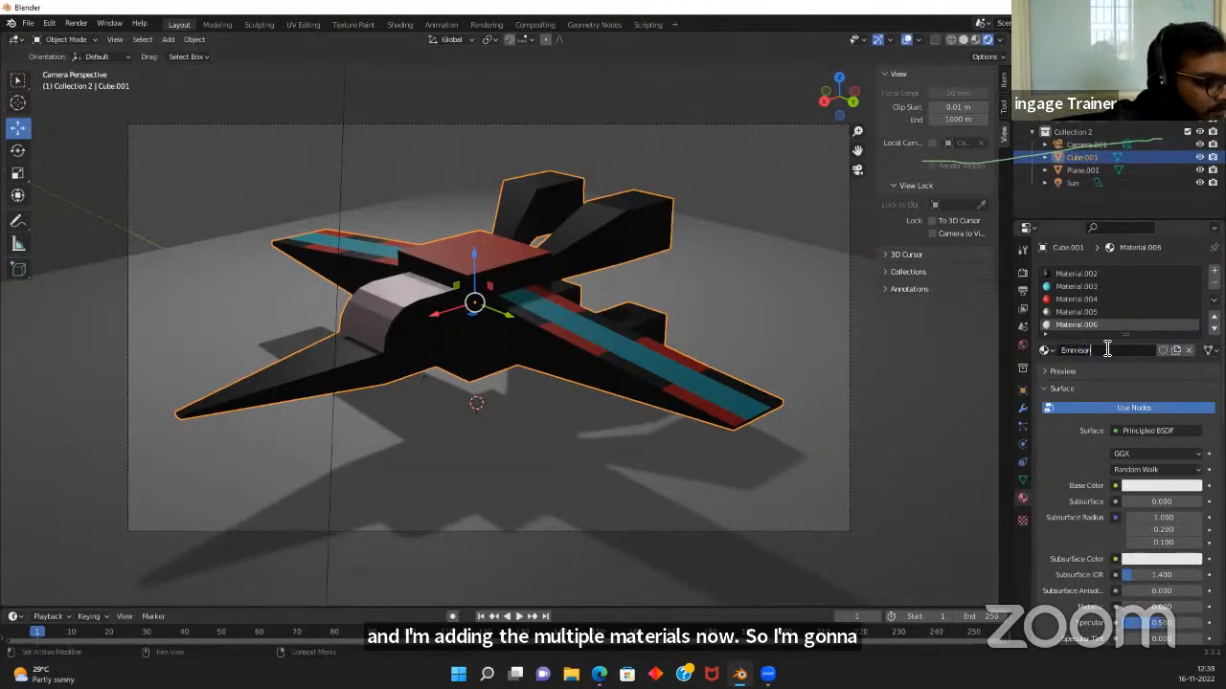
{"action": "key", "text": "Return"}
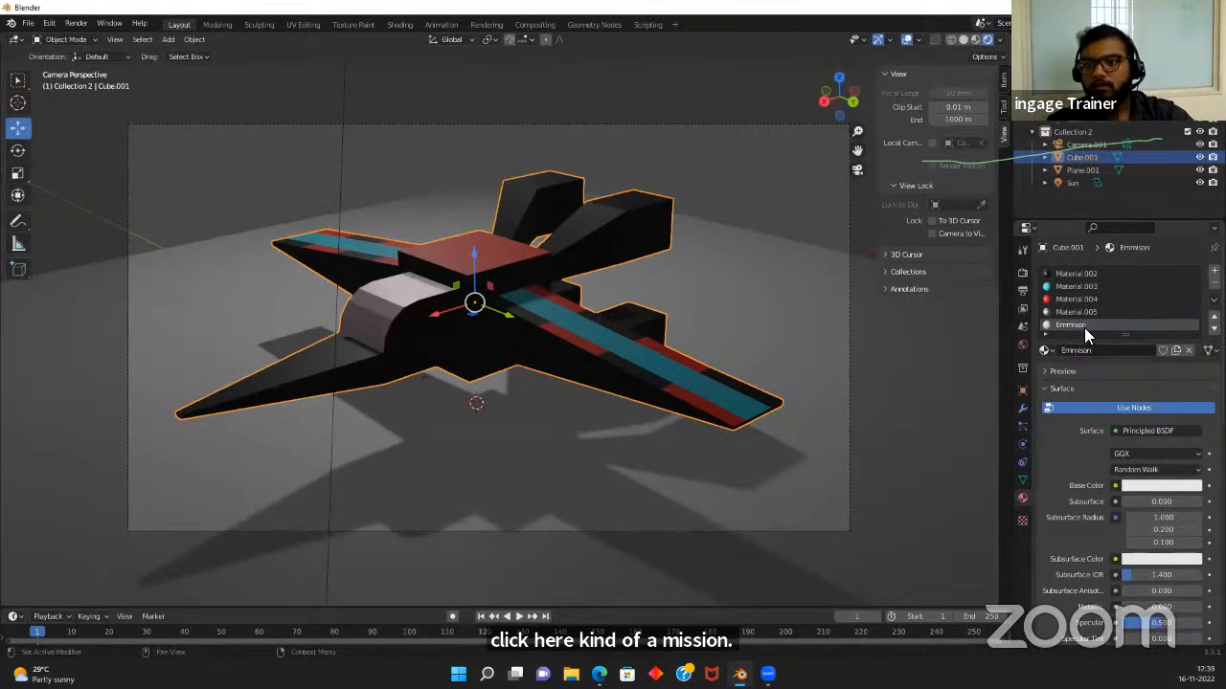
{"action": "double_click", "coordinate": [1095, 325]}
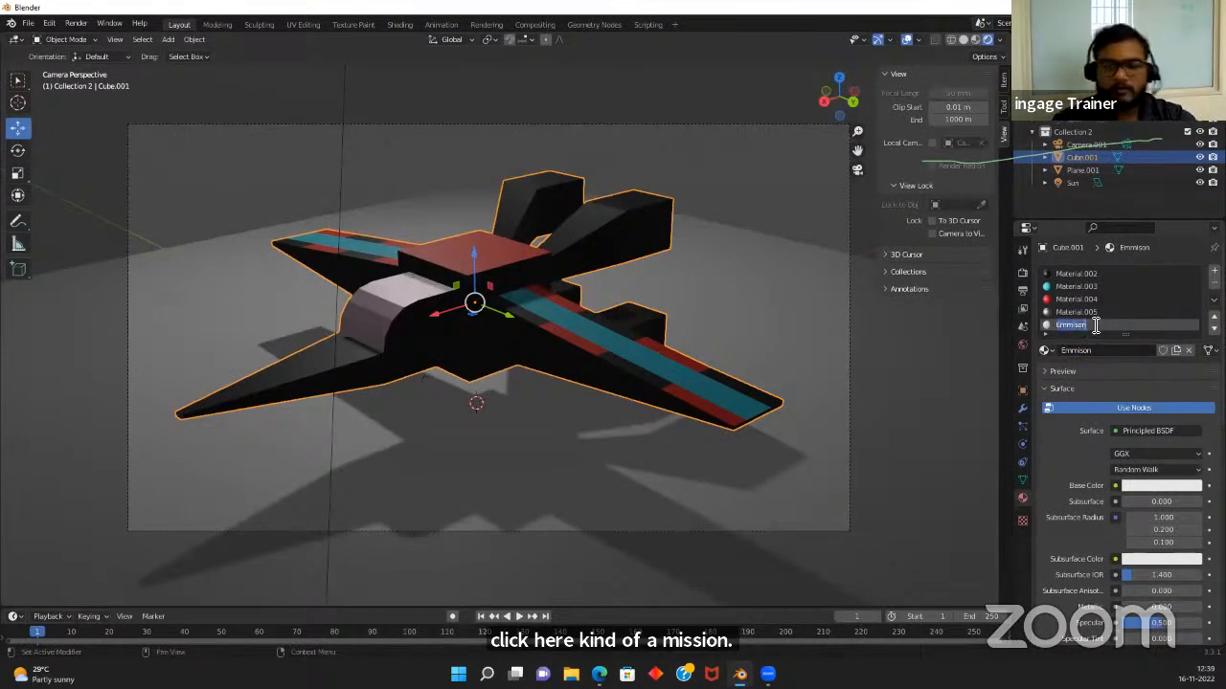
{"action": "key", "text": "BackSpace"}
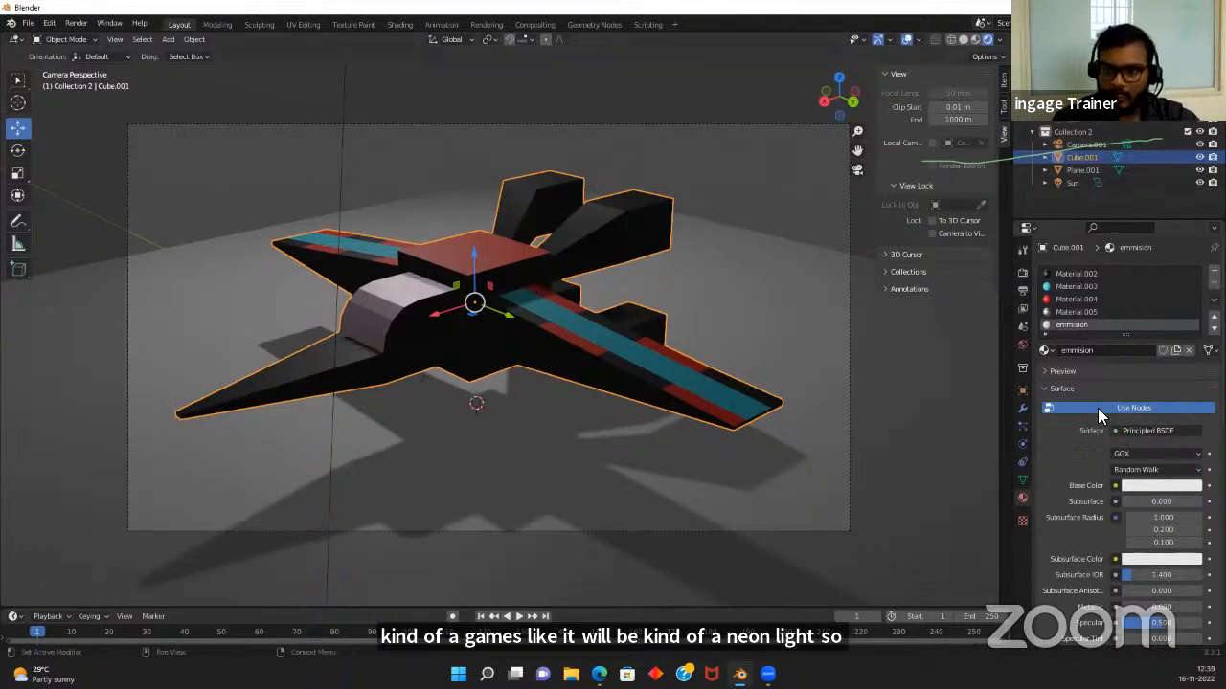
Change the emmision material's surface to Emission with a red-orange color and a strength of 10
{"action": "left_click", "coordinate": [1116, 432]}
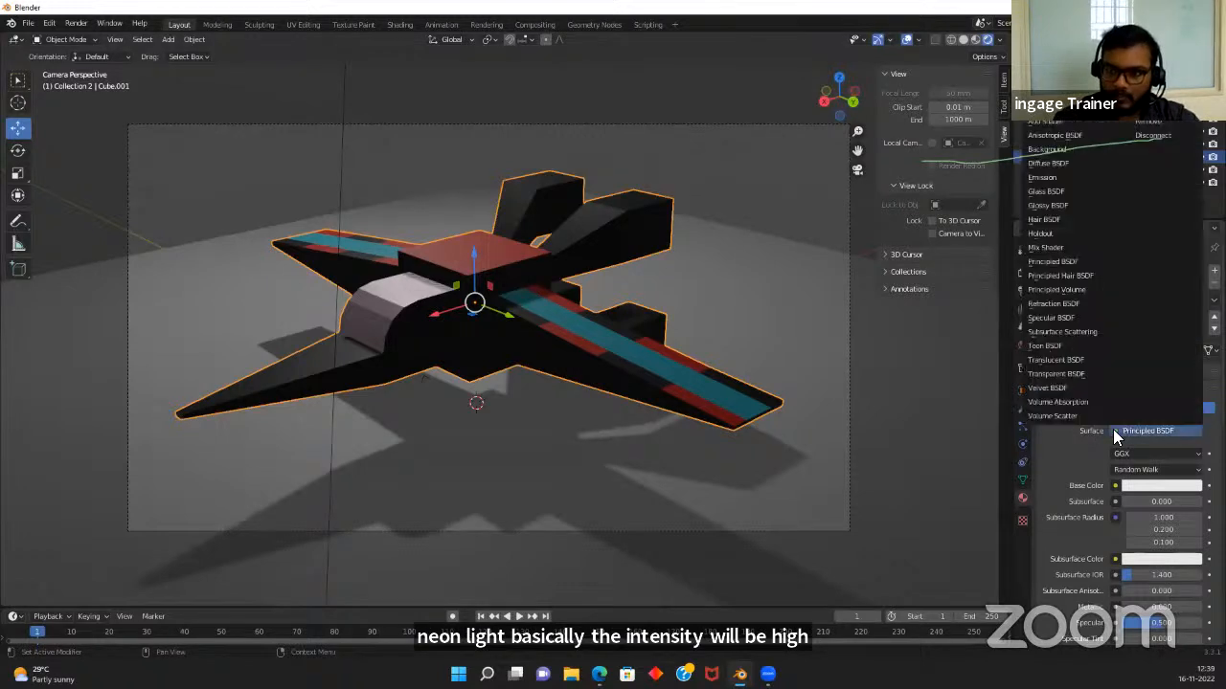
{"action": "left_click", "coordinate": [1046, 178]}
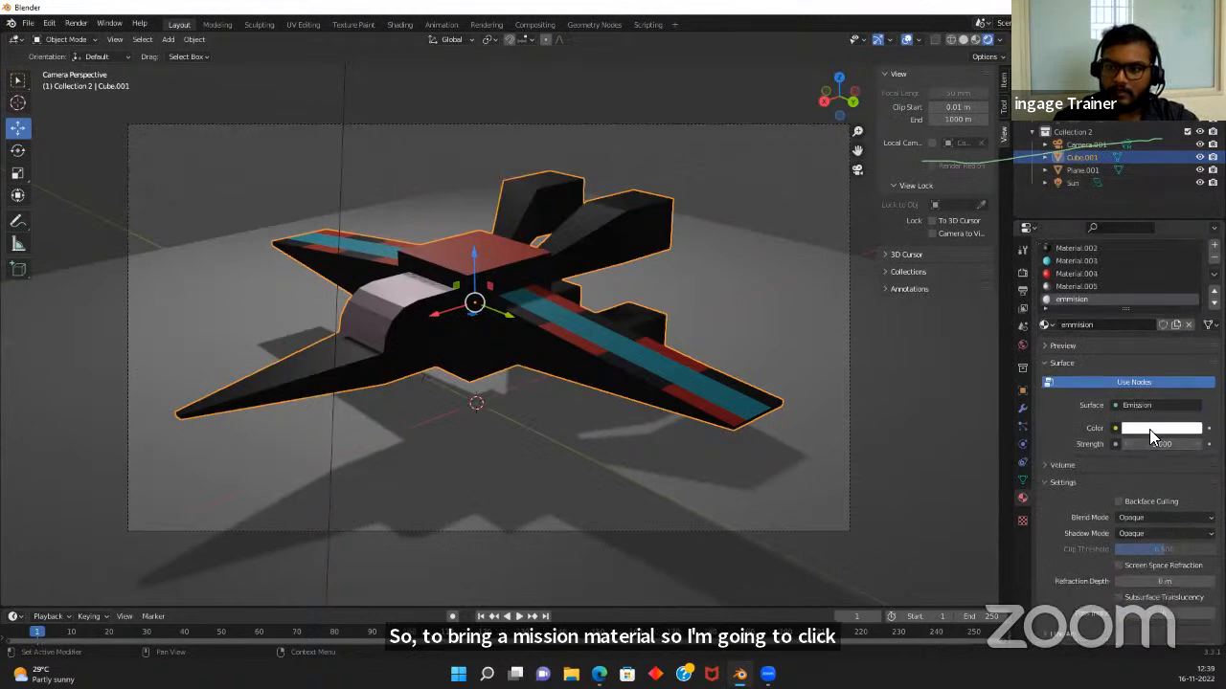
{"action": "left_click", "coordinate": [1152, 437]}
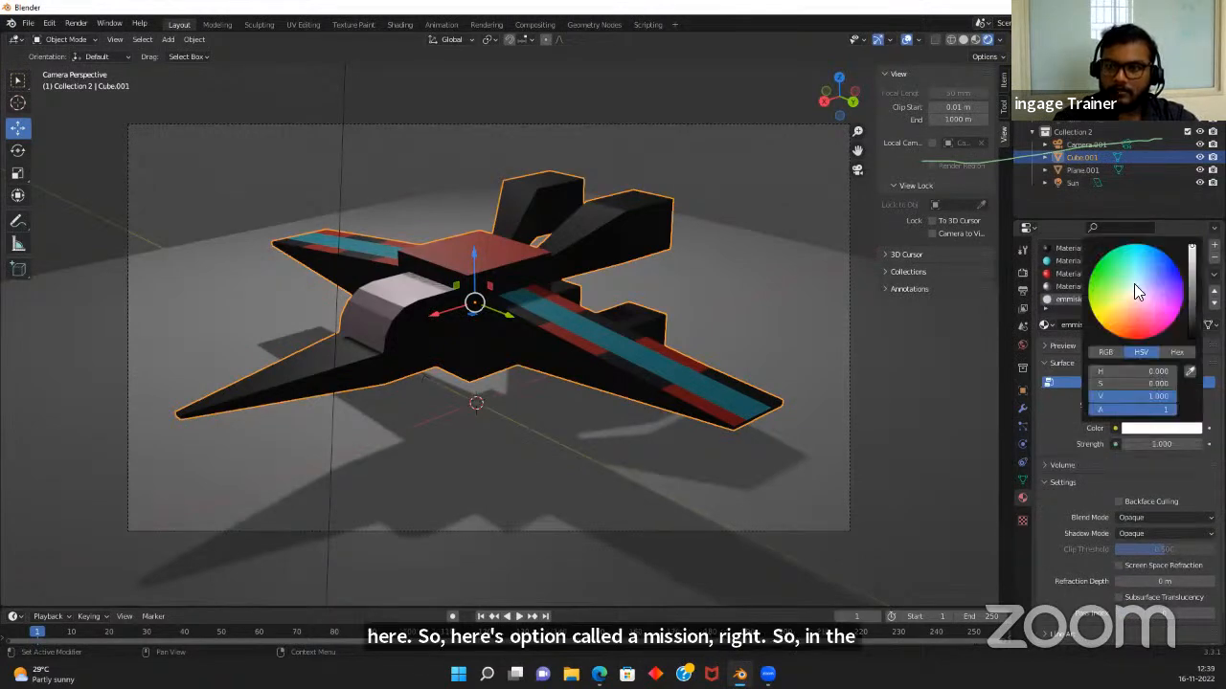
{"action": "left_click", "coordinate": [1137, 279]}
{"action": "mouse_move", "coordinate": [1138, 279]}
{"action": "left_mouse_down"}
{"action": "mouse_move", "coordinate": [1134, 256]}
{"action": "mouse_move", "coordinate": [1120, 305]}
{"action": "mouse_move", "coordinate": [1130, 337]}
{"action": "left_mouse_up"}
{"action": "left_click", "coordinate": [1160, 444]}
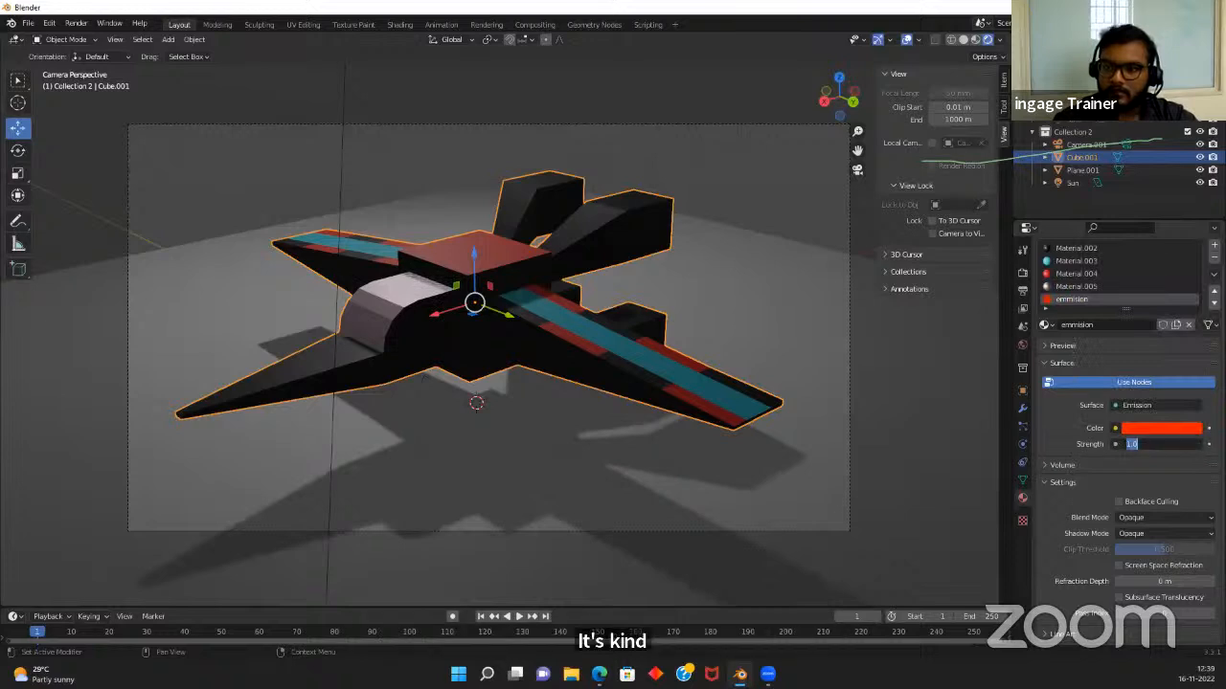
{"action": "type", "text": "10"}
{"action": "key", "text": "Return"}
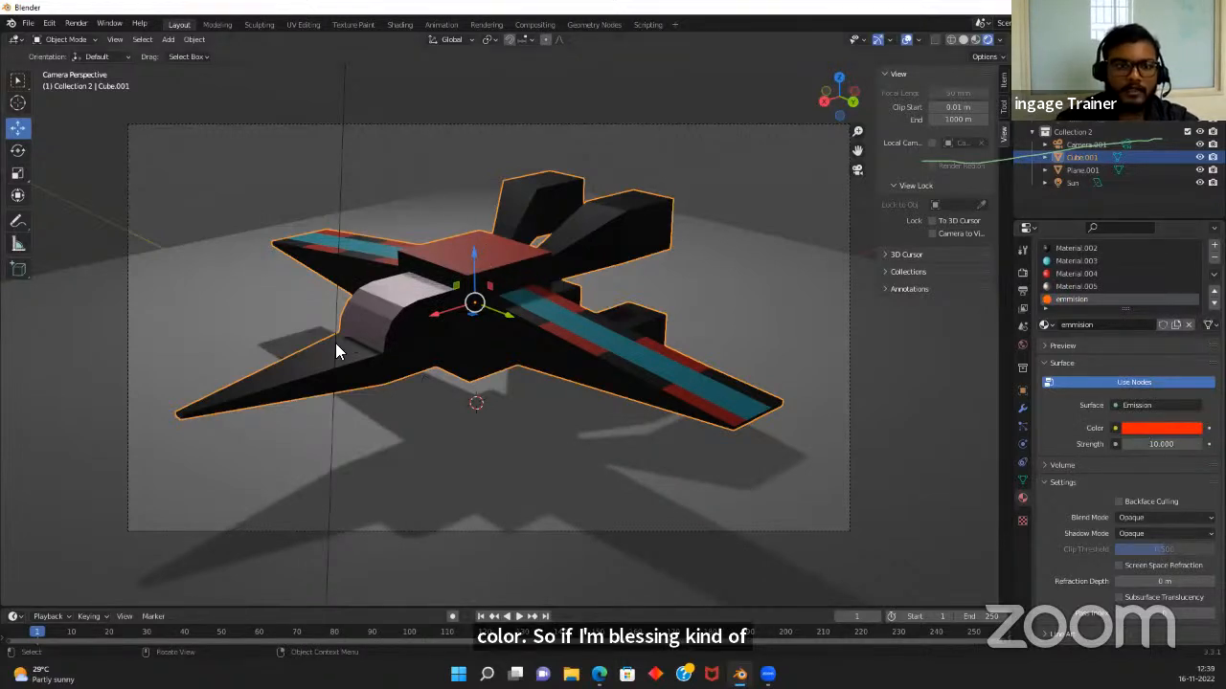
Assign the emmision material to the lowest front face of the cockpit in Edit Mode and return to Object Mode
{"action": "key", "text": "Tab"}
{"action": "left_click", "coordinate": [372, 306]}
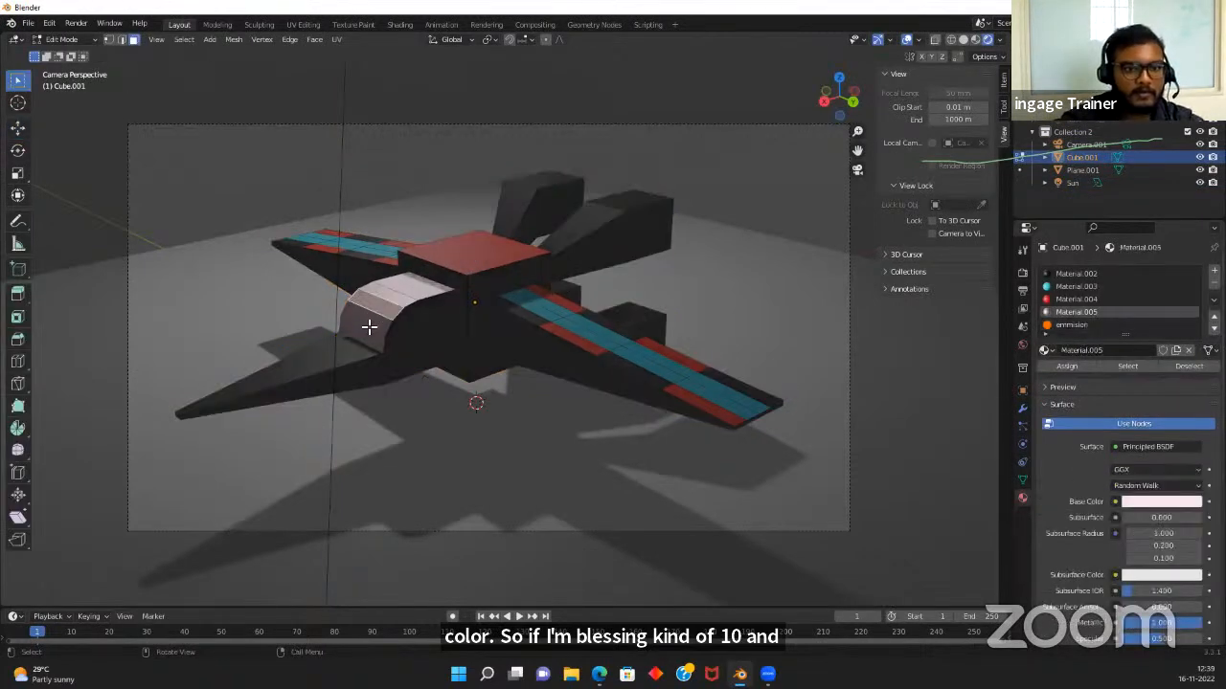
{"action": "left_click", "coordinate": [369, 327]}
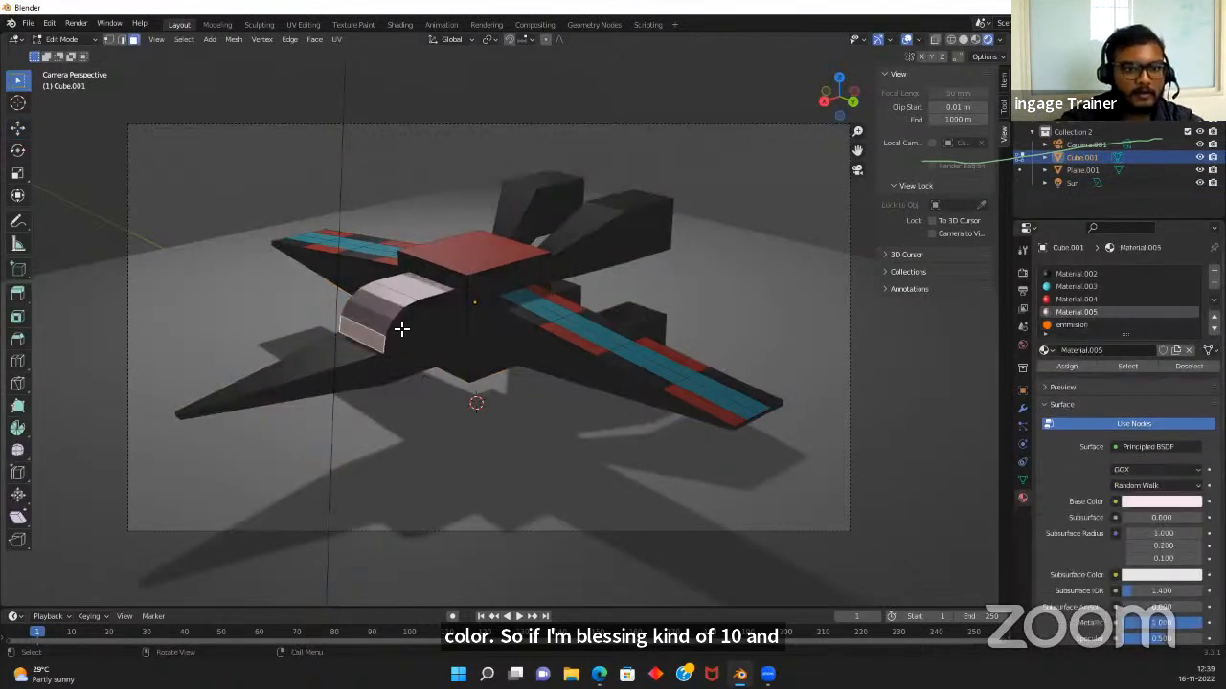
{"action": "left_click", "coordinate": [1065, 325]}
{"action": "left_click", "coordinate": [1064, 366]}
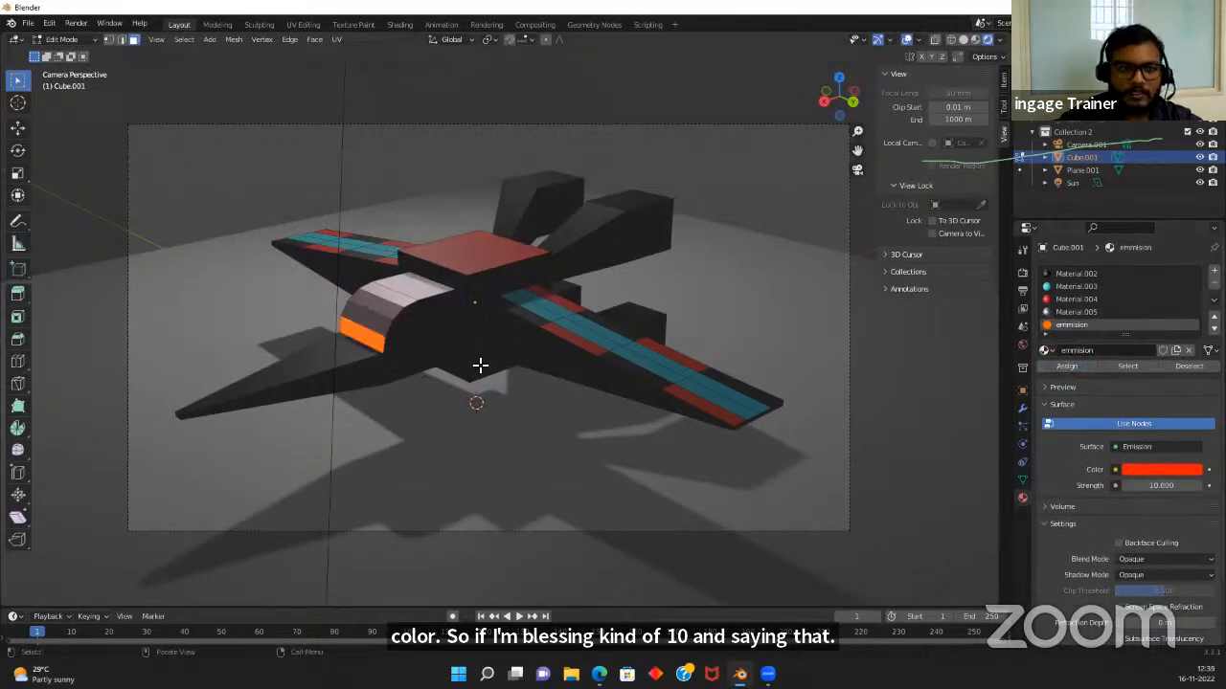
{"action": "key", "text": "Tab"}
{"action": "left_click", "coordinate": [423, 406]}
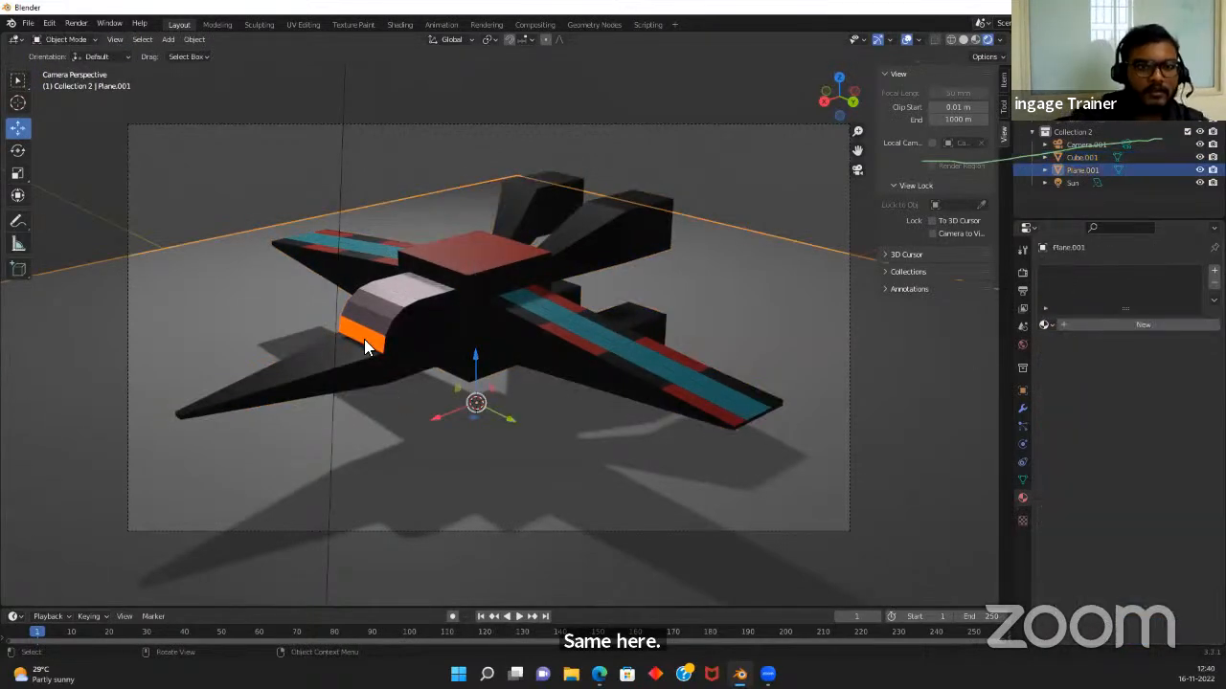
Enable Ambient Occlusion and Bloom in the Eevee render settings to make the emissive cockpit face glow
{"action": "middle_click_drag", "start_coordinate": [362, 358], "coordinate": [392, 359]}
{"action": "scroll", "coordinate": [424, 354], "scroll_direction": "up", "scroll_amount": 4}
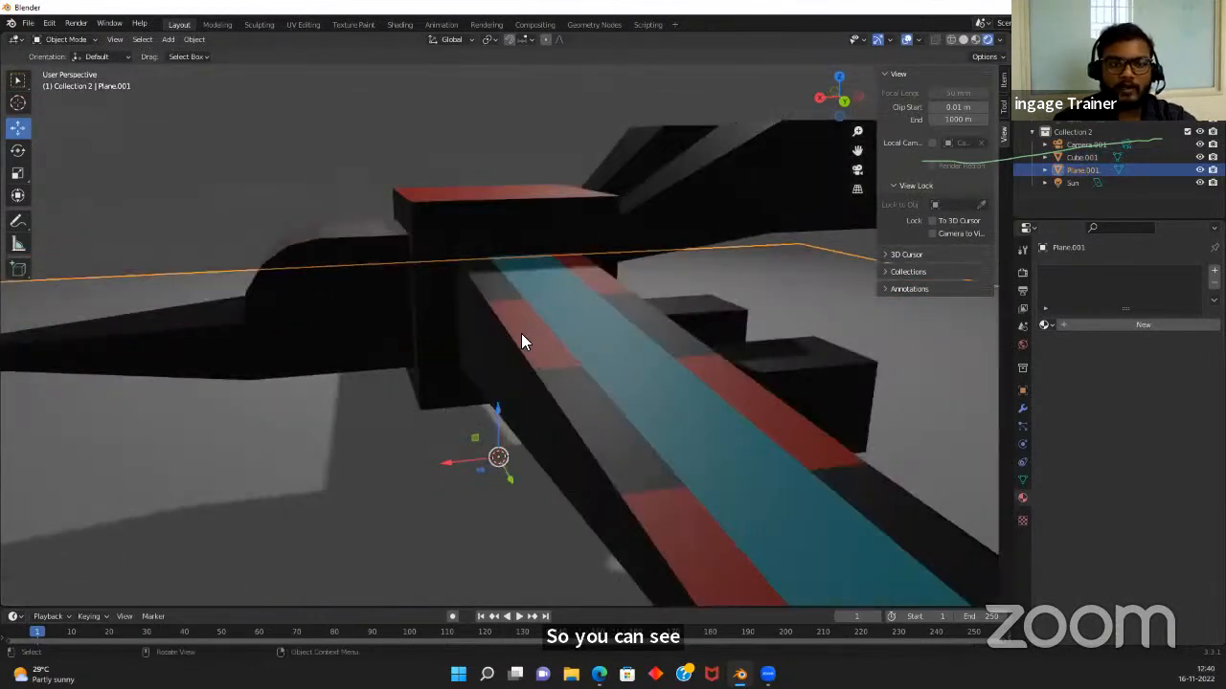
{"action": "scroll", "coordinate": [525, 335], "scroll_direction": "down", "scroll_amount": 5}
{"action": "middle_click_drag", "start_coordinate": [590, 341], "coordinate": [362, 349]}
{"action": "left_click", "coordinate": [427, 344]}
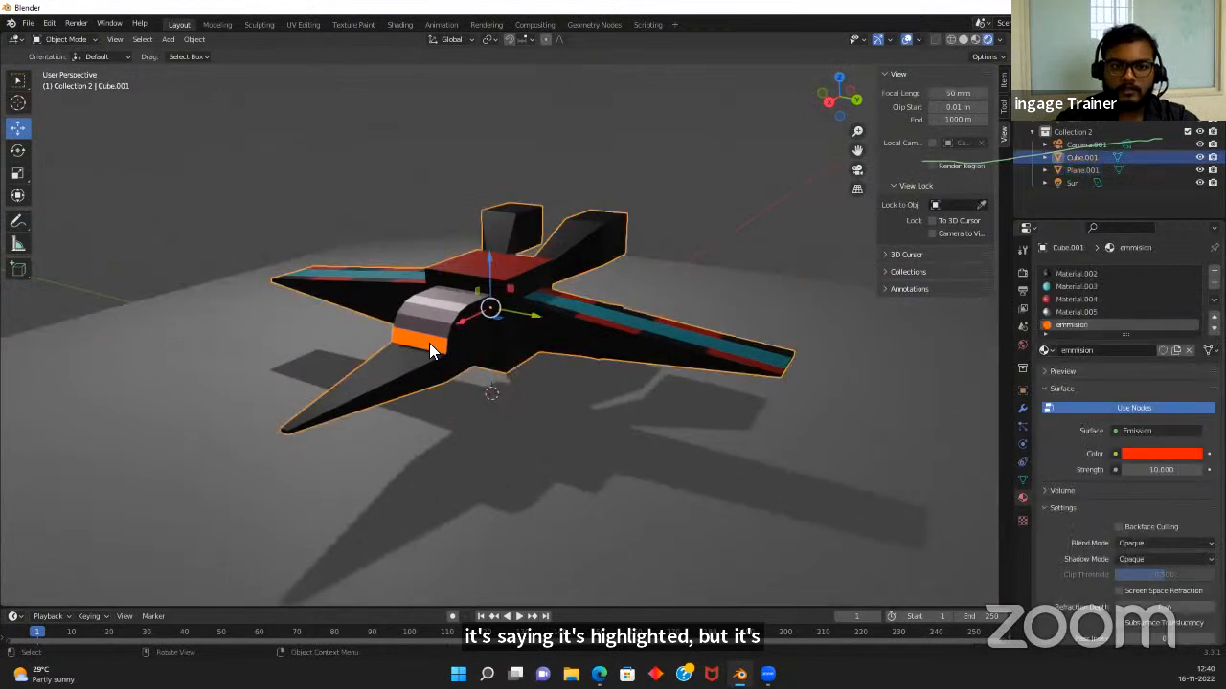
{"action": "left_click", "coordinate": [1022, 274]}
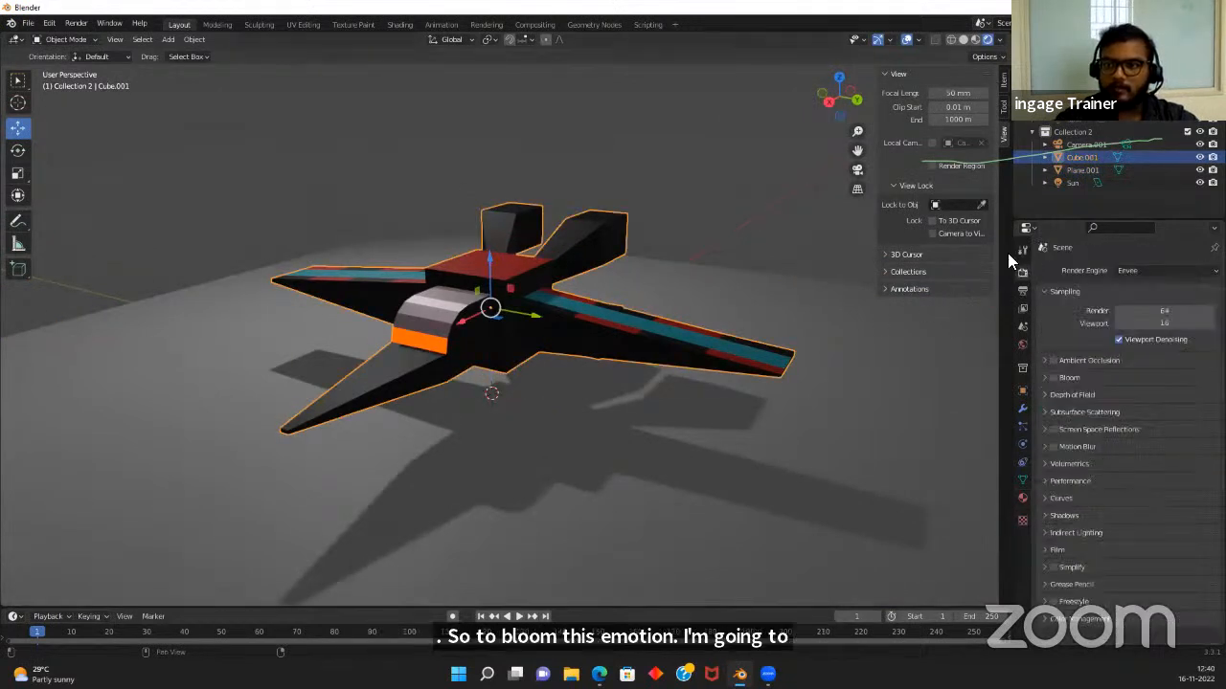
{"action": "left_click", "coordinate": [1052, 360]}
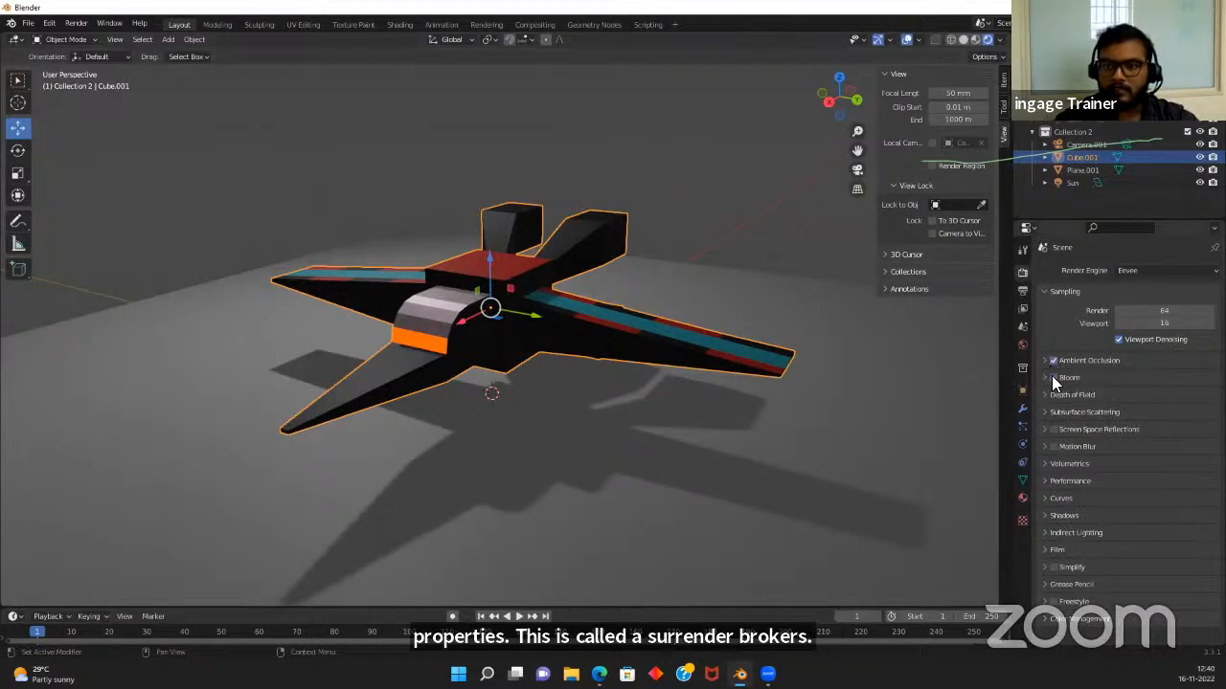
{"action": "left_click", "coordinate": [1053, 378]}
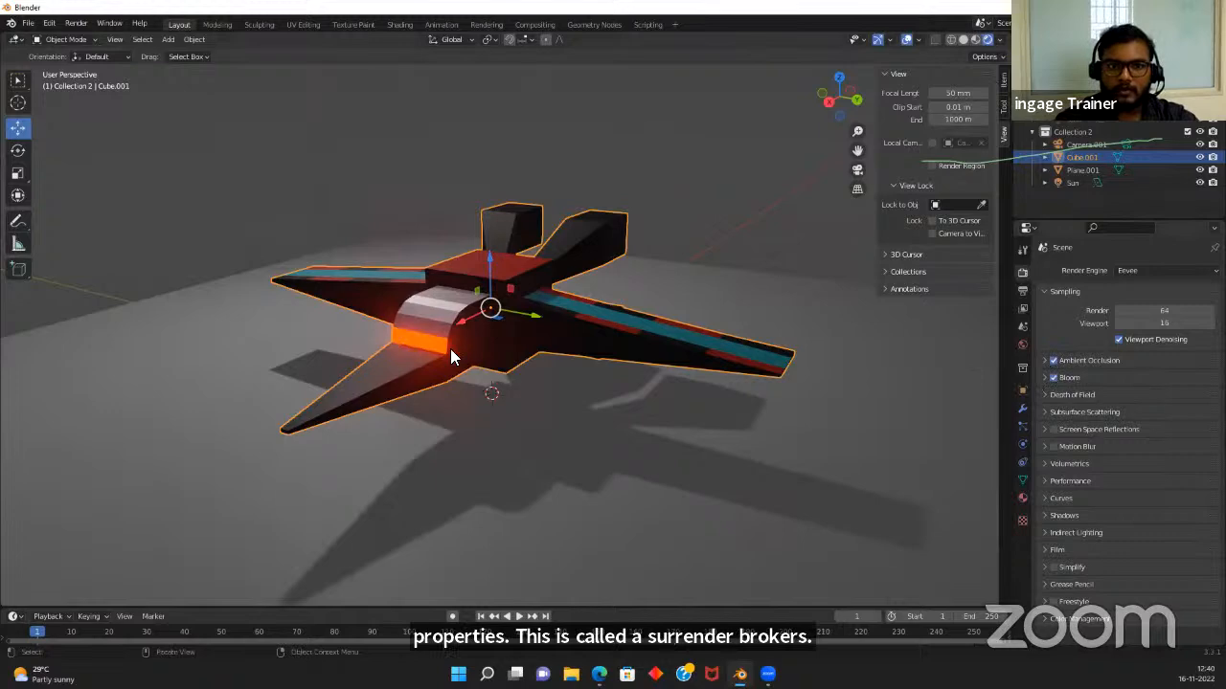
{"action": "middle_click_drag", "start_coordinate": [450, 348], "coordinate": [444, 369]}
{"action": "scroll", "coordinate": [418, 324], "scroll_direction": "up", "scroll_amount": 3}
{"action": "middle_click_drag", "start_coordinate": [418, 323], "coordinate": [447, 320]}
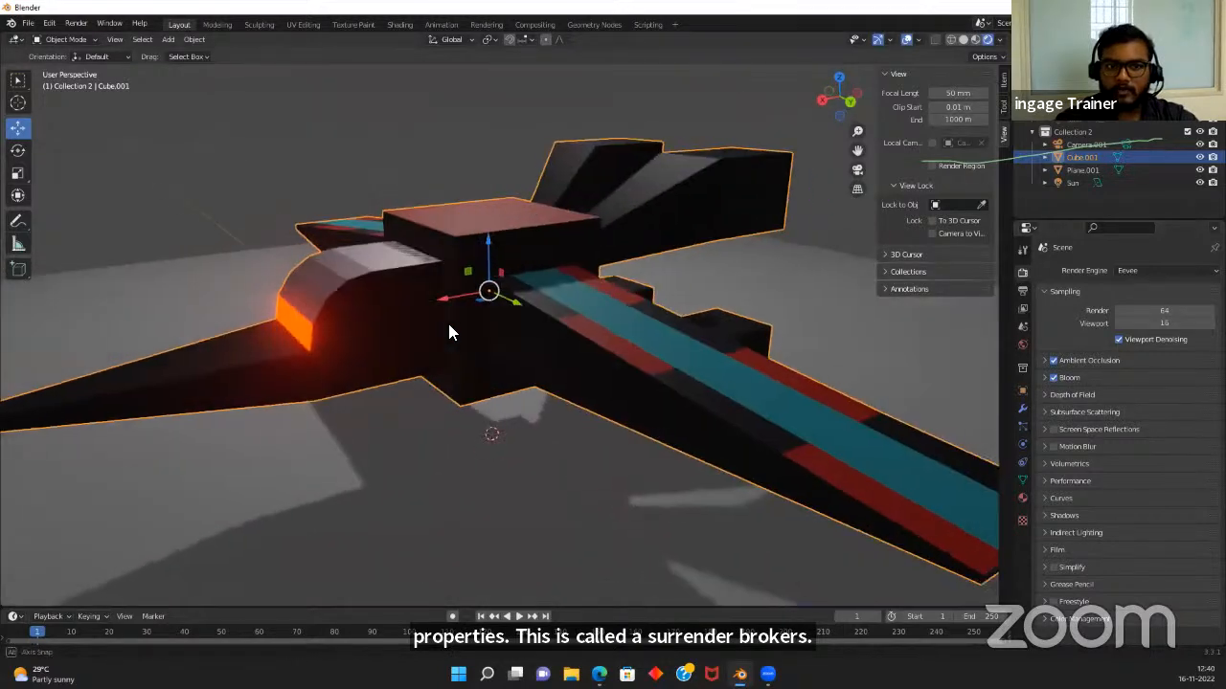
Enable Screen Space Reflections in the Eevee render settings
{"action": "left_click", "coordinate": [1054, 430]}
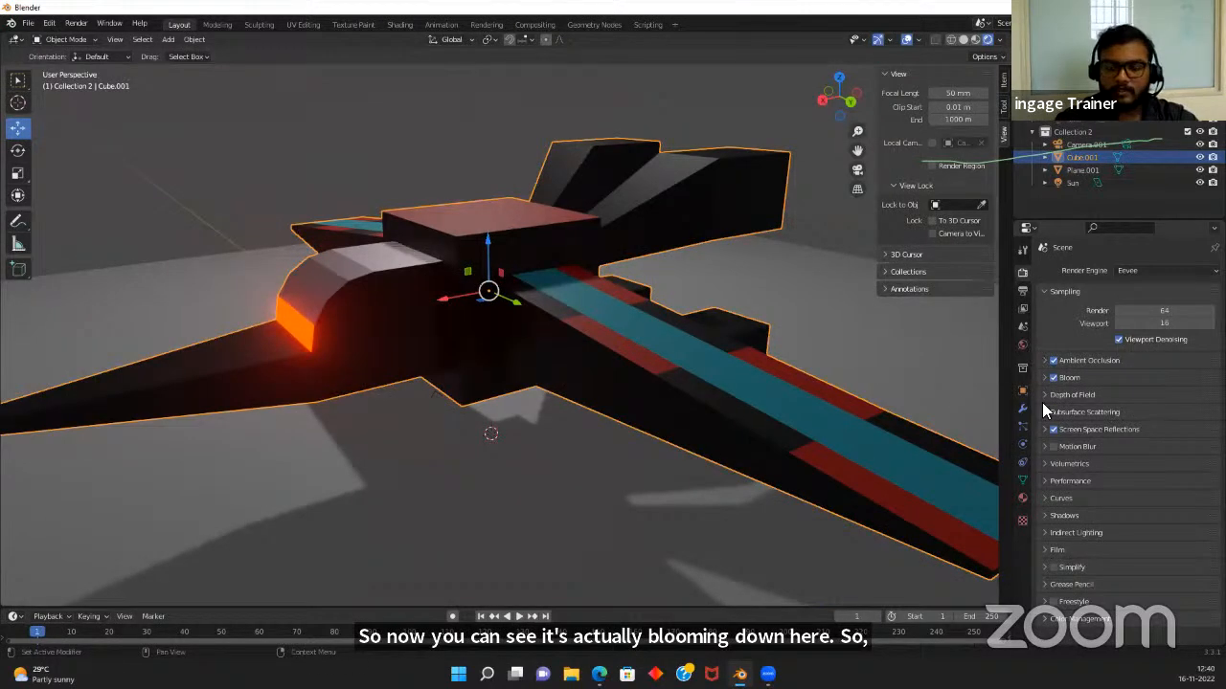
{"action": "middle_click_drag", "start_coordinate": [326, 306], "coordinate": [273, 316]}
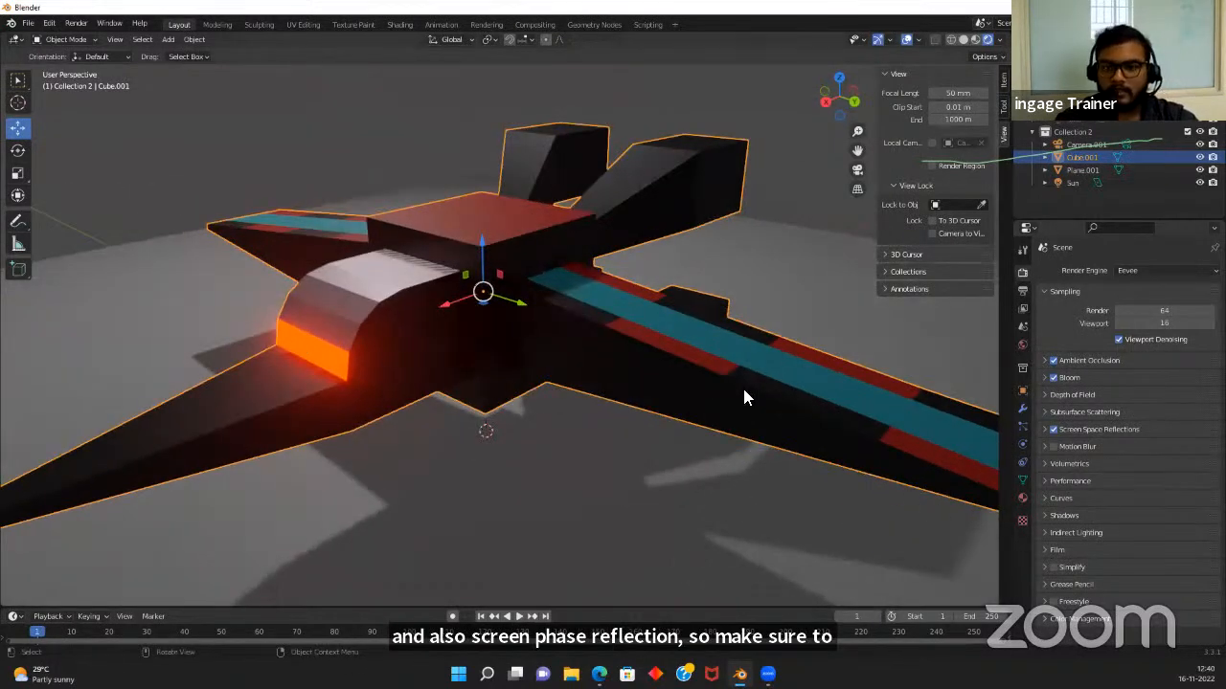
Change the emmision material's color to a warm yellow and set its strength to 20
{"action": "left_click", "coordinate": [1022, 497]}
{"action": "left_click", "coordinate": [1155, 452]}
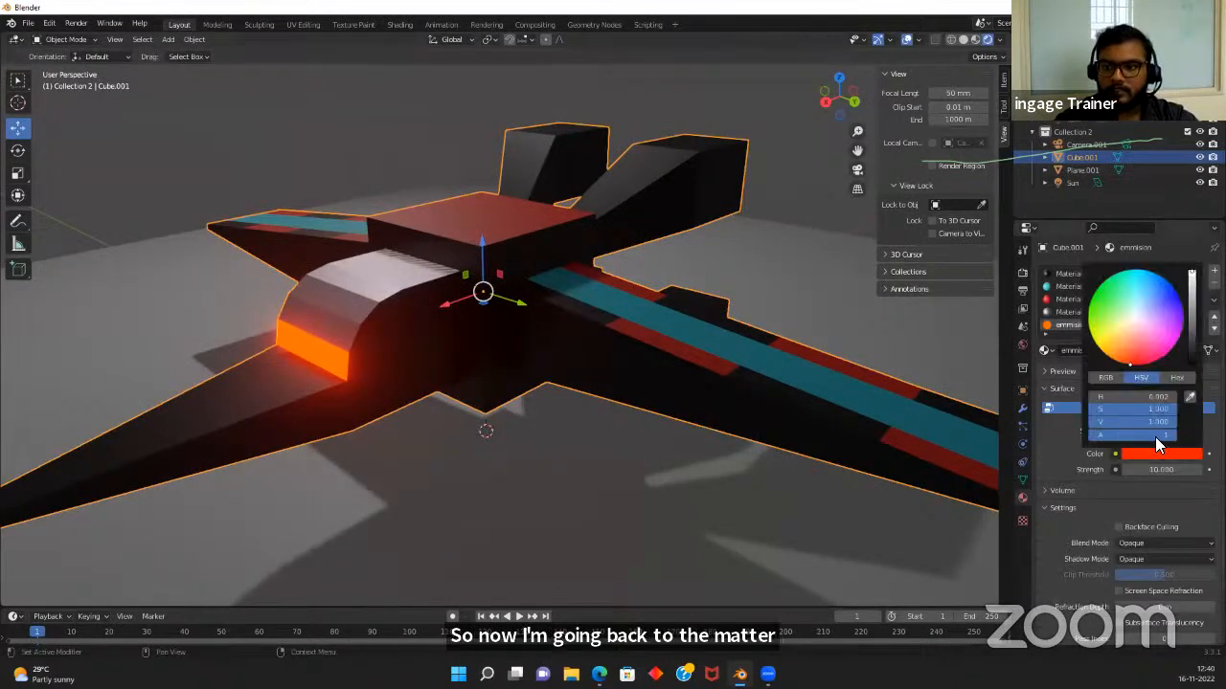
{"action": "left_click_drag", "start_coordinate": [1129, 364], "coordinate": [1112, 339]}
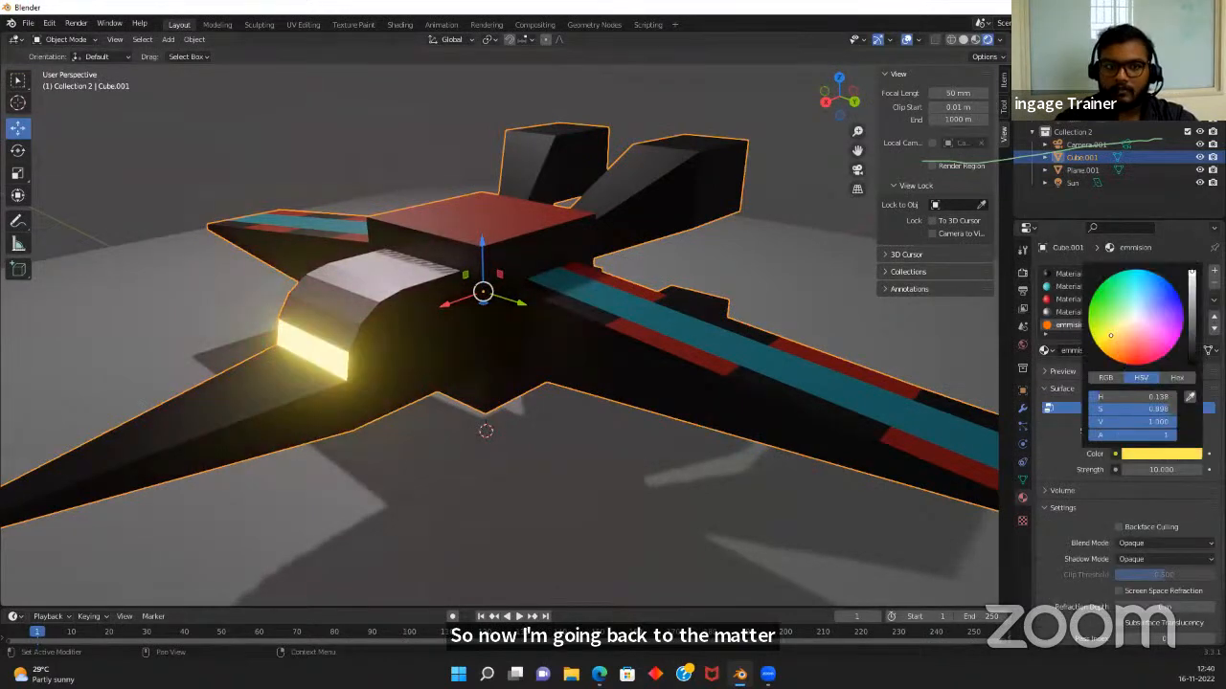
{"action": "left_click", "coordinate": [1133, 450]}
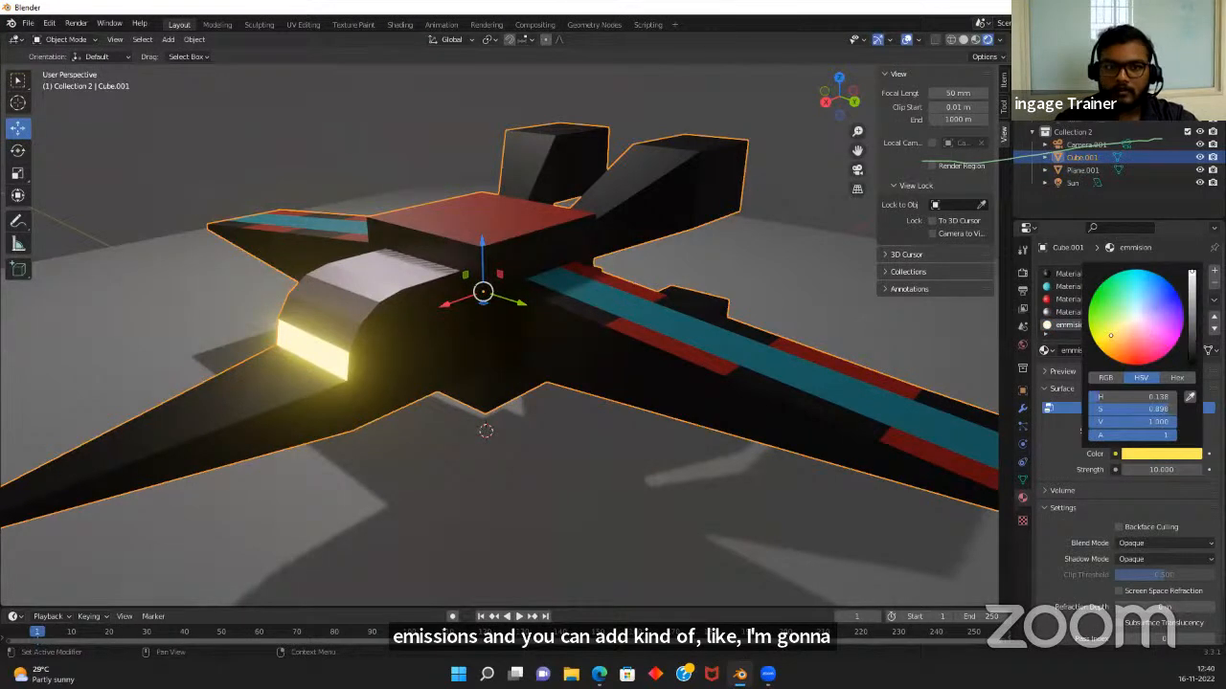
{"action": "left_click", "coordinate": [1172, 292]}
{"action": "mouse_move", "coordinate": [1173, 292]}
{"action": "left_mouse_down"}
{"action": "mouse_move", "coordinate": [1122, 356]}
{"action": "mouse_move", "coordinate": [1138, 333]}
{"action": "mouse_move", "coordinate": [1131, 347]}
{"action": "mouse_move", "coordinate": [1113, 335]}
{"action": "left_mouse_up"}
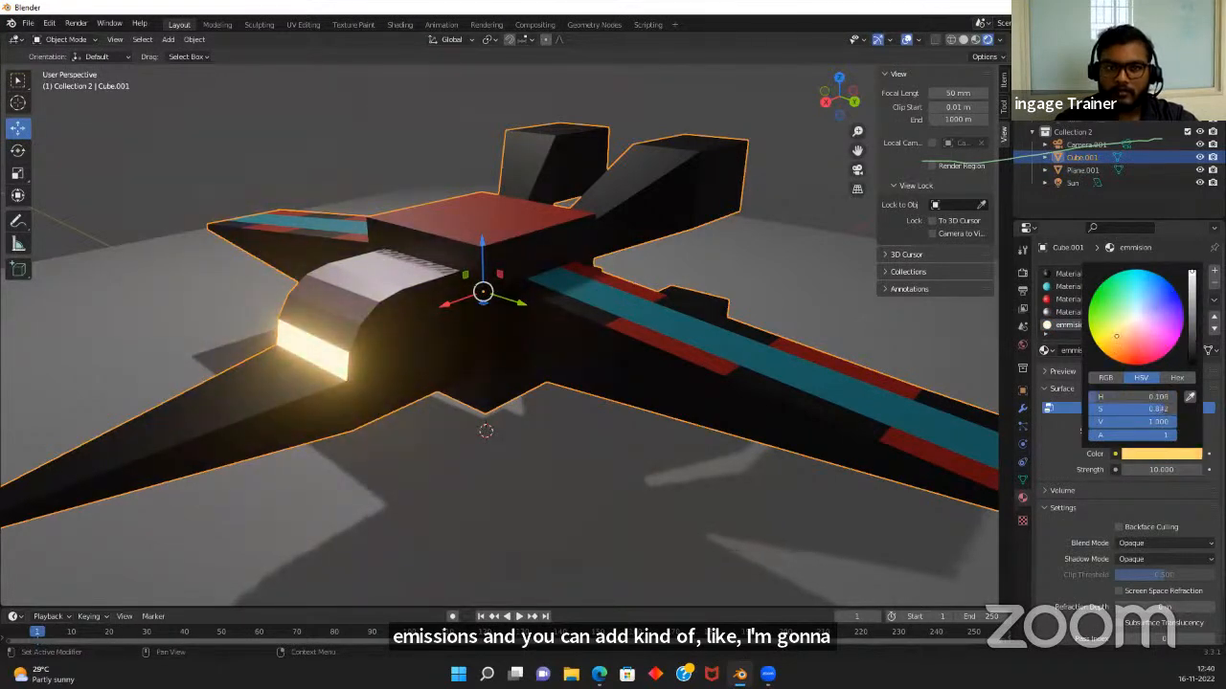
{"action": "left_click", "coordinate": [1141, 466]}
{"action": "type", "text": "20"}
{"action": "key", "text": "Return"}
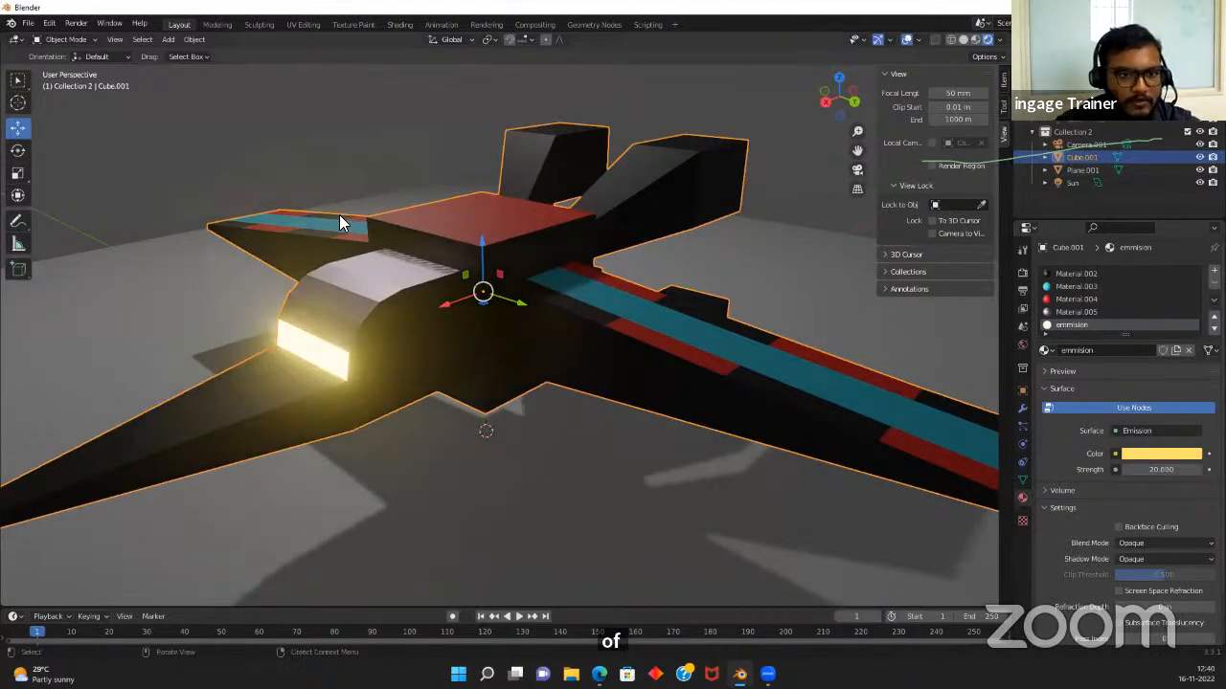
In Edit Mode, select the two rear engine faces and the rear end faces of both tail fins
{"action": "scroll", "coordinate": [377, 326], "scroll_direction": "down", "scroll_amount": 5}
{"action": "middle_click_drag", "start_coordinate": [377, 325], "coordinate": [492, 356]}
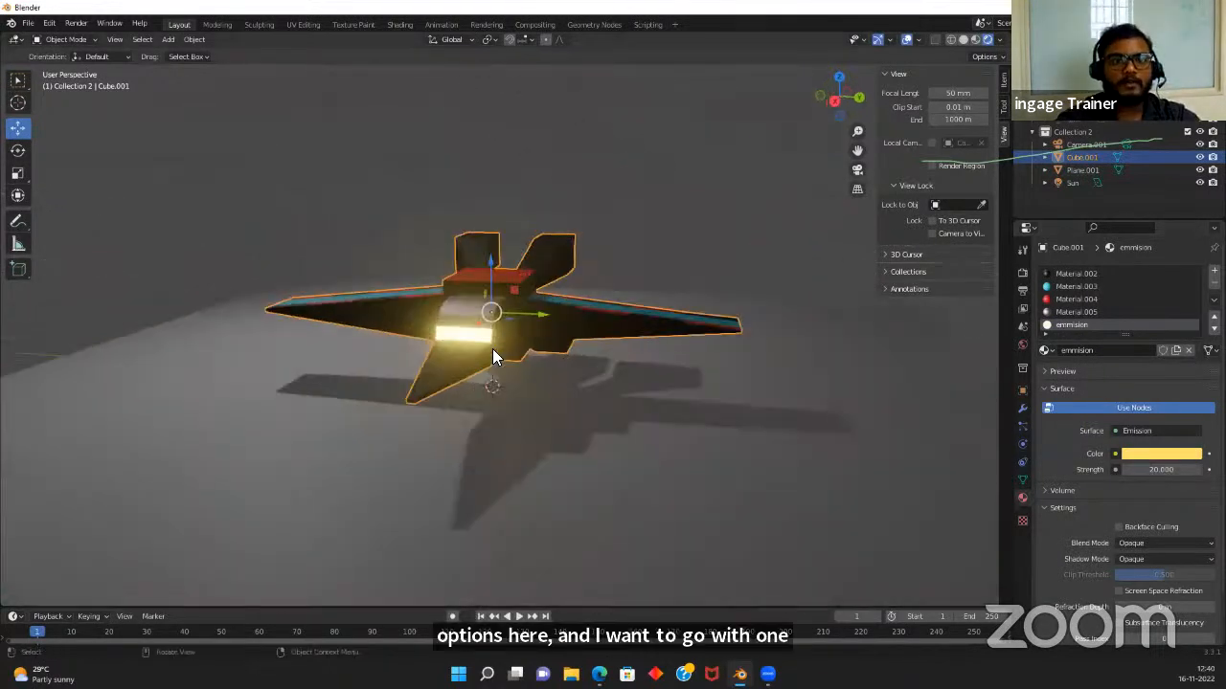
{"action": "middle_click_drag", "start_coordinate": [593, 364], "coordinate": [470, 342]}
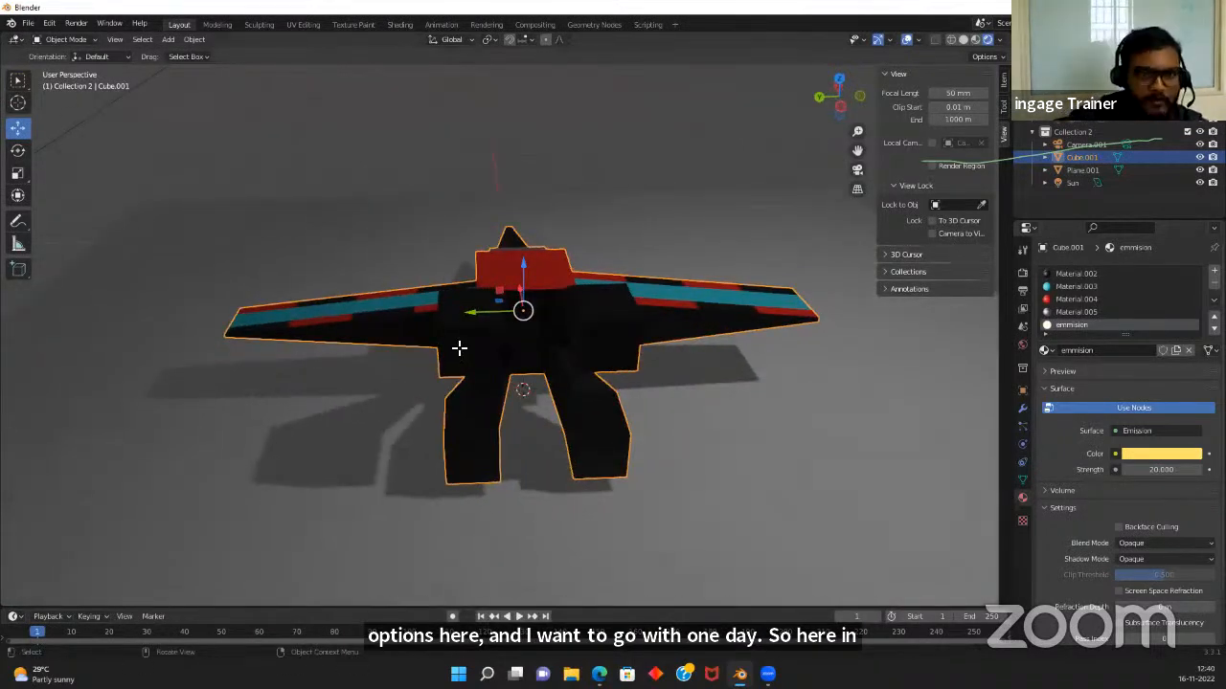
{"action": "key", "text": "Tab"}
{"action": "left_click", "coordinate": [610, 347], "text": "shift"}
{"action": "left_click", "coordinate": [476, 458], "text": "shift"}
{"action": "left_click", "coordinate": [611, 455], "text": "shift"}
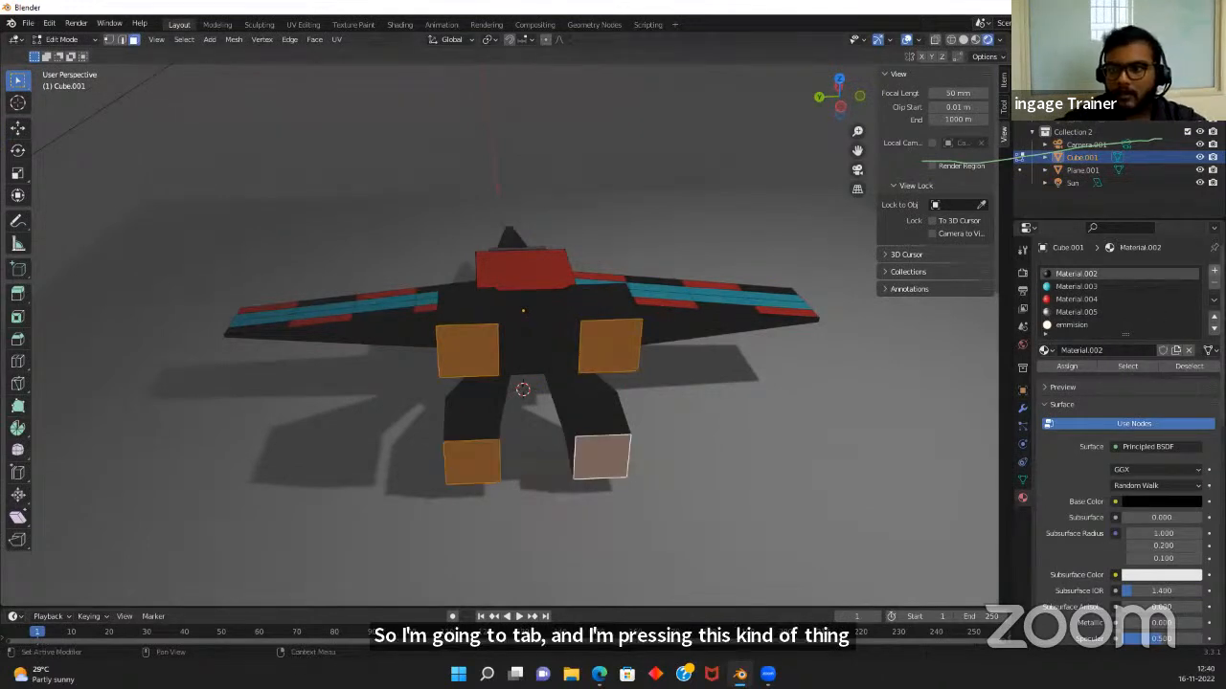
Add another material slot with a new material, change its surface to Emission and set the strength to 30
{"action": "left_click", "coordinate": [1214, 273]}
{"action": "left_click", "coordinate": [1130, 347]}
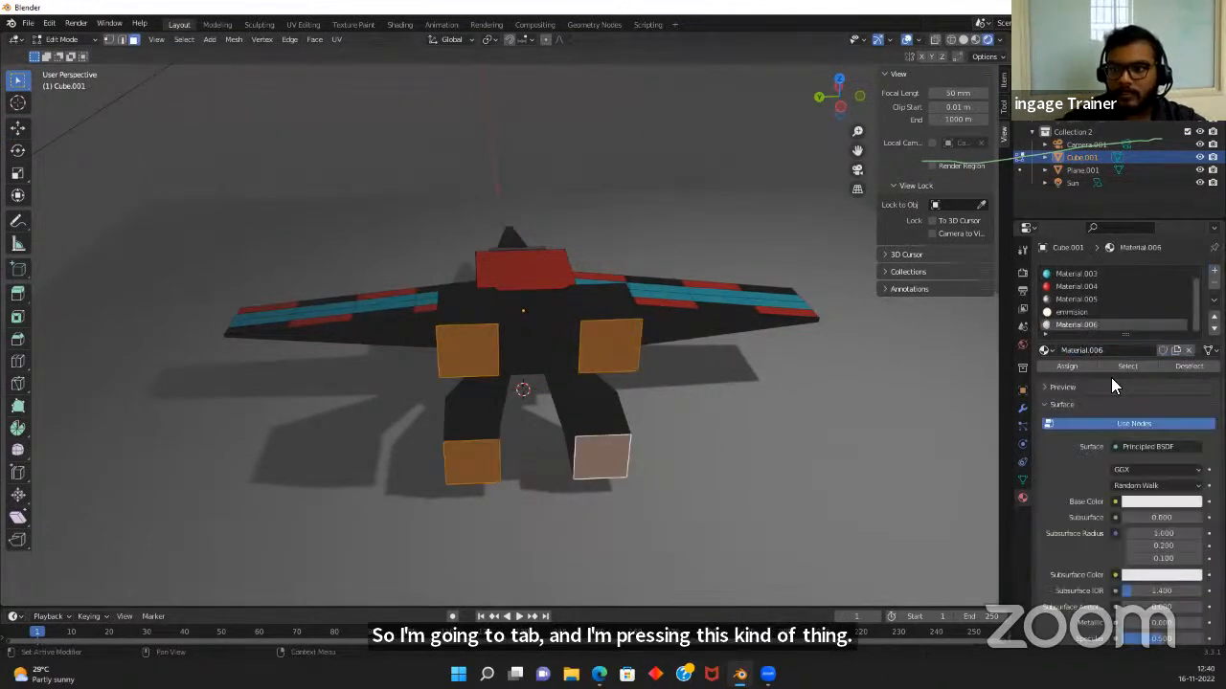
{"action": "left_click", "coordinate": [1115, 447]}
{"action": "left_click", "coordinate": [1051, 198]}
{"action": "left_click", "coordinate": [1157, 486]}
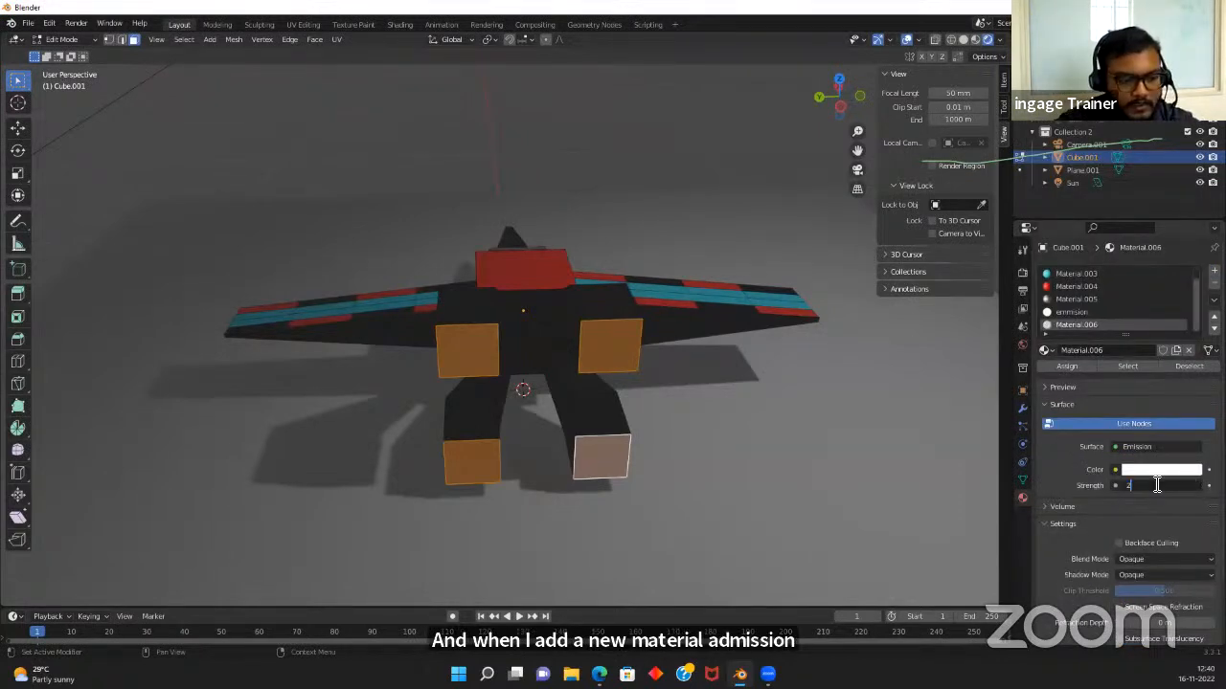
{"action": "type", "text": "30"}
{"action": "key", "text": "Return"}
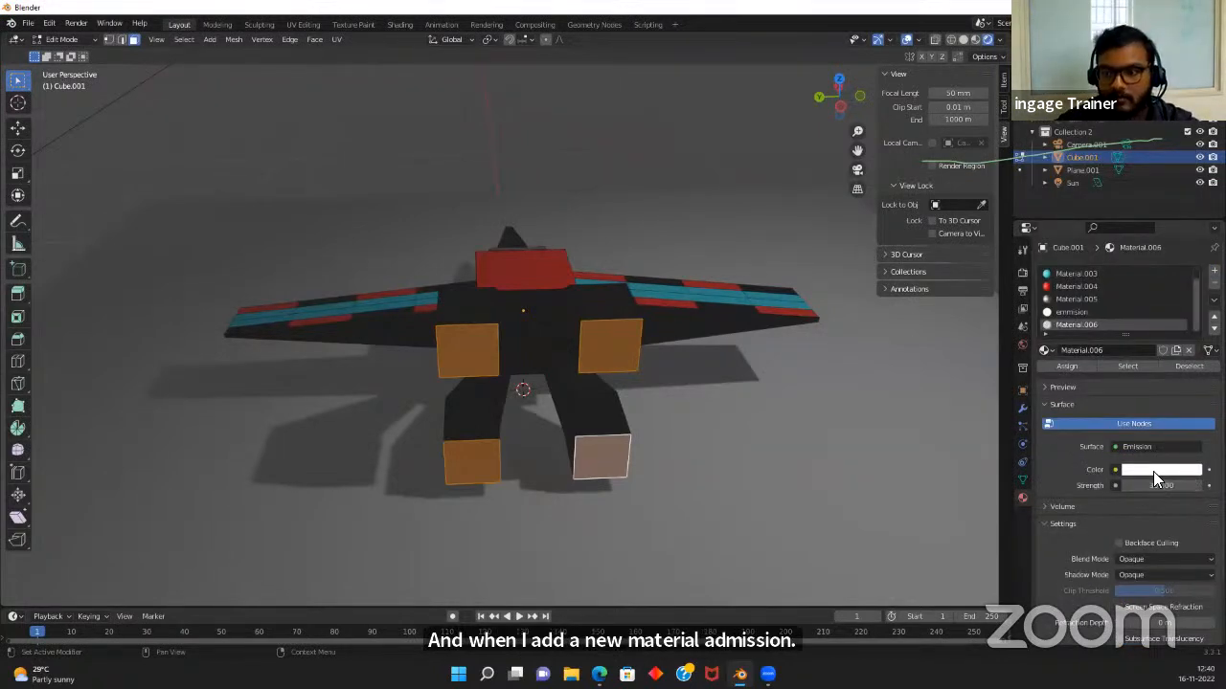
Set the new emission material's color to orange and assign it to the selected rear faces of the aircraft
{"action": "left_click", "coordinate": [1153, 472]}
{"action": "left_click_drag", "start_coordinate": [1135, 333], "coordinate": [1118, 378]}
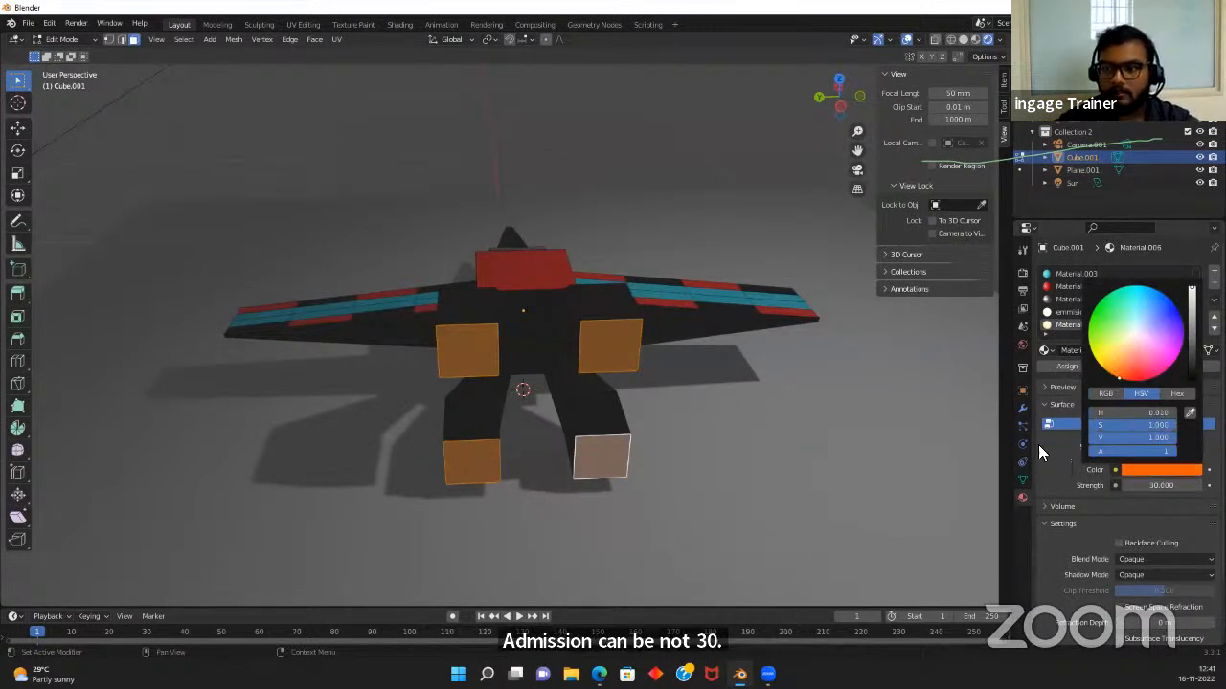
{"action": "left_click", "coordinate": [1066, 368]}
{"action": "middle_click_drag", "start_coordinate": [676, 399], "coordinate": [629, 431]}
{"action": "middle_click_drag", "start_coordinate": [736, 370], "coordinate": [310, 446]}
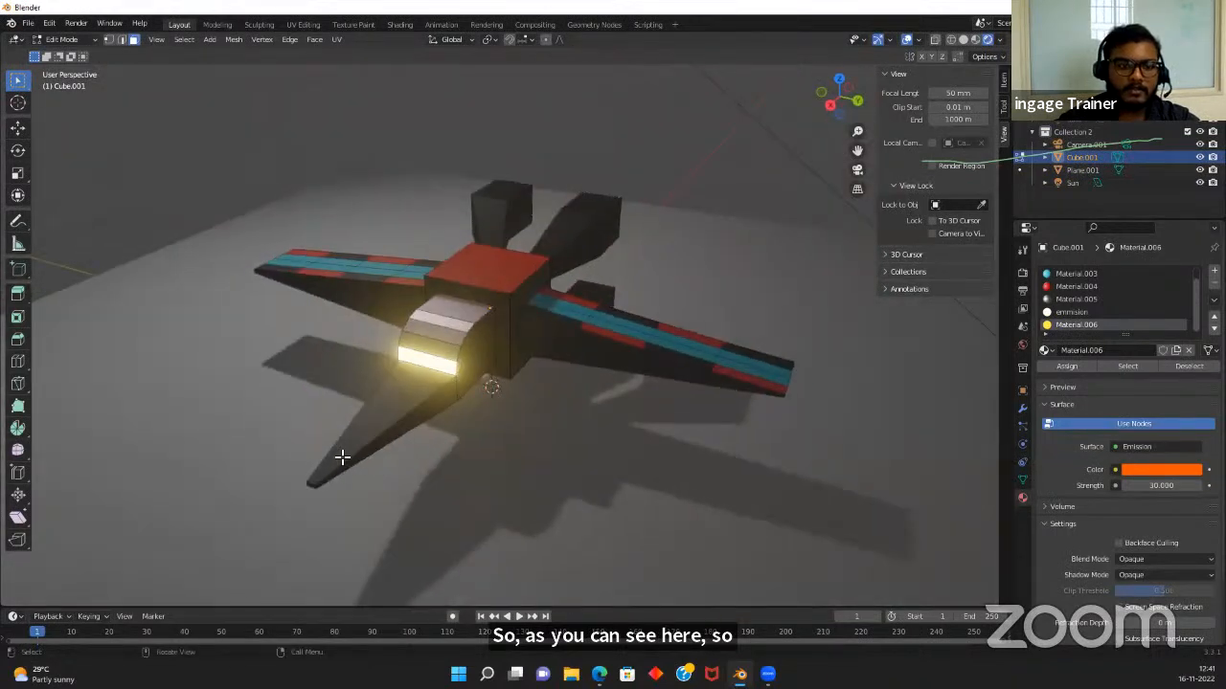
Assign the orange emission material to the upper face of the aircraft's long pointed nose
{"action": "left_click", "coordinate": [342, 457]}
{"action": "scroll", "coordinate": [1073, 312], "scroll_direction": "down", "scroll_amount": 1}
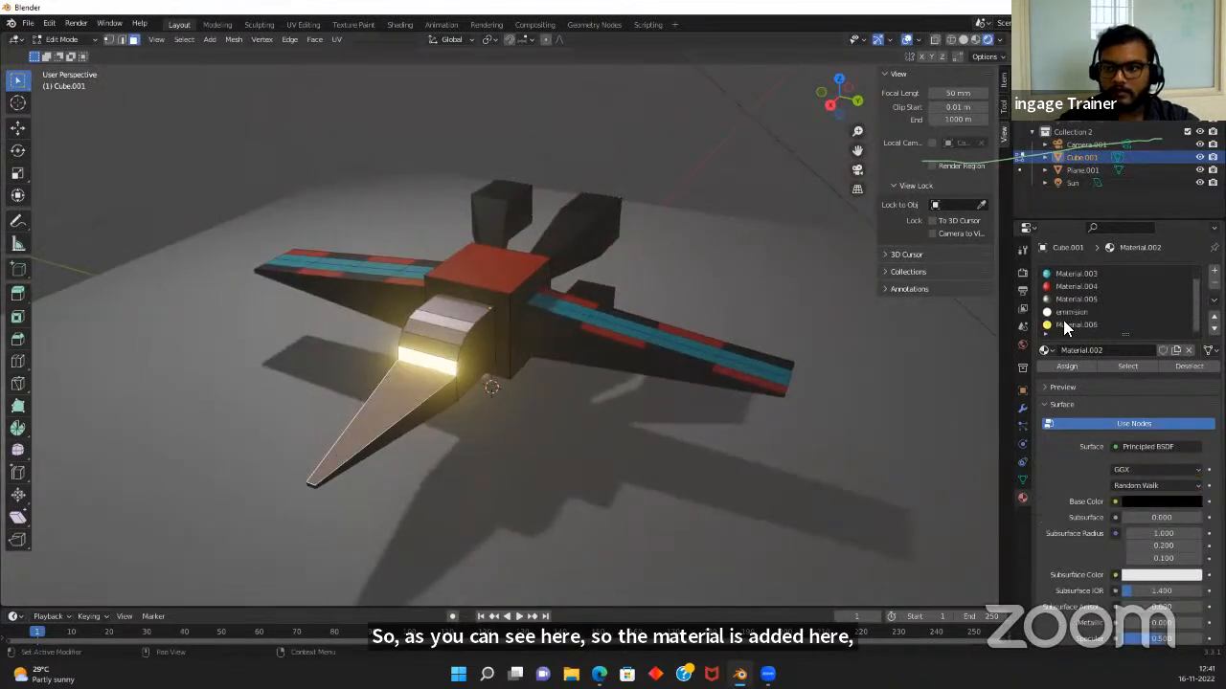
{"action": "left_click", "coordinate": [1063, 323]}
{"action": "left_click", "coordinate": [1077, 366]}
Assign the orange emission material to the red top face of the aircraft's body
{"action": "middle_click_drag", "start_coordinate": [534, 468], "coordinate": [519, 394]}
{"action": "left_click", "coordinate": [539, 263]}
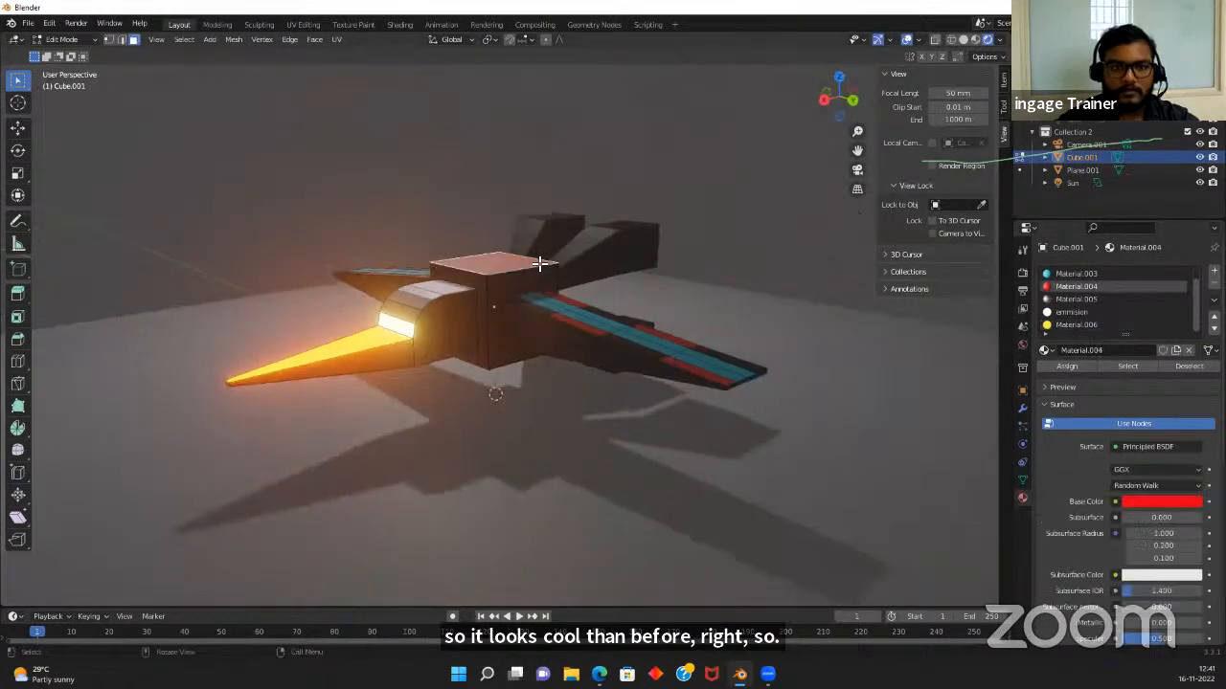
{"action": "left_click", "coordinate": [1063, 327]}
{"action": "left_click", "coordinate": [1064, 367]}
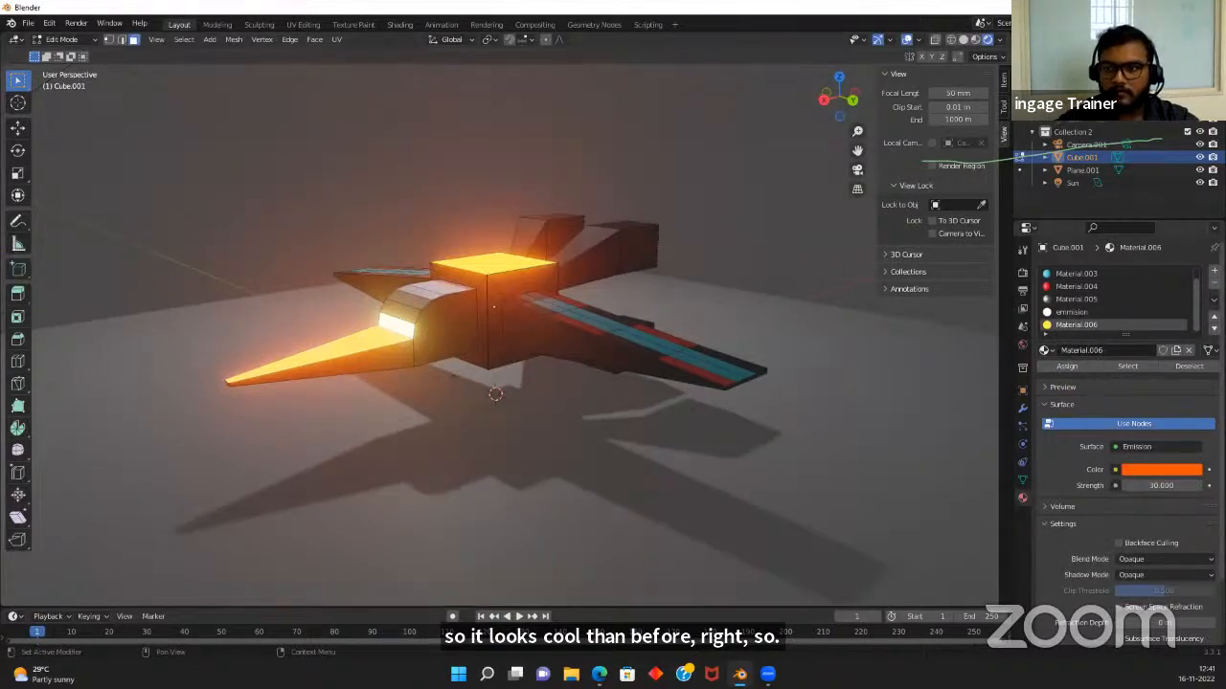
Add another material slot with a new material, change its surface to Emission and give it a green color
{"action": "left_click", "coordinate": [1214, 271]}
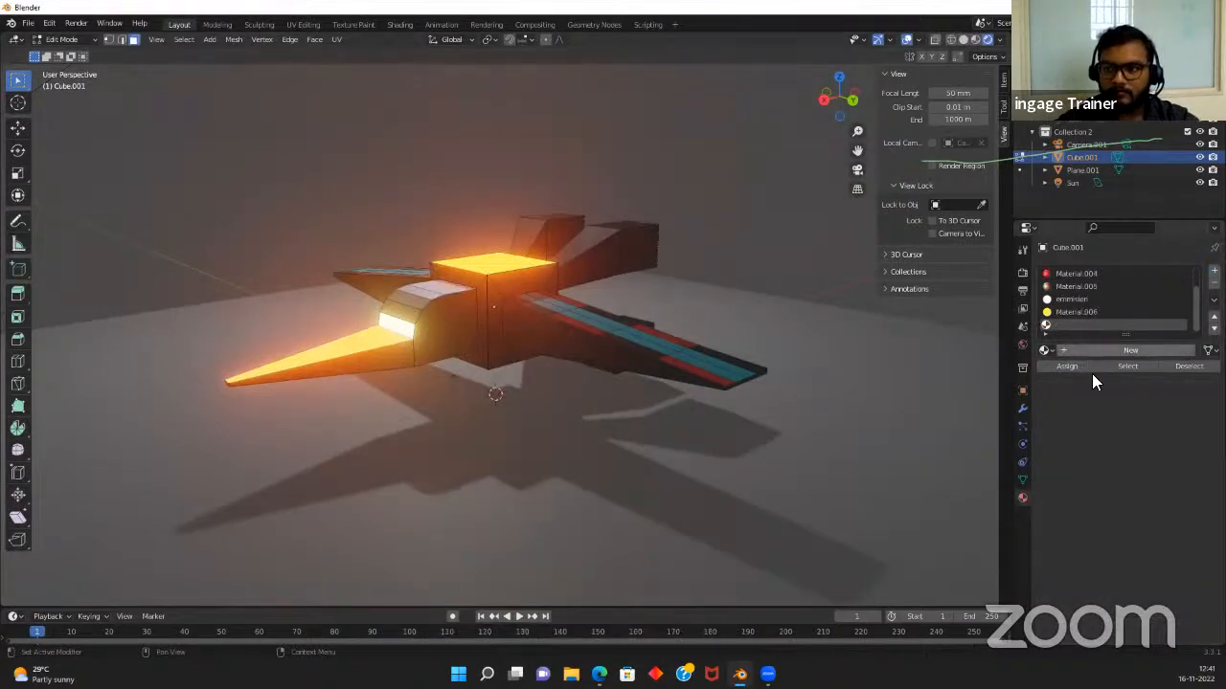
{"action": "left_click", "coordinate": [1085, 351]}
{"action": "left_click", "coordinate": [1116, 448]}
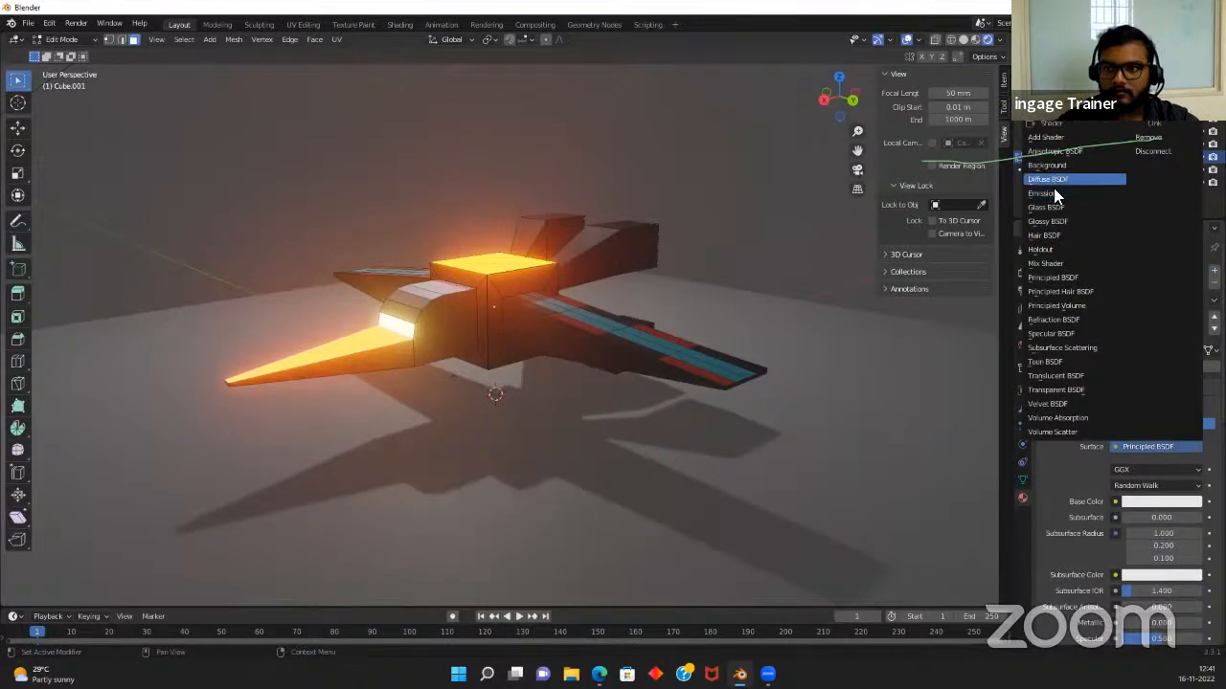
{"action": "left_click", "coordinate": [1058, 193]}
{"action": "left_click", "coordinate": [1146, 470]}
{"action": "left_click", "coordinate": [1140, 306]}
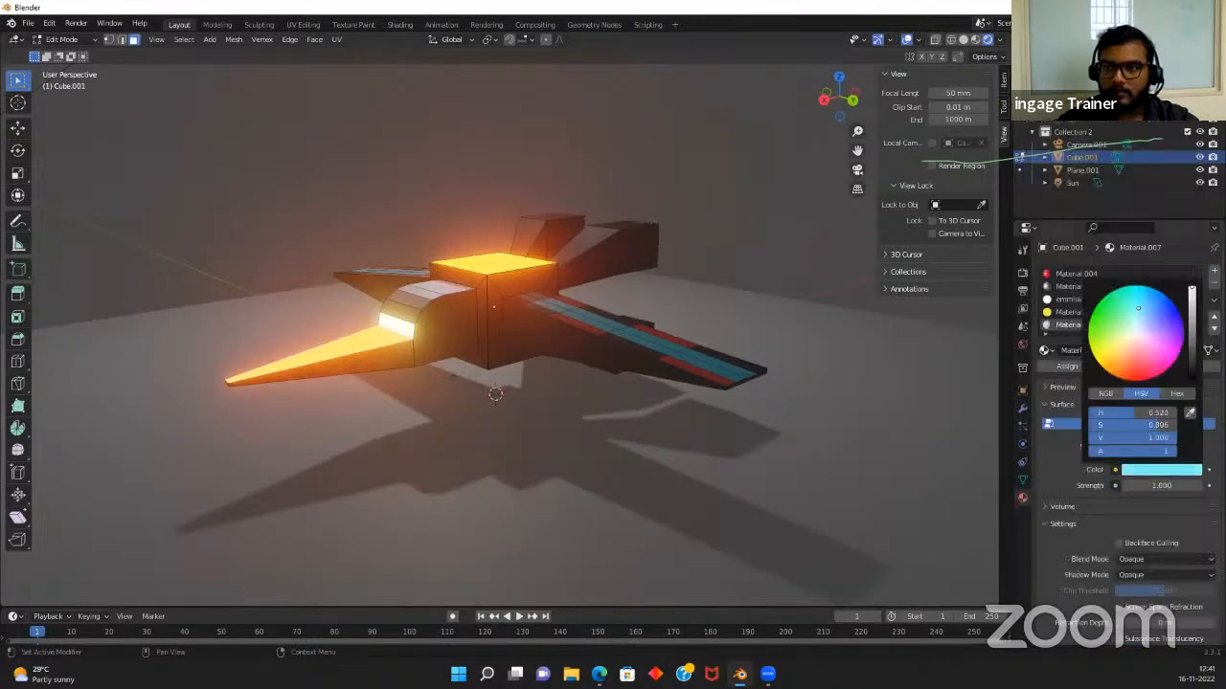
Set the green emission material's strength to 25 and assign it to the upper face of the pointed nose
{"action": "left_click", "coordinate": [1156, 487]}
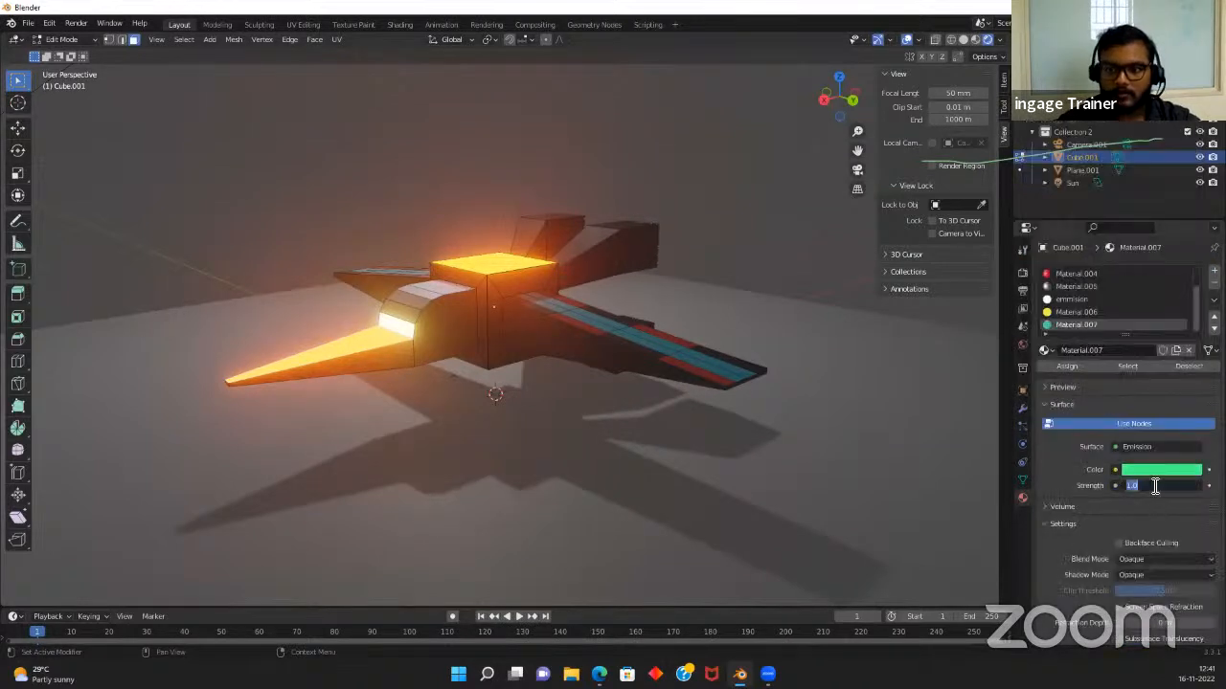
{"action": "type", "text": "25"}
{"action": "key", "text": "Return"}
{"action": "left_click", "coordinate": [1065, 367]}
{"action": "mouse_move", "coordinate": [600, 427]}
{"action": "middle_mouse_down"}
{"action": "mouse_move", "coordinate": [690, 440]}
{"action": "mouse_move", "coordinate": [591, 413]}
{"action": "middle_mouse_up"}
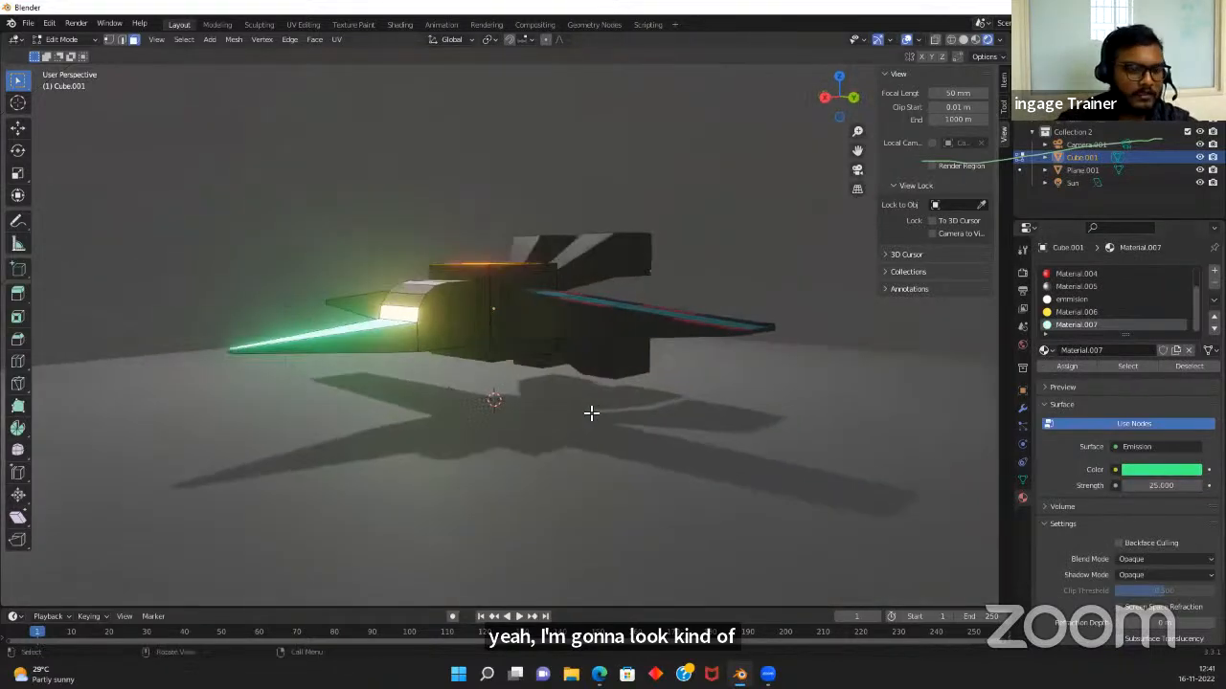
In the camera view, assign the green emission material to the large front faces of both wings
{"action": "key", "text": "KP_0"}
{"action": "scroll", "coordinate": [549, 313], "scroll_direction": "down", "scroll_amount": 2}
{"action": "scroll", "coordinate": [502, 295], "scroll_direction": "up", "scroll_amount": 2}
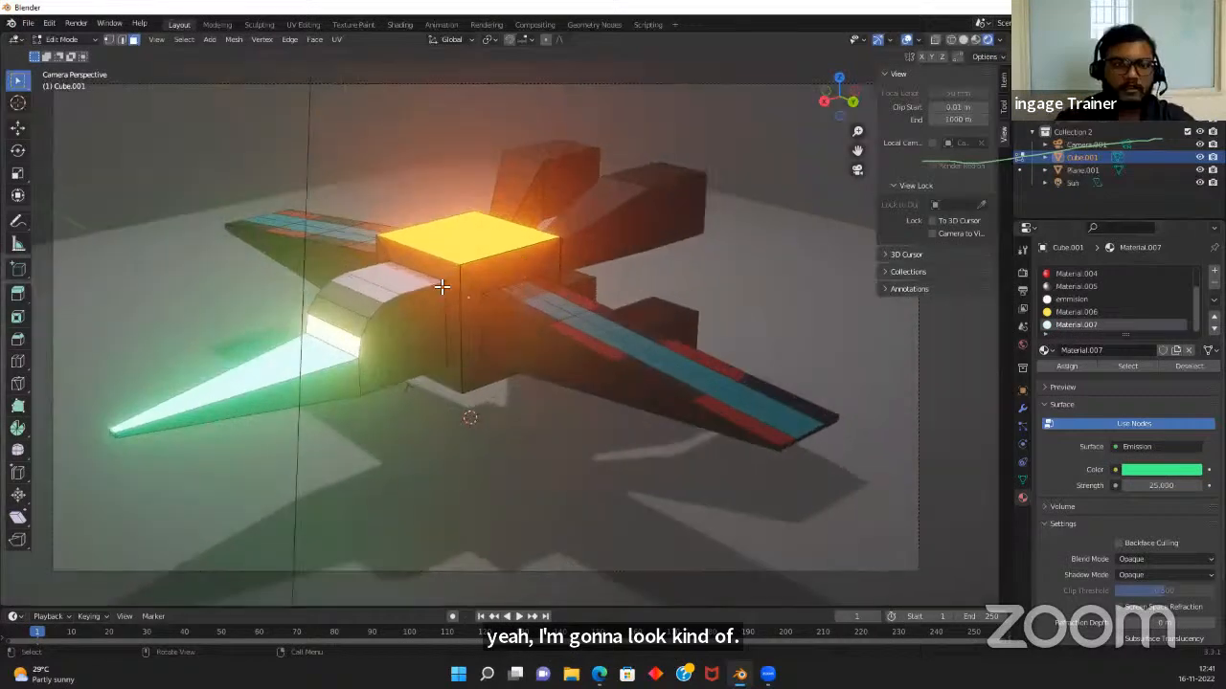
{"action": "left_click", "coordinate": [314, 253]}
{"action": "left_click", "coordinate": [517, 351]}
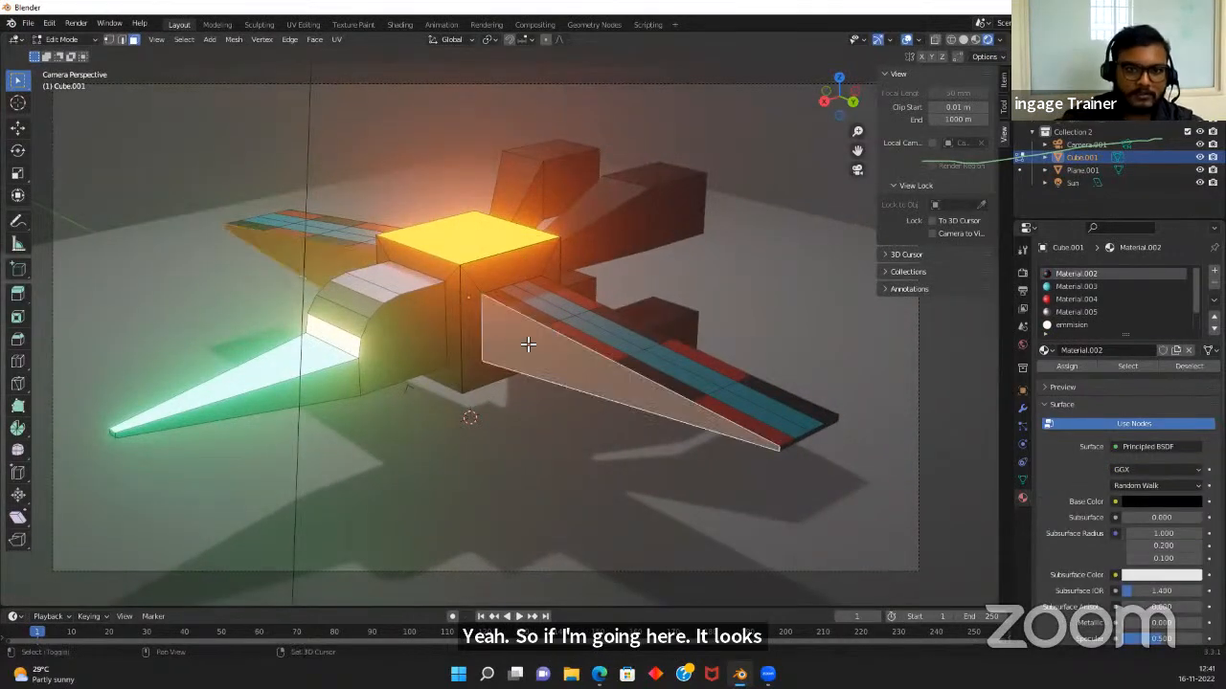
{"action": "scroll", "coordinate": [1107, 328], "scroll_direction": "down", "scroll_amount": 3}
{"action": "left_click", "coordinate": [1106, 326]}
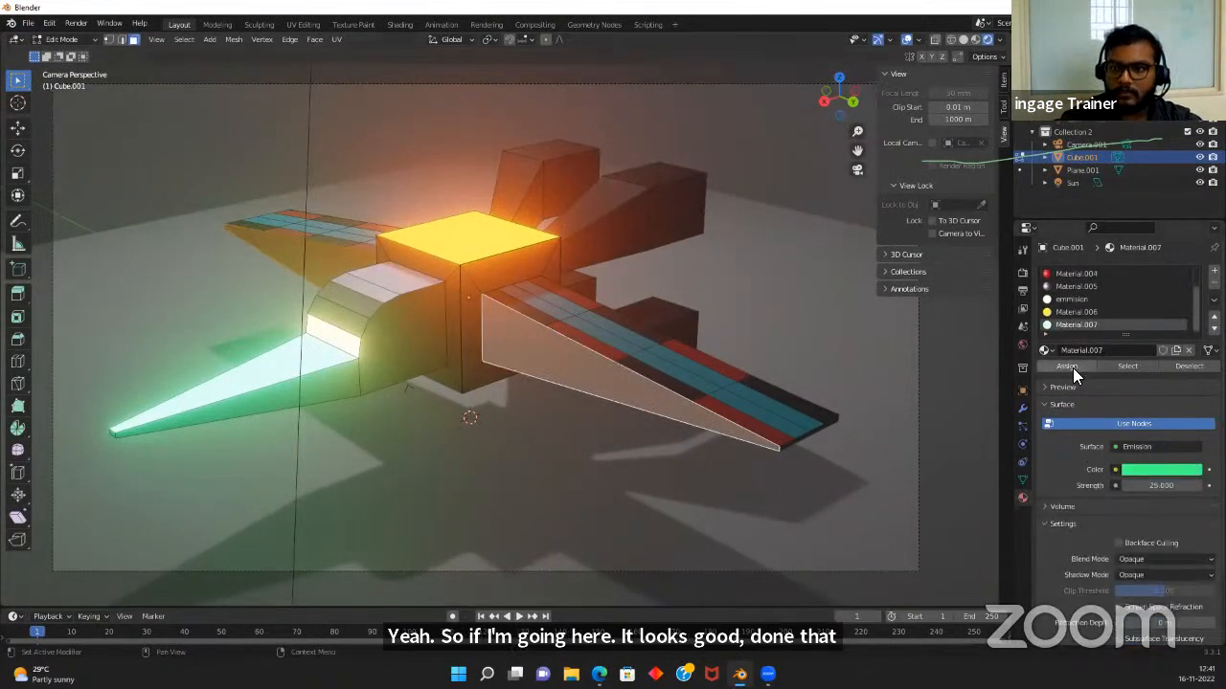
{"action": "left_click", "coordinate": [1066, 366]}
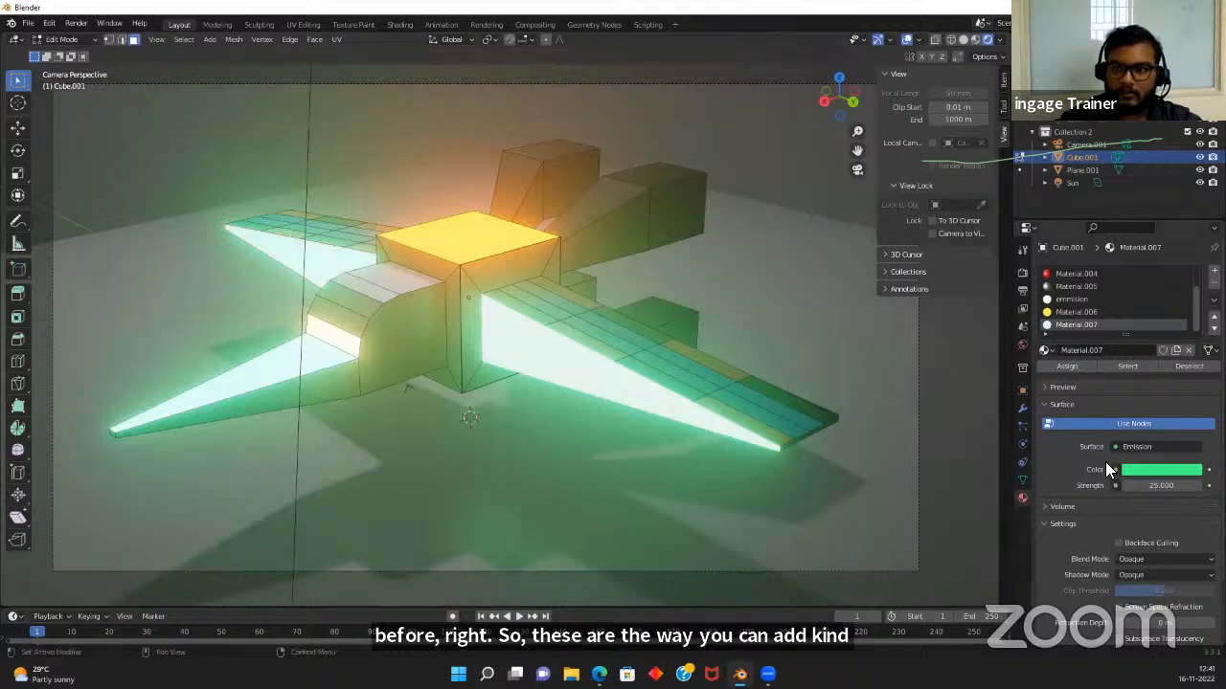
Reduce the green emission material's strength to 5
{"action": "left_click_drag", "start_coordinate": [1161, 485], "coordinate": [1148, 489]}
{"action": "left_click", "coordinate": [1148, 489]}
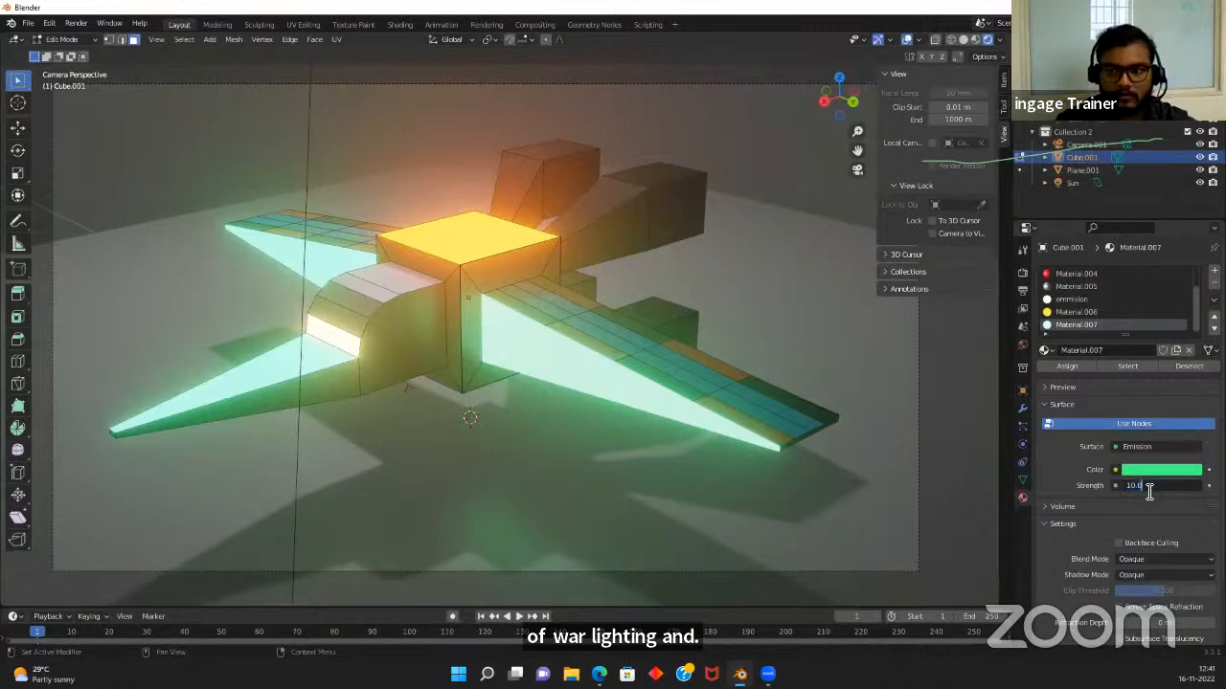
{"action": "type", "text": "5"}
{"action": "key", "text": "Return"}
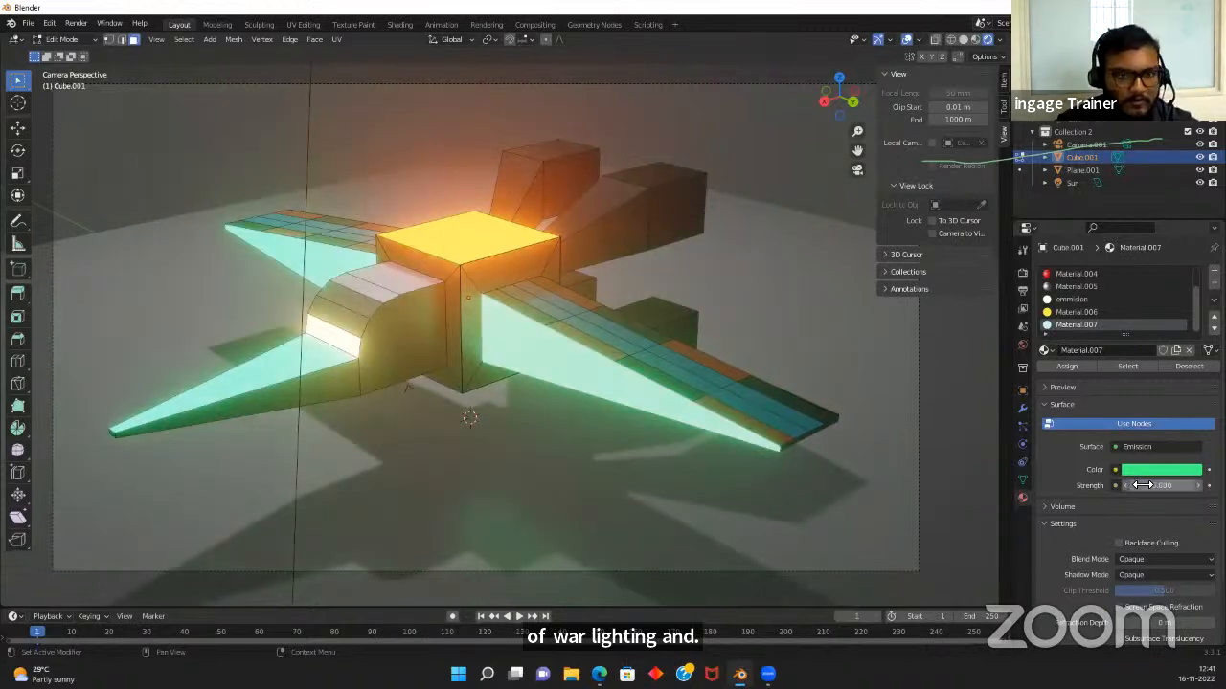
{"action": "scroll", "coordinate": [588, 440], "scroll_direction": "down", "scroll_amount": 1}
{"action": "scroll", "coordinate": [587, 441], "scroll_direction": "up", "scroll_amount": 2}
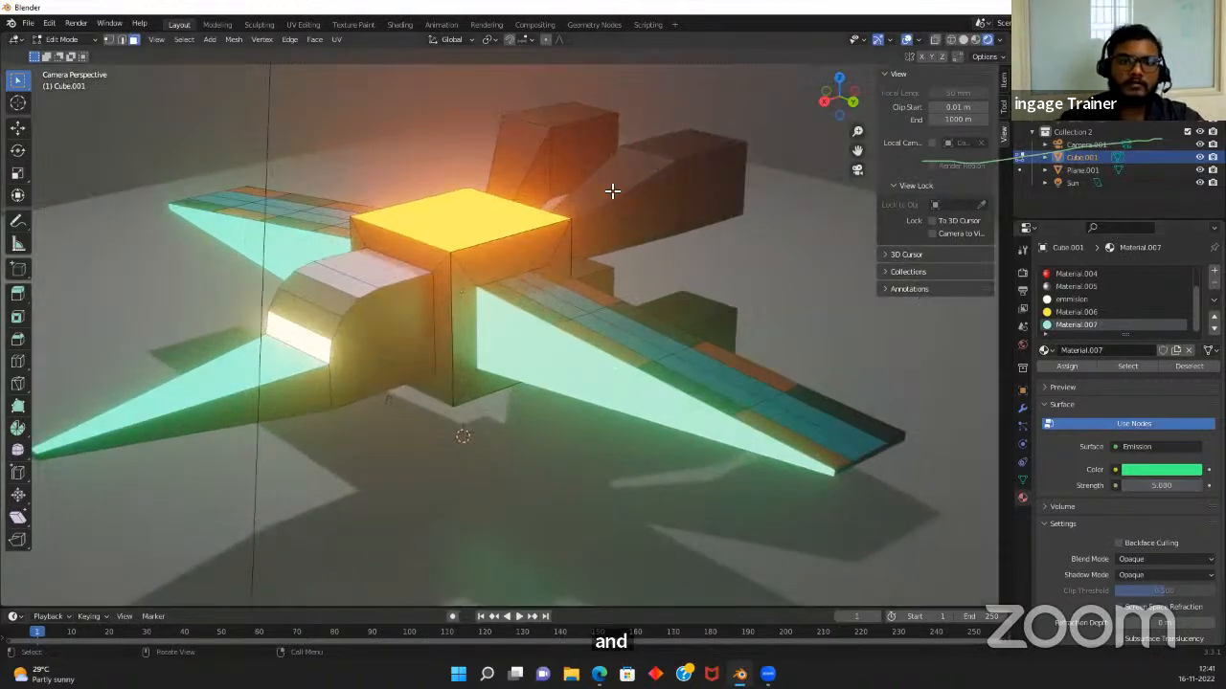
Select the sloped face of the far tail fin
{"action": "left_click", "coordinate": [612, 191]}
{"action": "left_click", "coordinate": [532, 145]}
{"action": "scroll", "coordinate": [537, 423], "scroll_direction": "down", "scroll_amount": 3}
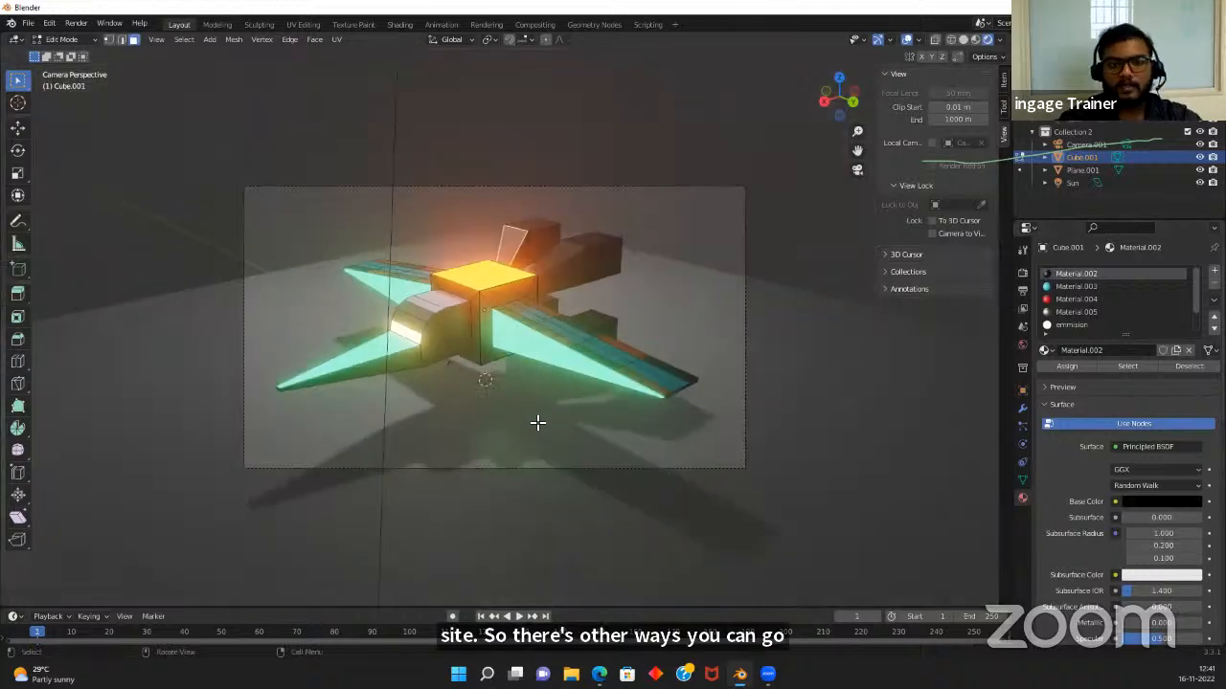
{"action": "scroll", "coordinate": [528, 322], "scroll_direction": "up", "scroll_amount": 2}
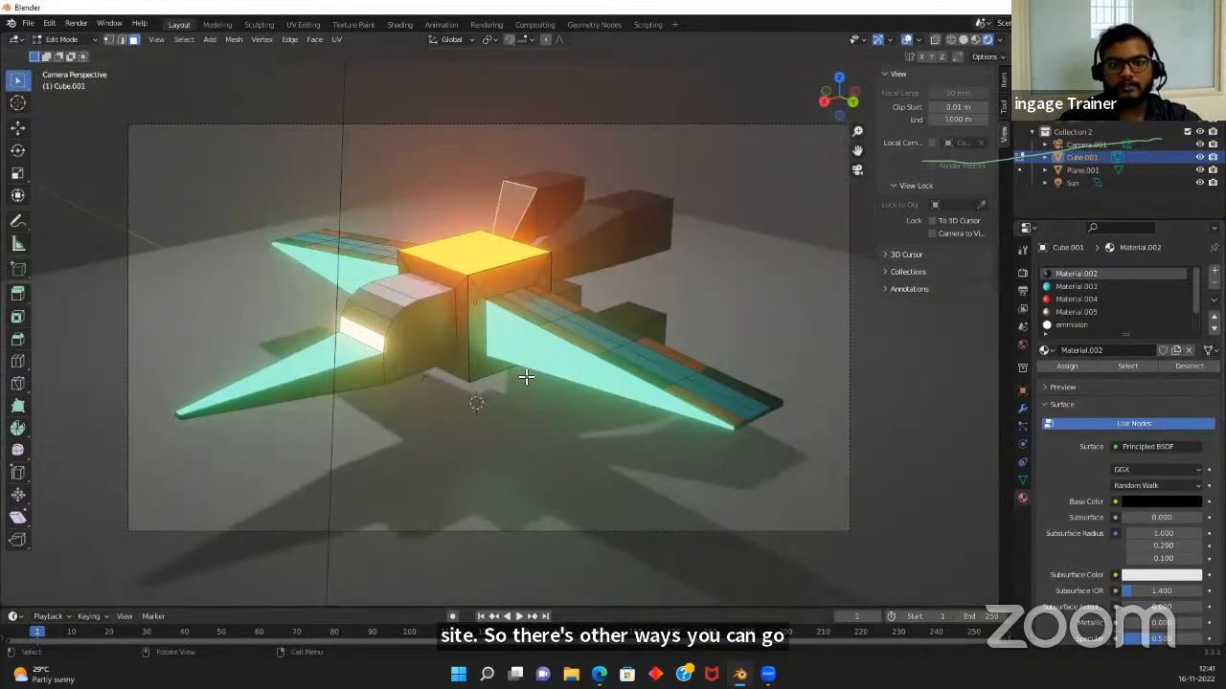
Create a new Emission material for the spaceship with a light pink color and a strength of 5
{"action": "left_click", "coordinate": [525, 378]}
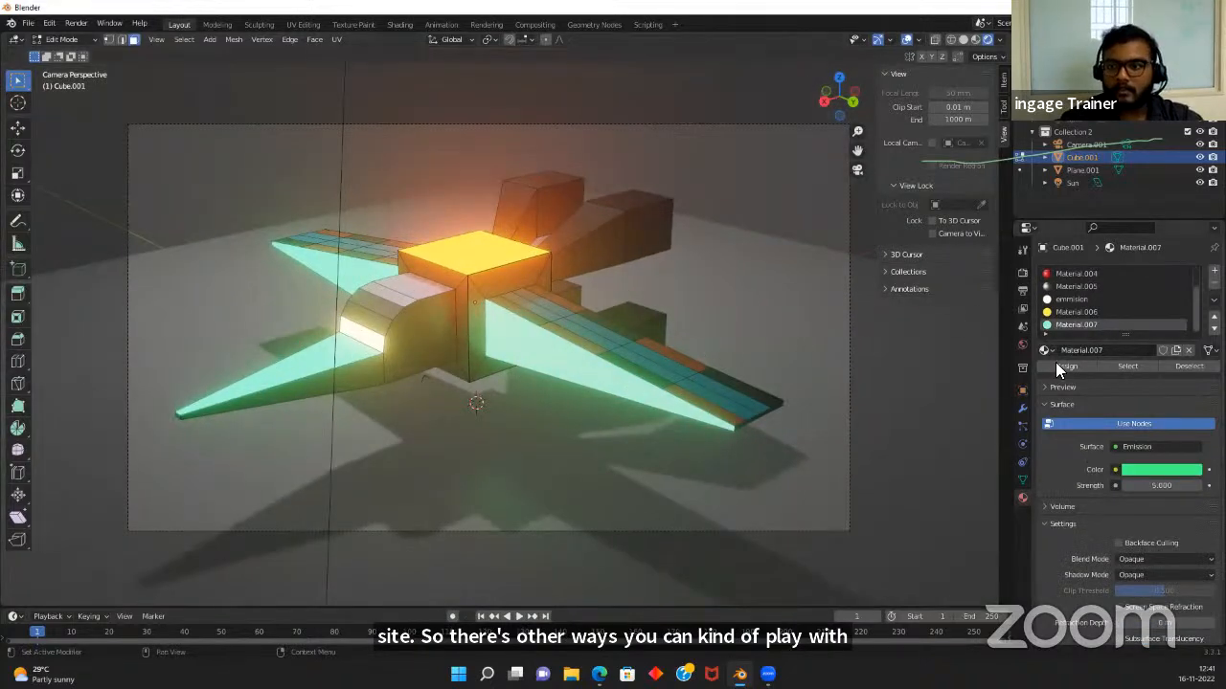
{"action": "left_click", "coordinate": [1214, 271]}
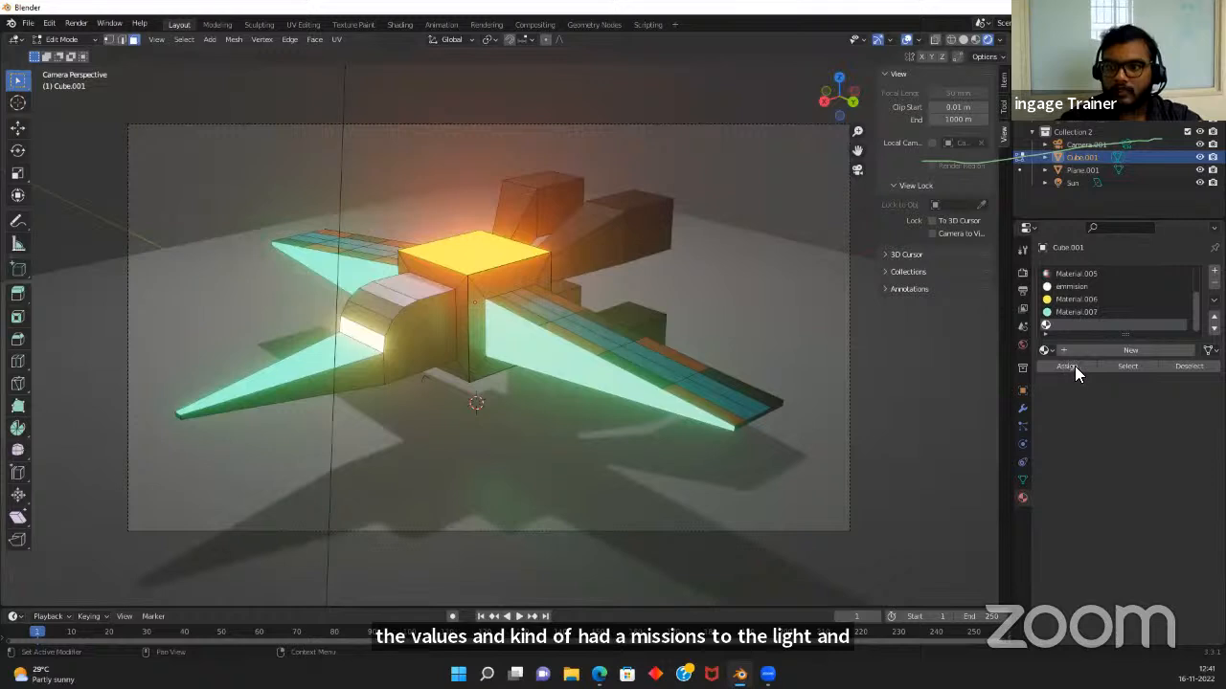
{"action": "left_click", "coordinate": [1107, 351]}
{"action": "left_click", "coordinate": [1147, 447]}
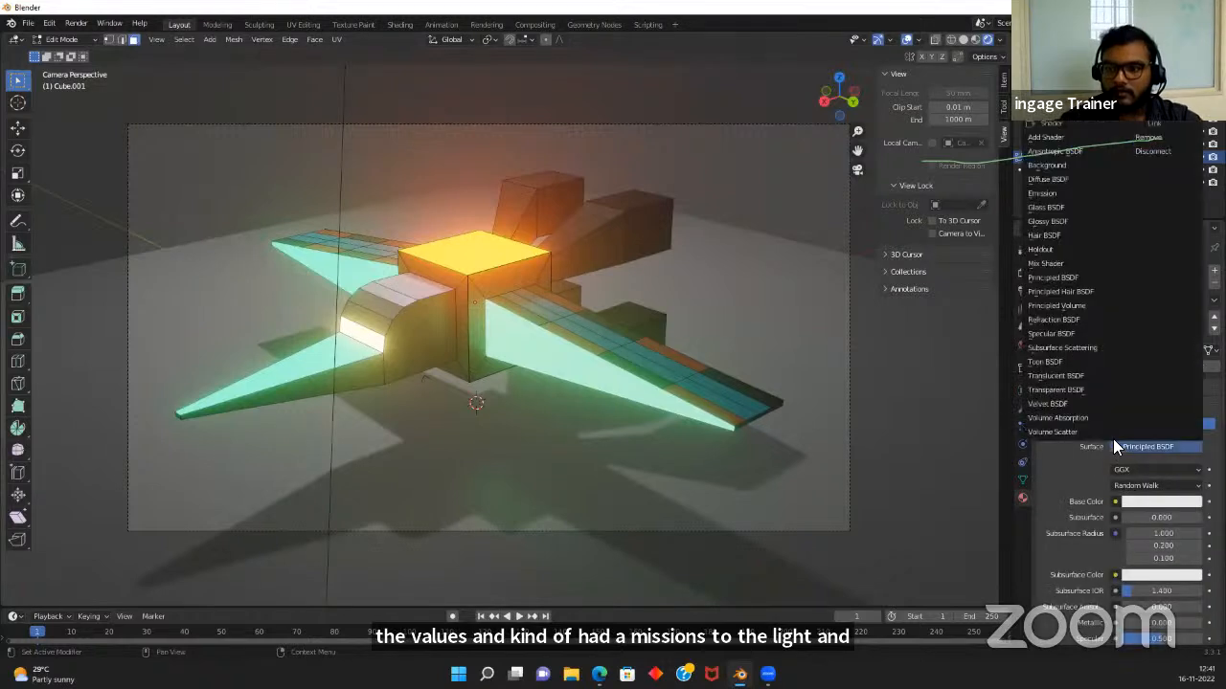
{"action": "left_click", "coordinate": [1063, 191]}
{"action": "left_click", "coordinate": [1151, 469]}
{"action": "mouse_move", "coordinate": [1158, 353]}
{"action": "left_mouse_down"}
{"action": "mouse_move", "coordinate": [1149, 377]}
{"action": "mouse_move", "coordinate": [1155, 340]}
{"action": "left_mouse_up"}
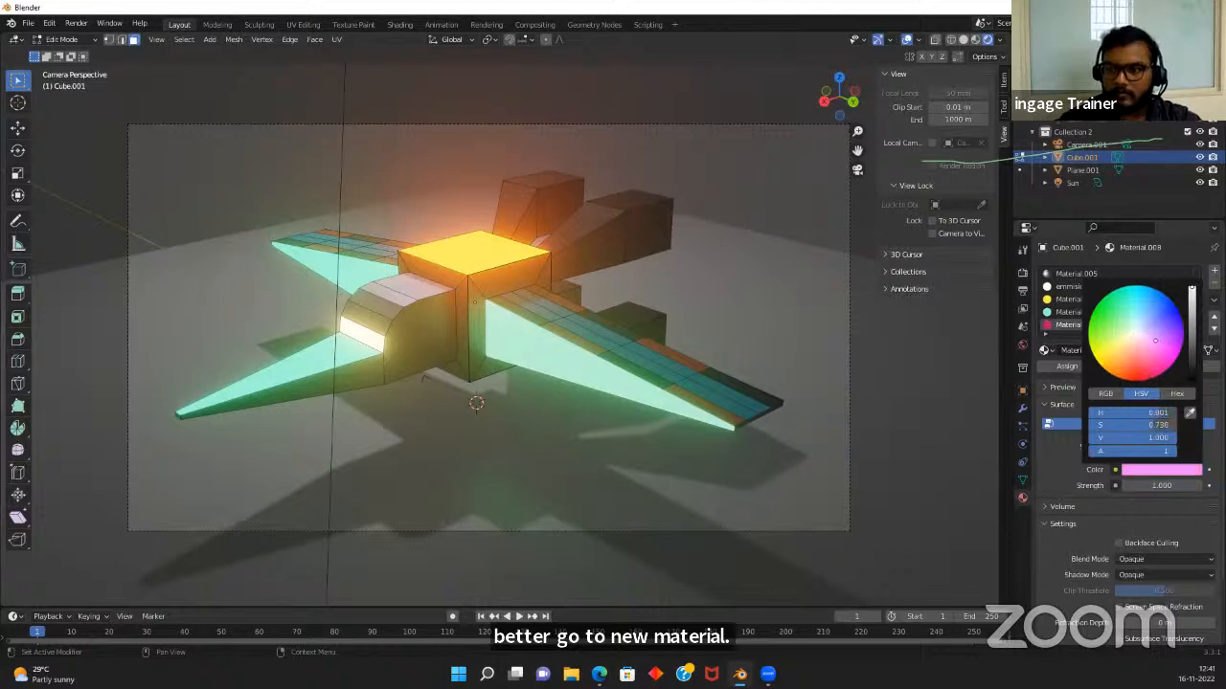
{"action": "left_click", "coordinate": [1143, 487]}
{"action": "type", "text": "5"}
{"action": "key", "text": "Return"}
Assign the pink Material.008 to the glowing green front faces of the two side wings
{"action": "left_click", "coordinate": [565, 357]}
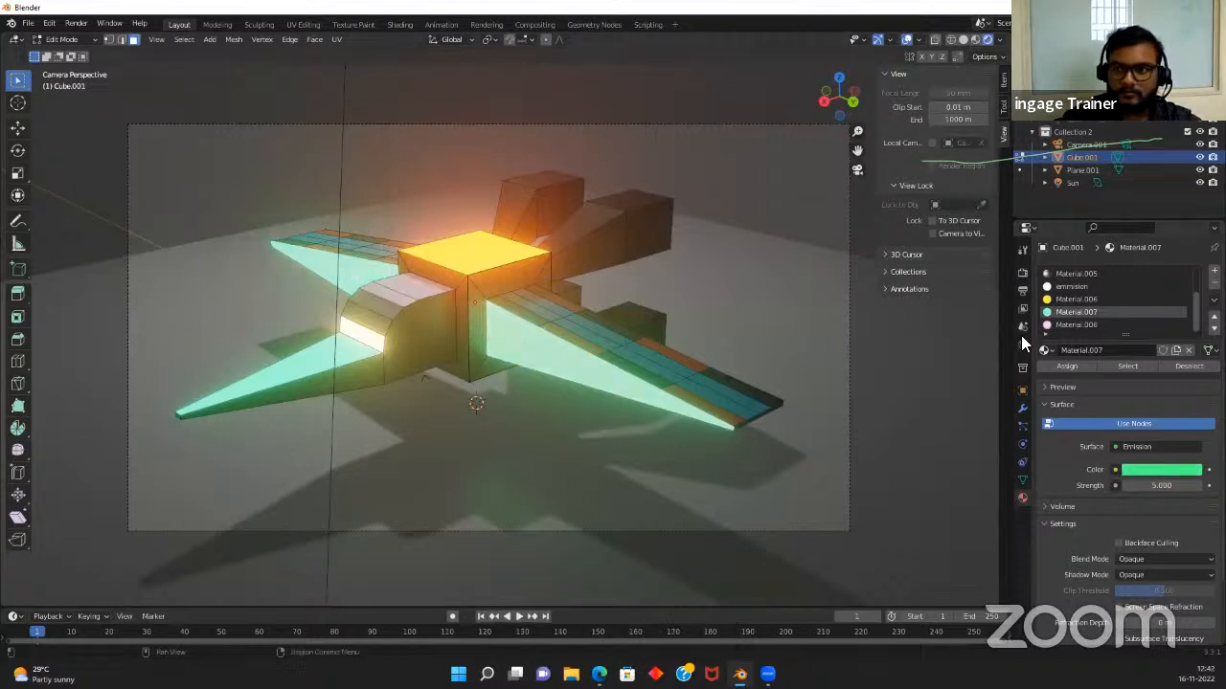
{"action": "left_click", "coordinate": [1086, 324]}
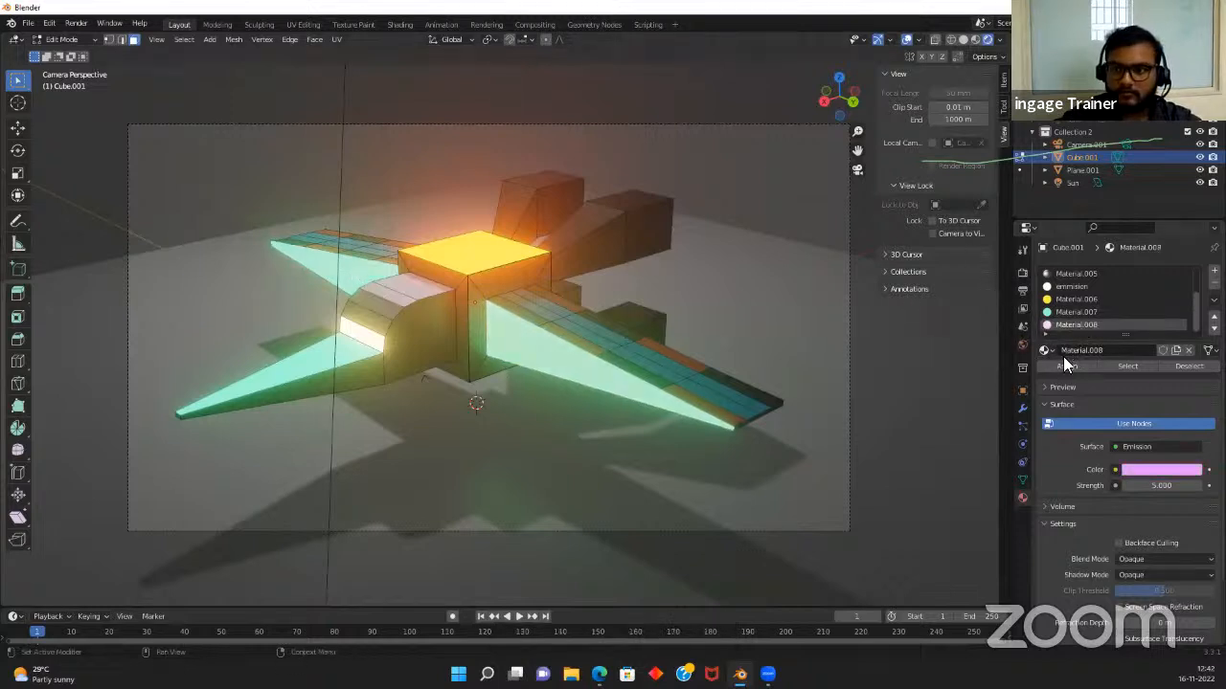
{"action": "left_click", "coordinate": [1063, 366]}
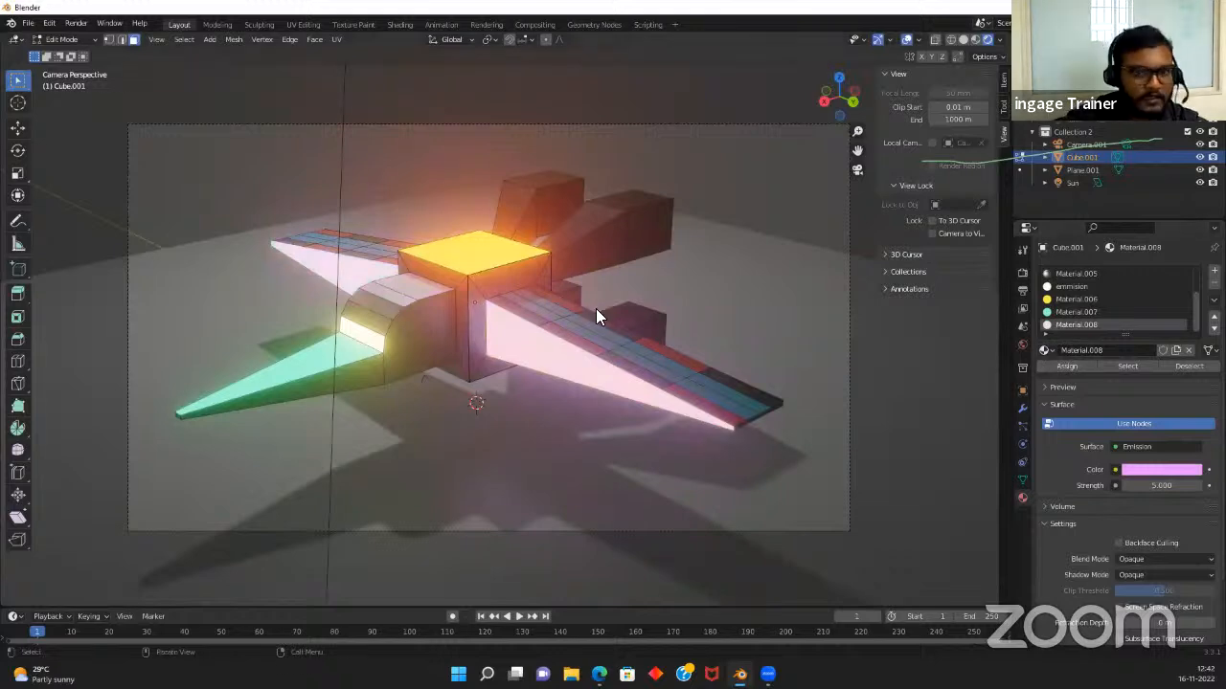
Return to Object Mode and examine the recolored spaceship through the camera
{"action": "key", "text": "Tab"}
{"action": "left_click", "coordinate": [665, 306]}
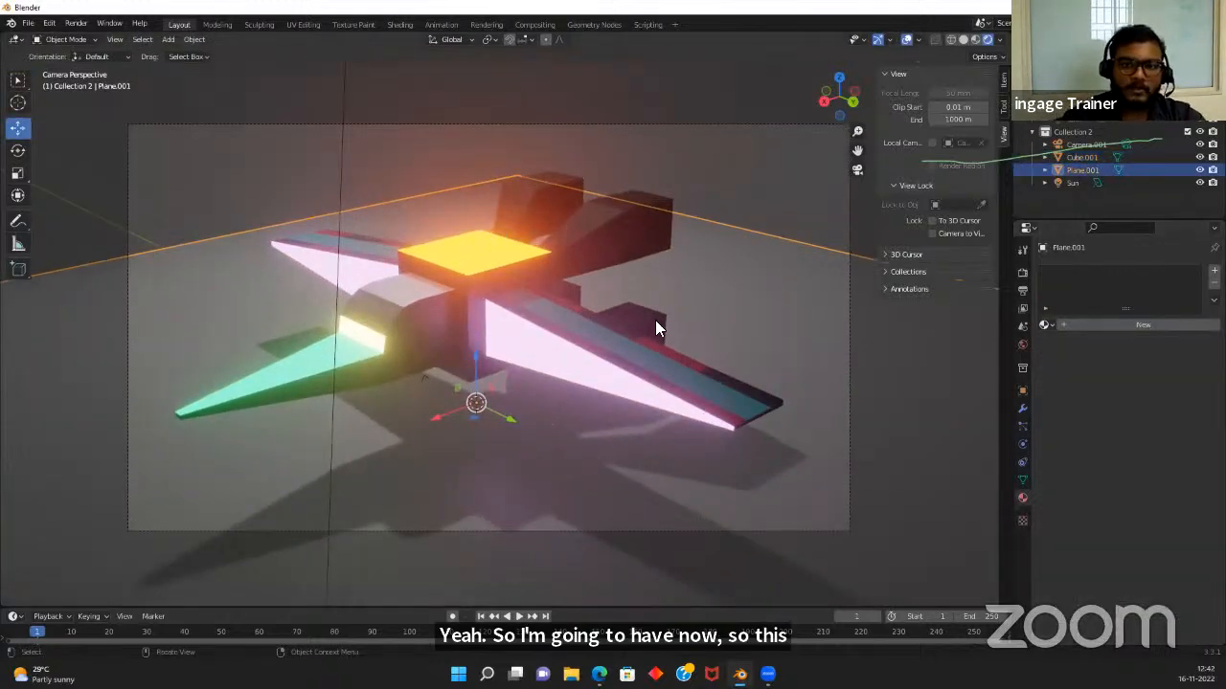
{"action": "left_click", "coordinate": [667, 364]}
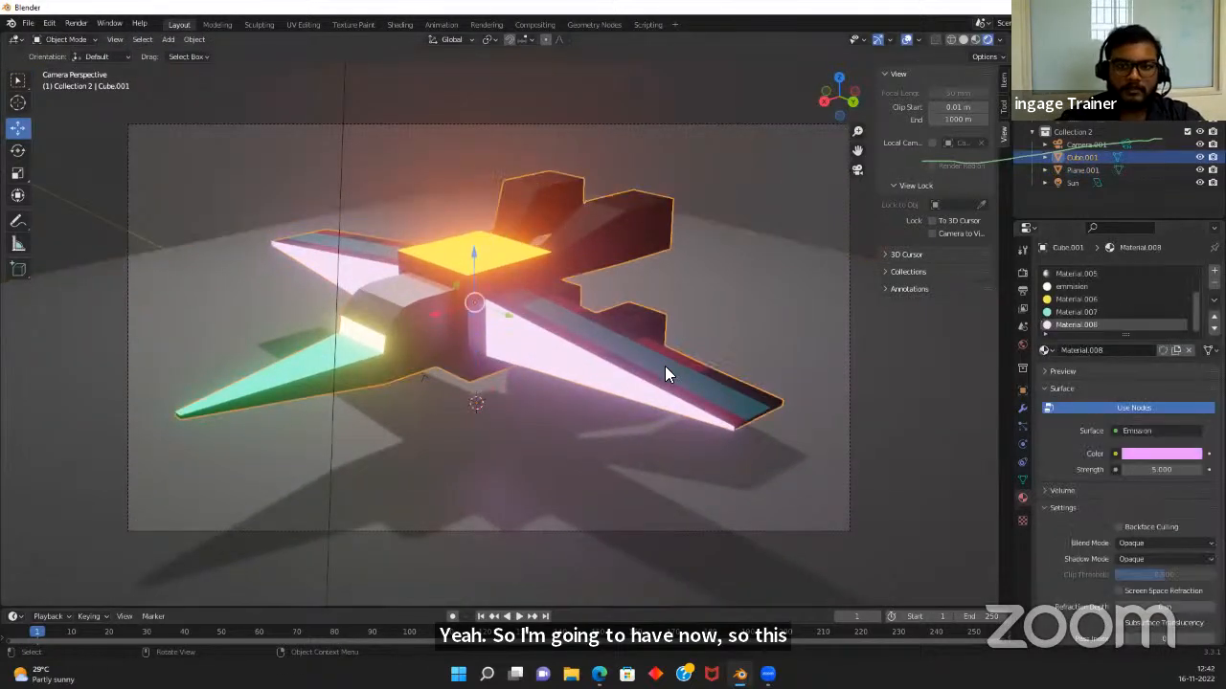
{"action": "mouse_move", "coordinate": [666, 385]}
{"action": "middle_mouse_down"}
{"action": "mouse_move", "coordinate": [579, 396]}
{"action": "mouse_move", "coordinate": [679, 385]}
{"action": "mouse_move", "coordinate": [654, 377]}
{"action": "middle_mouse_up"}
{"action": "key", "text": "KP_0"}
{"action": "scroll", "coordinate": [402, 230], "scroll_direction": "down", "scroll_amount": 4}
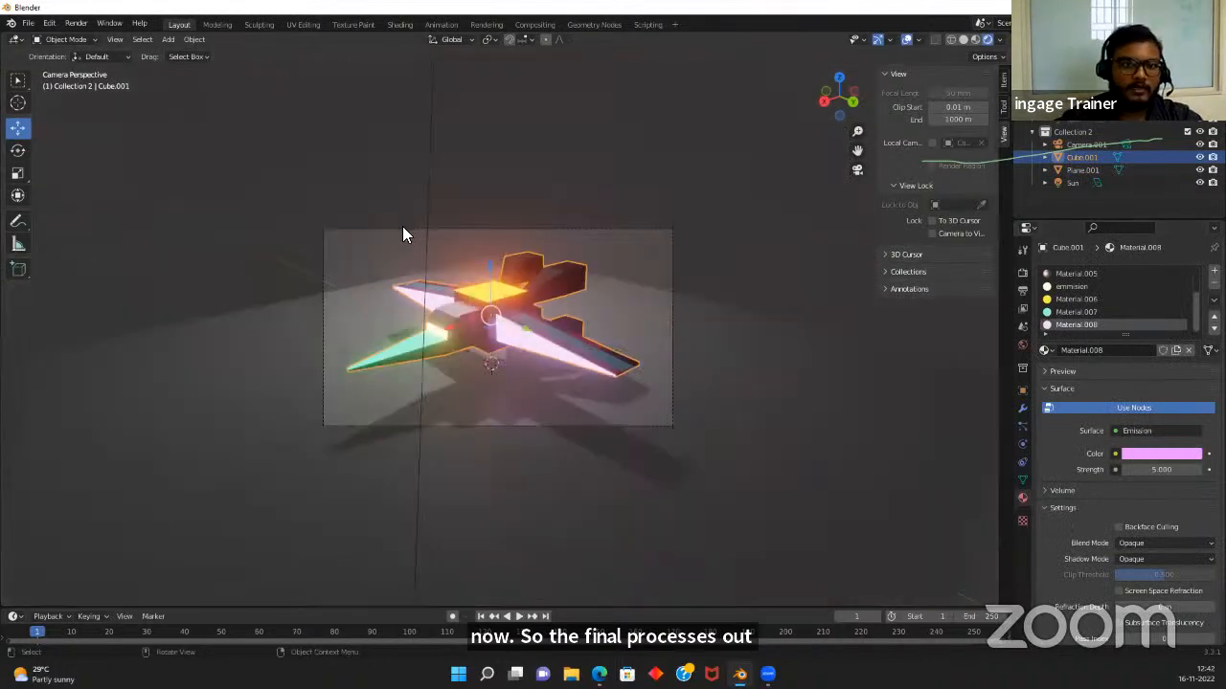
{"action": "scroll", "coordinate": [517, 345], "scroll_direction": "up", "scroll_amount": 4}
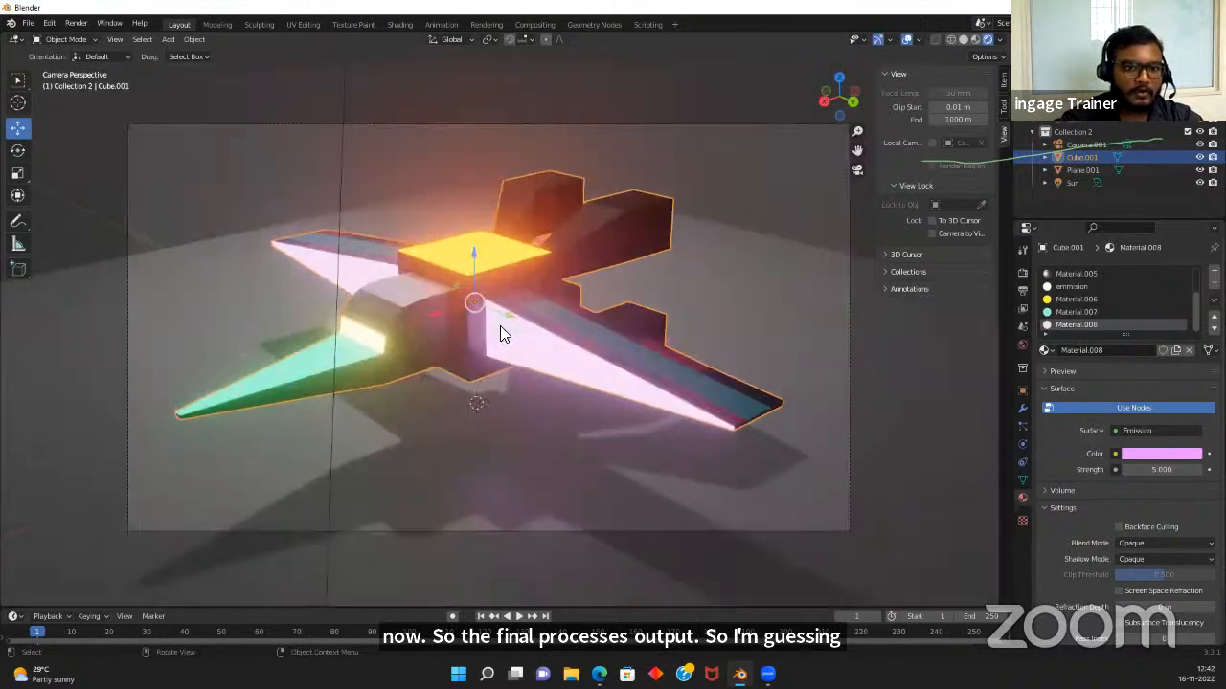
Select the area light above the spaceship and try its power at 0 W and at 20000 W
{"action": "scroll", "coordinate": [433, 113], "scroll_direction": "down", "scroll_amount": 7}
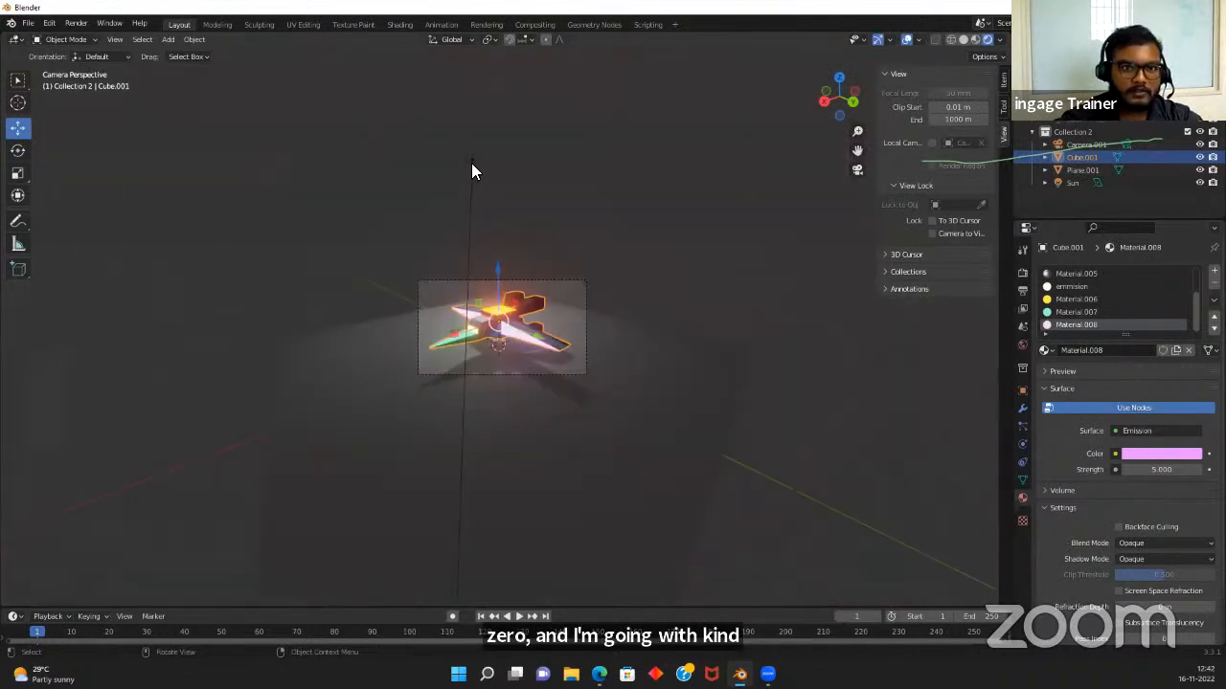
{"action": "left_click", "coordinate": [471, 161]}
{"action": "left_click", "coordinate": [1132, 357]}
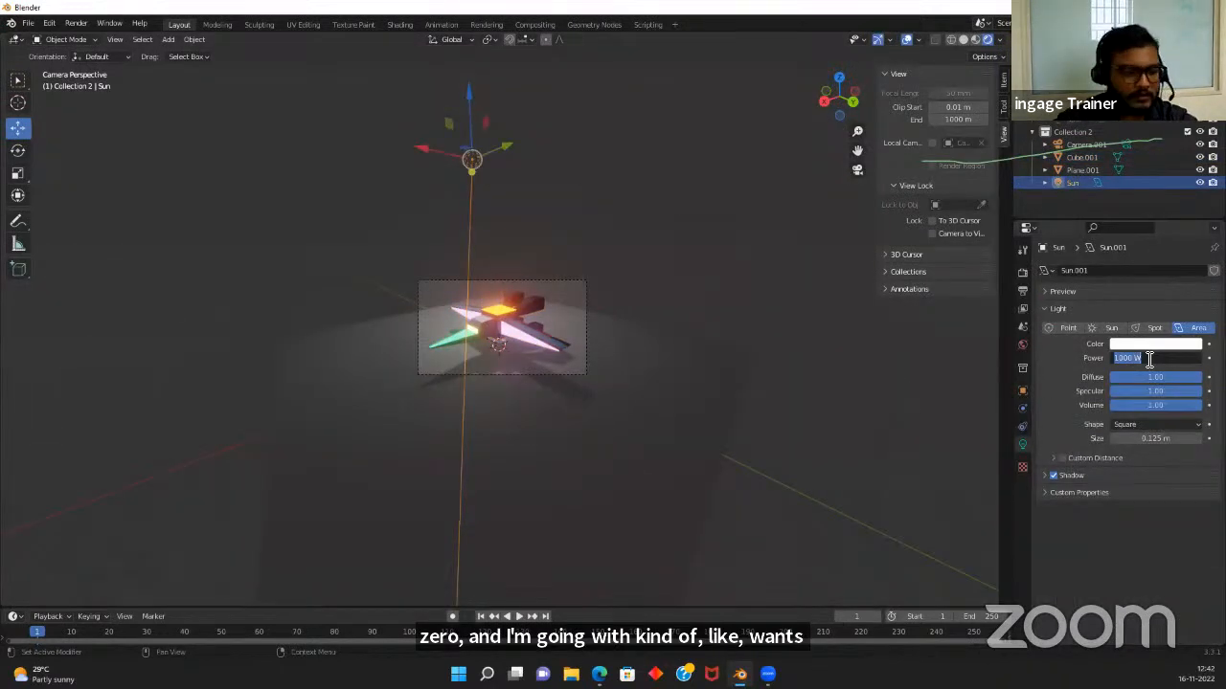
{"action": "type", "text": "0"}
{"action": "key", "text": "Return"}
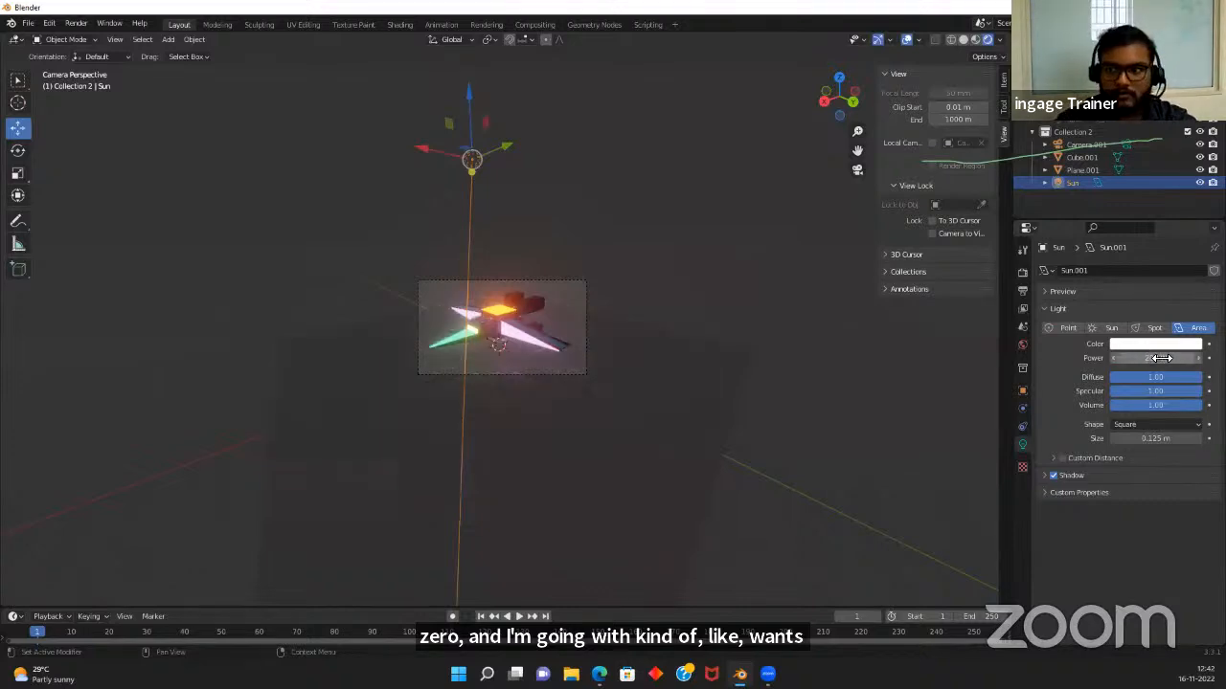
{"action": "left_click", "coordinate": [1158, 358]}
{"action": "type", "text": "20000"}
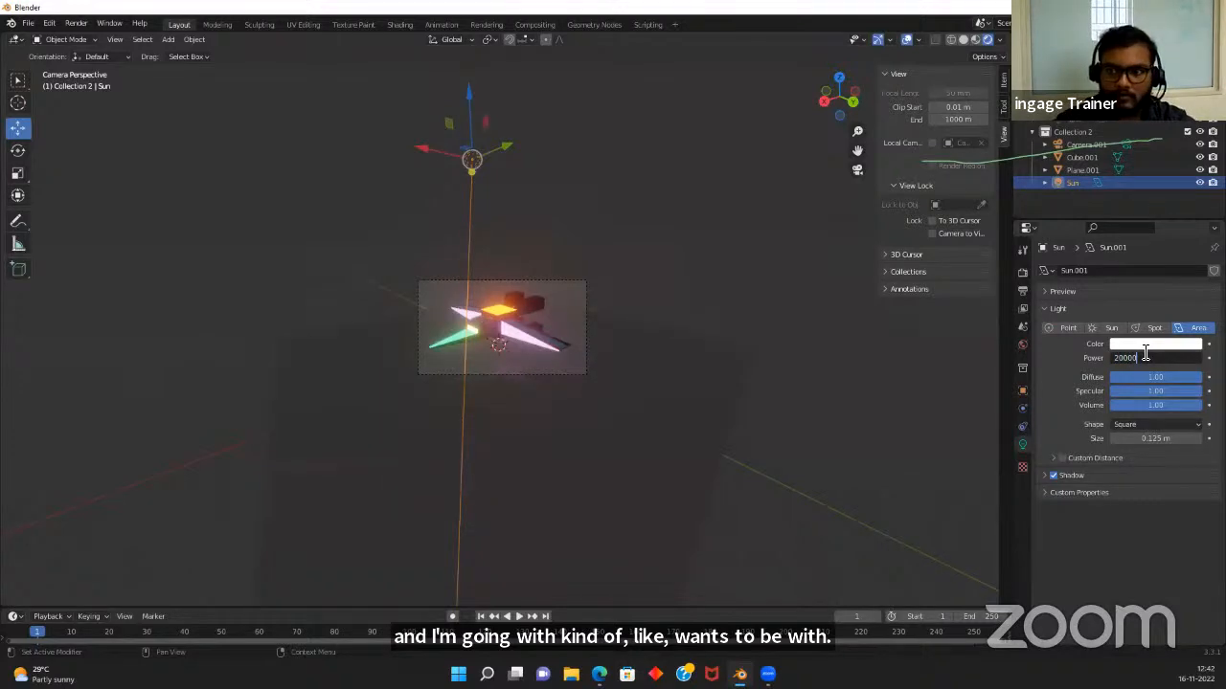
{"action": "key", "text": "Return"}
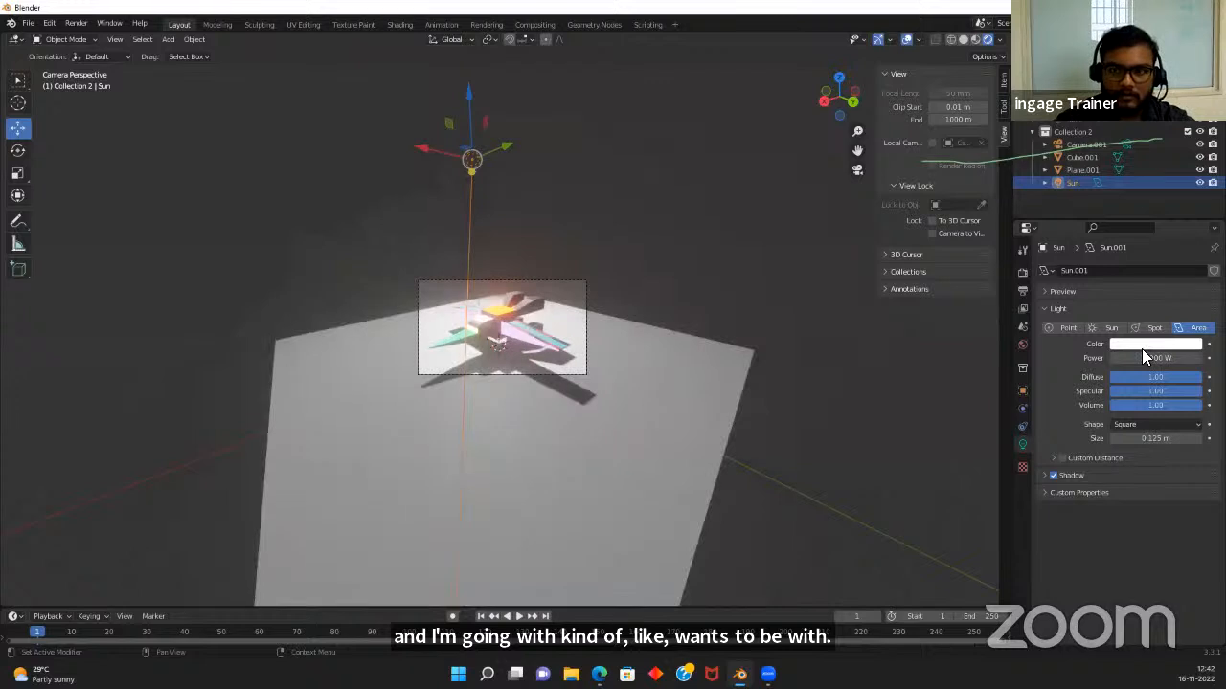
Set the area light's power to 1100 W and check the lighting on the spaceship
{"action": "left_click", "coordinate": [1142, 352]}
{"action": "type", "text": "1"}
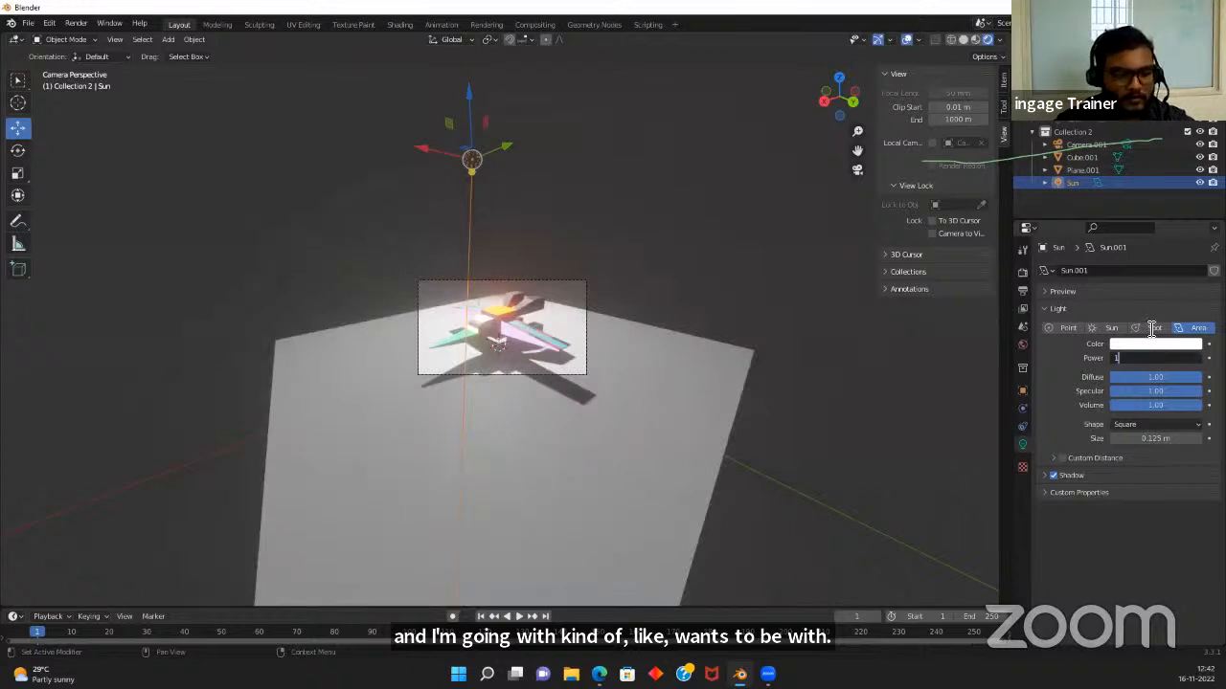
{"action": "type", "text": "100"}
{"action": "key", "text": "Return"}
{"action": "scroll", "coordinate": [542, 287], "scroll_direction": "up", "scroll_amount": 6}
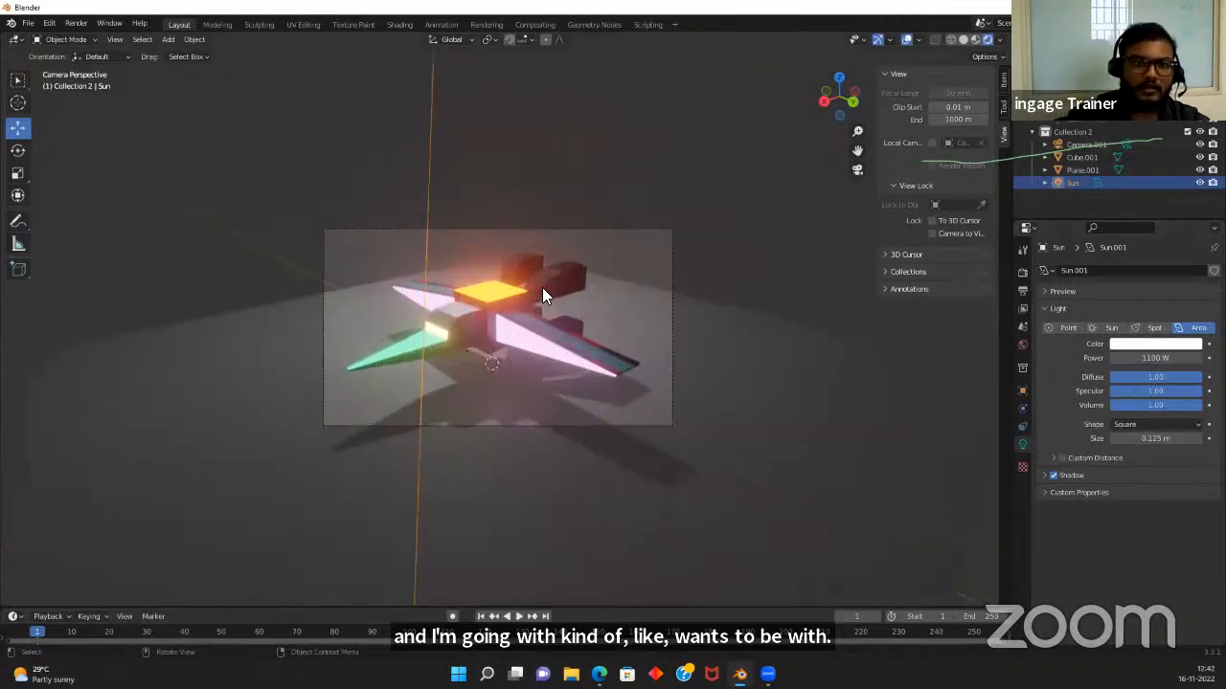
{"action": "scroll", "coordinate": [586, 431], "scroll_direction": "down", "scroll_amount": 2}
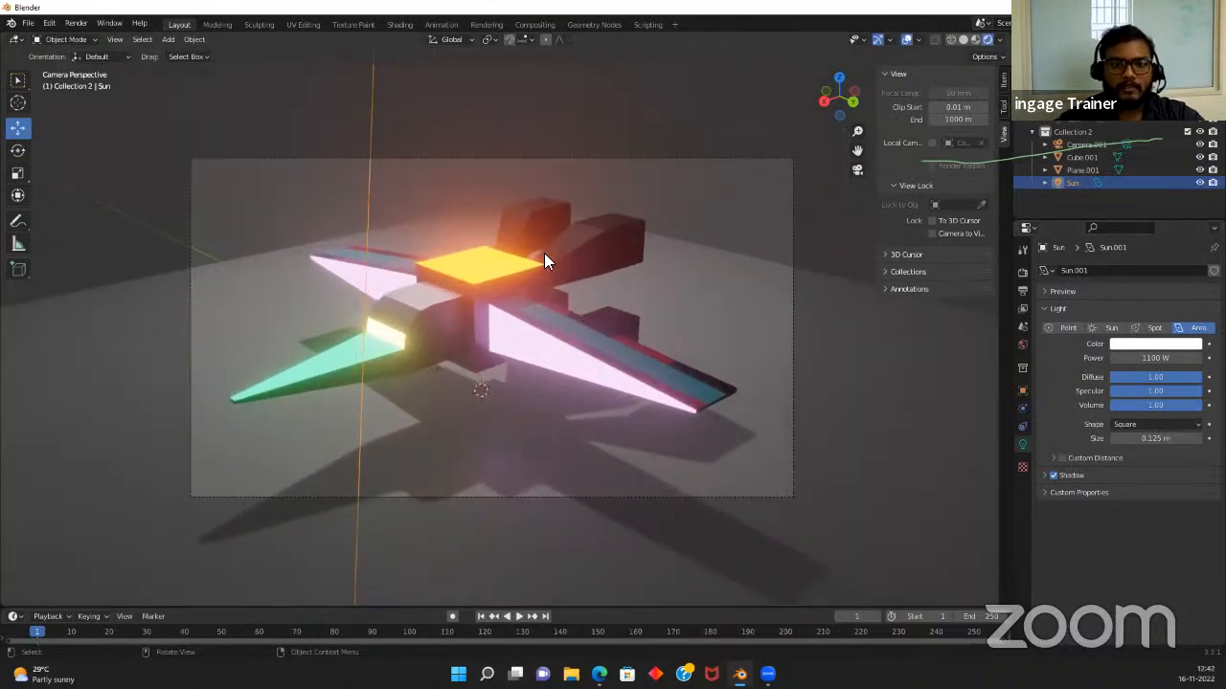
Assign the orange emission Material.006 to the top, outer side and underside faces of the two upper rear thruster blocks
{"action": "left_click", "coordinate": [612, 216]}
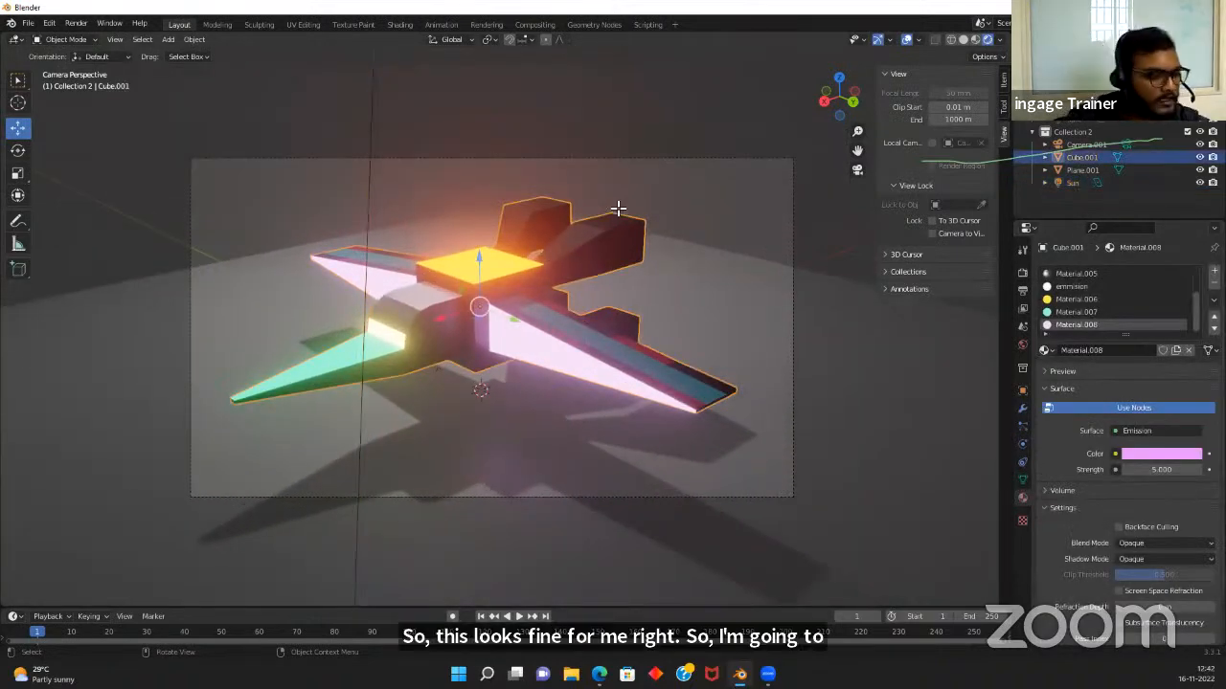
{"action": "key", "text": "Tab"}
{"action": "left_click", "coordinate": [616, 213]}
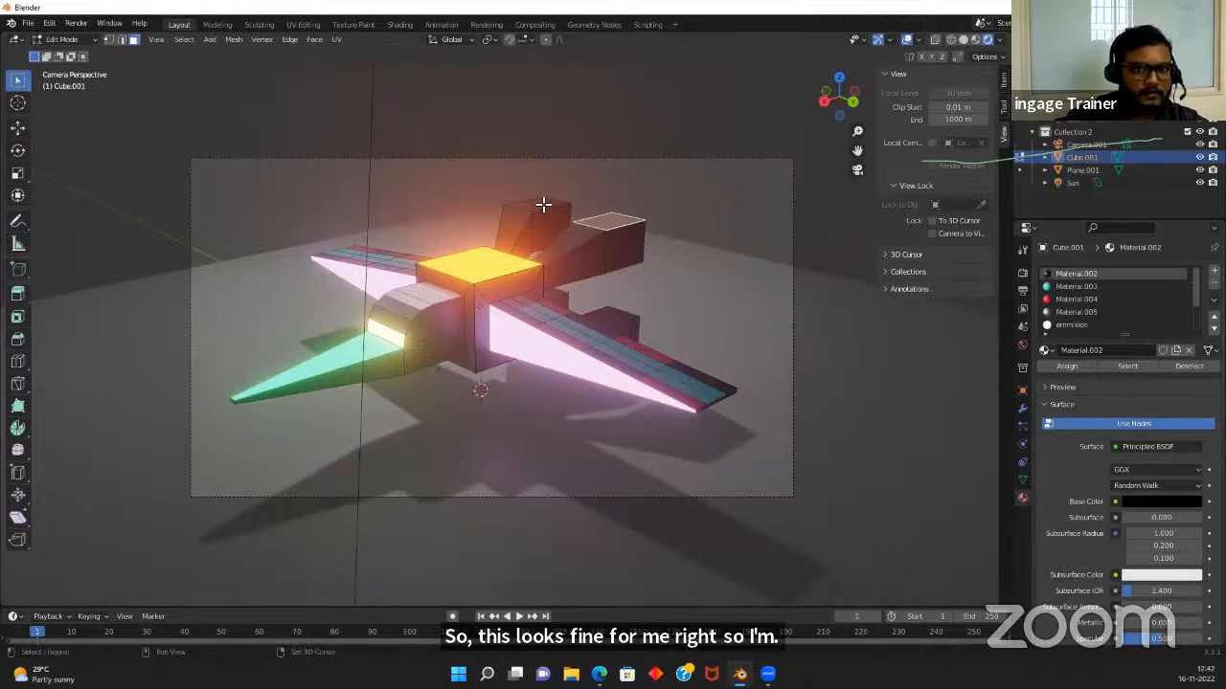
{"action": "left_click", "coordinate": [544, 204], "text": "shift"}
{"action": "left_click", "coordinate": [548, 221], "text": "shift"}
{"action": "left_click", "coordinate": [620, 247], "text": "shift"}
{"action": "middle_click_drag", "start_coordinate": [620, 247], "coordinate": [542, 299]}
{"action": "left_click", "coordinate": [529, 268]}
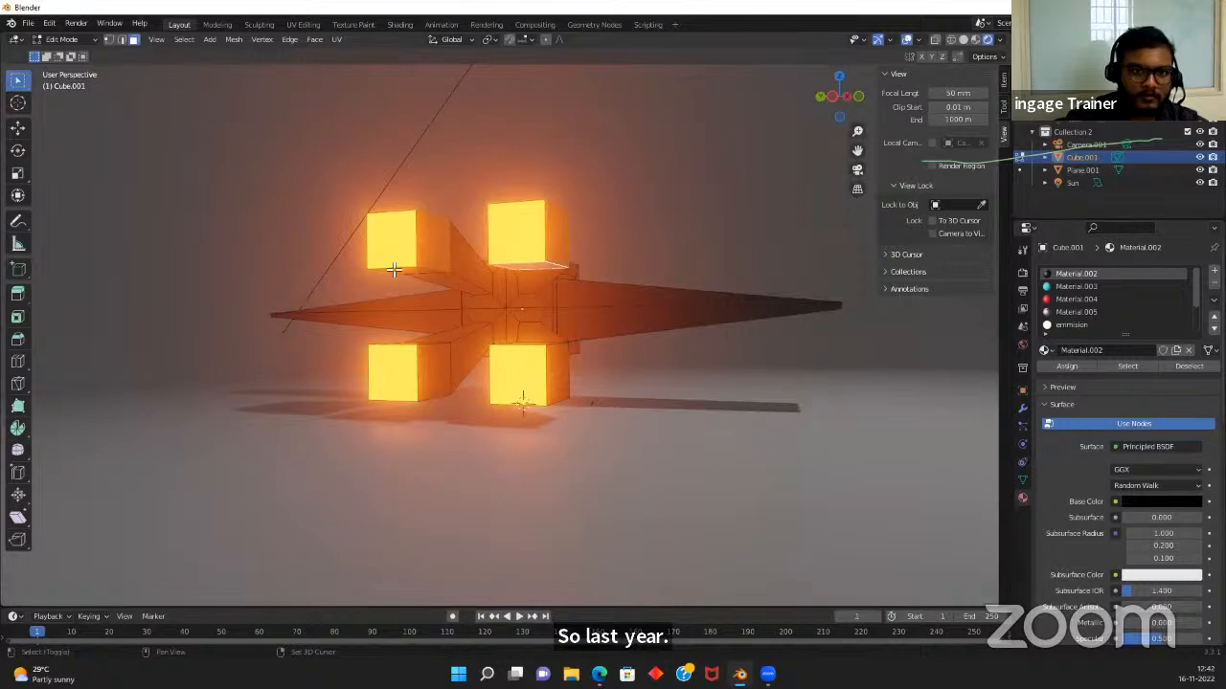
{"action": "left_click", "coordinate": [408, 268]}
{"action": "middle_click_drag", "start_coordinate": [424, 251], "coordinate": [211, 306]}
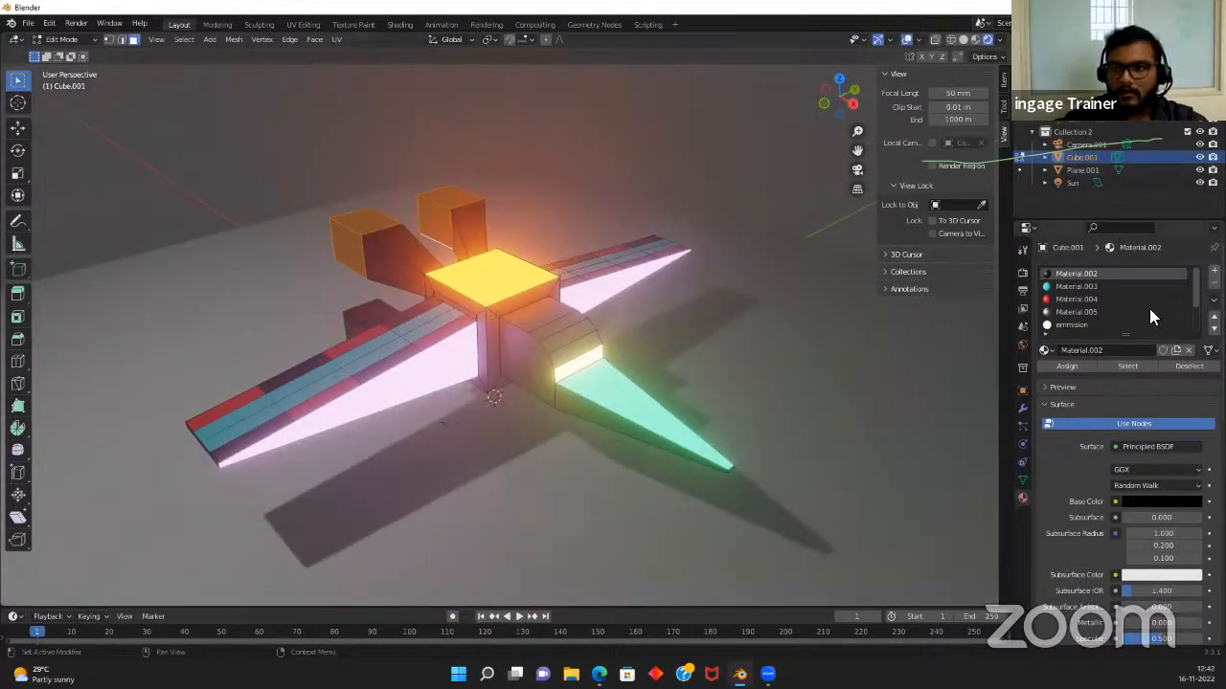
{"action": "scroll", "coordinate": [1144, 306], "scroll_direction": "down", "scroll_amount": 3}
{"action": "left_click", "coordinate": [1068, 300]}
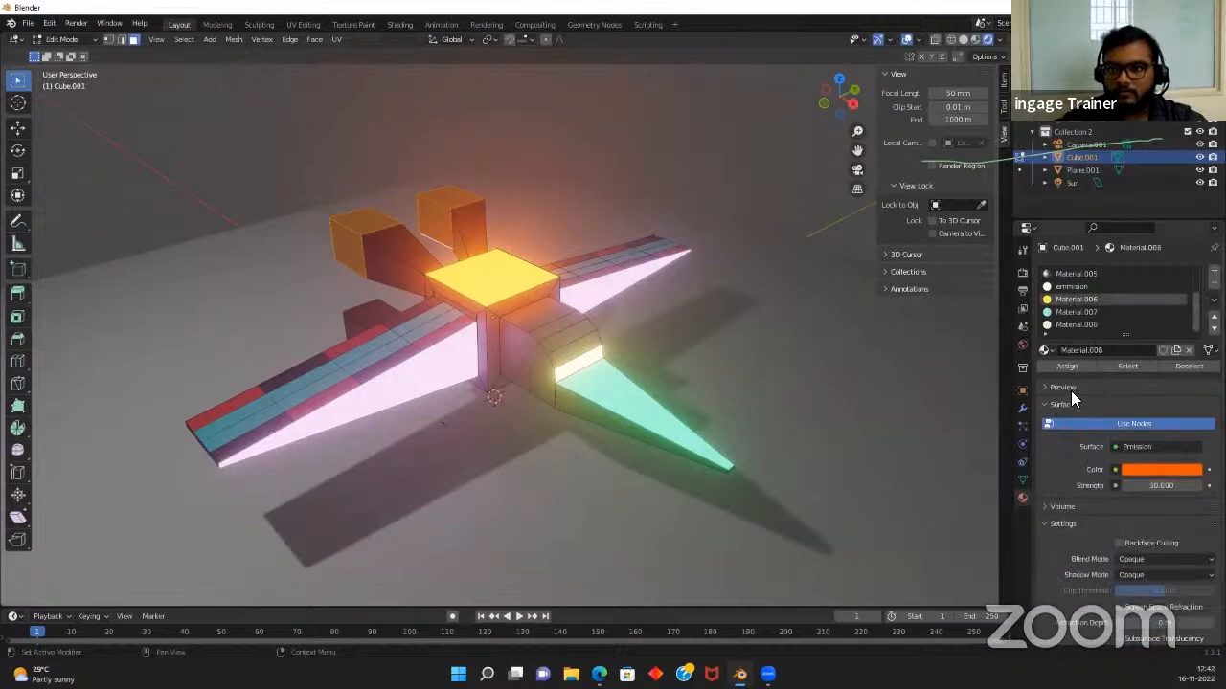
{"action": "left_click", "coordinate": [1063, 368]}
Try assigning Material.006 to the sloped faces connecting the upper thruster blocks to the hull as well
{"action": "middle_click_drag", "start_coordinate": [657, 322], "coordinate": [654, 406]}
{"action": "left_click", "coordinate": [588, 257], "text": "shift"}
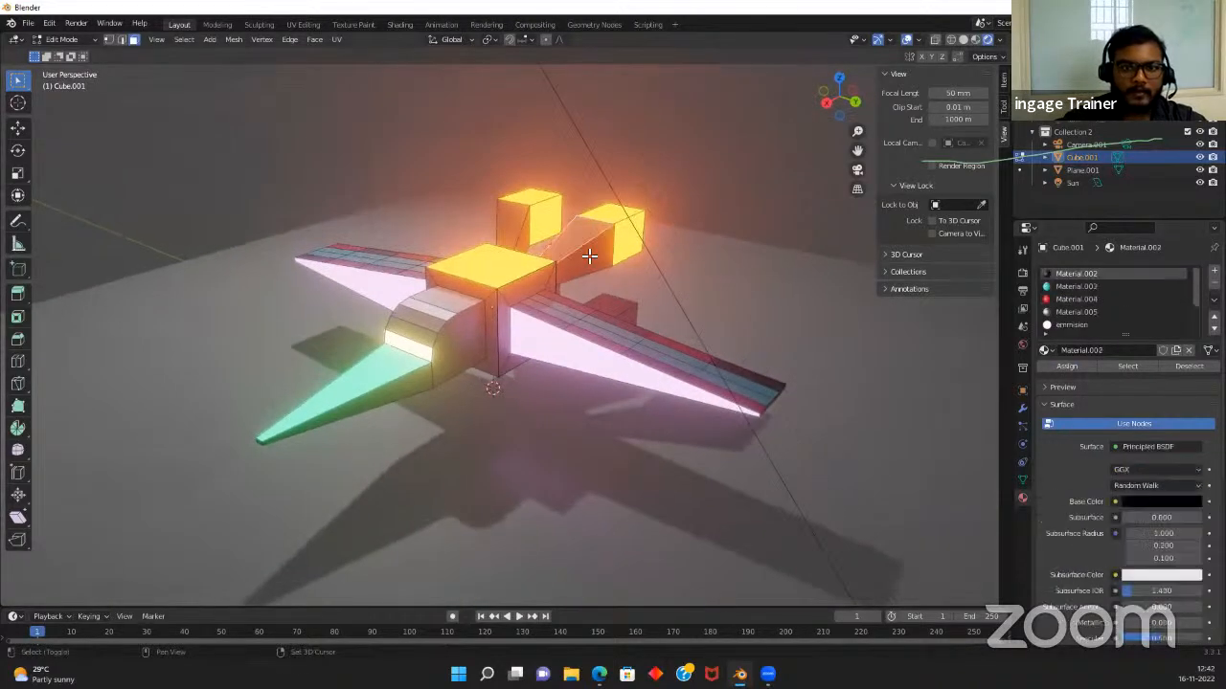
{"action": "left_click", "coordinate": [516, 229]}
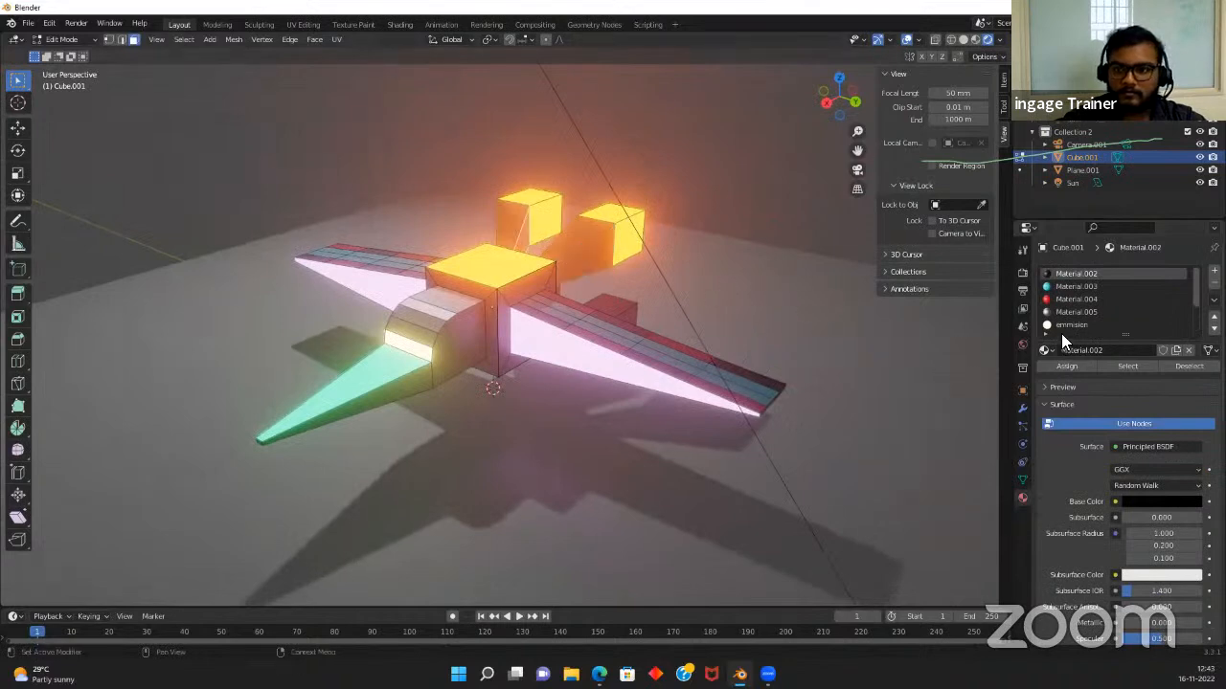
{"action": "scroll", "coordinate": [1073, 316], "scroll_direction": "down", "scroll_amount": 3}
{"action": "left_click", "coordinate": [1072, 299]}
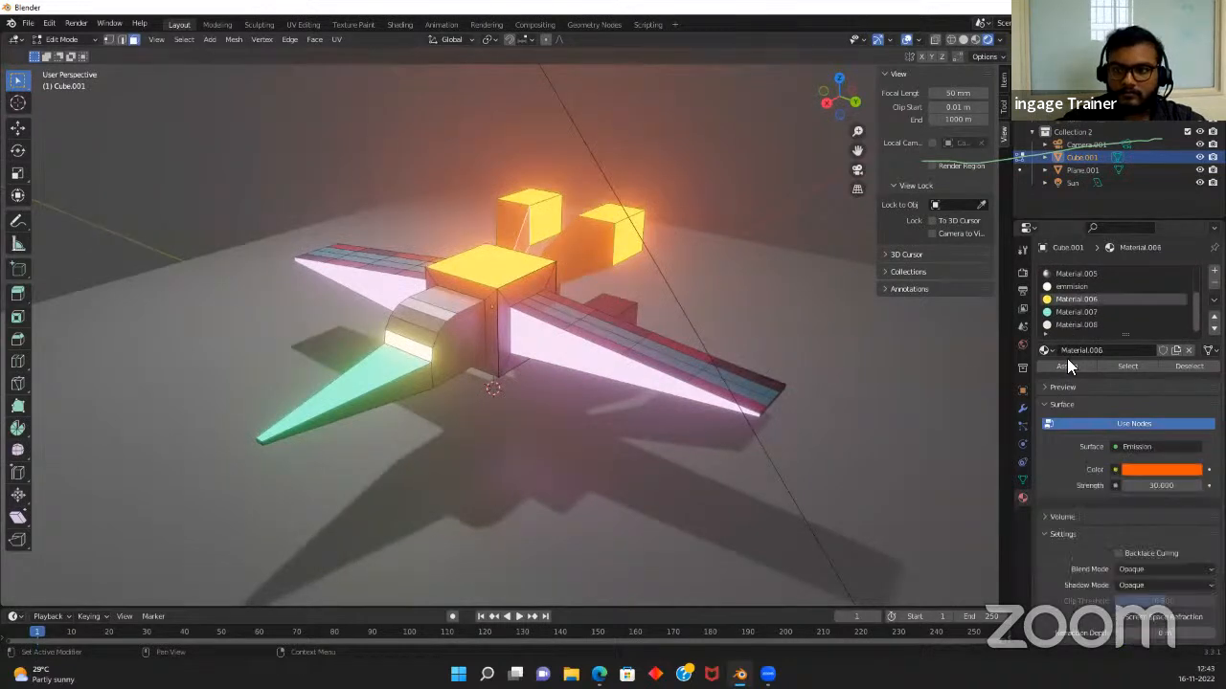
{"action": "left_click", "coordinate": [1065, 362]}
{"action": "key", "text": "KP_0"}
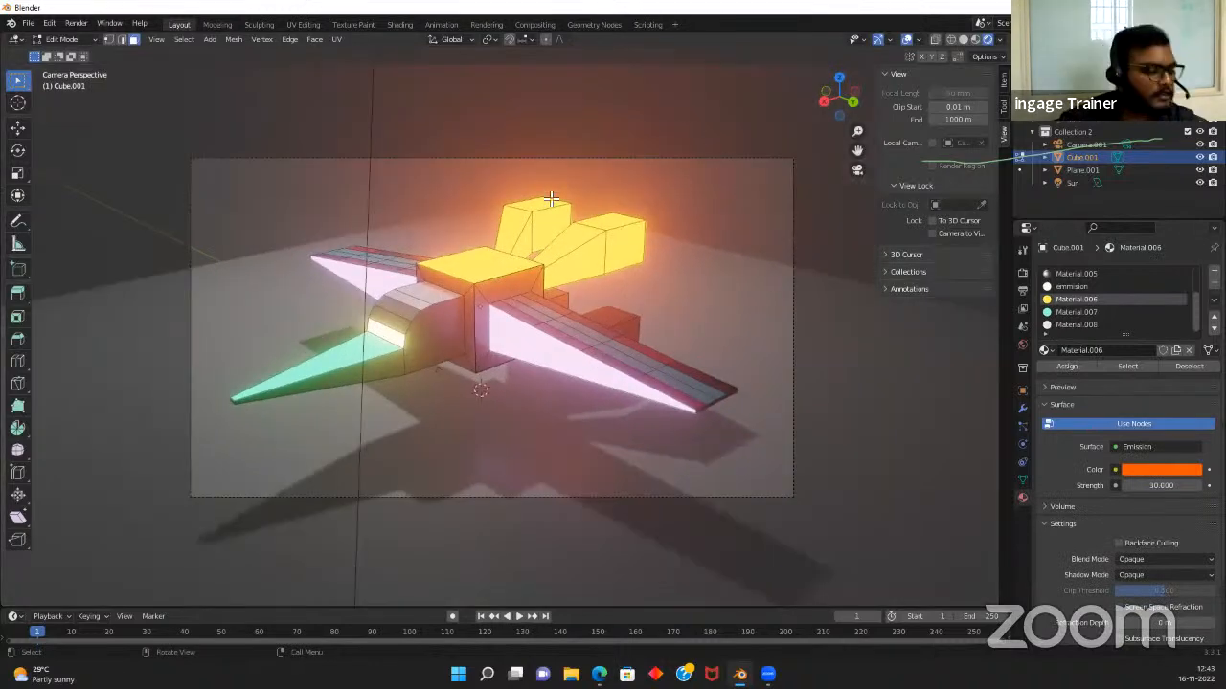
Undo the assignment of Material.006 to the sloped thruster faces
{"action": "key", "text": "Tab"}
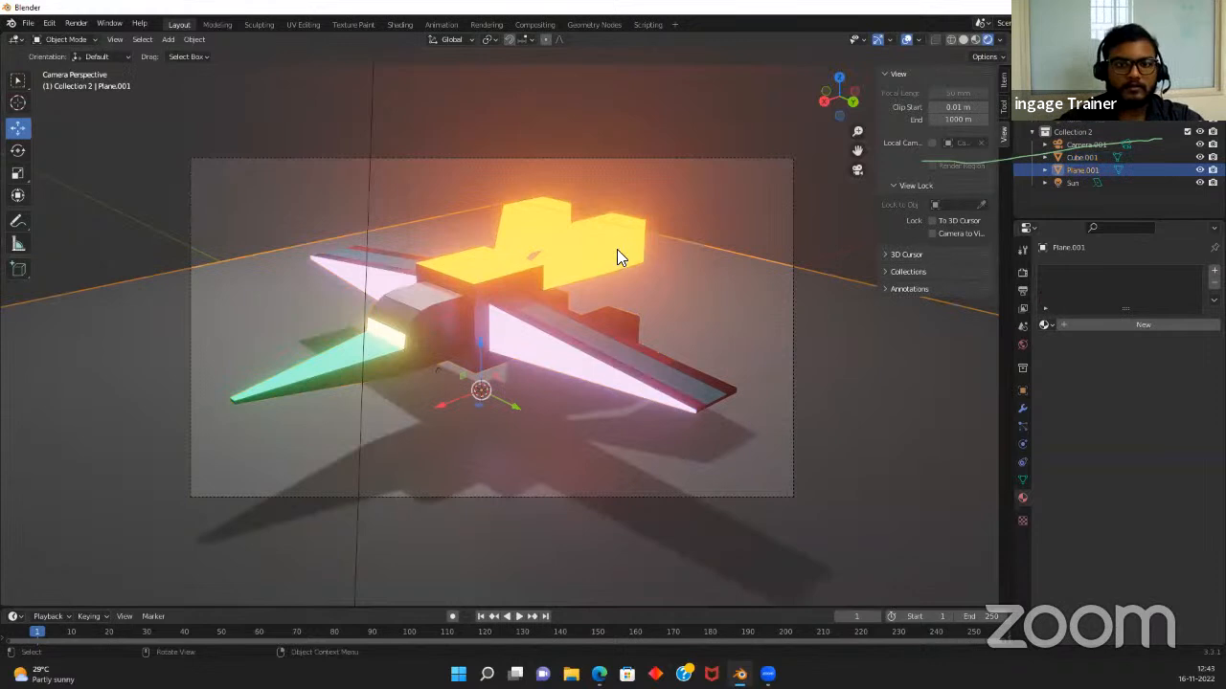
{"action": "key", "text": "Tab"}
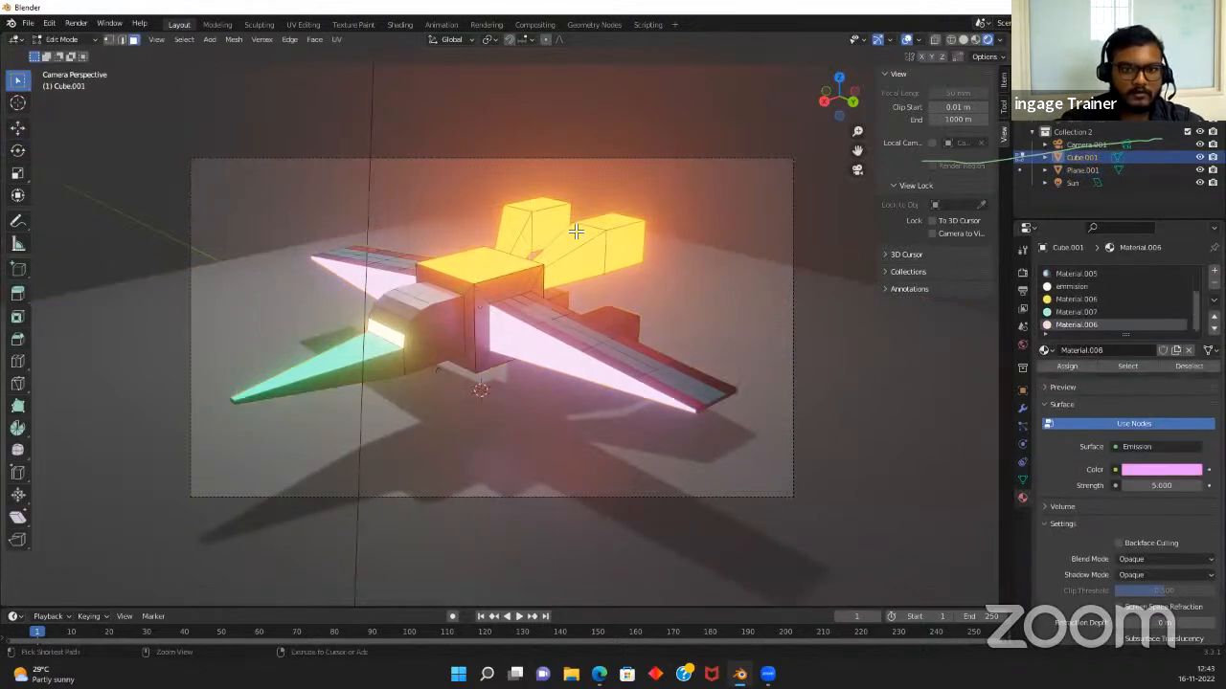
{"action": "key", "text": "ctrl+z"}
{"action": "key", "text": "ctrl+z"}
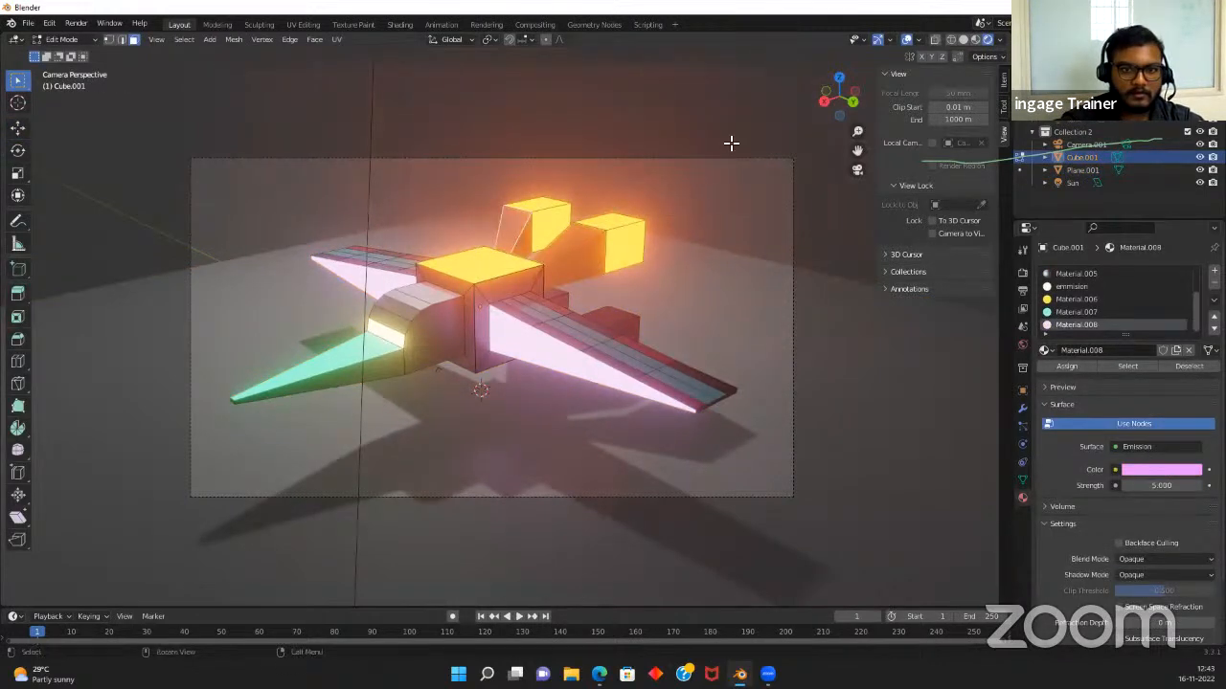
Deselect the mesh faces, return to Object Mode and view the spaceship through the camera
{"action": "left_click", "coordinate": [732, 144]}
{"action": "key", "text": "Tab"}
{"action": "middle_click_drag", "start_coordinate": [669, 389], "coordinate": [638, 381]}
{"action": "key", "text": "KP_0"}
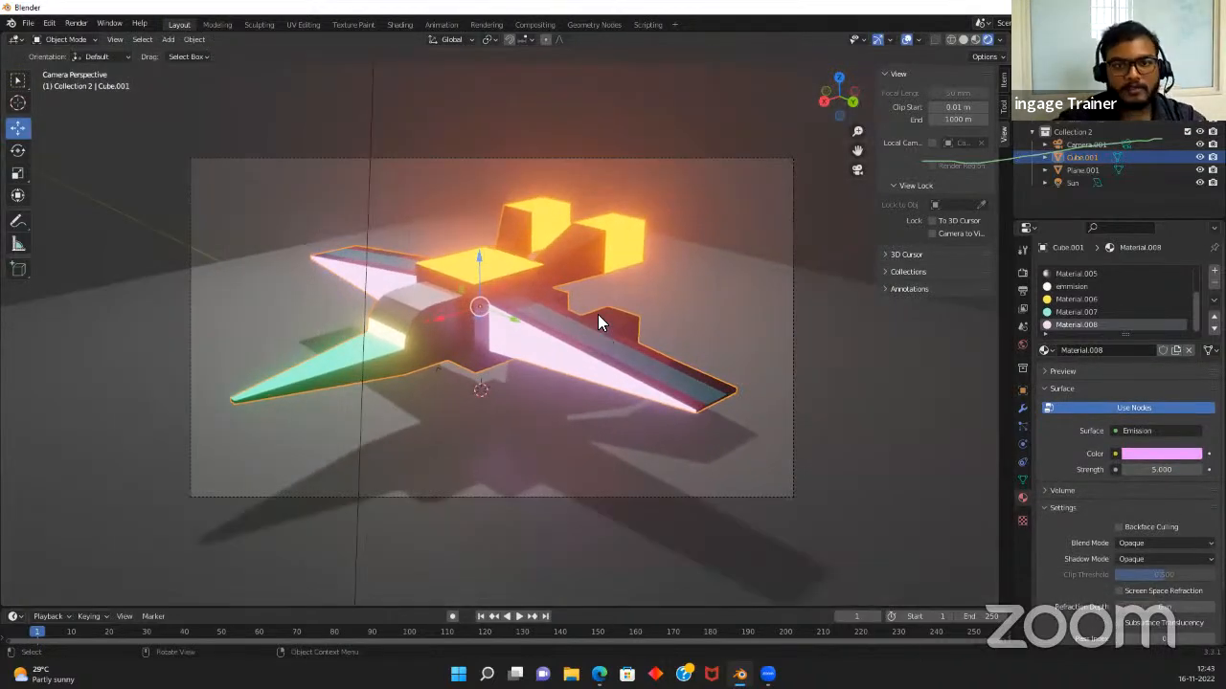
{"action": "scroll", "coordinate": [597, 324], "scroll_direction": "up", "scroll_amount": 2}
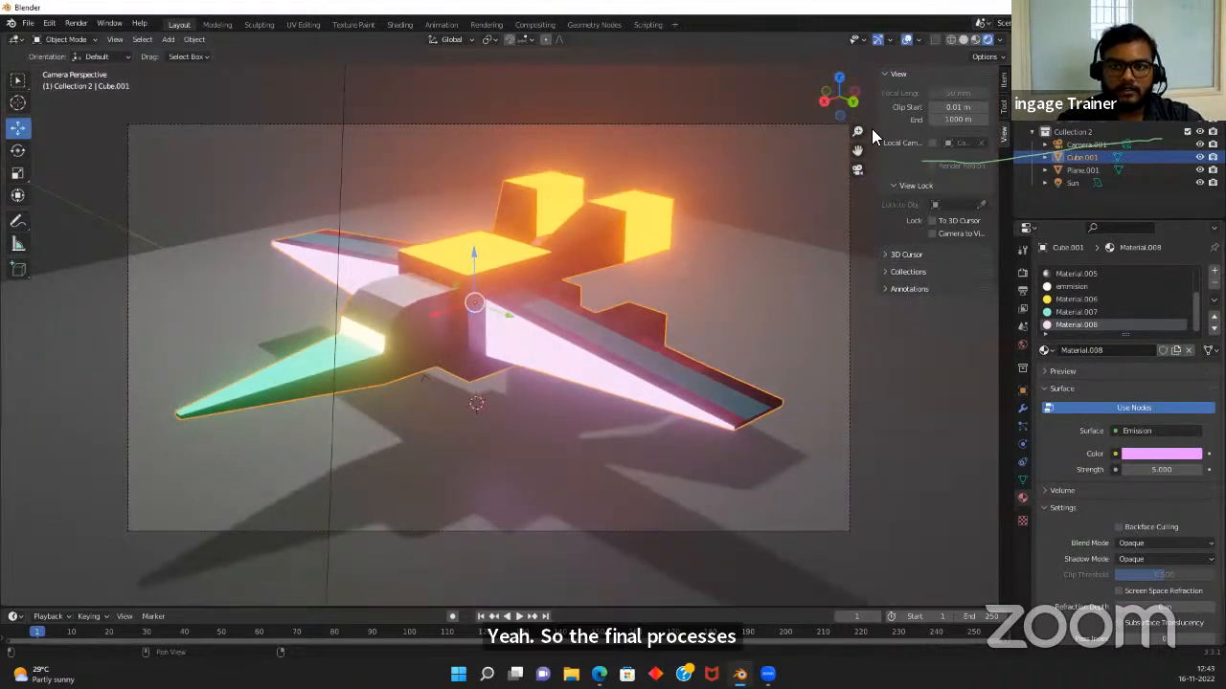
Hide the viewport's sidebar and check the spaceship's framing in the camera view
{"action": "key", "text": "n"}
{"action": "scroll", "coordinate": [660, 371], "scroll_direction": "down", "scroll_amount": 3}
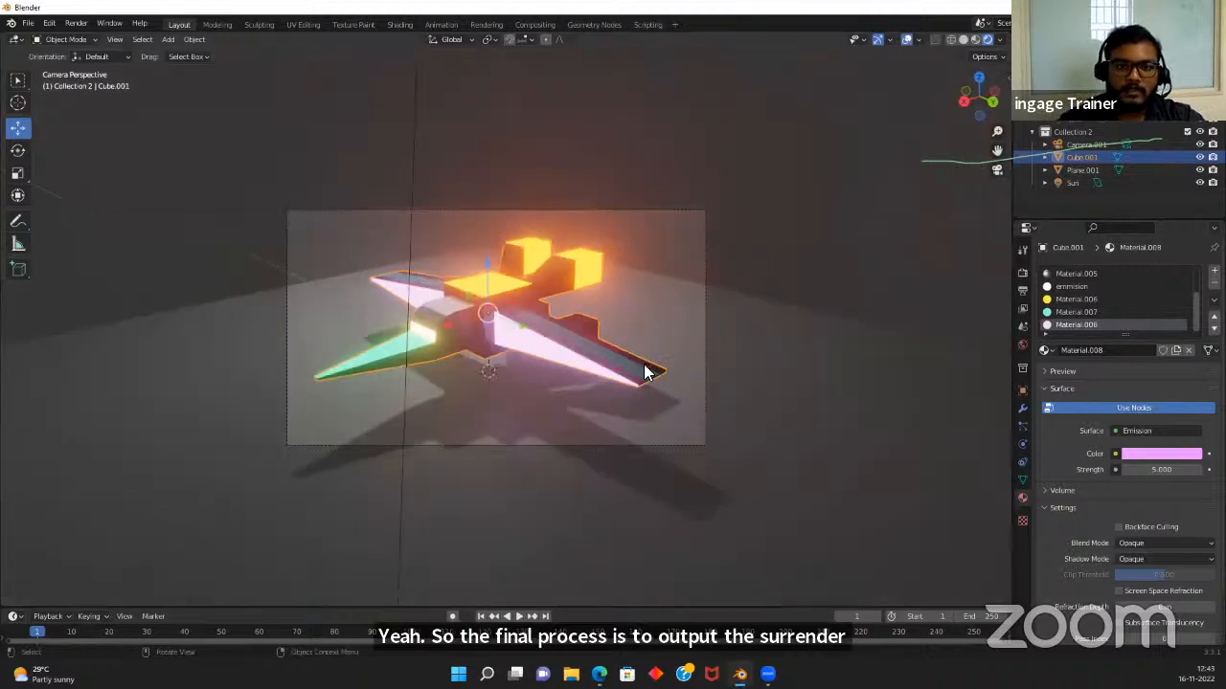
{"action": "scroll", "coordinate": [651, 373], "scroll_direction": "up", "scroll_amount": 4}
{"action": "scroll", "coordinate": [637, 364], "scroll_direction": "down", "scroll_amount": 3}
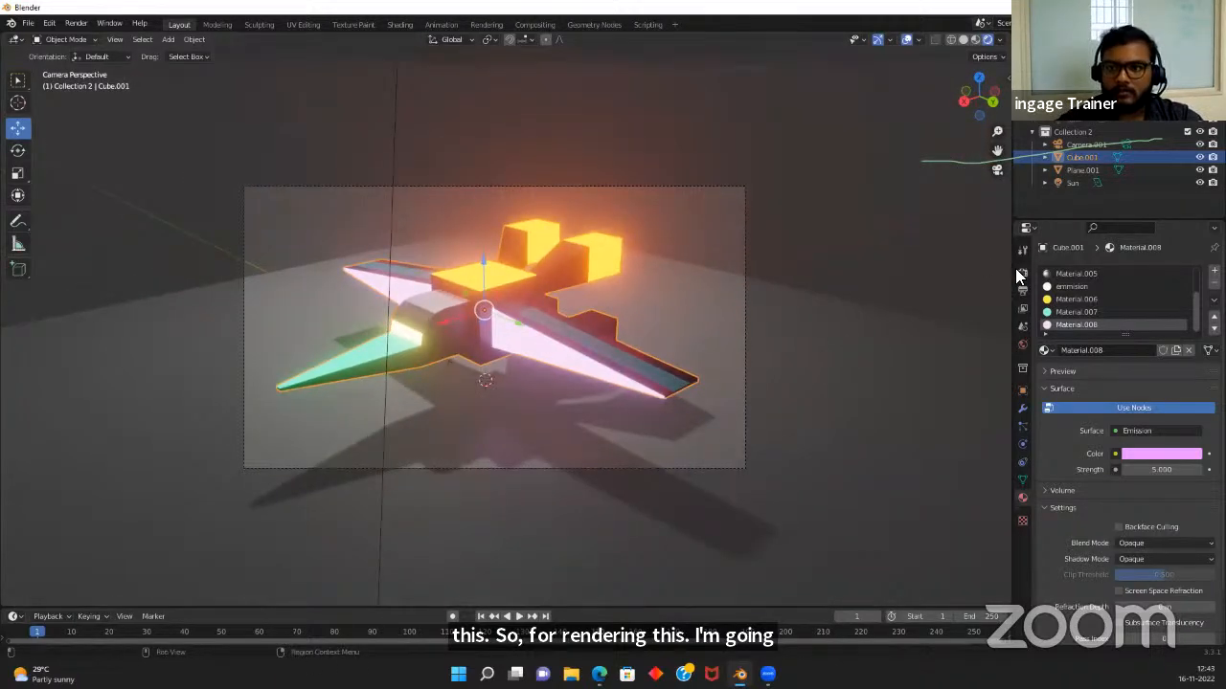
Try the Very Low Contrast and Medium High Contrast looks in the scene's color management and settle on Very High Contrast
{"action": "left_click", "coordinate": [1020, 273]}
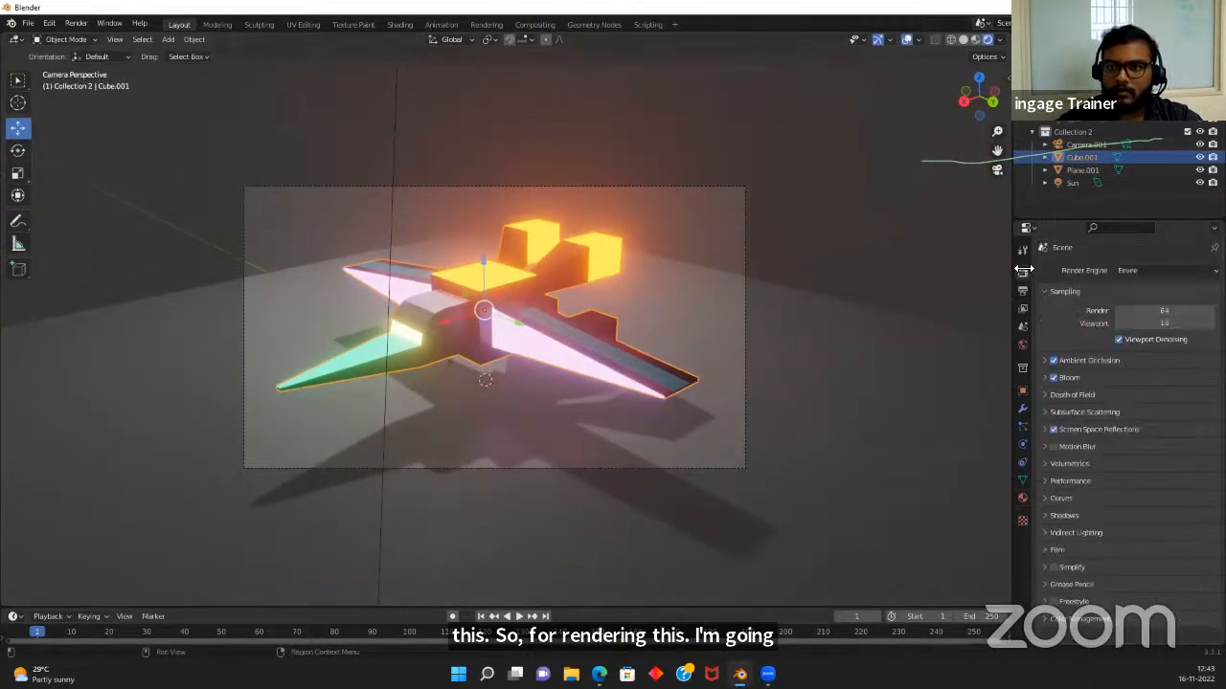
{"action": "left_click", "coordinate": [1077, 621]}
{"action": "scroll", "coordinate": [1082, 613], "scroll_direction": "down", "scroll_amount": 3}
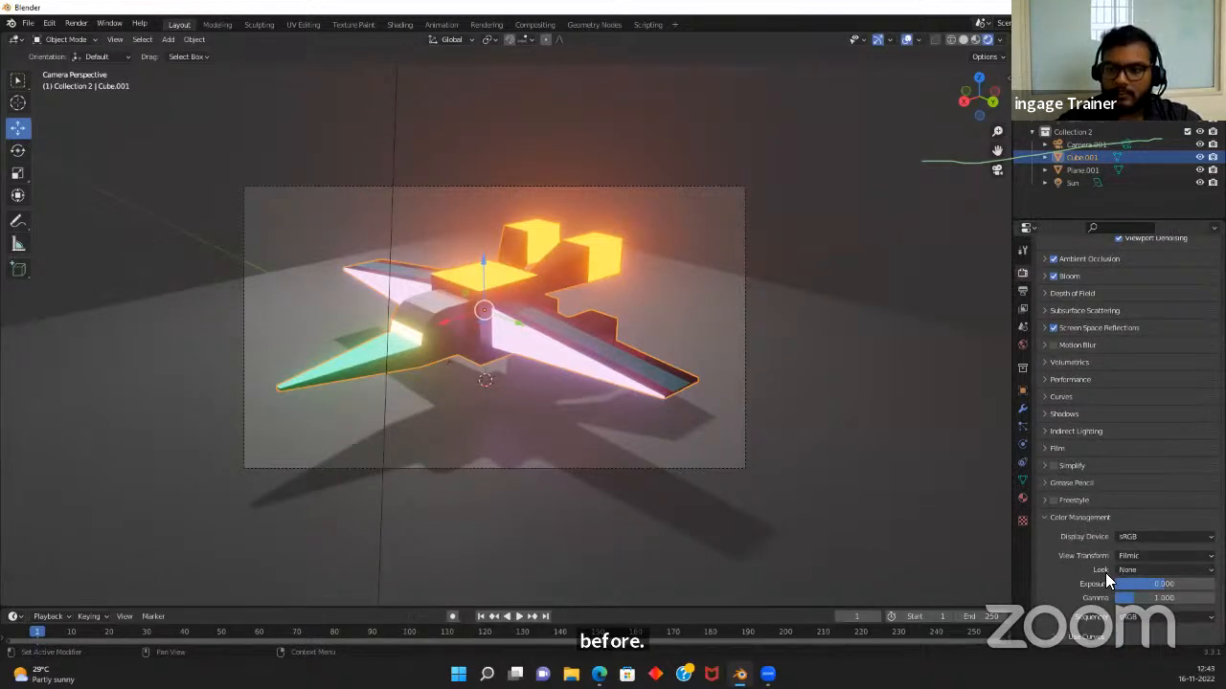
{"action": "left_click", "coordinate": [1147, 568]}
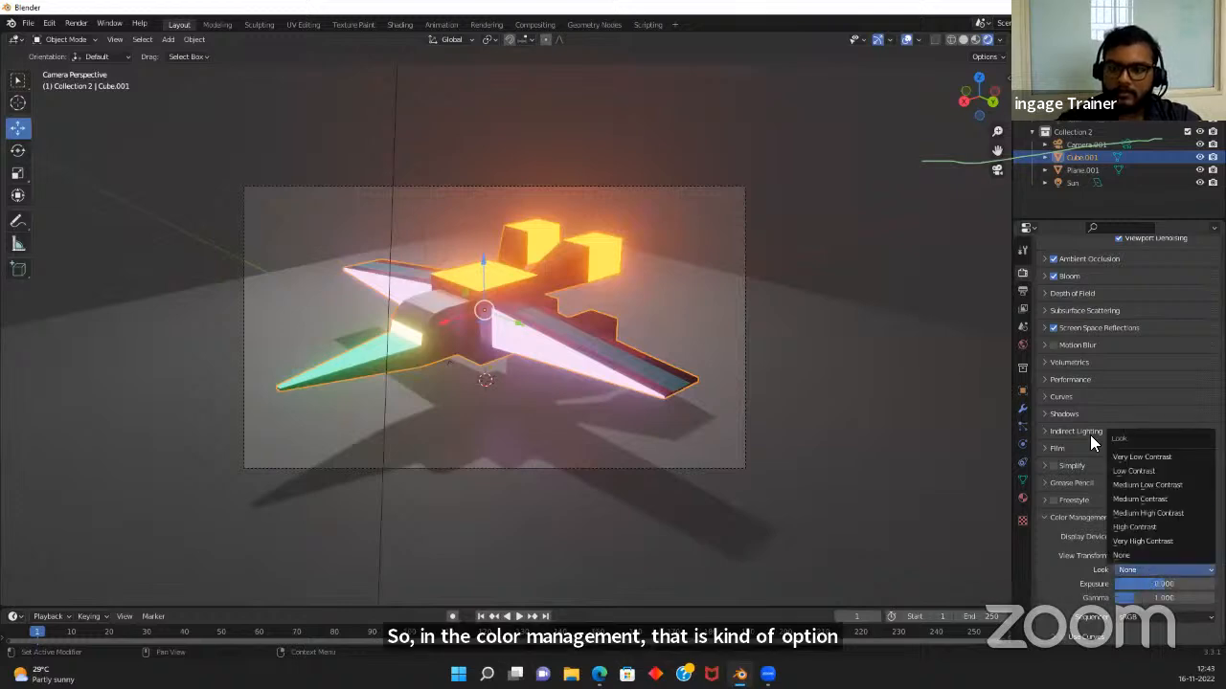
{"action": "left_click", "coordinate": [1147, 456]}
{"action": "left_click", "coordinate": [1157, 570]}
{"action": "left_click", "coordinate": [1139, 513]}
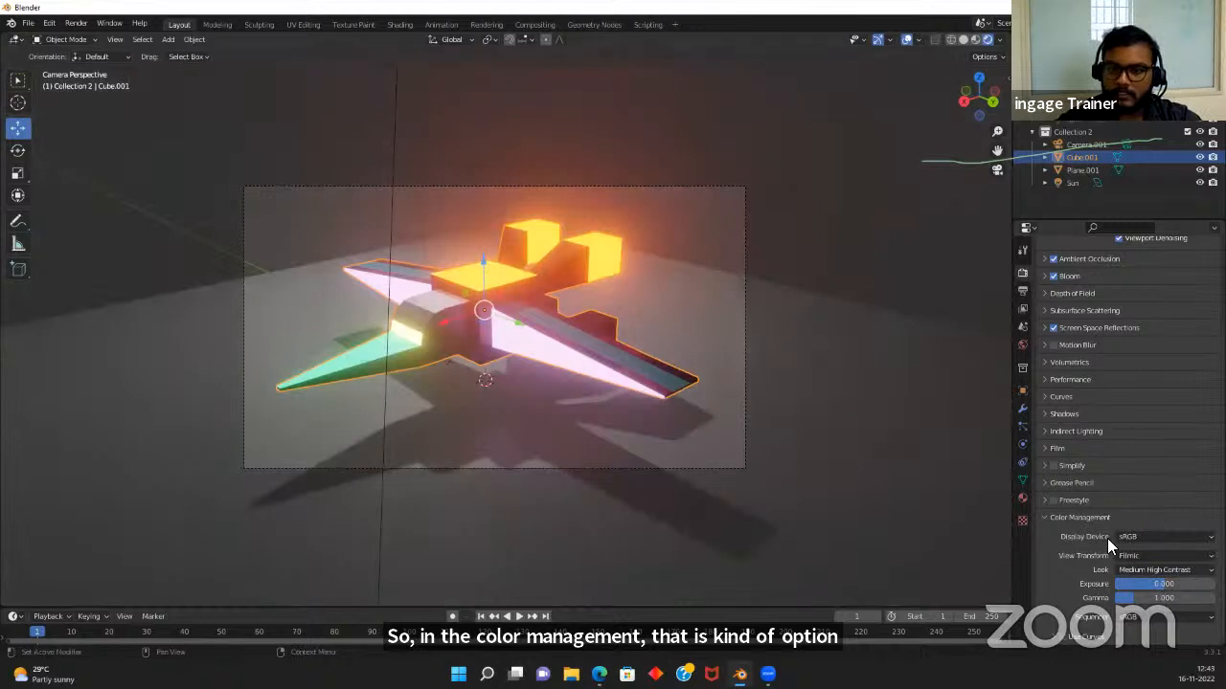
{"action": "left_click", "coordinate": [1128, 569]}
{"action": "left_click", "coordinate": [1141, 543]}
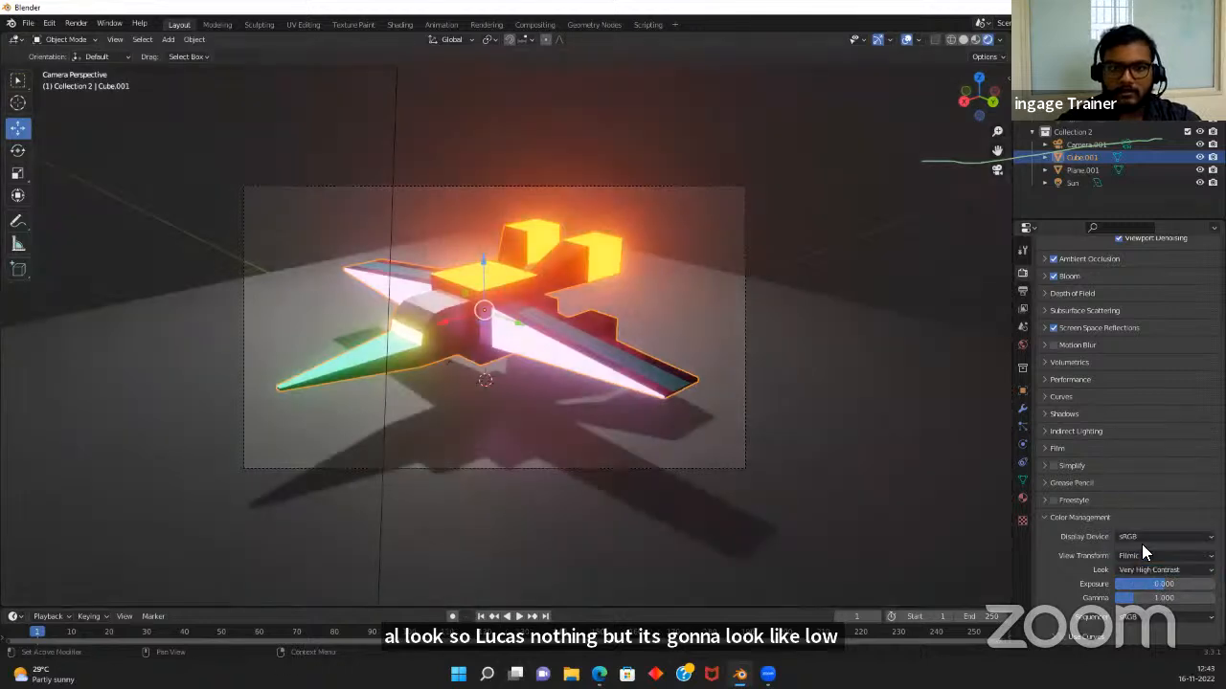
Give the ground plane under the spaceship a new material with a black base color
{"action": "scroll", "coordinate": [607, 339], "scroll_direction": "up", "scroll_amount": 3}
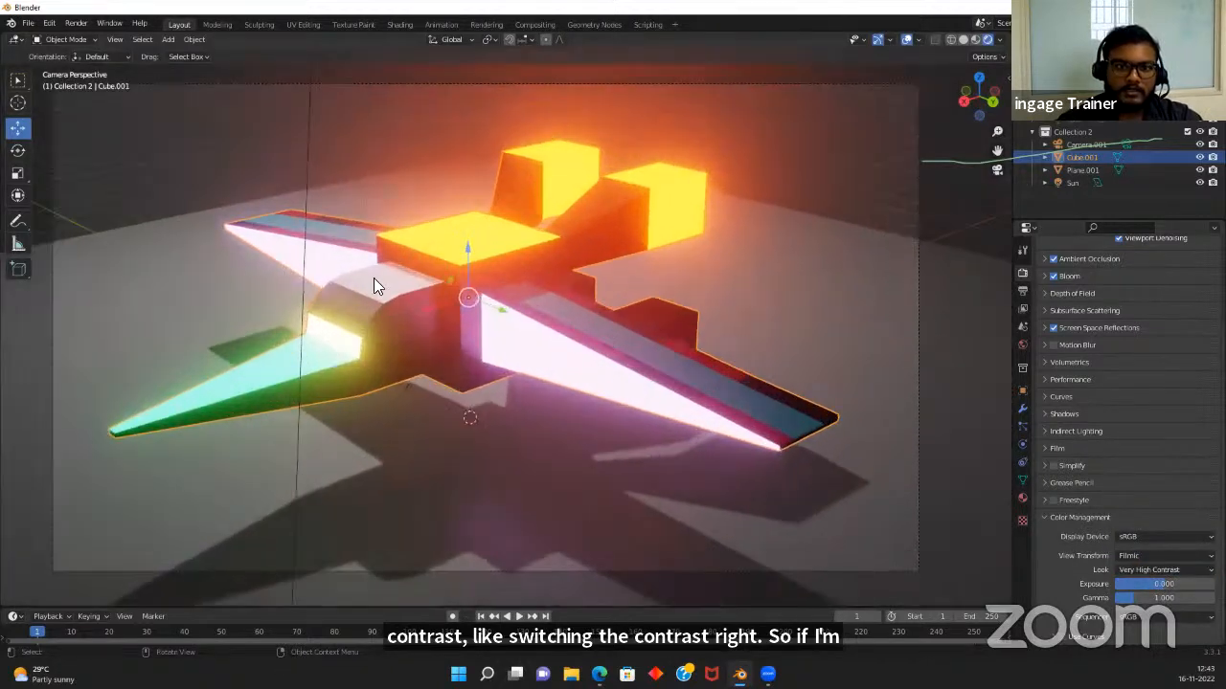
{"action": "scroll", "coordinate": [803, 340], "scroll_direction": "down", "scroll_amount": 4}
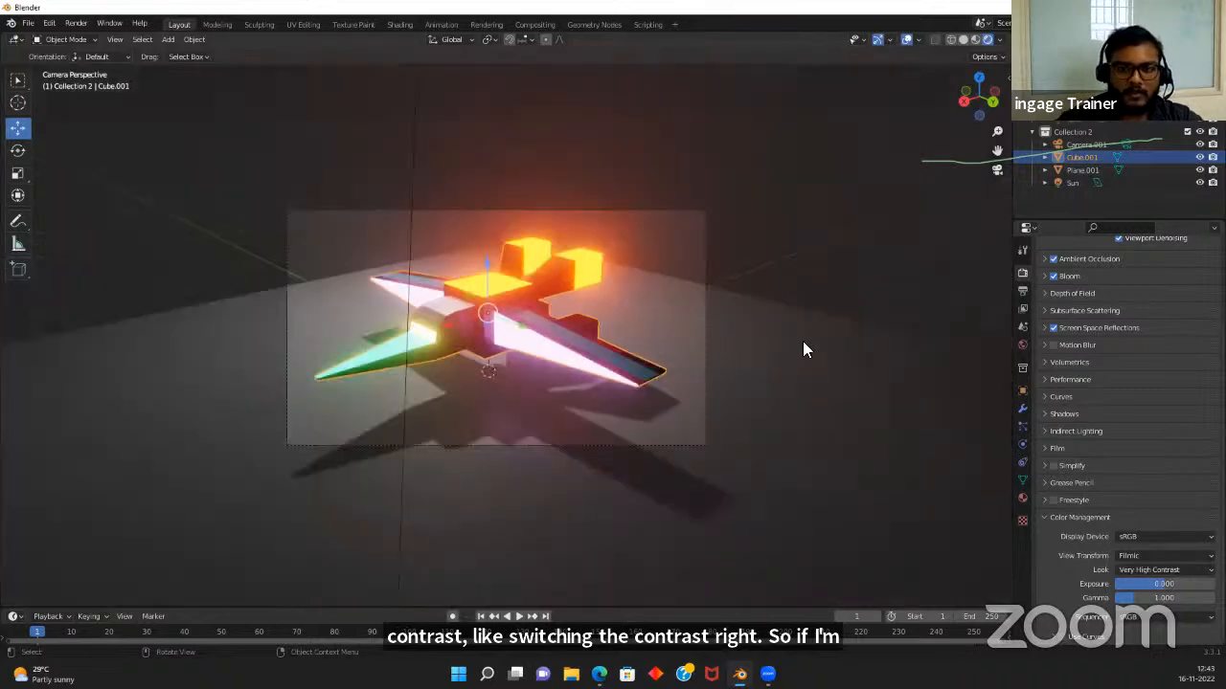
{"action": "scroll", "coordinate": [720, 300], "scroll_direction": "up", "scroll_amount": 4}
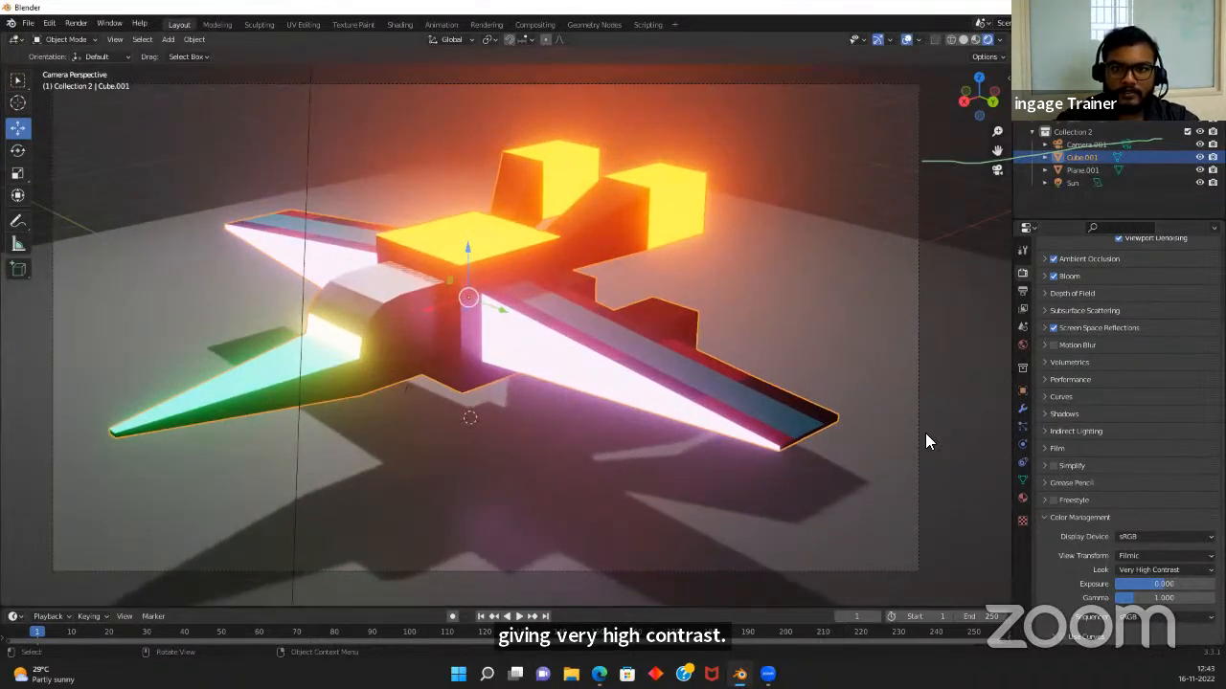
{"action": "scroll", "coordinate": [747, 459], "scroll_direction": "down", "scroll_amount": 5}
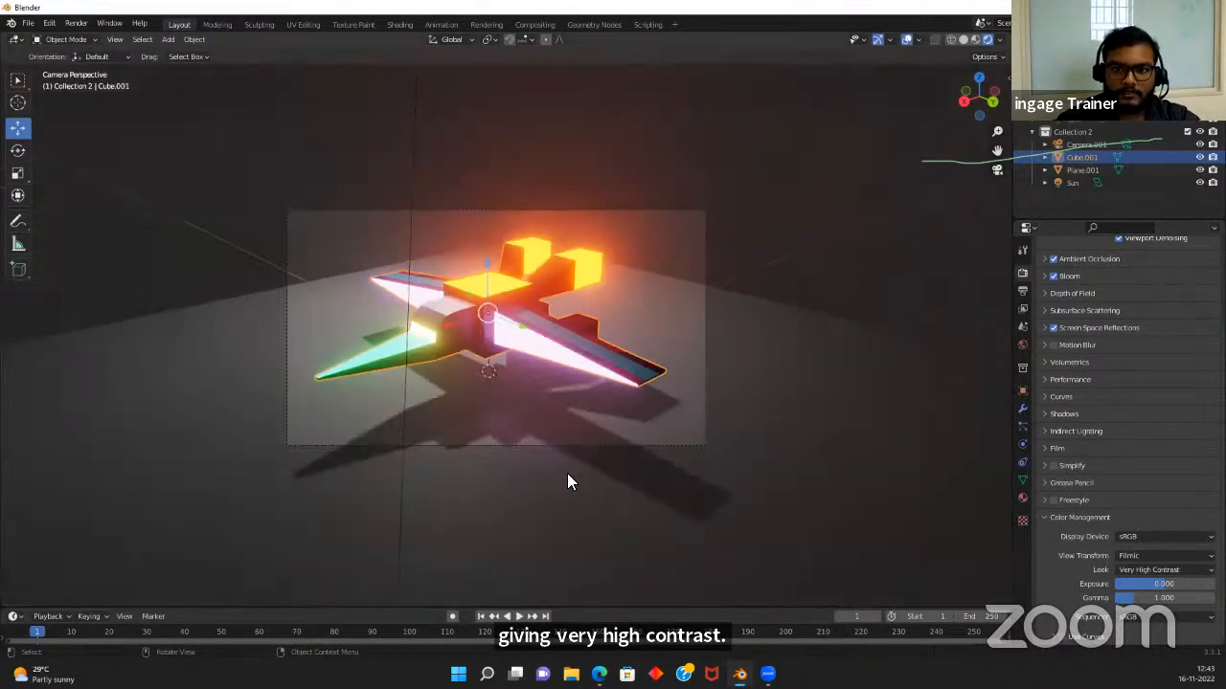
{"action": "left_click", "coordinate": [658, 484]}
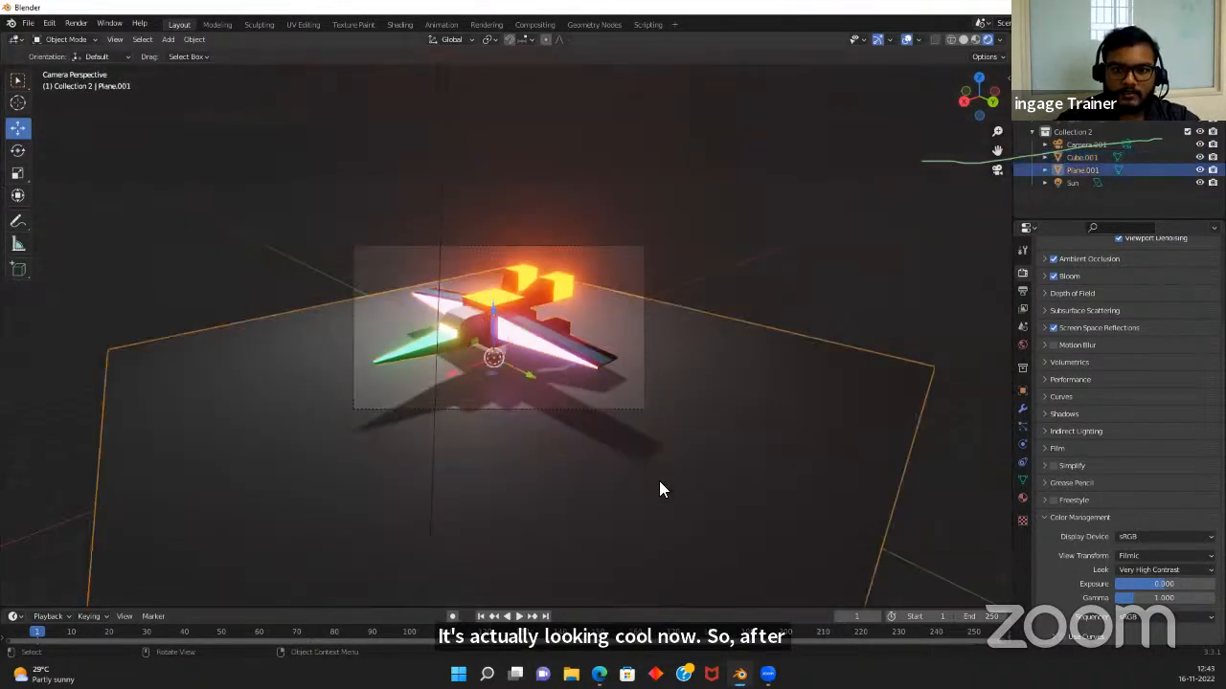
{"action": "left_click", "coordinate": [1021, 496]}
{"action": "left_click", "coordinate": [1128, 327]}
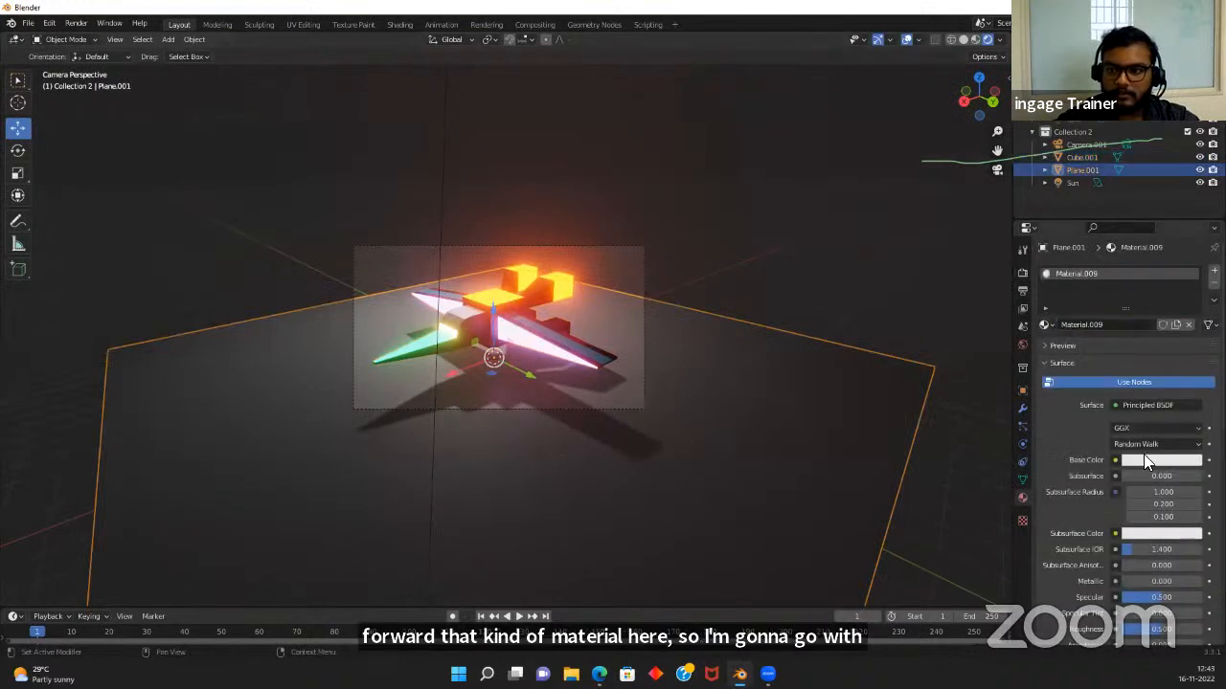
{"action": "left_click", "coordinate": [1148, 459]}
{"action": "left_click", "coordinate": [1193, 368]}
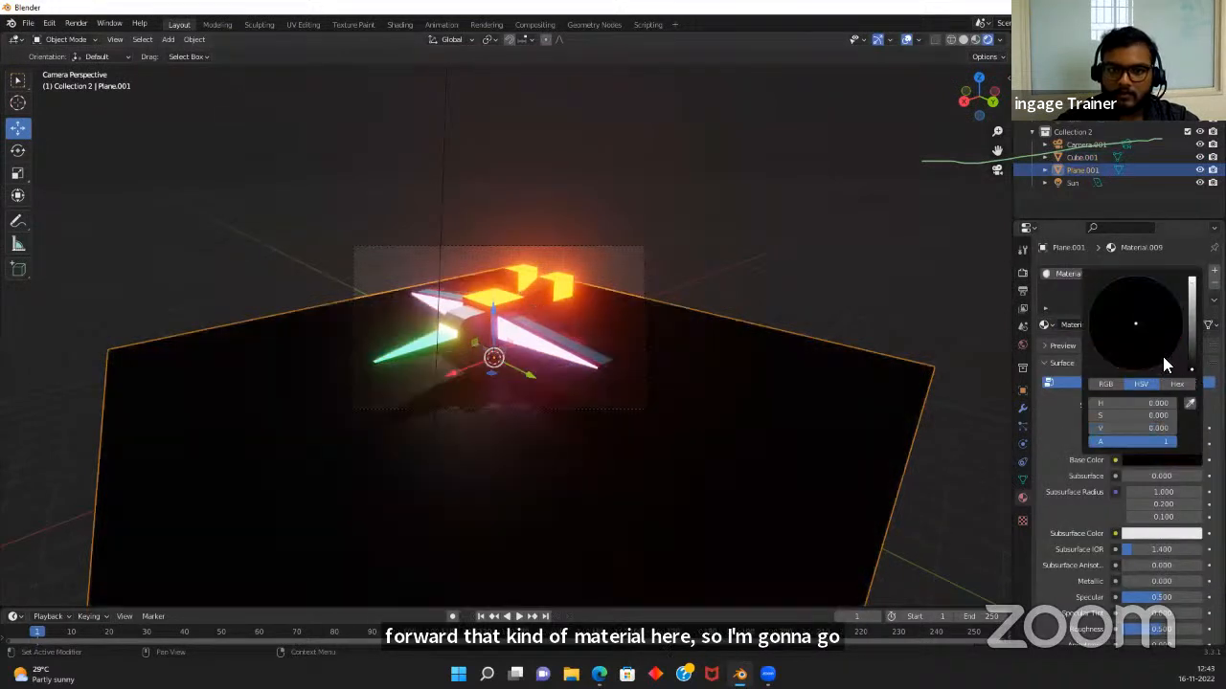
Set the ground plane material's Metallic to 1.000 and Roughness to 0.000, and deselect the plane
{"action": "scroll", "coordinate": [1123, 548], "scroll_direction": "down", "scroll_amount": 2}
{"action": "left_click_drag", "start_coordinate": [1125, 532], "coordinate": [1205, 531]}
{"action": "scroll", "coordinate": [1148, 546], "scroll_direction": "down", "scroll_amount": 2}
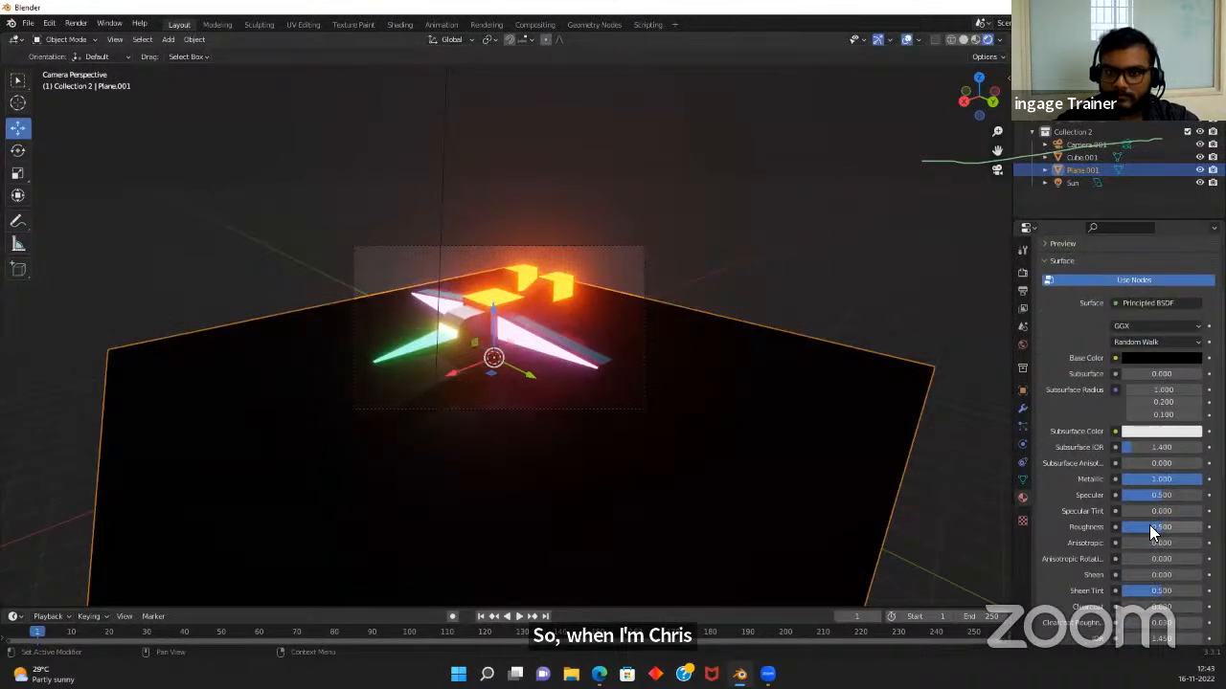
{"action": "left_click_drag", "start_coordinate": [1161, 526], "coordinate": [1122, 526]}
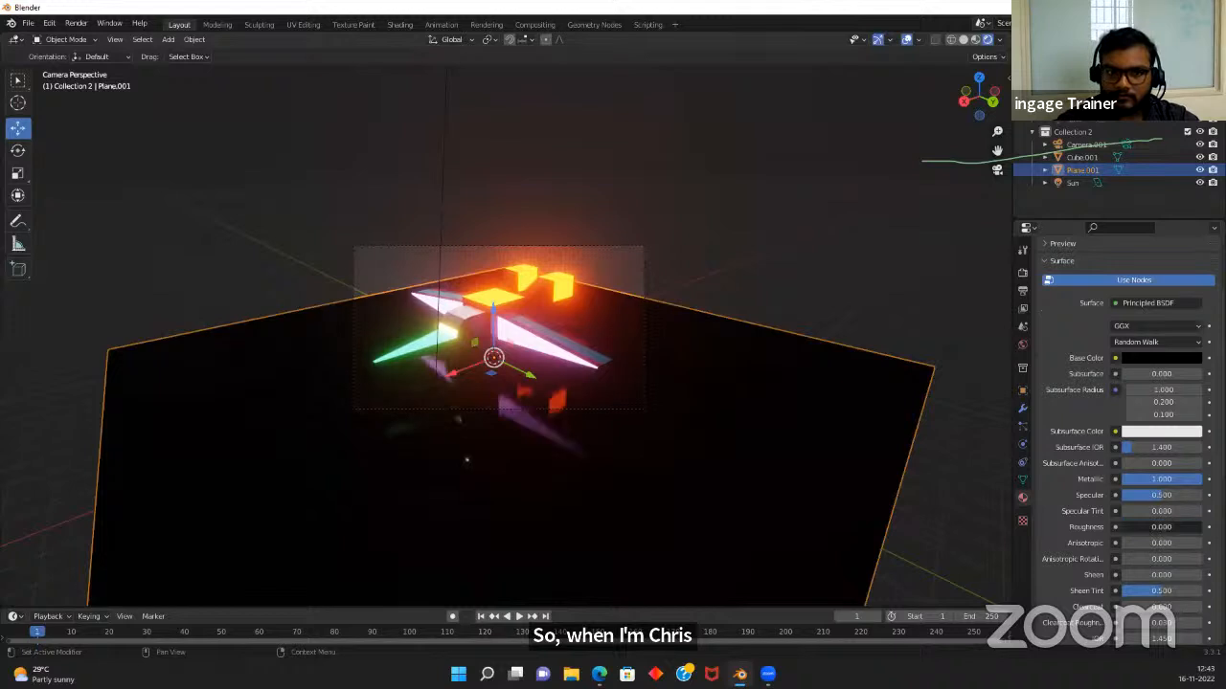
{"action": "scroll", "coordinate": [552, 356], "scroll_direction": "up", "scroll_amount": 4}
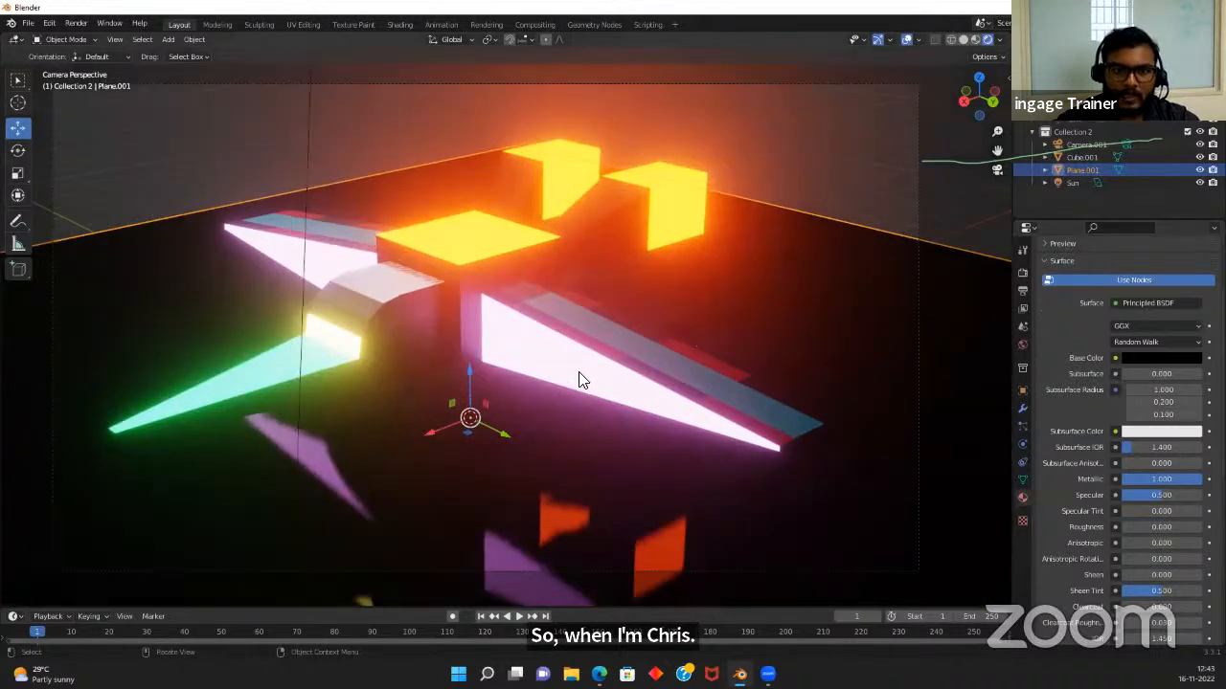
{"action": "scroll", "coordinate": [576, 378], "scroll_direction": "down", "scroll_amount": 2}
{"action": "left_click", "coordinate": [429, 431]}
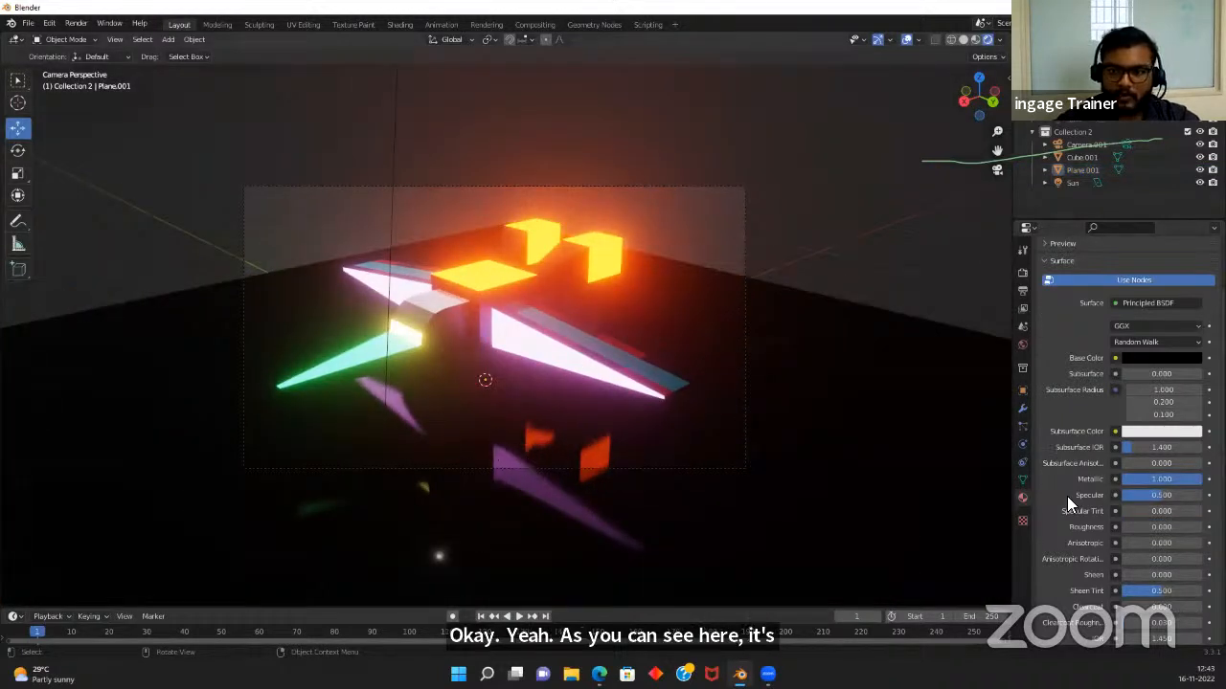
Move the ground plane slightly up along the Z axis, closer to the underside of the spaceship
{"action": "scroll", "coordinate": [1120, 542], "scroll_direction": "down", "scroll_amount": 2}
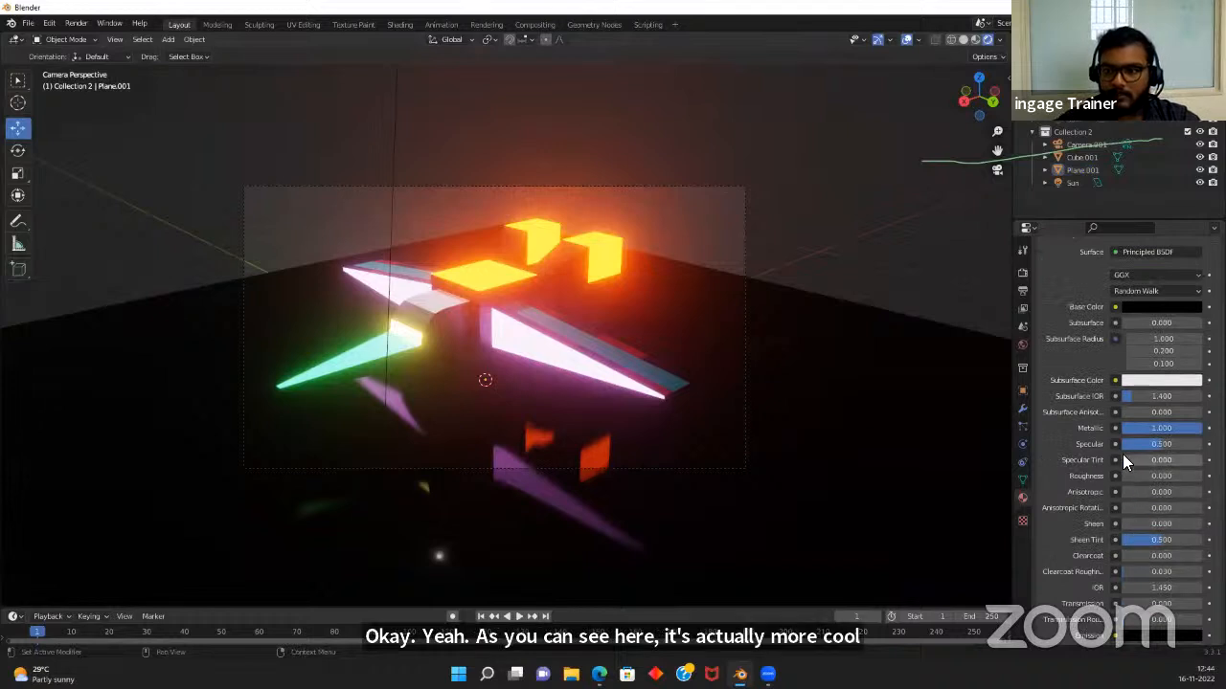
{"action": "scroll", "coordinate": [440, 412], "scroll_direction": "down", "scroll_amount": 2}
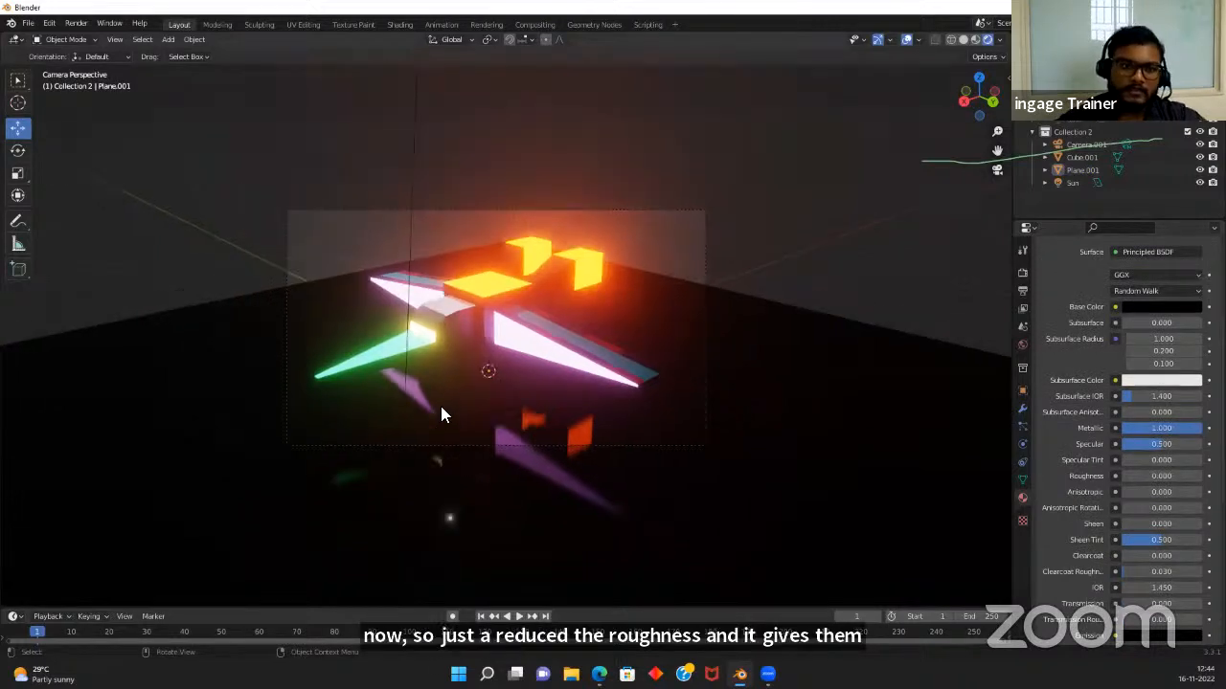
{"action": "scroll", "coordinate": [463, 408], "scroll_direction": "up", "scroll_amount": 5}
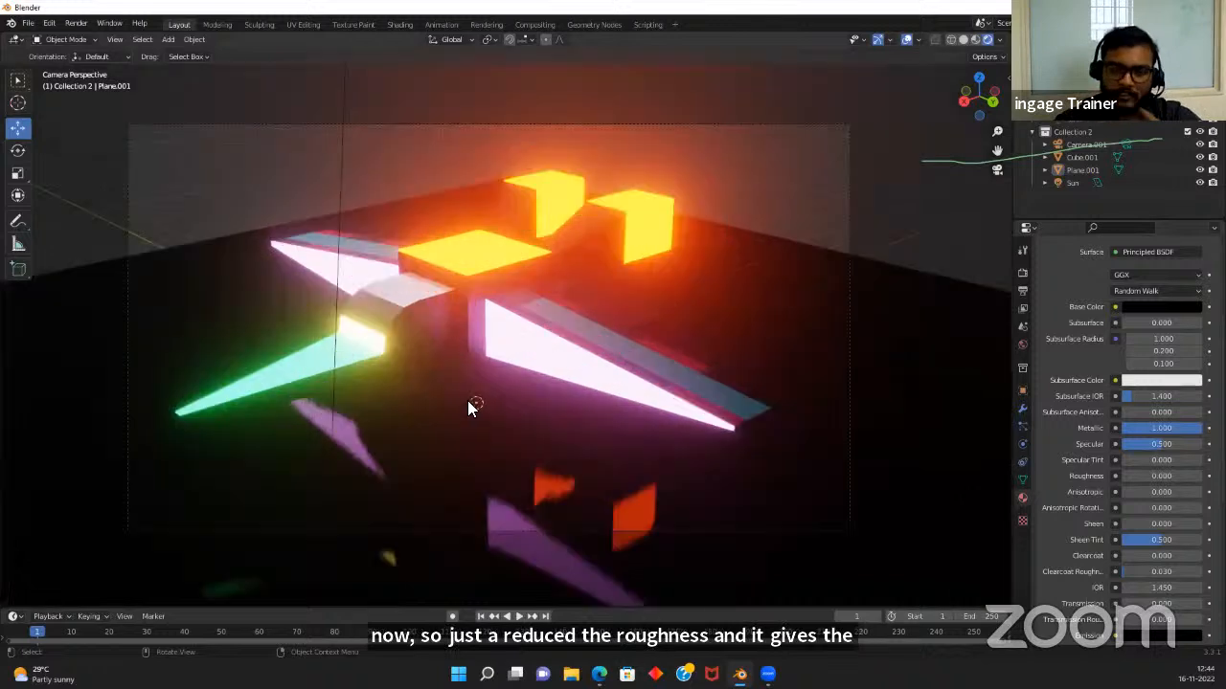
{"action": "scroll", "coordinate": [473, 400], "scroll_direction": "down", "scroll_amount": 1}
{"action": "left_click", "coordinate": [433, 483]}
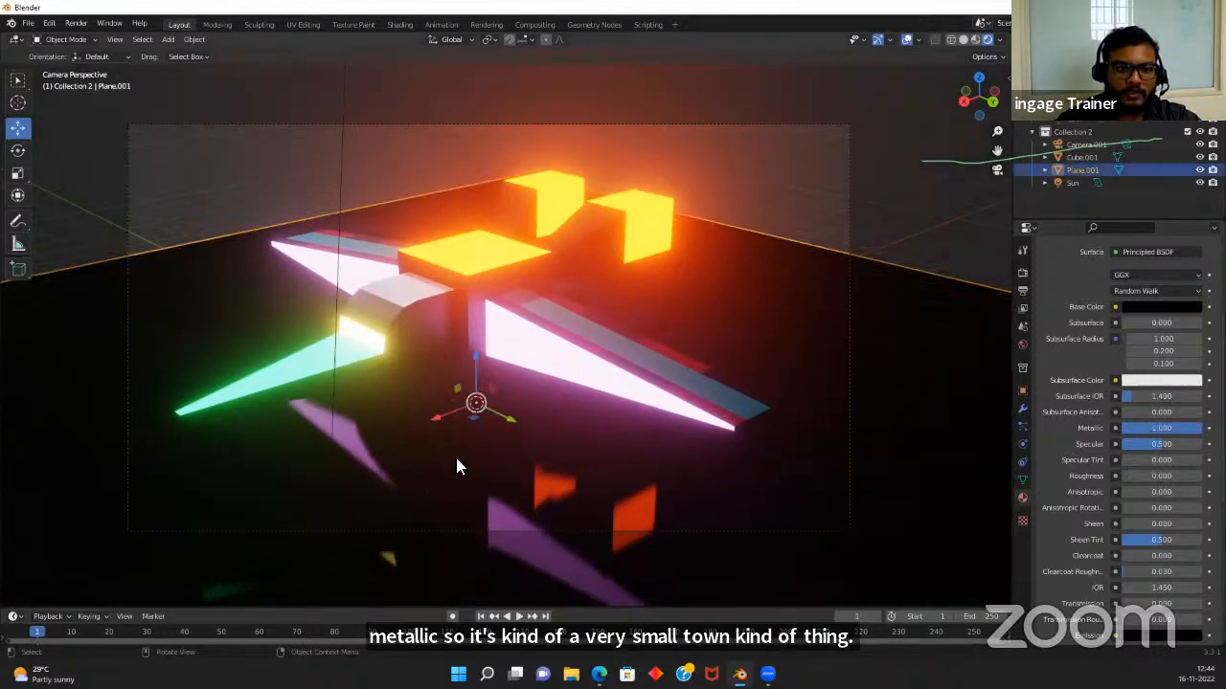
{"action": "mouse_move", "coordinate": [475, 362]}
{"action": "left_mouse_down"}
{"action": "mouse_move", "coordinate": [477, 323]}
{"action": "mouse_move", "coordinate": [469, 358]}
{"action": "left_mouse_up"}
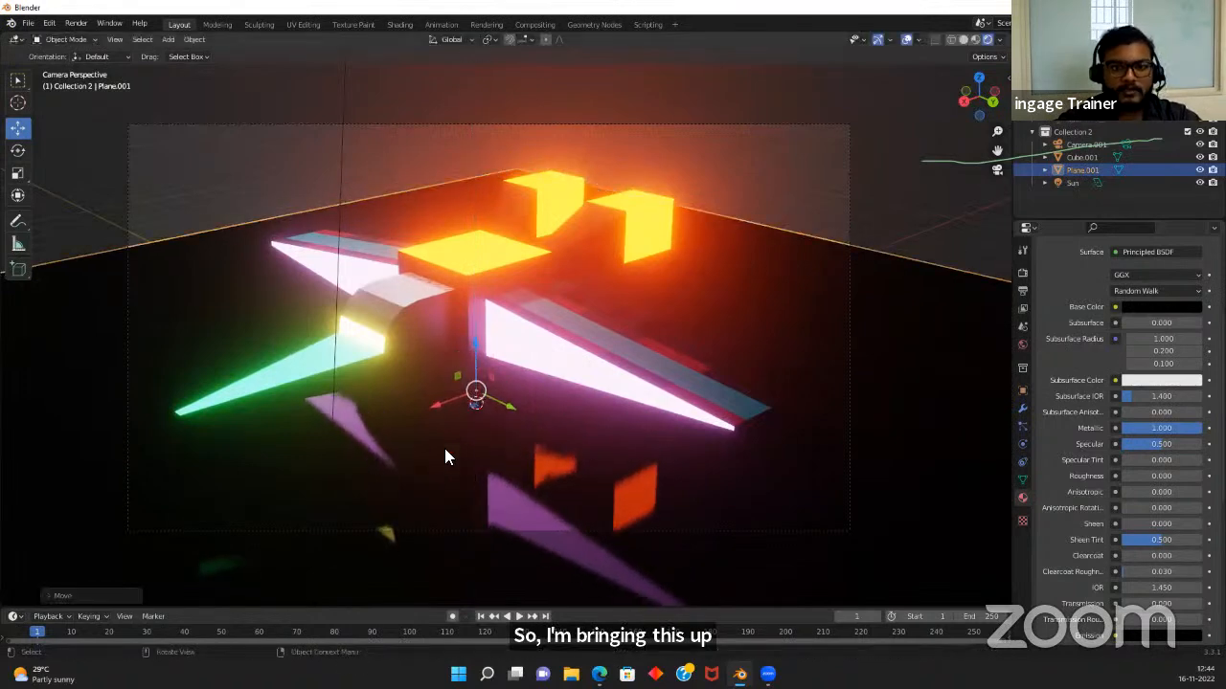
{"action": "scroll", "coordinate": [575, 404], "scroll_direction": "down", "scroll_amount": 2}
{"action": "scroll", "coordinate": [575, 404], "scroll_direction": "up", "scroll_amount": 1}
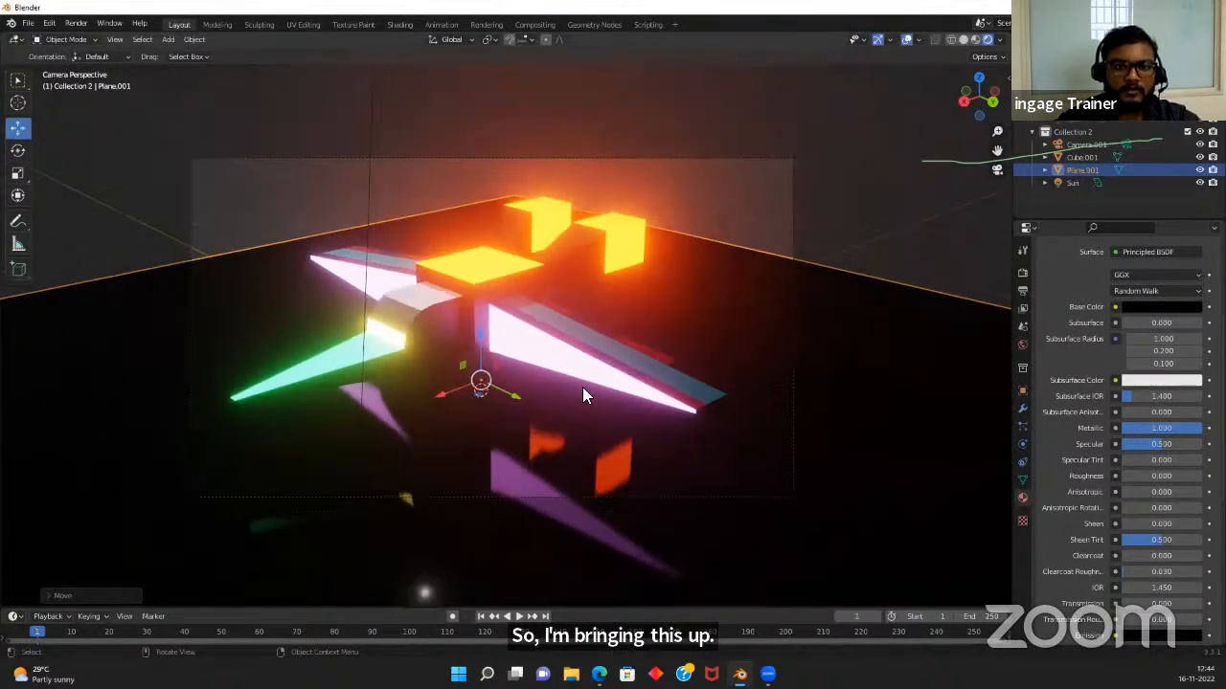
{"action": "scroll", "coordinate": [583, 388], "scroll_direction": "down", "scroll_amount": 1}
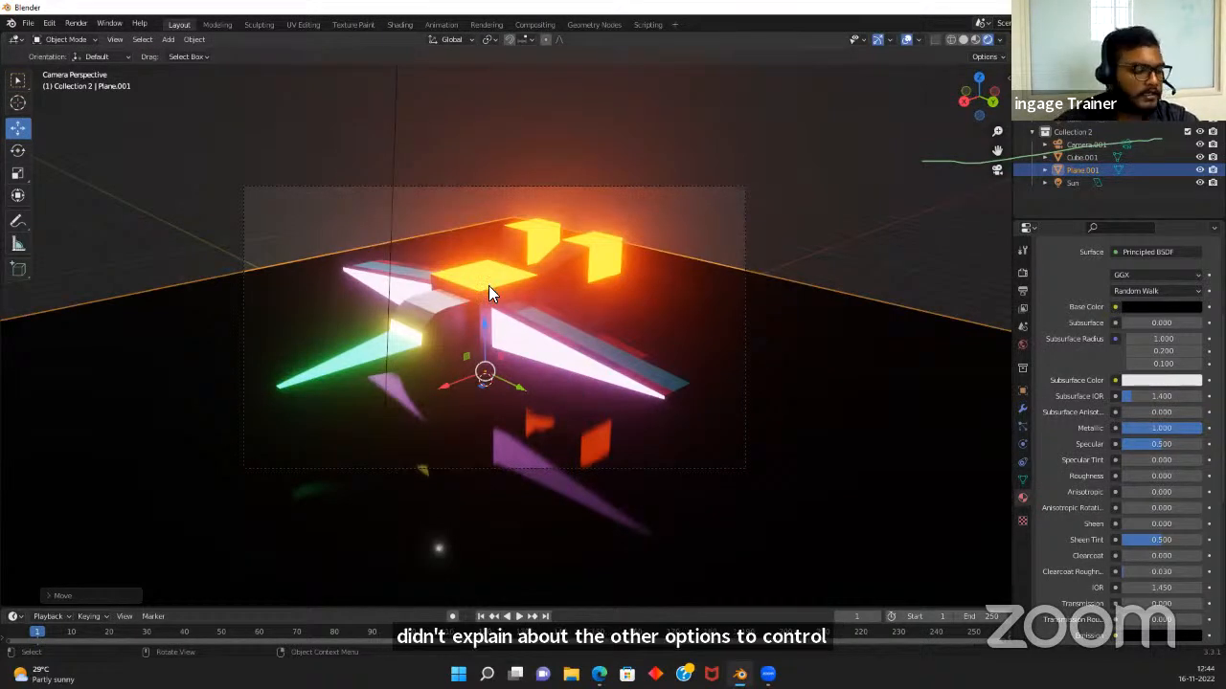
{"action": "key", "text": "shift"}
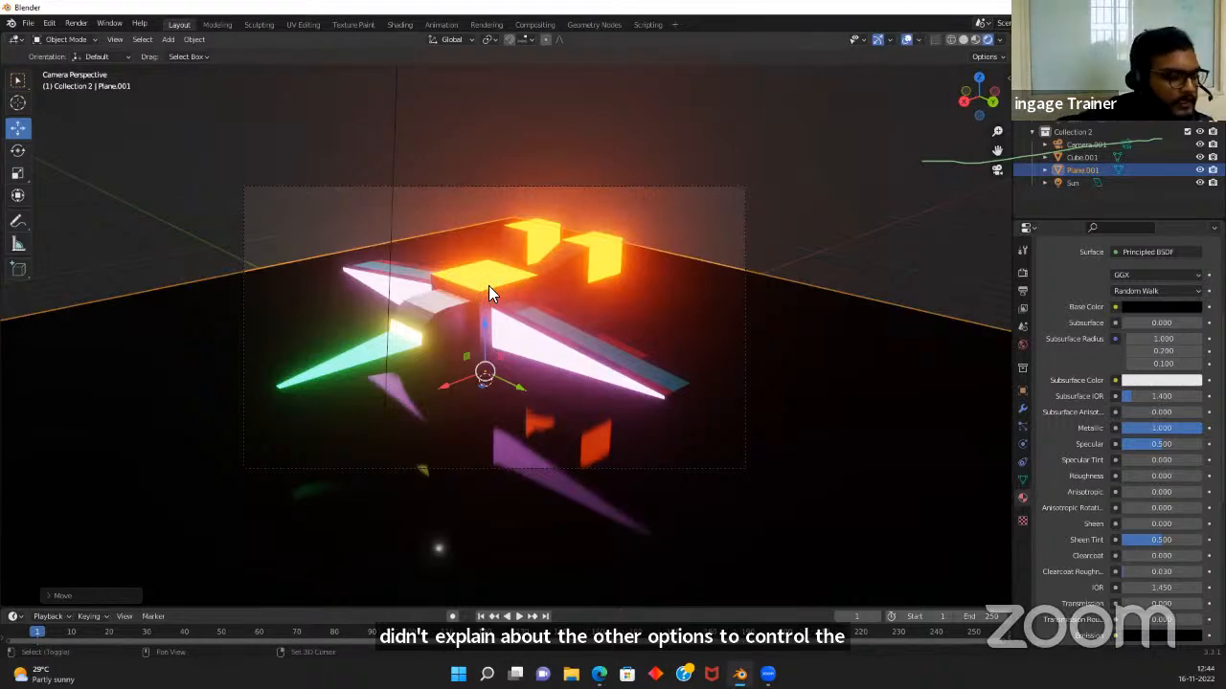
{"action": "key", "text": "shift+grave"}
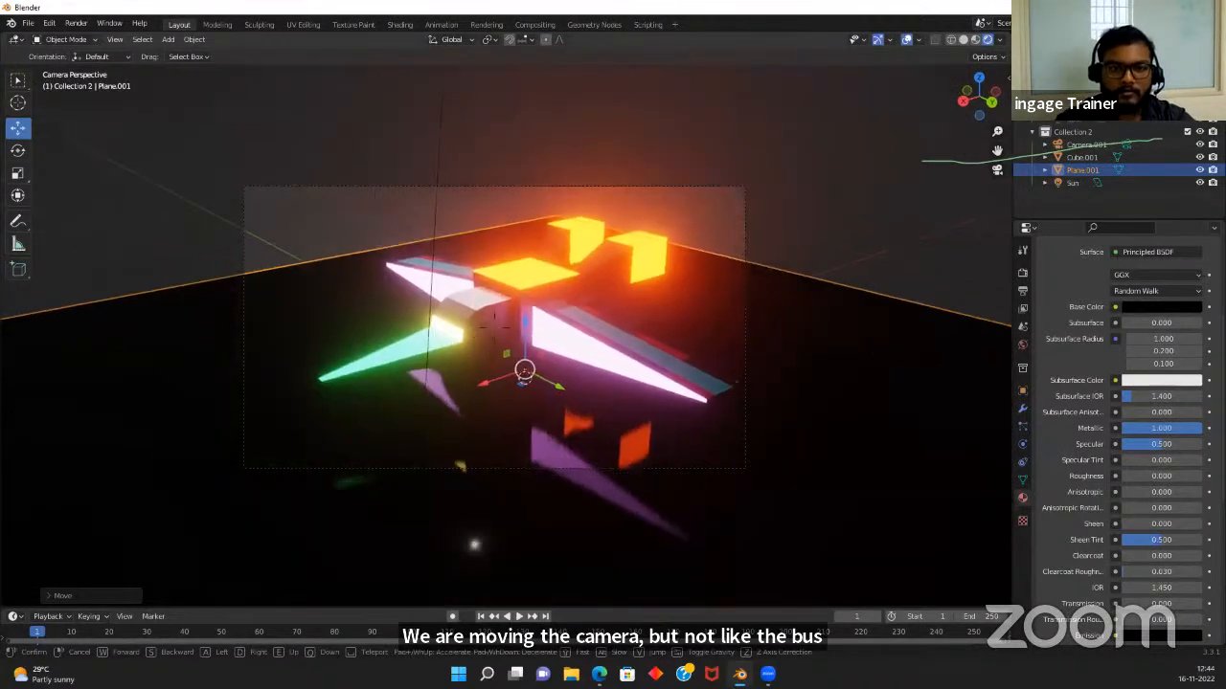
{"action": "left_click", "coordinate": [463, 318]}
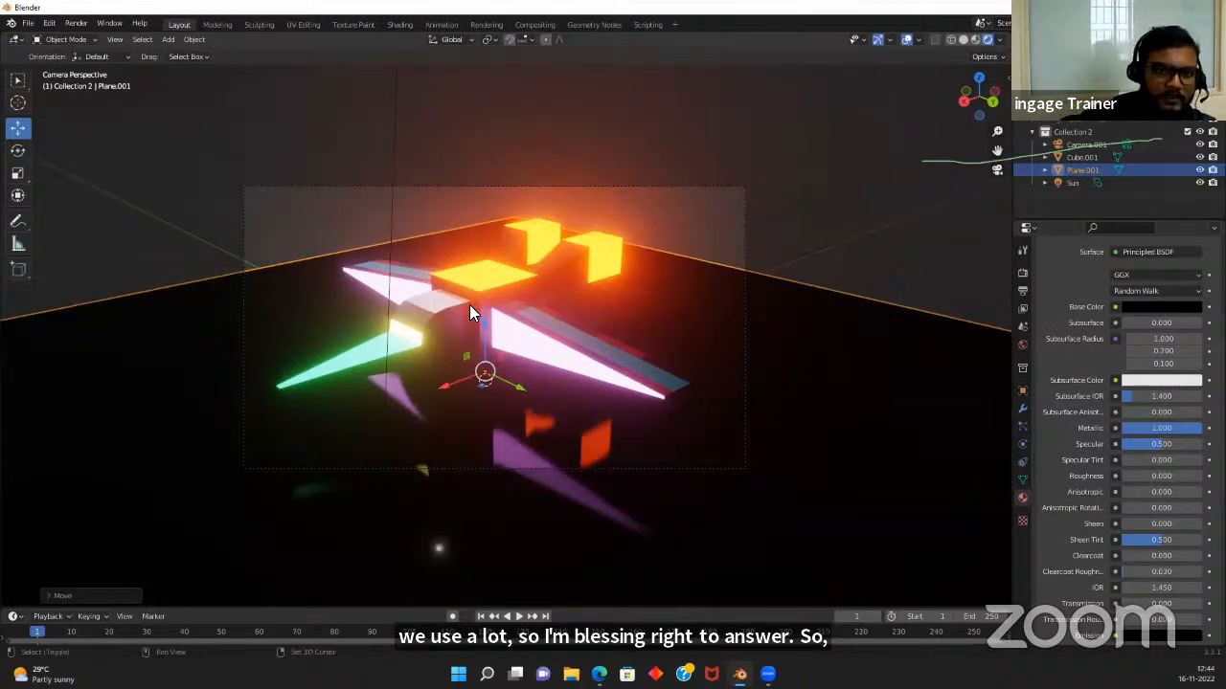
Reframe the camera with walk navigation to a slightly closer, lower angle that keeps the whole spaceship in frame
{"action": "key", "text": "shift+grave"}
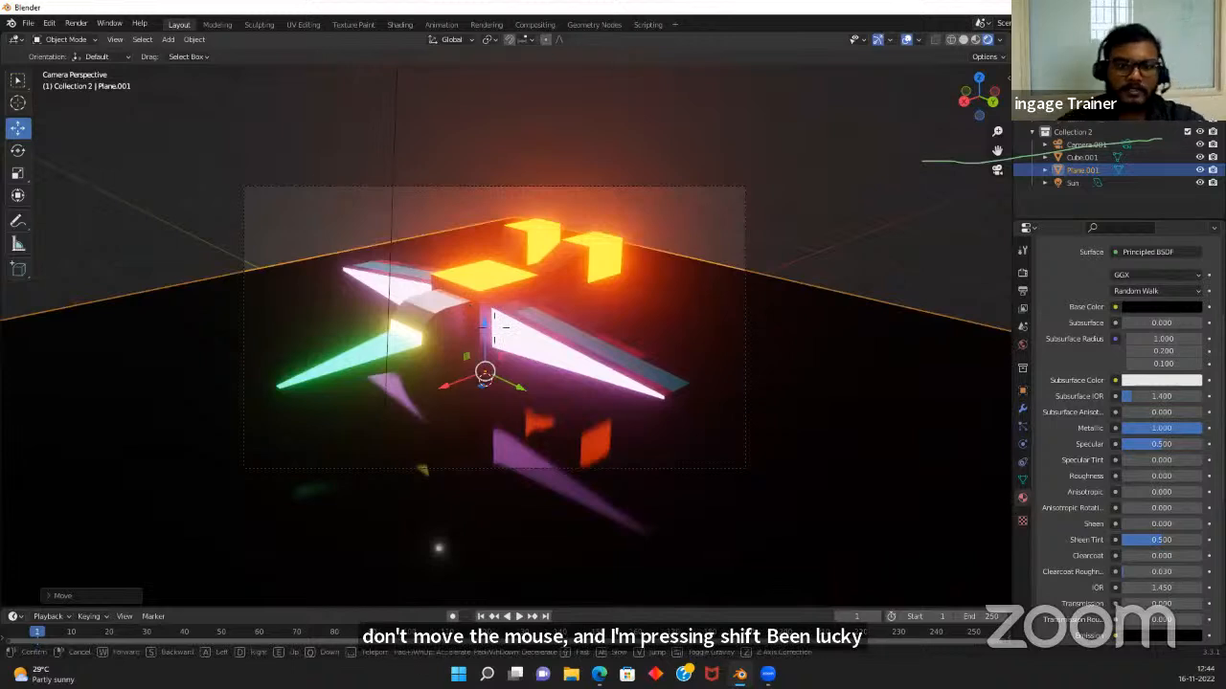
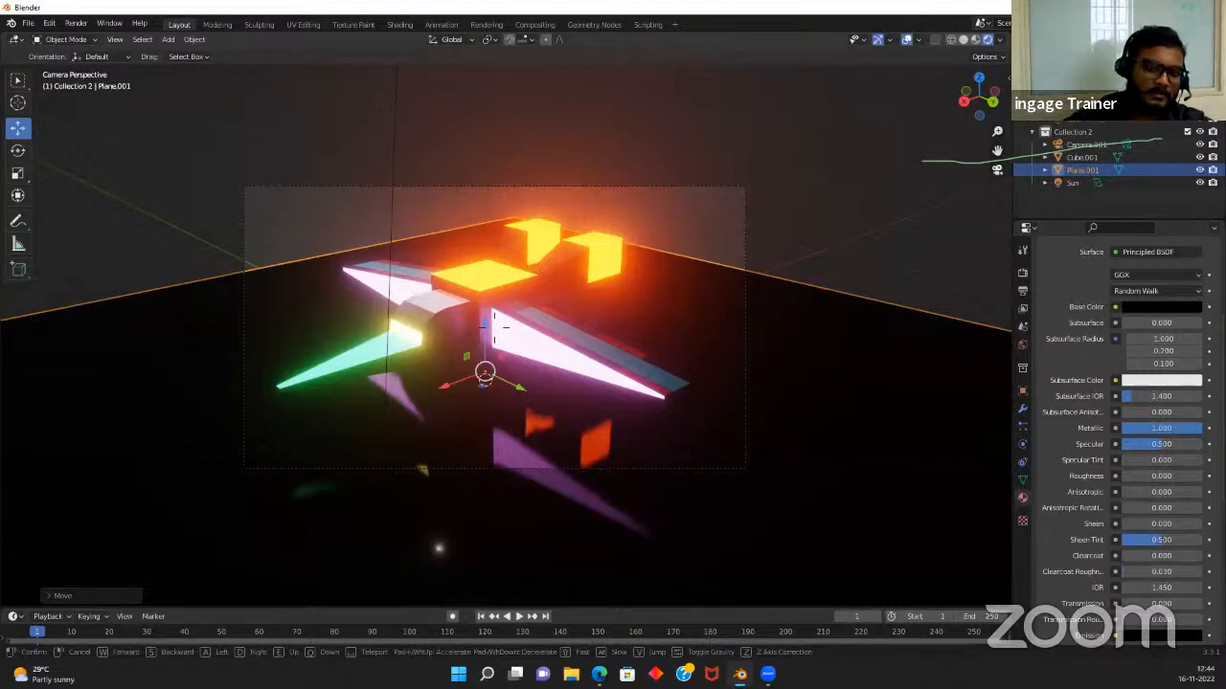
{"action": "key", "text": "w"}
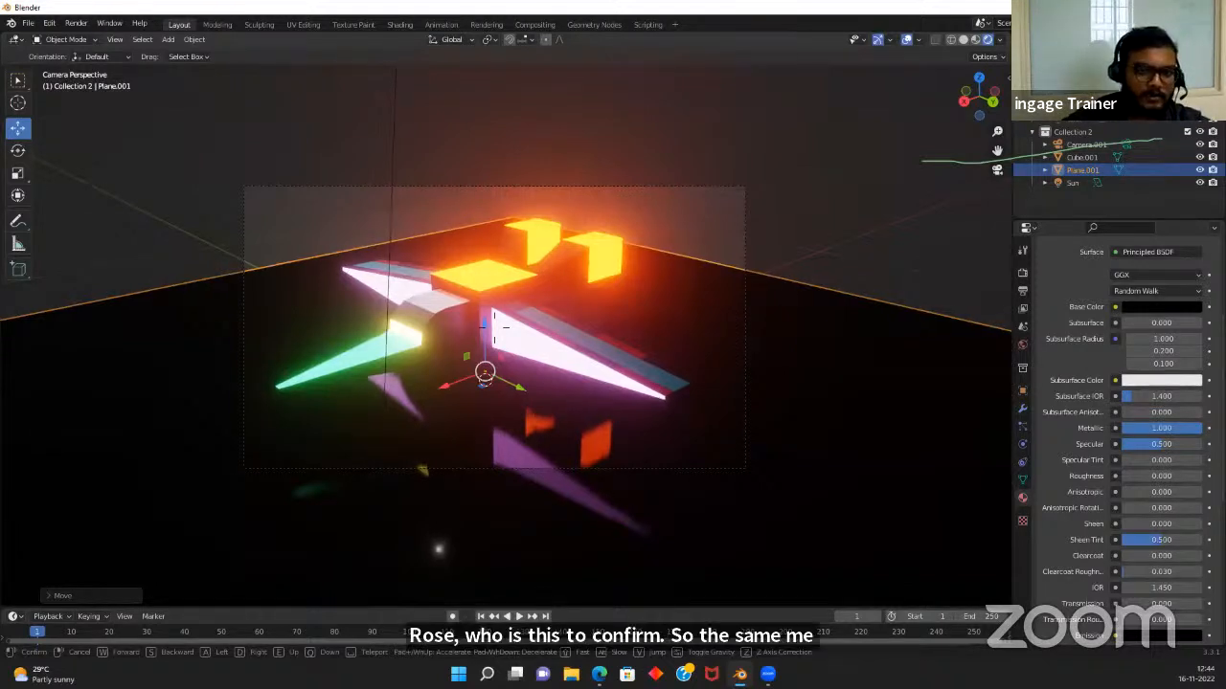
{"action": "key", "text": "s"}
{"action": "key", "text": "s"}
{"action": "key", "text": "s"}
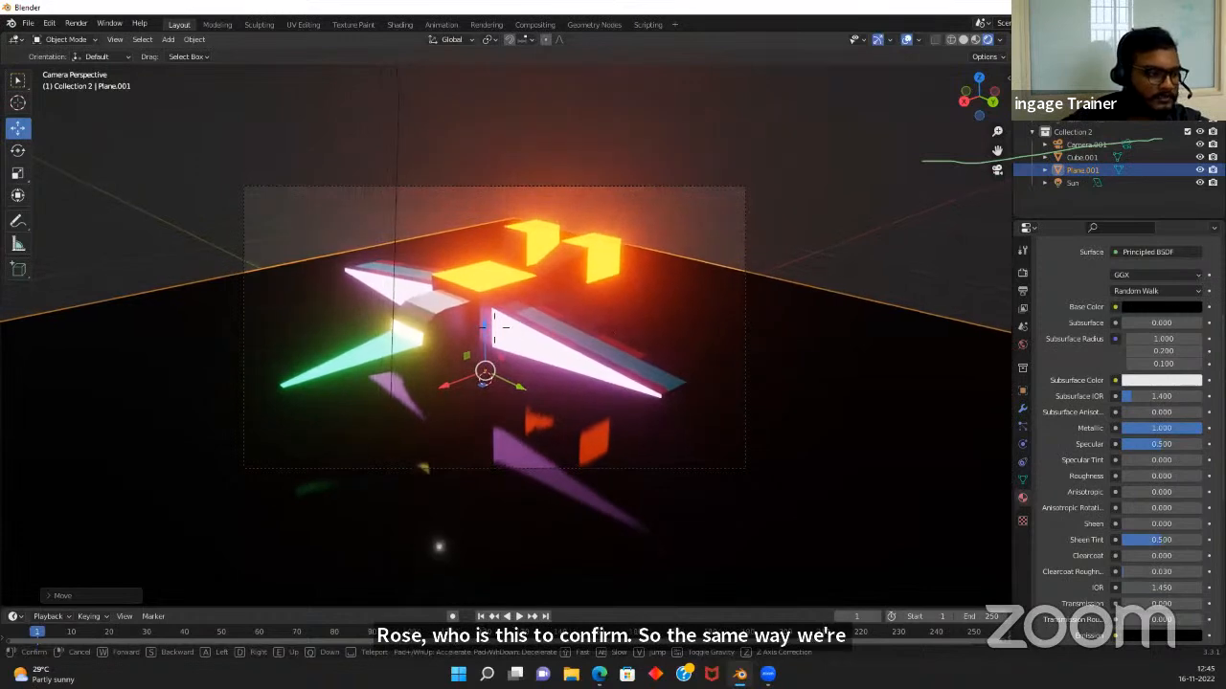
{"action": "key", "text": "d"}
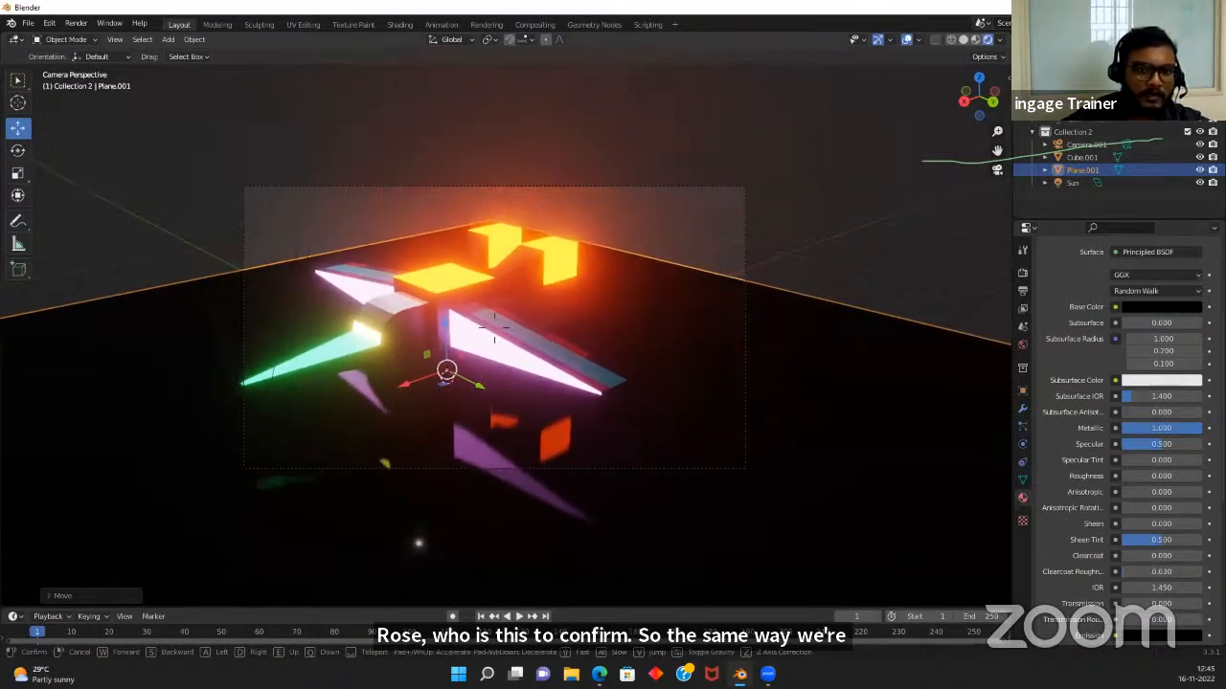
{"action": "key", "text": "a"}
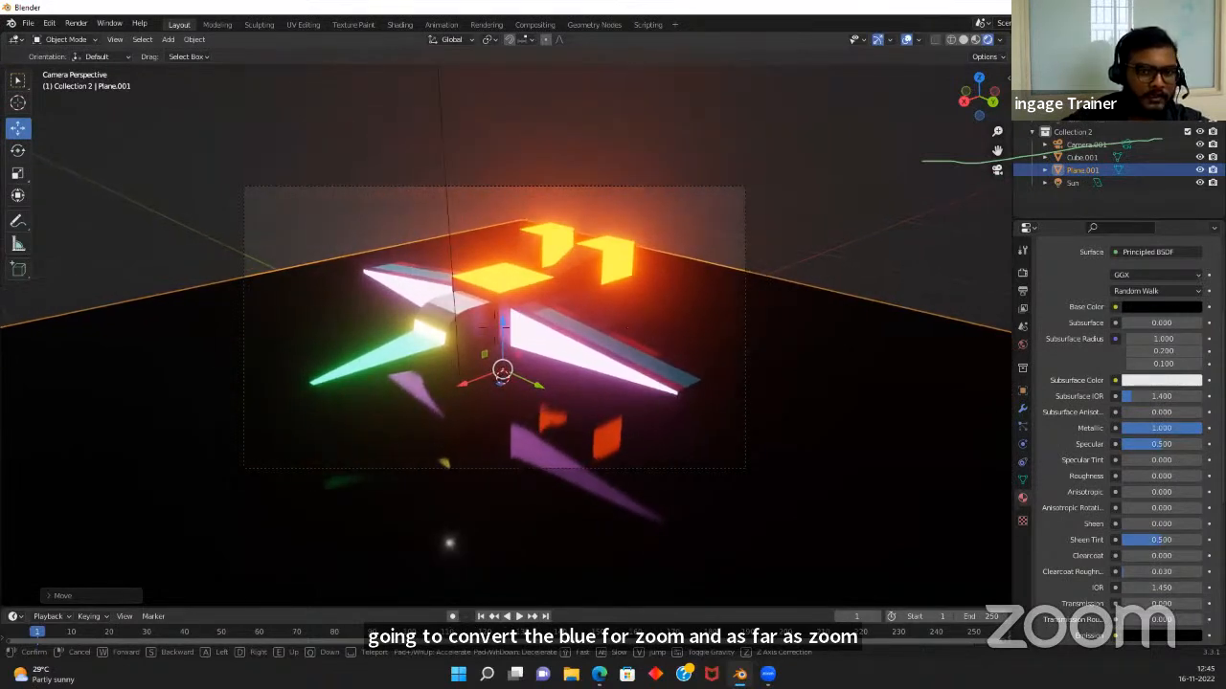
{"action": "key", "text": "q"}
{"action": "key", "text": "e"}
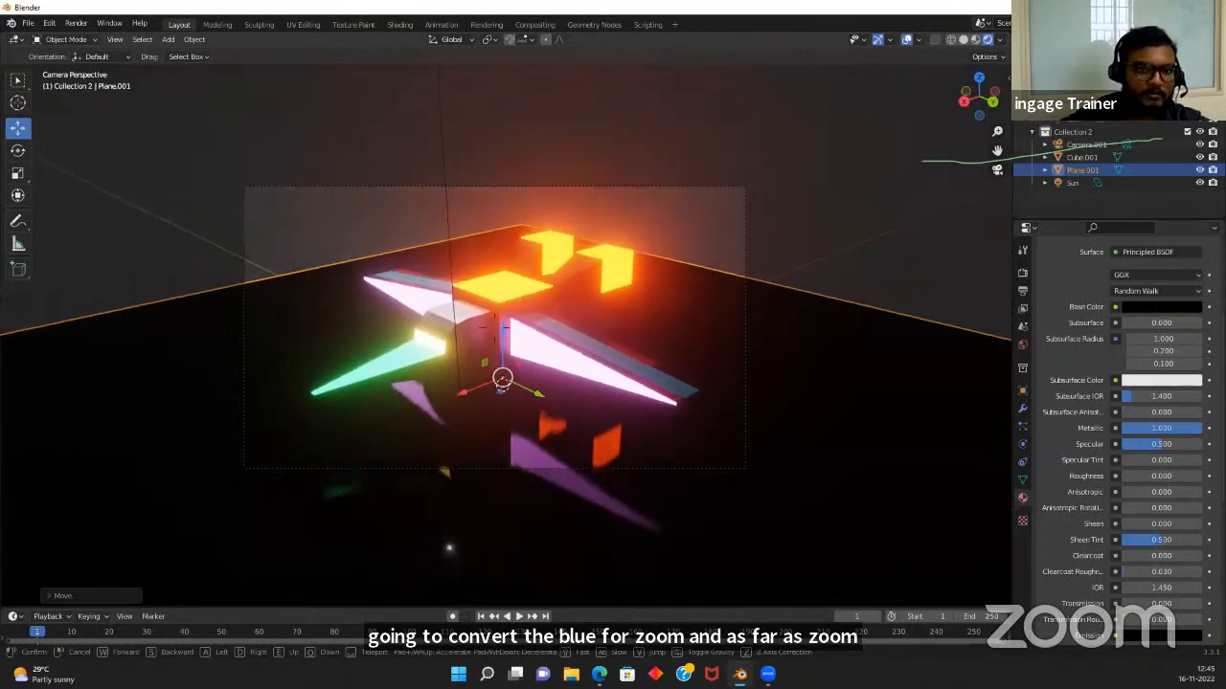
{"action": "key", "text": "d"}
{"action": "key", "text": "a"}
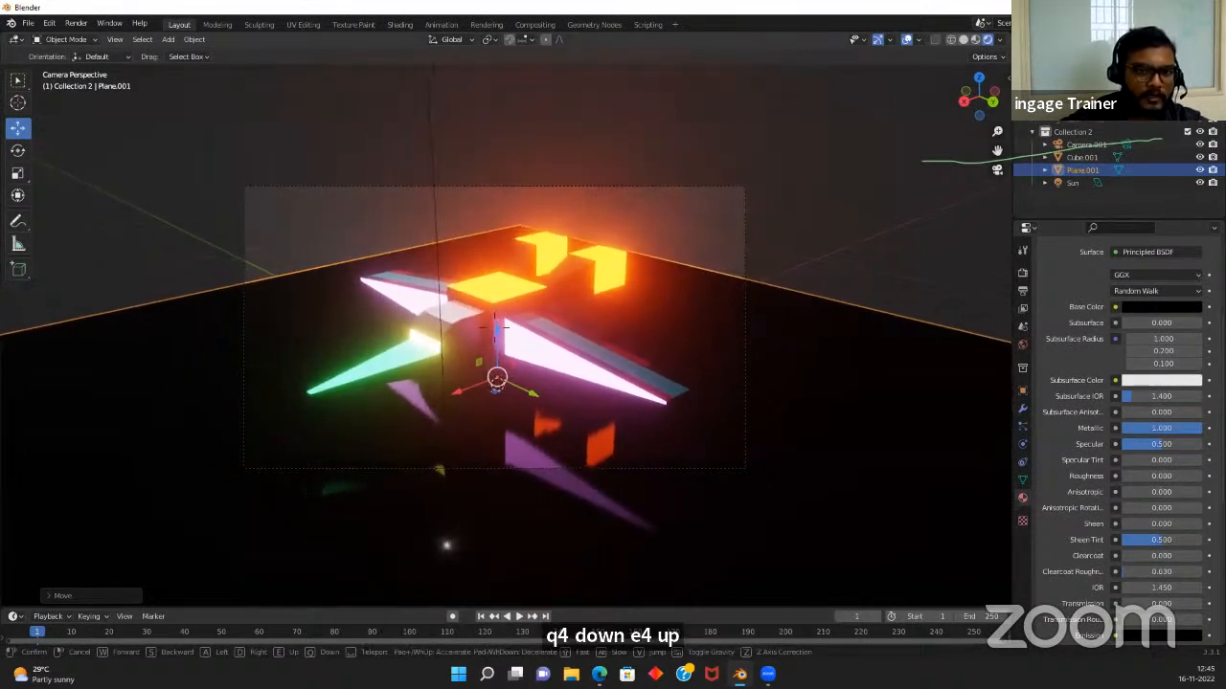
{"action": "key", "text": "d"}
{"action": "key", "text": "w"}
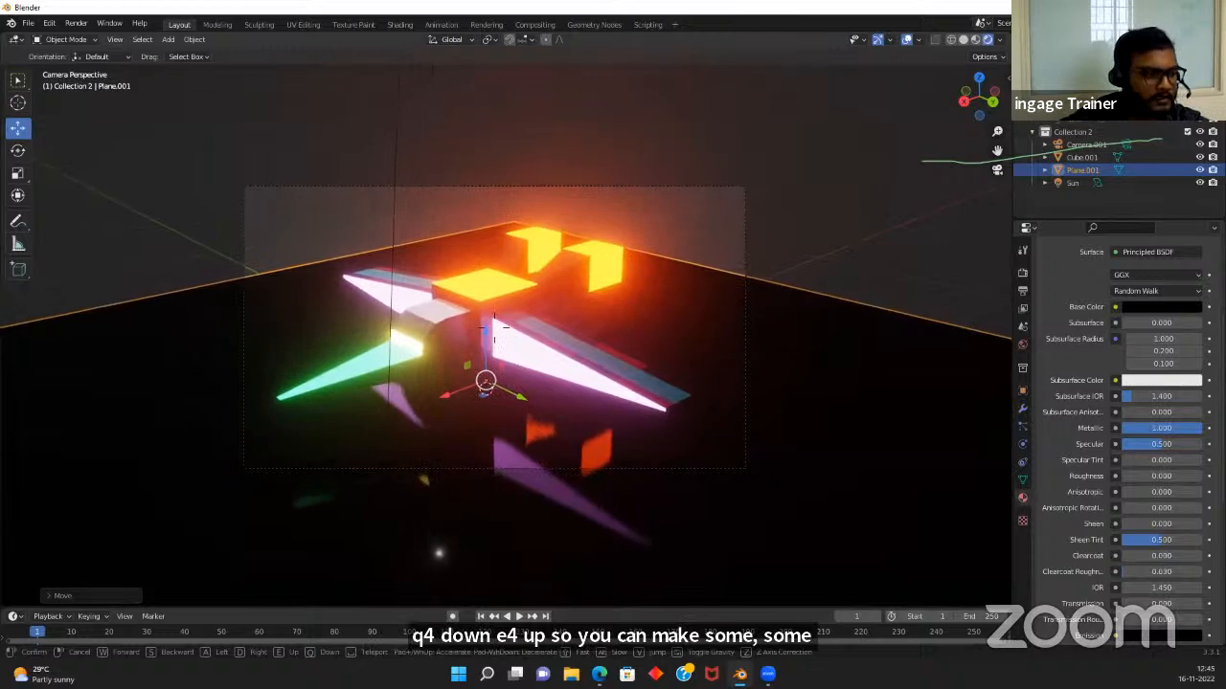
{"action": "key", "text": "e"}
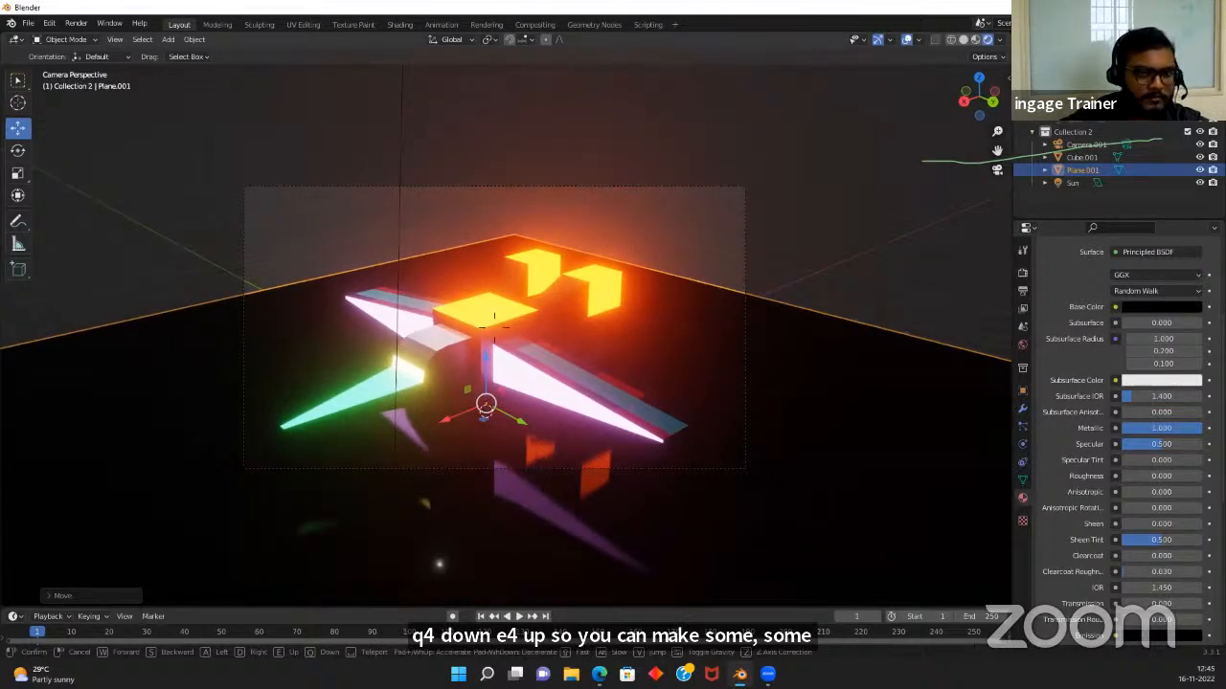
{"action": "key", "text": "e"}
{"action": "key", "text": "q"}
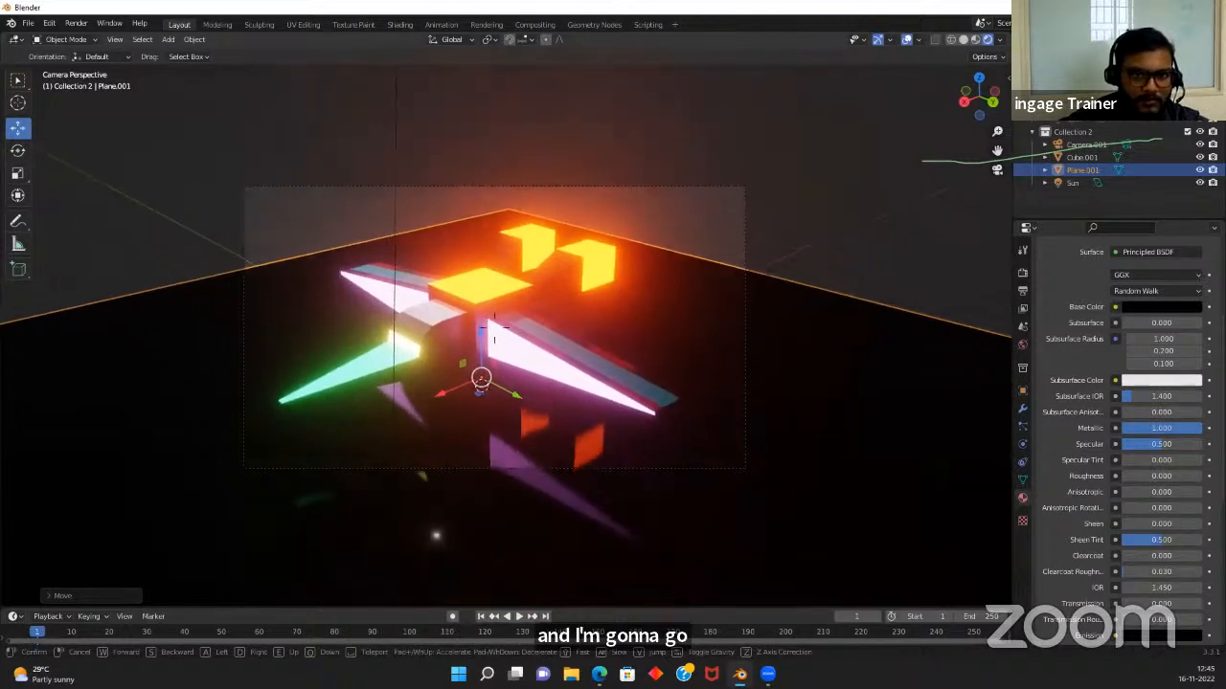
{"action": "key", "text": "w"}
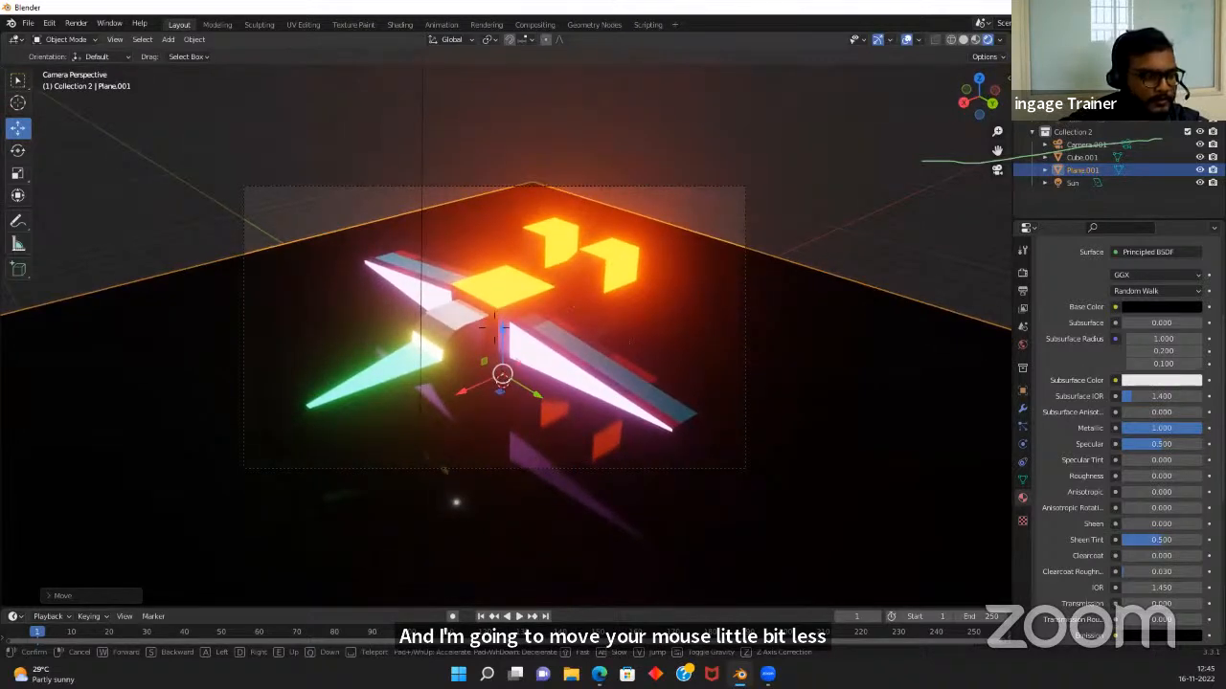
{"action": "key", "text": "w"}
{"action": "key", "text": "w"}
{"action": "key", "text": "w"}
{"action": "key", "text": "s"}
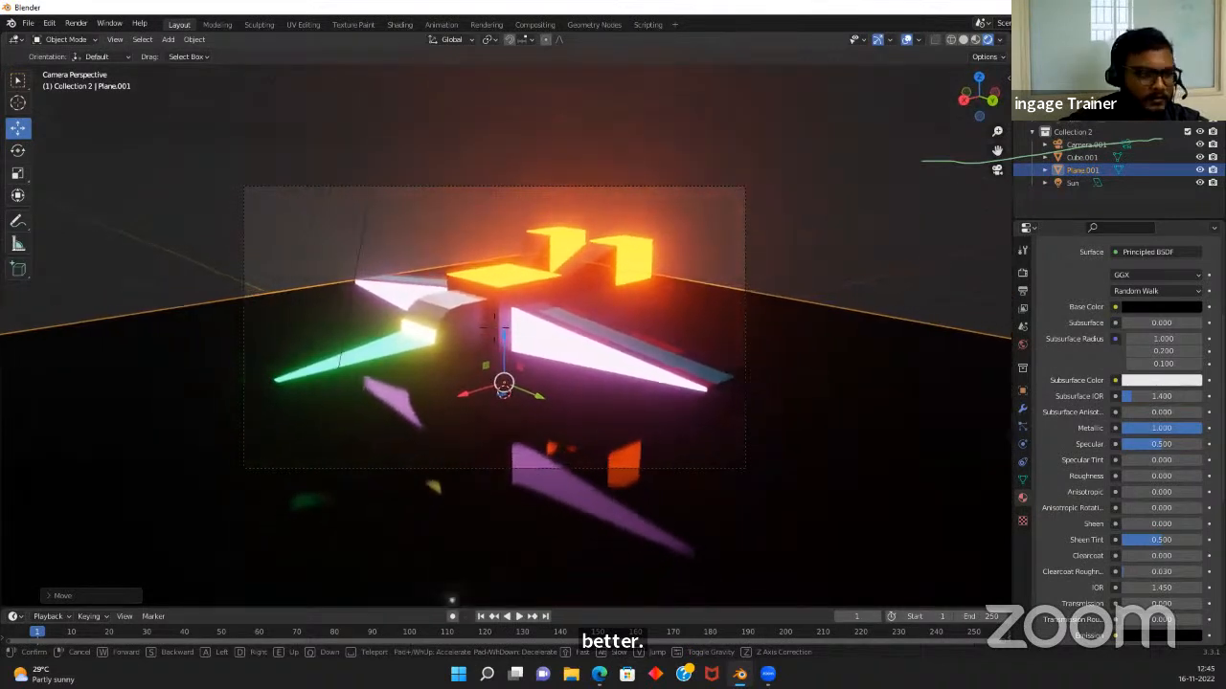
{"action": "left_click", "coordinate": [471, 304]}
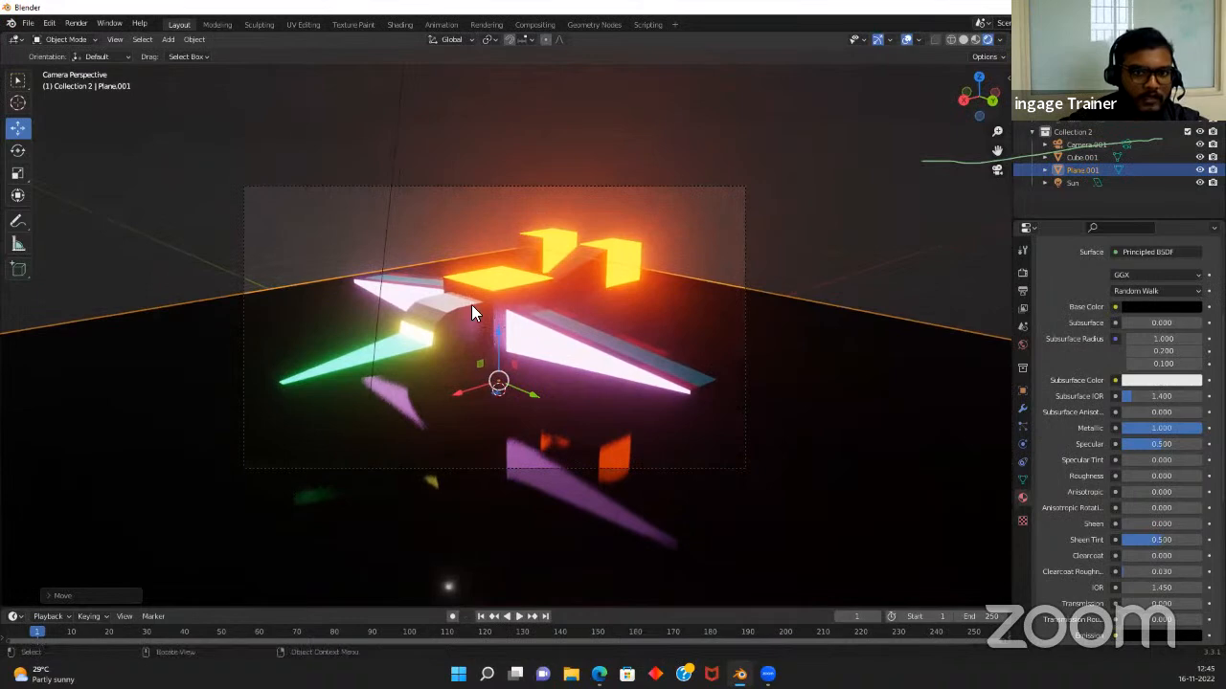
Check the scene from outside the camera, return to the camera view, and deselect the ground plane
{"action": "scroll", "coordinate": [575, 234], "scroll_direction": "down", "scroll_amount": 3}
{"action": "middle_click_drag", "start_coordinate": [538, 370], "coordinate": [492, 344]}
{"action": "key", "text": "KP_0"}
{"action": "scroll", "coordinate": [492, 337], "scroll_direction": "up", "scroll_amount": 4}
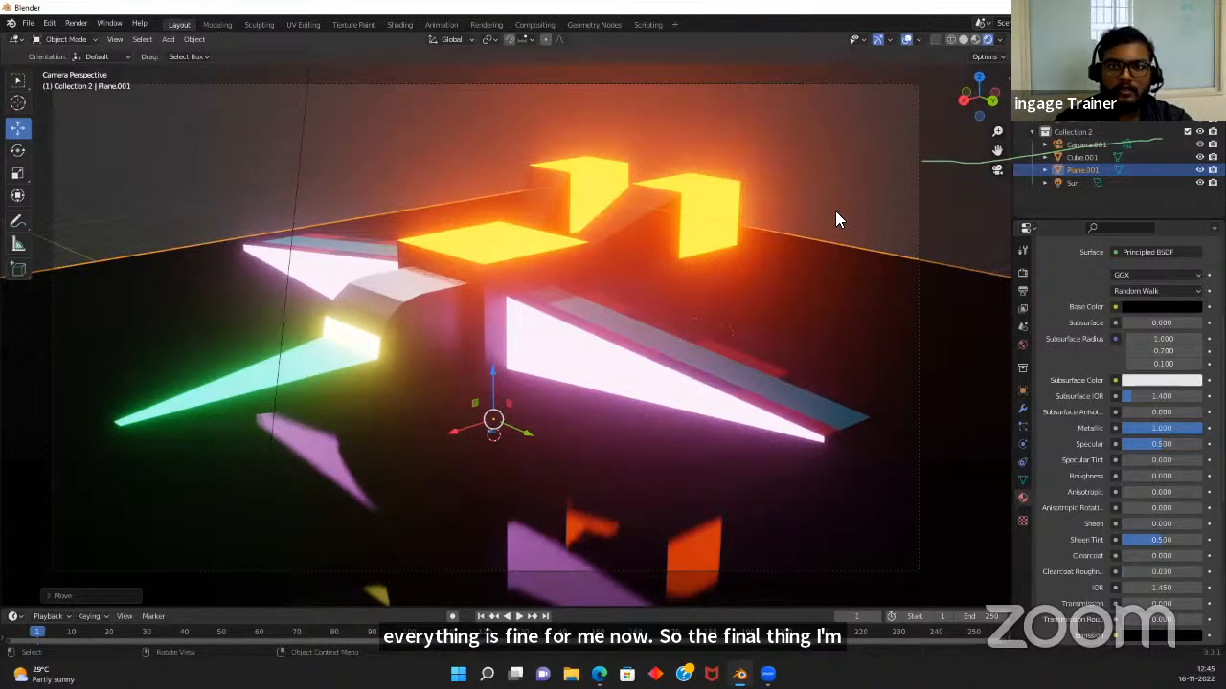
{"action": "scroll", "coordinate": [842, 219], "scroll_direction": "down", "scroll_amount": 2}
{"action": "left_click", "coordinate": [865, 235]}
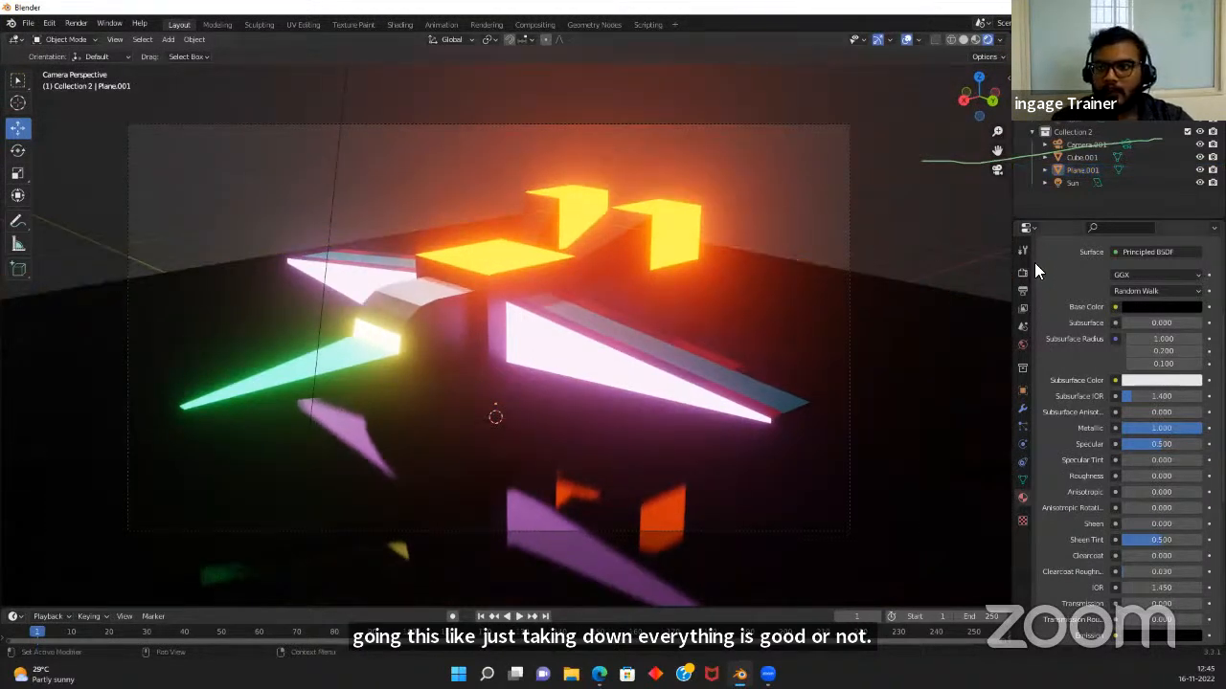
Preview the spaceship scene with the Cycles render engine and switch back to Eevee
{"action": "left_click", "coordinate": [1022, 273]}
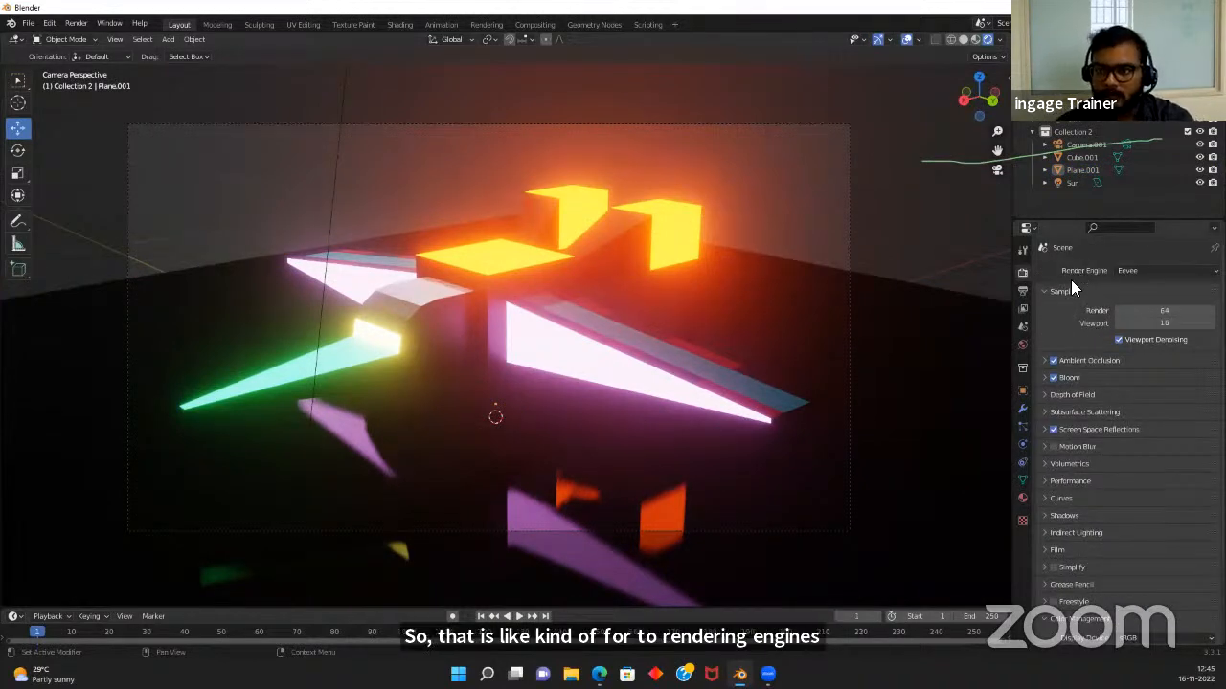
{"action": "left_click", "coordinate": [1136, 270]}
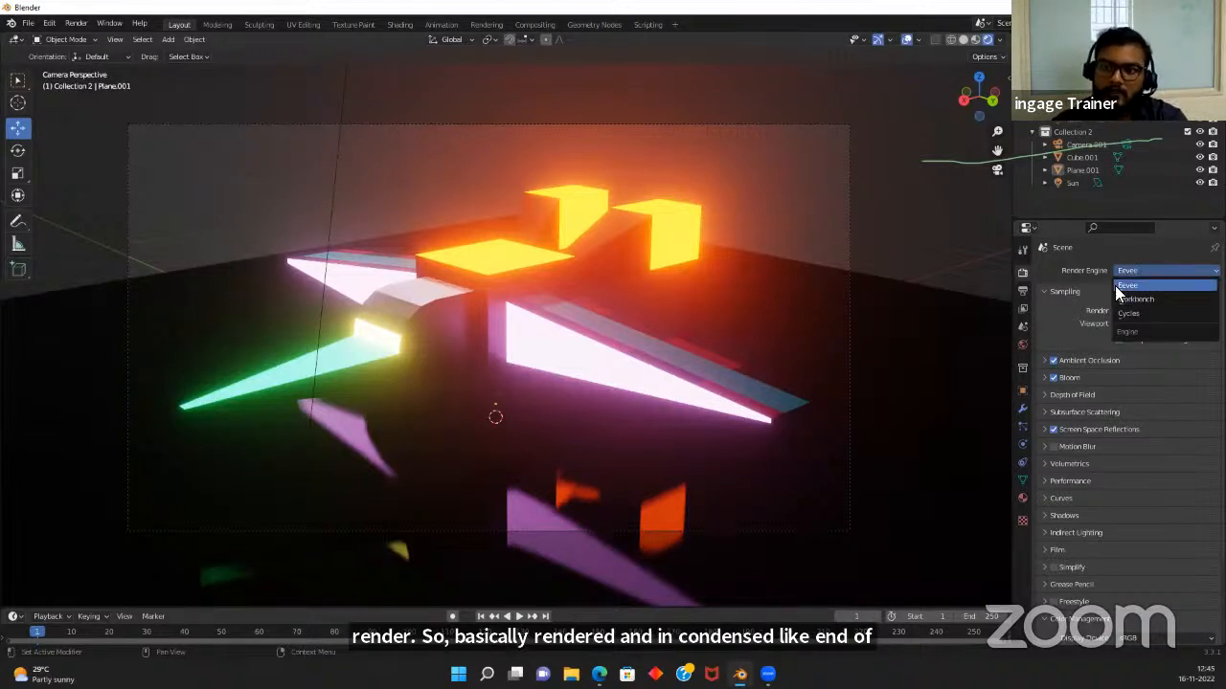
{"action": "left_click", "coordinate": [1150, 268]}
{"action": "left_click", "coordinate": [1149, 270]}
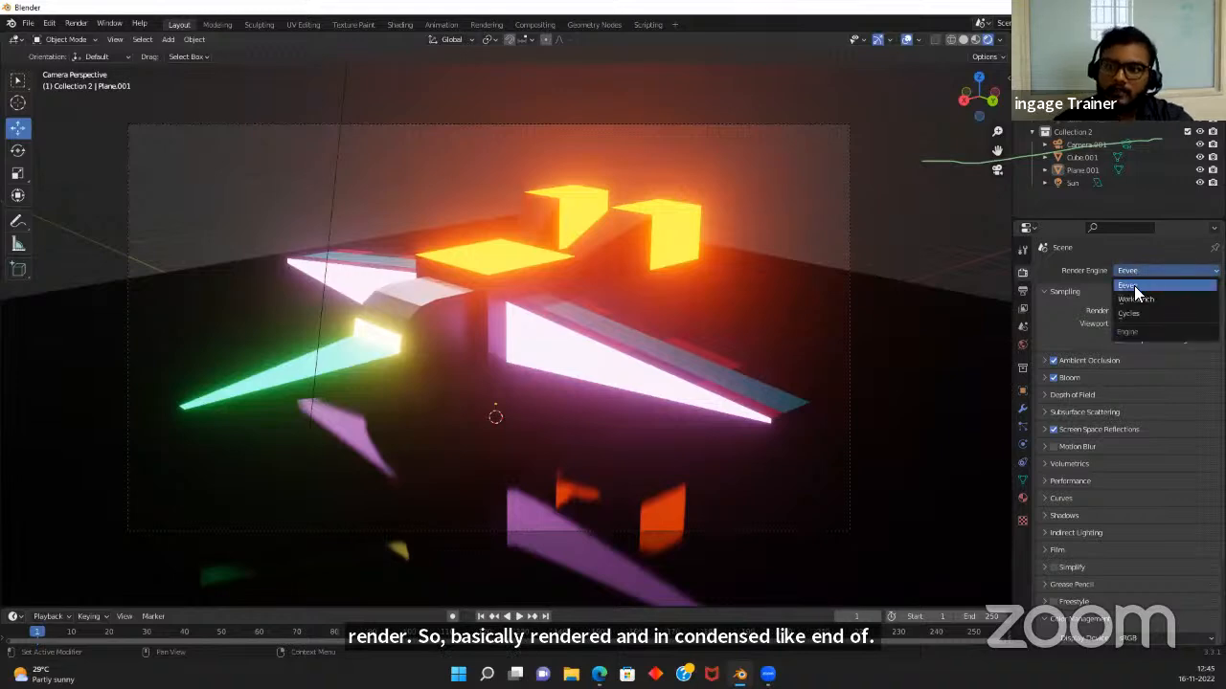
{"action": "left_click", "coordinate": [1134, 285]}
{"action": "left_click", "coordinate": [1134, 268]}
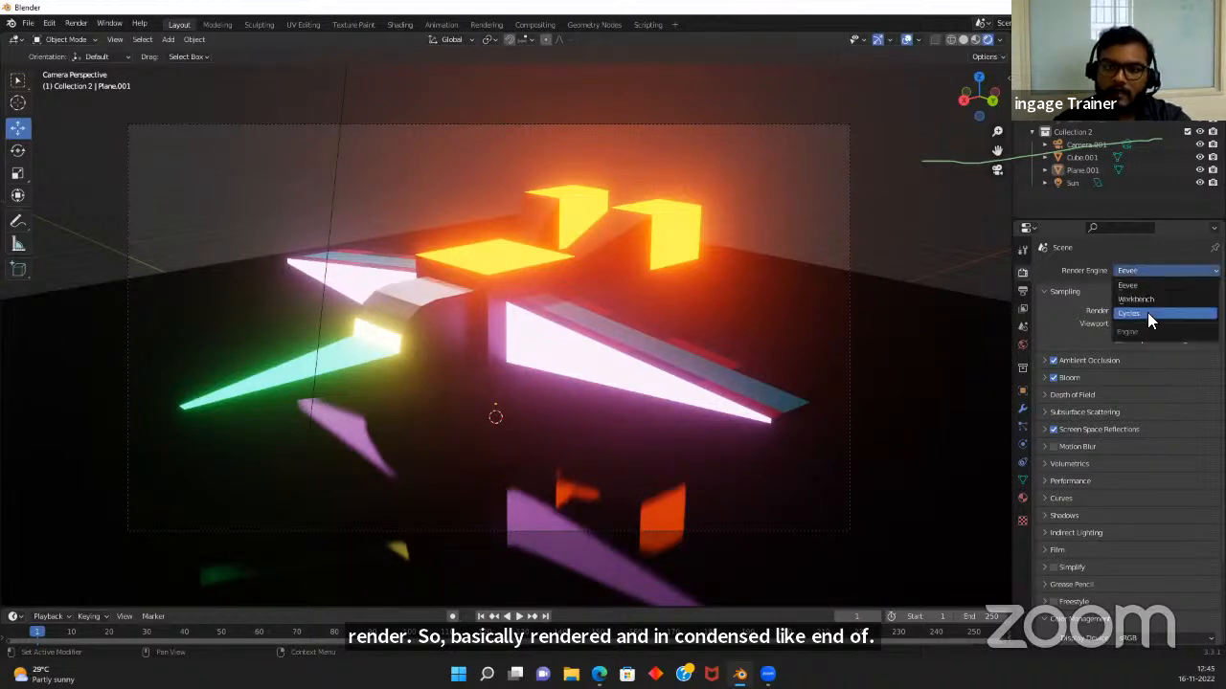
{"action": "left_click", "coordinate": [1147, 312]}
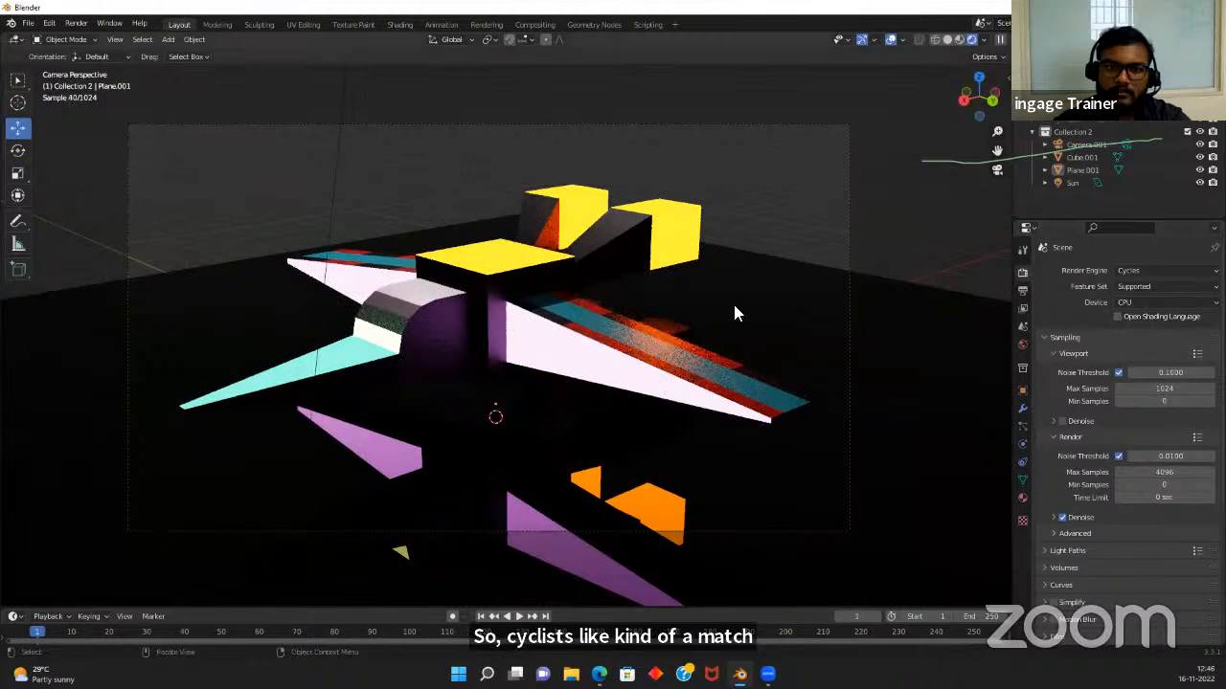
{"action": "left_click", "coordinate": [1139, 273]}
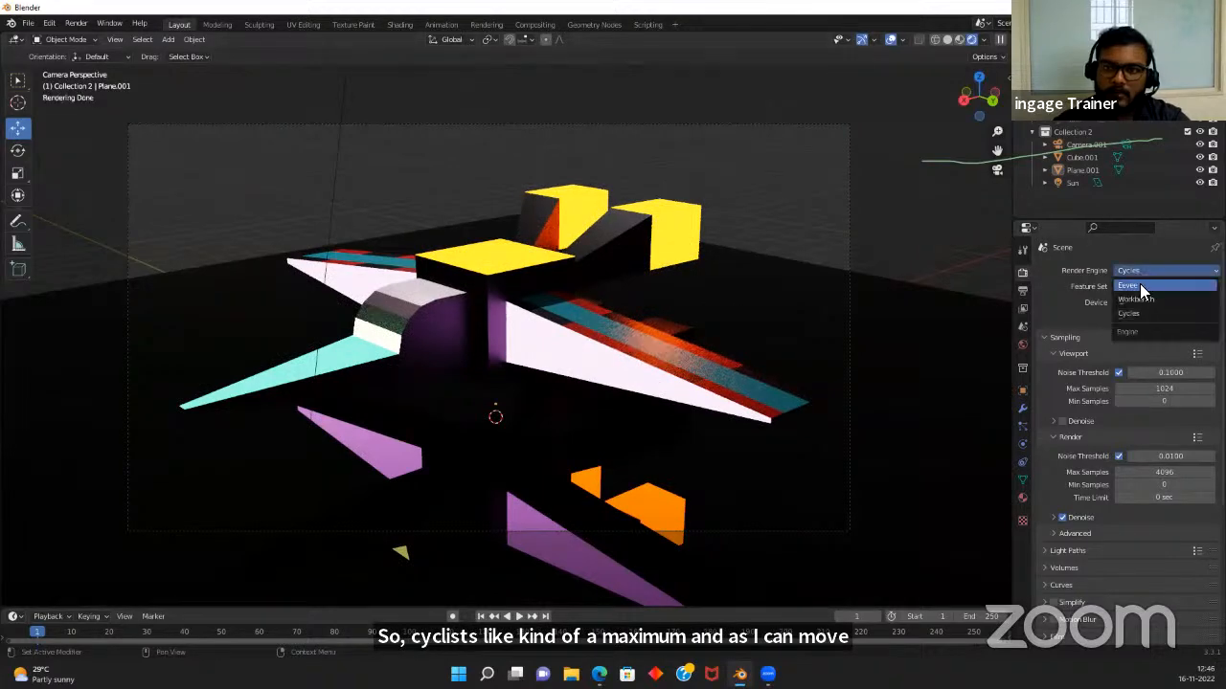
{"action": "left_click", "coordinate": [1139, 284]}
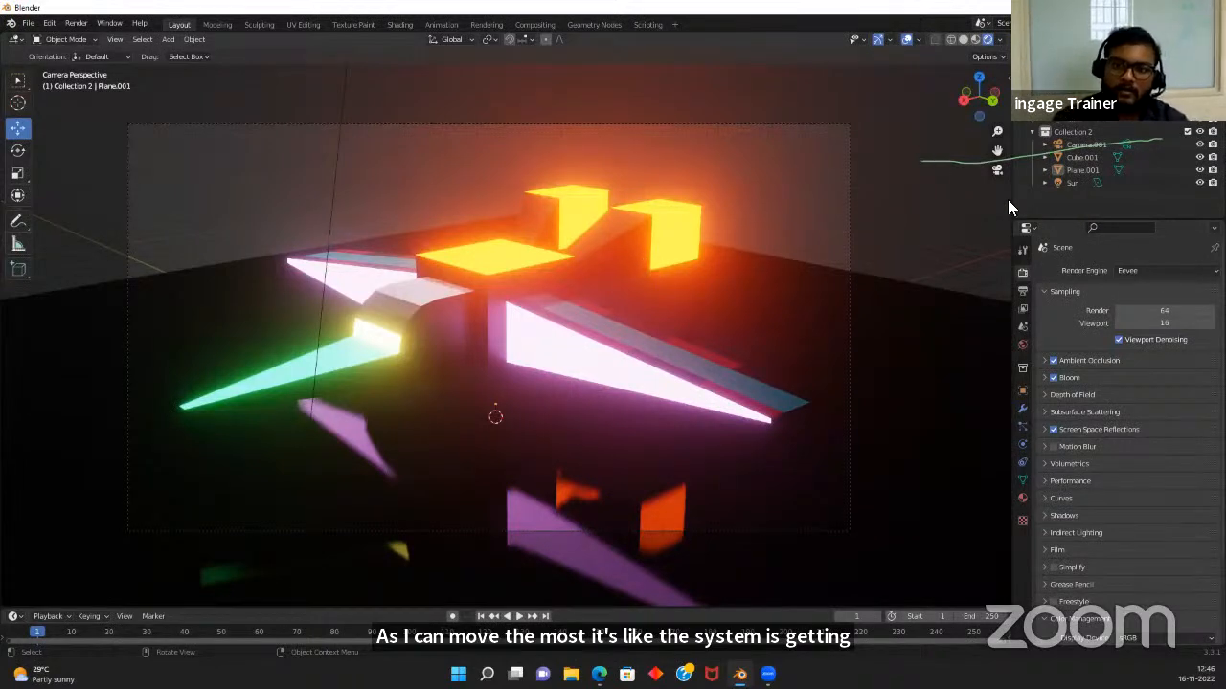
{"action": "left_click", "coordinate": [1141, 269]}
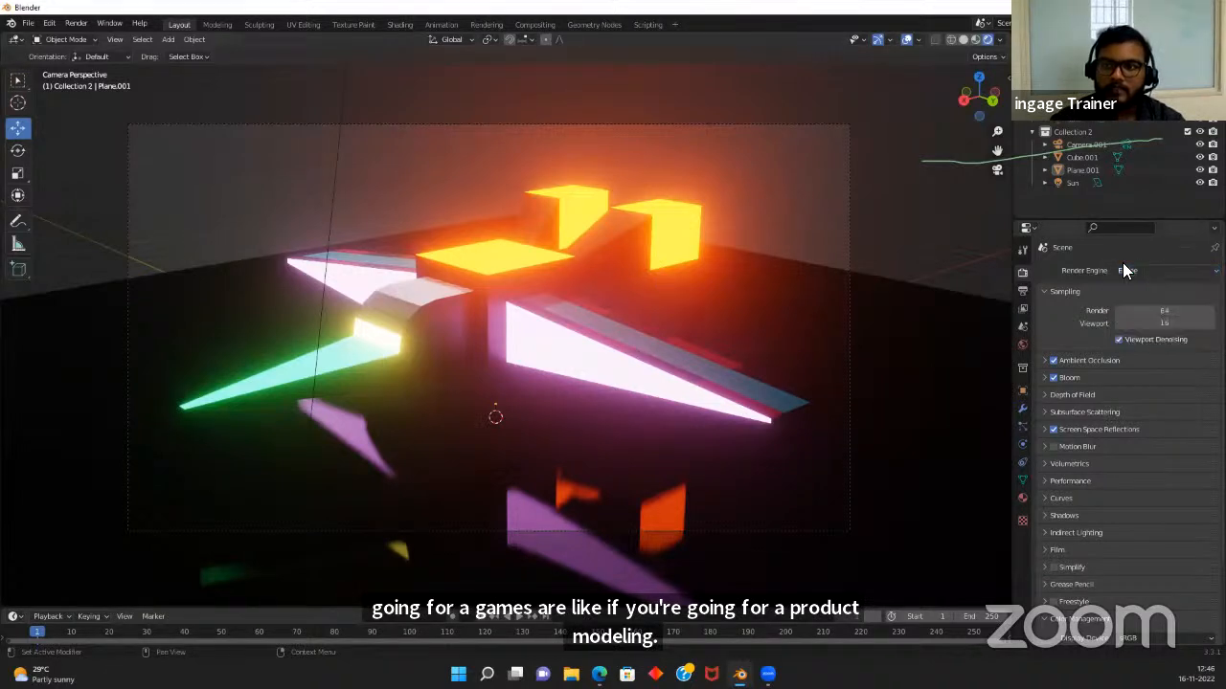
{"action": "left_click", "coordinate": [1134, 283]}
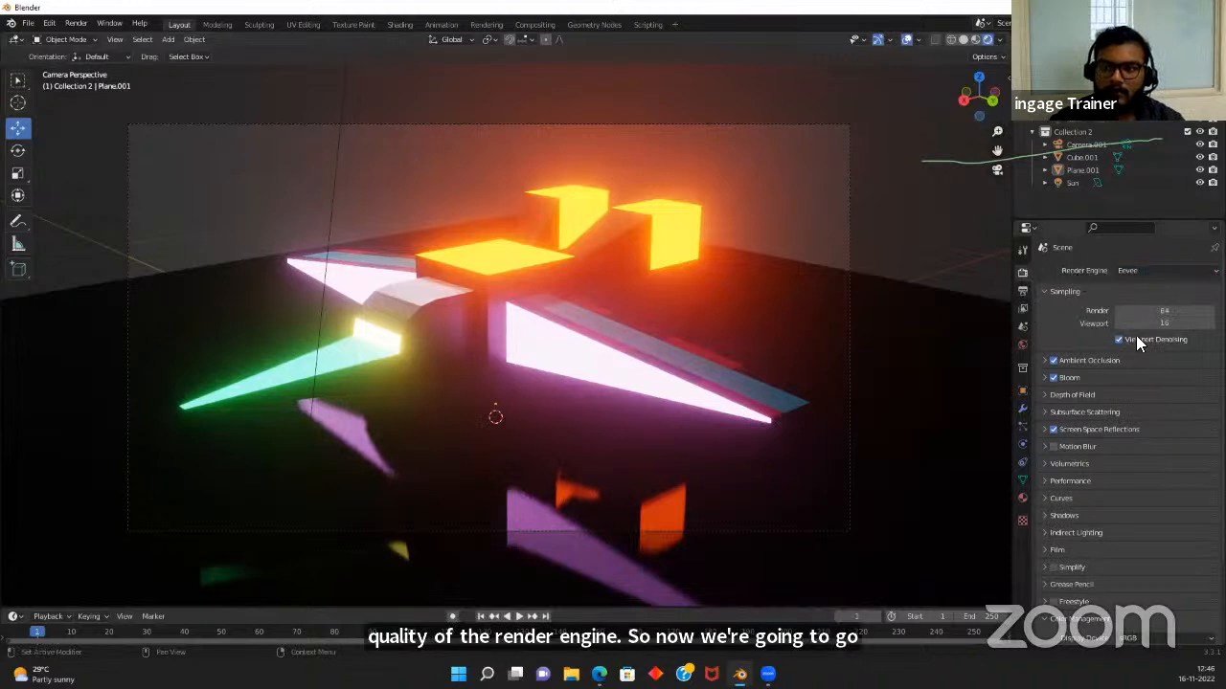
Set the end frame of the output frame range to 1 for a single-image render
{"action": "left_click", "coordinate": [1021, 291]}
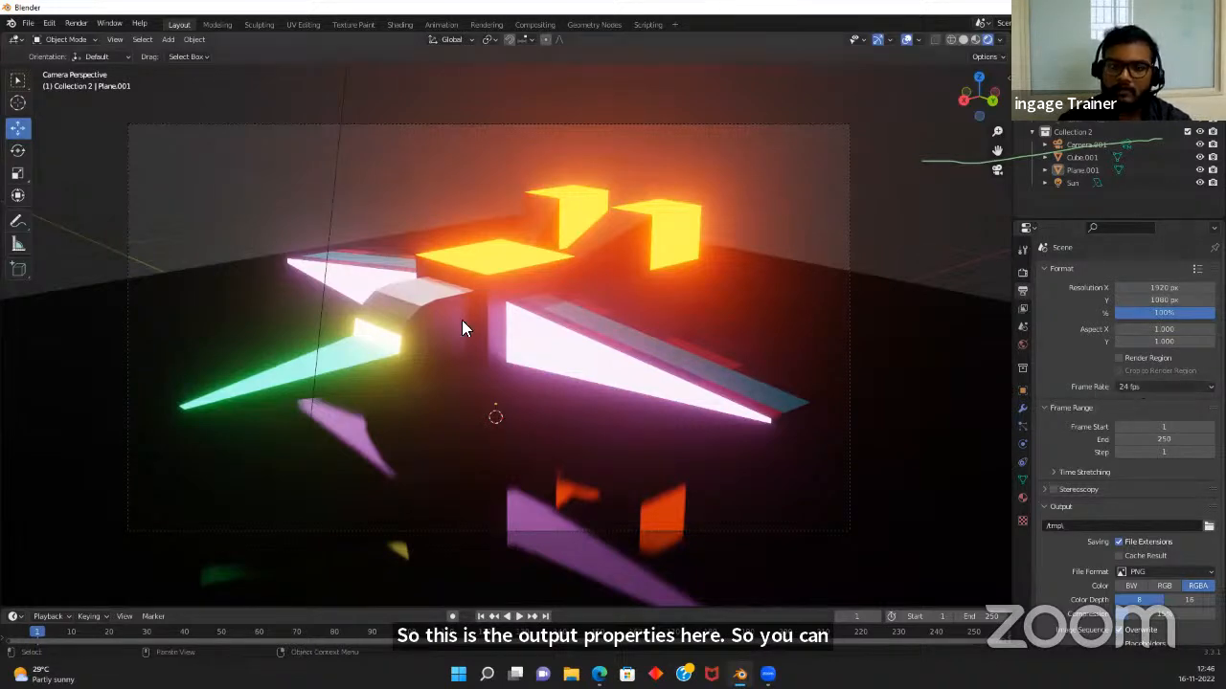
{"action": "scroll", "coordinate": [496, 299], "scroll_direction": "down", "scroll_amount": 2}
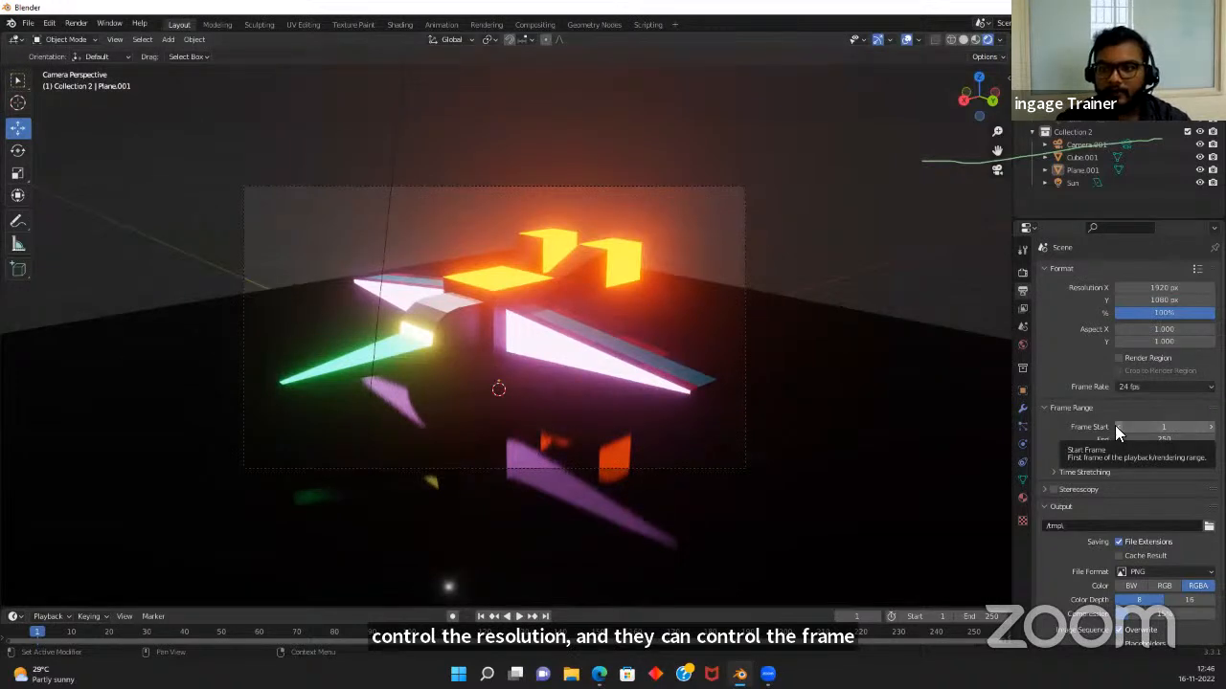
{"action": "left_click", "coordinate": [1161, 439]}
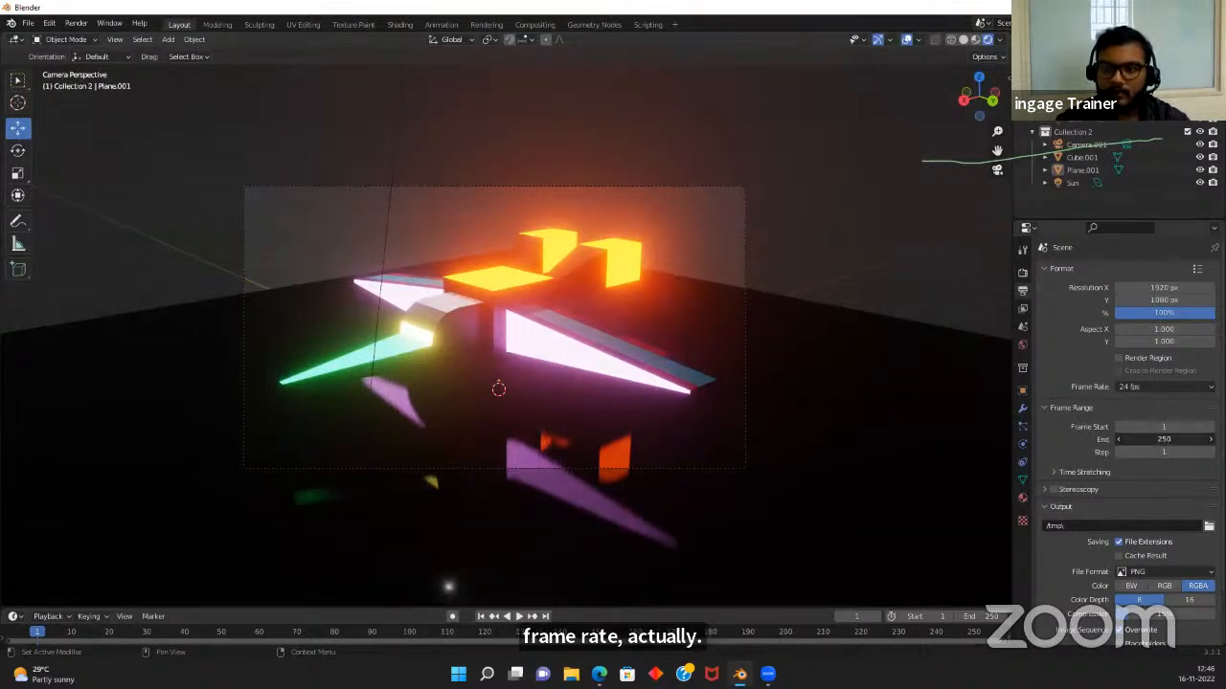
{"action": "type", "text": "1"}
{"action": "key", "text": "Return"}
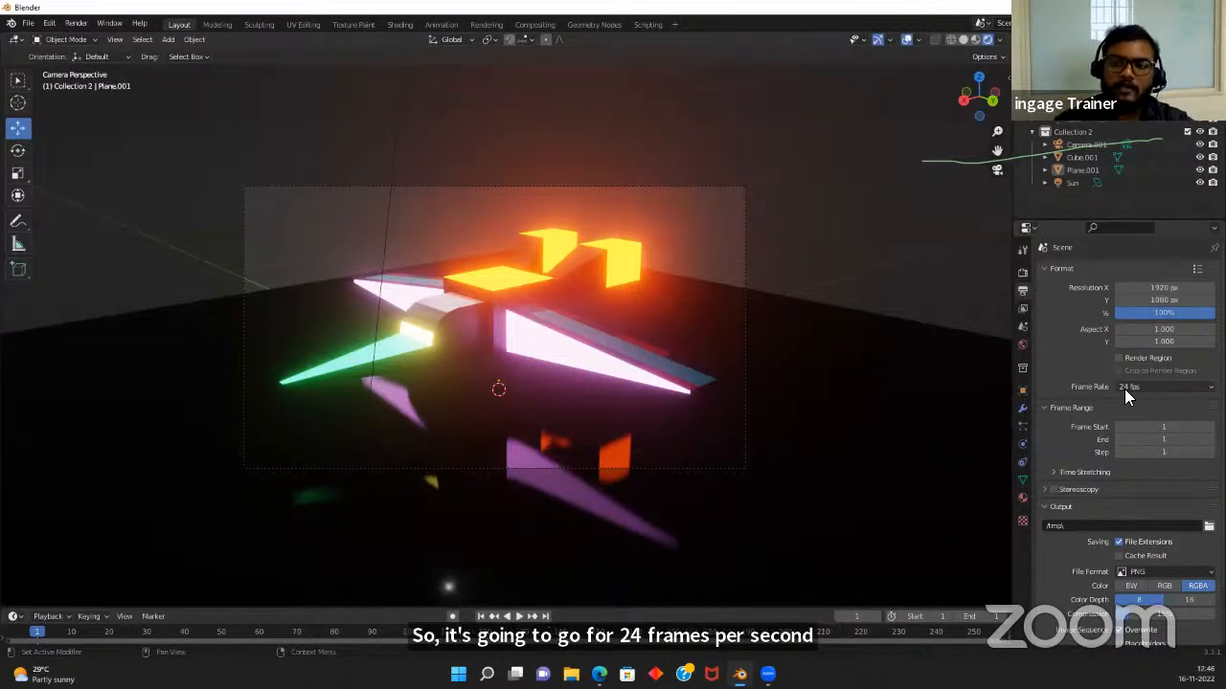
{"action": "scroll", "coordinate": [469, 215], "scroll_direction": "up", "scroll_amount": 2}
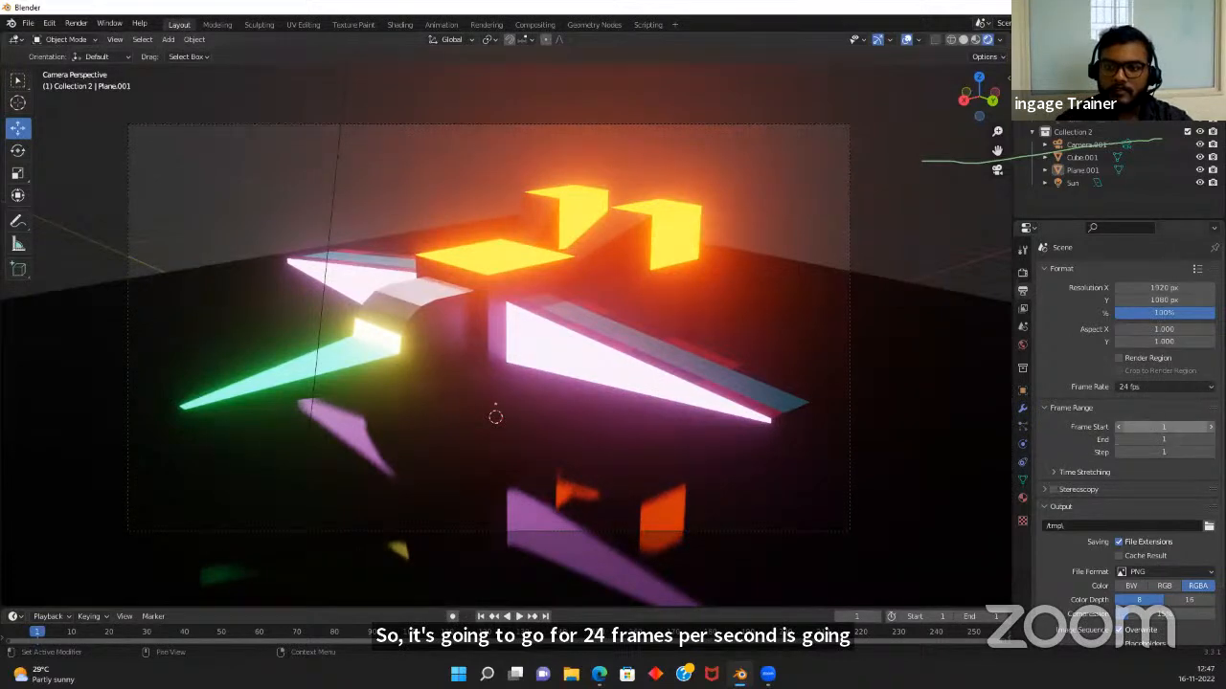
{"action": "left_click", "coordinate": [1139, 427]}
{"action": "key", "text": "Return"}
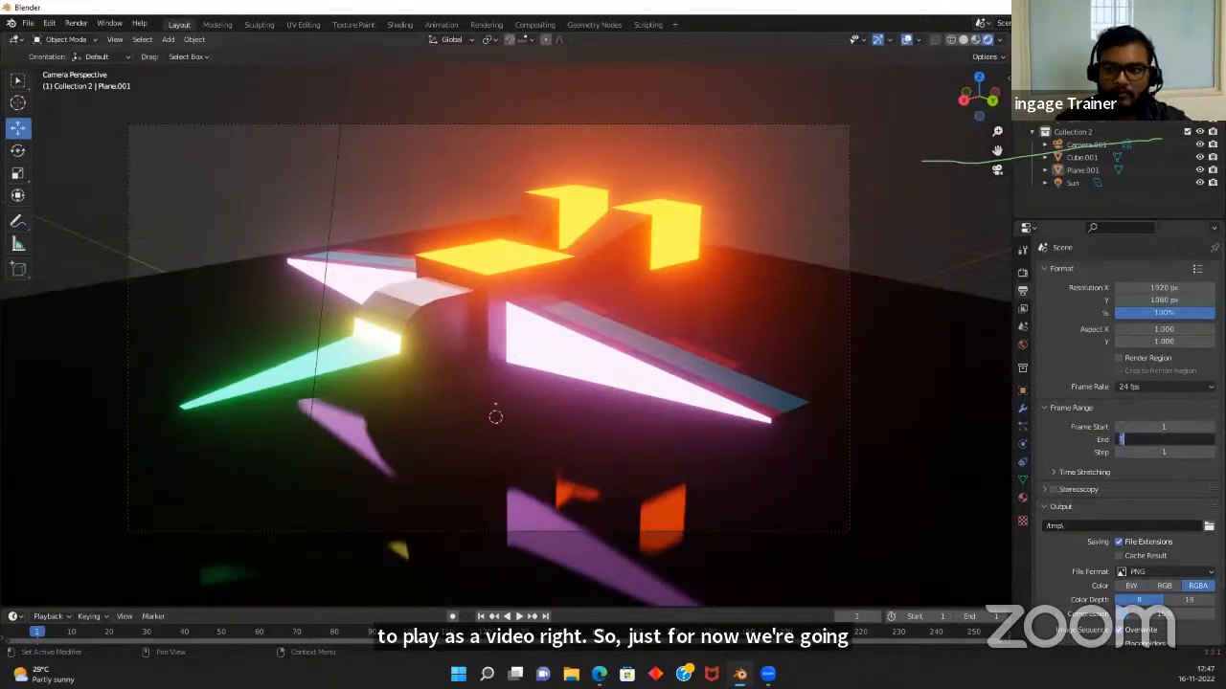
Set the render output location to the Desktop folder with the file name Spaceship_Render
{"action": "scroll", "coordinate": [1120, 481], "scroll_direction": "down", "scroll_amount": 3}
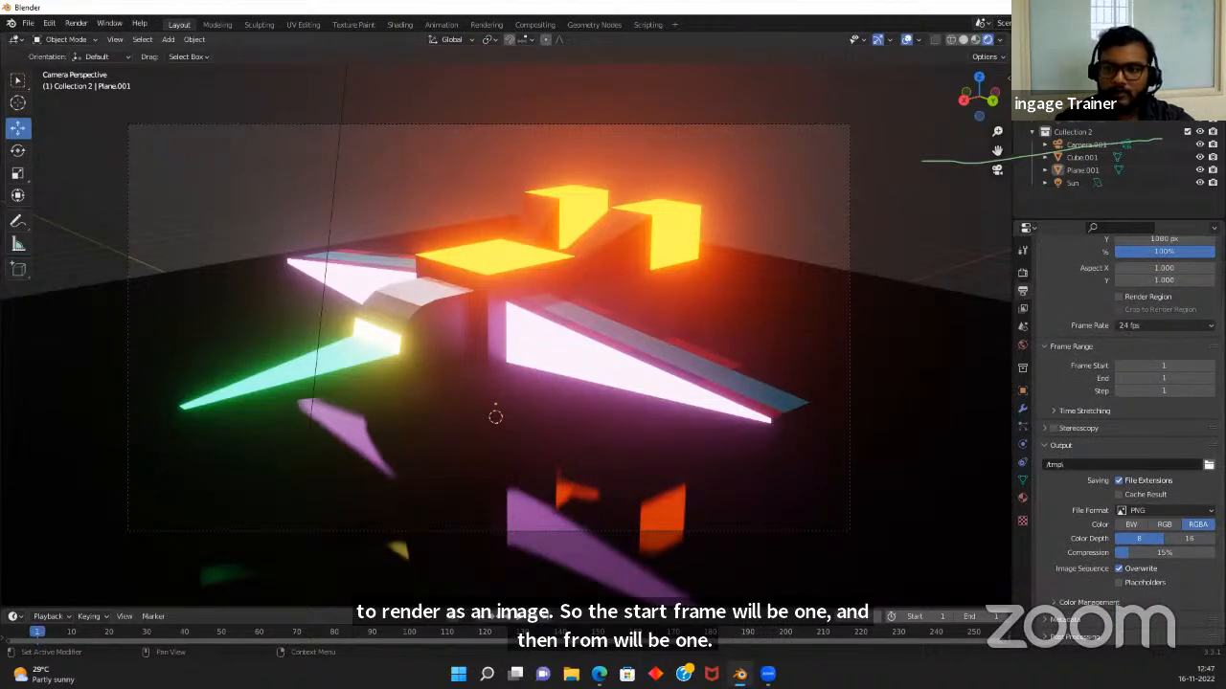
{"action": "left_click", "coordinate": [1208, 465]}
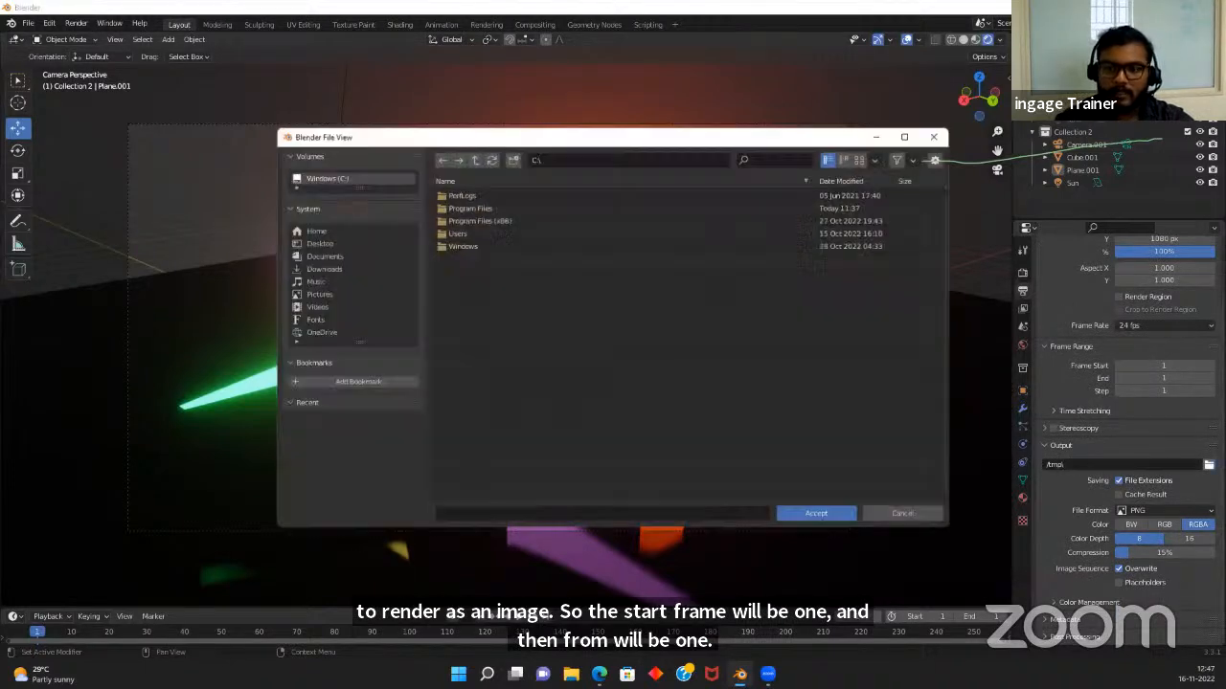
{"action": "left_click", "coordinate": [318, 243]}
{"action": "left_click", "coordinate": [467, 515]}
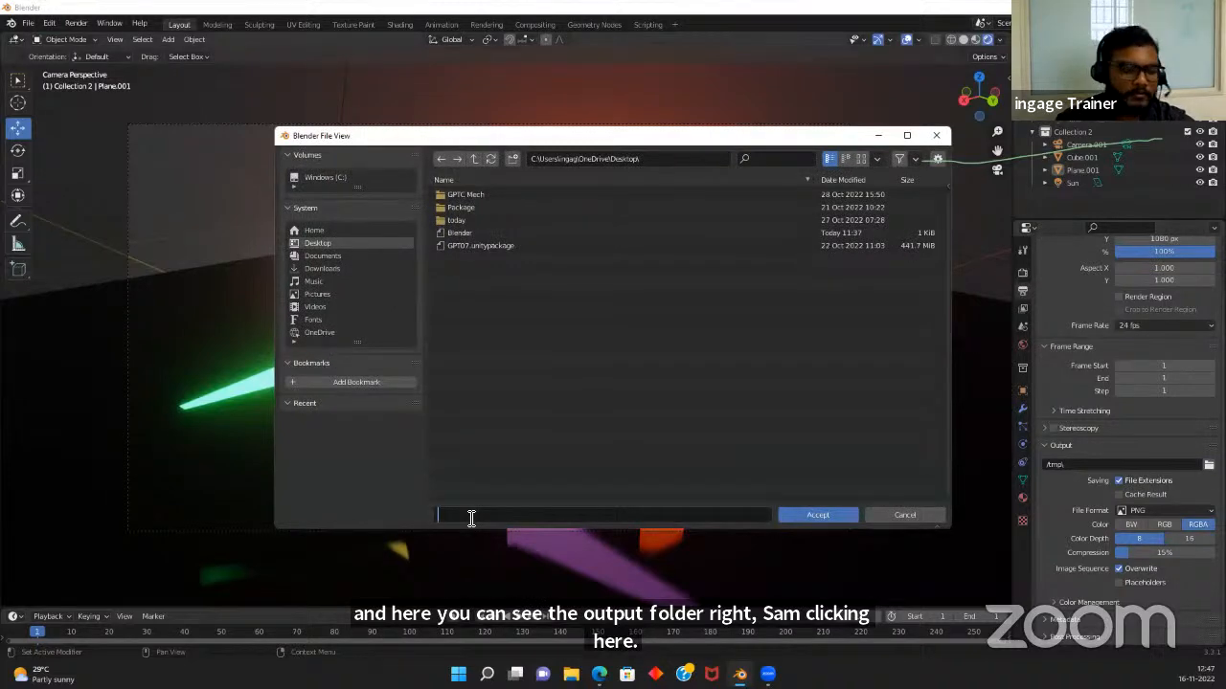
{"action": "type", "text": "S"}
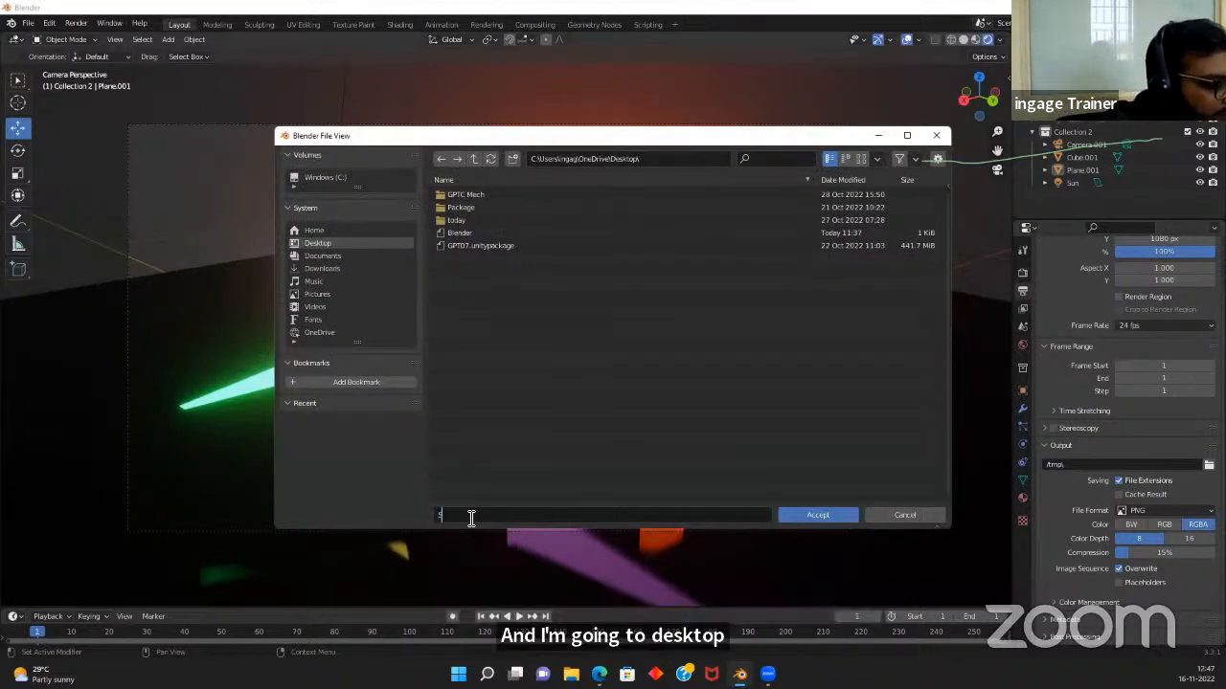
{"action": "type", "text": "pacesh"}
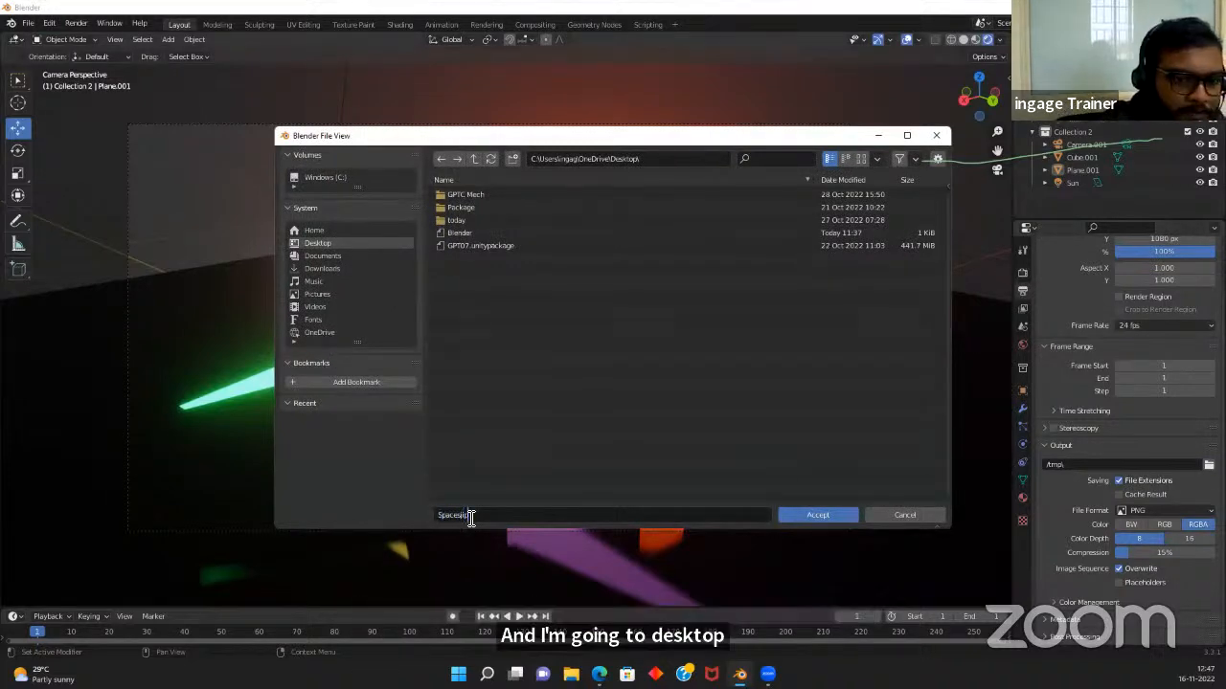
{"action": "key", "text": "BackSpace"}
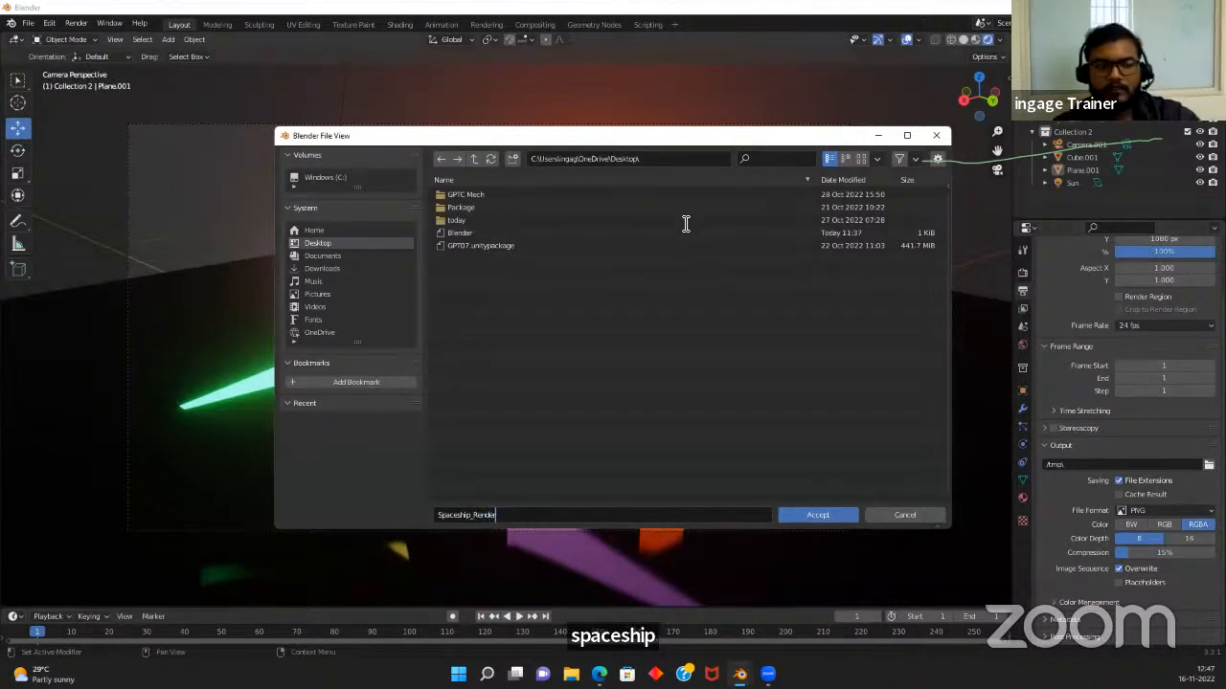
{"action": "left_click", "coordinate": [806, 516]}
Review the output file formats, switch to FFmpeg Video, and return the format to PNG
{"action": "left_click", "coordinate": [1147, 514]}
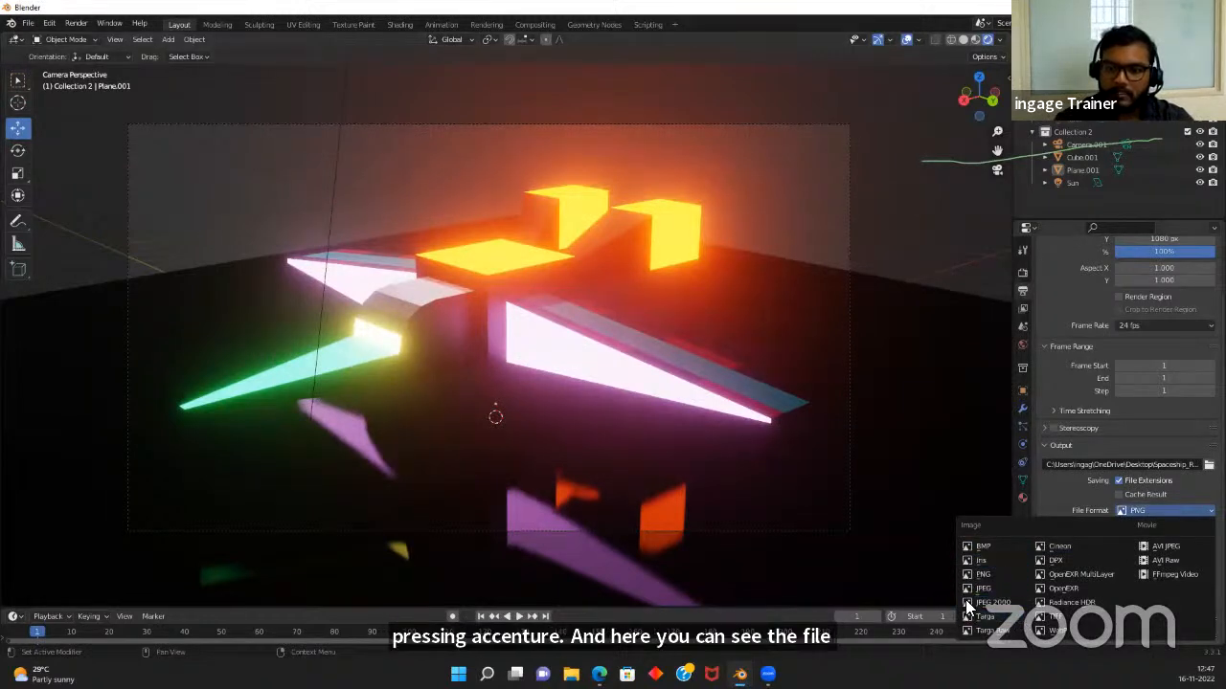
{"action": "left_click", "coordinate": [1157, 508]}
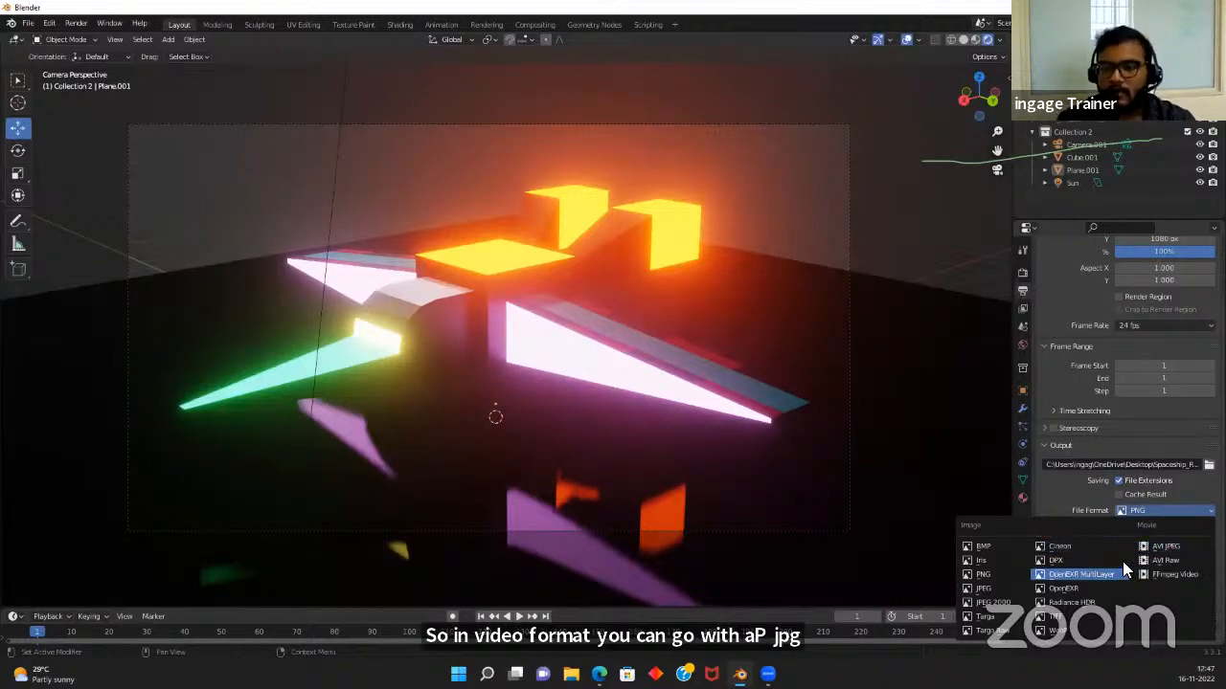
{"action": "left_click", "coordinate": [995, 573]}
{"action": "left_click", "coordinate": [1154, 510]}
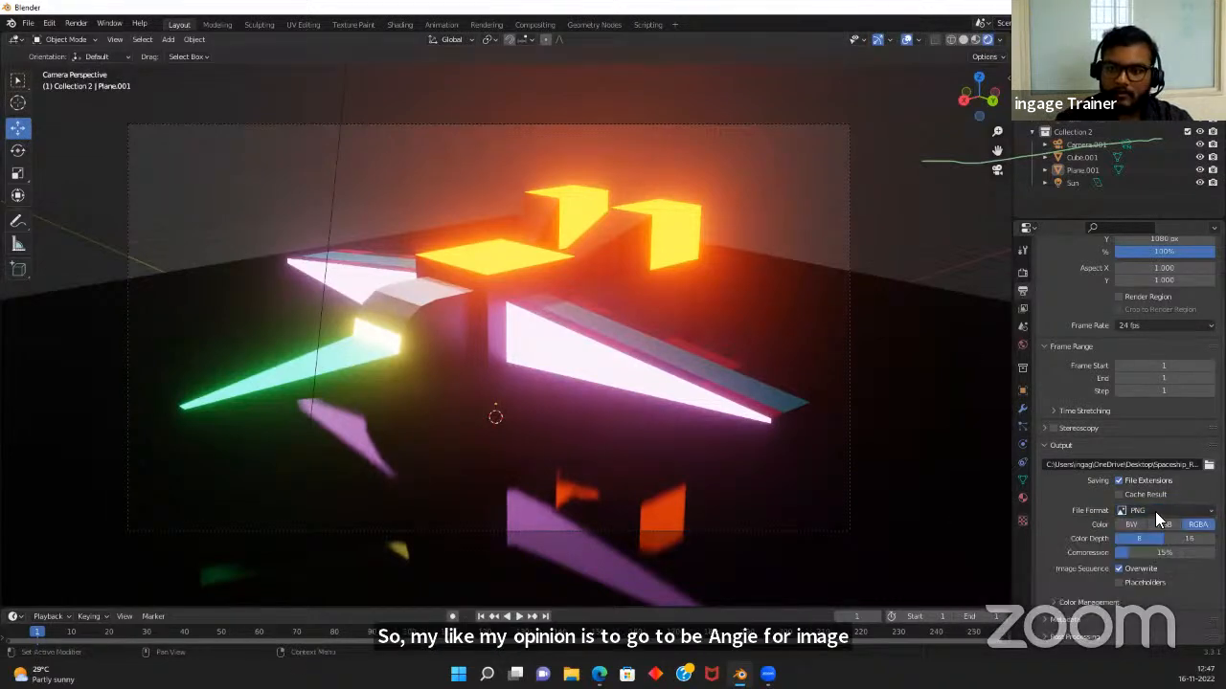
{"action": "left_click", "coordinate": [1154, 511]}
{"action": "left_click", "coordinate": [1170, 568]}
{"action": "left_click", "coordinate": [1165, 554]}
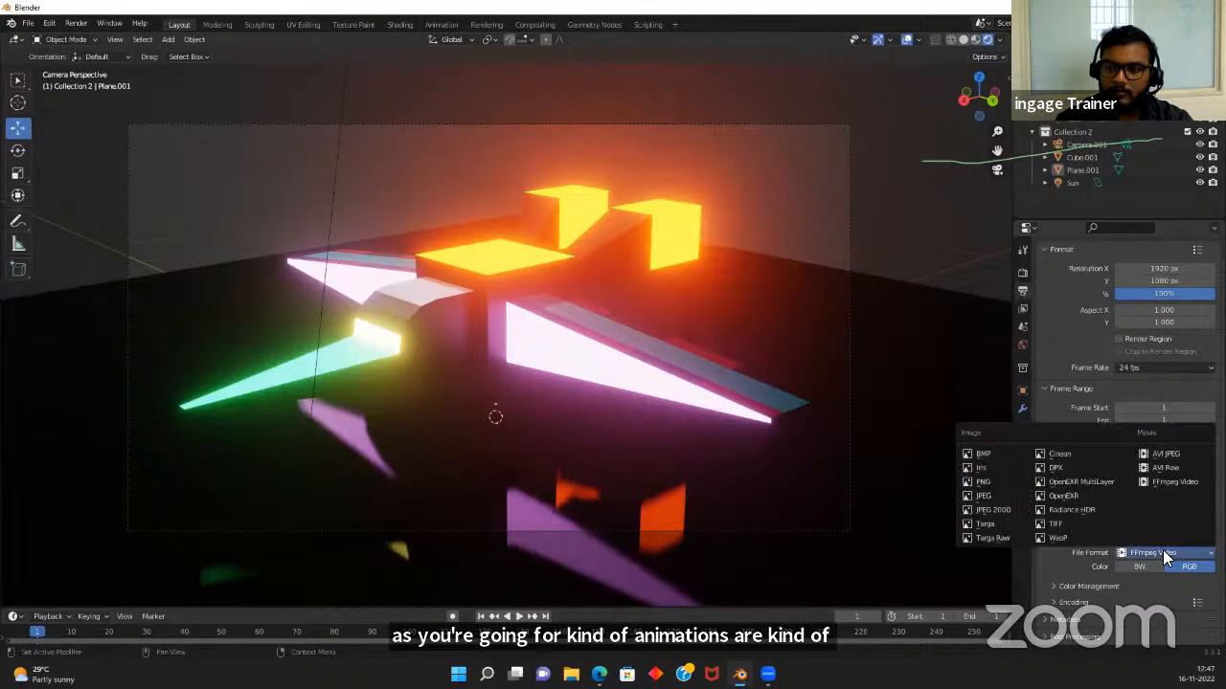
{"action": "left_click", "coordinate": [994, 482]}
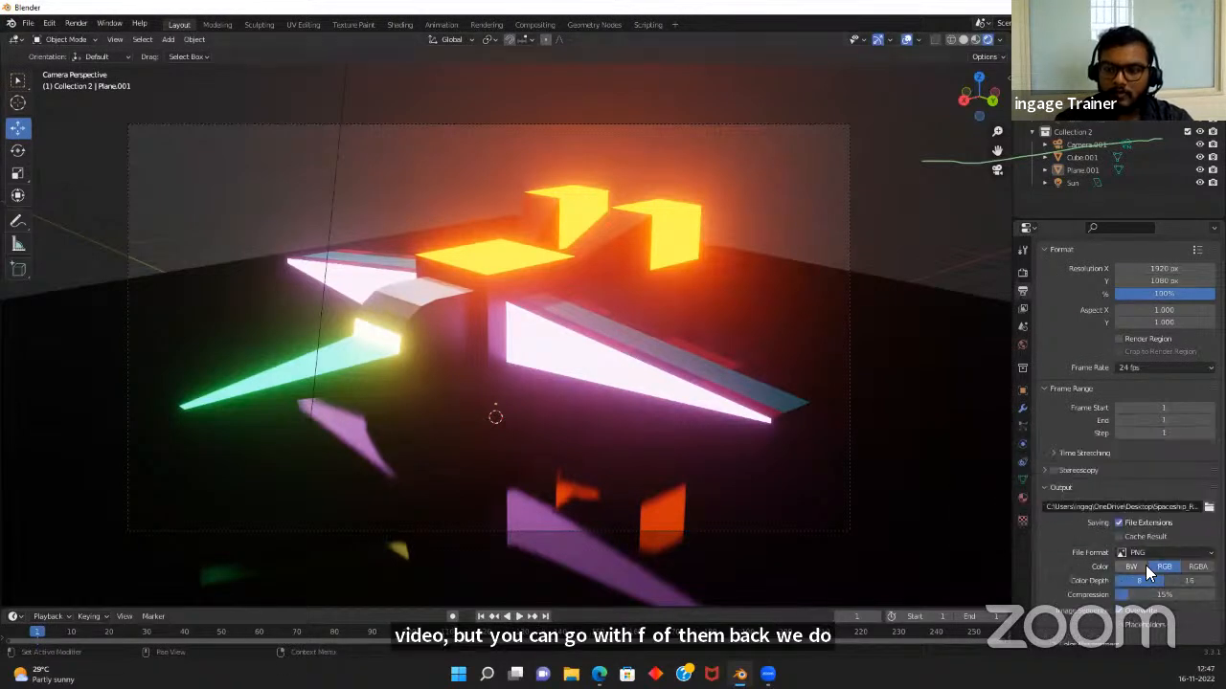
Examine the spaceship's framing and the visible grid in the camera view at closer and wider zoom
{"action": "scroll", "coordinate": [1145, 565], "scroll_direction": "down", "scroll_amount": 2}
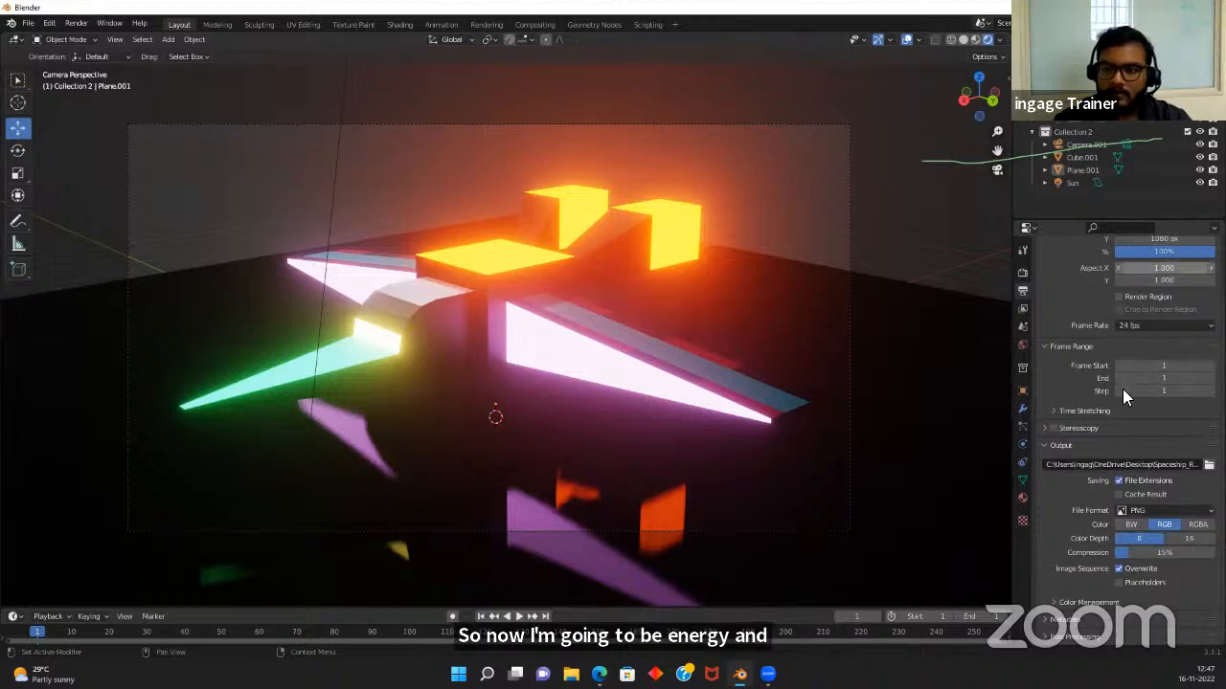
{"action": "scroll", "coordinate": [1132, 274], "scroll_direction": "up", "scroll_amount": 2}
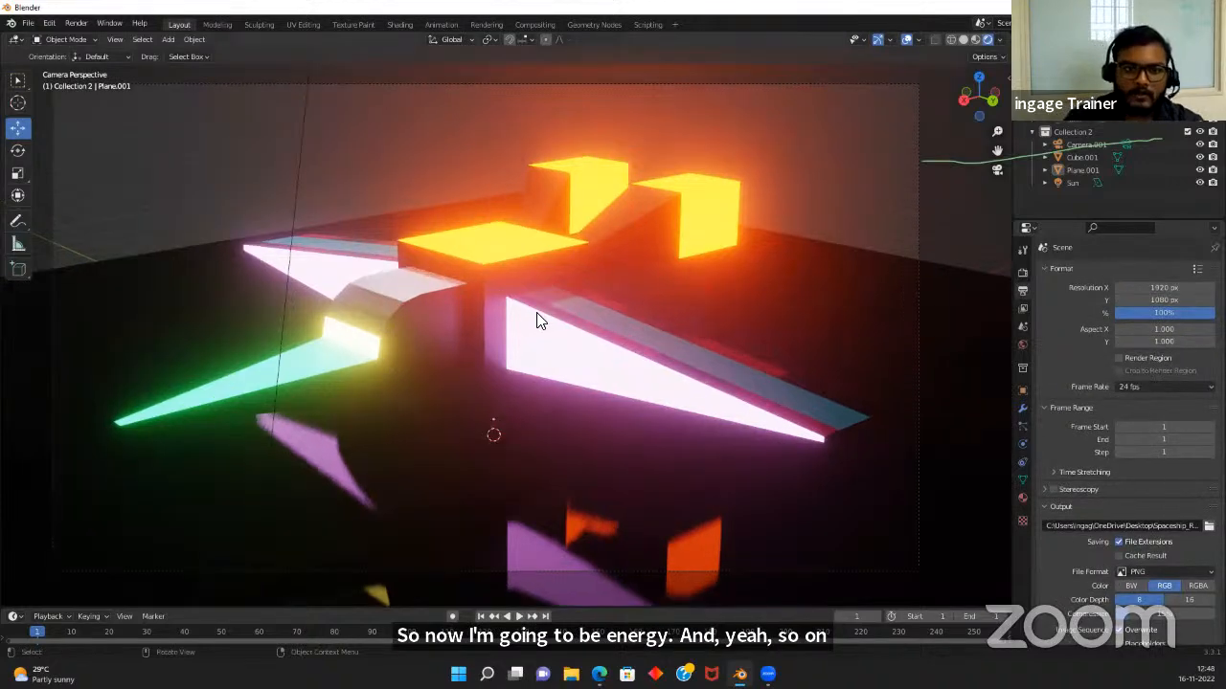
{"action": "scroll", "coordinate": [541, 316], "scroll_direction": "down", "scroll_amount": 4}
{"action": "scroll", "coordinate": [621, 321], "scroll_direction": "up", "scroll_amount": 4}
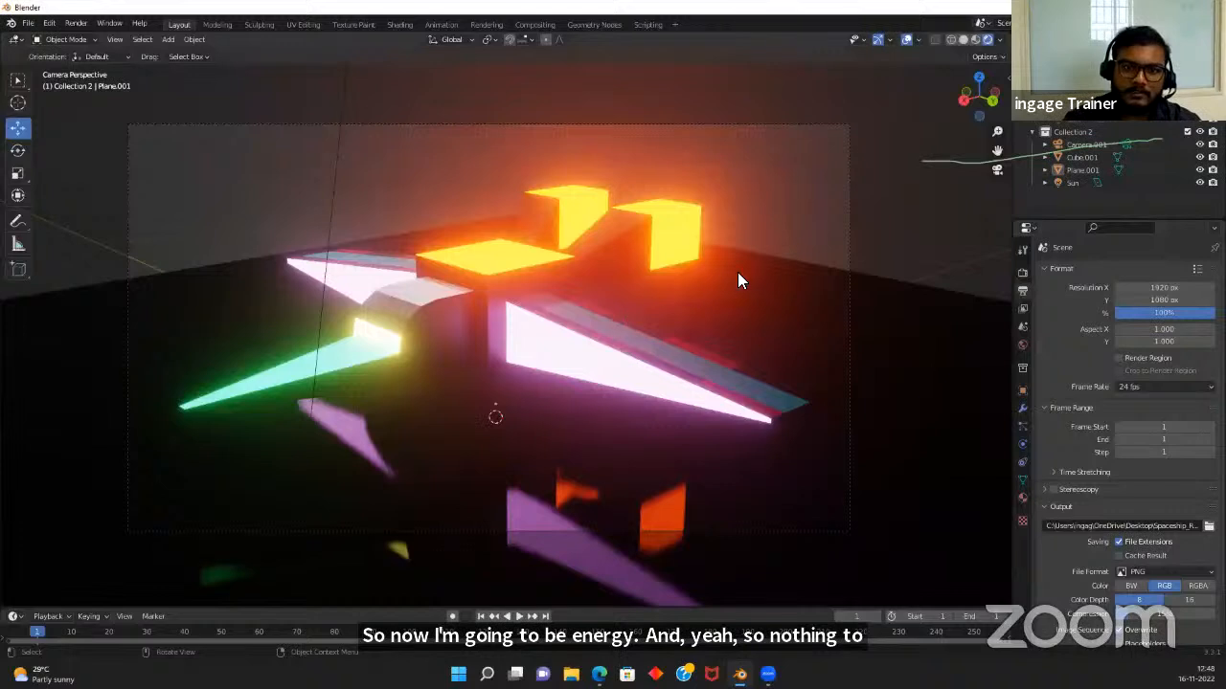
{"action": "scroll", "coordinate": [540, 436], "scroll_direction": "up", "scroll_amount": 1}
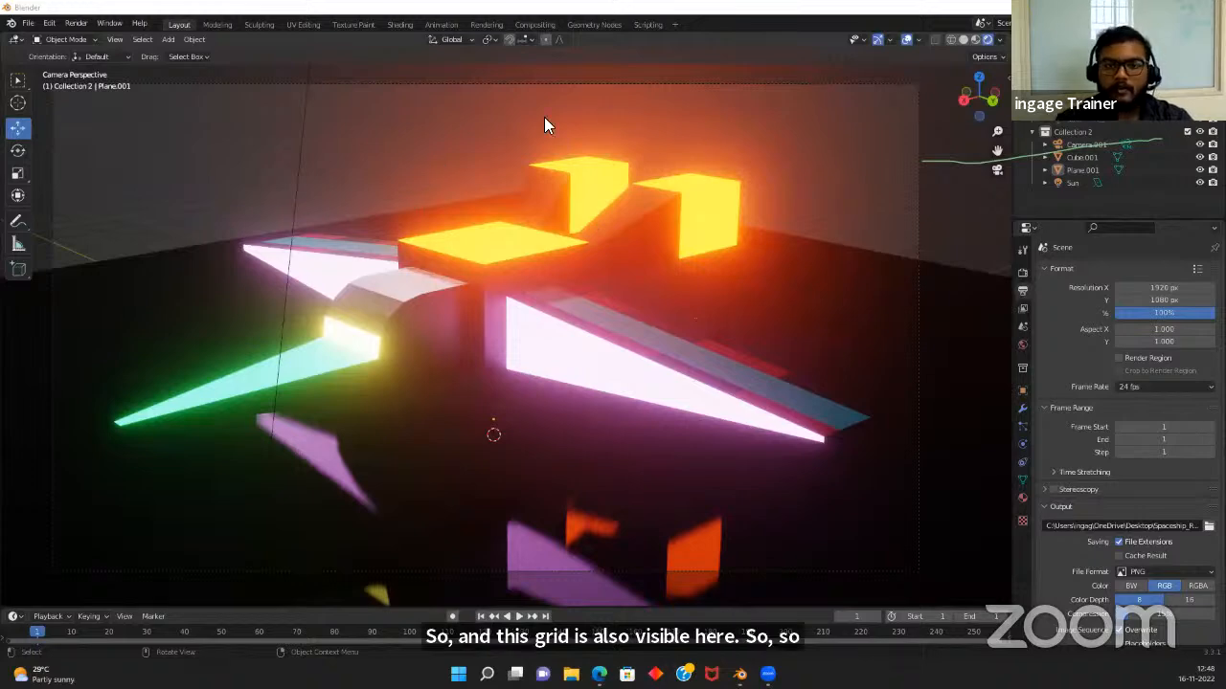
{"action": "scroll", "coordinate": [523, 206], "scroll_direction": "up", "scroll_amount": 2}
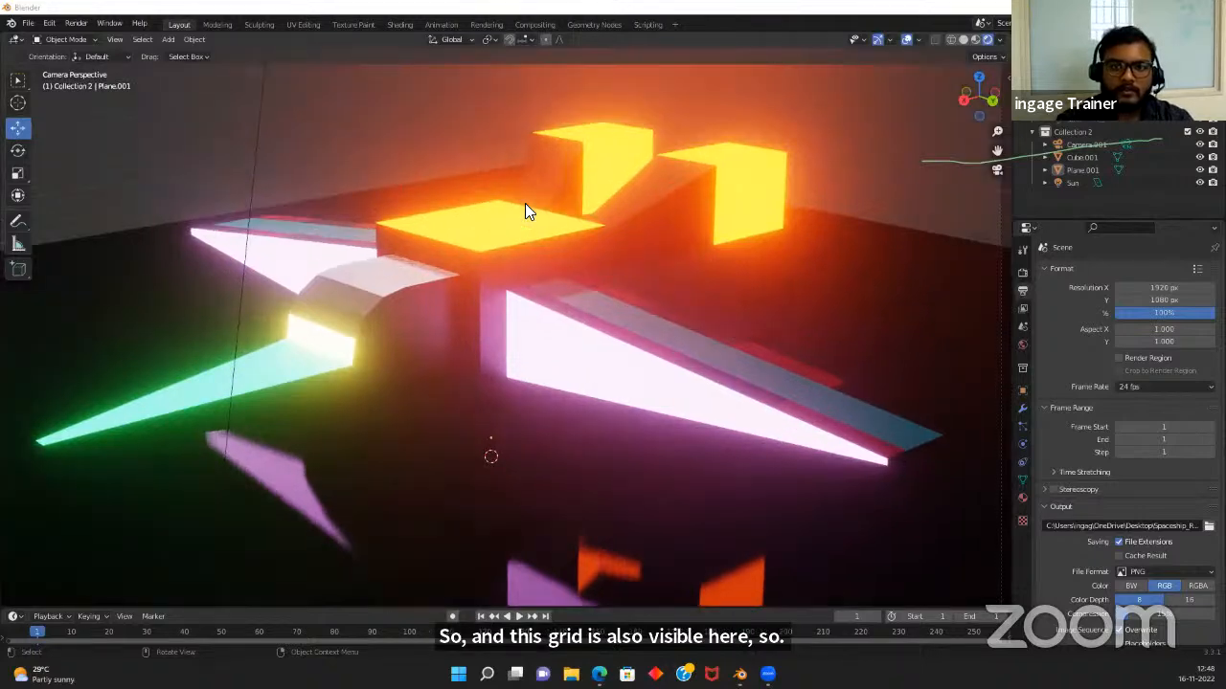
{"action": "scroll", "coordinate": [524, 205], "scroll_direction": "down", "scroll_amount": 2}
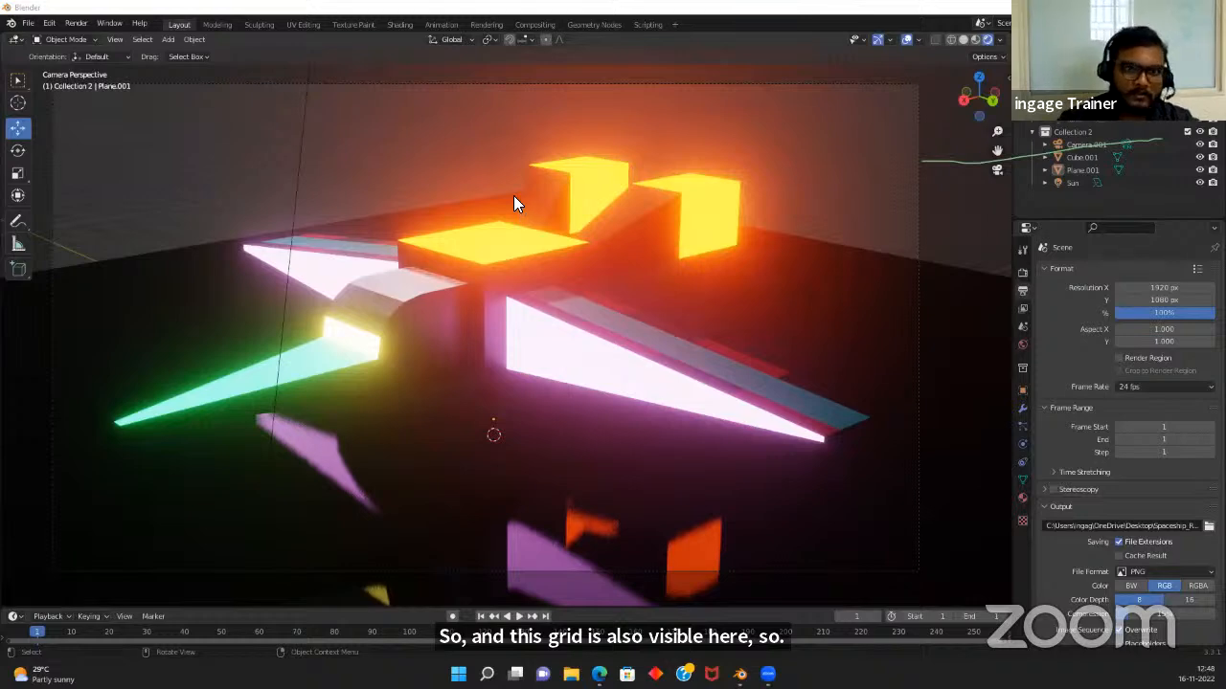
{"action": "middle_click_drag", "start_coordinate": [524, 202], "coordinate": [513, 196]}
{"action": "key", "text": "KP_0"}
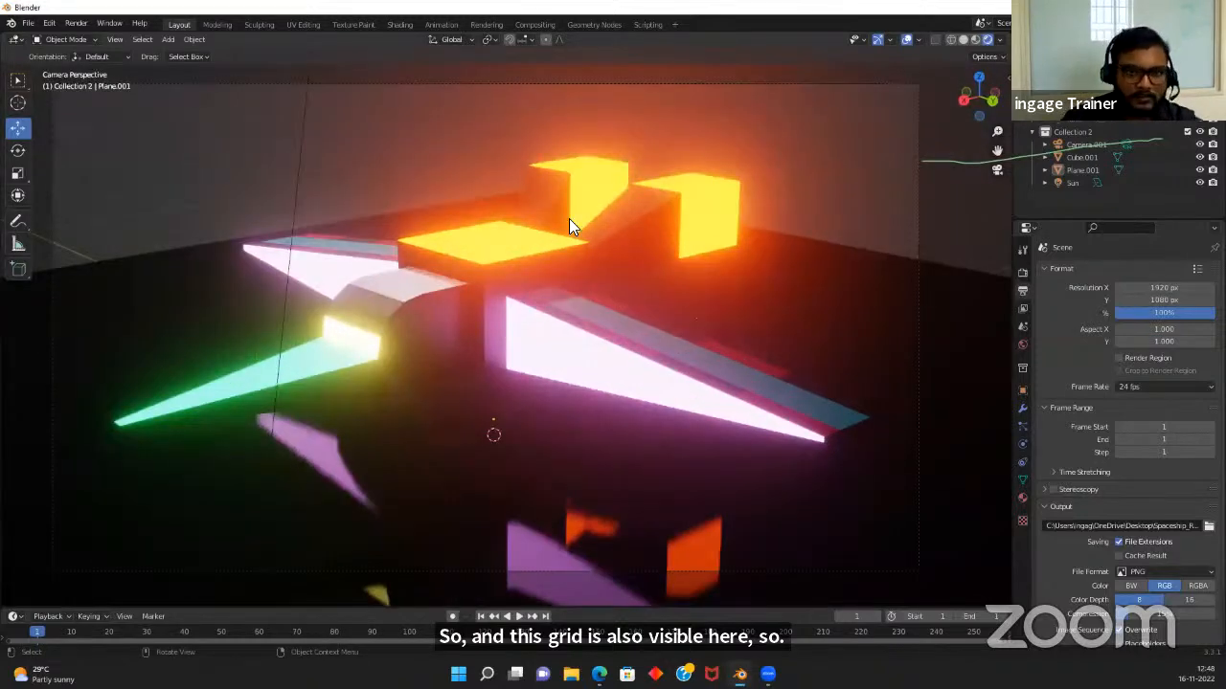
{"action": "scroll", "coordinate": [572, 208], "scroll_direction": "up", "scroll_amount": 1}
{"action": "scroll", "coordinate": [581, 221], "scroll_direction": "down", "scroll_amount": 1}
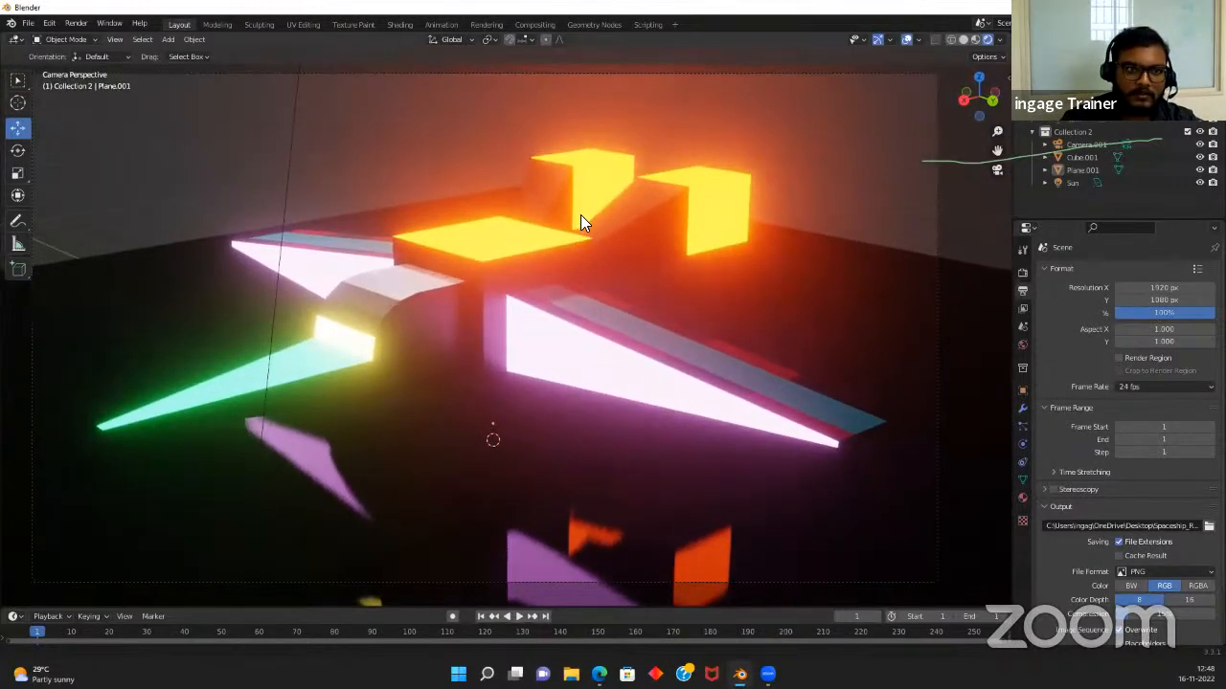
{"action": "scroll", "coordinate": [579, 215], "scroll_direction": "up", "scroll_amount": 1}
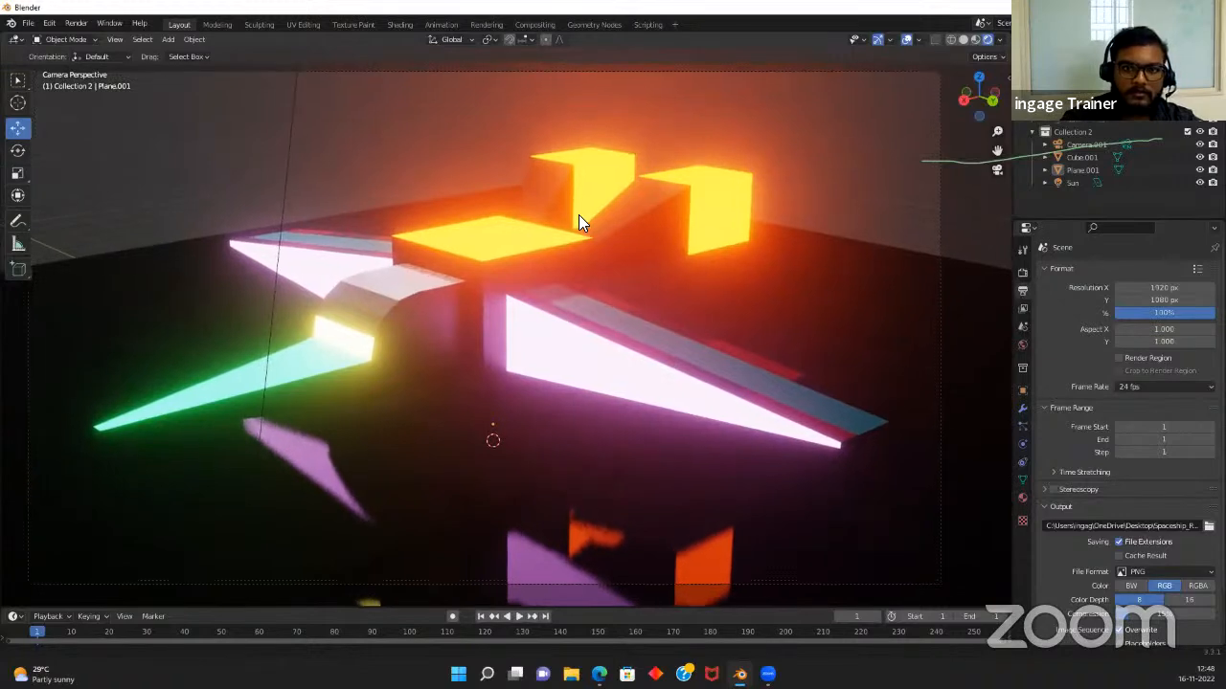
Hide the gizmos and overlays in the 3D viewport
{"action": "left_click", "coordinate": [877, 40]}
{"action": "left_click", "coordinate": [877, 40]}
{"action": "left_click", "coordinate": [877, 40]}
{"action": "left_click", "coordinate": [877, 40]}
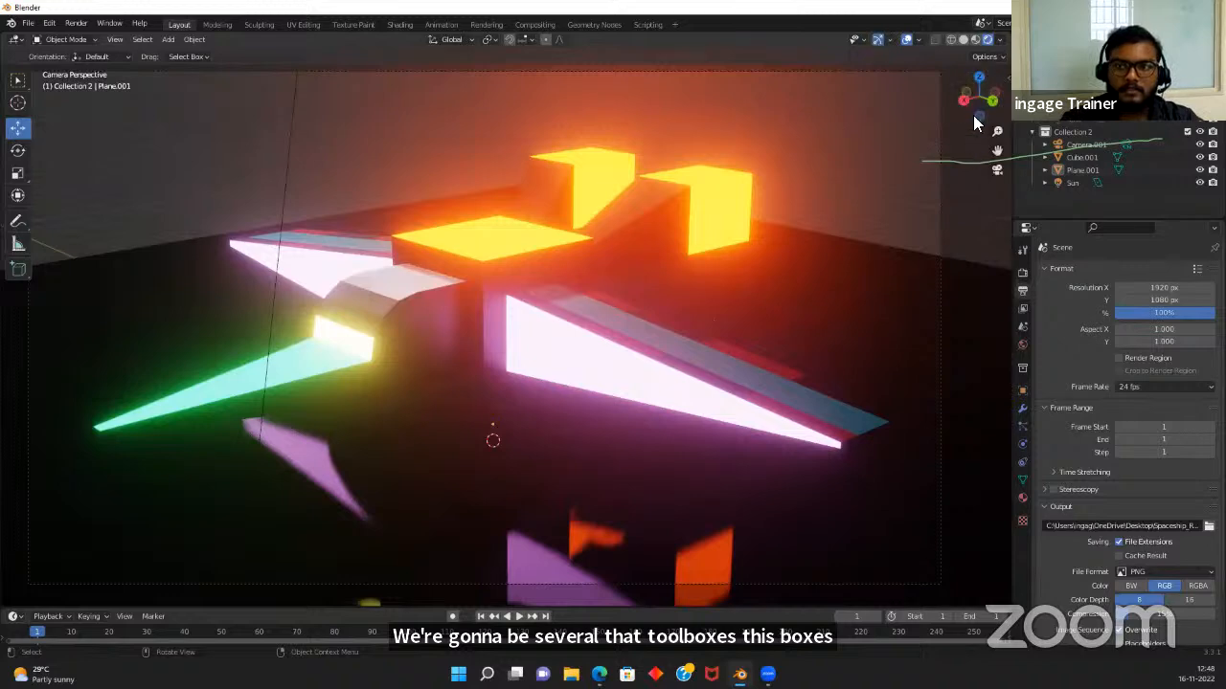
{"action": "left_click", "coordinate": [876, 40]}
{"action": "left_click", "coordinate": [906, 40]}
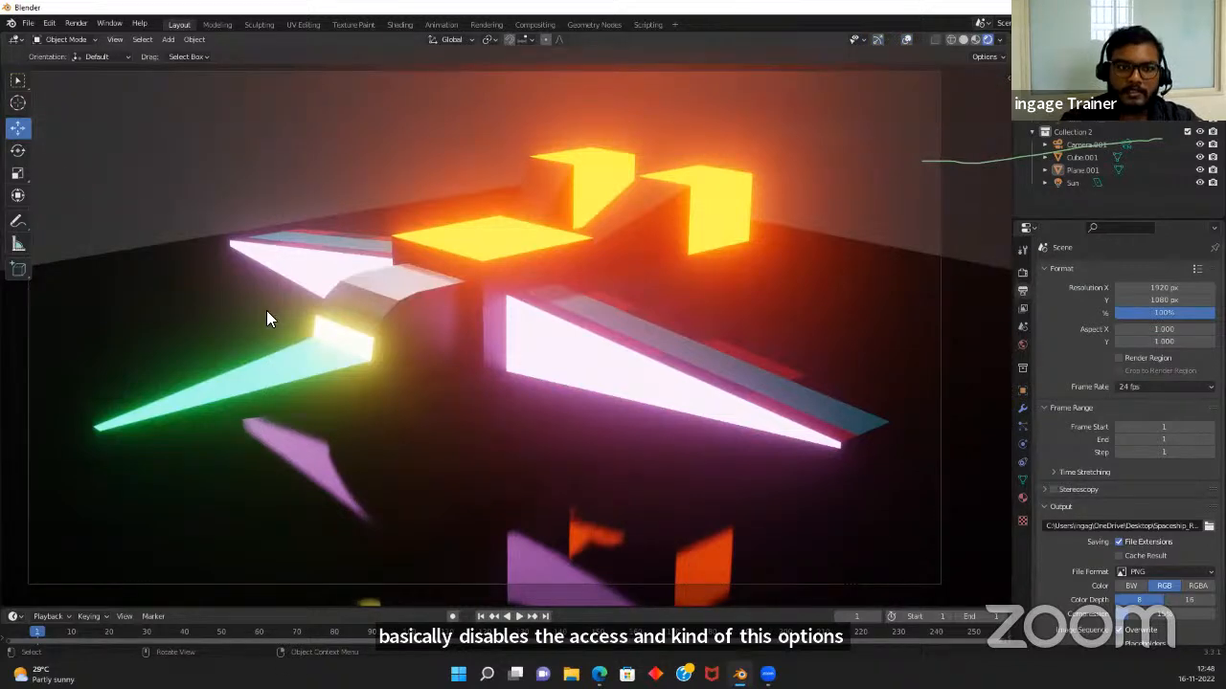
Inspect the clean spaceship scene from several angles and return to the camera view
{"action": "scroll", "coordinate": [413, 311], "scroll_direction": "down", "scroll_amount": 2}
{"action": "scroll", "coordinate": [413, 311], "scroll_direction": "up", "scroll_amount": 3}
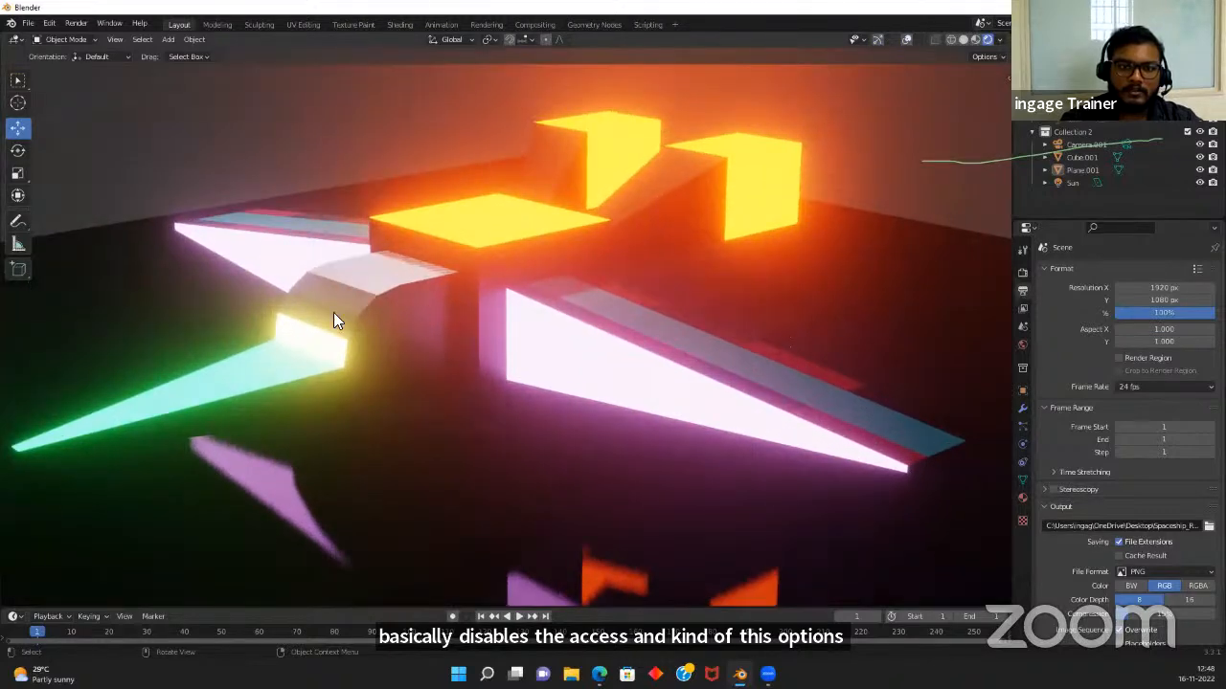
{"action": "scroll", "coordinate": [467, 329], "scroll_direction": "down", "scroll_amount": 4}
{"action": "middle_click_drag", "start_coordinate": [511, 329], "coordinate": [540, 331]}
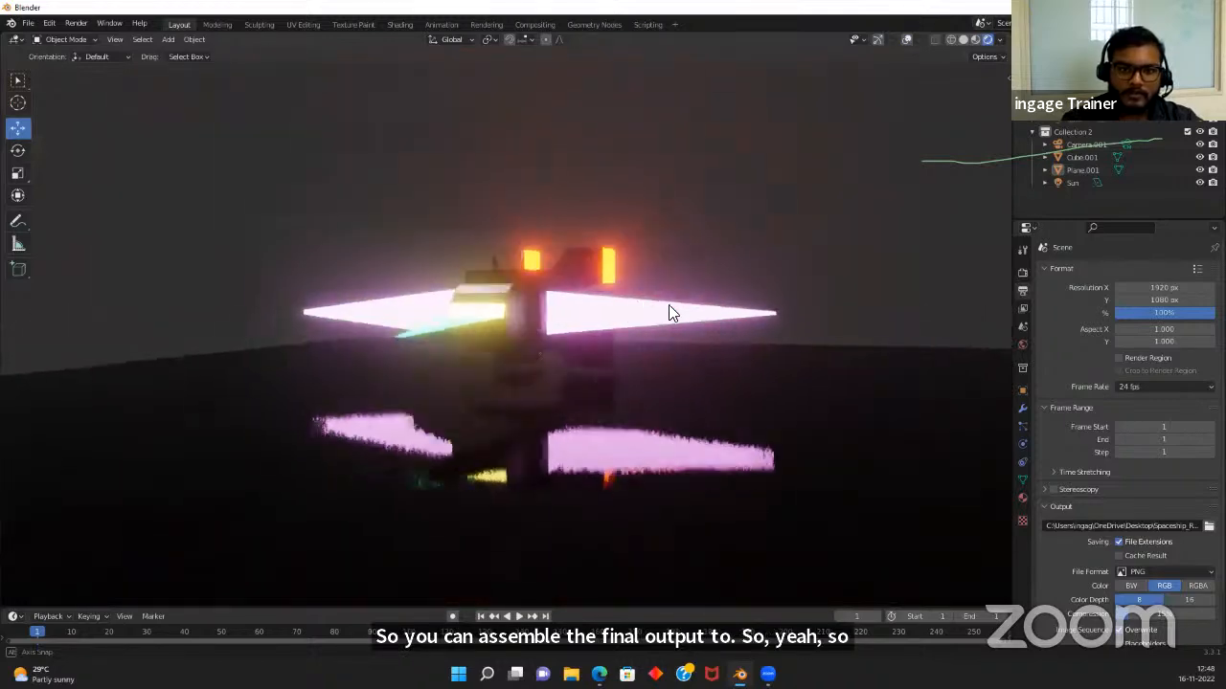
{"action": "left_click", "coordinate": [545, 326]}
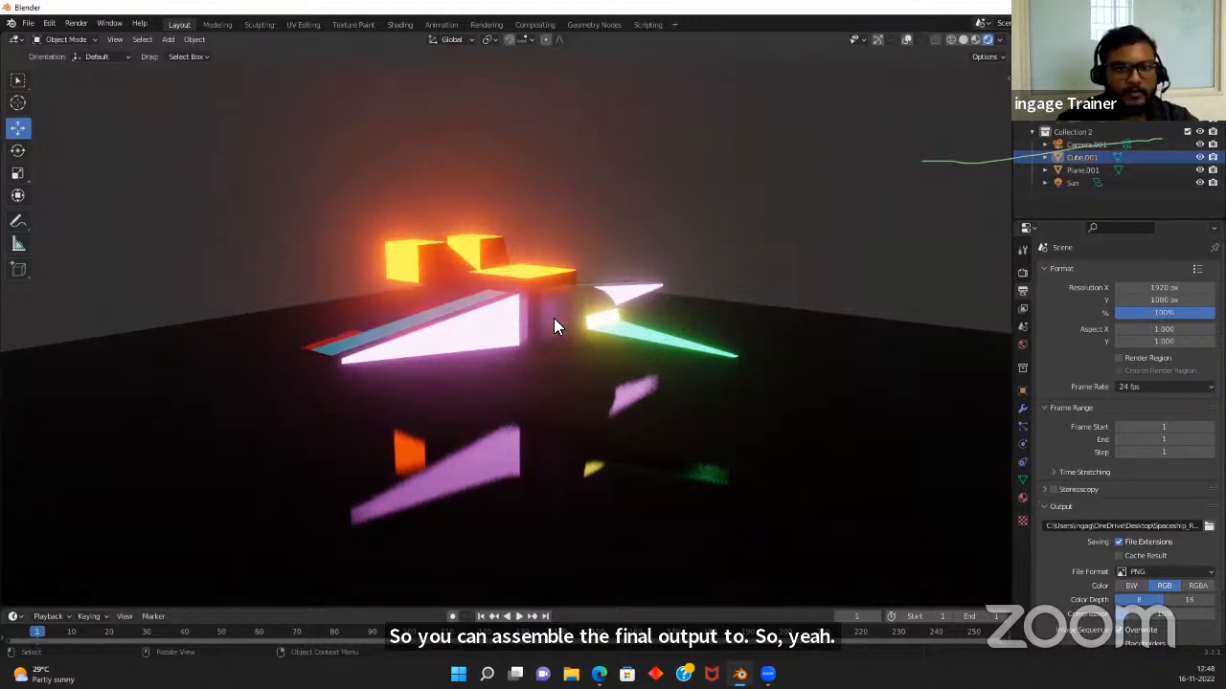
{"action": "middle_click_drag", "start_coordinate": [662, 307], "coordinate": [501, 310]}
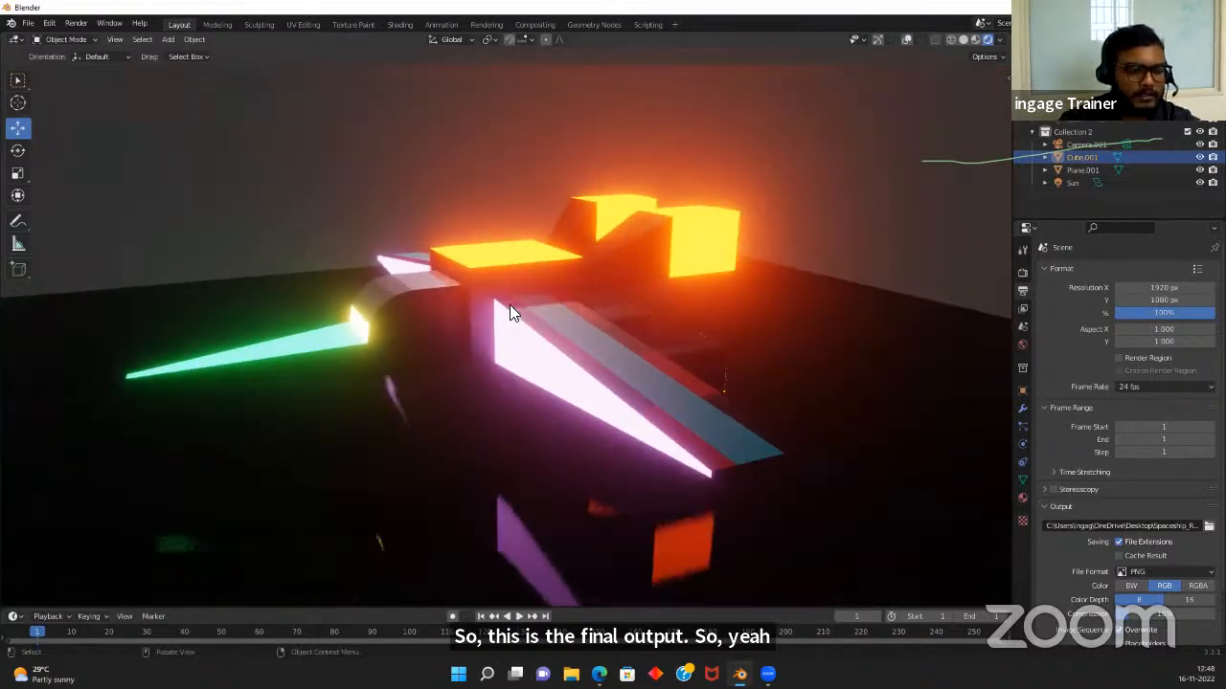
{"action": "key", "text": "KP_0"}
{"action": "scroll", "coordinate": [509, 305], "scroll_direction": "up", "scroll_amount": 5}
{"action": "scroll", "coordinate": [510, 304], "scroll_direction": "down", "scroll_amount": 3}
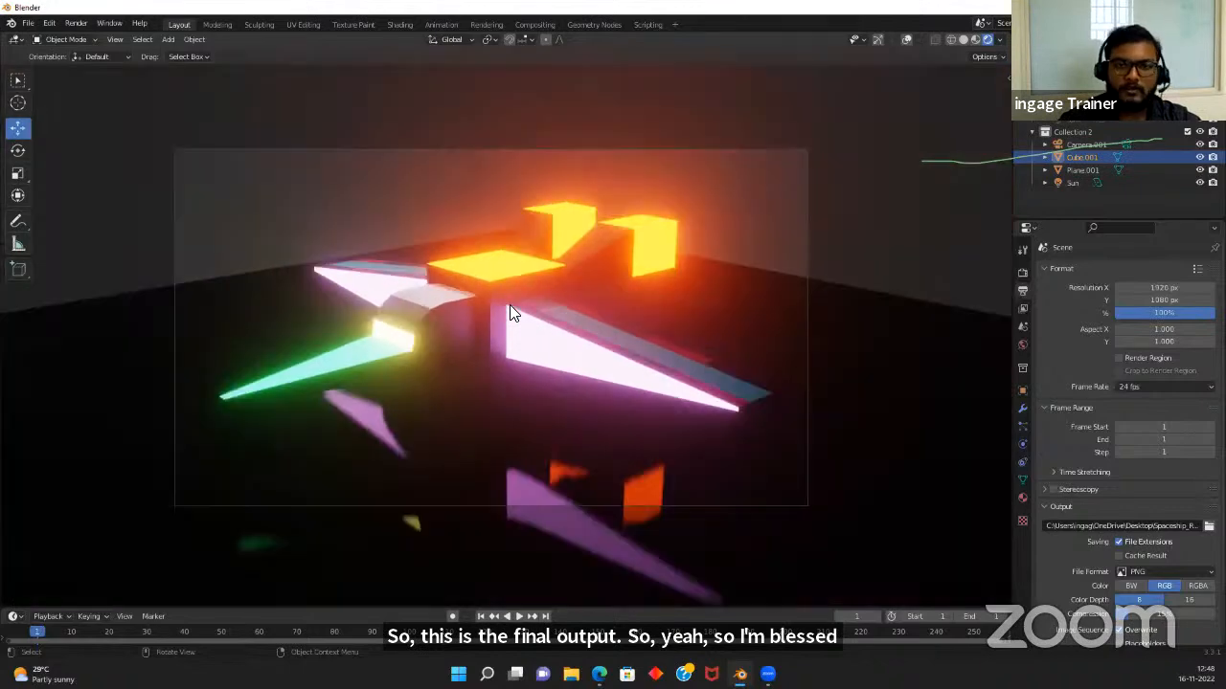
{"action": "scroll", "coordinate": [510, 313], "scroll_direction": "up", "scroll_amount": 2}
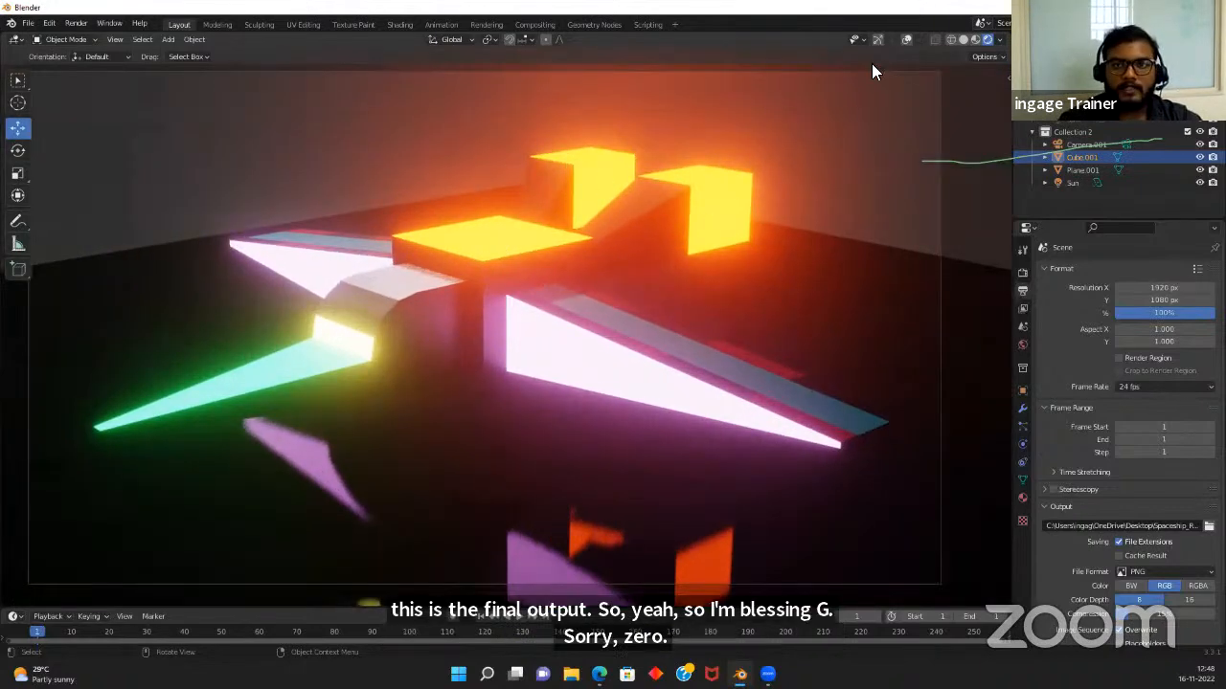
Turn the viewport gizmos and overlays back on
{"action": "left_click", "coordinate": [885, 40]}
{"action": "left_click", "coordinate": [905, 40]}
{"action": "scroll", "coordinate": [555, 289], "scroll_direction": "down", "scroll_amount": 1}
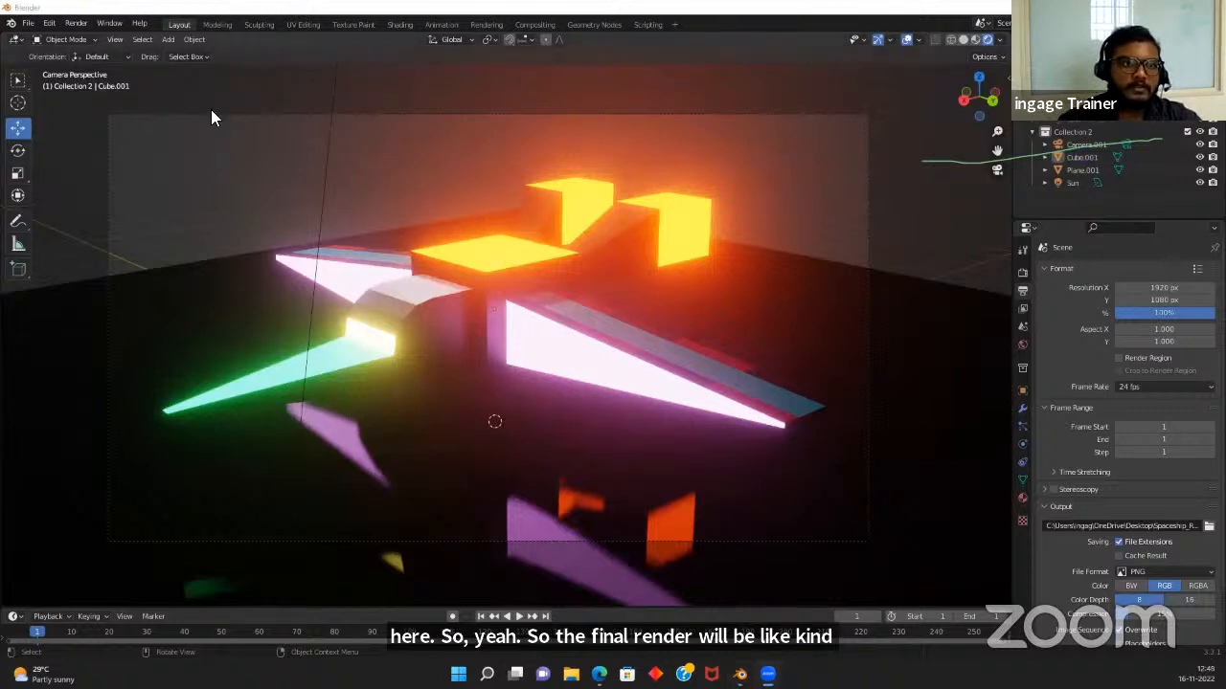
Render the one-frame animation from the camera and close the render result window
{"action": "left_click", "coordinate": [75, 23]}
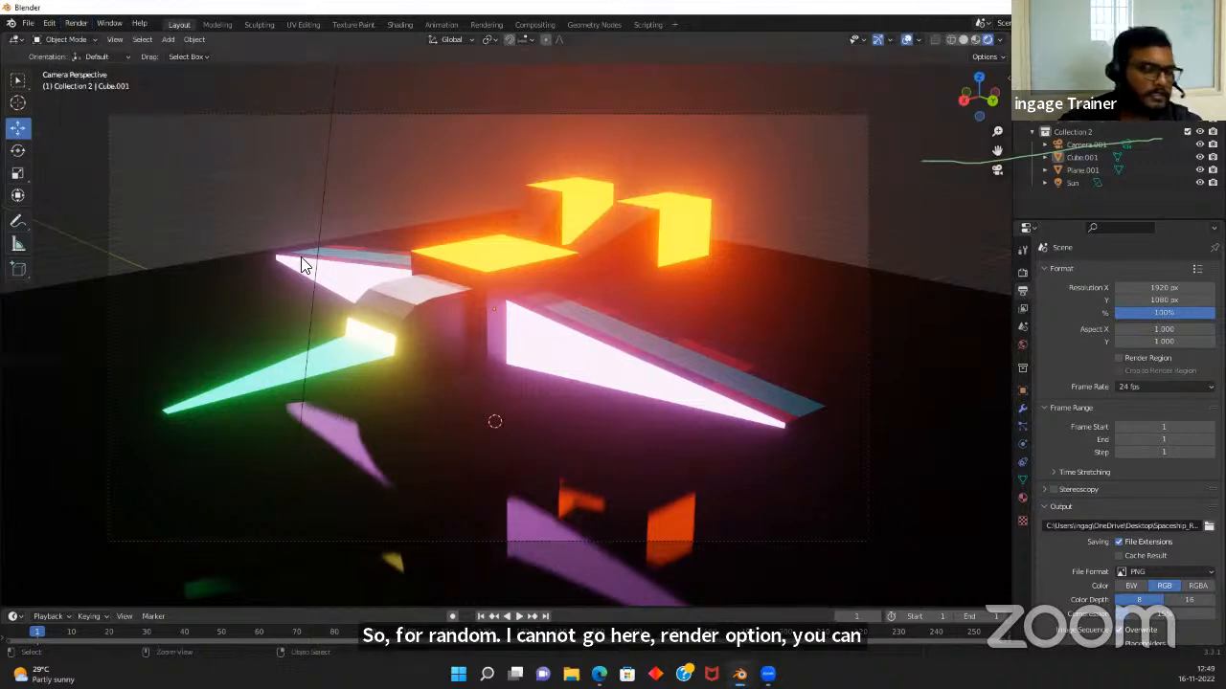
{"action": "key", "text": "ctrl+F12"}
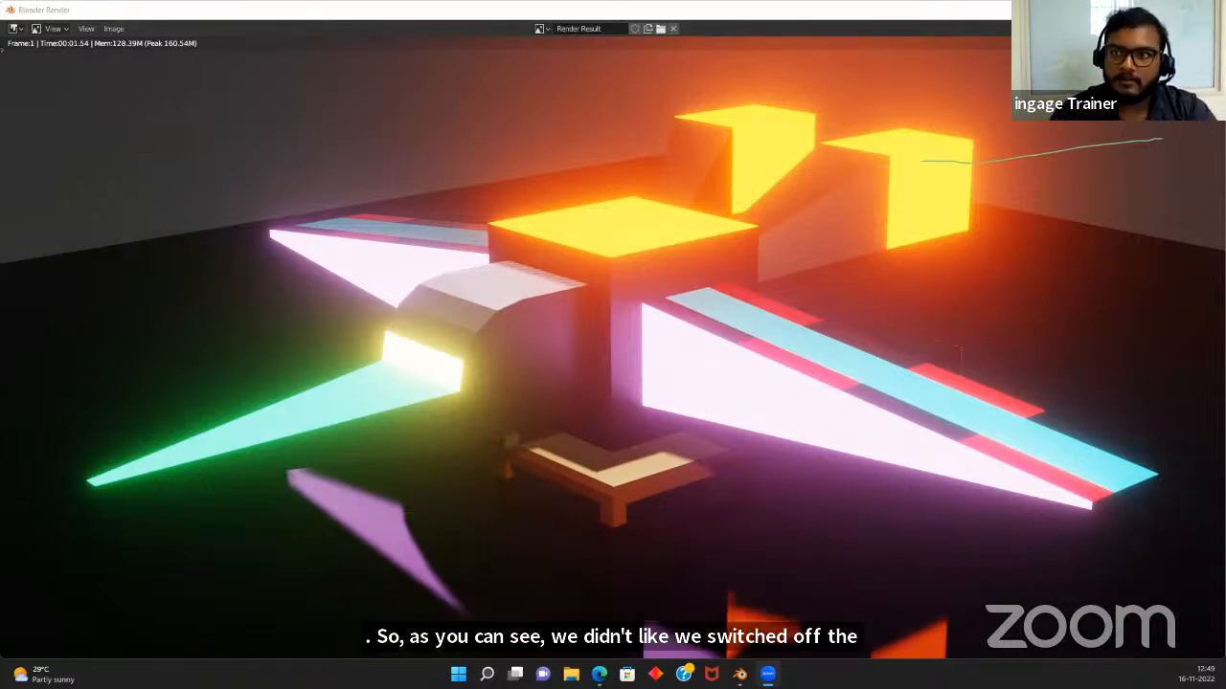
{"action": "key", "text": "Escape"}
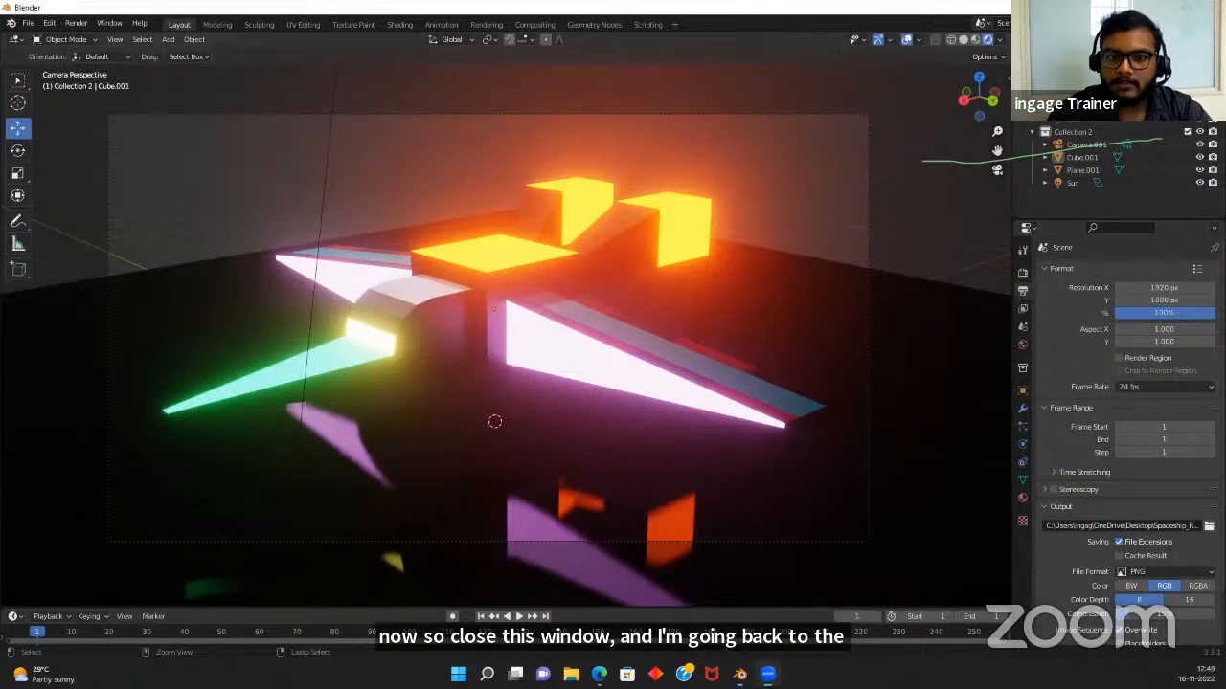
Hide the extra bench-shaped object and the area light from the scene, and render the current frame from the camera
{"action": "scroll", "coordinate": [383, 410], "scroll_direction": "up", "scroll_amount": 5}
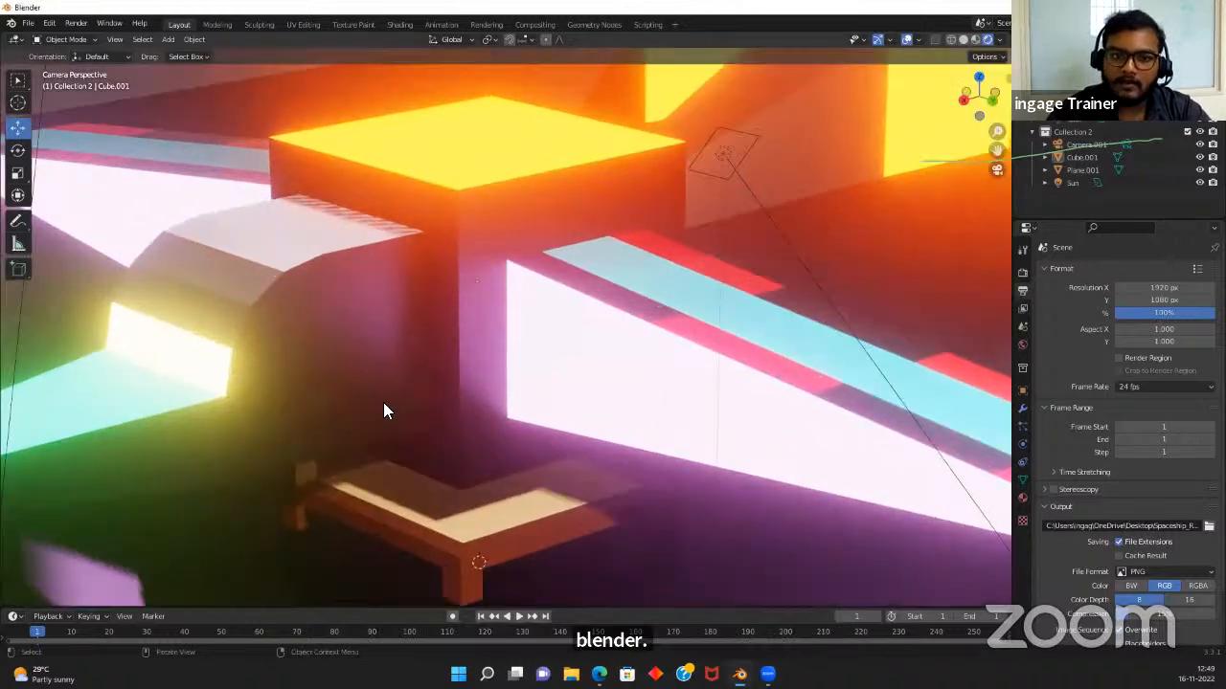
{"action": "scroll", "coordinate": [383, 410], "scroll_direction": "down", "scroll_amount": 5}
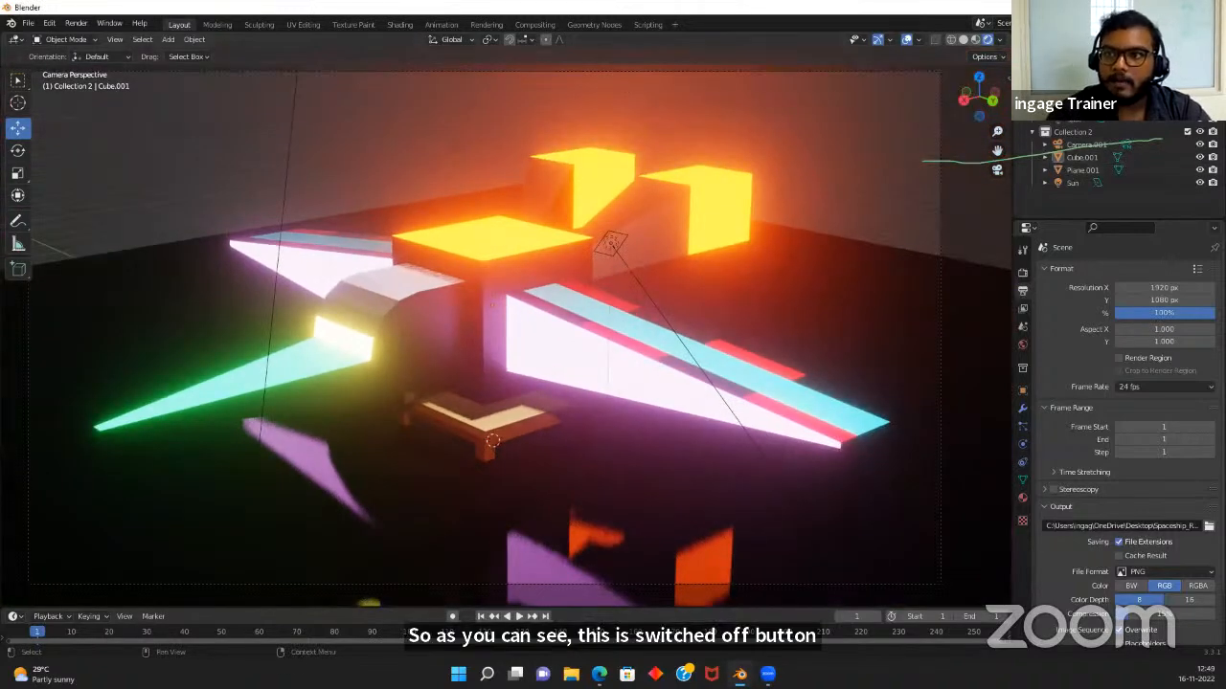
{"action": "left_click", "coordinate": [1199, 183]}
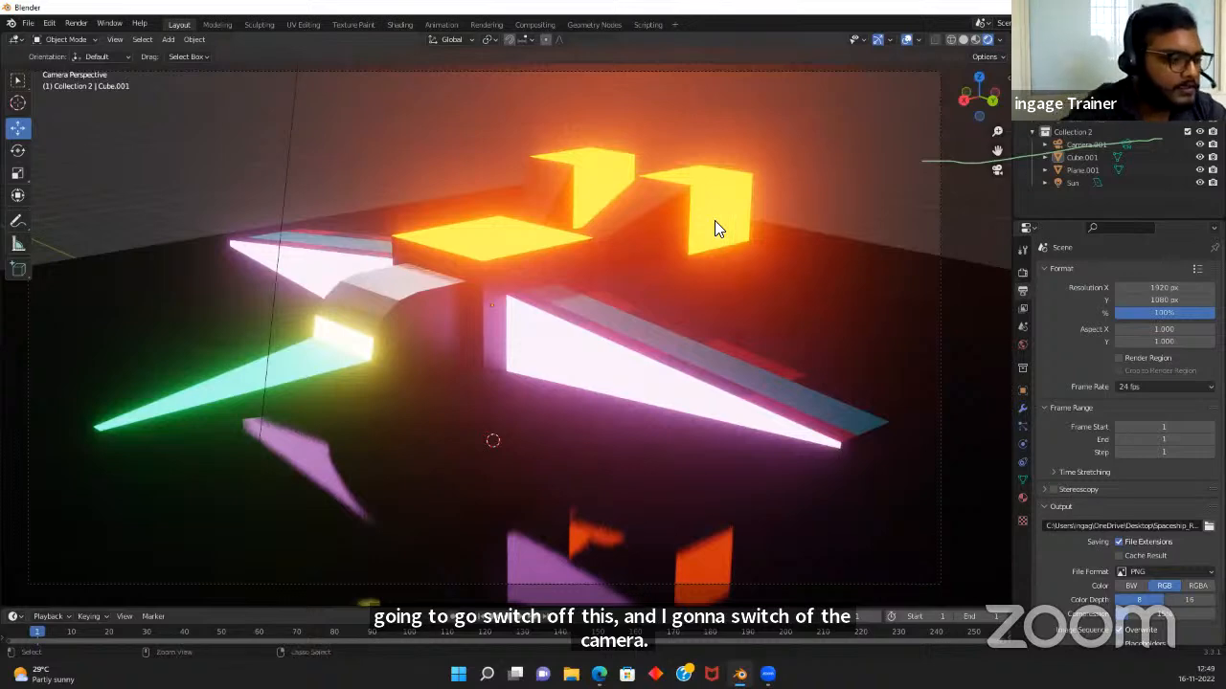
{"action": "key", "text": "F12"}
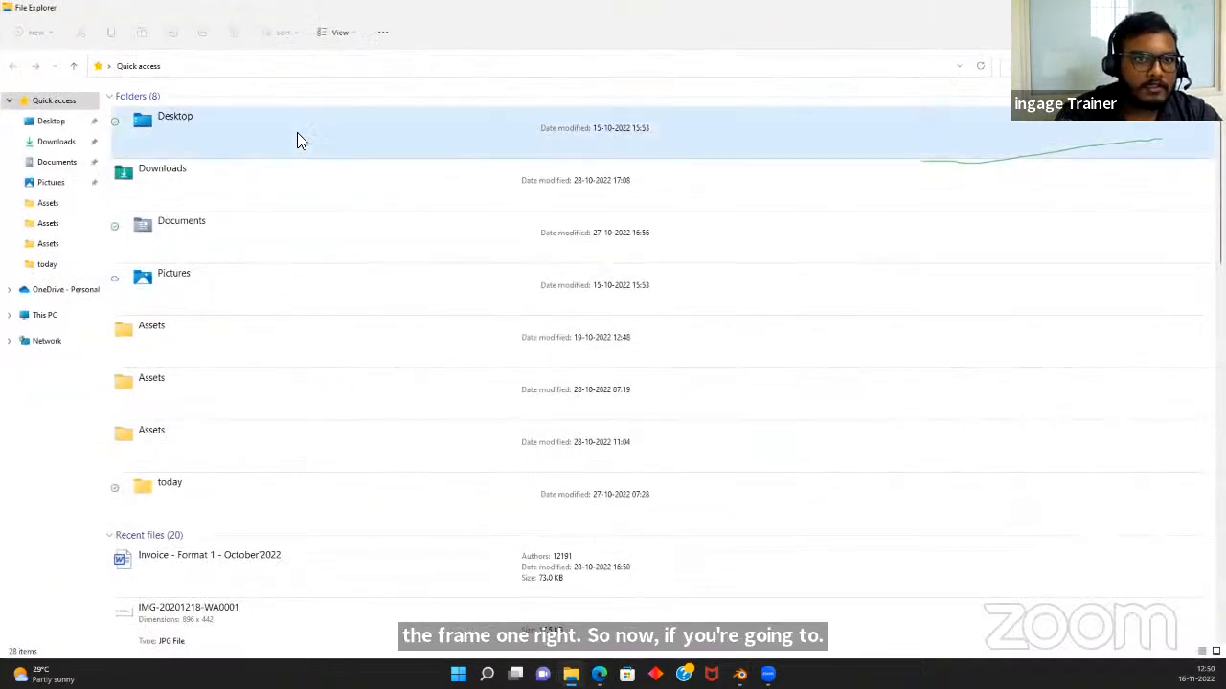
In File Explorer, open the Desktop folder, enlarge its icons and examine the Spaceship_Render0001 image in the photo viewer
{"action": "double_click", "coordinate": [297, 132]}
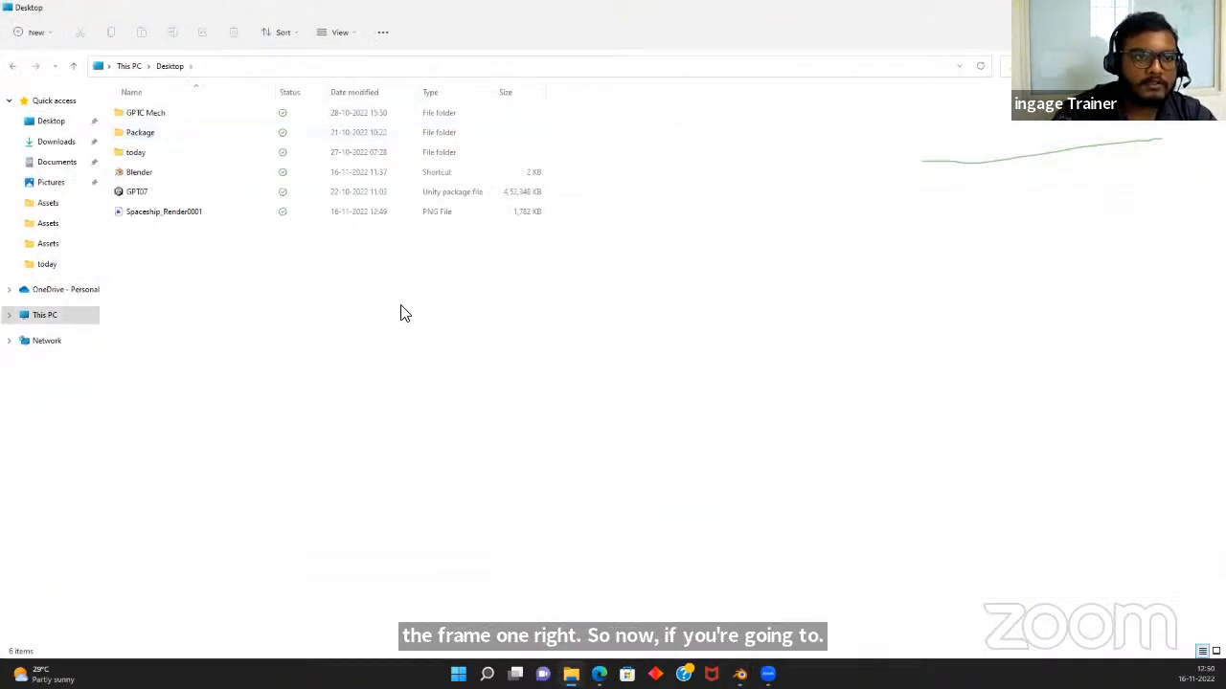
{"action": "scroll", "coordinate": [429, 306], "scroll_direction": "up", "scroll_amount": 4, "text": "ctrl"}
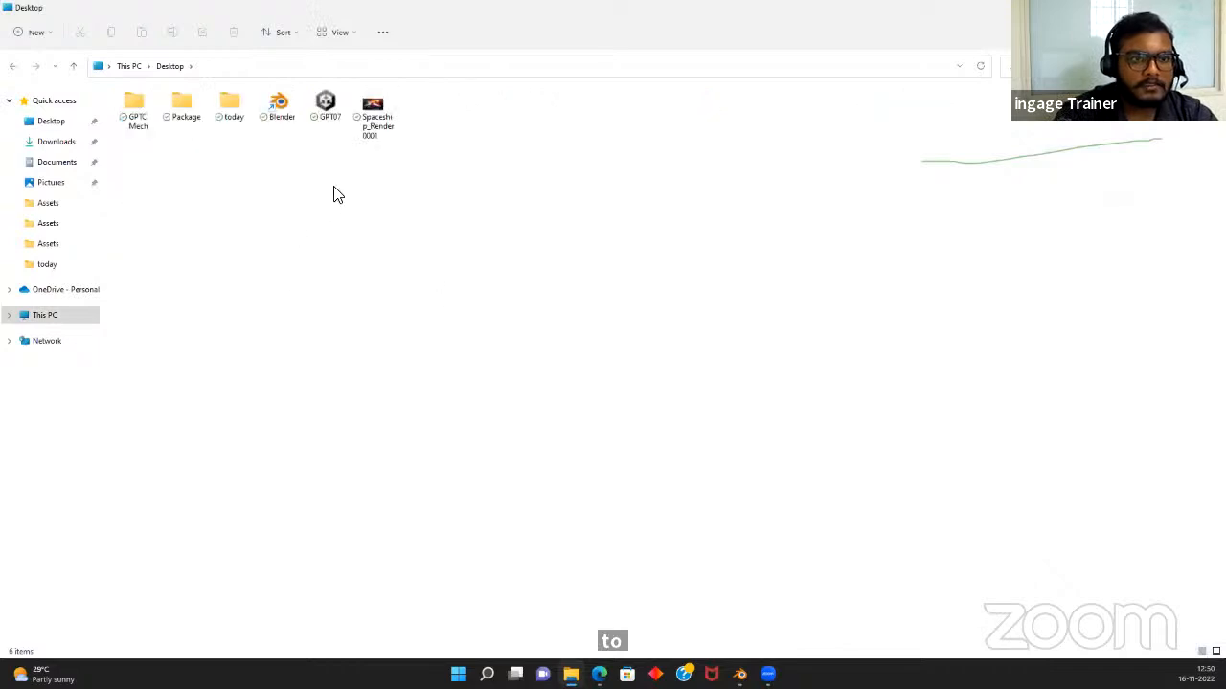
{"action": "scroll", "coordinate": [315, 210], "scroll_direction": "up", "scroll_amount": 6, "text": "ctrl"}
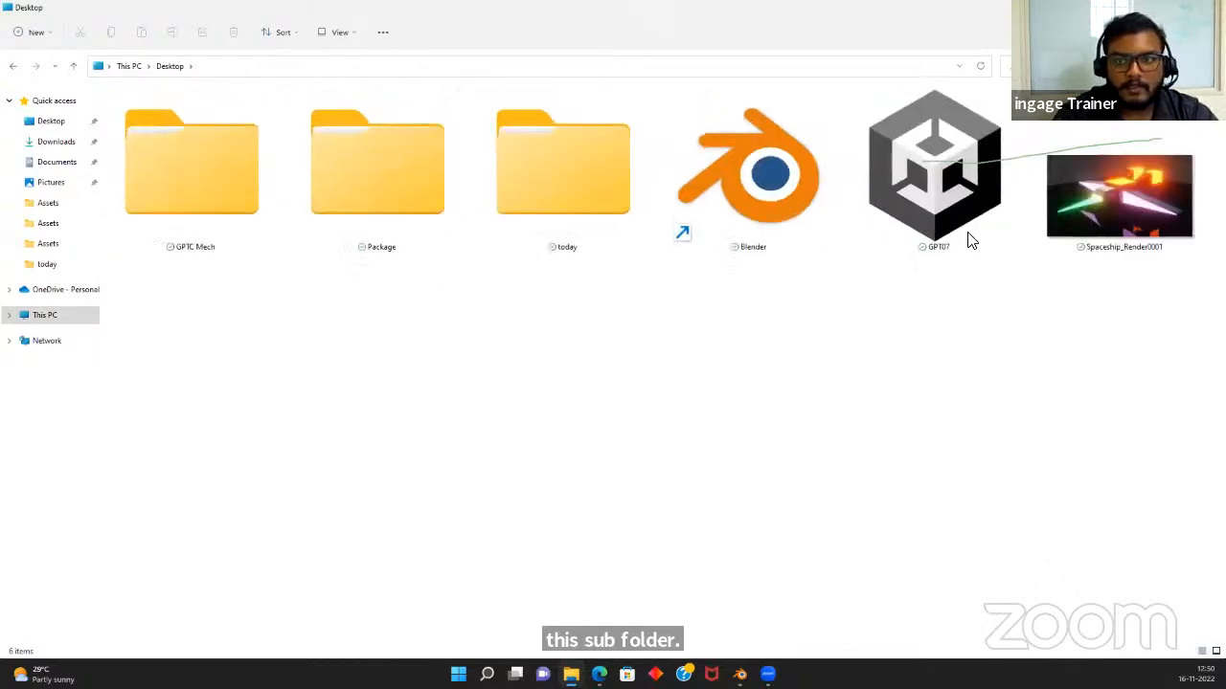
{"action": "left_click", "coordinate": [1078, 186]}
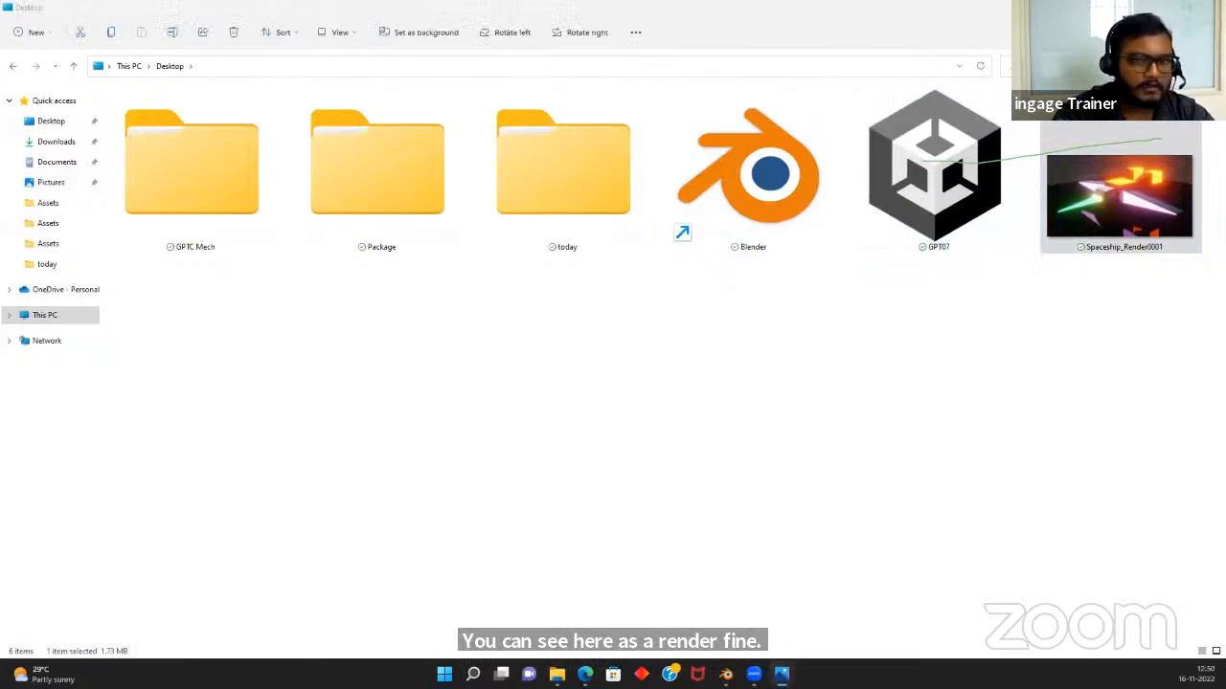
{"action": "key", "text": "Return"}
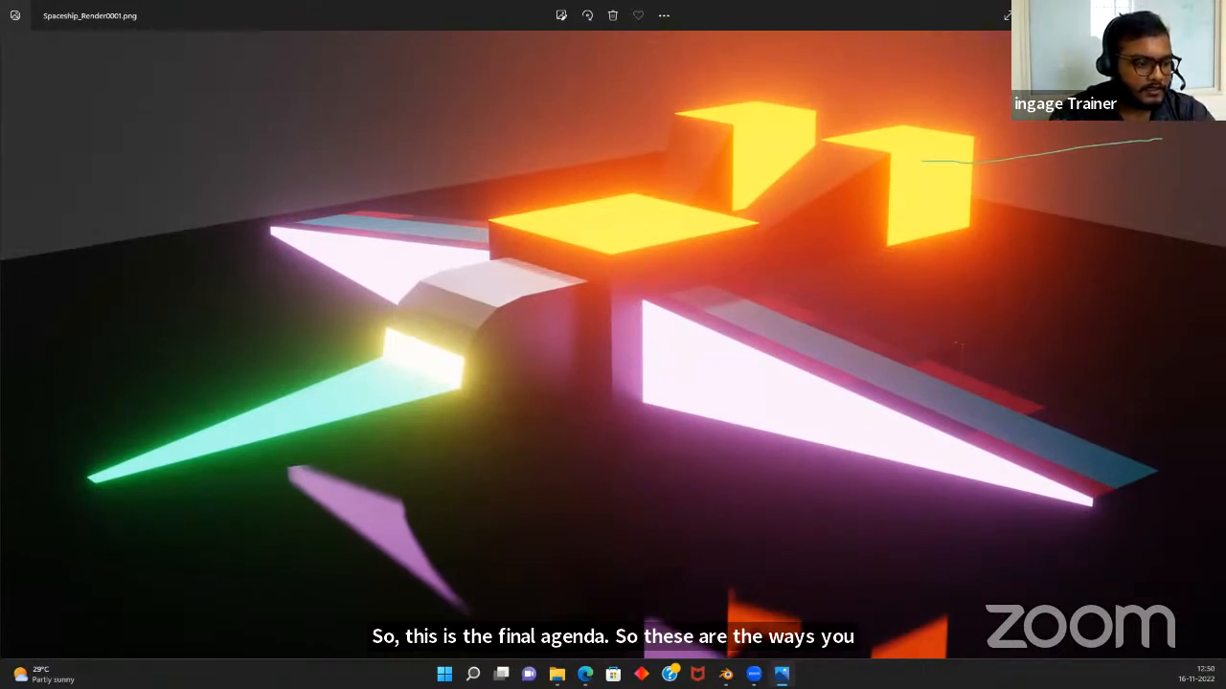
{"action": "scroll", "coordinate": [678, 292], "scroll_direction": "down", "scroll_amount": 1}
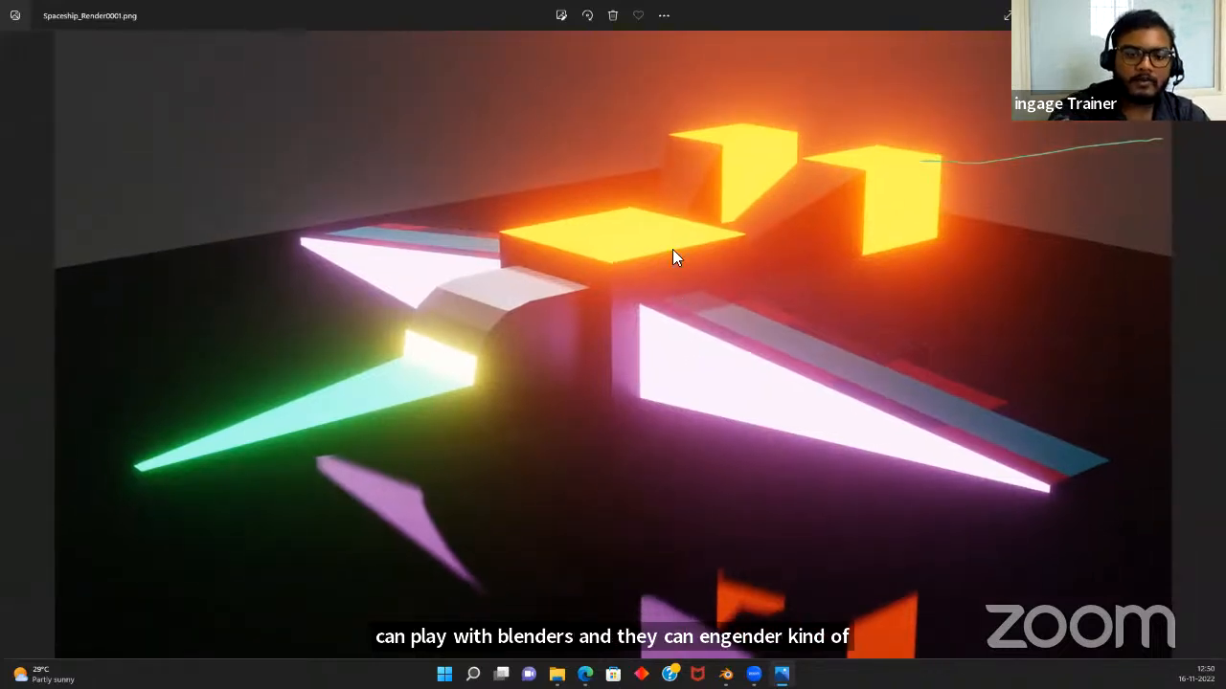
{"action": "scroll", "coordinate": [666, 178], "scroll_direction": "up", "scroll_amount": 2}
{"action": "scroll", "coordinate": [651, 220], "scroll_direction": "down", "scroll_amount": 1}
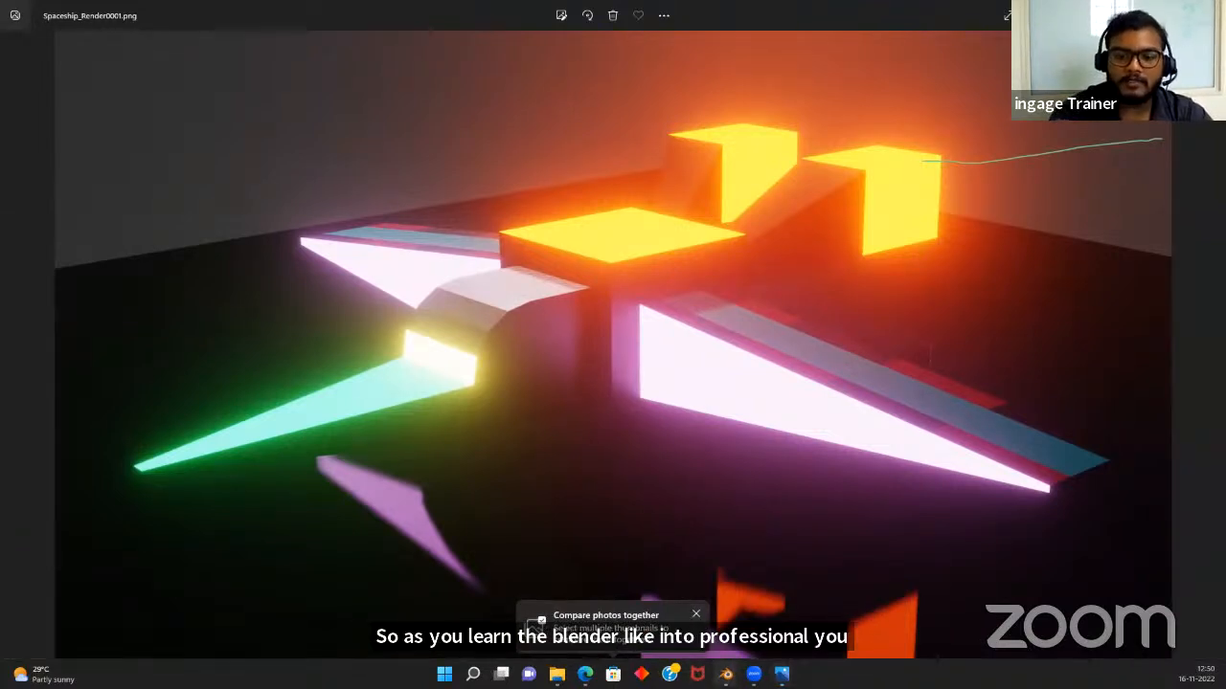
Close the photo viewer, the Desktop folder window and the render result window to return to the Blender scene
{"action": "mouse_move", "coordinate": [726, 674]}
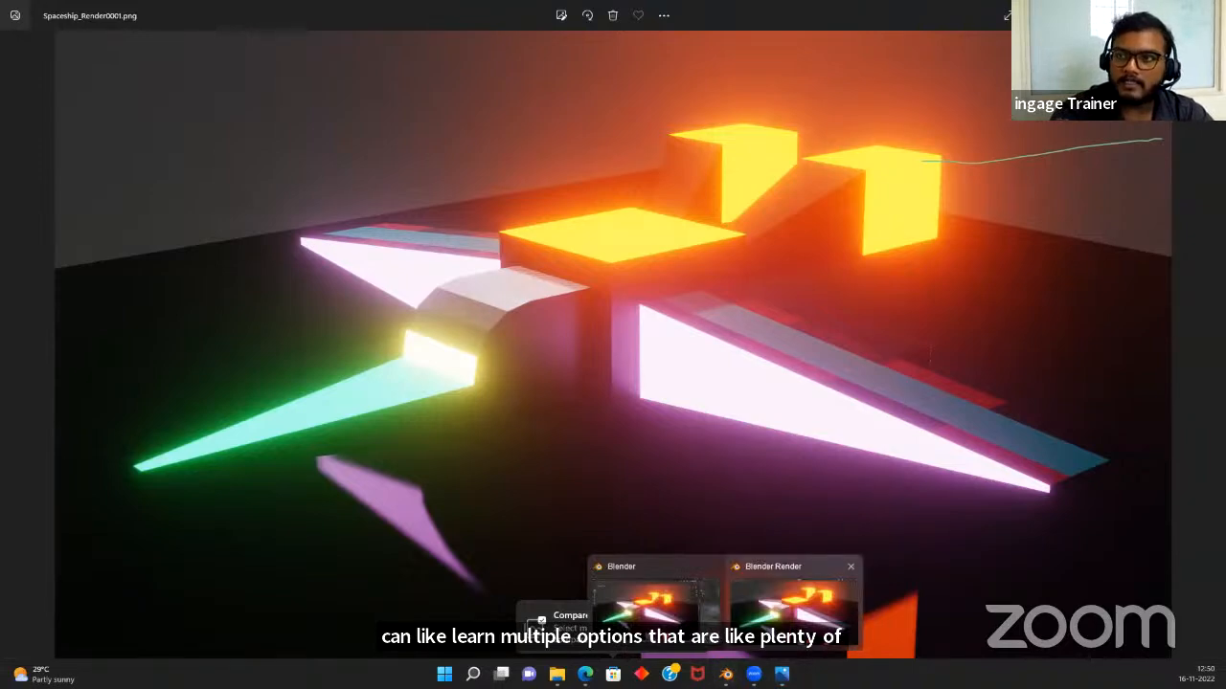
{"action": "left_click", "coordinate": [1211, 10]}
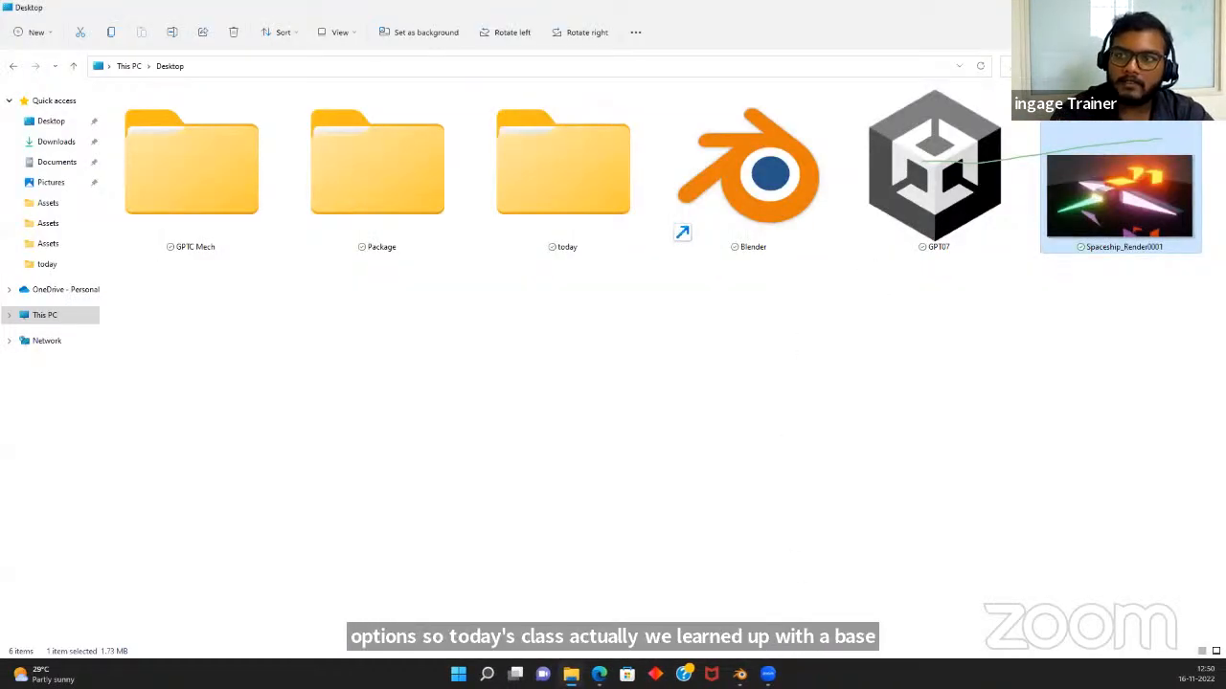
{"action": "left_click", "coordinate": [1210, 10]}
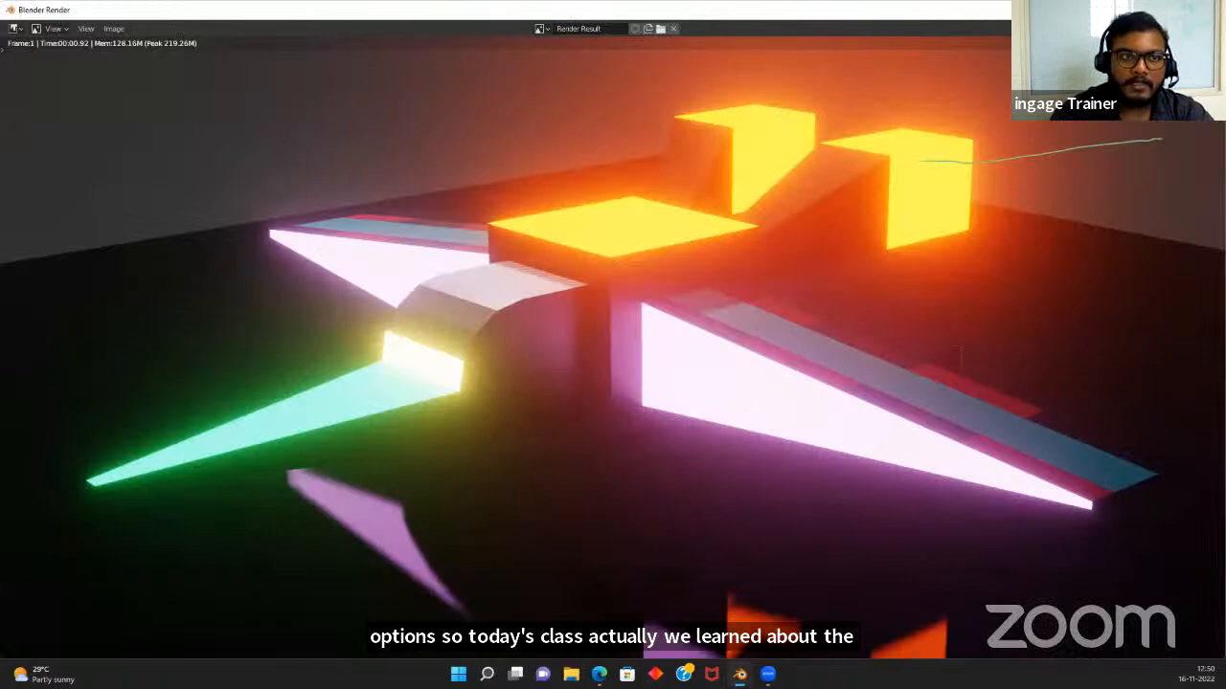
{"action": "left_click", "coordinate": [1210, 9]}
Enlarge the timeline area beneath the 3D viewport, keeping the whole camera frame in view
{"action": "scroll", "coordinate": [606, 239], "scroll_direction": "down", "scroll_amount": 1}
{"action": "scroll", "coordinate": [613, 268], "scroll_direction": "up", "scroll_amount": 2}
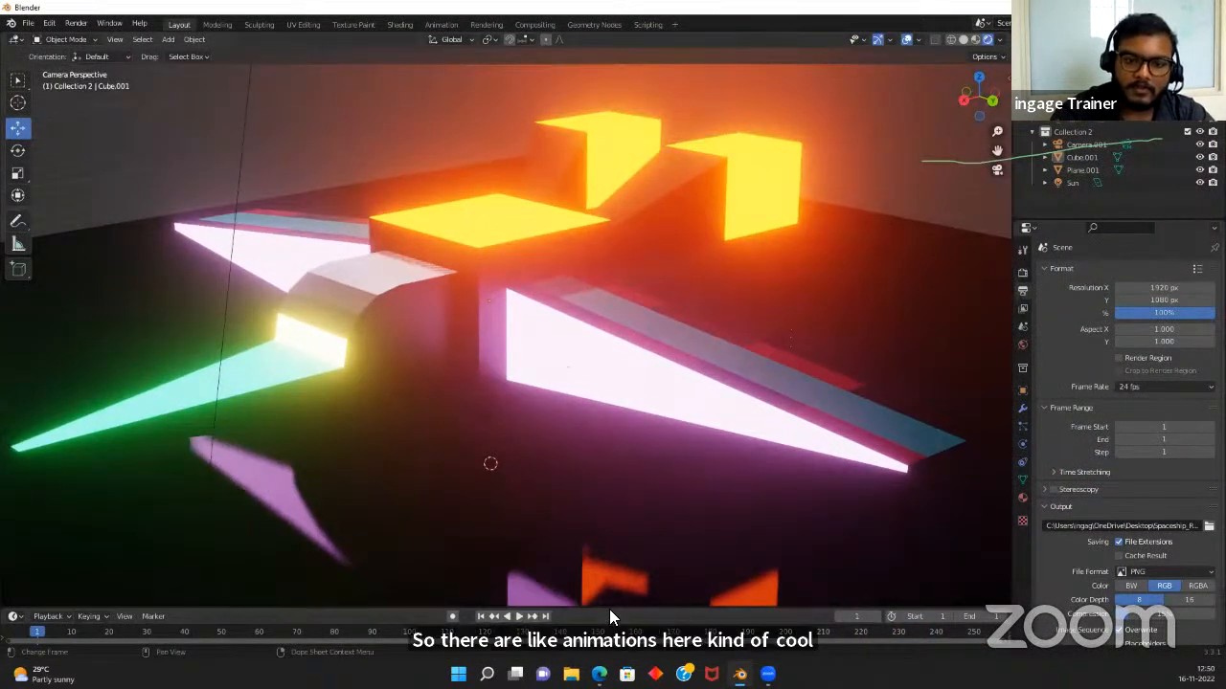
{"action": "left_click_drag", "start_coordinate": [613, 607], "coordinate": [623, 479]}
{"action": "scroll", "coordinate": [554, 350], "scroll_direction": "down", "scroll_amount": 2}
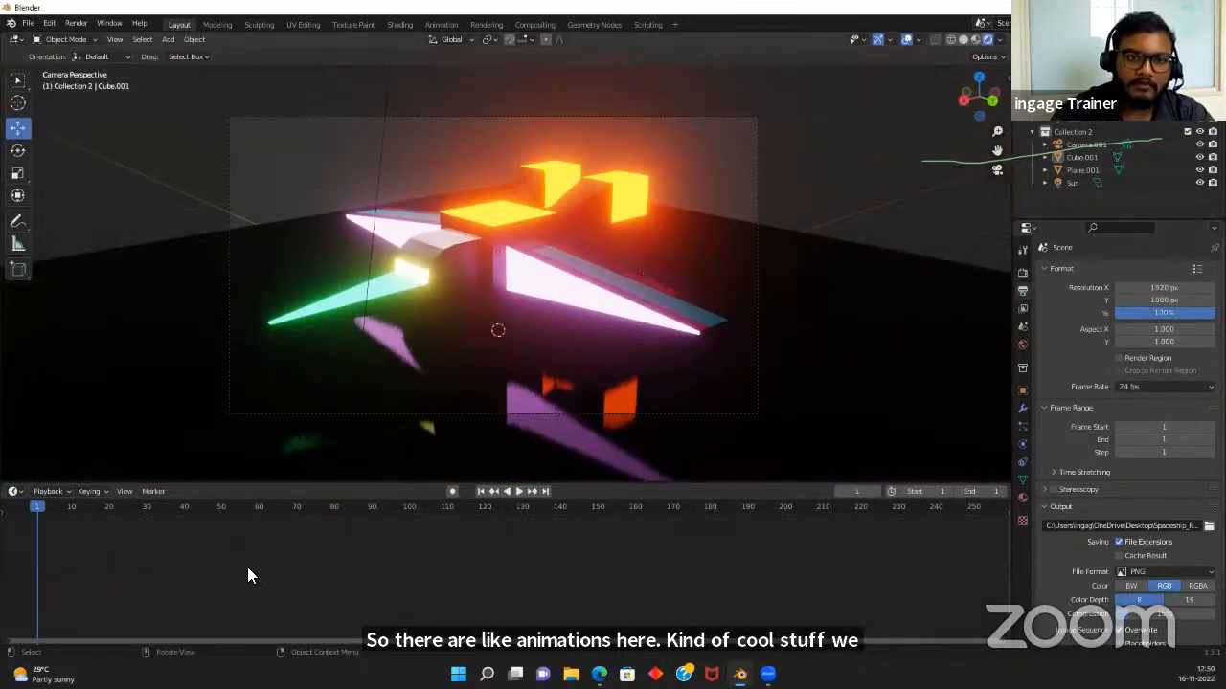
Select the spaceship and try rotating it about the global X axis and the global Z axis
{"action": "left_click", "coordinate": [480, 249]}
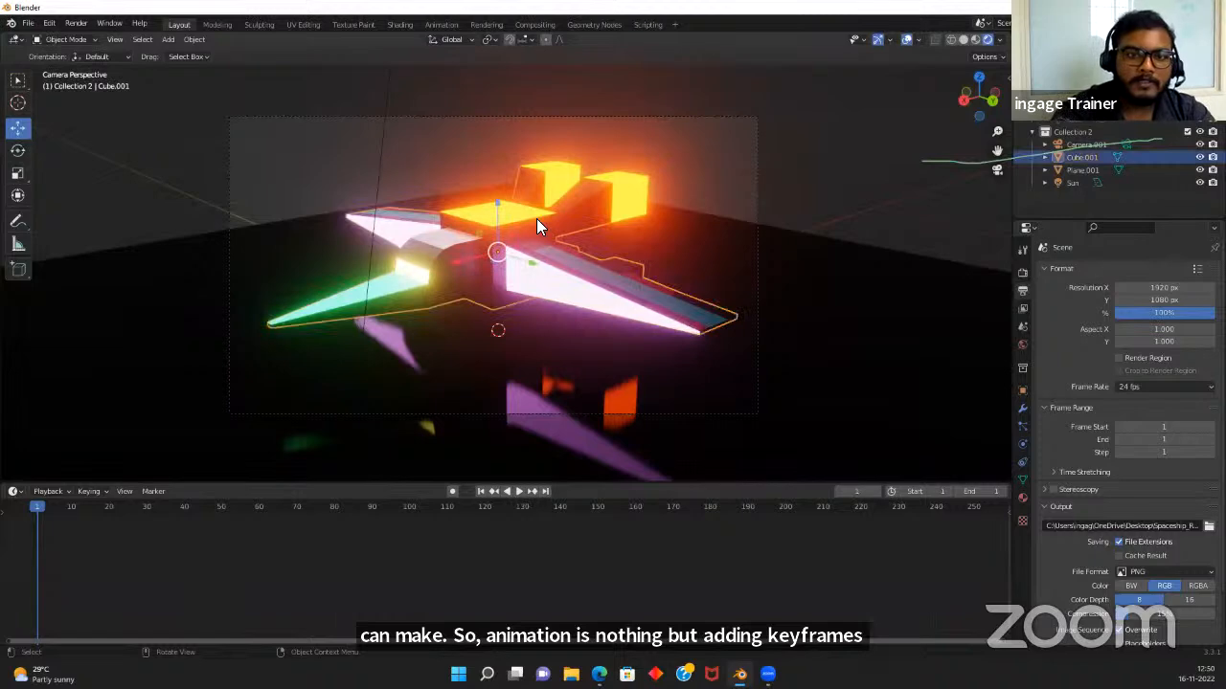
{"action": "key", "text": "r"}
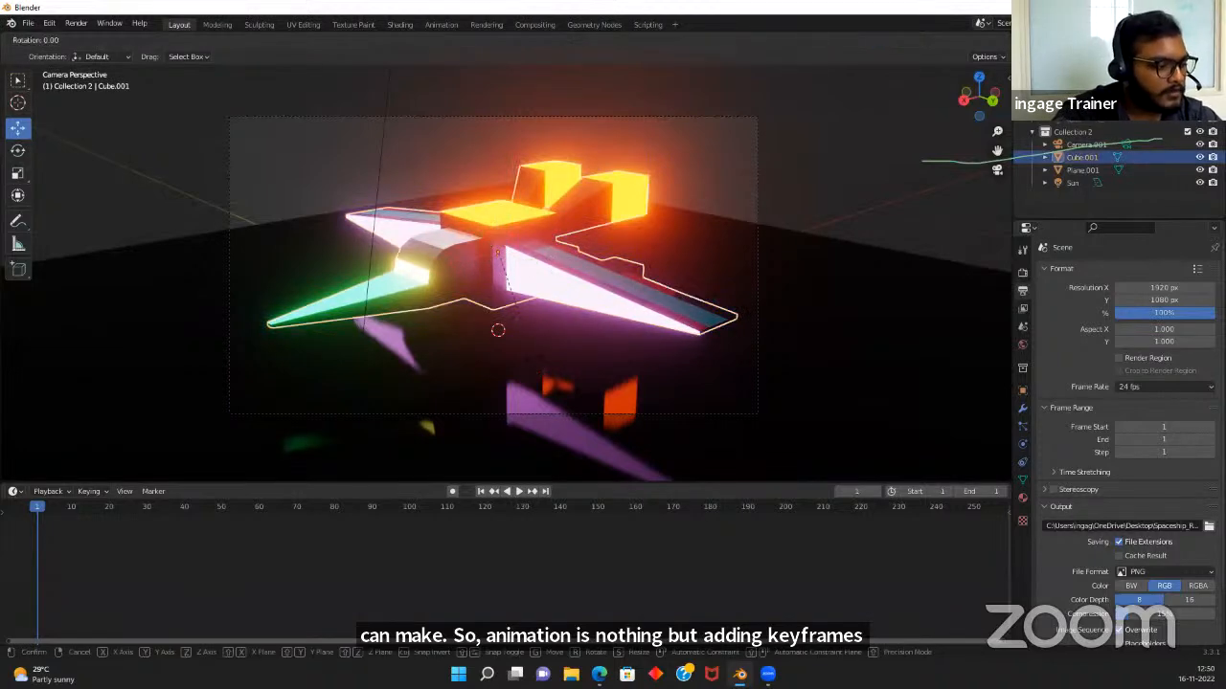
{"action": "key", "text": "x"}
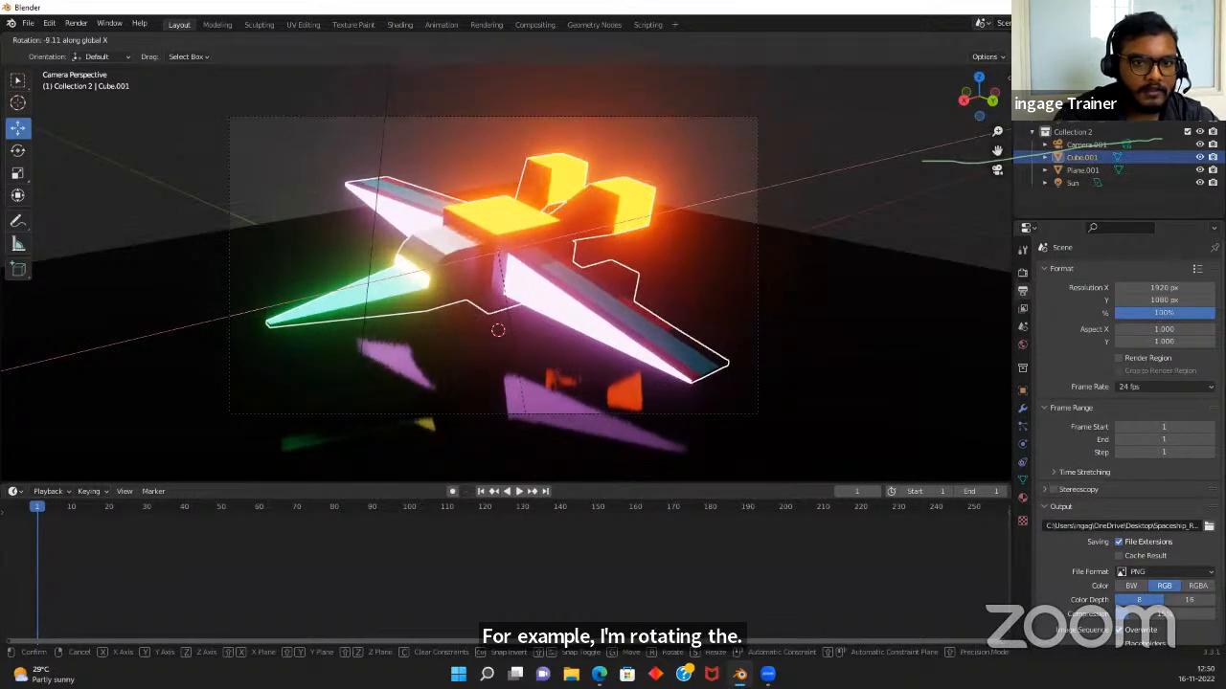
{"action": "key", "text": "Escape"}
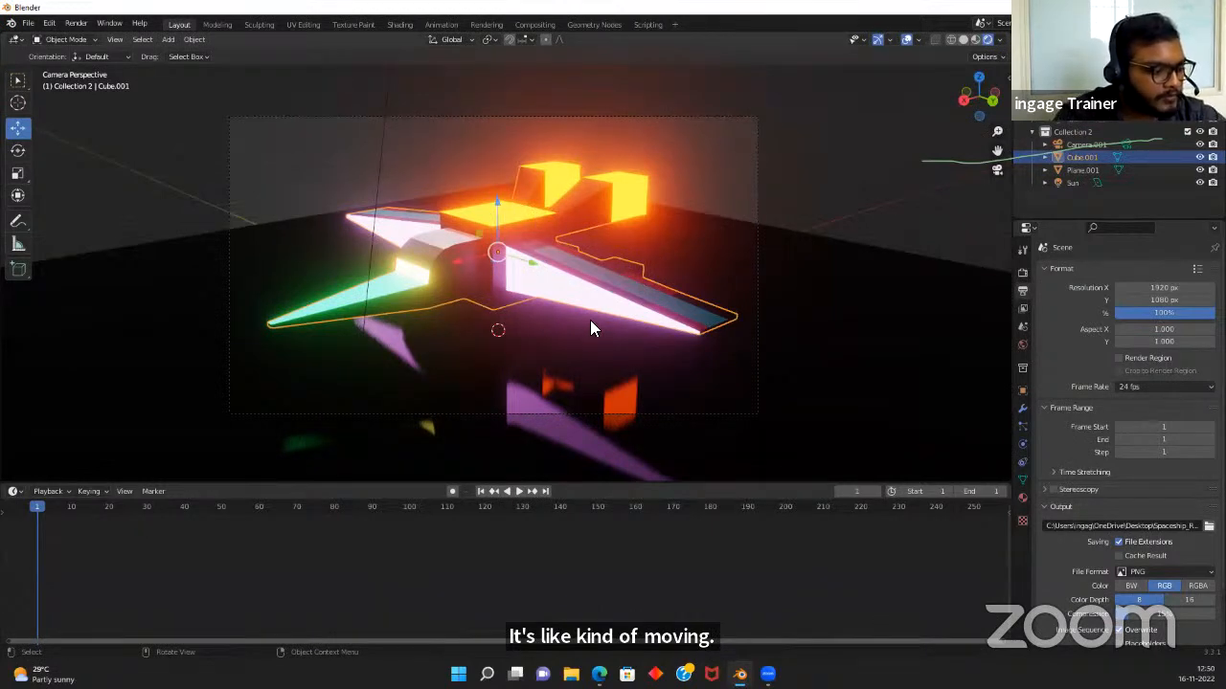
{"action": "key", "text": "r"}
{"action": "key", "text": "z"}
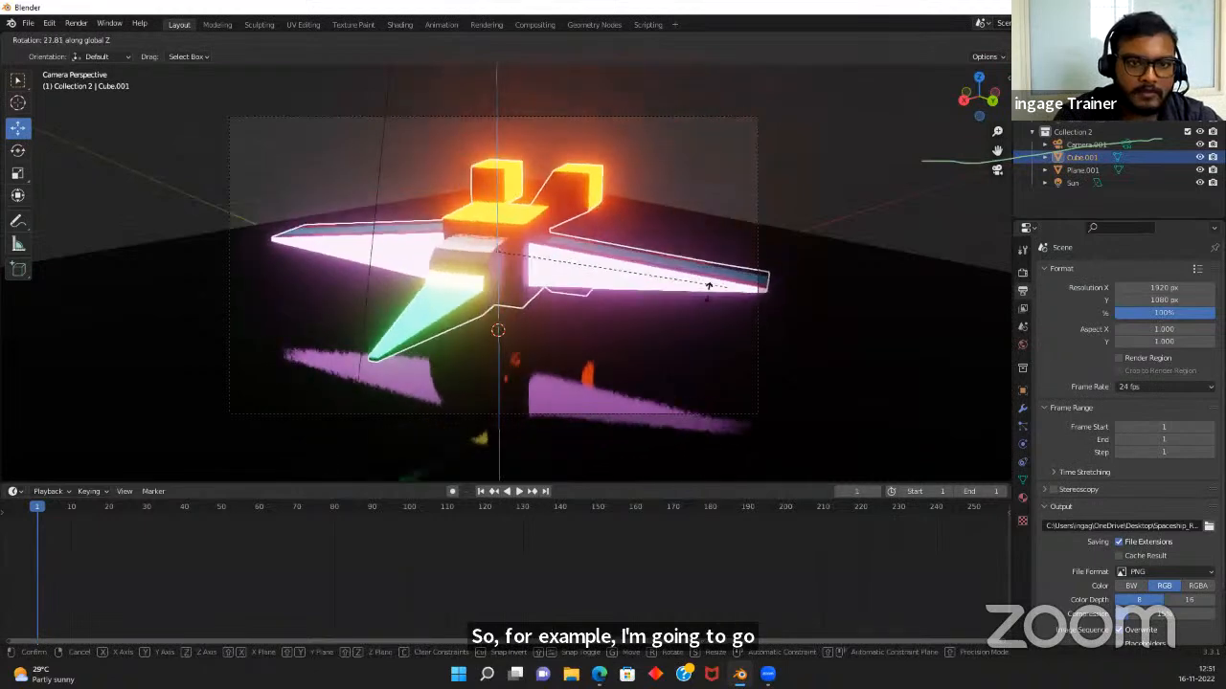
{"action": "left_click", "coordinate": [214, 167]}
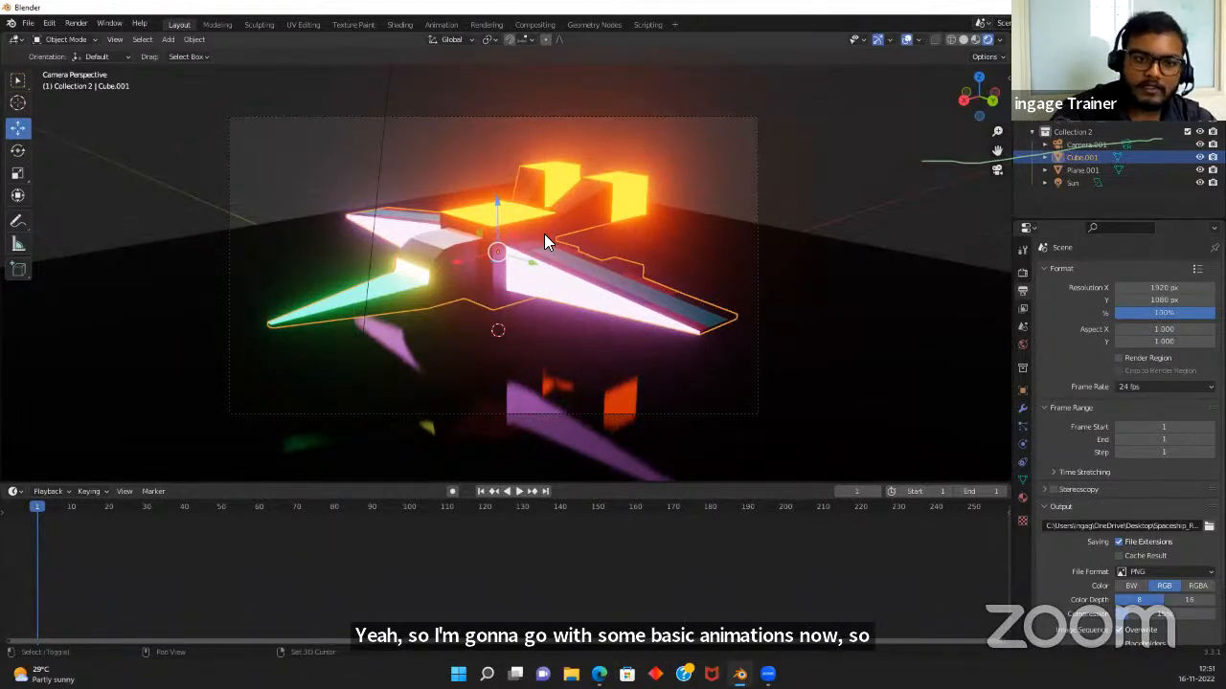
Reduce the timeline area's height and inspect the spaceship from a lower angle outside the camera view
{"action": "middle_click_drag", "start_coordinate": [544, 233], "coordinate": [580, 233], "text": "shift"}
{"action": "left_click_drag", "start_coordinate": [556, 483], "coordinate": [561, 524]}
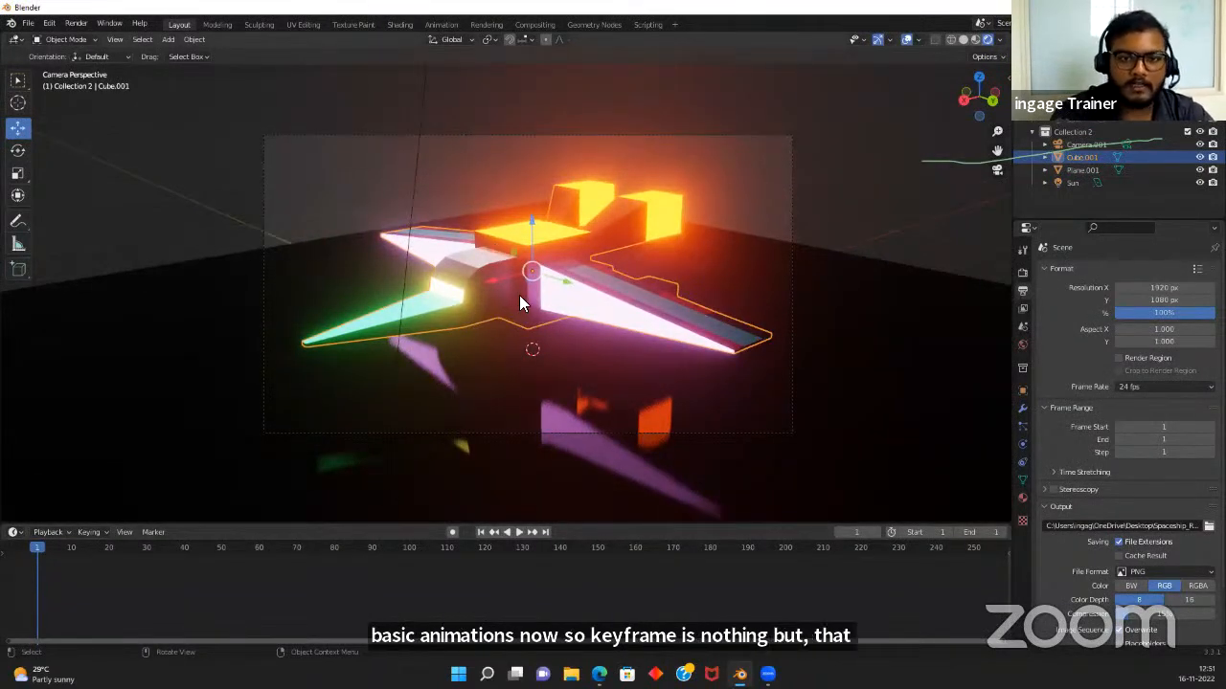
{"action": "scroll", "coordinate": [519, 295], "scroll_direction": "up", "scroll_amount": 1}
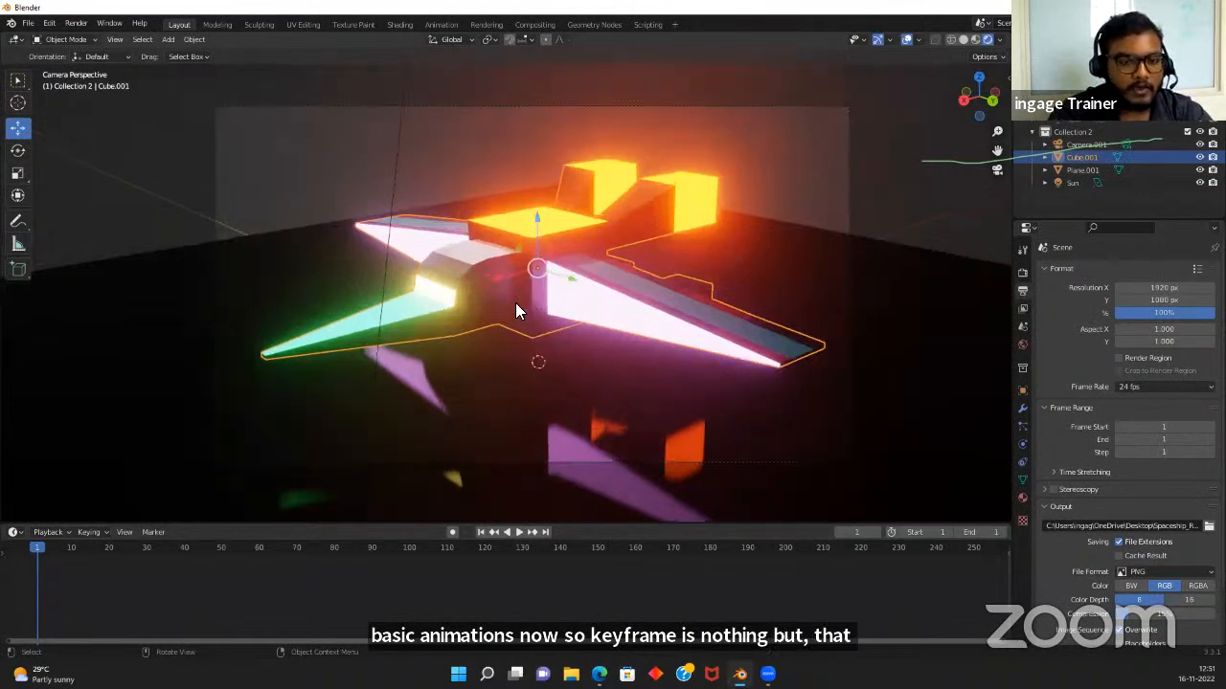
{"action": "middle_click_drag", "start_coordinate": [536, 252], "coordinate": [526, 266]}
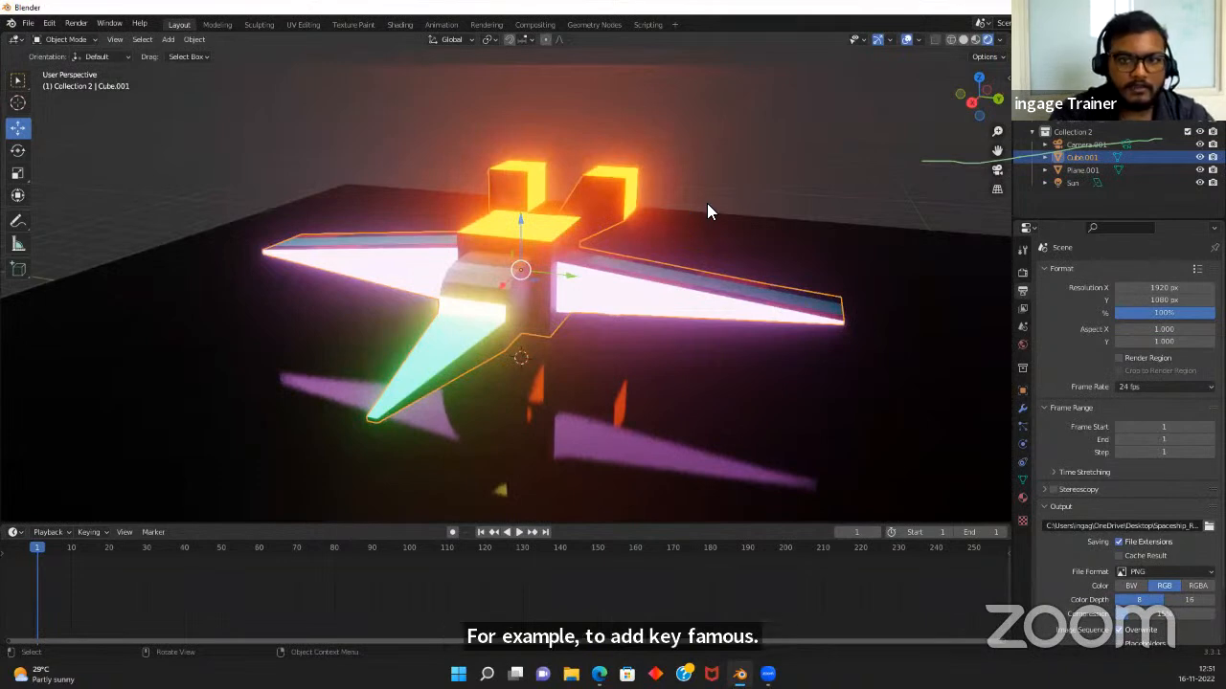
{"action": "scroll", "coordinate": [601, 262], "scroll_direction": "down", "scroll_amount": 3}
{"action": "middle_click_drag", "start_coordinate": [550, 249], "coordinate": [569, 291]}
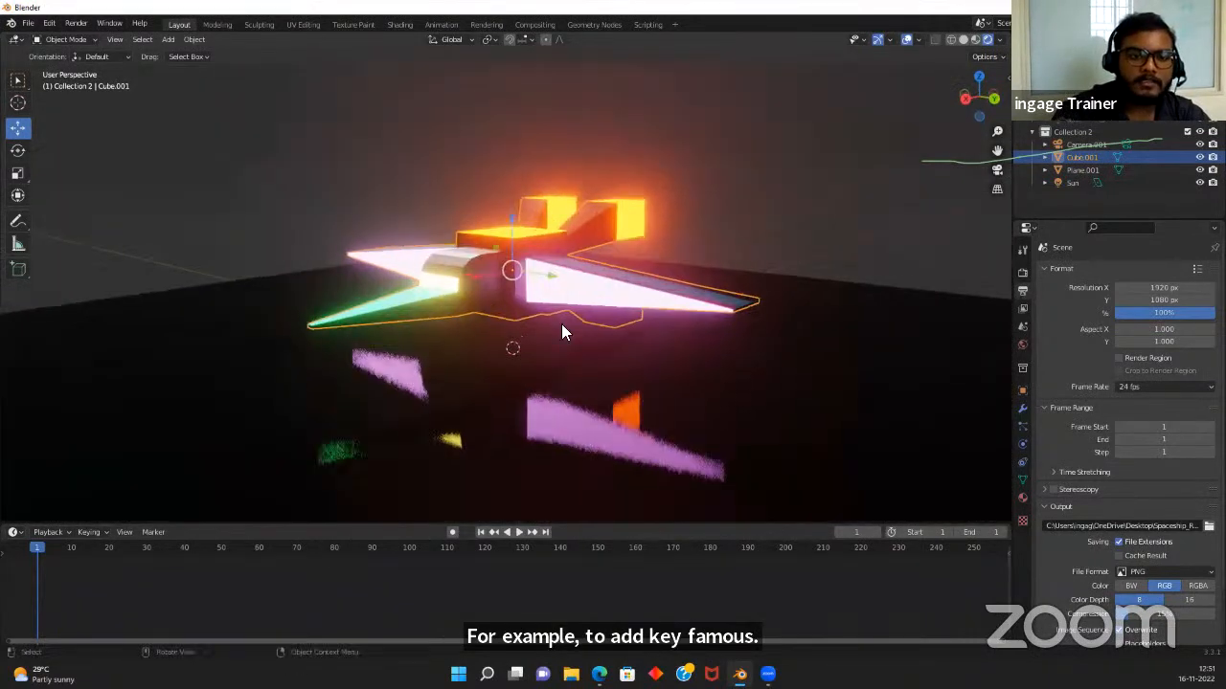
{"action": "scroll", "coordinate": [558, 329], "scroll_direction": "up", "scroll_amount": 2}
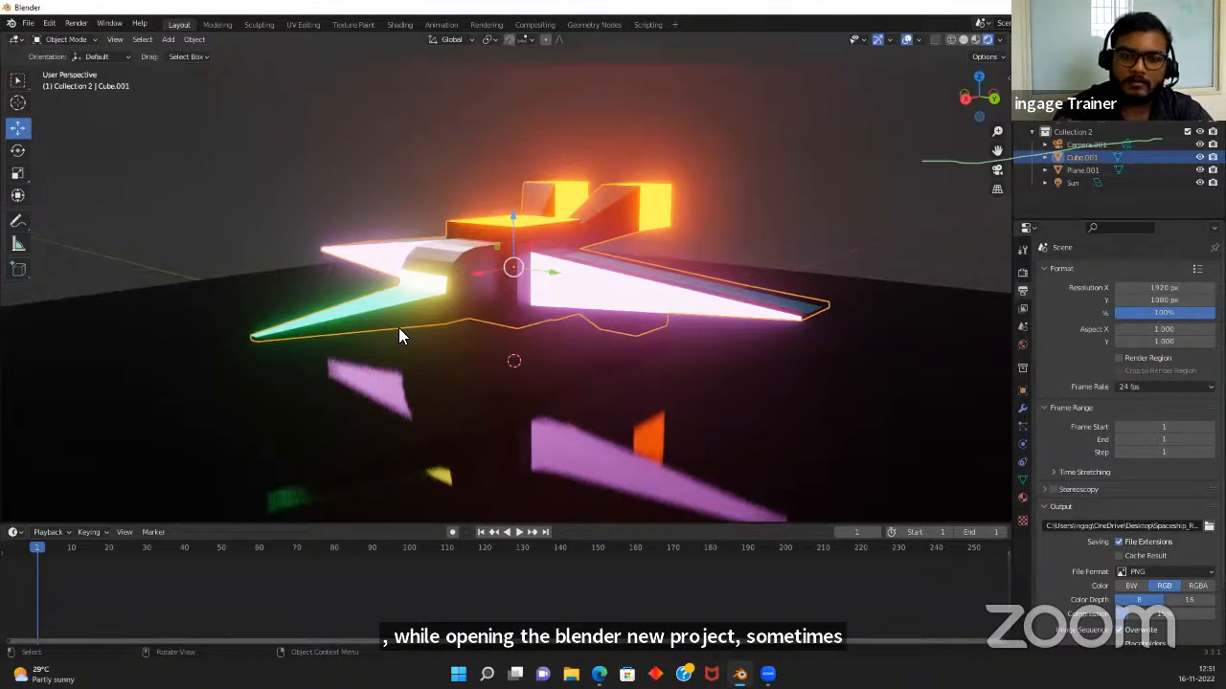
Save the project in the Downloads folder as Spaceship.blend
{"action": "key", "text": "ctrl+s"}
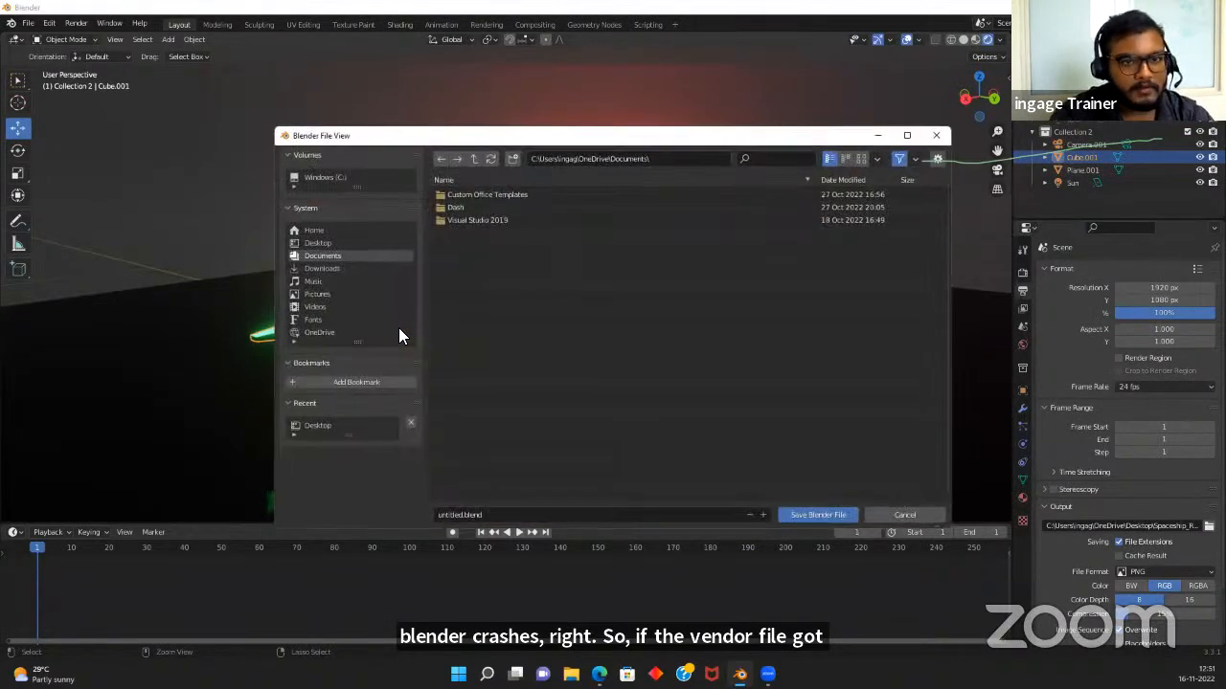
{"action": "left_click", "coordinate": [321, 178]}
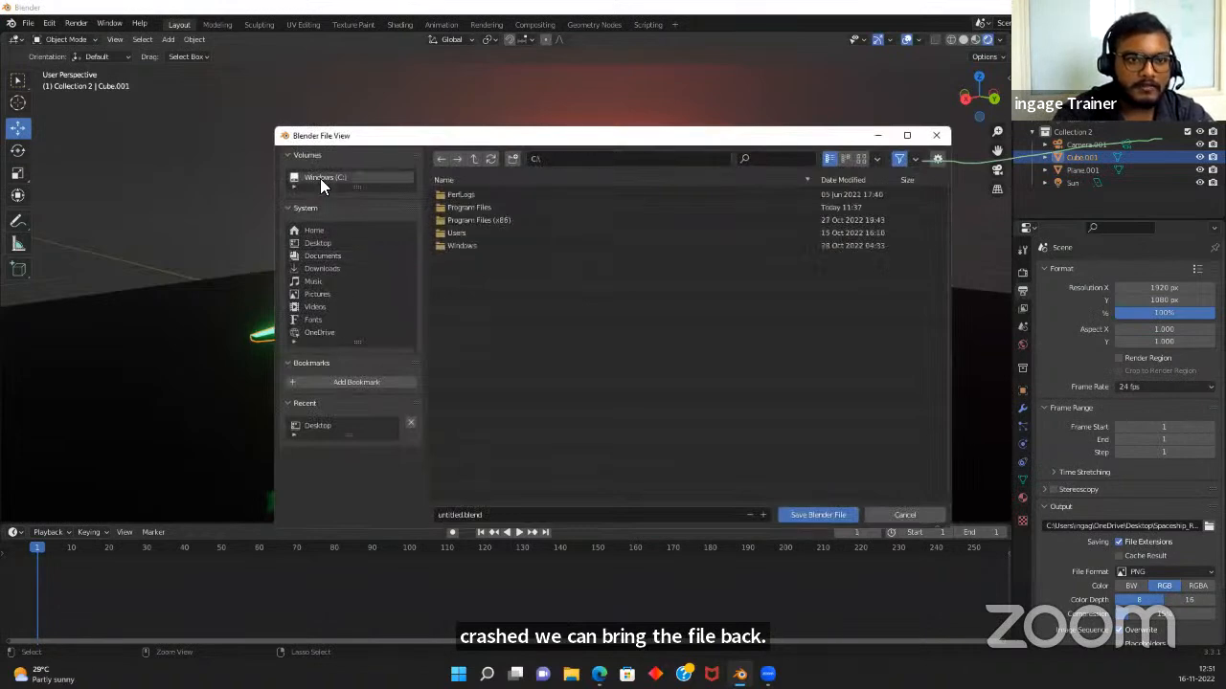
{"action": "left_click", "coordinate": [336, 268]}
{"action": "left_click", "coordinate": [512, 518]}
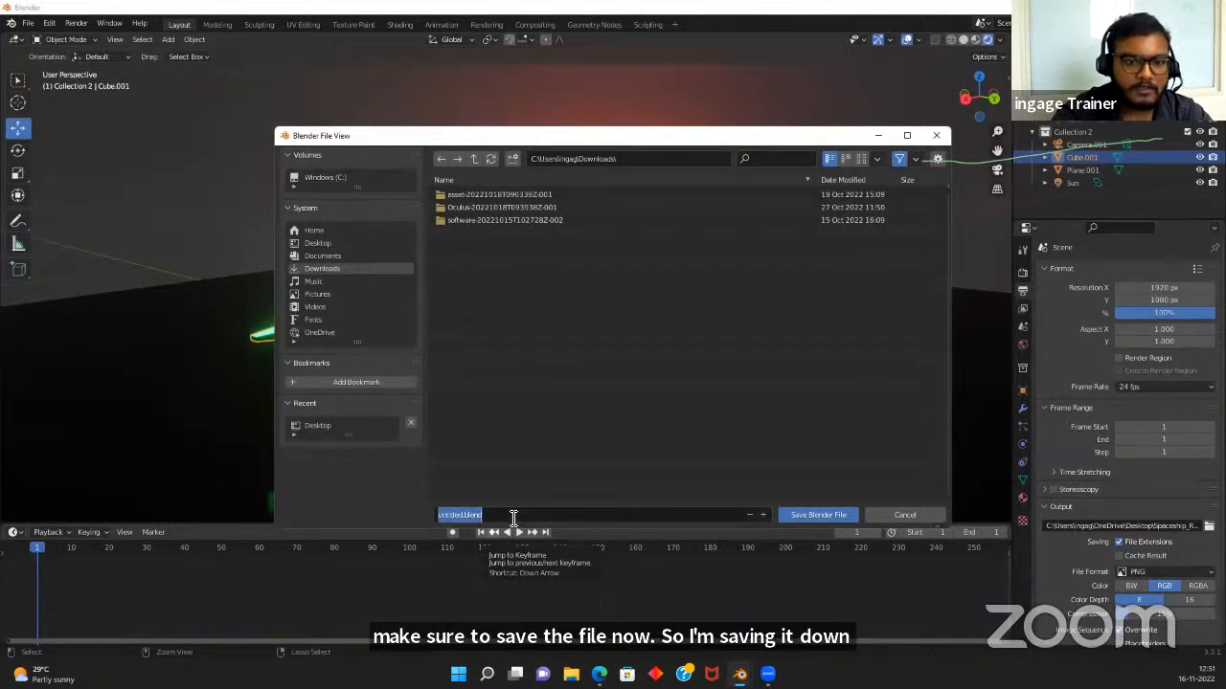
{"action": "type", "text": "Spac"}
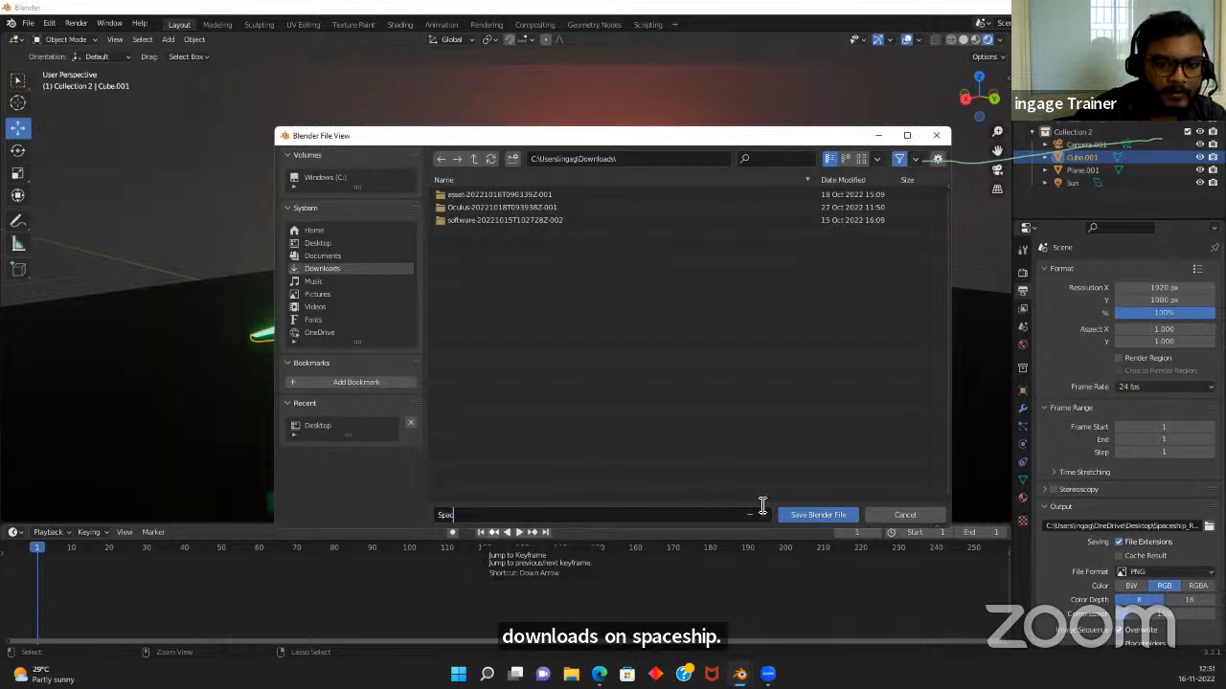
{"action": "left_click", "coordinate": [794, 517]}
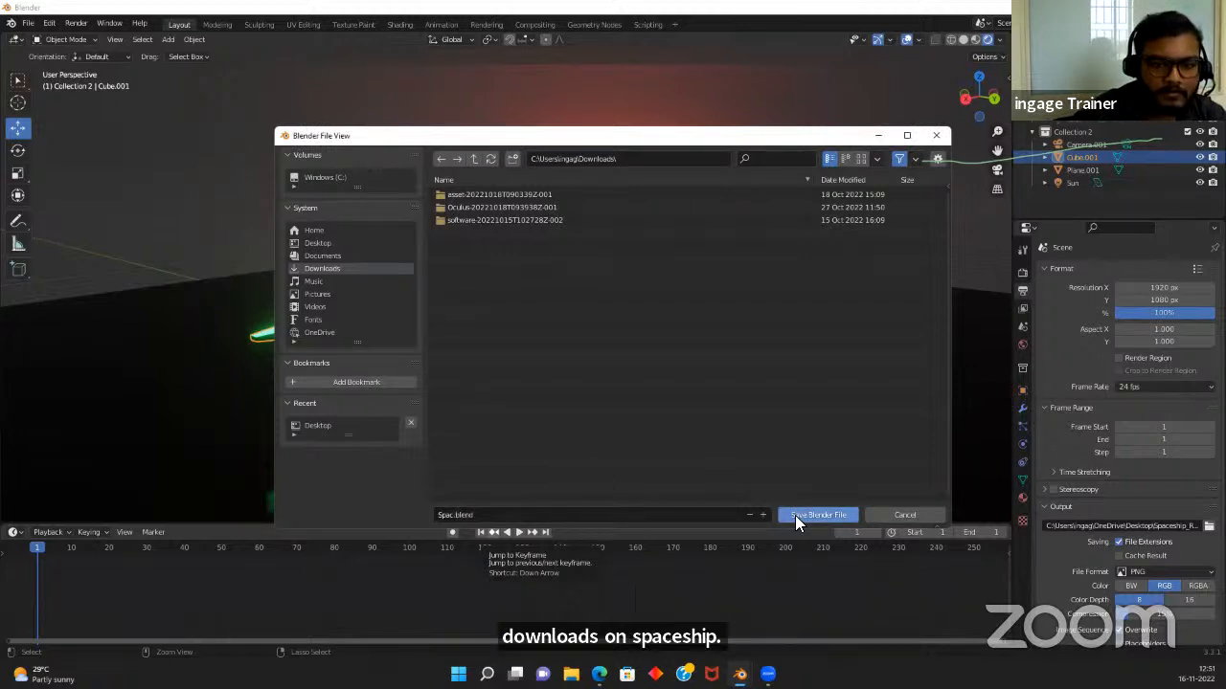
{"action": "left_click", "coordinate": [458, 515]}
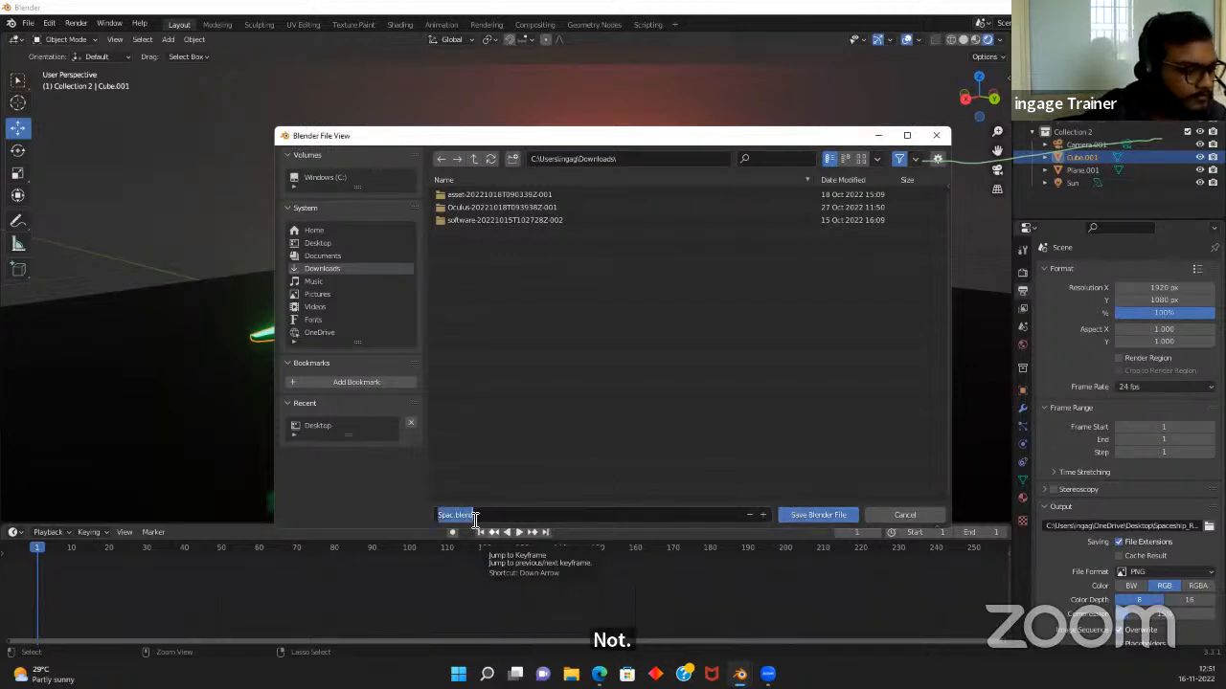
{"action": "type", "text": "Space"}
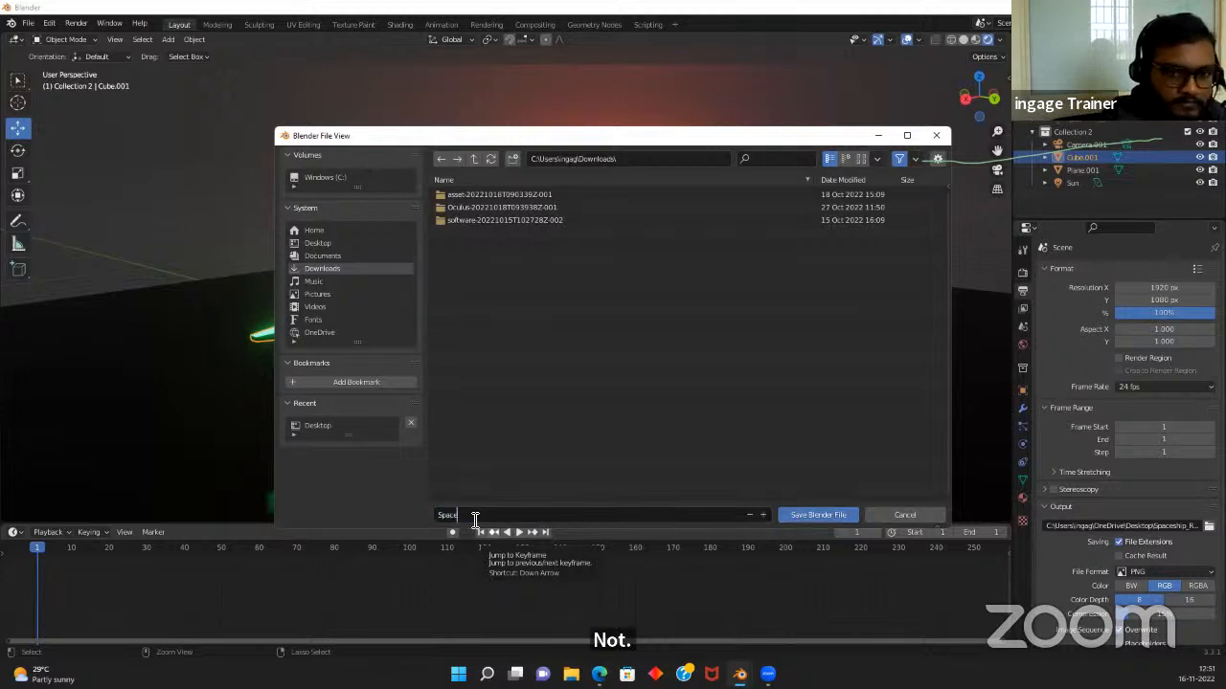
{"action": "type", "text": "ship"}
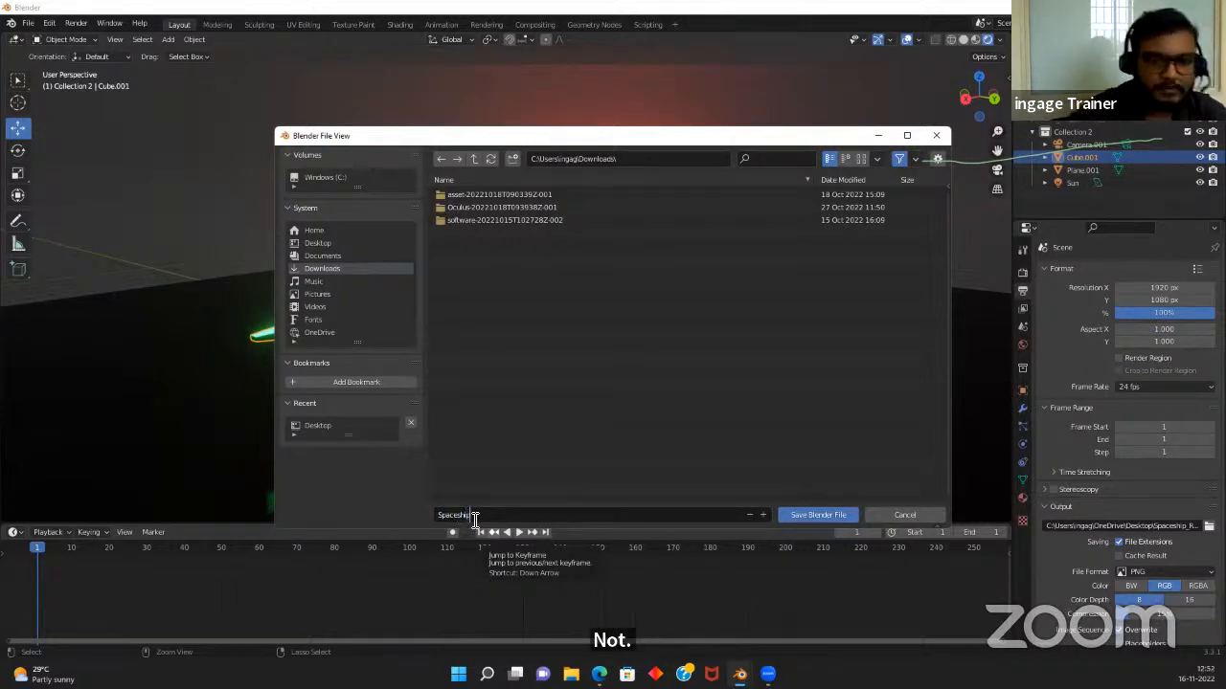
{"action": "left_click", "coordinate": [805, 514]}
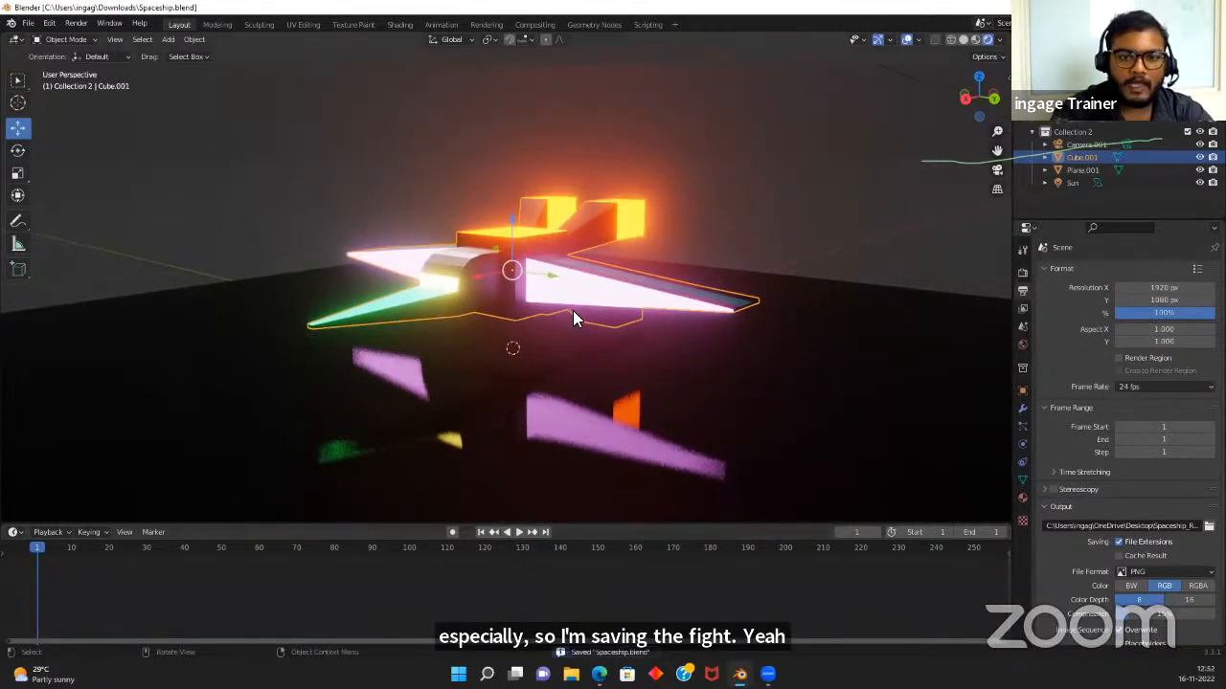
Examine the glowing spaceship through the camera and from several surrounding angles
{"action": "scroll", "coordinate": [573, 310], "scroll_direction": "up", "scroll_amount": 2}
{"action": "scroll", "coordinate": [580, 312], "scroll_direction": "down", "scroll_amount": 3}
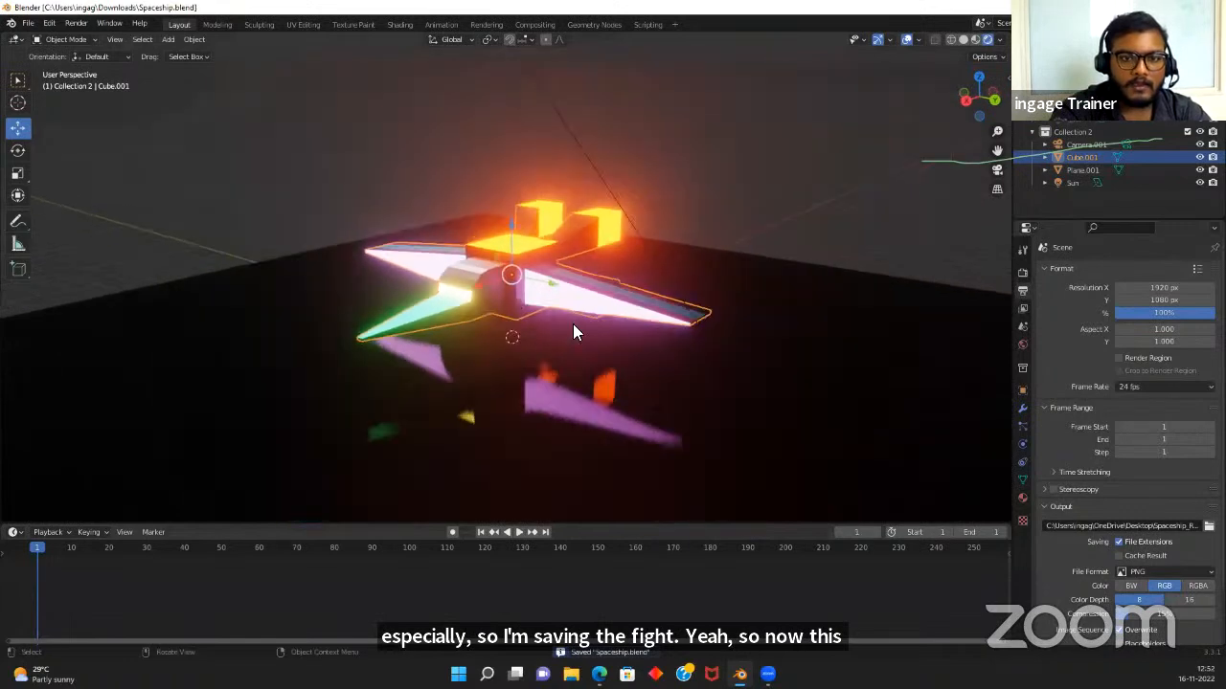
{"action": "key", "text": "KP_0"}
{"action": "middle_click_drag", "start_coordinate": [543, 307], "coordinate": [651, 322]}
{"action": "scroll", "coordinate": [577, 272], "scroll_direction": "up", "scroll_amount": 1}
{"action": "middle_click_drag", "start_coordinate": [575, 270], "coordinate": [559, 268]}
{"action": "scroll", "coordinate": [559, 268], "scroll_direction": "up", "scroll_amount": 2}
{"action": "left_click", "coordinate": [618, 262]}
{"action": "scroll", "coordinate": [626, 272], "scroll_direction": "down", "scroll_amount": 4}
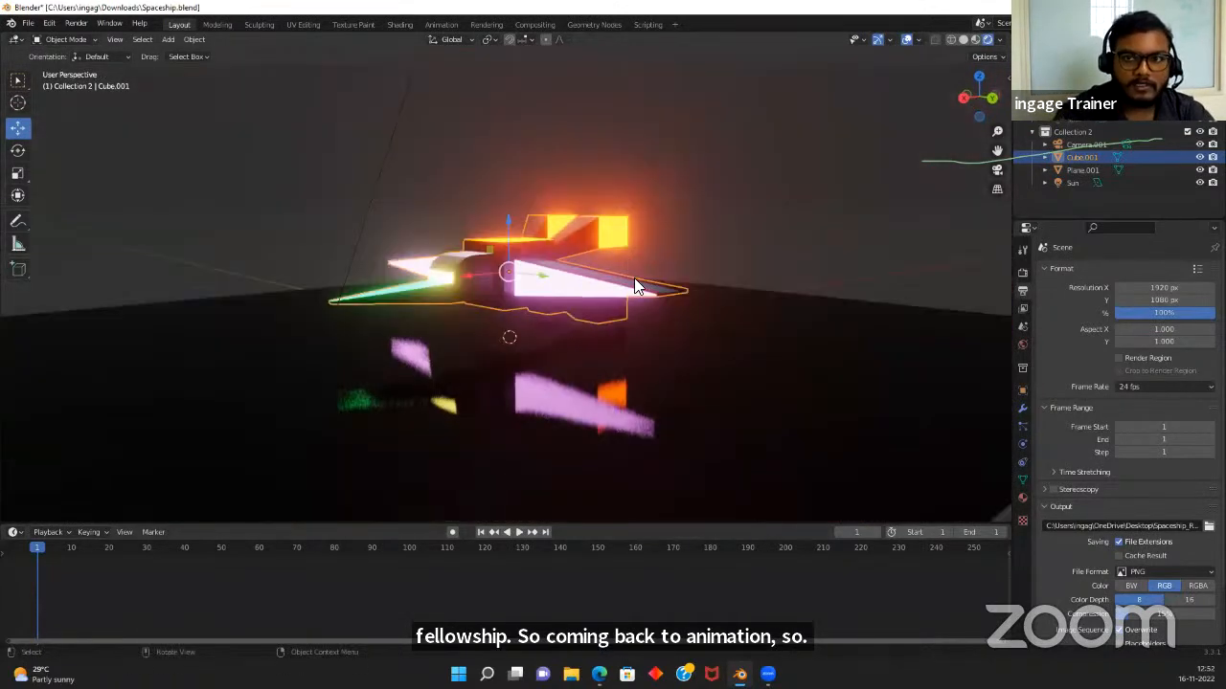
{"action": "middle_click_drag", "start_coordinate": [634, 278], "coordinate": [645, 318]}
Switch the viewport to solid shading and insert a Rotation keyframe for the spaceship at frame 1
{"action": "left_click", "coordinate": [962, 40]}
{"action": "mouse_move", "coordinate": [389, 416]}
{"action": "middle_mouse_down"}
{"action": "mouse_move", "coordinate": [535, 283]}
{"action": "mouse_move", "coordinate": [531, 318]}
{"action": "middle_mouse_up"}
{"action": "scroll", "coordinate": [530, 318], "scroll_direction": "up", "scroll_amount": 2}
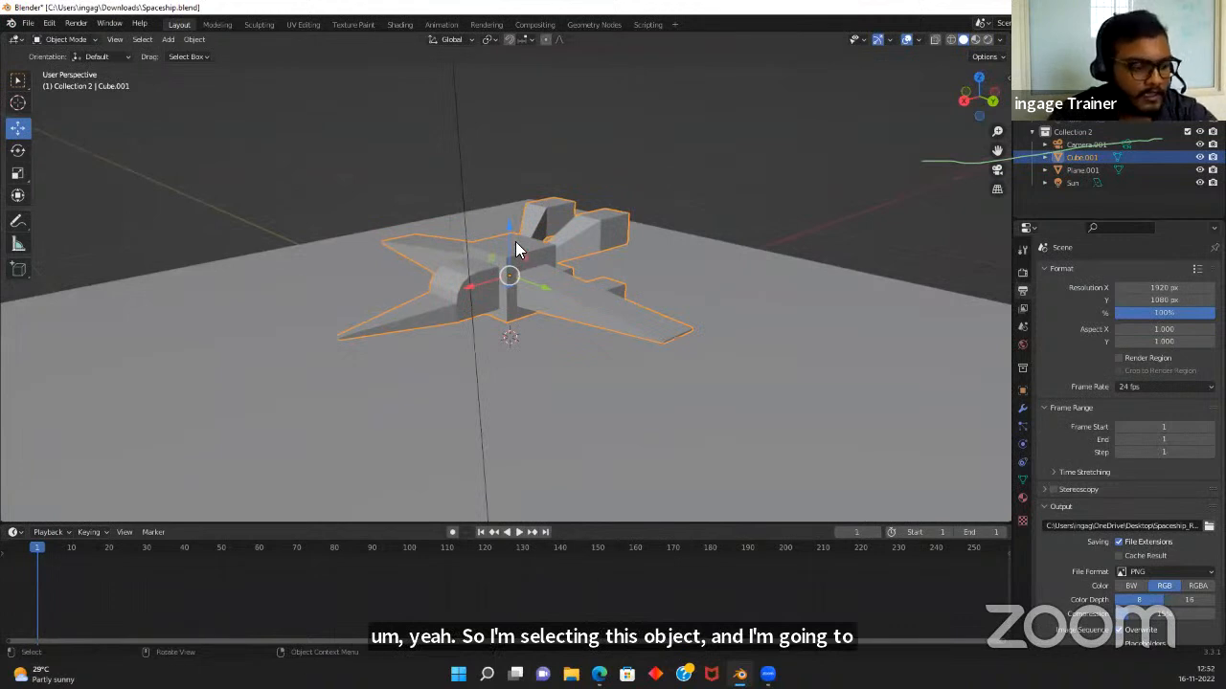
{"action": "key", "text": "i"}
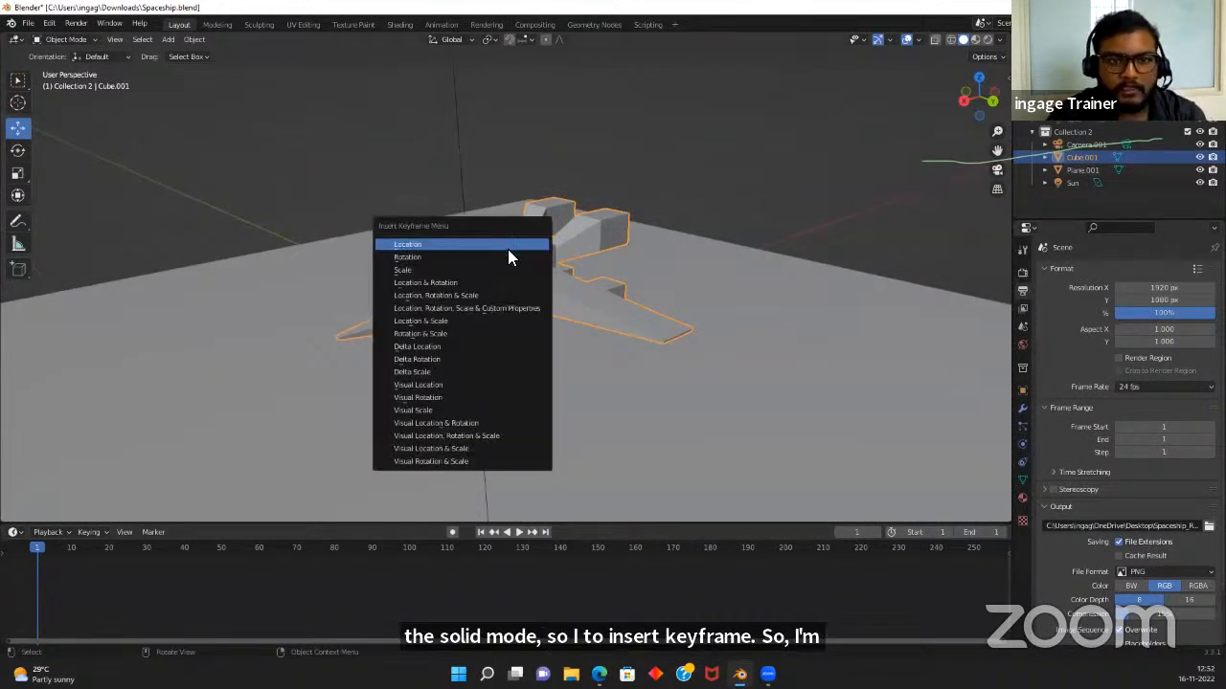
{"action": "left_click", "coordinate": [419, 257]}
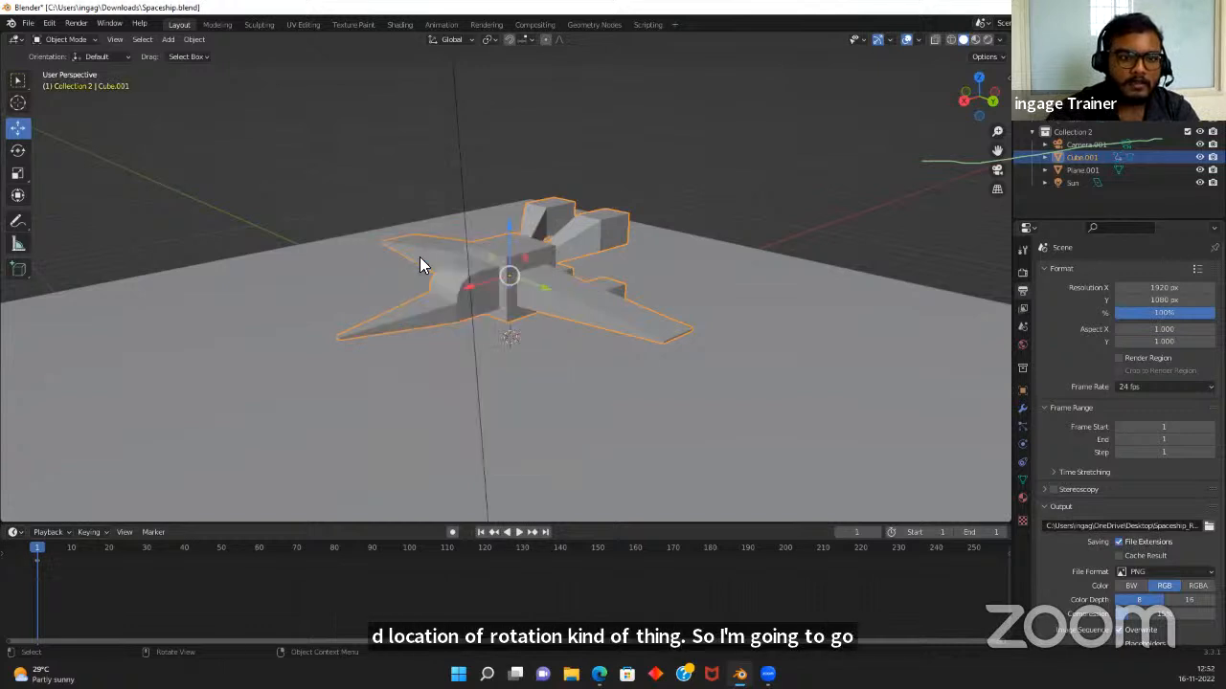
Check the keyframe at frame 1 on the timeline and show the spaceship's object transform properties
{"action": "left_click_drag", "start_coordinate": [39, 548], "coordinate": [70, 554]}
{"action": "left_click", "coordinate": [37, 559]}
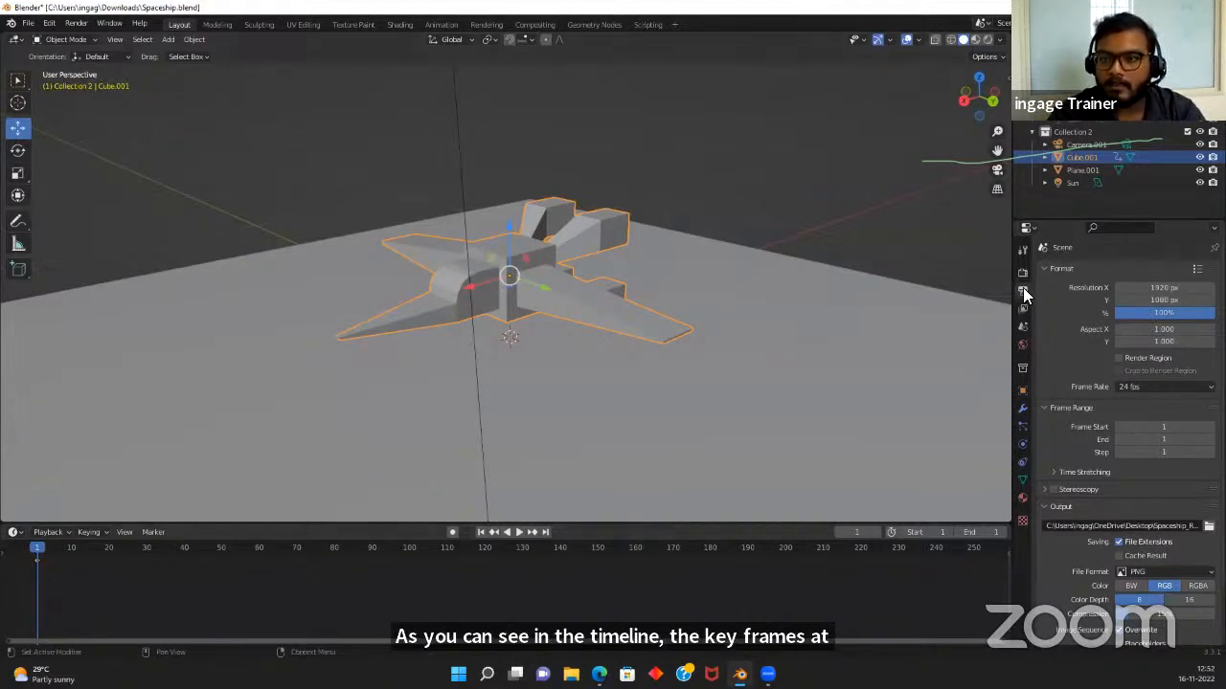
{"action": "left_click", "coordinate": [1022, 389]}
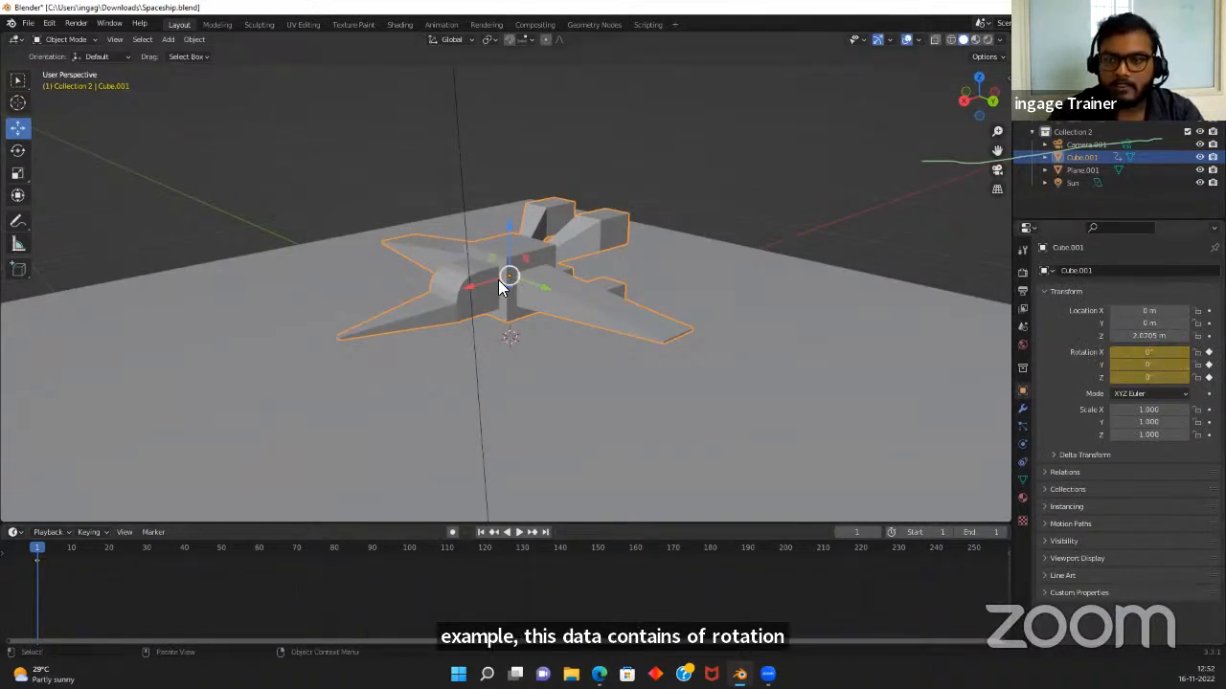
Go to frame 150, rotate the spaceship 360° about the global Z axis and insert a Rotation keyframe
{"action": "key", "text": "space"}
{"action": "left_click_drag", "start_coordinate": [461, 586], "coordinate": [597, 566]}
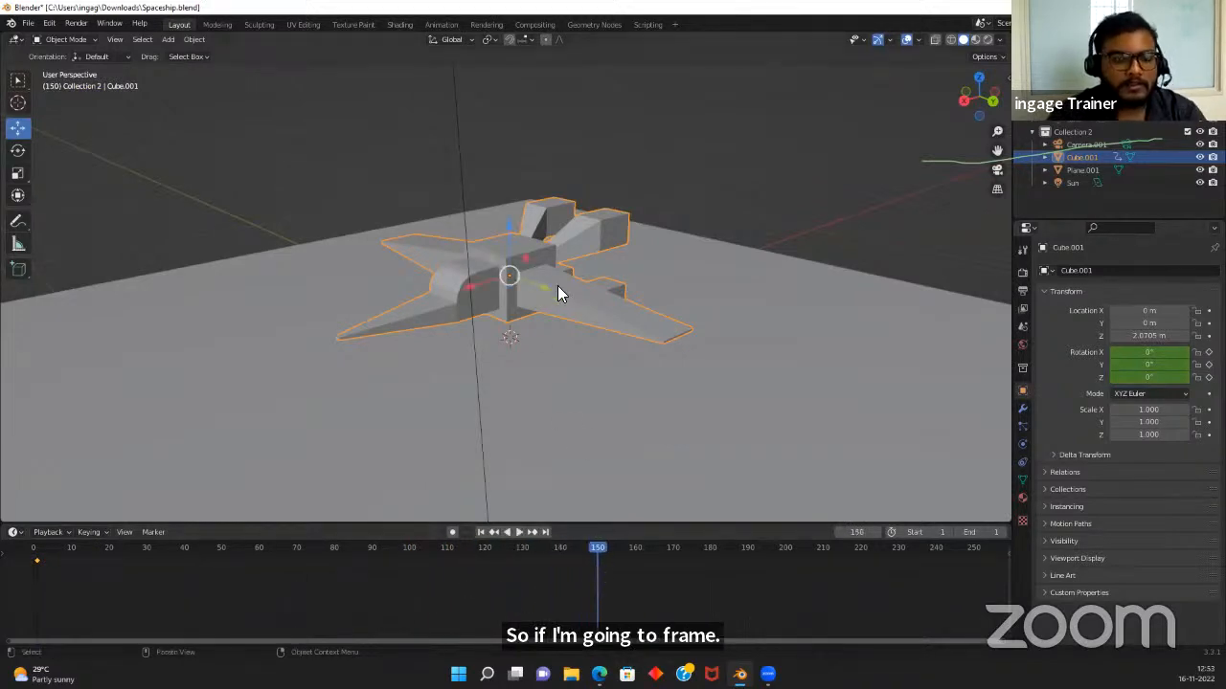
{"action": "key", "text": "r"}
{"action": "type", "text": "z360"}
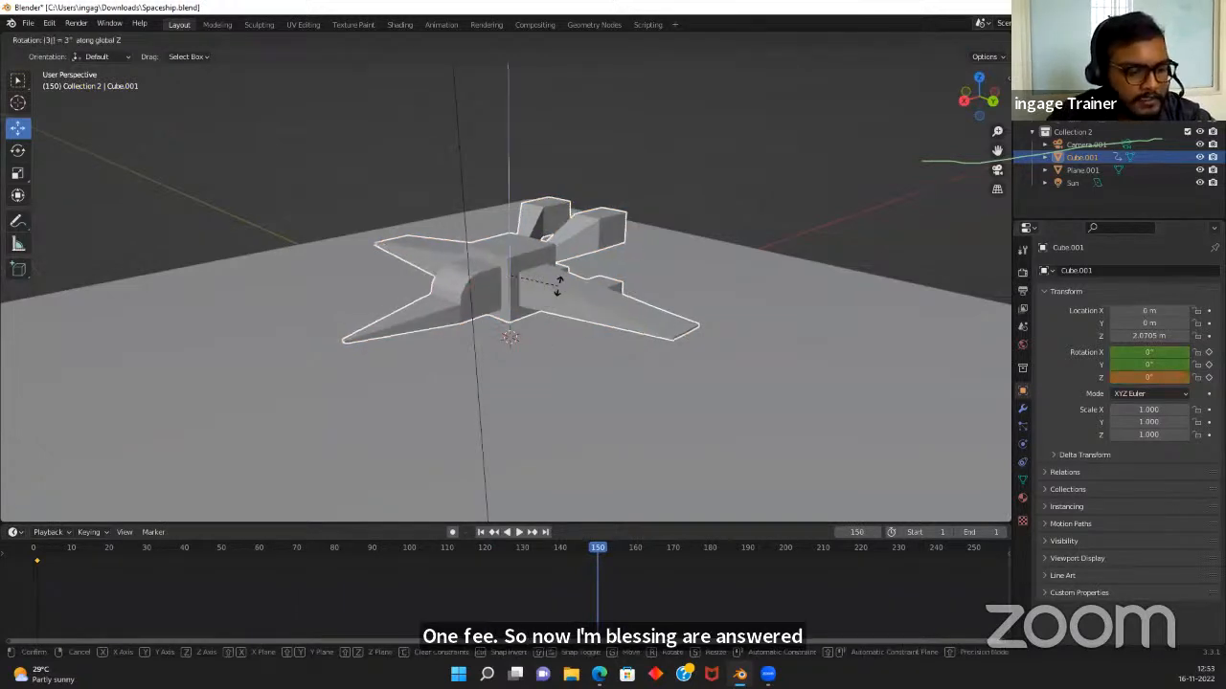
{"action": "key", "text": "Return"}
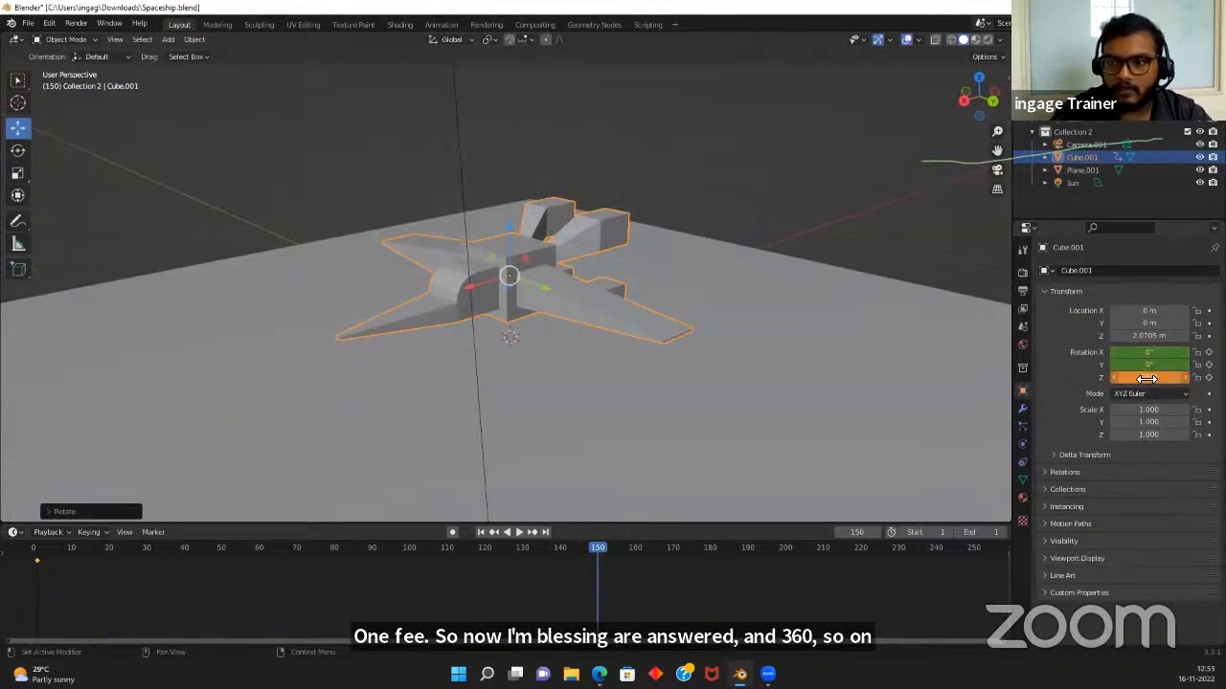
{"action": "key", "text": "i"}
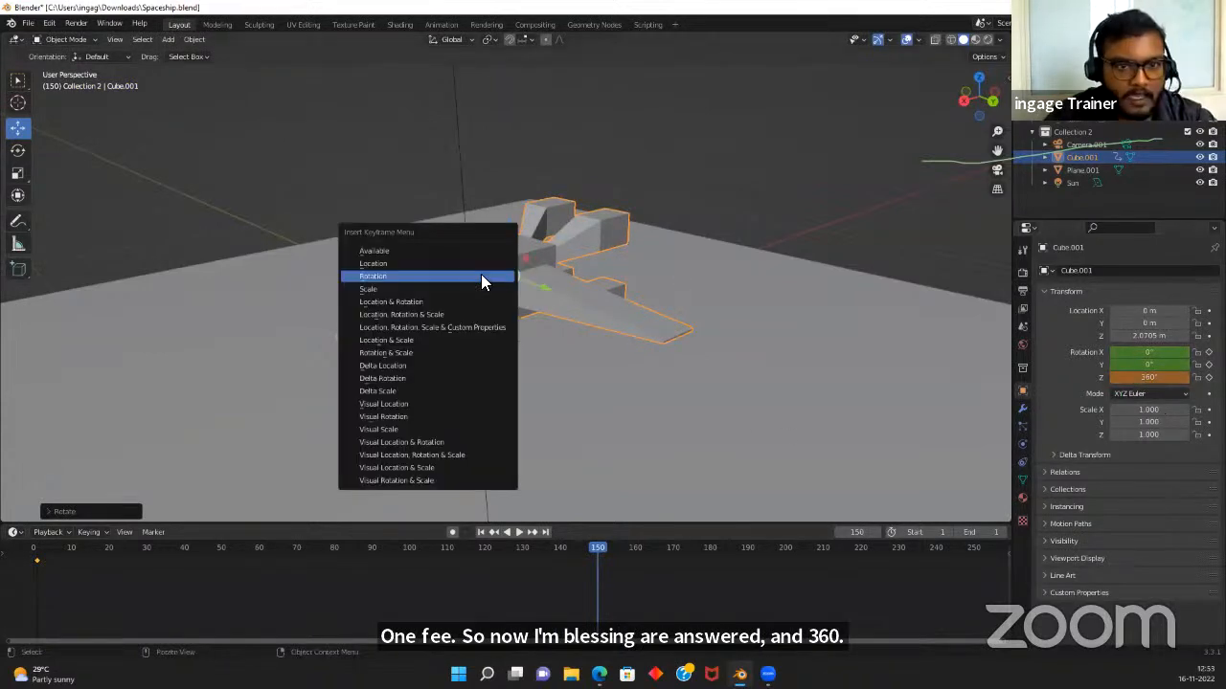
{"action": "left_click", "coordinate": [480, 274]}
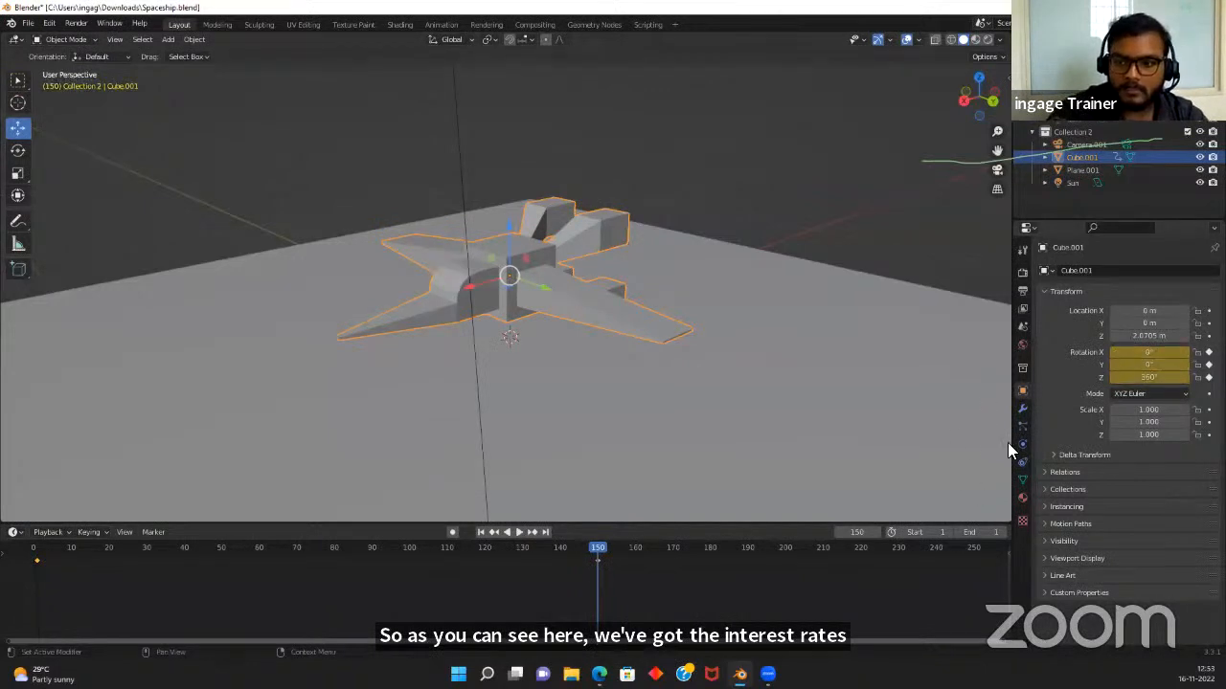
Return to frame 1 and try playing the spaceship's rotation animation
{"action": "left_click_drag", "start_coordinate": [598, 550], "coordinate": [35, 575]}
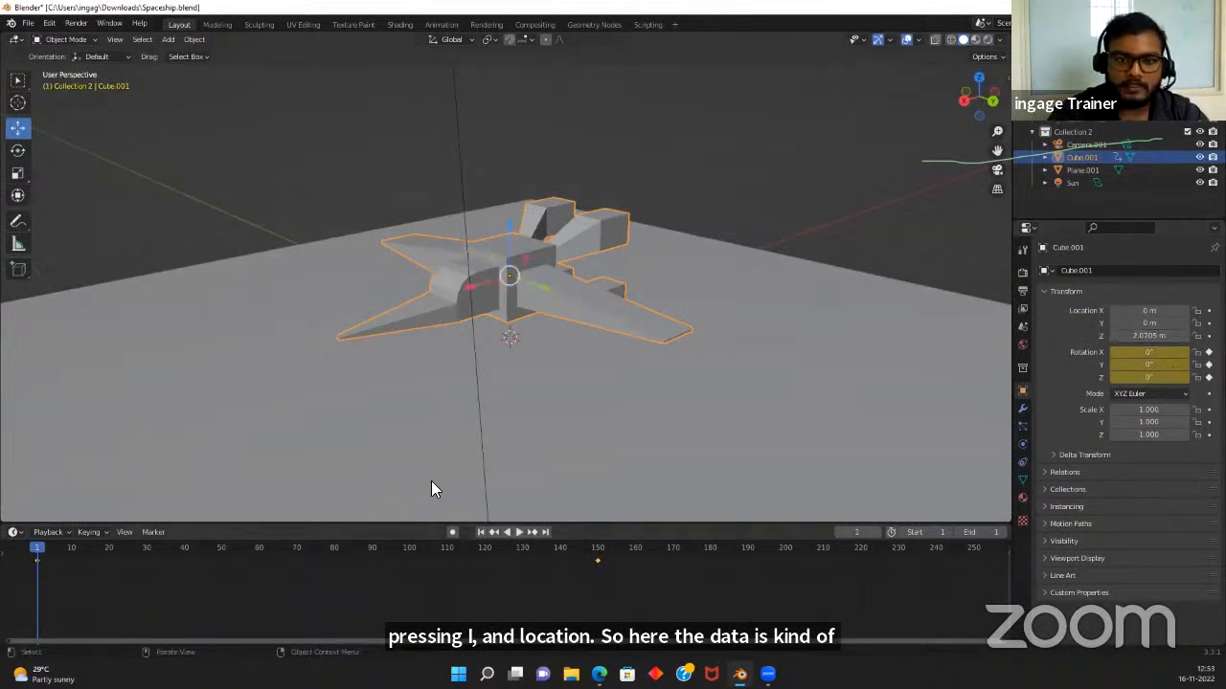
{"action": "key", "text": "space"}
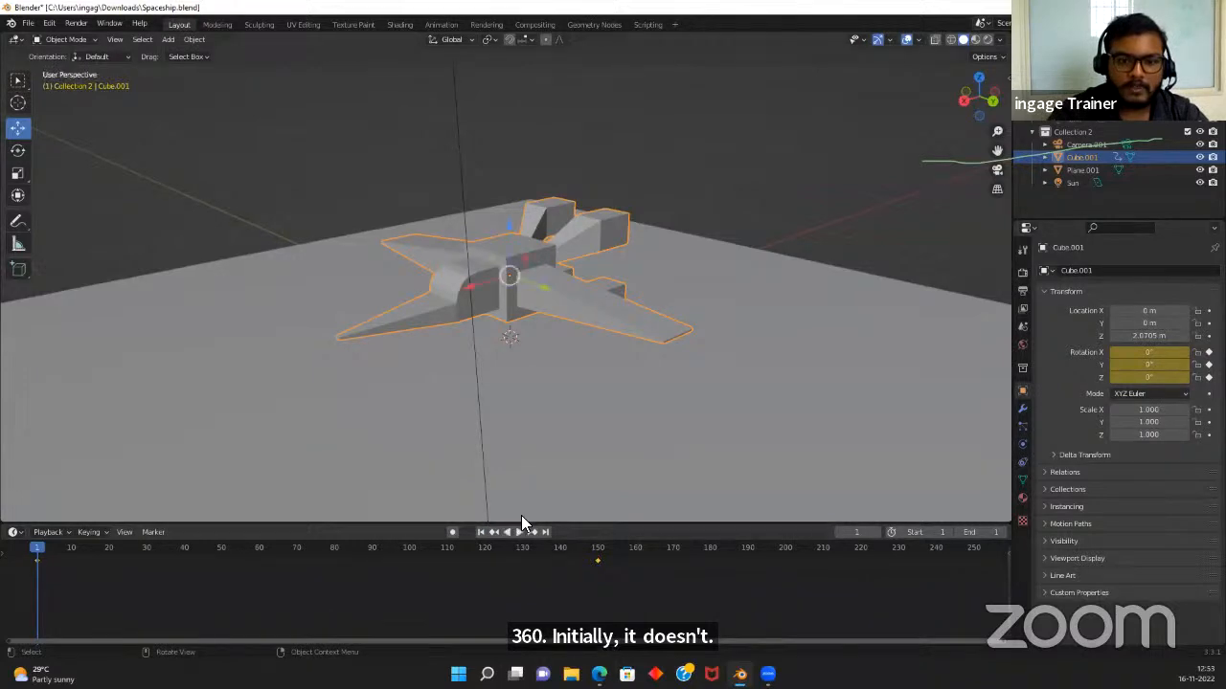
{"action": "left_click", "coordinate": [513, 533]}
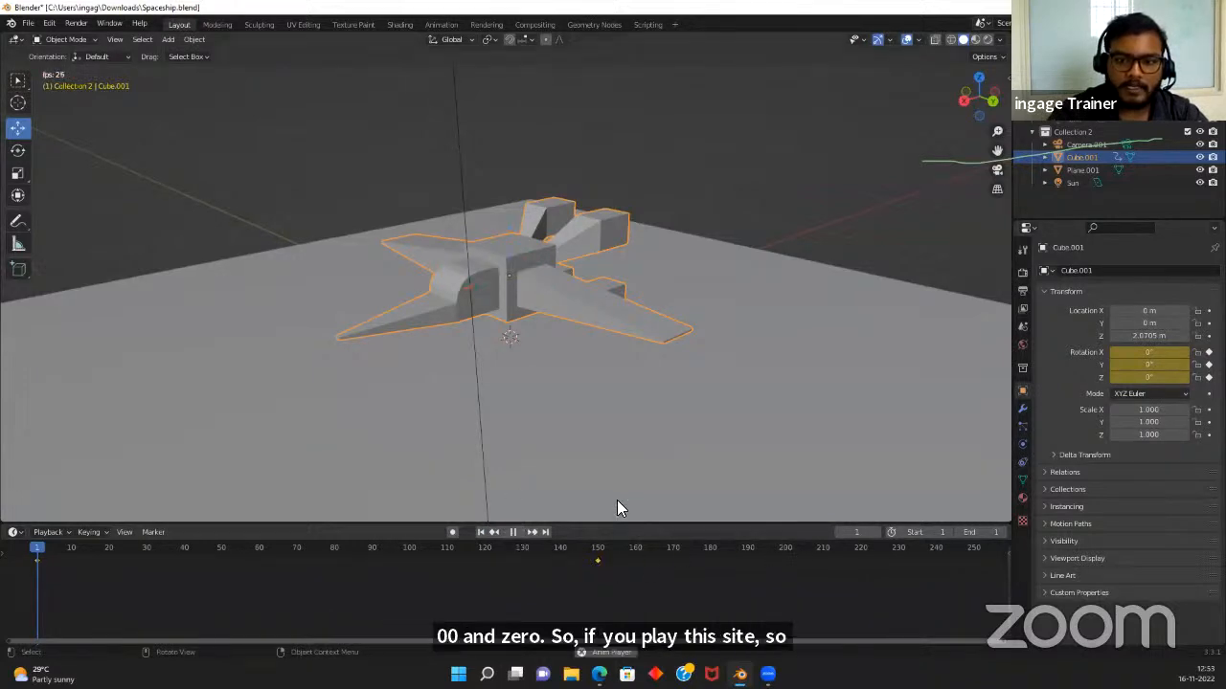
Set the animation's end frame to 150, preview the spaceship's rotation and return to frame 1
{"action": "left_click", "coordinate": [958, 531]}
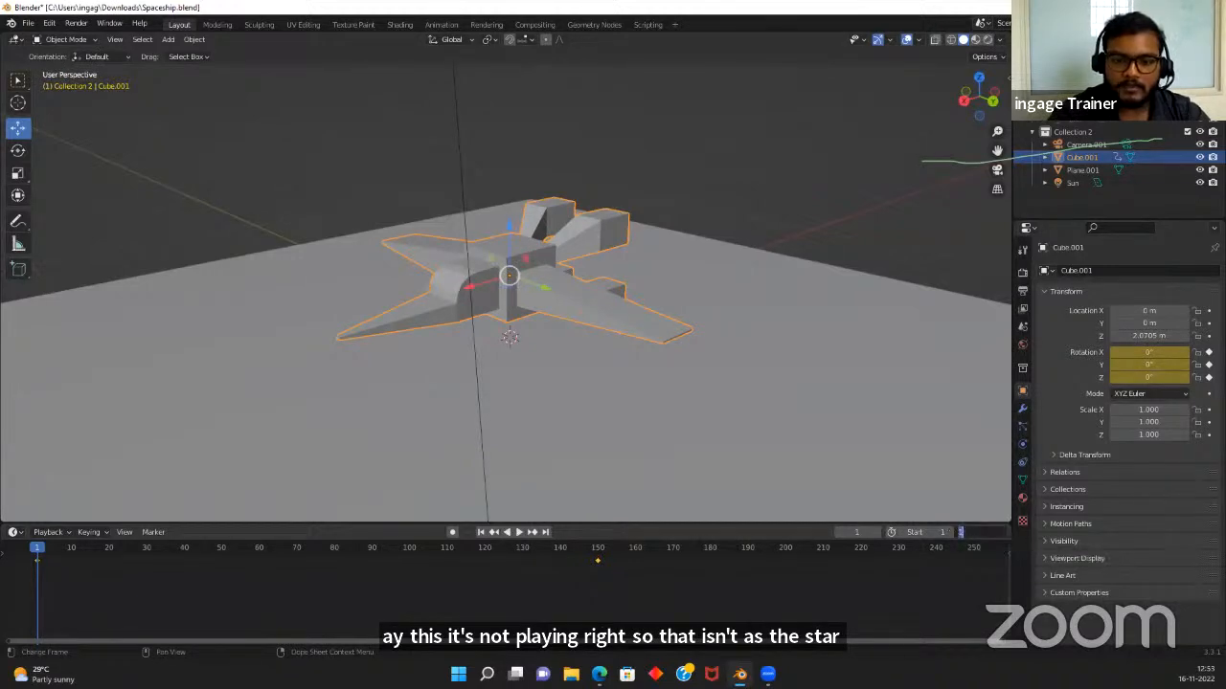
{"action": "type", "text": "150"}
{"action": "key", "text": "Return"}
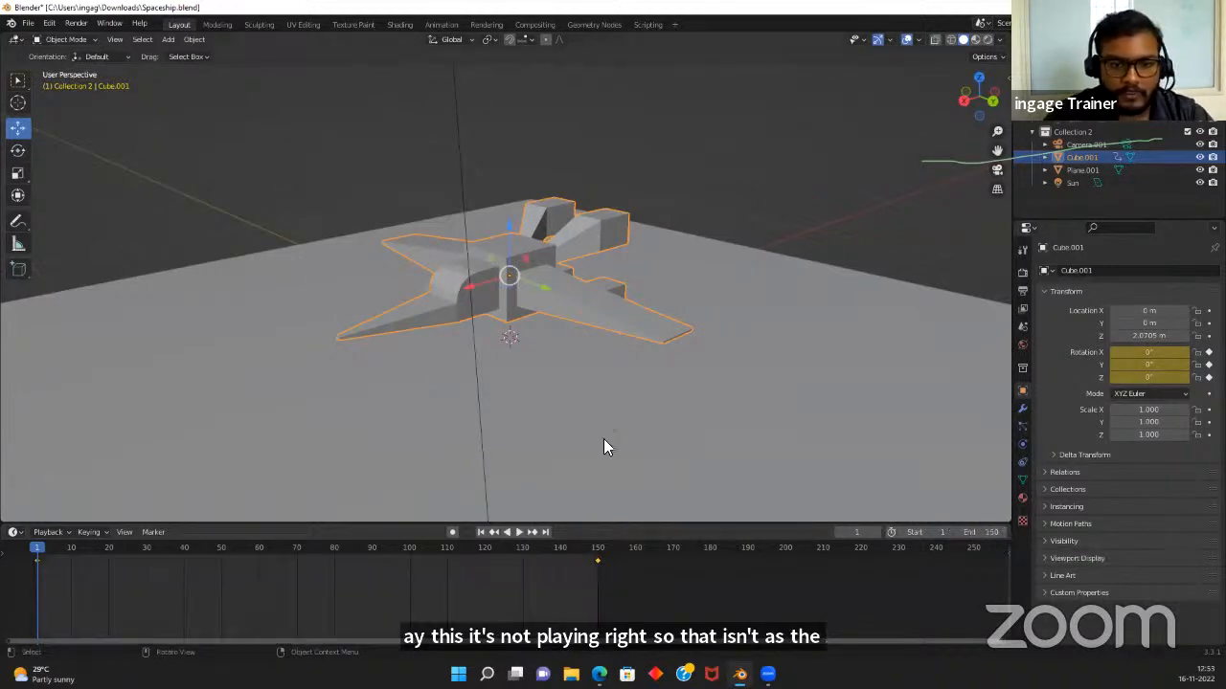
{"action": "key", "text": "space"}
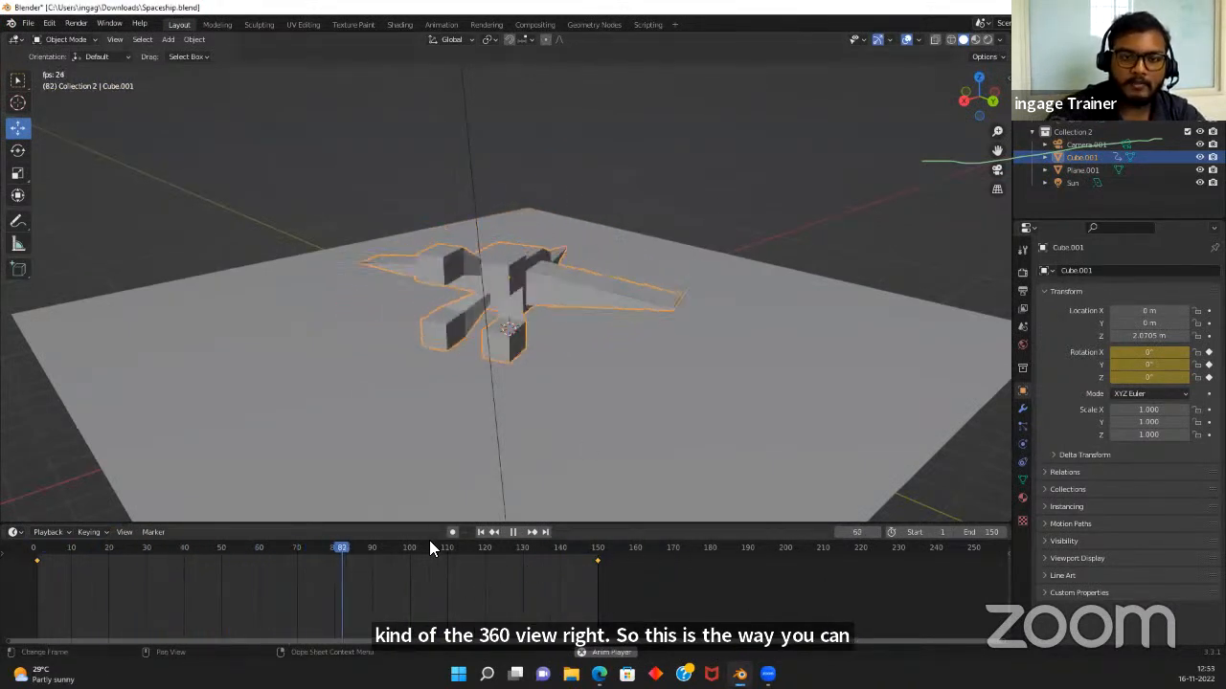
{"action": "key", "text": "space"}
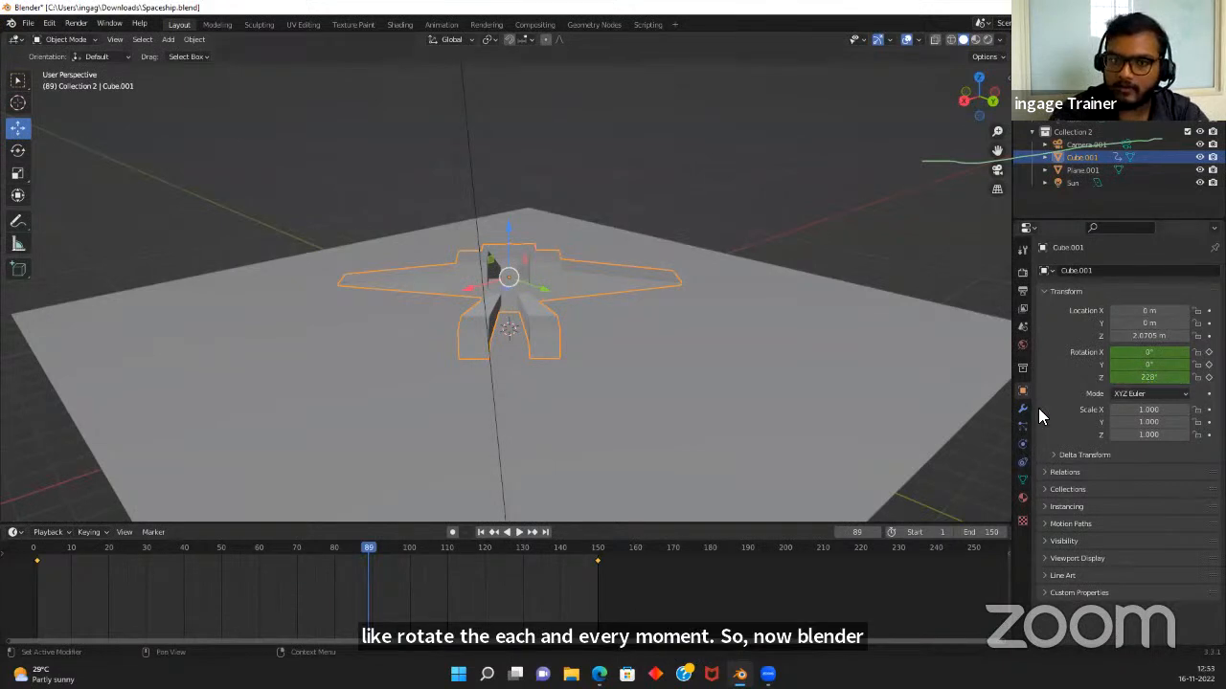
{"action": "left_click", "coordinate": [36, 553]}
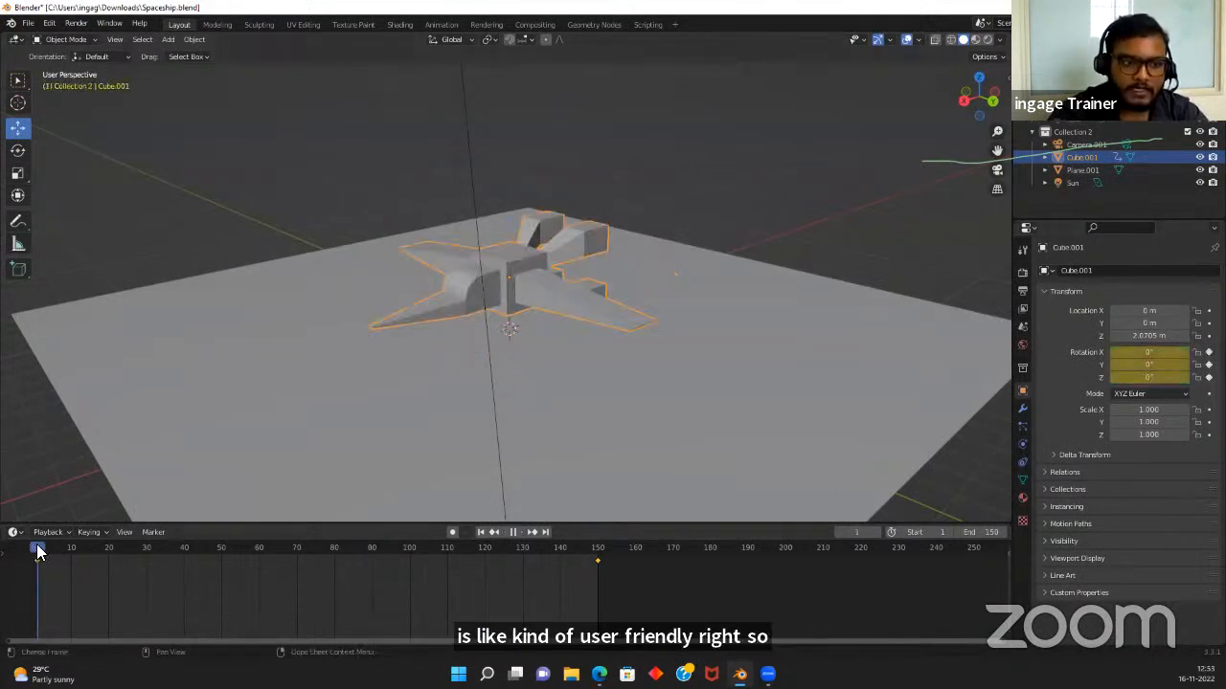
{"action": "left_click_drag", "start_coordinate": [597, 546], "coordinate": [39, 576]}
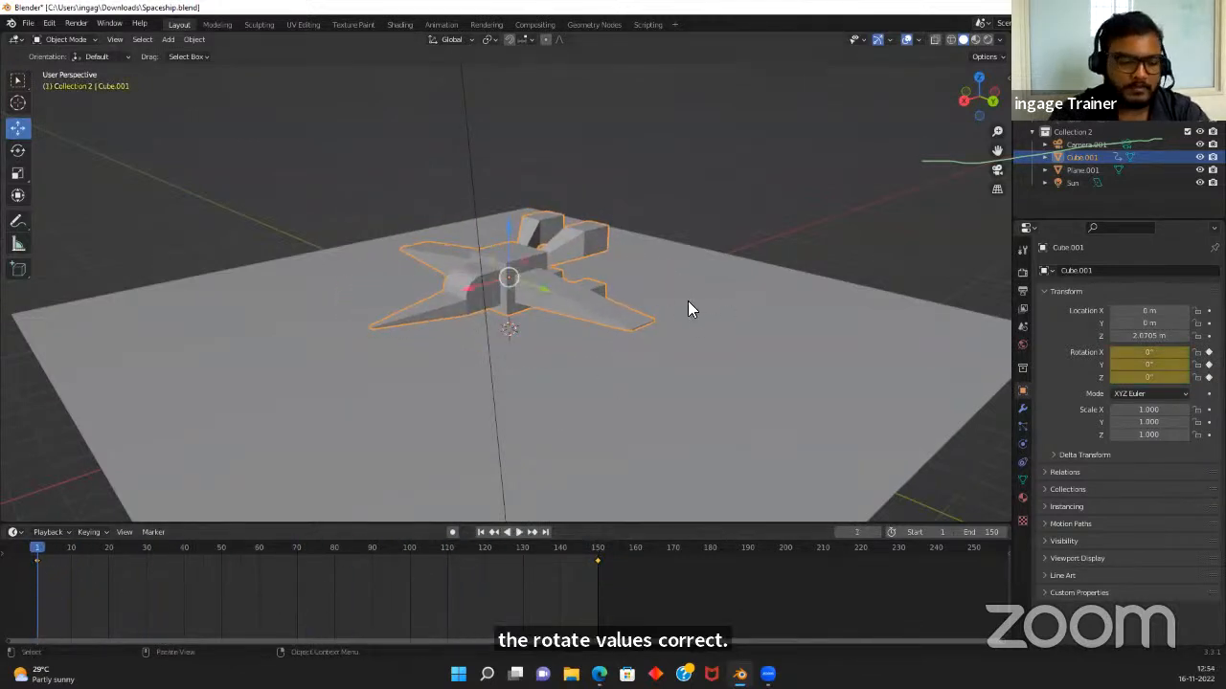
Play the animation through the camera in rendered shading and return to the first frame
{"action": "left_click", "coordinate": [987, 40]}
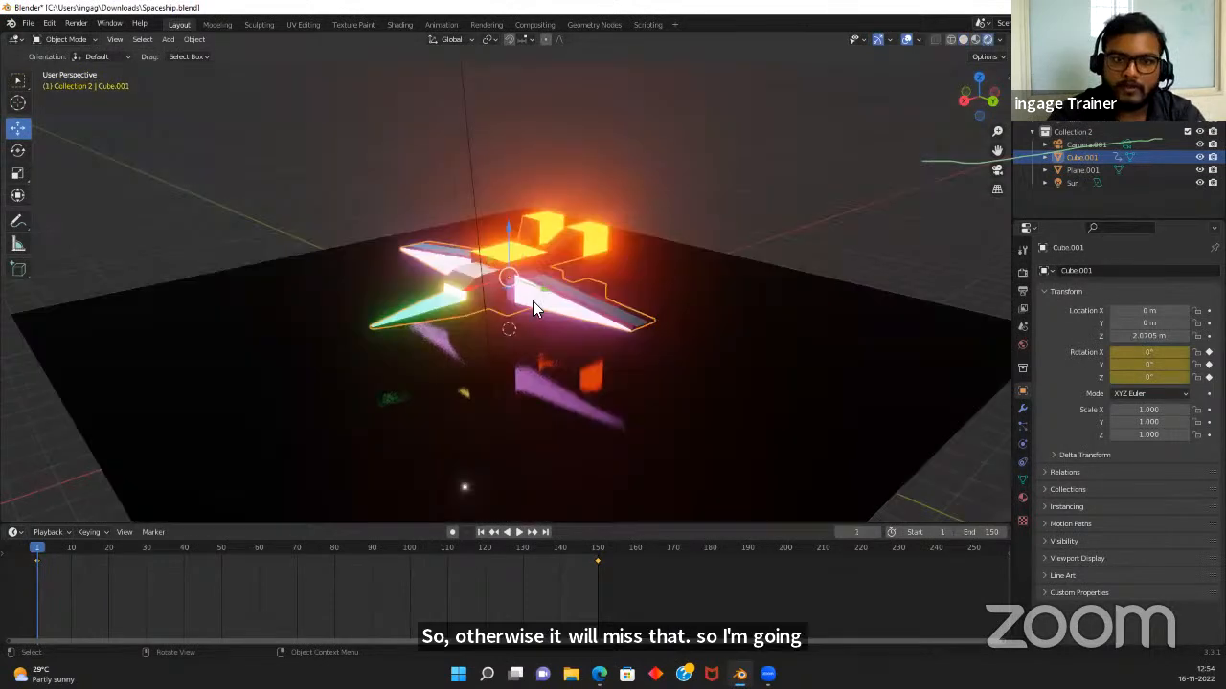
{"action": "key", "text": "KP_0"}
{"action": "key", "text": "space"}
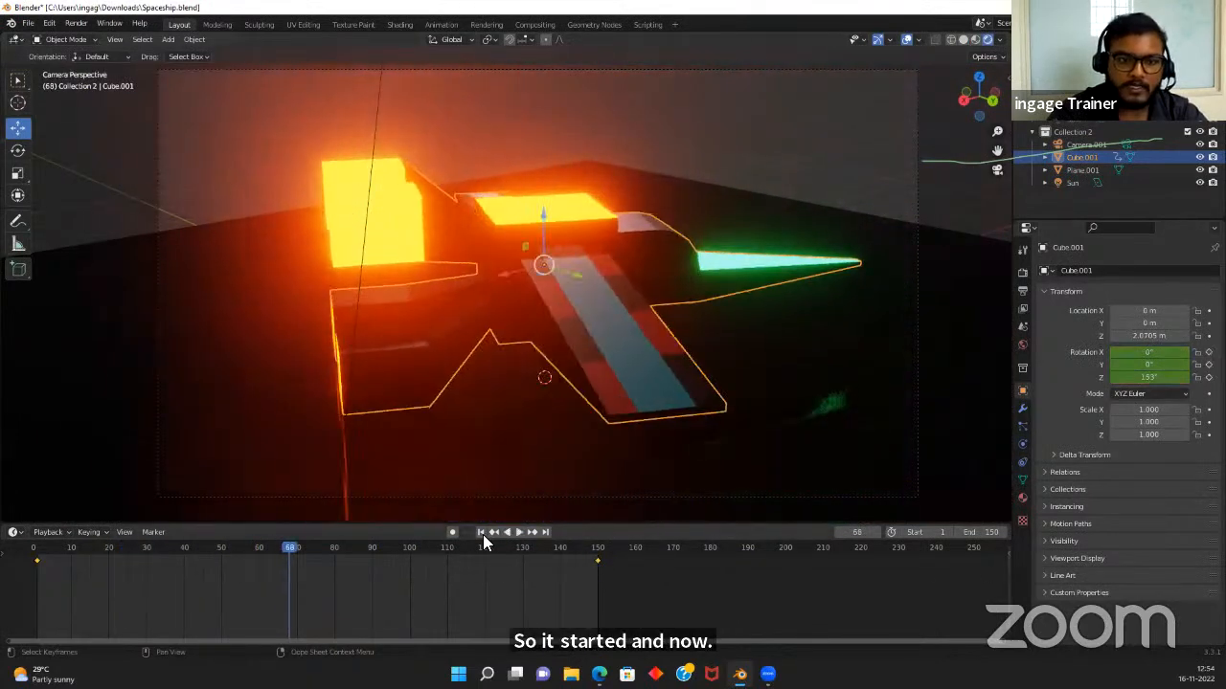
{"action": "left_click", "coordinate": [480, 532]}
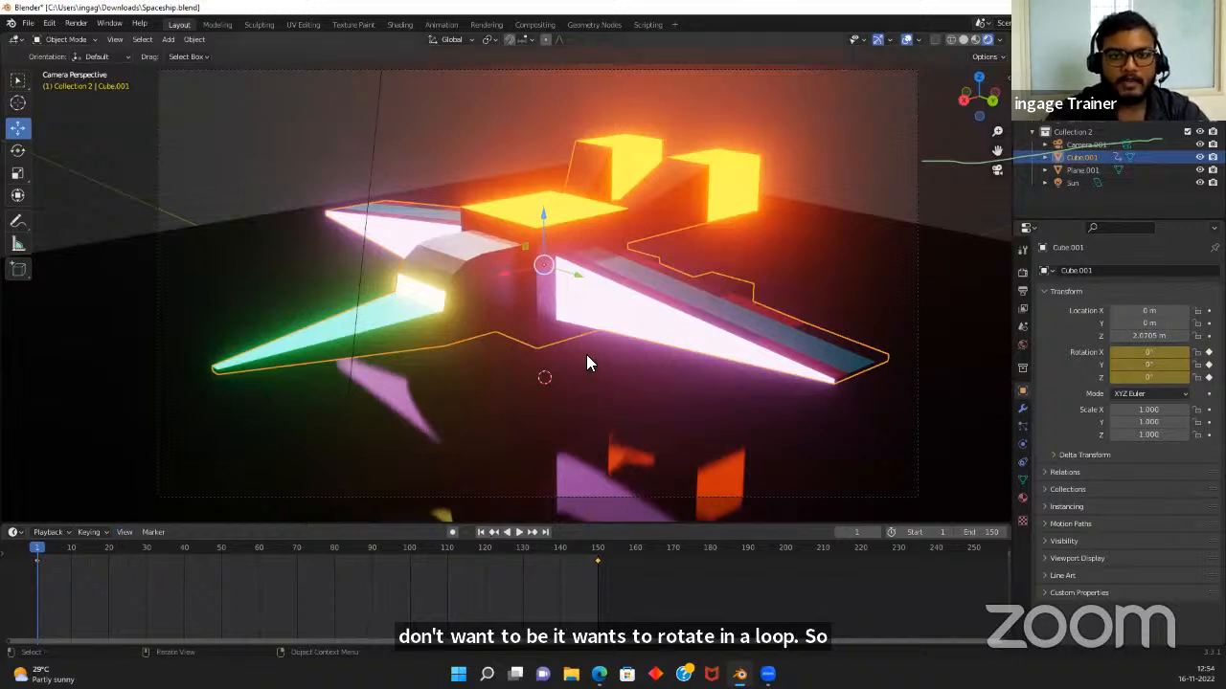
Split the 3D viewport into two side-by-side views, keeping the larger one in rendered shading
{"action": "scroll", "coordinate": [383, 323], "scroll_direction": "down", "scroll_amount": 3}
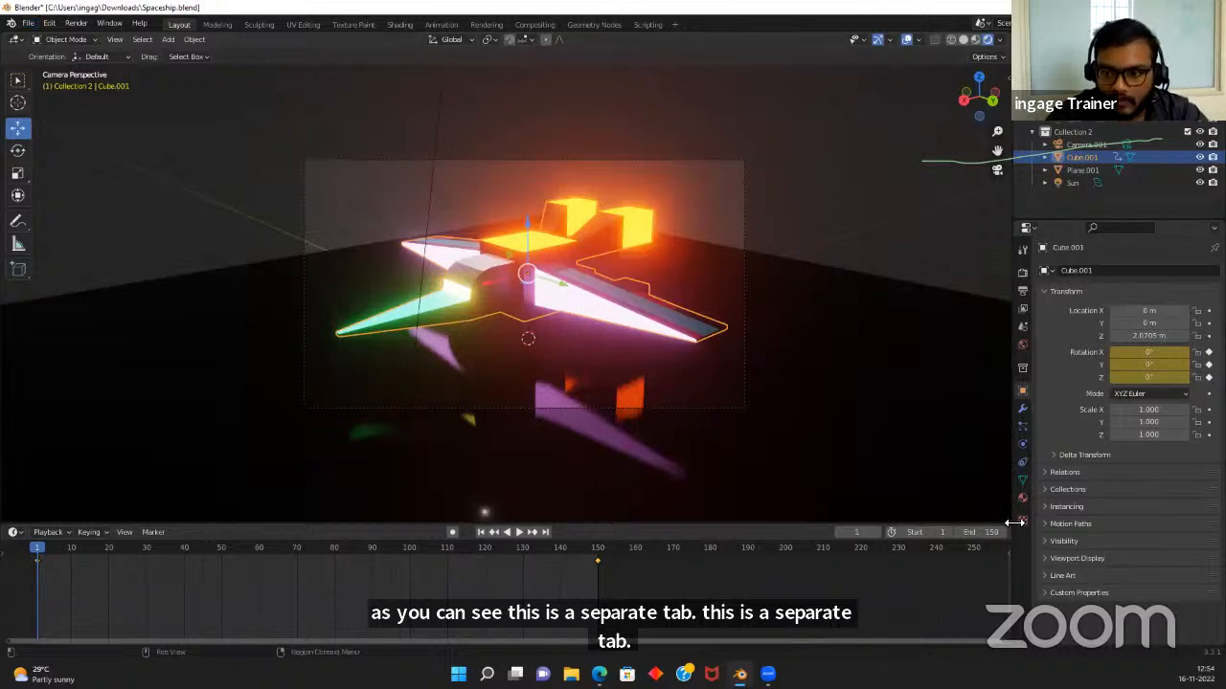
{"action": "left_click_drag", "start_coordinate": [1010, 522], "coordinate": [361, 527]}
{"action": "left_click", "coordinate": [987, 39]}
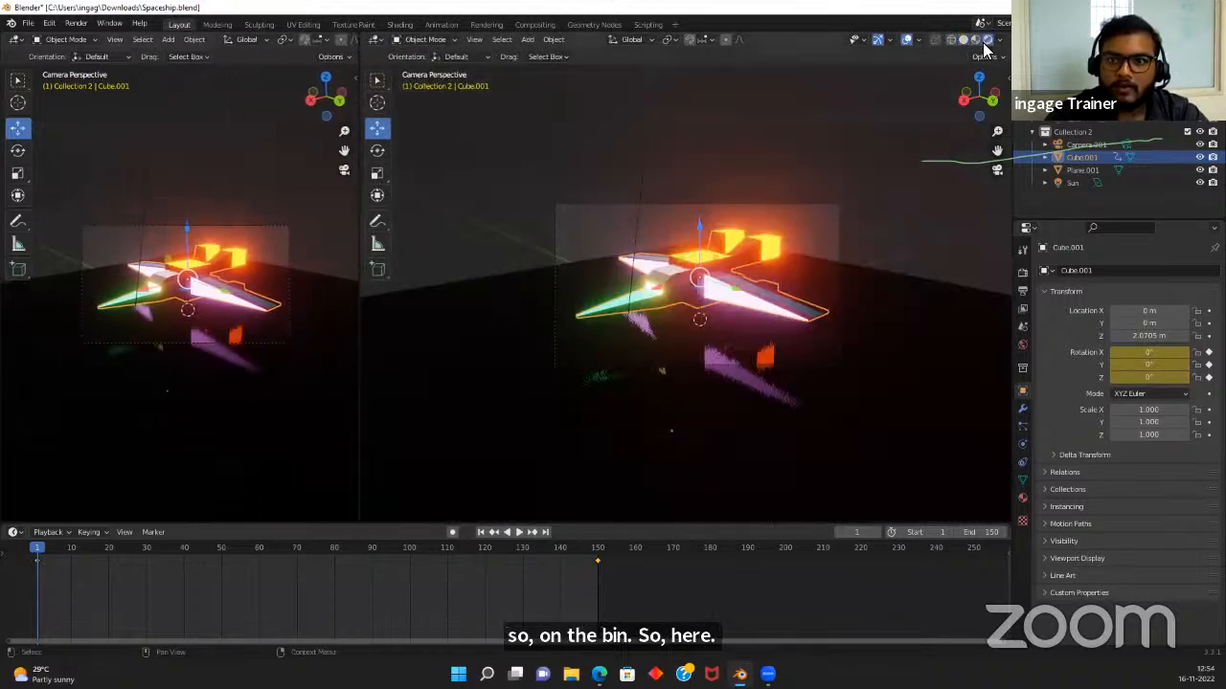
Hide the gizmos, overlays and tool shelf in the larger rendered camera view
{"action": "scroll", "coordinate": [789, 274], "scroll_direction": "up", "scroll_amount": 3}
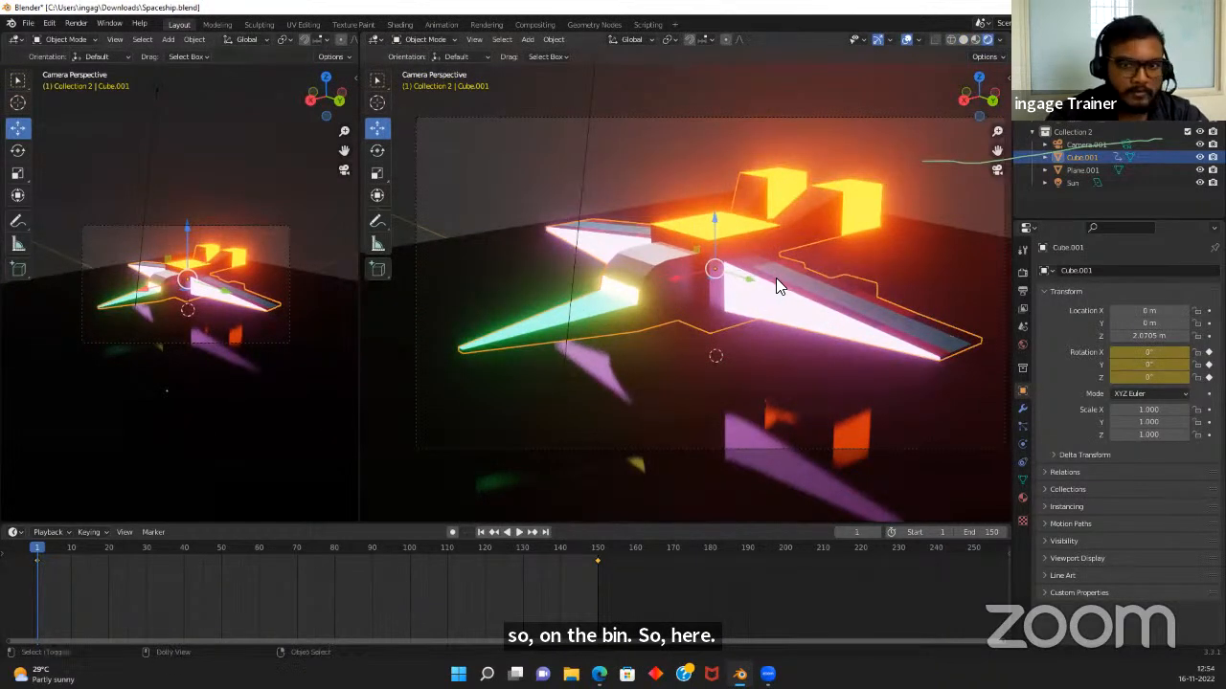
{"action": "scroll", "coordinate": [777, 277], "scroll_direction": "up", "scroll_amount": 2}
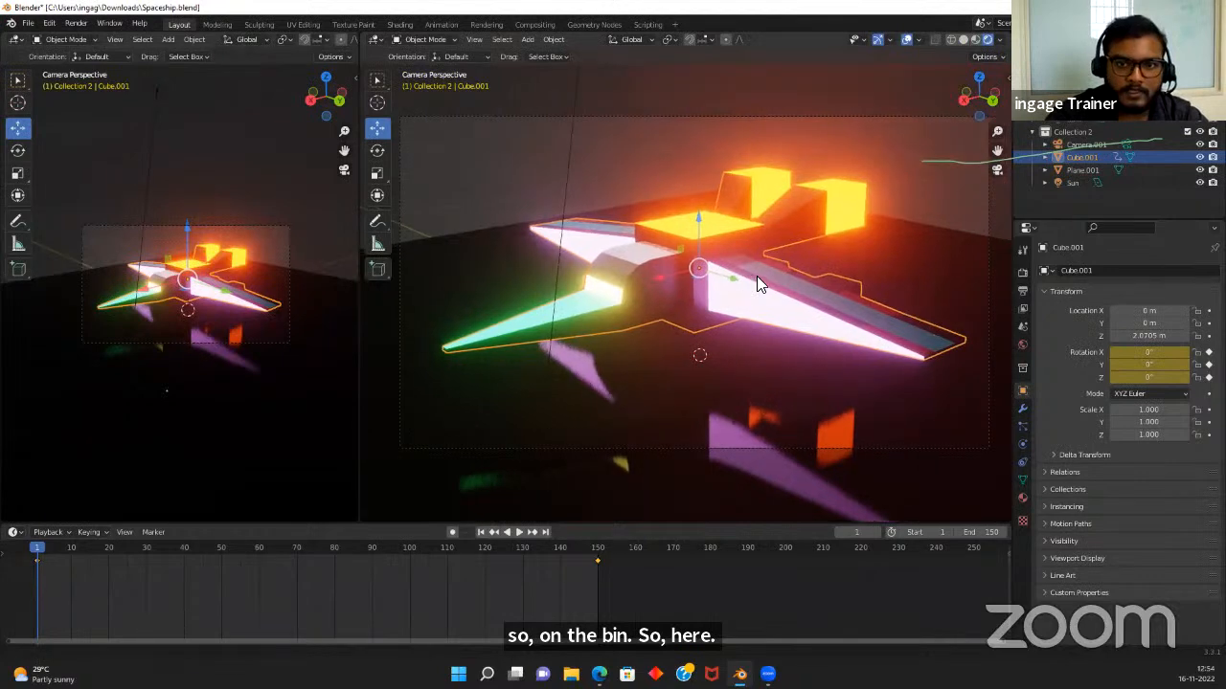
{"action": "left_click", "coordinate": [875, 44]}
{"action": "left_click", "coordinate": [902, 38]}
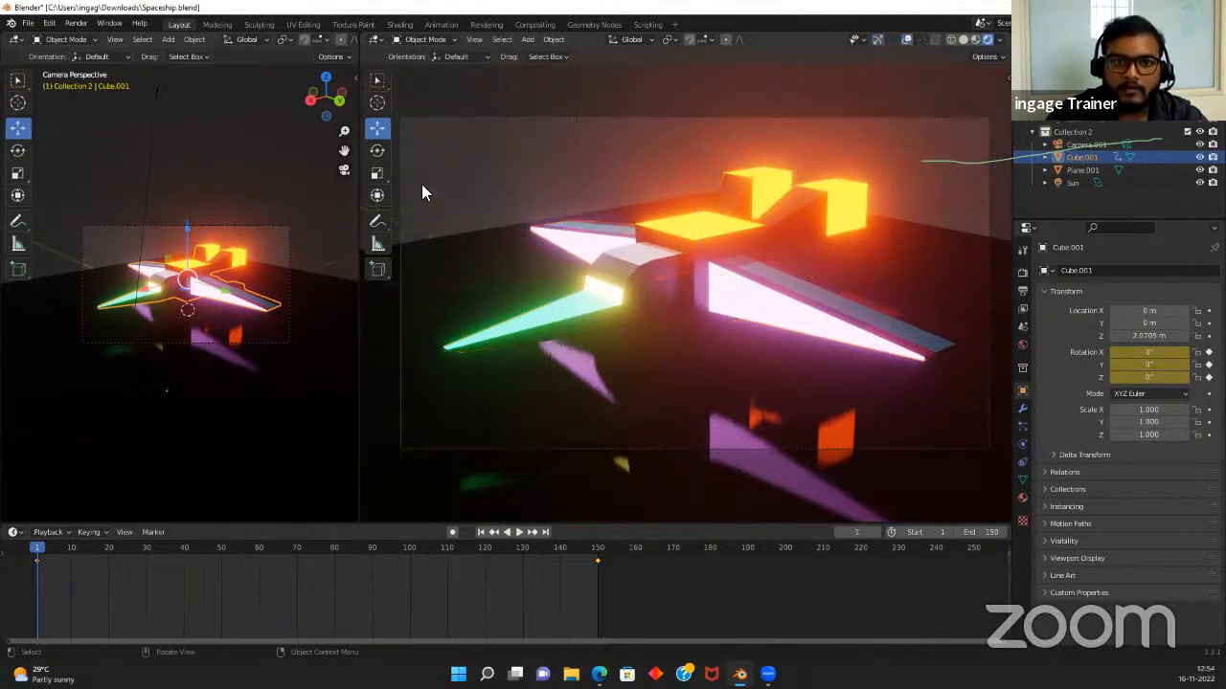
{"action": "left_click_drag", "start_coordinate": [389, 175], "coordinate": [348, 180]}
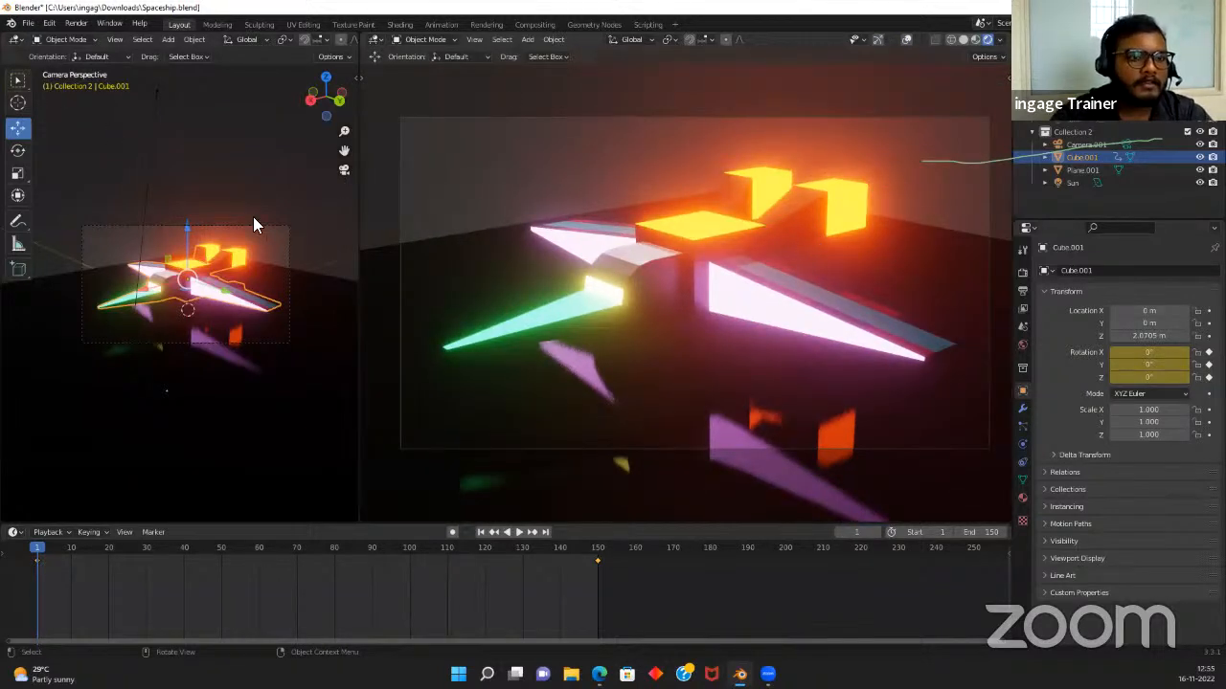
Switch the smaller 3D viewport to the Graph Editor to show the spaceship's animation curves
{"action": "left_click", "coordinate": [16, 40]}
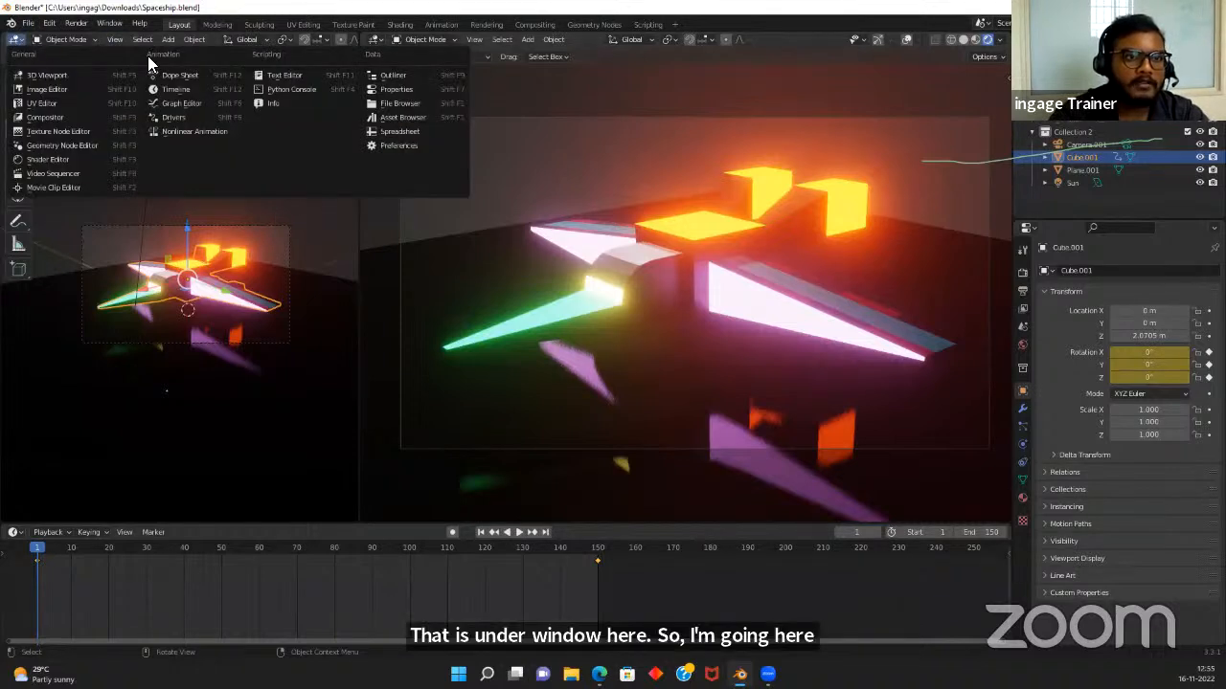
{"action": "left_click", "coordinate": [176, 105]}
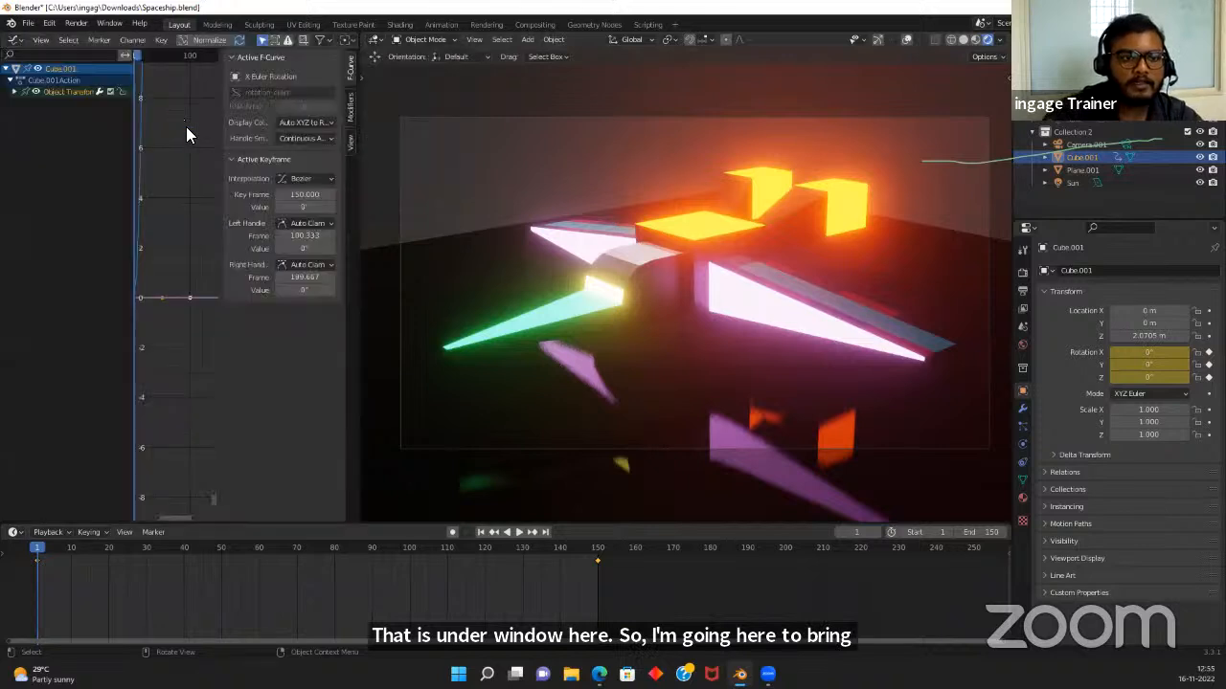
{"action": "scroll", "coordinate": [182, 273], "scroll_direction": "down", "scroll_amount": 13}
{"action": "scroll", "coordinate": [143, 300], "scroll_direction": "up", "scroll_amount": 6}
{"action": "scroll", "coordinate": [165, 283], "scroll_direction": "up", "scroll_amount": 2}
Delete the spaceship's X and Y Euler Rotation channels and collapse the Graph Editor's sidebar
{"action": "left_click", "coordinate": [14, 92]}
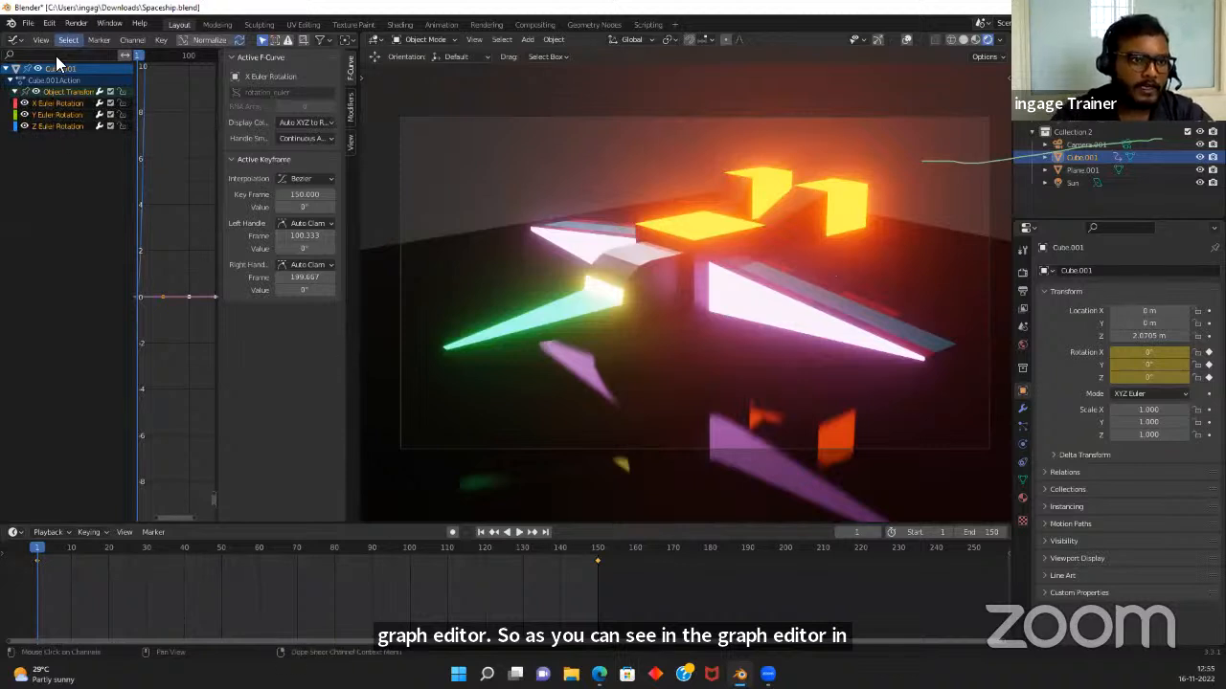
{"action": "left_click", "coordinate": [59, 113]}
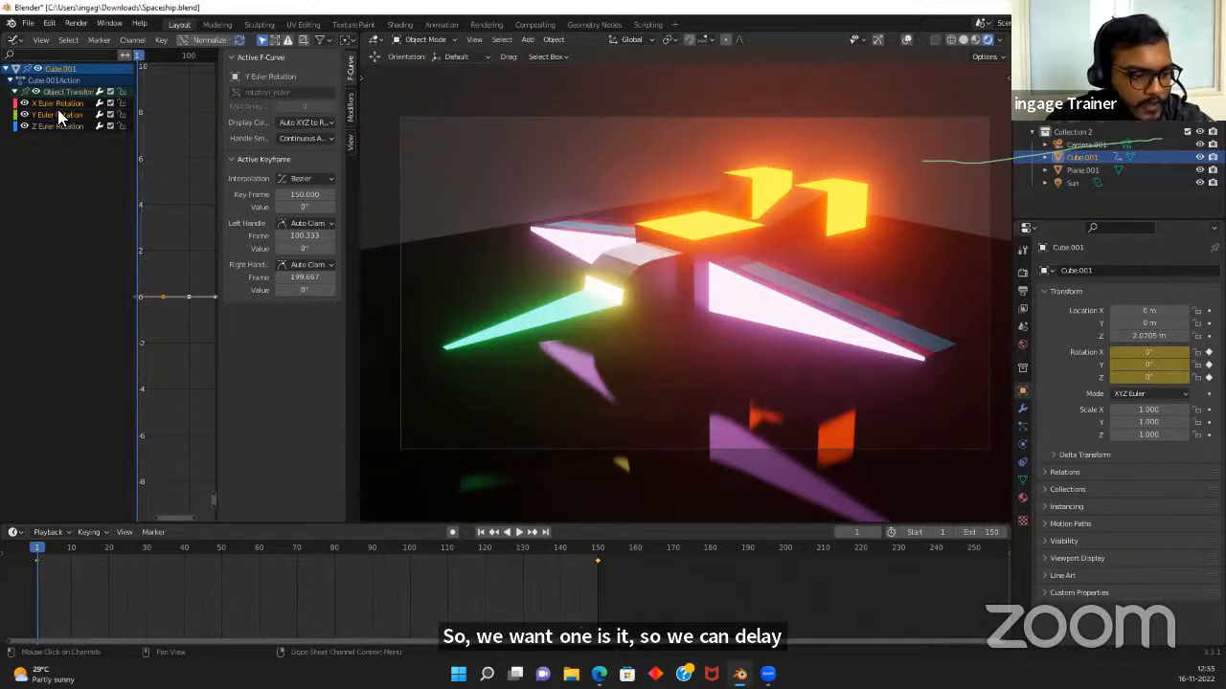
{"action": "key", "text": "x"}
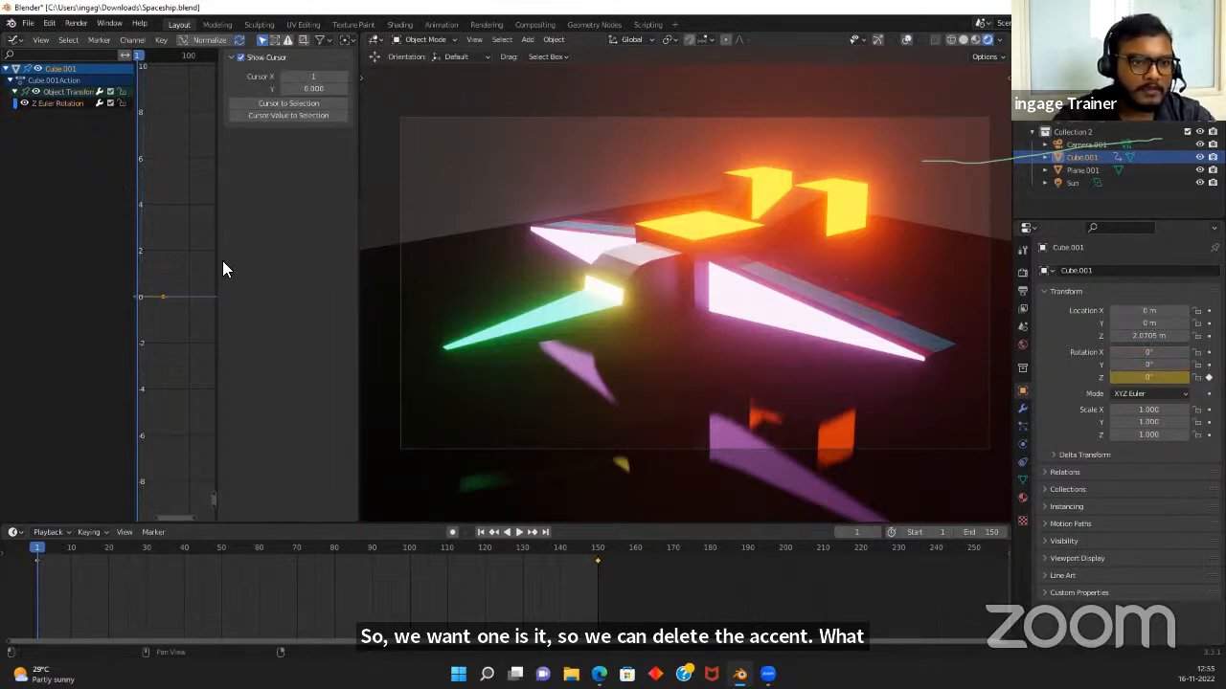
{"action": "left_click_drag", "start_coordinate": [219, 261], "coordinate": [378, 266]}
Select the Z Euler Rotation channel and examine how its curve rises from the first keyframe
{"action": "key", "text": "Home"}
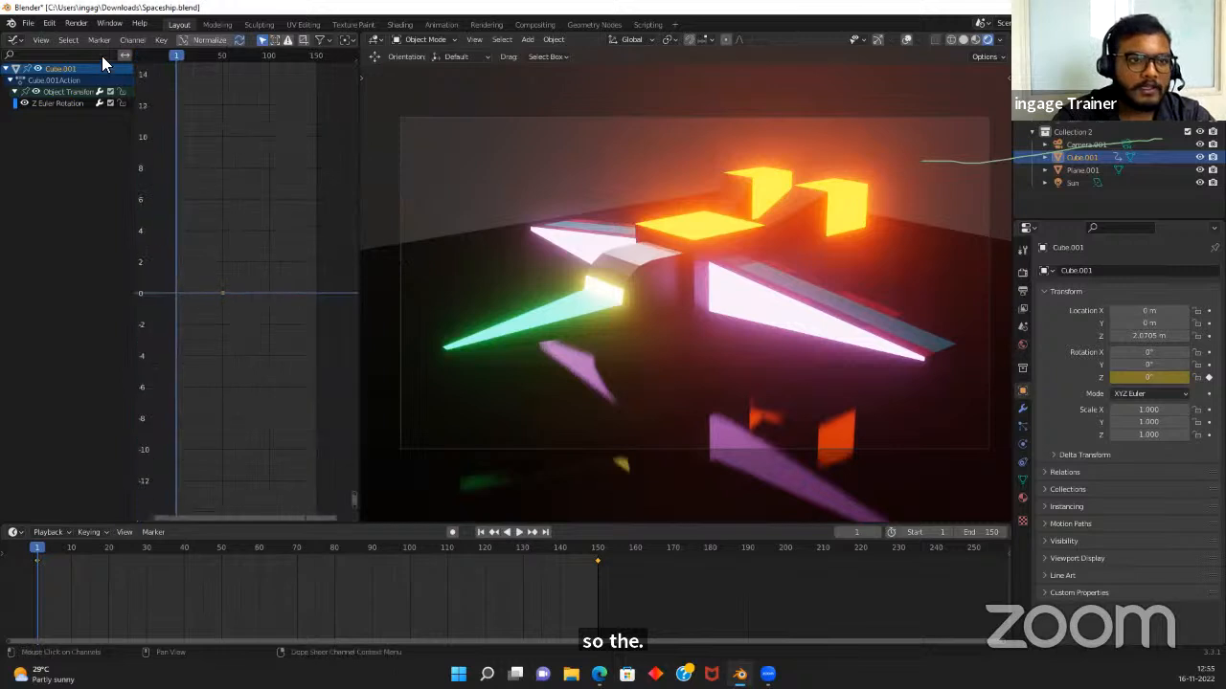
{"action": "left_click", "coordinate": [57, 103]}
{"action": "key", "text": "Home"}
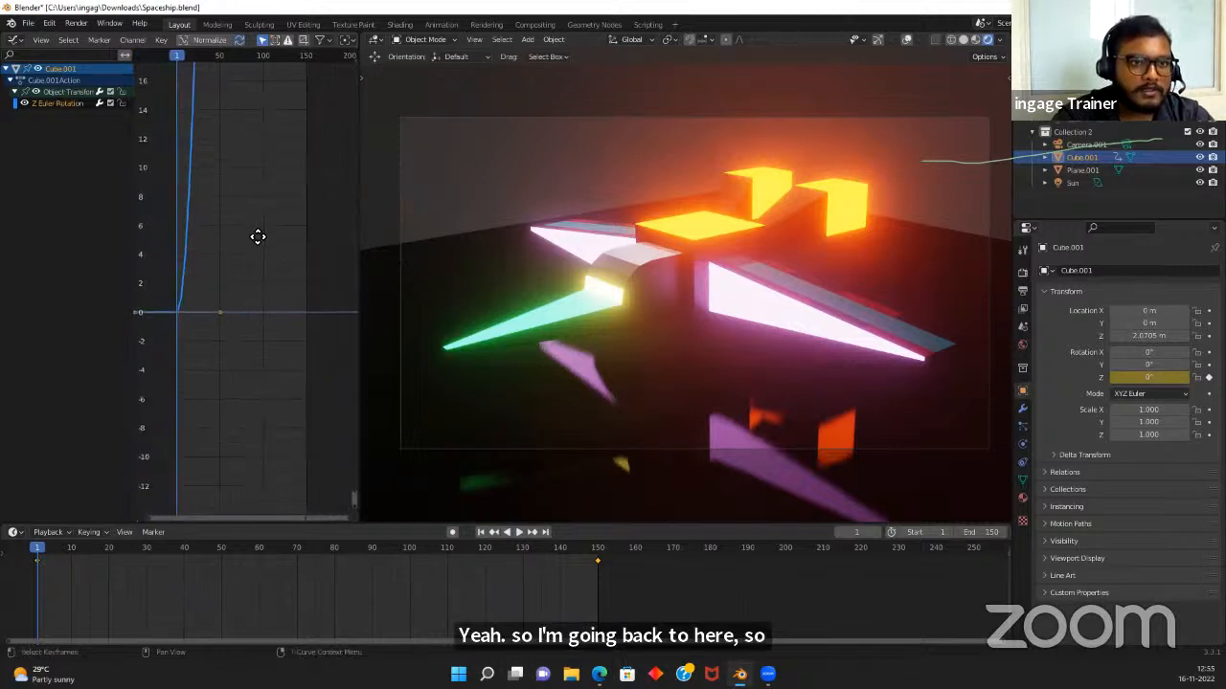
{"action": "scroll", "coordinate": [280, 340], "scroll_direction": "down", "scroll_amount": 8}
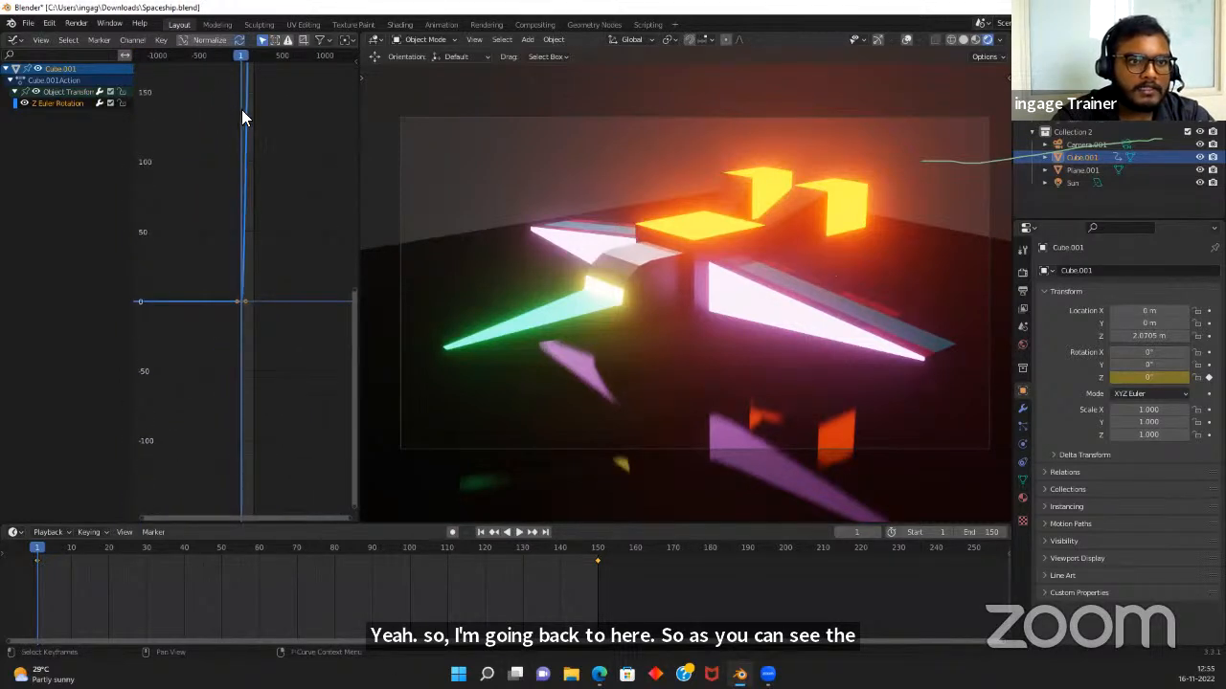
{"action": "scroll", "coordinate": [214, 325], "scroll_direction": "up", "scroll_amount": 8}
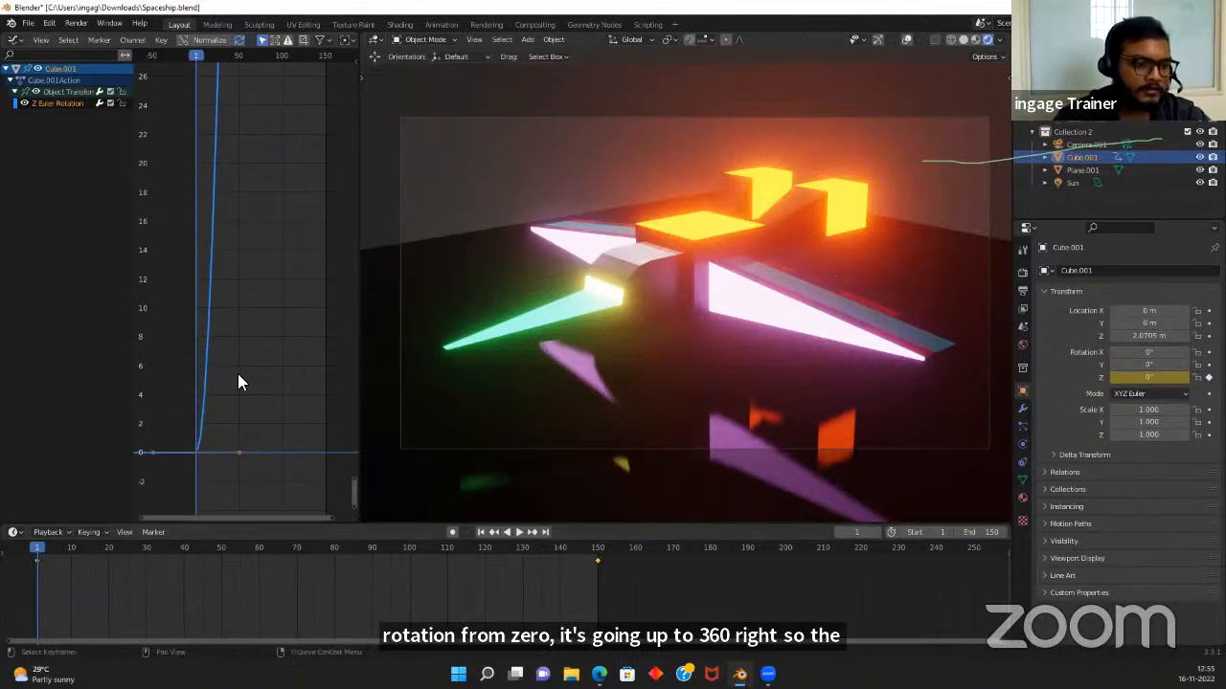
{"action": "middle_click_drag", "start_coordinate": [239, 374], "coordinate": [263, 256]}
{"action": "scroll", "coordinate": [266, 412], "scroll_direction": "up", "scroll_amount": 4}
{"action": "scroll", "coordinate": [222, 349], "scroll_direction": "up", "scroll_amount": 4}
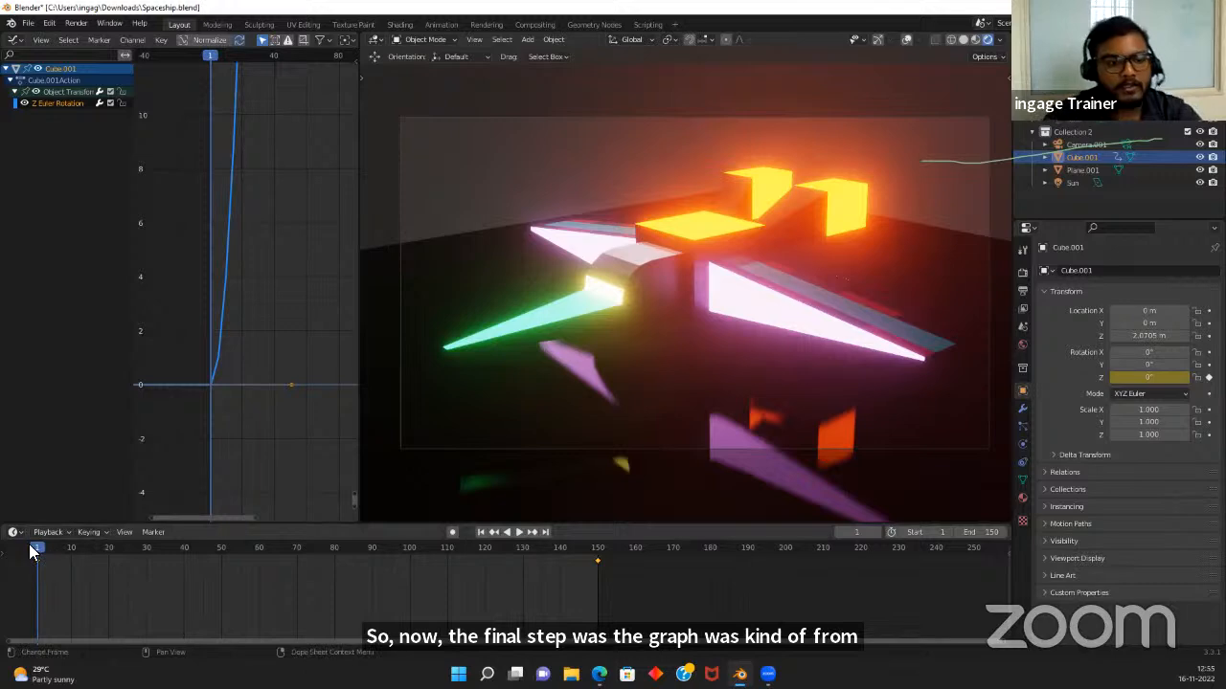
Play the spaceship's rotation to compare its speed with the Z curve and return to frame 1
{"action": "key", "text": "space"}
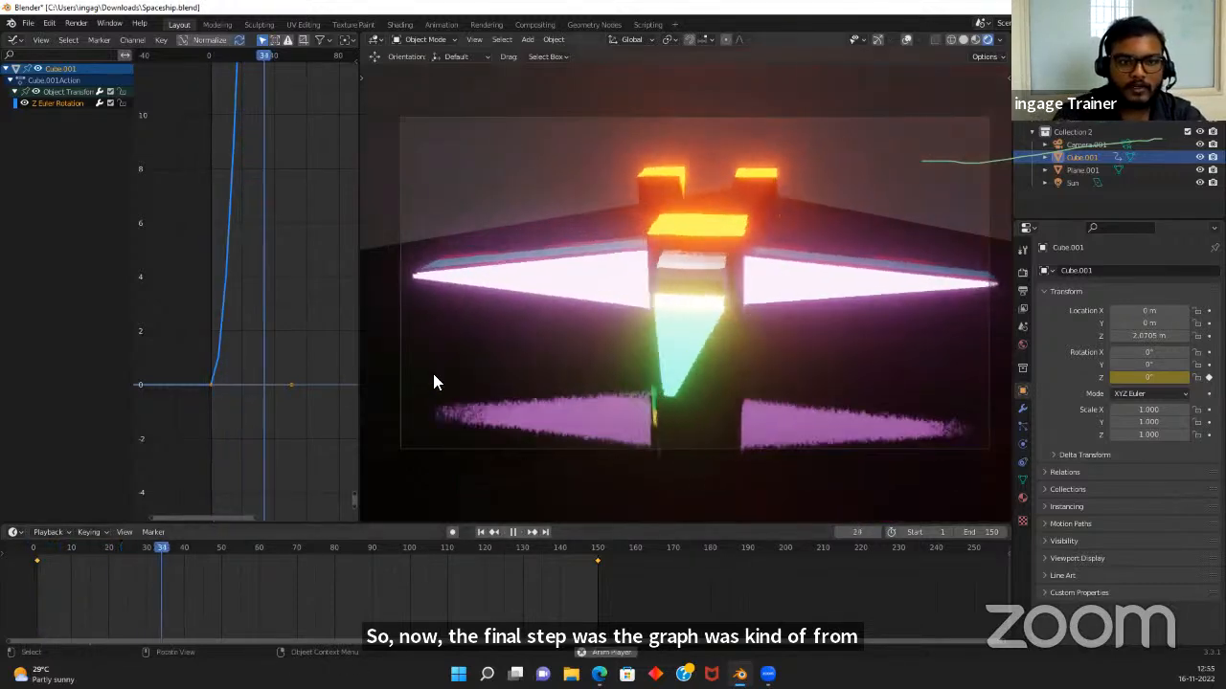
{"action": "scroll", "coordinate": [290, 326], "scroll_direction": "down", "scroll_amount": 8}
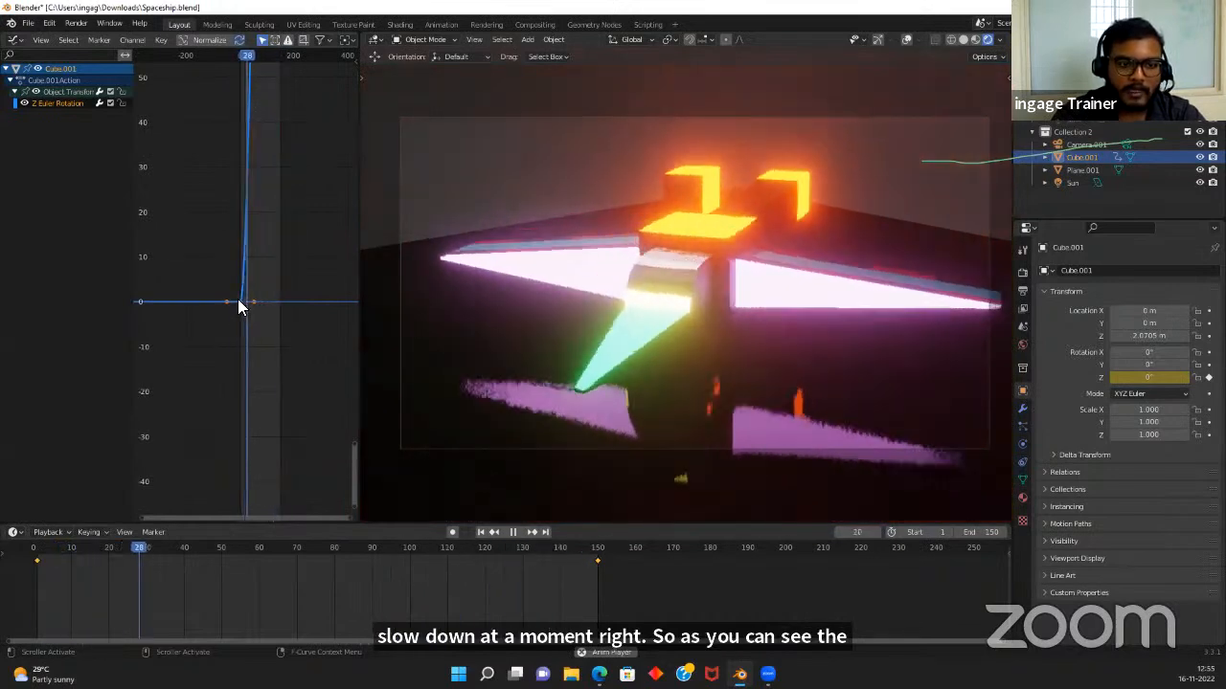
{"action": "key", "text": "space"}
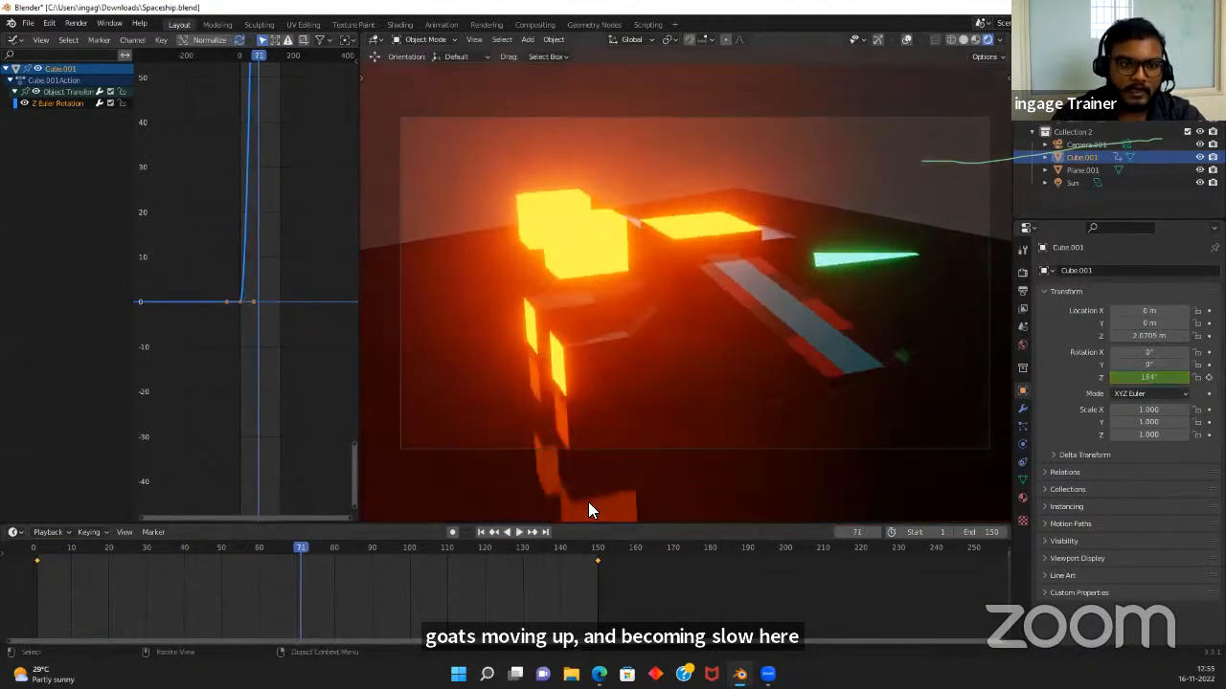
{"action": "left_click", "coordinate": [481, 531]}
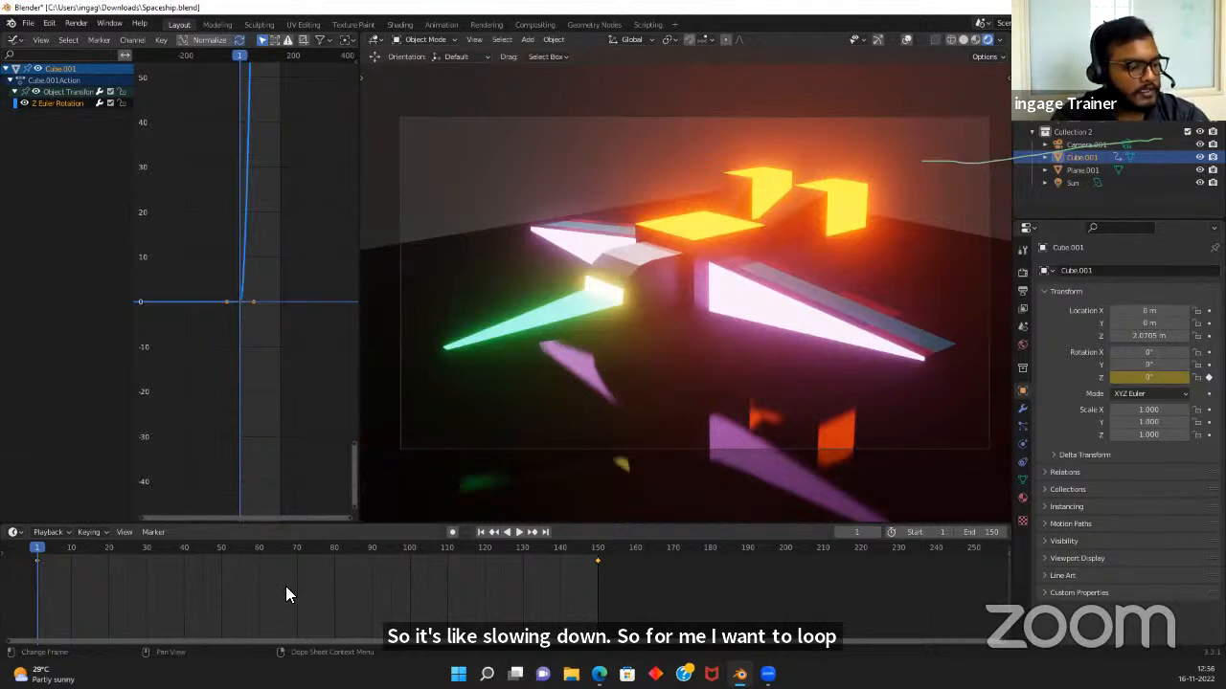
Set the interpolation of the spaceship's rotation keyframes to Linear
{"action": "key", "text": "t"}
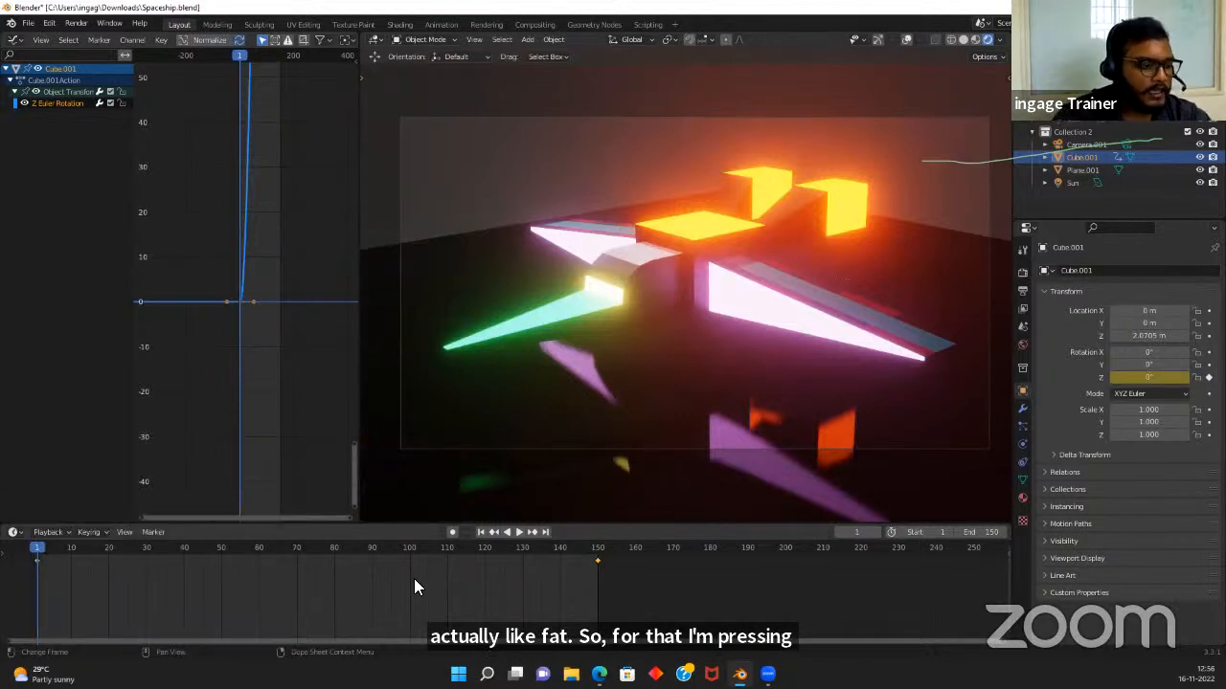
{"action": "key", "text": "t"}
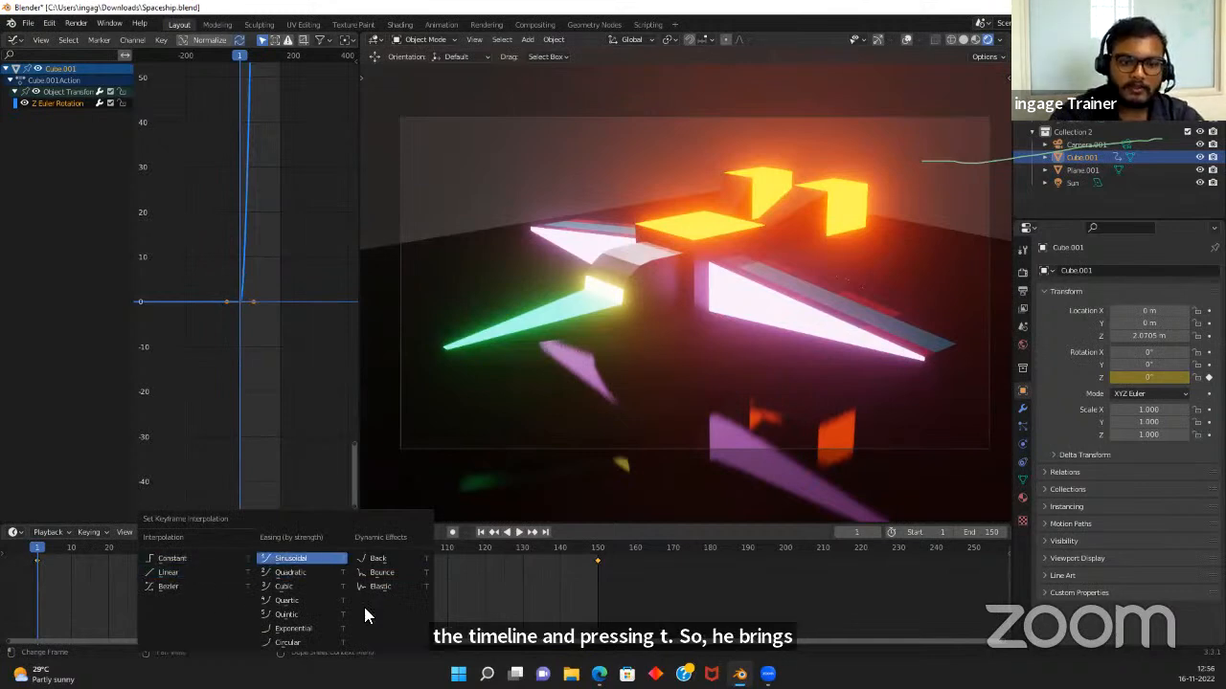
{"action": "left_click", "coordinate": [198, 577]}
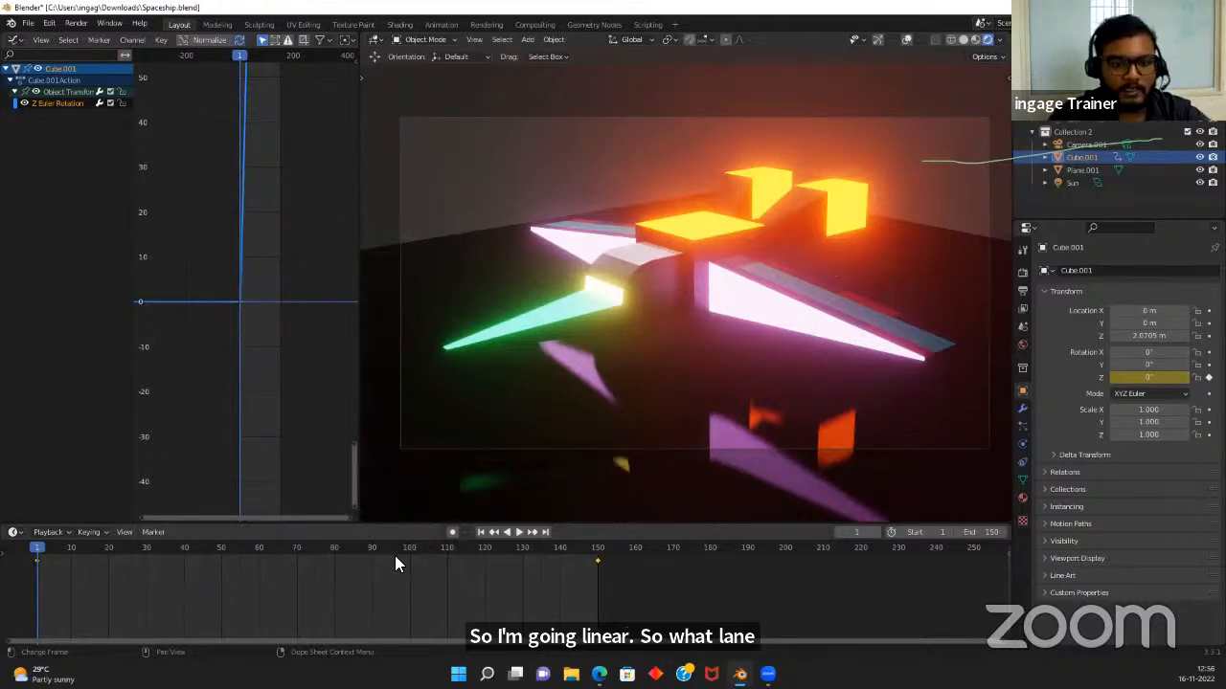
Preview the spaceship's linear rotation alongside its curve and stop playback at frame 120
{"action": "key", "text": "space"}
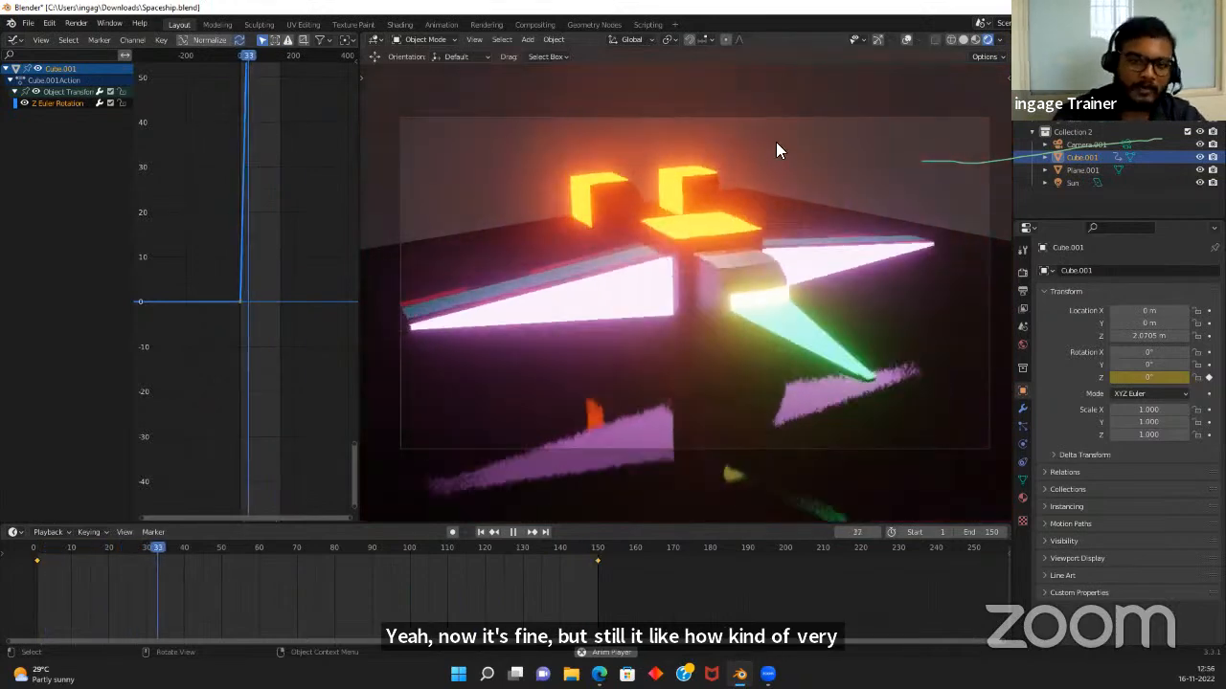
{"action": "scroll", "coordinate": [261, 207], "scroll_direction": "down", "scroll_amount": 6}
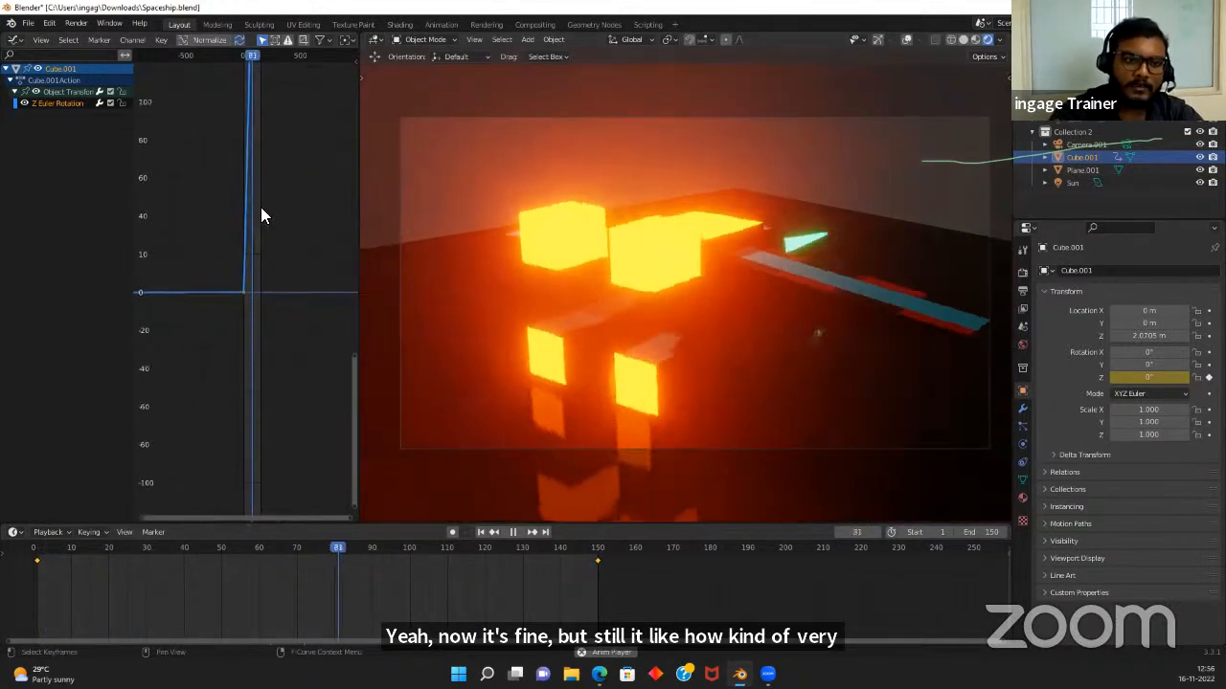
{"action": "key", "text": "space"}
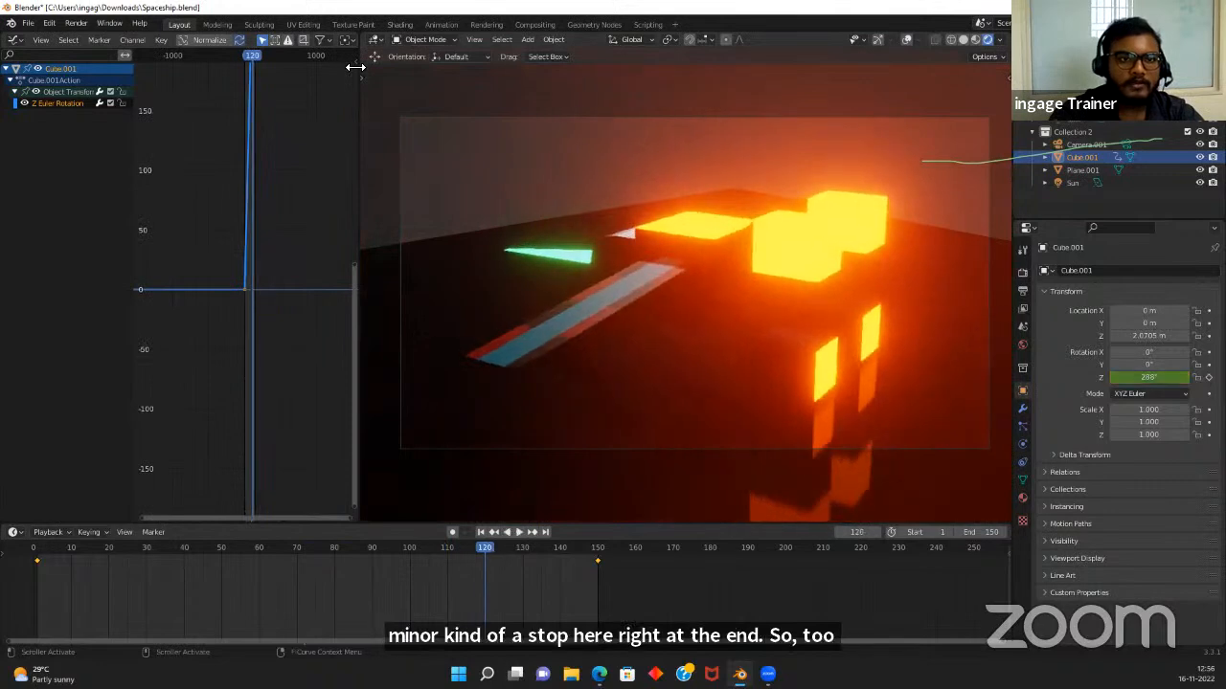
Add a Cycles modifier to the Z Euler Rotation curve and collapse the Graph Editor's sidebar
{"action": "left_click", "coordinate": [354, 63]}
{"action": "left_click", "coordinate": [350, 106]}
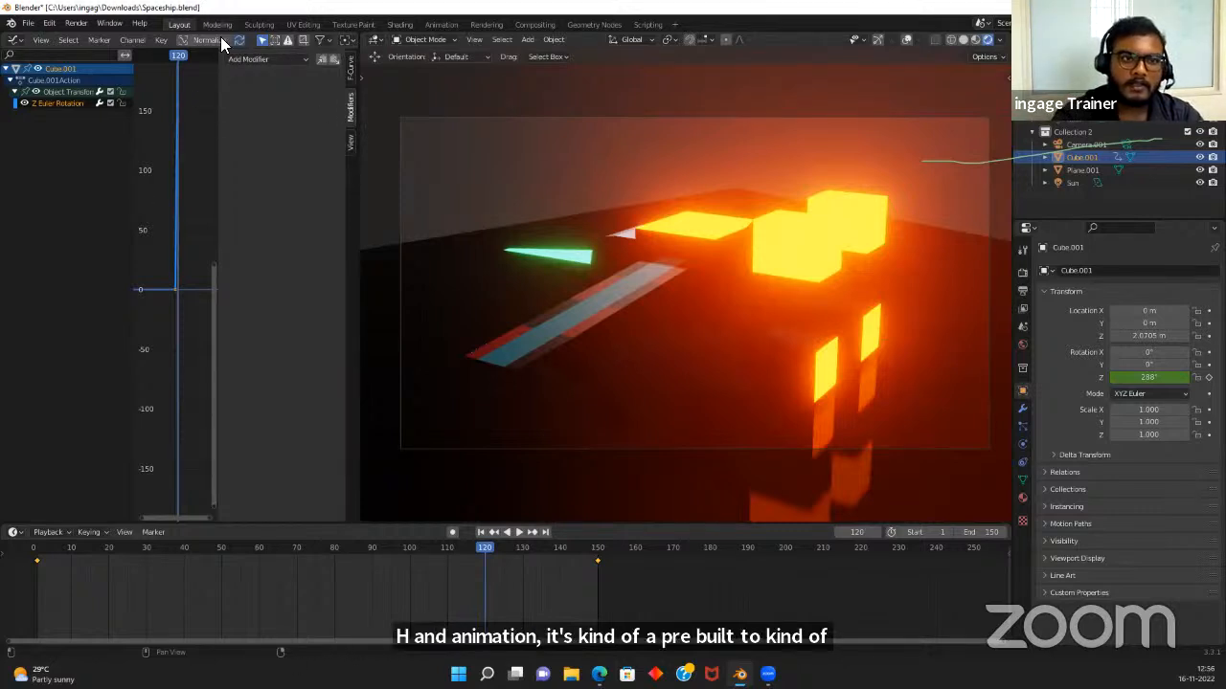
{"action": "left_click", "coordinate": [350, 71]}
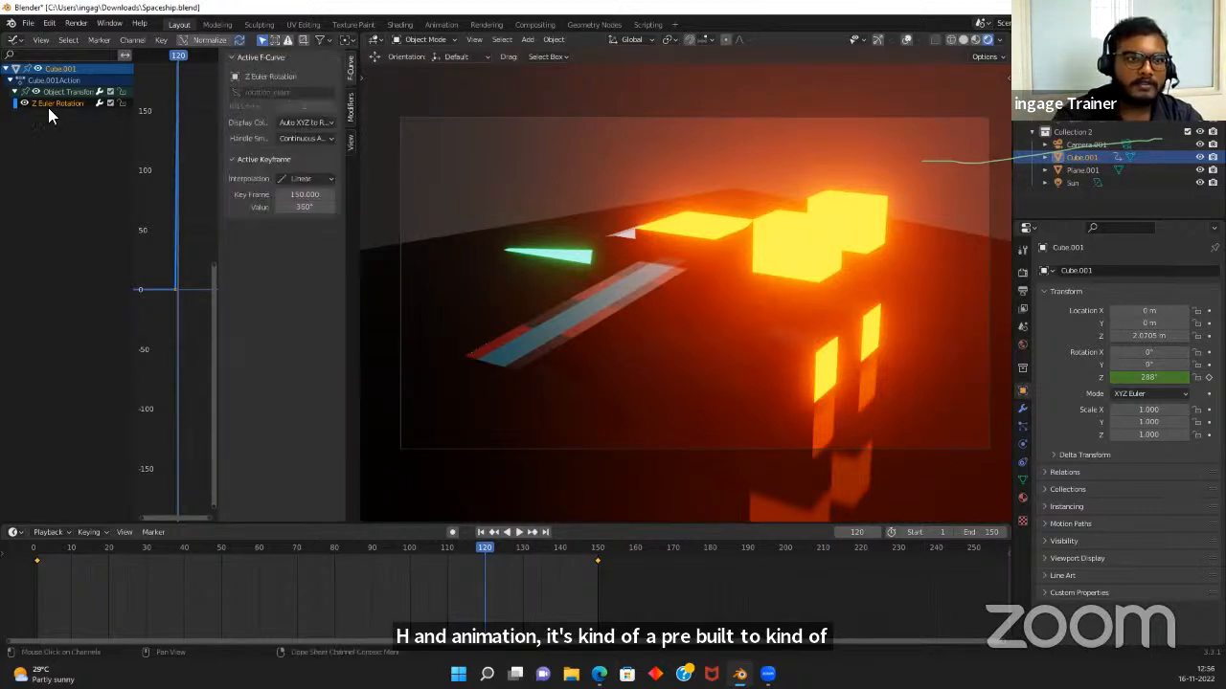
{"action": "left_click", "coordinate": [351, 101]}
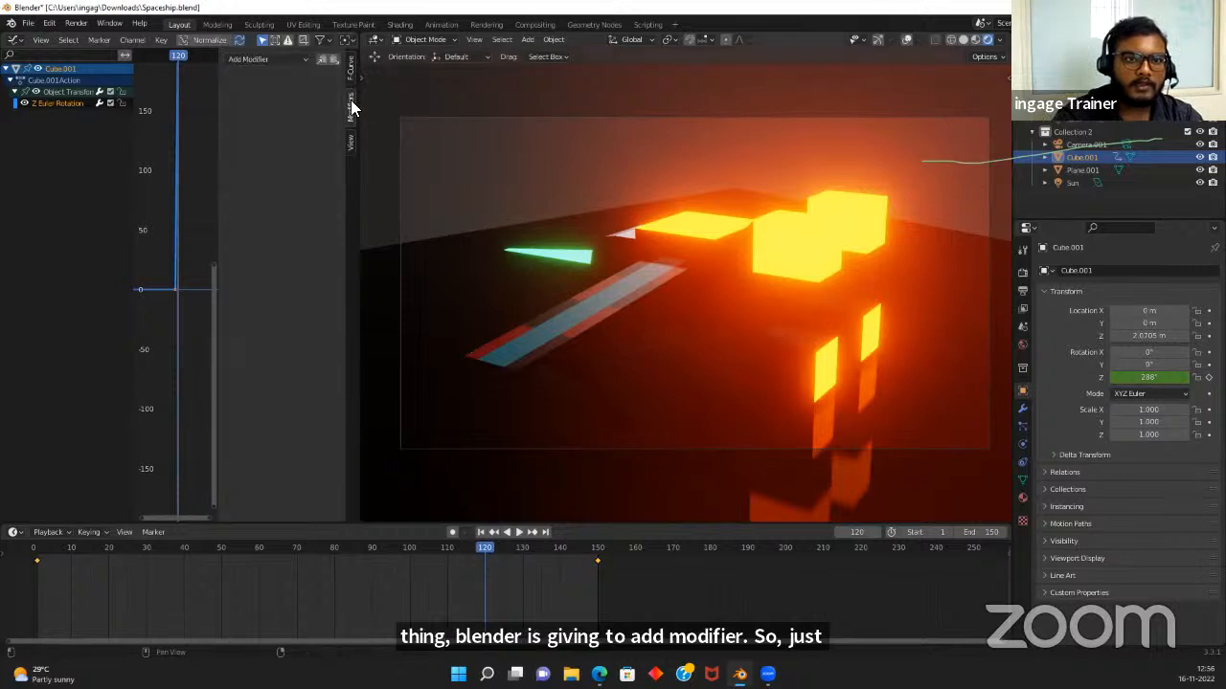
{"action": "left_click", "coordinate": [261, 59]}
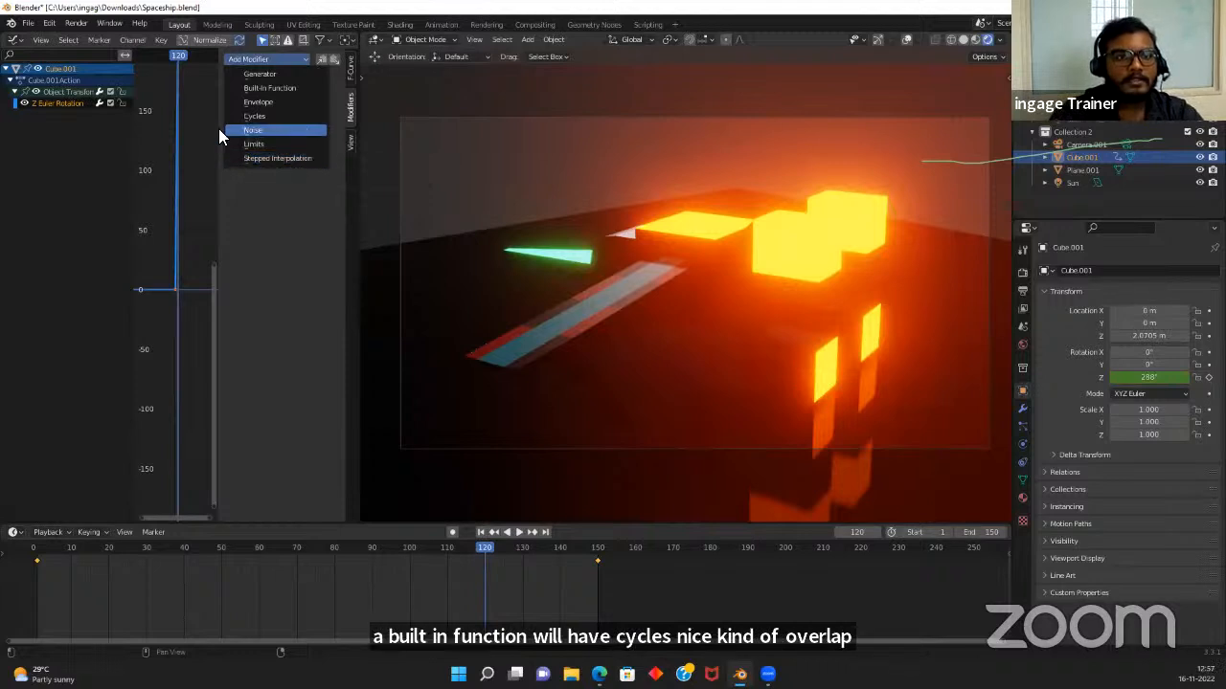
{"action": "left_click", "coordinate": [264, 116]}
{"action": "left_click_drag", "start_coordinate": [219, 180], "coordinate": [375, 210]}
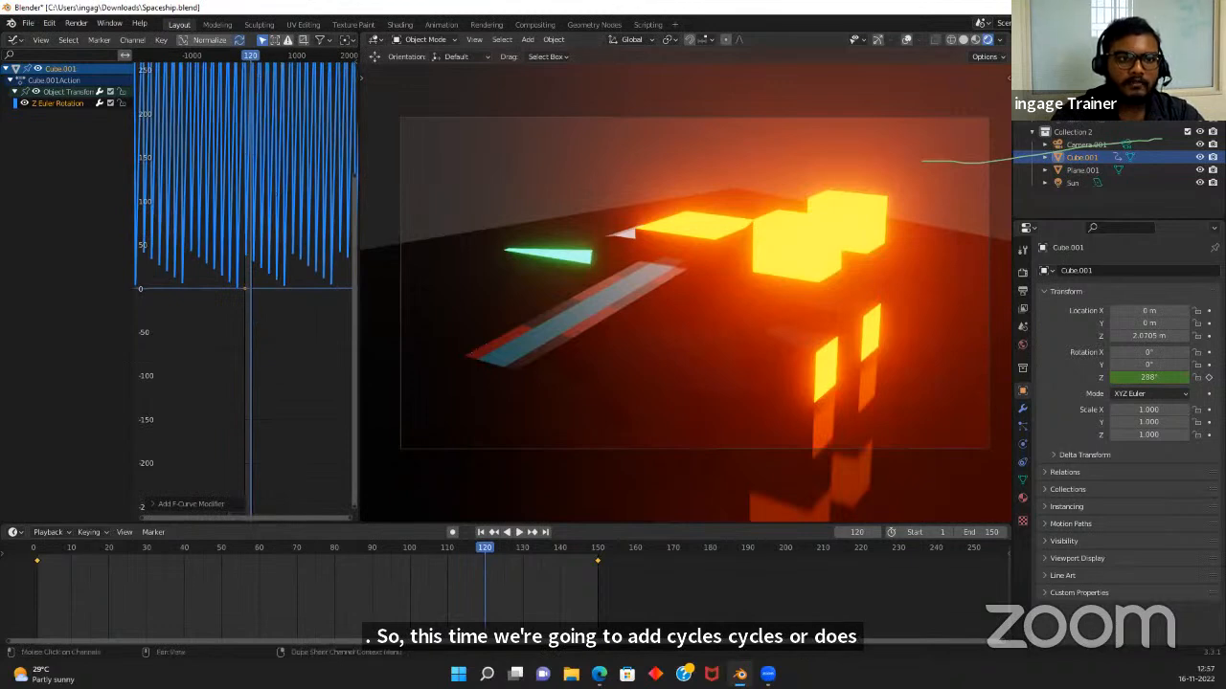
Examine how the Z Euler Rotation curve repeats over a very long frame range
{"action": "scroll", "coordinate": [239, 184], "scroll_direction": "down", "scroll_amount": 15}
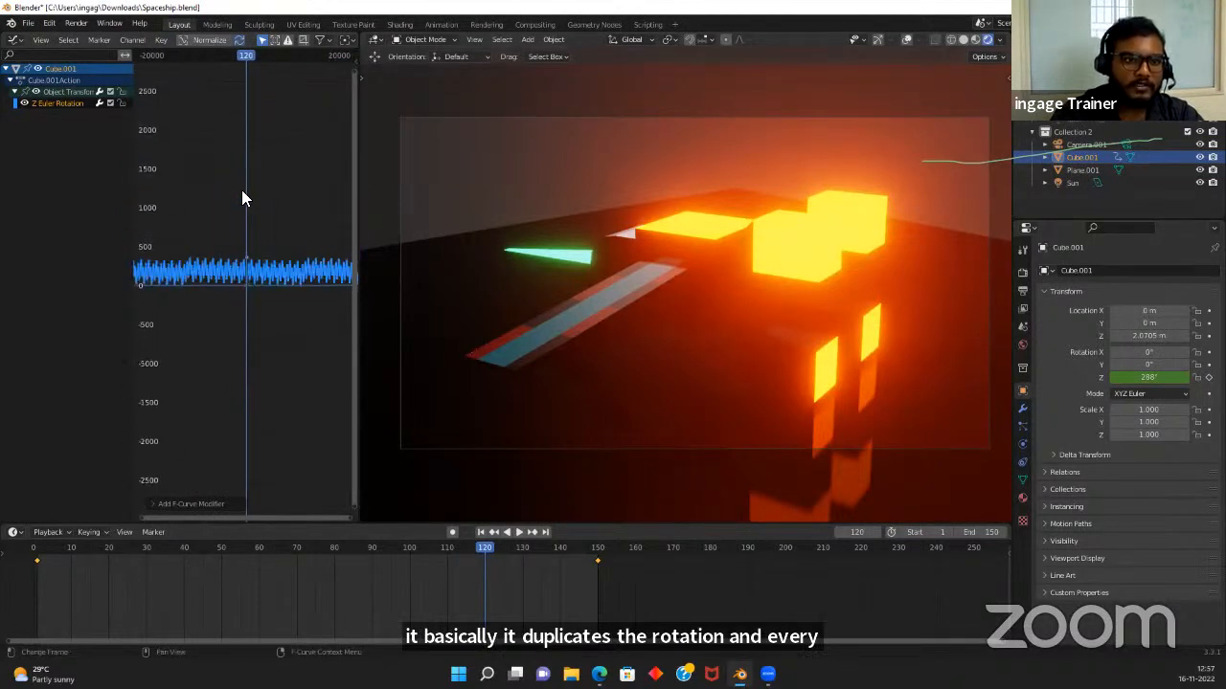
{"action": "scroll", "coordinate": [244, 191], "scroll_direction": "down", "scroll_amount": 8}
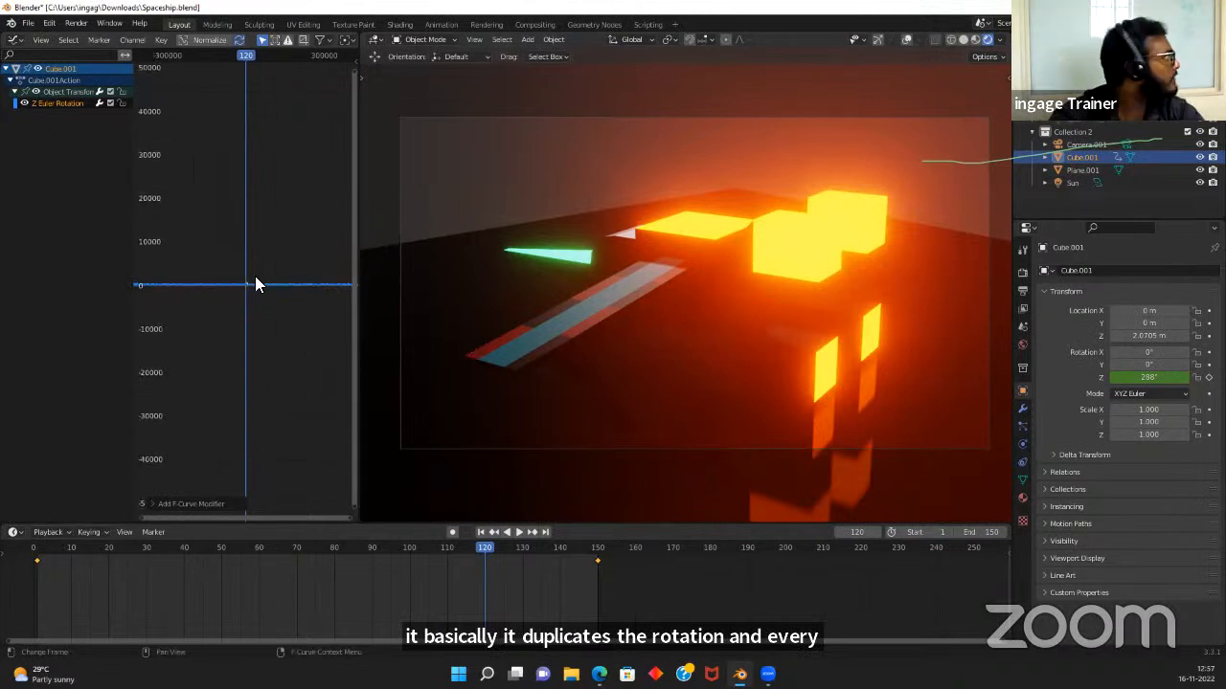
{"action": "scroll", "coordinate": [266, 268], "scroll_direction": "up", "scroll_amount": 2}
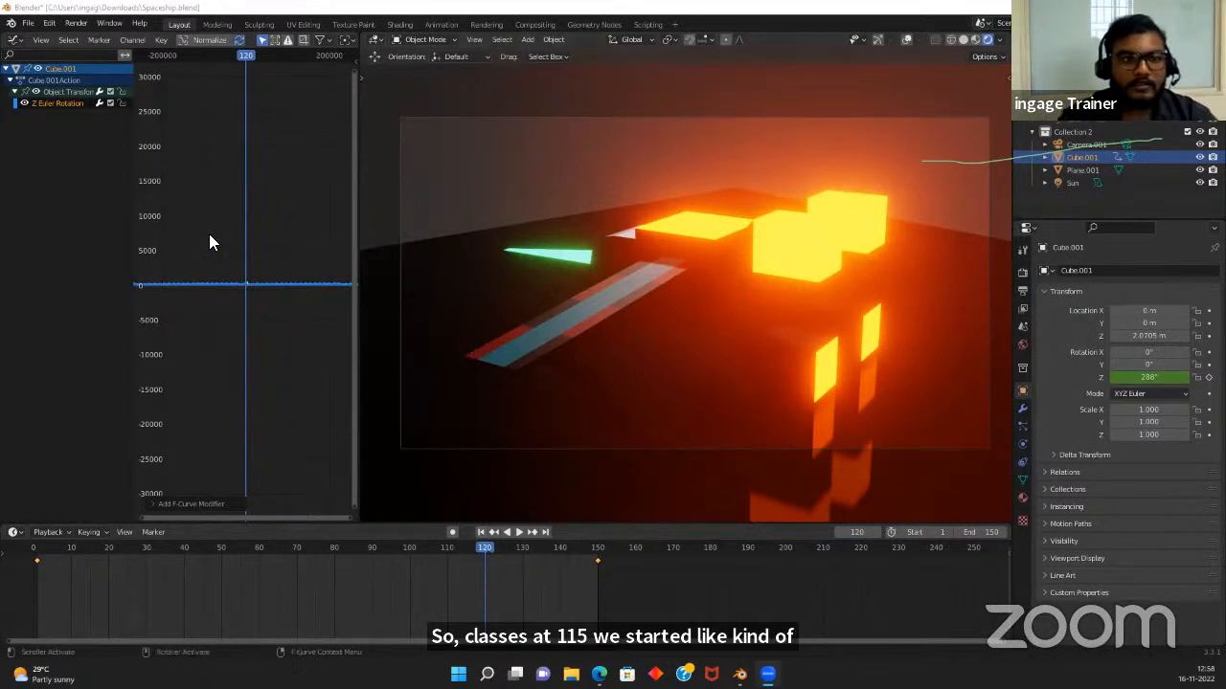
{"action": "scroll", "coordinate": [220, 238], "scroll_direction": "down", "scroll_amount": 1}
{"action": "scroll", "coordinate": [222, 237], "scroll_direction": "down", "scroll_amount": 20}
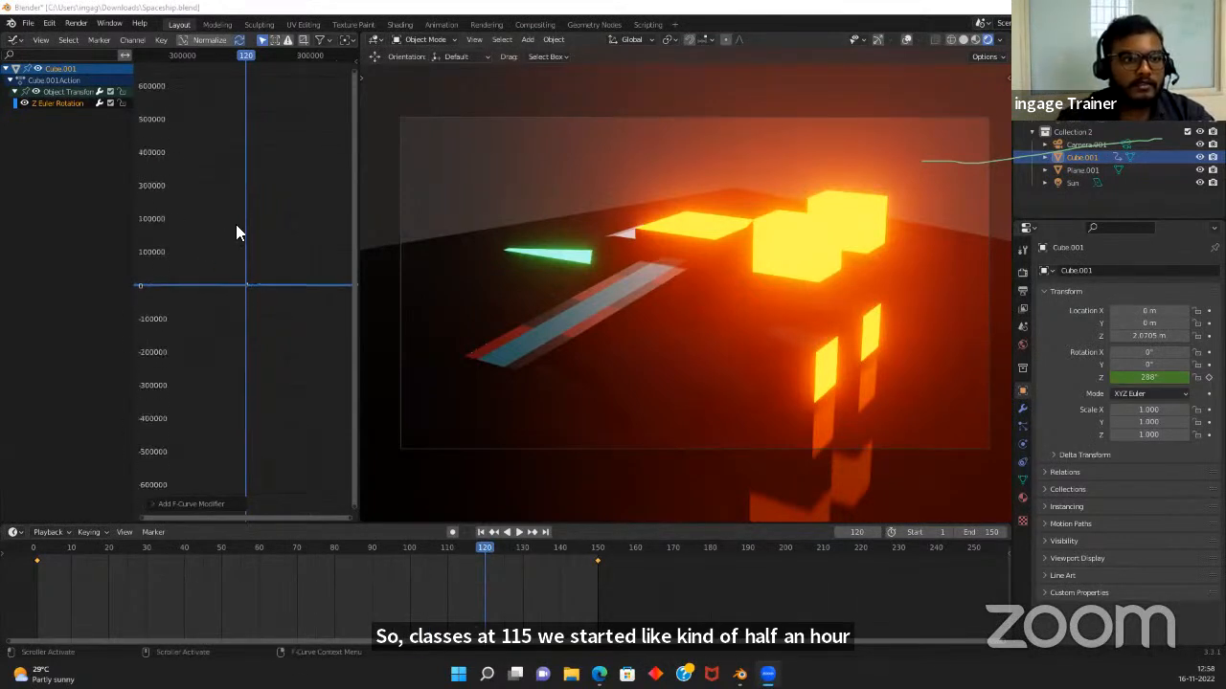
{"action": "scroll", "coordinate": [222, 219], "scroll_direction": "down", "scroll_amount": 15}
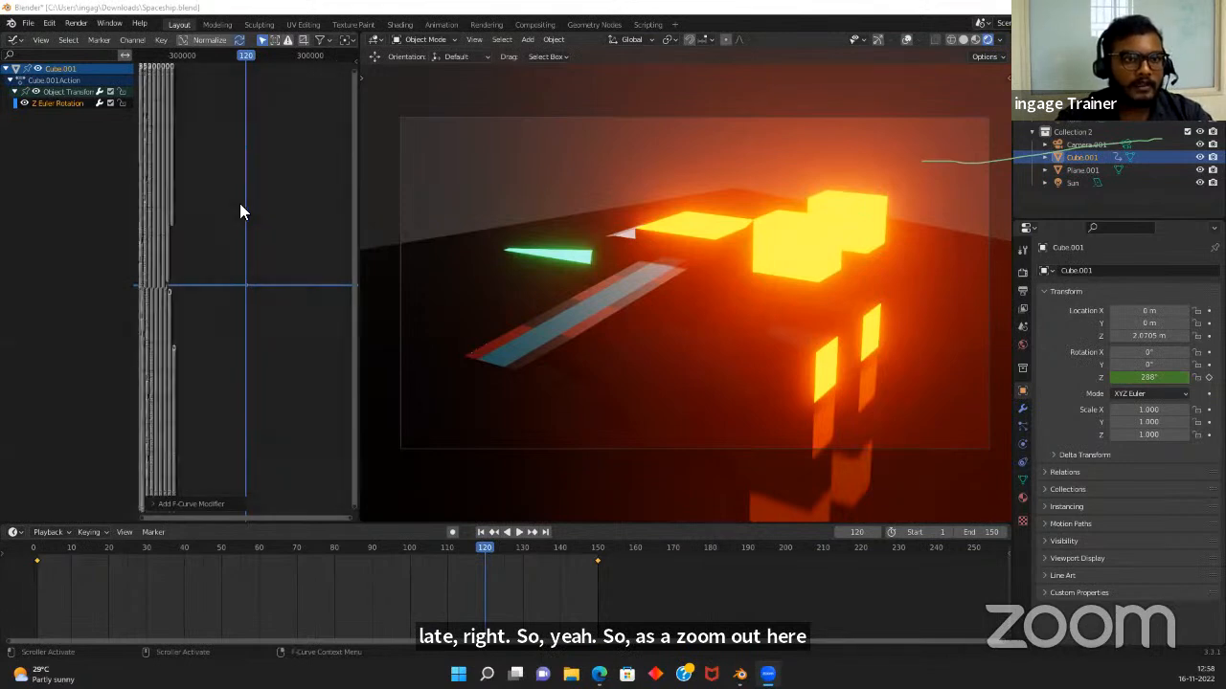
{"action": "scroll", "coordinate": [236, 211], "scroll_direction": "up", "scroll_amount": 3}
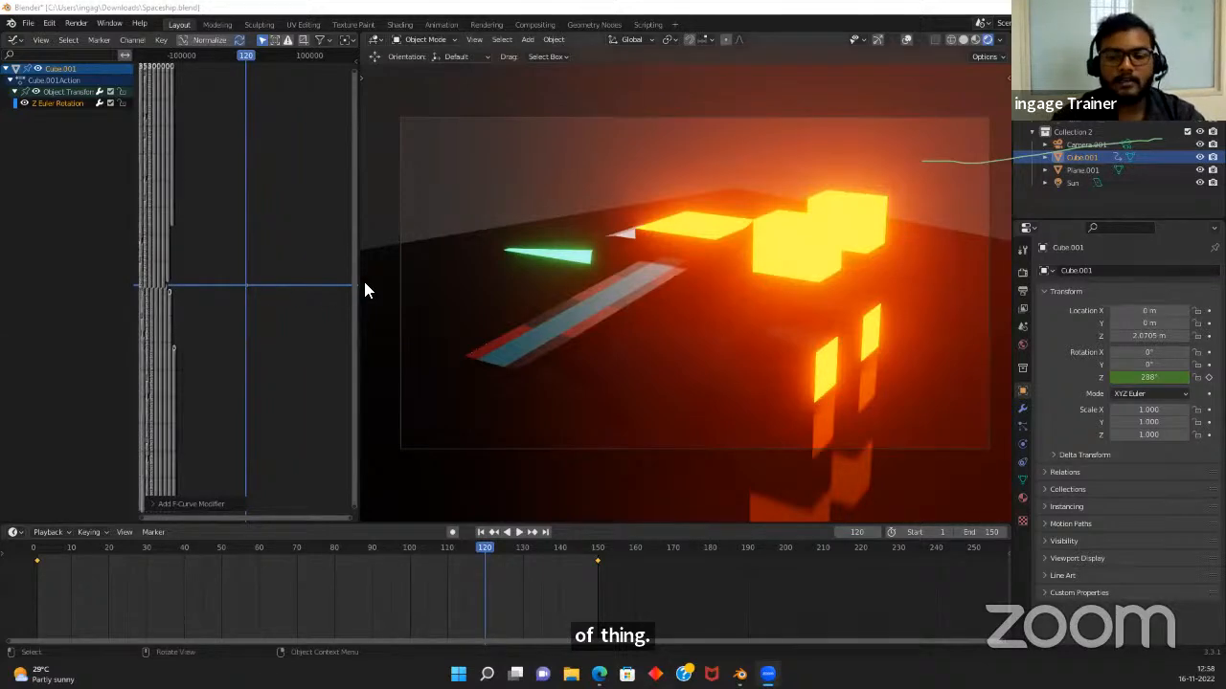
Inspect the Z rotation curve up close around the first frames and play the animation from its start
{"action": "scroll", "coordinate": [258, 346], "scroll_direction": "up", "scroll_amount": 4}
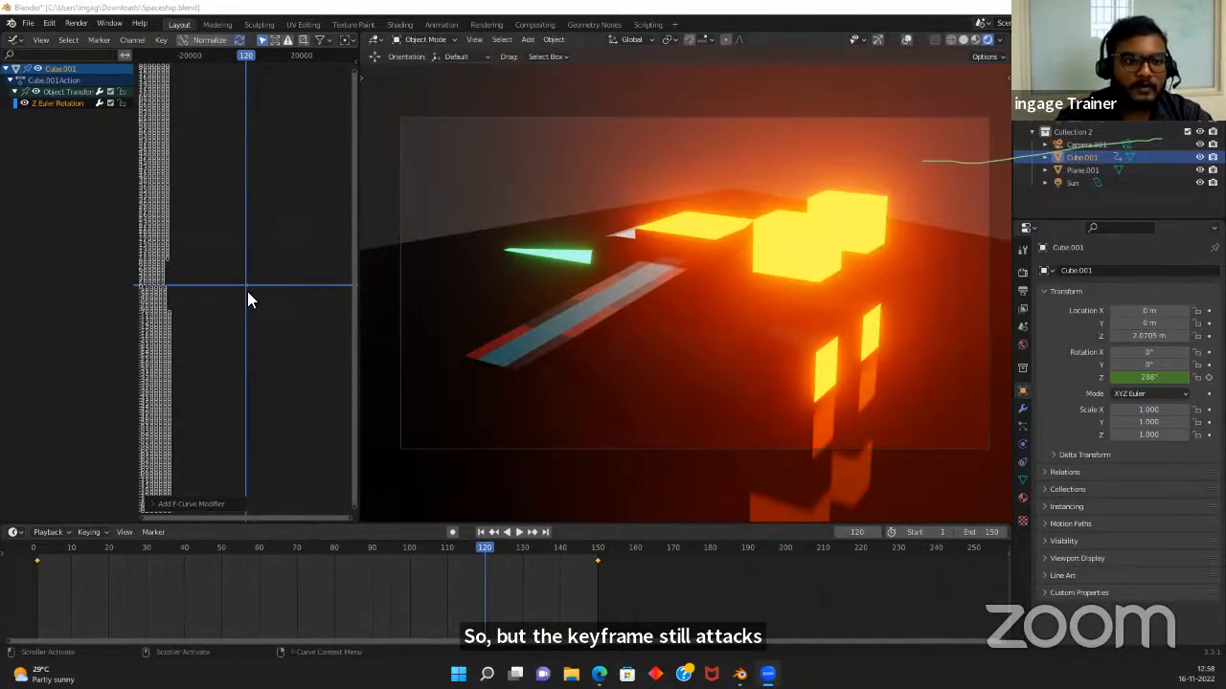
{"action": "scroll", "coordinate": [245, 295], "scroll_direction": "up", "scroll_amount": 6}
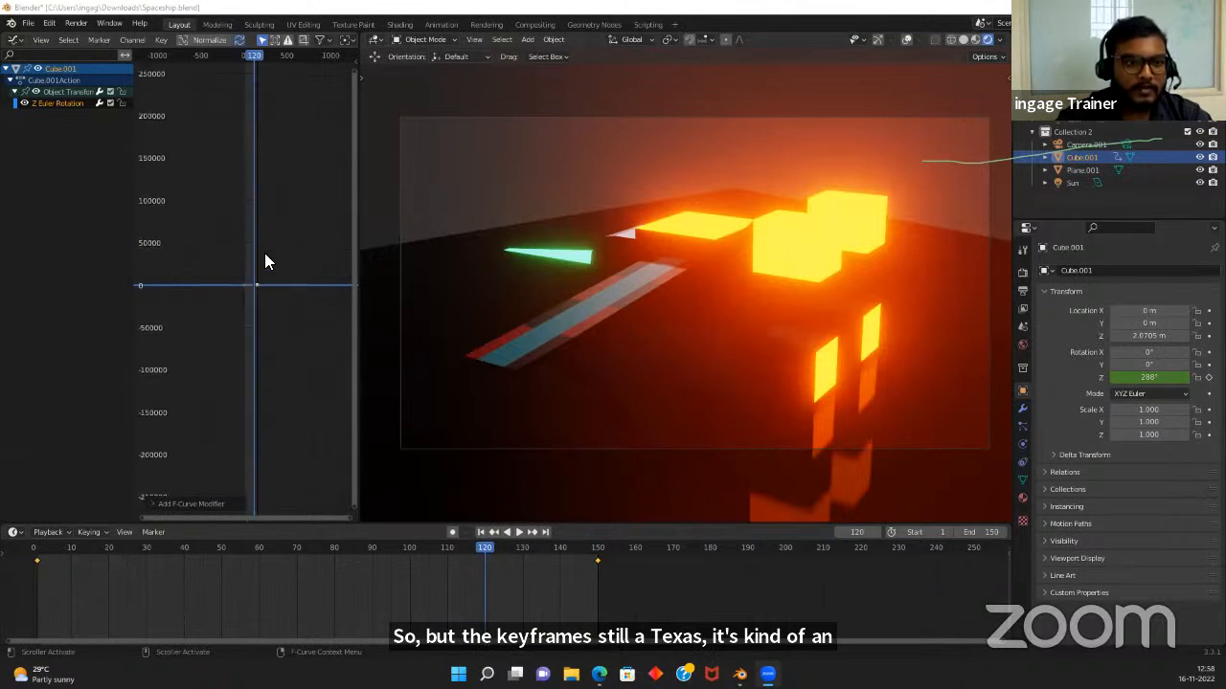
{"action": "scroll", "coordinate": [264, 253], "scroll_direction": "up", "scroll_amount": 6}
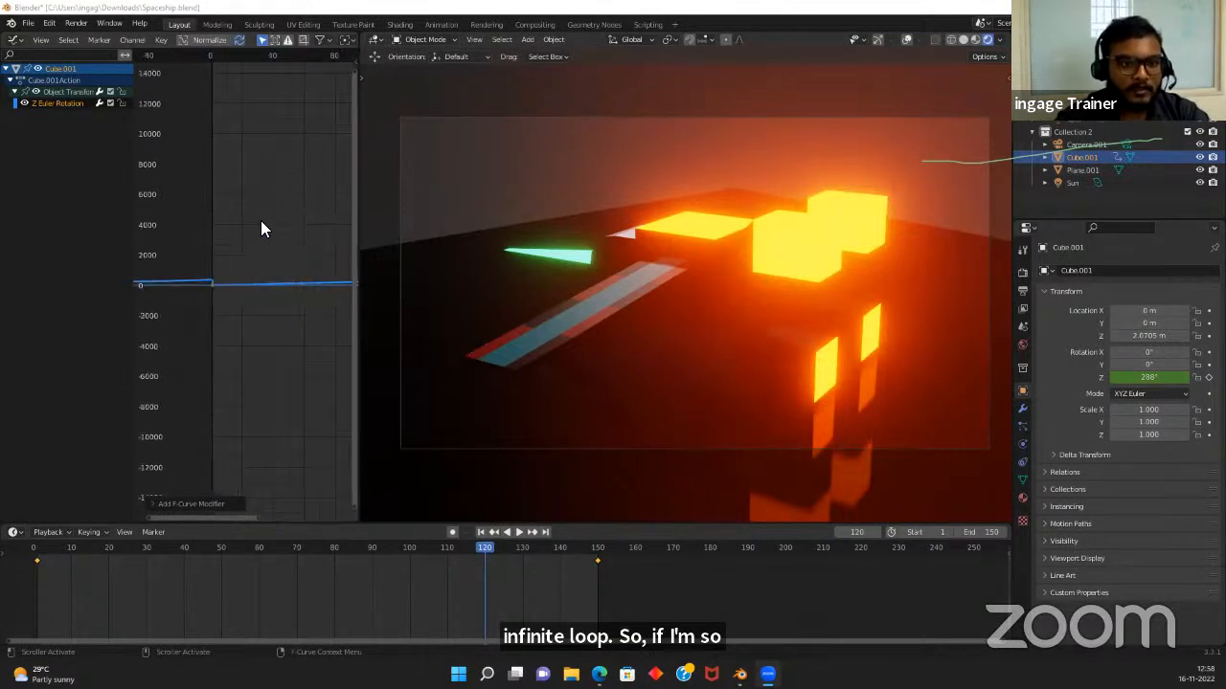
{"action": "scroll", "coordinate": [229, 259], "scroll_direction": "up", "scroll_amount": 2}
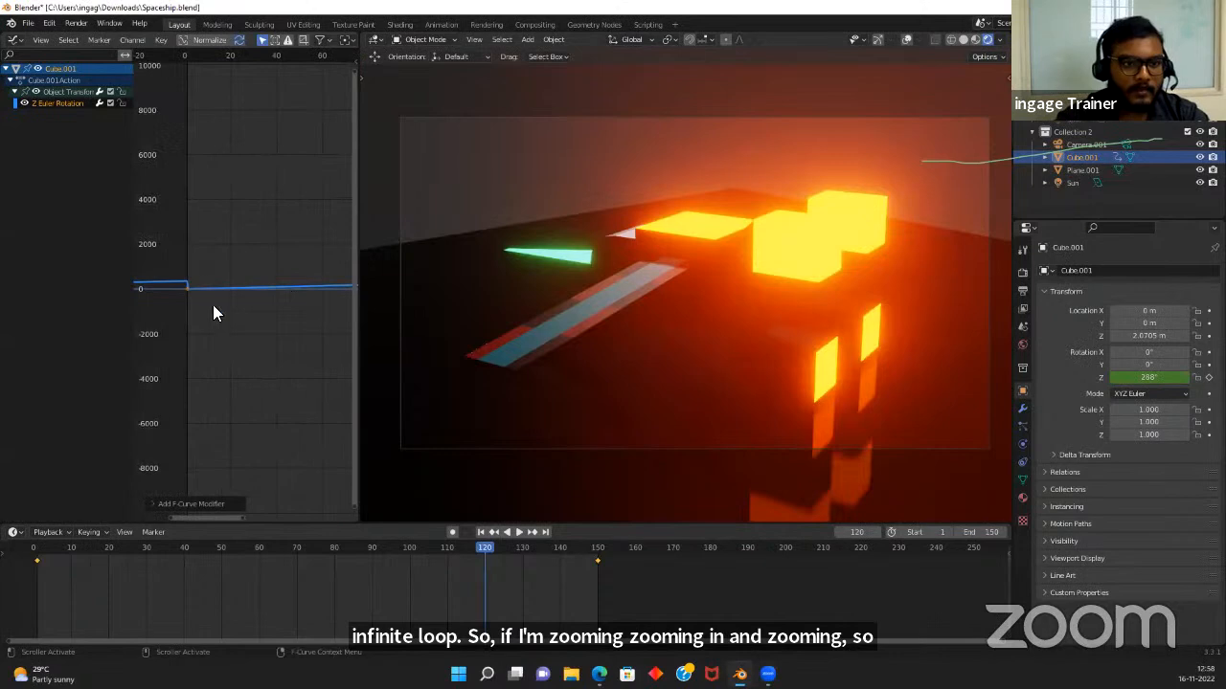
{"action": "left_click", "coordinate": [480, 531]}
{"action": "key", "text": "space"}
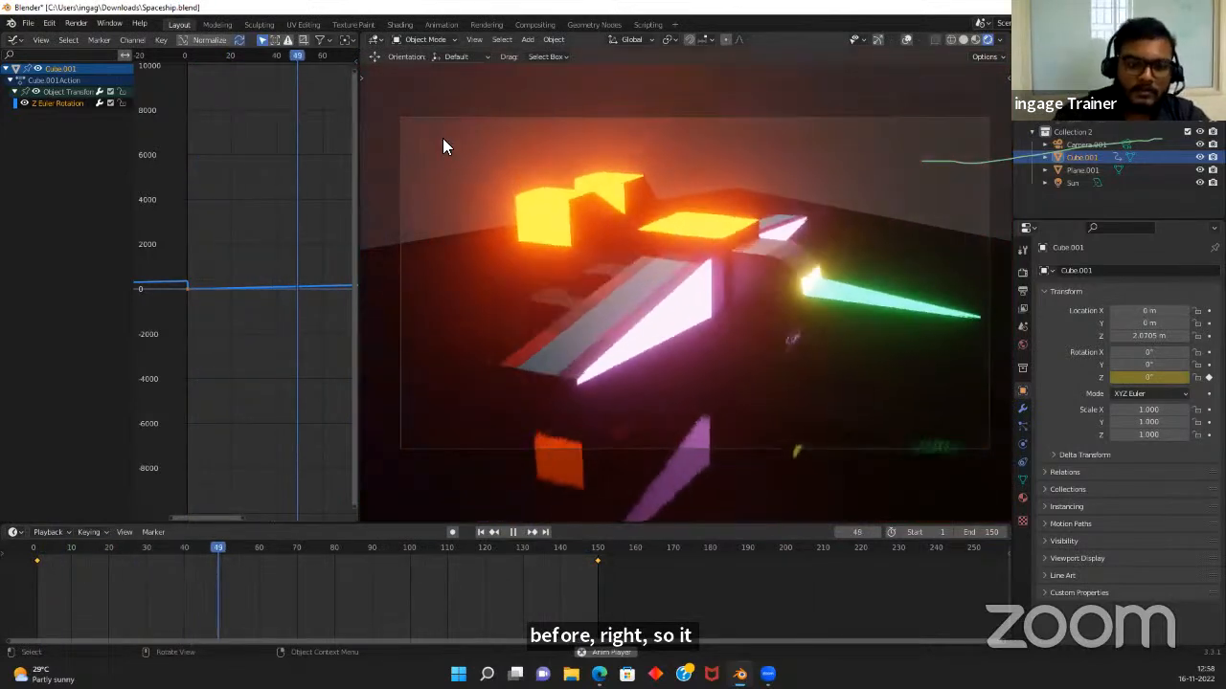
Move the spaceship's last rotation keyframe to frame 200 and set the scene's end frame to 200
{"action": "key", "text": "g"}
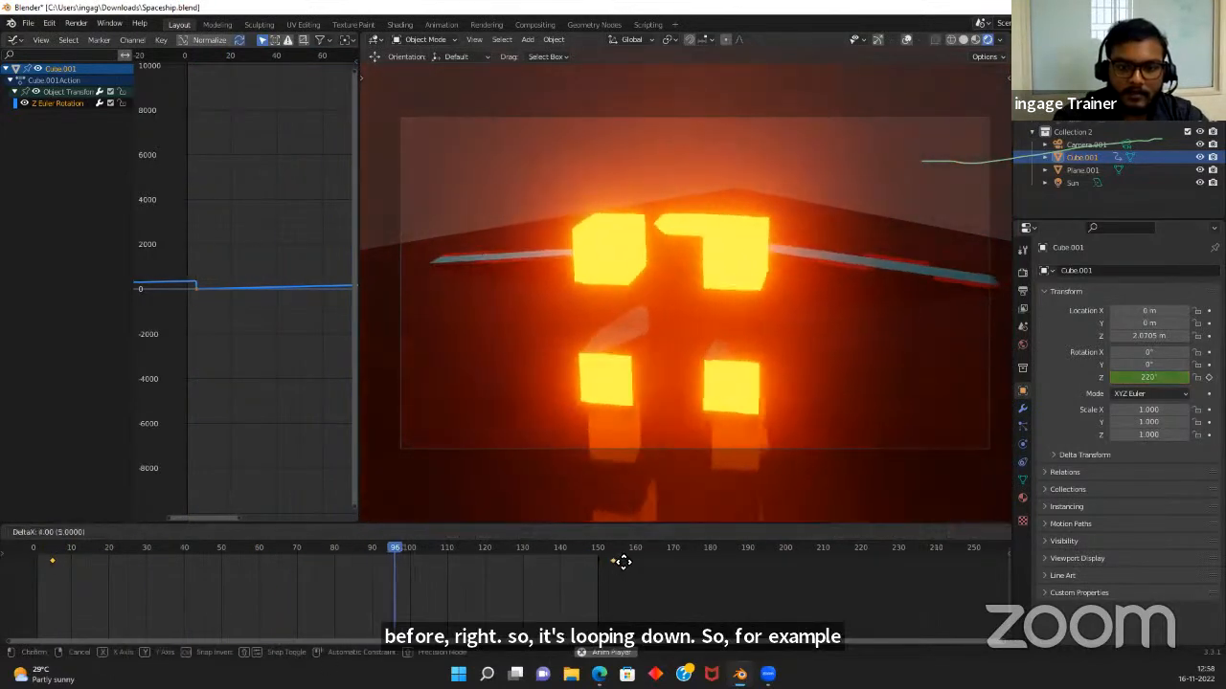
{"action": "key", "text": "Escape"}
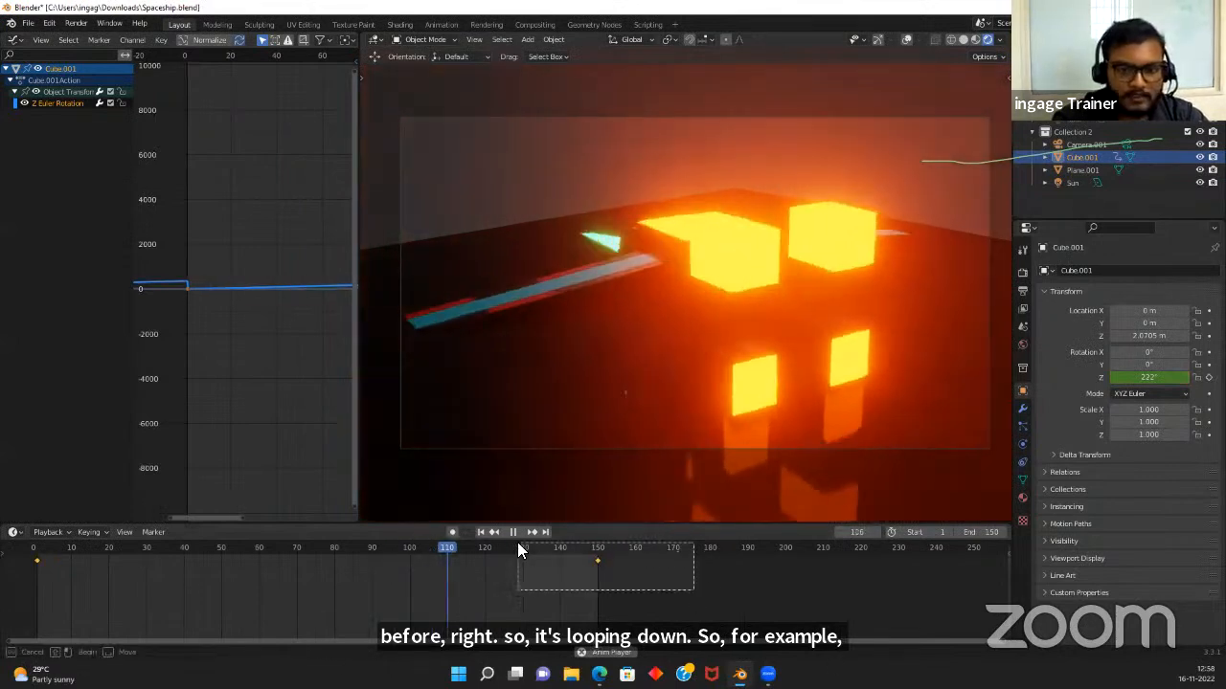
{"action": "left_click_drag", "start_coordinate": [597, 562], "coordinate": [789, 588]}
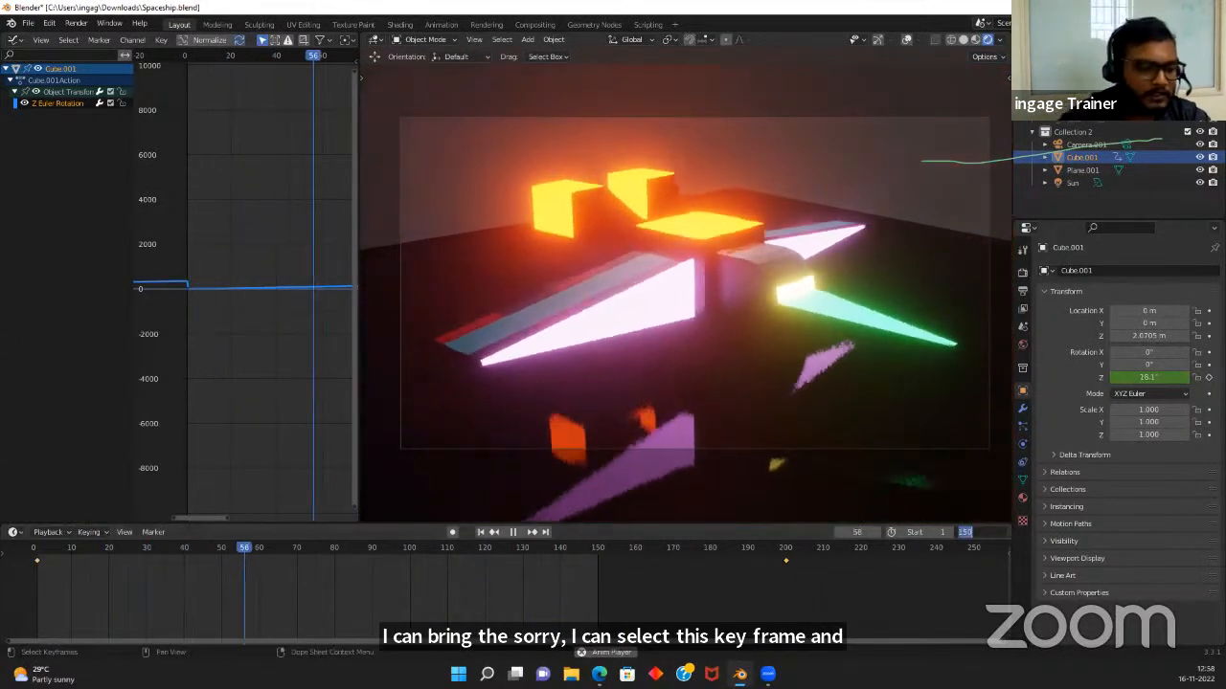
{"action": "left_click", "coordinate": [968, 533]}
{"action": "type", "text": "200"}
{"action": "key", "text": "Return"}
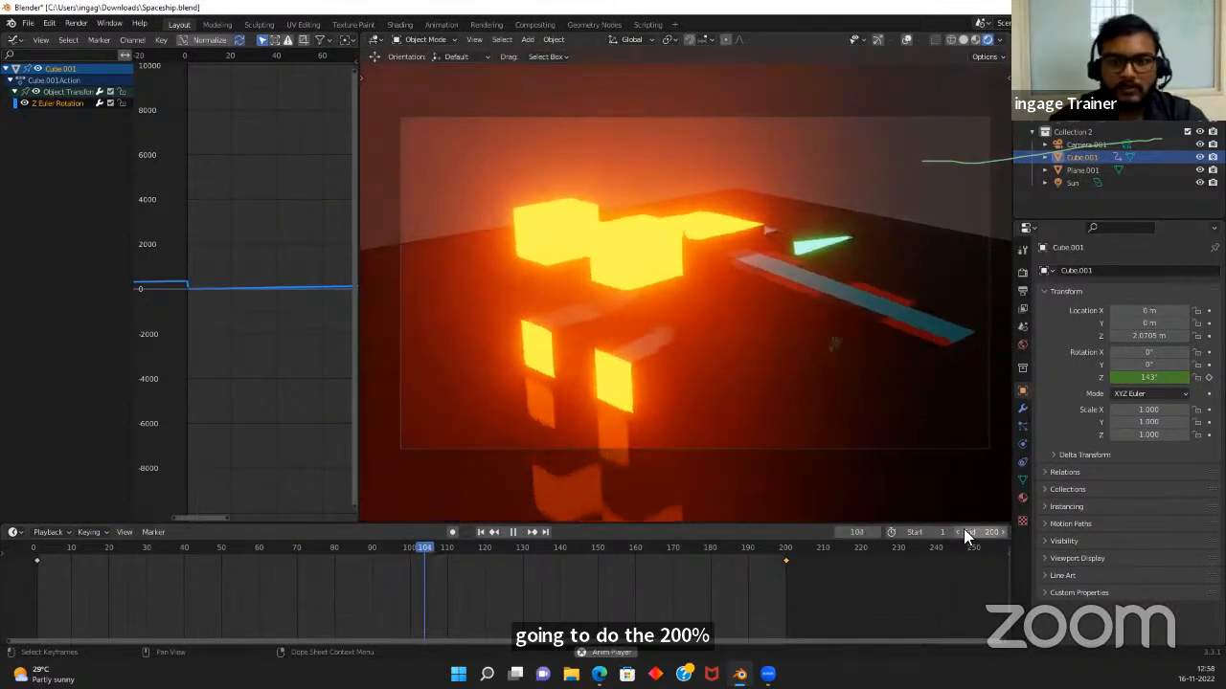
Try a faster spin with the last keyframe at frame 20 and return that keyframe to frame 200
{"action": "left_click_drag", "start_coordinate": [813, 567], "coordinate": [785, 559]}
{"action": "key", "text": "g"}
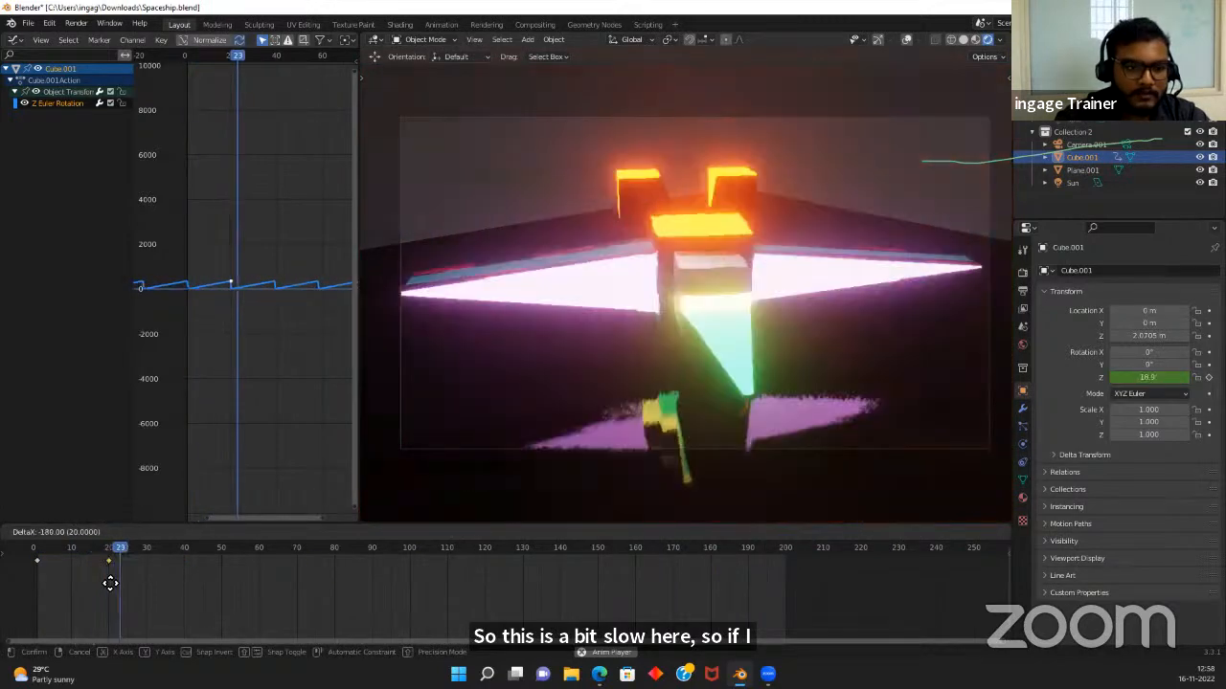
{"action": "left_click", "coordinate": [108, 580]}
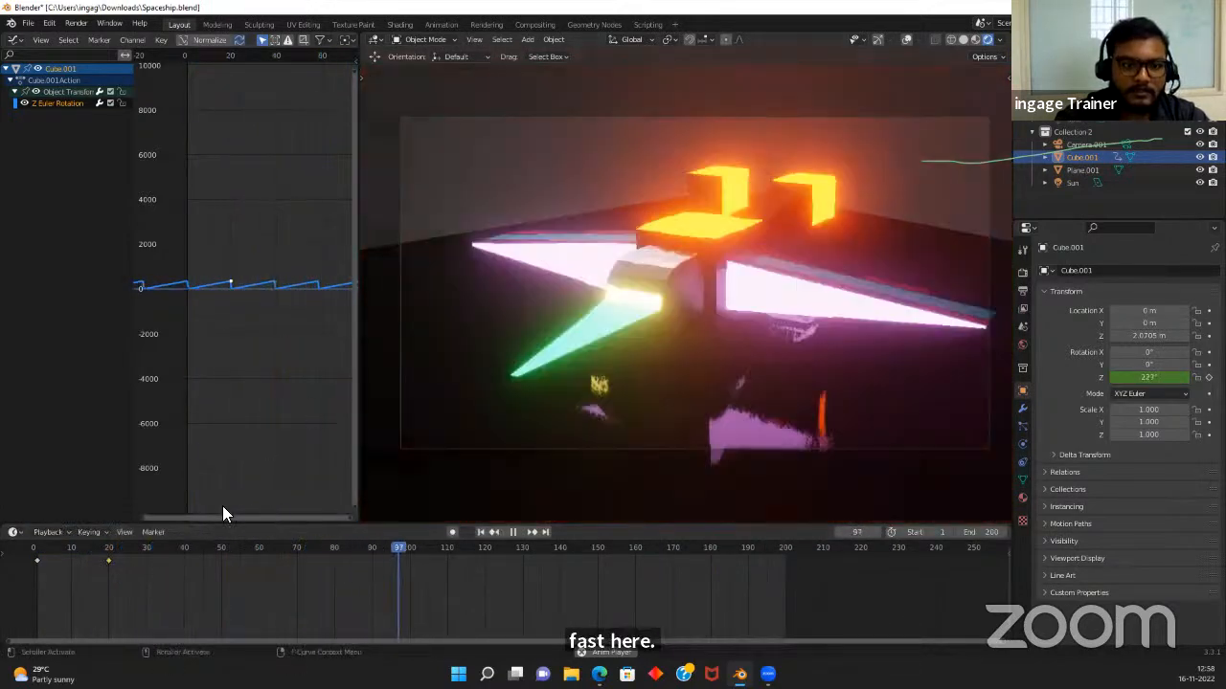
{"action": "key", "text": "g"}
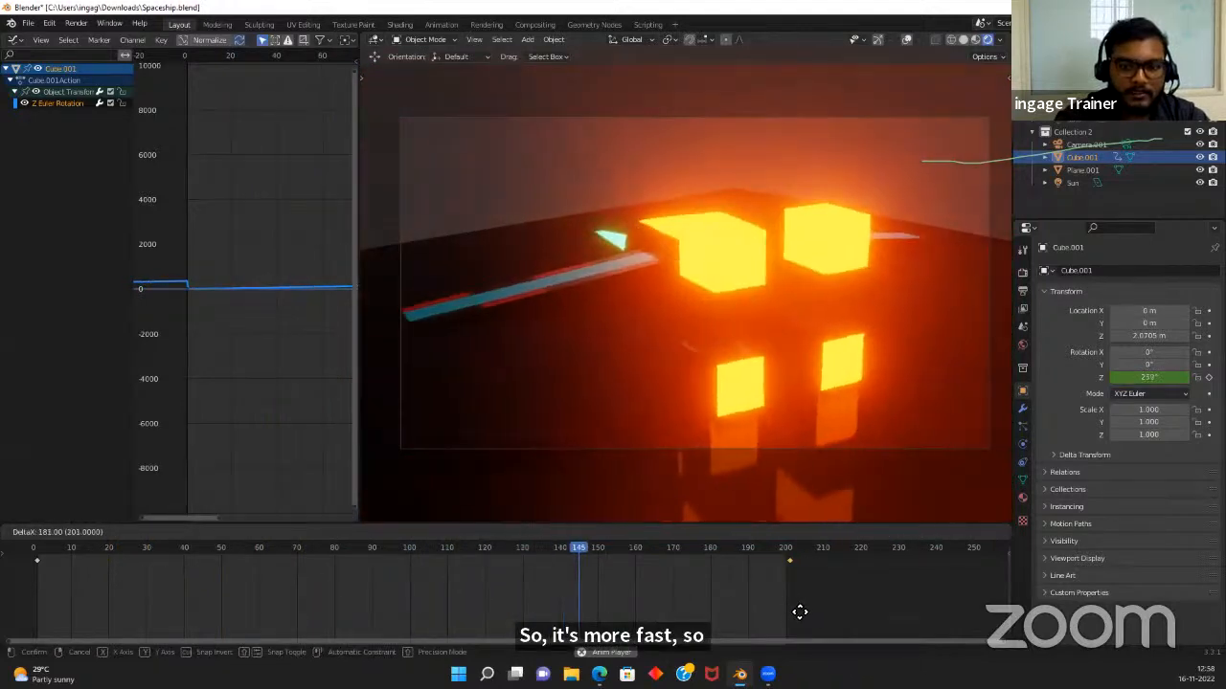
{"action": "left_click", "coordinate": [797, 614]}
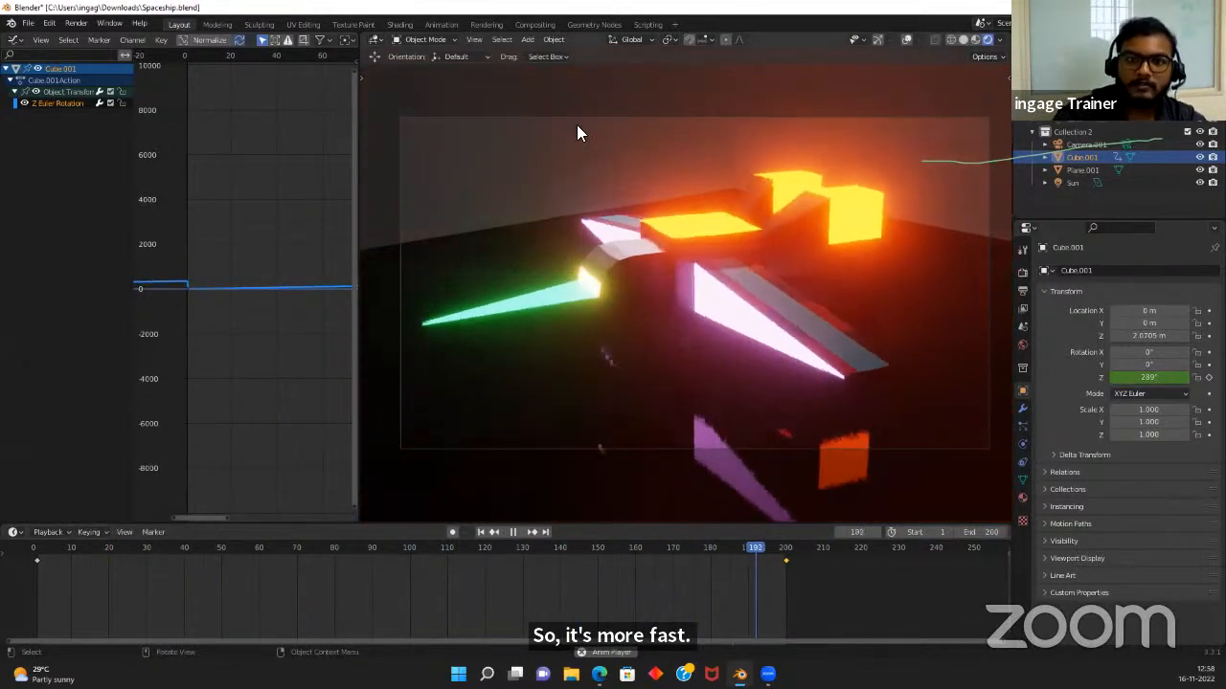
Stop playback at frame 1 and close the Graph Editor by merging its area into the 3D viewport
{"action": "left_click", "coordinate": [477, 533]}
{"action": "key", "text": "space"}
{"action": "left_click", "coordinate": [481, 532]}
{"action": "scroll", "coordinate": [575, 354], "scroll_direction": "down", "scroll_amount": 3}
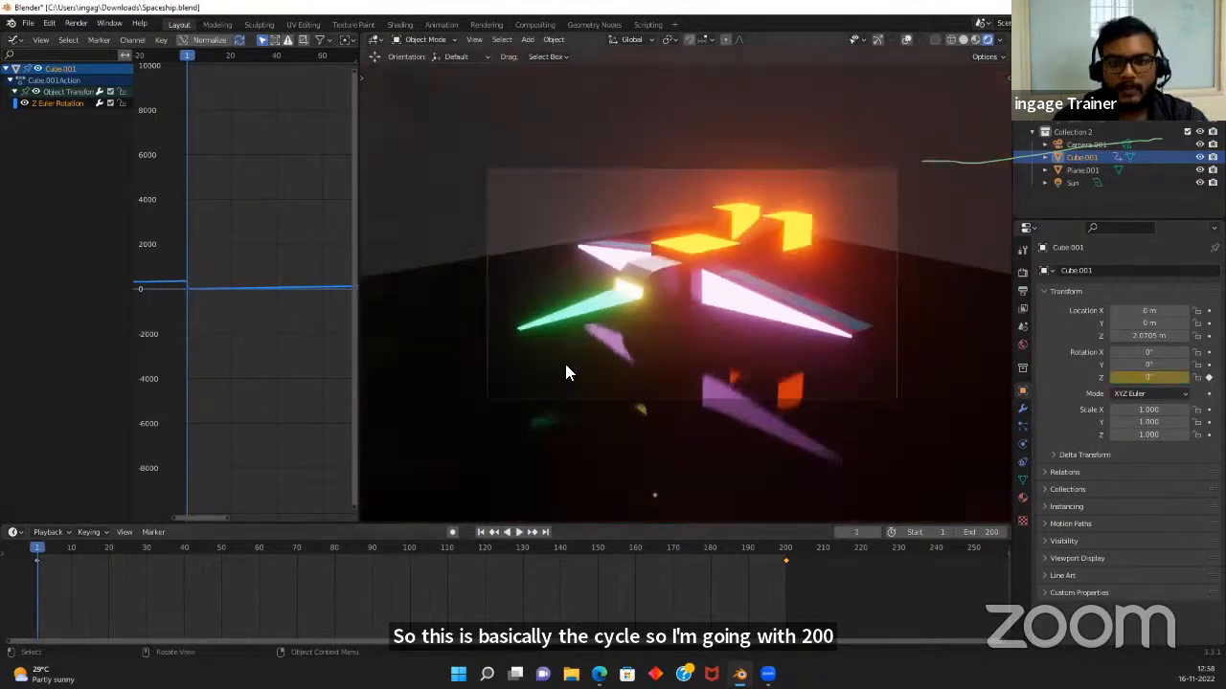
{"action": "scroll", "coordinate": [723, 256], "scroll_direction": "up", "scroll_amount": 4}
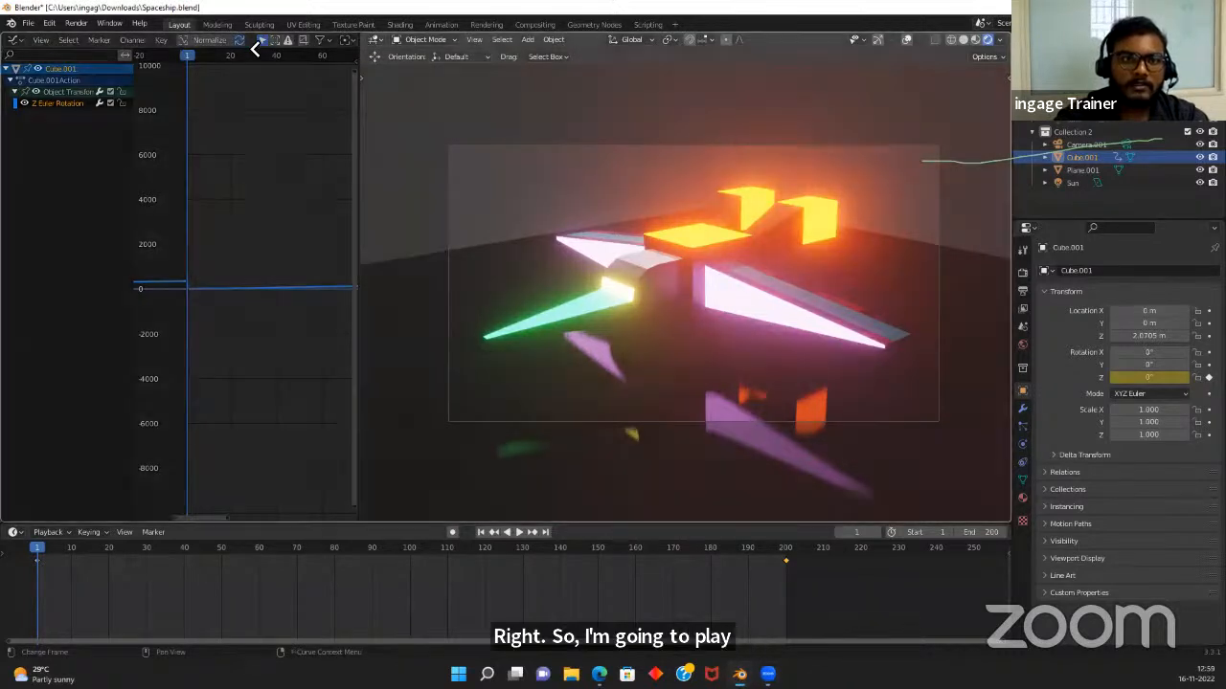
{"action": "left_click_drag", "start_coordinate": [254, 49], "coordinate": [251, 48]}
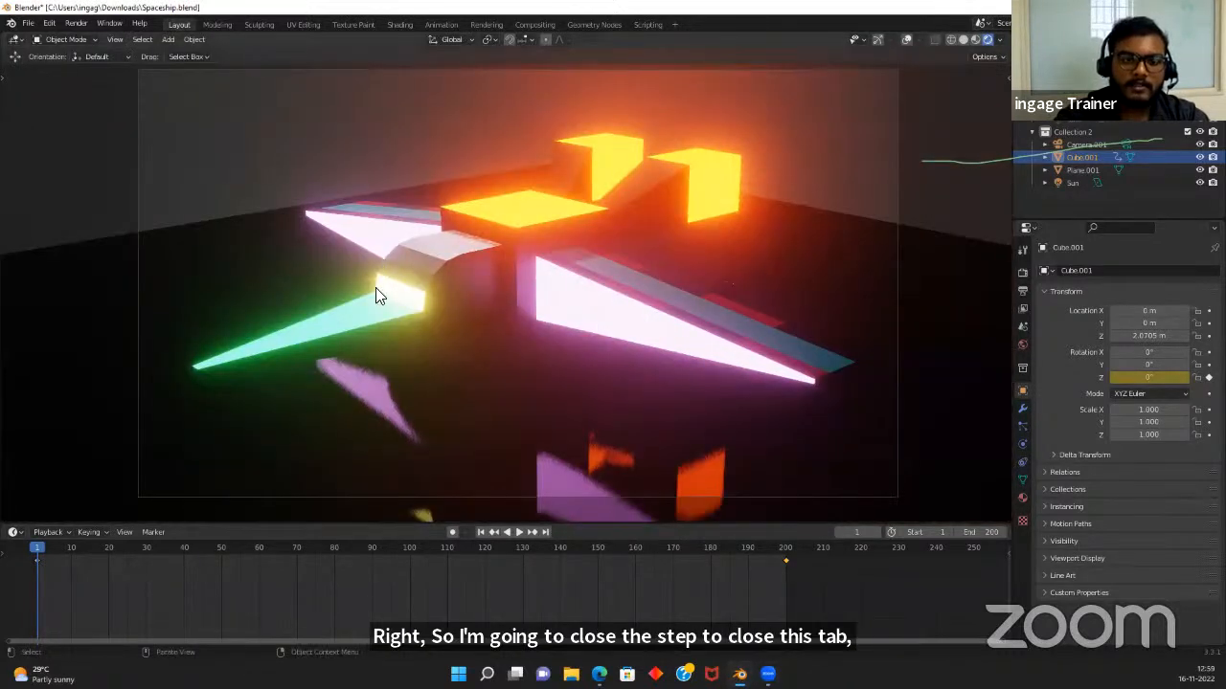
Set the output frame rate to 30 fps, preview the spaceship's rotation and return to frame 1
{"action": "left_click", "coordinate": [1019, 291]}
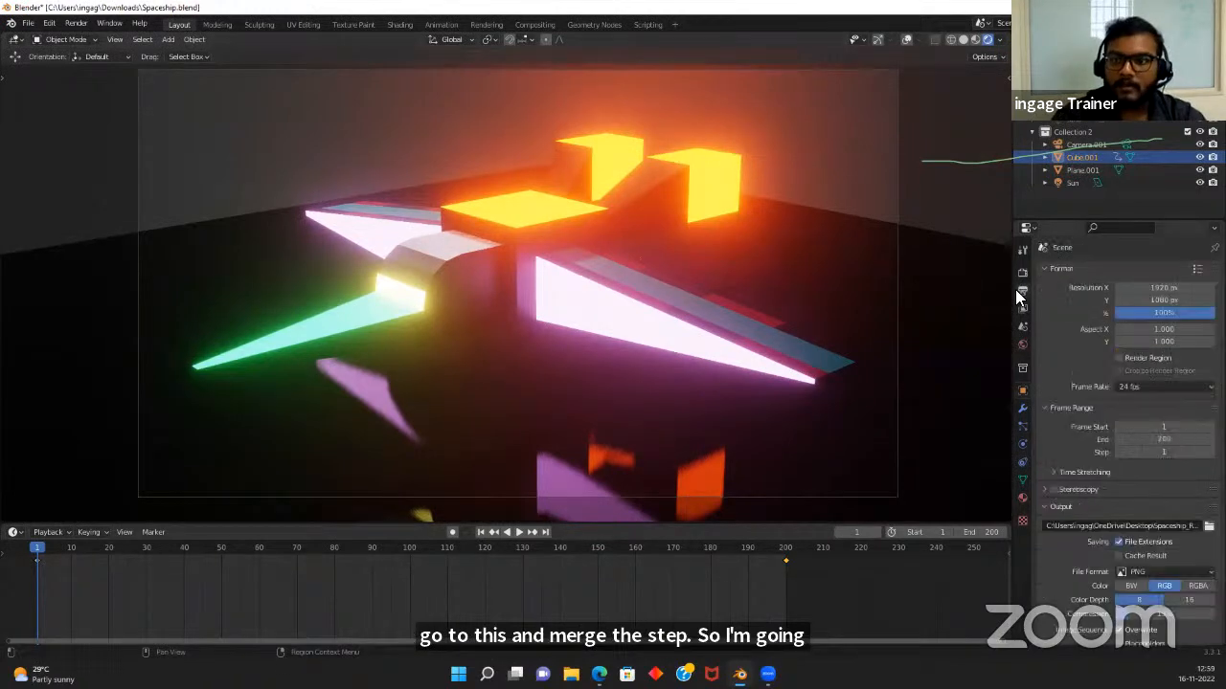
{"action": "left_click", "coordinate": [1145, 384]}
{"action": "left_click", "coordinate": [1154, 453]}
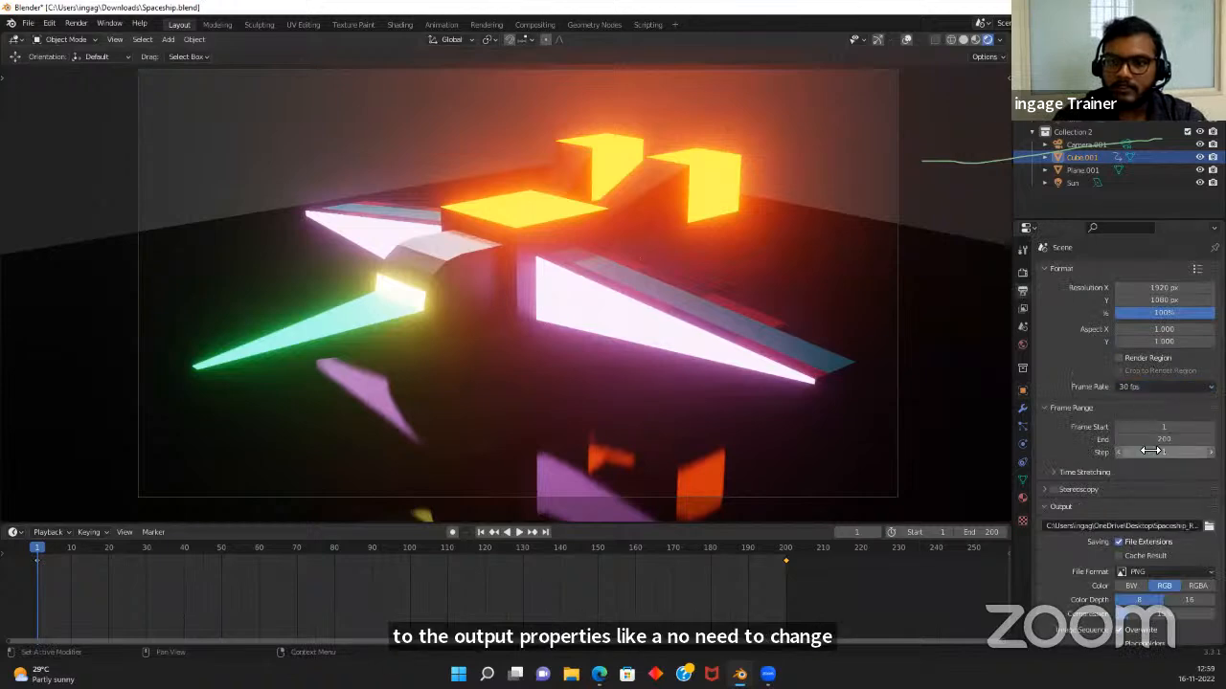
{"action": "key", "text": "space"}
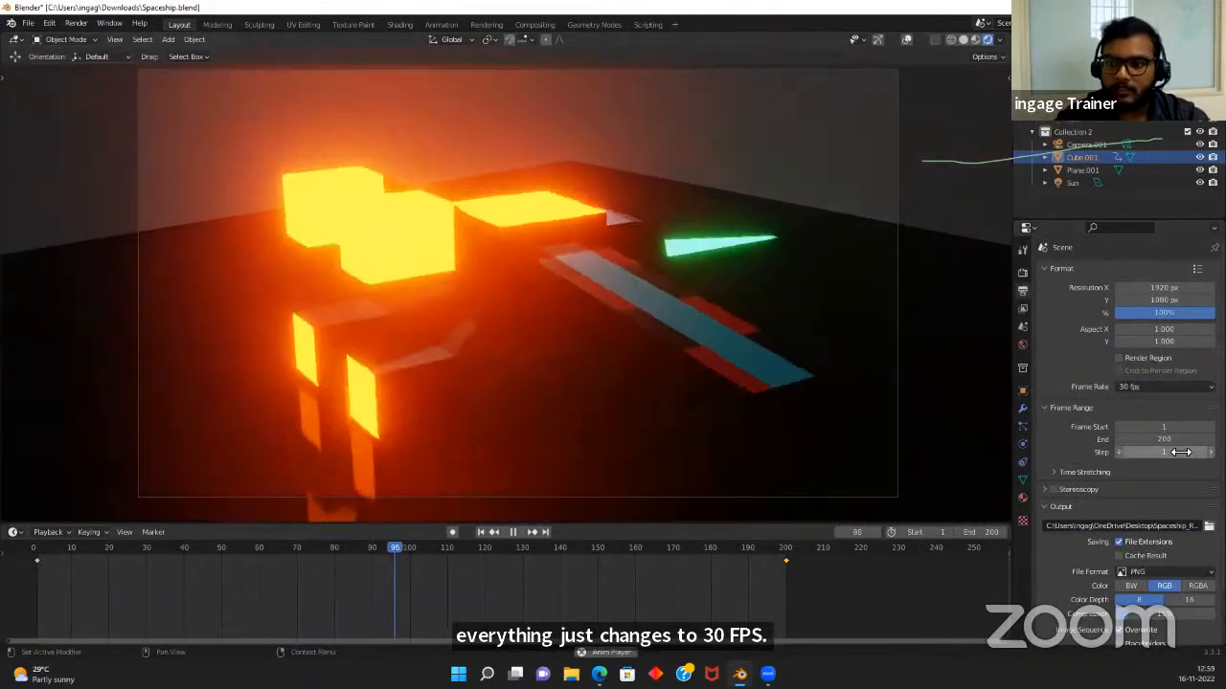
{"action": "left_click", "coordinate": [512, 532]}
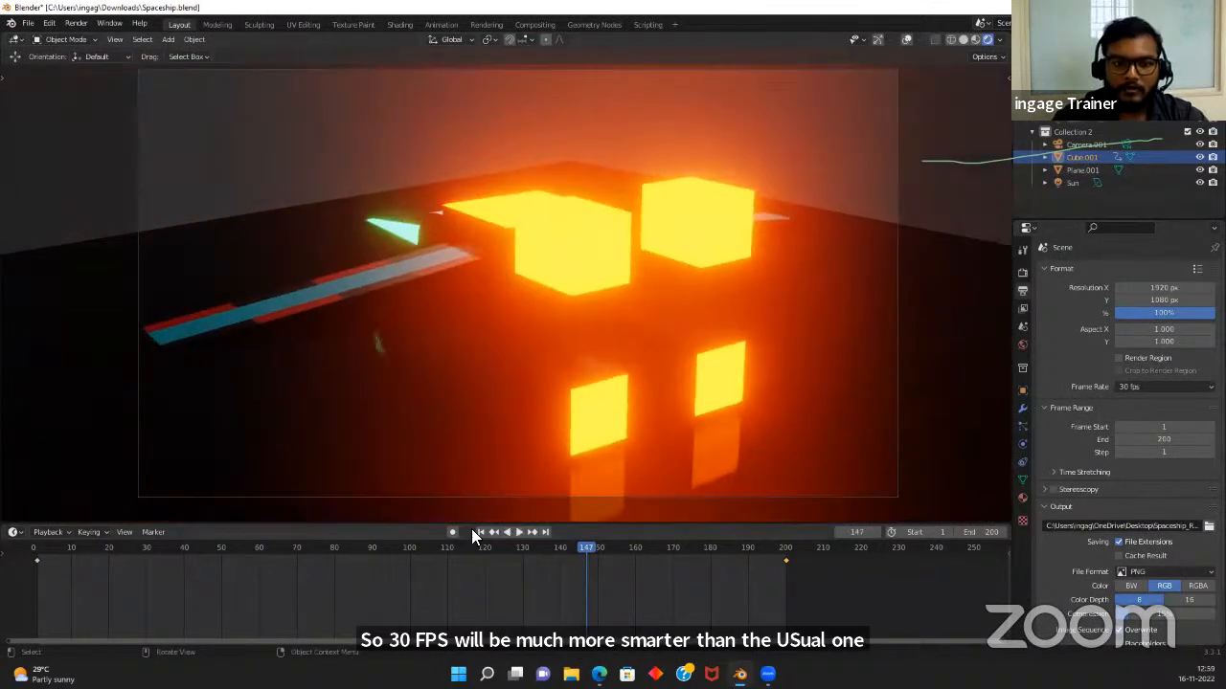
{"action": "left_click", "coordinate": [480, 532]}
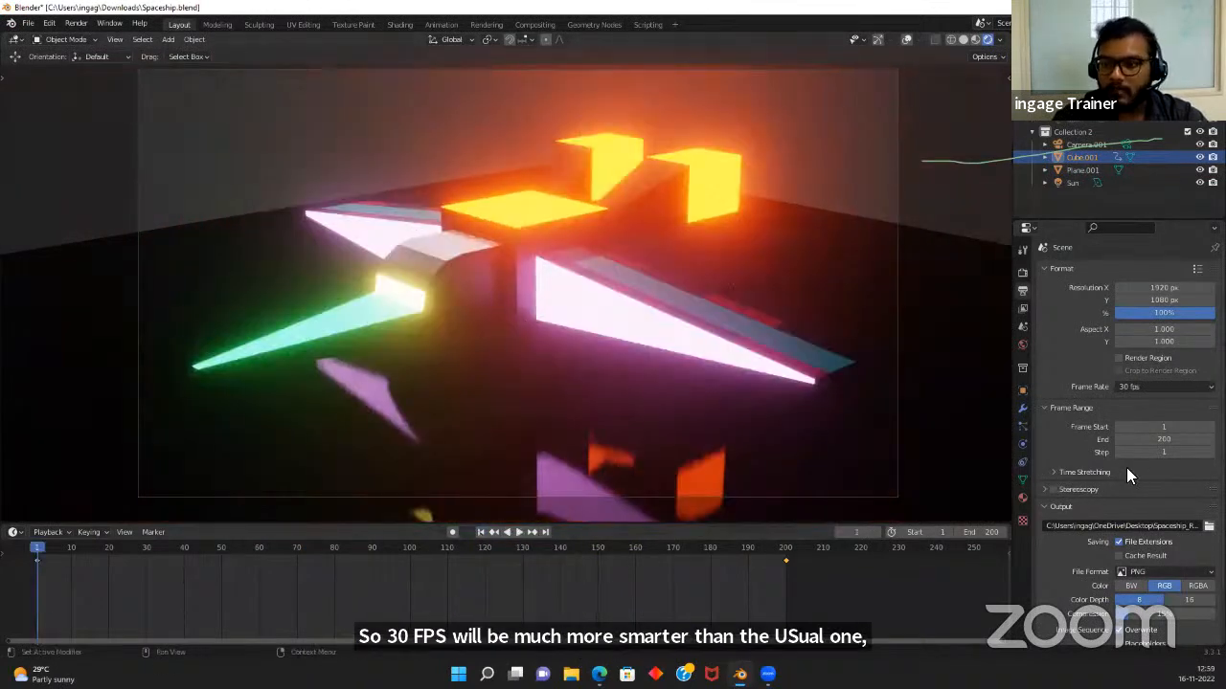
Enter 200 as the end frame of the output frame range
{"action": "scroll", "coordinate": [1124, 467], "scroll_direction": "down", "scroll_amount": 3}
{"action": "left_click", "coordinate": [1163, 377]}
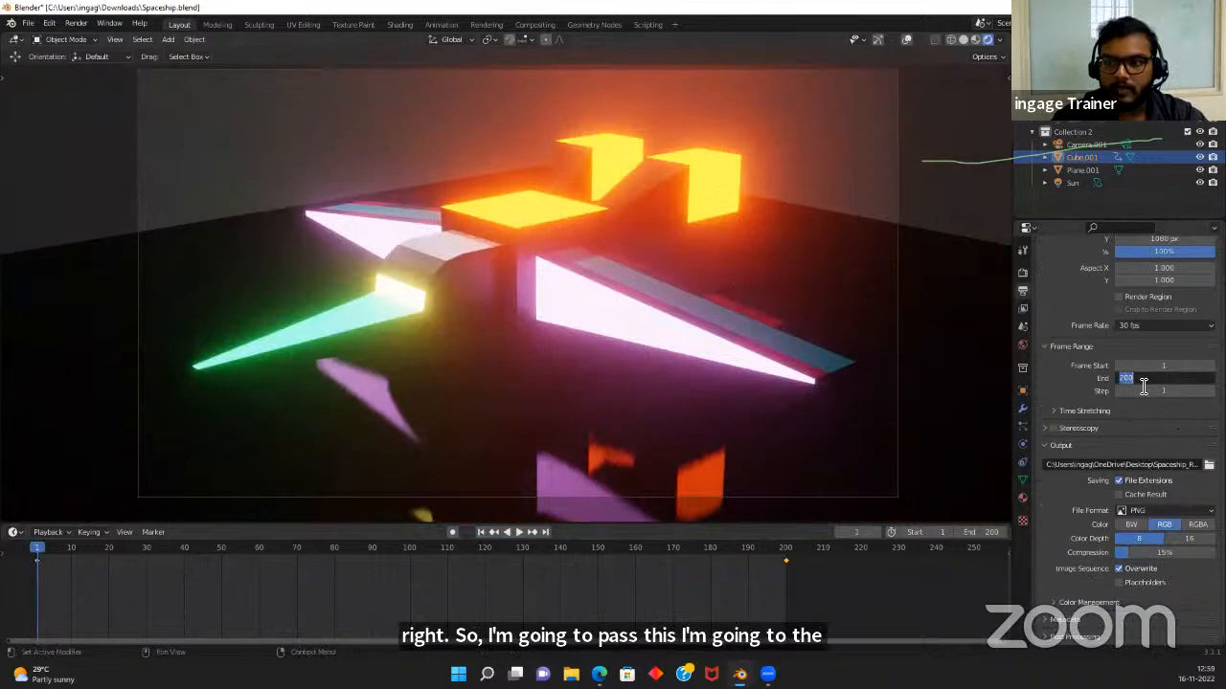
{"action": "key", "text": "Return"}
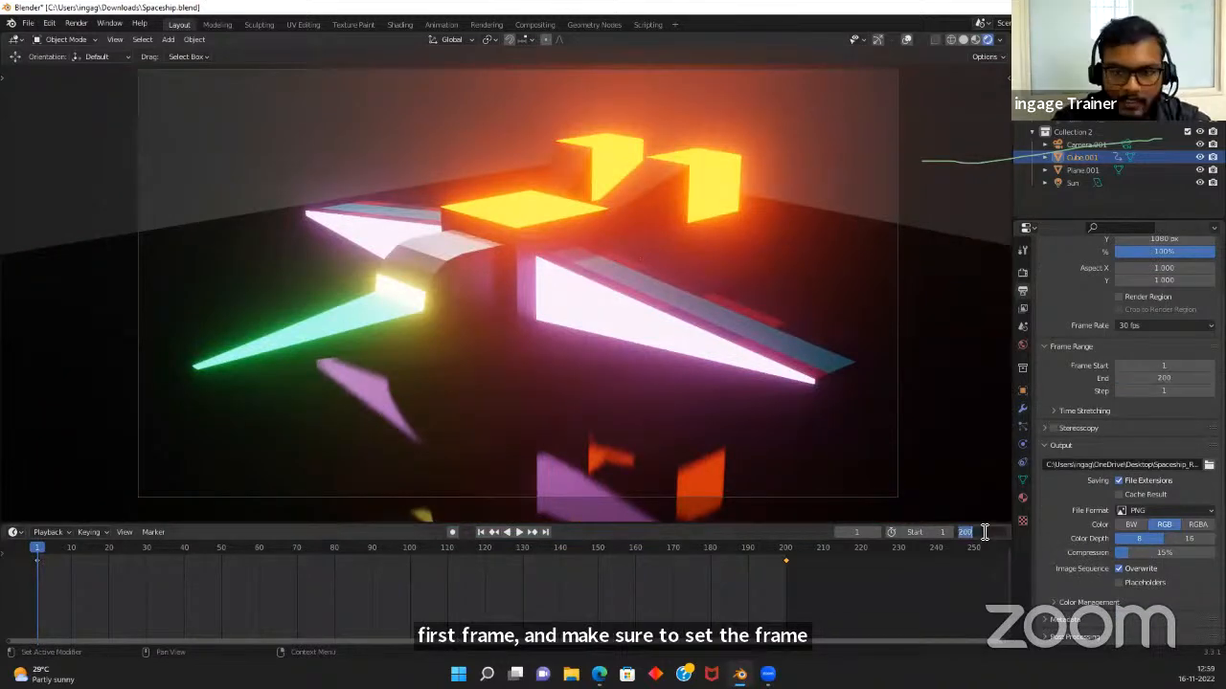
{"action": "left_click", "coordinate": [1170, 378]}
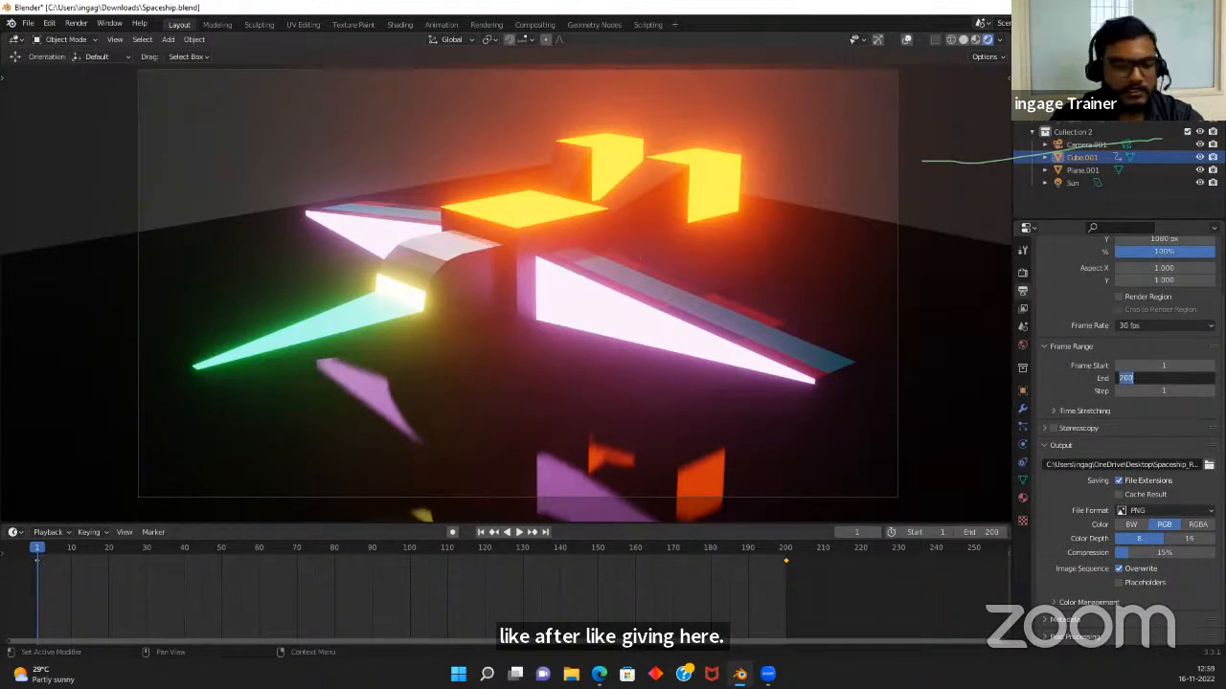
{"action": "type", "text": "200"}
{"action": "key", "text": "Return"}
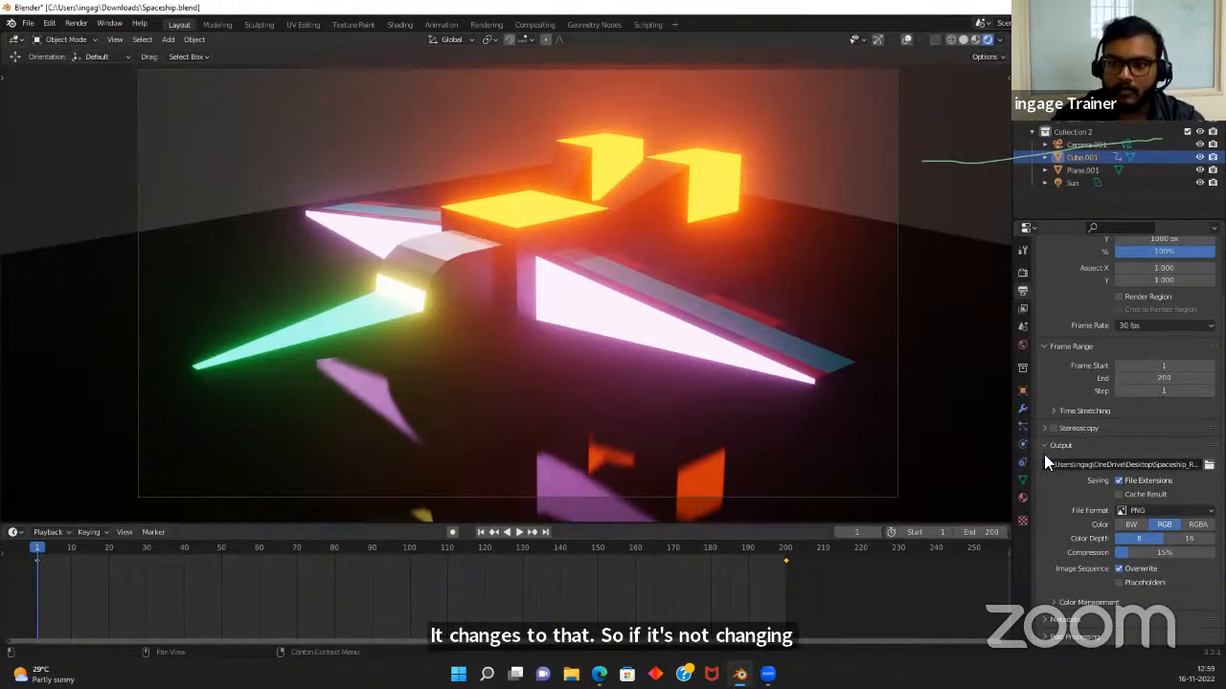
Set the render output path to a file named Spaceship_Render_Animation on the Desktop
{"action": "left_click", "coordinate": [1208, 464]}
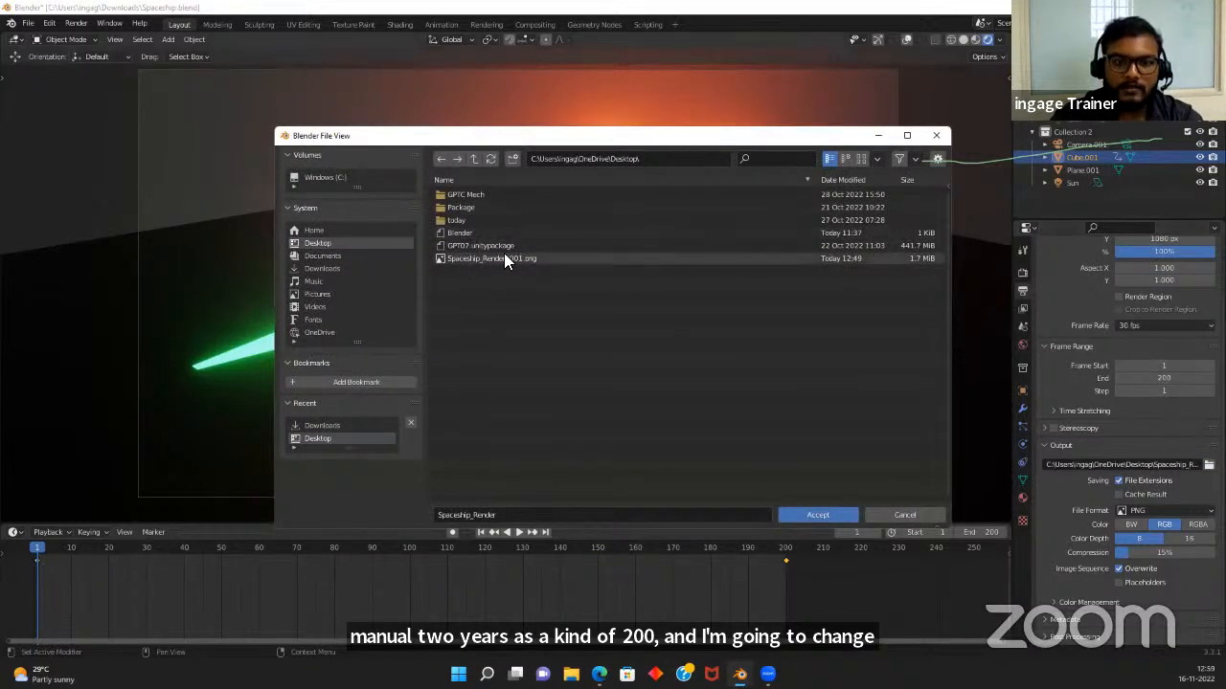
{"action": "left_click", "coordinate": [503, 518]}
{"action": "left_click", "coordinate": [507, 518]}
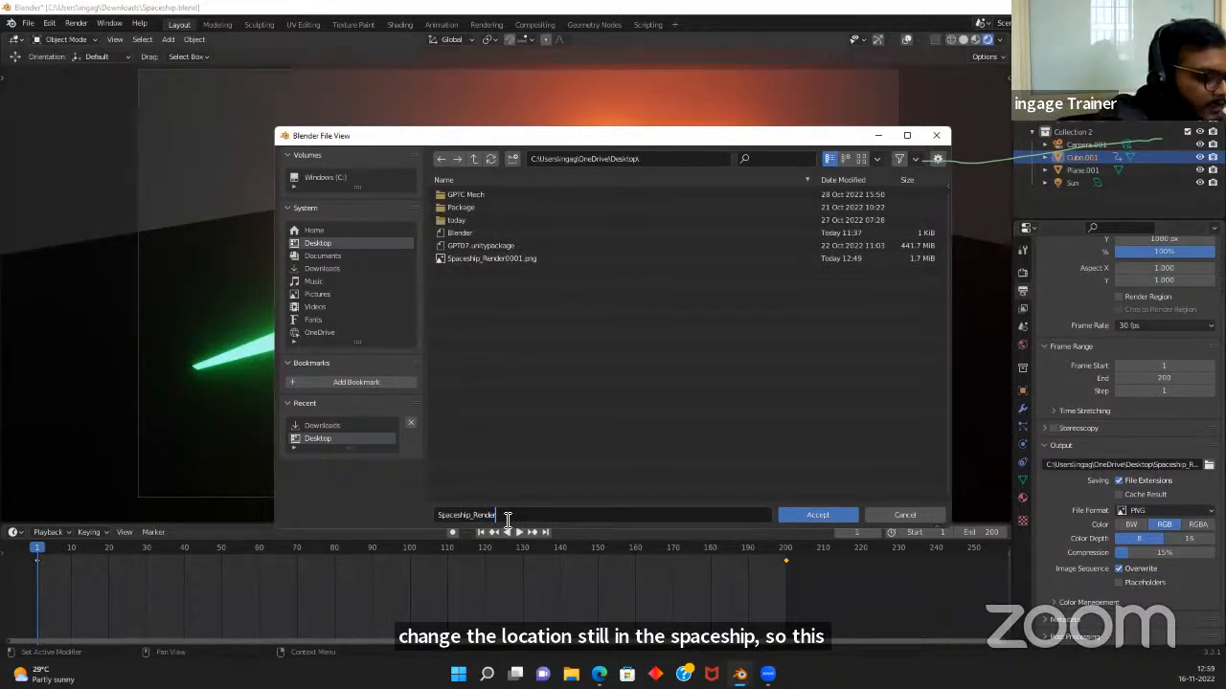
{"action": "type", "text": "_Ani"}
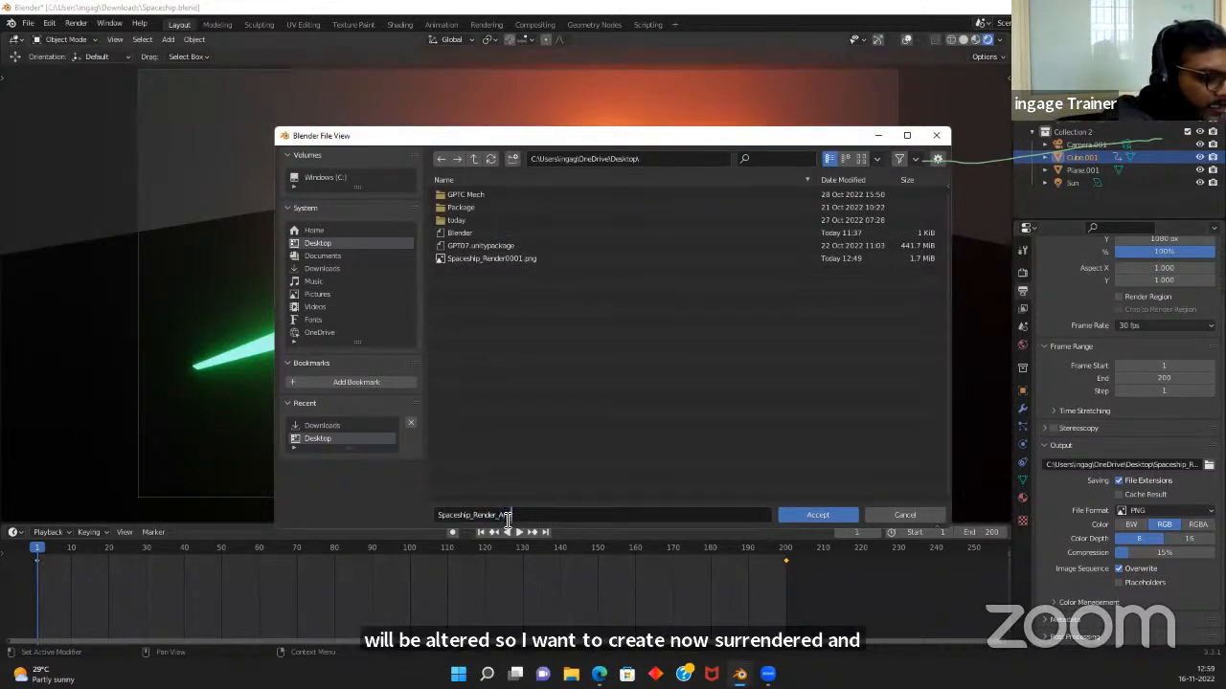
{"action": "type", "text": "mation"}
{"action": "key", "text": "Return"}
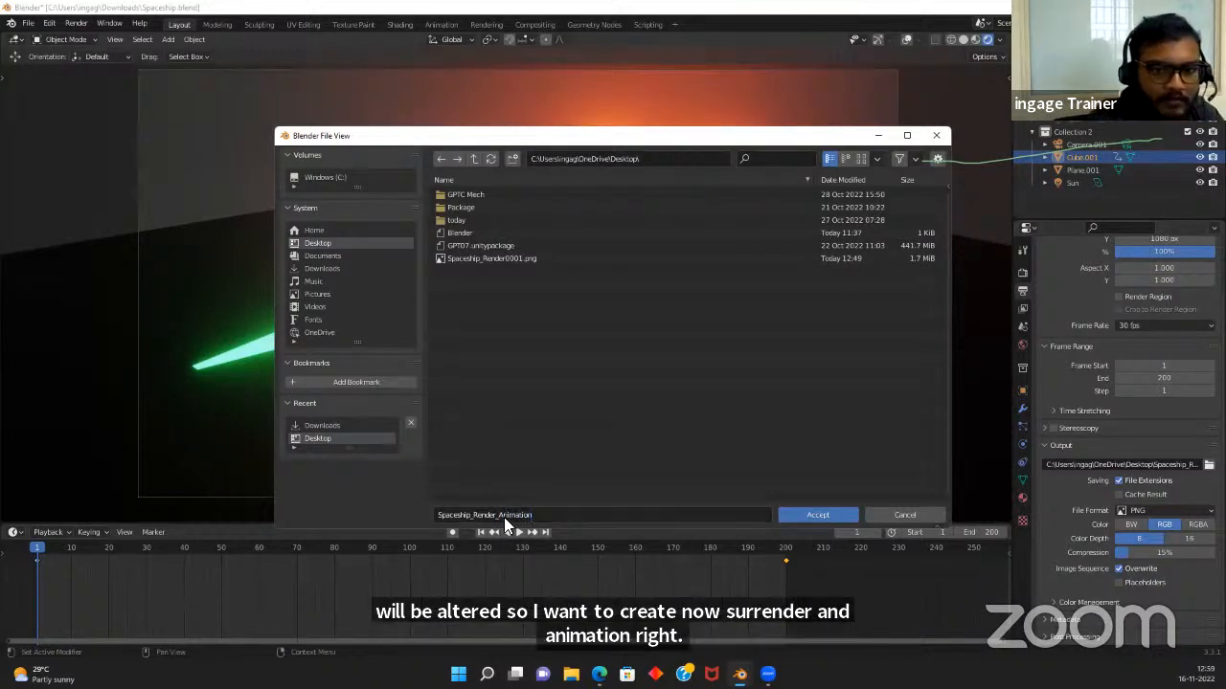
{"action": "left_click", "coordinate": [815, 513]}
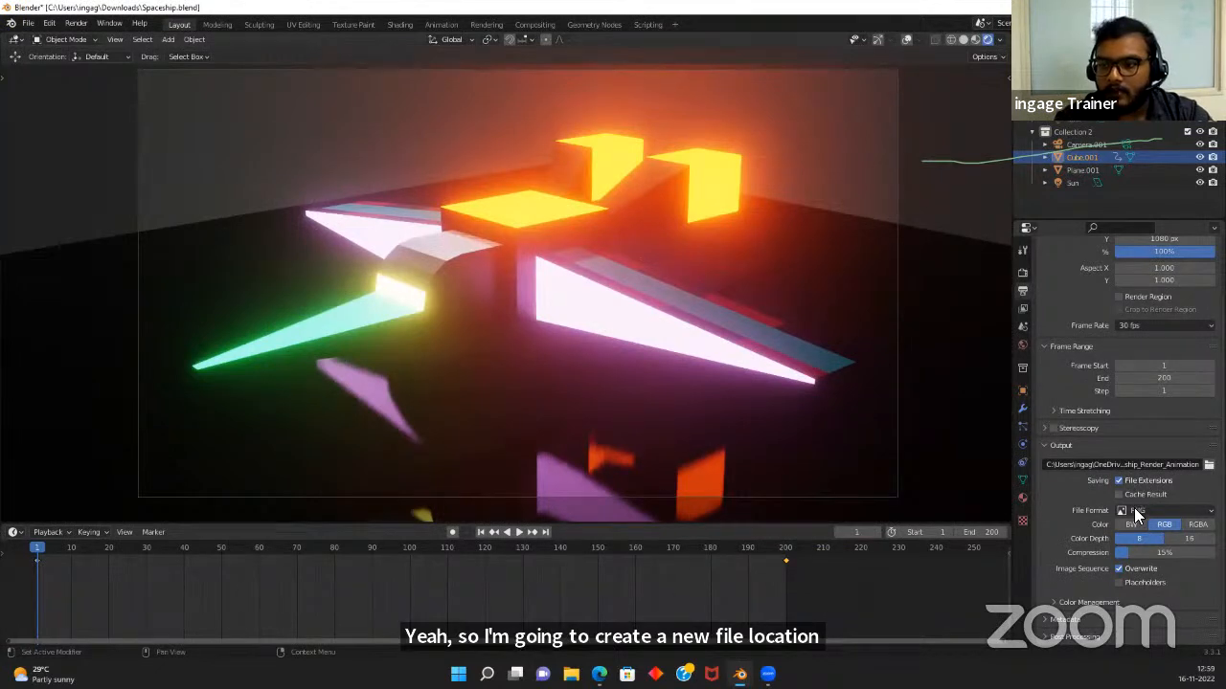
Set the output file format to FFmpeg Video and check the Eevee render settings
{"action": "left_click", "coordinate": [1136, 510]}
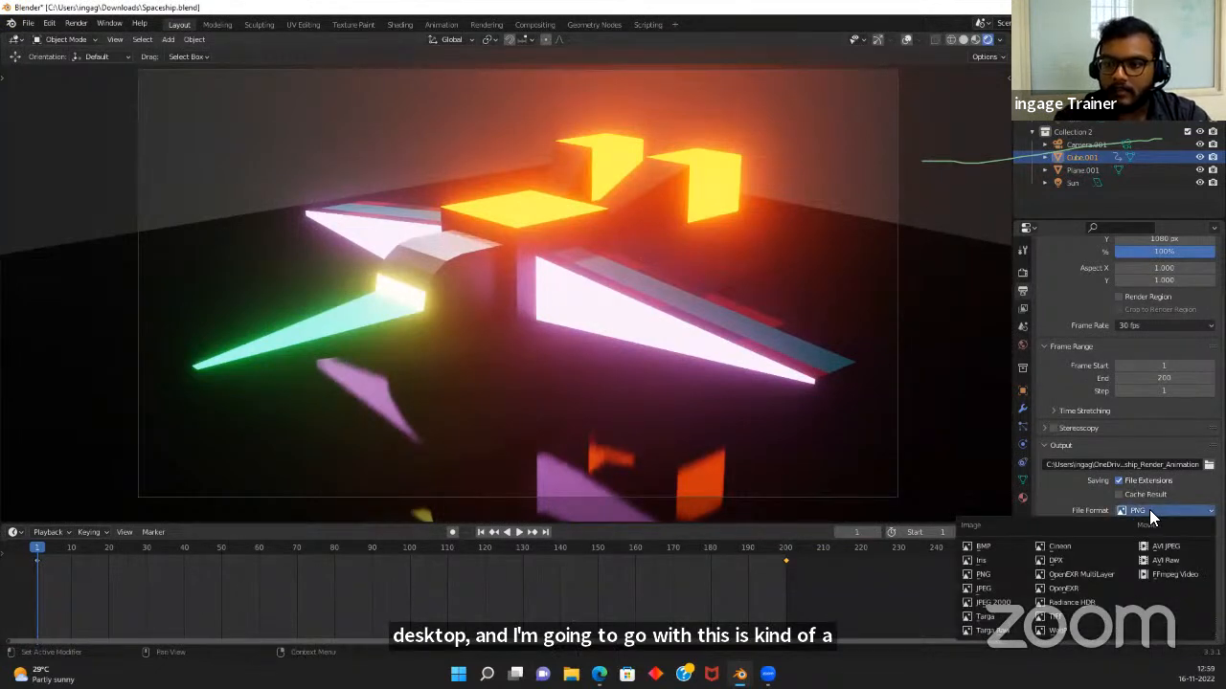
{"action": "left_click", "coordinate": [1170, 574]}
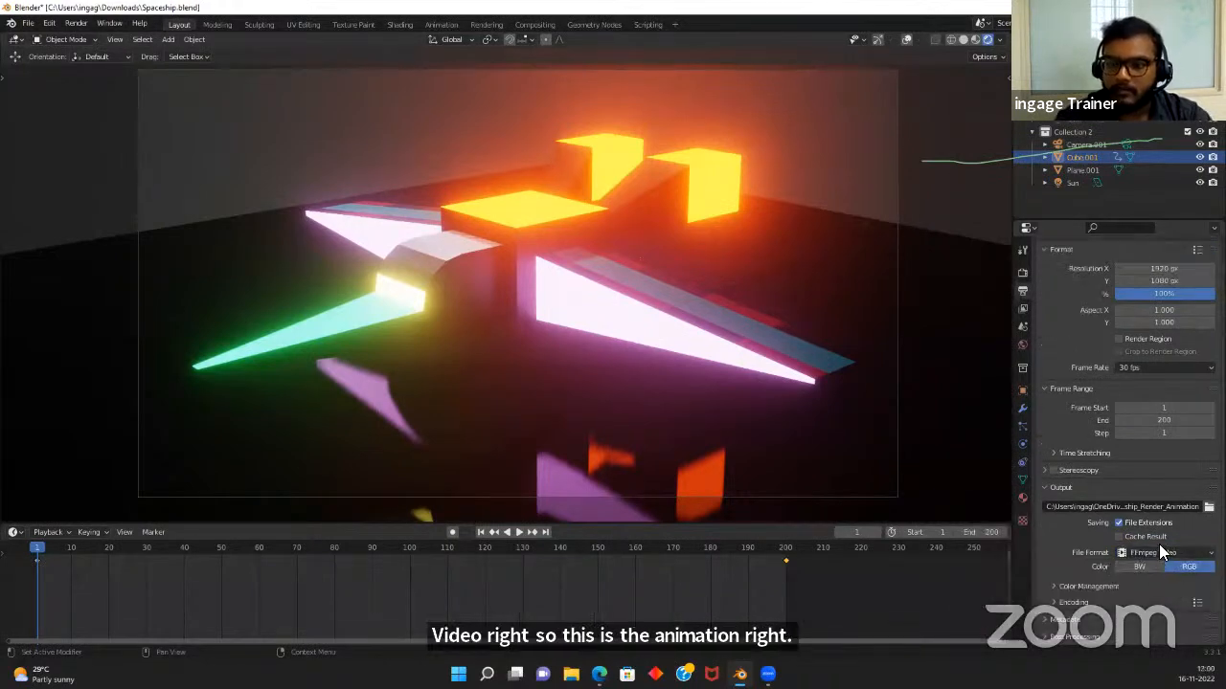
{"action": "left_click", "coordinate": [1022, 273]}
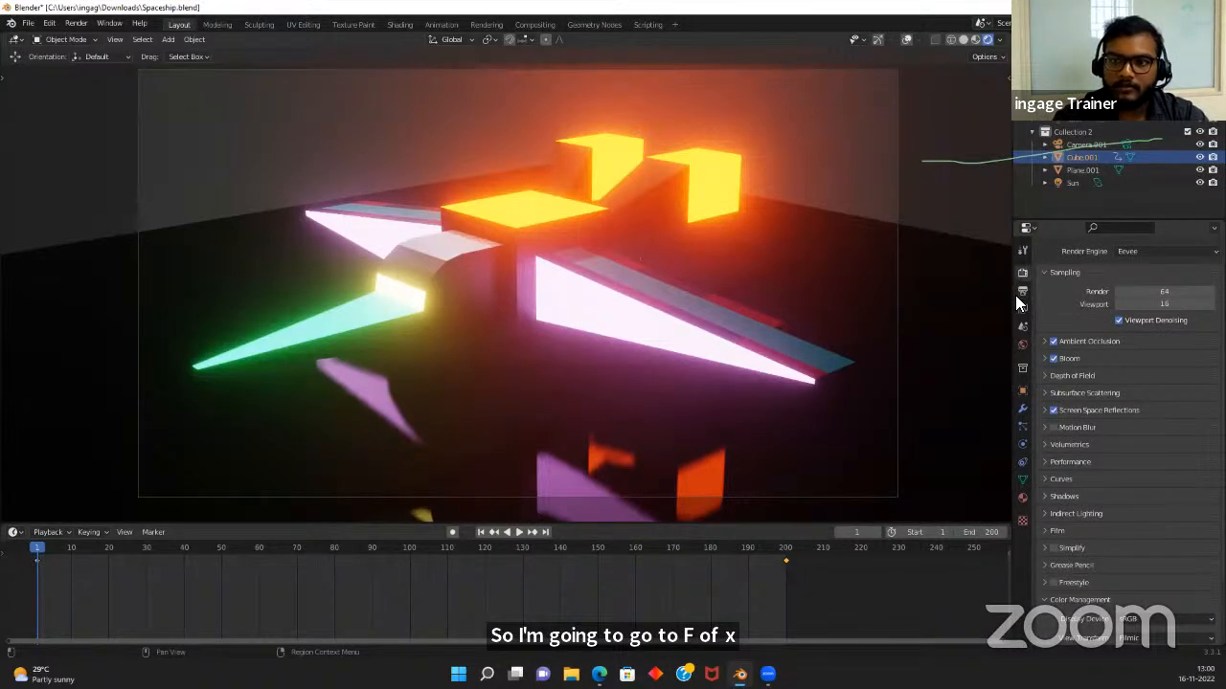
{"action": "left_click", "coordinate": [1021, 291]}
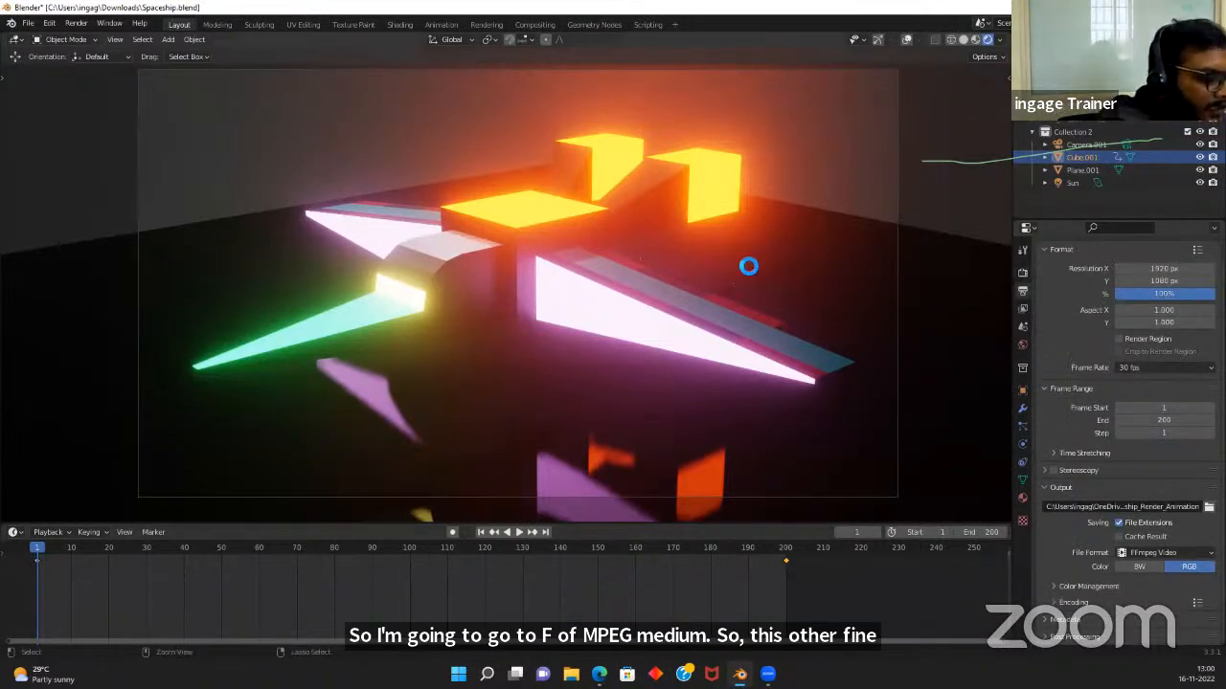
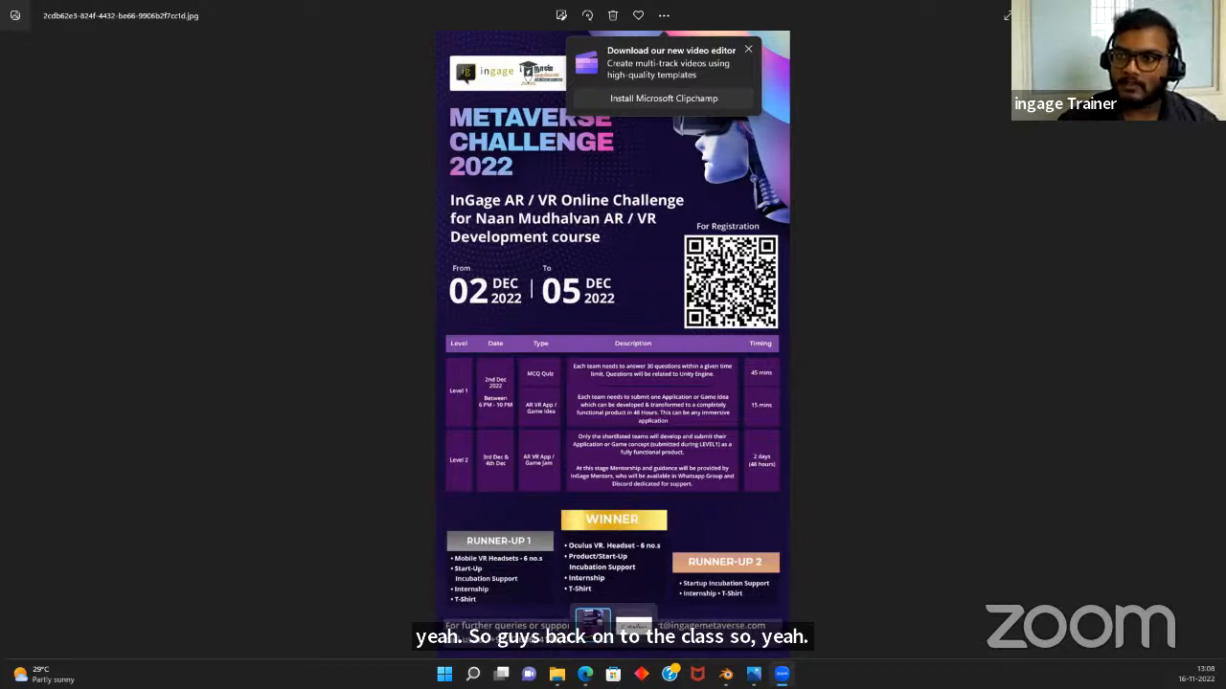
Close the poster image and open the rendered video Spaceship_Render_Animation0001-0200 from the Desktop in Films & TV
{"action": "left_click", "coordinate": [1210, 12]}
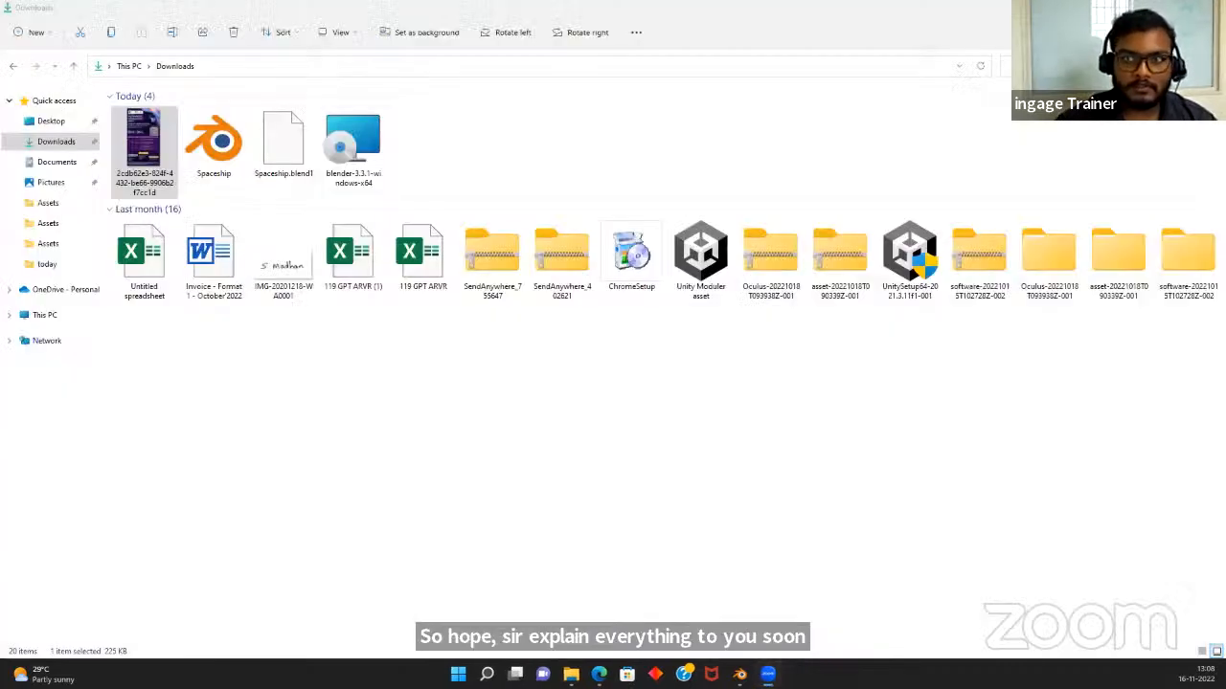
{"action": "left_click", "coordinate": [1152, 9]}
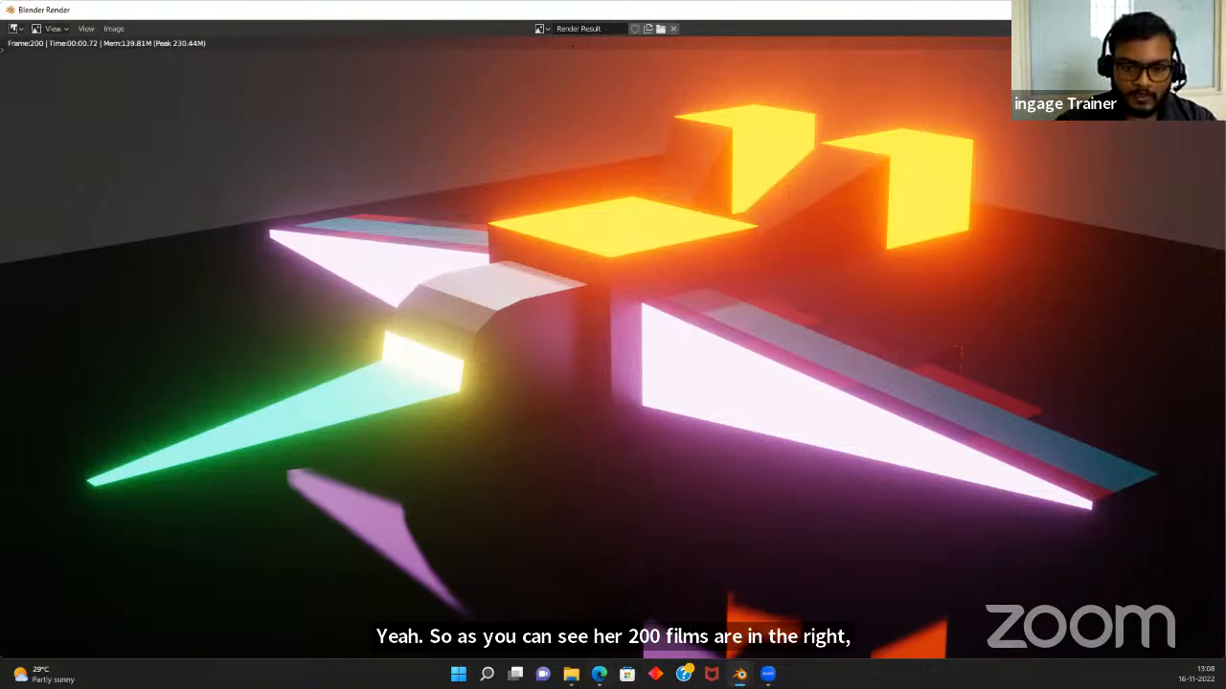
{"action": "left_click", "coordinate": [571, 674]}
{"action": "left_click", "coordinate": [53, 121]}
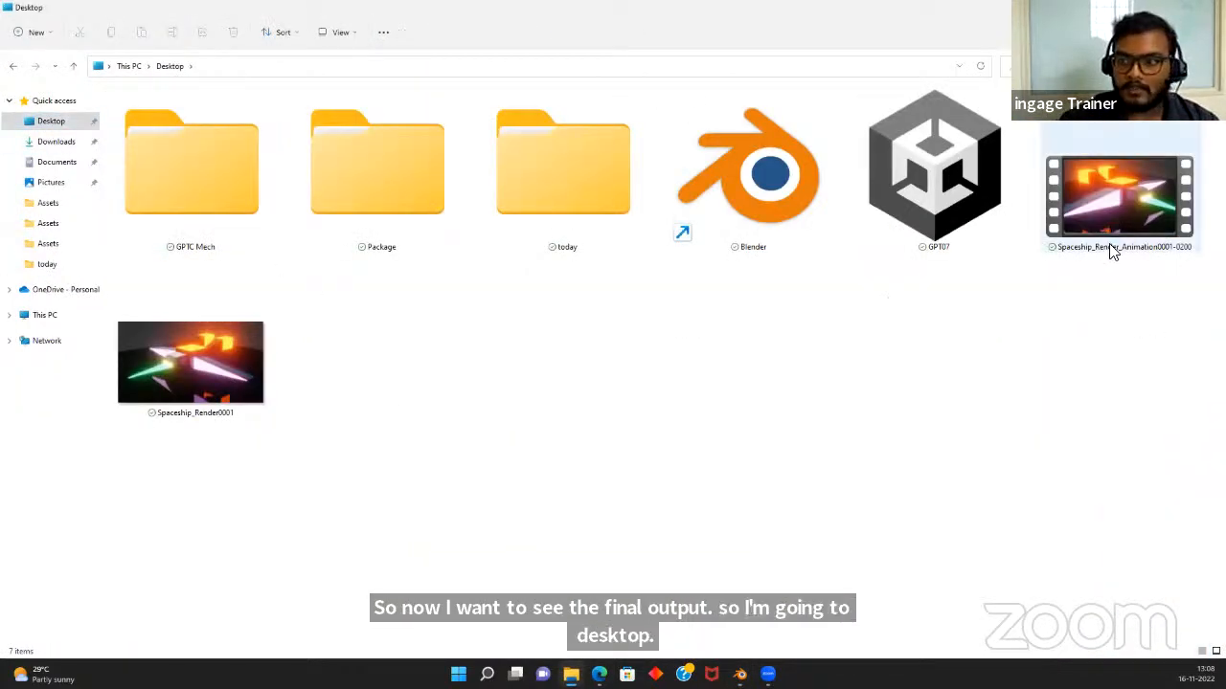
{"action": "left_click", "coordinate": [1113, 193]}
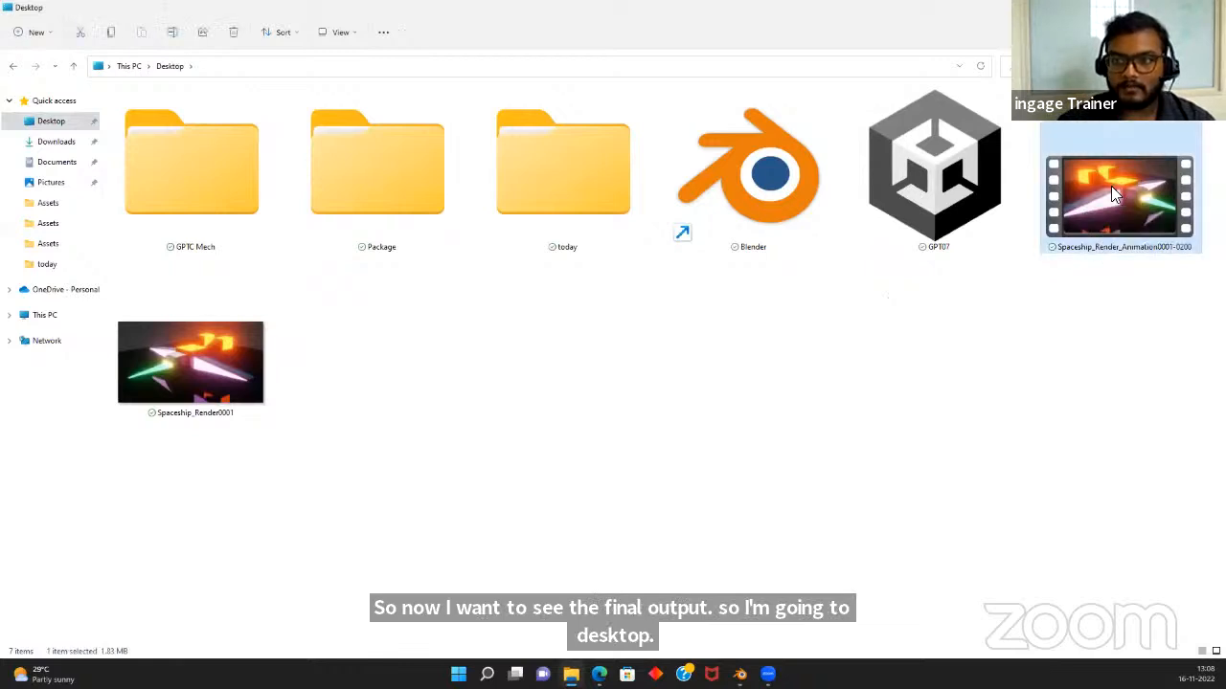
{"action": "double_click", "coordinate": [1111, 186]}
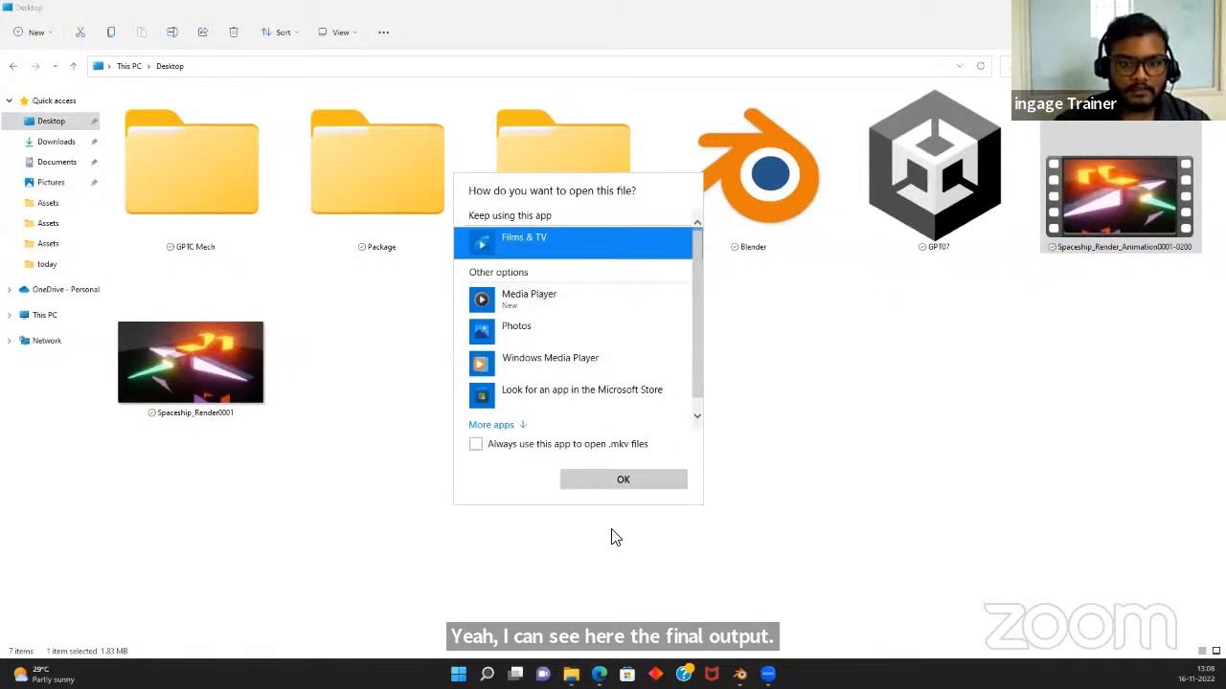
{"action": "left_click", "coordinate": [620, 480]}
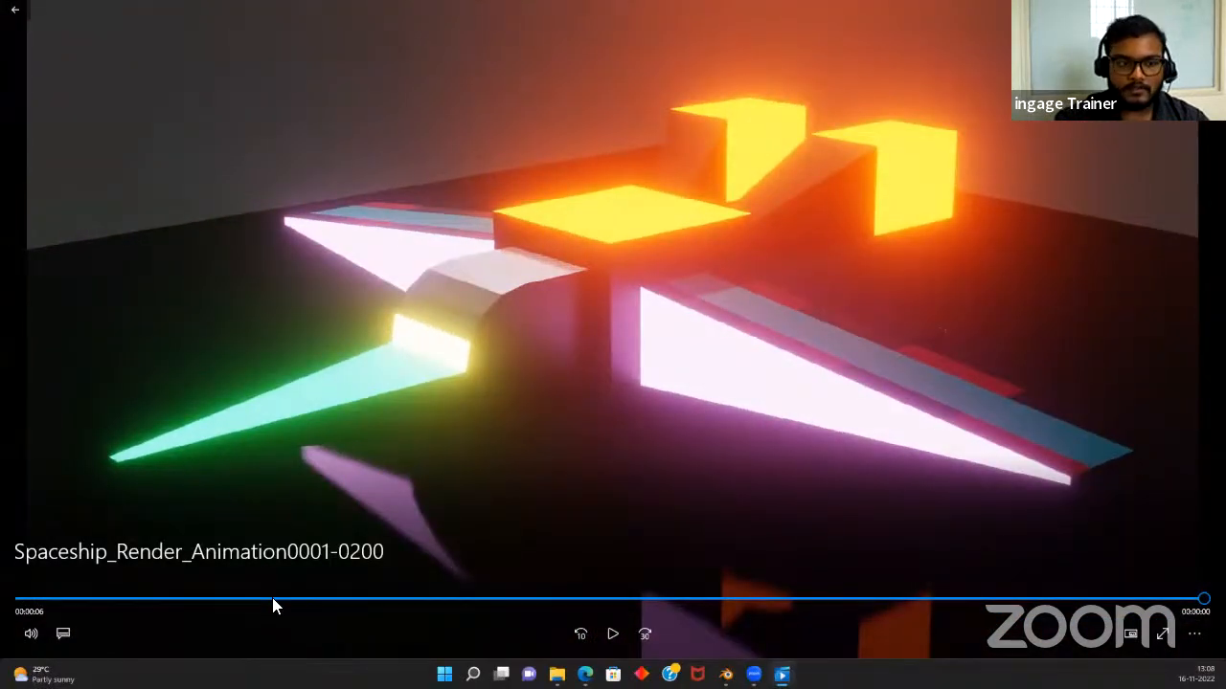
Replay the rendered spaceship animation from the beginning and close the video player
{"action": "left_click_drag", "start_coordinate": [273, 600], "coordinate": [17, 600]}
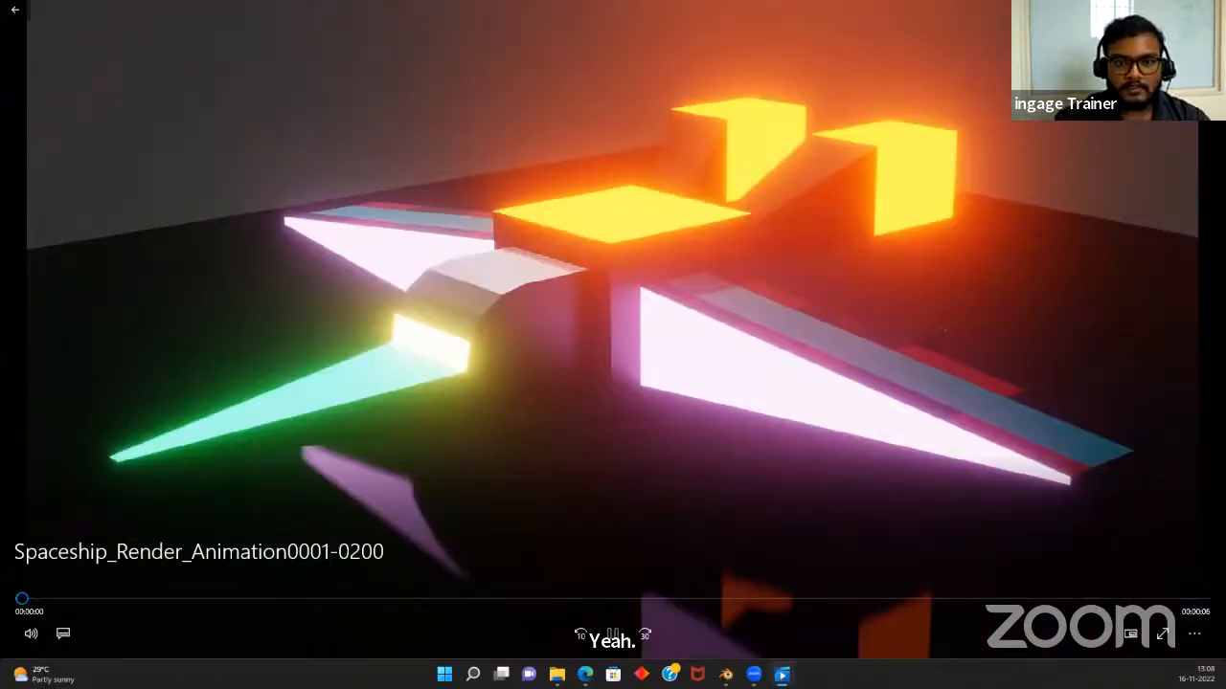
{"action": "left_click", "coordinate": [613, 634]}
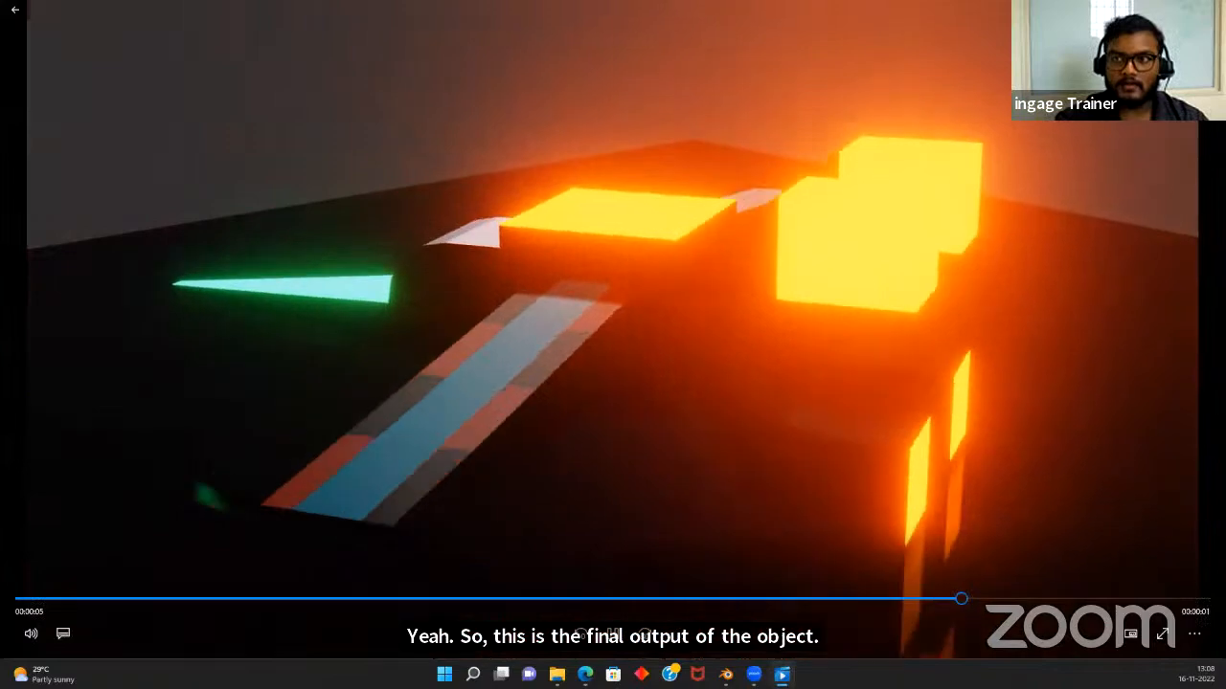
{"action": "left_click", "coordinate": [1211, 9]}
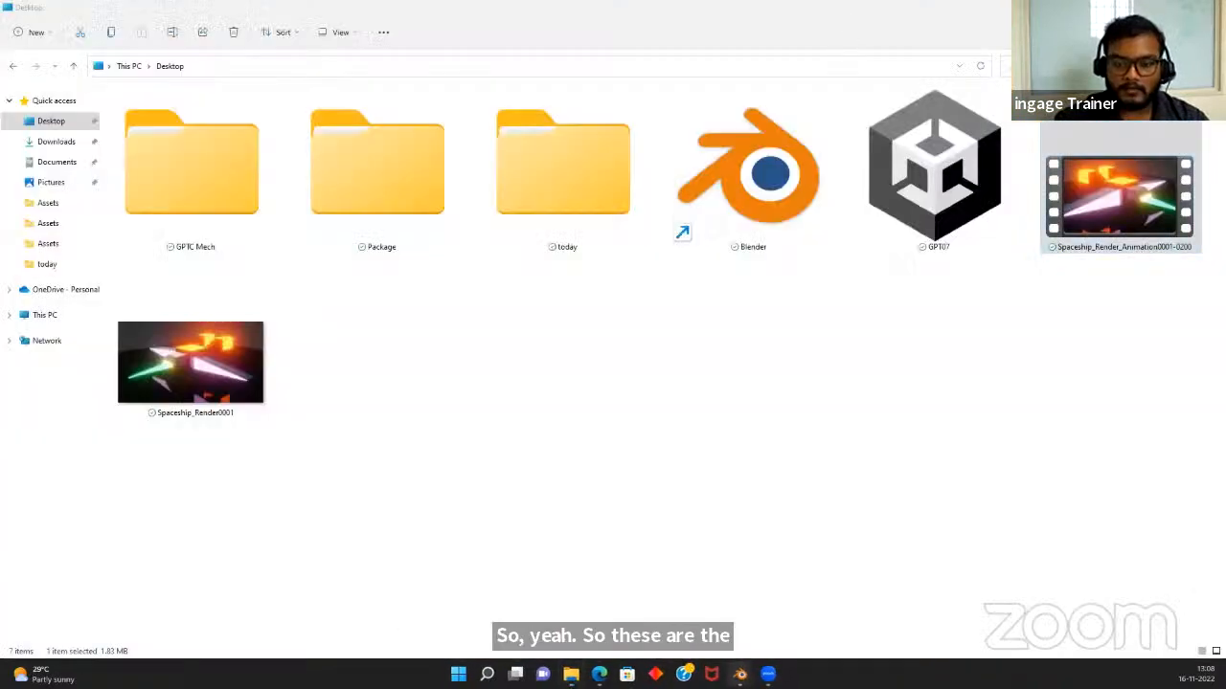
Switch back to the main Blender window and show the viewport gizmos and overlays
{"action": "mouse_move", "coordinate": [740, 674]}
{"action": "left_click", "coordinate": [697, 604]}
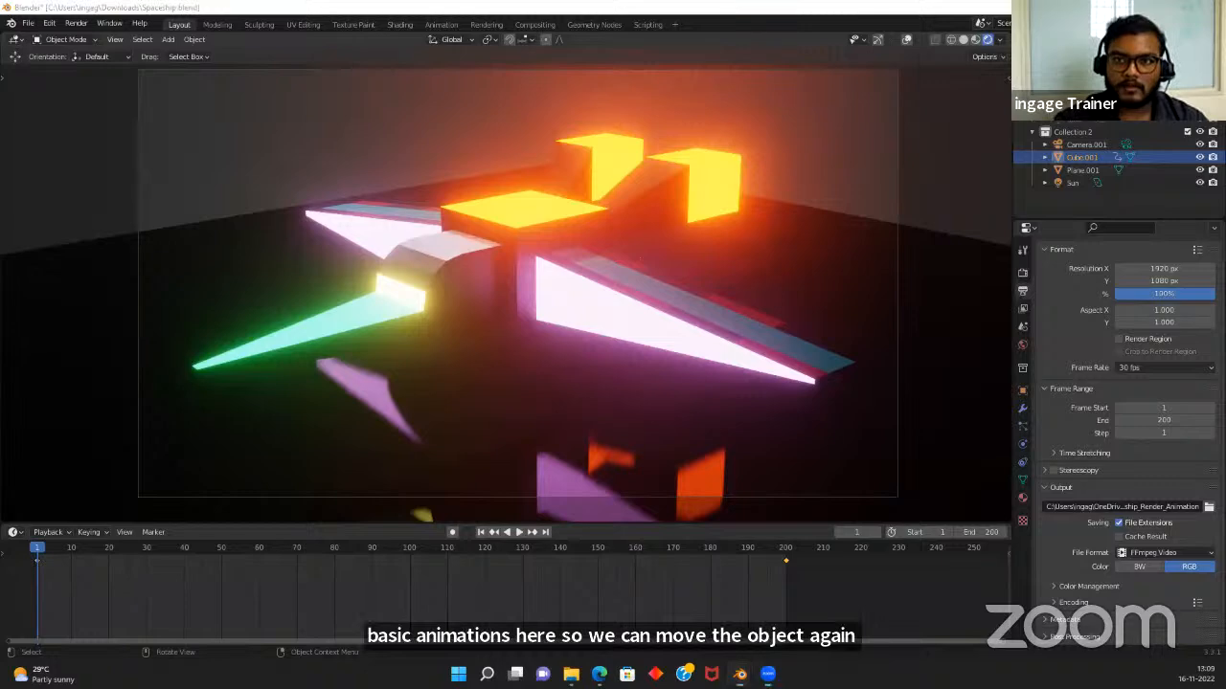
{"action": "left_click", "coordinate": [878, 39]}
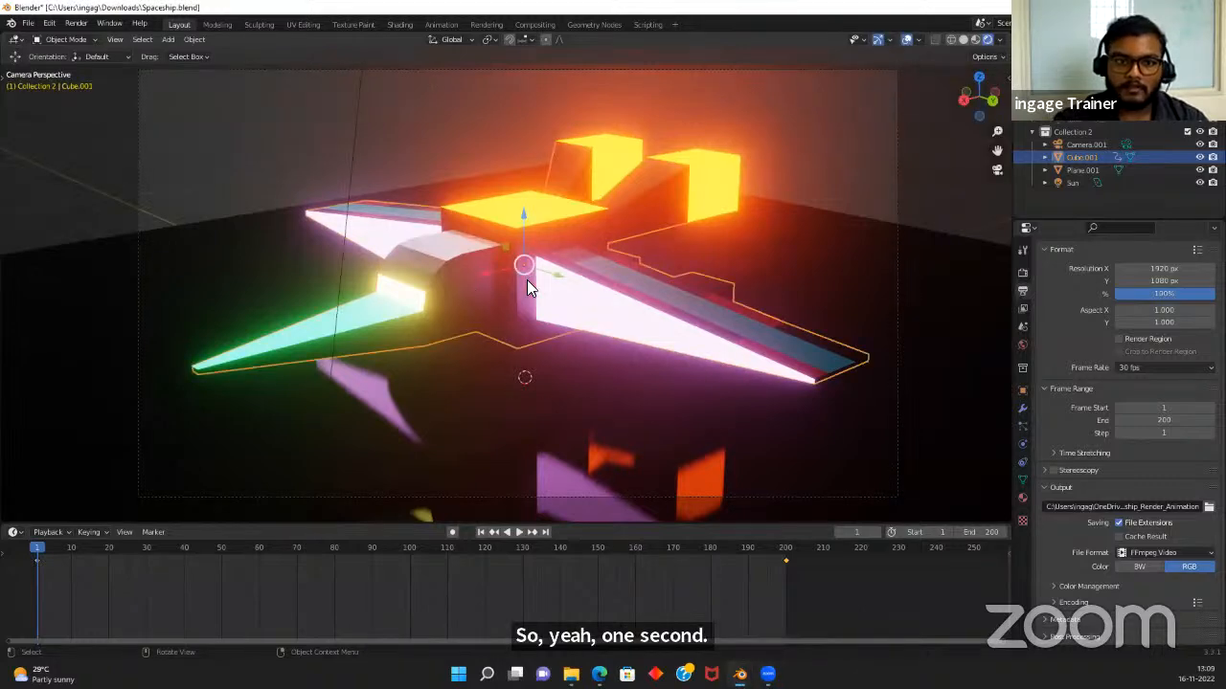
Move the spaceship freely away from its place in the camera view and back near the middle of the frame
{"action": "key", "text": "g"}
{"action": "left_click", "coordinate": [406, 404]}
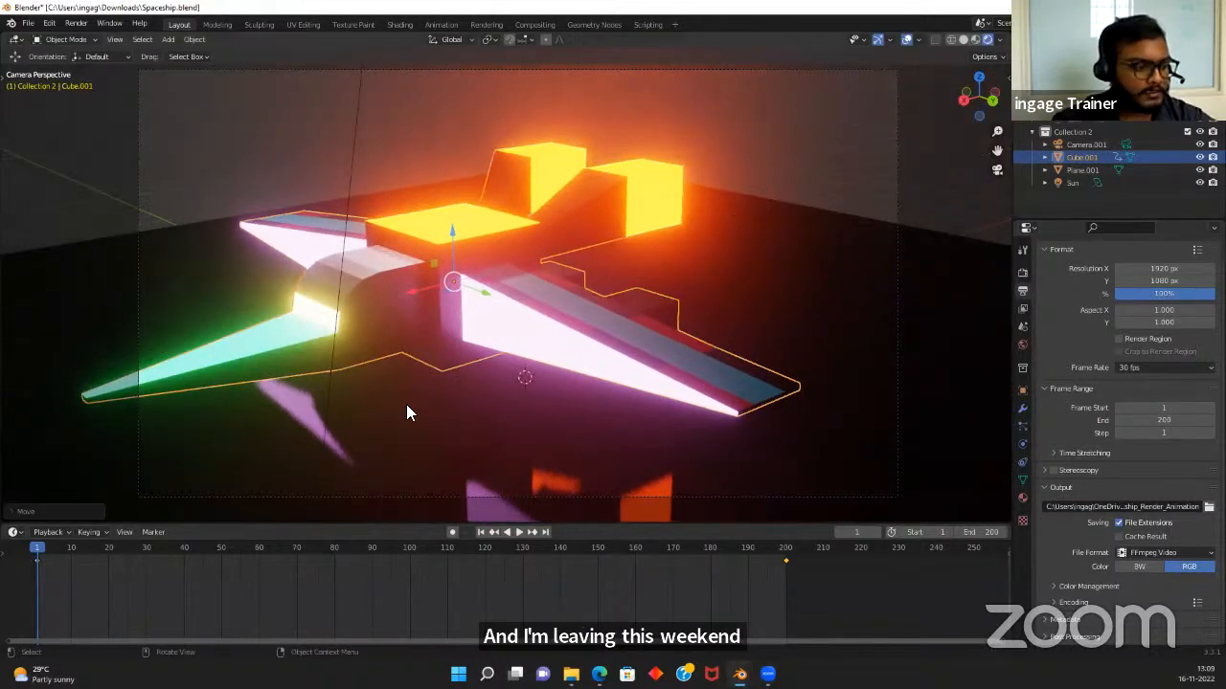
{"action": "key", "text": "i"}
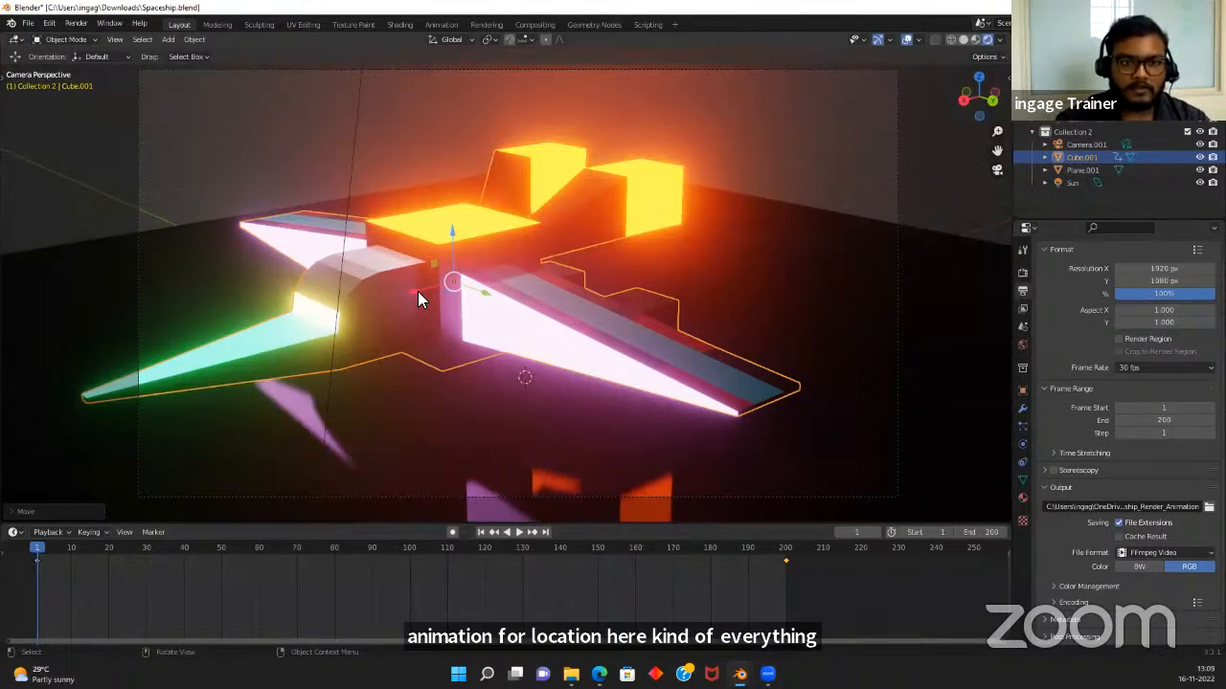
{"action": "key", "text": "g"}
{"action": "left_click", "coordinate": [511, 262]}
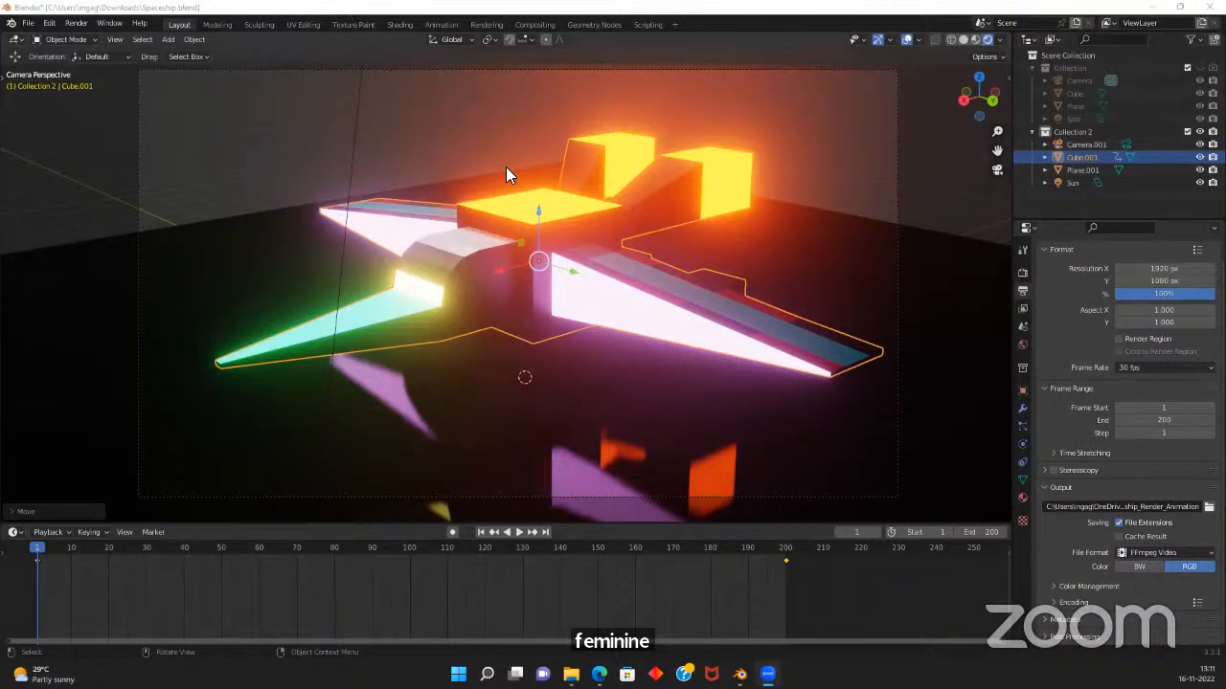
Leave the camera view and display the scene in solid shading
{"action": "scroll", "coordinate": [515, 167], "scroll_direction": "down", "scroll_amount": 3}
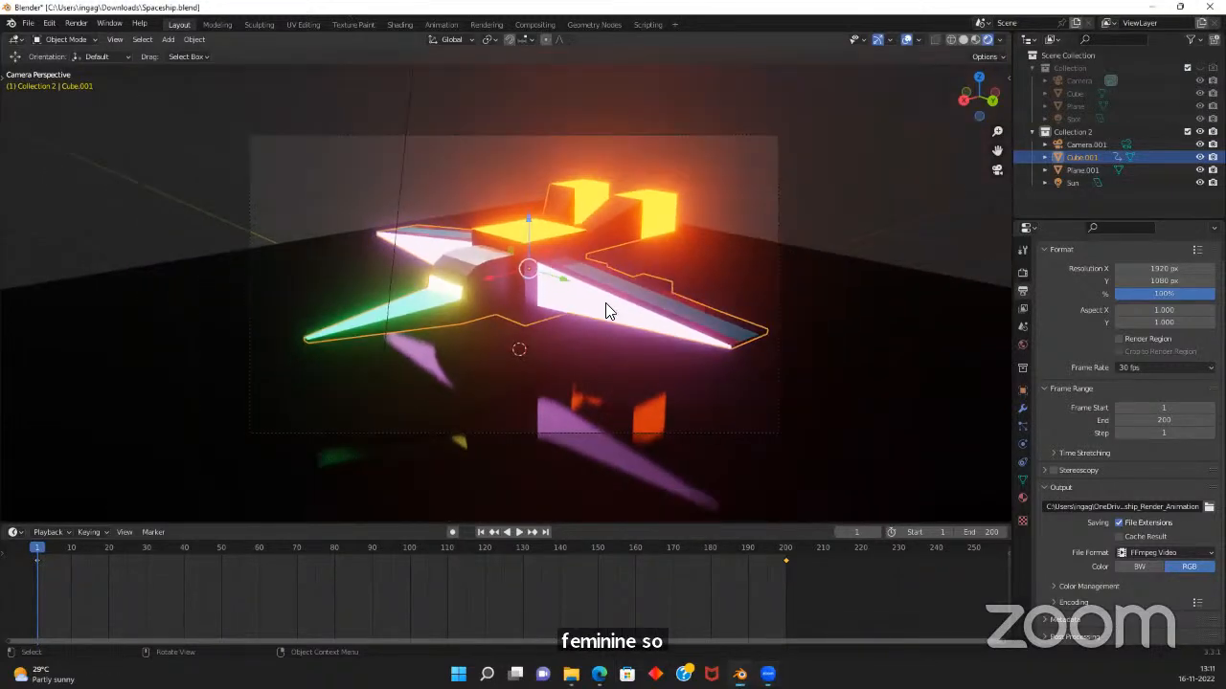
{"action": "scroll", "coordinate": [613, 302], "scroll_direction": "up", "scroll_amount": 1}
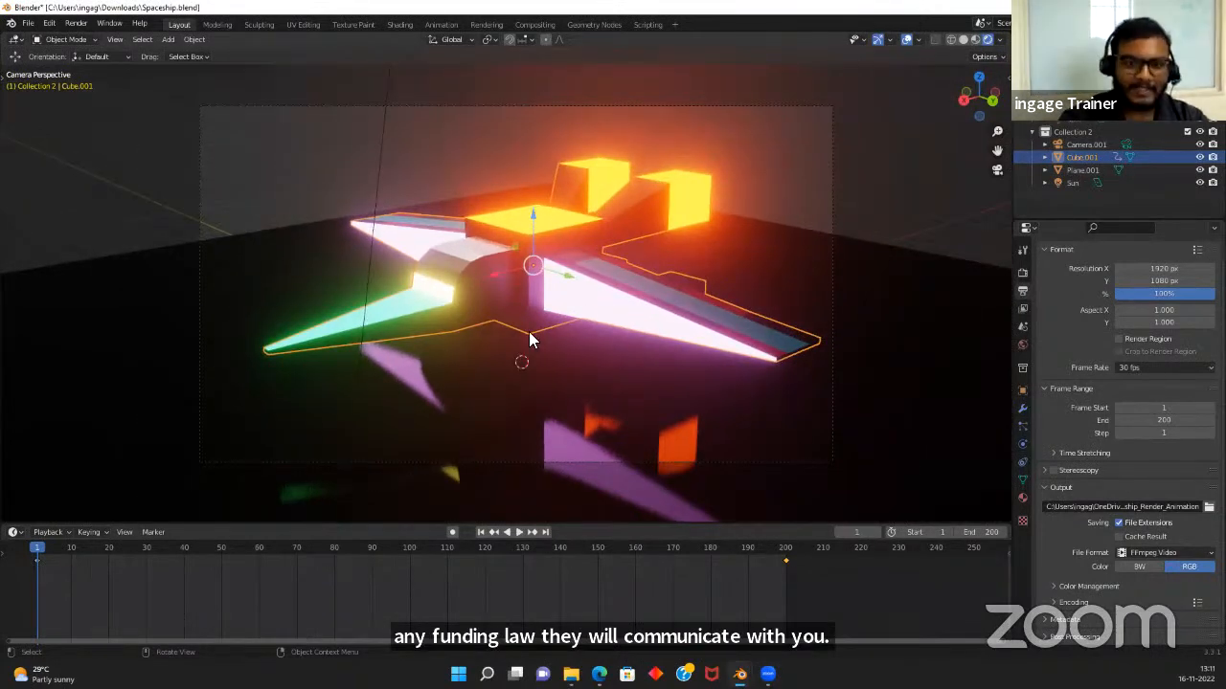
{"action": "scroll", "coordinate": [582, 297], "scroll_direction": "up", "scroll_amount": 1}
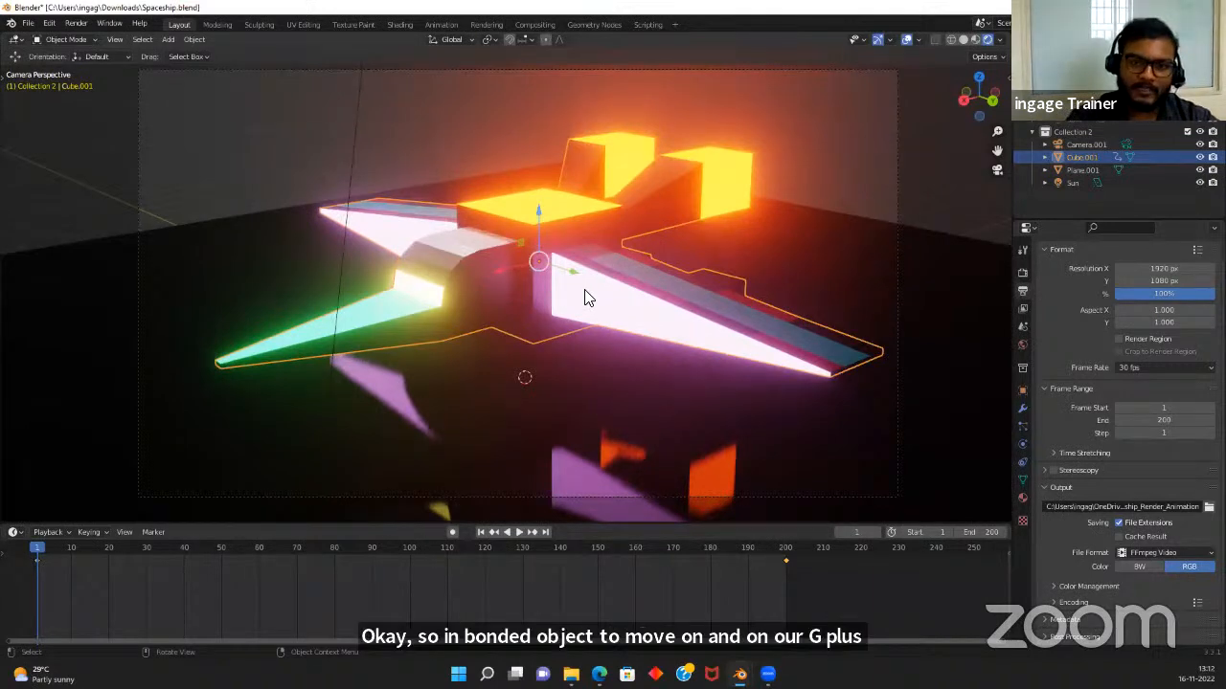
{"action": "key", "text": "g"}
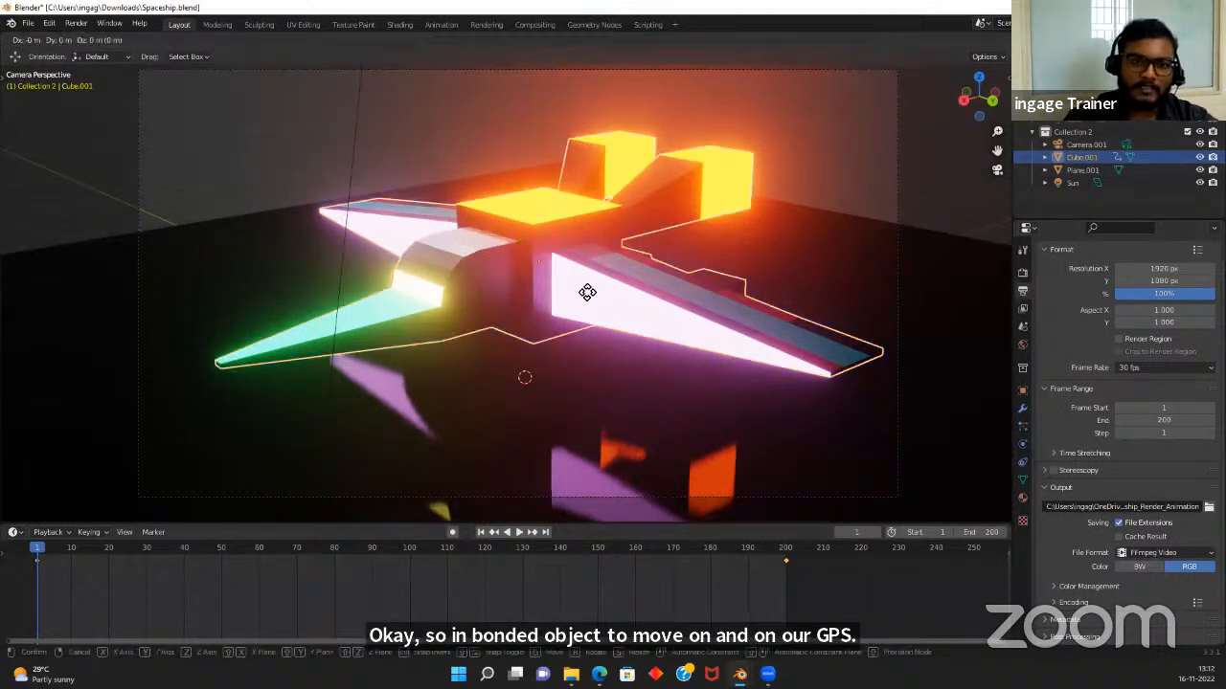
{"action": "right_click", "coordinate": [587, 292]}
{"action": "scroll", "coordinate": [479, 274], "scroll_direction": "down", "scroll_amount": 3}
{"action": "middle_click_drag", "start_coordinate": [479, 274], "coordinate": [632, 321]}
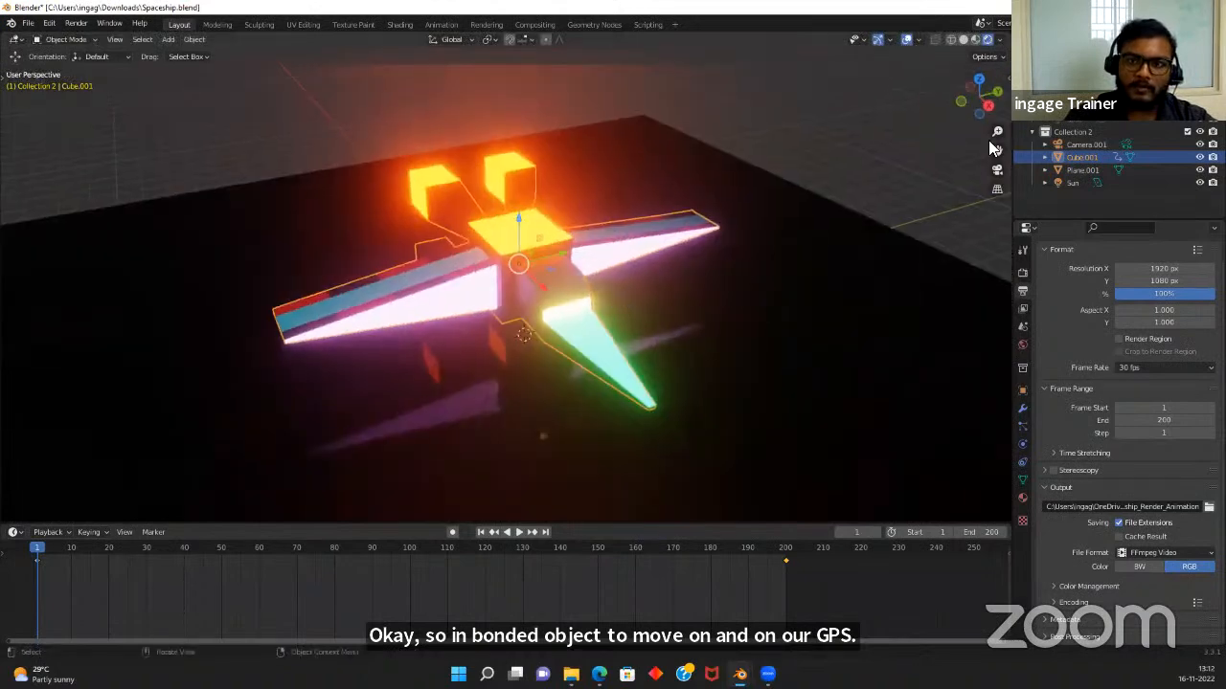
{"action": "left_click", "coordinate": [961, 39]}
{"action": "mouse_move", "coordinate": [673, 185]}
{"action": "middle_mouse_down"}
{"action": "mouse_move", "coordinate": [546, 224]}
{"action": "mouse_move", "coordinate": [536, 208]}
{"action": "mouse_move", "coordinate": [574, 339]}
{"action": "middle_mouse_up"}
Try moving the spaceship freely and constrained to the X, Y and Z axes
{"action": "key", "text": "g"}
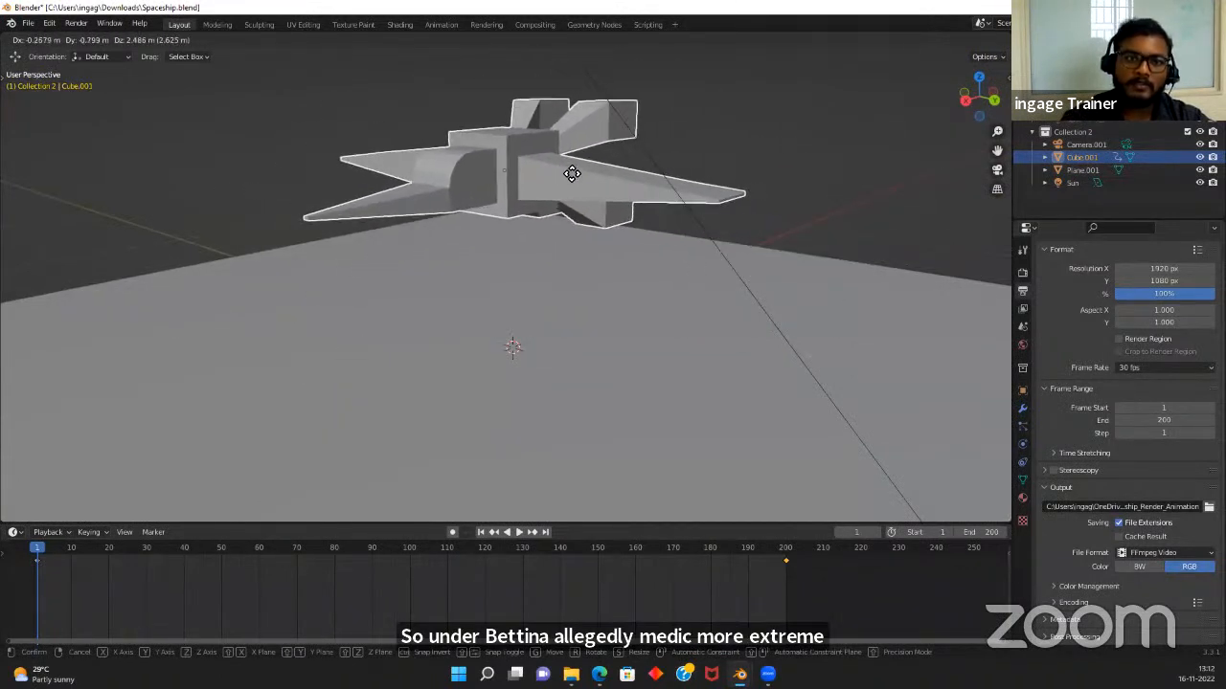
{"action": "right_click", "coordinate": [532, 297]}
{"action": "key", "text": "g"}
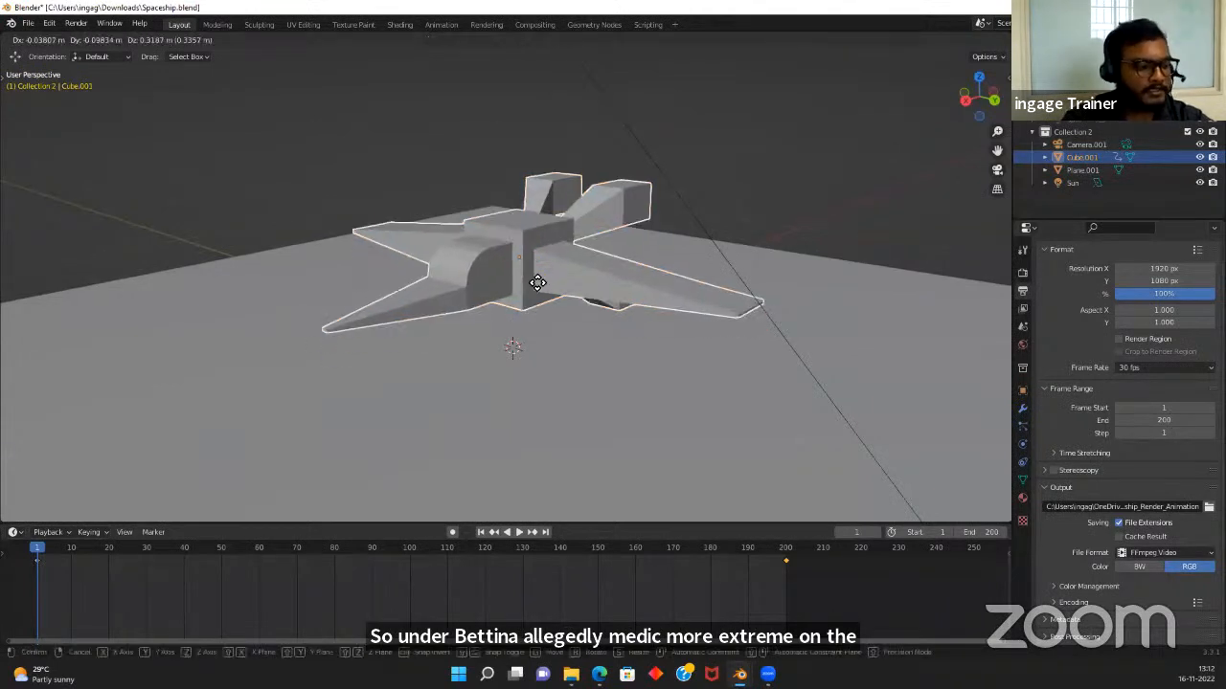
{"action": "key", "text": "x"}
{"action": "key", "text": "x"}
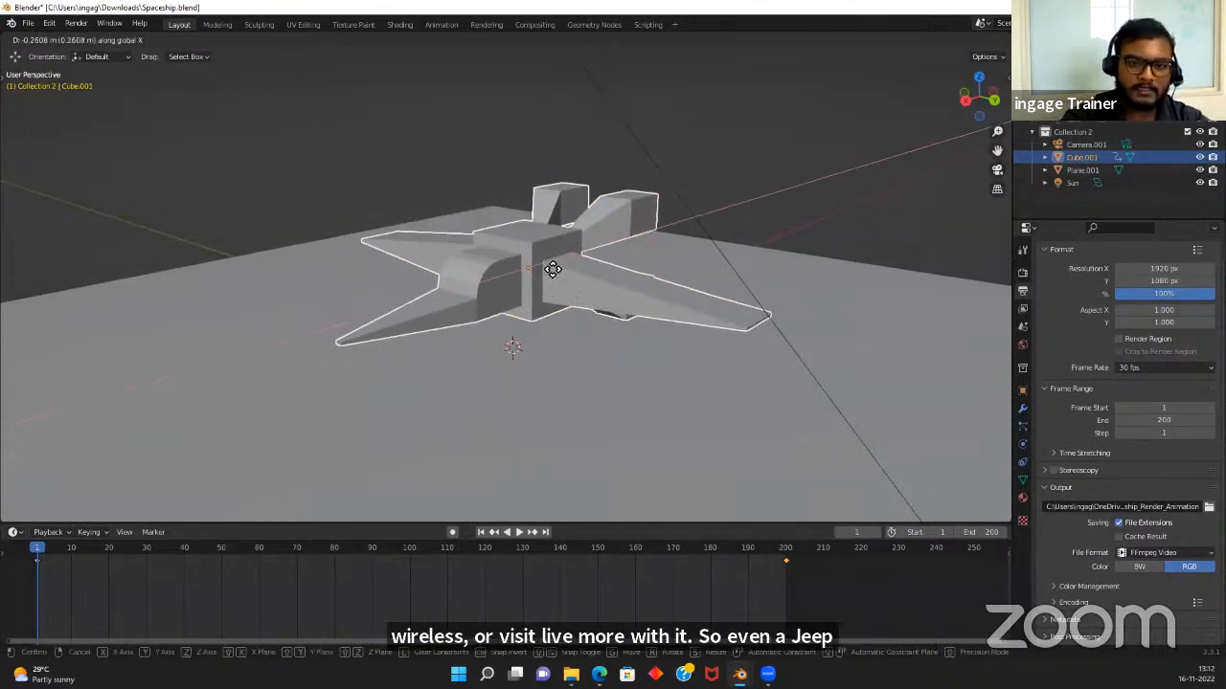
{"action": "key", "text": "y"}
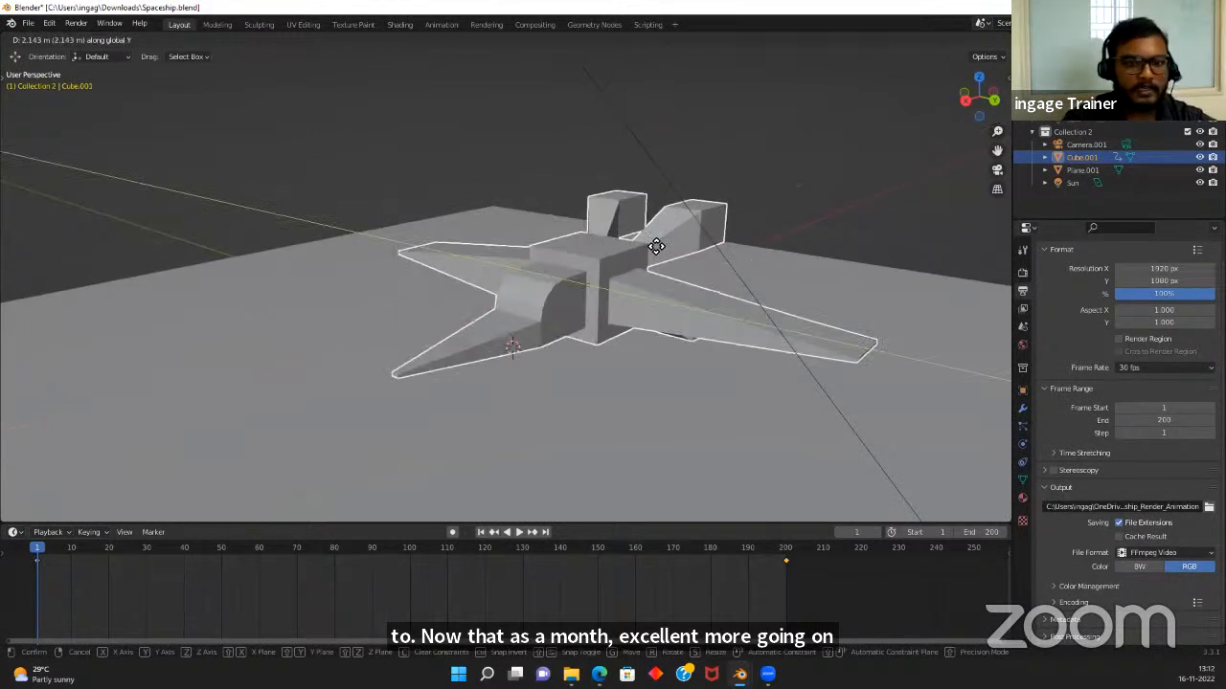
{"action": "key", "text": "z"}
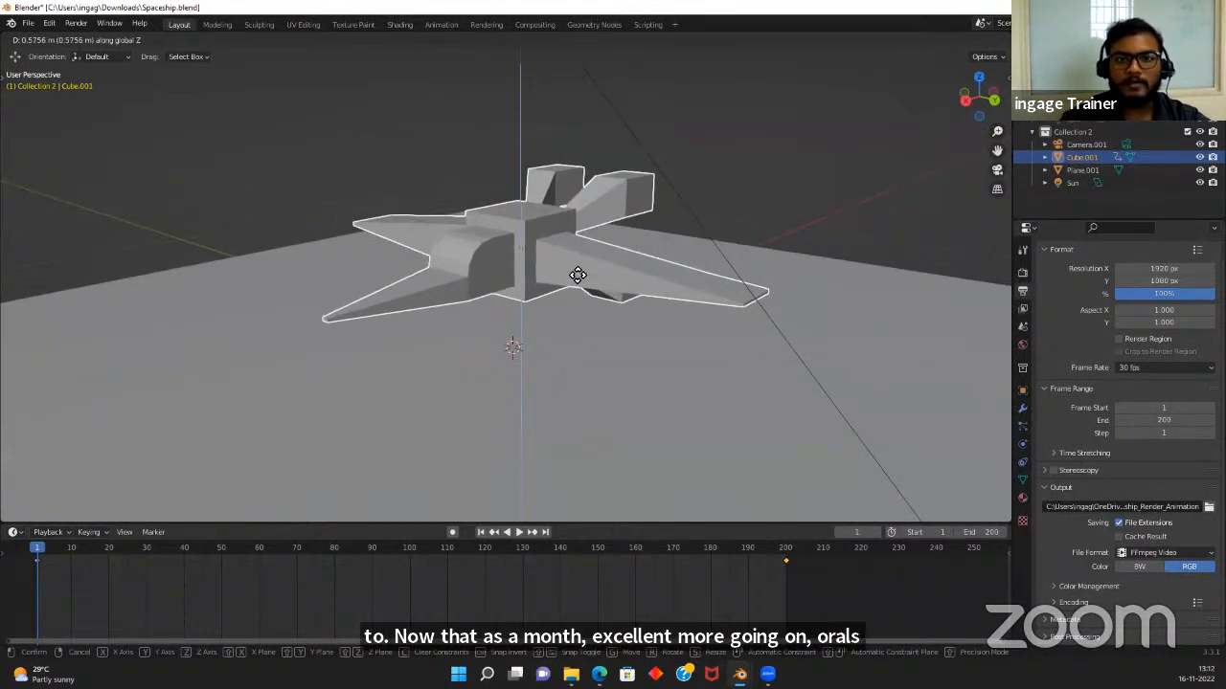
{"action": "right_click", "coordinate": [579, 271]}
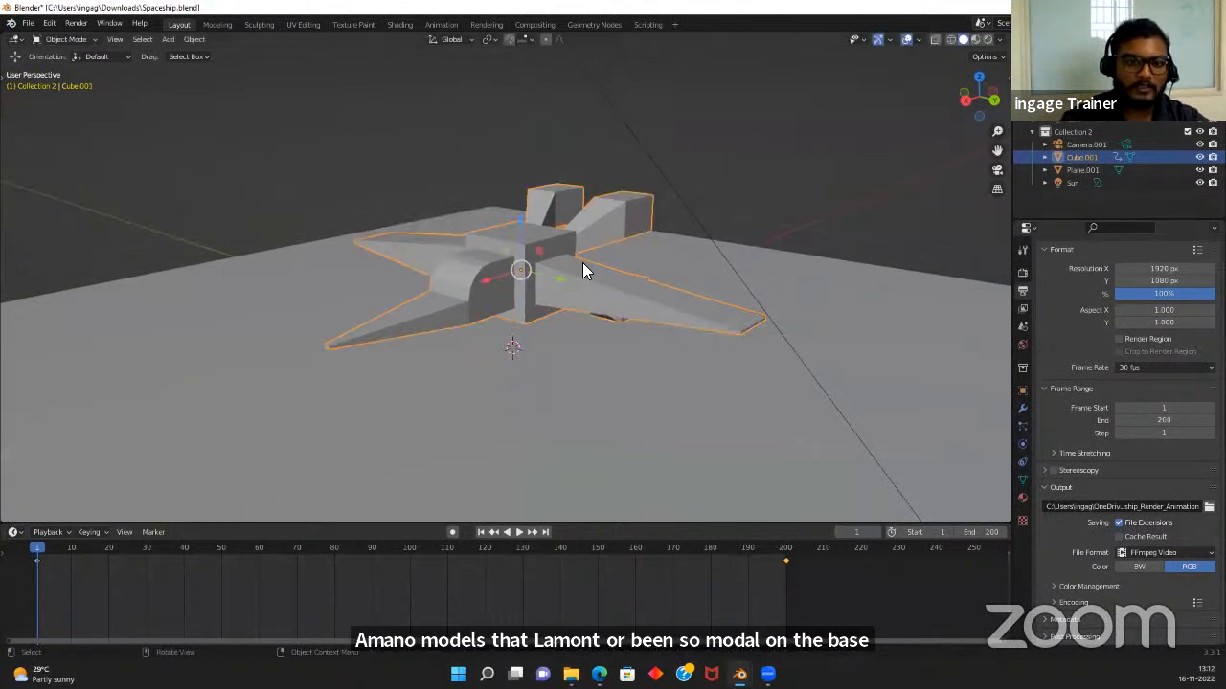
Try scaling the spaceship uniformly and along the X, Y and Z axes
{"action": "key", "text": "s"}
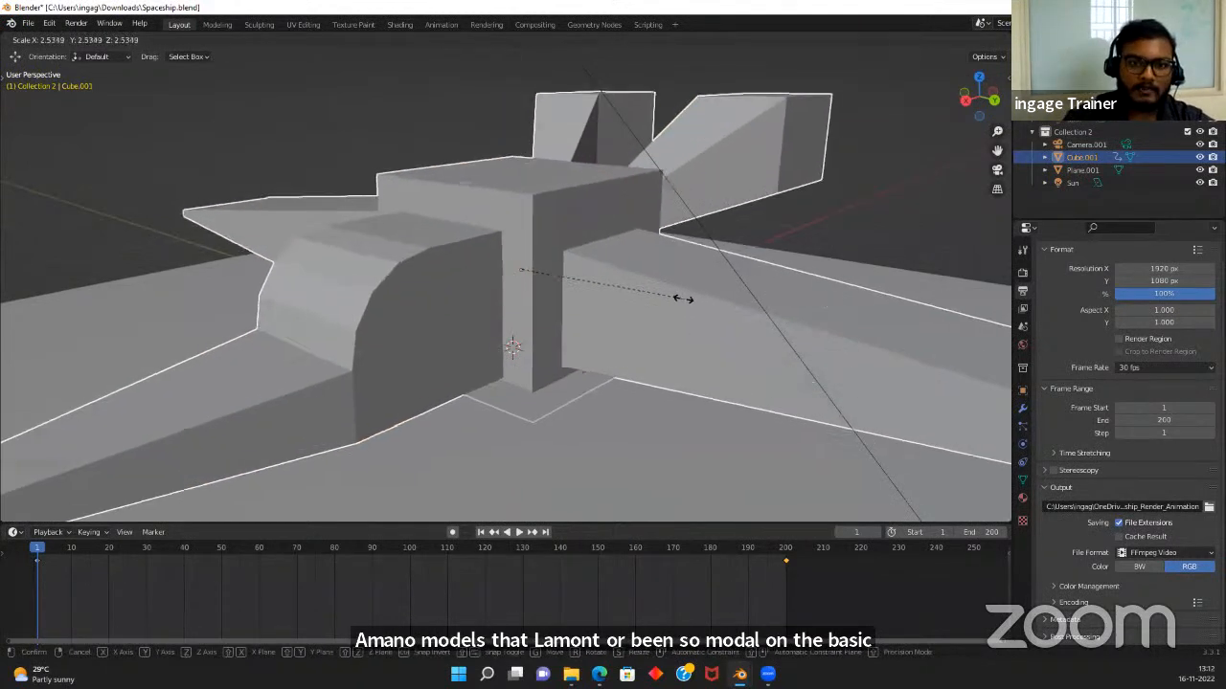
{"action": "right_click", "coordinate": [631, 246]}
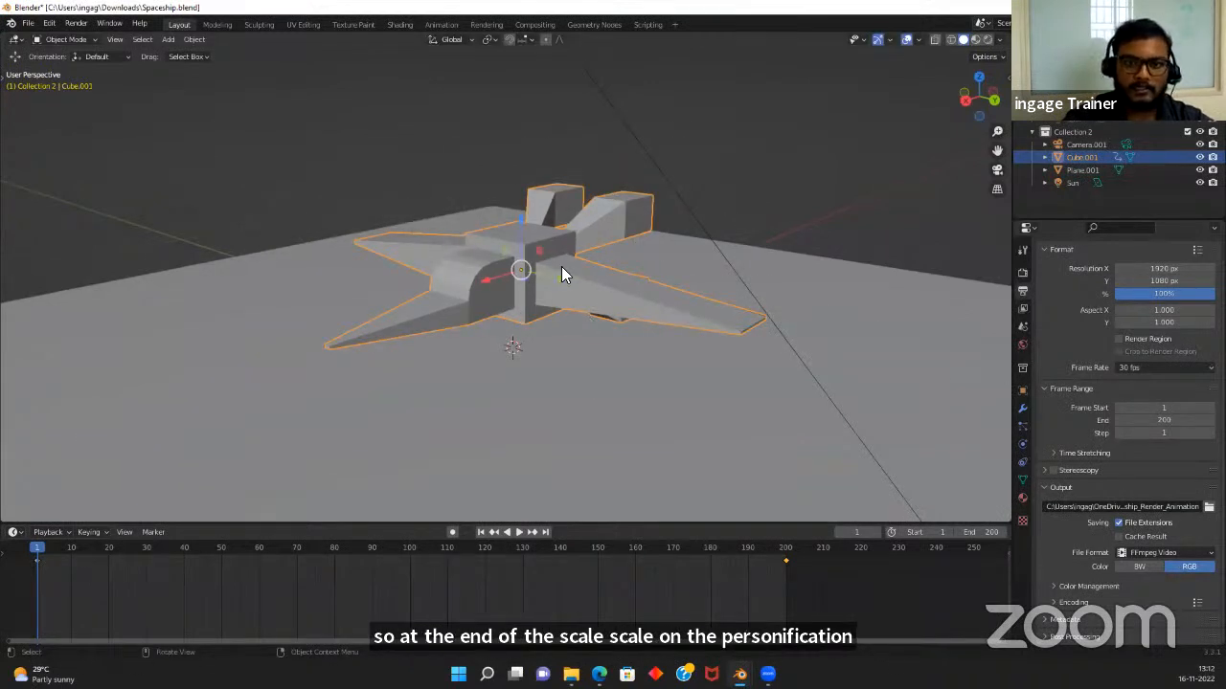
{"action": "key", "text": "s"}
{"action": "key", "text": "x"}
{"action": "key", "text": "y"}
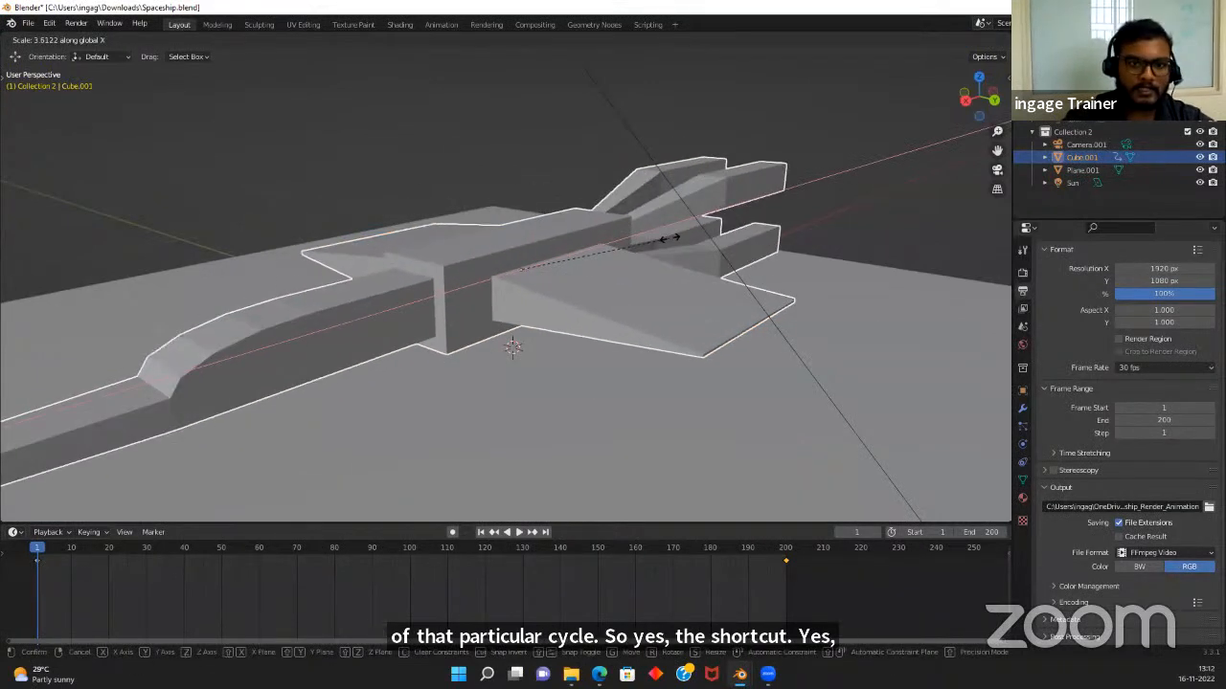
{"action": "key", "text": "z"}
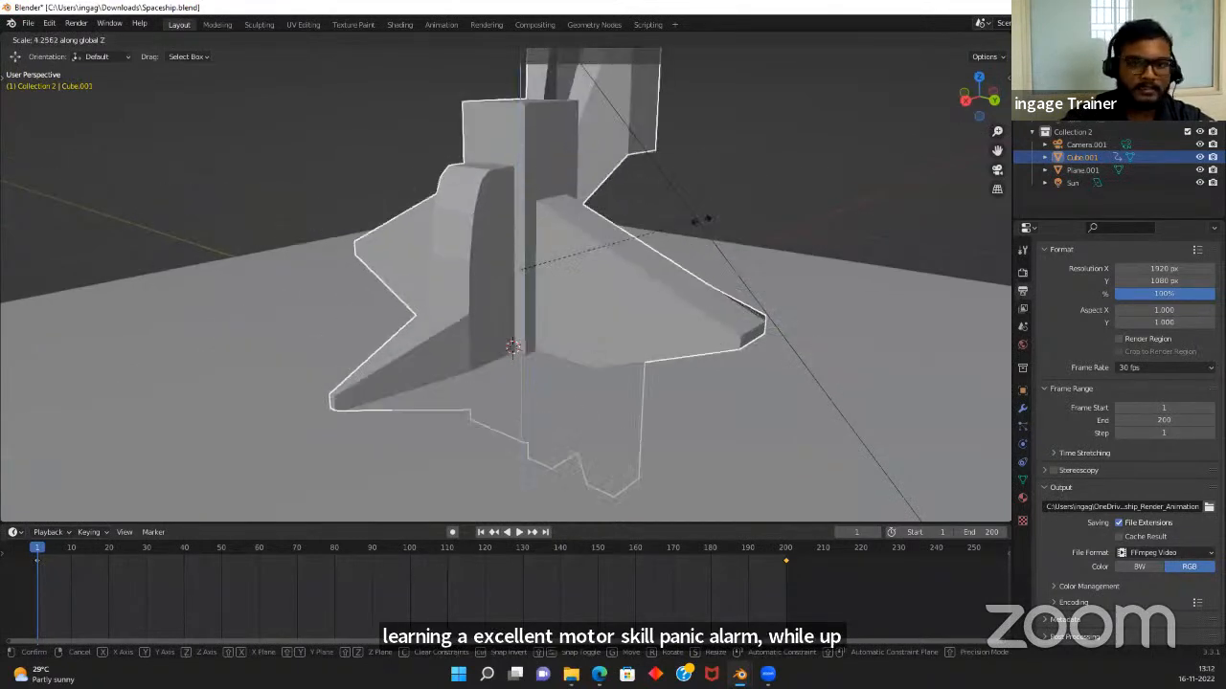
{"action": "key", "text": "Escape"}
Try rotating the spaceship about the X, Y and Z axes
{"action": "key", "text": "r"}
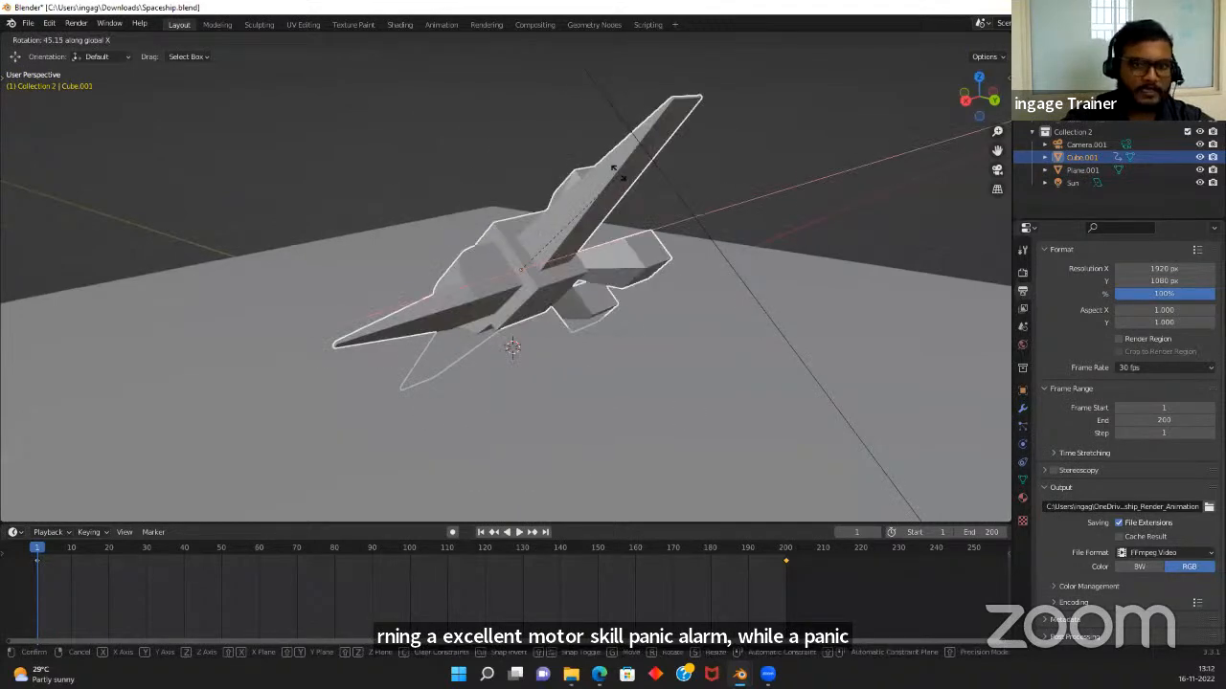
{"action": "key", "text": "x"}
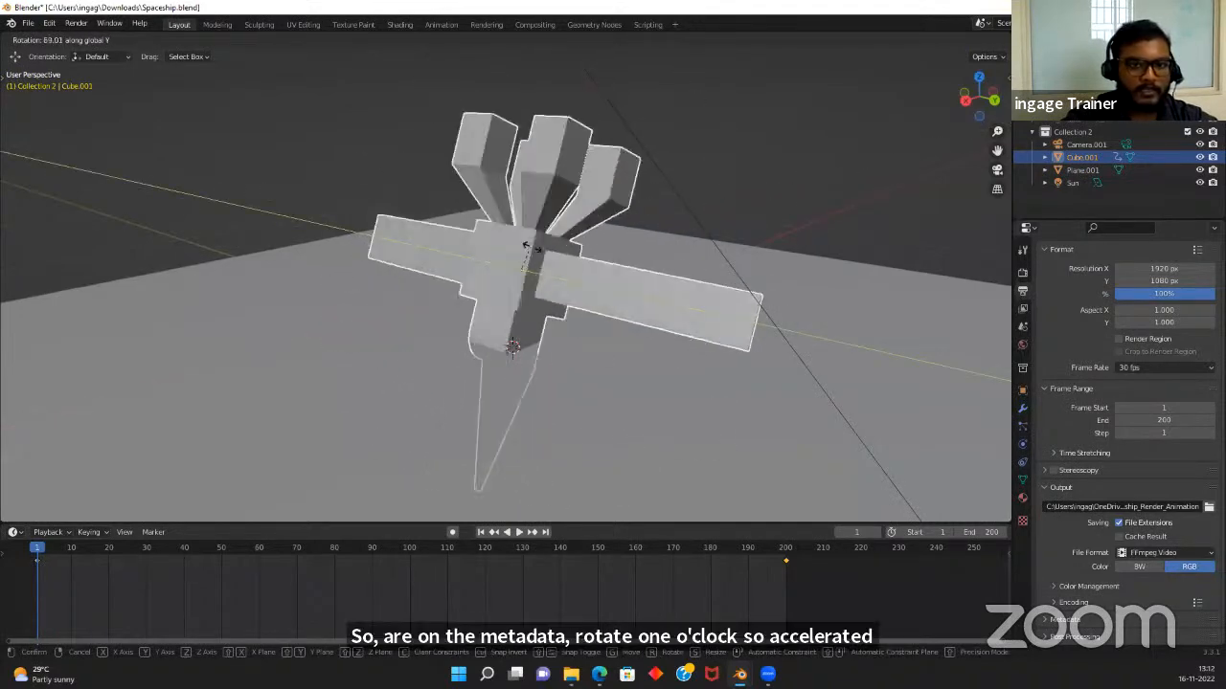
{"action": "key", "text": "z"}
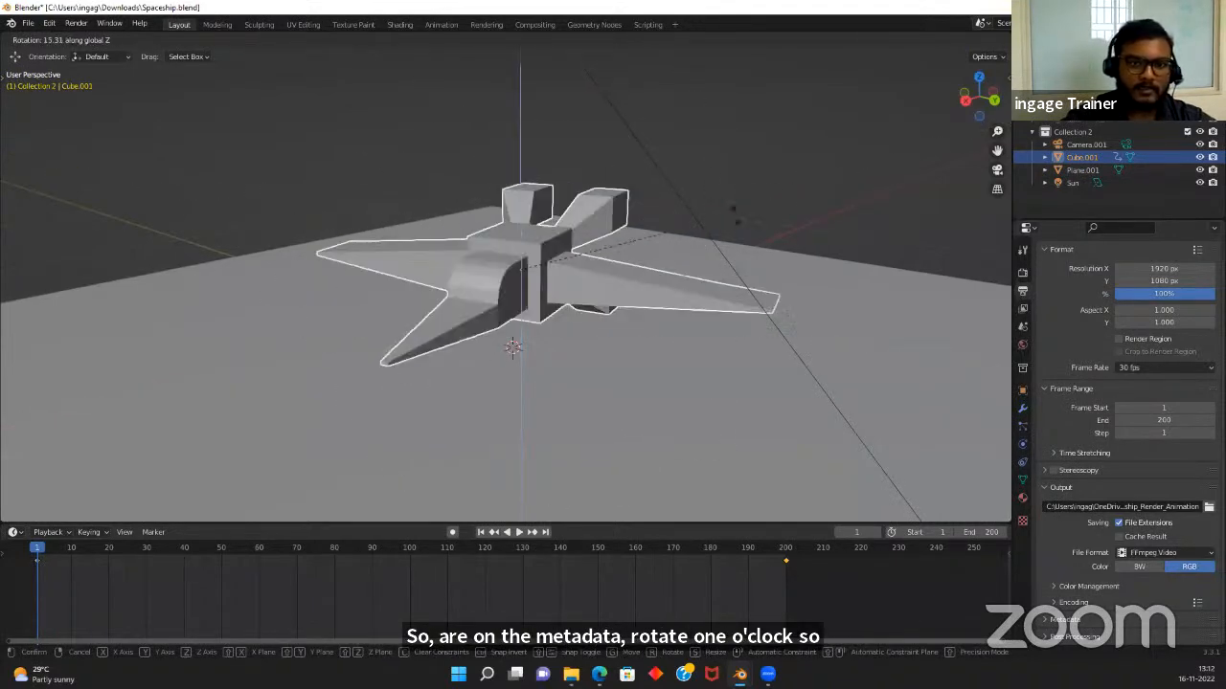
{"action": "left_click", "coordinate": [655, 250]}
{"action": "scroll", "coordinate": [497, 182], "scroll_direction": "down", "scroll_amount": 4}
{"action": "scroll", "coordinate": [508, 211], "scroll_direction": "down", "scroll_amount": 2}
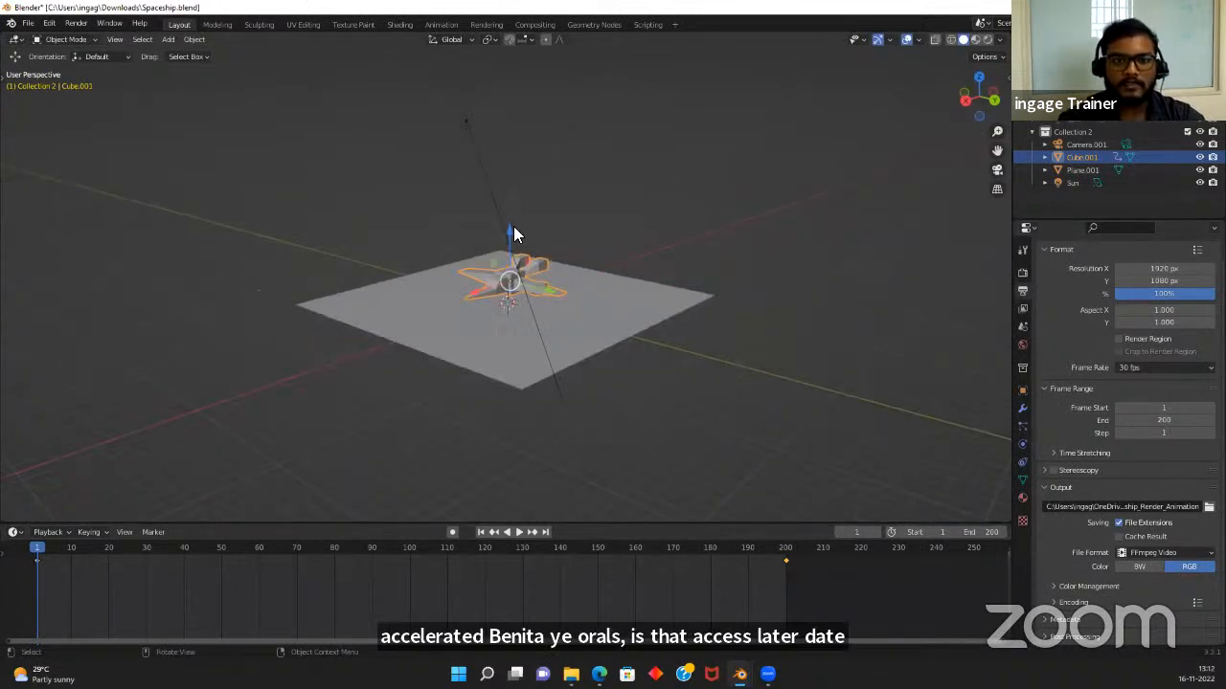
{"action": "scroll", "coordinate": [517, 240], "scroll_direction": "up", "scroll_amount": 5}
{"action": "scroll", "coordinate": [540, 280], "scroll_direction": "down", "scroll_amount": 2}
{"action": "scroll", "coordinate": [536, 273], "scroll_direction": "up", "scroll_amount": 4}
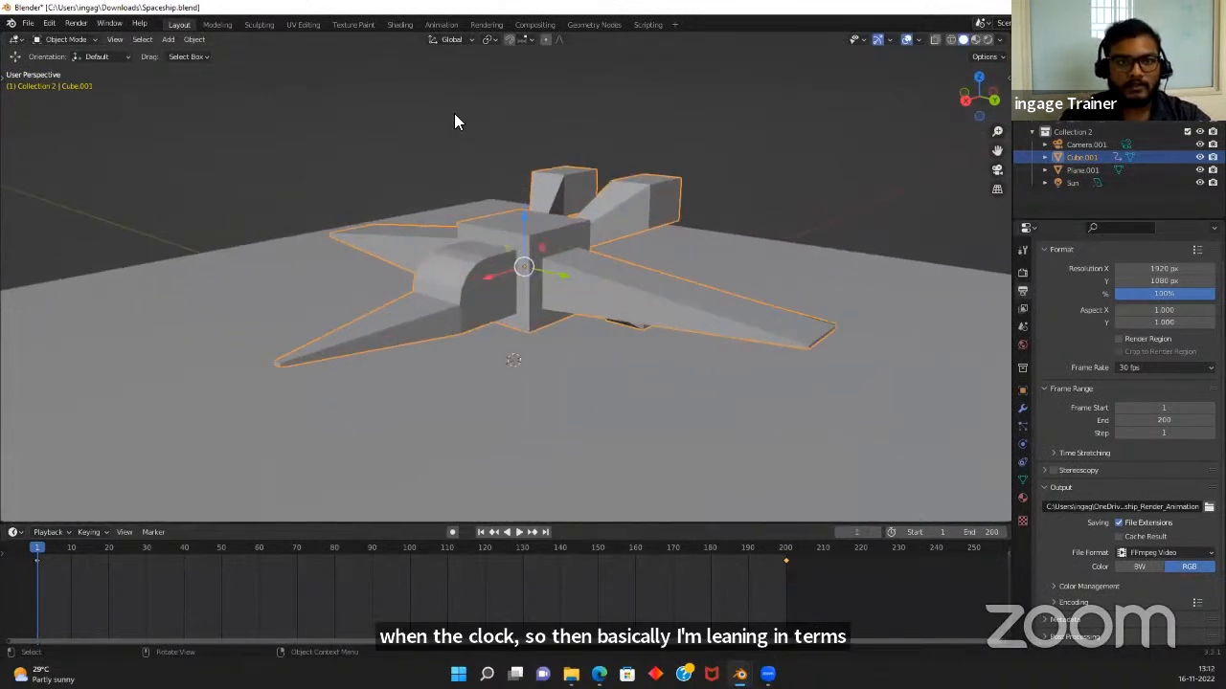
{"action": "scroll", "coordinate": [607, 278], "scroll_direction": "down", "scroll_amount": 3}
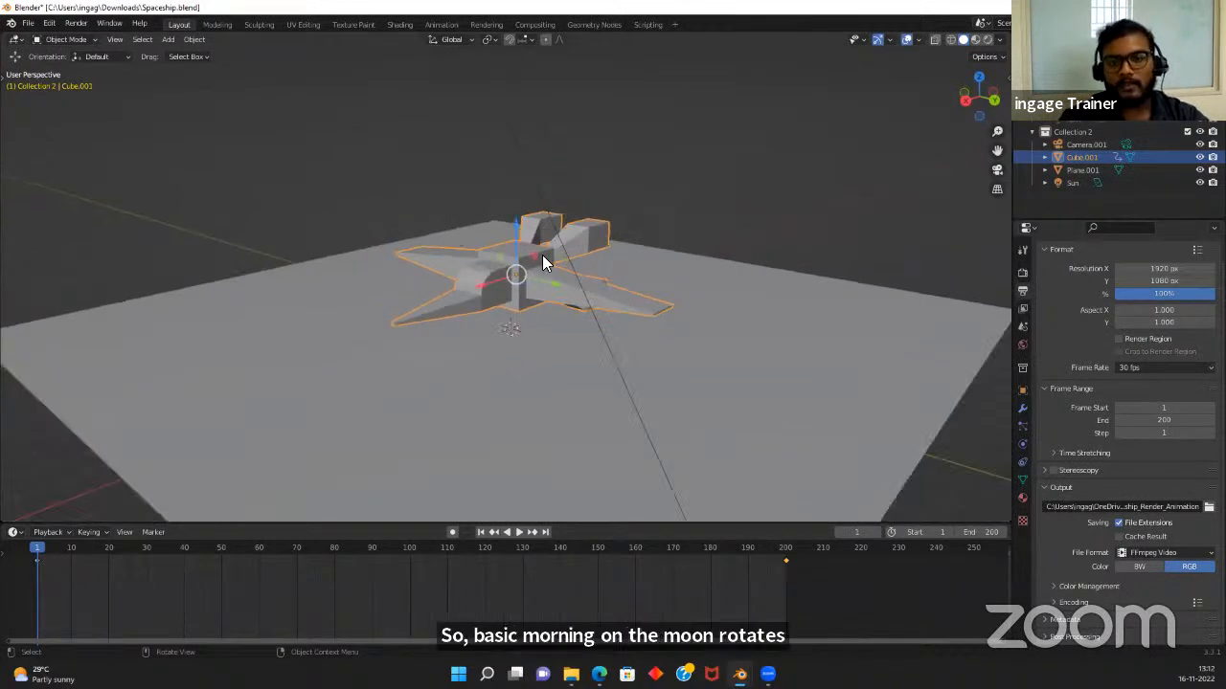
Enter Edit Mode on the spaceship and try extruding the top face of its central body upward about 2.07 m
{"action": "key", "text": "Tab"}
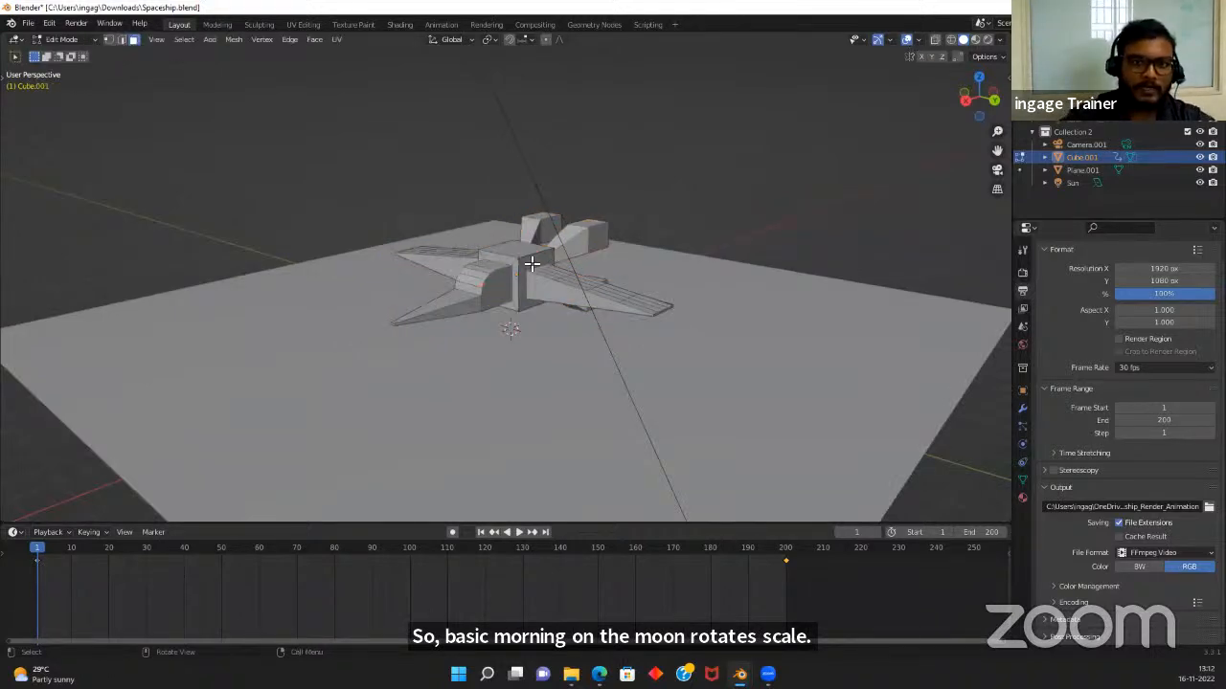
{"action": "left_click", "coordinate": [532, 264]}
{"action": "scroll", "coordinate": [534, 266], "scroll_direction": "up", "scroll_amount": 3}
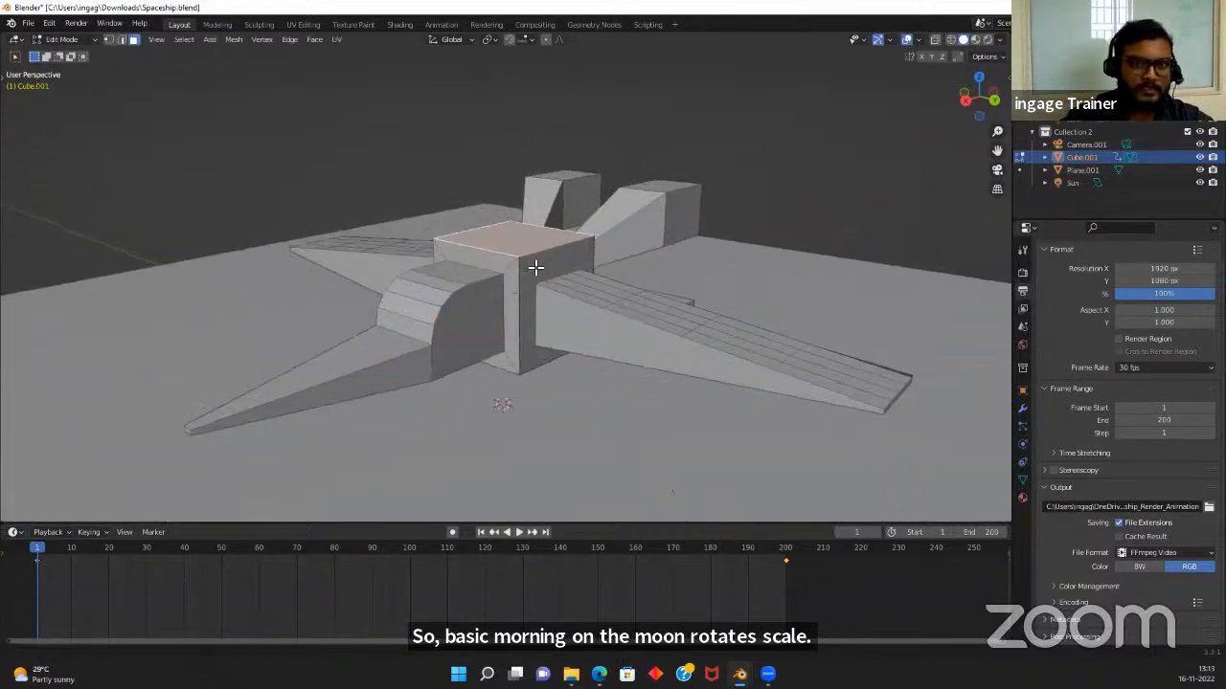
{"action": "middle_click_drag", "start_coordinate": [536, 267], "coordinate": [514, 309]}
{"action": "key", "text": "e"}
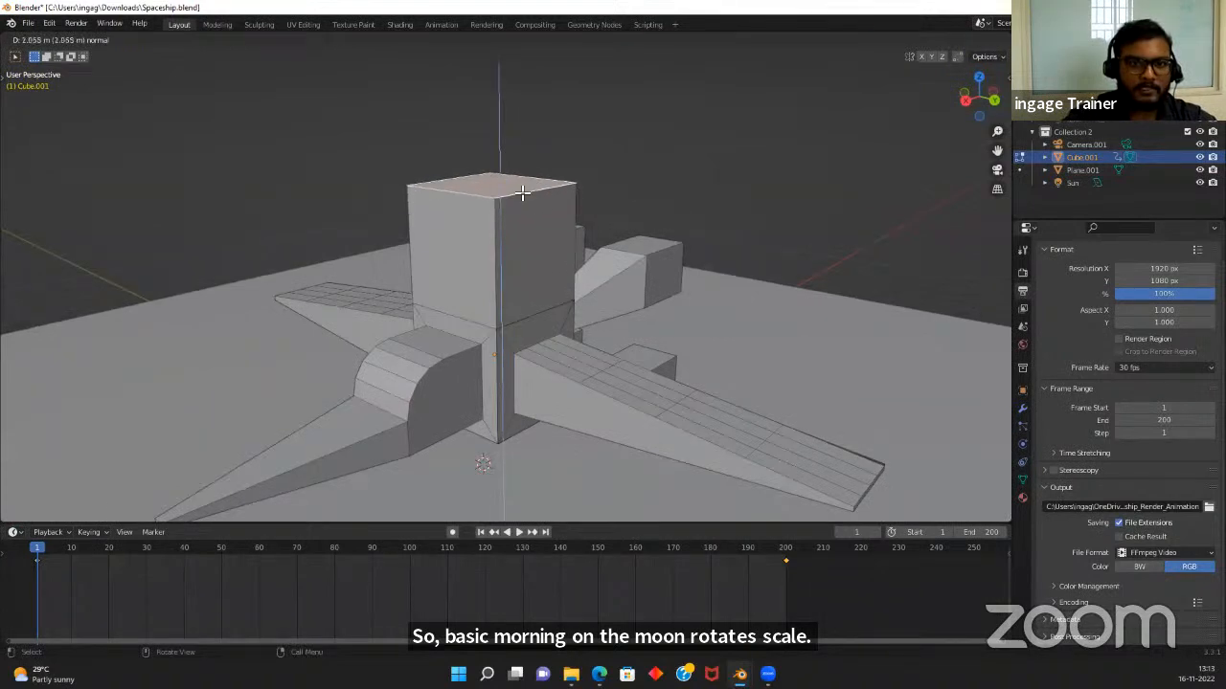
{"action": "left_click", "coordinate": [522, 193]}
Try insetting the side face of the raised block and extruding it outward into an arm with a scaled-down end
{"action": "left_click", "coordinate": [529, 243]}
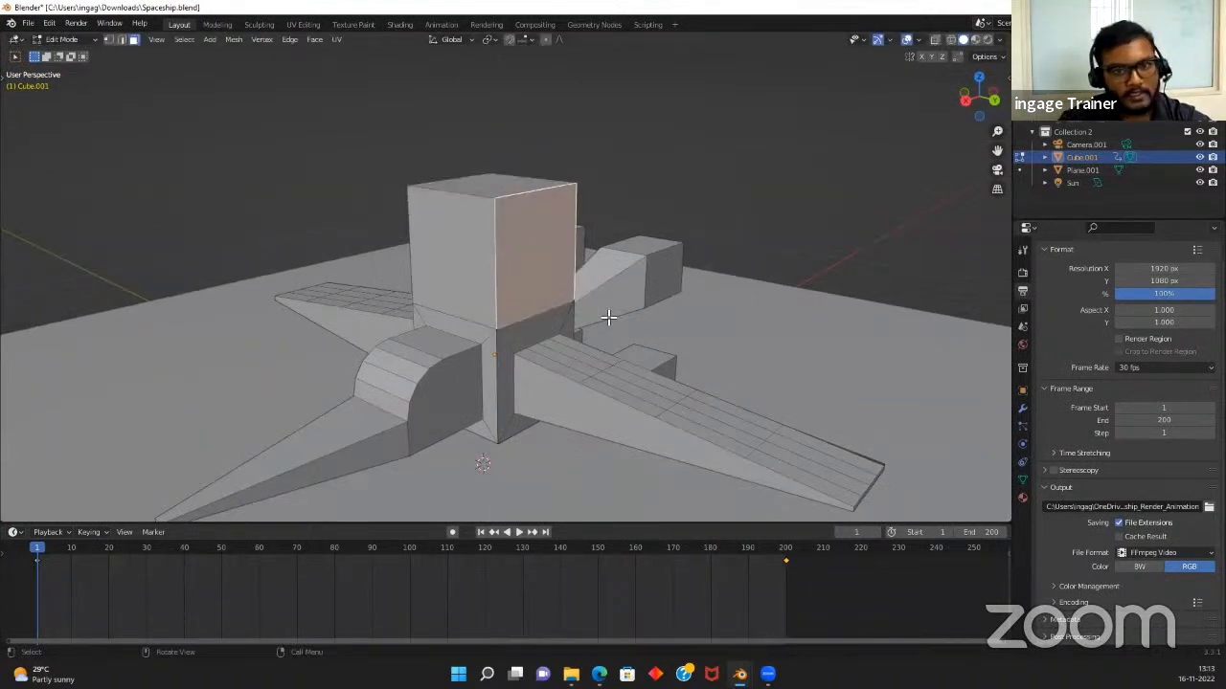
{"action": "key", "text": "i"}
{"action": "left_click", "coordinate": [541, 244]}
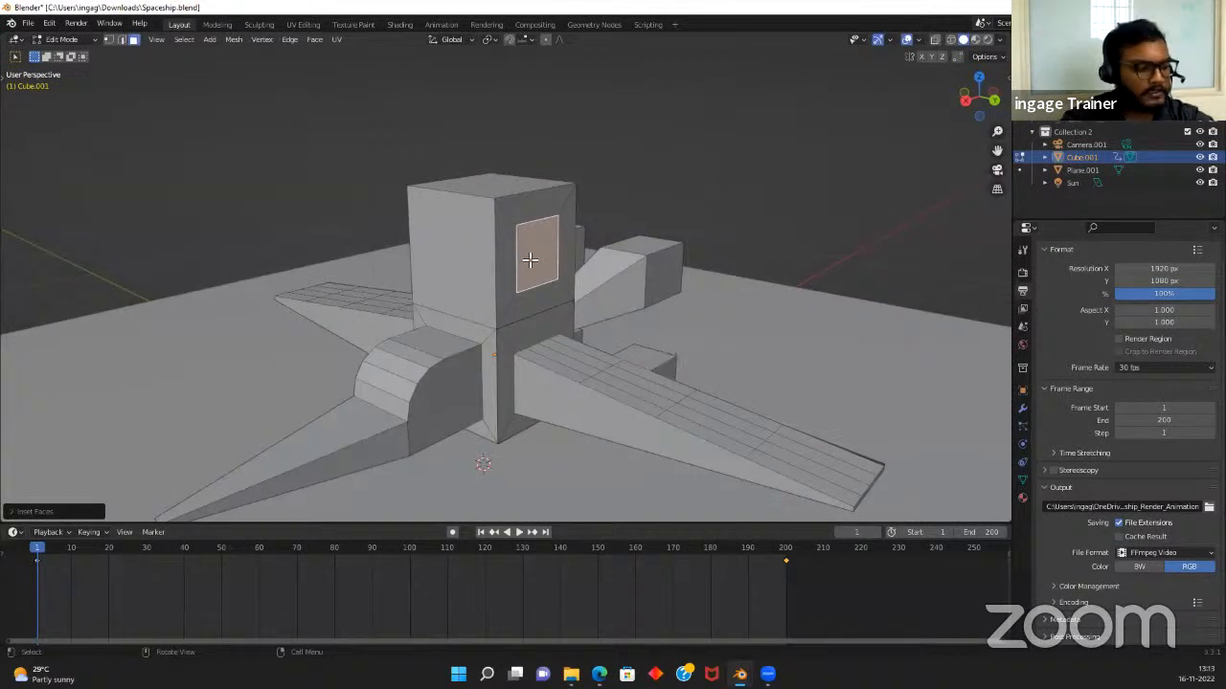
{"action": "key", "text": "e"}
{"action": "left_click", "coordinate": [730, 339]}
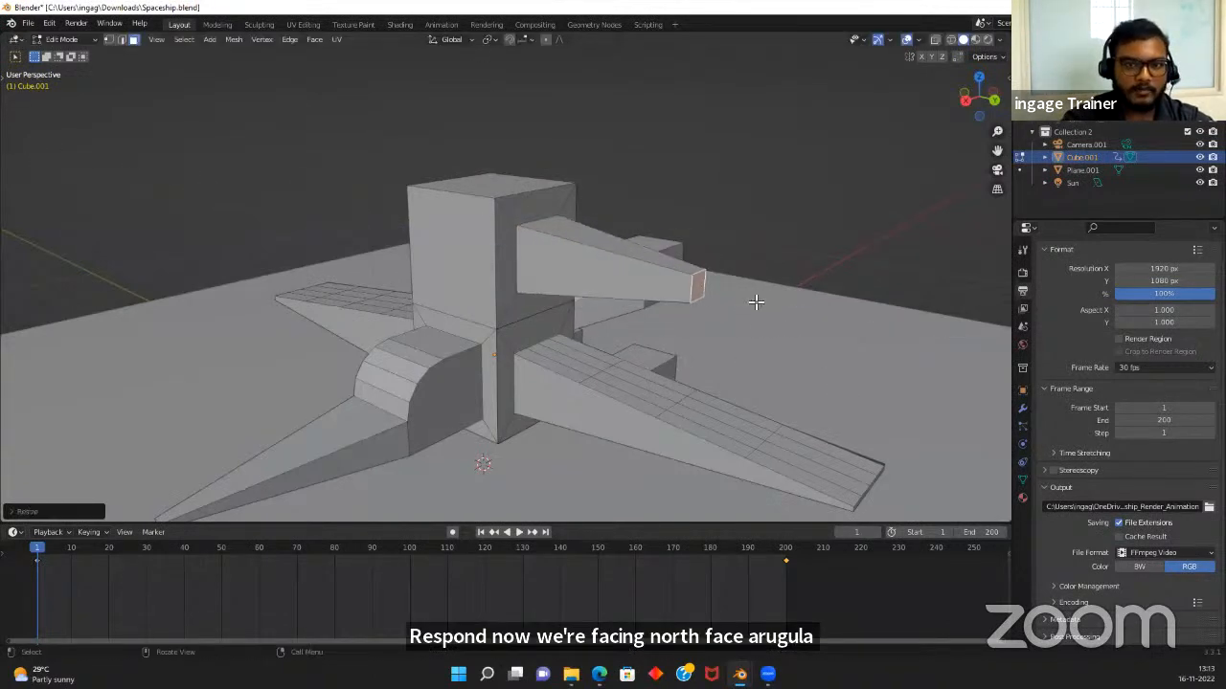
Undo the trial inset and extrusions on the spaceship's central body
{"action": "key", "text": "ctrl+z"}
{"action": "key", "text": "ctrl+z"}
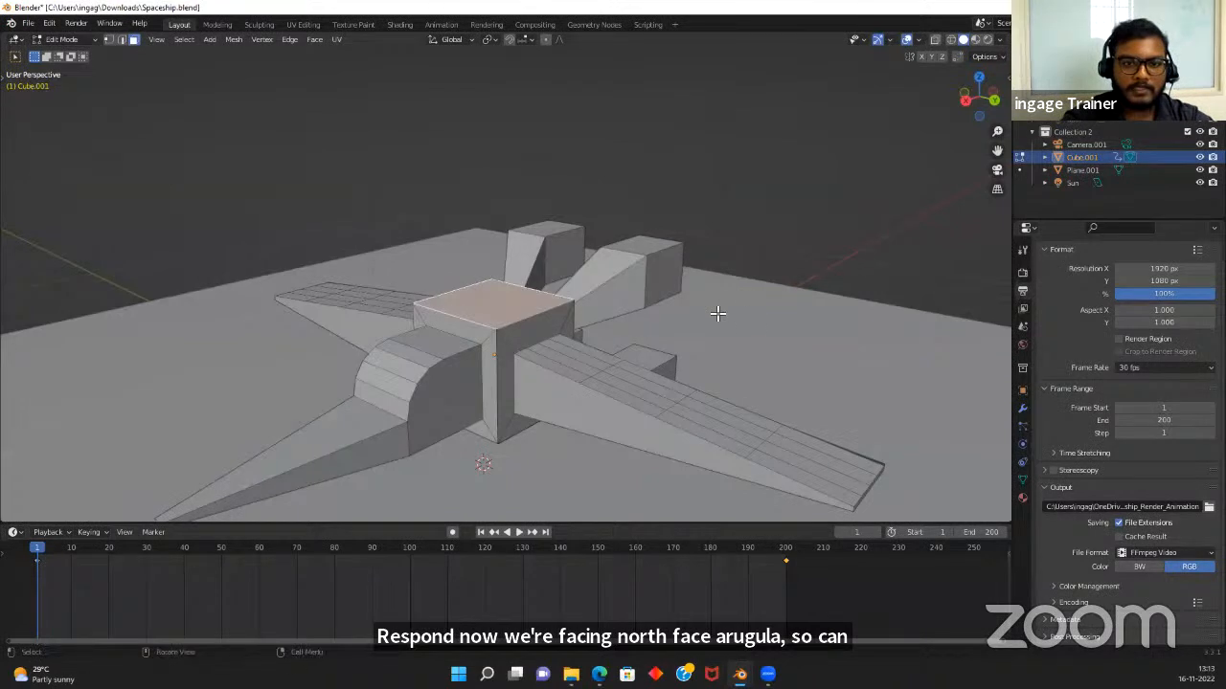
{"action": "scroll", "coordinate": [709, 310], "scroll_direction": "down", "scroll_amount": 4}
{"action": "middle_click_drag", "start_coordinate": [700, 306], "coordinate": [596, 312]}
{"action": "scroll", "coordinate": [512, 299], "scroll_direction": "up", "scroll_amount": 3}
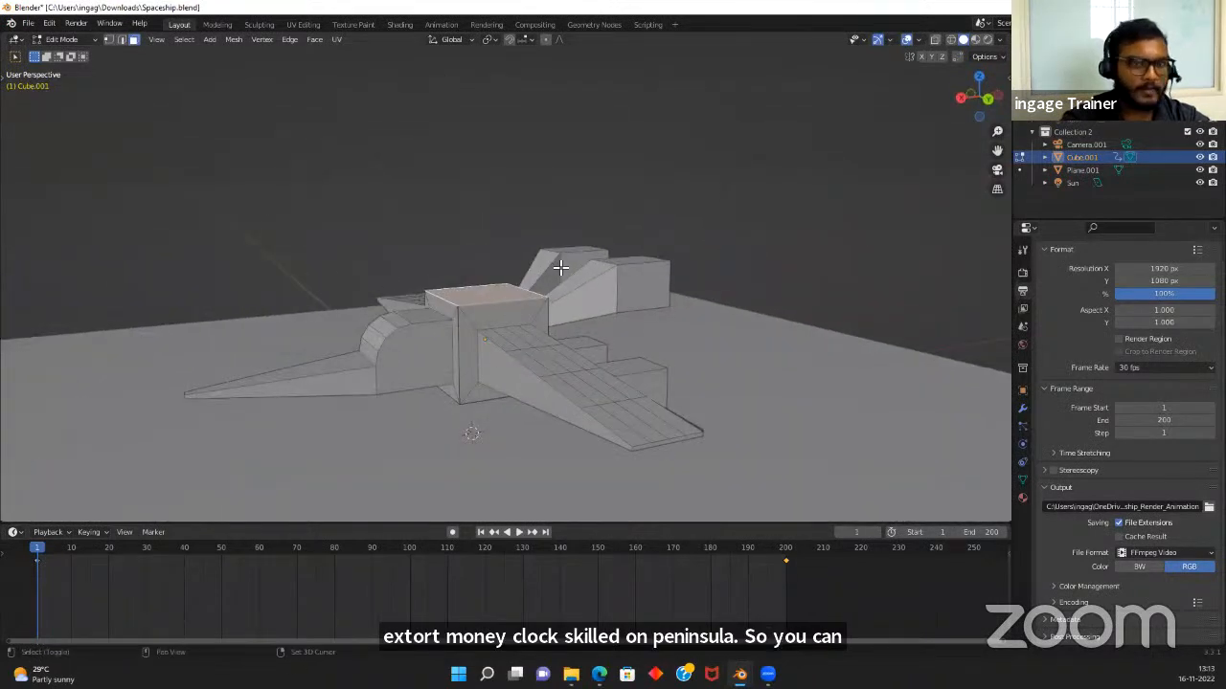
{"action": "middle_click_drag", "start_coordinate": [561, 268], "coordinate": [595, 275], "text": "shift"}
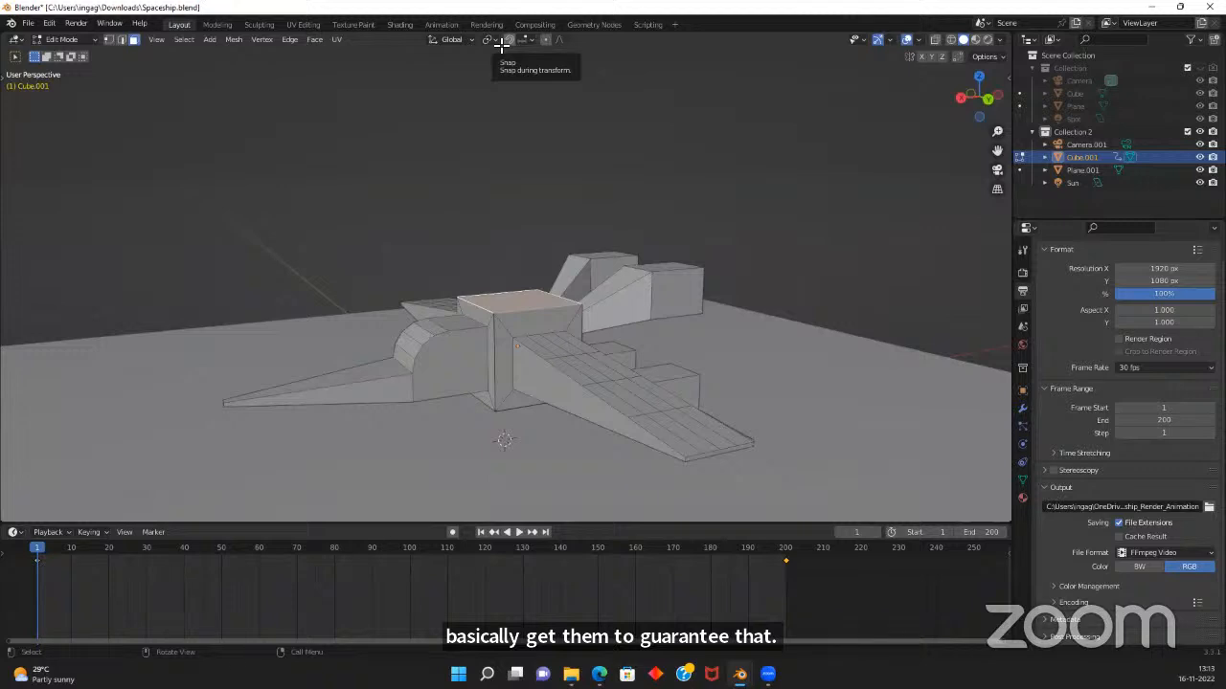
{"action": "scroll", "coordinate": [612, 374], "scroll_direction": "down", "scroll_amount": 4}
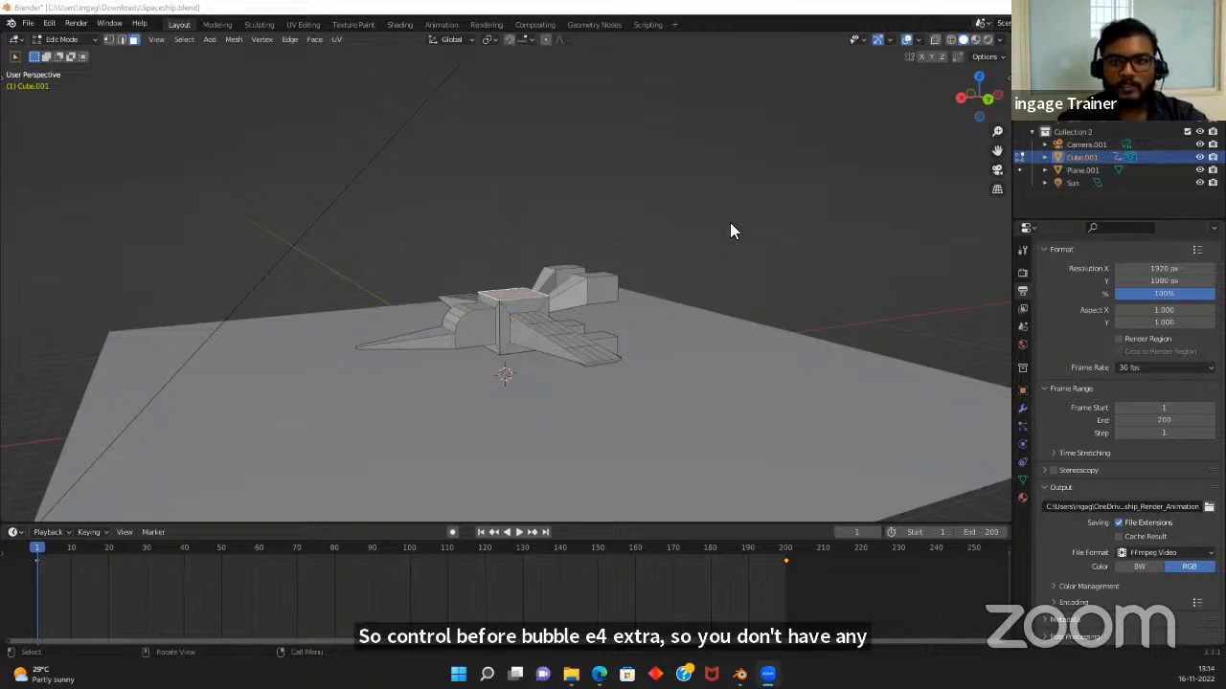
{"action": "mouse_move", "coordinate": [667, 217]}
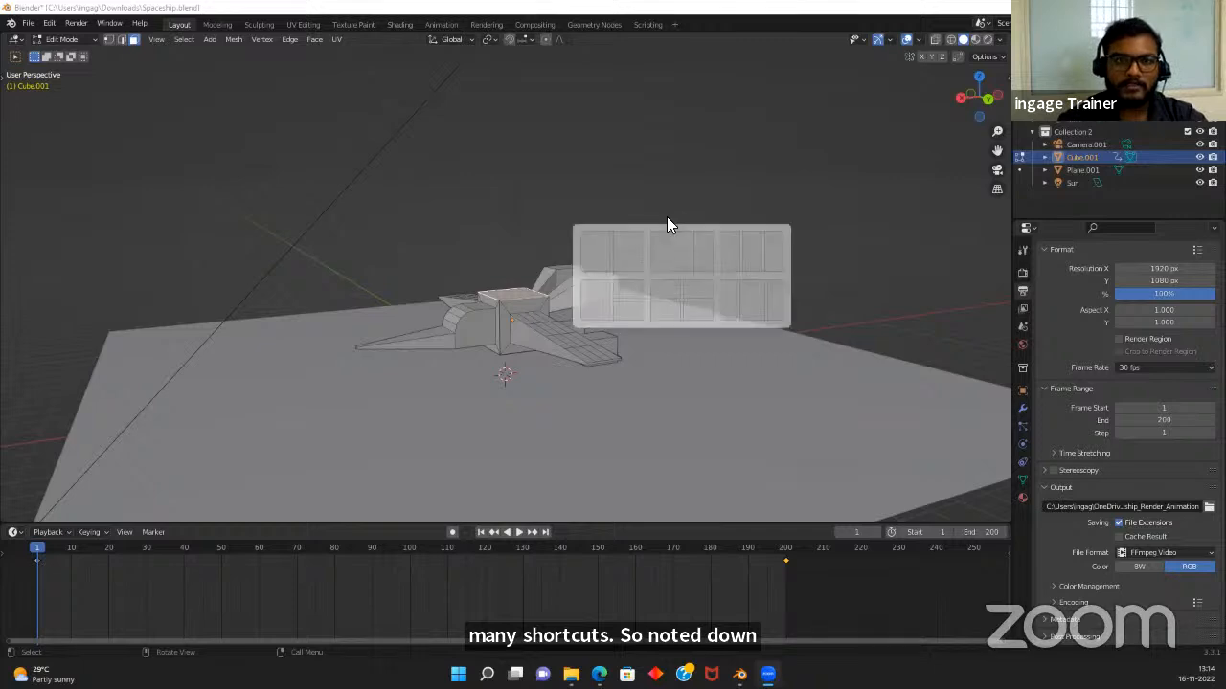